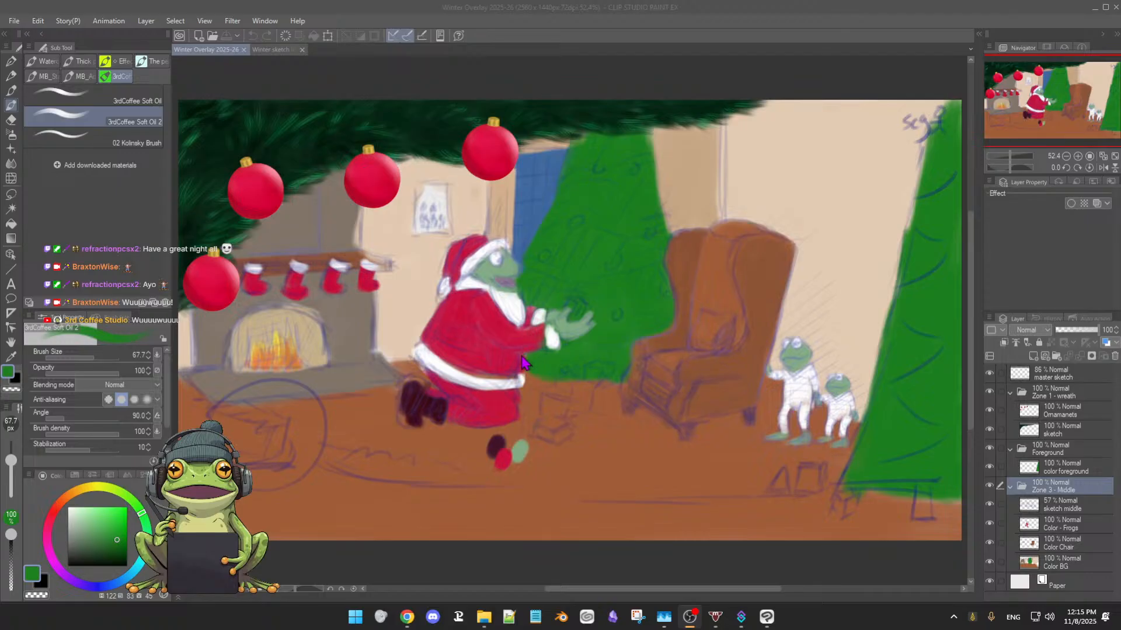
pyautogui.click(472, 559)
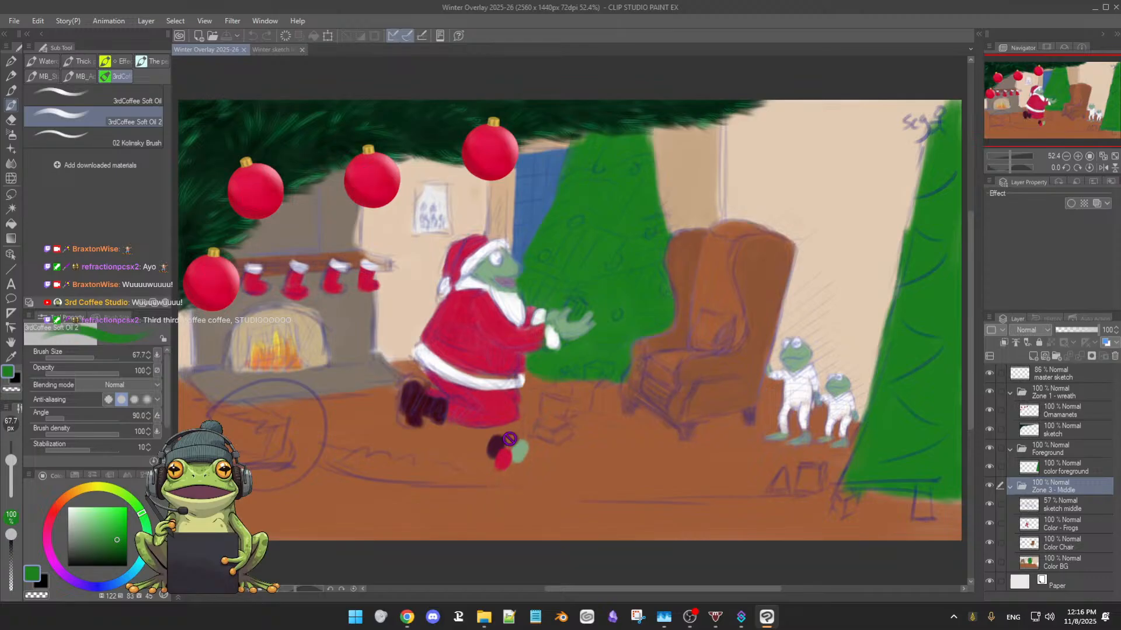
pyautogui.moveTo(507, 505); pyautogui.dragTo(506, 508)
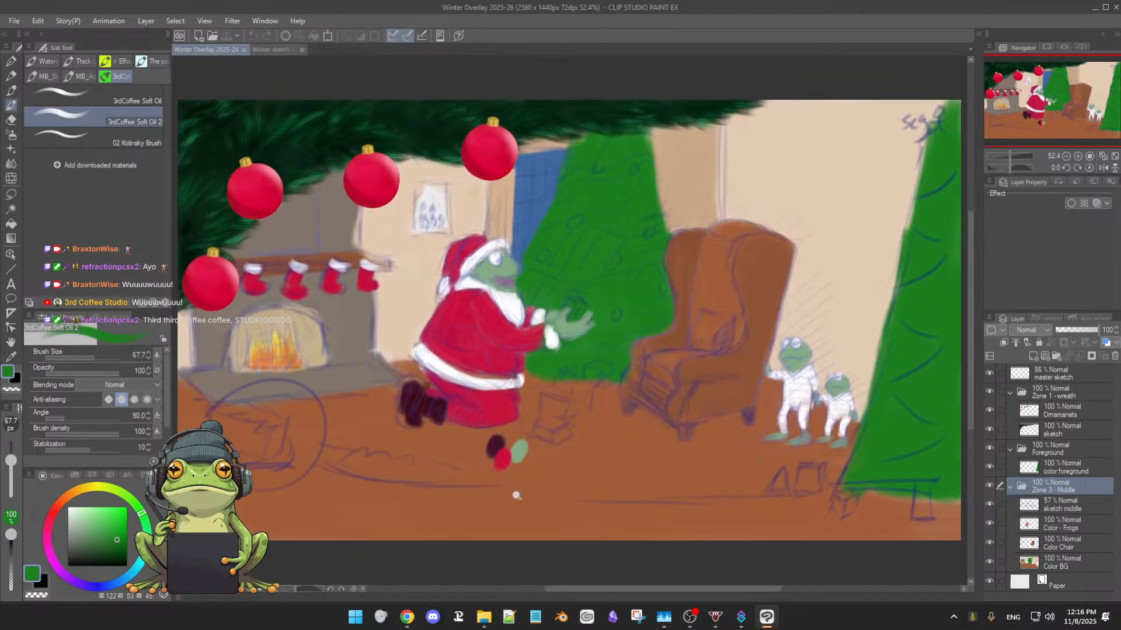
pyautogui.scroll(-1, 516, 494)
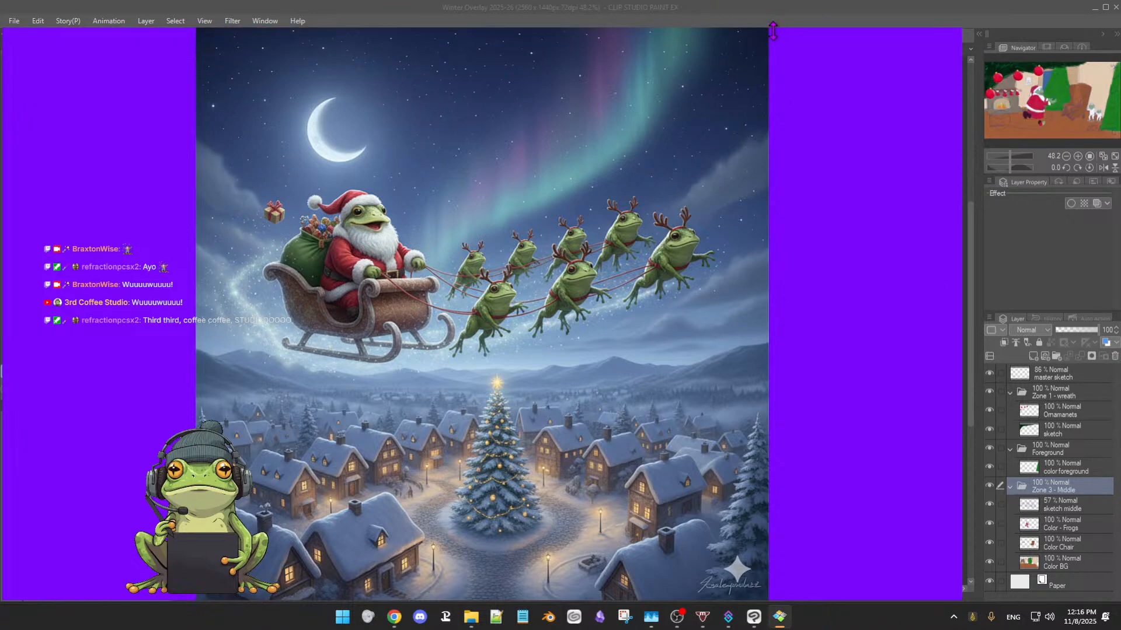
# Shrink the window of the Santa frog sleigh reference image and place it over the right half of the painting
pyautogui.moveTo(774, 36); pyautogui.dragTo(830, 55)
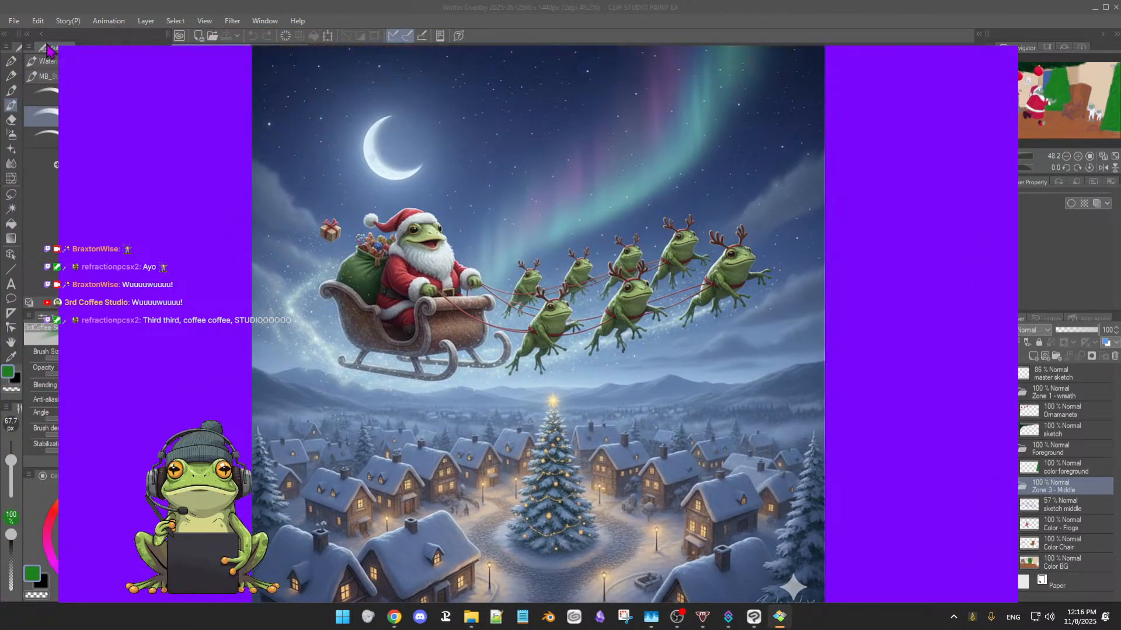
pyautogui.moveTo(58, 46); pyautogui.dragTo(616, 220)
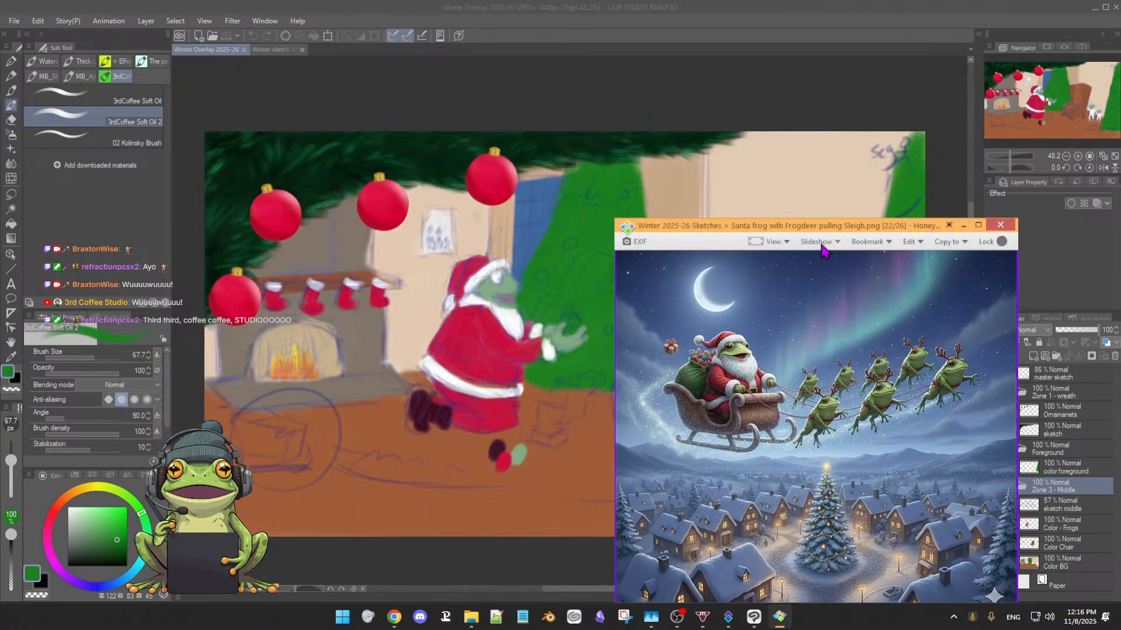
pyautogui.moveTo(823, 225); pyautogui.dragTo(752, 129)
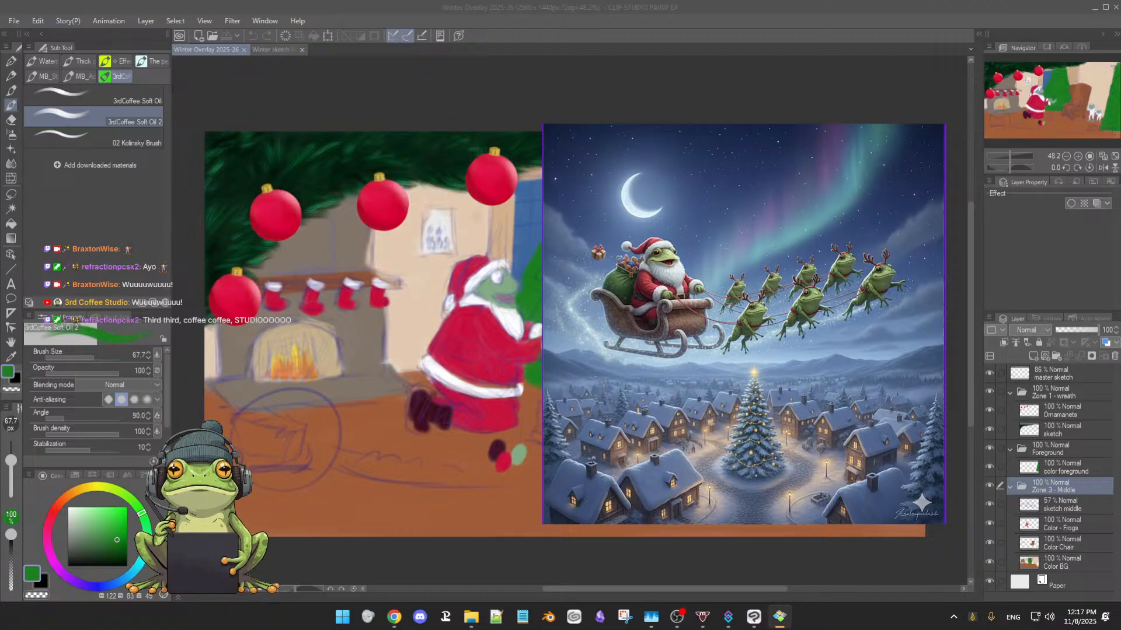
pyautogui.hotkey('alt', 'Tab')
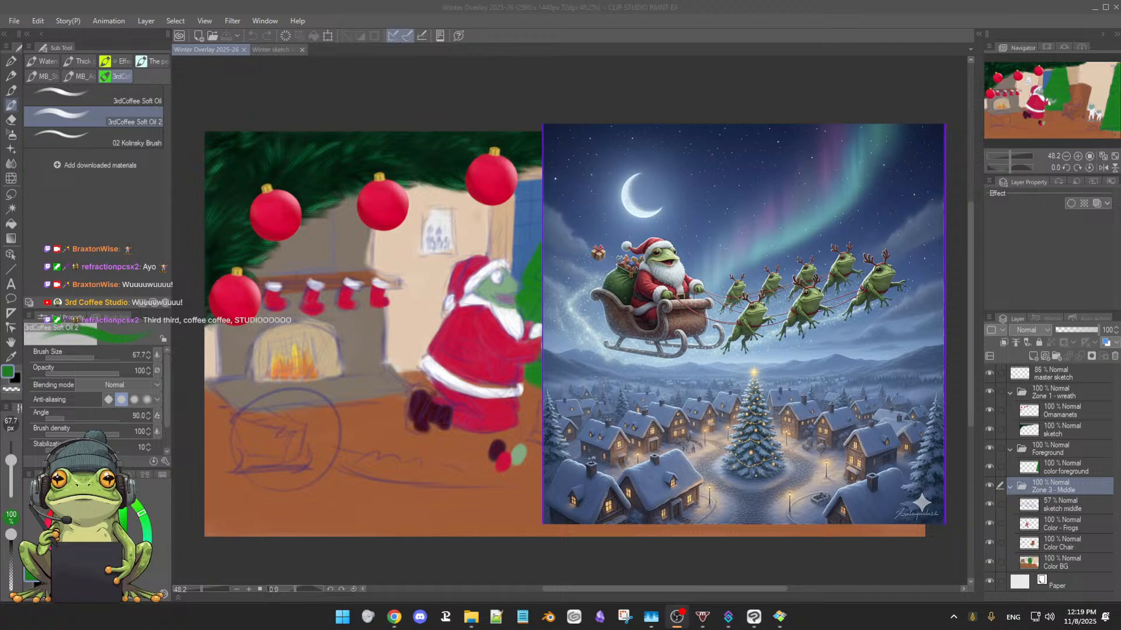
# Reduce the reference image window further, reposition it, and switch it to the Rockwell Santa Frog putting Gifts under Tree image
pyautogui.moveTo(665, 147)
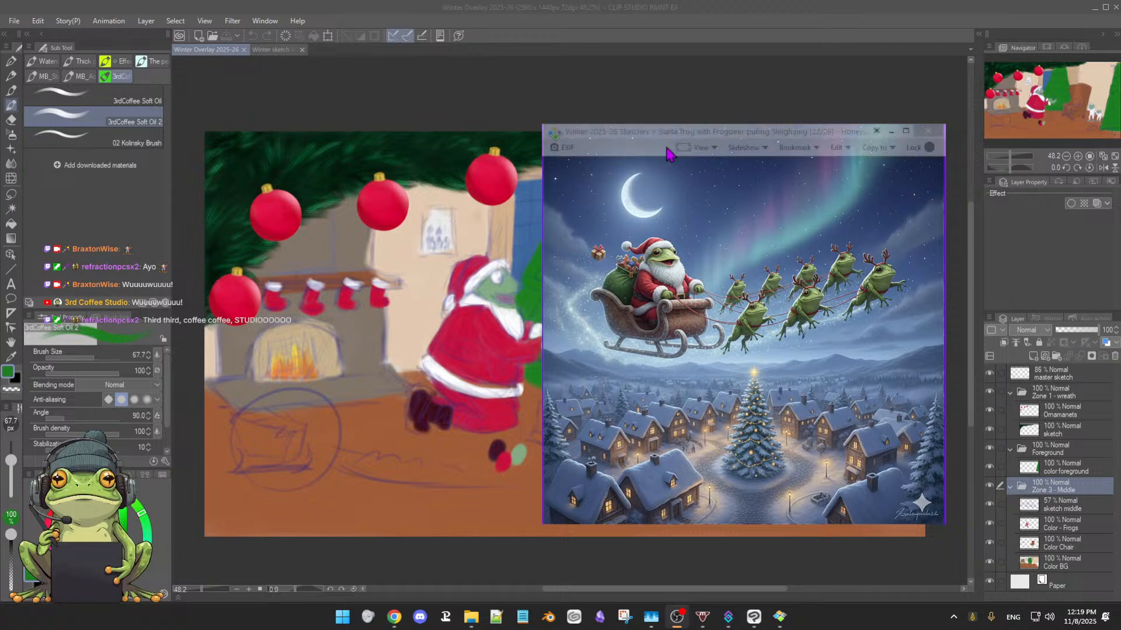
pyautogui.moveTo(684, 136); pyautogui.dragTo(641, 113)
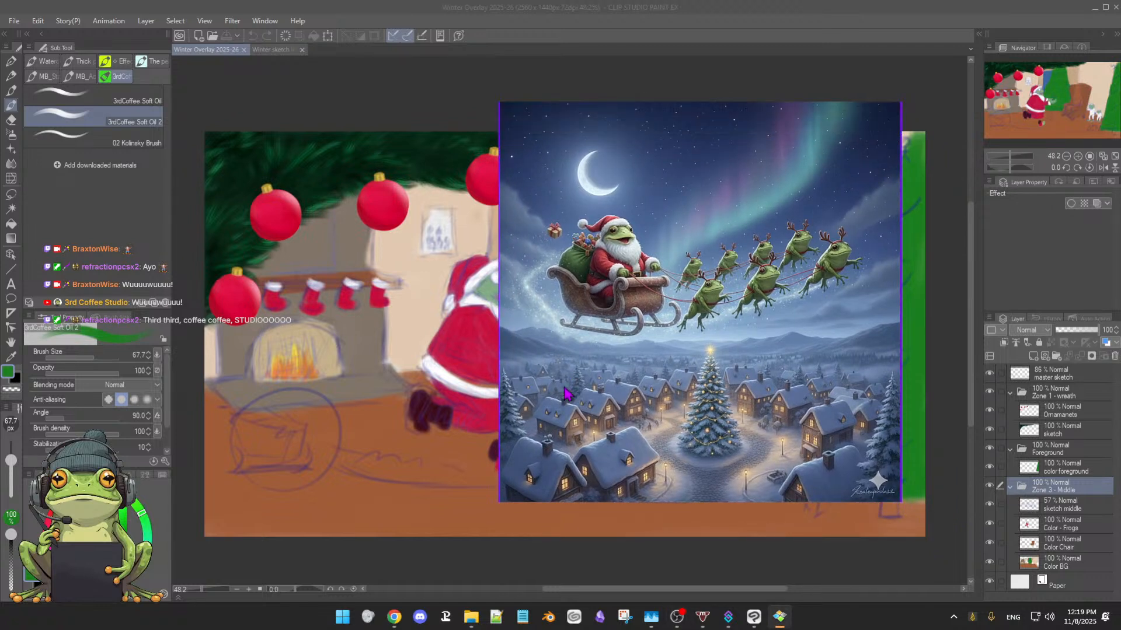
pyautogui.moveTo(500, 501); pyautogui.dragTo(526, 475)
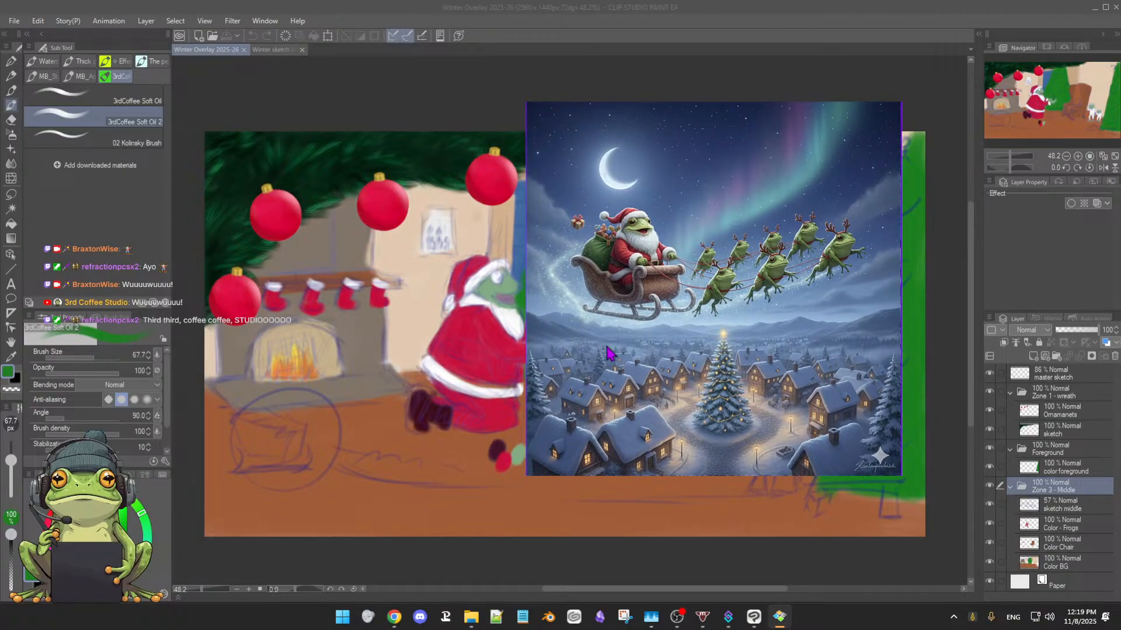
pyautogui.moveTo(701, 125)
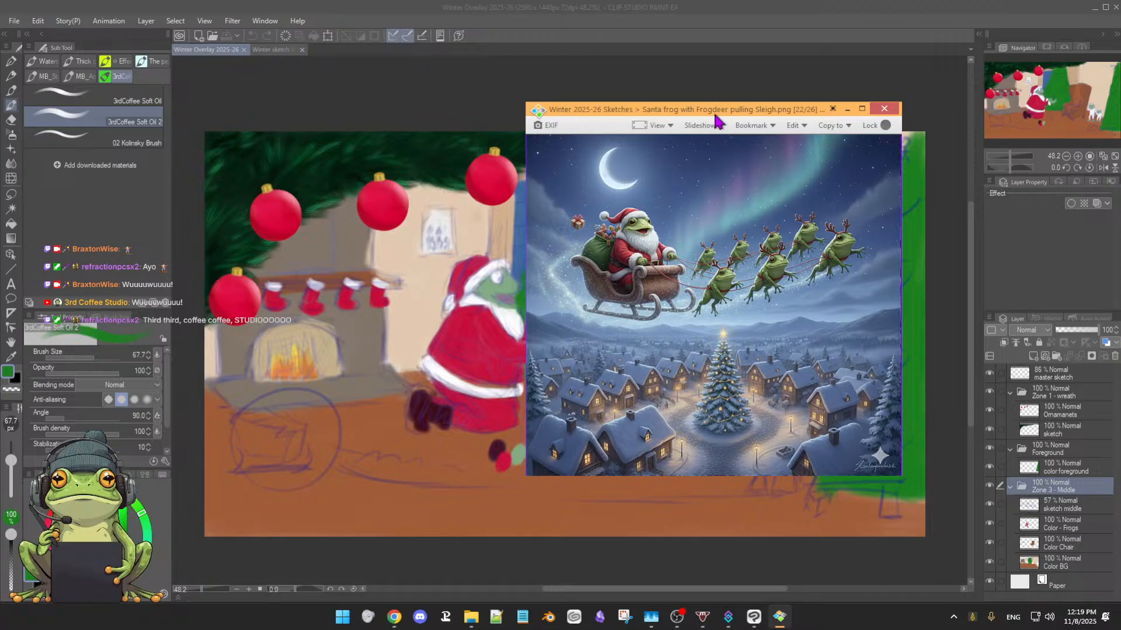
pyautogui.moveTo(717, 120); pyautogui.dragTo(466, 136)
pyautogui.click(631, 301)
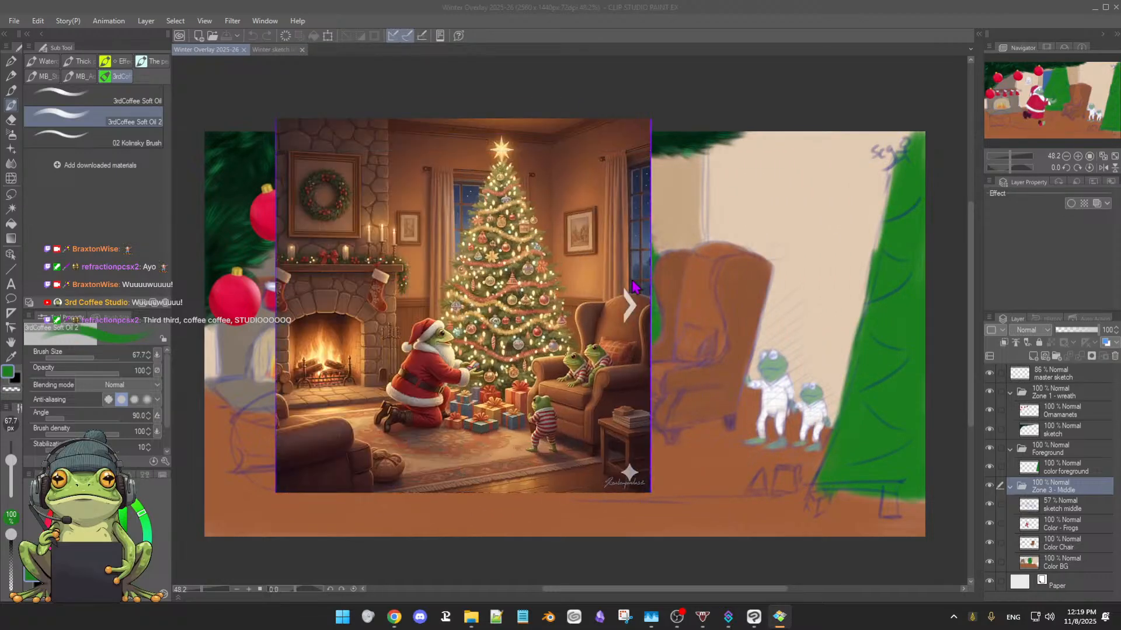
# Compare the Rockwell Santa Frog reference image with the painting, and move its window off the canvas
pyautogui.moveTo(475, 142)
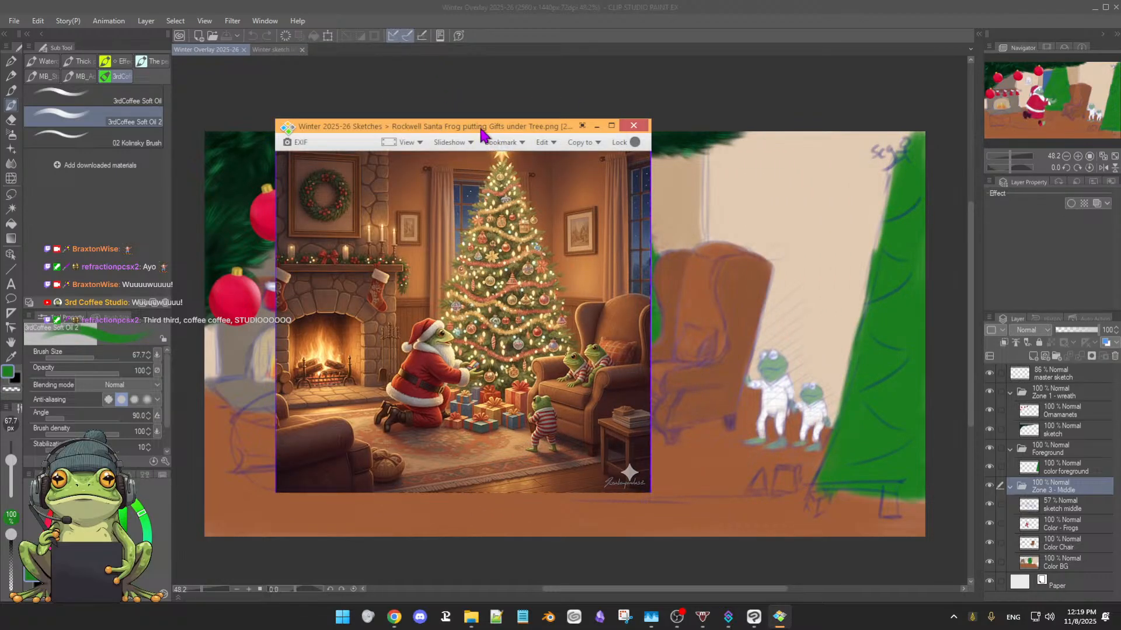
pyautogui.moveTo(488, 140); pyautogui.dragTo(0, 163)
pyautogui.click(4, 149)
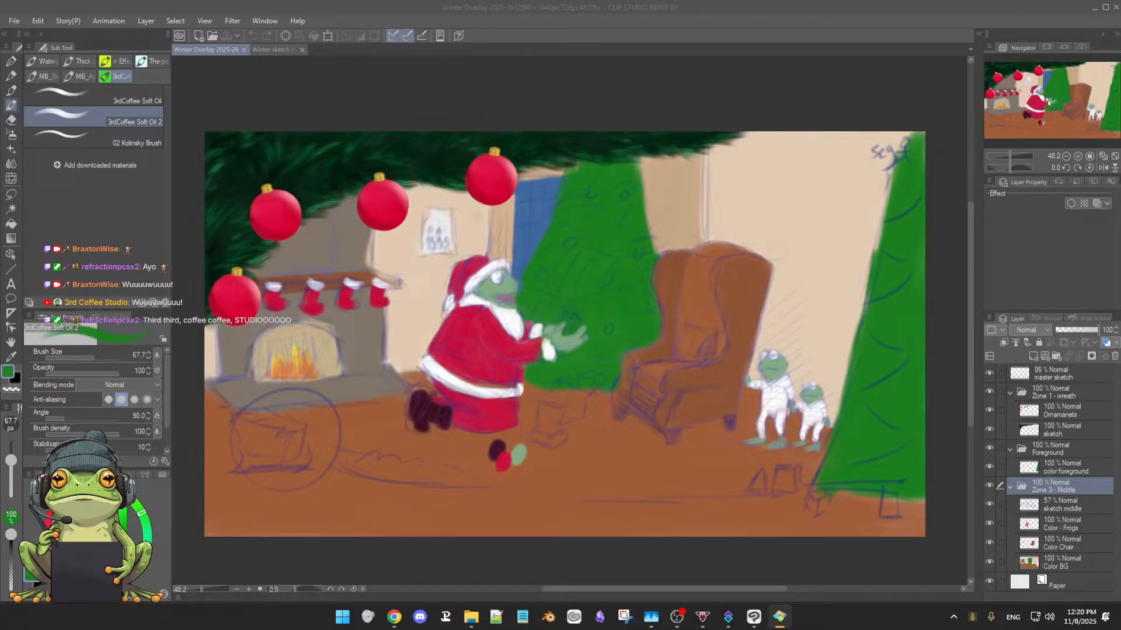
pyautogui.moveTo(0, 147); pyautogui.dragTo(408, 172)
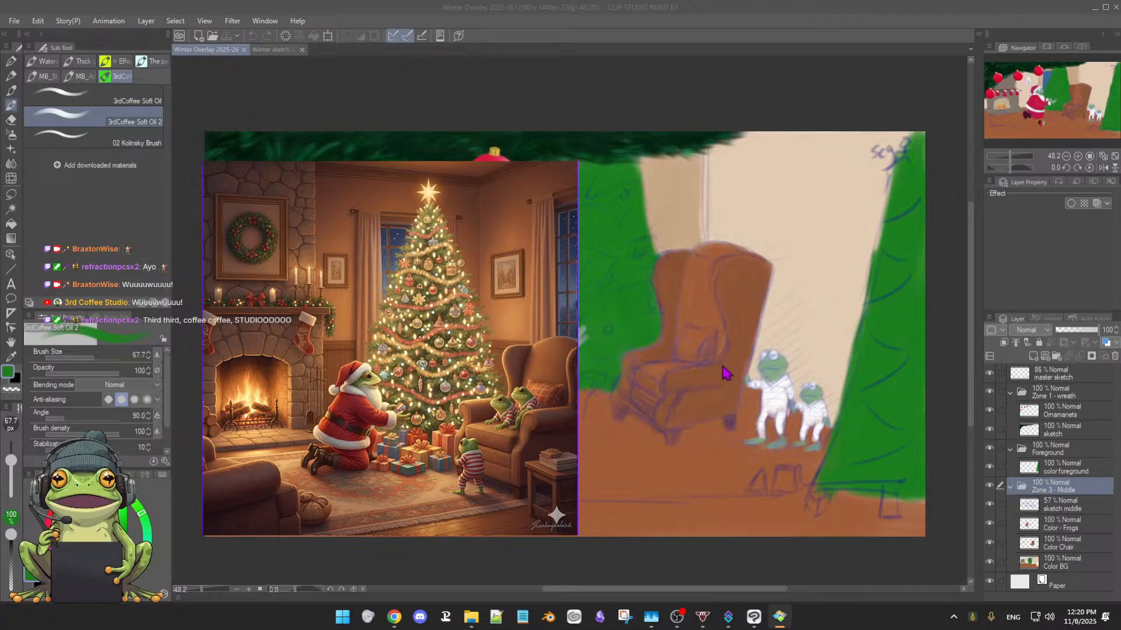
pyautogui.moveTo(480, 183)
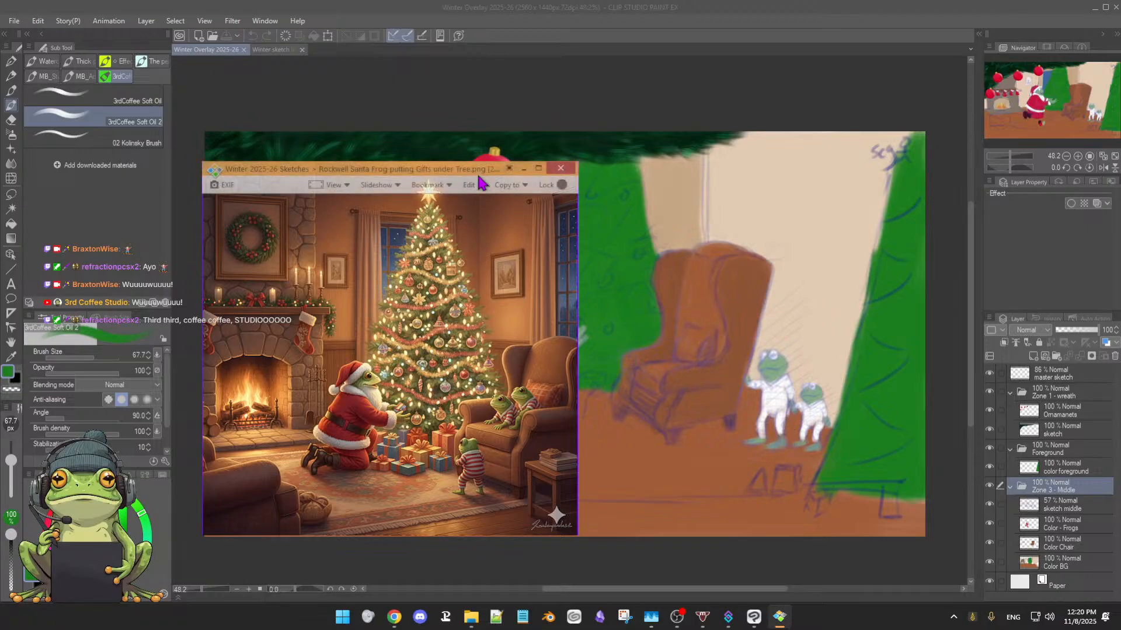
pyautogui.moveTo(475, 175); pyautogui.dragTo(1, 157)
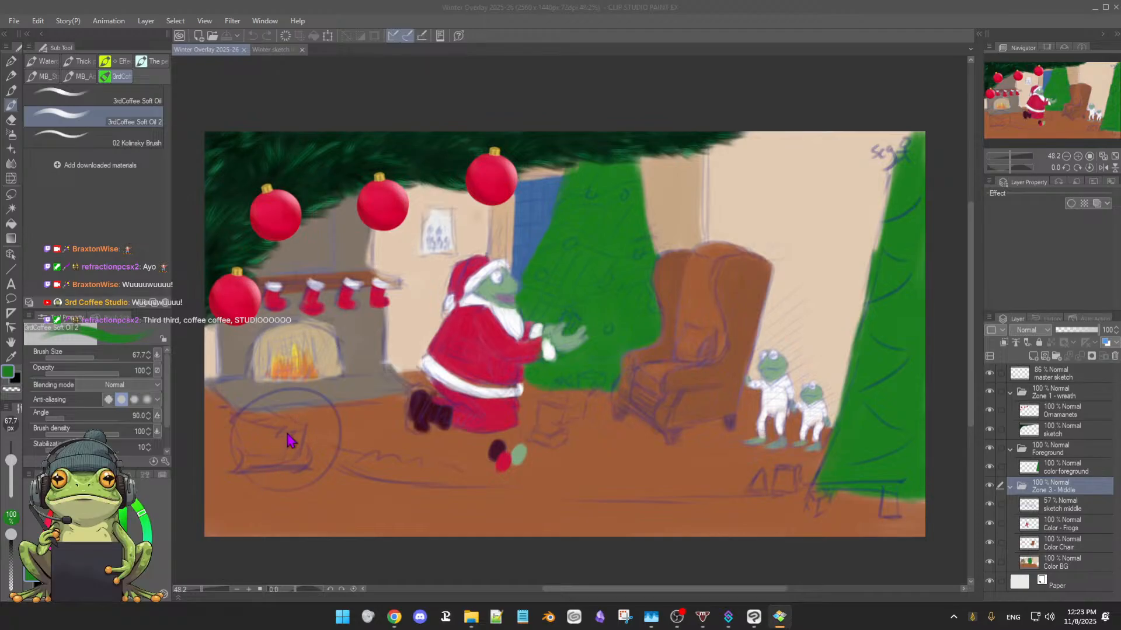
# Choose blue as the drawing color and select the Color BG layer, keeping its opacity at 100%
pyautogui.click(111, 587)
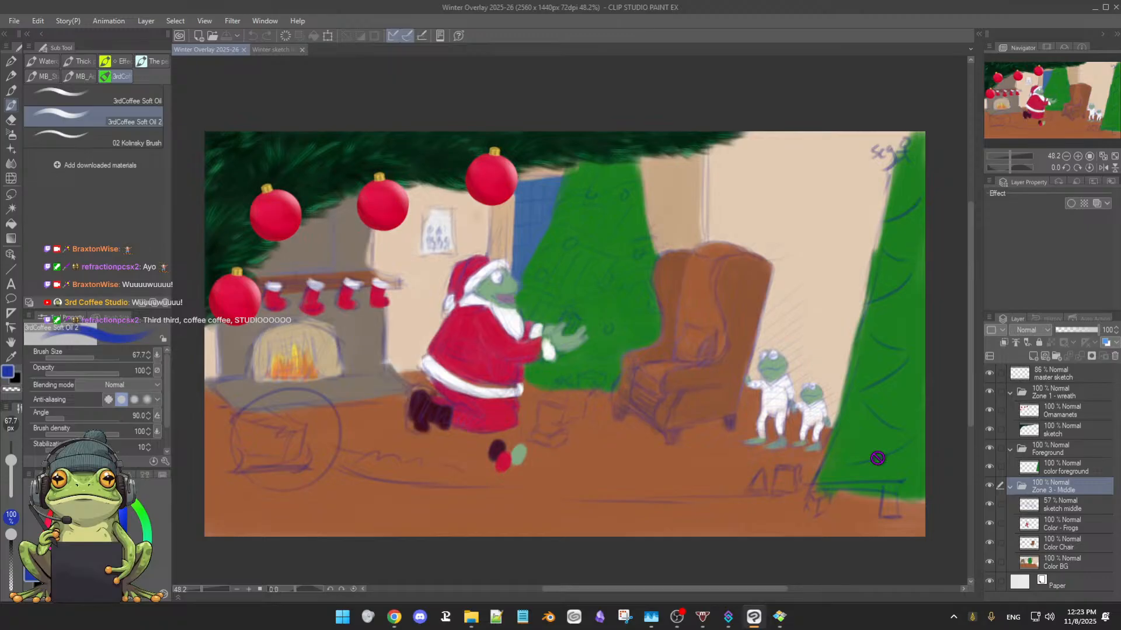
pyautogui.click(1068, 565)
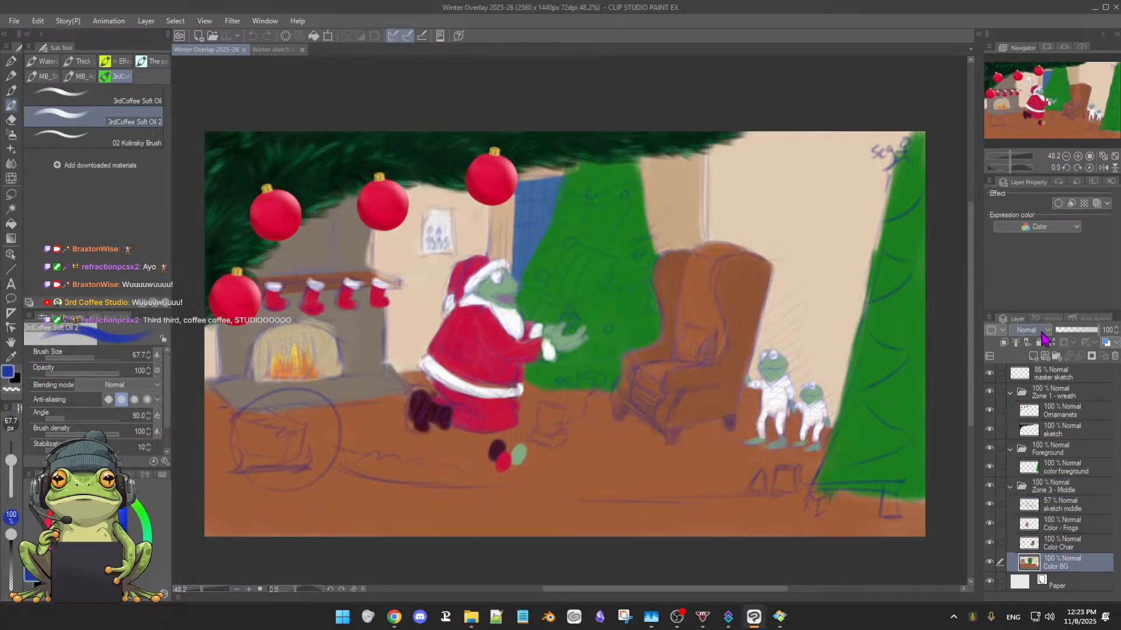
pyautogui.moveTo(1080, 332)
pyautogui.mouseDown()
pyautogui.moveTo(1070, 338)
pyautogui.moveTo(1100, 331)
pyautogui.mouseUp()
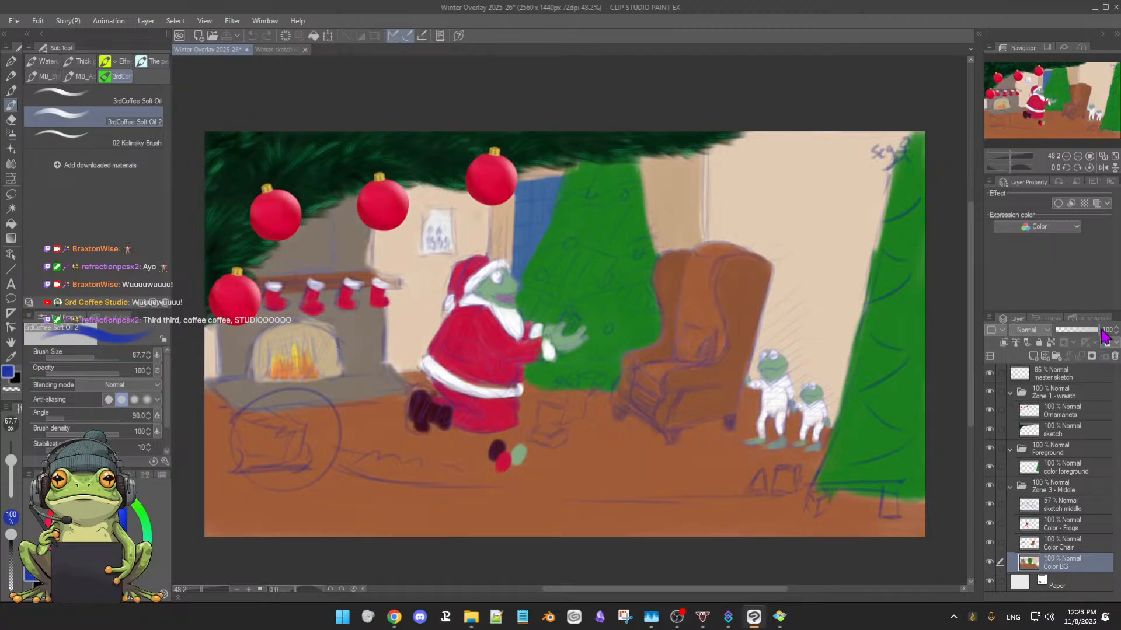
# Hide the Color Chair, Color - Frogs and Color BG layers so only the middle zone's sketch shows
pyautogui.click(989, 374)
pyautogui.click(990, 374)
pyautogui.click(989, 544)
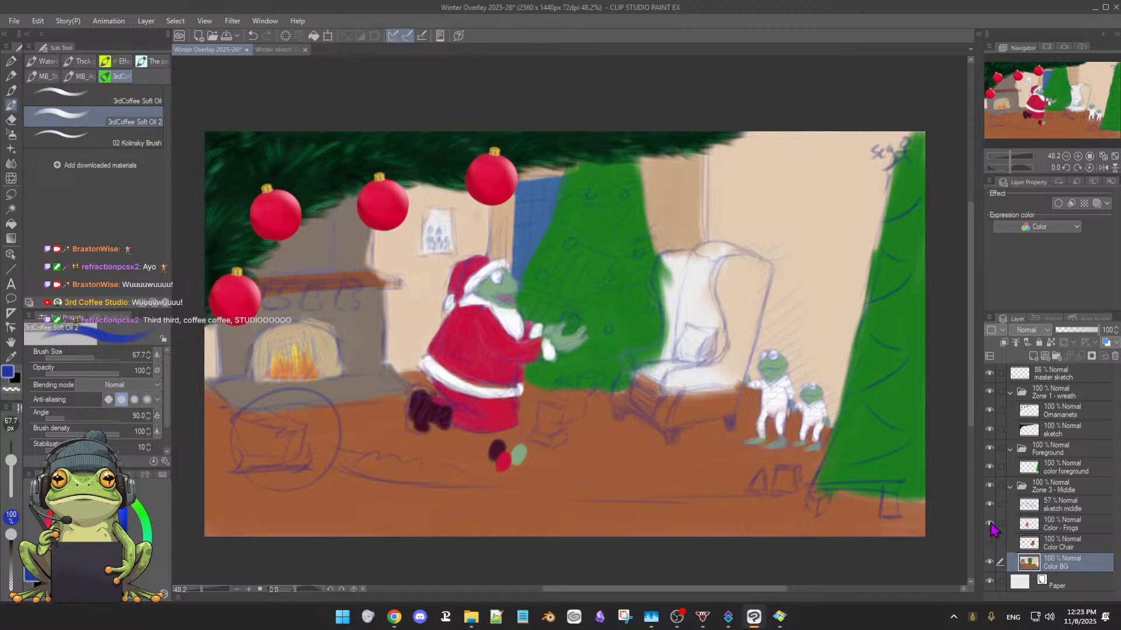
pyautogui.click(990, 526)
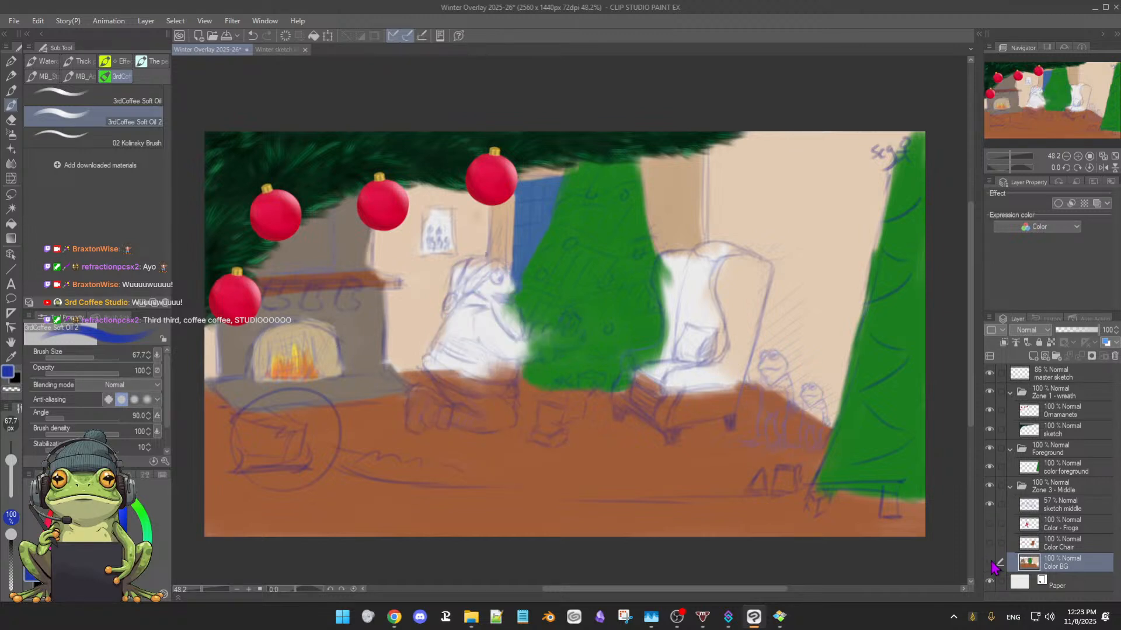
pyautogui.click(991, 564)
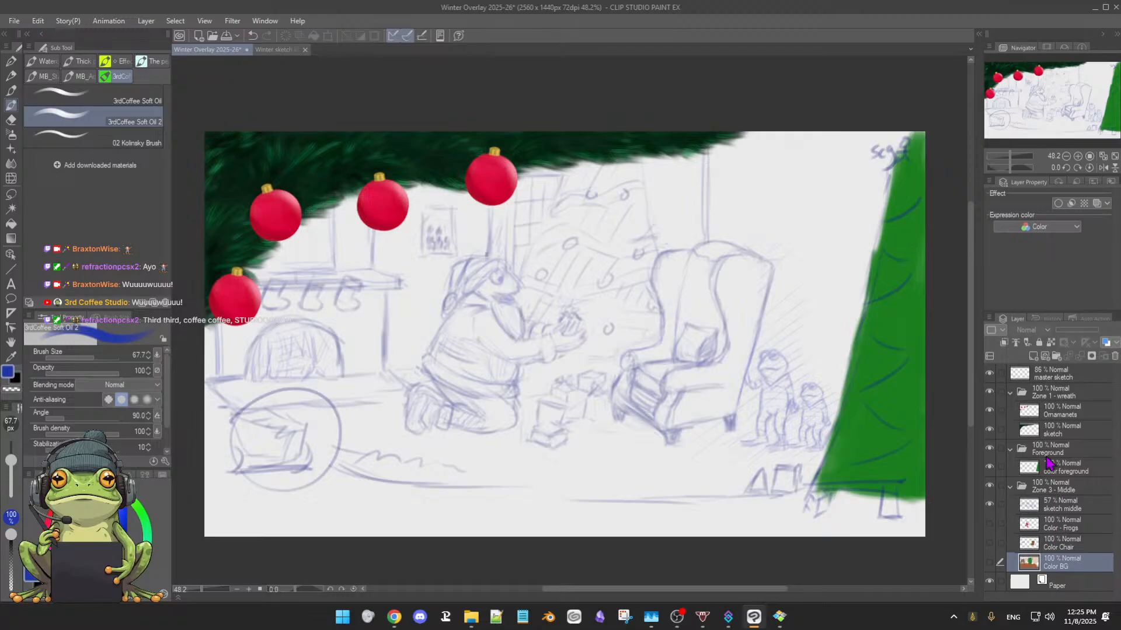
# Examine the foreground tree with and without its color by toggling the visibility of the color foreground layer
pyautogui.click(989, 467)
pyautogui.click(989, 467)
pyautogui.click(989, 467)
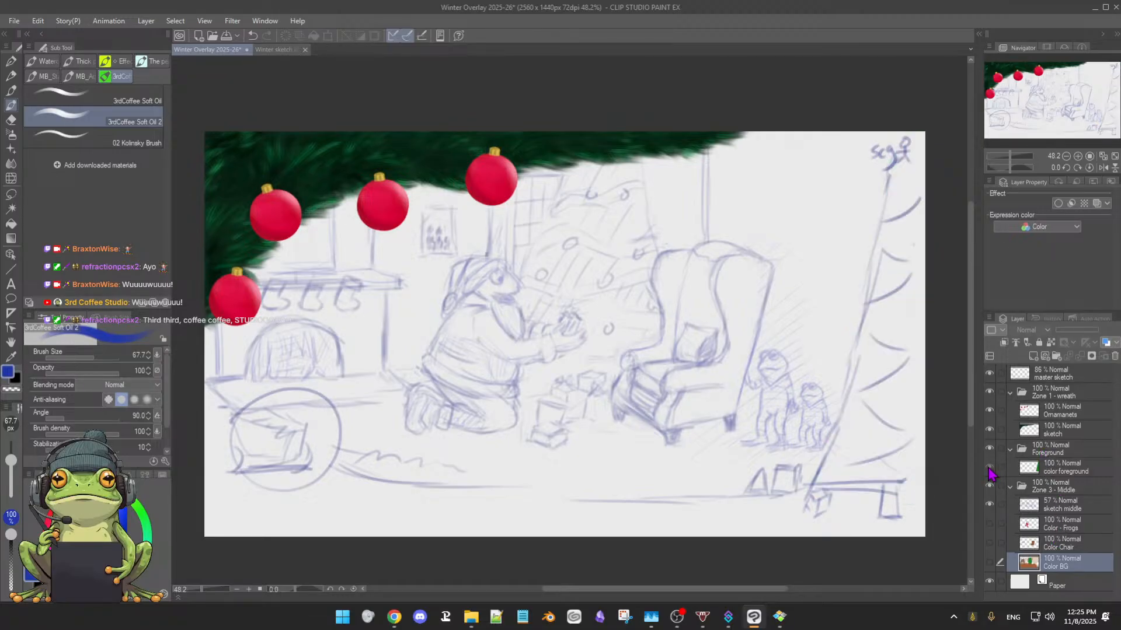
pyautogui.click(989, 467)
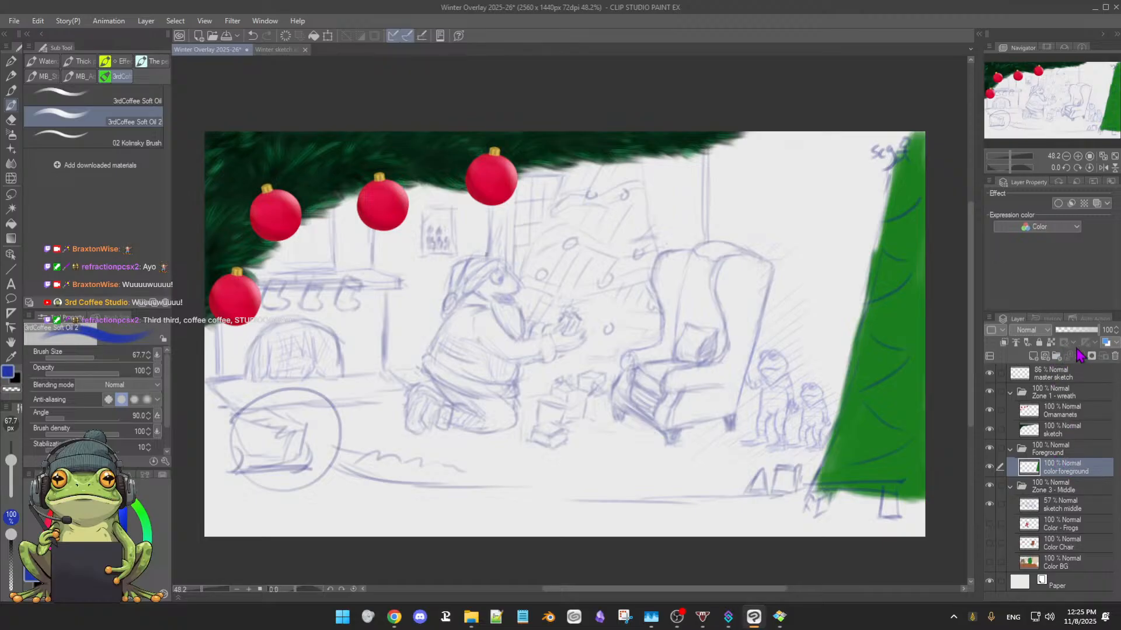
# Add a new layer above color foreground in the Foreground folder and name it Sketch FG
pyautogui.click(1032, 356)
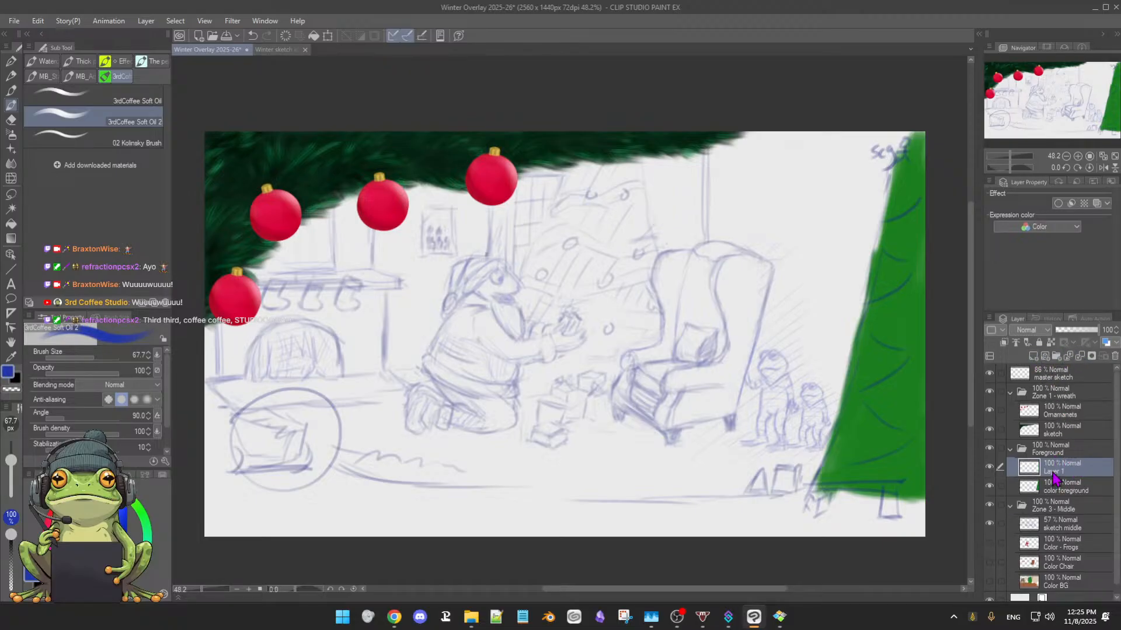
pyautogui.doubleClick(1055, 473)
pyautogui.write('Sketch FG')
pyautogui.press('Return')
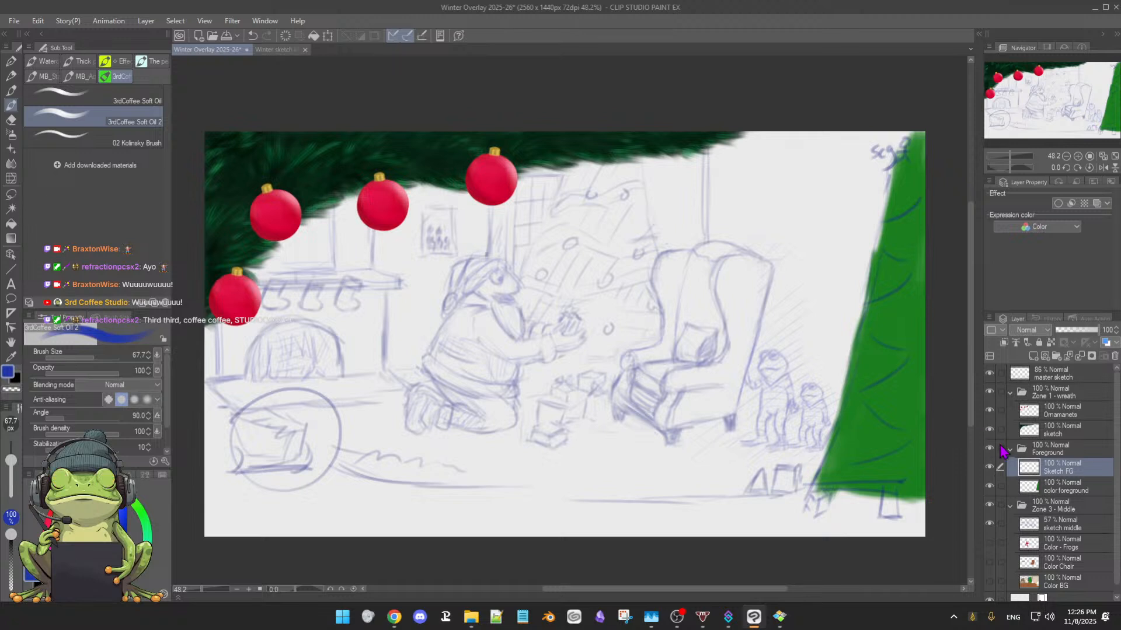
# Assign the Purple palette color to the Foreground folder
pyautogui.click(1095, 451)
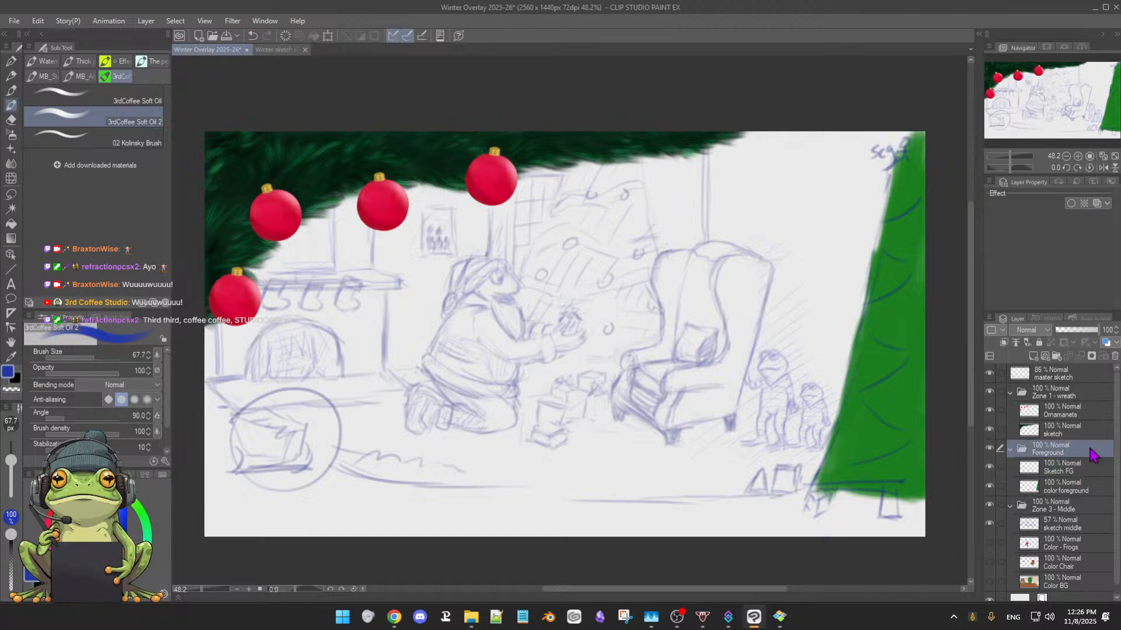
pyautogui.click(1004, 331)
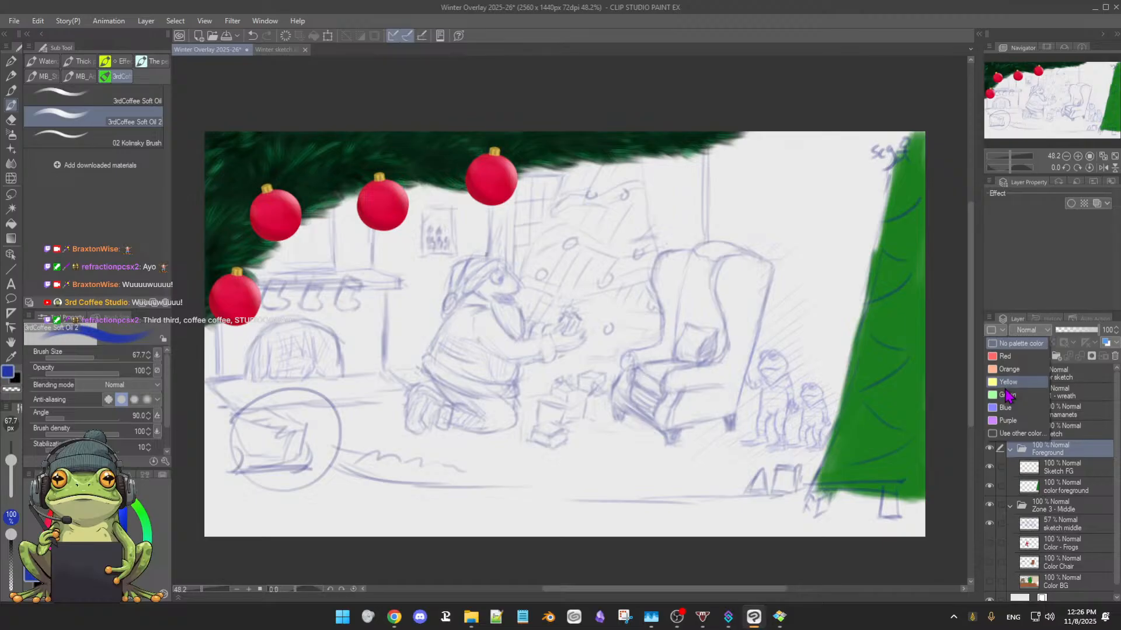
pyautogui.click(992, 422)
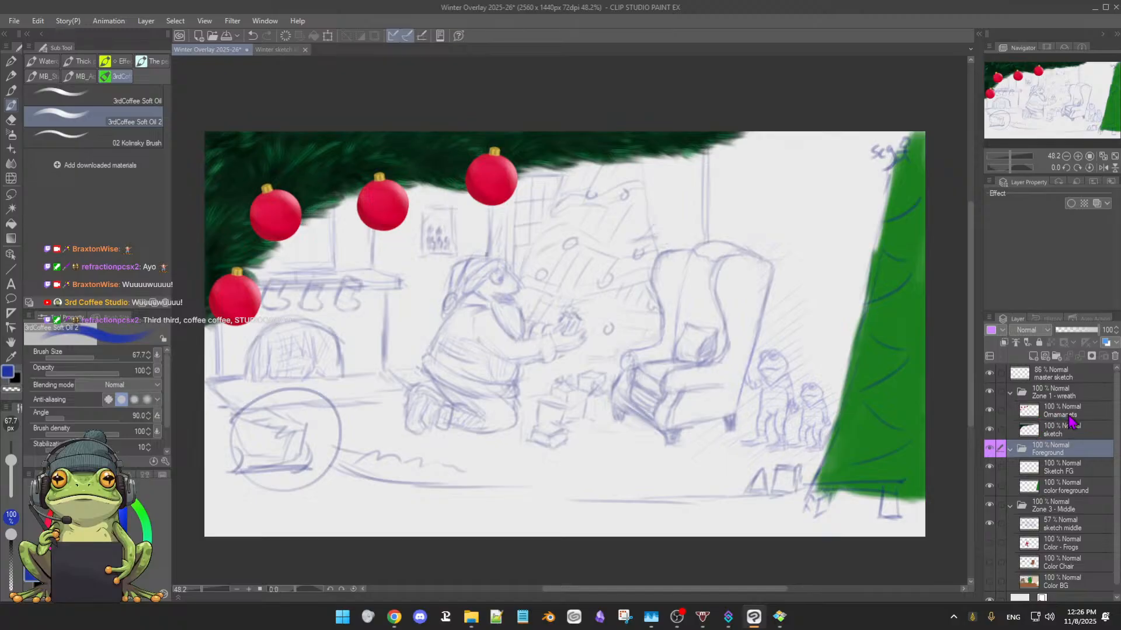
# Assign the Purple palette color to the Zone 1 - wreath folder
pyautogui.scroll(-1, 1043, 395)
pyautogui.scroll(1, 1038, 393)
pyautogui.click(1090, 399)
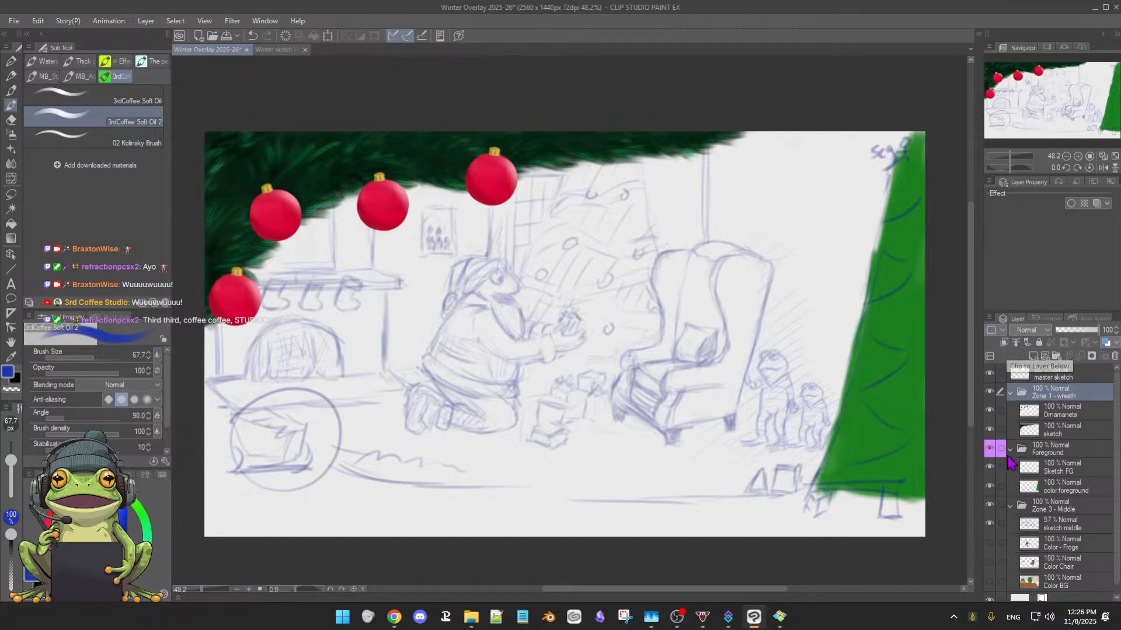
pyautogui.click(1003, 330)
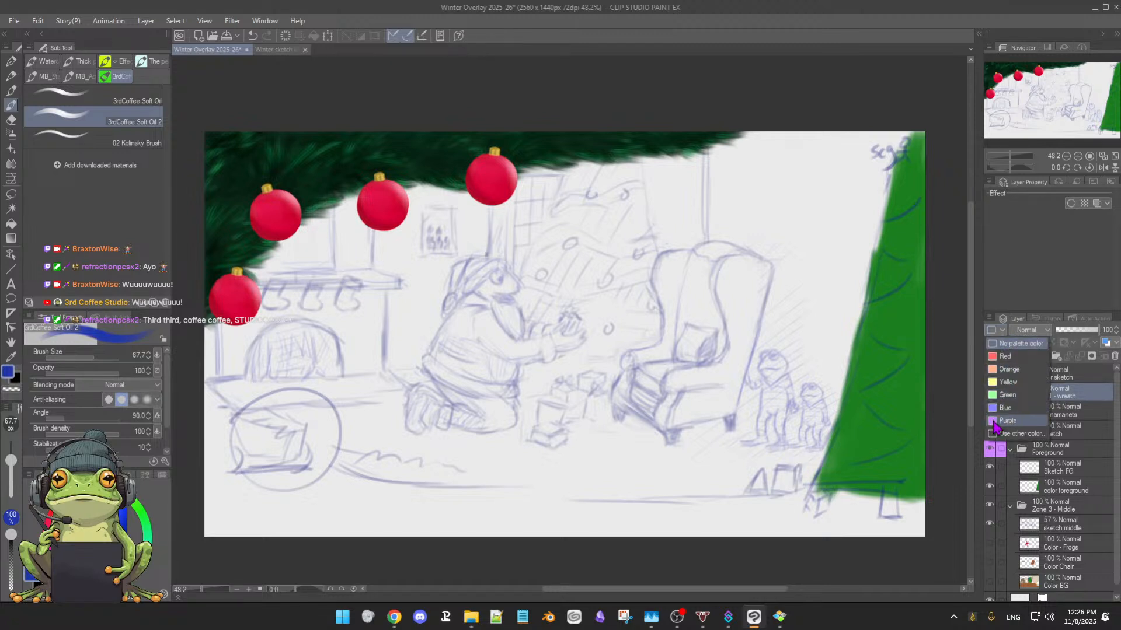
pyautogui.click(1004, 421)
# Assign the Purple palette color to the Zone 3 - Middle folder
pyautogui.scroll(-1, 1041, 493)
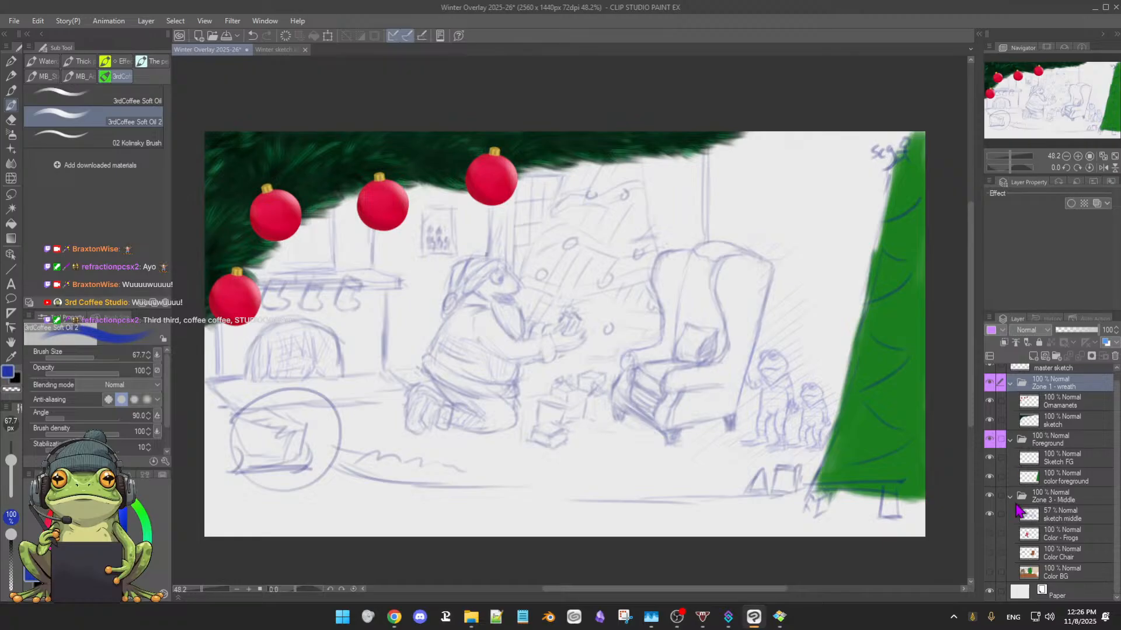
pyautogui.click(1086, 501)
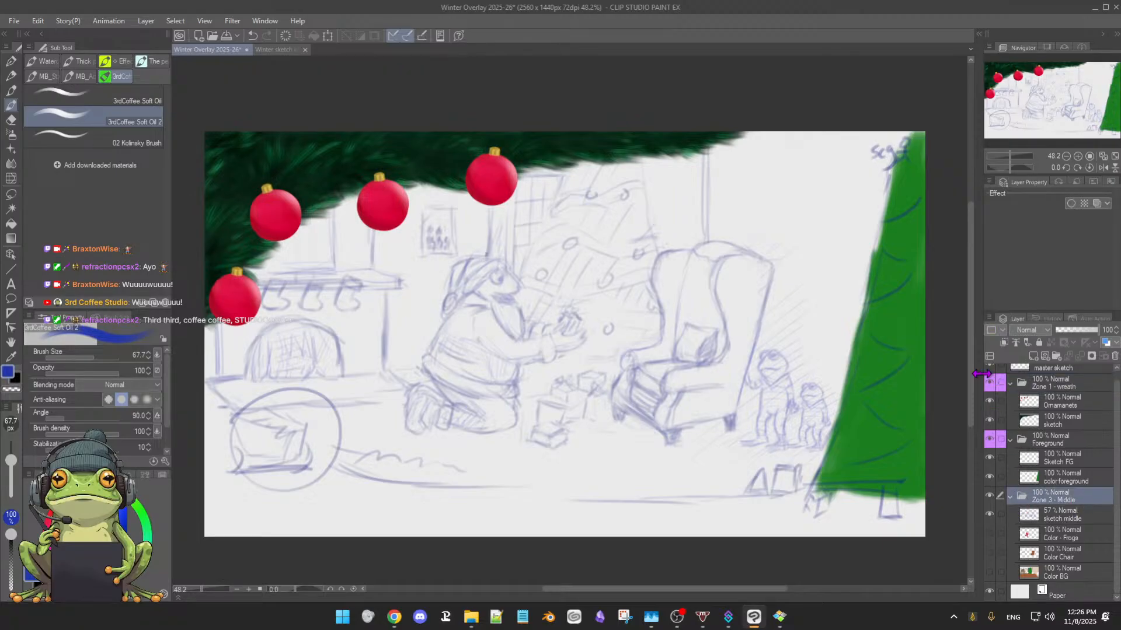
pyautogui.click(1002, 332)
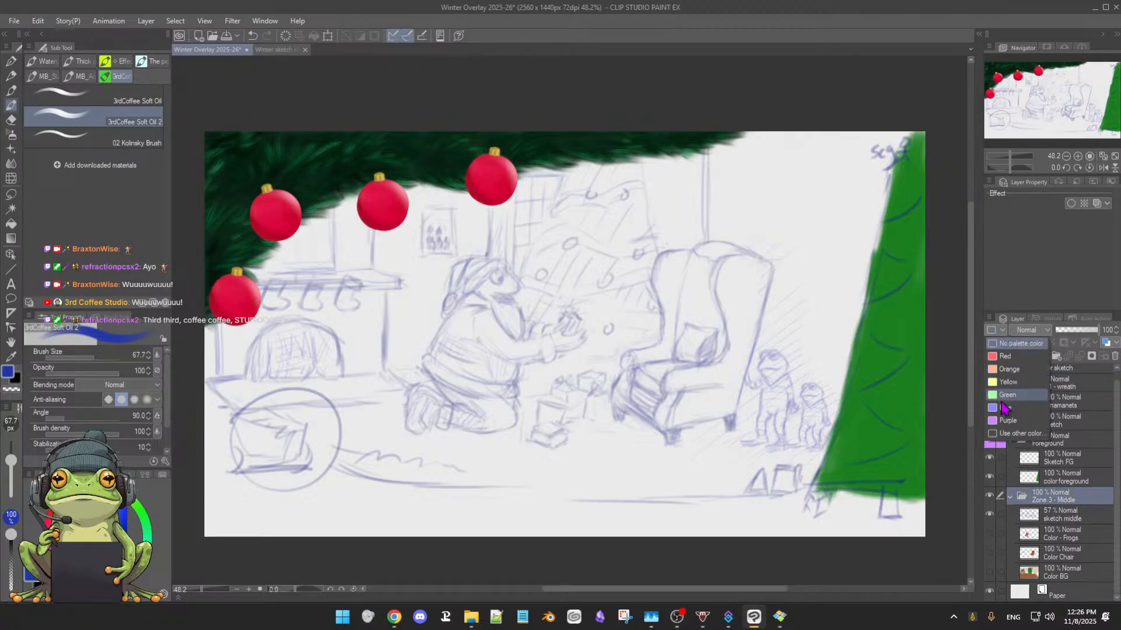
pyautogui.click(995, 421)
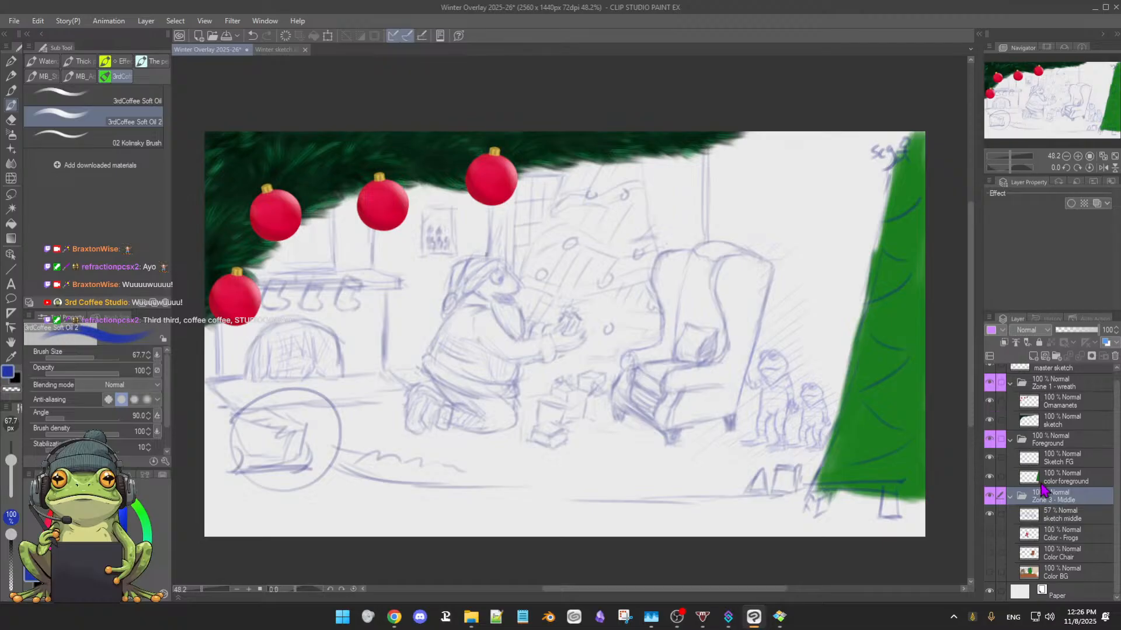
pyautogui.scroll(1, 1086, 504)
pyautogui.scroll(-1, 1085, 504)
pyautogui.scroll(1, 1086, 506)
pyautogui.scroll(-1, 1086, 505)
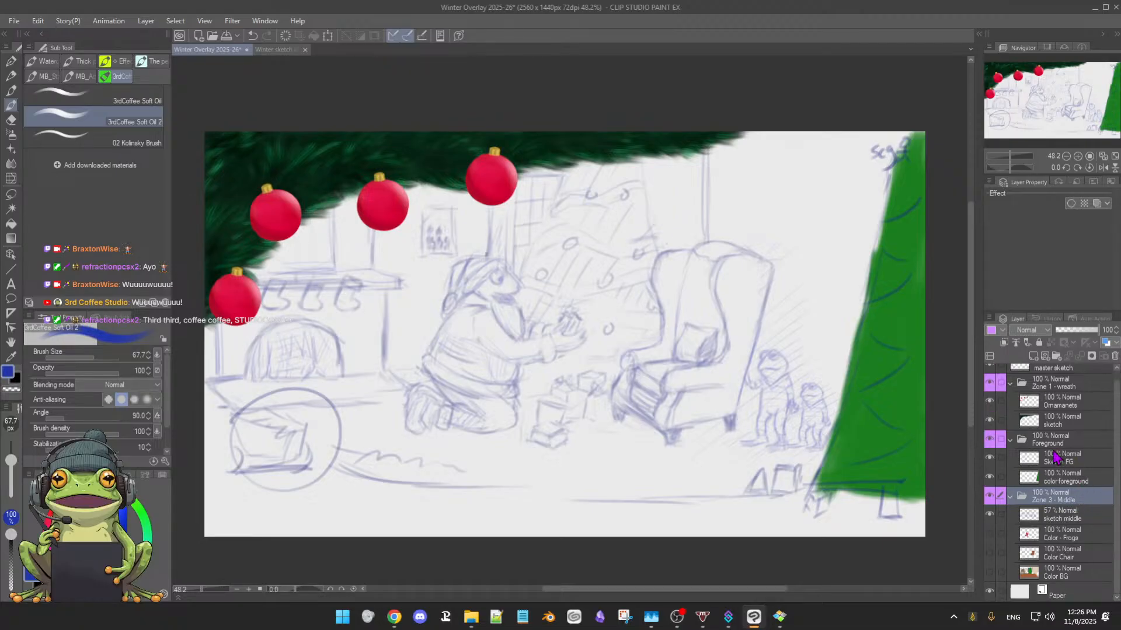
pyautogui.scroll(1, 1086, 505)
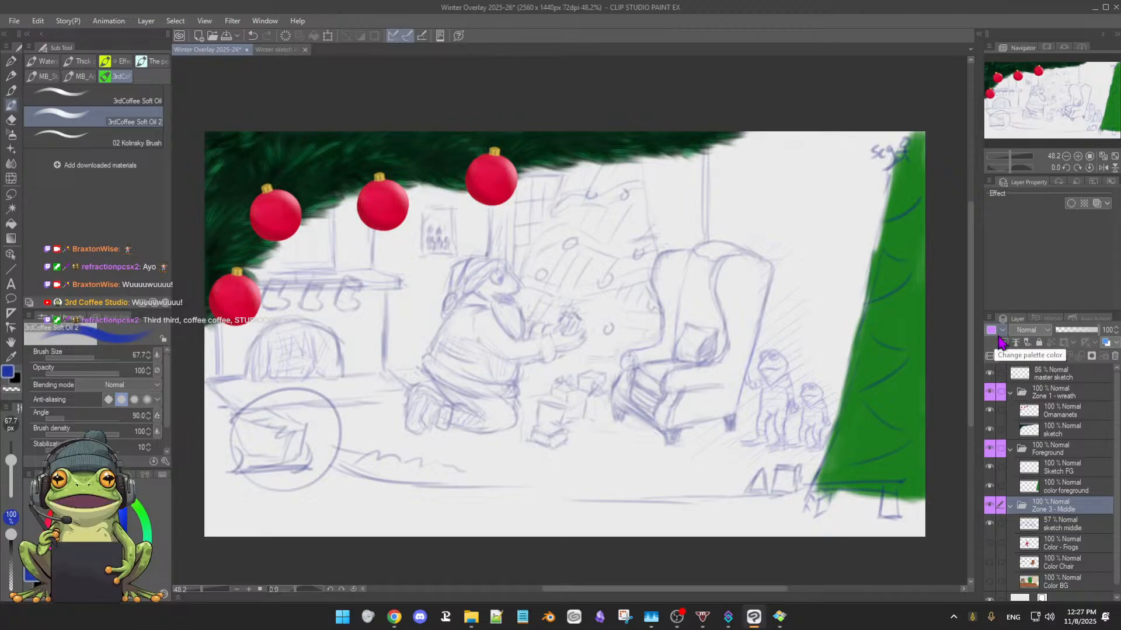
pyautogui.scroll(-1, 1051, 435)
pyautogui.scroll(1, 1051, 435)
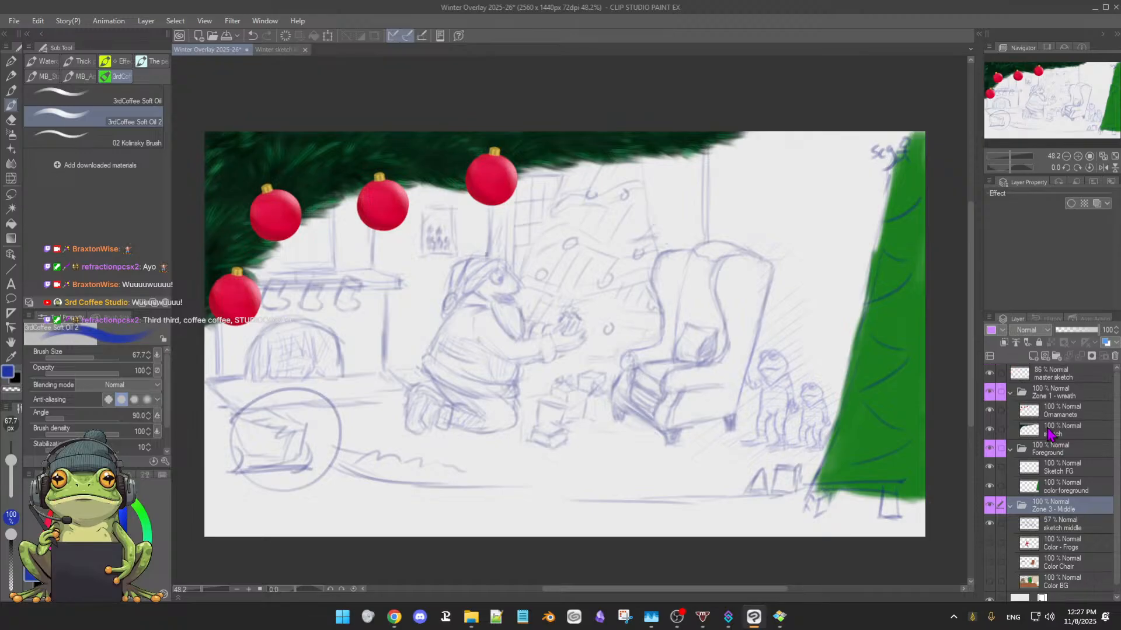
# Compare the illustration with and without the master sketch layer by toggling that layer's visibility
pyautogui.click(1082, 379)
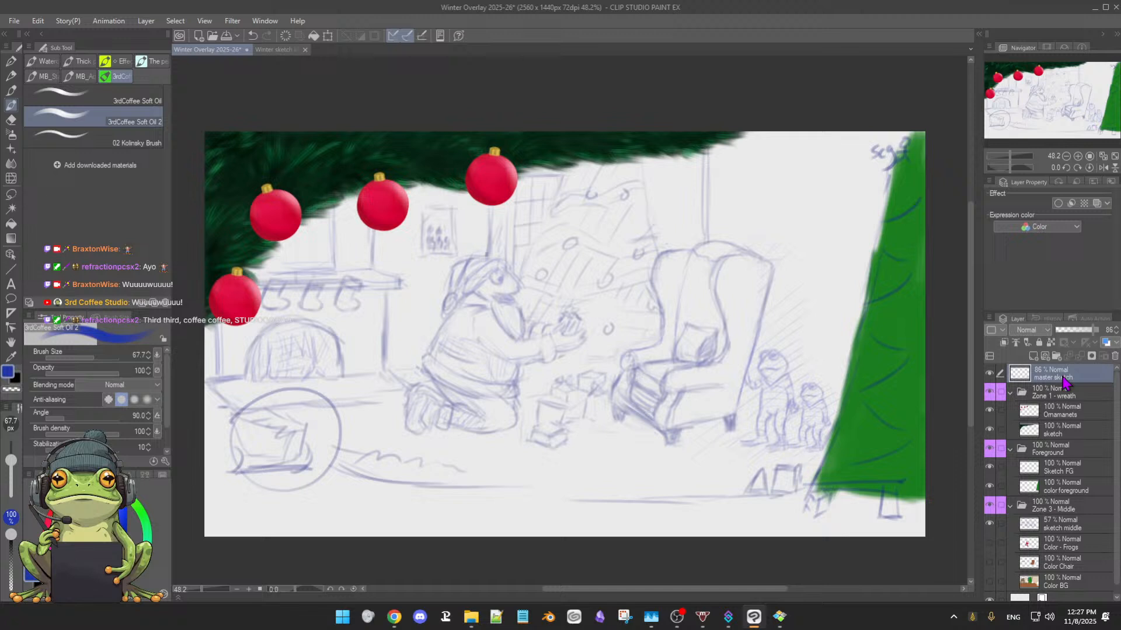
pyautogui.click(989, 375)
pyautogui.click(989, 375)
pyautogui.click(989, 376)
pyautogui.click(988, 375)
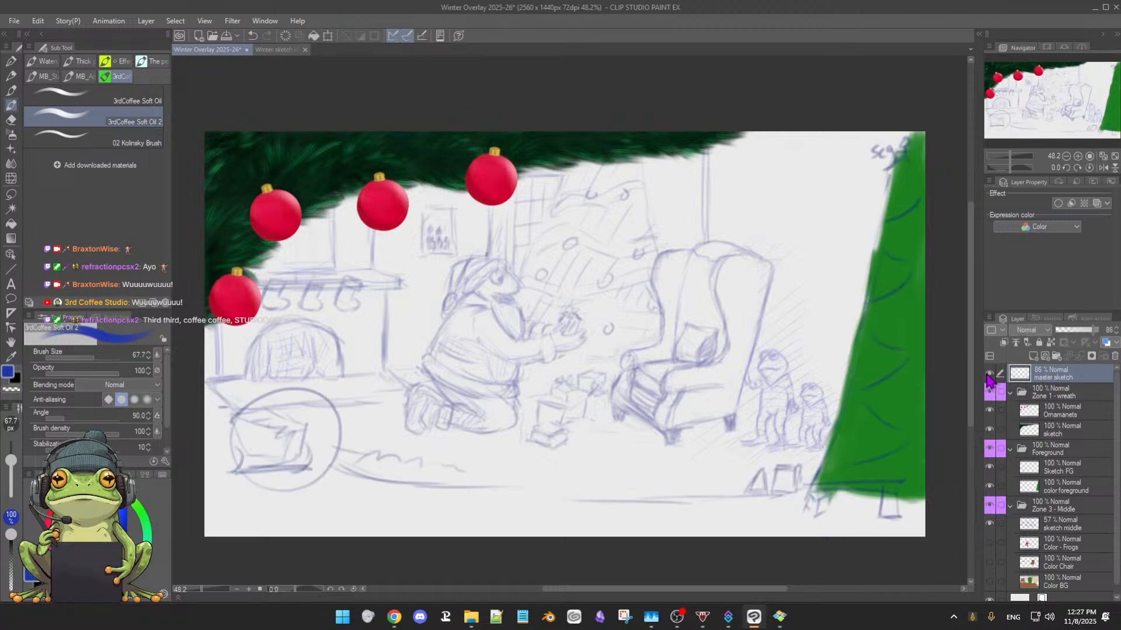
pyautogui.click(988, 375)
pyautogui.click(988, 375)
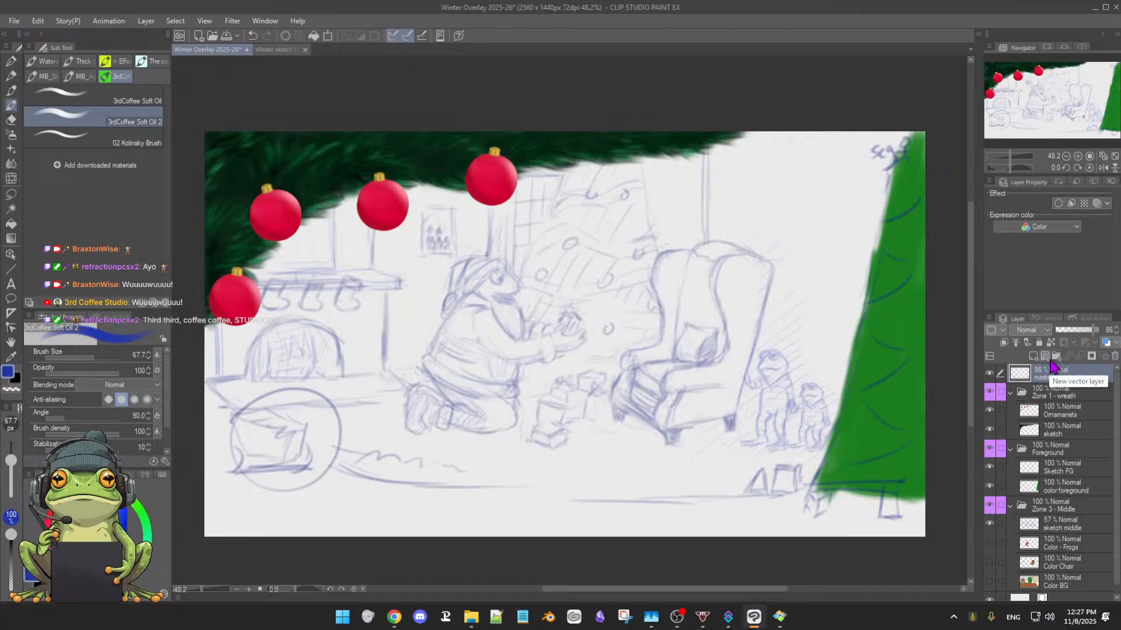
# Lock the master sketch layer against editing and check that its visibility can still be toggled
pyautogui.click(1038, 343)
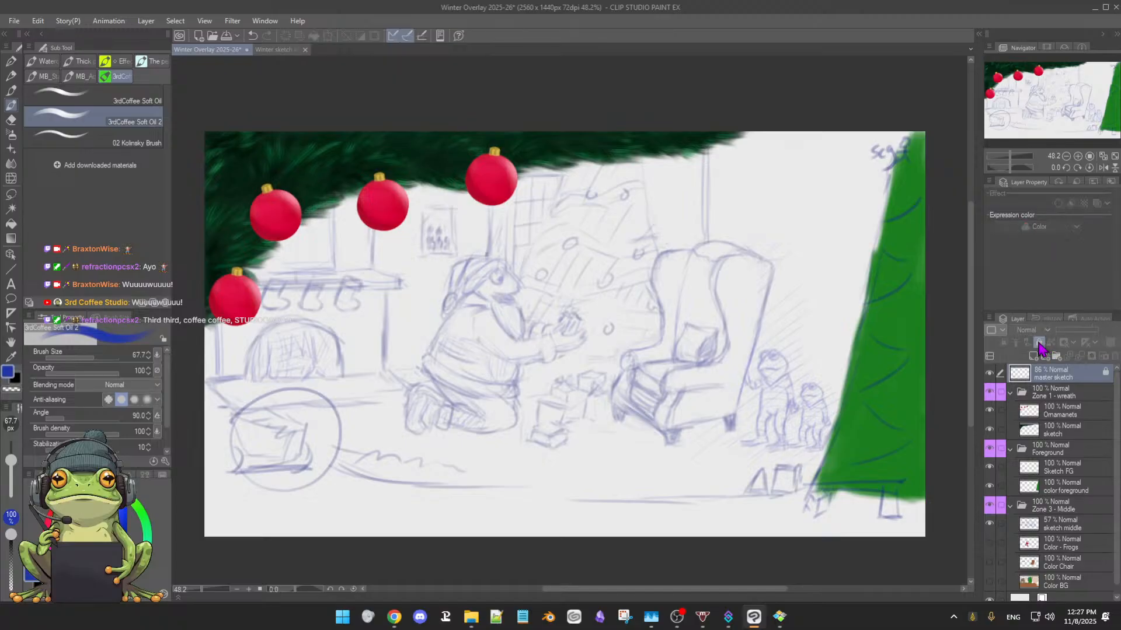
pyautogui.click(992, 374)
pyautogui.click(990, 374)
pyautogui.click(989, 375)
pyautogui.click(988, 374)
pyautogui.click(988, 374)
pyautogui.click(988, 374)
# Make the Sketch FG layer active for drawing and reduce the 3rdCoffee Soft Oil 2 brush size to 12.4
pyautogui.scroll(-1, 1049, 508)
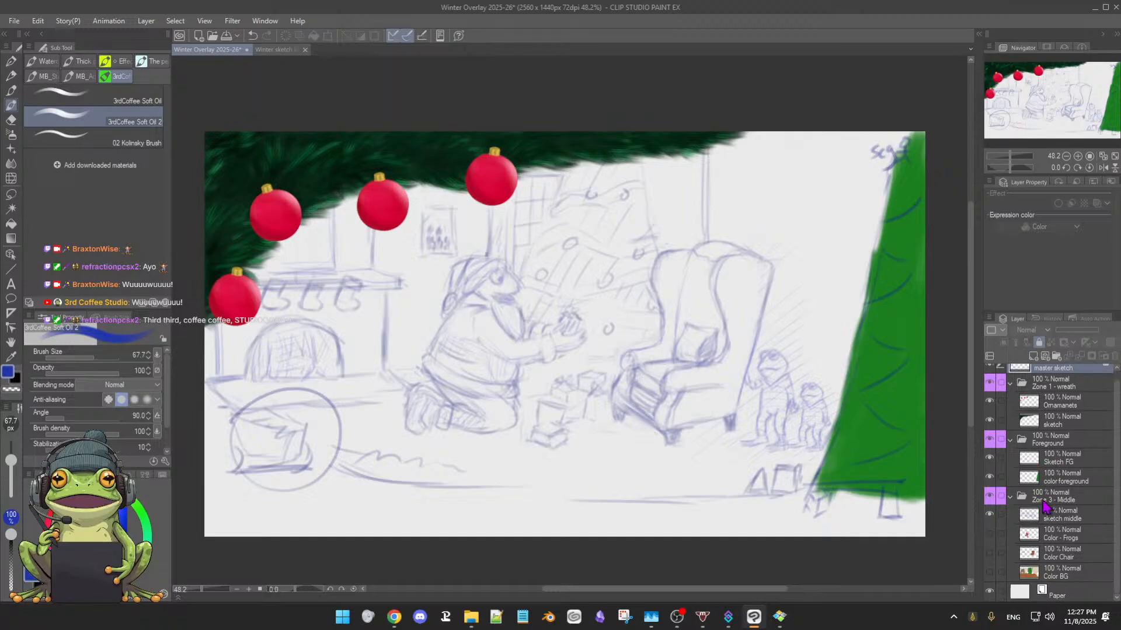
pyautogui.scroll(1, 1046, 508)
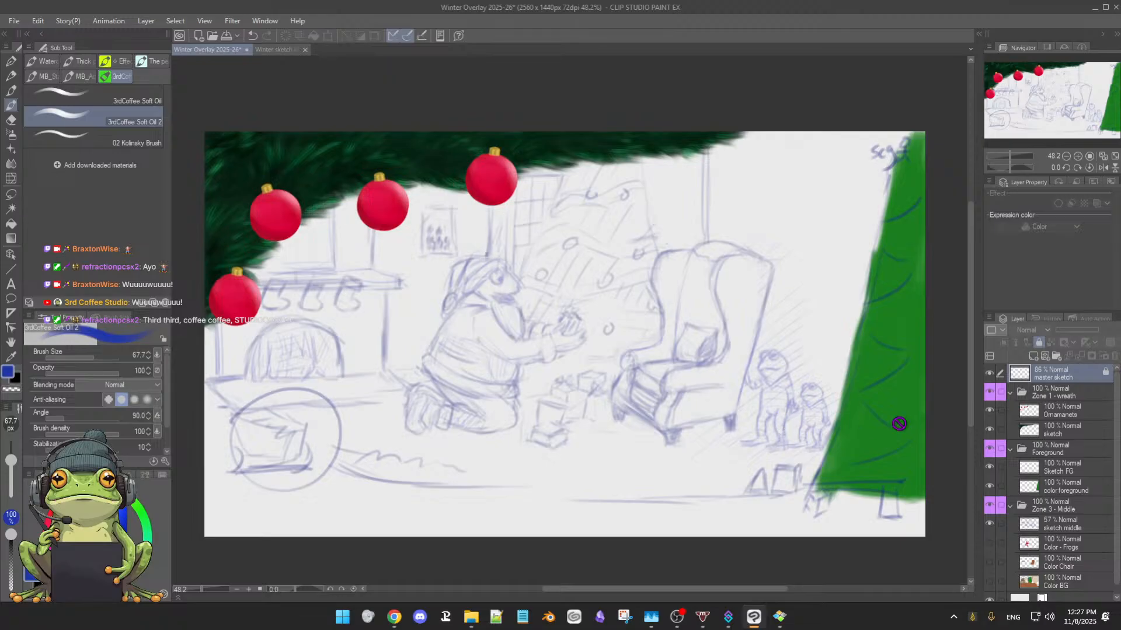
pyautogui.scroll(-1, 1061, 503)
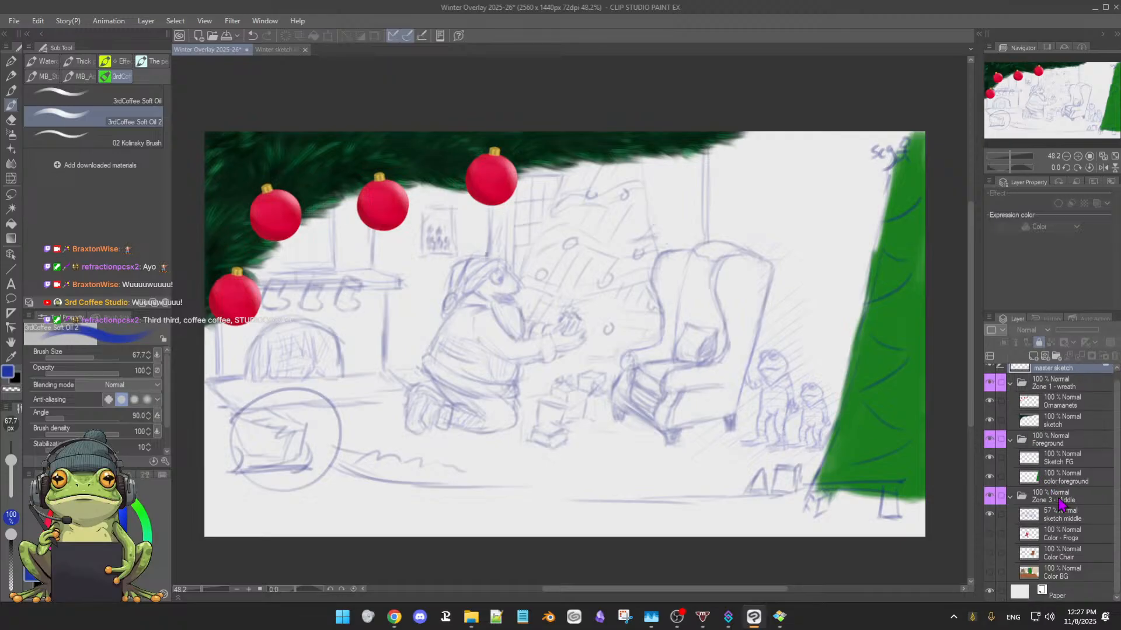
pyautogui.click(1056, 462)
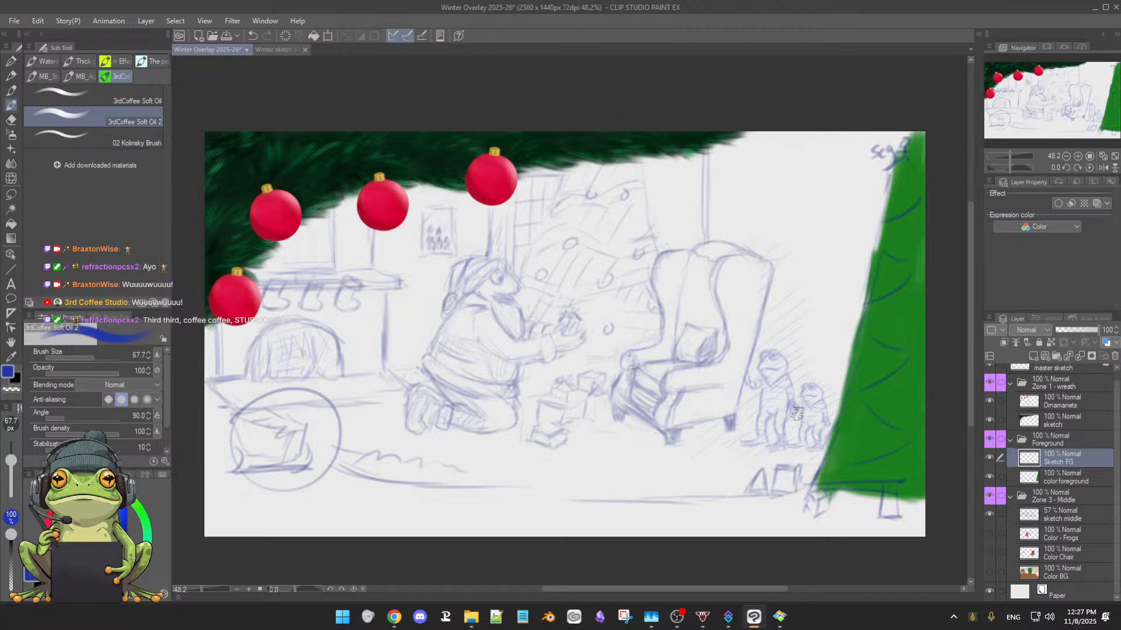
pyautogui.scroll(3, 684, 407)
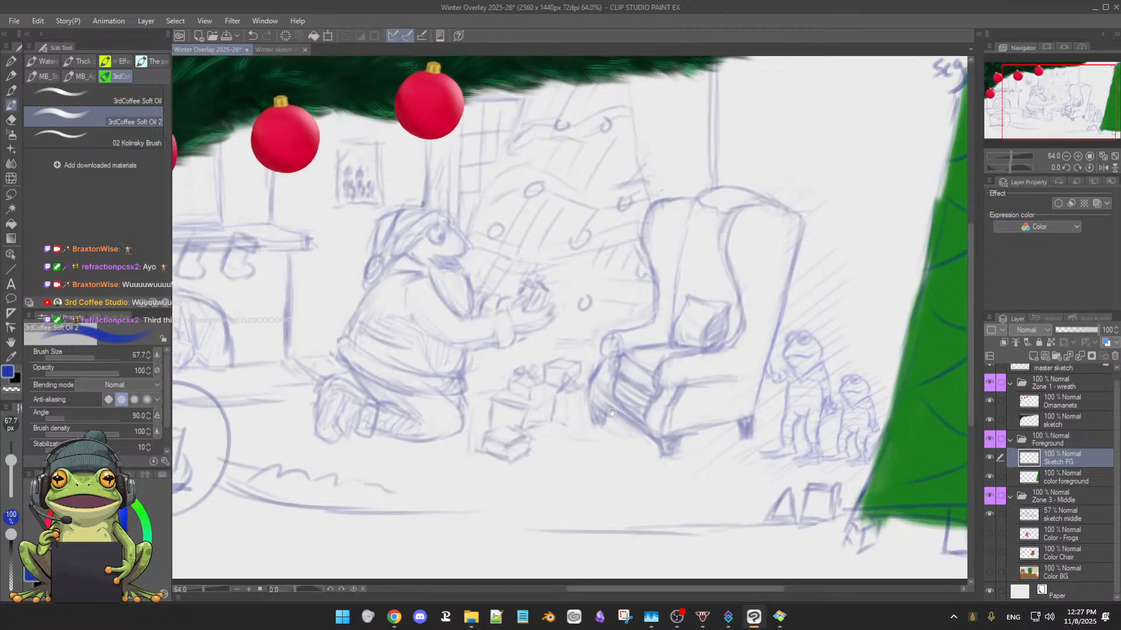
pyautogui.moveTo(585, 422); pyautogui.dragTo(719, 401)
pyautogui.scroll(3, 584, 420)
pyautogui.moveTo(584, 426); pyautogui.dragTo(569, 404)
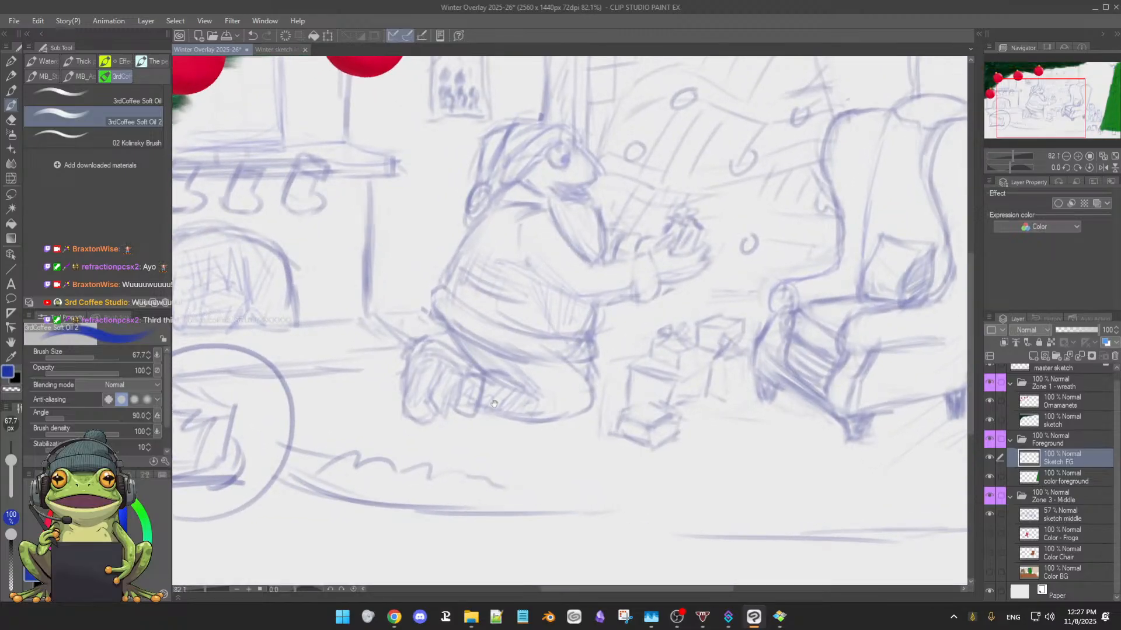
pyautogui.moveTo(494, 404); pyautogui.dragTo(637, 391)
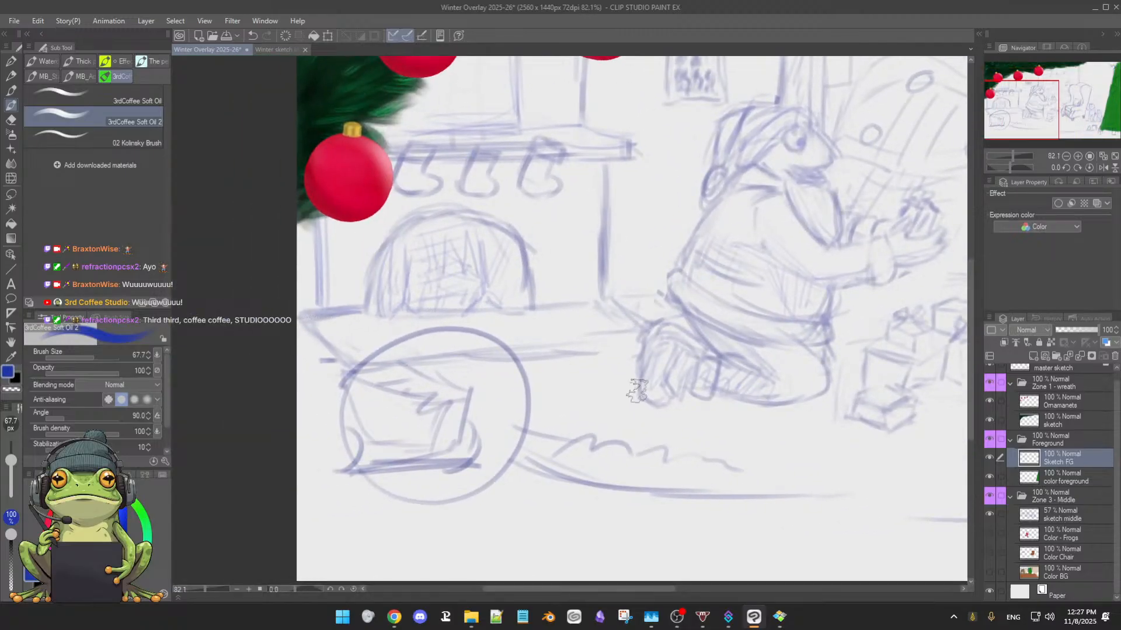
pyautogui.scroll(2, 589, 420)
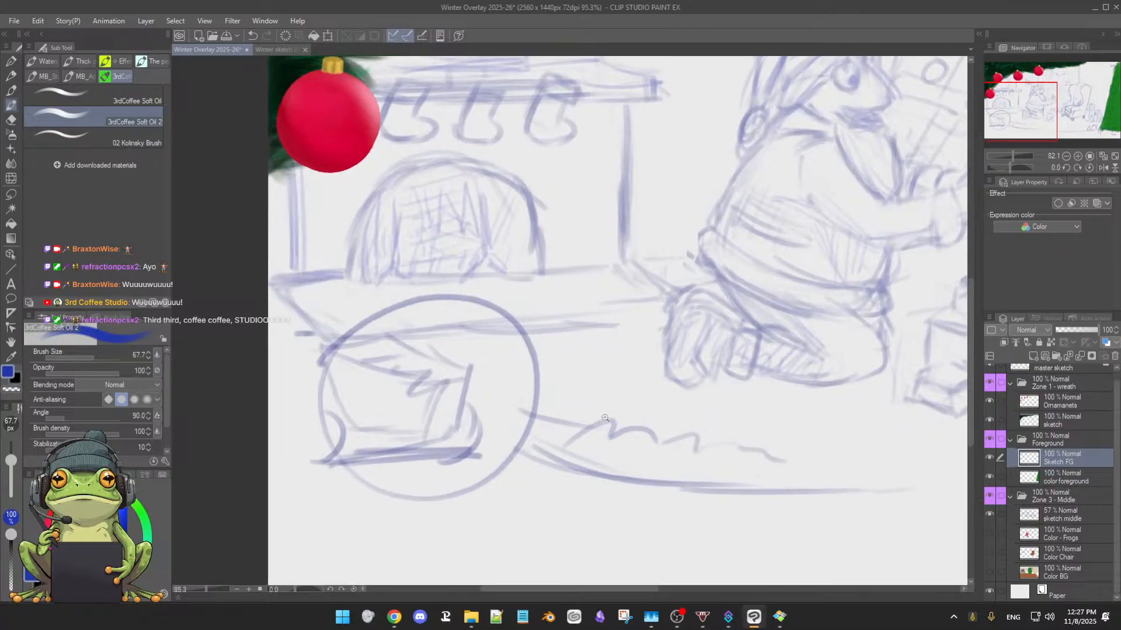
pyautogui.scroll(1, 604, 418)
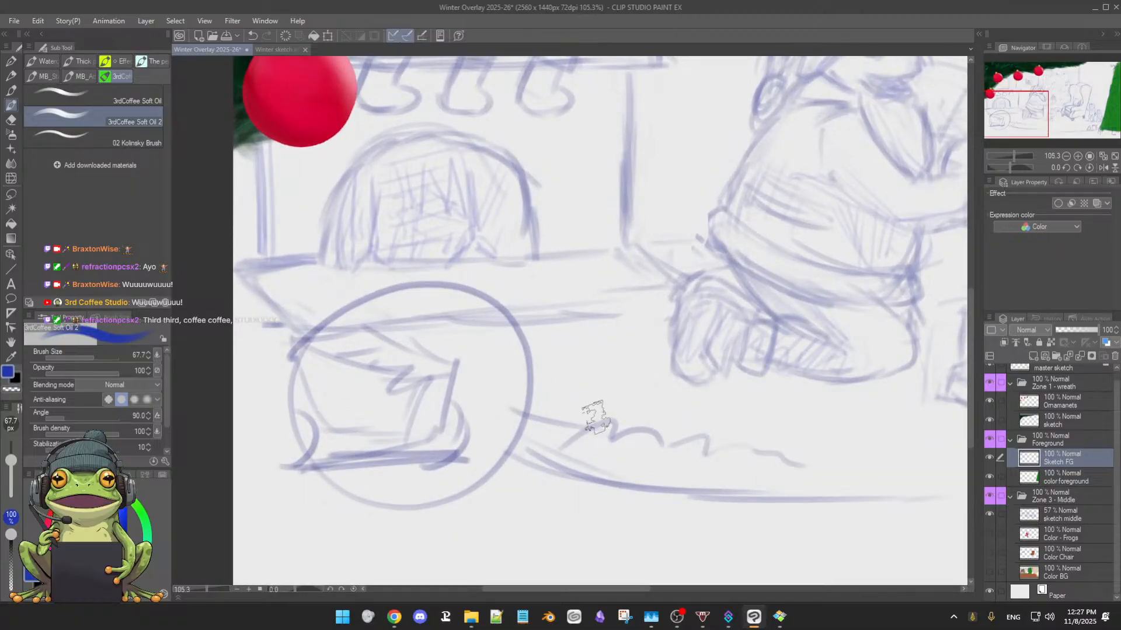
pyautogui.scroll(2, 594, 417)
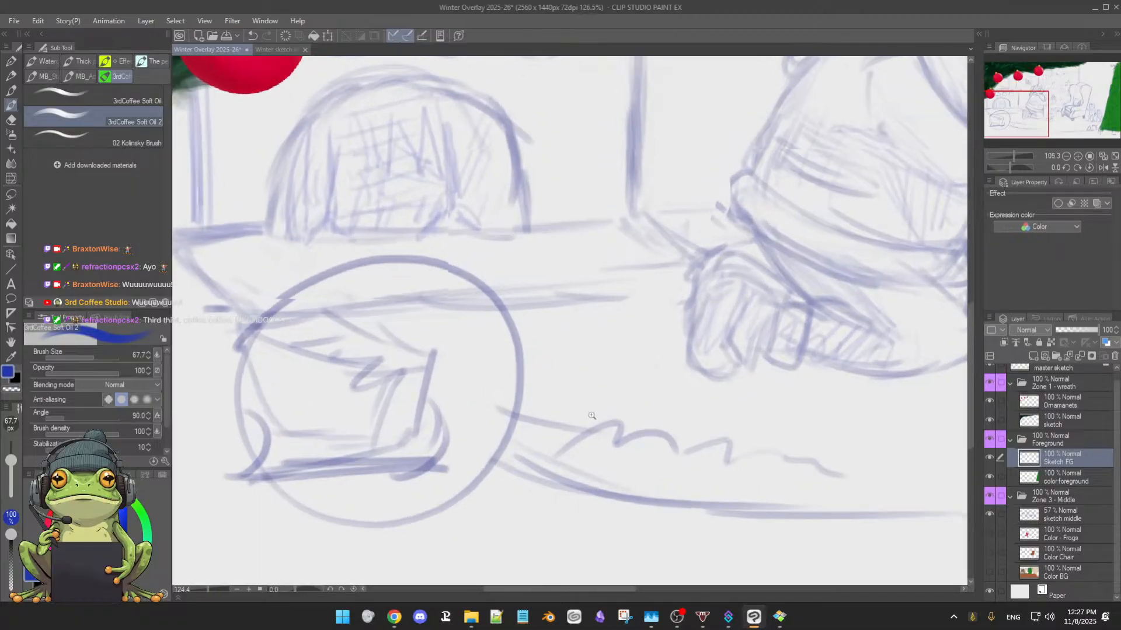
pyautogui.moveTo(587, 408); pyautogui.dragTo(647, 383)
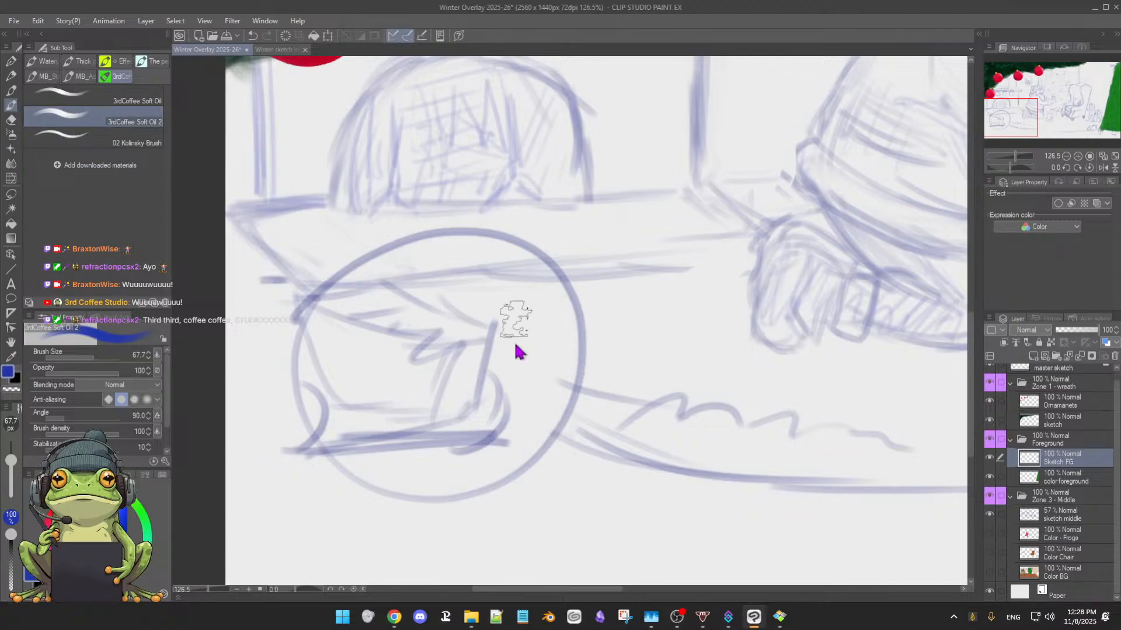
pyautogui.press('[')
pyautogui.press('[')
pyautogui.press('[')
pyautogui.press('[')
pyautogui.press('[')
pyautogui.press('[')
pyautogui.press('[')
pyautogui.press('[')
pyautogui.press('[')
pyautogui.press('[')
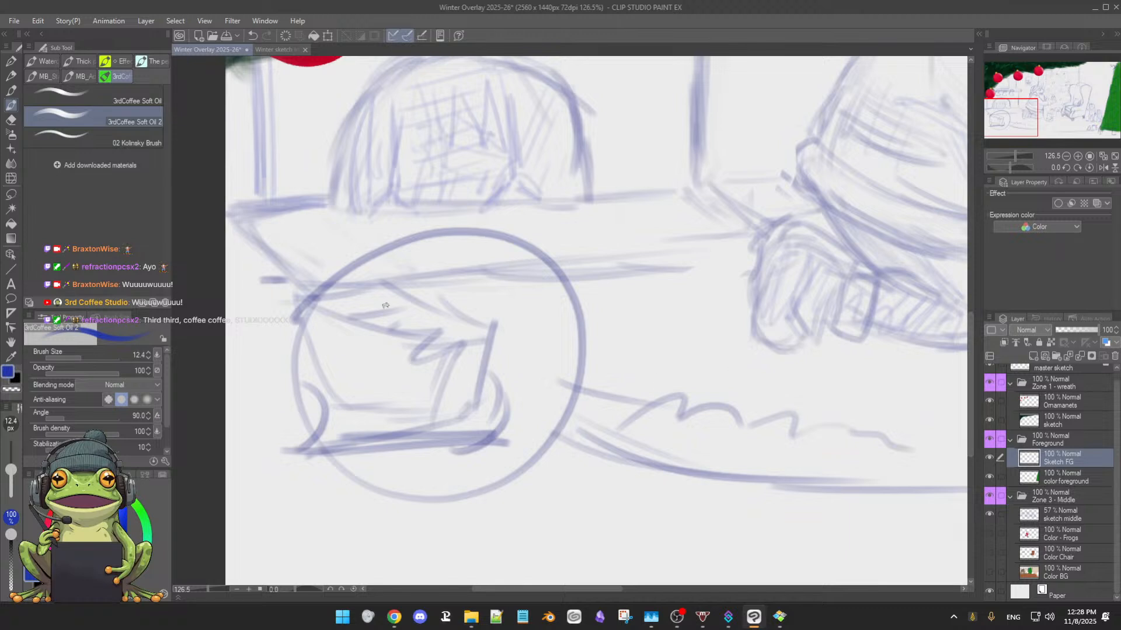
# Paint a magenta blob inside the circled box sketch on the Sketch FG layer with a brush size of 43.7
pyautogui.moveTo(544, 373); pyautogui.dragTo(533, 369)
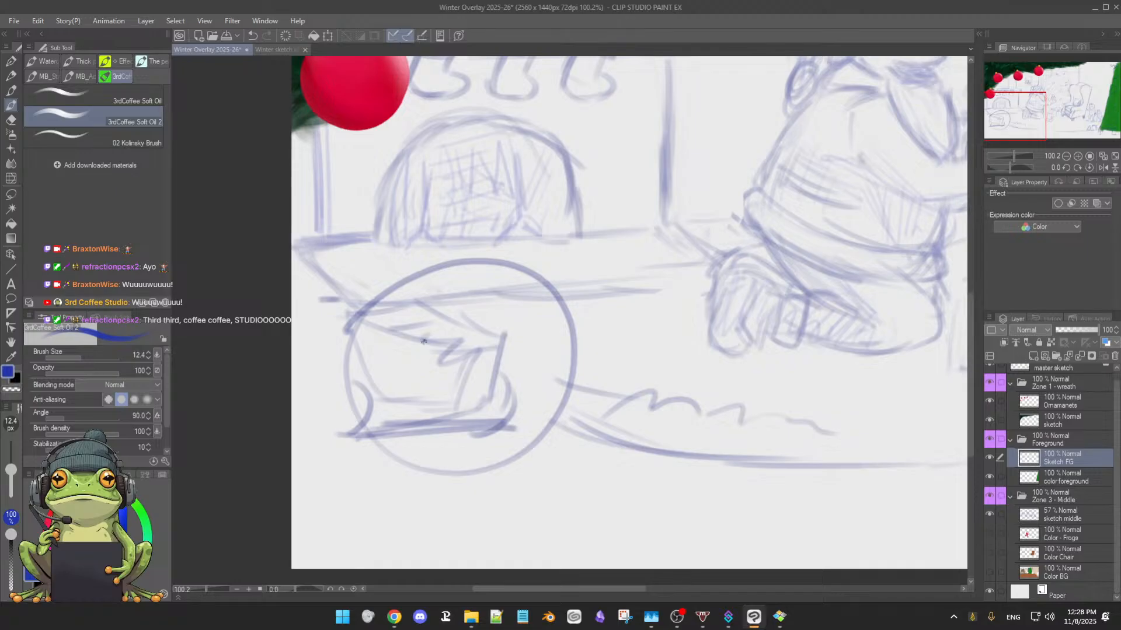
pyautogui.moveTo(703, 321)
pyautogui.mouseDown()
pyautogui.moveTo(673, 312)
pyautogui.moveTo(684, 316)
pyautogui.mouseUp()
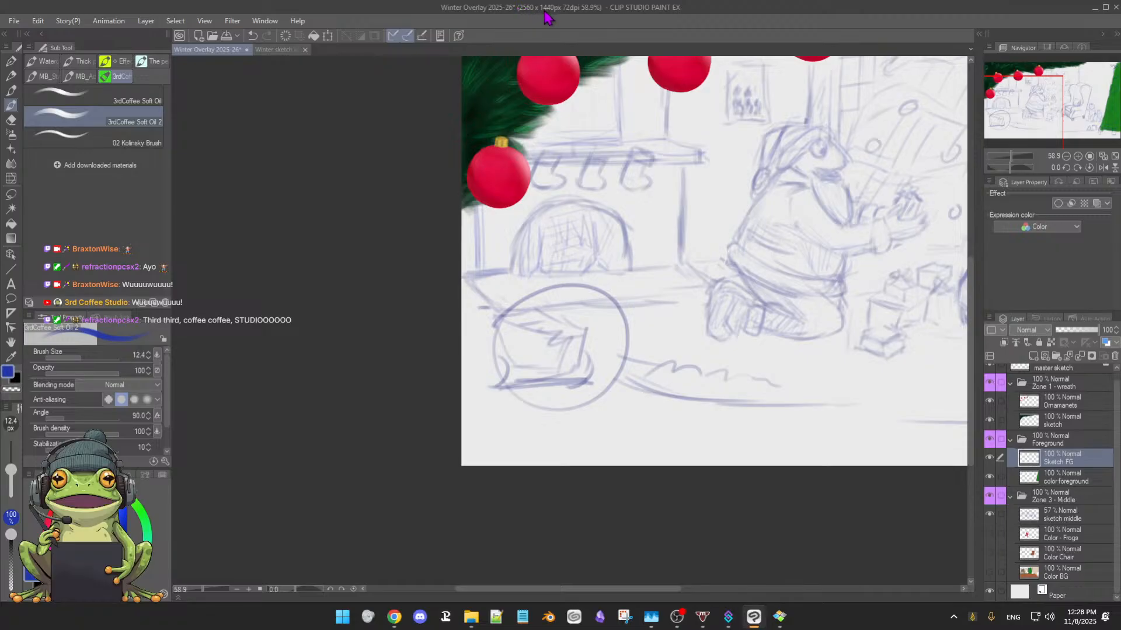
pyautogui.moveTo(625, 258); pyautogui.dragTo(589, 334)
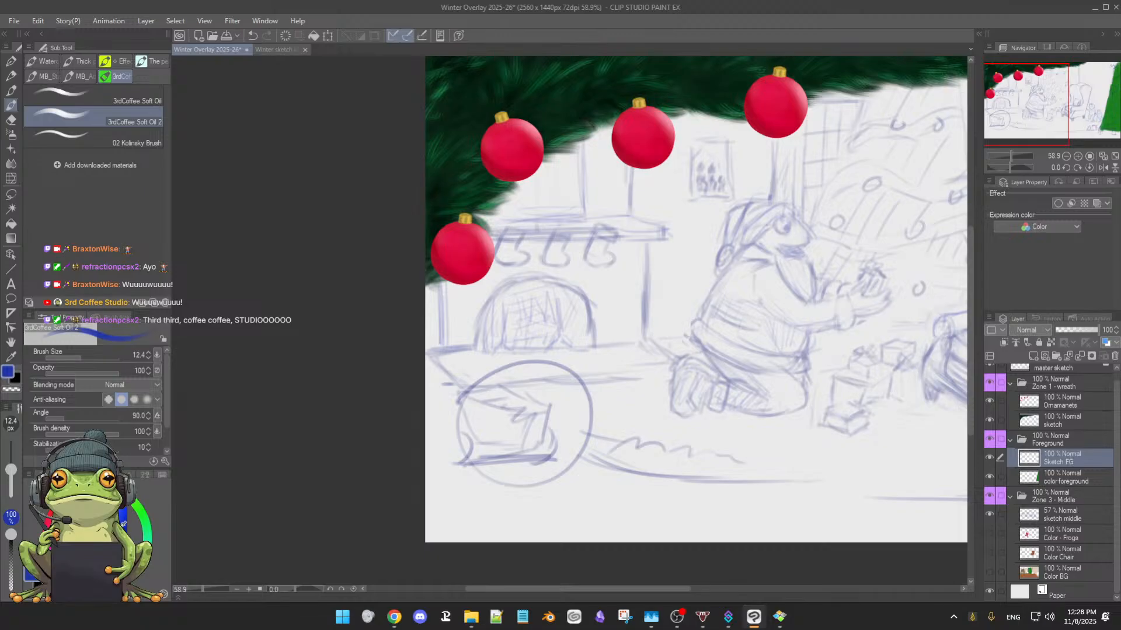
pyautogui.click(55, 562)
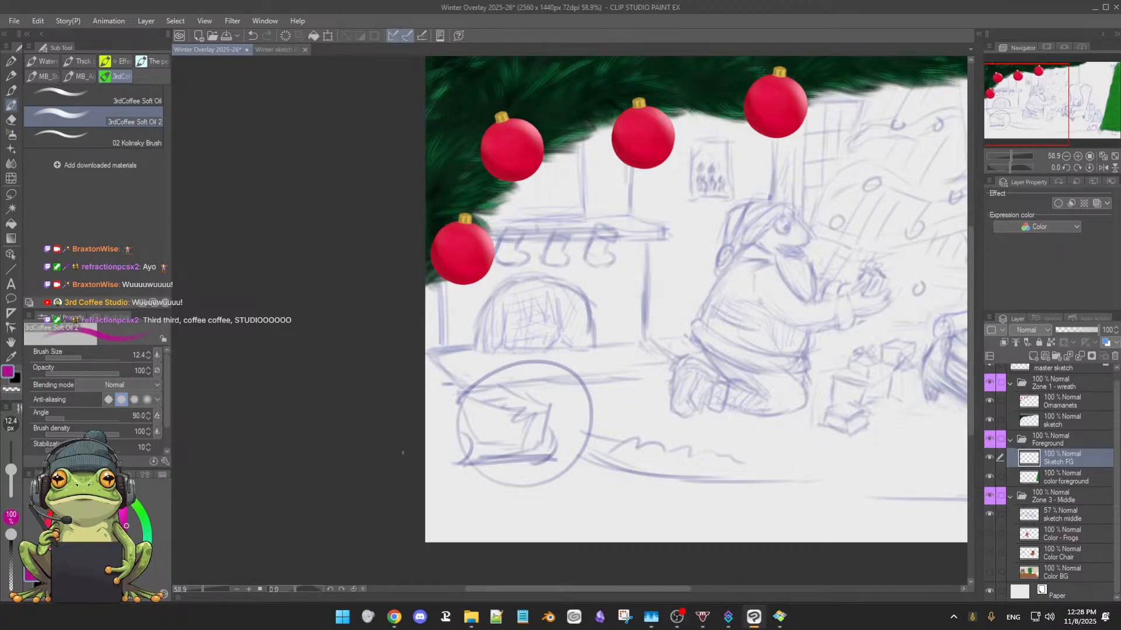
pyautogui.press(']')
pyautogui.press(']')
pyautogui.press(']')
pyautogui.press(']')
pyautogui.press(']')
pyautogui.moveTo(503, 418)
pyautogui.mouseDown()
pyautogui.moveTo(501, 450)
pyautogui.moveTo(500, 434)
pyautogui.moveTo(499, 448)
pyautogui.moveTo(521, 441)
pyautogui.moveTo(522, 428)
pyautogui.moveTo(525, 437)
pyautogui.moveTo(491, 428)
pyautogui.mouseUp()
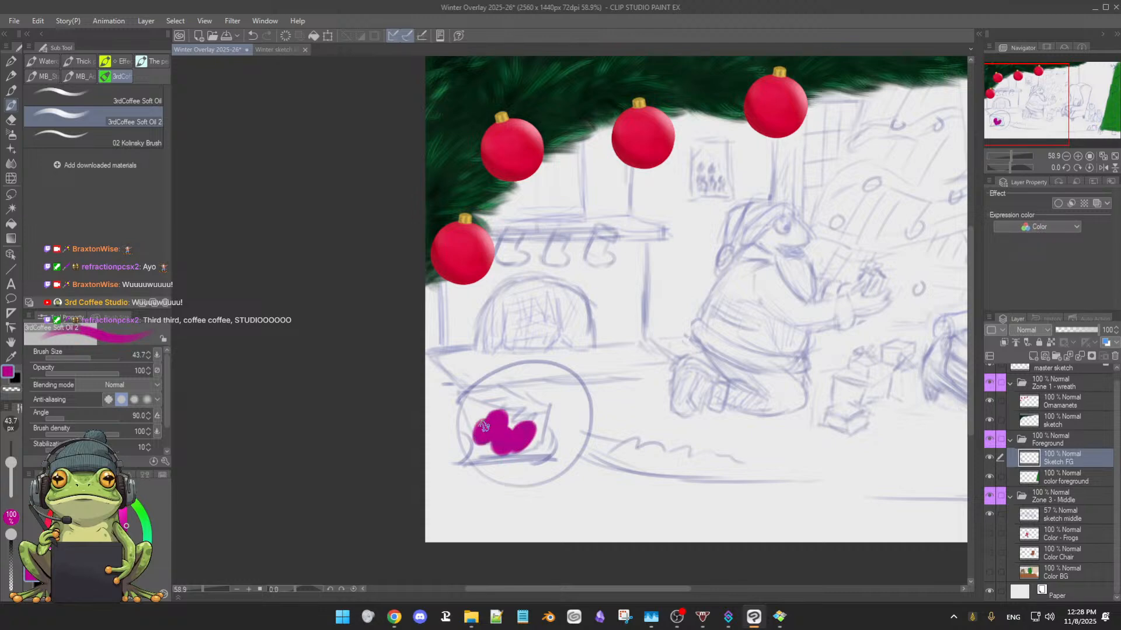
# Extend the magenta blob toward the right edge of the box sketch with another brush stroke
pyautogui.scroll(6, 576, 425)
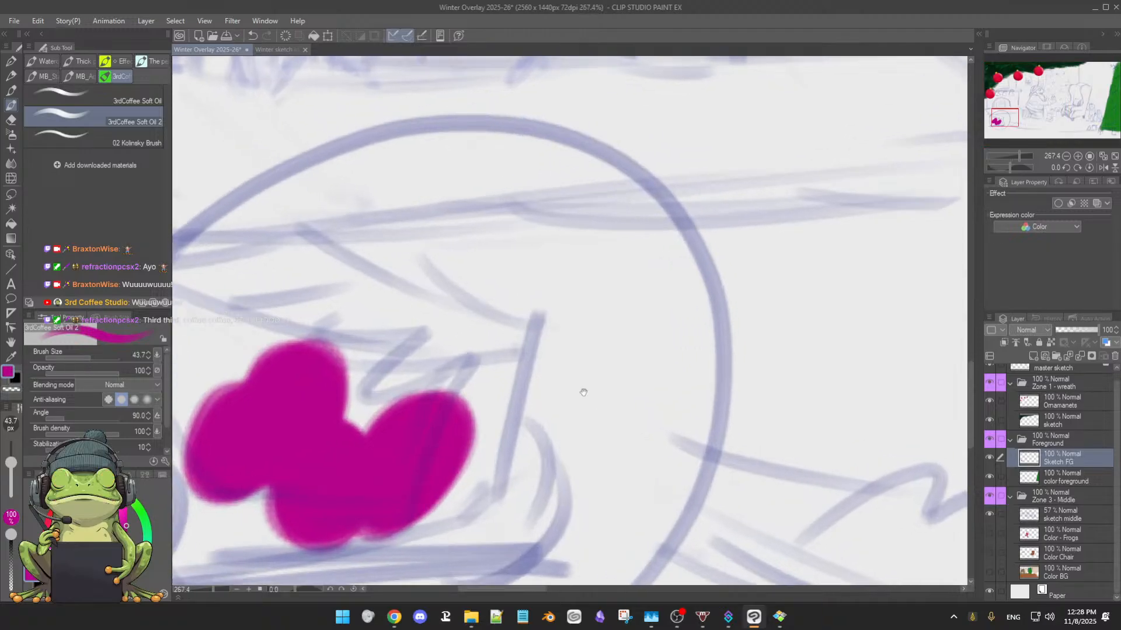
pyautogui.scroll(-3, 566, 412)
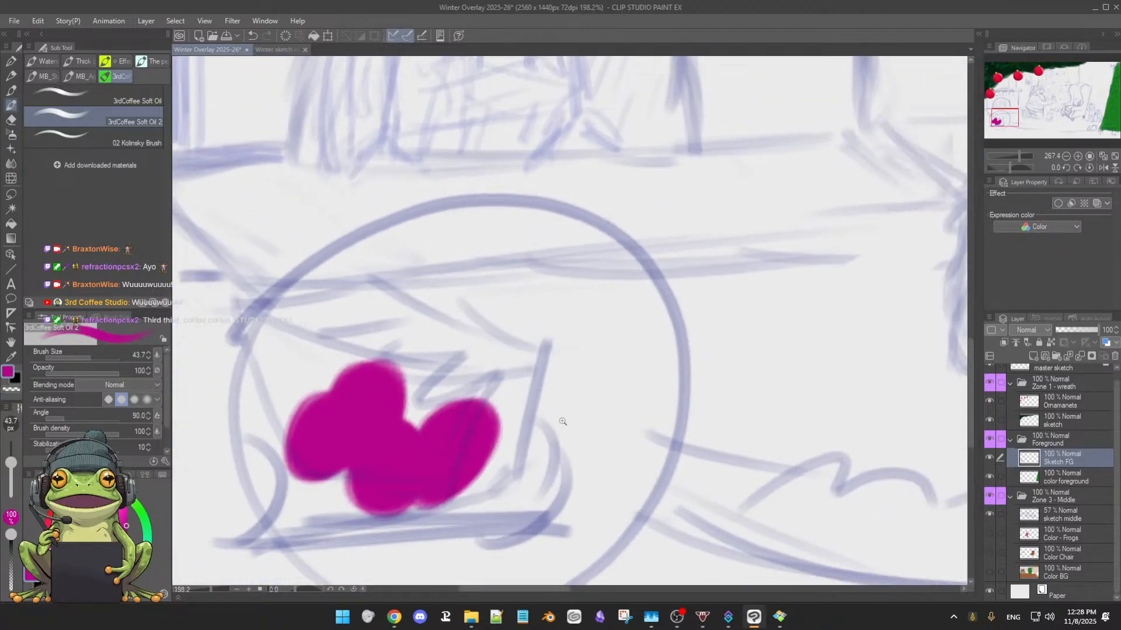
pyautogui.scroll(1, 568, 424)
pyautogui.moveTo(555, 380); pyautogui.dragTo(592, 342)
pyautogui.scroll(-1, 591, 346)
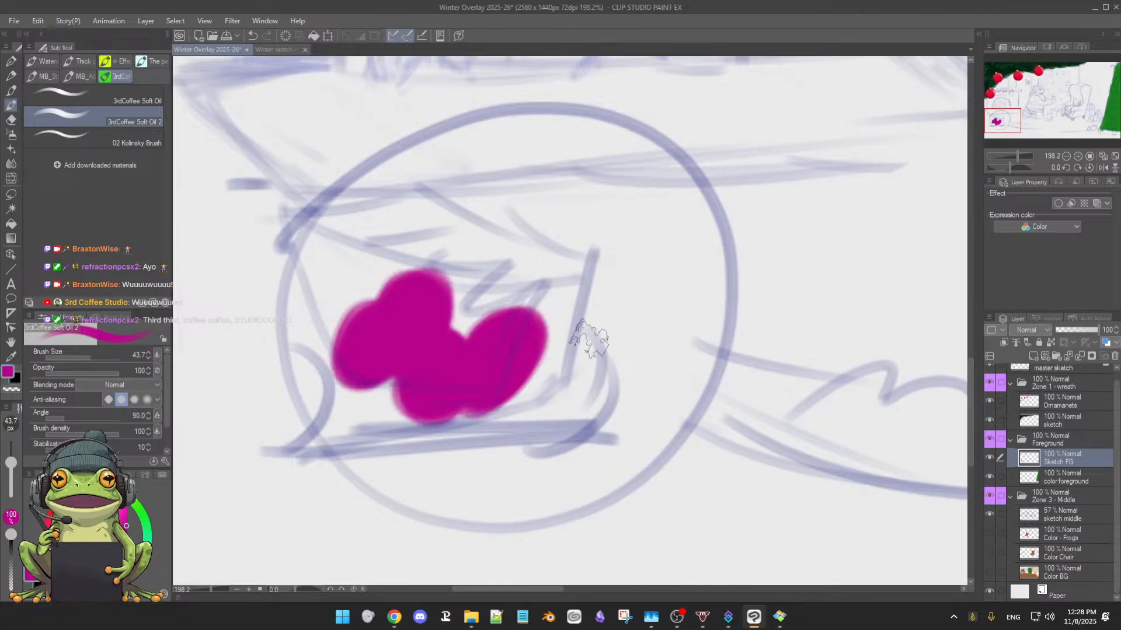
pyautogui.scroll(-1, 589, 341)
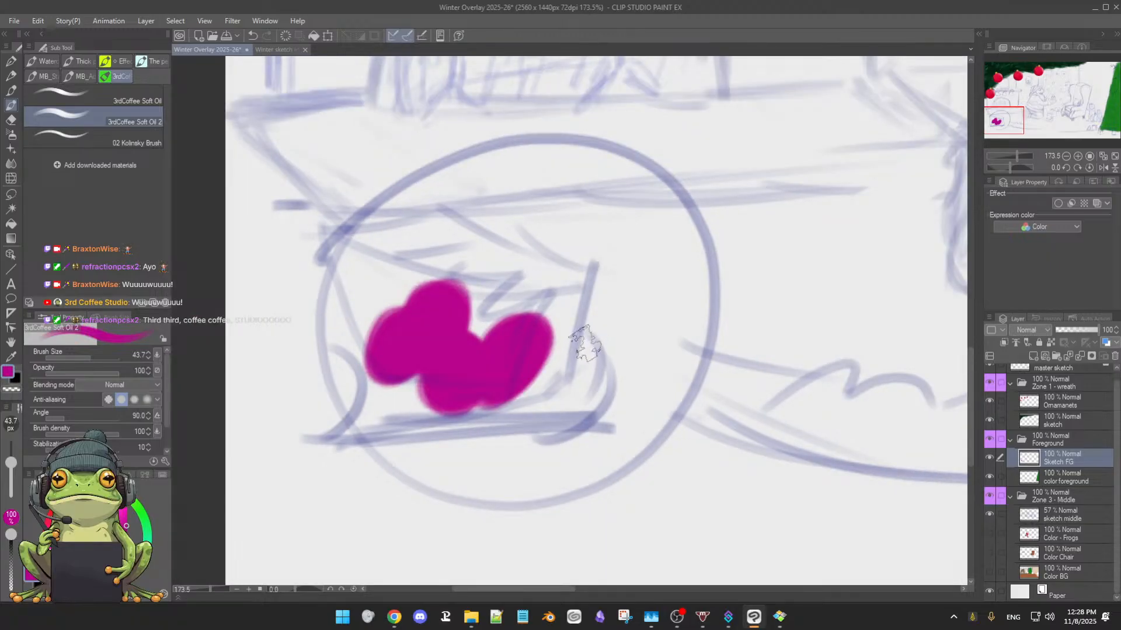
pyautogui.moveTo(555, 321); pyautogui.dragTo(531, 360)
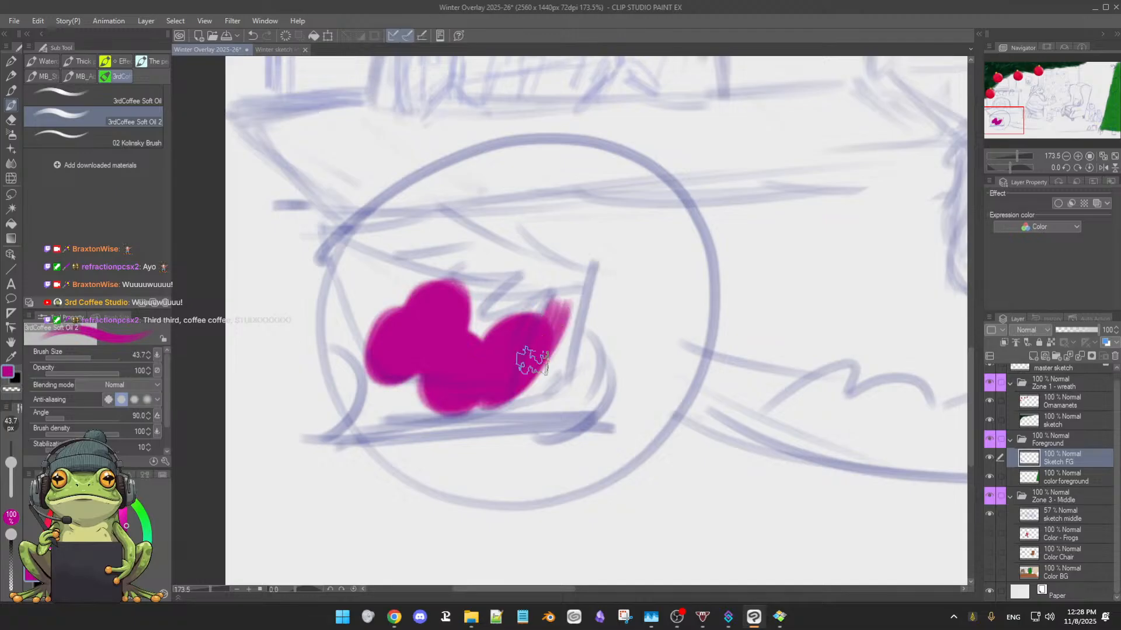
pyautogui.scroll(2, 601, 350)
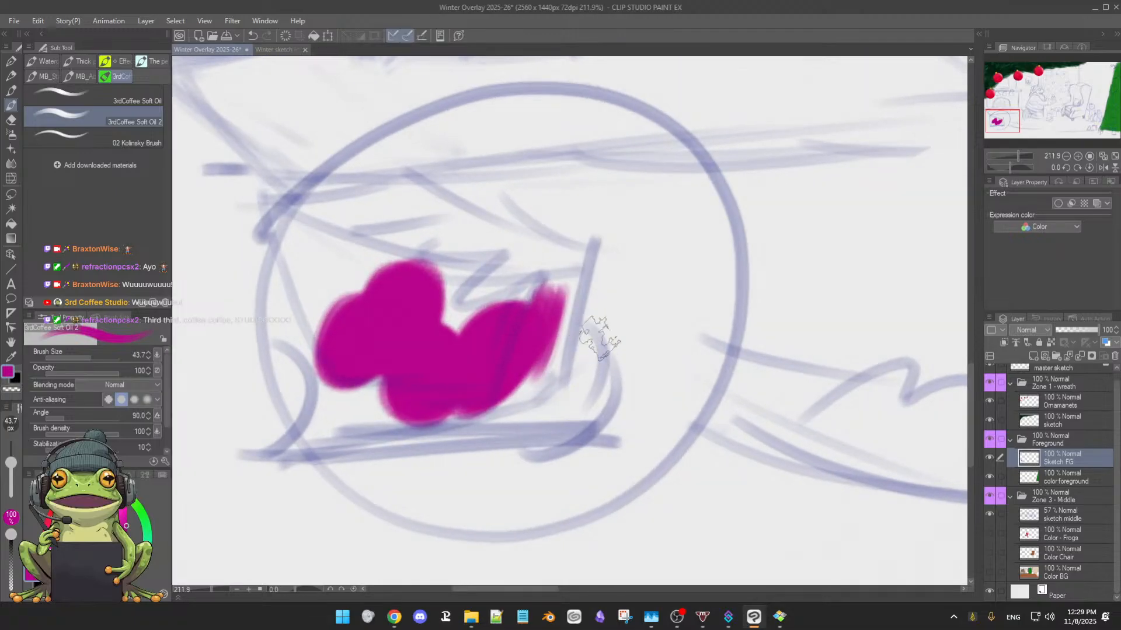
# Paint thin magenta strokes just beside the box sketch inside the circle, using brush sizes 3.8 and 3
pyautogui.moveTo(600, 336)
pyautogui.mouseDown()
pyautogui.moveTo(576, 330)
pyautogui.moveTo(651, 276)
pyautogui.mouseUp()
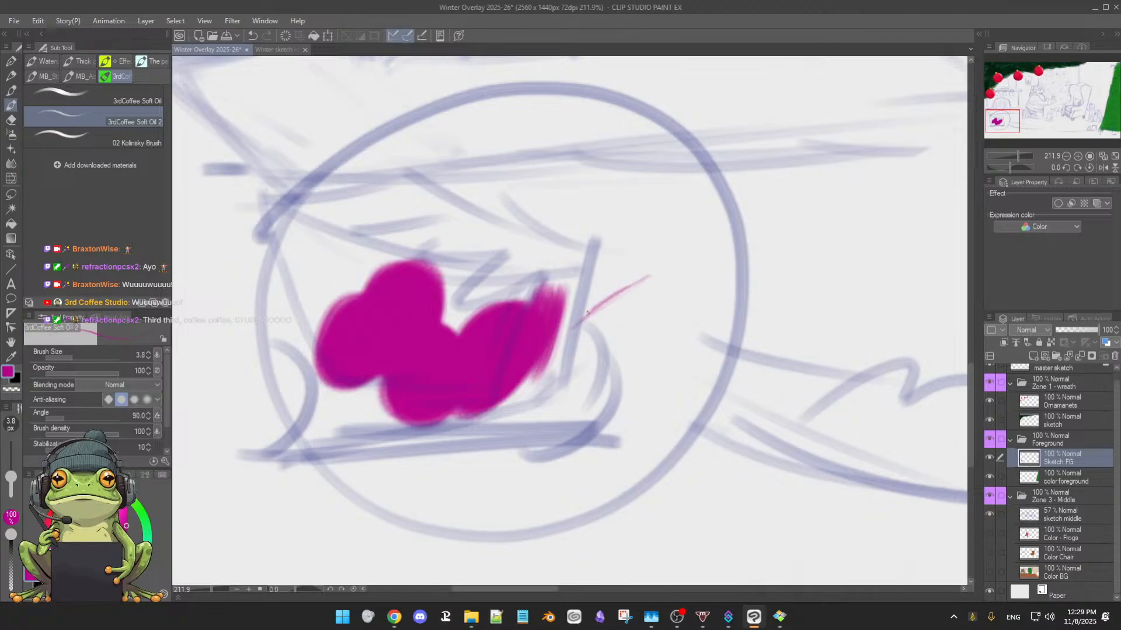
pyautogui.moveTo(631, 286); pyautogui.dragTo(579, 322)
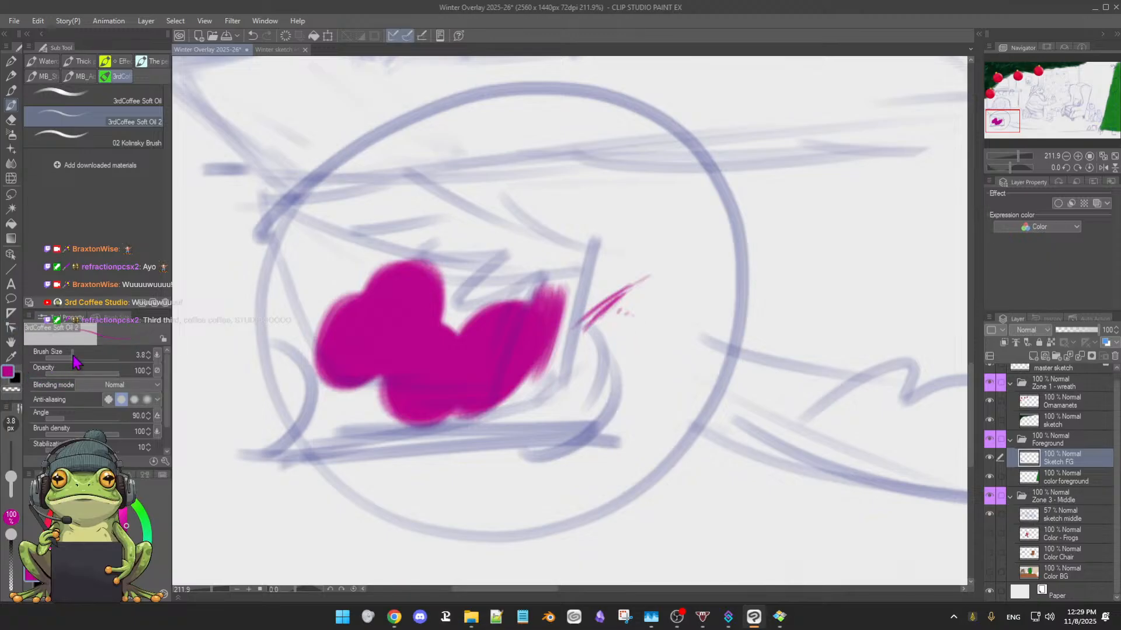
pyautogui.click(114, 318)
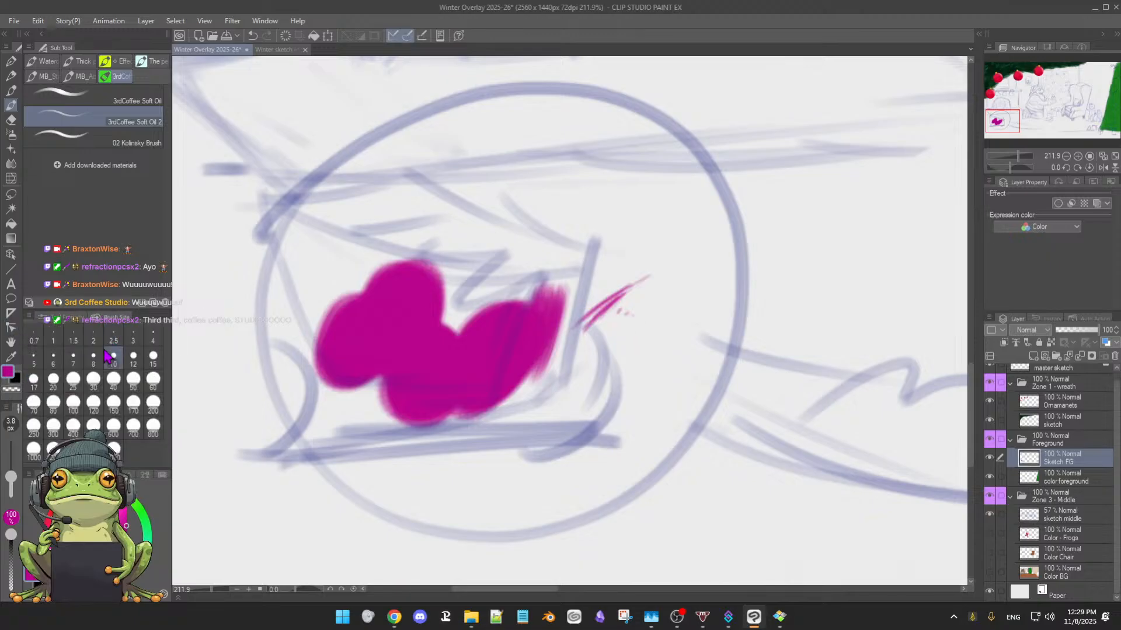
pyautogui.click(136, 340)
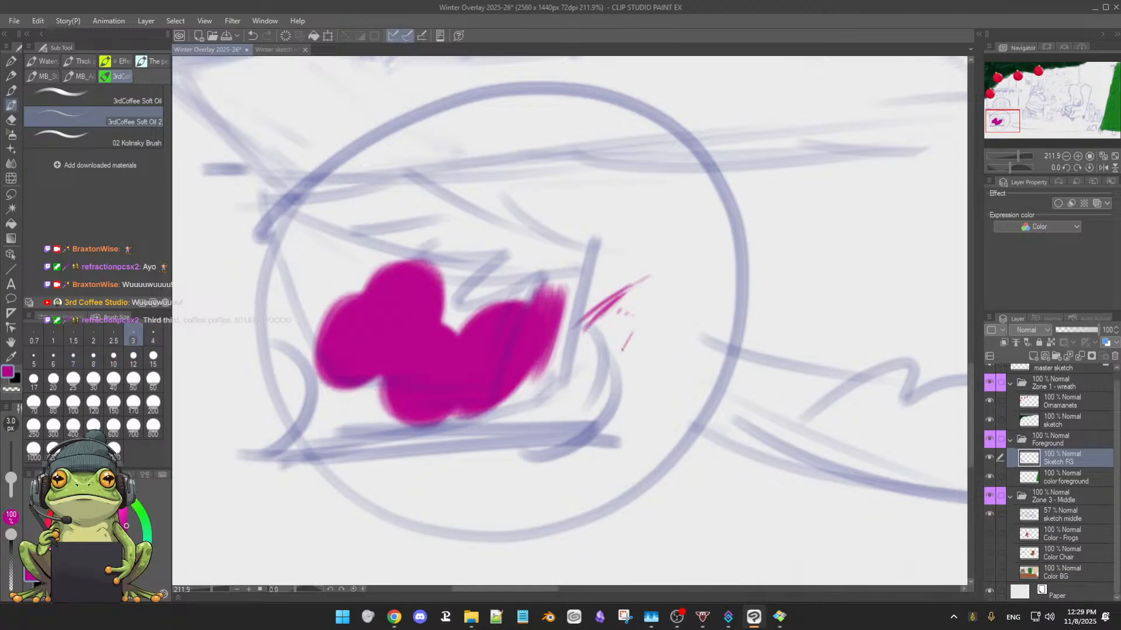
pyautogui.moveTo(625, 308); pyautogui.dragTo(669, 280)
pyautogui.moveTo(636, 301); pyautogui.dragTo(685, 276)
pyautogui.moveTo(620, 324); pyautogui.dragTo(671, 282)
# Extend the magenta blob up over the top of the box sketch with a brush size of 57.4
pyautogui.moveTo(667, 331); pyautogui.dragTo(554, 335)
pyautogui.moveTo(723, 329)
pyautogui.mouseDown()
pyautogui.moveTo(600, 365)
pyautogui.moveTo(440, 458)
pyautogui.mouseUp()
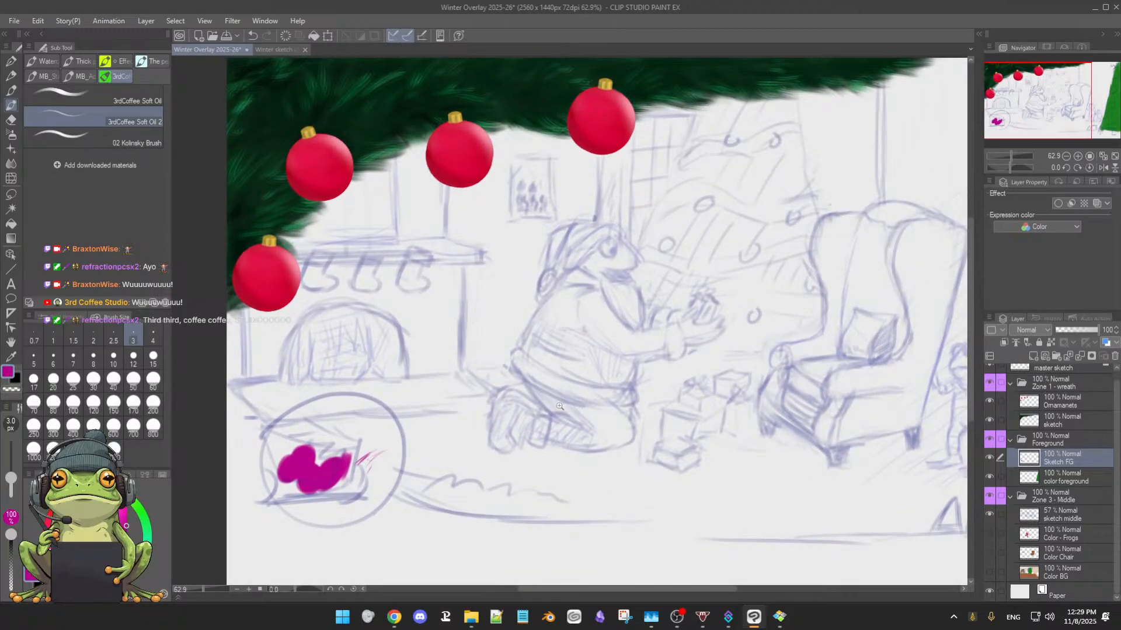
pyautogui.scroll(-1, 550, 390)
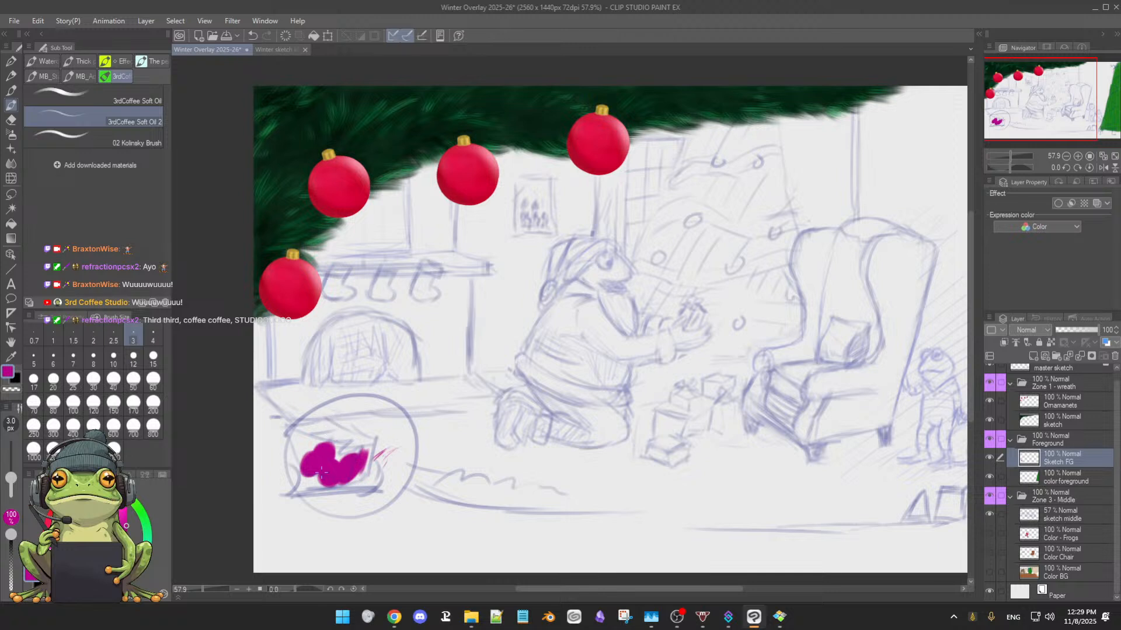
pyautogui.moveTo(333, 456); pyautogui.dragTo(344, 462)
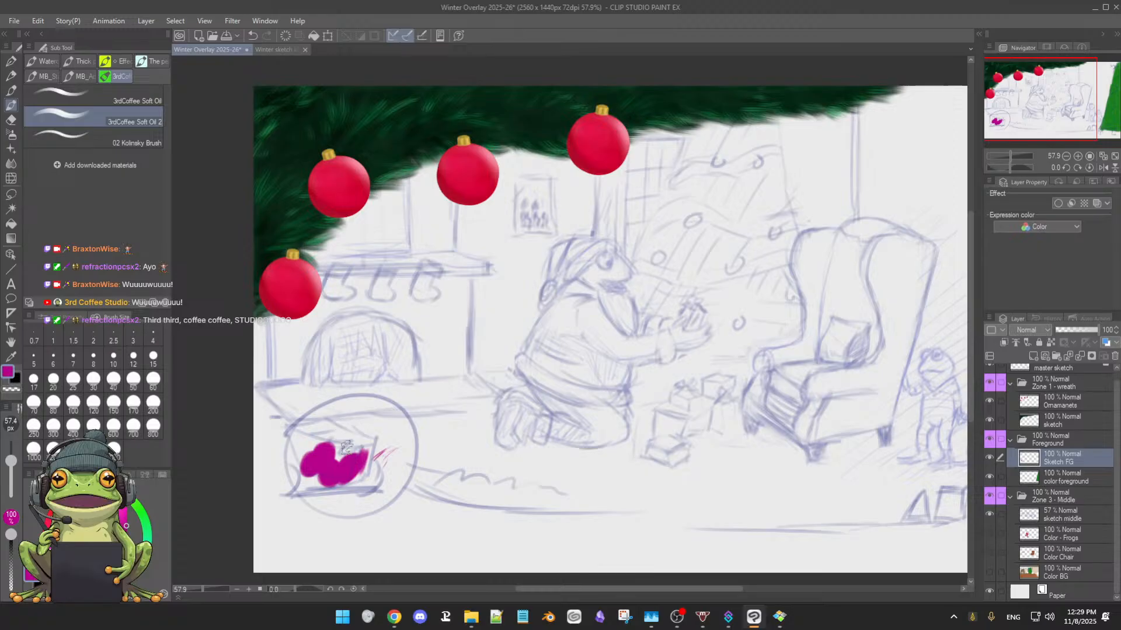
pyautogui.moveTo(334, 420)
pyautogui.mouseDown()
pyautogui.moveTo(360, 438)
pyautogui.moveTo(338, 447)
pyautogui.moveTo(346, 432)
pyautogui.moveTo(309, 410)
pyautogui.moveTo(329, 413)
pyautogui.moveTo(307, 418)
pyautogui.mouseUp()
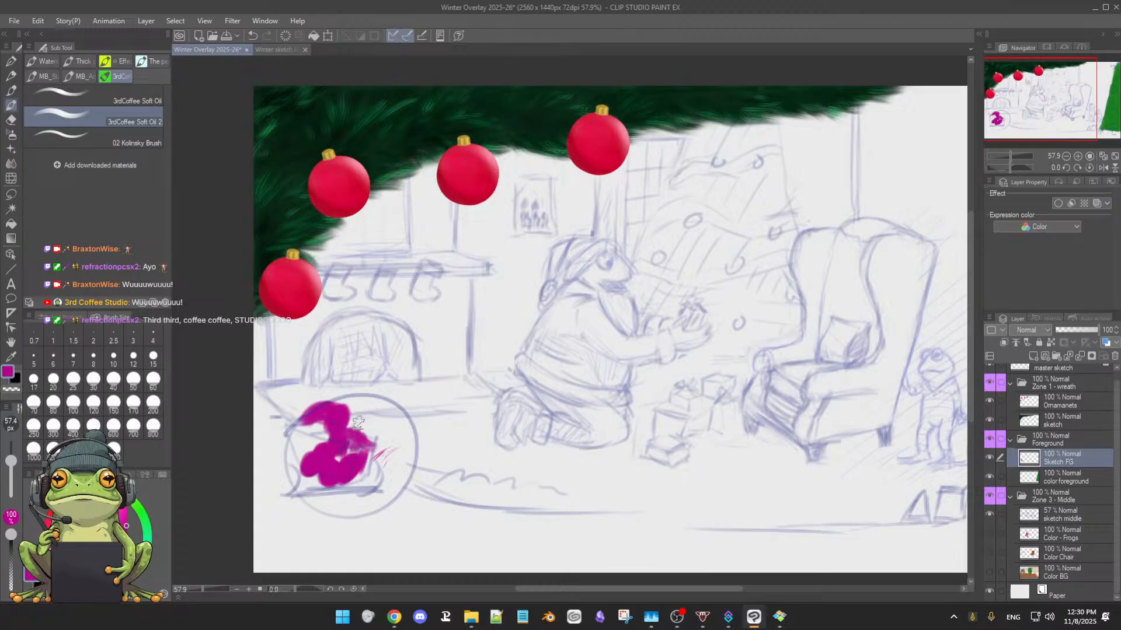
# Reduce the brush to 17.9 and 11.5 and dab small magenta marks beside the upper part of the blob
pyautogui.press('[')
pyautogui.press('[')
pyautogui.press('[')
pyautogui.press('[')
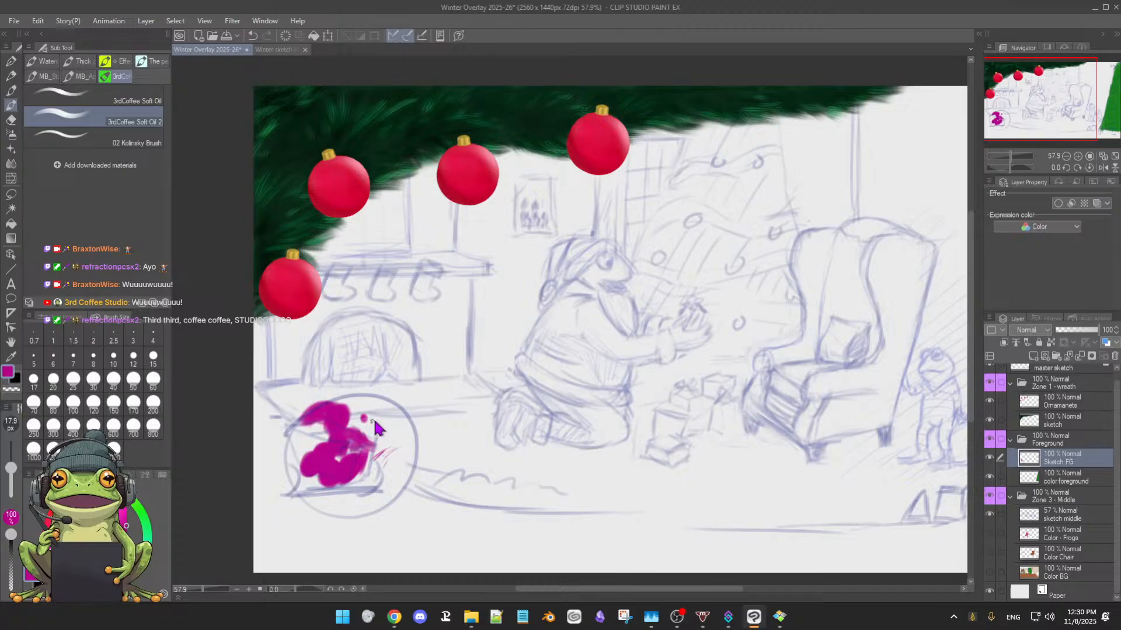
pyautogui.press('[')
pyautogui.press('[')
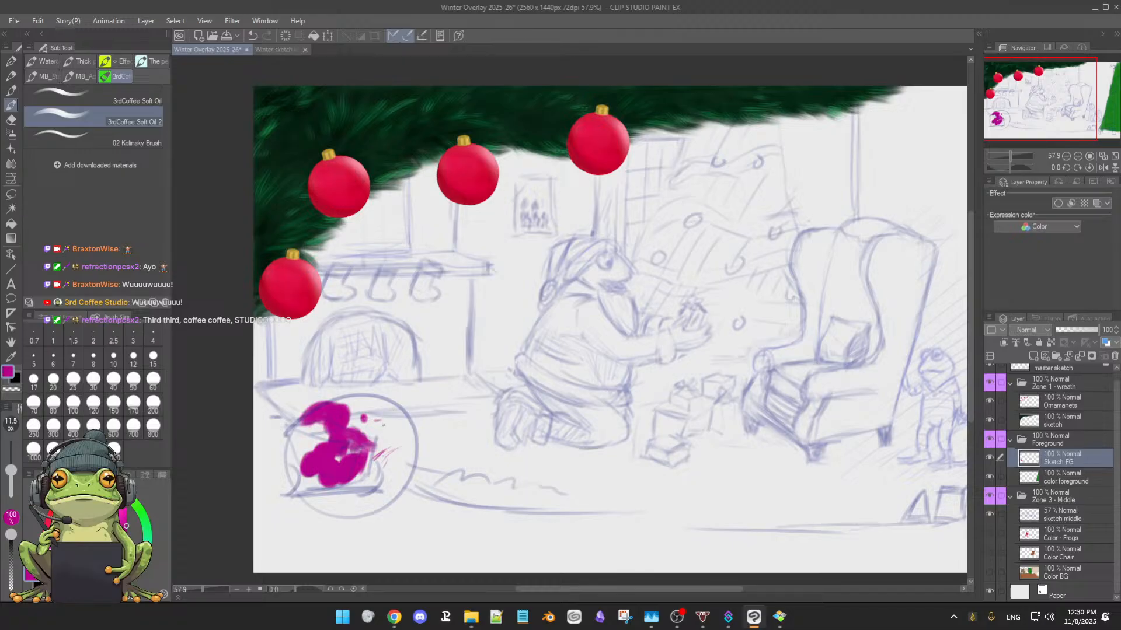
# Add finer magenta flecks between the dabs and the thin strokes, reducing the brush size to 4.9 and 2.2
pyautogui.moveTo(383, 425); pyautogui.dragTo(494, 408)
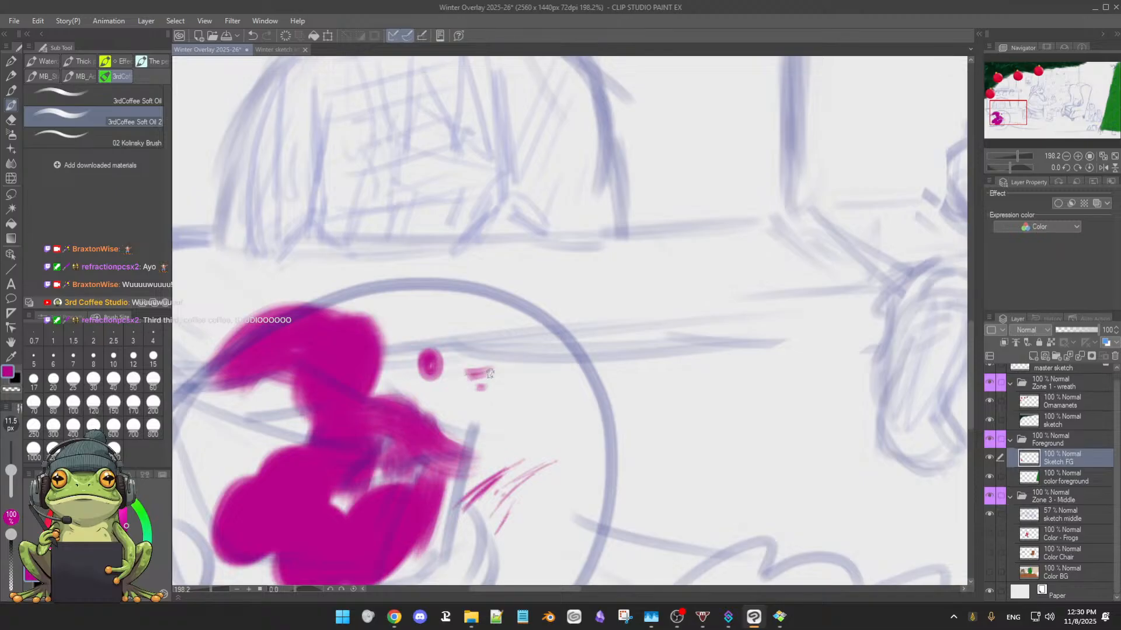
pyautogui.moveTo(490, 373)
pyautogui.mouseDown()
pyautogui.moveTo(457, 384)
pyautogui.moveTo(470, 380)
pyautogui.moveTo(450, 405)
pyautogui.mouseUp()
pyautogui.press('[')
pyautogui.press('[')
pyautogui.press('[')
pyautogui.press('[')
pyautogui.press('[')
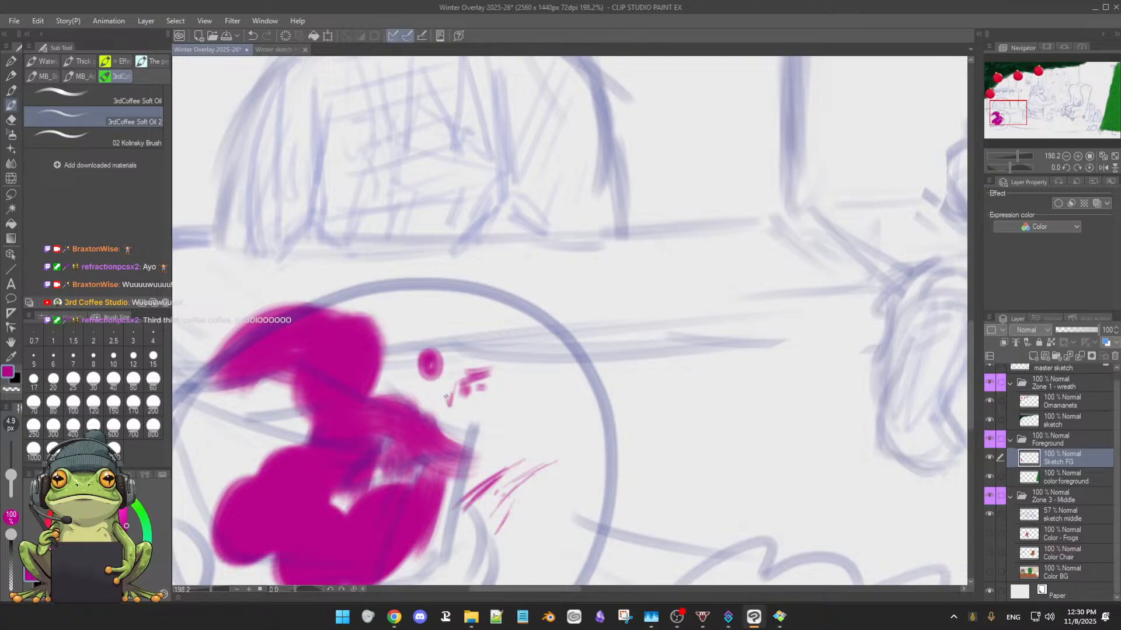
pyautogui.press('[')
pyautogui.press('[')
pyautogui.press('[')
pyautogui.moveTo(471, 416)
pyautogui.mouseDown()
pyautogui.moveTo(502, 401)
pyautogui.moveTo(554, 413)
pyautogui.moveTo(507, 436)
pyautogui.mouseUp()
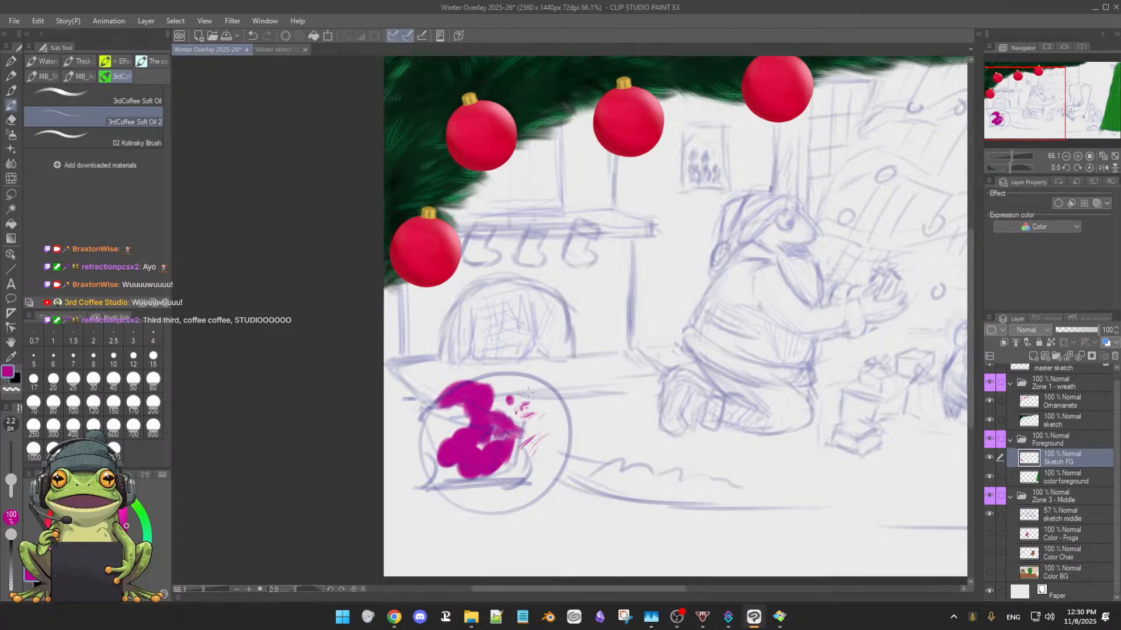
pyautogui.moveTo(549, 410); pyautogui.dragTo(566, 408)
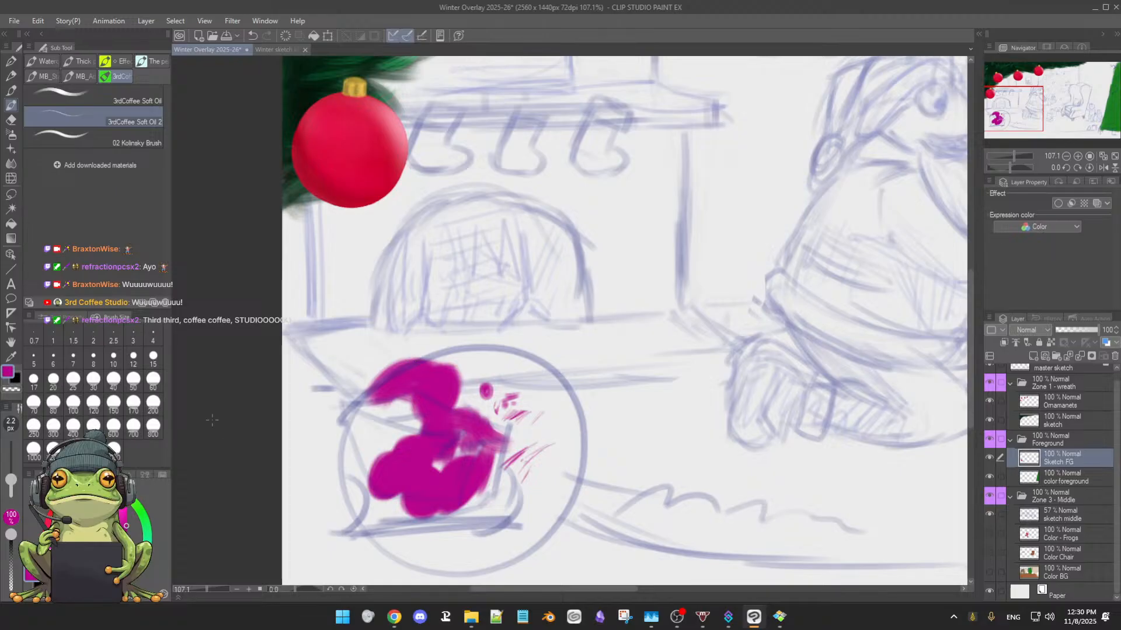
# Erase all the magenta paint around the box sketch with the Hard eraser at size 105.1
pyautogui.click(61, 319)
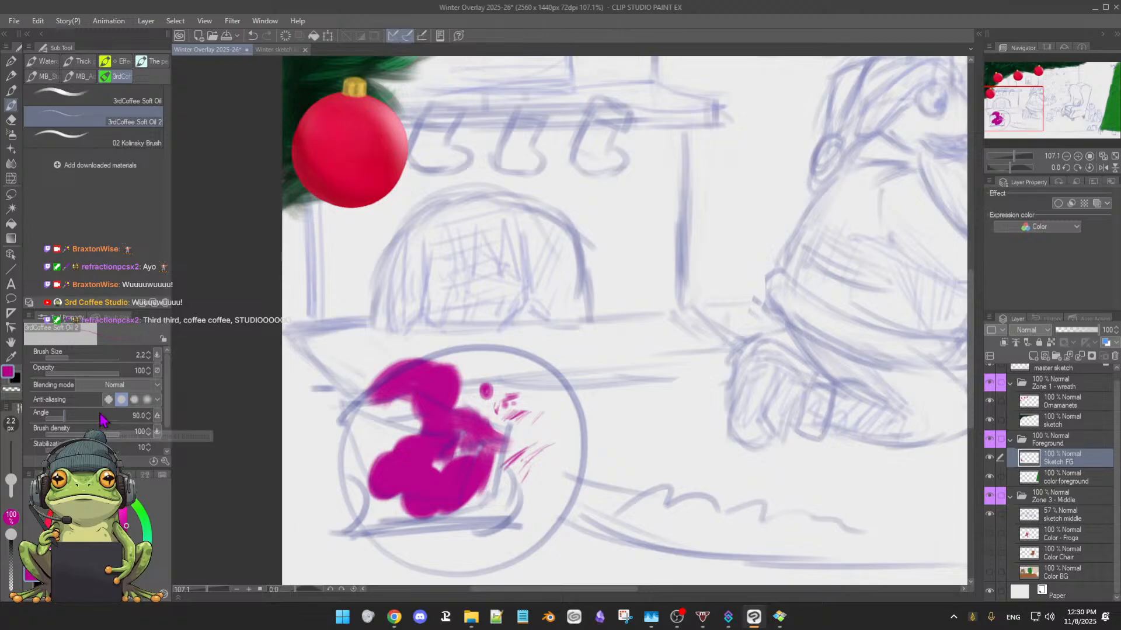
pyautogui.press('e')
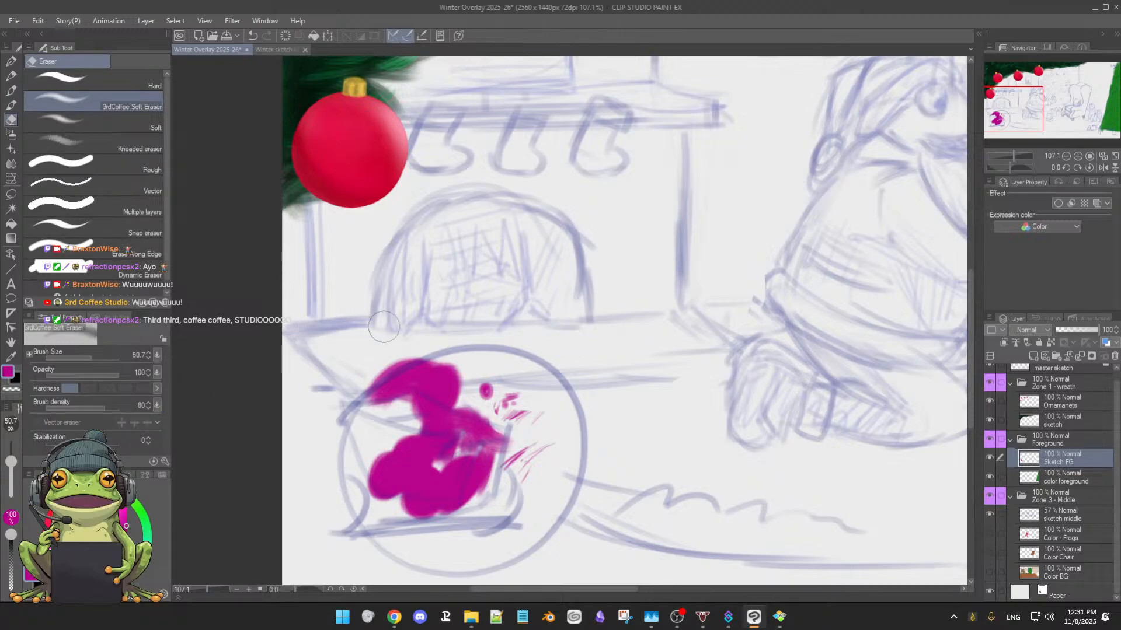
pyautogui.click(154, 86)
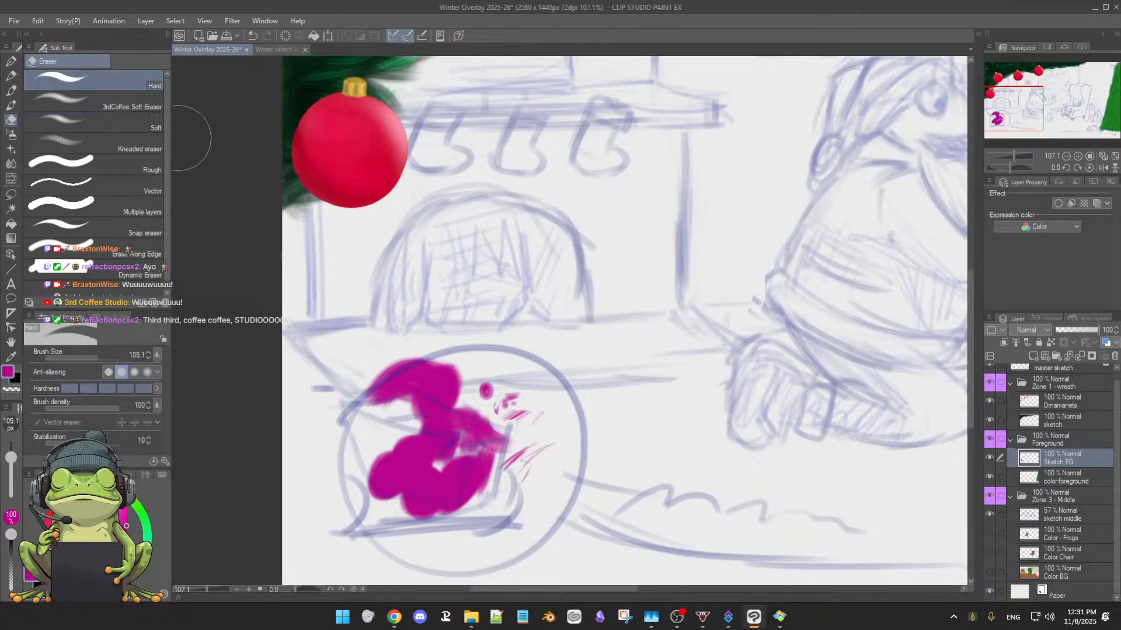
pyautogui.moveTo(417, 344)
pyautogui.mouseDown()
pyautogui.moveTo(433, 363)
pyautogui.moveTo(371, 385)
pyautogui.moveTo(398, 365)
pyautogui.moveTo(454, 358)
pyautogui.moveTo(352, 442)
pyautogui.moveTo(522, 399)
pyautogui.moveTo(377, 512)
pyautogui.moveTo(461, 472)
pyautogui.moveTo(493, 473)
pyautogui.moveTo(367, 499)
pyautogui.moveTo(449, 464)
pyautogui.moveTo(529, 464)
pyautogui.moveTo(519, 502)
pyautogui.moveTo(423, 547)
pyautogui.moveTo(469, 426)
pyautogui.mouseUp()
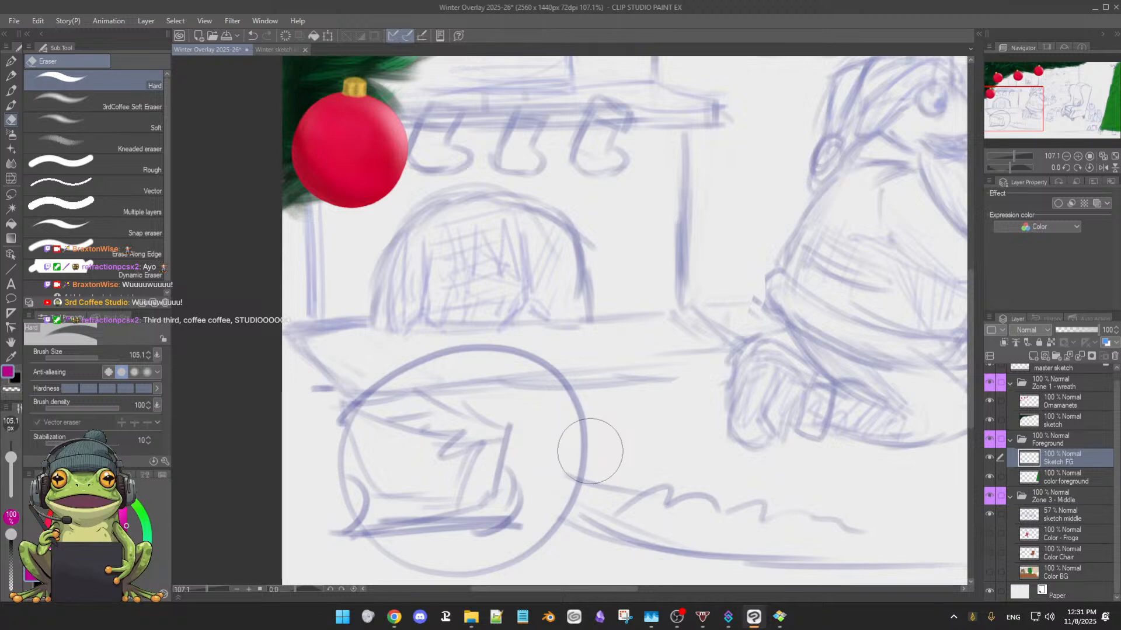
pyautogui.moveTo(625, 455); pyautogui.dragTo(580, 428)
# Check the numbered zone plan in the Winter sketch ideas document and return to the Winter Overlay 2025-26 illustration
pyautogui.scroll(-1, 581, 427)
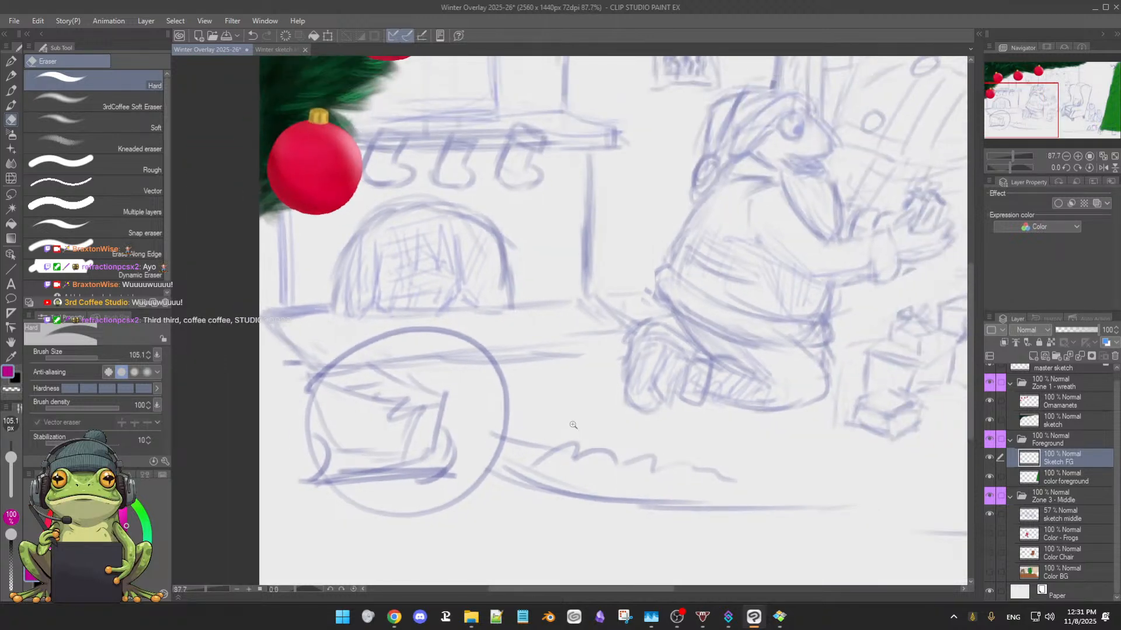
pyautogui.moveTo(649, 424); pyautogui.dragTo(529, 474)
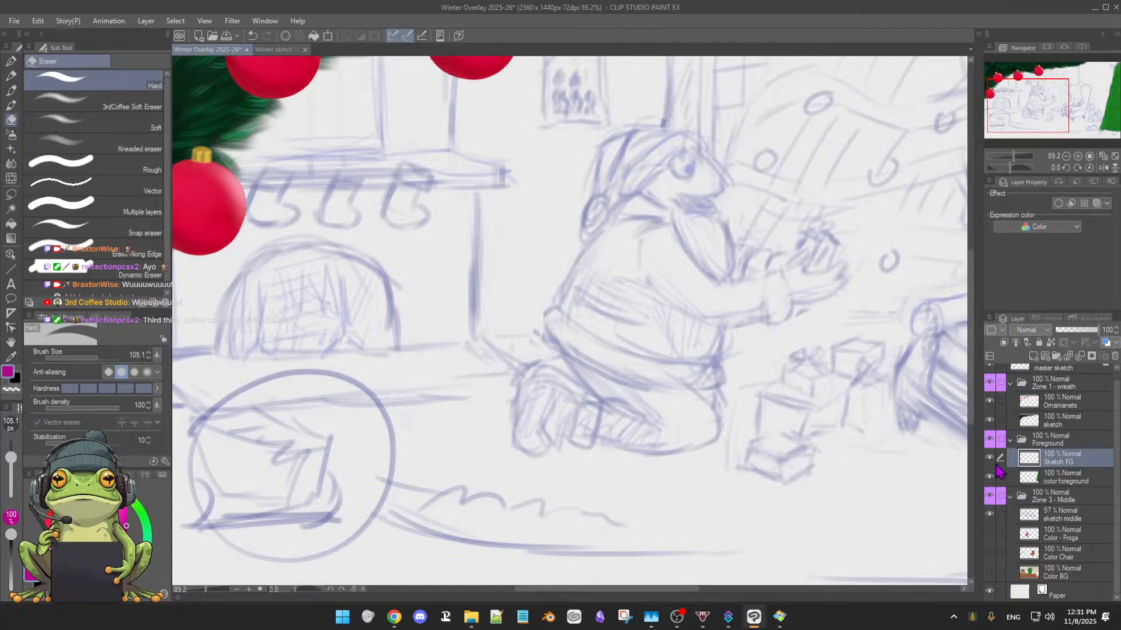
pyautogui.scroll(-1, 552, 453)
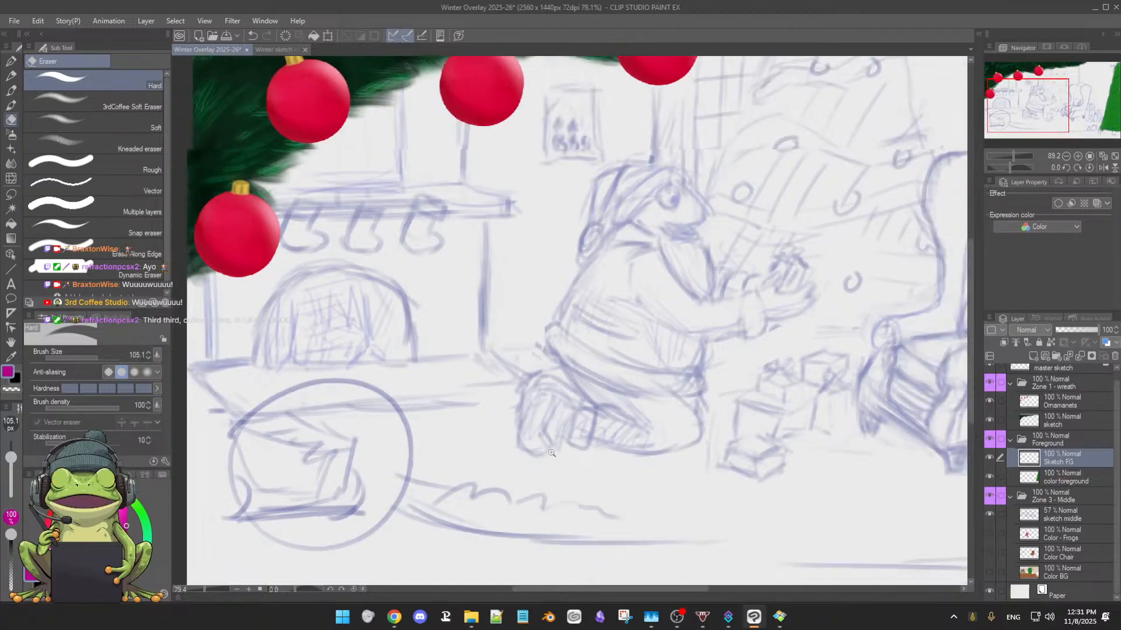
pyautogui.moveTo(552, 453); pyautogui.dragTo(592, 398)
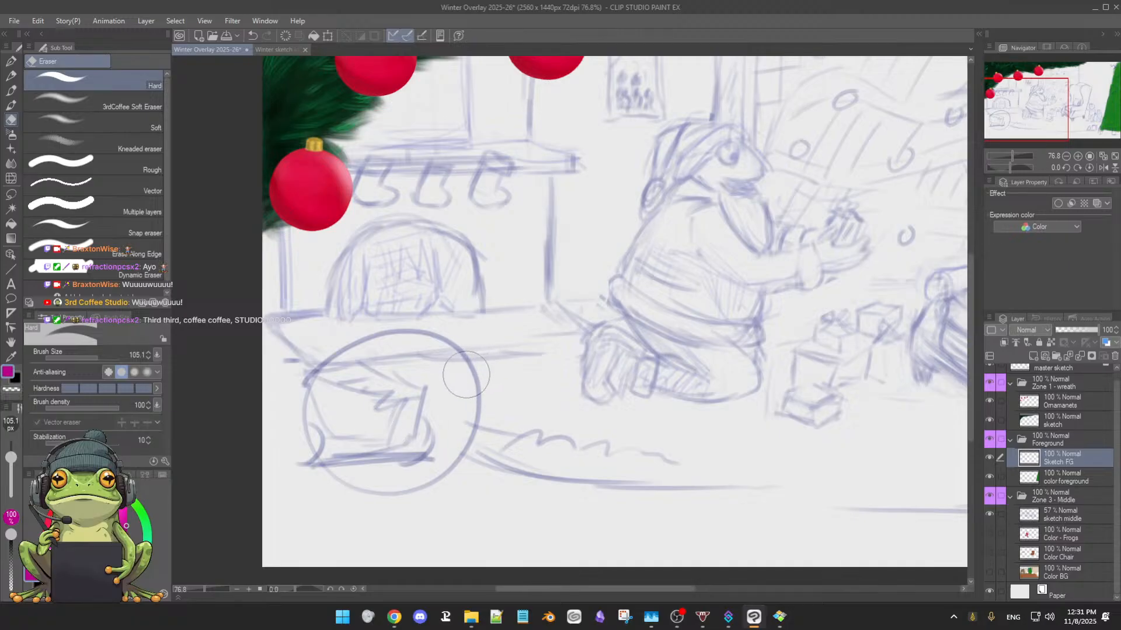
pyautogui.click(277, 52)
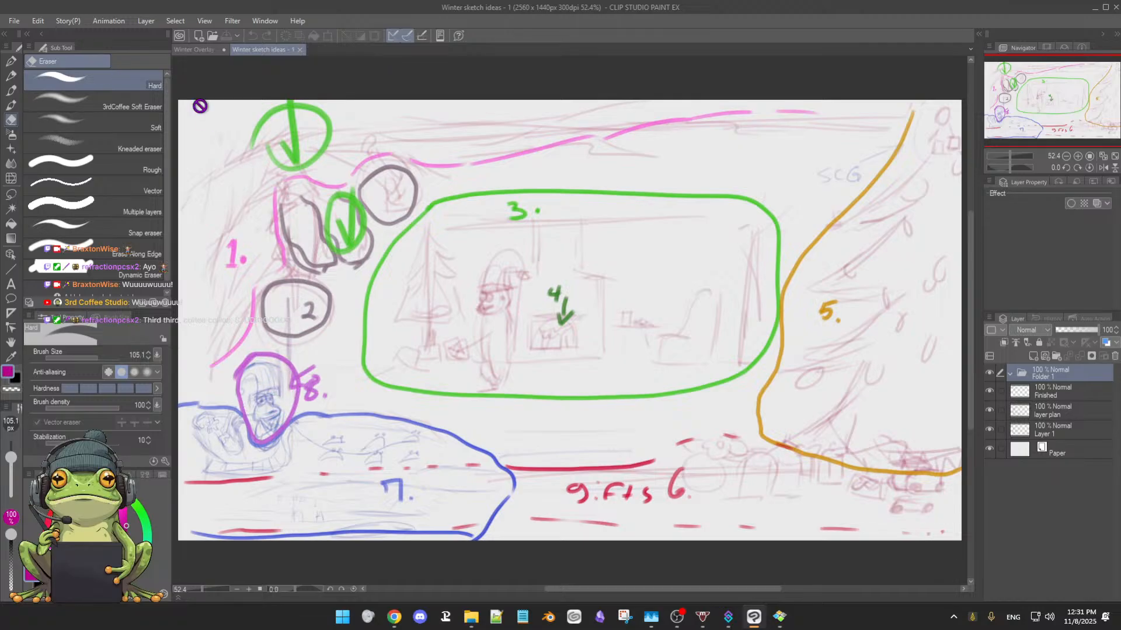
pyautogui.click(199, 49)
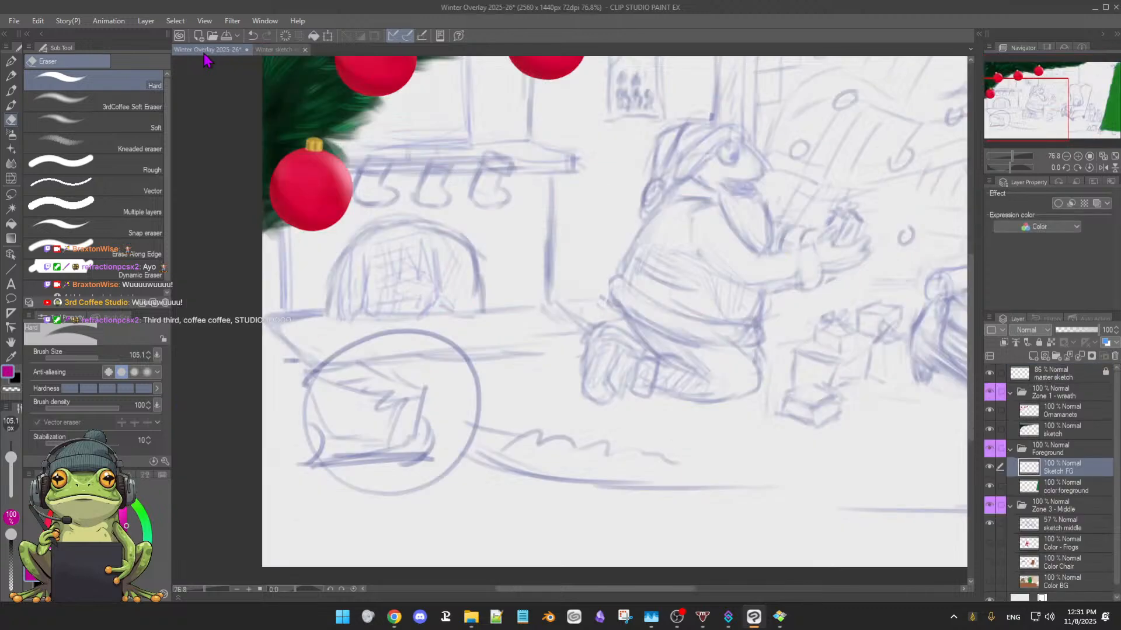
# Draw a short dark purple stroke above the box sketch on Sketch FG with 3rdCoffee Soft Oil 2 at size 9.0
pyautogui.scroll(-3, 470, 323)
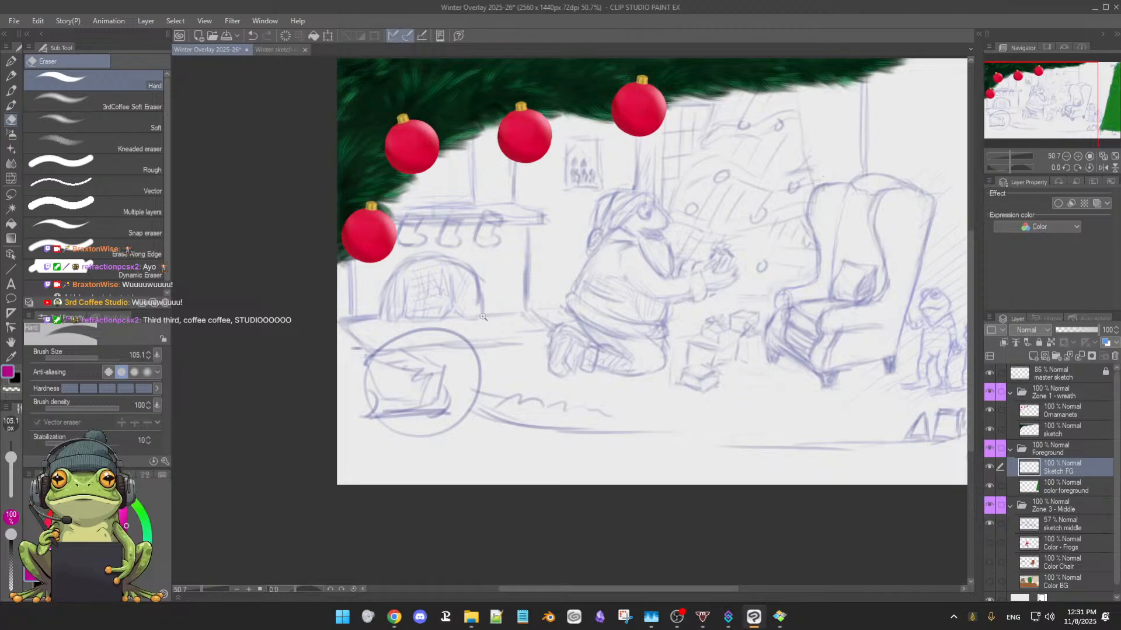
pyautogui.scroll(-1, 484, 317)
pyautogui.press('b')
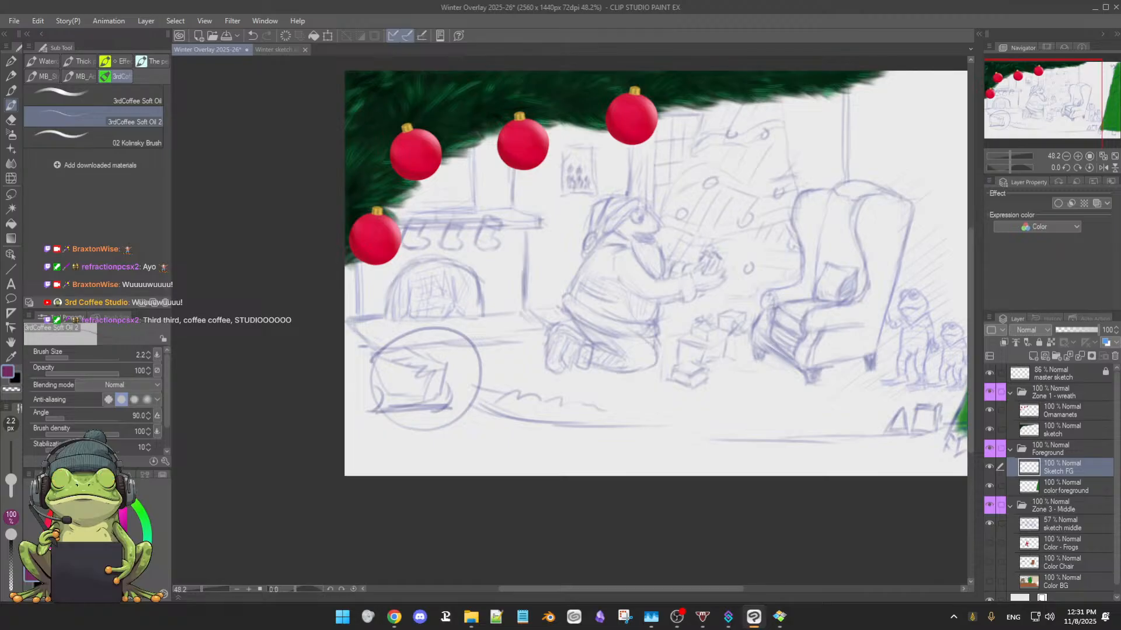
pyautogui.scroll(5, 693, 397)
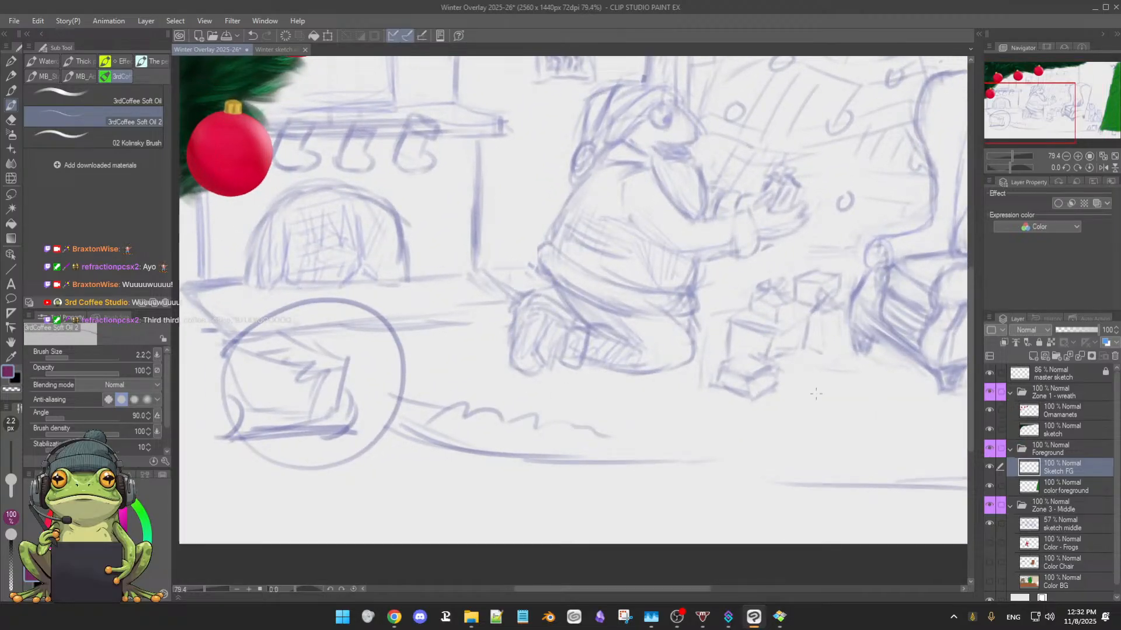
pyautogui.moveTo(460, 378); pyautogui.dragTo(614, 355)
pyautogui.scroll(3, 618, 353)
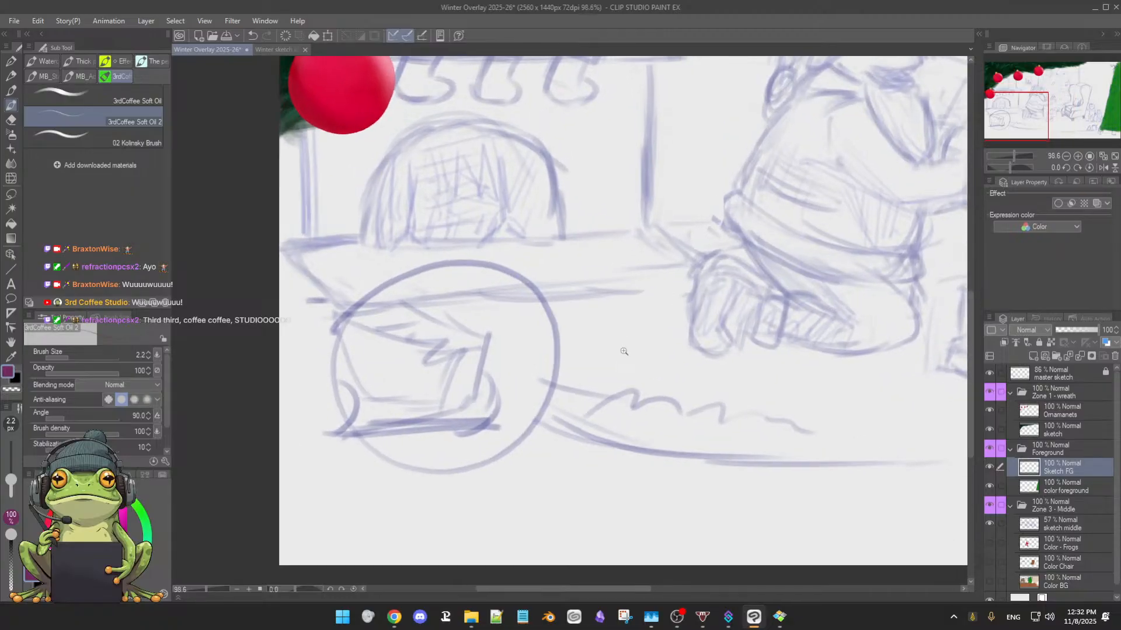
pyautogui.scroll(1, 627, 351)
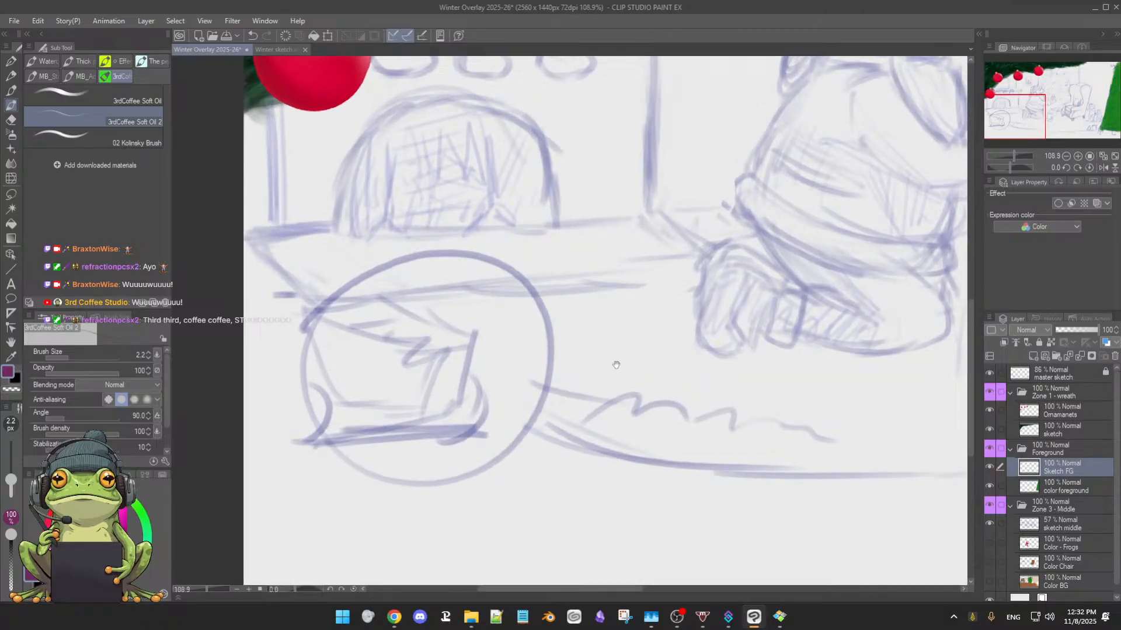
pyautogui.moveTo(614, 363)
pyautogui.mouseDown()
pyautogui.moveTo(651, 331)
pyautogui.moveTo(688, 327)
pyautogui.moveTo(697, 351)
pyautogui.mouseUp()
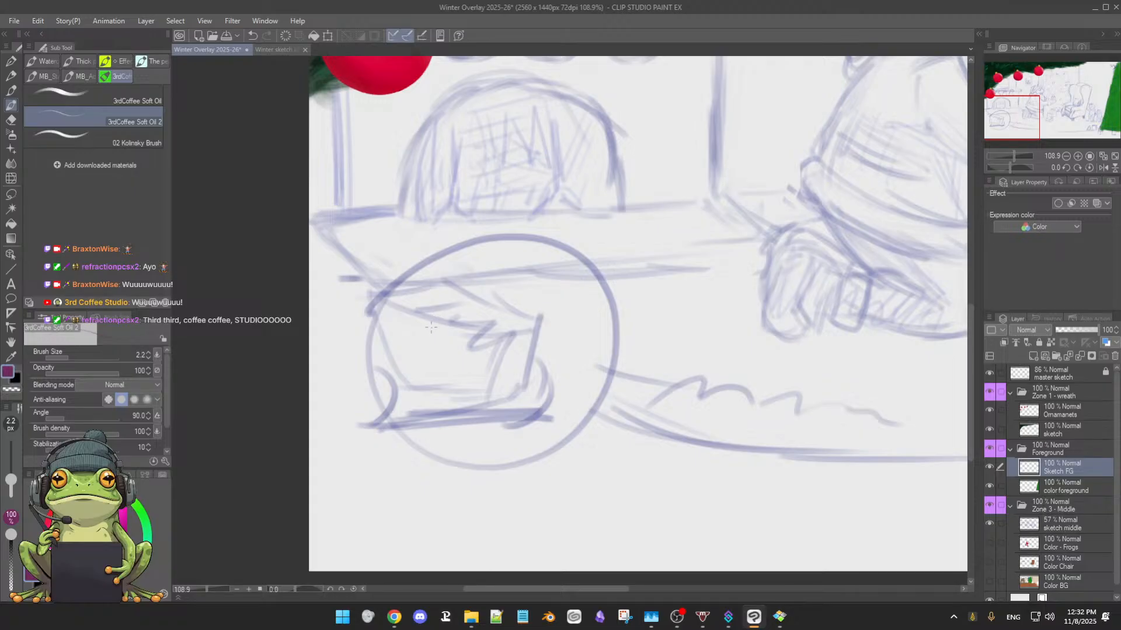
pyautogui.moveTo(461, 350); pyautogui.dragTo(464, 349)
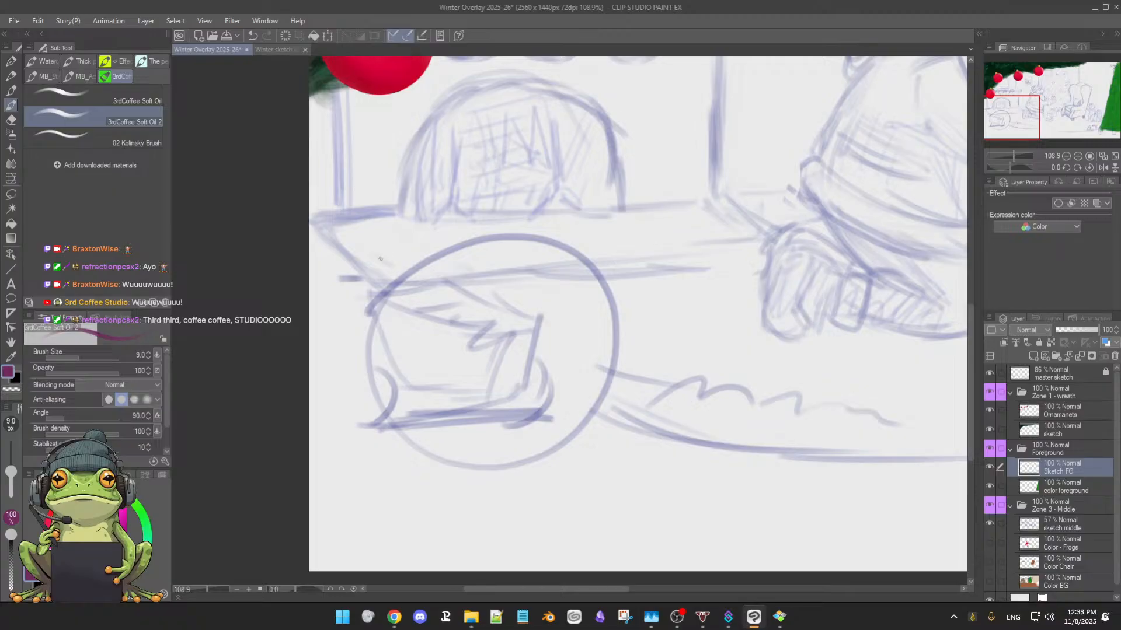
pyautogui.moveTo(409, 253); pyautogui.dragTo(378, 264)
# Turn on pen pressure for the brush opacity and sketch a jagged line along the circle's upper-left edge
pyautogui.click(158, 371)
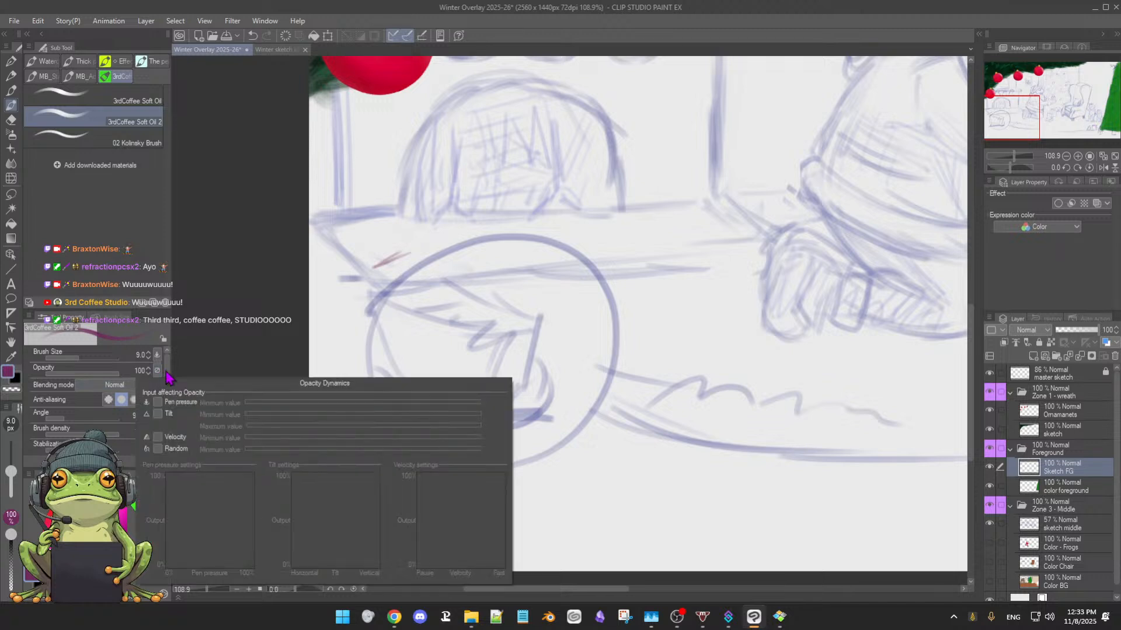
pyautogui.click(157, 403)
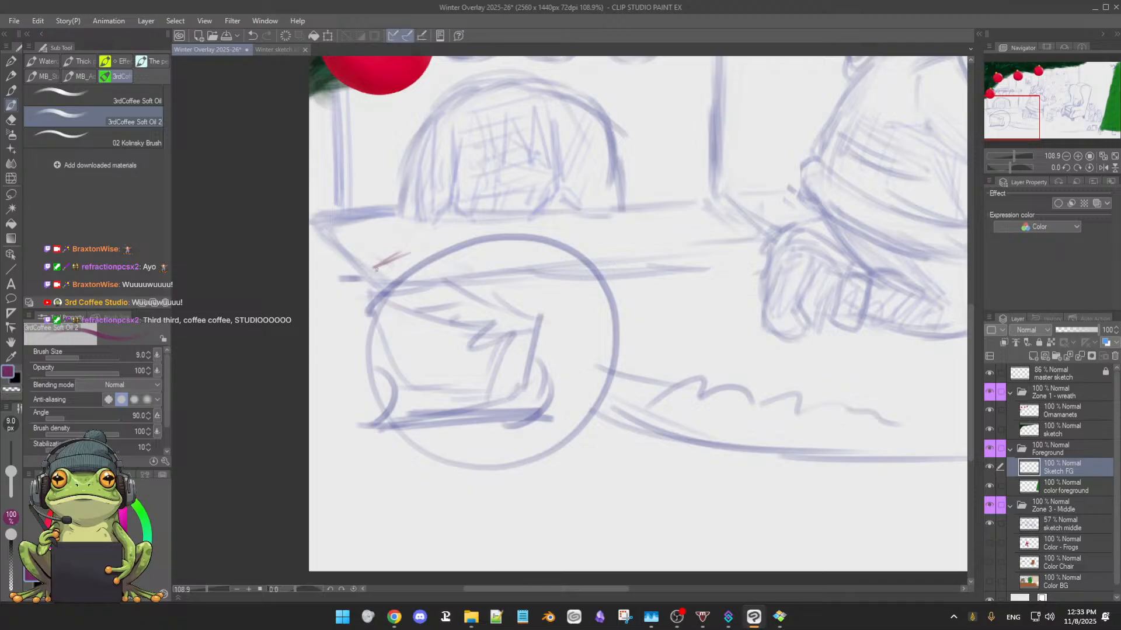
pyautogui.moveTo(350, 256); pyautogui.dragTo(376, 269)
pyautogui.moveTo(399, 255); pyautogui.dragTo(437, 255)
pyautogui.moveTo(566, 297); pyautogui.dragTo(540, 314)
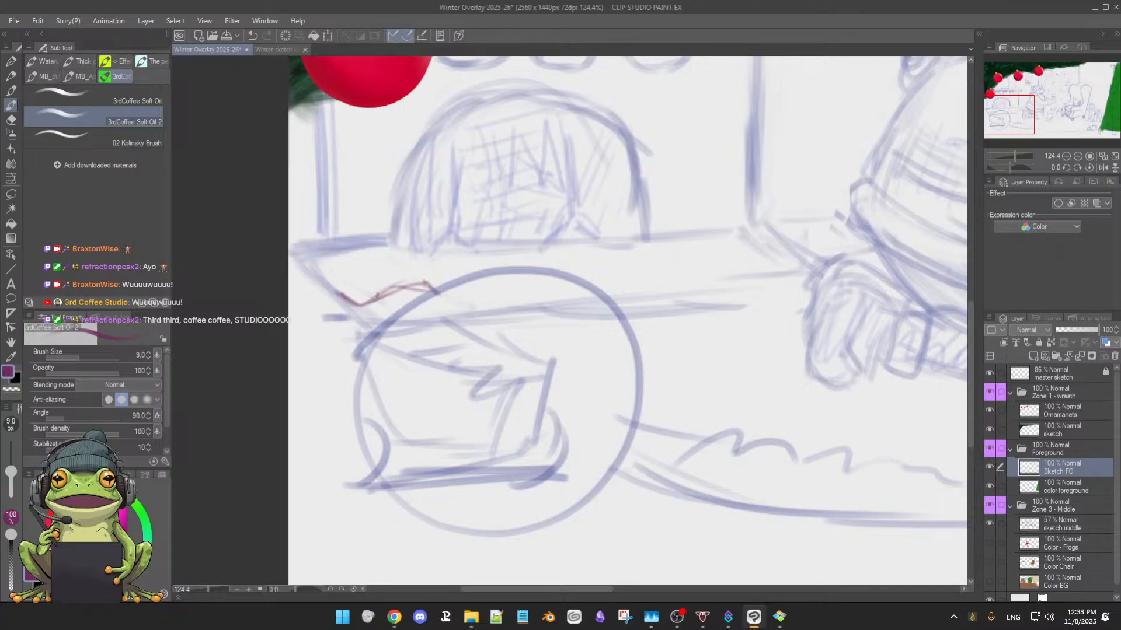
# Try erasing part of the jagged line above the box sketch and undo the erasure
pyautogui.press('e')
pyautogui.moveTo(383, 291); pyautogui.dragTo(397, 285)
pyautogui.press('b')
pyautogui.hotkey('ctrl', 'z')
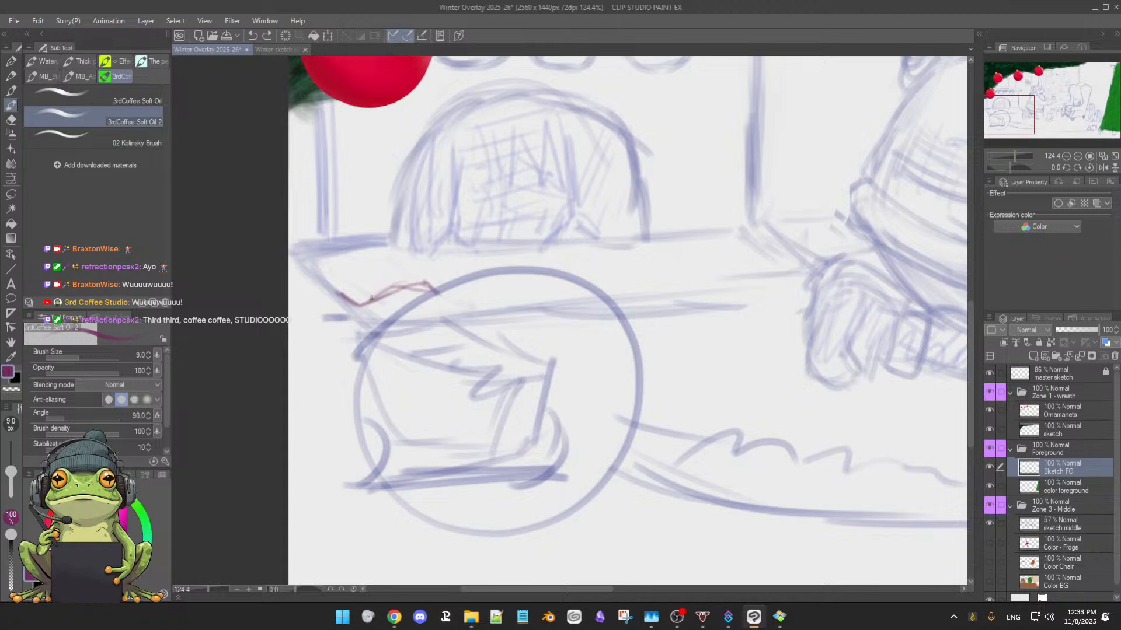
# Switch the eraser to 3rdCoffee Soft Eraser and reduce its size to 22.4
pyautogui.press('e')
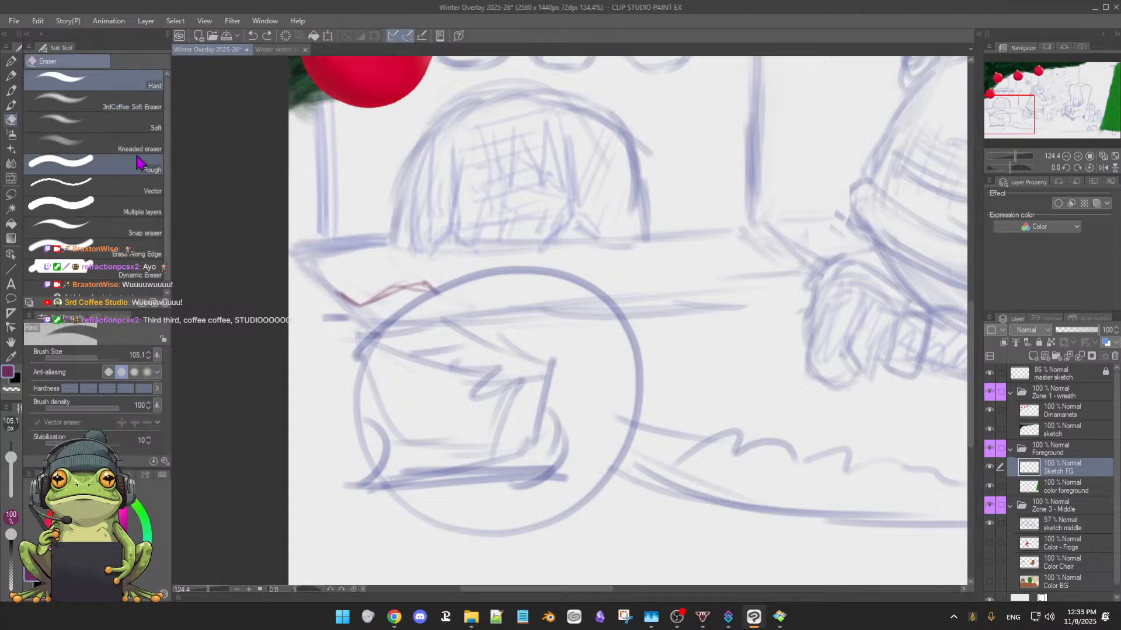
pyautogui.click(108, 111)
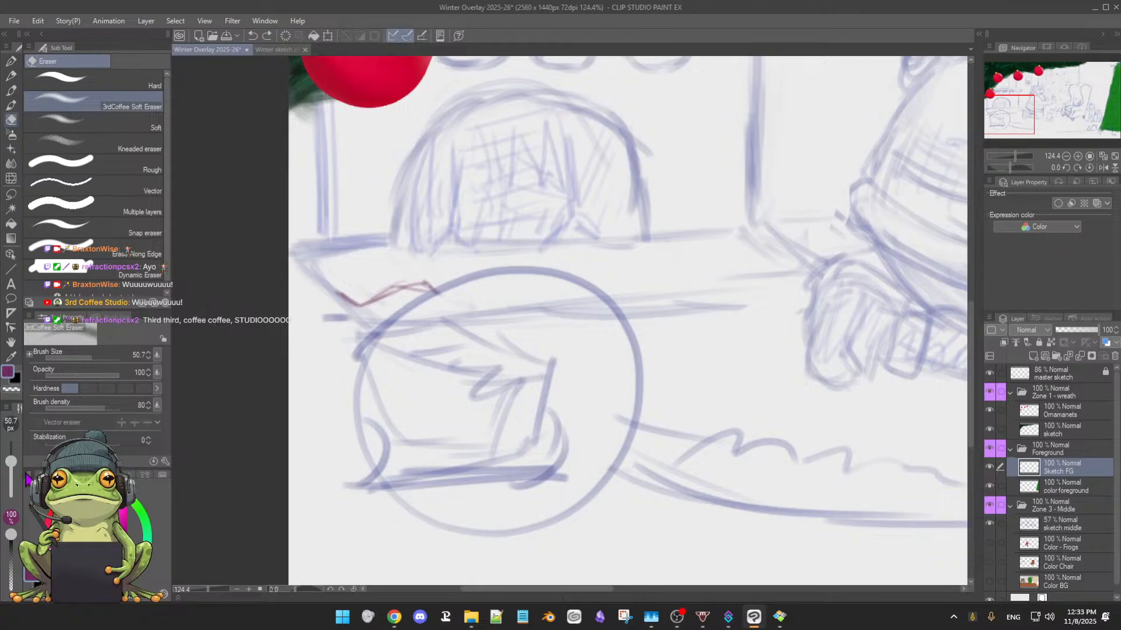
pyautogui.moveTo(11, 464); pyautogui.dragTo(10, 468)
# Reinforce the jagged line with 3rdCoffee Soft Oil 2 and add a small rounded loop at its left end
pyautogui.press('b')
pyautogui.moveTo(387, 296); pyautogui.dragTo(425, 287)
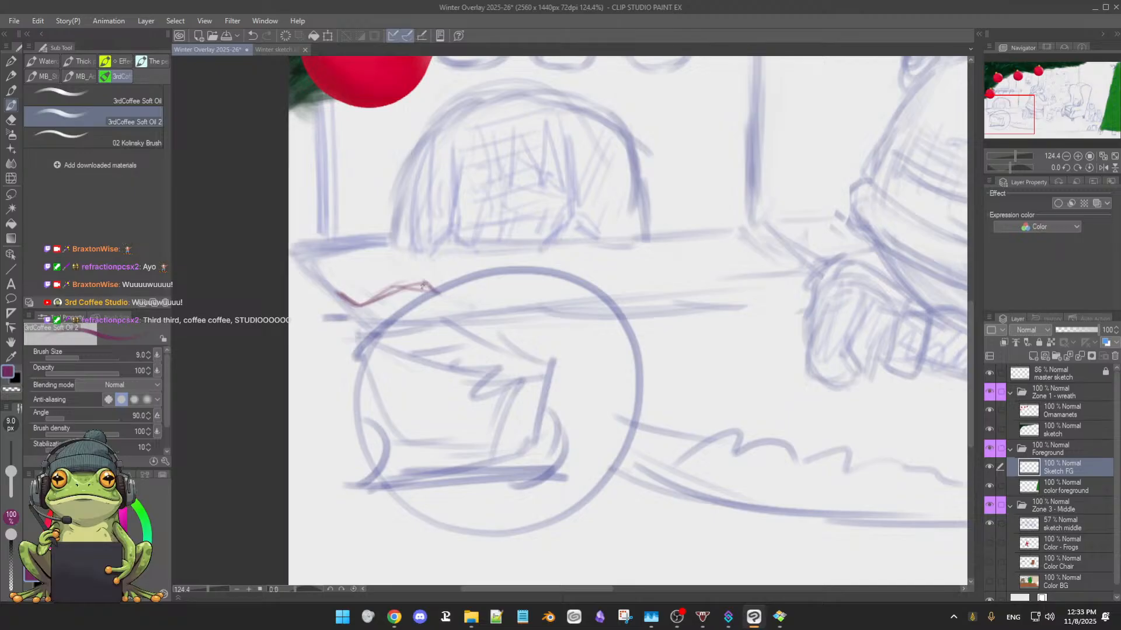
pyautogui.moveTo(358, 299); pyautogui.dragTo(318, 297)
pyautogui.moveTo(320, 293); pyautogui.dragTo(331, 283)
# Toggle the sketch middle layer's visibility to check it, and lower the layer's opacity to 16%
pyautogui.click(990, 525)
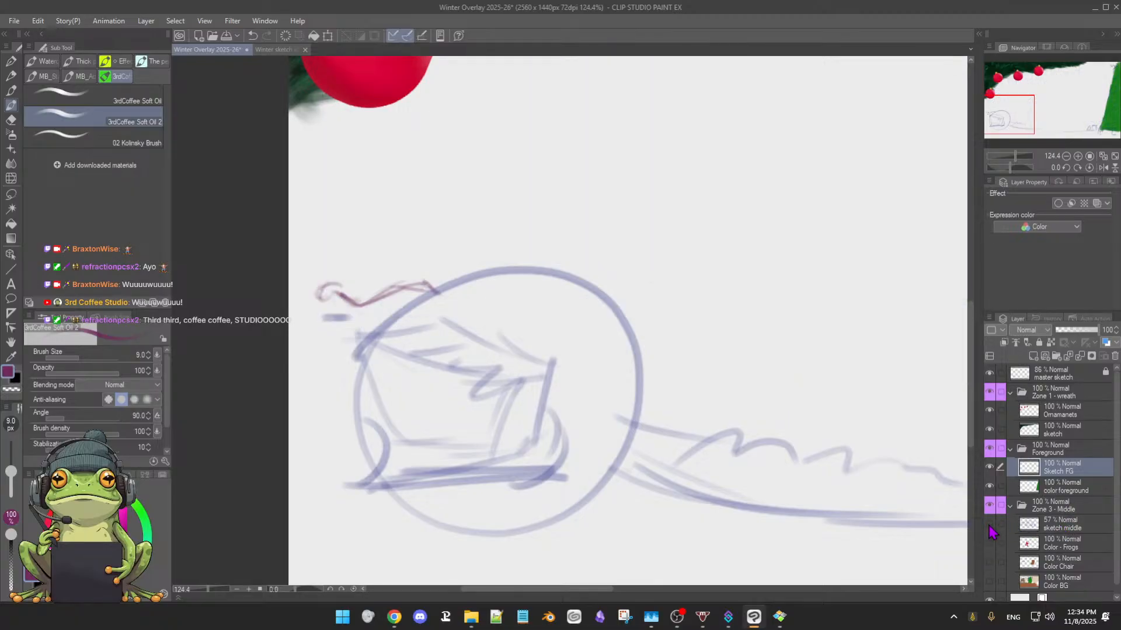
pyautogui.click(990, 526)
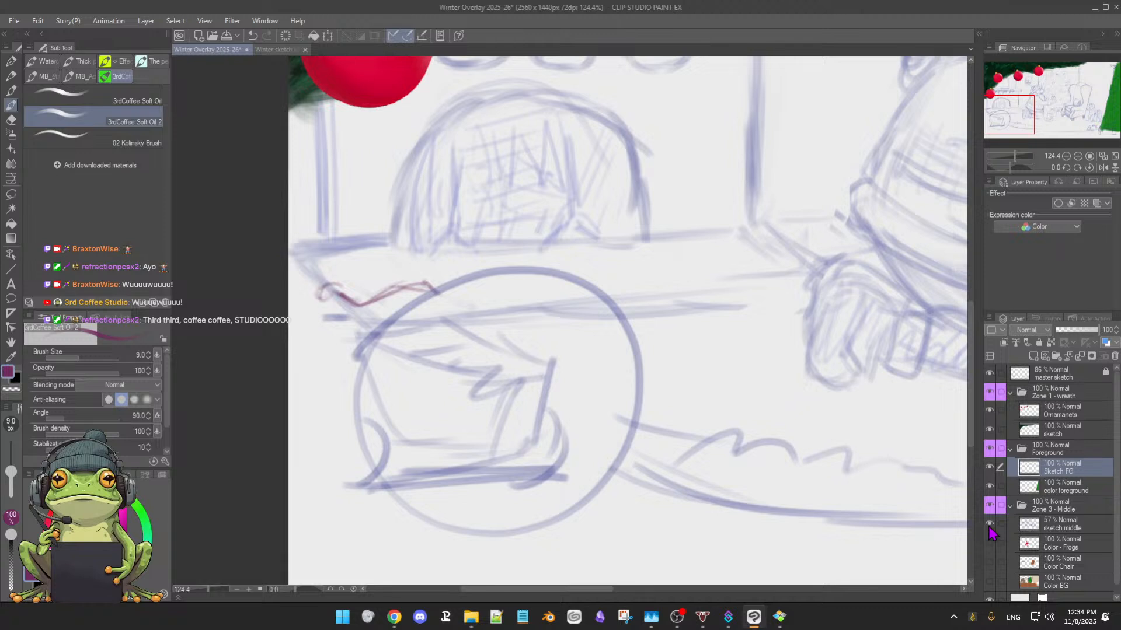
pyautogui.click(1079, 528)
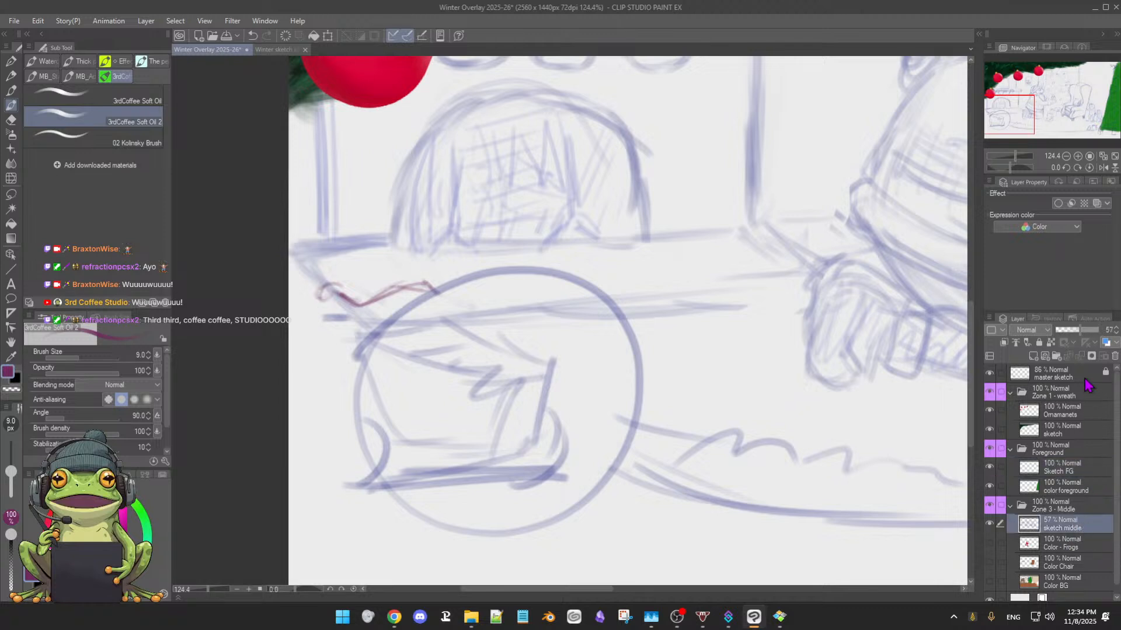
pyautogui.moveTo(1076, 335); pyautogui.dragTo(1063, 334)
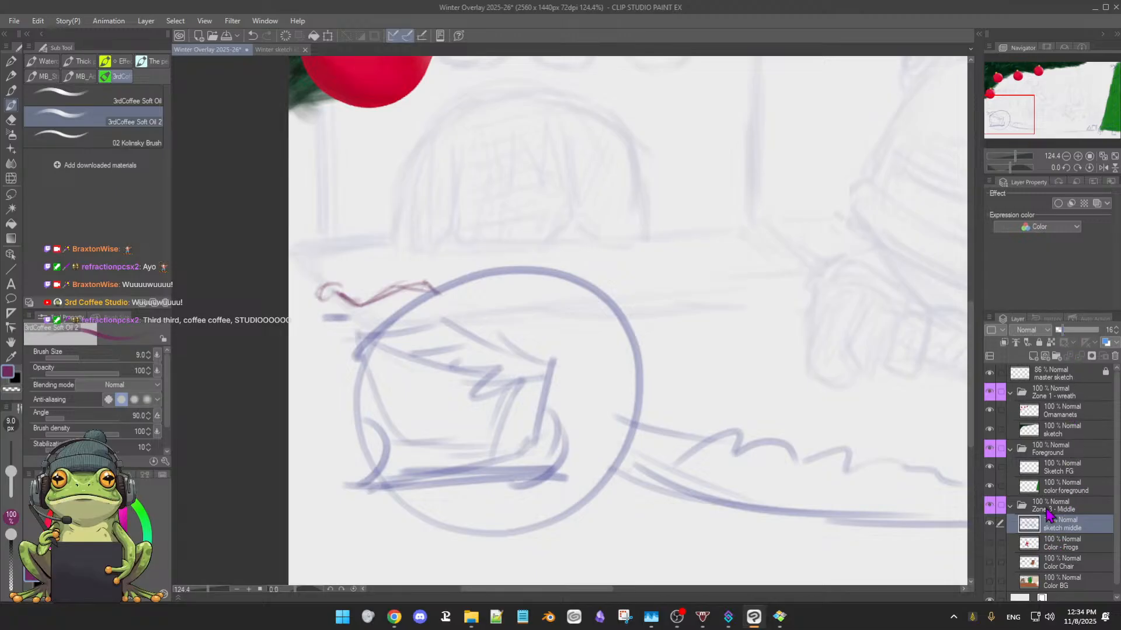
# Lower the master sketch layer's opacity to 9% and lock both the master sketch and sketch middle layers
pyautogui.click(1078, 377)
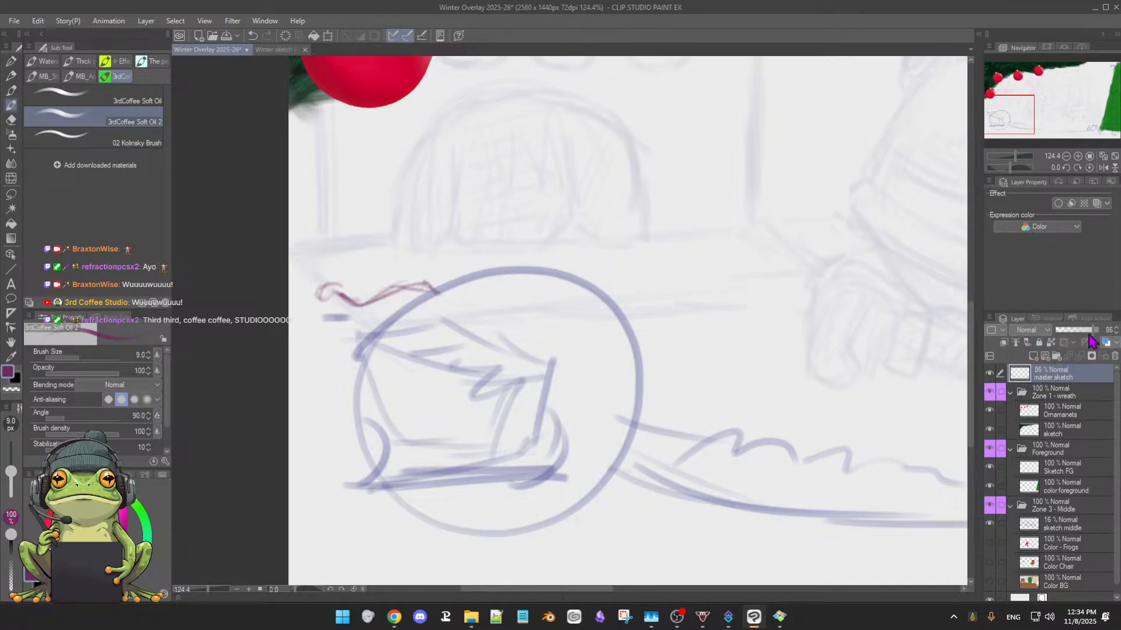
pyautogui.moveTo(1093, 331); pyautogui.dragTo(1061, 333)
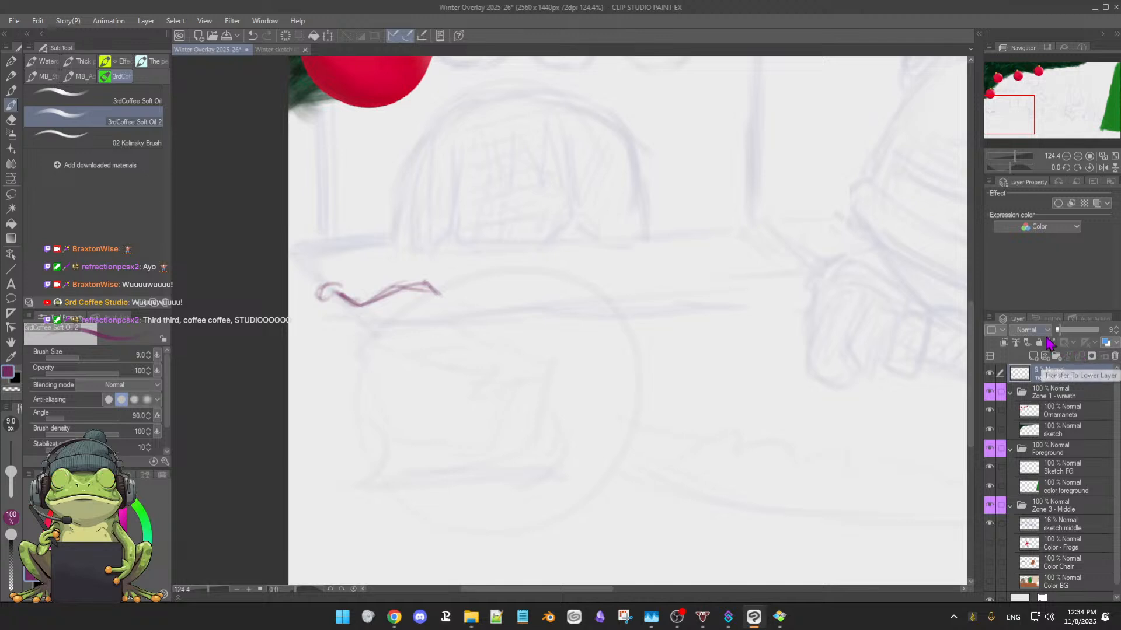
pyautogui.click(1038, 342)
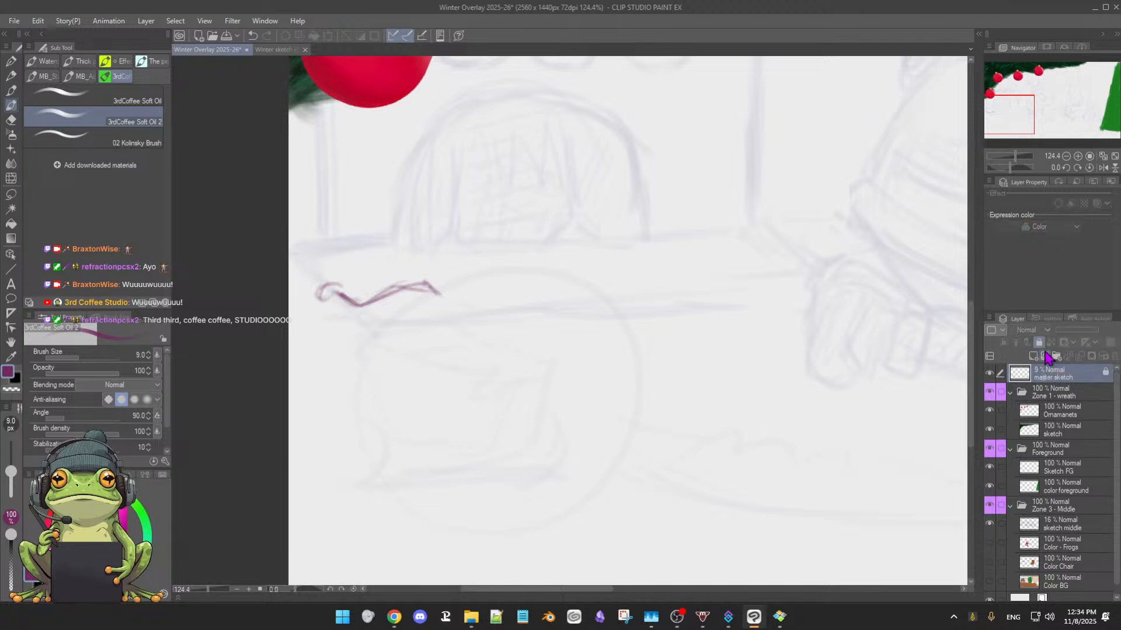
pyautogui.click(1079, 527)
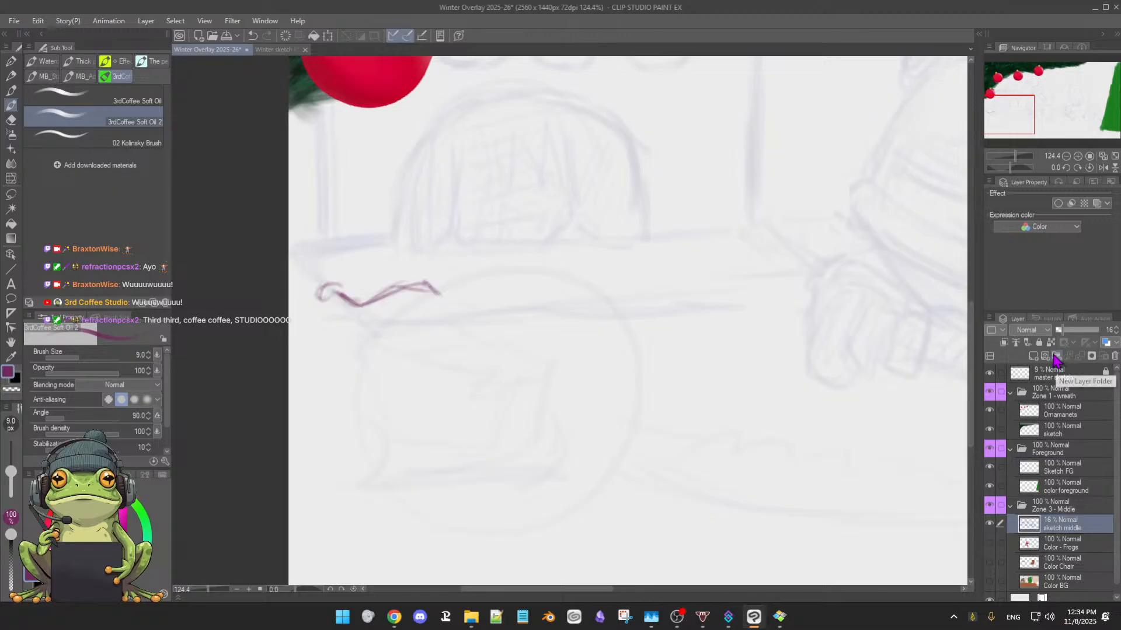
pyautogui.click(1039, 344)
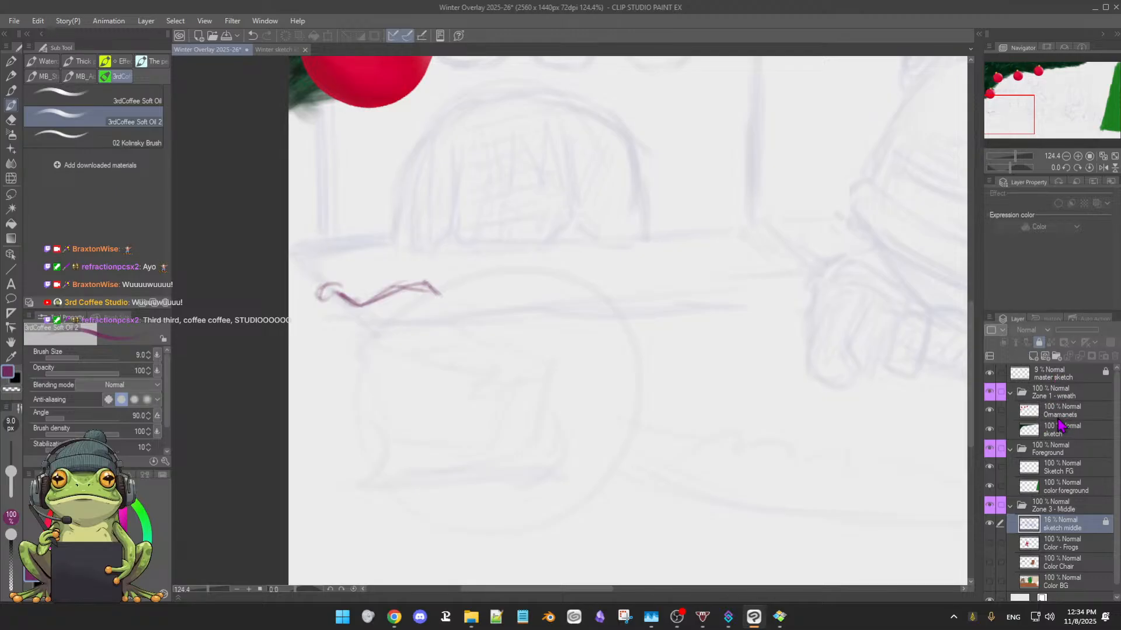
# On the Sketch FG layer, thicken the round loop at the line's left end and soften its stray strokes with the eraser
pyautogui.click(1060, 472)
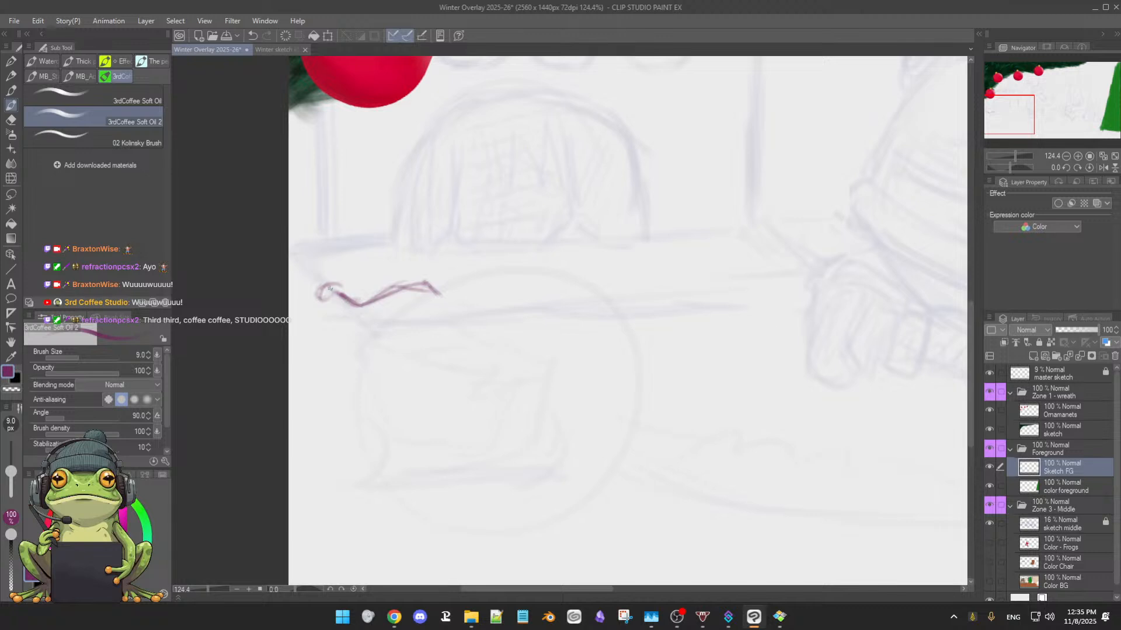
pyautogui.moveTo(332, 289)
pyautogui.mouseDown()
pyautogui.moveTo(336, 301)
pyautogui.moveTo(320, 304)
pyautogui.mouseUp()
pyautogui.press('e')
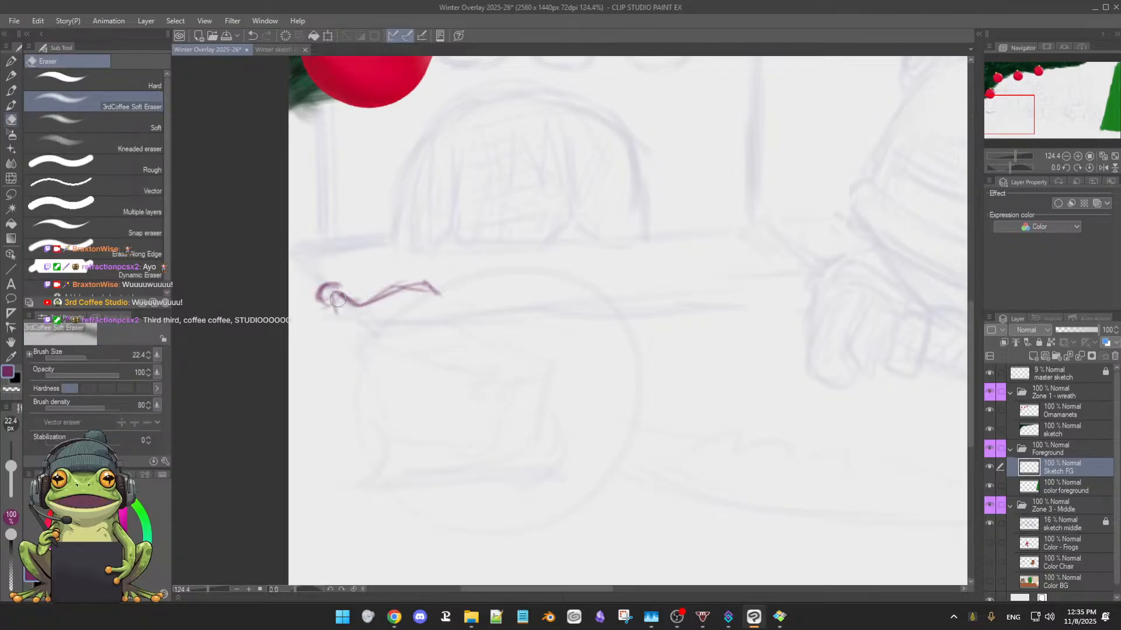
pyautogui.press('b')
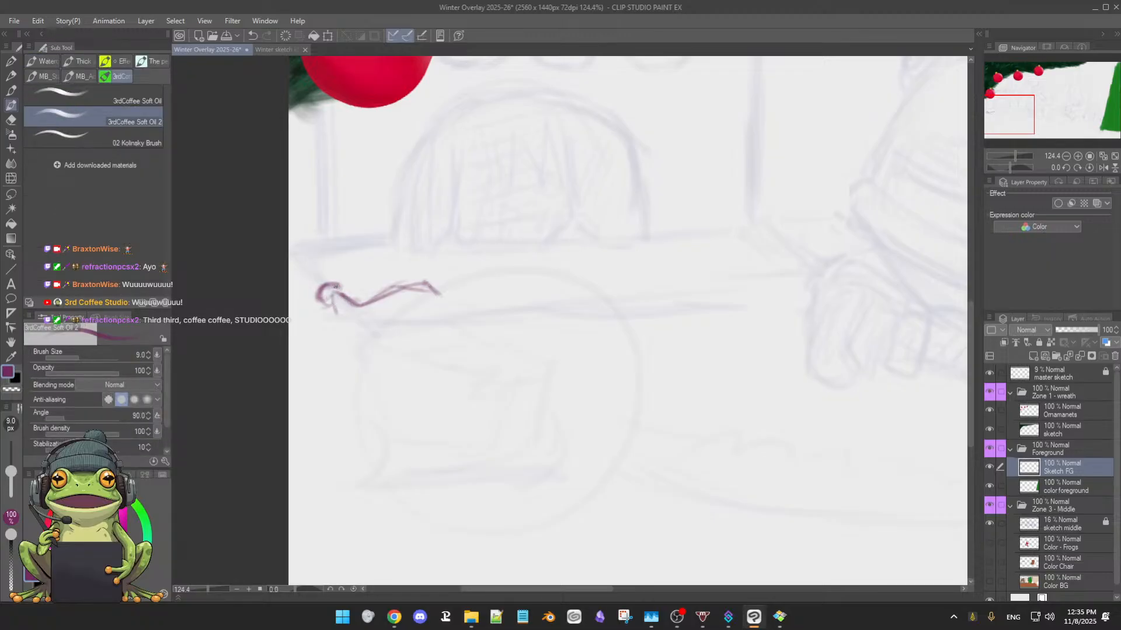
pyautogui.moveTo(334, 287)
pyautogui.mouseDown()
pyautogui.moveTo(323, 293)
pyautogui.moveTo(340, 285)
pyautogui.moveTo(334, 298)
pyautogui.mouseUp()
pyautogui.press('e')
pyautogui.press('b')
pyautogui.press('e')
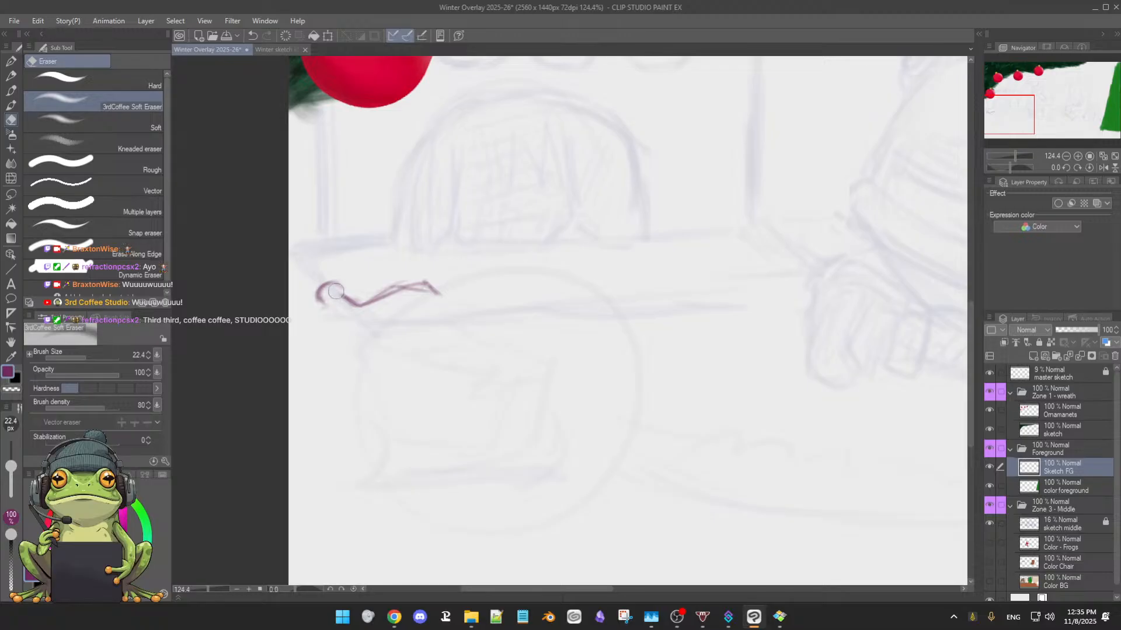
# Close the loop's outline, erase its excess inner marks, and extend a short diagonal line down to the right from it
pyautogui.press('b')
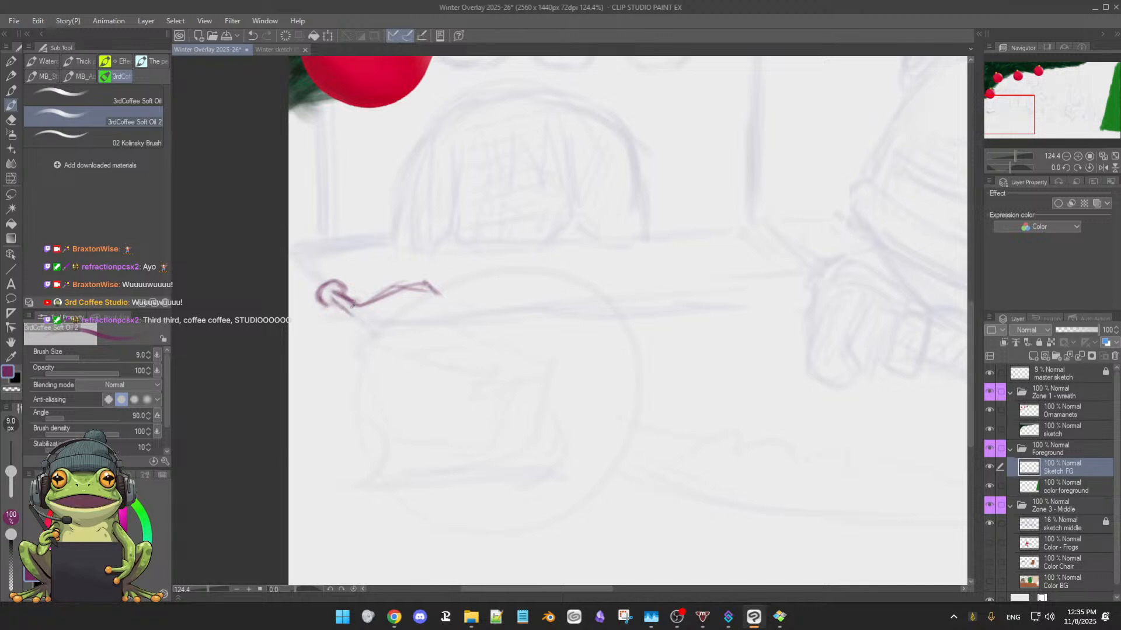
pyautogui.press('e')
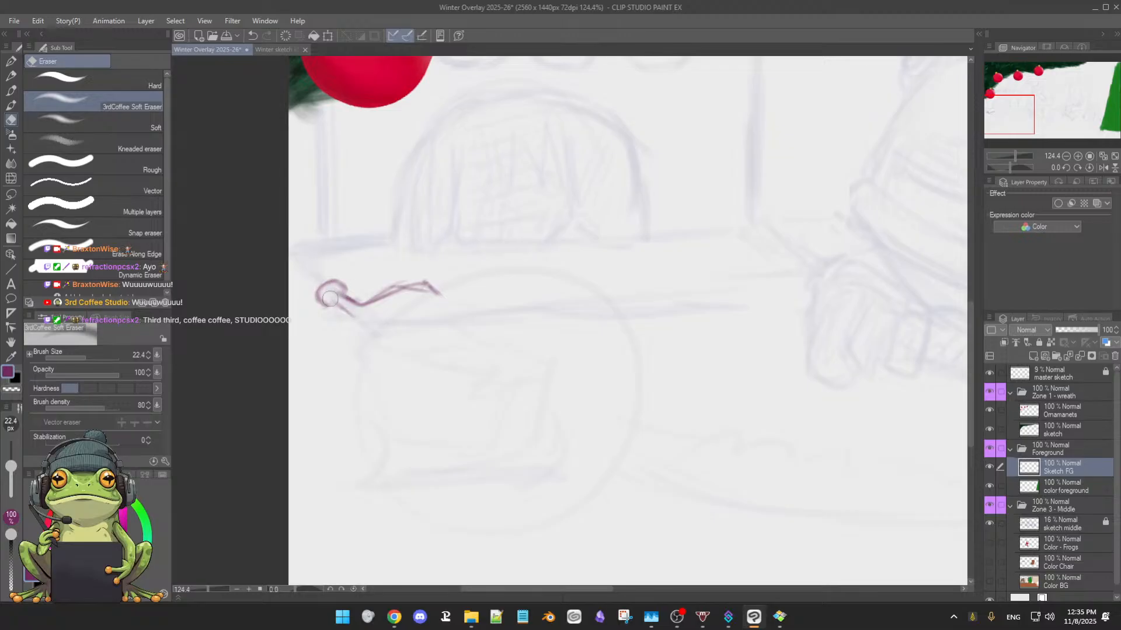
pyautogui.press('b')
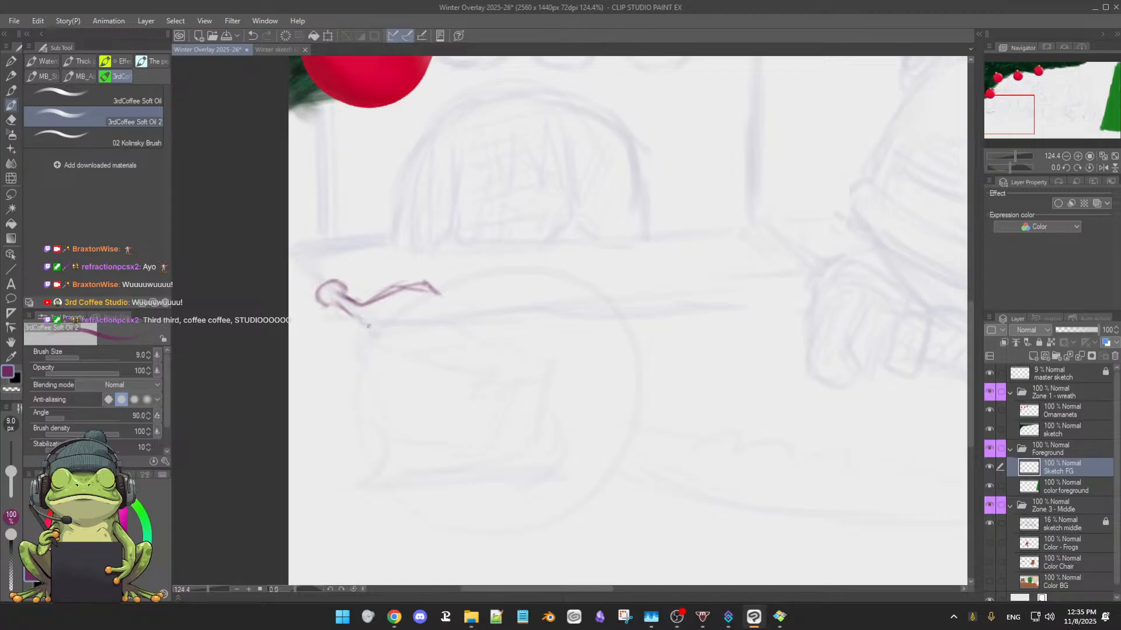
# Clean the jagged line into a smoother curve, extend its right end downward, and rough in a lower contour beneath it
pyautogui.press('e')
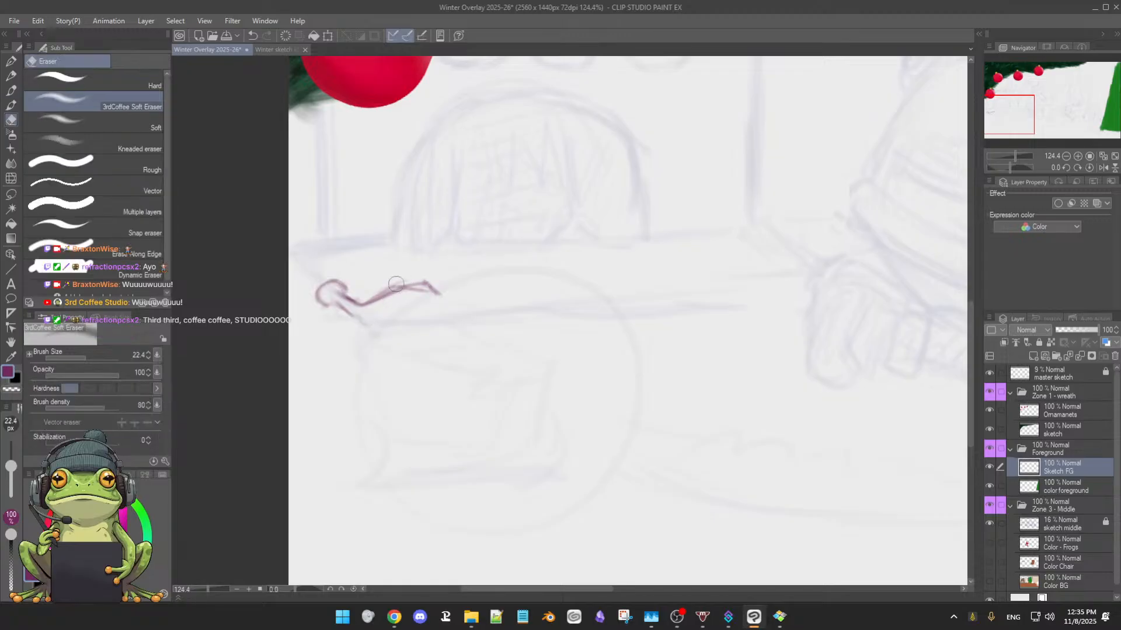
pyautogui.press('b')
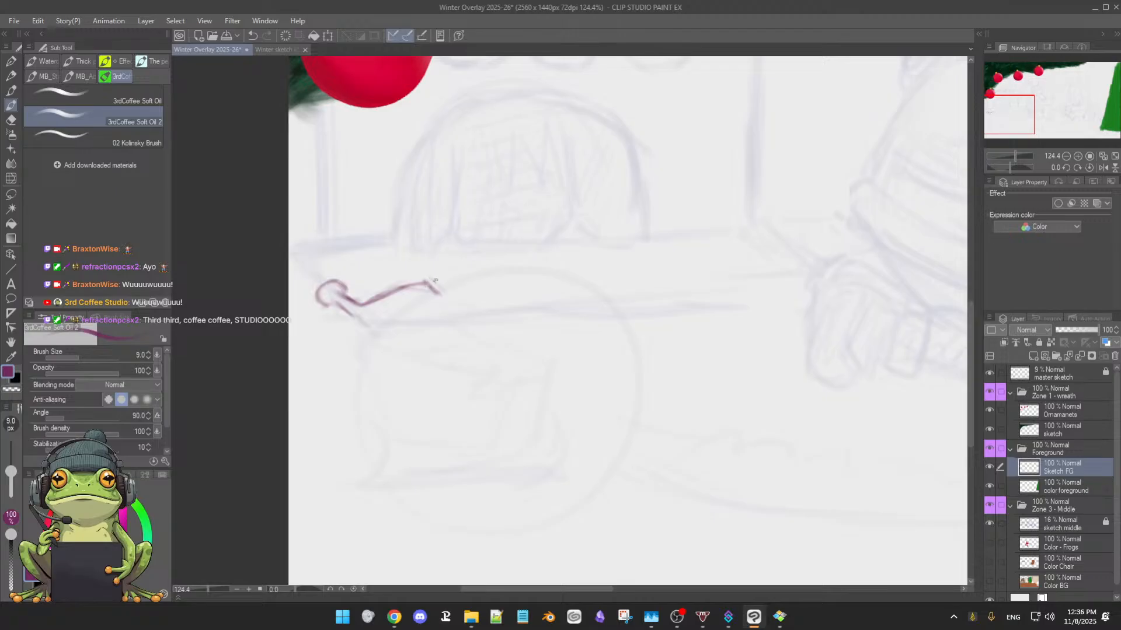
pyautogui.moveTo(435, 281); pyautogui.dragTo(453, 299)
pyautogui.moveTo(409, 318); pyautogui.dragTo(449, 305)
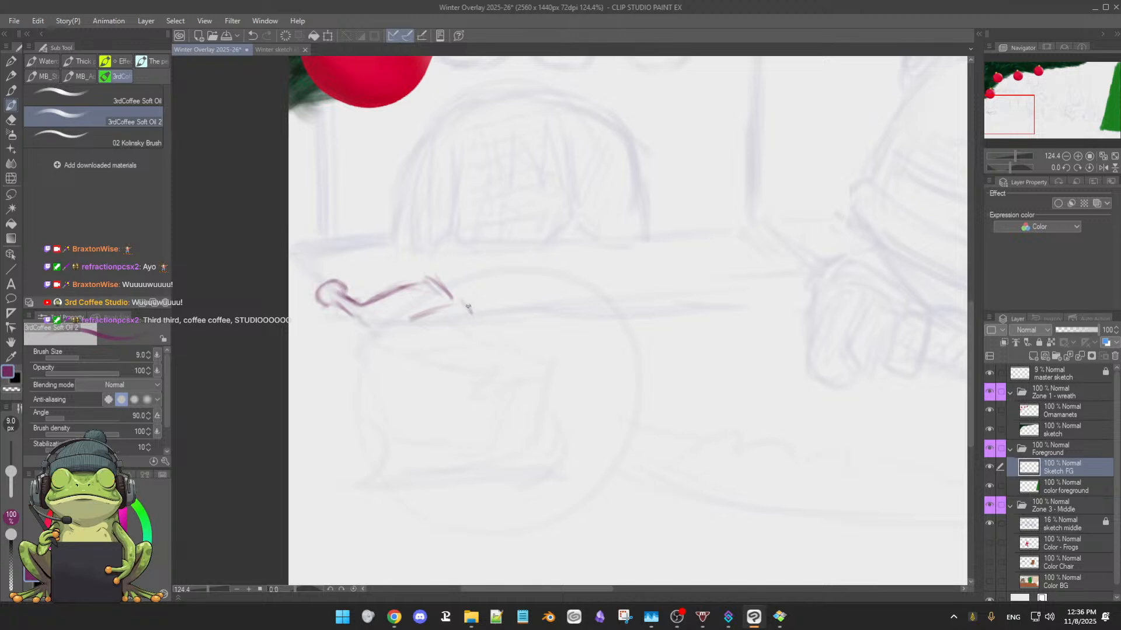
pyautogui.moveTo(404, 288)
pyautogui.mouseDown()
pyautogui.moveTo(441, 279)
pyautogui.moveTo(478, 319)
pyautogui.moveTo(370, 357)
pyautogui.mouseUp()
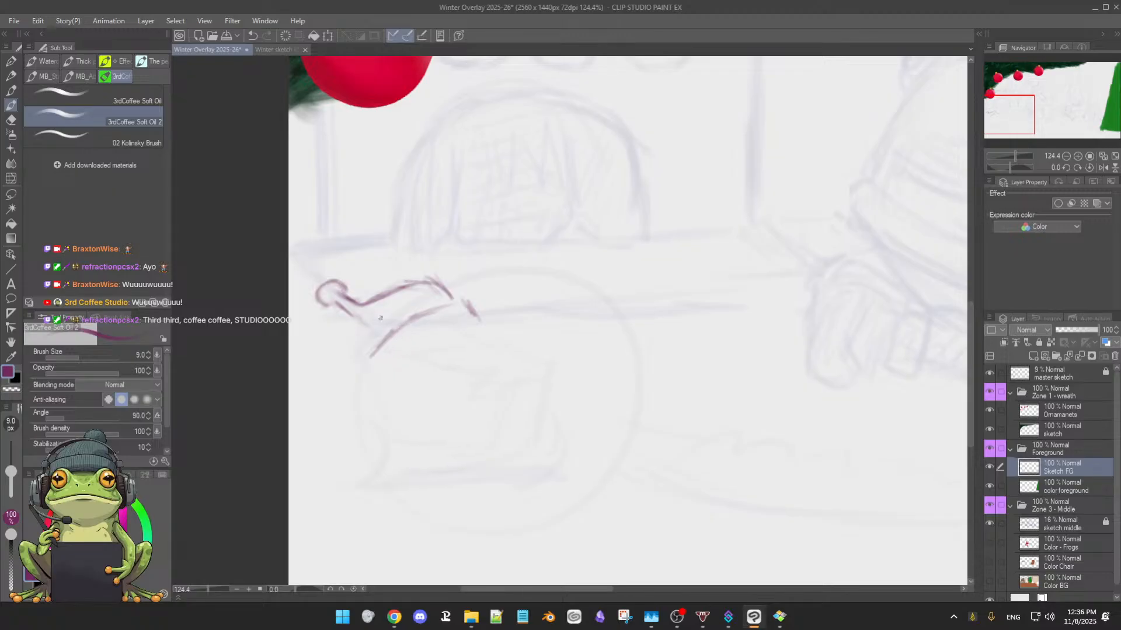
pyautogui.moveTo(343, 306)
pyautogui.mouseDown()
pyautogui.moveTo(386, 341)
pyautogui.moveTo(399, 330)
pyautogui.moveTo(372, 361)
pyautogui.mouseUp()
pyautogui.press('e')
pyautogui.press('b')
# Straighten the pen pressure curve for the 3rdCoffee Soft Eraser's opacity into a linear diagonal
pyautogui.press('e')
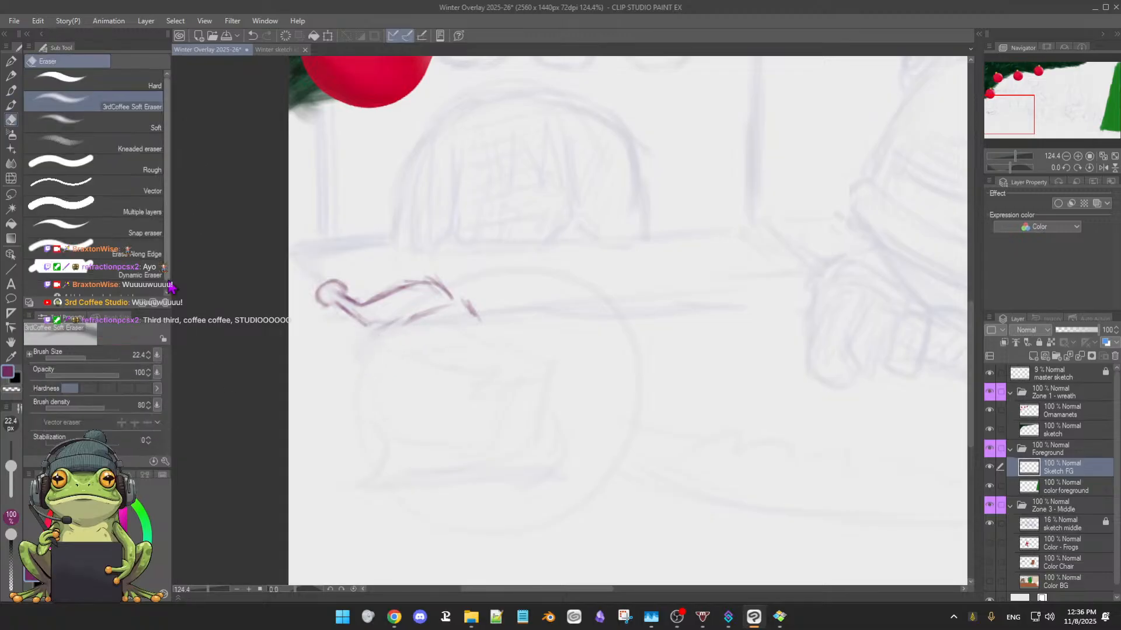
pyautogui.click(159, 374)
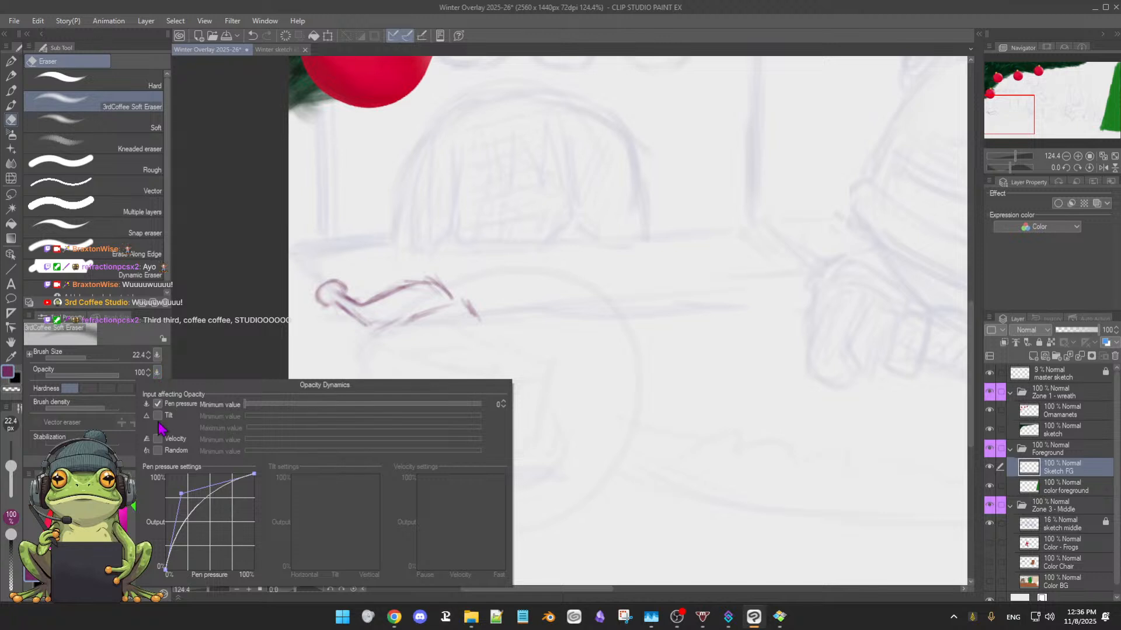
pyautogui.moveTo(183, 496); pyautogui.dragTo(210, 534)
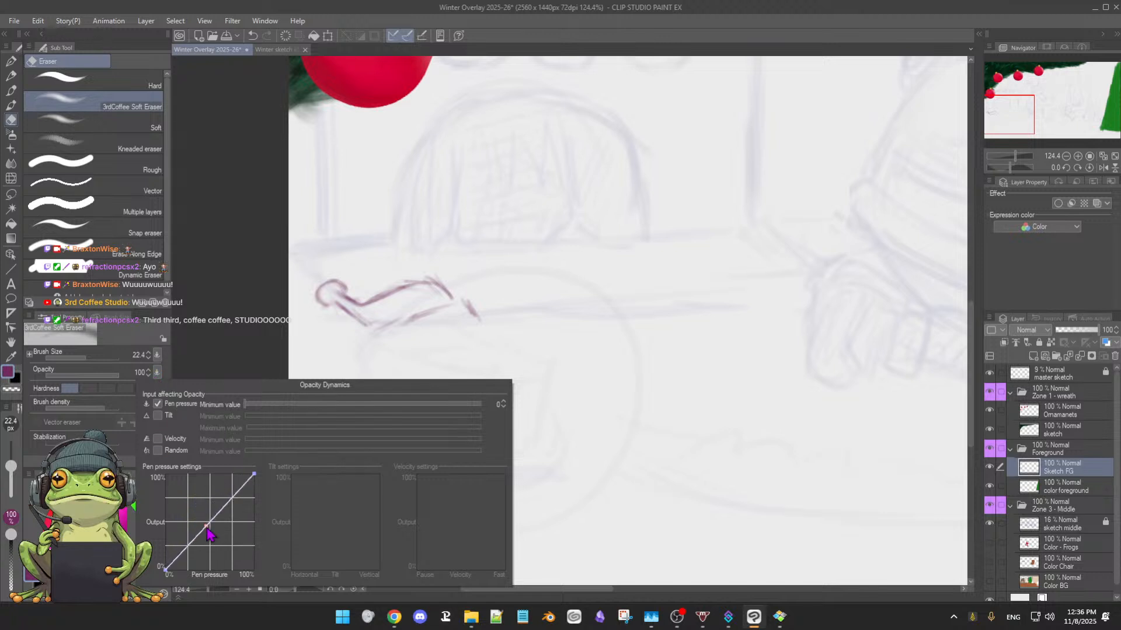
pyautogui.click(213, 329)
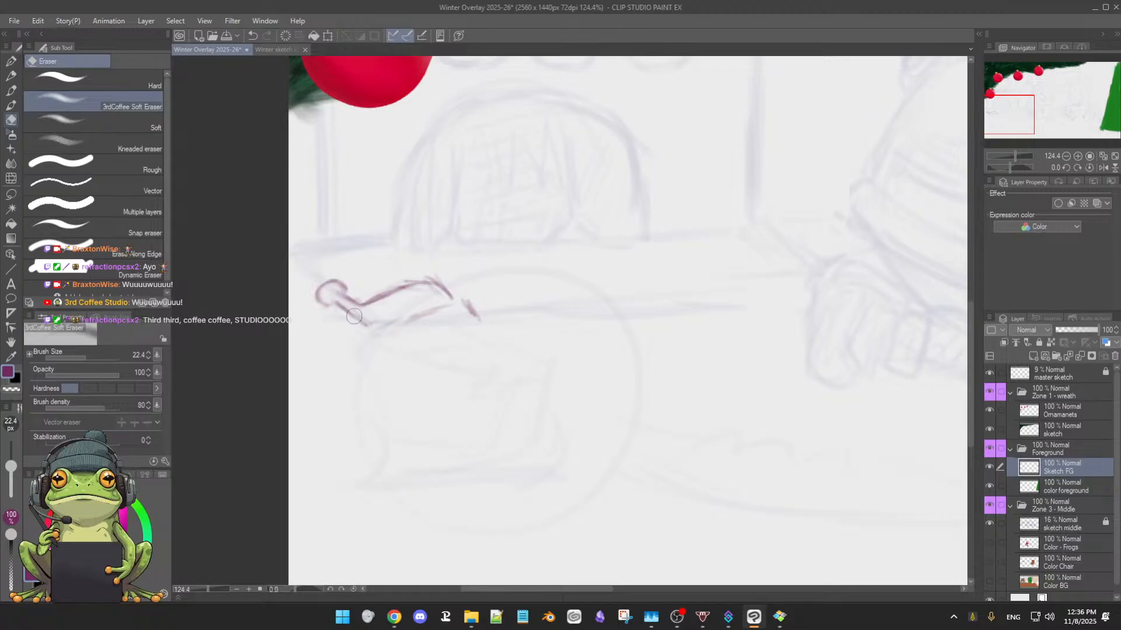
# Draw the shape's lower contour through to its right tip and add a small downward point near the middle
pyautogui.press('b')
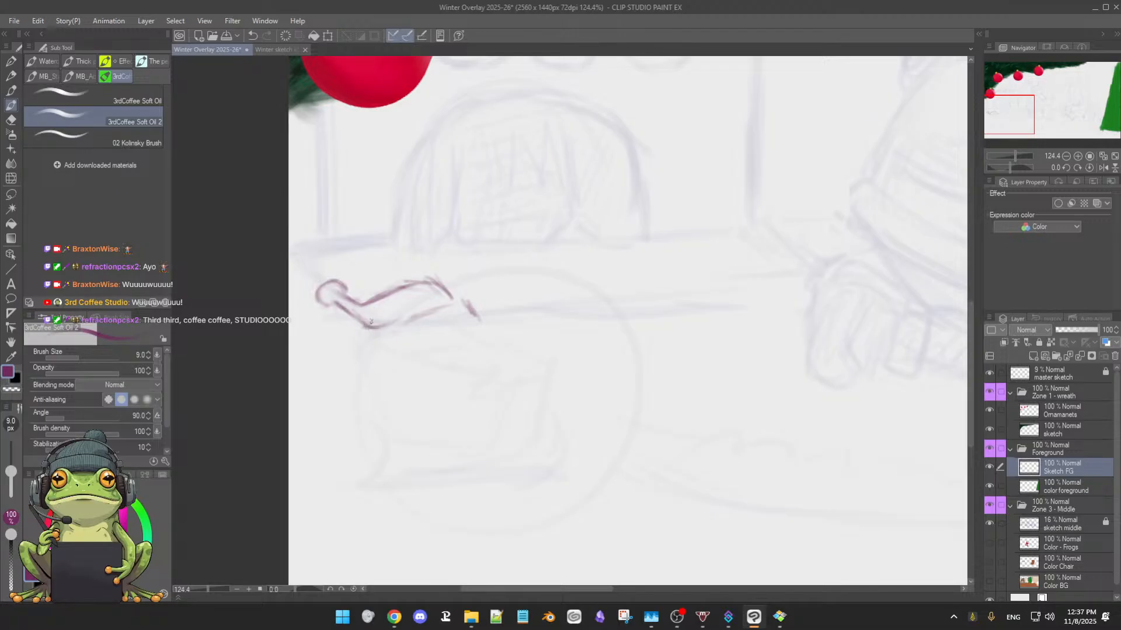
pyautogui.moveTo(367, 325)
pyautogui.mouseDown()
pyautogui.moveTo(422, 316)
pyautogui.moveTo(408, 324)
pyautogui.moveTo(457, 298)
pyautogui.moveTo(484, 317)
pyautogui.mouseUp()
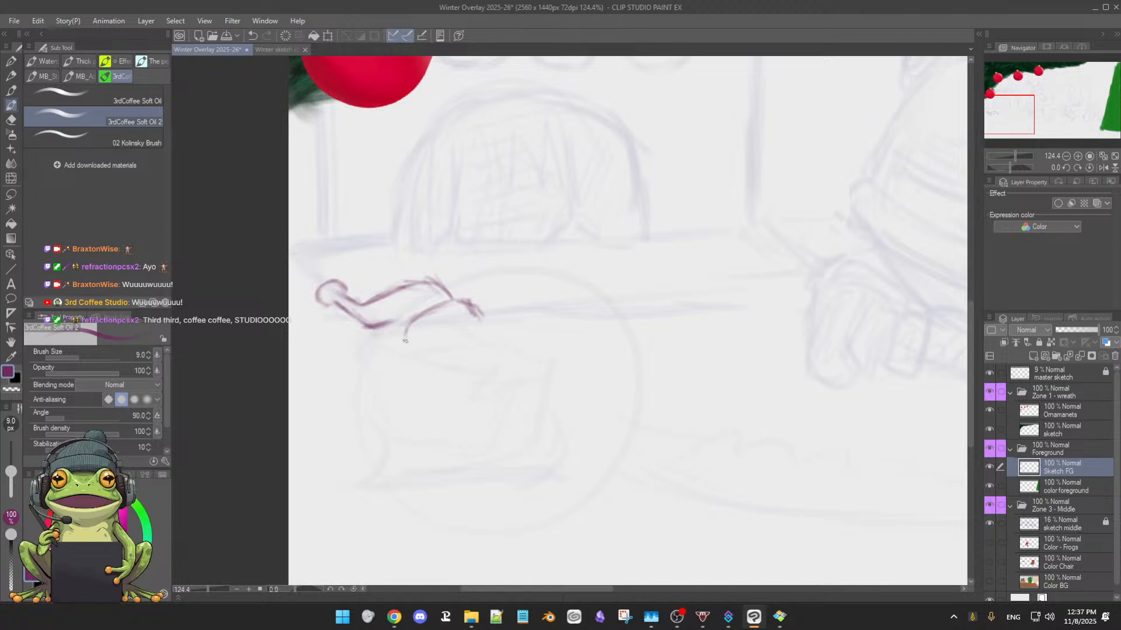
pyautogui.moveTo(401, 342)
pyautogui.mouseDown()
pyautogui.moveTo(401, 328)
pyautogui.moveTo(402, 346)
pyautogui.moveTo(386, 328)
pyautogui.mouseUp()
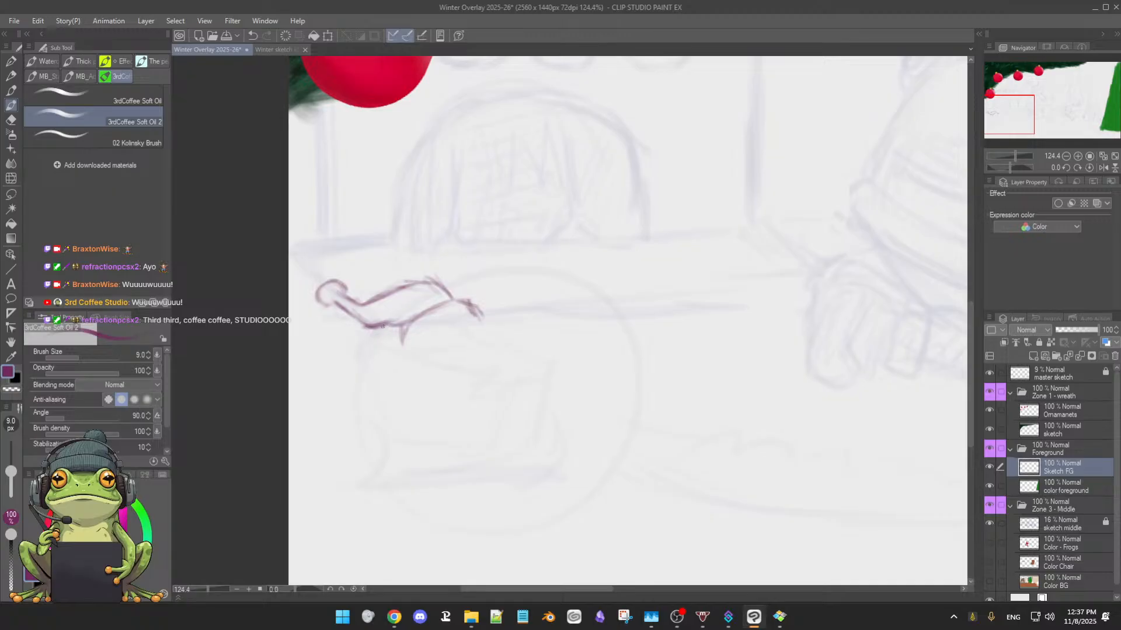
pyautogui.moveTo(374, 321); pyautogui.dragTo(395, 314)
# Thin the shape's rough lines with the soft eraser and redraw its lower-left edge and upper-right bend
pyautogui.press('e')
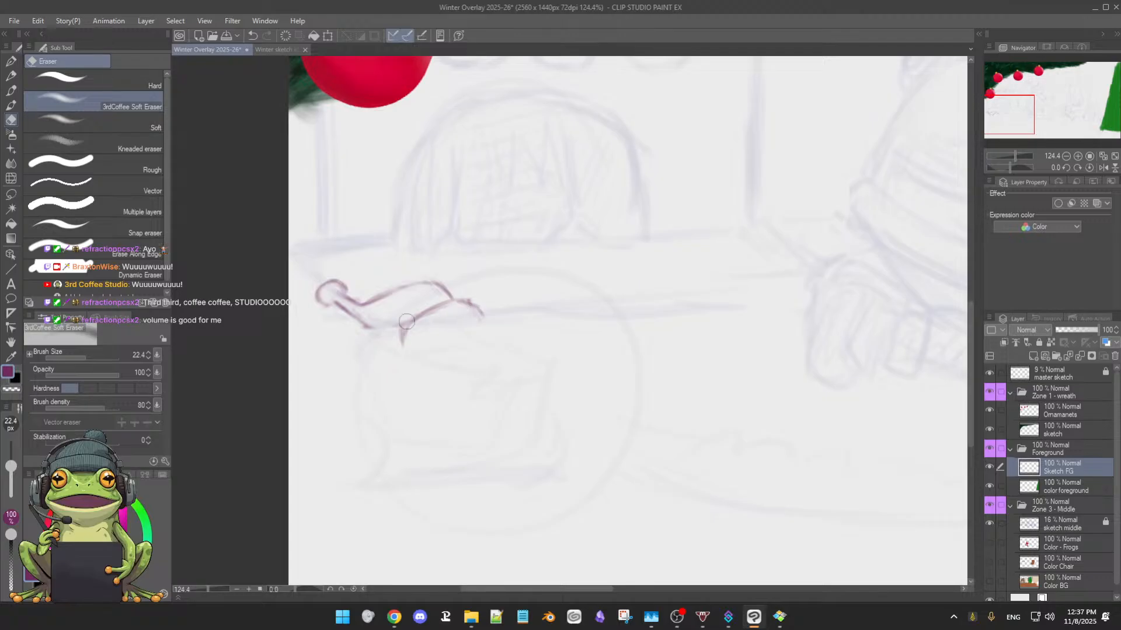
pyautogui.press('b')
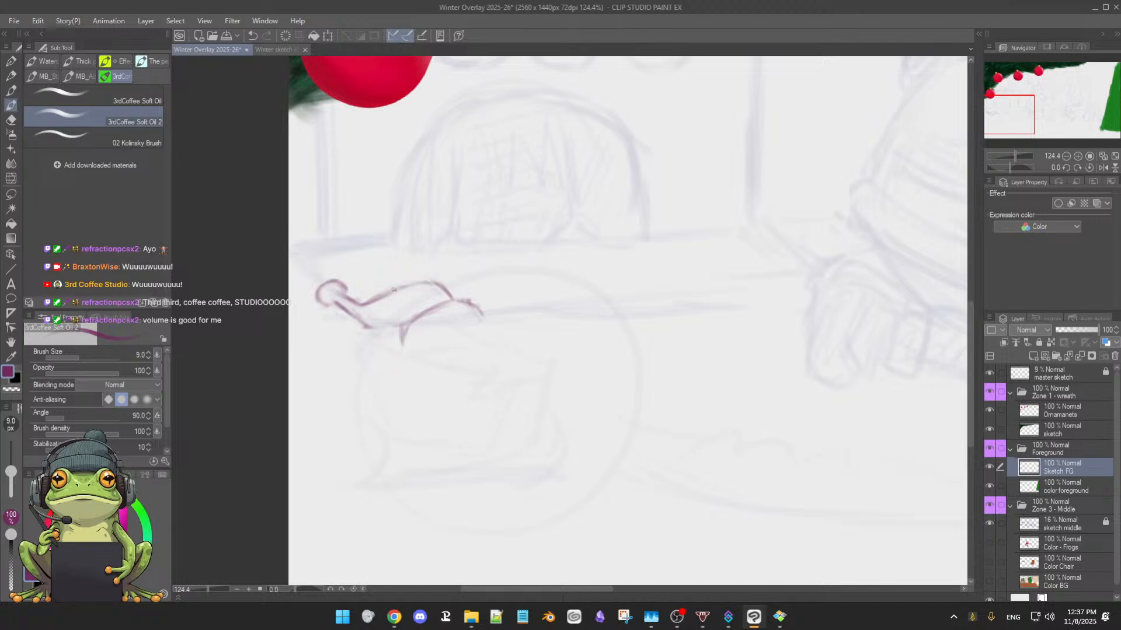
pyautogui.moveTo(341, 310); pyautogui.dragTo(385, 329)
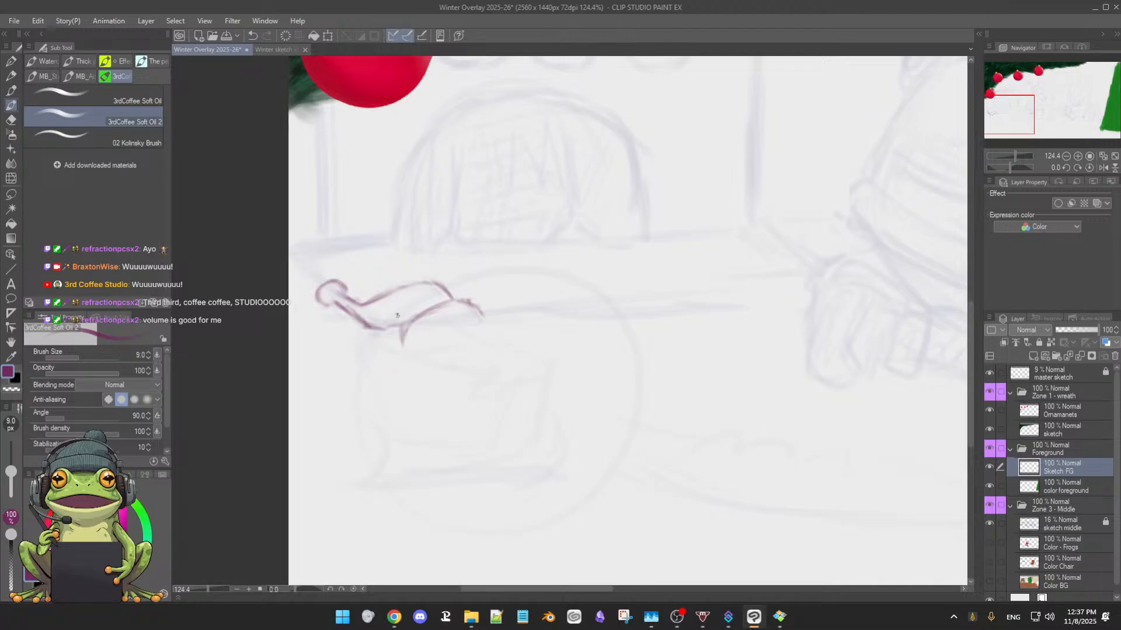
pyautogui.moveTo(443, 289); pyautogui.dragTo(461, 302)
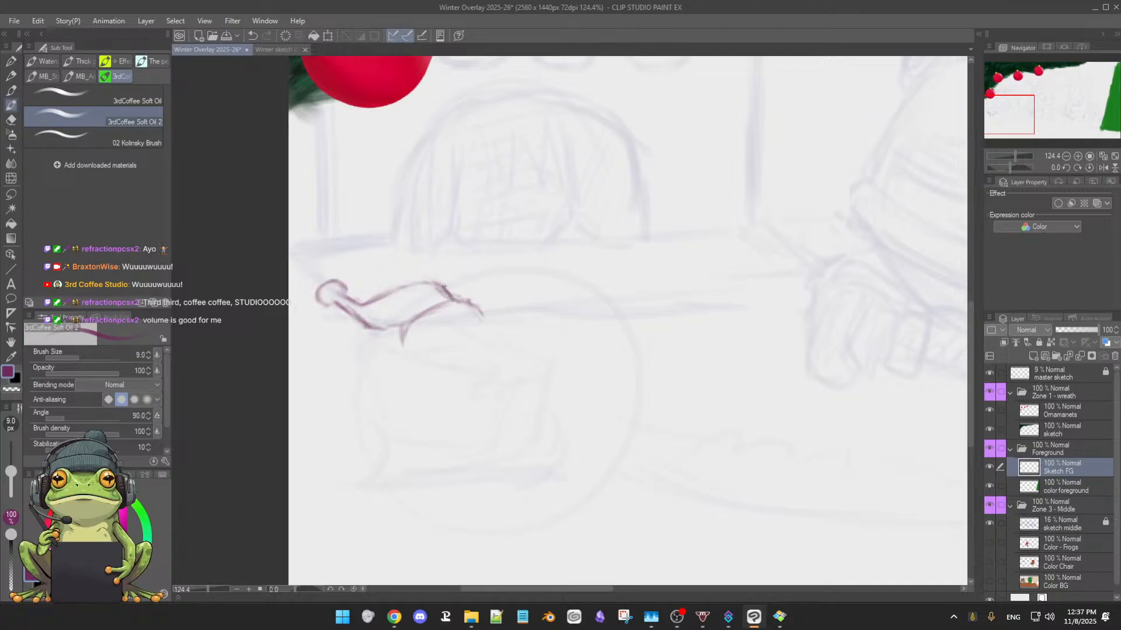
pyautogui.press('e')
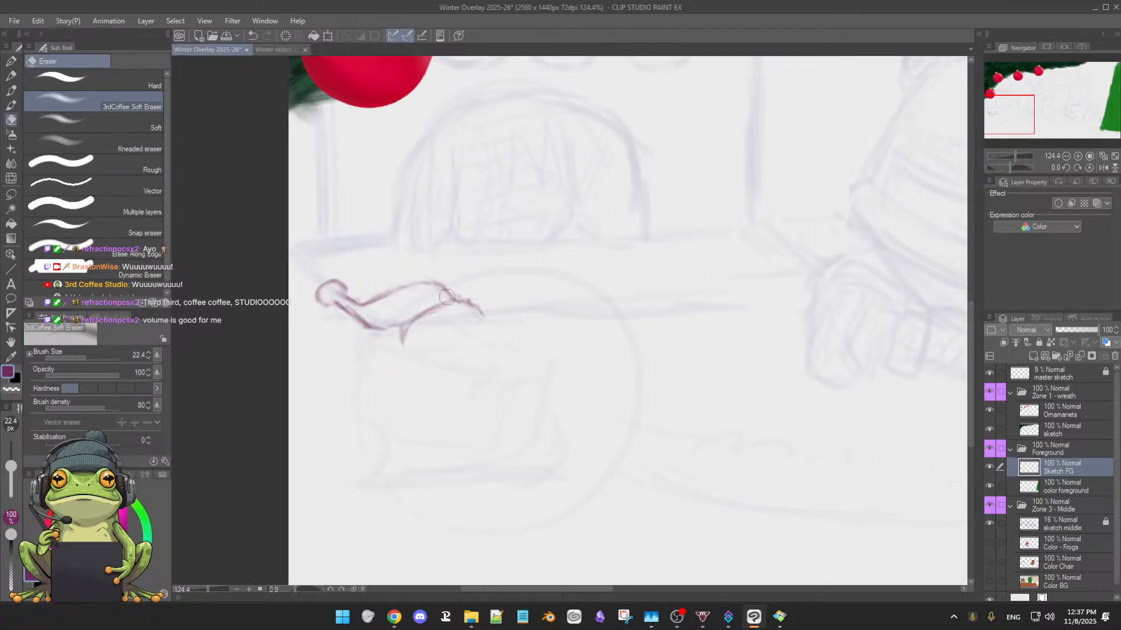
# Clean up and redraw the hat shape's upper-right bend, and reinforce its lower-left edge with the 3rdCoffee Soft Oil 2 brush
pyautogui.press('b')
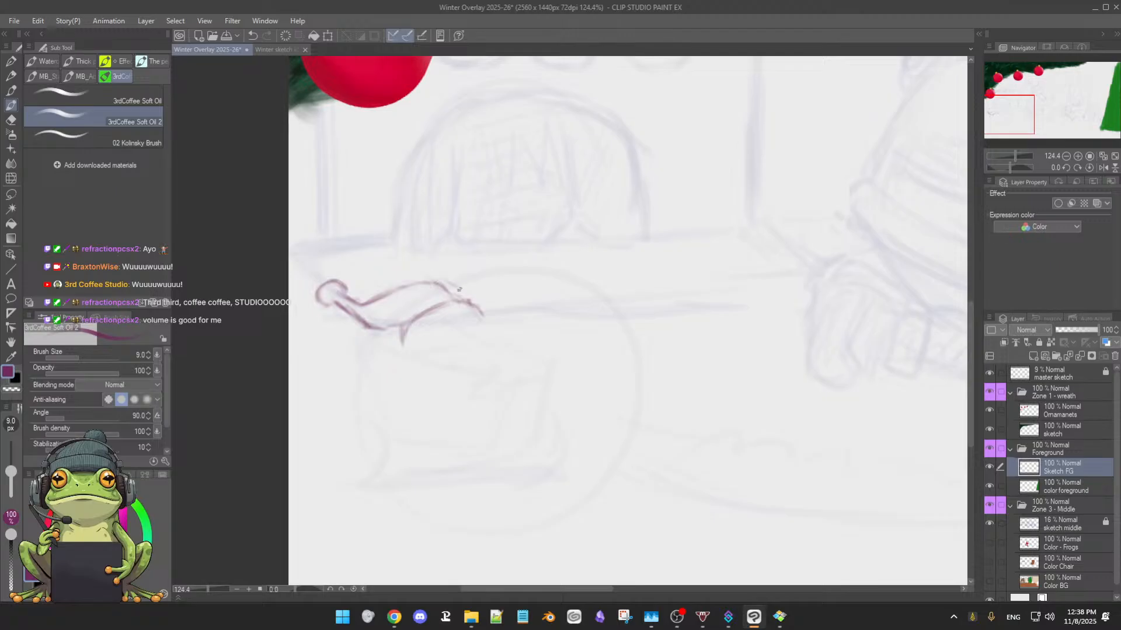
pyautogui.press('e')
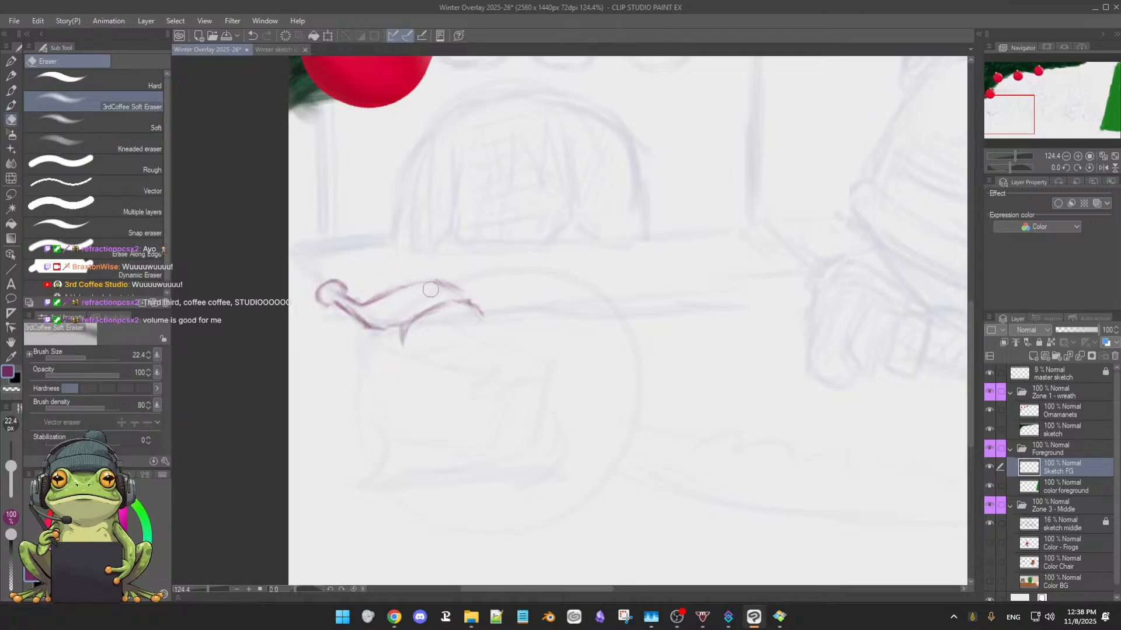
pyautogui.press('b')
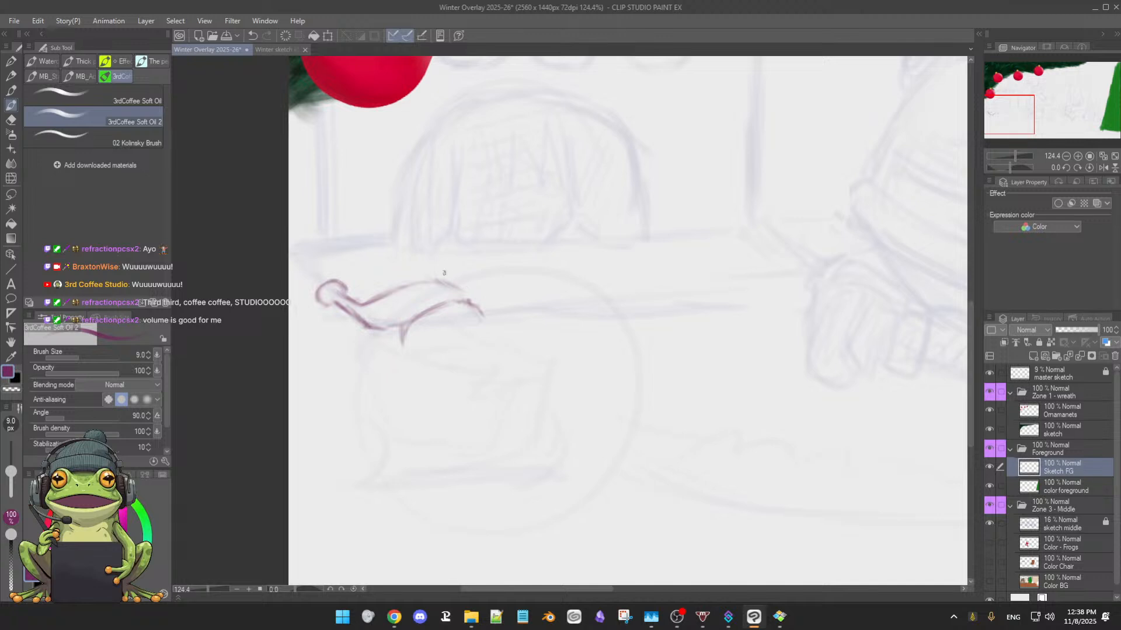
pyautogui.moveTo(442, 278); pyautogui.dragTo(464, 286)
pyautogui.moveTo(463, 290); pyautogui.dragTo(472, 302)
pyautogui.moveTo(359, 303)
pyautogui.mouseDown()
pyautogui.moveTo(428, 282)
pyautogui.moveTo(461, 293)
pyautogui.moveTo(403, 330)
pyautogui.moveTo(376, 322)
pyautogui.moveTo(391, 325)
pyautogui.mouseUp()
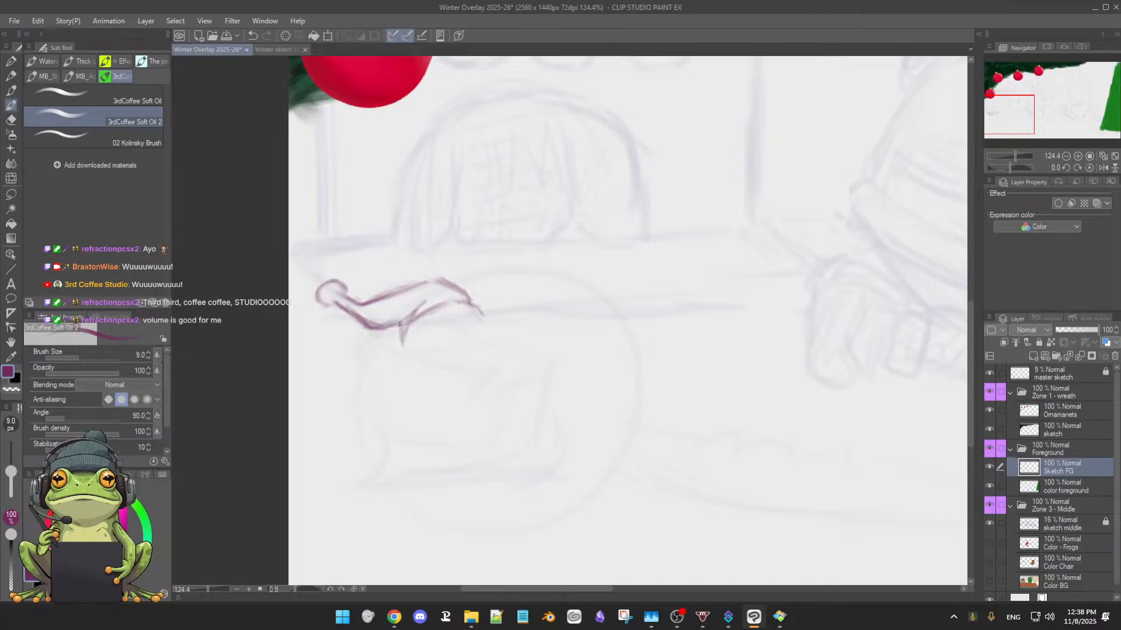
# Save the illustration and thin the hat's lower-left edge with the soft eraser
pyautogui.hotkey('ctrl', 's')
pyautogui.press('e')
pyautogui.moveTo(357, 317); pyautogui.dragTo(387, 333)
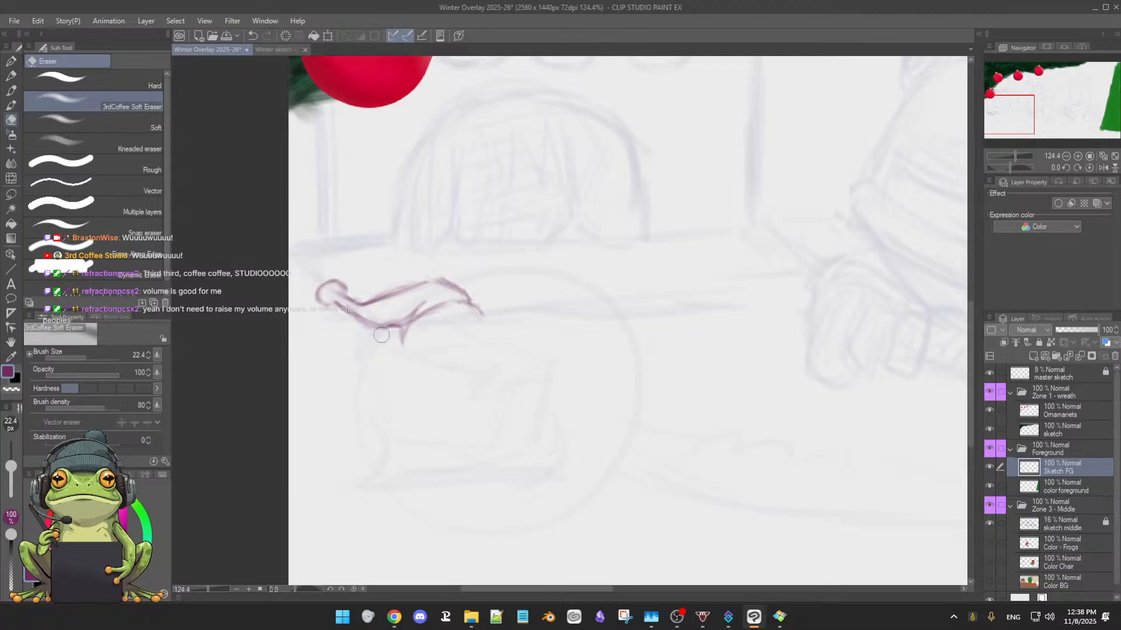
# Draw a curved brim band below the hat's opening, closing it at the left point and the right tip
pyautogui.press('b')
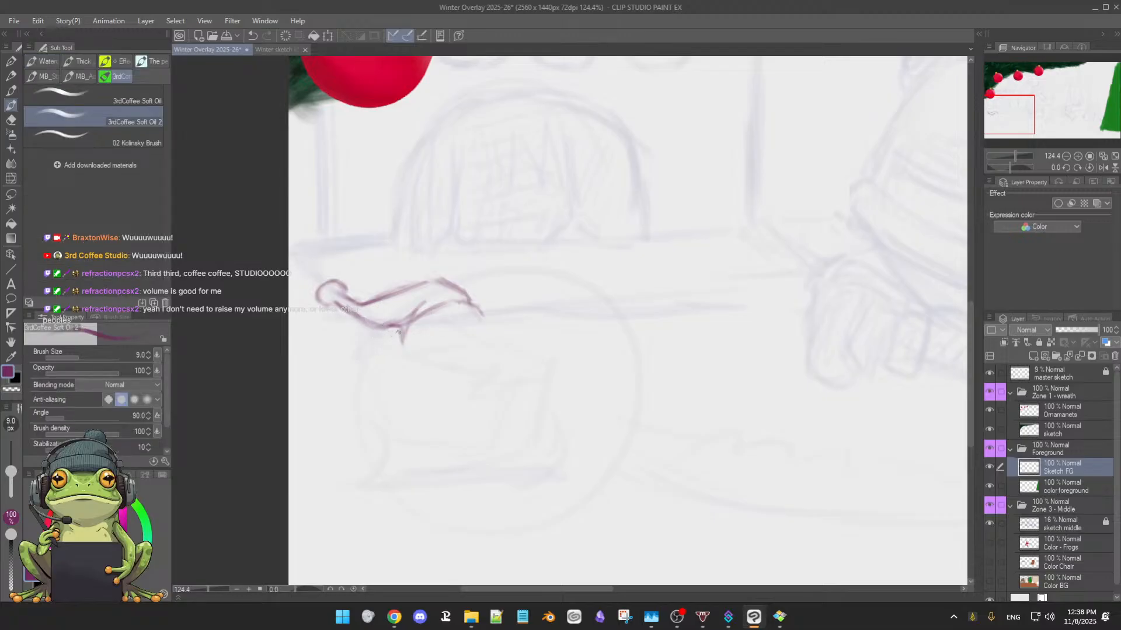
pyautogui.moveTo(402, 325); pyautogui.dragTo(405, 353)
pyautogui.moveTo(410, 353)
pyautogui.mouseDown()
pyautogui.moveTo(442, 335)
pyautogui.moveTo(401, 368)
pyautogui.moveTo(470, 327)
pyautogui.mouseUp()
pyautogui.moveTo(412, 357); pyautogui.dragTo(451, 332)
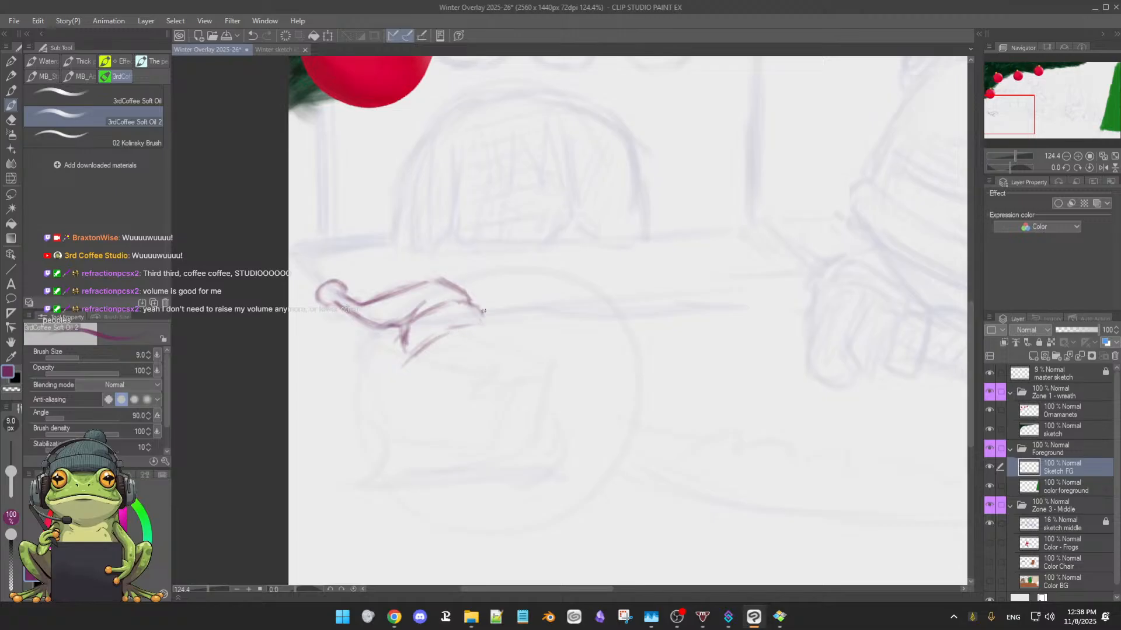
pyautogui.moveTo(484, 311); pyautogui.dragTo(483, 322)
# Thin the hat's rough upper edge and redraw it as a cleaner curve from the pompom to the peak
pyautogui.press('e')
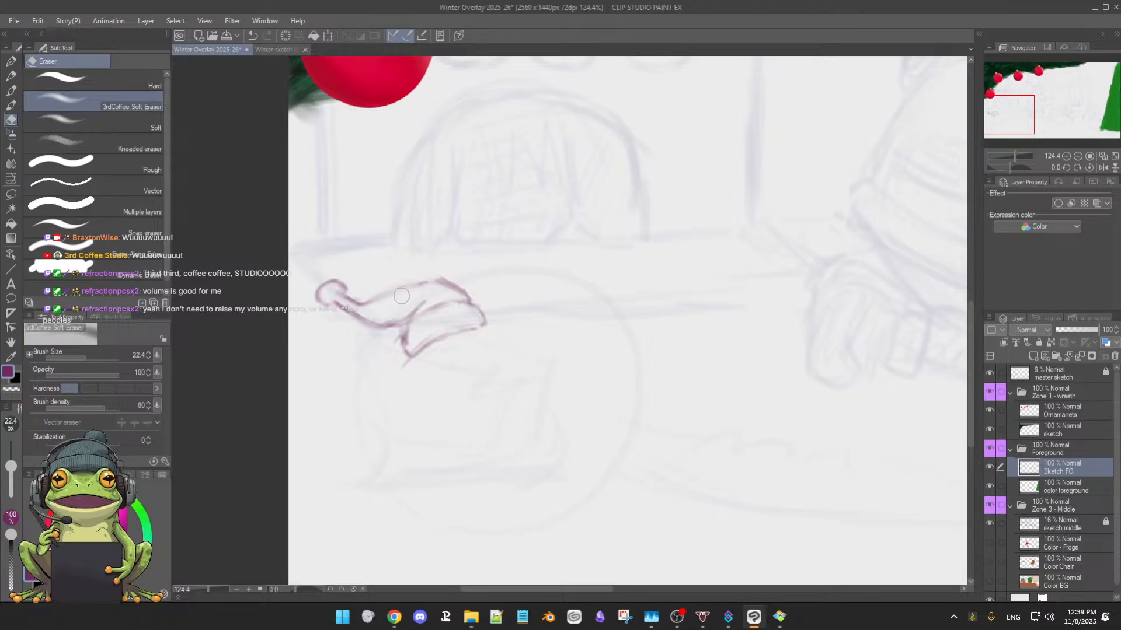
pyautogui.press('p')
pyautogui.moveTo(344, 299); pyautogui.dragTo(417, 285)
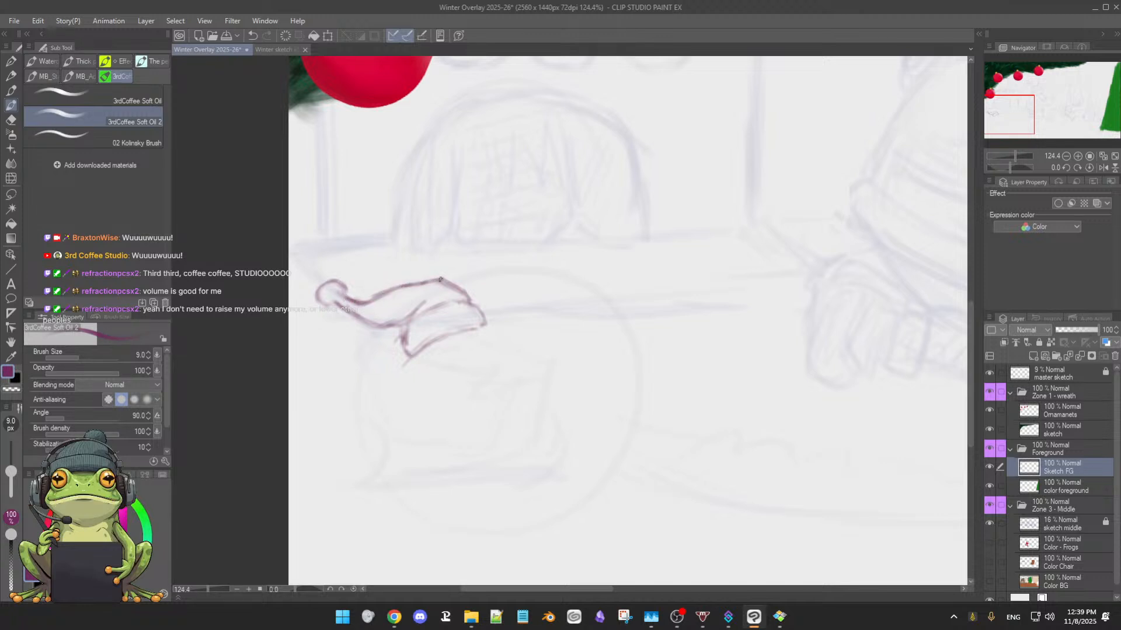
pyautogui.press('e')
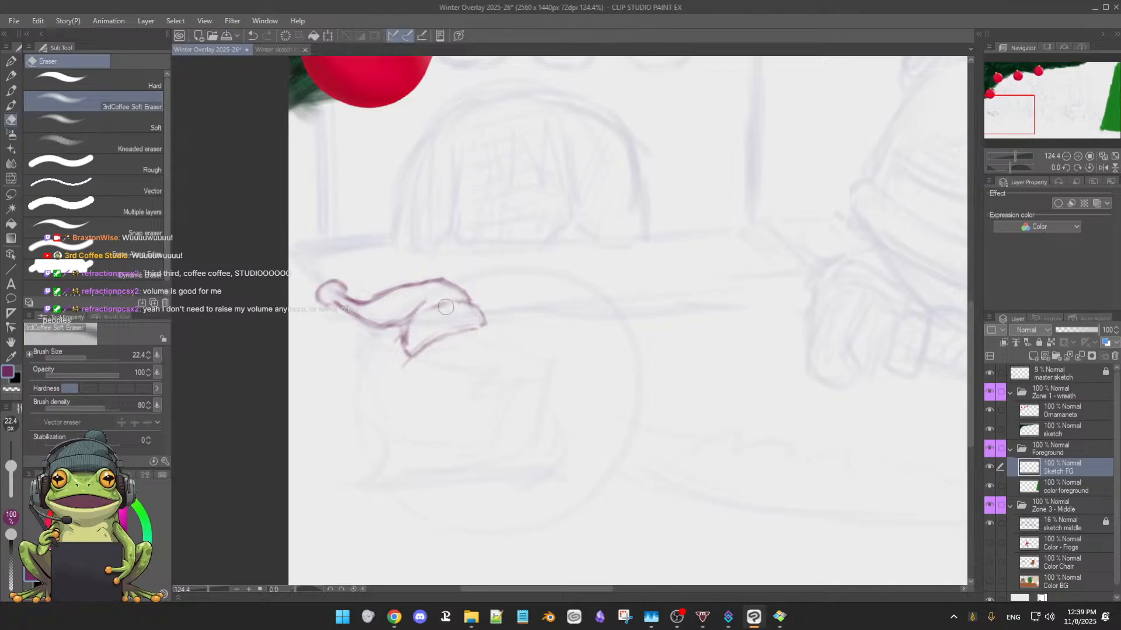
pyautogui.press('p')
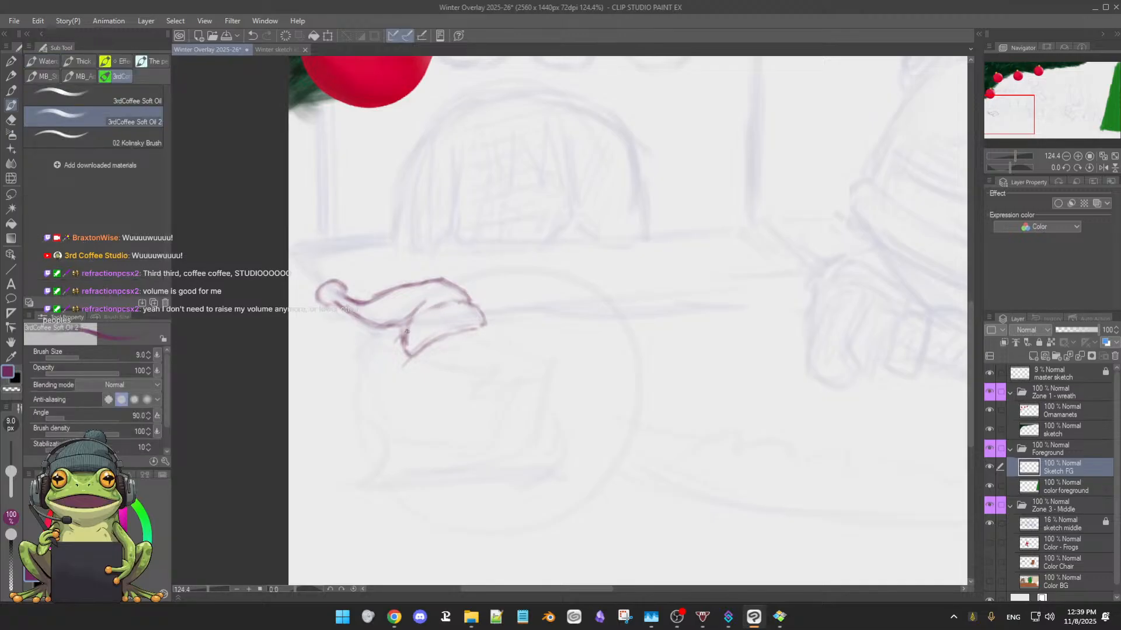
# Fade and redraw the hat's lower-left edge as a cleaner line, and restate the brim's upper and lower curves
pyautogui.press('e')
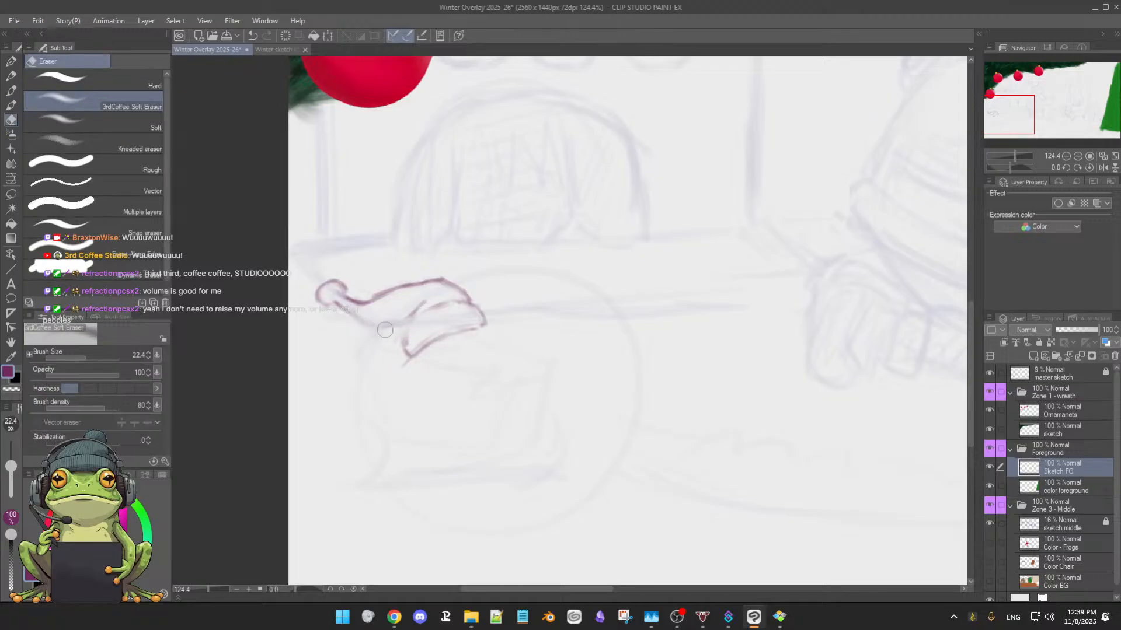
pyautogui.press('b')
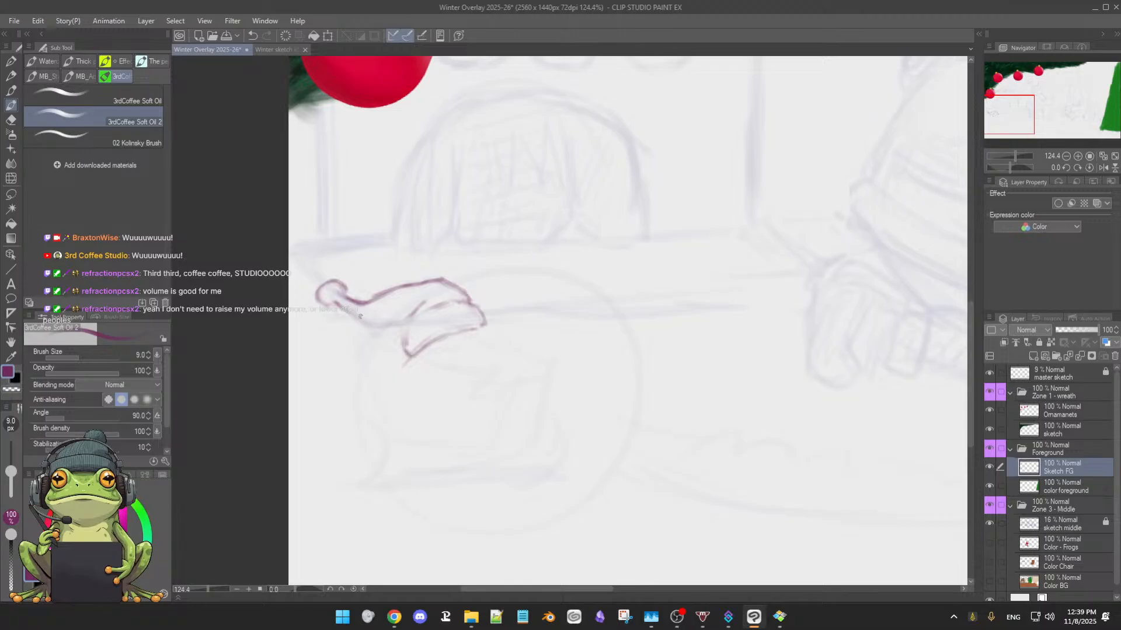
pyautogui.moveTo(342, 308); pyautogui.dragTo(402, 329)
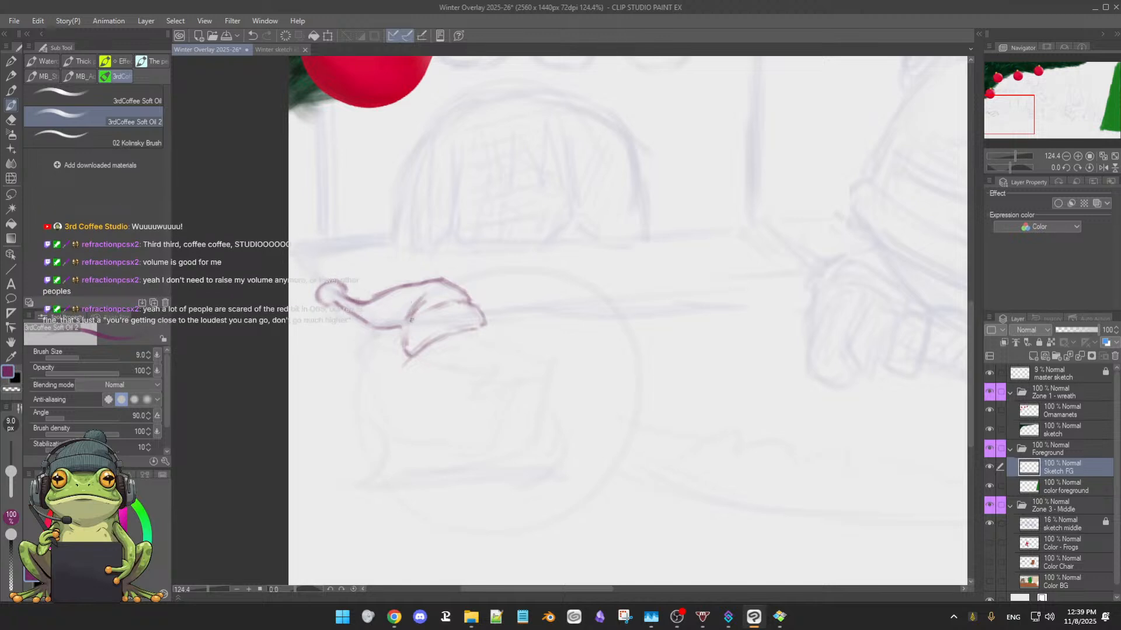
pyautogui.moveTo(404, 333); pyautogui.dragTo(453, 301)
pyautogui.moveTo(421, 349); pyautogui.dragTo(439, 331)
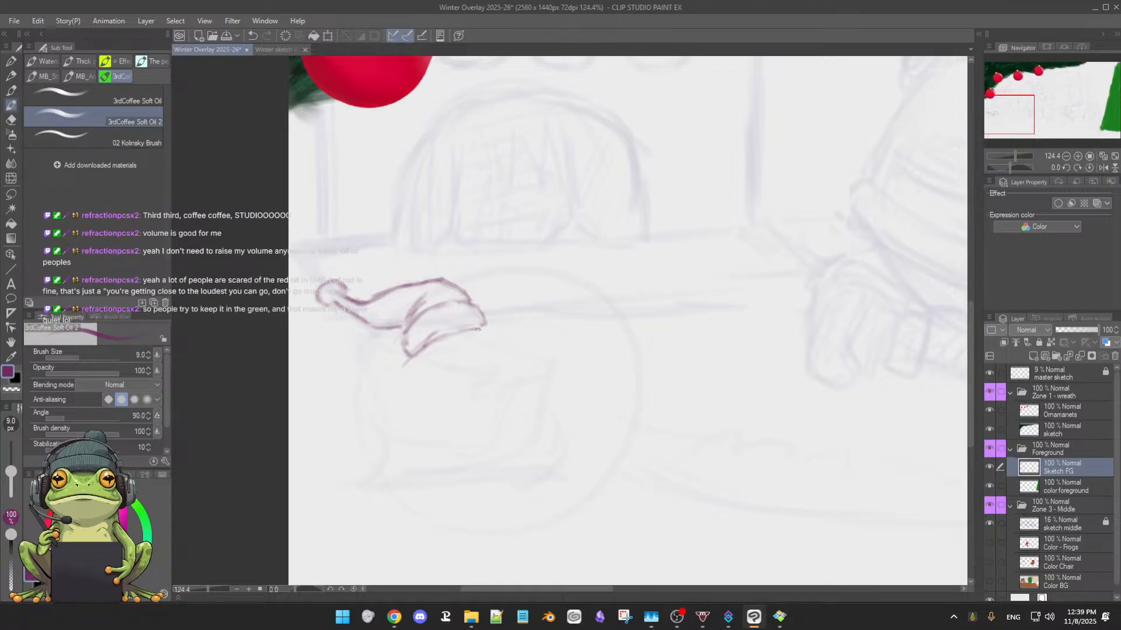
# Refine the brim's right end and sketch two small oval eyes beneath its lower edge
pyautogui.moveTo(480, 320)
pyautogui.mouseDown()
pyautogui.moveTo(488, 343)
pyautogui.moveTo(475, 324)
pyautogui.mouseUp()
pyautogui.moveTo(434, 331)
pyautogui.mouseDown()
pyautogui.moveTo(440, 355)
pyautogui.moveTo(440, 325)
pyautogui.moveTo(443, 352)
pyautogui.moveTo(440, 328)
pyautogui.moveTo(434, 350)
pyautogui.moveTo(443, 332)
pyautogui.moveTo(412, 353)
pyautogui.moveTo(430, 325)
pyautogui.moveTo(452, 335)
pyautogui.moveTo(483, 323)
pyautogui.moveTo(425, 332)
pyautogui.moveTo(448, 324)
pyautogui.mouseUp()
pyautogui.press('e')
pyautogui.press('b')
pyautogui.press('e')
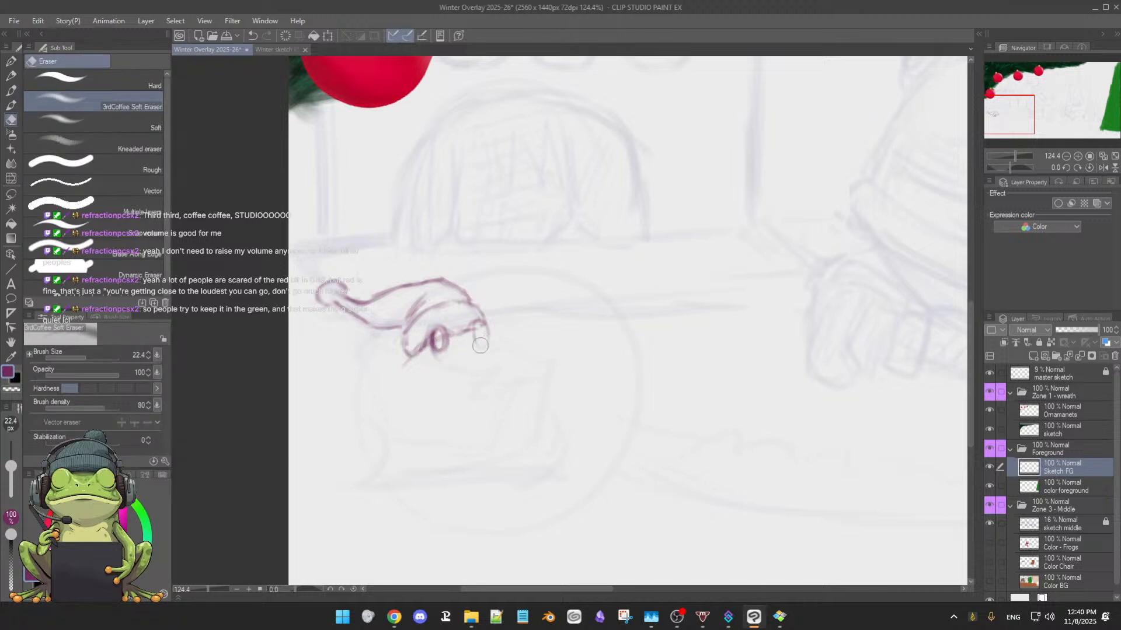
pyautogui.press('b')
pyautogui.moveTo(473, 332); pyautogui.dragTo(486, 335)
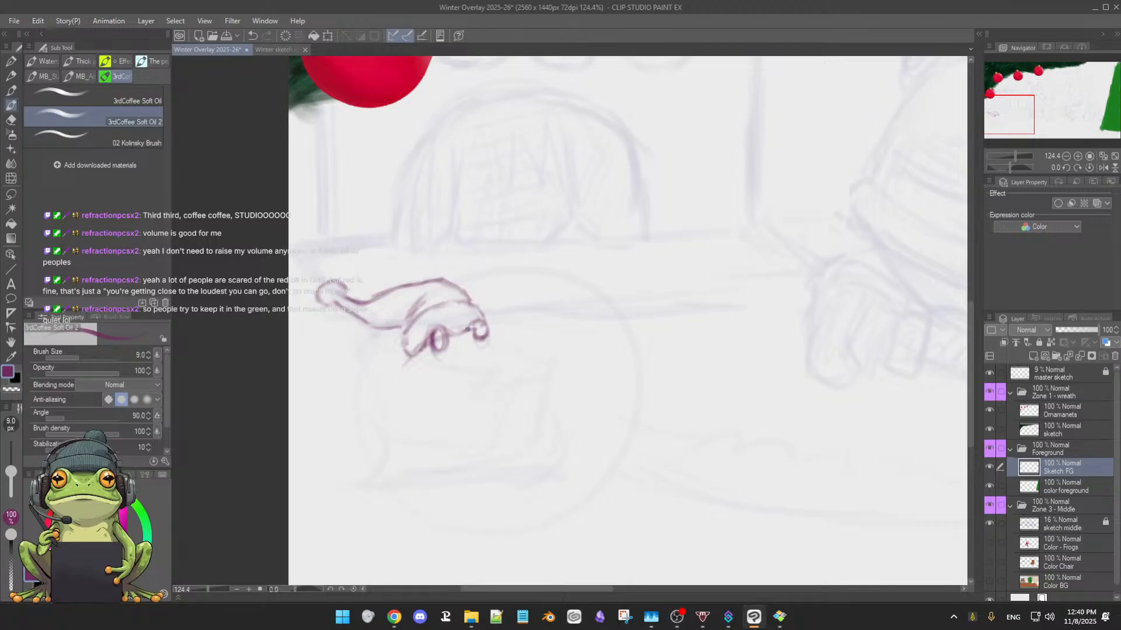
# Round off the brim's left corner with the eraser and brush, and darken the outlines of both eyes
pyautogui.press('e')
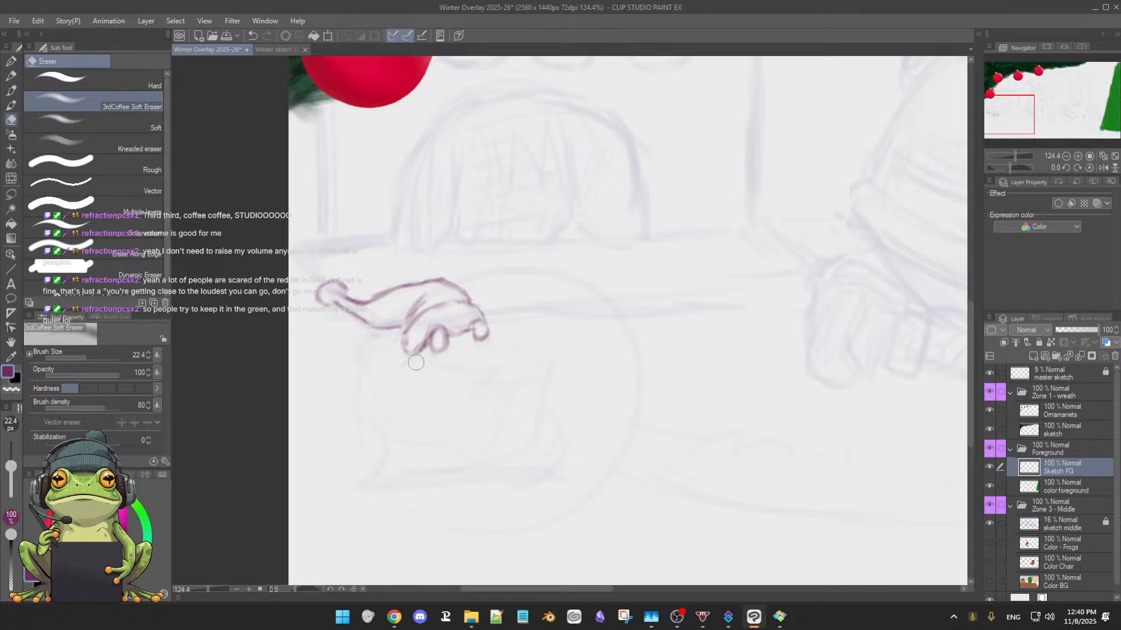
pyautogui.press('b')
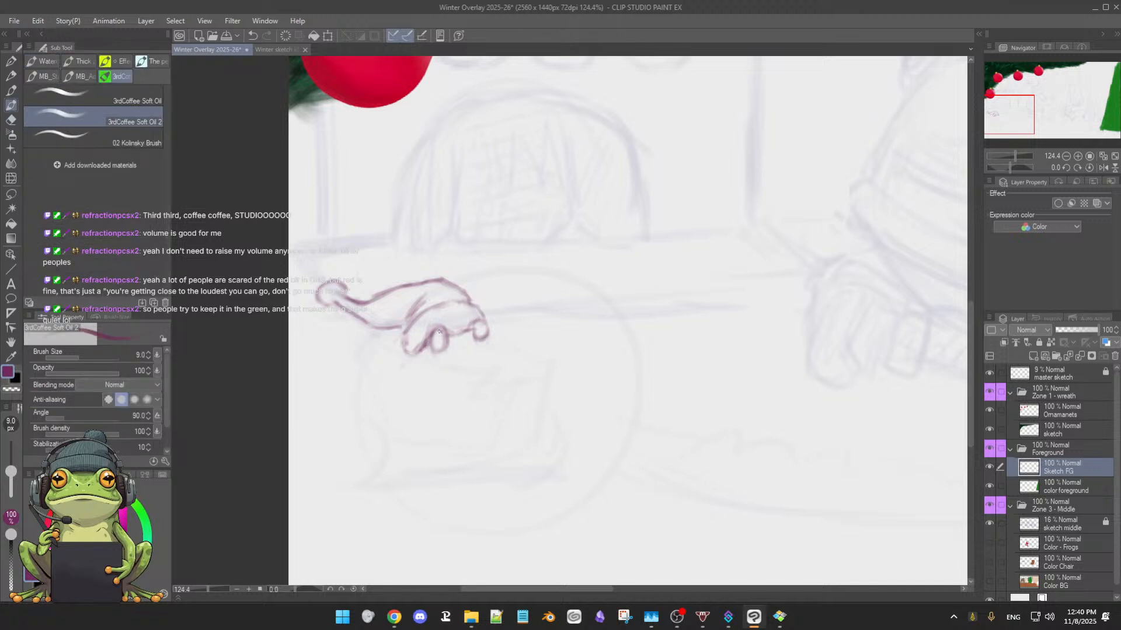
pyautogui.moveTo(439, 334)
pyautogui.mouseDown()
pyautogui.moveTo(431, 354)
pyautogui.moveTo(441, 337)
pyautogui.moveTo(483, 335)
pyautogui.mouseUp()
pyautogui.moveTo(404, 334); pyautogui.dragTo(418, 359)
pyautogui.moveTo(479, 321); pyautogui.dragTo(480, 331)
pyautogui.moveTo(480, 322); pyautogui.dragTo(433, 328)
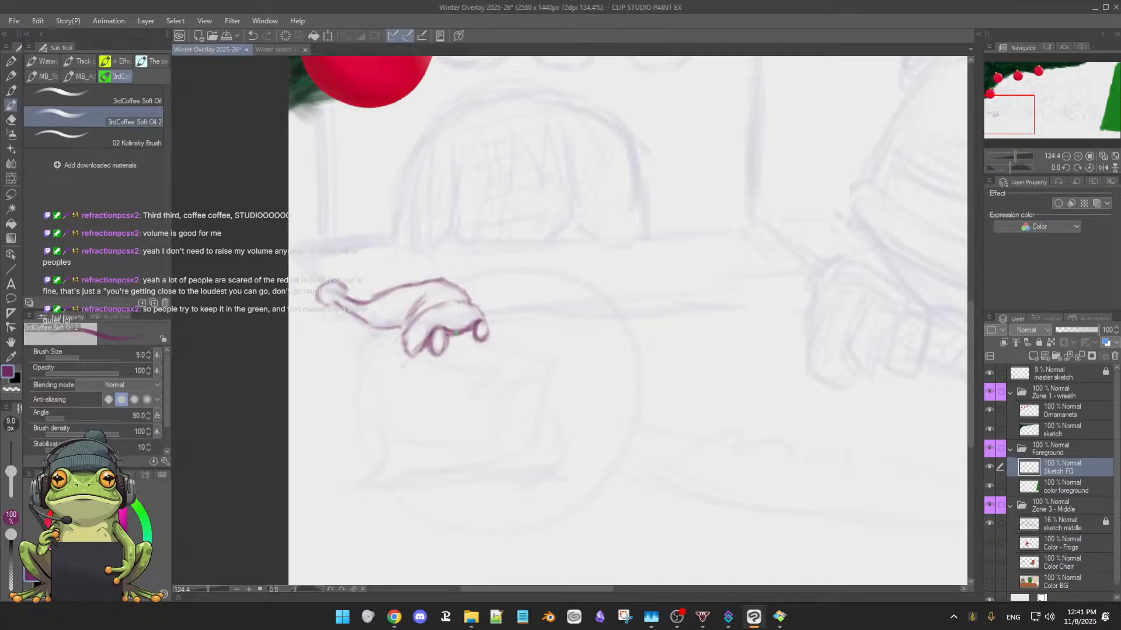
pyautogui.moveTo(443, 332); pyautogui.dragTo(442, 354)
# Clean out the inside of the left eye and soften the right eye's outline with the soft eraser
pyautogui.press('e')
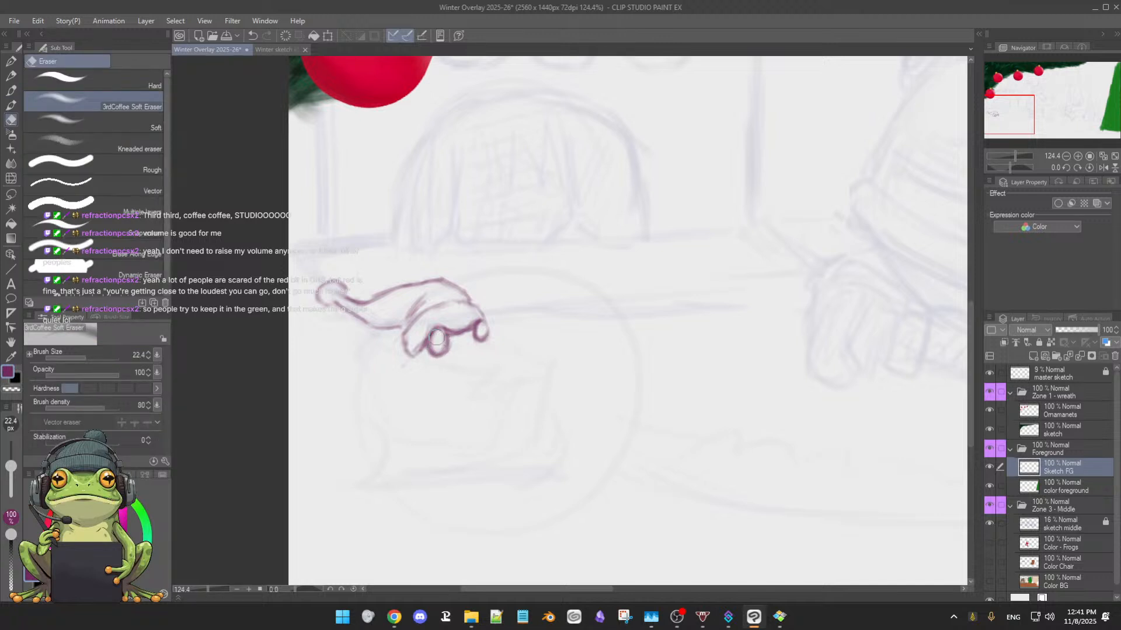
pyautogui.moveTo(437, 337)
pyautogui.mouseDown()
pyautogui.moveTo(441, 362)
pyautogui.moveTo(429, 355)
pyautogui.mouseUp()
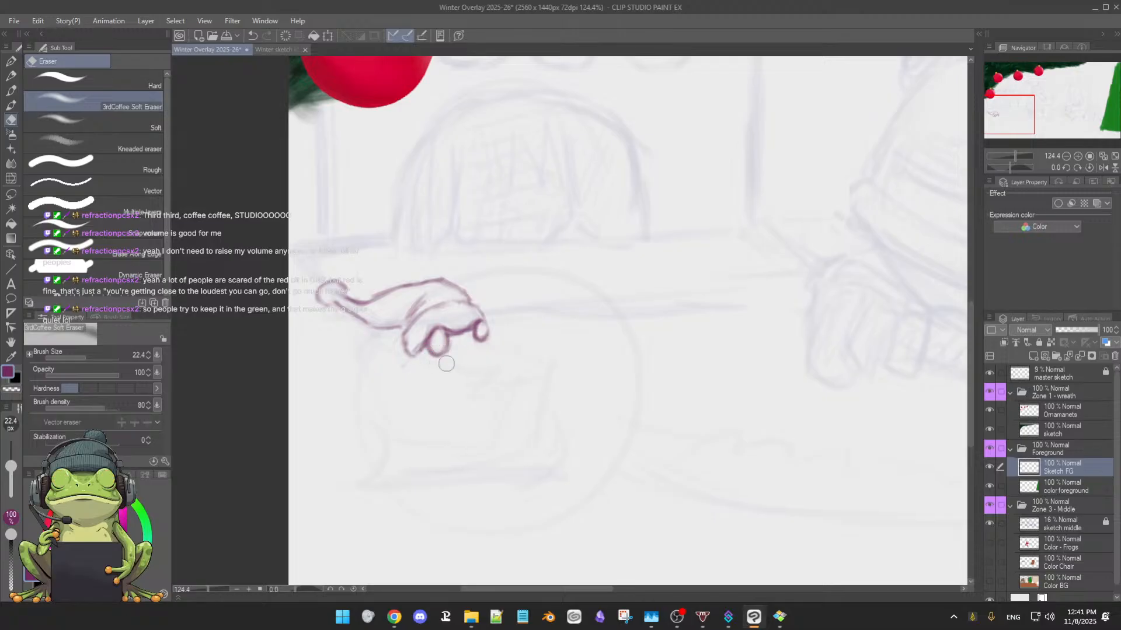
pyautogui.moveTo(477, 325)
pyautogui.mouseDown()
pyautogui.moveTo(483, 342)
pyautogui.moveTo(482, 323)
pyautogui.mouseUp()
pyautogui.press('b')
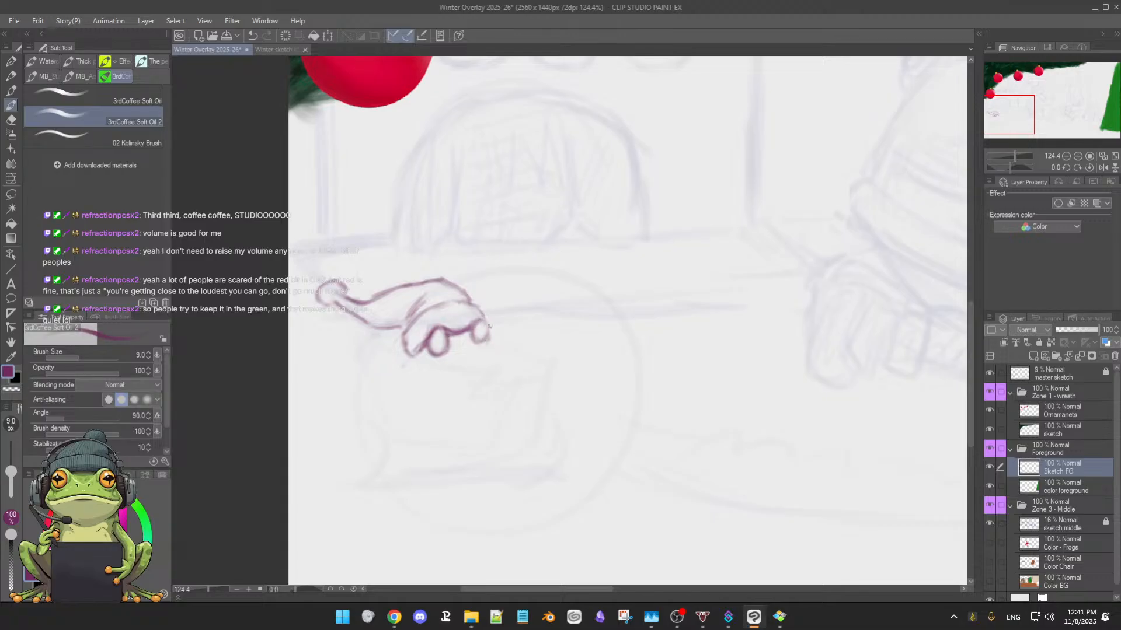
pyautogui.press('e')
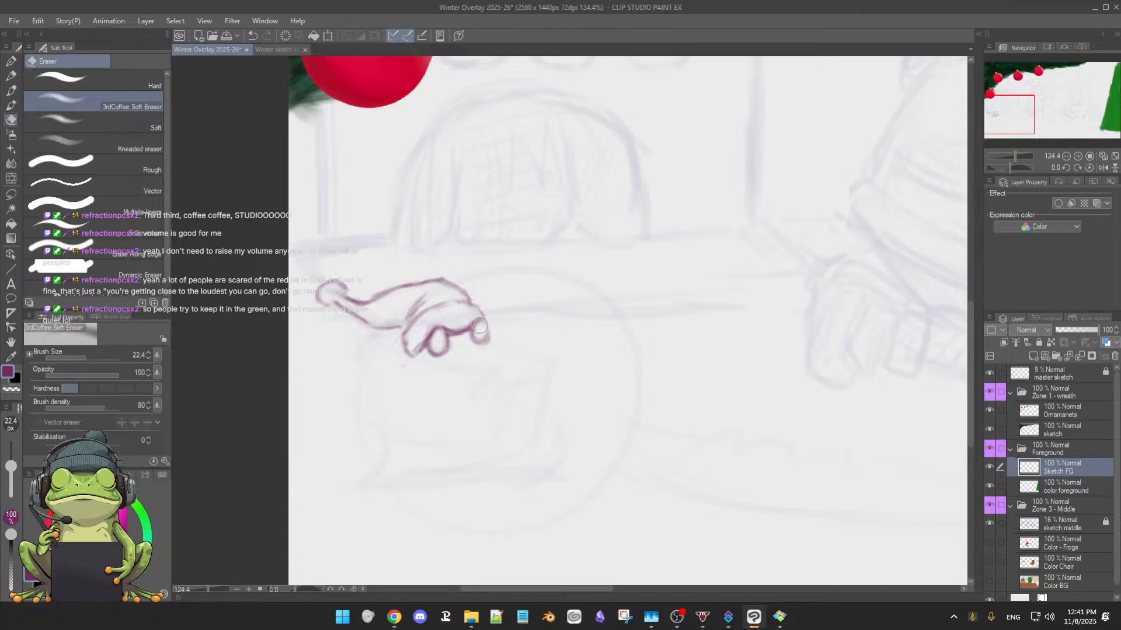
pyautogui.moveTo(484, 334)
pyautogui.mouseDown()
pyautogui.moveTo(484, 346)
pyautogui.moveTo(490, 339)
pyautogui.mouseUp()
# Reshape the right eye into a rounder outline protruding past the brim's right end, alternating brush and eraser
pyautogui.press('b')
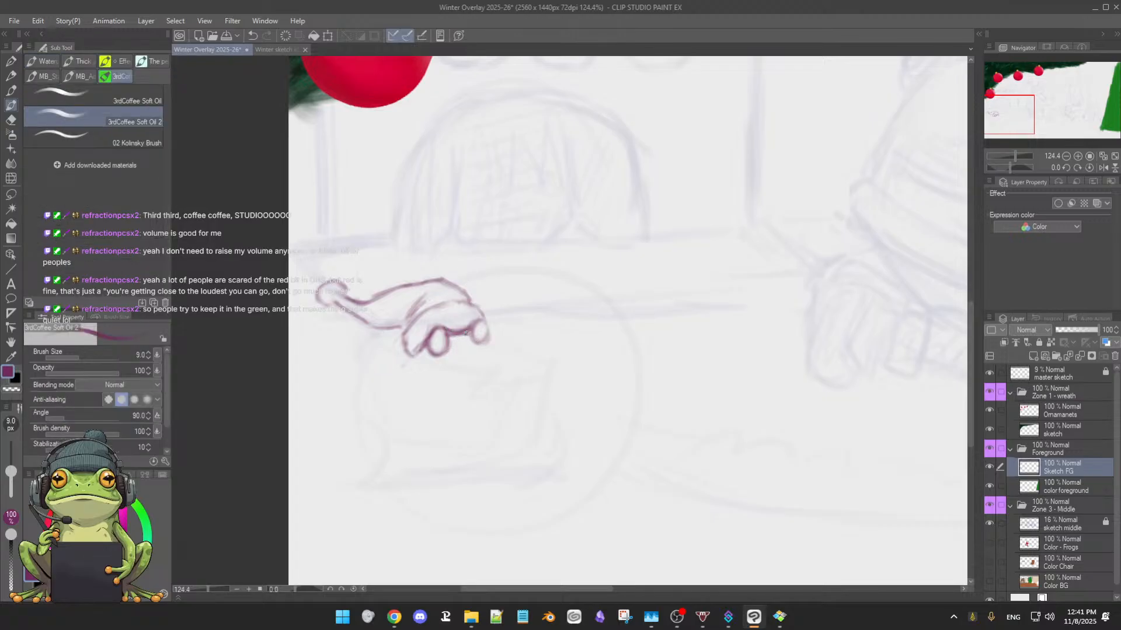
pyautogui.press('e')
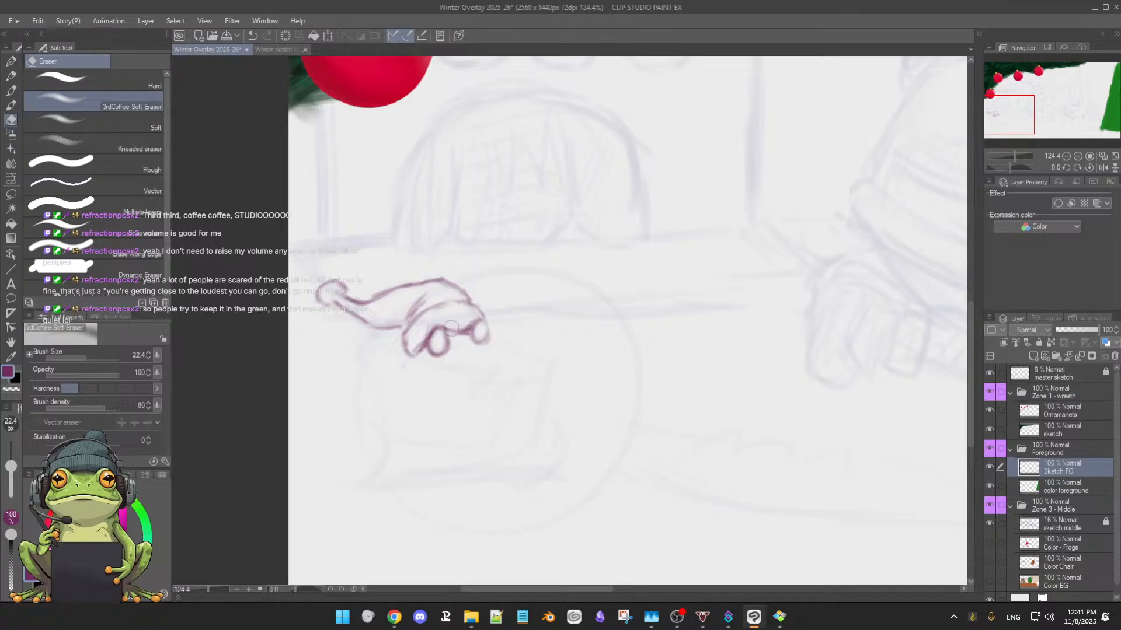
pyautogui.press('b')
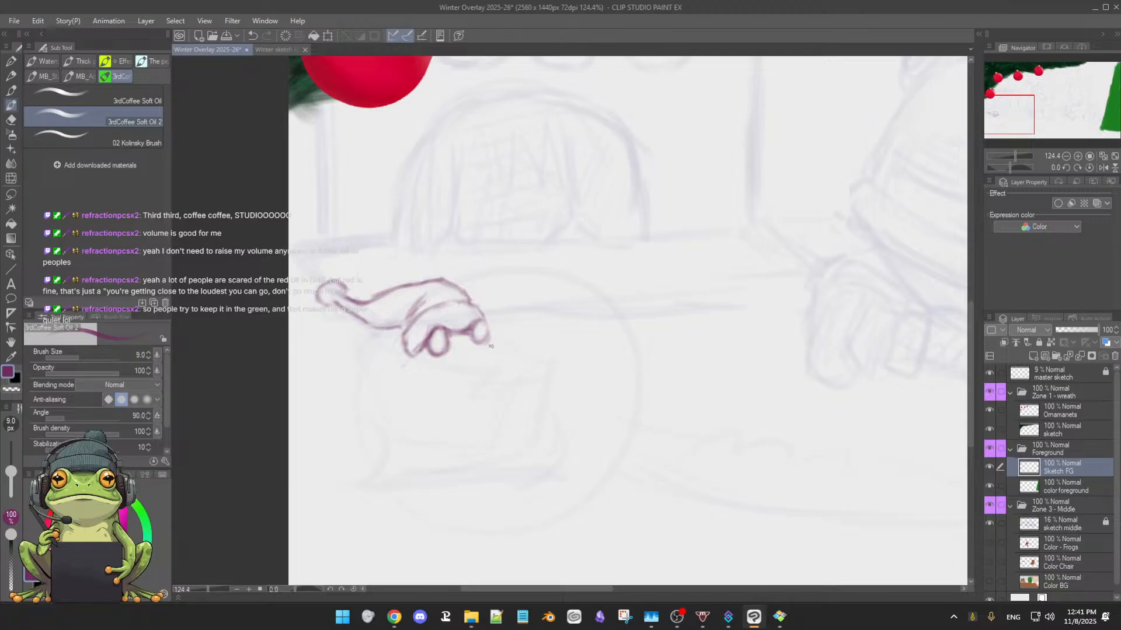
pyautogui.press('e')
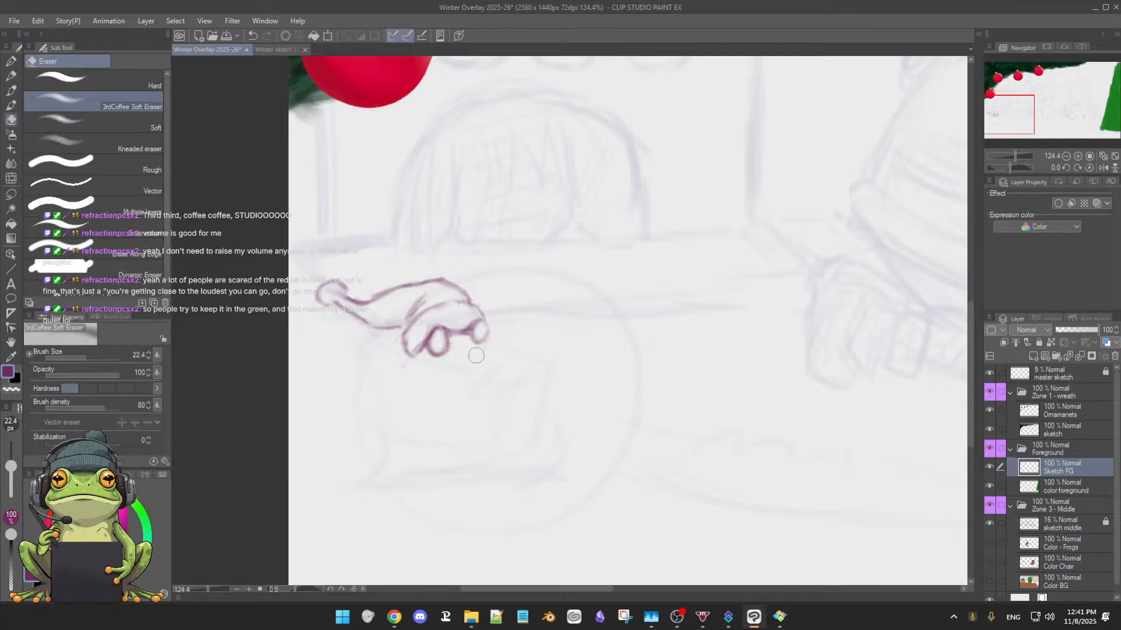
pyautogui.press('b')
pyautogui.moveTo(490, 330); pyautogui.dragTo(474, 344)
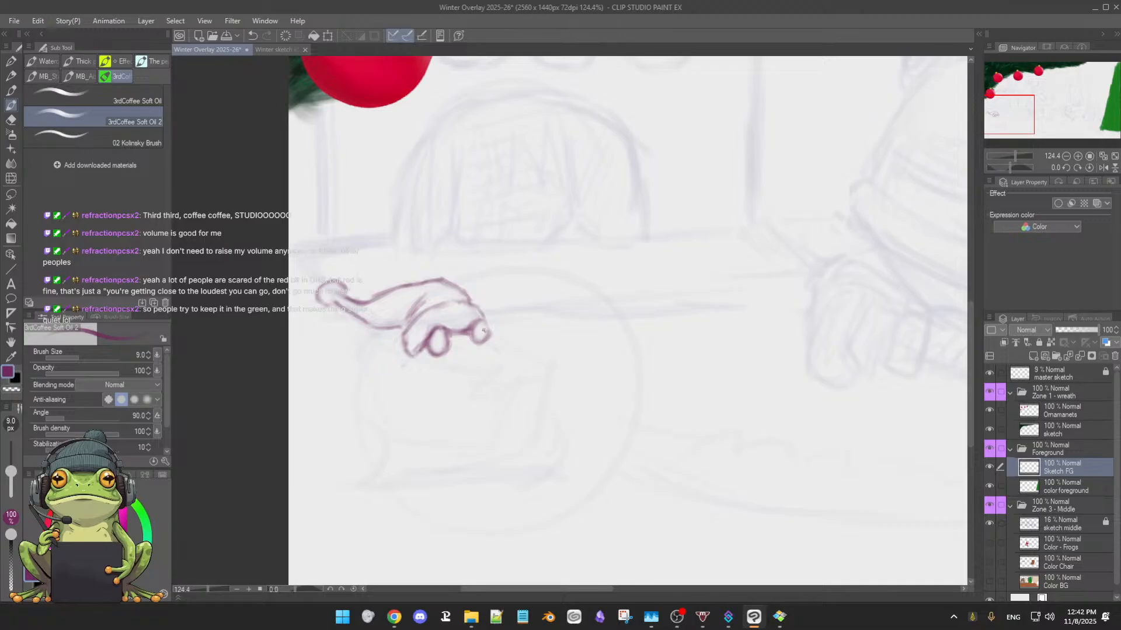
# Add pupils to both eyes and strengthen the brim's rounded left edge
pyautogui.moveTo(480, 330); pyautogui.dragTo(484, 331)
pyautogui.moveTo(436, 339); pyautogui.dragTo(442, 343)
pyautogui.moveTo(441, 345); pyautogui.dragTo(438, 340)
pyautogui.moveTo(402, 336); pyautogui.dragTo(406, 352)
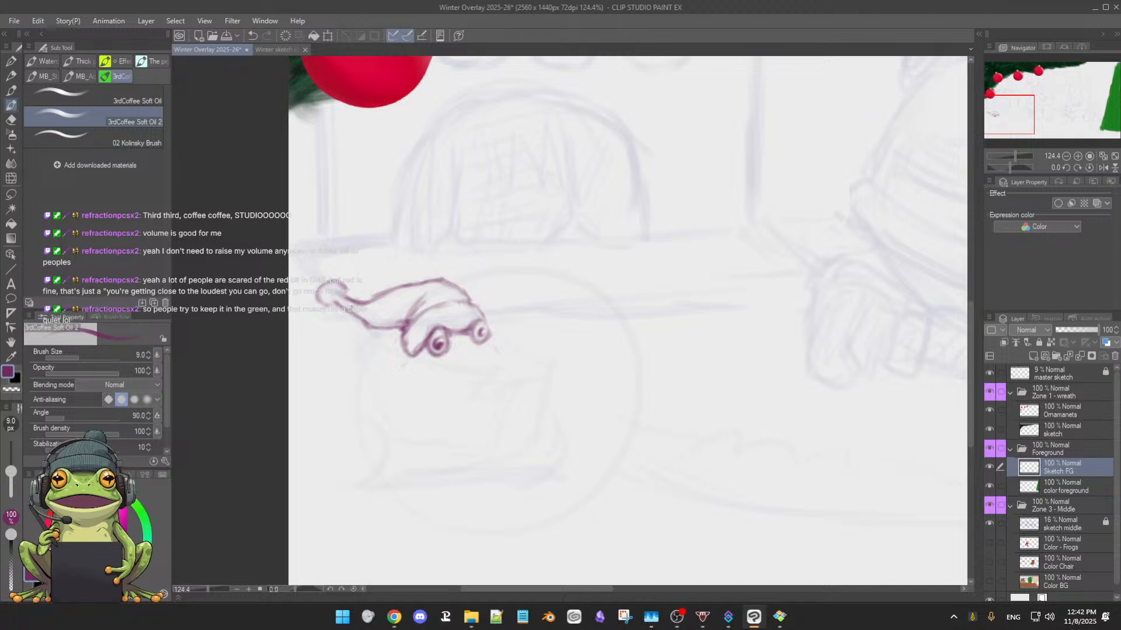
# Clean up the hat's tail and fold lines and touch up the right eye's outer edge, alternating soft eraser and brush
pyautogui.press('e')
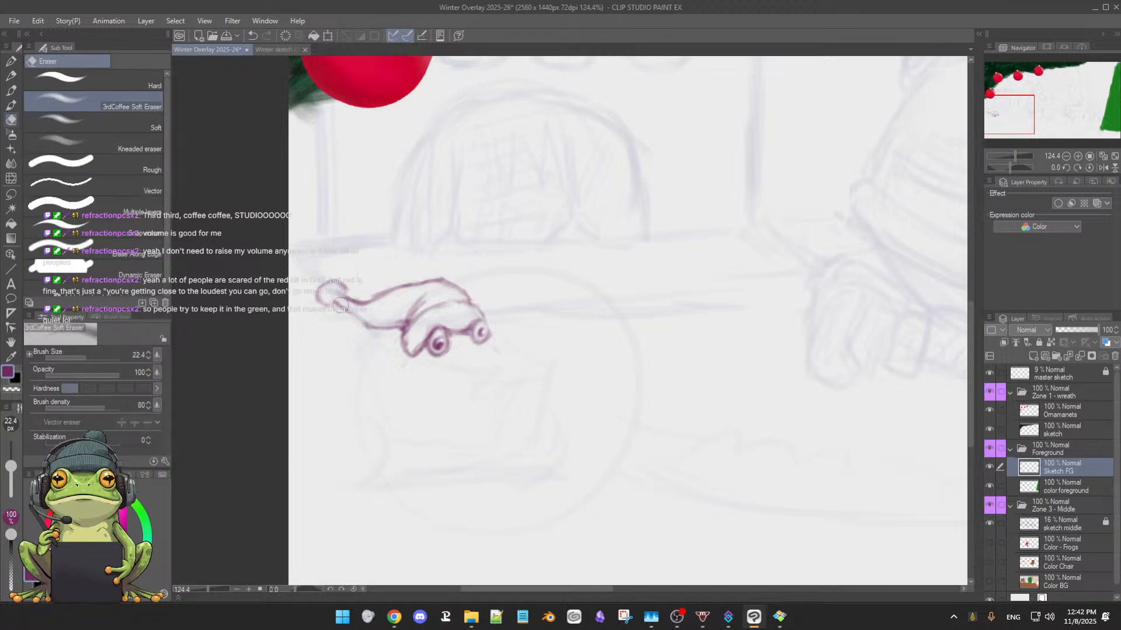
pyautogui.press('b')
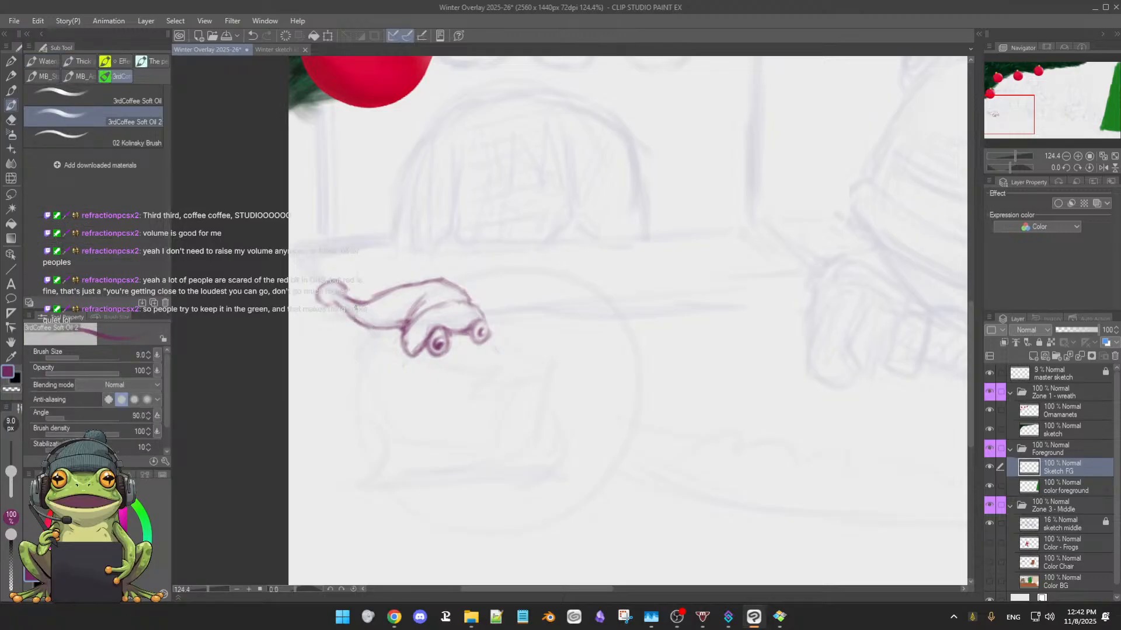
pyautogui.press('e')
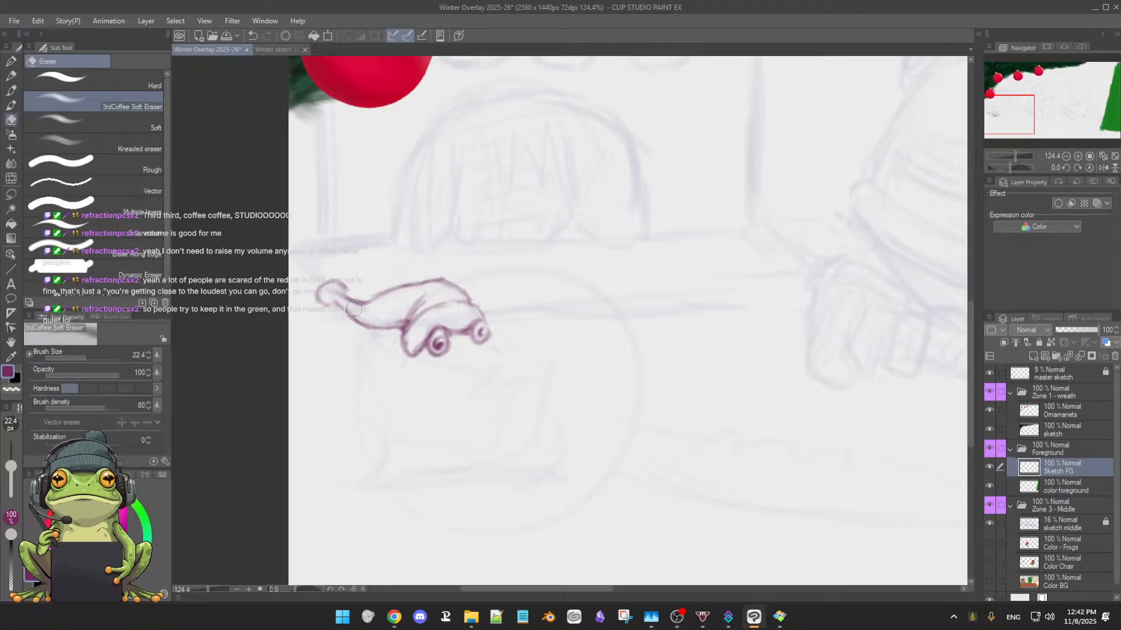
pyautogui.press('b')
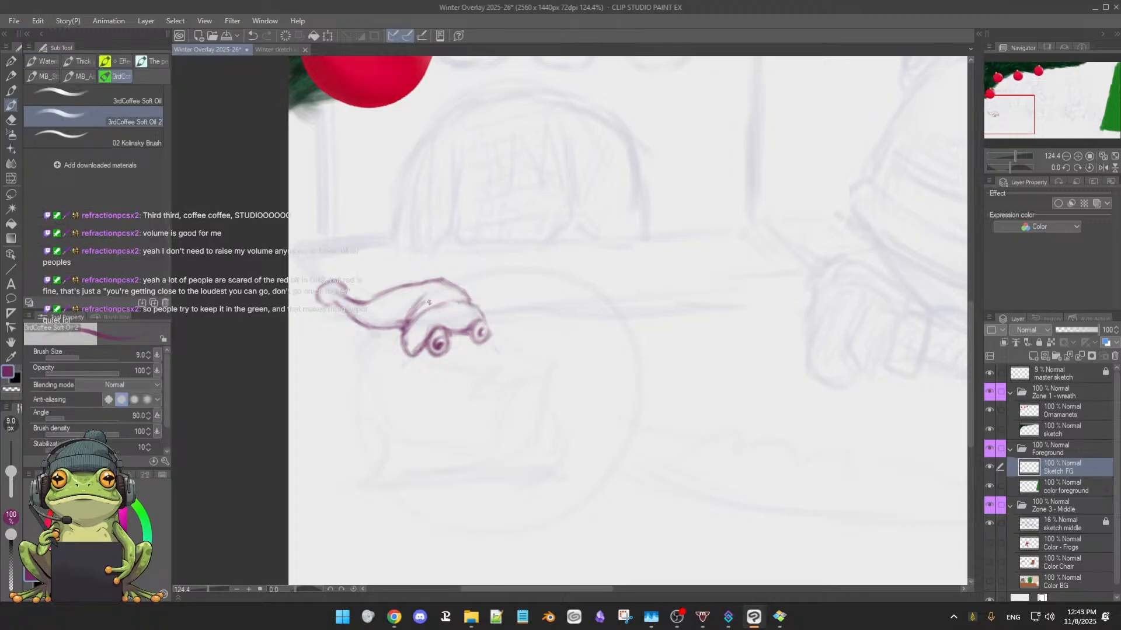
pyautogui.press('e')
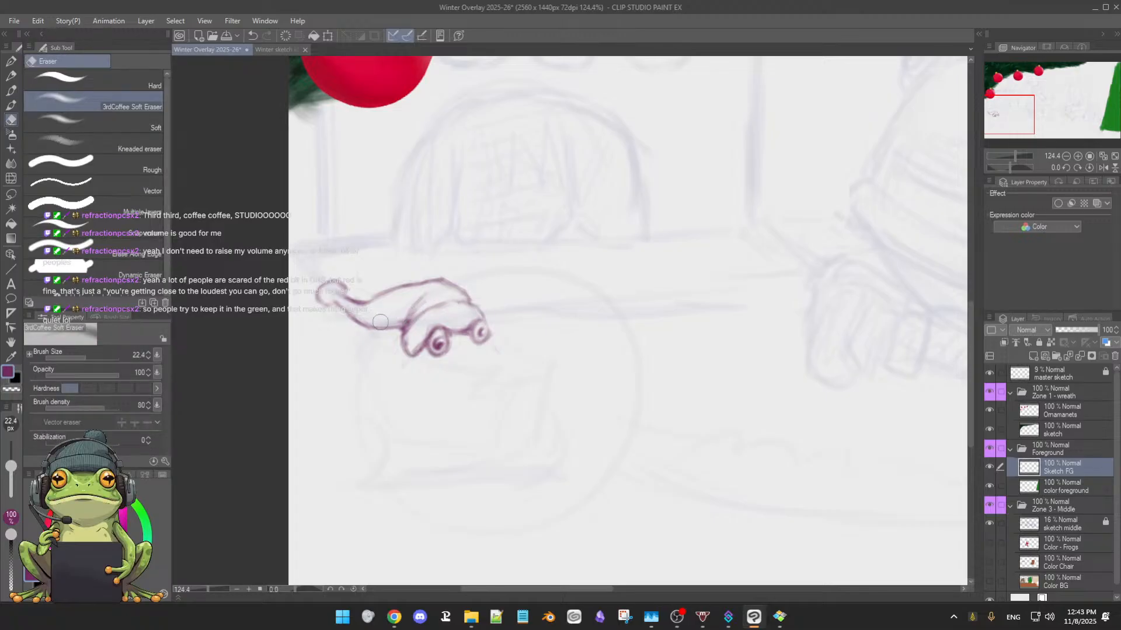
pyautogui.press('b')
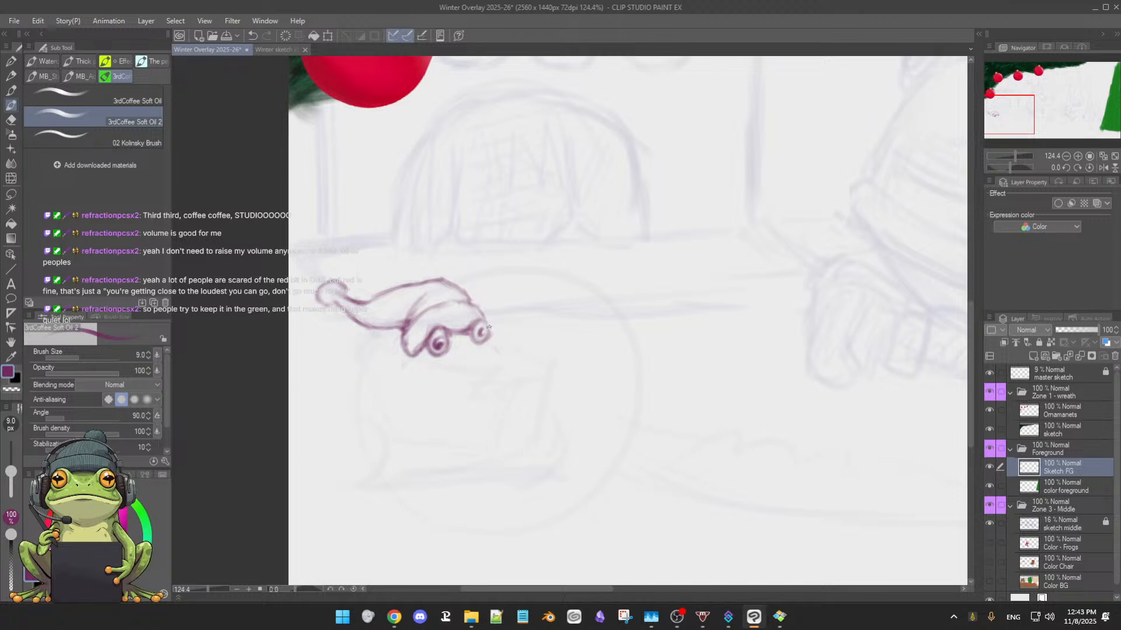
pyautogui.moveTo(486, 322); pyautogui.dragTo(491, 336)
# Select the frog's right eye, move it slightly outward and up from the brim, and clear the selection
pyautogui.press('m')
pyautogui.moveTo(478, 319)
pyautogui.mouseDown()
pyautogui.moveTo(486, 346)
pyautogui.moveTo(478, 320)
pyautogui.mouseUp()
pyautogui.click(470, 367)
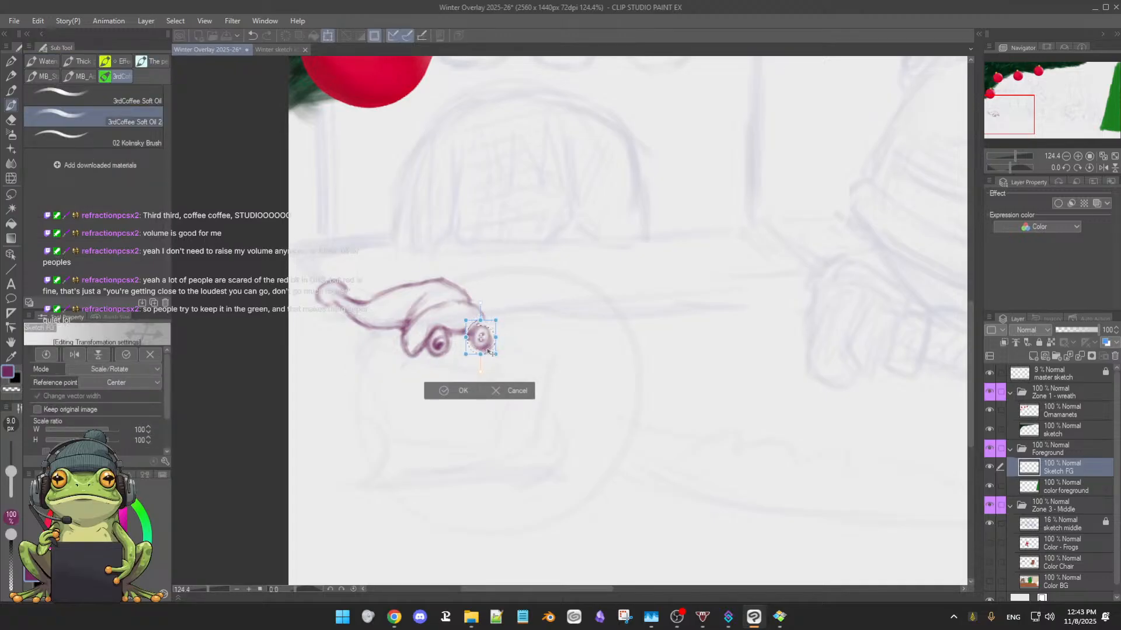
pyautogui.moveTo(489, 351); pyautogui.dragTo(492, 349)
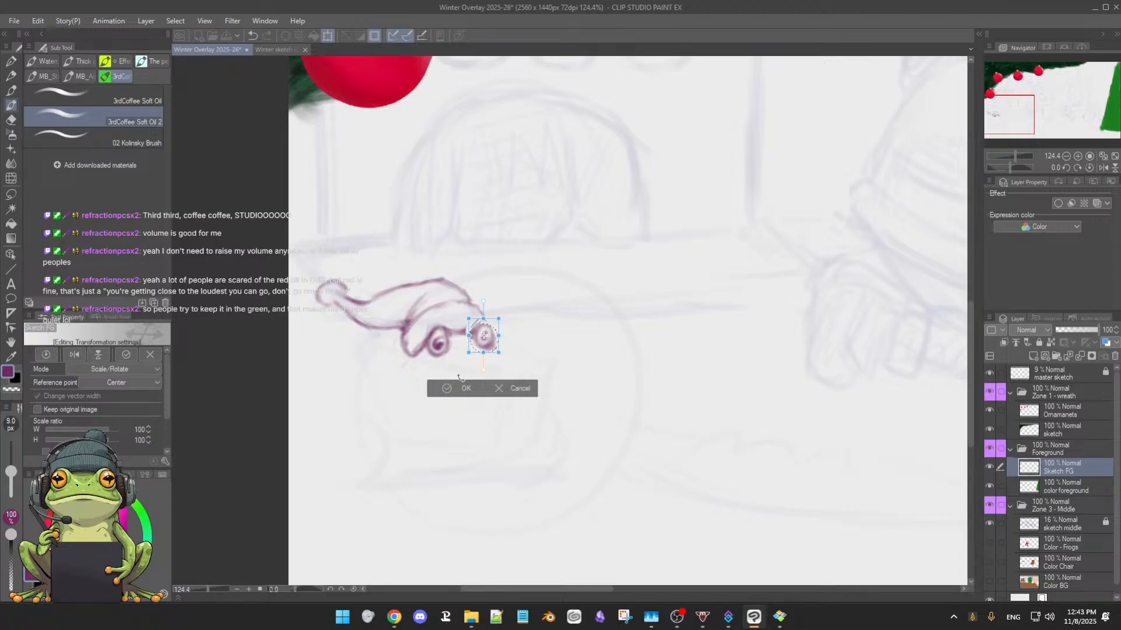
pyautogui.click(449, 395)
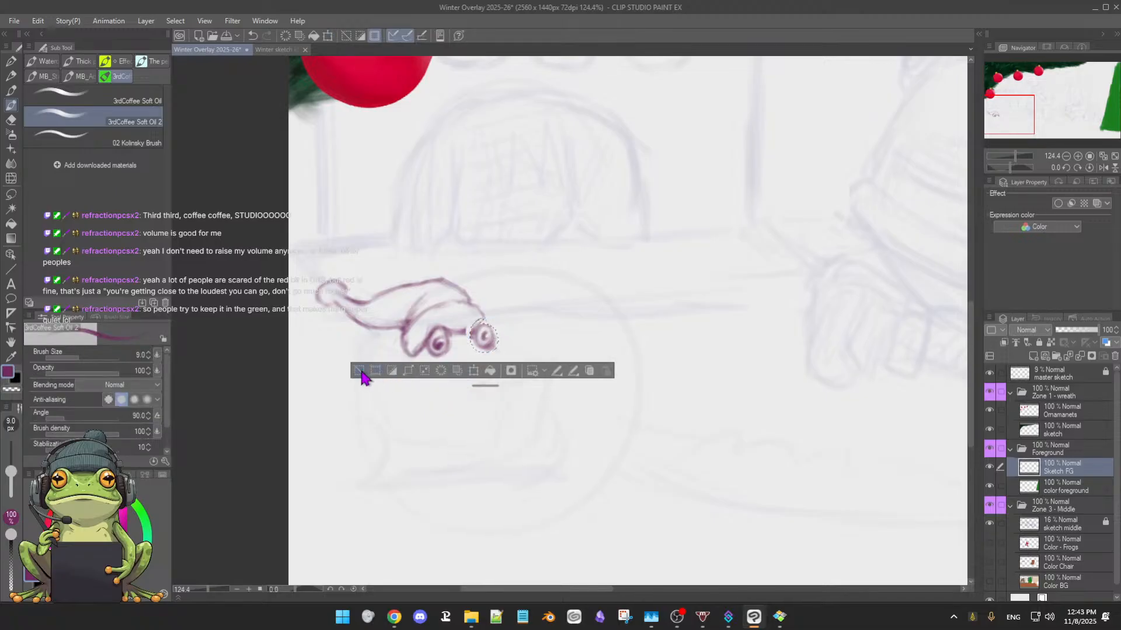
pyautogui.click(361, 373)
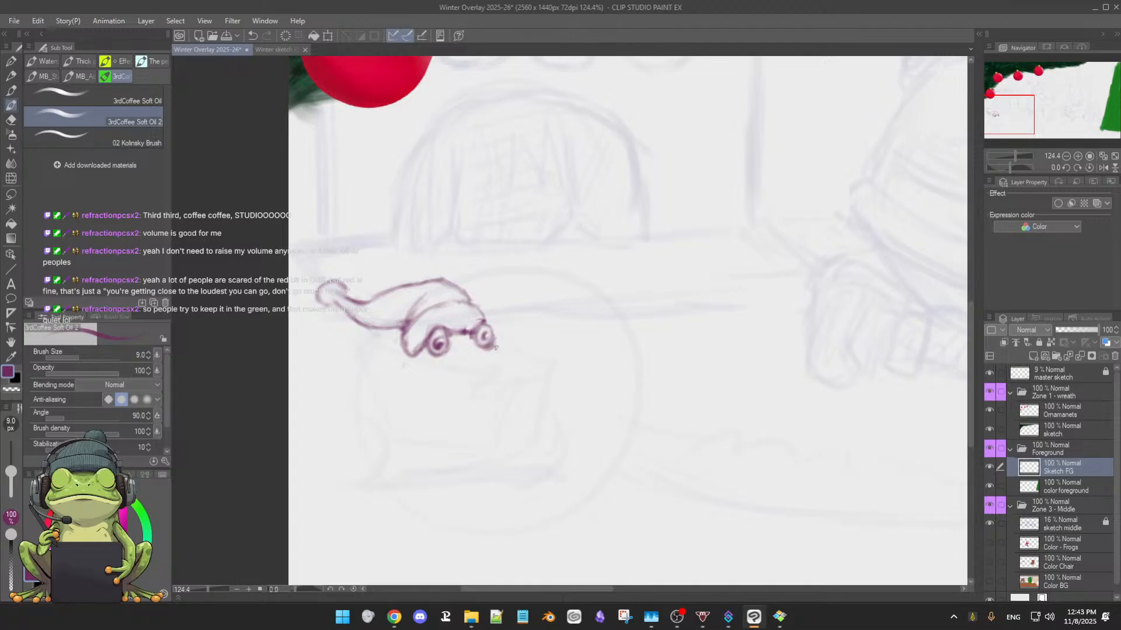
# Clean up around the left eye and sketch short face lines below both eyes
pyautogui.press('e')
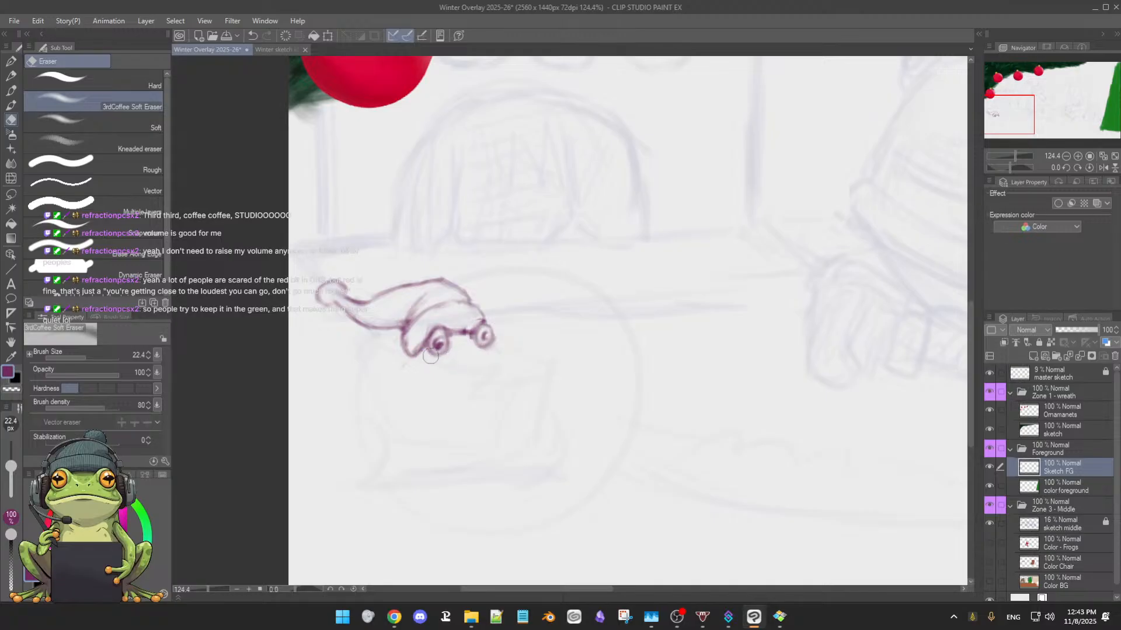
pyautogui.press('b')
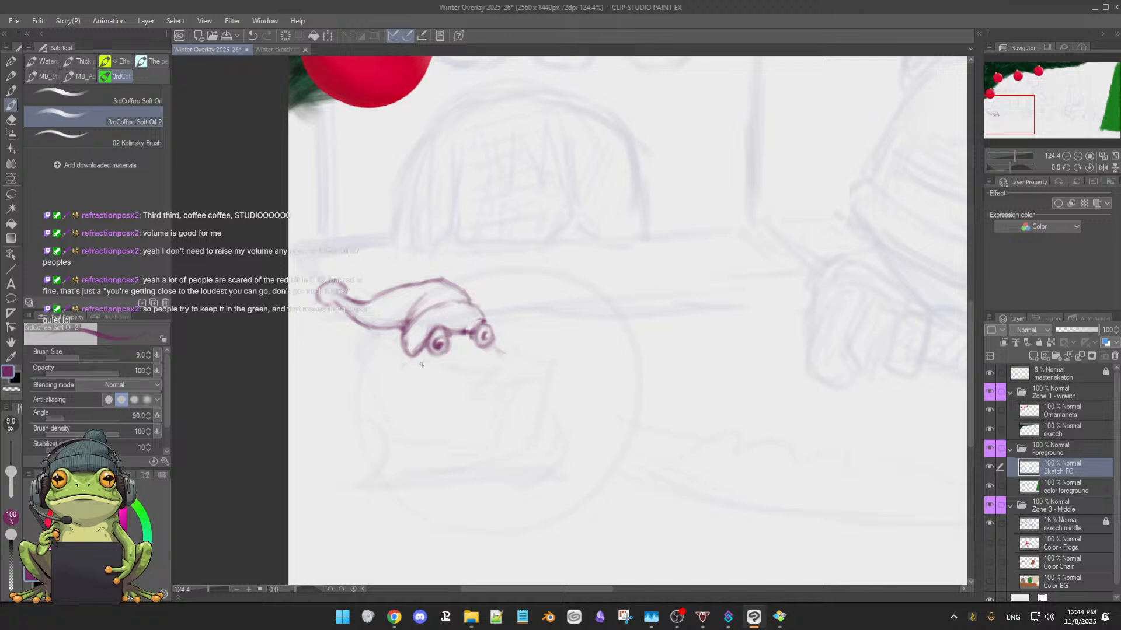
pyautogui.moveTo(421, 363); pyautogui.dragTo(416, 370)
# Reshape the brim's left end into a longer, downward-slanting flap and rework the short face line beneath it, alternating soft eraser and brush
pyautogui.press('e')
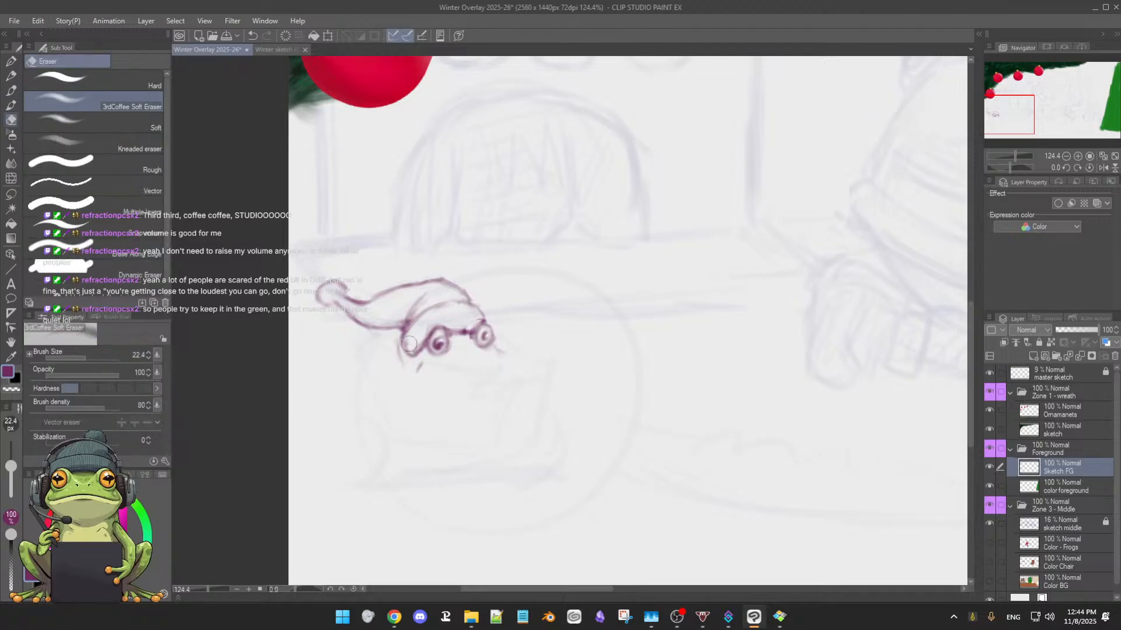
pyautogui.press('b')
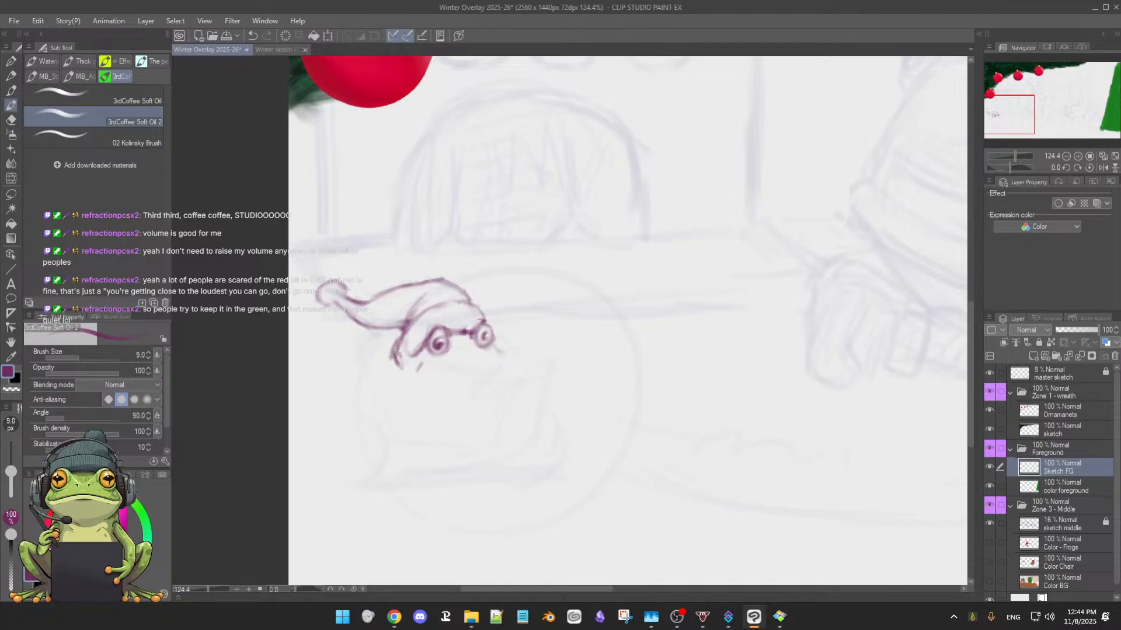
pyautogui.press('e')
pyautogui.press('b')
pyautogui.press('e')
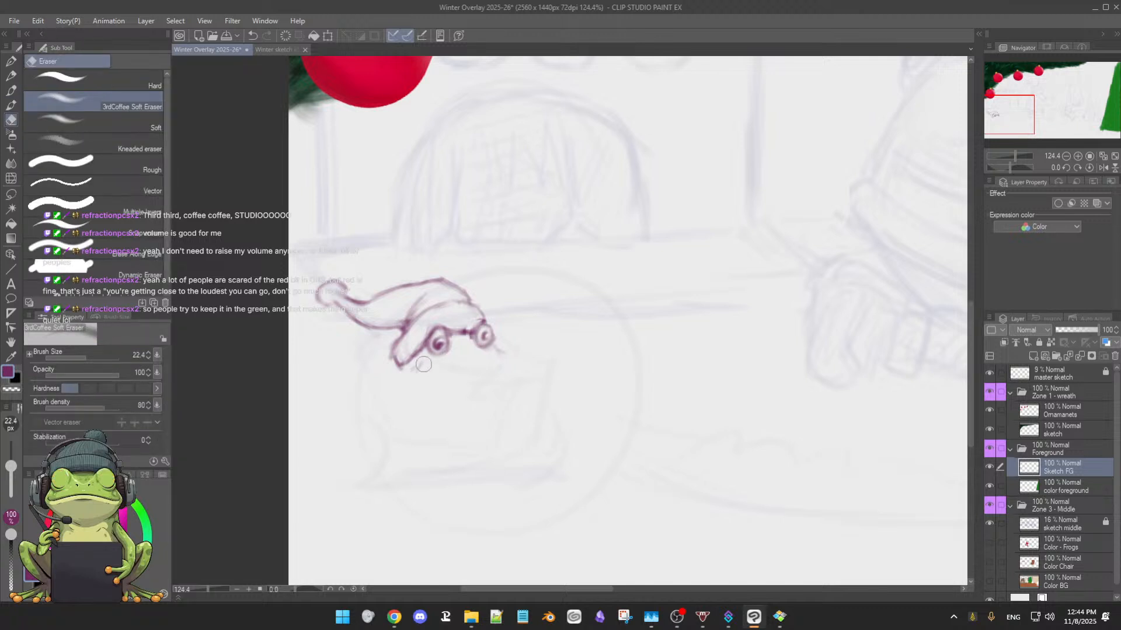
pyautogui.press('b')
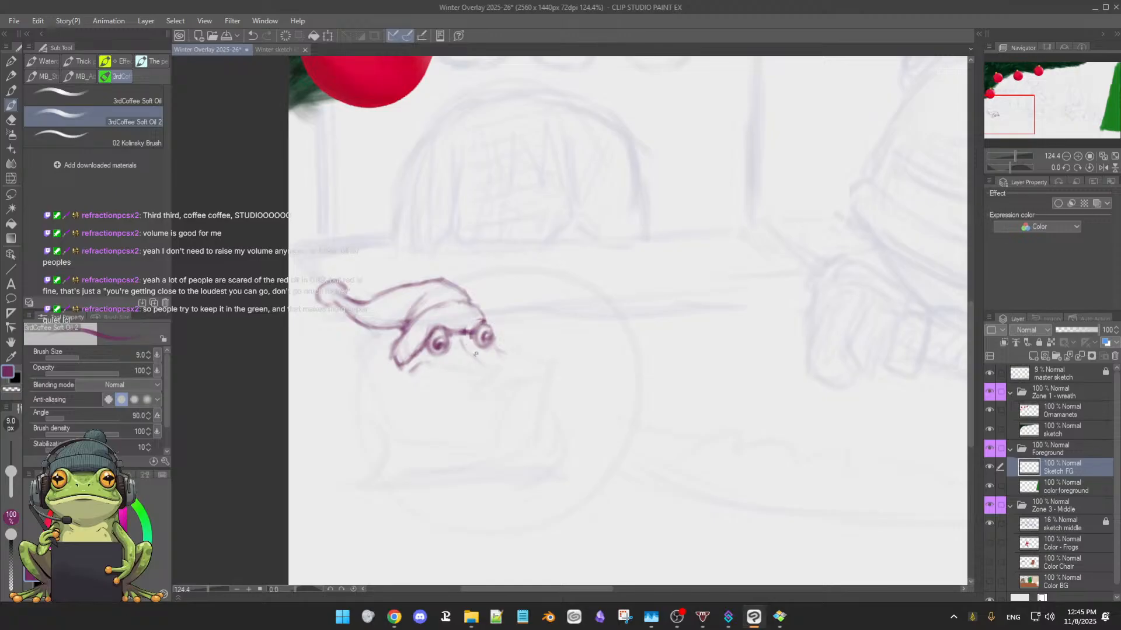
# Rework the short face line beneath the frog's right eye into a darker downward slant, alternating soft eraser and brush
pyautogui.press('e')
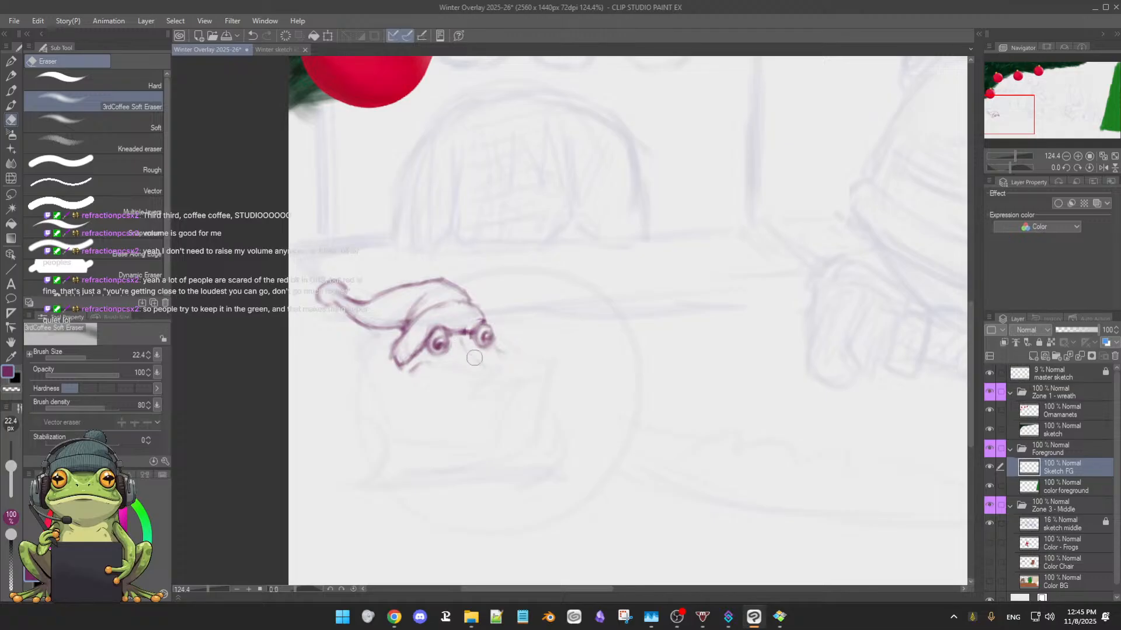
pyautogui.press('b')
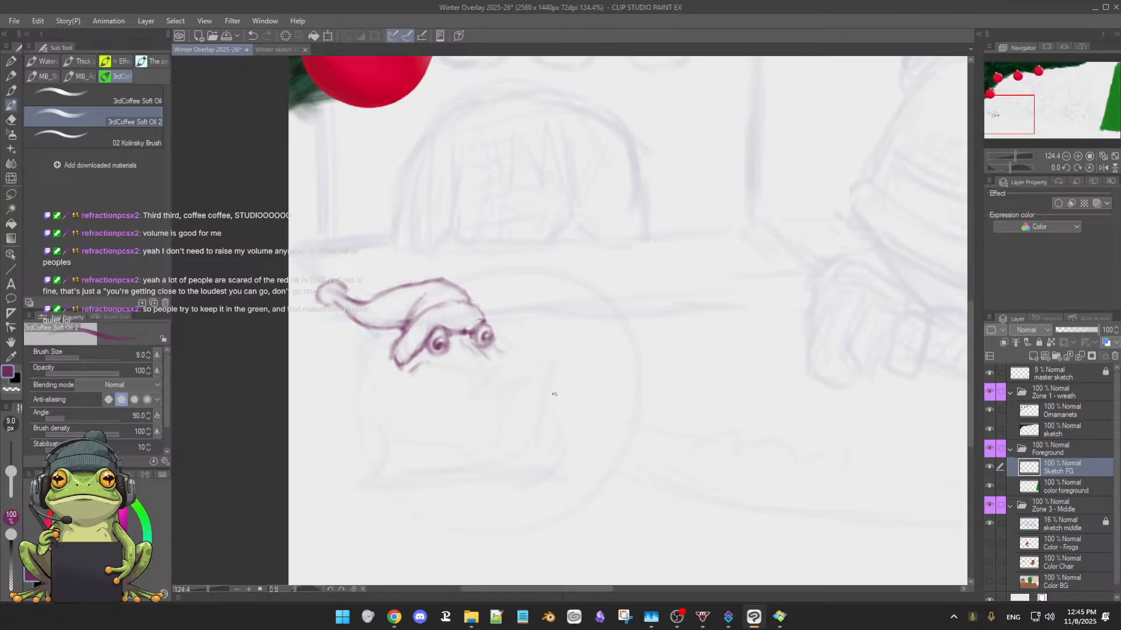
pyautogui.moveTo(550, 387)
pyautogui.mouseDown()
pyautogui.moveTo(600, 400)
pyautogui.moveTo(496, 394)
pyautogui.mouseUp()
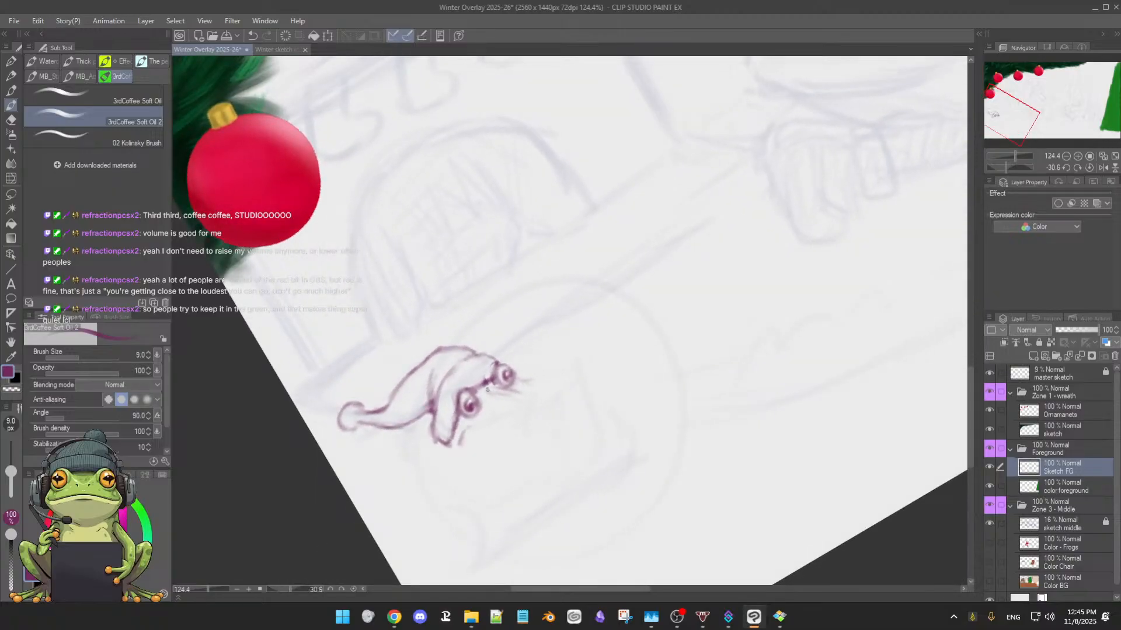
pyautogui.moveTo(572, 413); pyautogui.dragTo(540, 404)
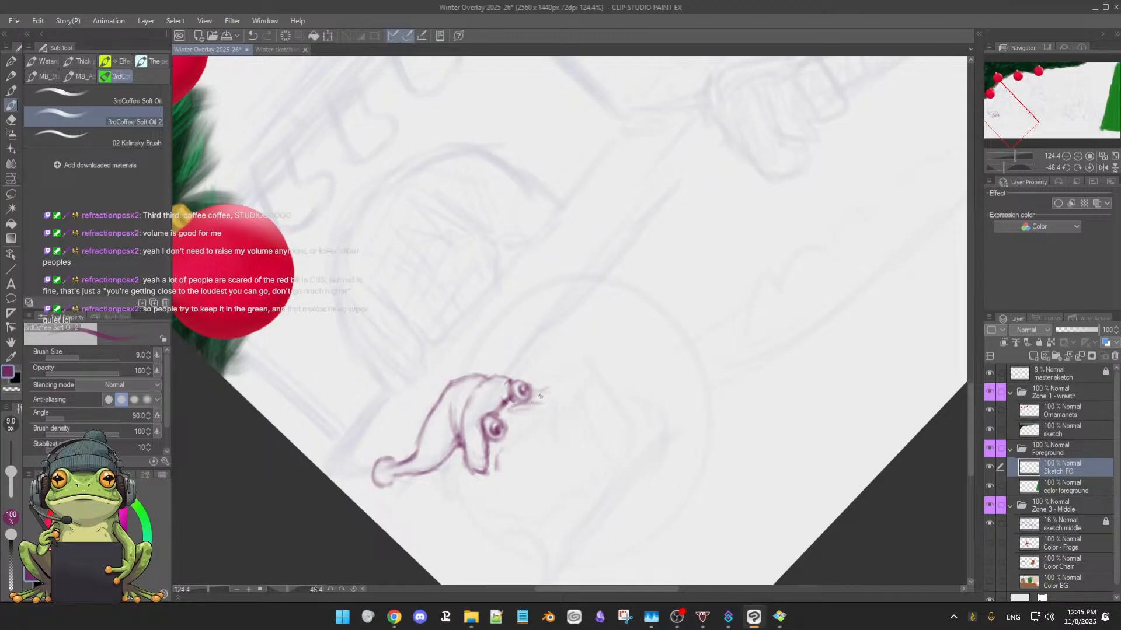
pyautogui.moveTo(516, 404); pyautogui.dragTo(549, 390)
pyautogui.moveTo(622, 433); pyautogui.dragTo(533, 433)
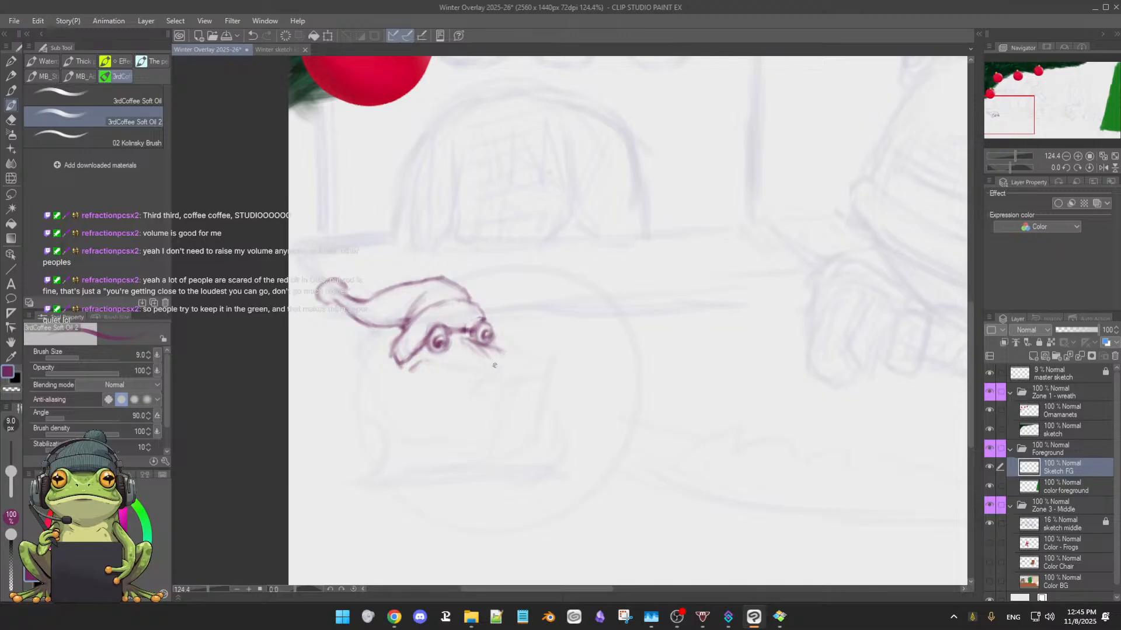
pyautogui.press('e')
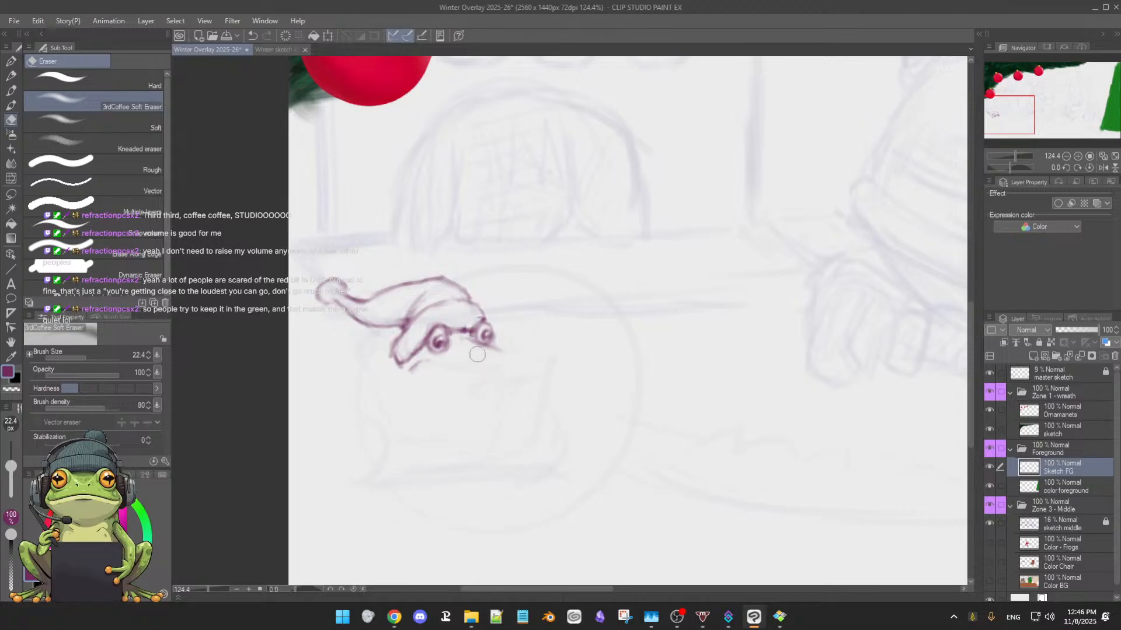
# Sketch the frog's snout sloping down from the right eye to a pointed tip, with a curved mouth line underneath
pyautogui.press('b')
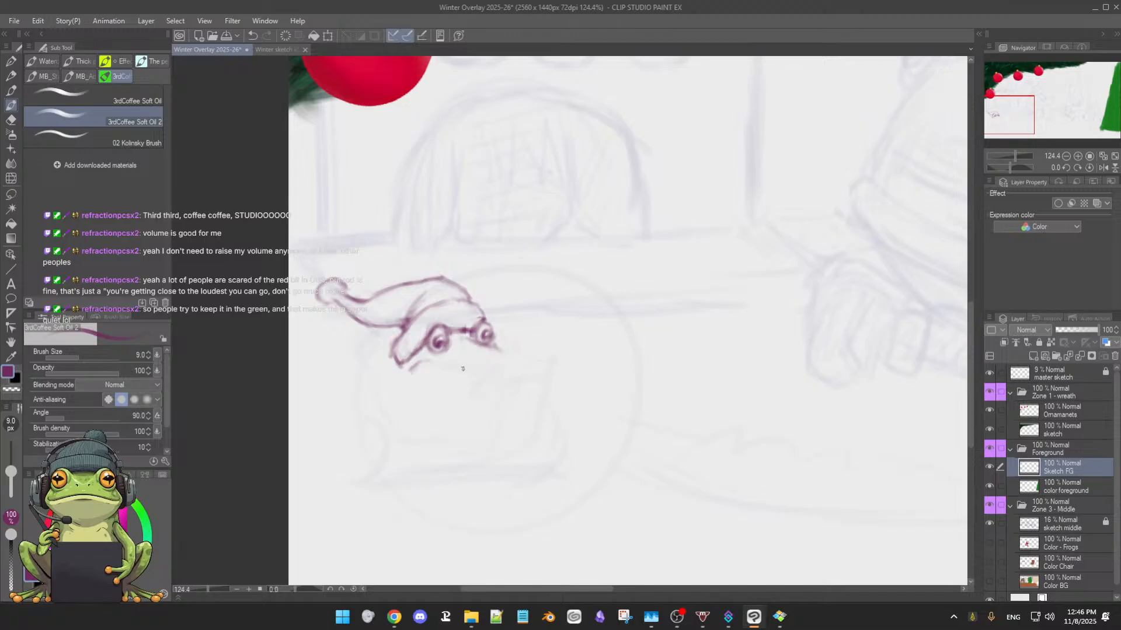
pyautogui.moveTo(472, 369); pyautogui.dragTo(490, 370)
pyautogui.moveTo(461, 335); pyautogui.dragTo(479, 334)
pyautogui.moveTo(431, 378); pyautogui.dragTo(491, 375)
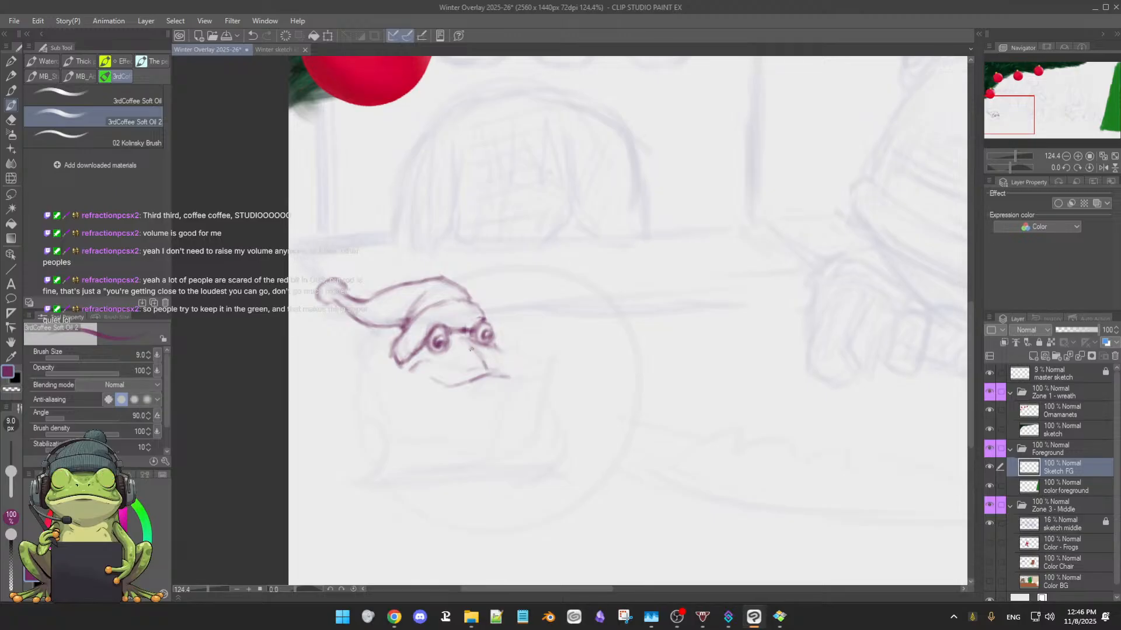
pyautogui.moveTo(436, 383); pyautogui.dragTo(487, 377)
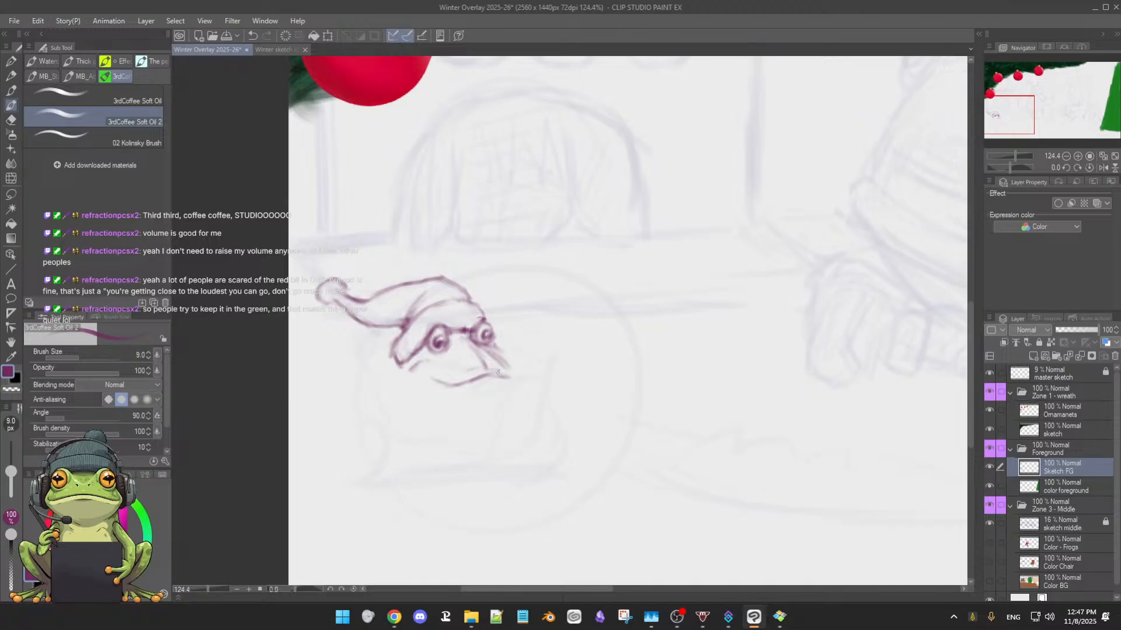
pyautogui.moveTo(507, 368); pyautogui.dragTo(511, 378)
# Clean up the snout's right slope and pointed tip, alternating soft eraser and brush
pyautogui.press('e')
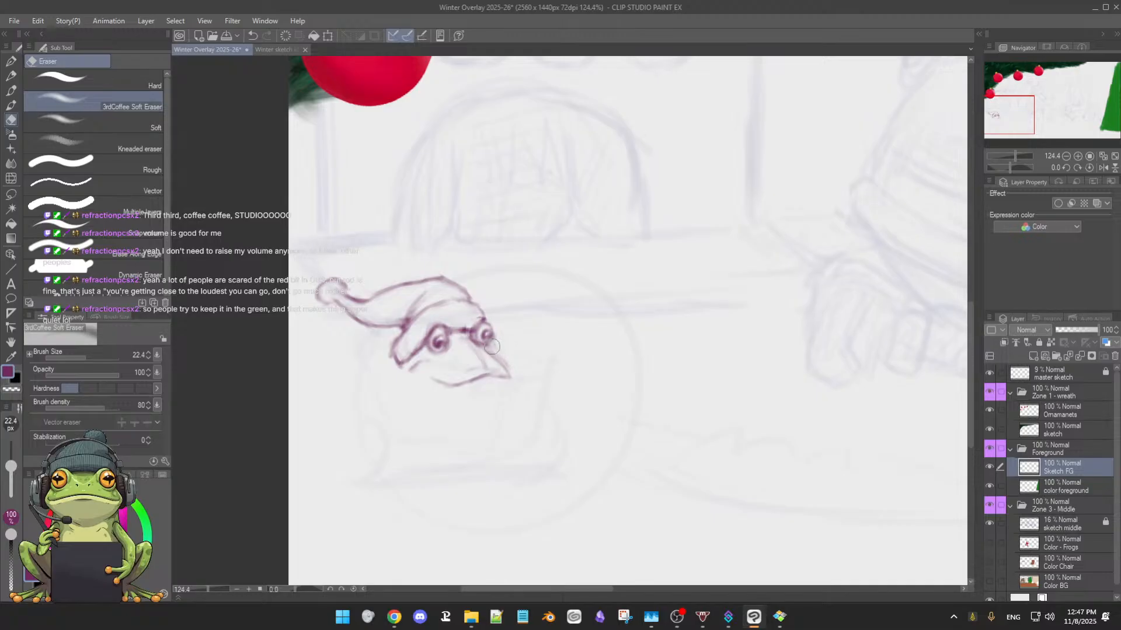
pyautogui.press('p')
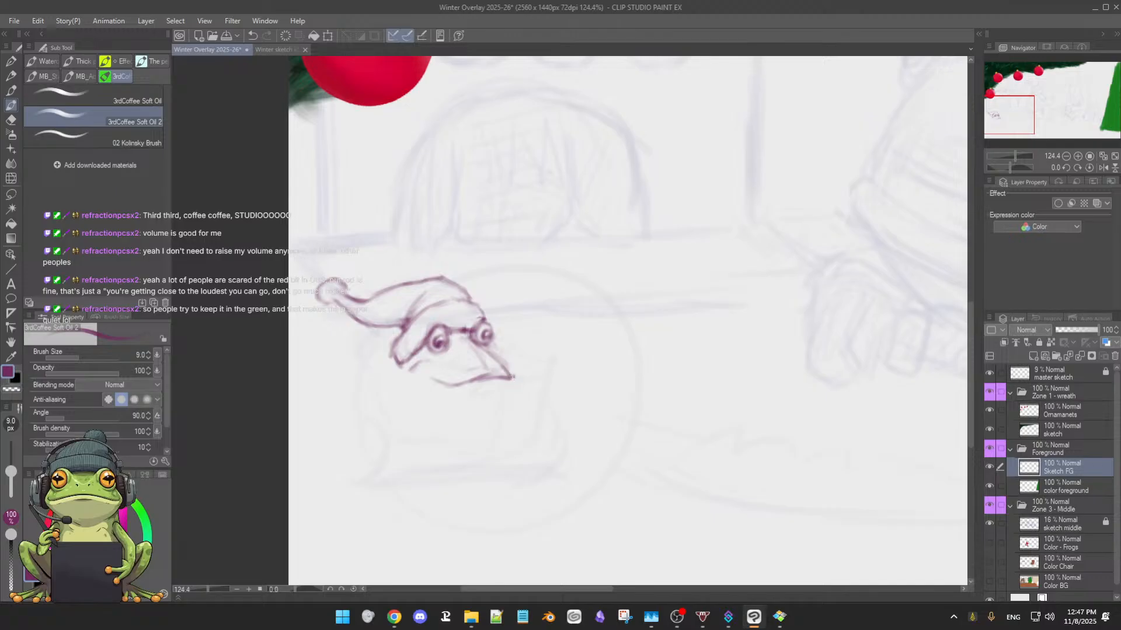
pyautogui.press('e')
pyautogui.press('b')
pyautogui.press('e')
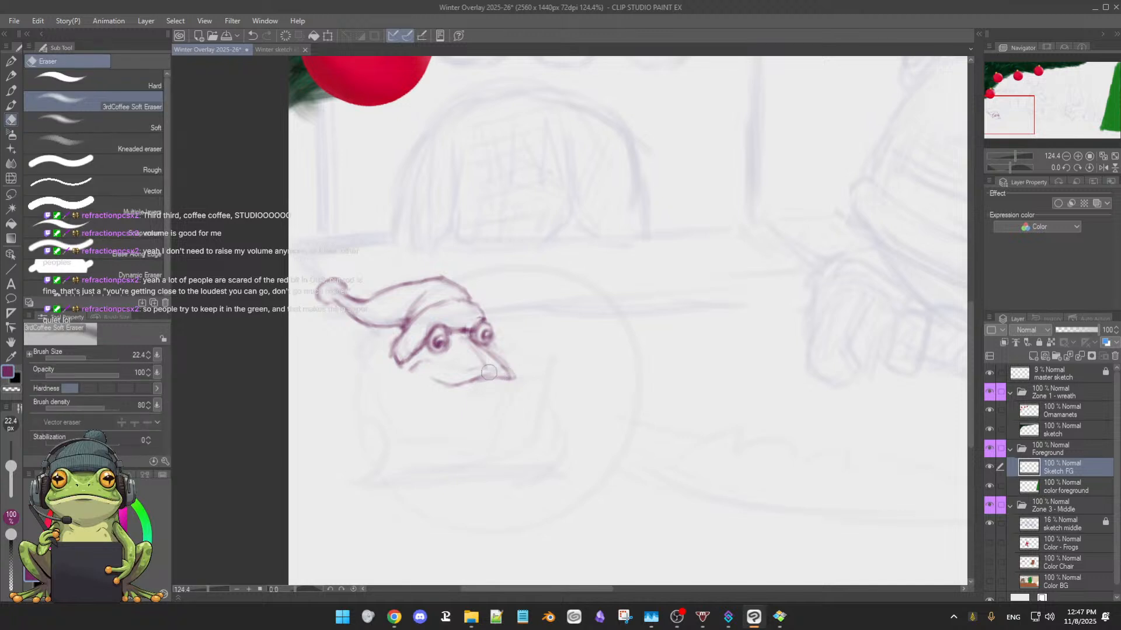
pyautogui.press('b')
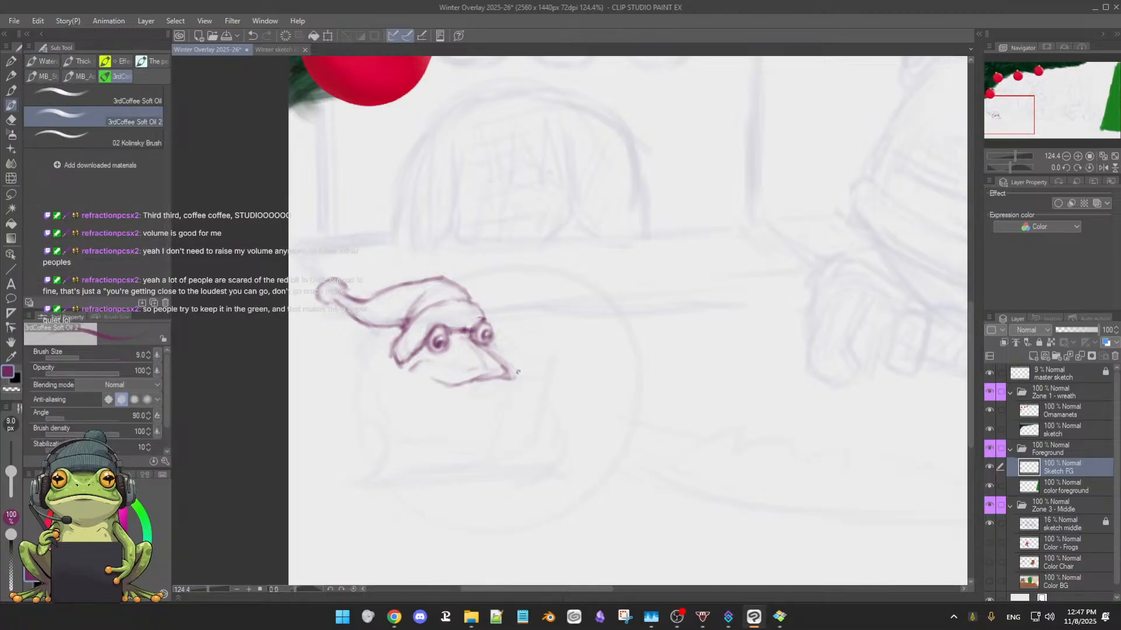
# Trim the stray lines at the snout's tip and sketch a curved lower jaw beneath the mouth
pyautogui.press('e')
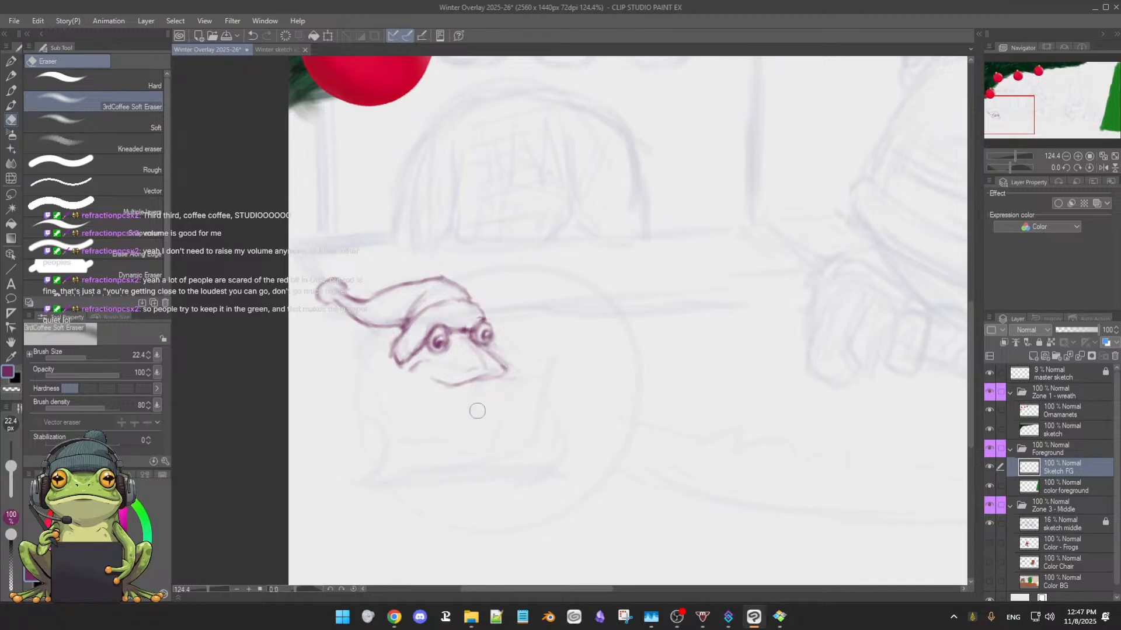
pyautogui.press('p')
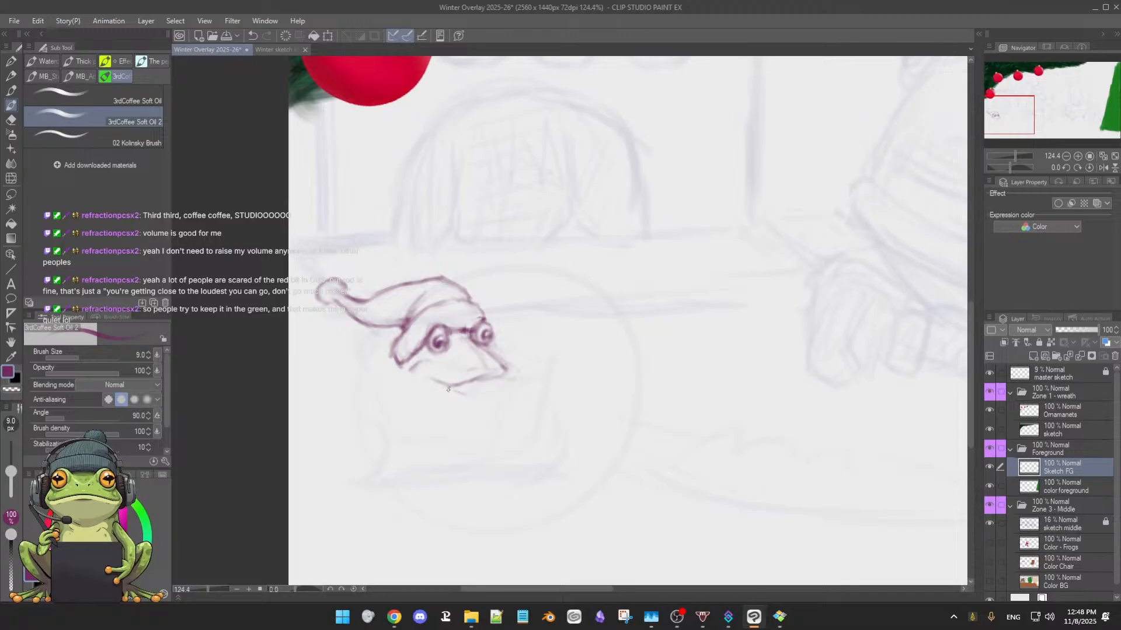
pyautogui.moveTo(448, 389)
pyautogui.mouseDown()
pyautogui.moveTo(482, 398)
pyautogui.moveTo(503, 374)
pyautogui.moveTo(481, 404)
pyautogui.moveTo(496, 379)
pyautogui.moveTo(483, 399)
pyautogui.moveTo(493, 386)
pyautogui.moveTo(485, 396)
pyautogui.moveTo(431, 380)
pyautogui.mouseUp()
# Select the snout, mouth and jaw, nudge them slightly up and left toward the eyes, and clear the selection
pyautogui.press('alt')
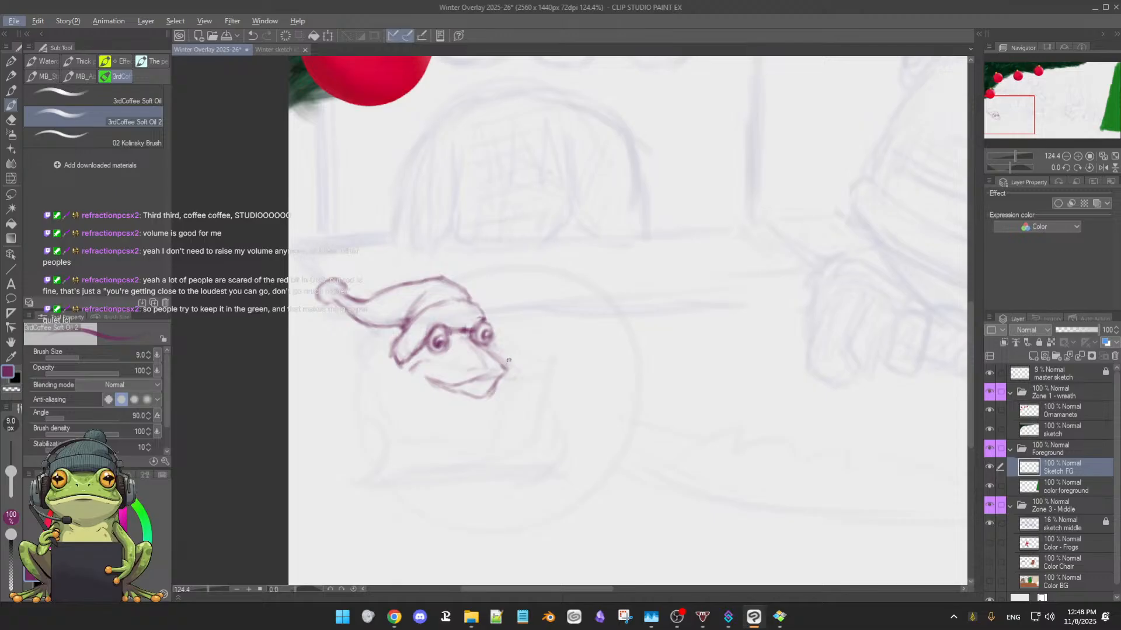
pyautogui.press('y')
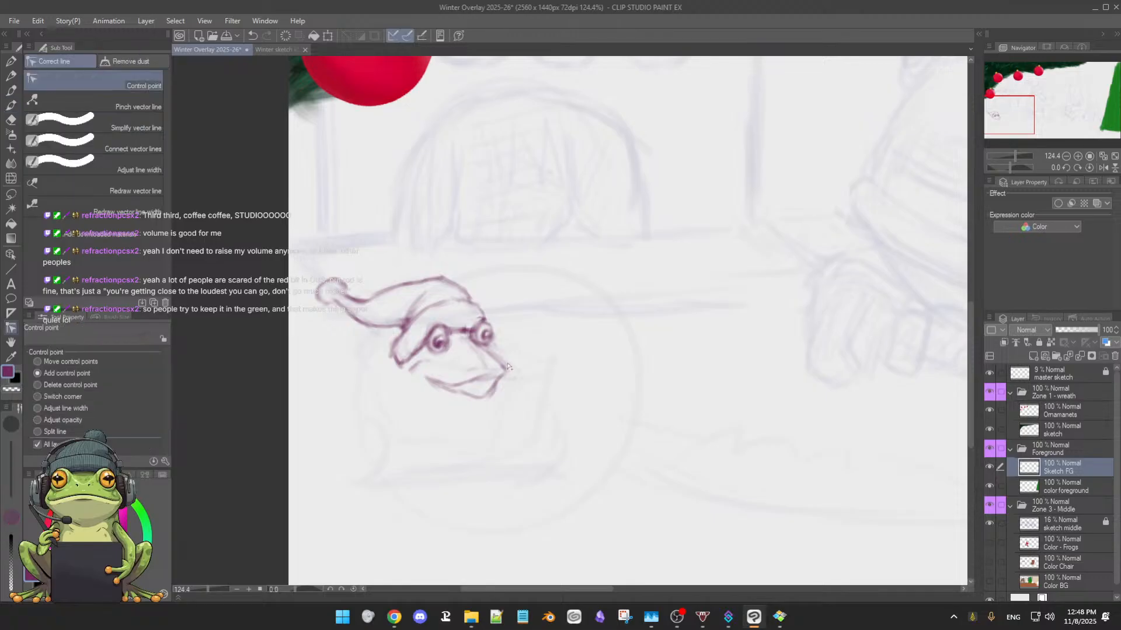
pyautogui.press('b')
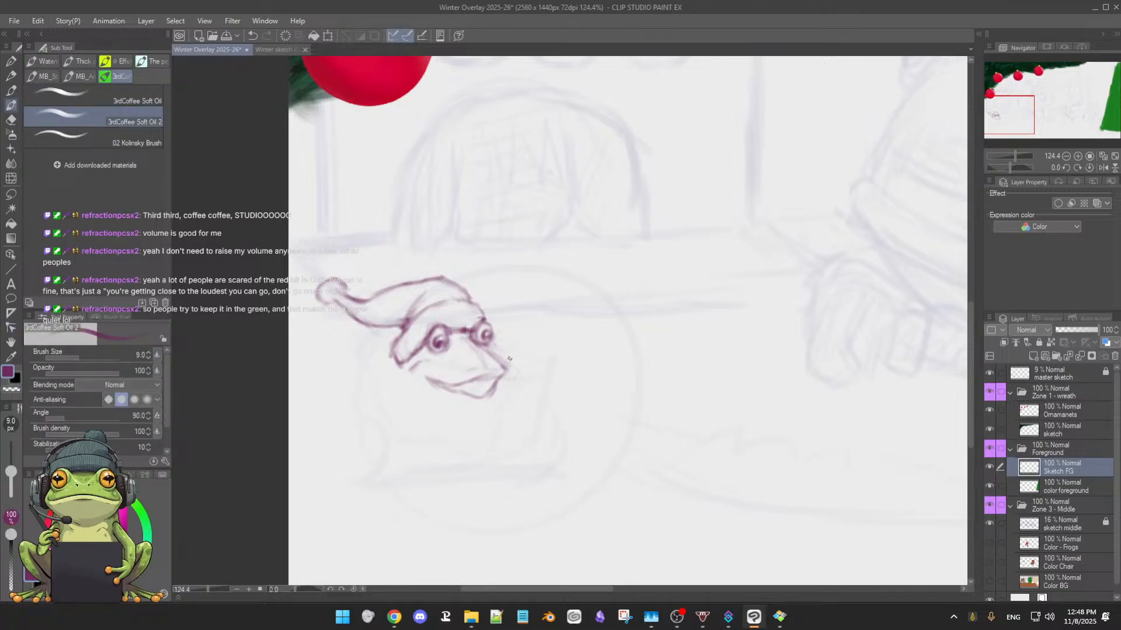
pyautogui.press('m')
pyautogui.moveTo(507, 350)
pyautogui.mouseDown()
pyautogui.moveTo(434, 363)
pyautogui.moveTo(420, 400)
pyautogui.moveTo(526, 408)
pyautogui.moveTo(506, 352)
pyautogui.mouseUp()
pyautogui.click(465, 445)
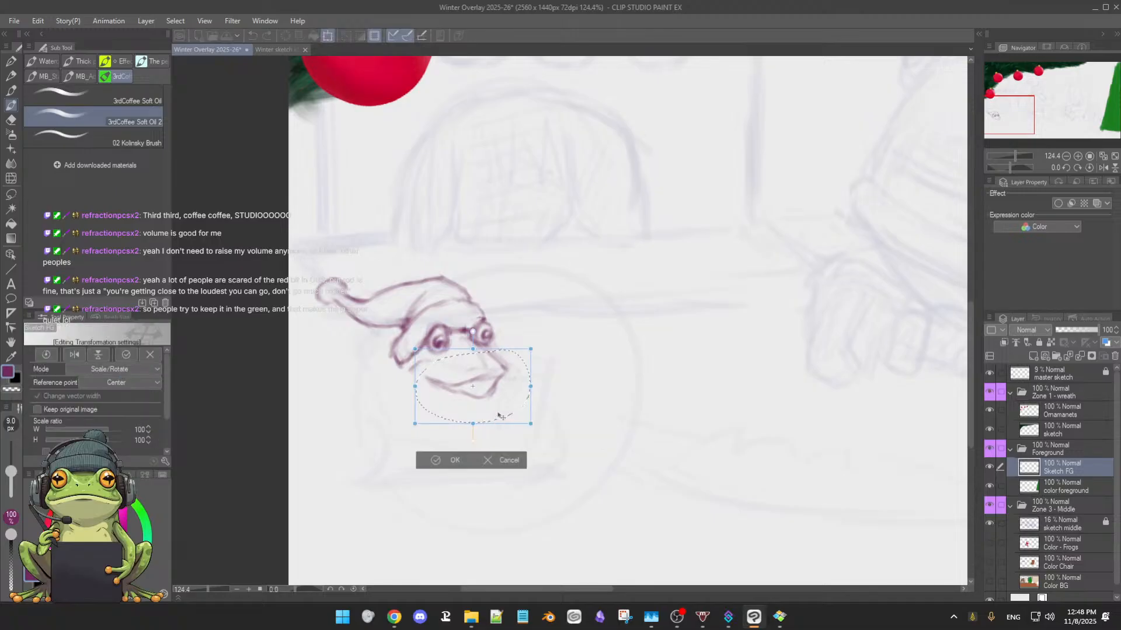
pyautogui.moveTo(498, 415); pyautogui.dragTo(497, 411)
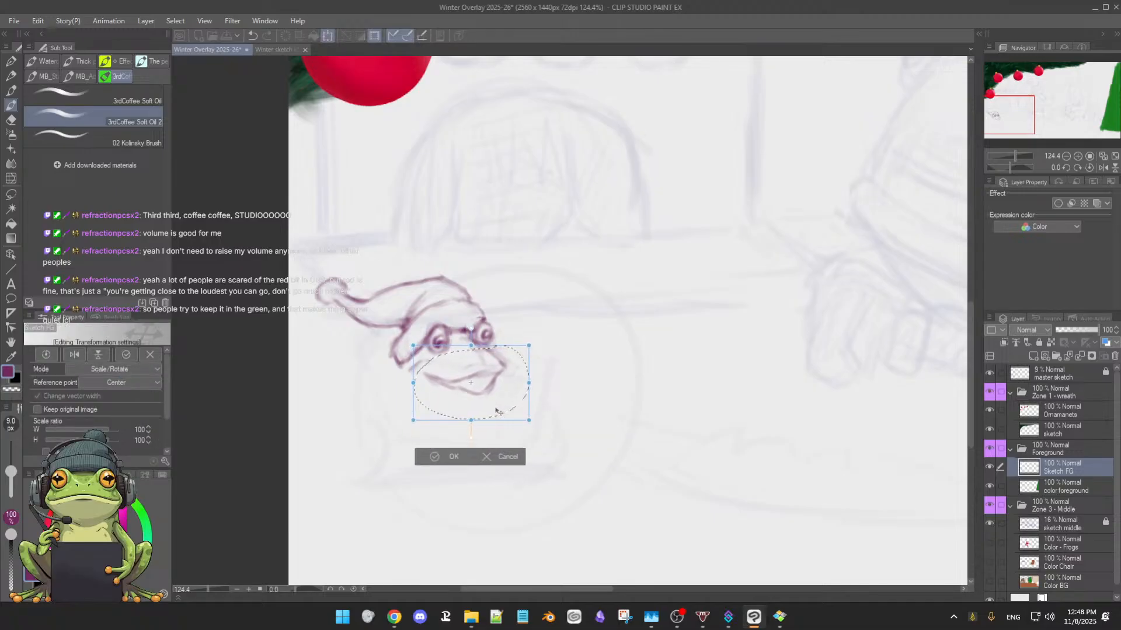
pyautogui.moveTo(496, 406); pyautogui.dragTo(495, 404)
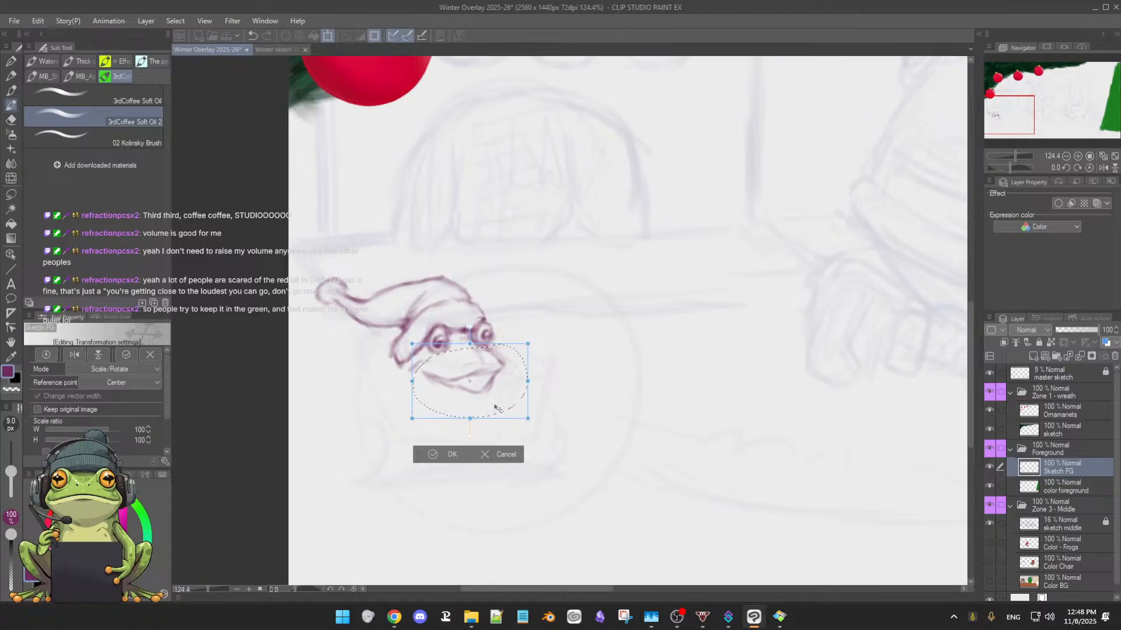
pyautogui.click(435, 457)
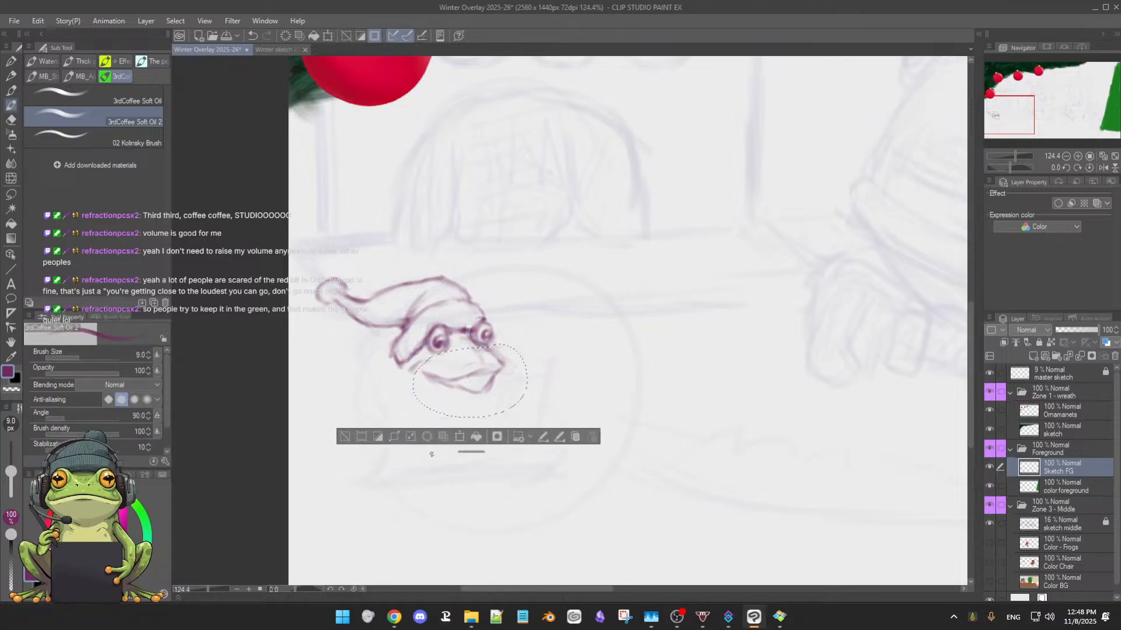
pyautogui.click(357, 439)
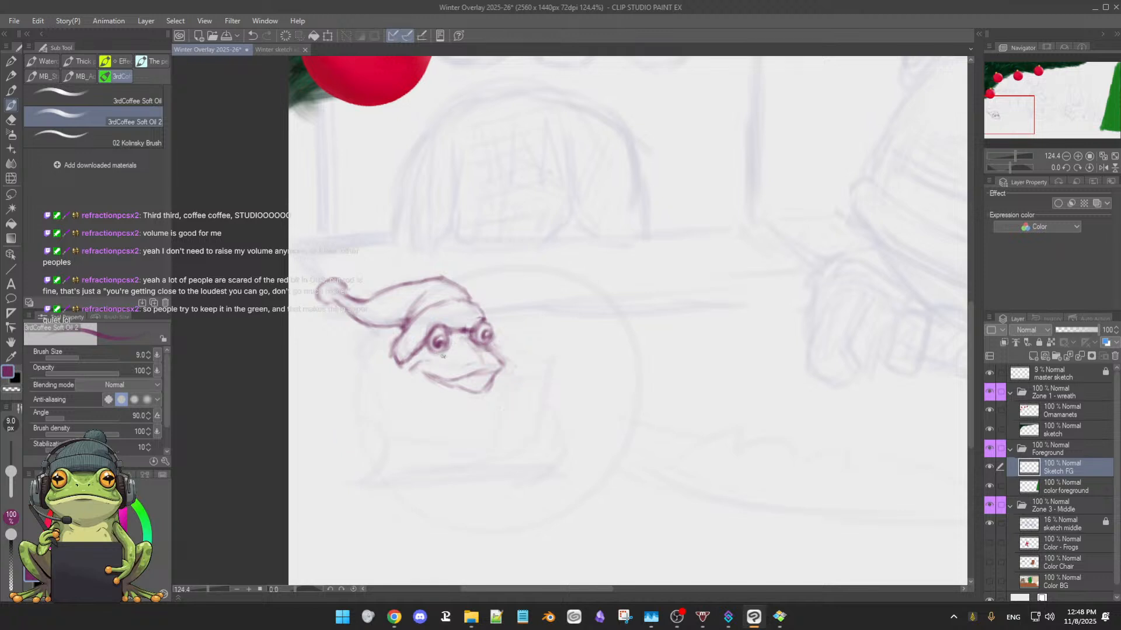
# Refine the snout's upper contour, round its tip and define the mouth's left corner, alternating soft eraser and brush
pyautogui.press('e')
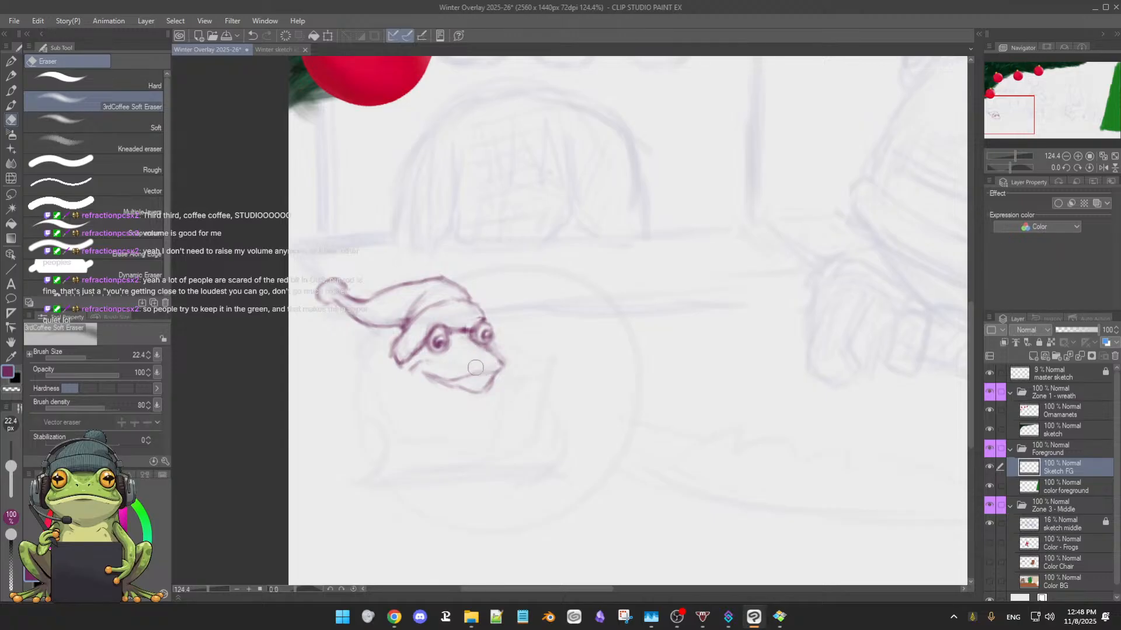
pyautogui.press('b')
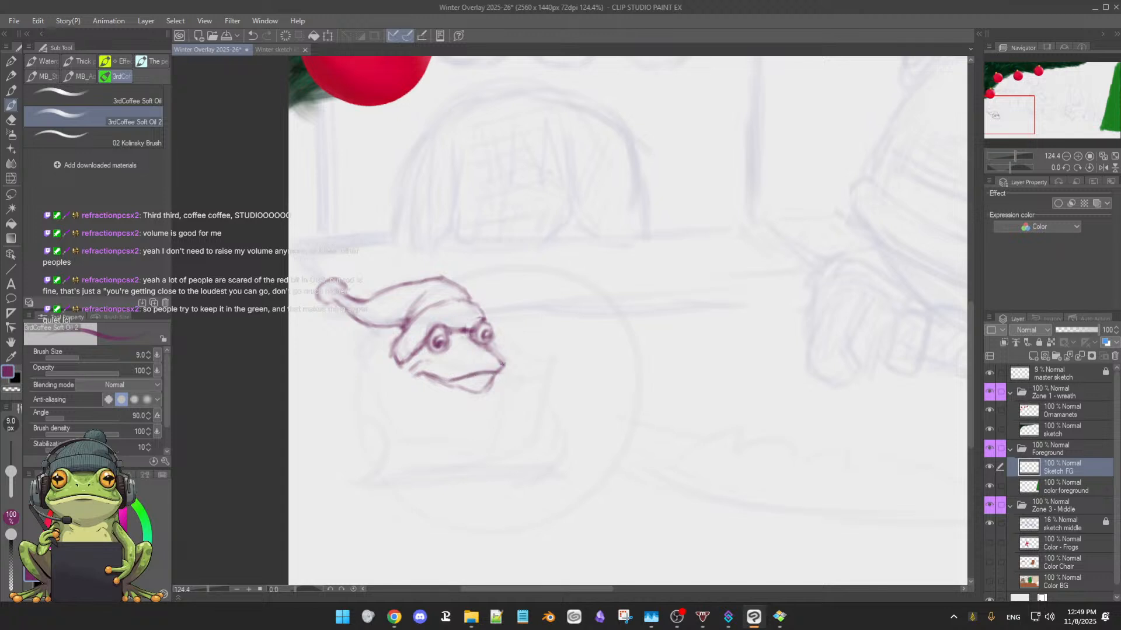
pyautogui.press('e')
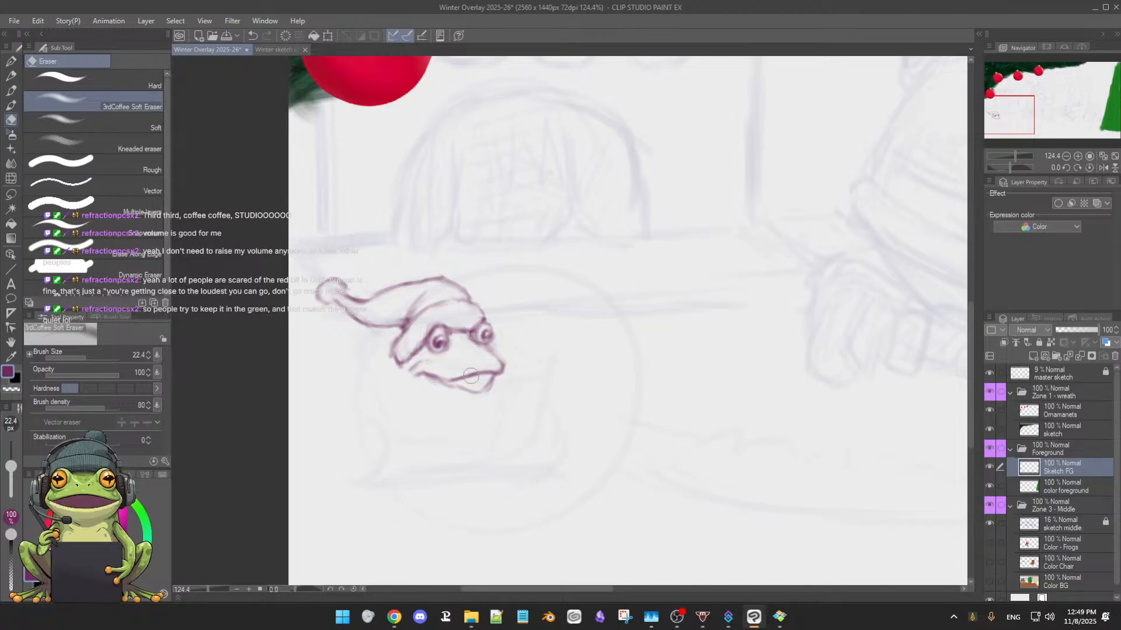
pyautogui.press('b')
pyautogui.press('e')
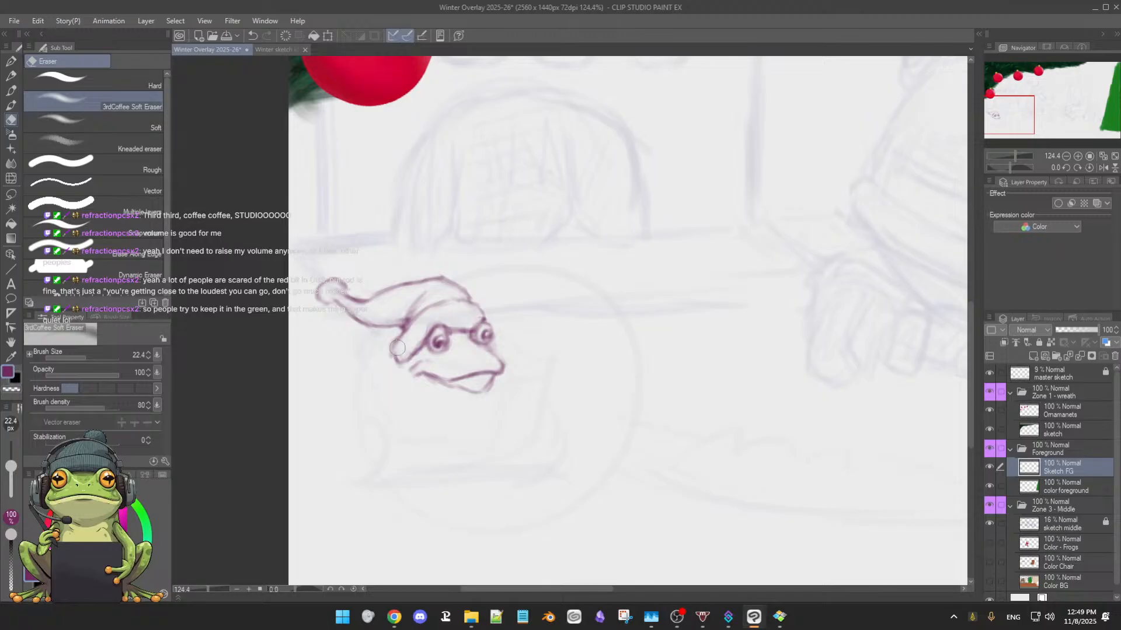
pyautogui.press('b')
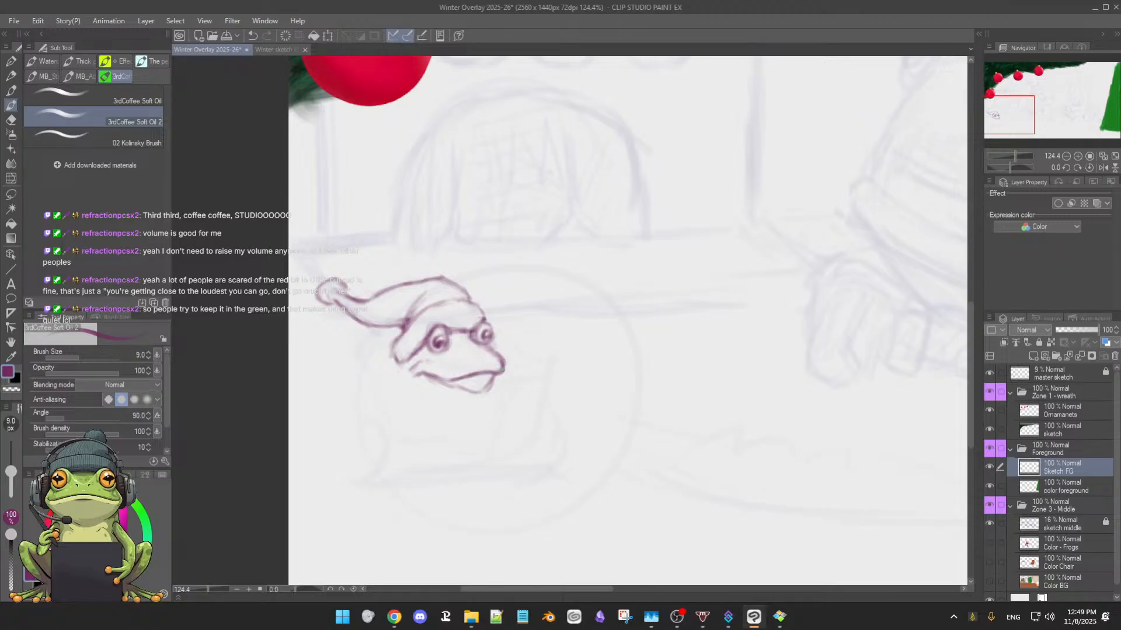
# Touch up the right eye's outer edge and rework the mouth and jaw lines with soft eraser and brush
pyautogui.press('e')
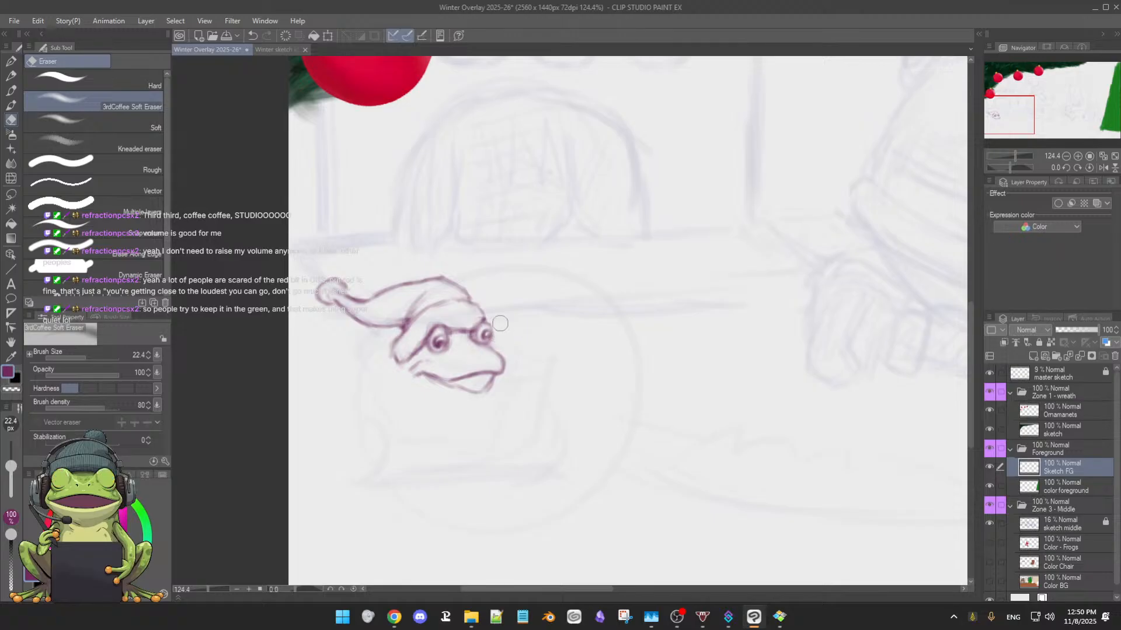
pyautogui.press('b')
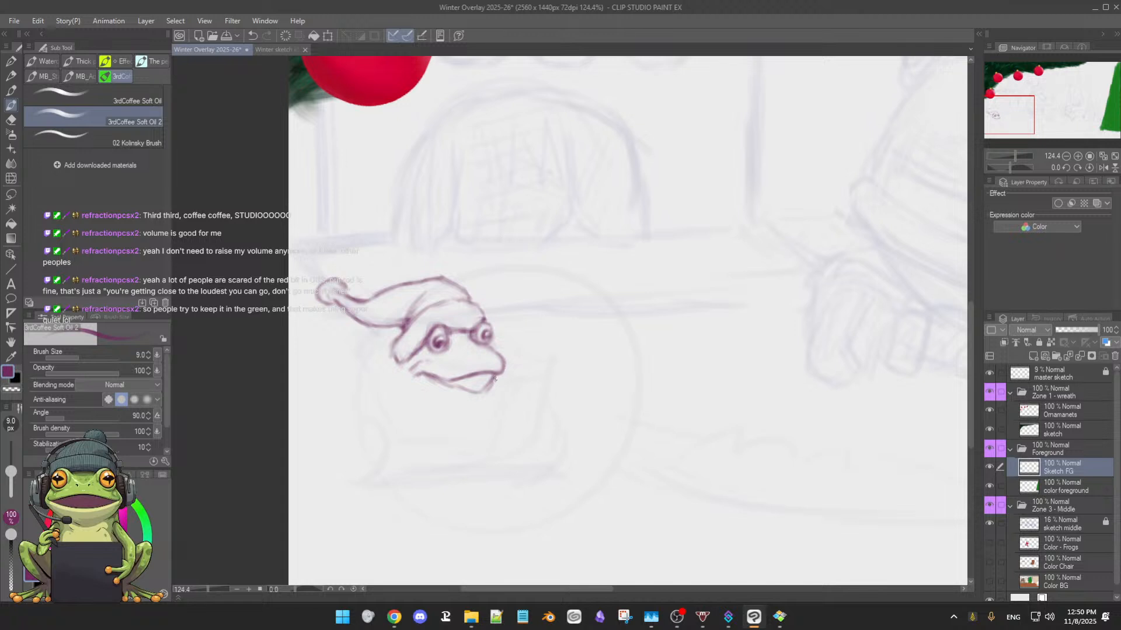
pyautogui.press('e')
pyautogui.press('b')
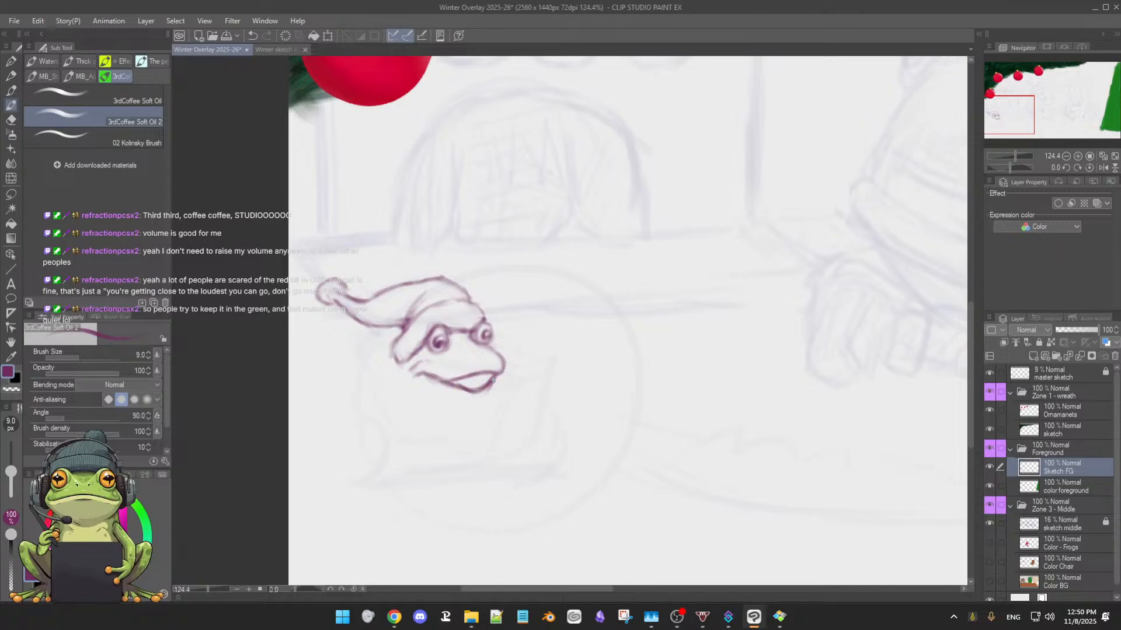
pyautogui.moveTo(454, 385); pyautogui.dragTo(439, 380)
# Fade the frog's mouth and jaw lines with the soft eraser and redraw the mouth line from its left corner to the snout's tip
pyautogui.press('e')
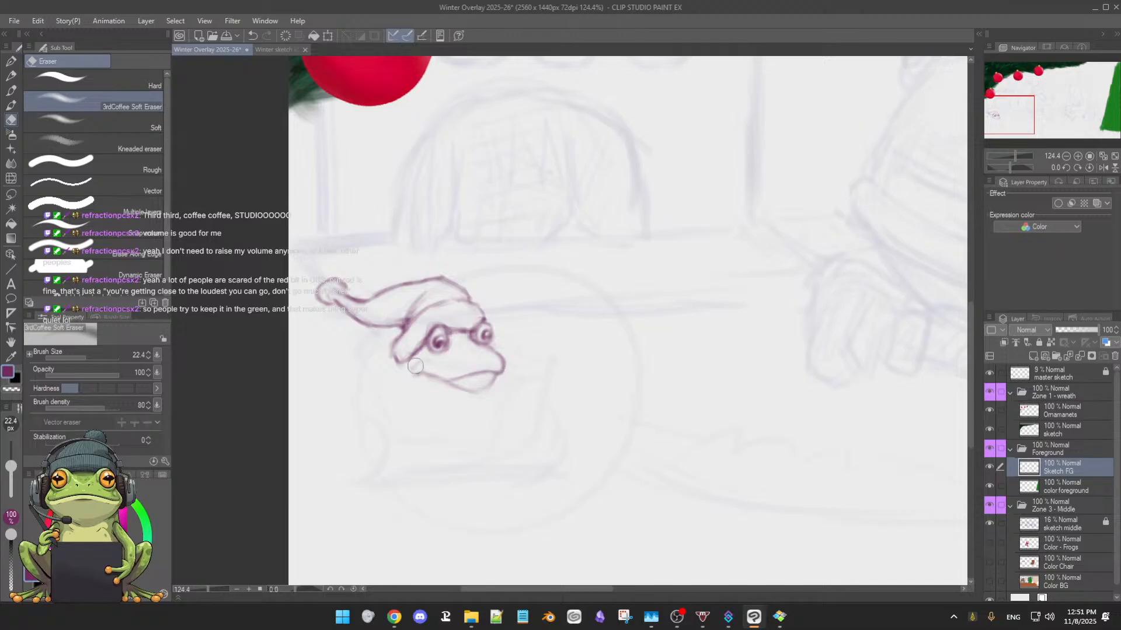
pyautogui.press('b')
pyautogui.moveTo(414, 377); pyautogui.dragTo(431, 376)
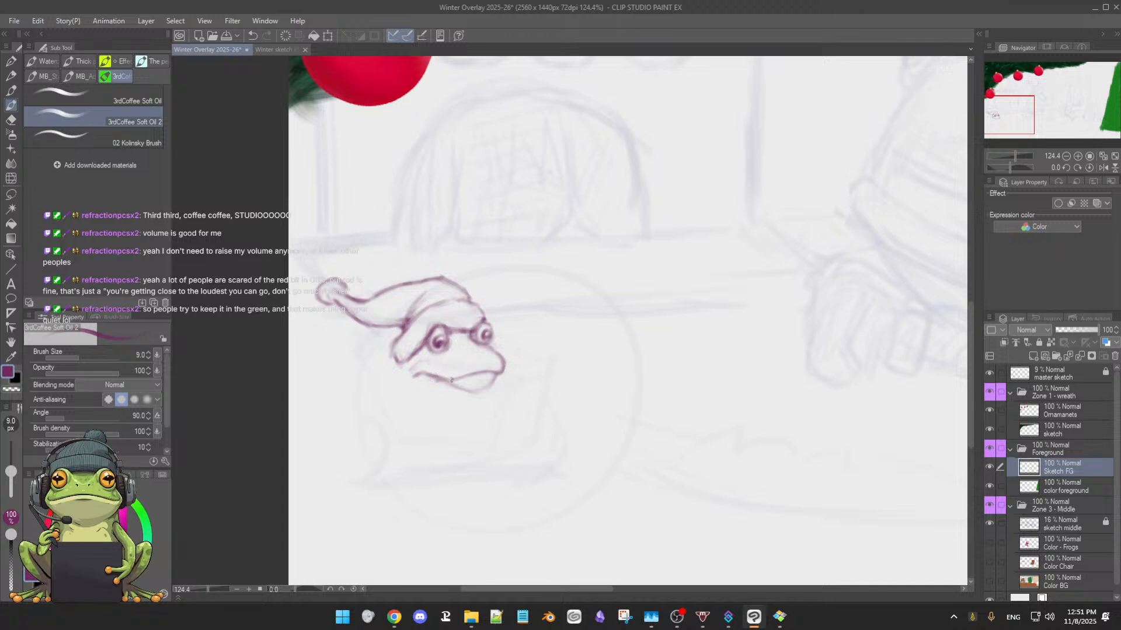
pyautogui.moveTo(439, 375); pyautogui.dragTo(505, 373)
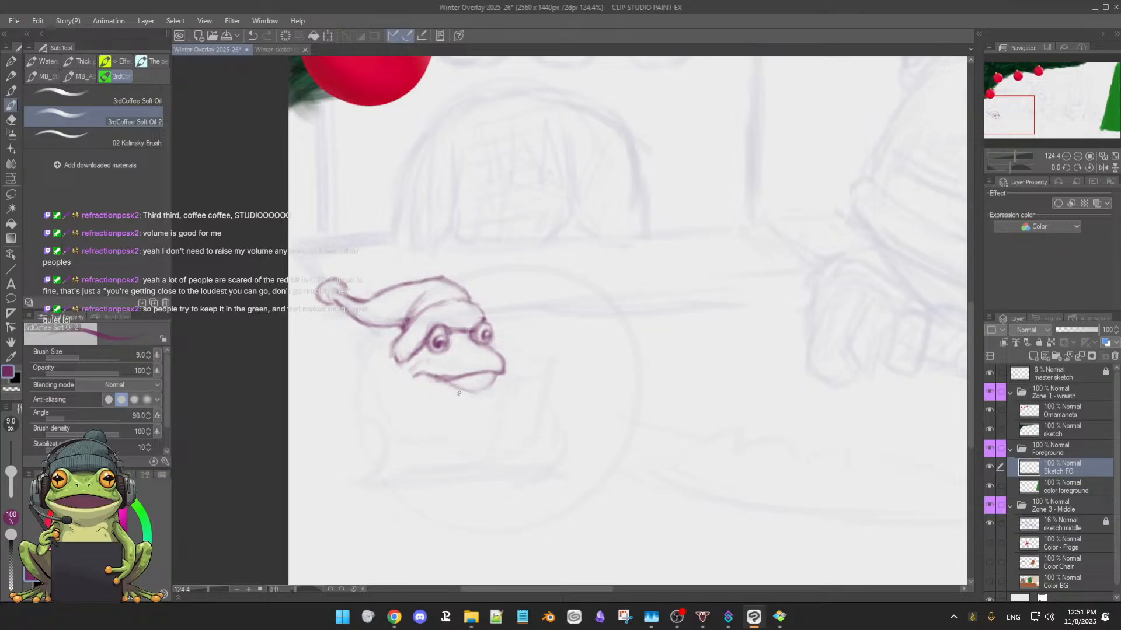
# Clean up the snout's tip with the soft eraser, then redraw its rounded edge, the mouth line and the lower jaw
pyautogui.moveTo(474, 466); pyautogui.dragTo(553, 411)
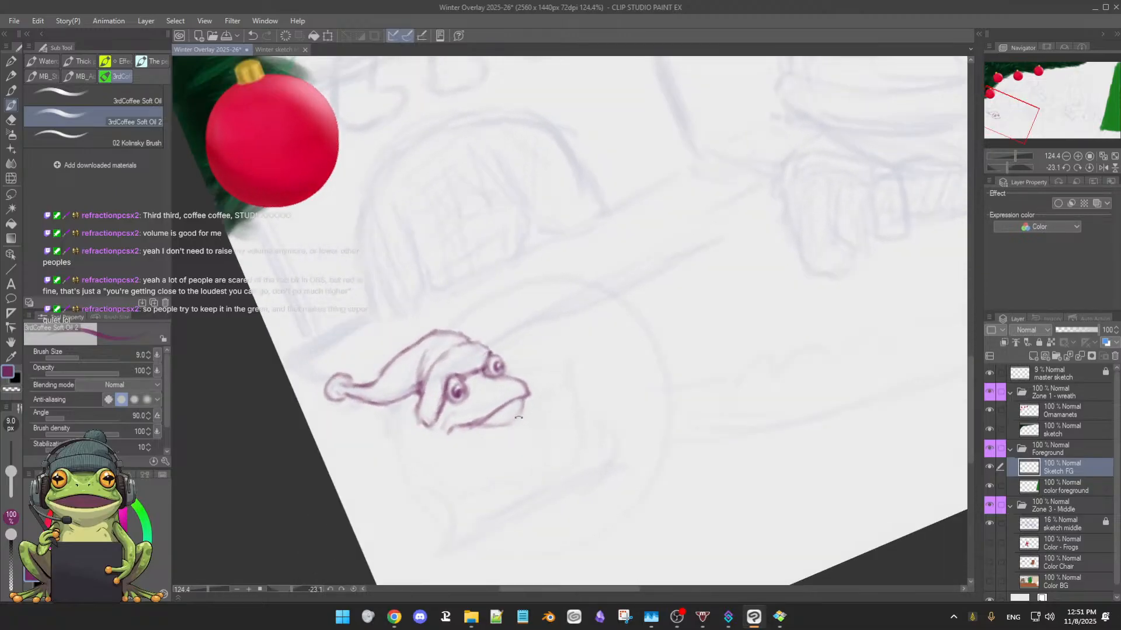
pyautogui.press('e')
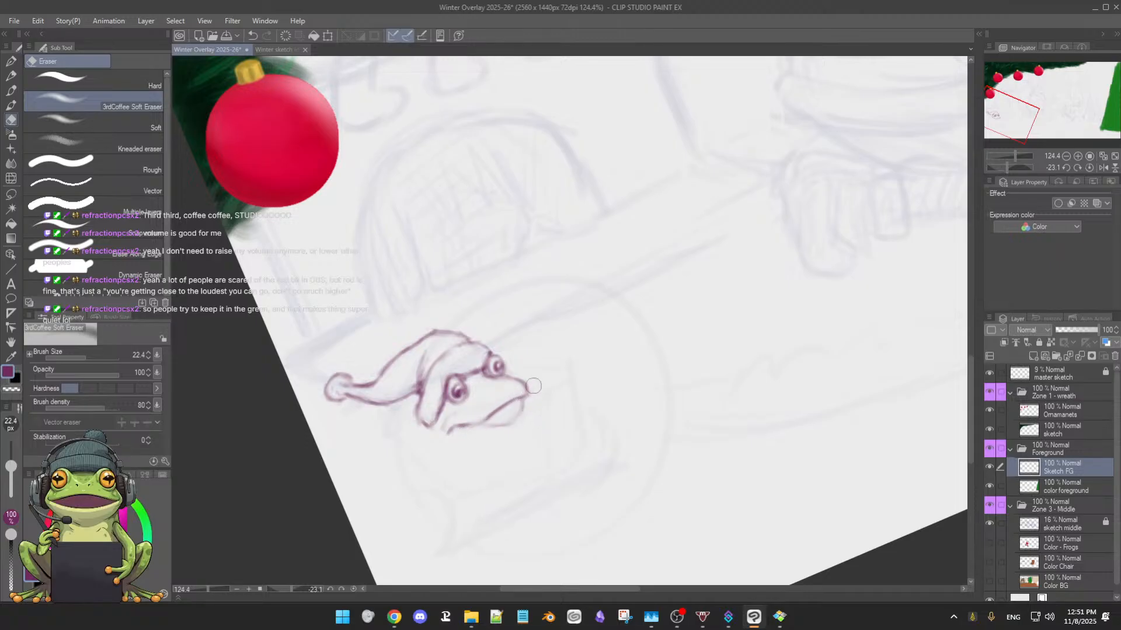
pyautogui.press('b')
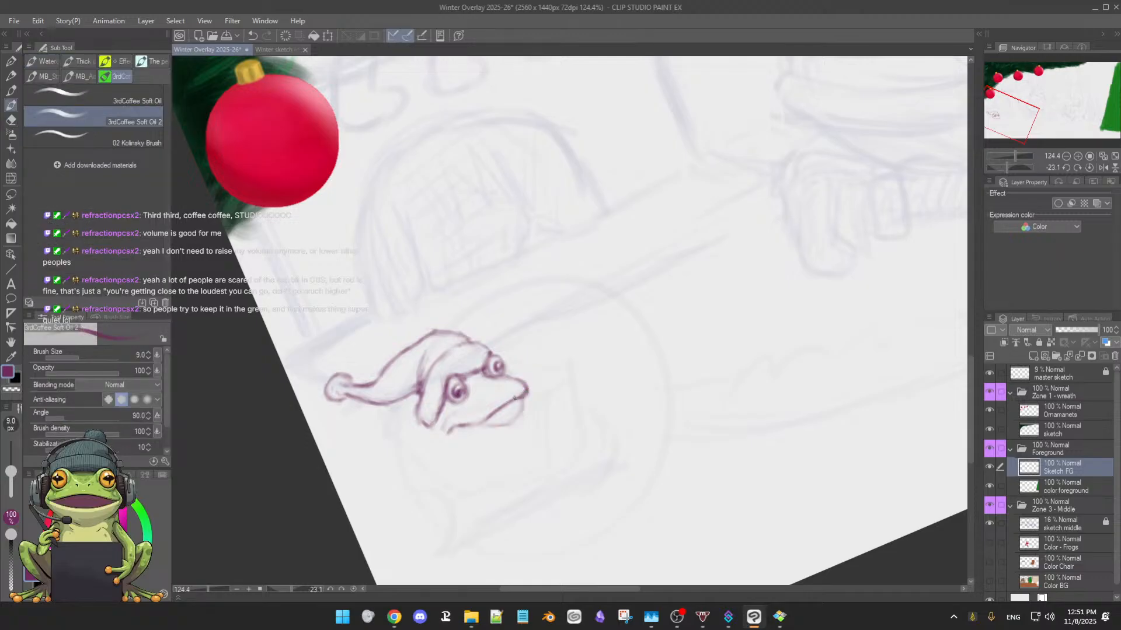
pyautogui.moveTo(524, 393); pyautogui.dragTo(496, 415)
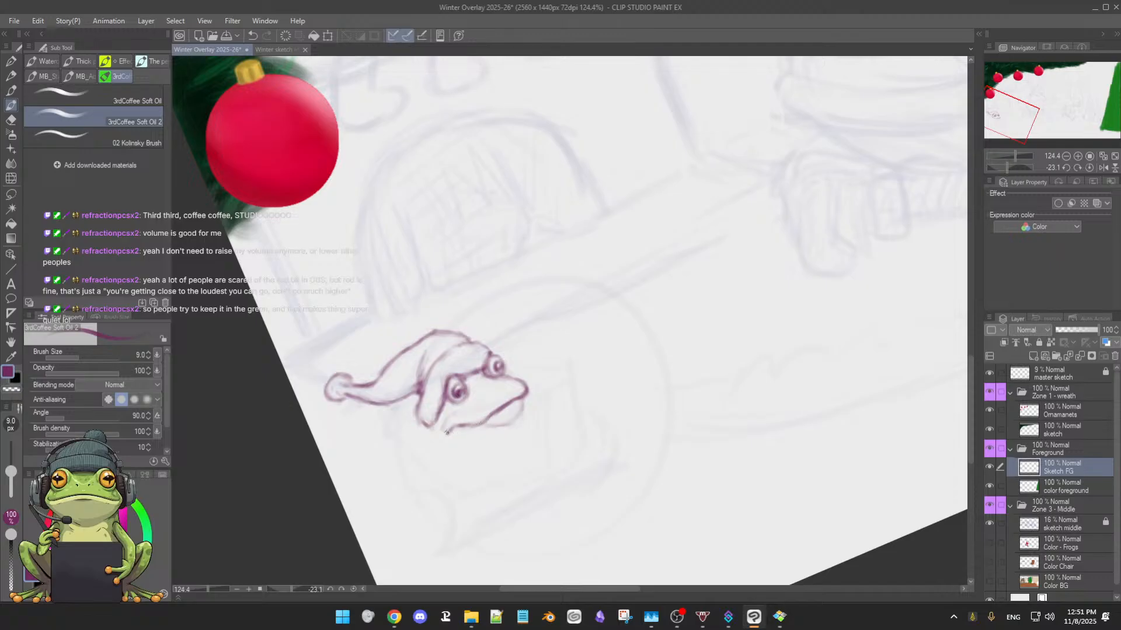
pyautogui.moveTo(448, 432); pyautogui.dragTo(480, 423)
pyautogui.moveTo(488, 427); pyautogui.dragTo(511, 426)
# Trim the underside of the frog's jaw with the soft eraser and restore its outline with the brush
pyautogui.moveTo(543, 474)
pyautogui.mouseDown()
pyautogui.moveTo(395, 441)
pyautogui.moveTo(554, 446)
pyautogui.mouseUp()
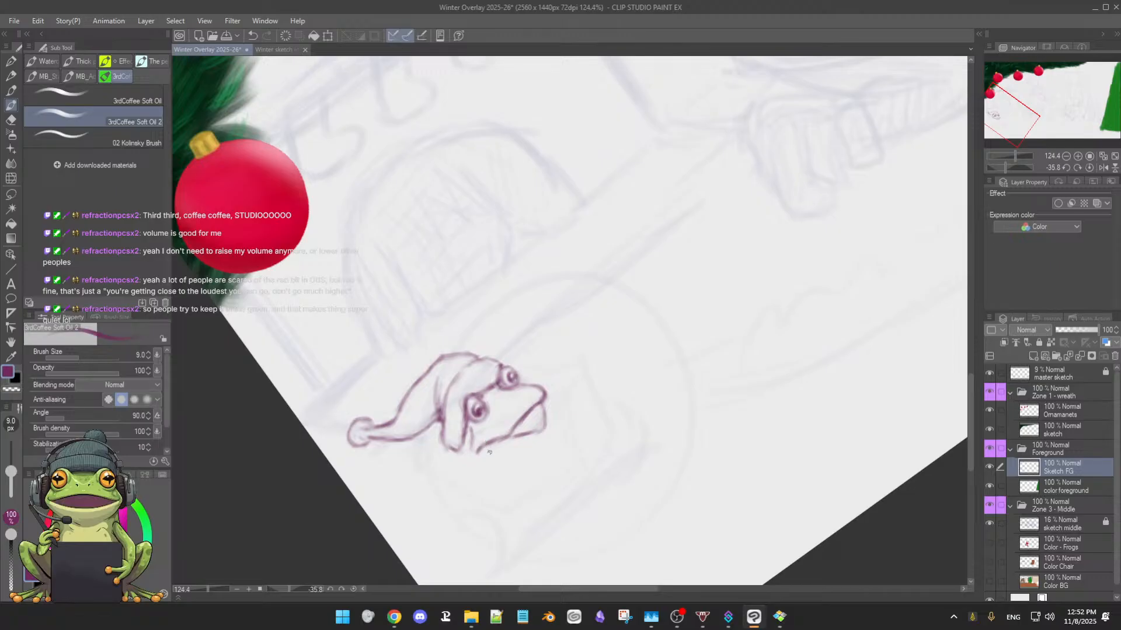
pyautogui.press('e')
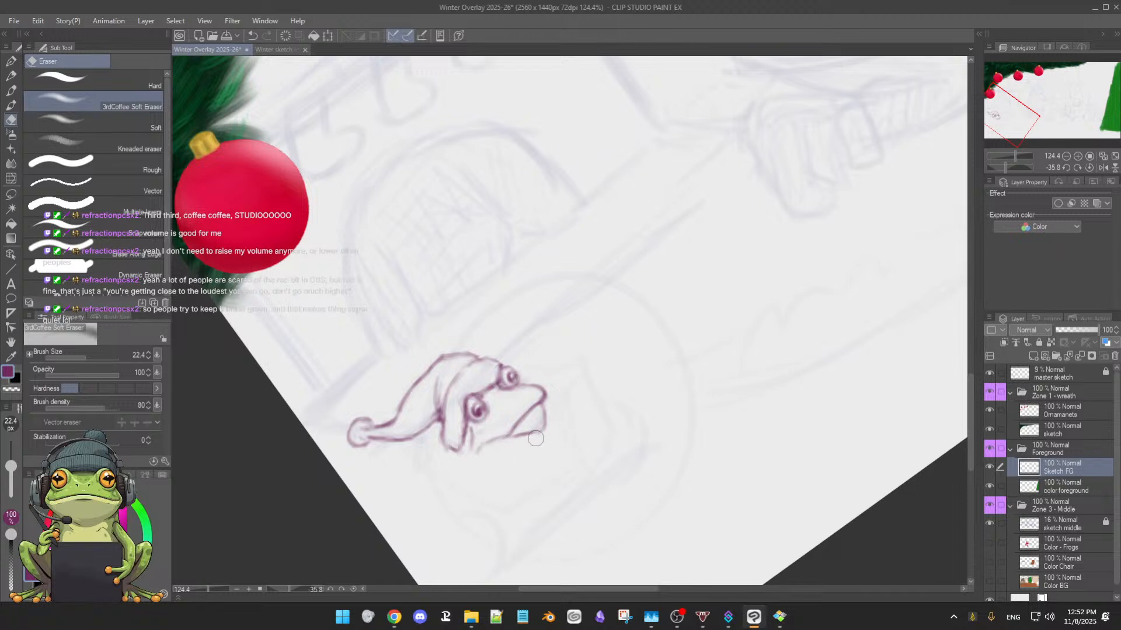
pyautogui.press('b')
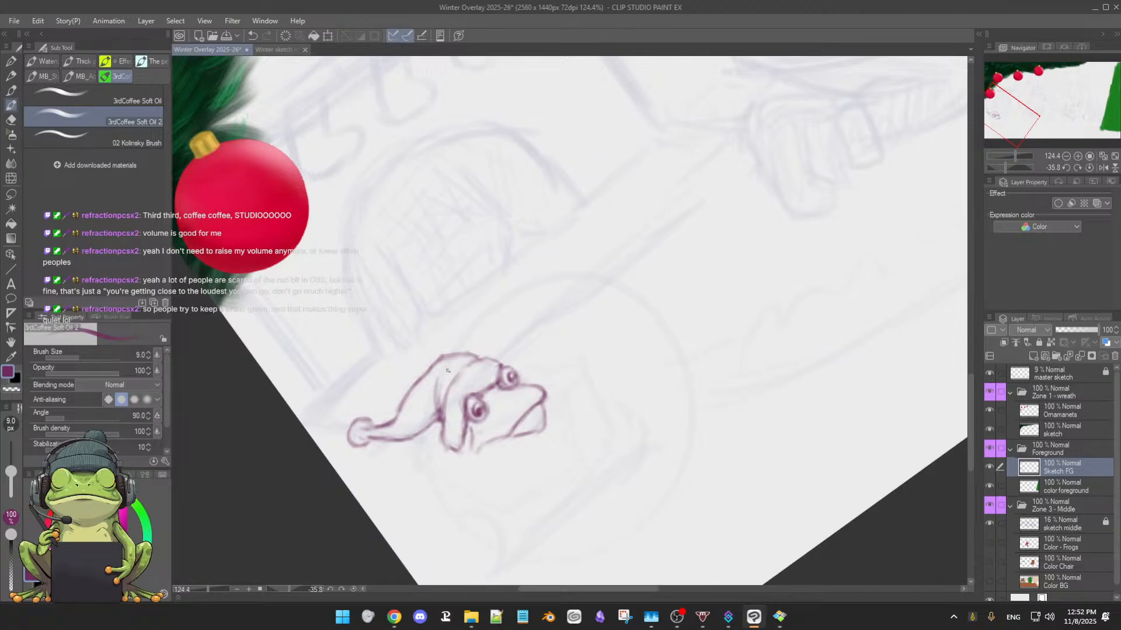
# Lighten the outline around the frog's right eye with the soft eraser and redraw the eye's contour and pupil
pyautogui.press('e')
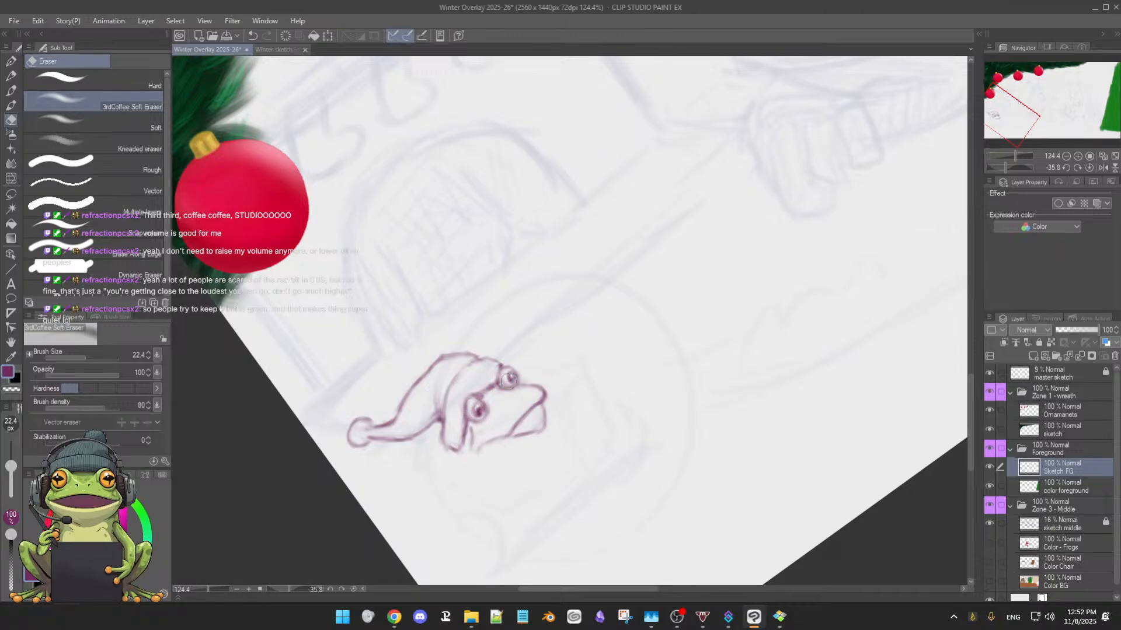
pyautogui.press('b')
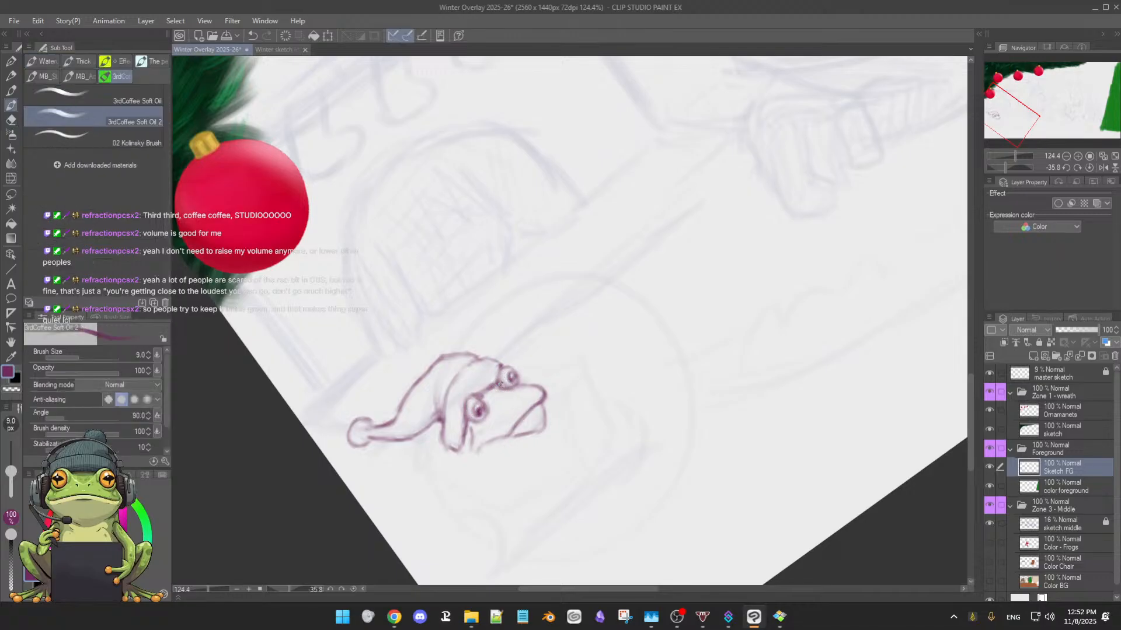
pyautogui.press('e')
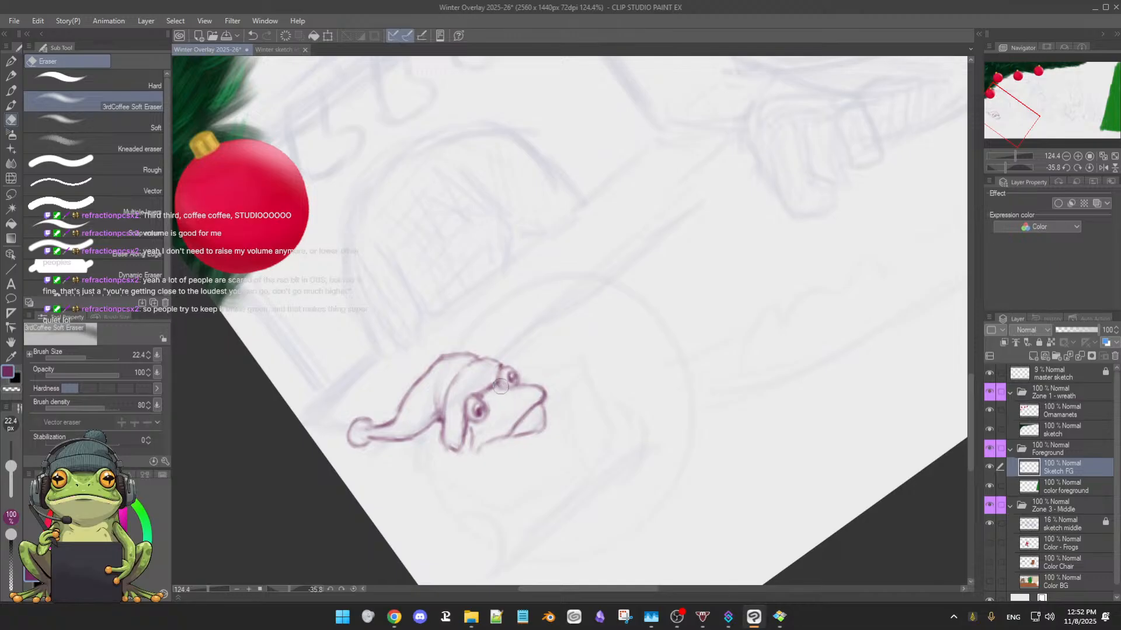
pyautogui.press('b')
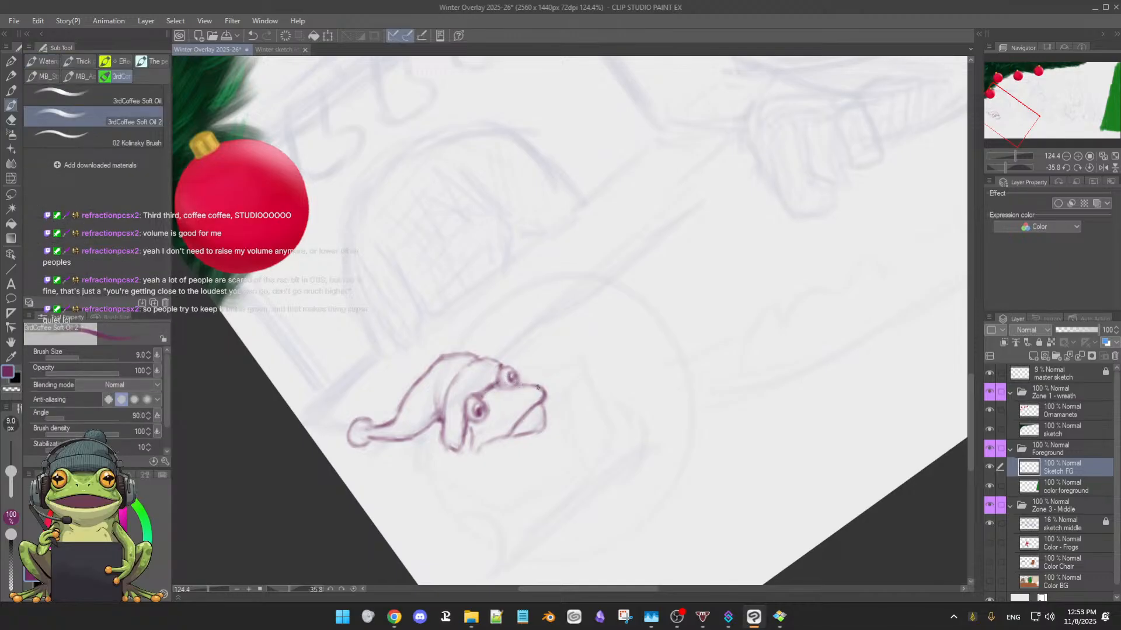
# Soften and rework the mouth line and the front of the jaw, then save the illustration
pyautogui.press('e')
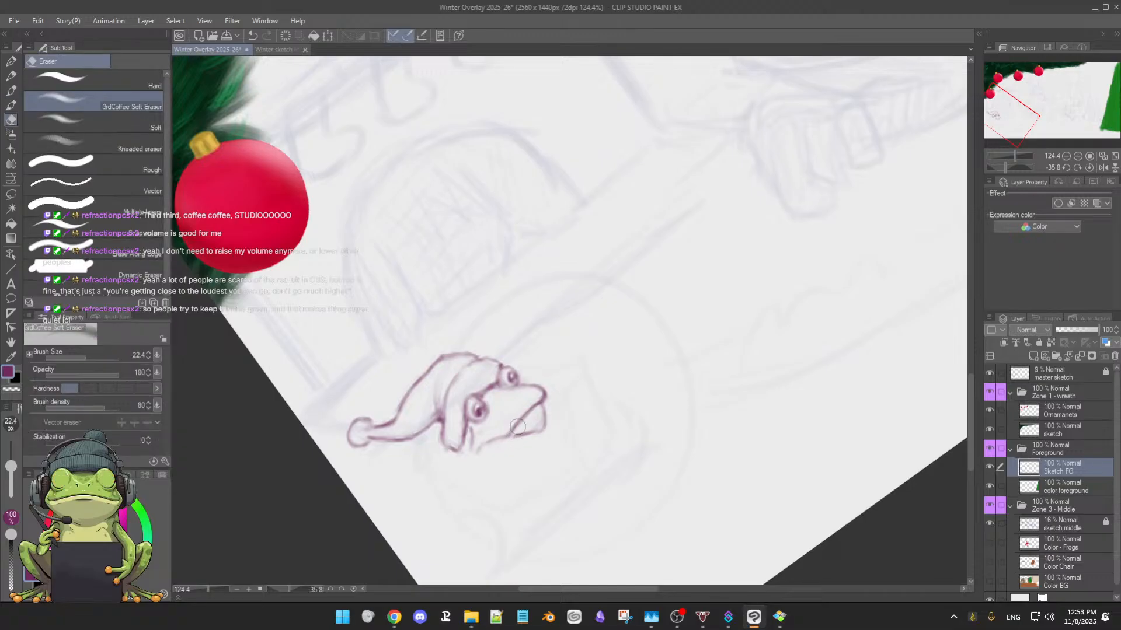
pyautogui.press('b')
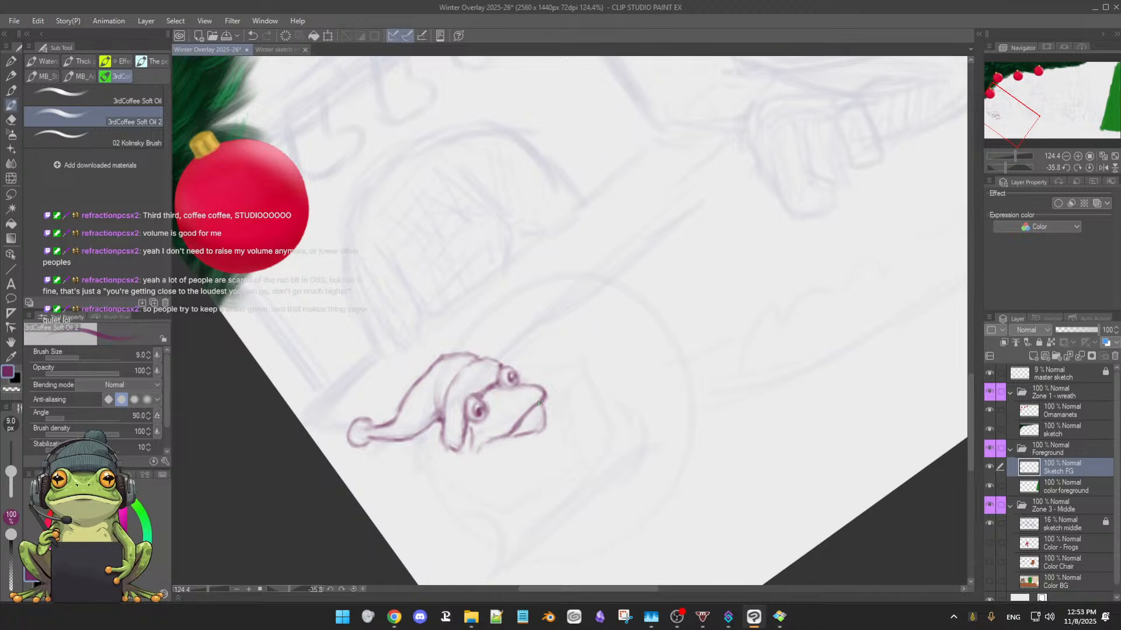
pyautogui.press('e')
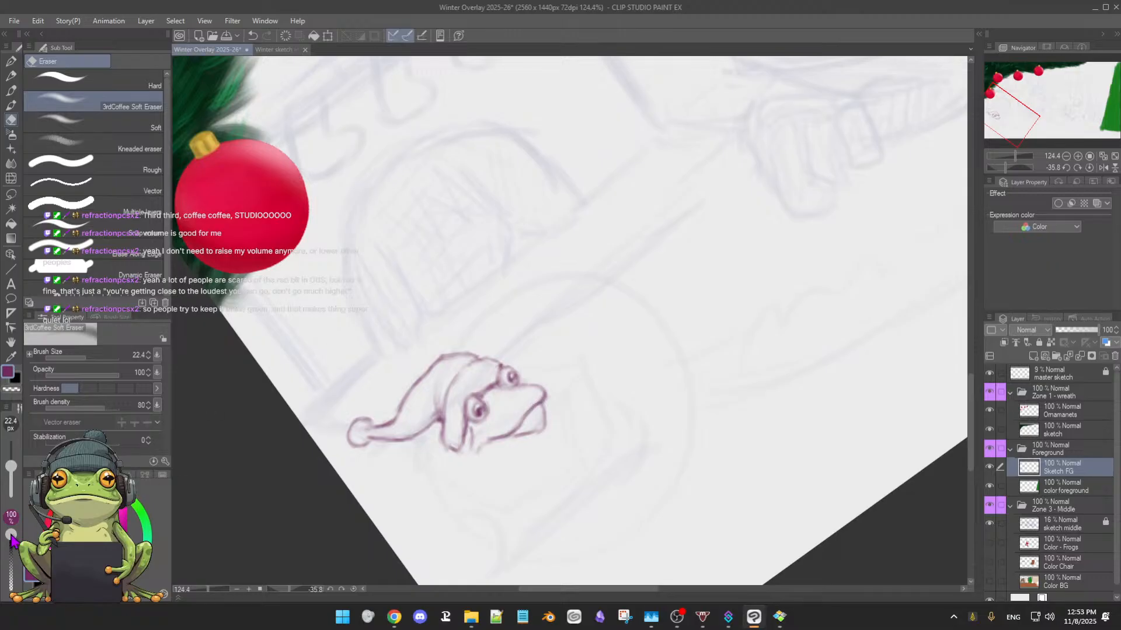
pyautogui.moveTo(11, 535)
pyautogui.mouseDown()
pyautogui.moveTo(13, 549)
pyautogui.moveTo(12, 532)
pyautogui.mouseUp()
pyautogui.hotkey('ctrl', 's')
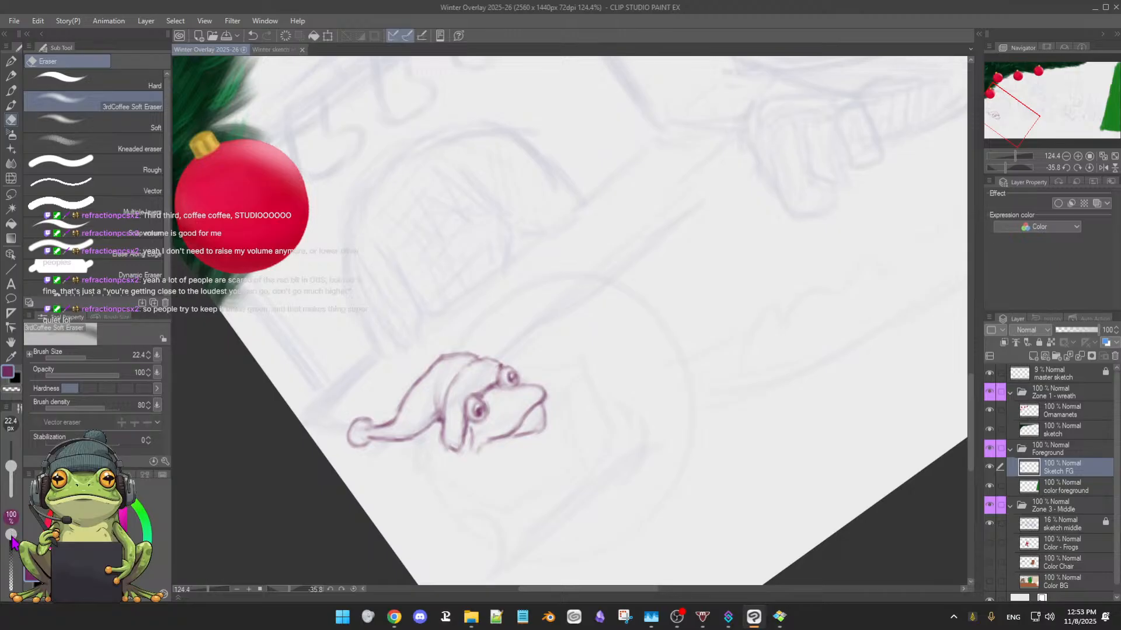
# Reduce the soft eraser to 13.4, clean the mouth line, then redraw the jaw's front and underside and trim its rear end
pyautogui.moveTo(11, 468); pyautogui.dragTo(10, 470)
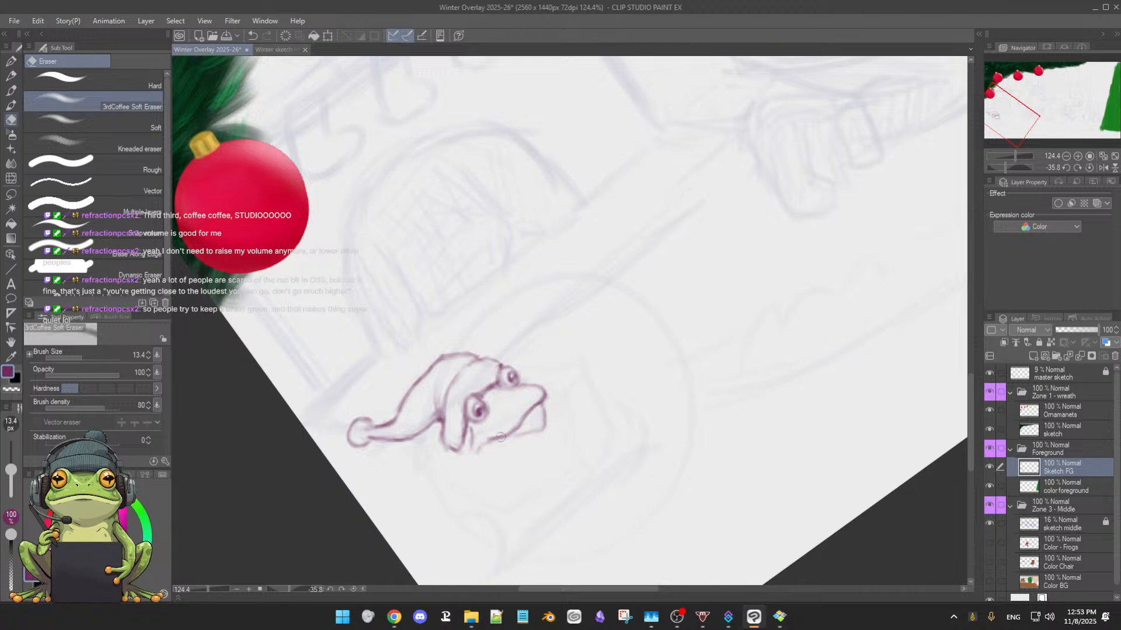
pyautogui.press('b')
pyautogui.moveTo(543, 410)
pyautogui.mouseDown()
pyautogui.moveTo(545, 427)
pyautogui.moveTo(524, 435)
pyautogui.moveTo(537, 430)
pyautogui.mouseUp()
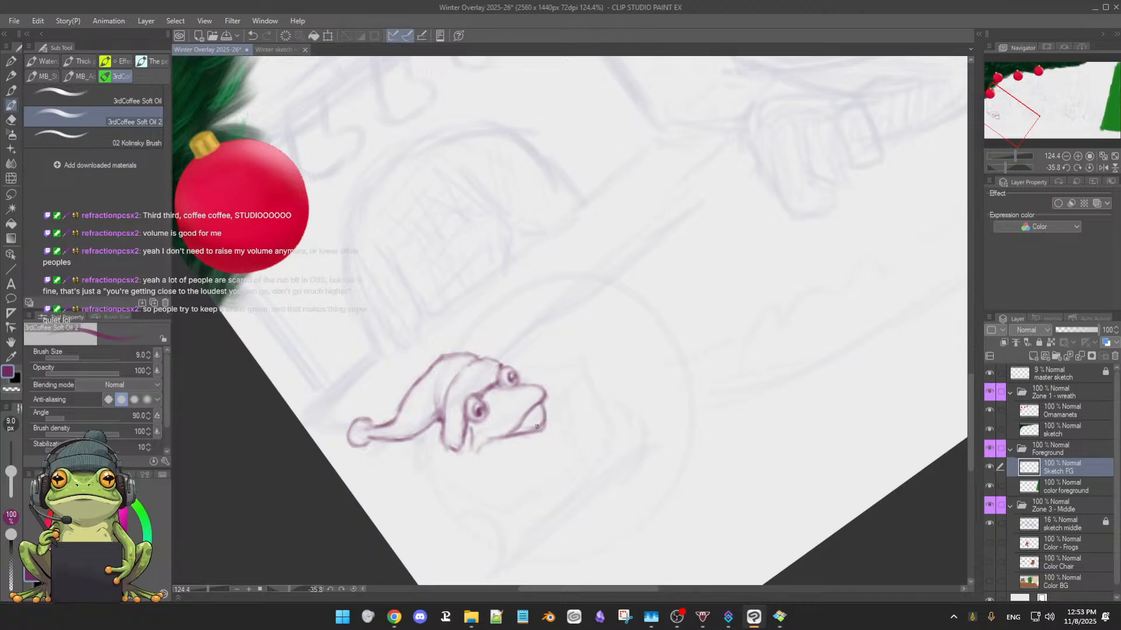
pyautogui.moveTo(495, 441); pyautogui.dragTo(477, 450)
pyautogui.press('e')
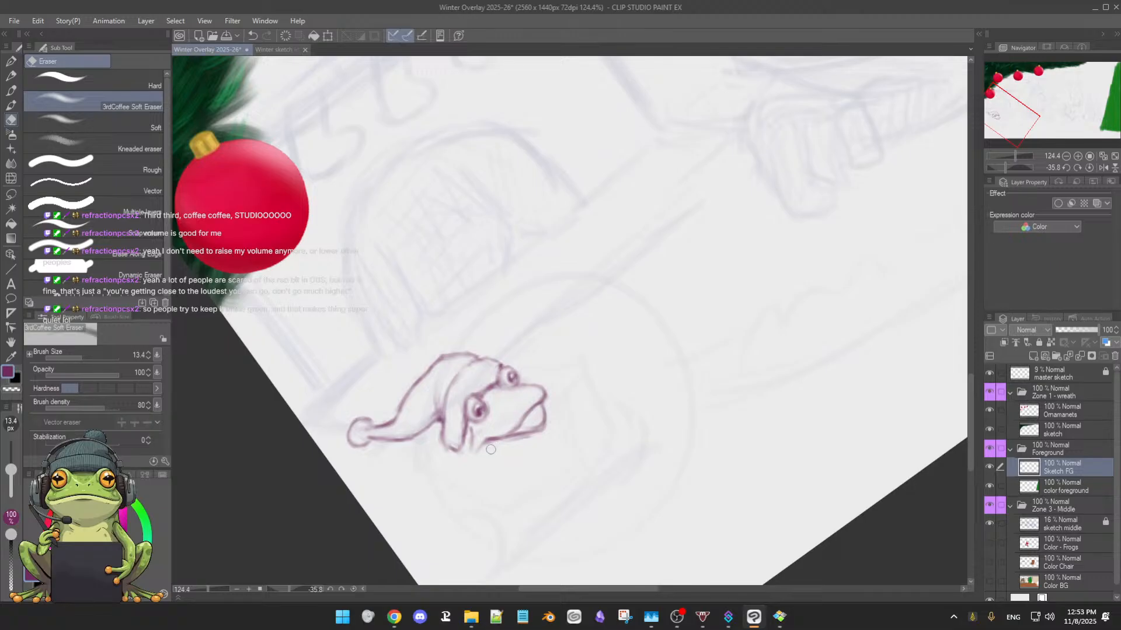
pyautogui.moveTo(492, 447); pyautogui.dragTo(476, 451)
pyautogui.press('b')
# Reset the canvas rotation and sketch short neck and cheek strokes below the hat's left brim, behind the mouth
pyautogui.hotkey('ctrl', '@')
pyautogui.moveTo(534, 429); pyautogui.dragTo(590, 384)
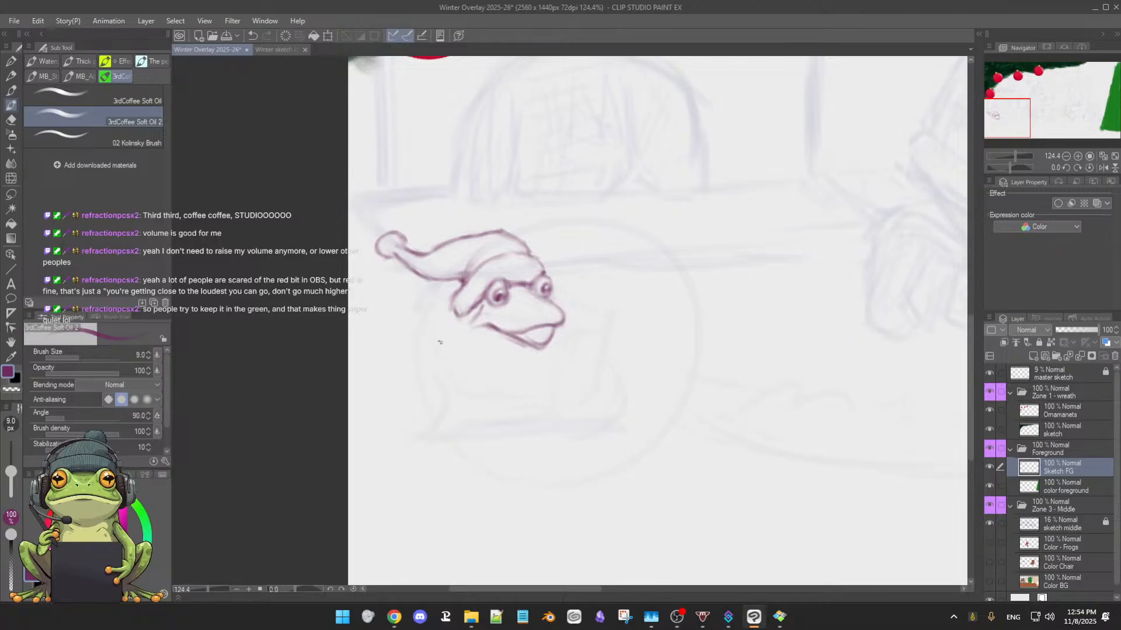
pyautogui.moveTo(448, 321); pyautogui.dragTo(441, 334)
pyautogui.moveTo(443, 321); pyautogui.dragTo(464, 316)
pyautogui.moveTo(480, 335); pyautogui.dragTo(494, 348)
pyautogui.moveTo(437, 343); pyautogui.dragTo(451, 318)
# Clean up the mouth's left corner and the cheek strokes with brush and soft eraser, enlarging the eraser to 24.8
pyautogui.press('e')
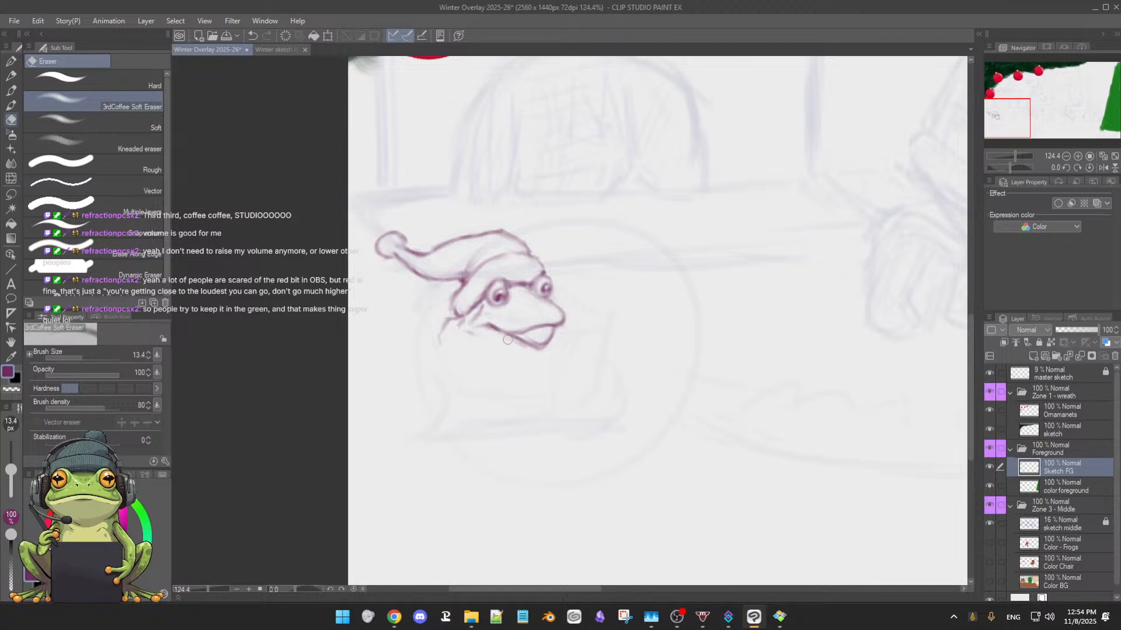
pyautogui.press('b')
pyautogui.press('e')
pyautogui.moveTo(478, 337); pyautogui.dragTo(469, 335)
pyautogui.press('b')
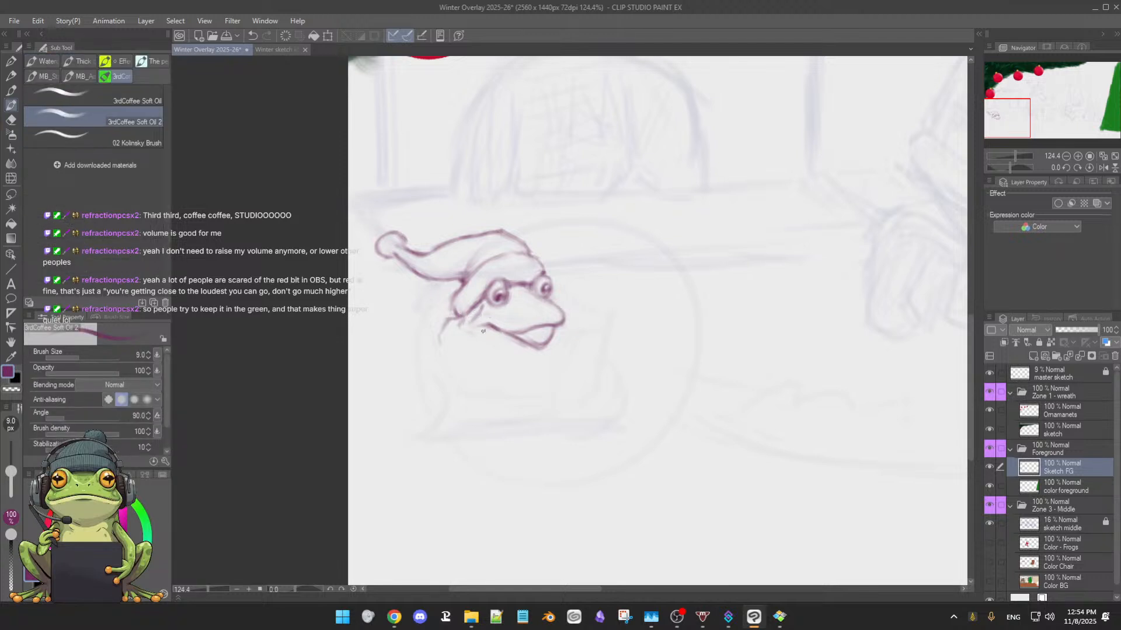
pyautogui.press('e')
pyautogui.moveTo(10, 472); pyautogui.dragTo(10, 468)
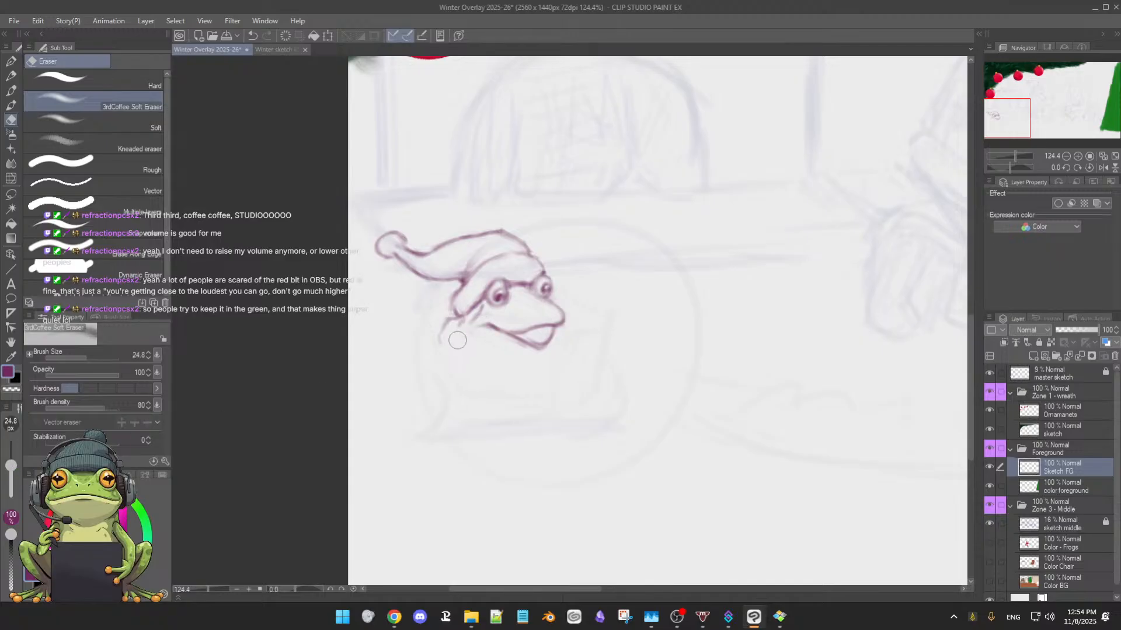
pyautogui.press('b')
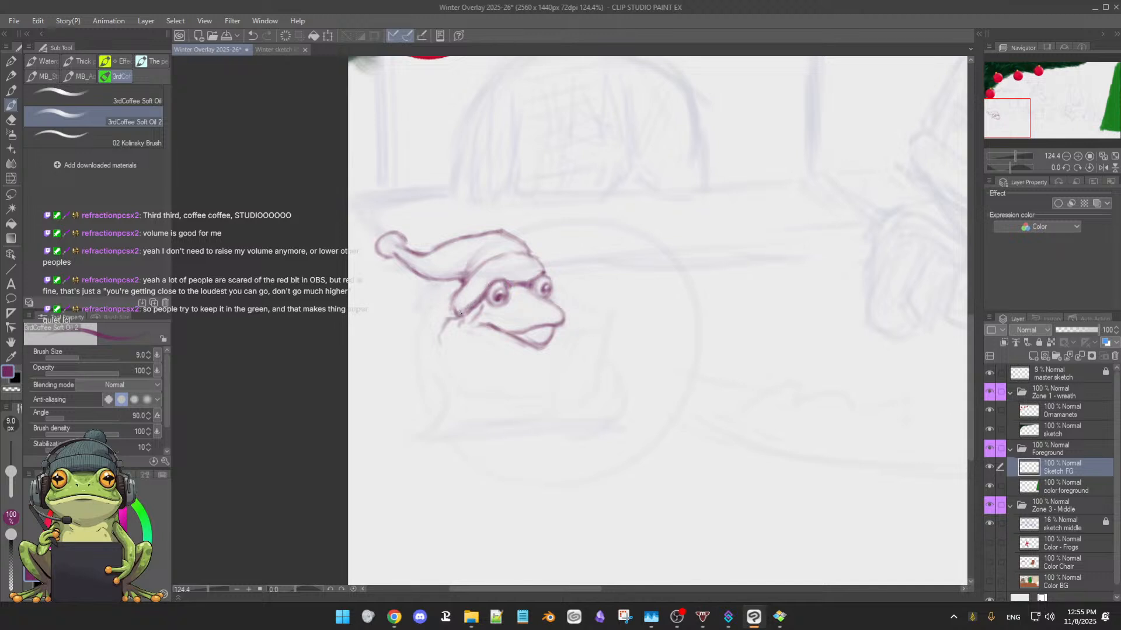
# Redraw the hat brim's left edge and refine the right eye and snout contour, alternating brush and soft eraser
pyautogui.moveTo(465, 286); pyautogui.dragTo(455, 311)
pyautogui.press('e')
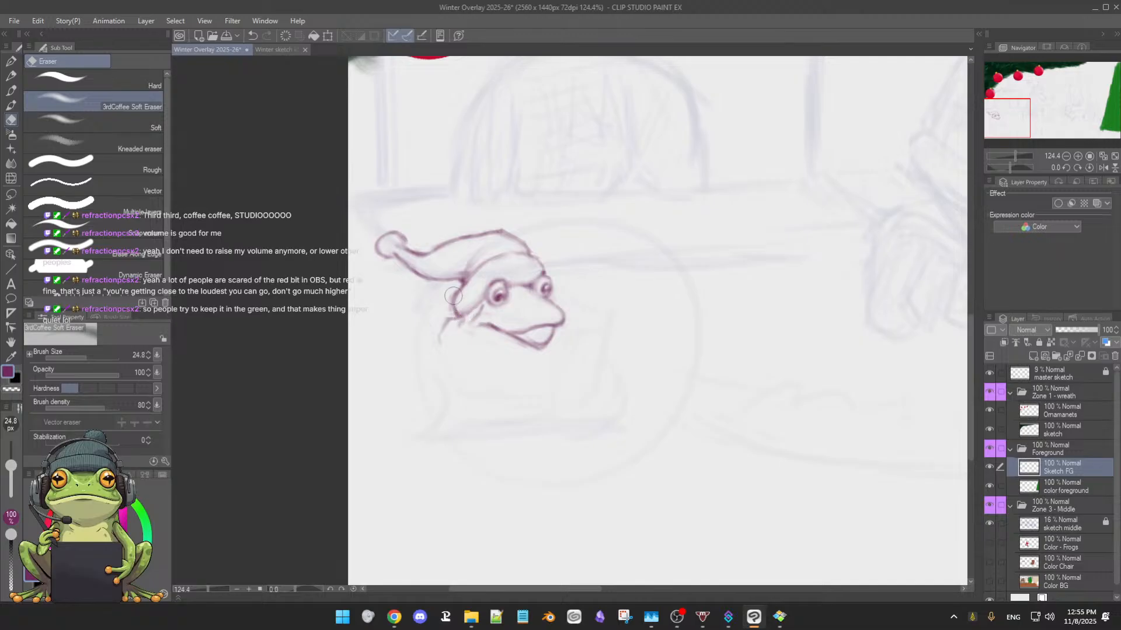
pyautogui.press('b')
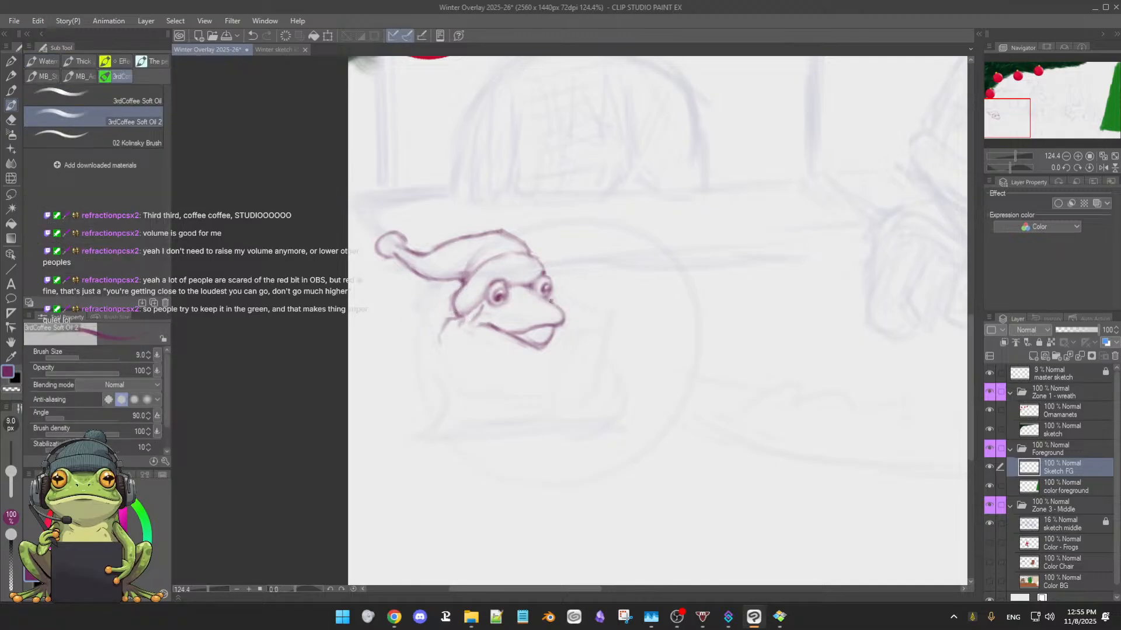
pyautogui.press('e')
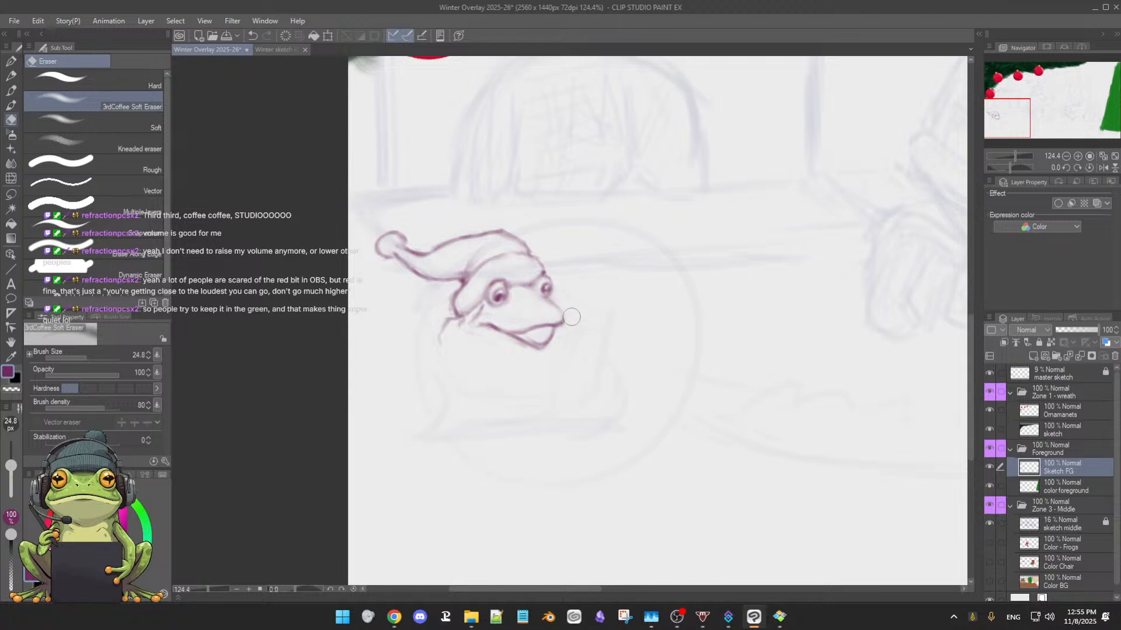
pyautogui.press('b')
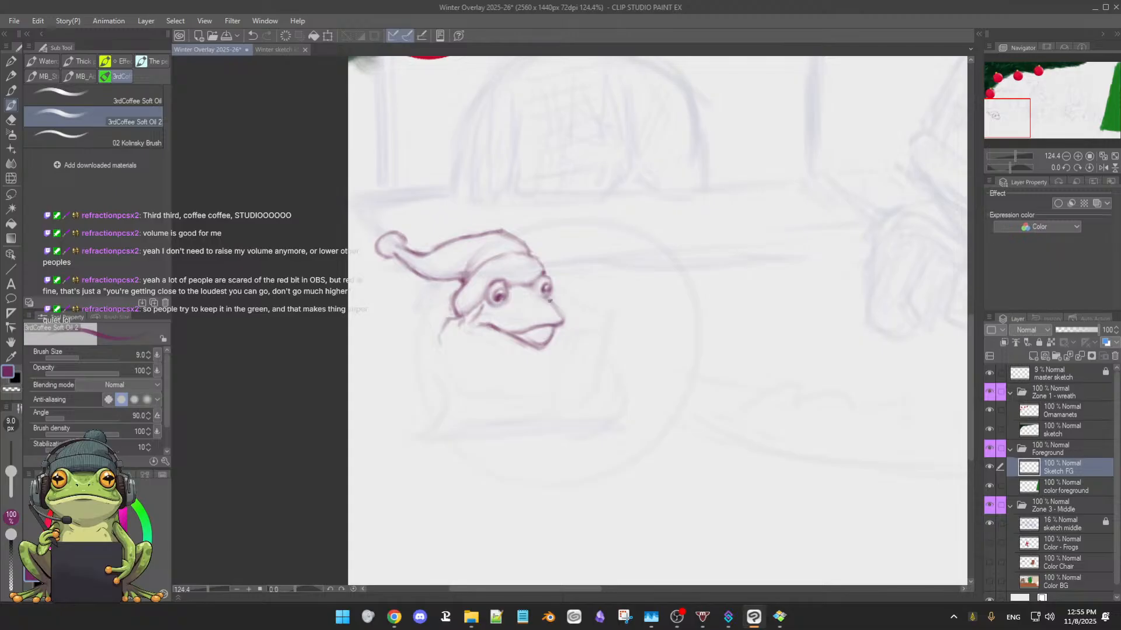
pyautogui.press('e')
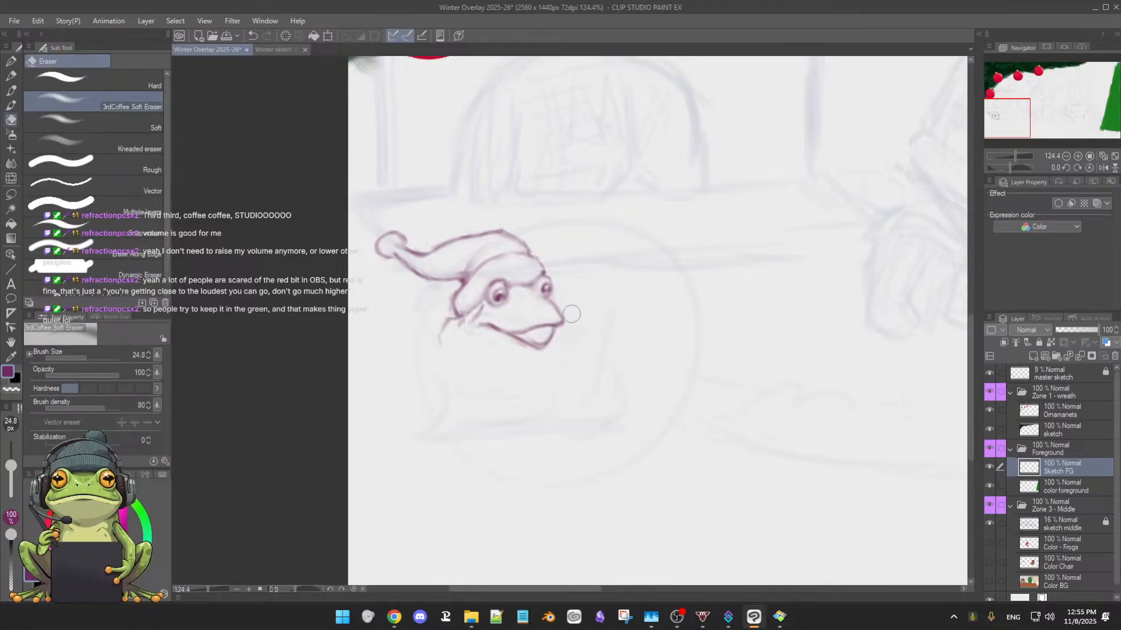
pyautogui.press('b')
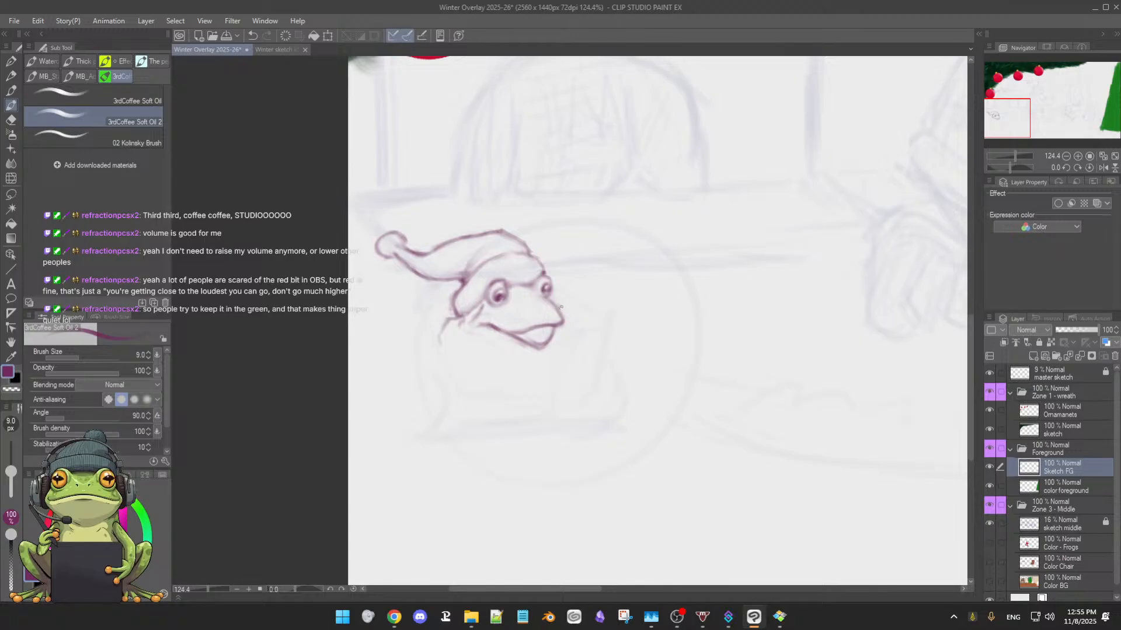
# Sketch a light outline below the frog's head, curving down from both cheeks and tapering to a point
pyautogui.moveTo(559, 305); pyautogui.dragTo(570, 320)
pyautogui.moveTo(574, 334); pyautogui.dragTo(575, 429)
pyautogui.moveTo(465, 342); pyautogui.dragTo(464, 355)
pyautogui.moveTo(472, 370); pyautogui.dragTo(566, 430)
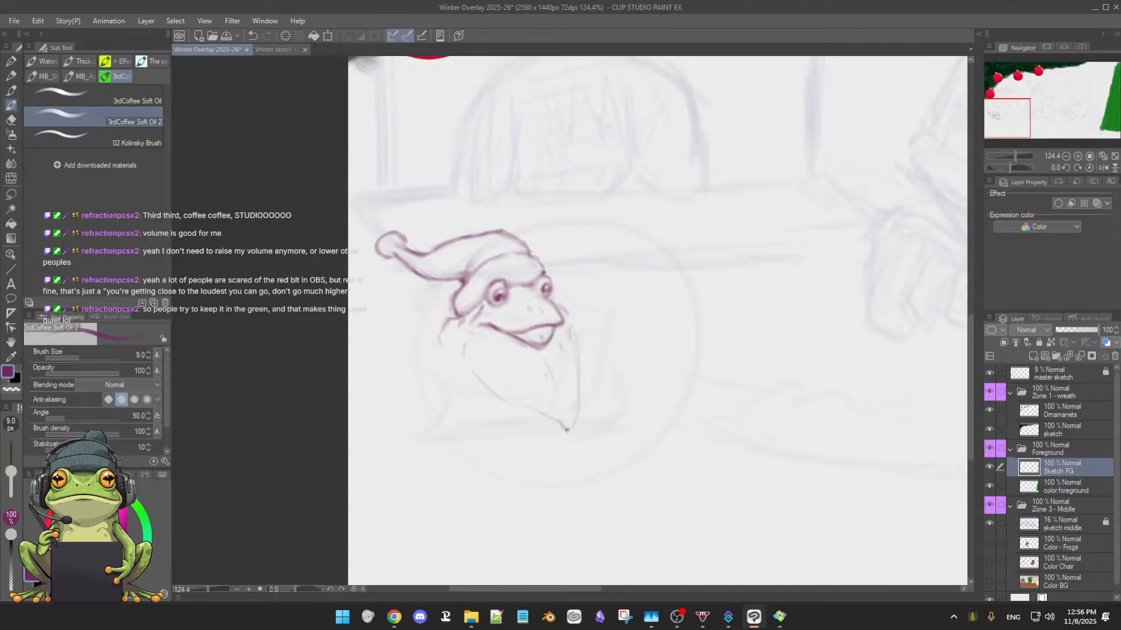
# Strengthen the right contour of the tapering beard shape down to its point and add short strokes along its left side
pyautogui.moveTo(571, 324); pyautogui.dragTo(579, 355)
pyautogui.moveTo(580, 353); pyautogui.dragTo(567, 431)
pyautogui.moveTo(460, 336); pyautogui.dragTo(464, 358)
pyautogui.moveTo(495, 409); pyautogui.dragTo(478, 412)
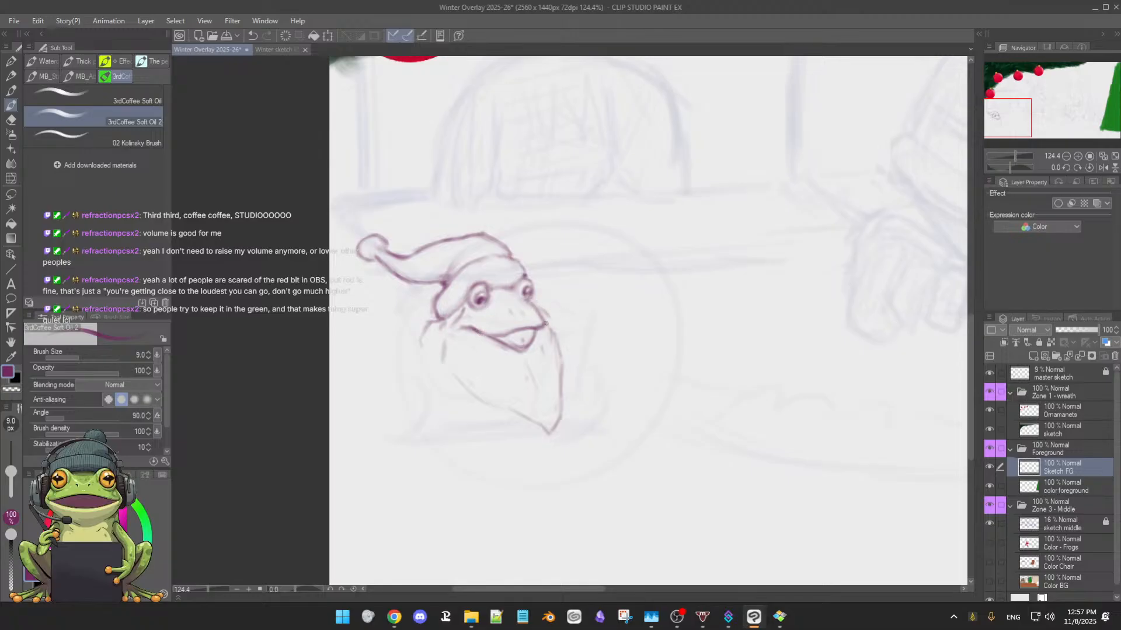
pyautogui.press('e')
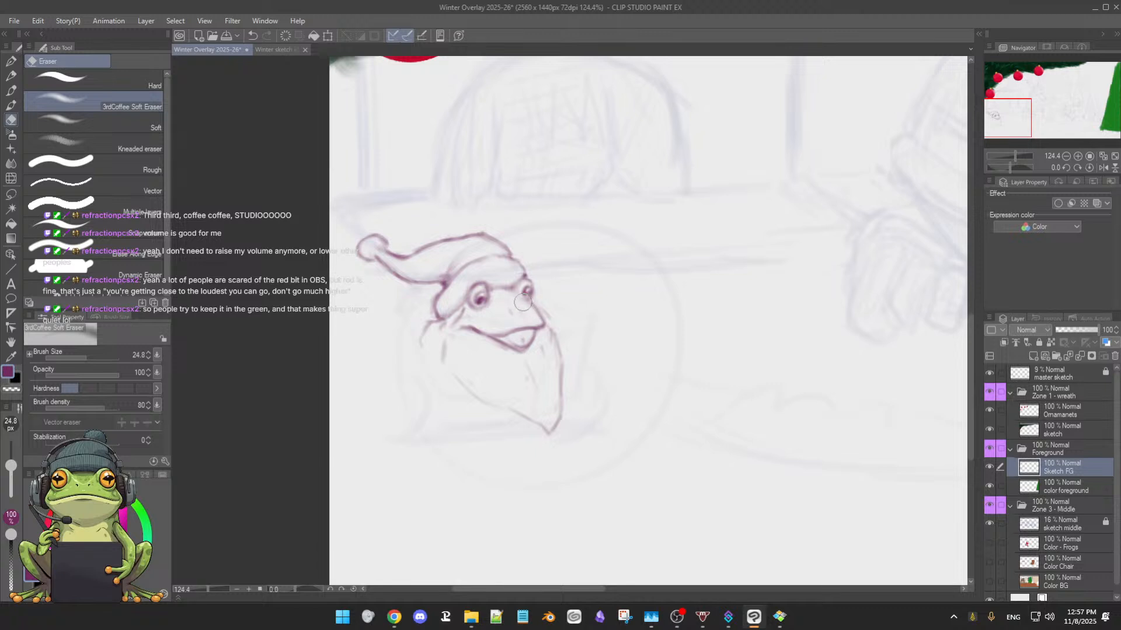
pyautogui.press('b')
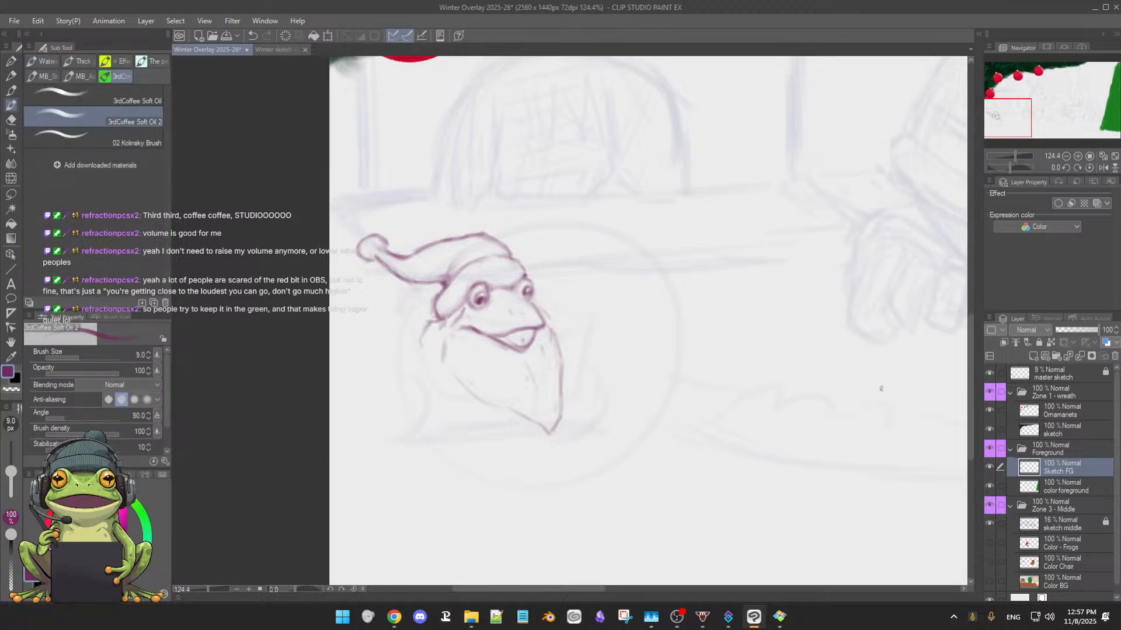
# Lasso the whole frog head with its hat and beard, and move it slightly up and right using Scale/Rotate
pyautogui.press('m')
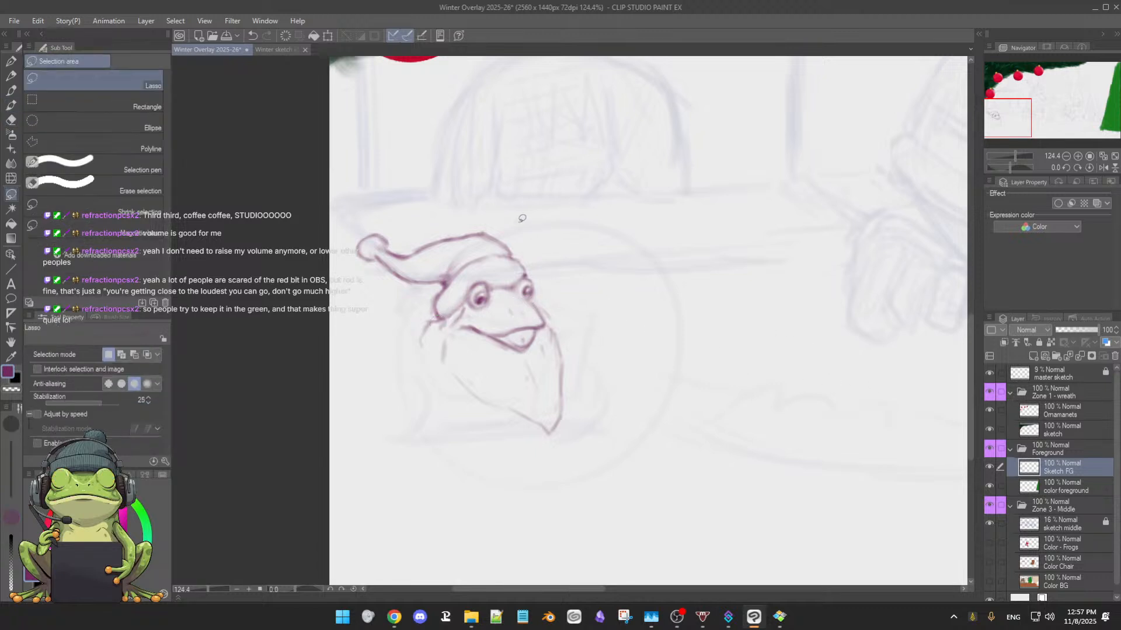
pyautogui.moveTo(447, 201)
pyautogui.mouseDown()
pyautogui.moveTo(357, 227)
pyautogui.moveTo(333, 270)
pyautogui.moveTo(371, 390)
pyautogui.moveTo(408, 442)
pyautogui.moveTo(527, 481)
pyautogui.moveTo(635, 453)
pyautogui.moveTo(659, 349)
pyautogui.moveTo(640, 249)
pyautogui.moveTo(557, 186)
pyautogui.moveTo(446, 200)
pyautogui.mouseUp()
pyautogui.press('b')
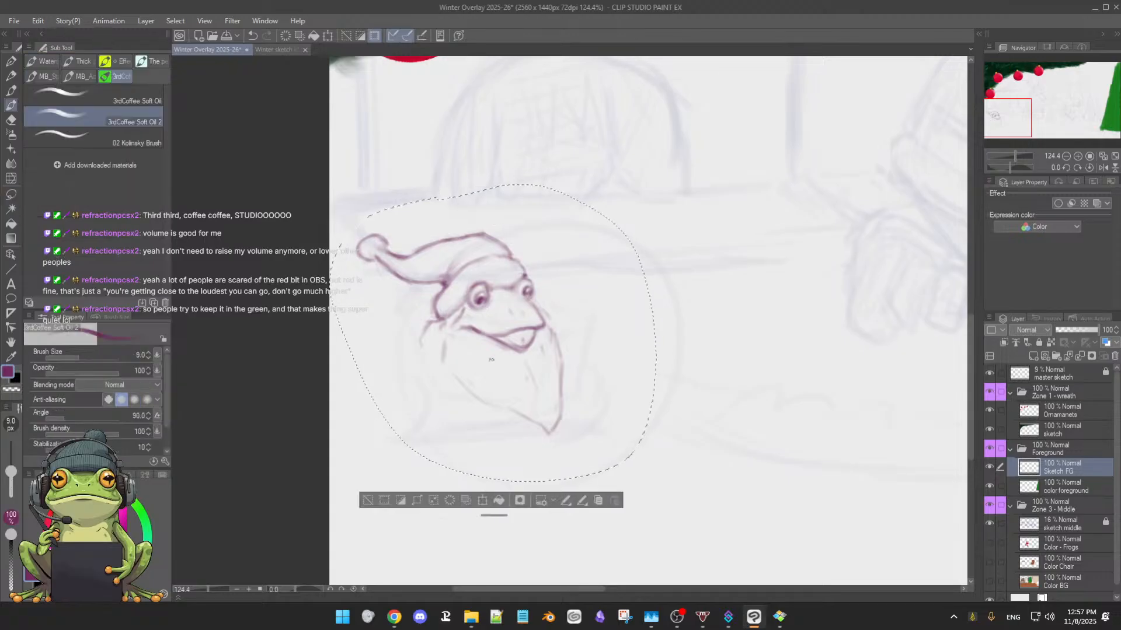
pyautogui.click(485, 505)
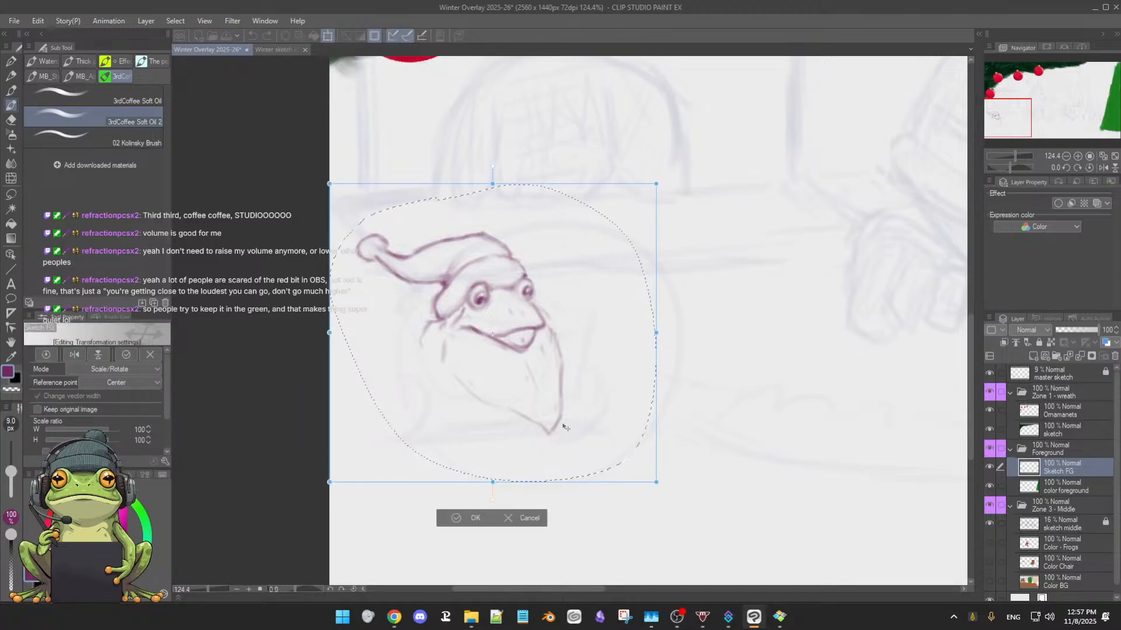
pyautogui.moveTo(576, 430)
pyautogui.mouseDown()
pyautogui.moveTo(643, 409)
pyautogui.moveTo(606, 380)
pyautogui.mouseUp()
pyautogui.press('Return')
# Transform the selected frog head again and shift it a little further right, away from the canvas edge
pyautogui.moveTo(762, 397); pyautogui.dragTo(739, 397)
pyautogui.moveTo(804, 382); pyautogui.dragTo(692, 410)
pyautogui.hotkey('ctrl', 't')
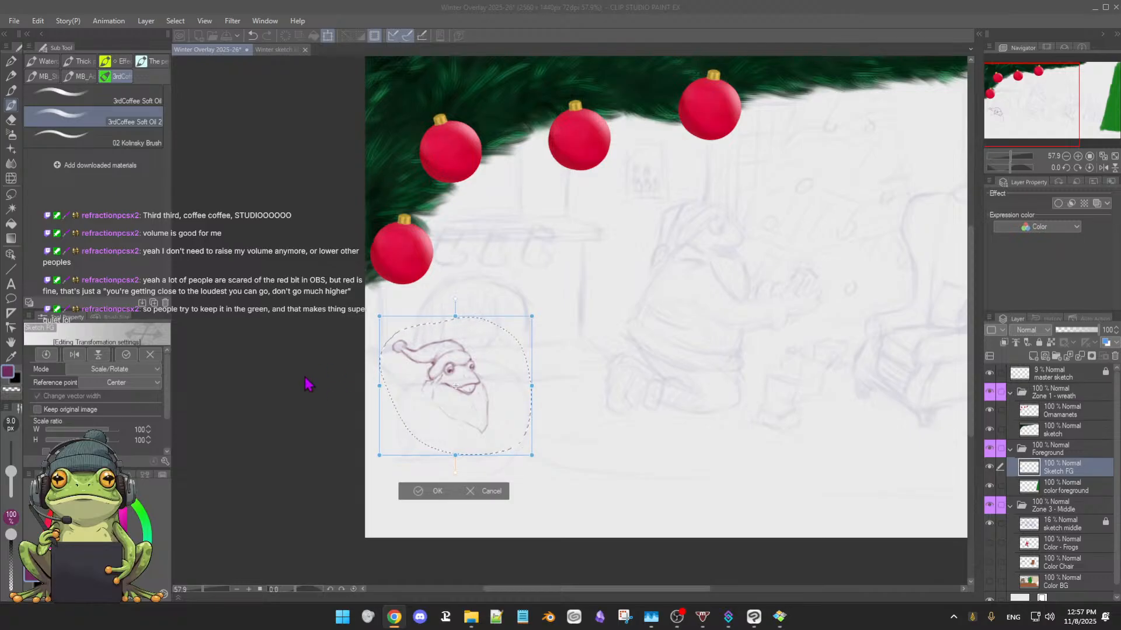
pyautogui.click(427, 366)
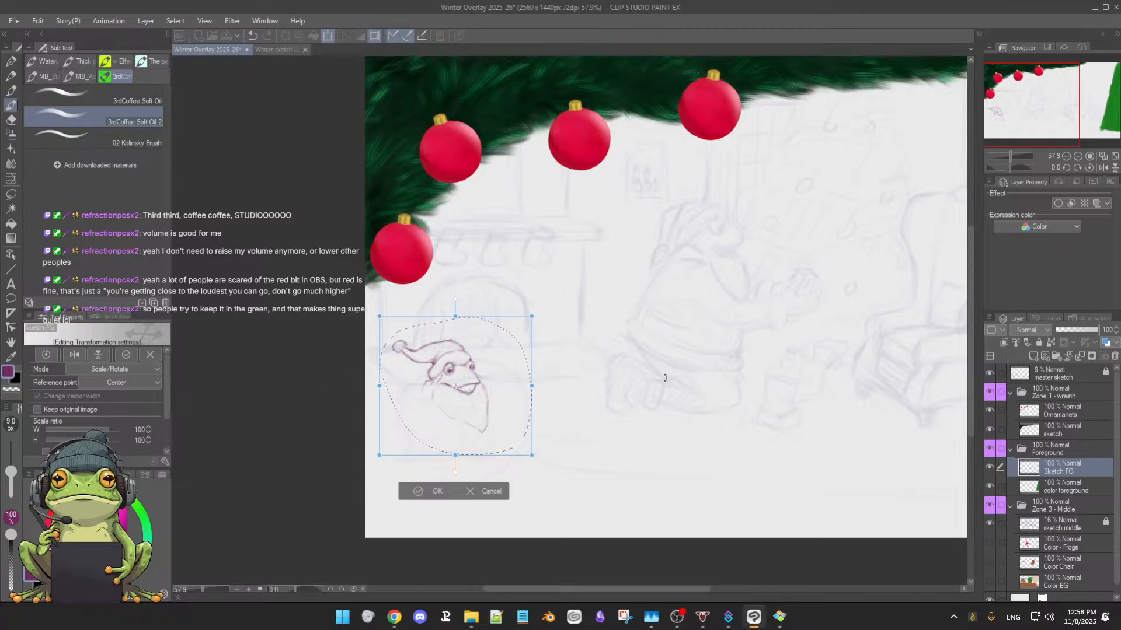
pyautogui.press('Return')
pyautogui.moveTo(665, 378)
pyautogui.mouseDown()
pyautogui.moveTo(528, 426)
pyautogui.moveTo(495, 451)
pyautogui.moveTo(485, 502)
pyautogui.moveTo(509, 379)
pyautogui.moveTo(508, 391)
pyautogui.mouseUp()
pyautogui.hotkey('ctrl', 't')
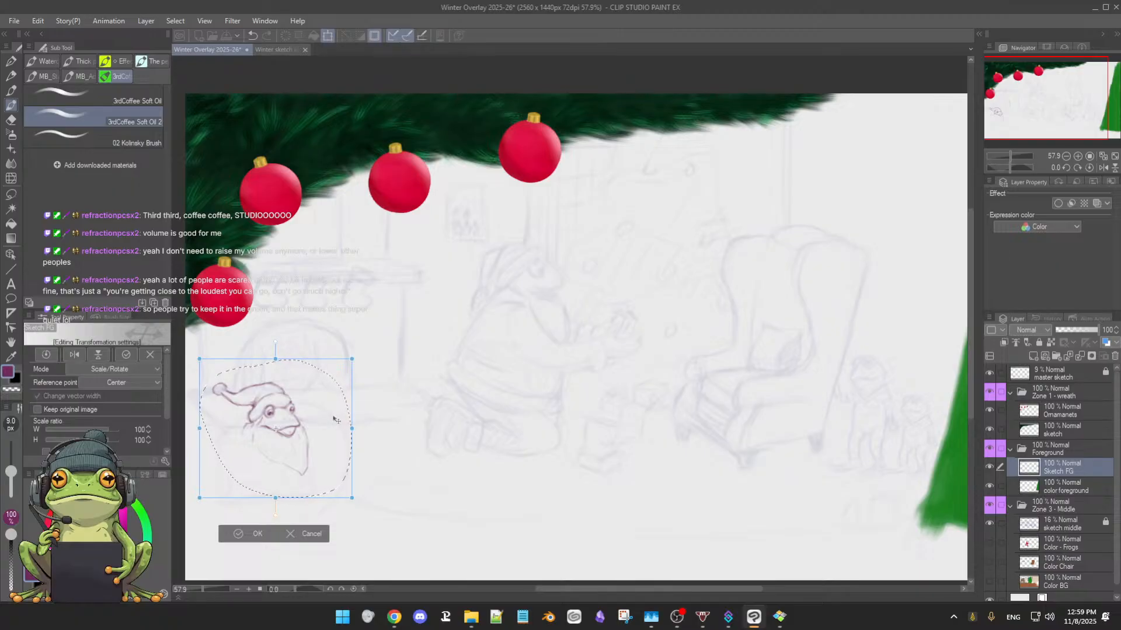
pyautogui.moveTo(336, 420)
pyautogui.mouseDown()
pyautogui.moveTo(348, 413)
pyautogui.moveTo(377, 424)
pyautogui.mouseUp()
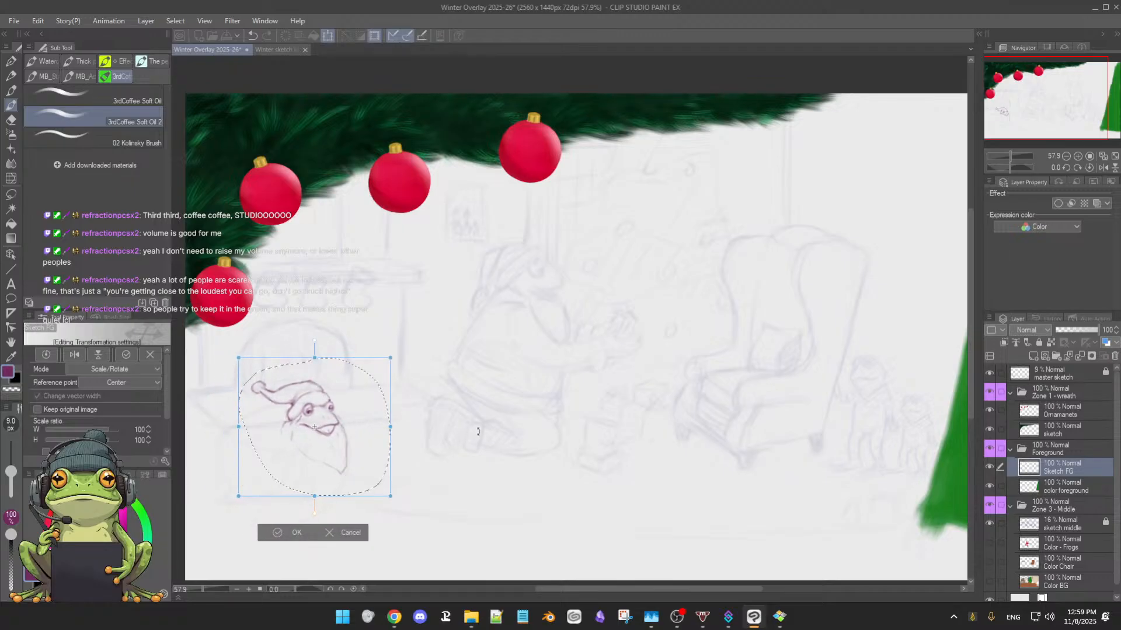
# Check the frog head's placement against the kneeling figure and armchair in the background sketch
pyautogui.moveTo(472, 433)
pyautogui.mouseDown()
pyautogui.moveTo(458, 434)
pyautogui.moveTo(474, 435)
pyautogui.moveTo(512, 381)
pyautogui.moveTo(509, 405)
pyautogui.mouseUp()
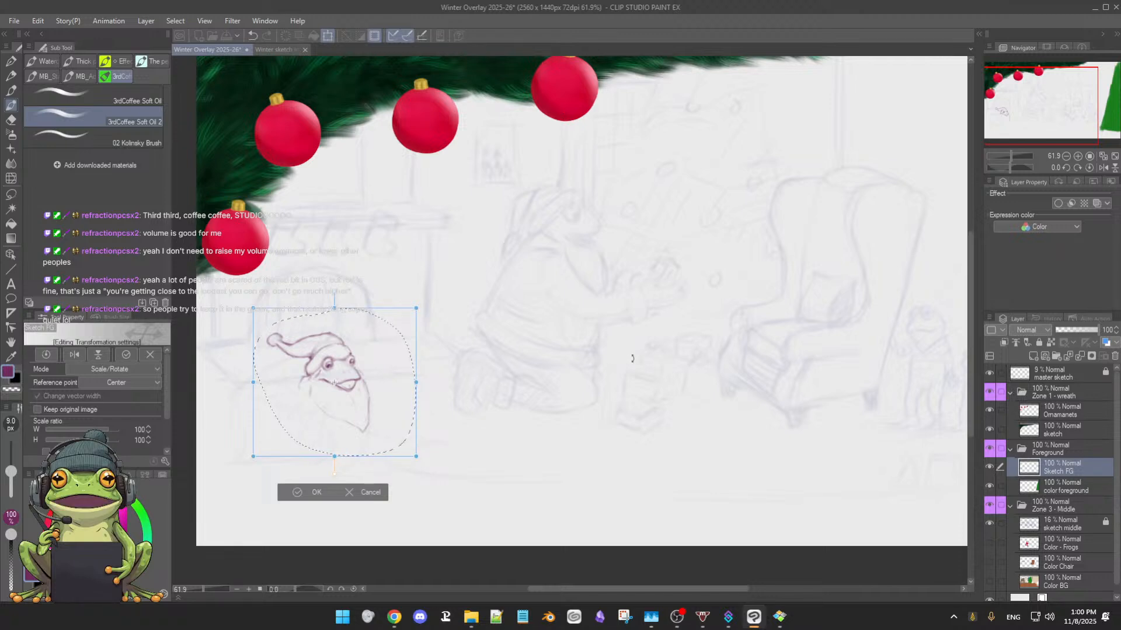
pyautogui.moveTo(633, 359)
pyautogui.mouseDown()
pyautogui.moveTo(661, 381)
pyautogui.moveTo(666, 402)
pyautogui.moveTo(613, 352)
pyautogui.moveTo(665, 378)
pyautogui.moveTo(552, 328)
pyautogui.moveTo(572, 341)
pyautogui.mouseUp()
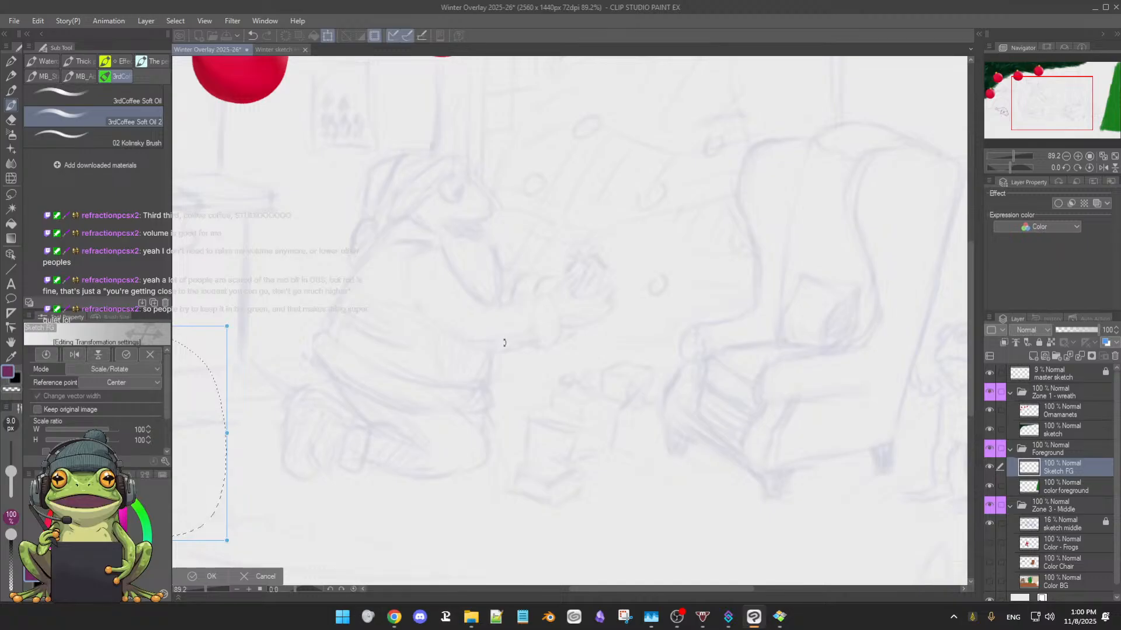
pyautogui.moveTo(501, 349); pyautogui.dragTo(636, 340)
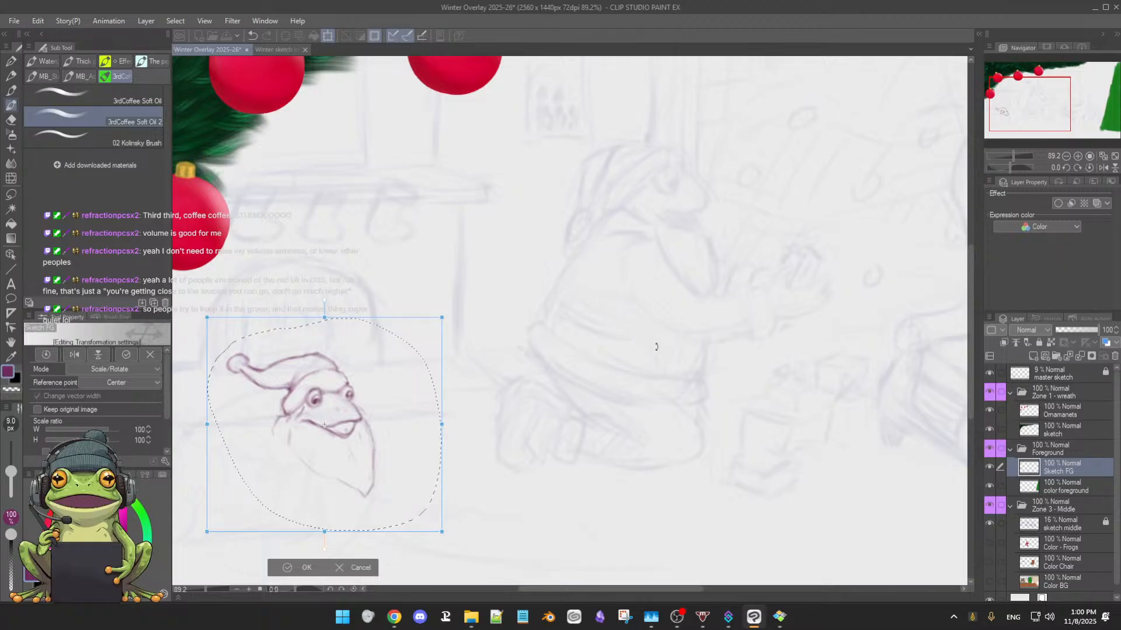
pyautogui.scroll(-4, 657, 347)
pyautogui.moveTo(682, 345); pyautogui.dragTo(653, 349)
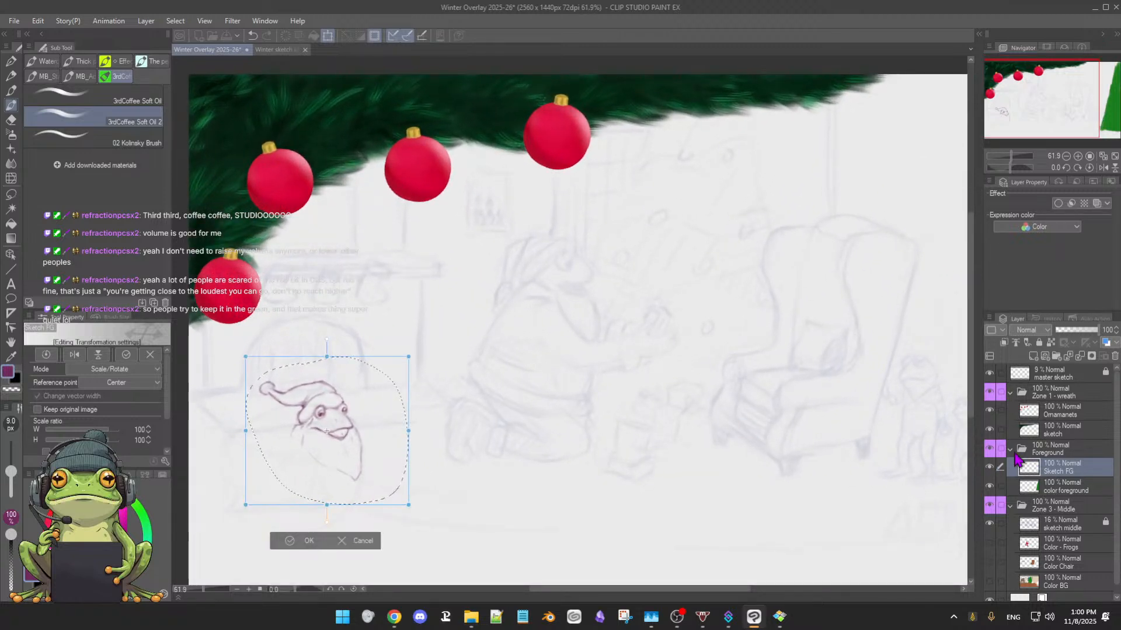
pyautogui.moveTo(501, 342); pyautogui.dragTo(507, 350)
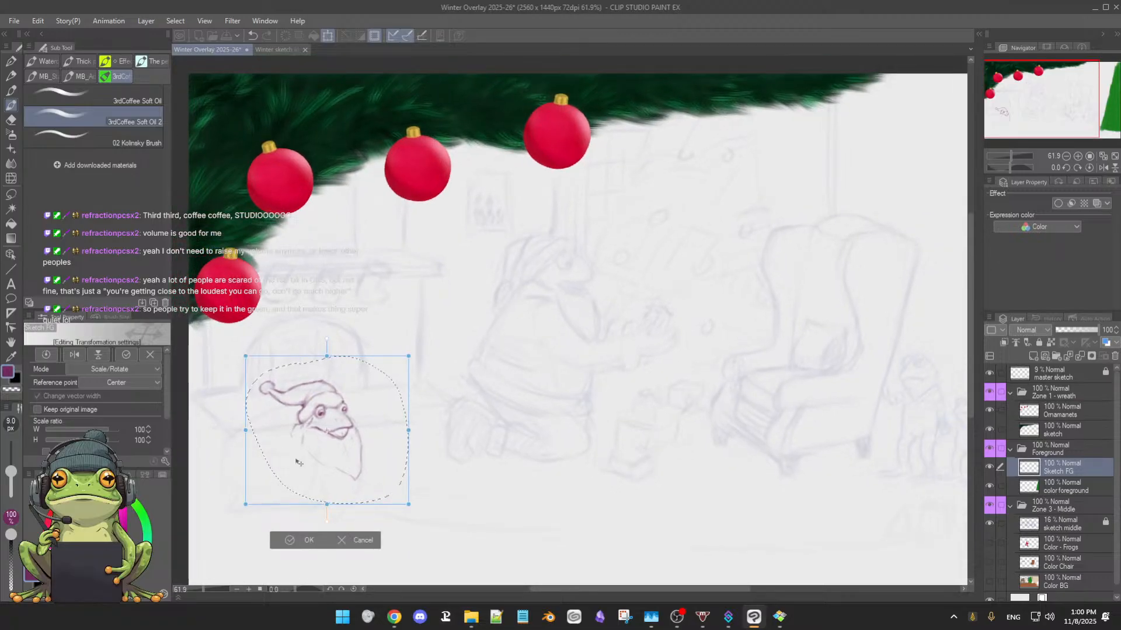
pyautogui.moveTo(477, 415); pyautogui.dragTo(504, 395)
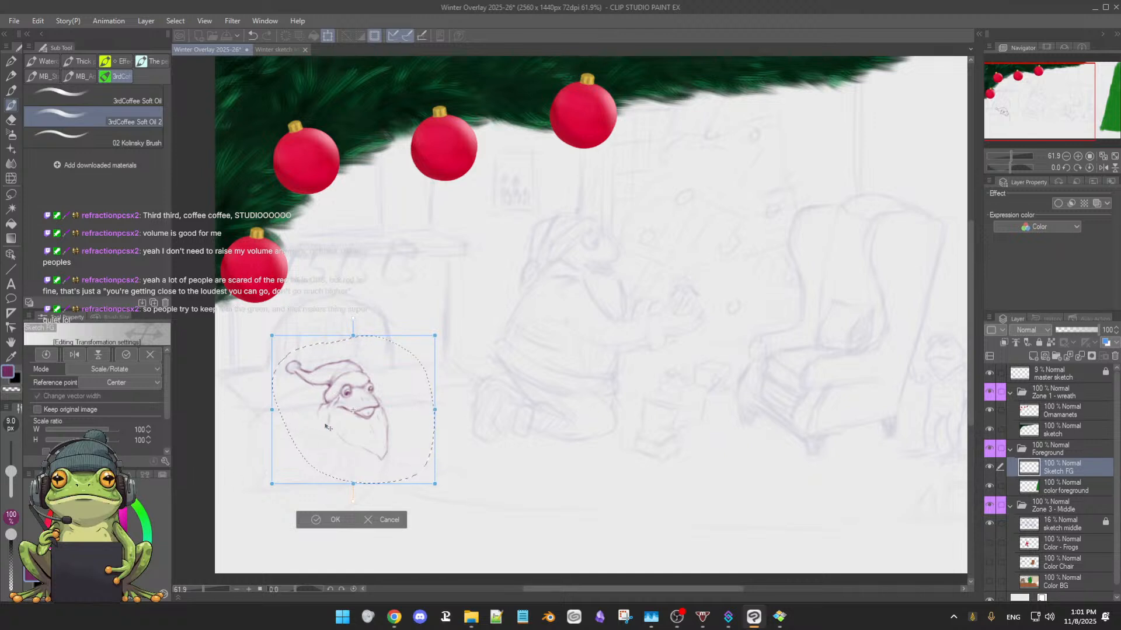
# Nudge the frog head right and slightly up in front of the fireplace, apply the transform and deselect
pyautogui.moveTo(414, 438); pyautogui.dragTo(442, 445)
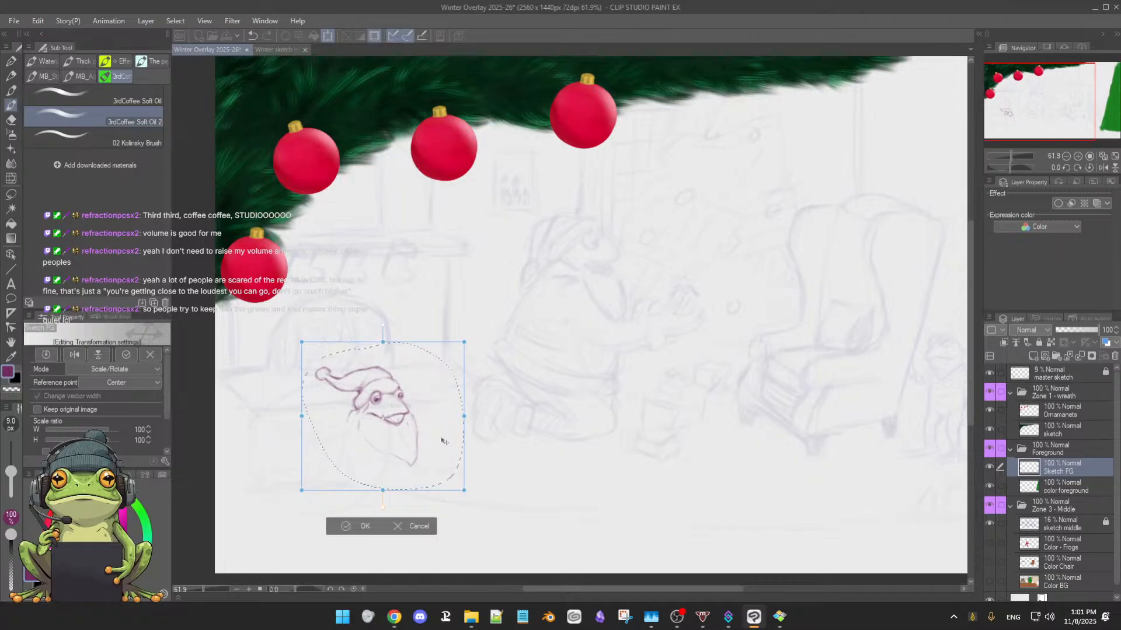
pyautogui.moveTo(555, 430); pyautogui.dragTo(515, 430)
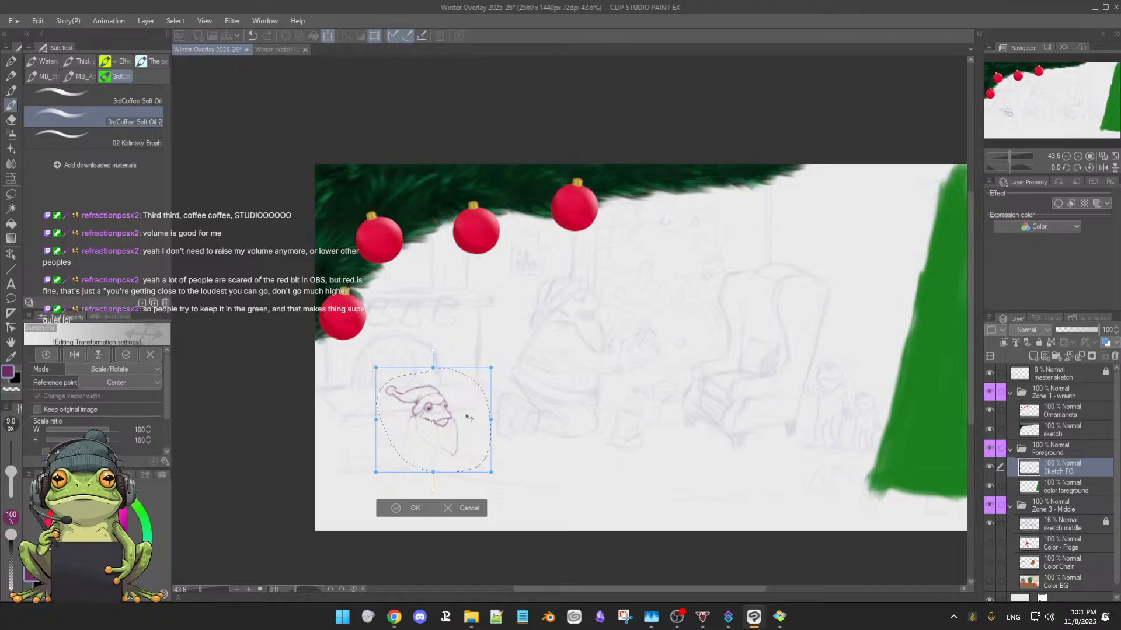
pyautogui.moveTo(467, 424); pyautogui.dragTo(467, 417)
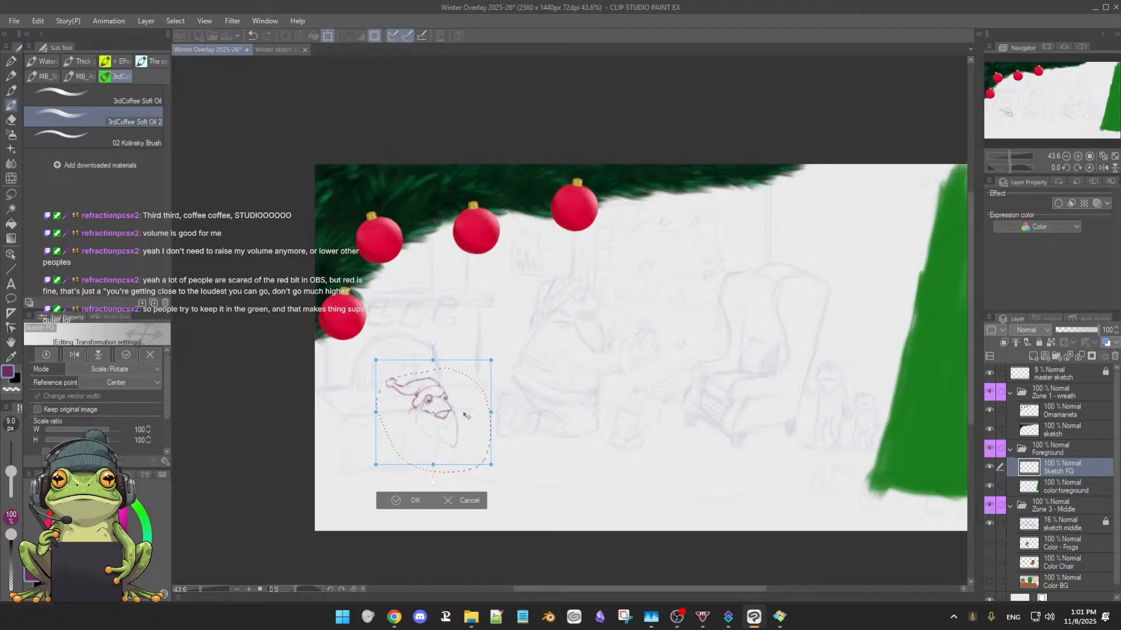
pyautogui.moveTo(464, 415); pyautogui.dragTo(462, 416)
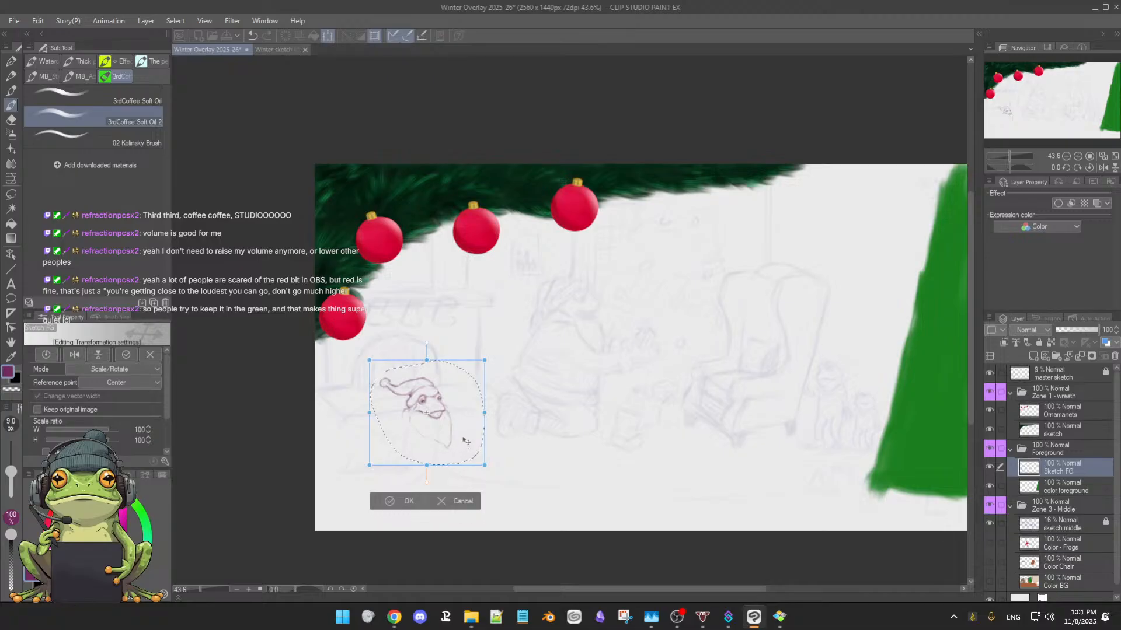
pyautogui.moveTo(463, 438); pyautogui.dragTo(461, 432)
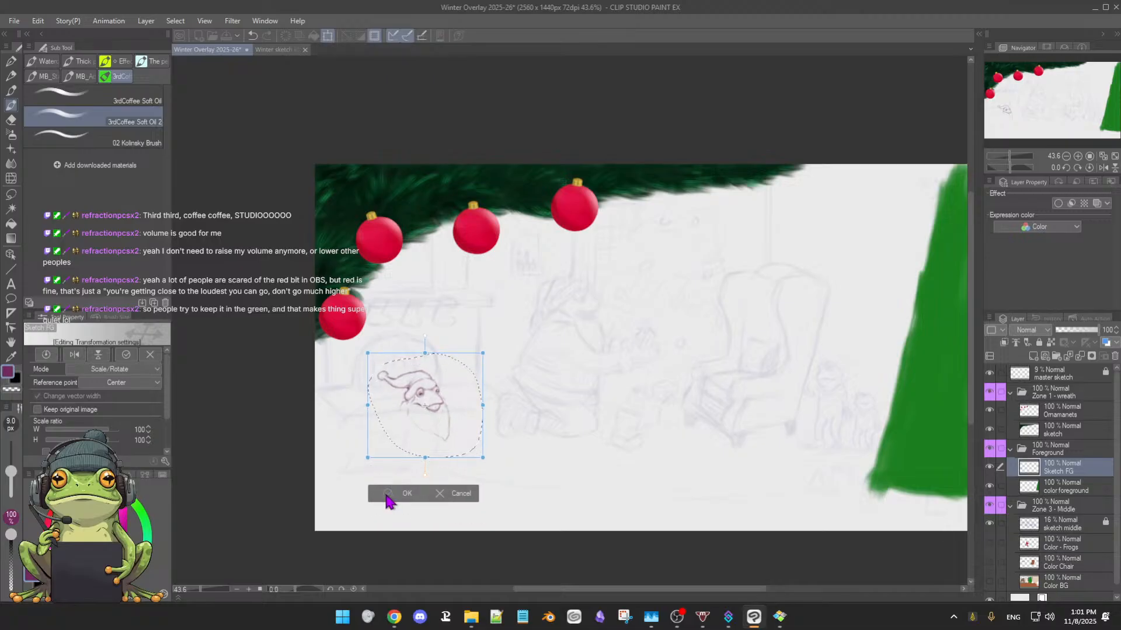
pyautogui.click(387, 493)
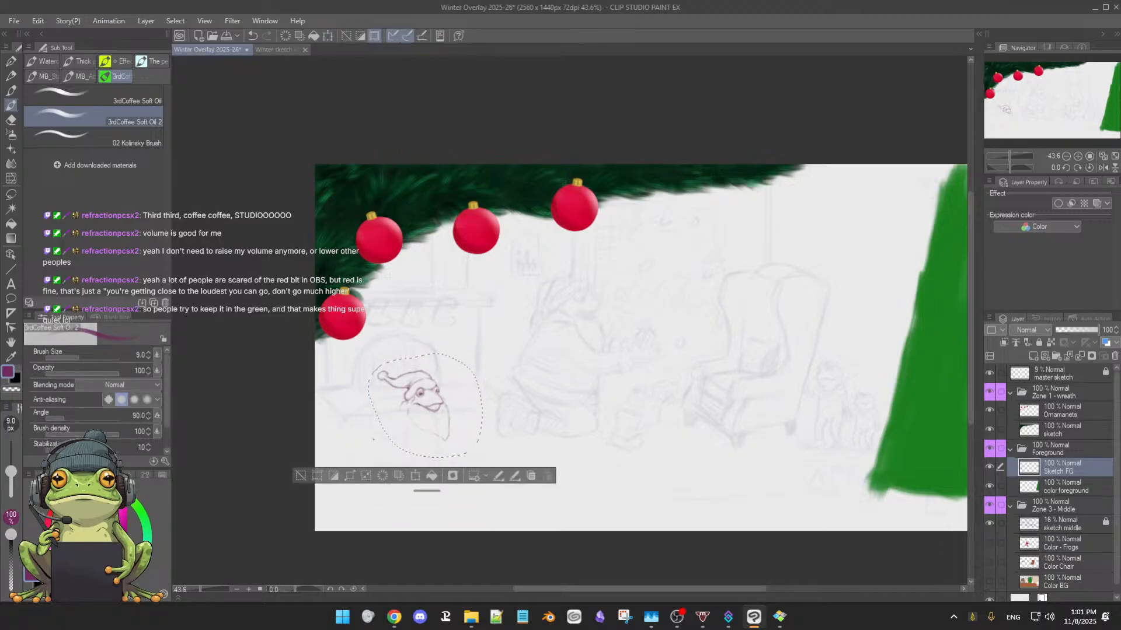
pyautogui.click(300, 475)
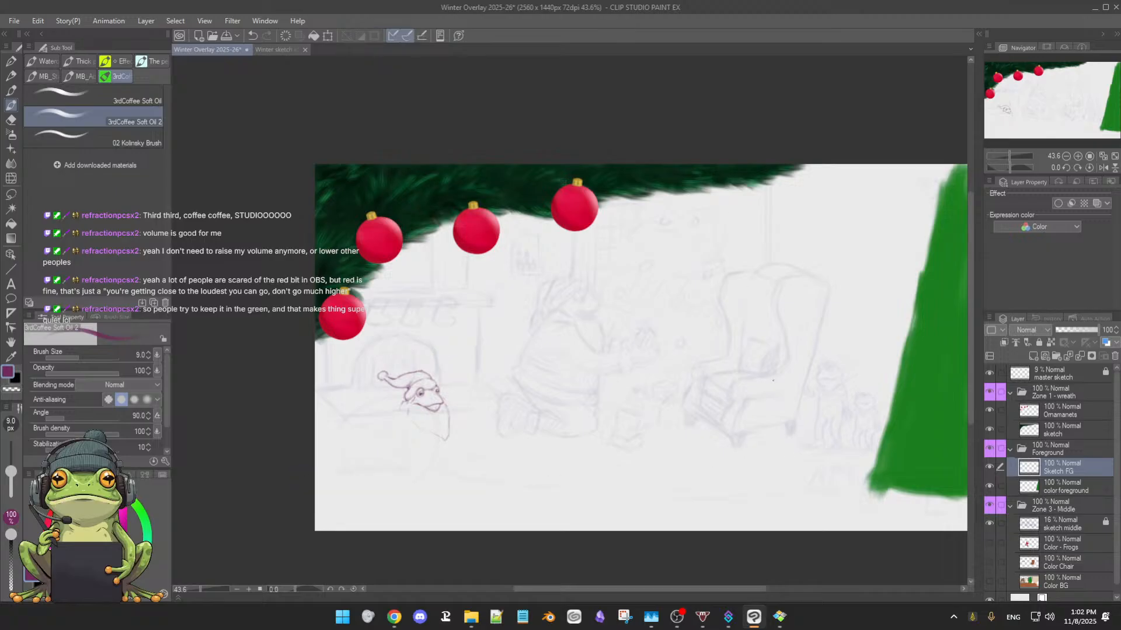
# Hide the Sketch FG layer and show it again to compare the composition with and without the frog head
pyautogui.moveTo(793, 404); pyautogui.dragTo(780, 382)
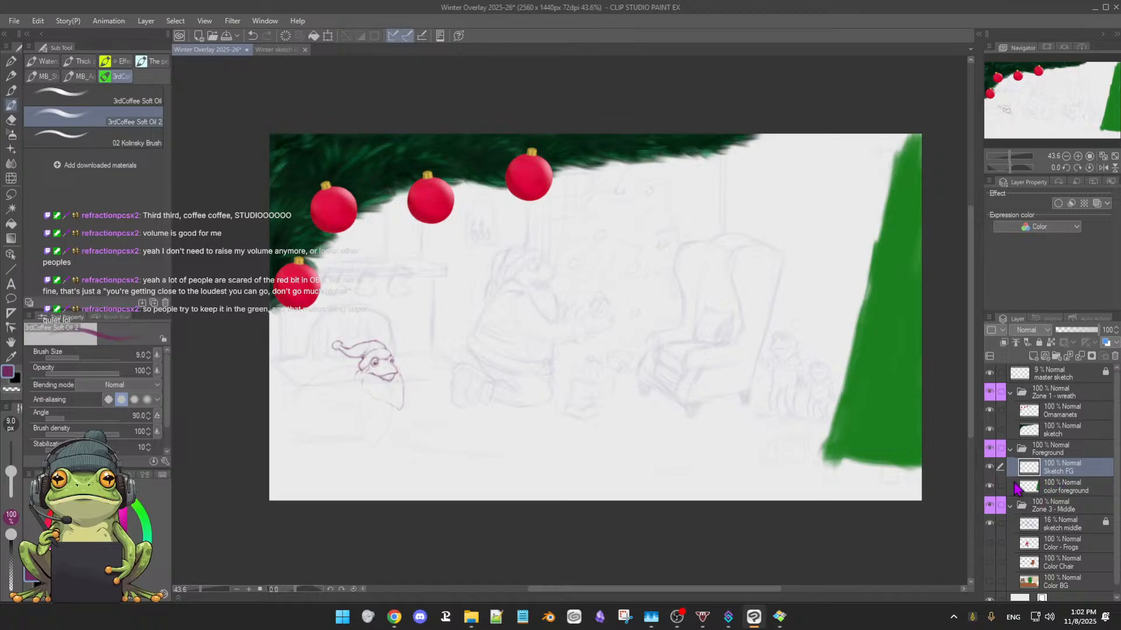
pyautogui.click(990, 467)
pyautogui.click(990, 467)
# Sketch a small pointed, collar-like shape behind the frog's left cheek, between the hat brim and the beard
pyautogui.moveTo(553, 363); pyautogui.dragTo(555, 366)
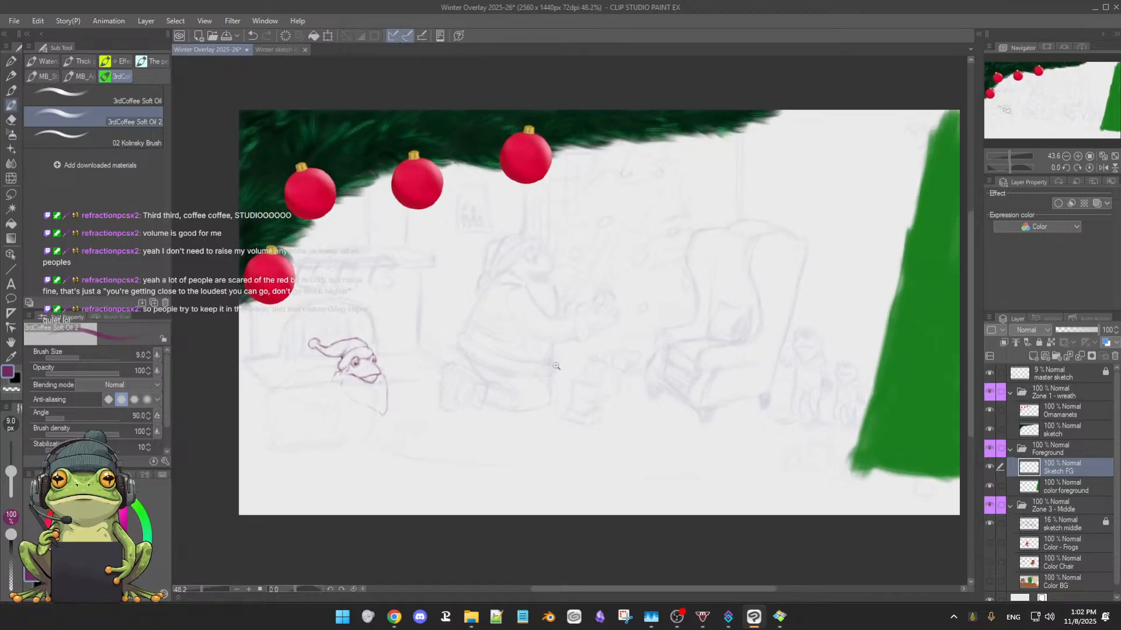
pyautogui.moveTo(475, 385); pyautogui.dragTo(607, 377)
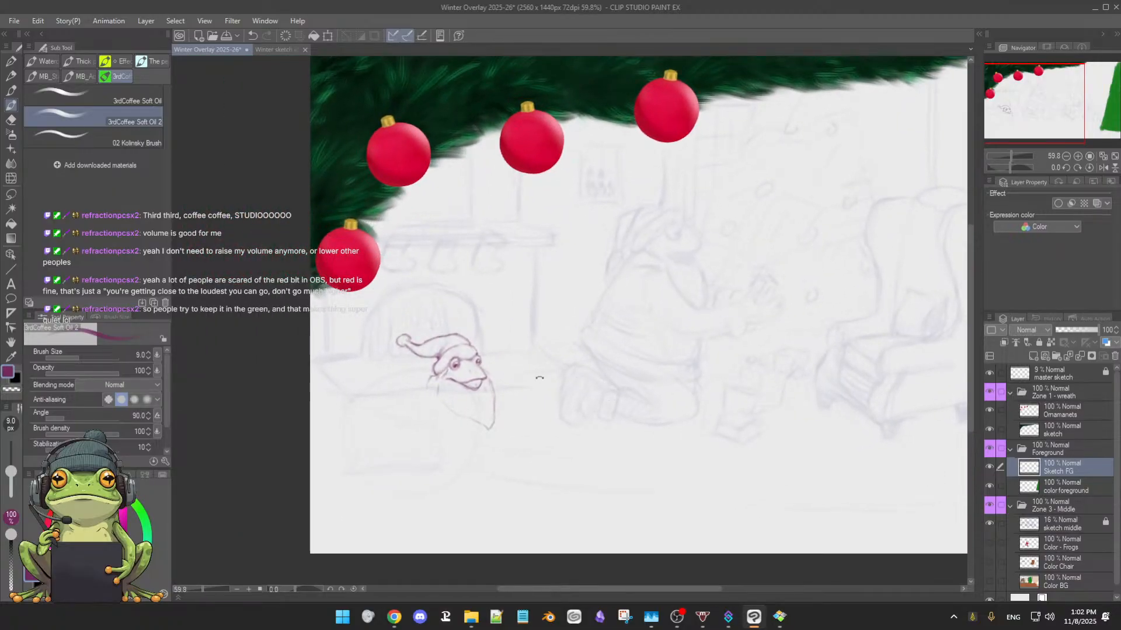
pyautogui.moveTo(539, 381); pyautogui.dragTo(558, 386)
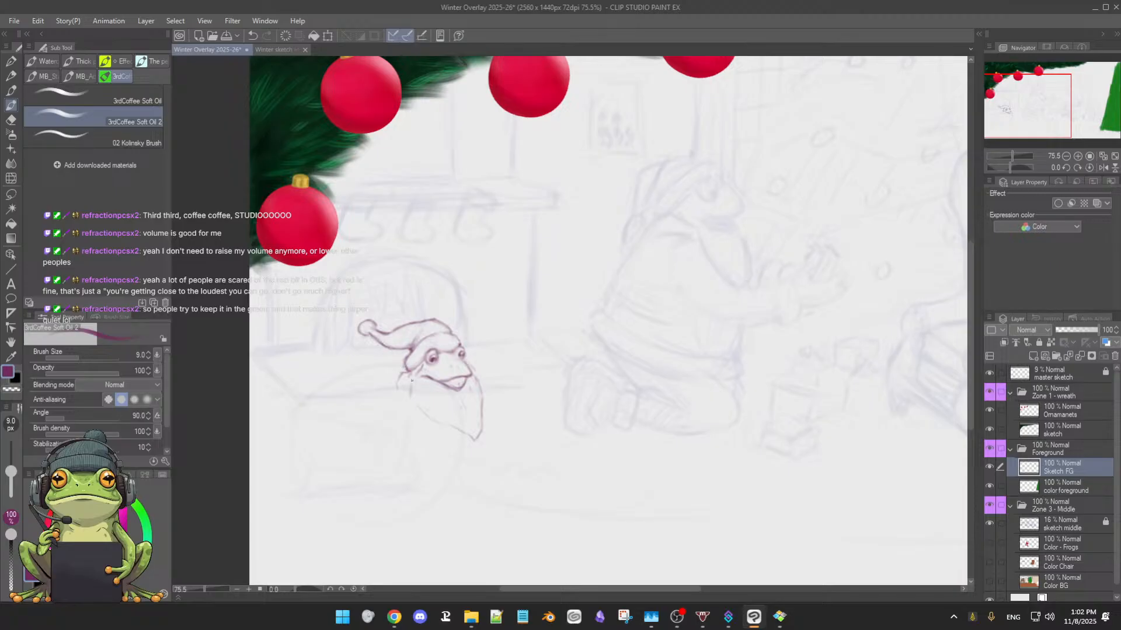
pyautogui.moveTo(412, 388)
pyautogui.mouseDown()
pyautogui.moveTo(437, 395)
pyautogui.moveTo(498, 367)
pyautogui.mouseUp()
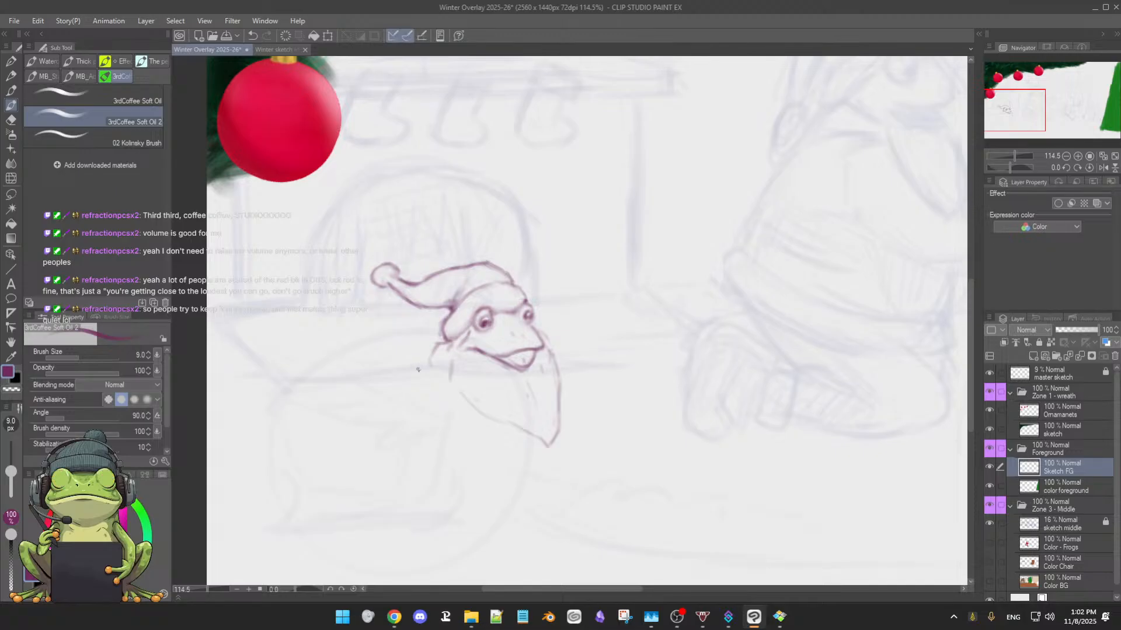
pyautogui.moveTo(439, 344); pyautogui.dragTo(426, 365)
pyautogui.moveTo(448, 345); pyautogui.dragTo(451, 367)
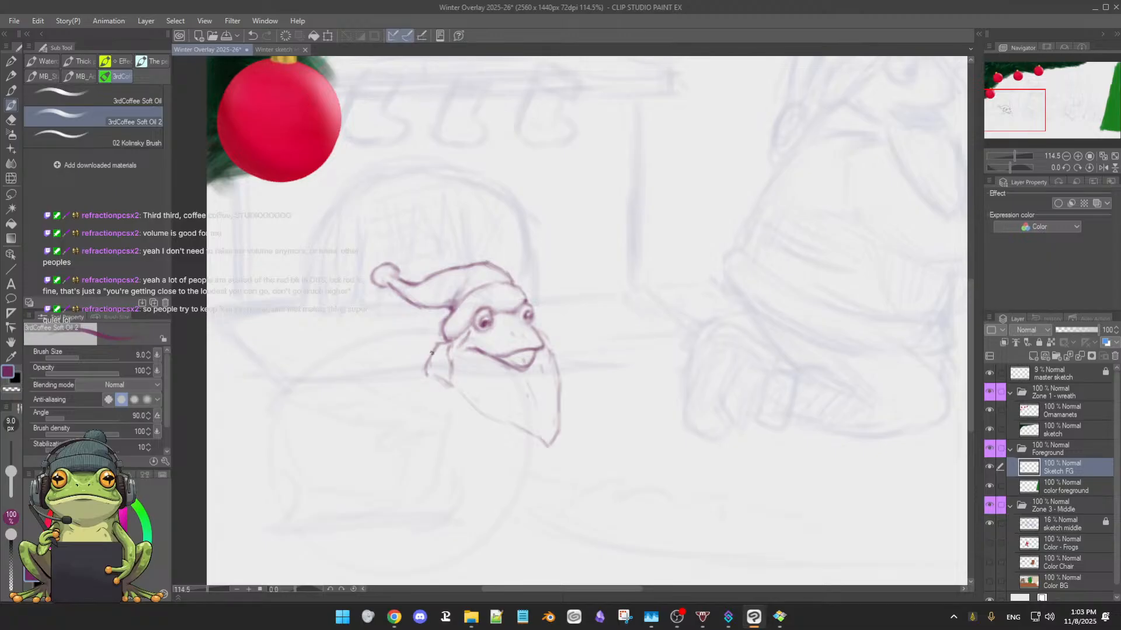
pyautogui.moveTo(438, 344)
pyautogui.mouseDown()
pyautogui.moveTo(418, 374)
pyautogui.moveTo(431, 380)
pyautogui.moveTo(420, 375)
pyautogui.moveTo(457, 386)
pyautogui.moveTo(455, 375)
pyautogui.moveTo(459, 390)
pyautogui.moveTo(453, 346)
pyautogui.moveTo(456, 384)
pyautogui.moveTo(487, 361)
pyautogui.mouseUp()
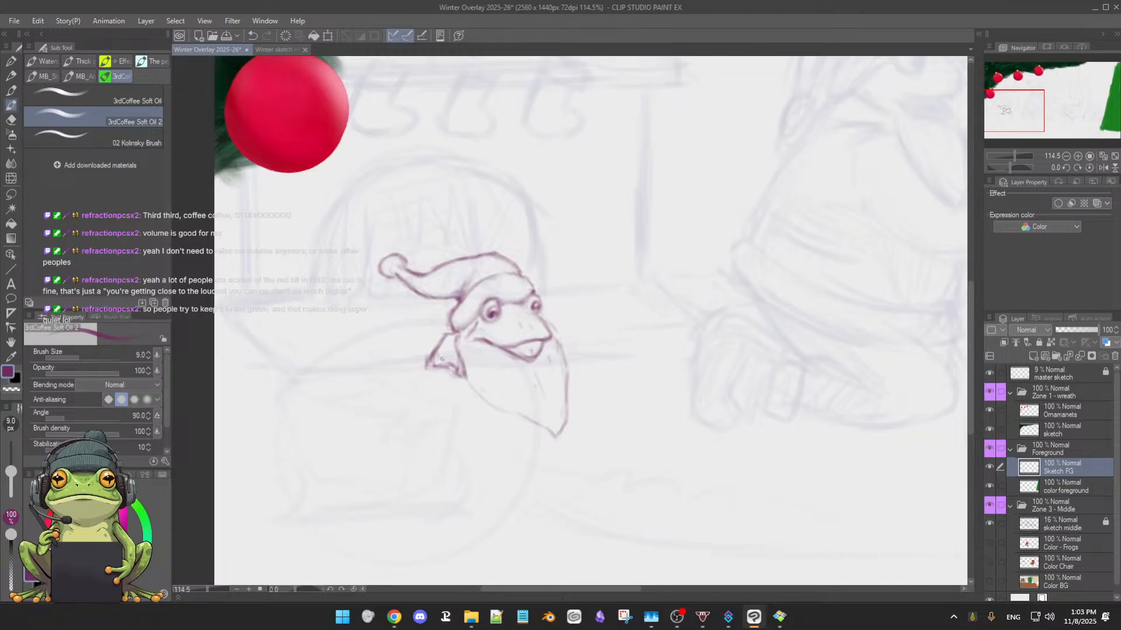
# Refine the pointed shape's lower edge and inner line and lighten the beard's left outline, alternating brush and soft eraser
pyautogui.moveTo(506, 389); pyautogui.dragTo(483, 368)
pyautogui.scroll(-3, 481, 368)
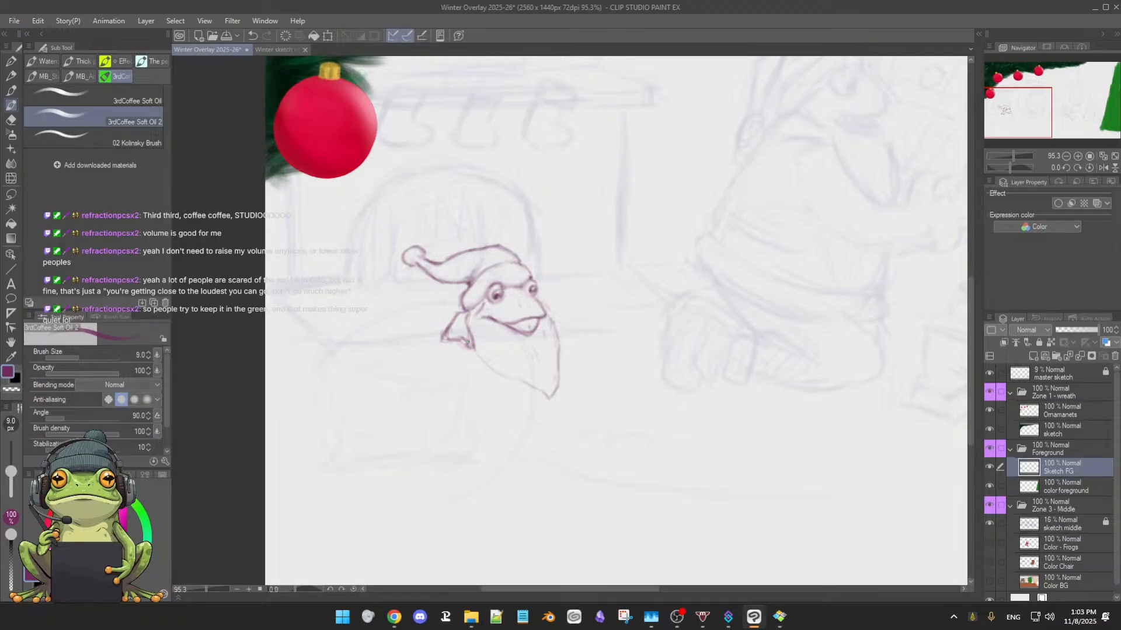
pyautogui.press('e')
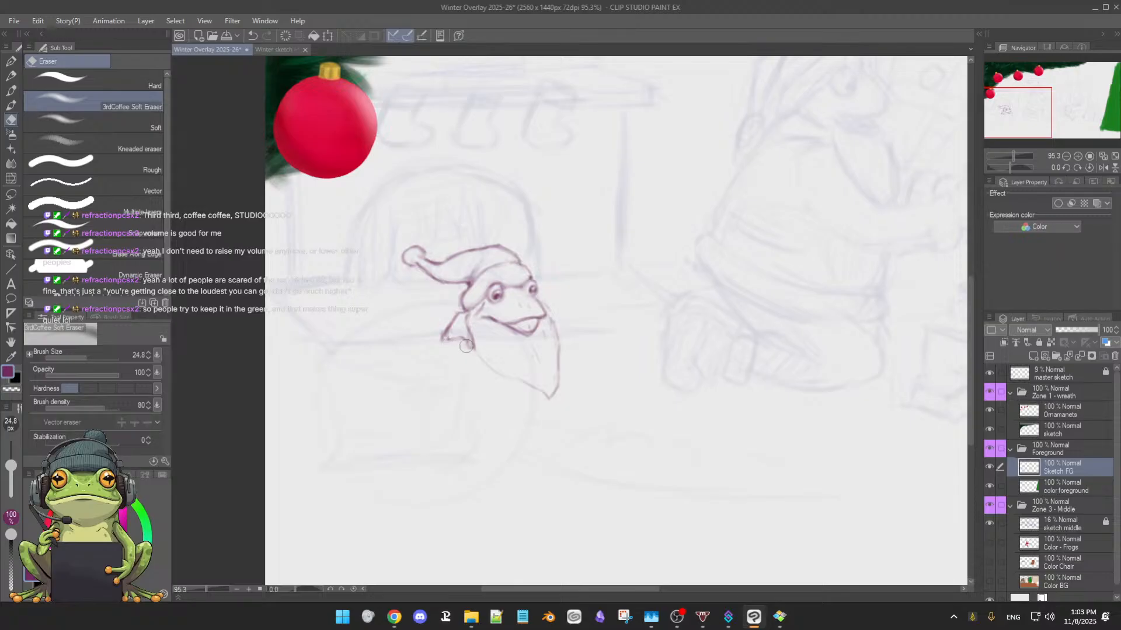
pyautogui.press('b')
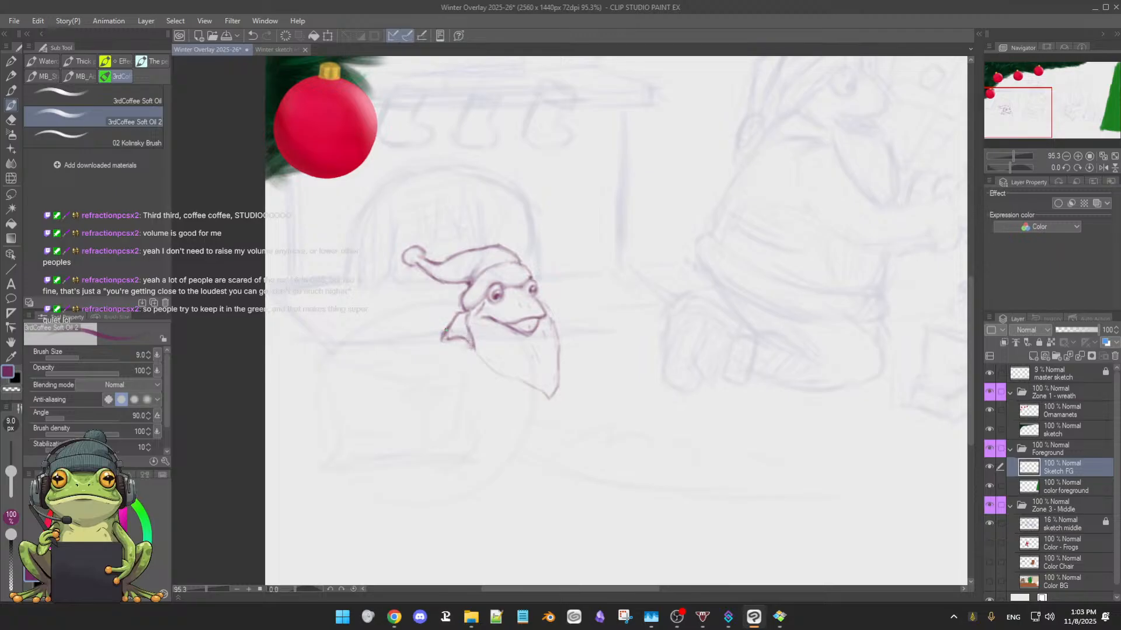
pyautogui.moveTo(443, 333); pyautogui.dragTo(468, 341)
pyautogui.moveTo(467, 315); pyautogui.dragTo(467, 328)
pyautogui.press('e')
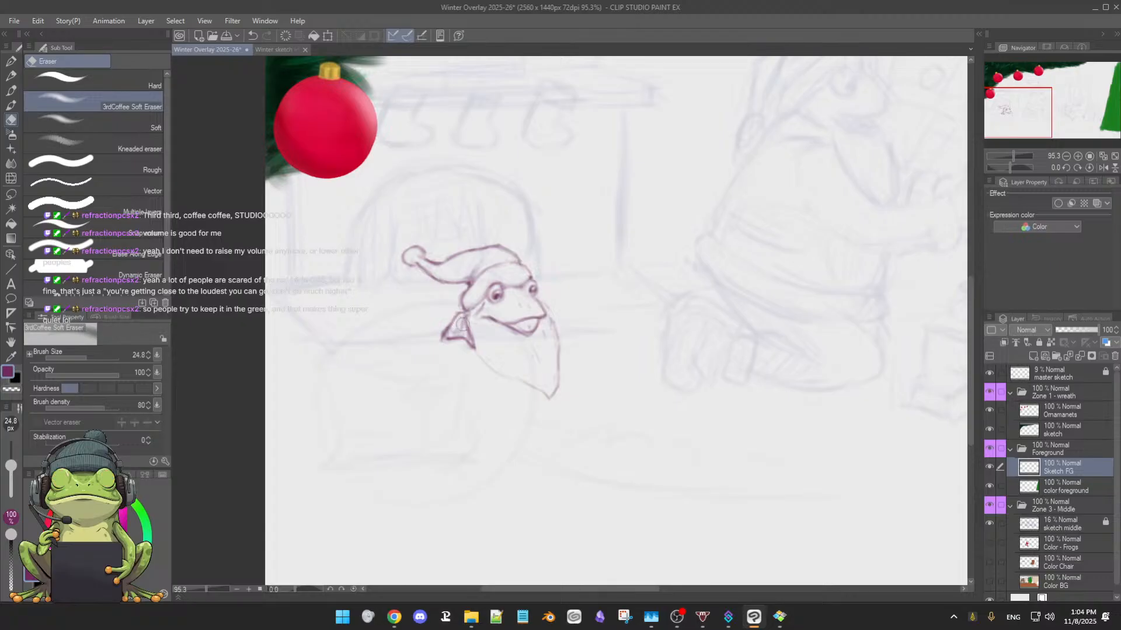
pyautogui.press('b')
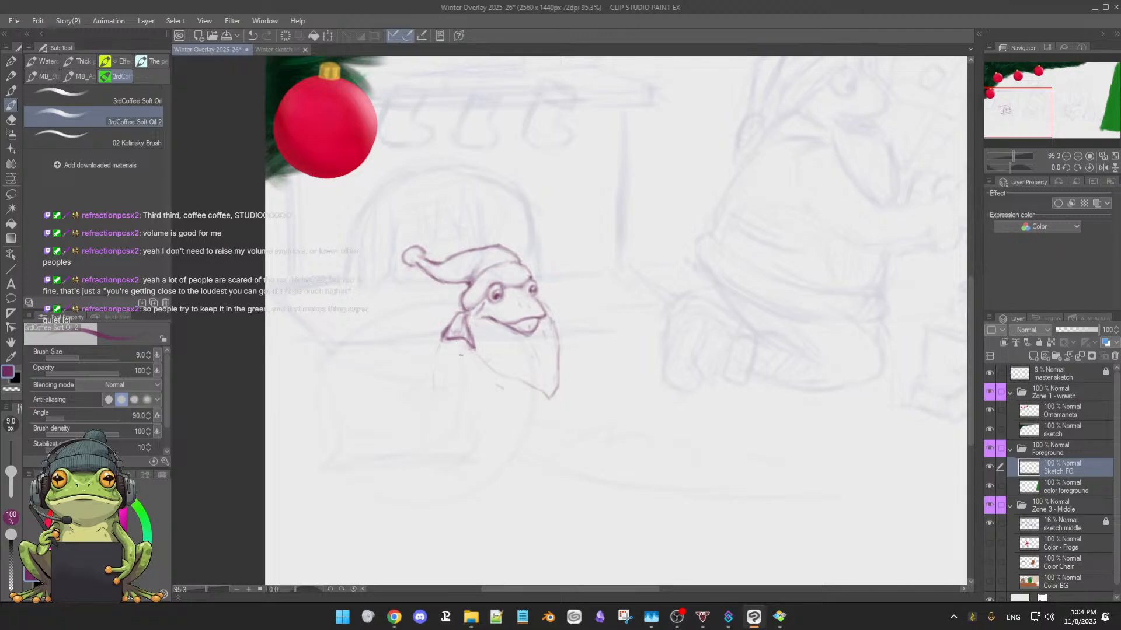
# Mark short shoulder lines on both sides of the frog's beard and redraw the beard's pointed tip slightly higher
pyautogui.moveTo(471, 380); pyautogui.dragTo(497, 400)
pyautogui.moveTo(566, 349); pyautogui.dragTo(576, 361)
pyautogui.press('e')
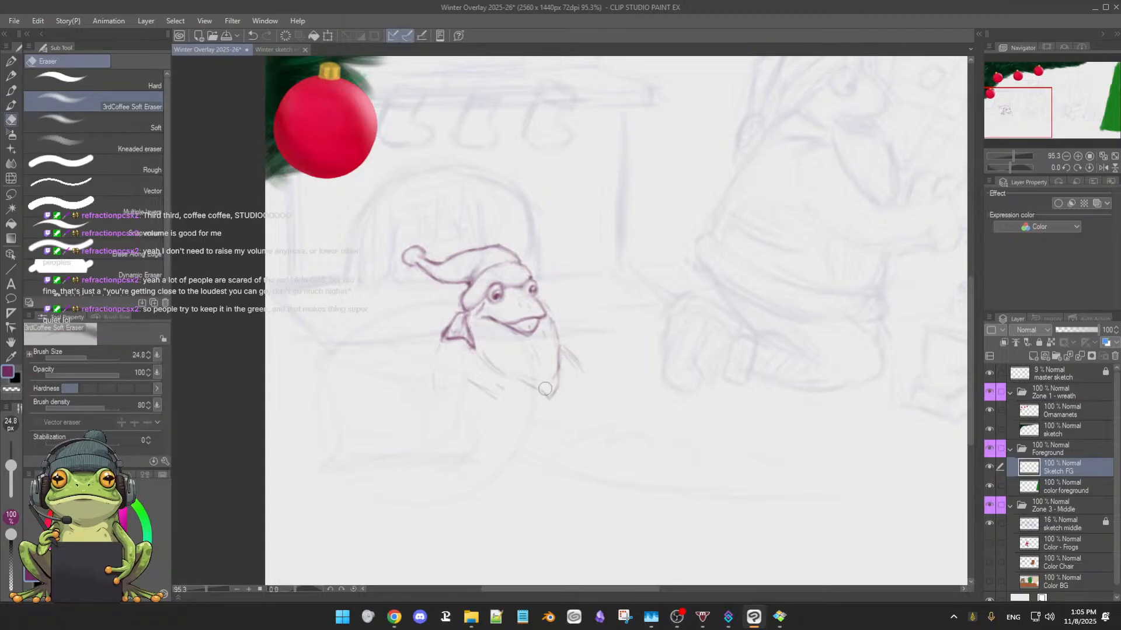
pyautogui.moveTo(522, 381)
pyautogui.mouseDown()
pyautogui.moveTo(547, 397)
pyautogui.moveTo(519, 375)
pyautogui.moveTo(560, 388)
pyautogui.moveTo(546, 404)
pyautogui.mouseUp()
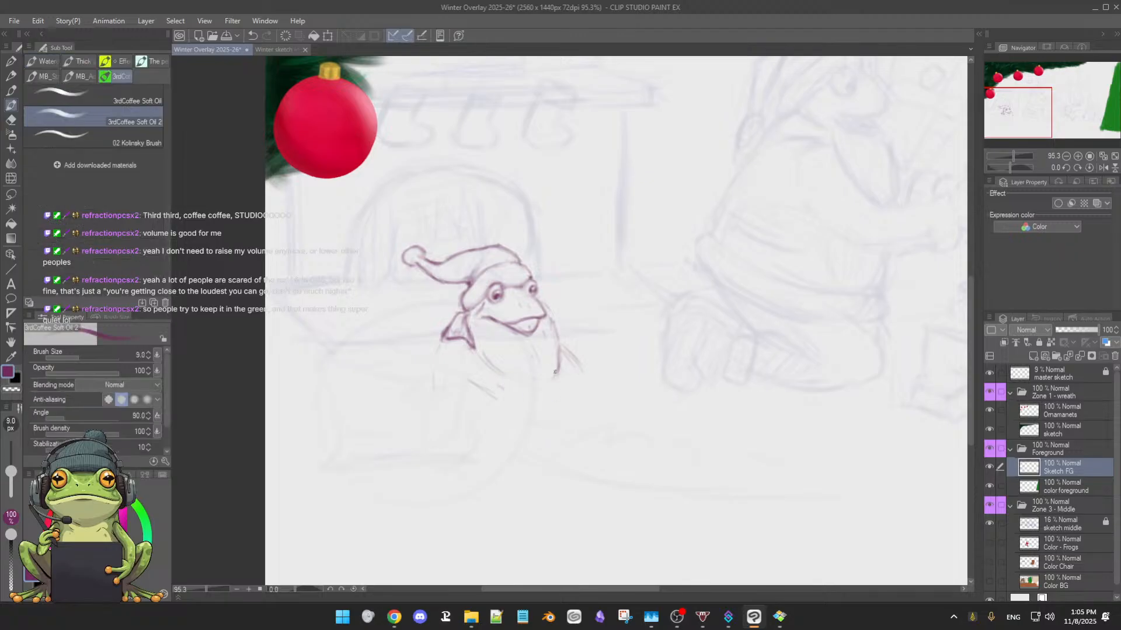
pyautogui.press('b')
pyautogui.moveTo(547, 381)
pyautogui.mouseDown()
pyautogui.moveTo(500, 366)
pyautogui.moveTo(549, 394)
pyautogui.moveTo(477, 351)
pyautogui.moveTo(514, 366)
pyautogui.mouseUp()
# Raise the midpoint of the soft eraser's opacity pen-pressure curve so light strokes erase more strongly
pyautogui.press('e')
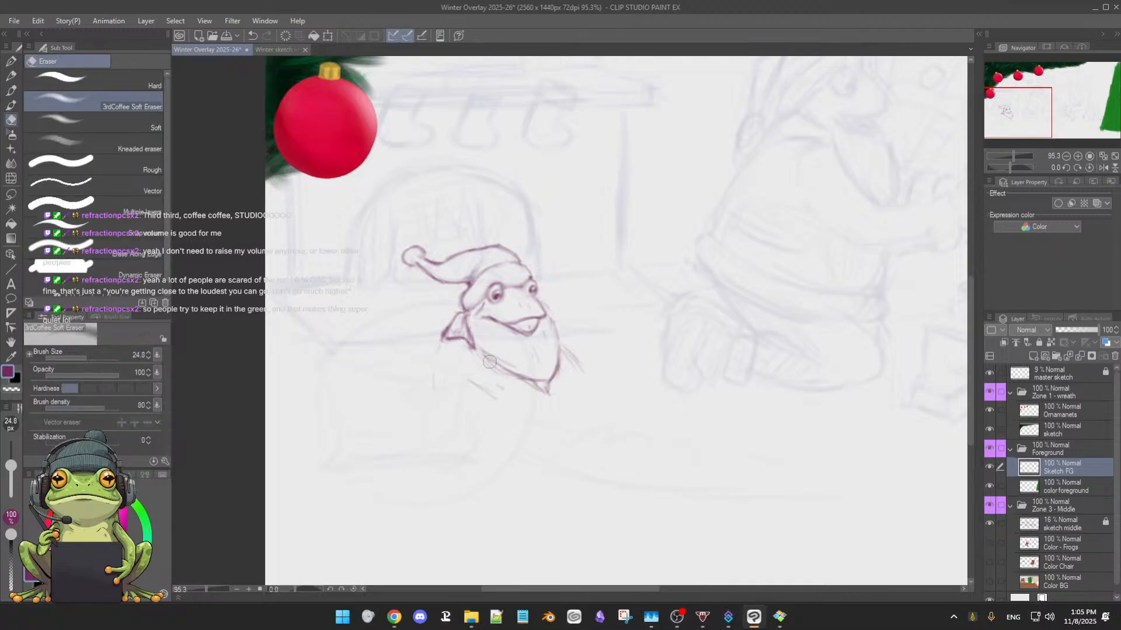
pyautogui.click(157, 373)
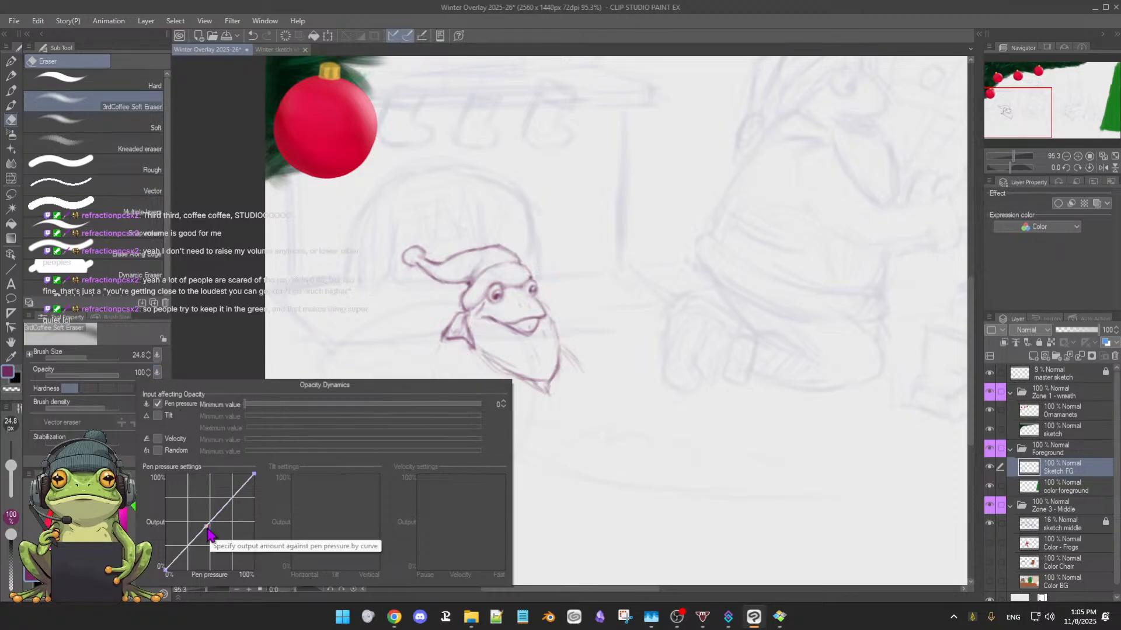
pyautogui.moveTo(208, 532); pyautogui.dragTo(190, 505)
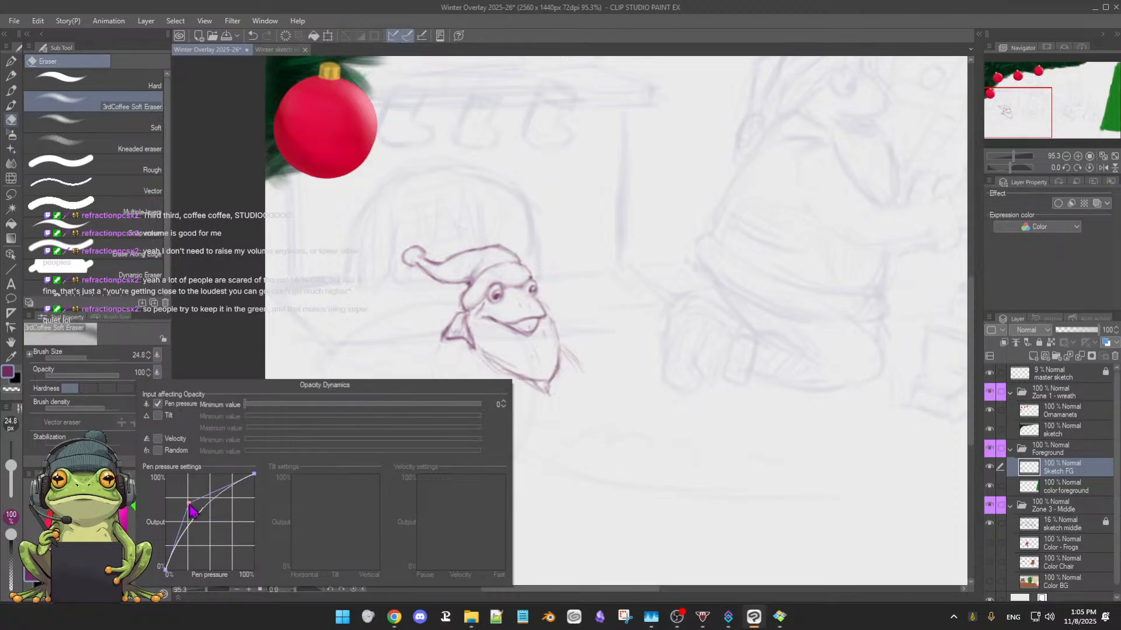
pyautogui.click(217, 322)
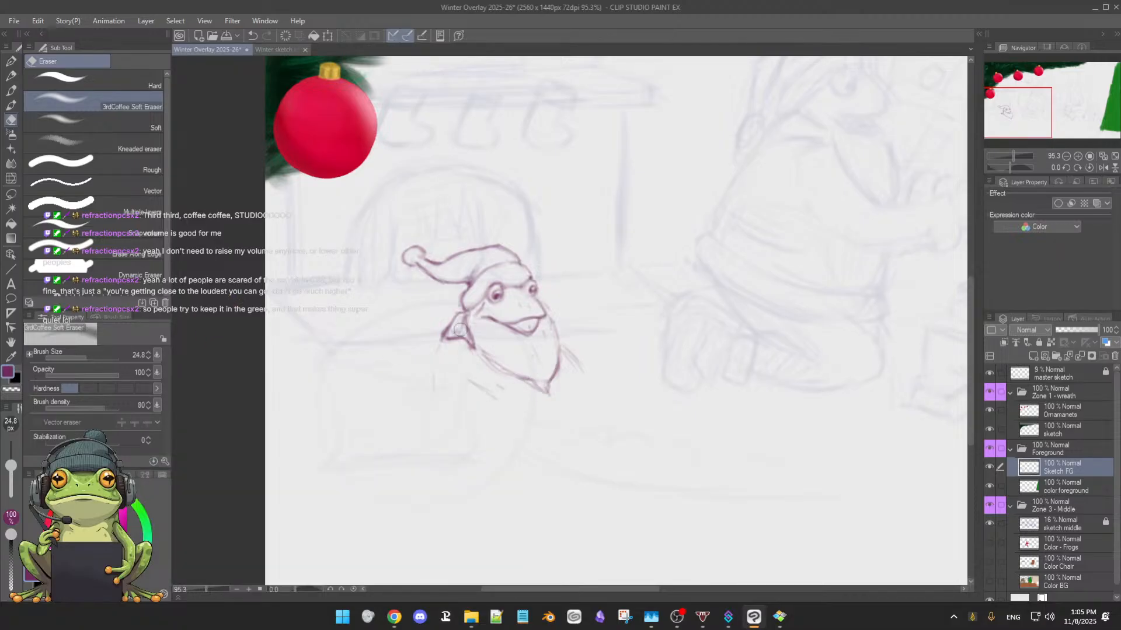
# Clean up the frog's collar and beard lines with the soft eraser and redraw the beard's right side and lower-left edge
pyautogui.moveTo(459, 330)
pyautogui.mouseDown()
pyautogui.moveTo(456, 345)
pyautogui.moveTo(484, 349)
pyautogui.mouseUp()
pyautogui.press('b')
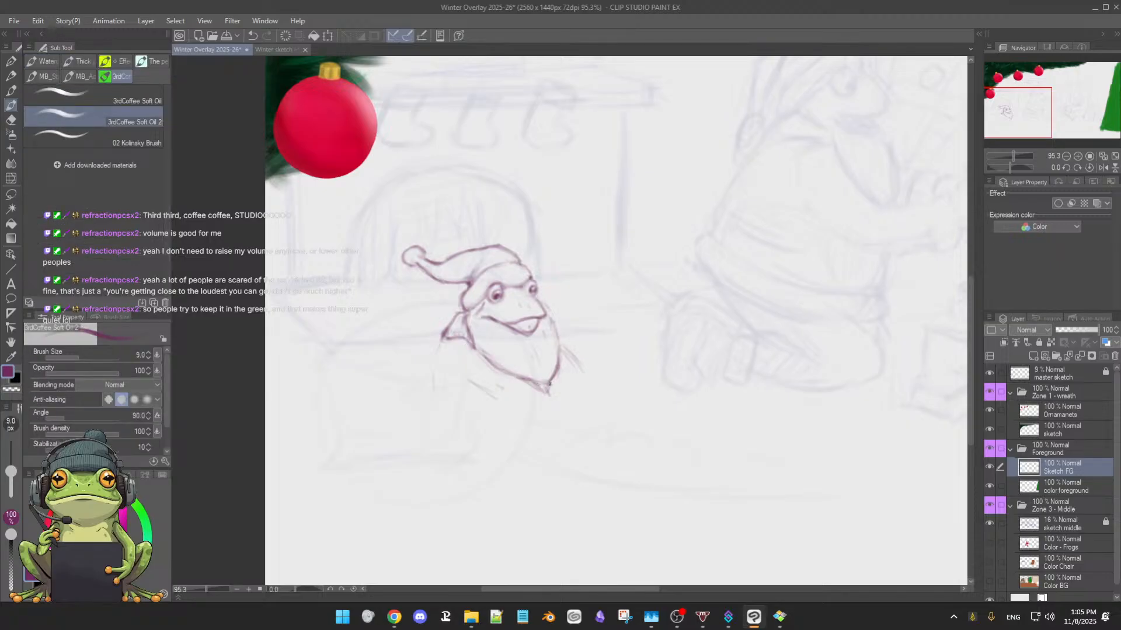
pyautogui.press('e')
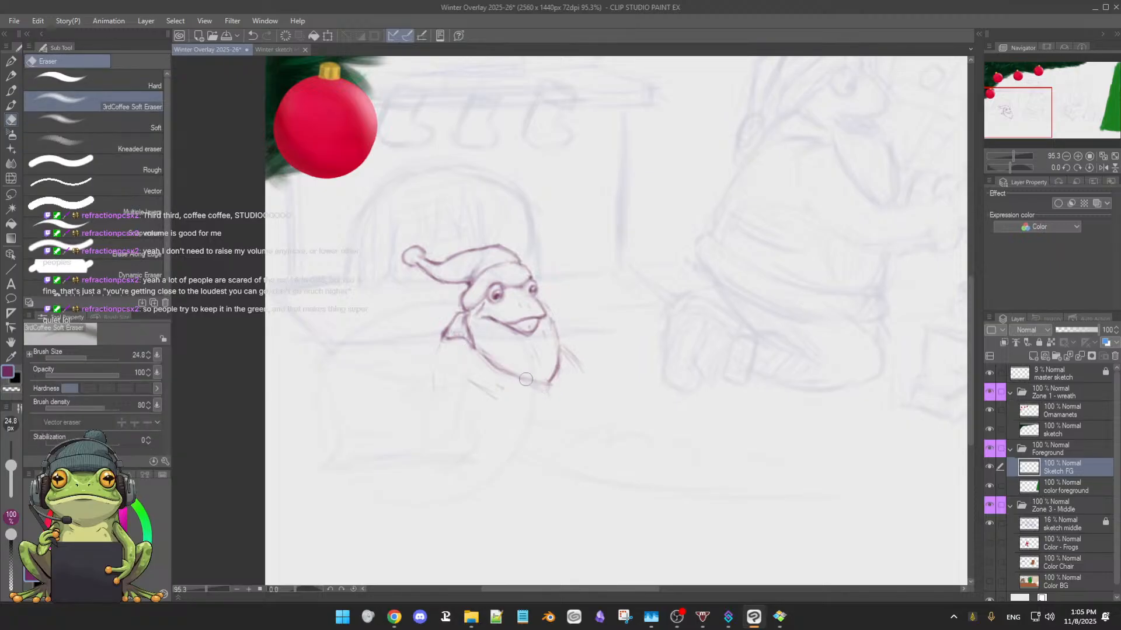
pyautogui.press('b')
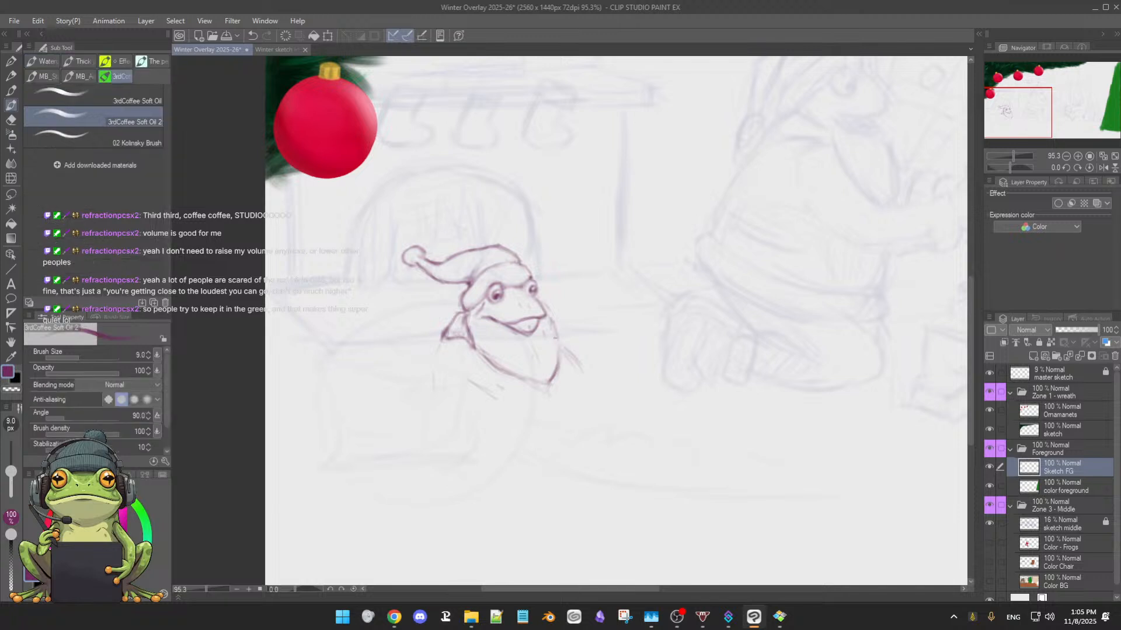
pyautogui.moveTo(559, 357); pyautogui.dragTo(551, 379)
pyautogui.moveTo(558, 328); pyautogui.dragTo(555, 363)
pyautogui.moveTo(474, 338)
pyautogui.mouseDown()
pyautogui.moveTo(491, 356)
pyautogui.moveTo(489, 339)
pyautogui.moveTo(534, 379)
pyautogui.mouseUp()
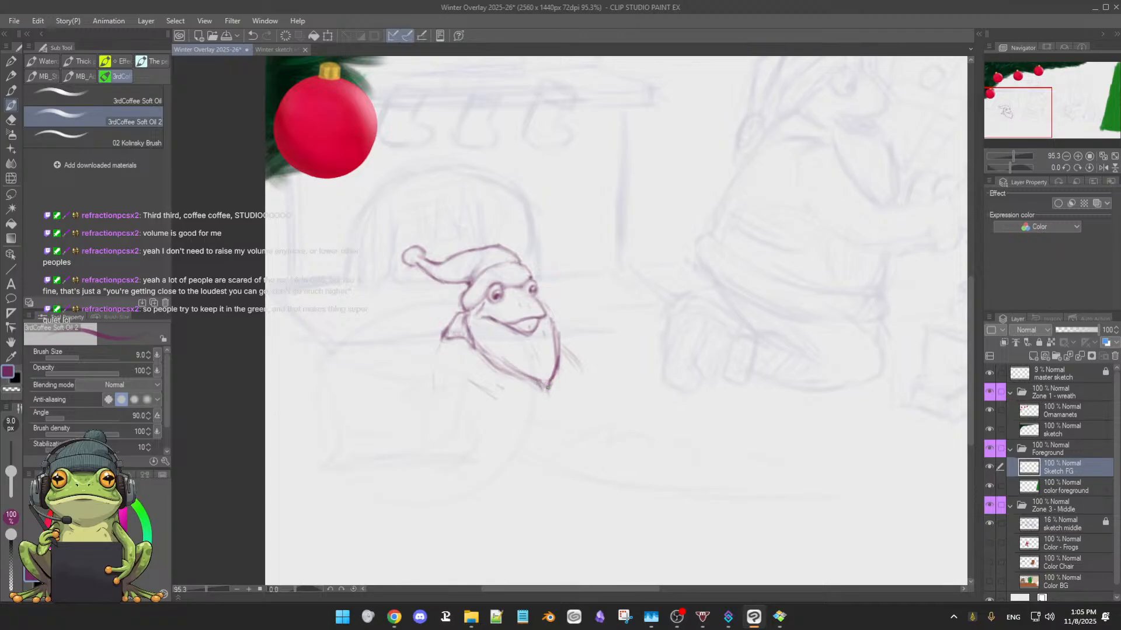
# Extend the right shoulder line outward from the beard and add short curved strokes at the ends of both shoulders
pyautogui.press('e')
pyautogui.press('b')
pyautogui.moveTo(561, 340); pyautogui.dragTo(591, 371)
pyautogui.moveTo(577, 382); pyautogui.dragTo(606, 372)
# Darken the beard's lower-left outline and erase stray lines inside the beard
pyautogui.press('e')
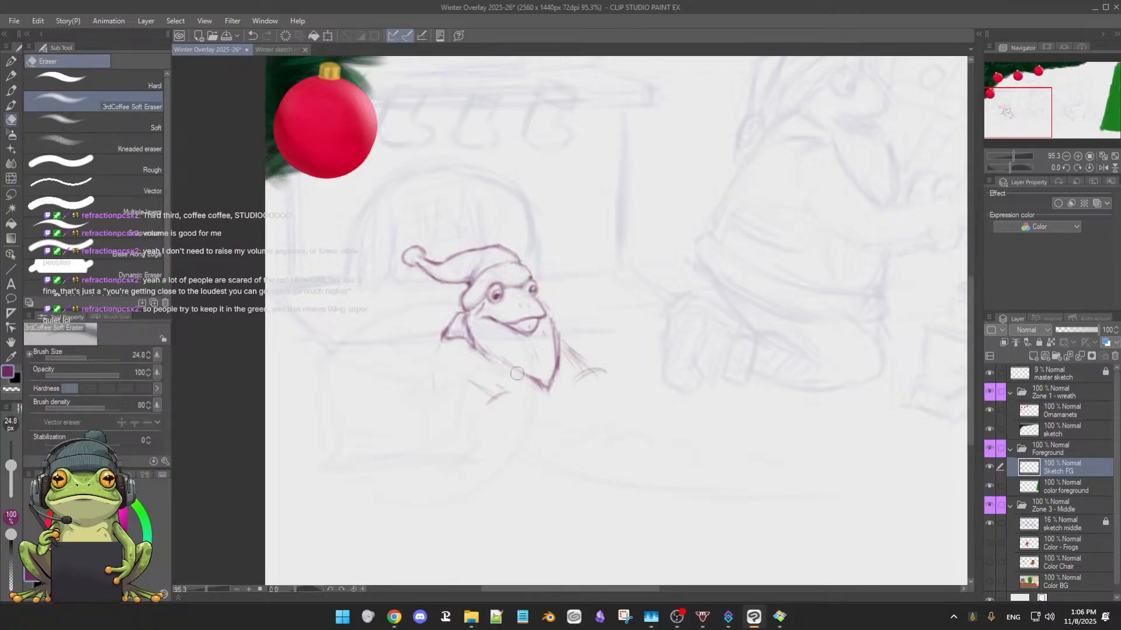
pyautogui.press('b')
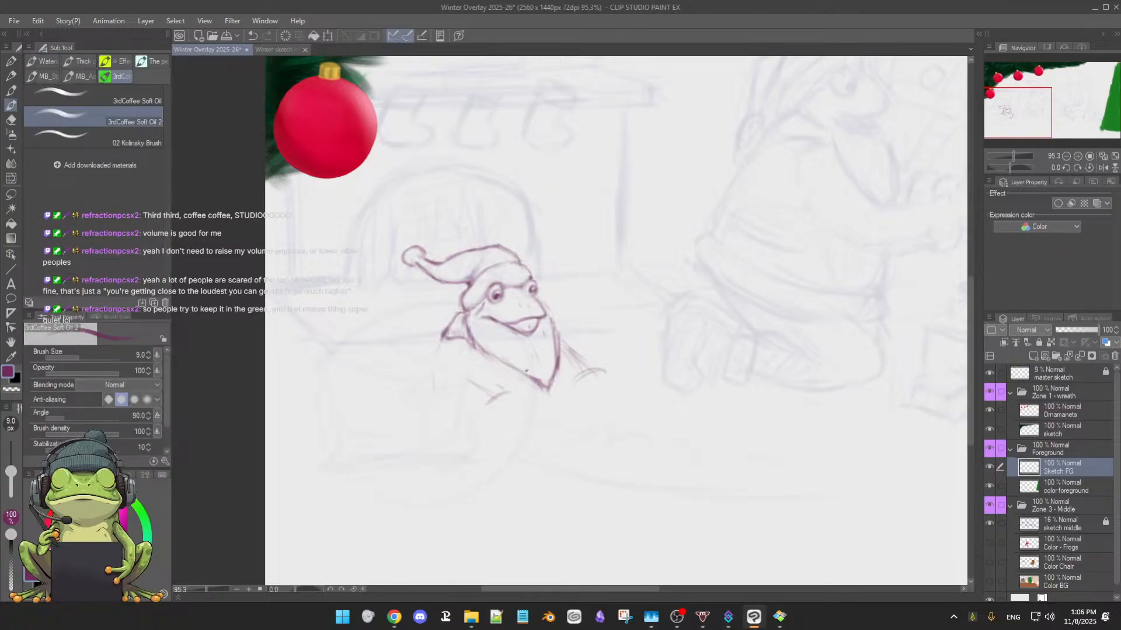
pyautogui.moveTo(479, 348); pyautogui.dragTo(518, 372)
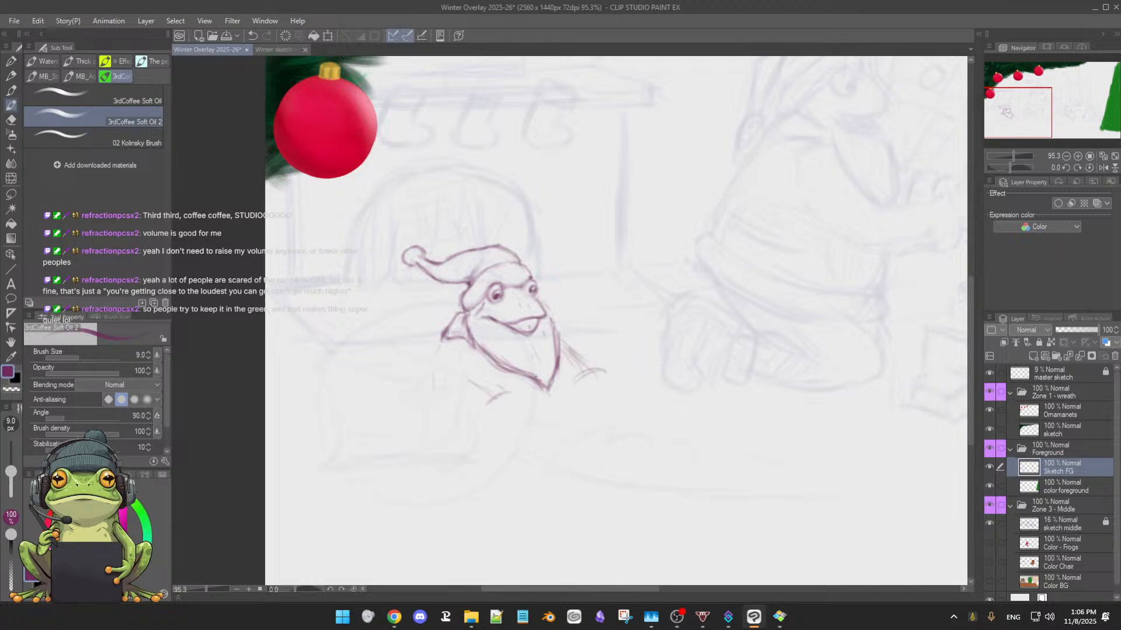
pyautogui.press('e')
pyautogui.moveTo(493, 353)
pyautogui.mouseDown()
pyautogui.moveTo(515, 365)
pyautogui.moveTo(520, 352)
pyautogui.moveTo(535, 372)
pyautogui.mouseUp()
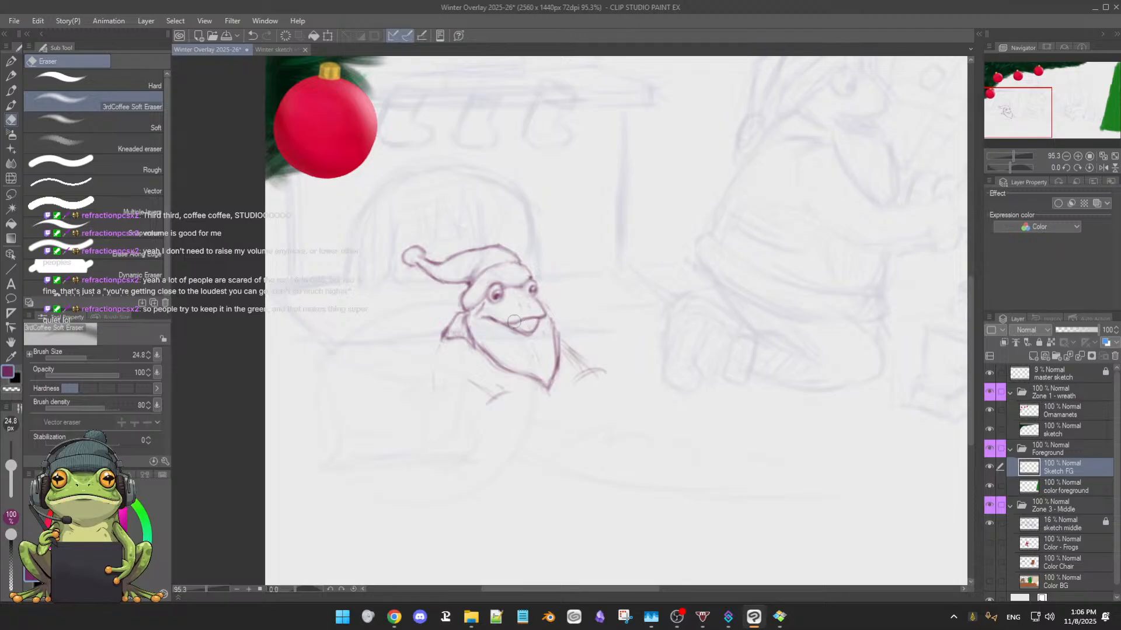
# Erase the beard's upper-right edge and redraw it as a narrower line running down from the mouth corner
pyautogui.press('b')
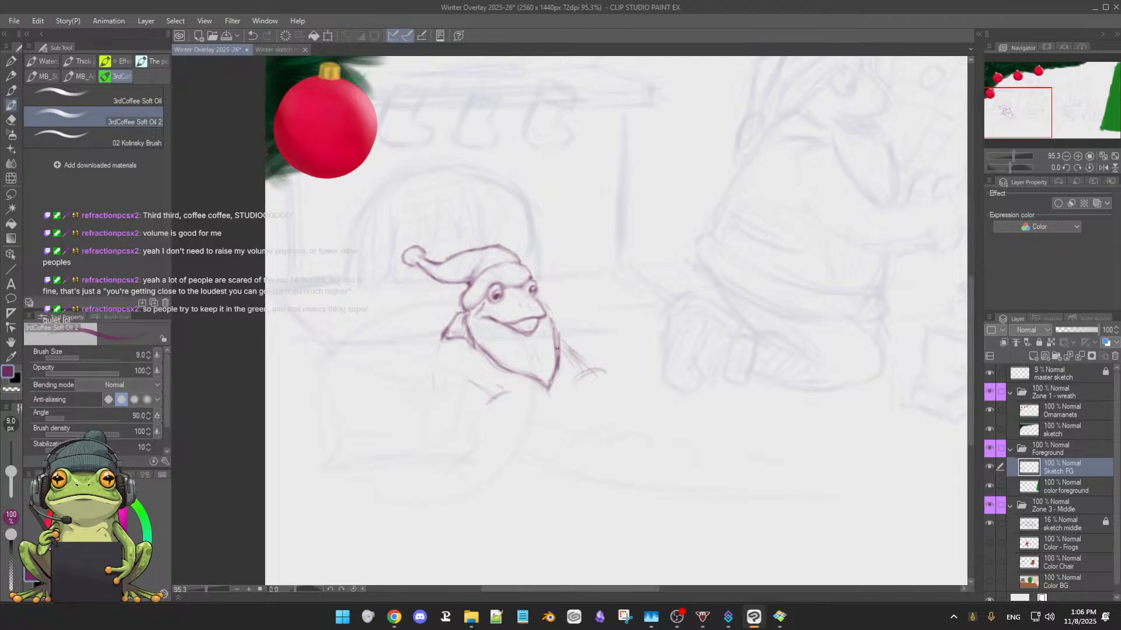
pyautogui.press('e')
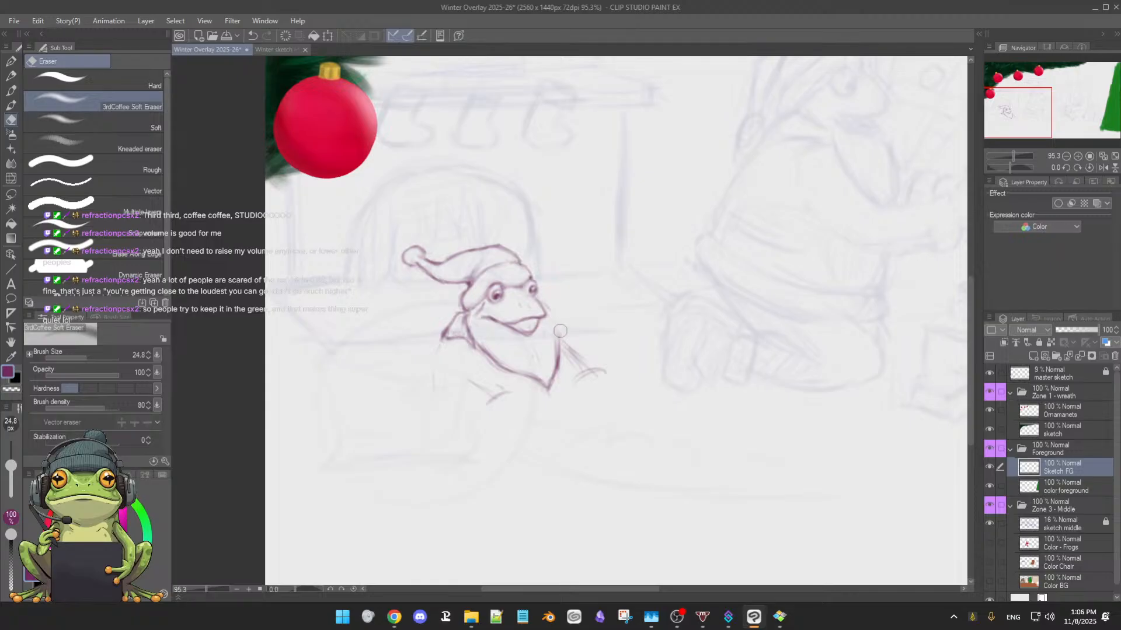
pyautogui.press('b')
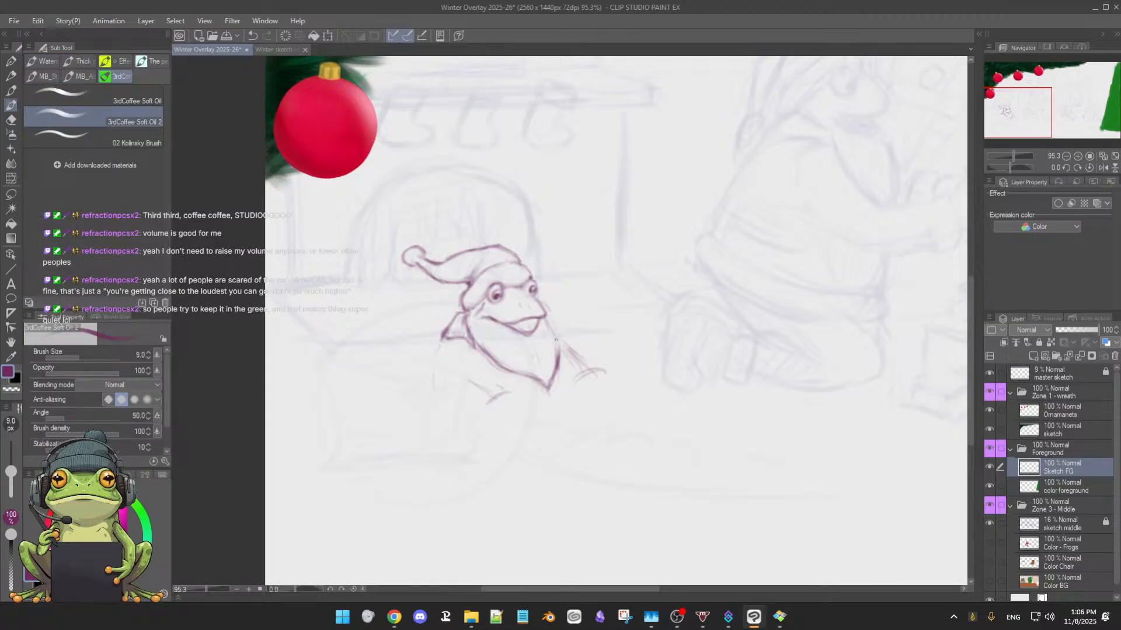
pyautogui.moveTo(546, 319); pyautogui.dragTo(555, 349)
pyautogui.press('e')
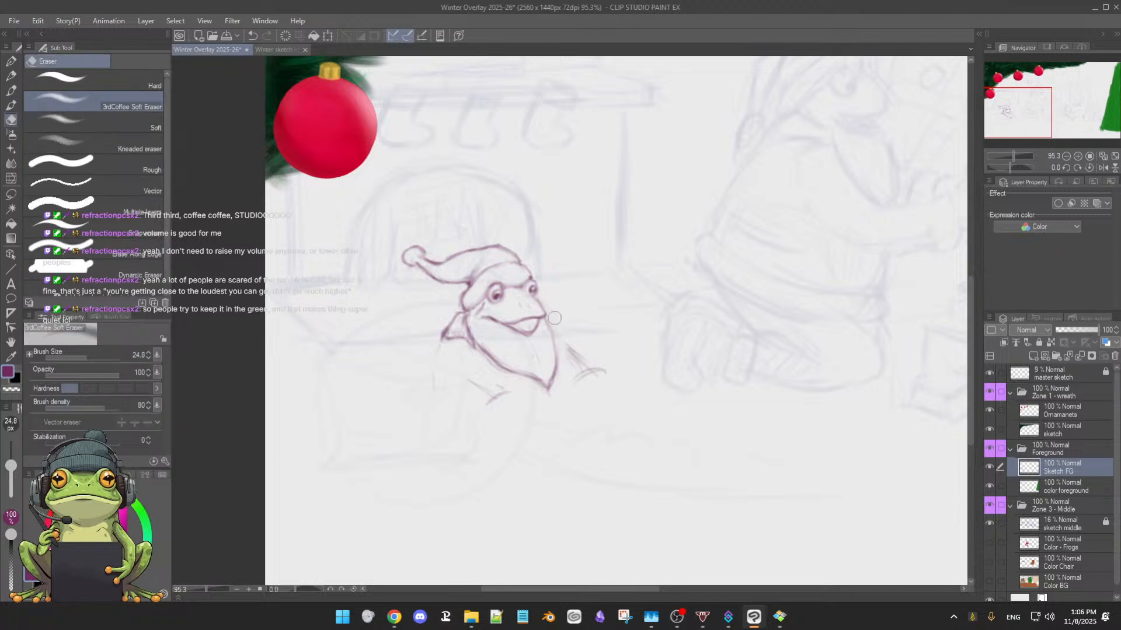
pyautogui.press('b')
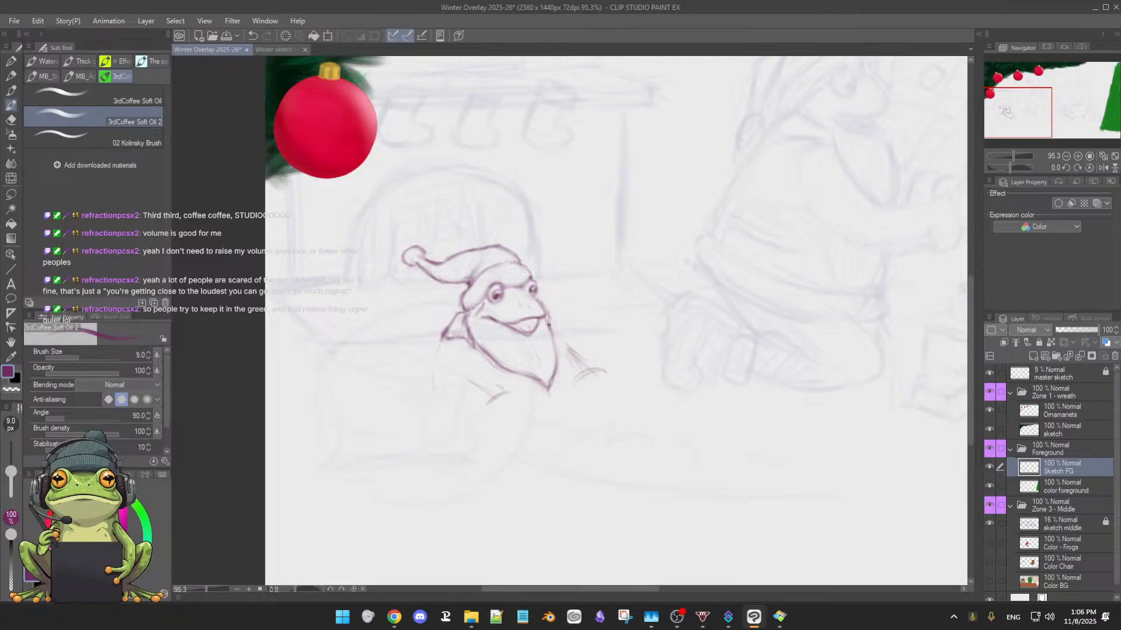
# Refine the frog's snout and right mouth corner, alternating soft eraser and brush
pyautogui.press('e')
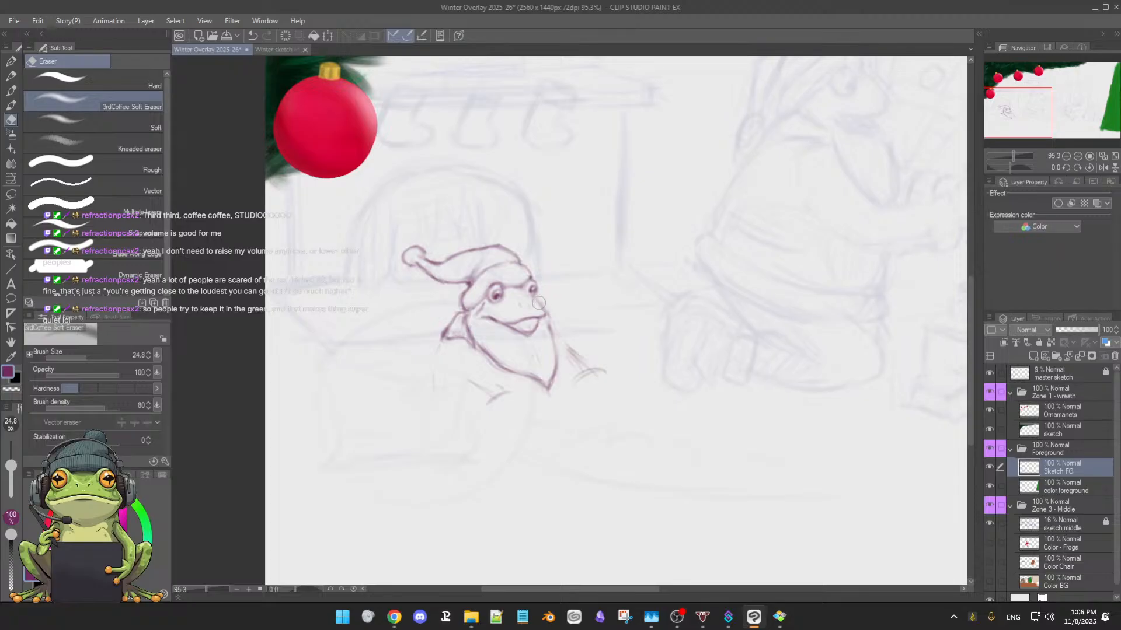
pyautogui.press('b')
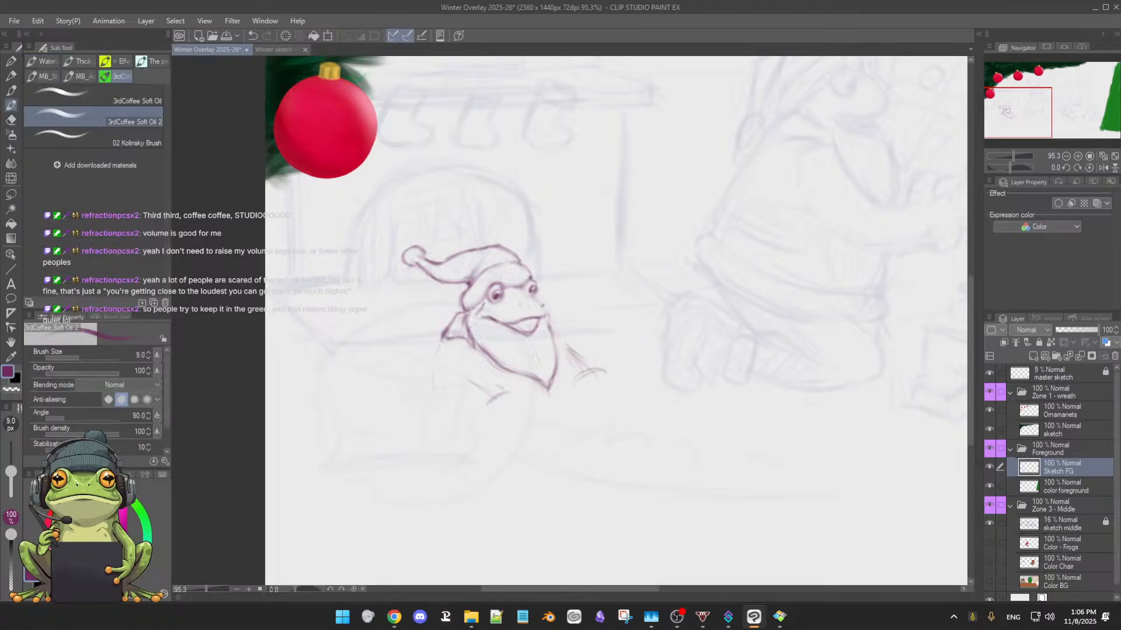
pyautogui.press('e')
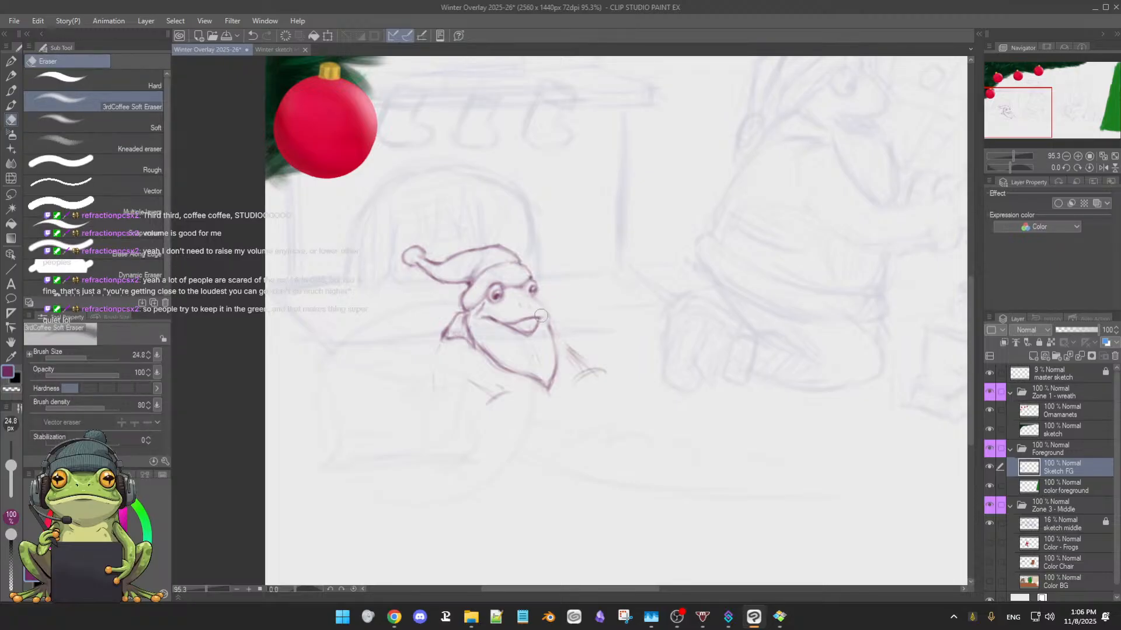
pyautogui.press('b')
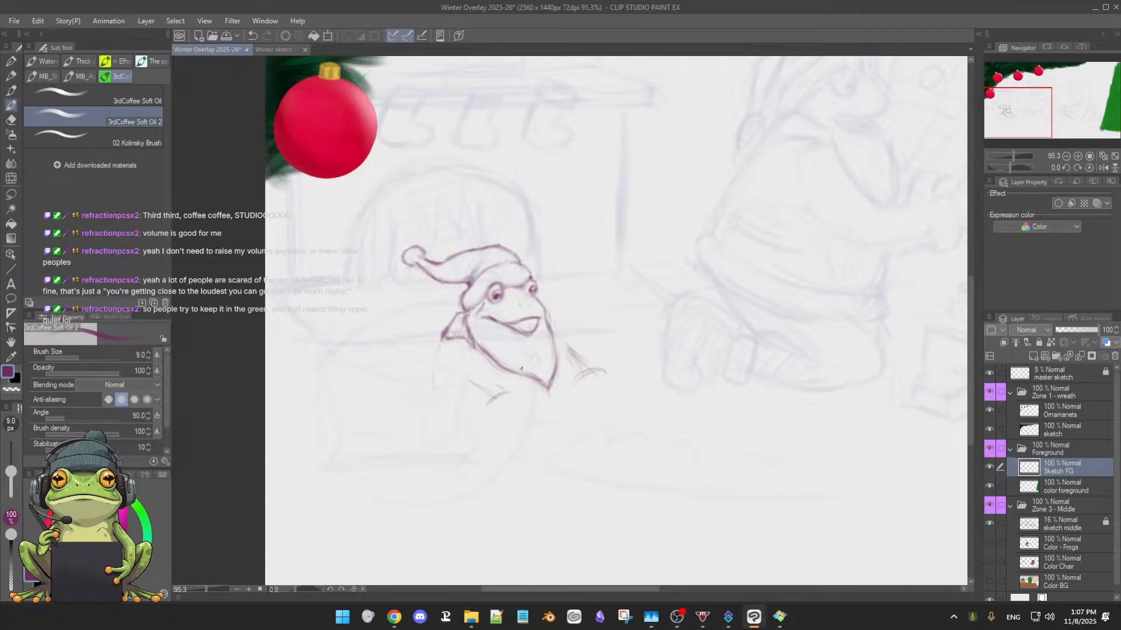
# Lighten the collar shape behind the frog's left cheek and redraw its upper edge
pyautogui.press('e')
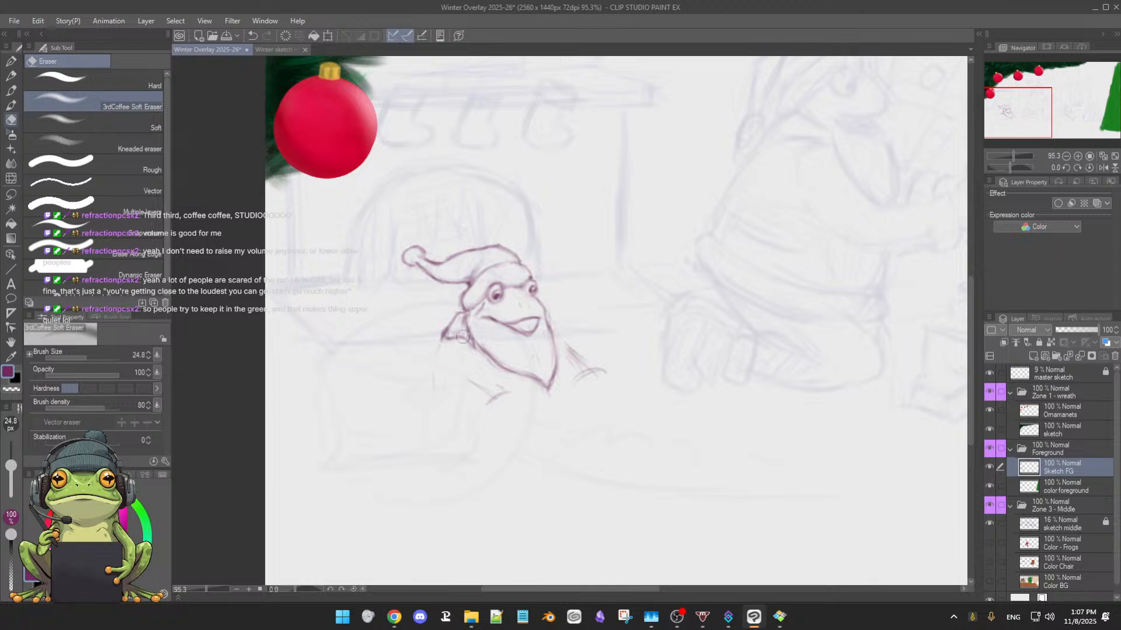
pyautogui.press('b')
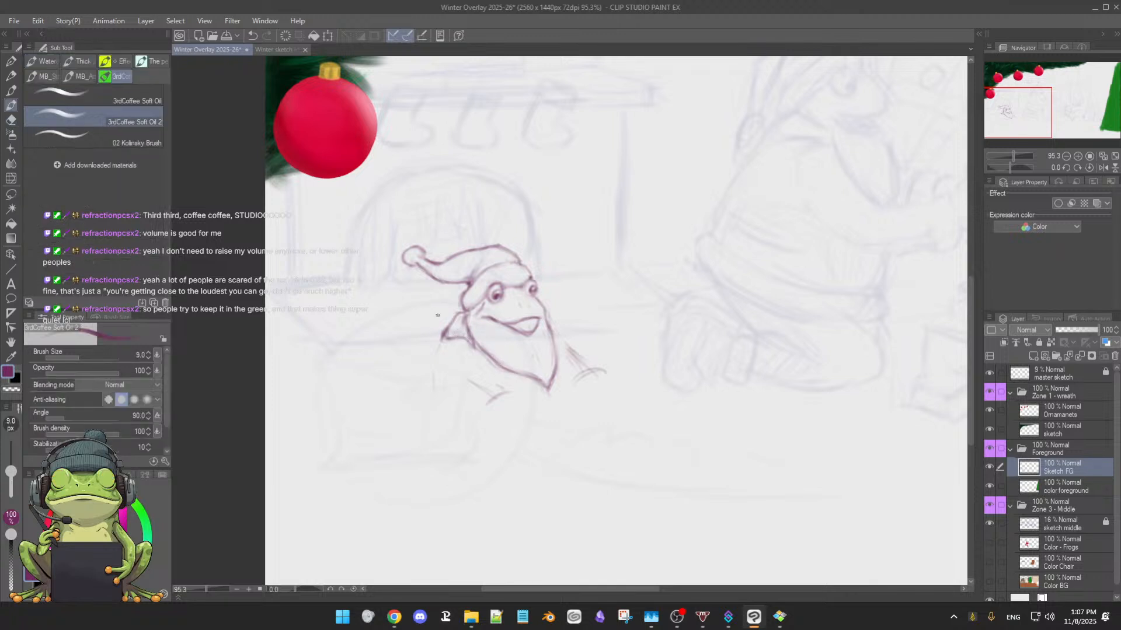
pyautogui.press('e')
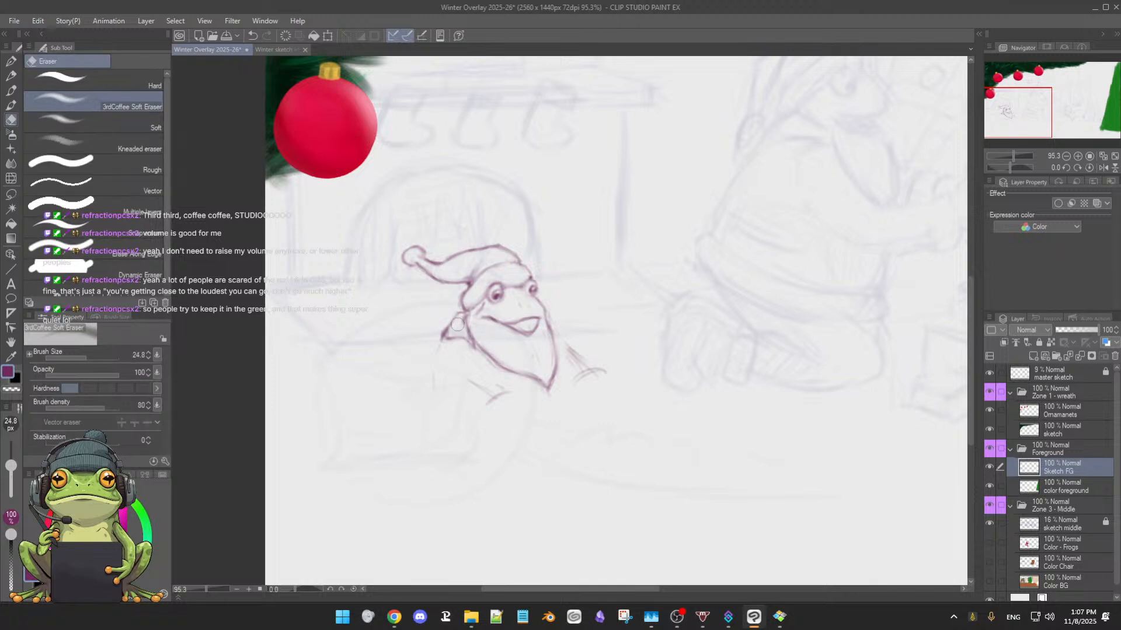
pyautogui.press('b')
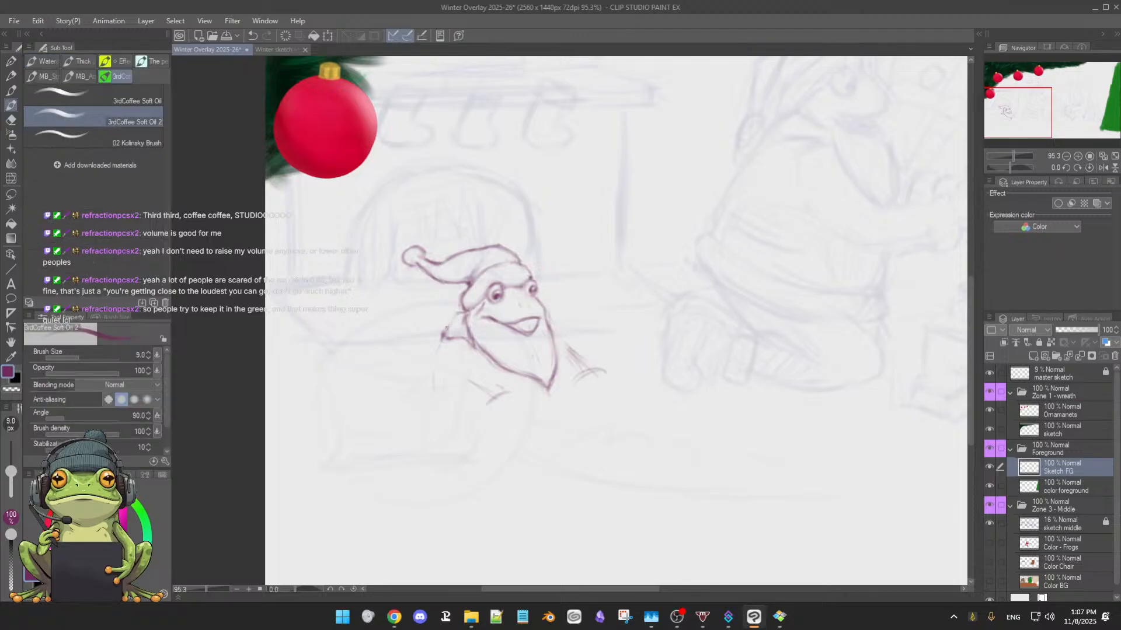
pyautogui.moveTo(442, 325); pyautogui.dragTo(463, 312)
pyautogui.press('e')
pyautogui.press('b')
# Sketch the collar's outer edge with a shoulder line sloping down from it, plus a curved line farther left
pyautogui.moveTo(439, 334); pyautogui.dragTo(442, 344)
pyautogui.moveTo(436, 349); pyautogui.dragTo(426, 369)
pyautogui.moveTo(365, 319); pyautogui.dragTo(420, 354)
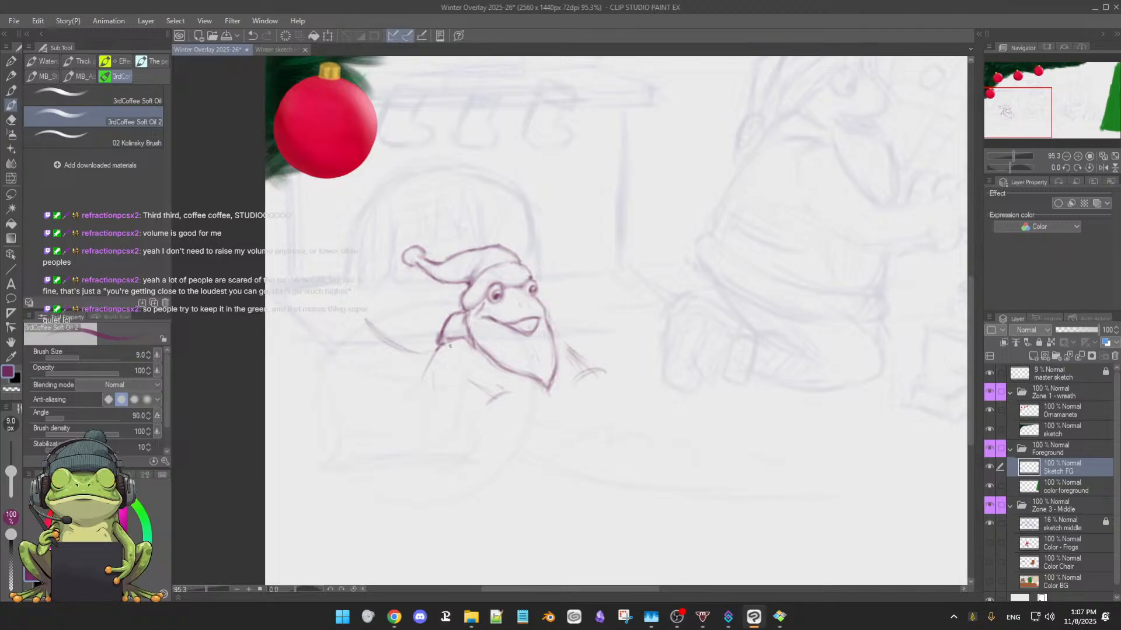
# Try a jagged, zigzag top edge above the curved line behind the collar and undo it
pyautogui.moveTo(383, 319)
pyautogui.mouseDown()
pyautogui.moveTo(406, 305)
pyautogui.moveTo(394, 307)
pyautogui.mouseUp()
pyautogui.moveTo(376, 318)
pyautogui.mouseDown()
pyautogui.moveTo(375, 301)
pyautogui.moveTo(411, 283)
pyautogui.moveTo(422, 310)
pyautogui.moveTo(439, 282)
pyautogui.moveTo(459, 303)
pyautogui.mouseUp()
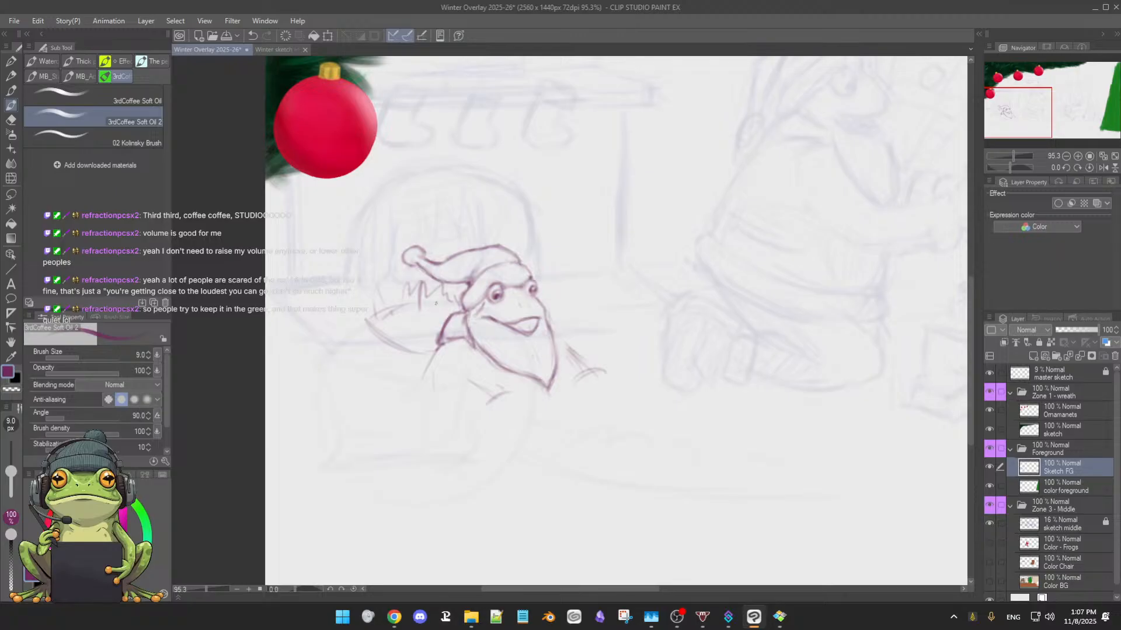
pyautogui.hotkey('ctrl', 'z')
pyautogui.hotkey('ctrl', 'z')
pyautogui.hotkey('ctrl', 'z')
pyautogui.hotkey('ctrl', 'z')
pyautogui.hotkey('ctrl', 'z')
pyautogui.hotkey('ctrl', 'z')
# Try a bumpy, rounded top contour with small inner marks above the curved line and undo it
pyautogui.moveTo(366, 319)
pyautogui.mouseDown()
pyautogui.moveTo(390, 293)
pyautogui.moveTo(407, 301)
pyautogui.moveTo(393, 316)
pyautogui.moveTo(418, 289)
pyautogui.moveTo(436, 298)
pyautogui.moveTo(448, 290)
pyautogui.moveTo(429, 302)
pyautogui.moveTo(450, 298)
pyautogui.moveTo(443, 310)
pyautogui.moveTo(421, 319)
pyautogui.mouseUp()
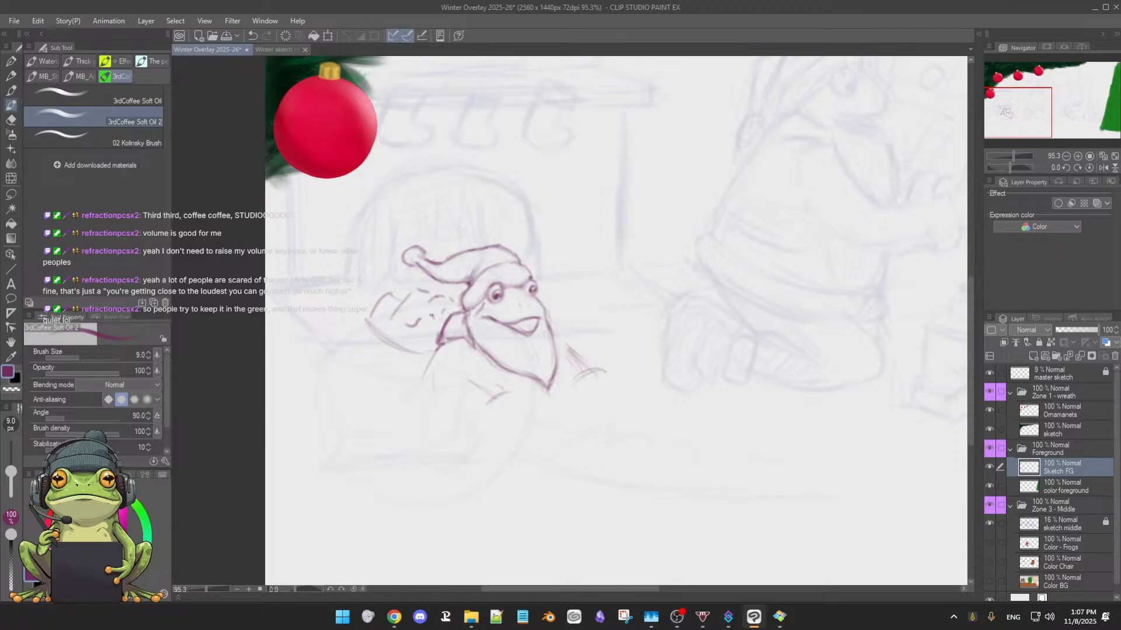
pyautogui.hotkey('ctrl', 'z')
pyautogui.hotkey('ctrl', 'z')
pyautogui.hotkey('ctrl', 'z')
pyautogui.hotkey('ctrl', 'z')
pyautogui.hotkey('ctrl', 'z')
pyautogui.hotkey('ctrl', 'z')
# Sketch a tapered, sack-like shape behind the frog's collar, with a long upper edge and a reinforced curved lower edge
pyautogui.moveTo(383, 303)
pyautogui.mouseDown()
pyautogui.moveTo(384, 331)
pyautogui.moveTo(364, 313)
pyautogui.moveTo(351, 330)
pyautogui.moveTo(371, 318)
pyautogui.moveTo(405, 348)
pyautogui.mouseUp()
pyautogui.moveTo(362, 316)
pyautogui.mouseDown()
pyautogui.moveTo(359, 329)
pyautogui.moveTo(391, 301)
pyautogui.mouseUp()
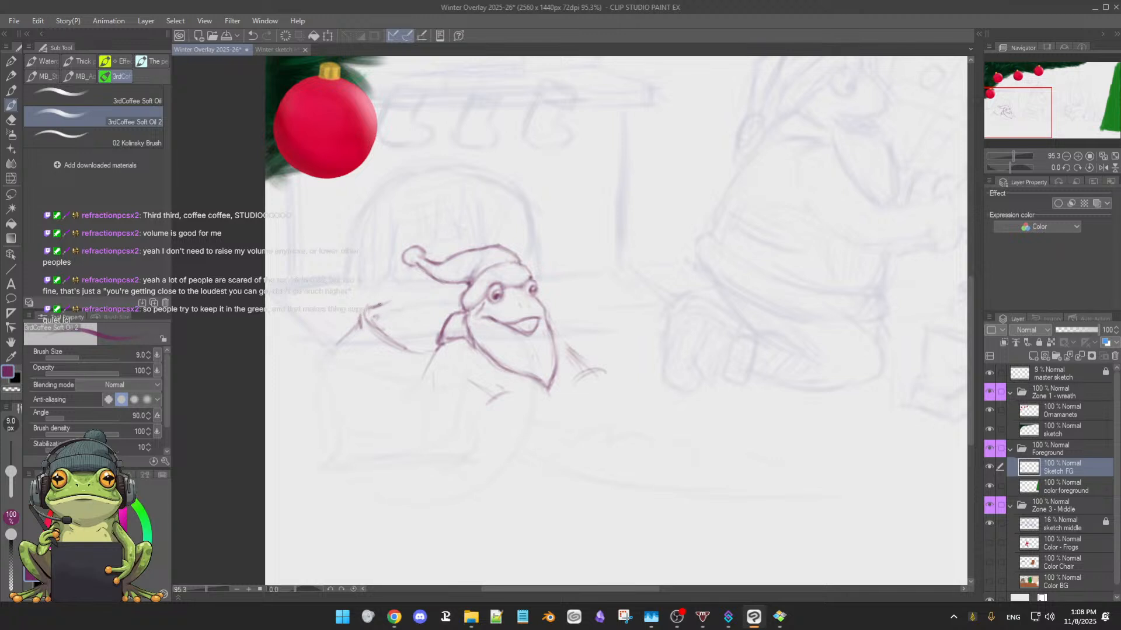
pyautogui.moveTo(391, 302)
pyautogui.mouseDown()
pyautogui.moveTo(450, 290)
pyautogui.moveTo(446, 301)
pyautogui.mouseUp()
pyautogui.moveTo(409, 350); pyautogui.dragTo(418, 352)
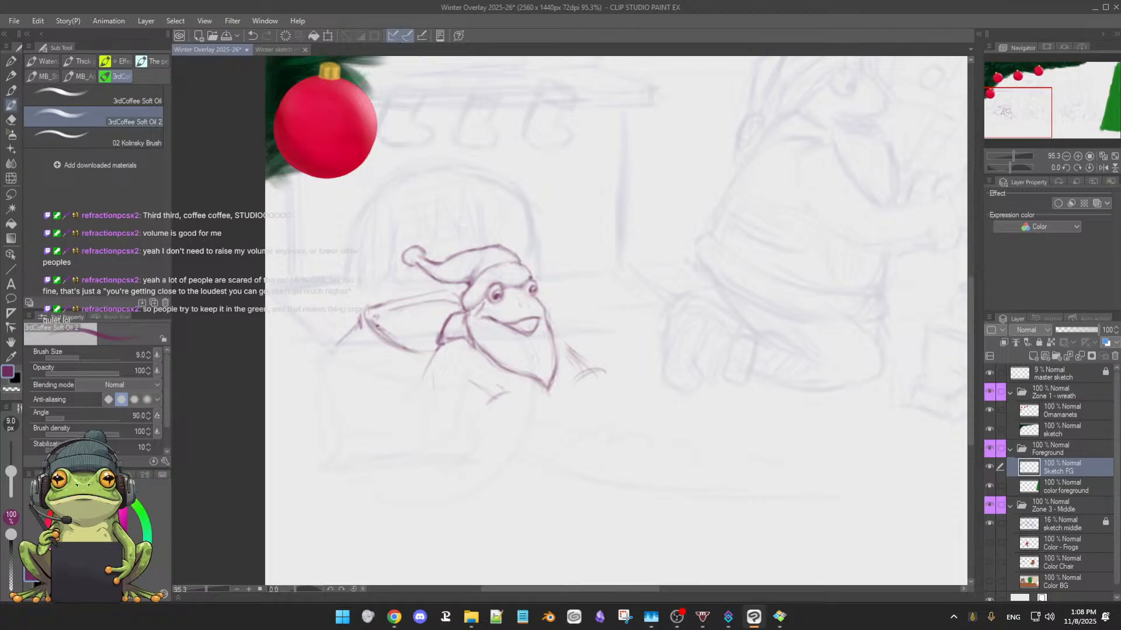
pyautogui.moveTo(376, 325); pyautogui.dragTo(425, 354)
# Add small loops and a dark shaded patch inside the tapered shape behind the collar, and save the illustration
pyautogui.moveTo(411, 325); pyautogui.dragTo(424, 314)
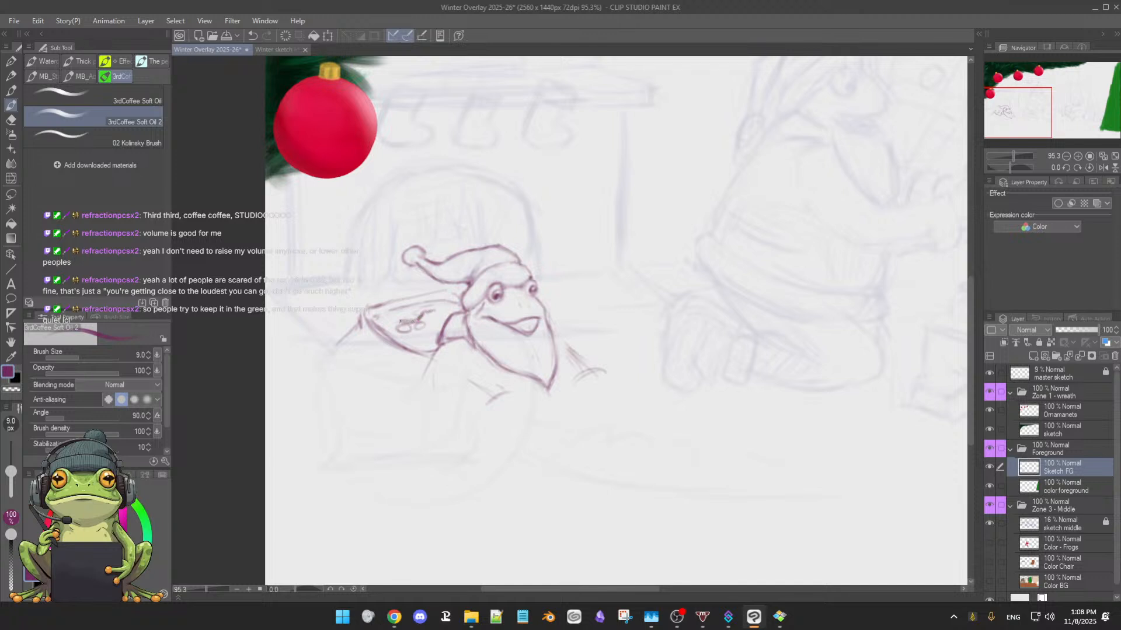
pyautogui.moveTo(400, 322)
pyautogui.mouseDown()
pyautogui.moveTo(418, 318)
pyautogui.moveTo(409, 318)
pyautogui.mouseUp()
pyautogui.hotkey('ctrl', 's')
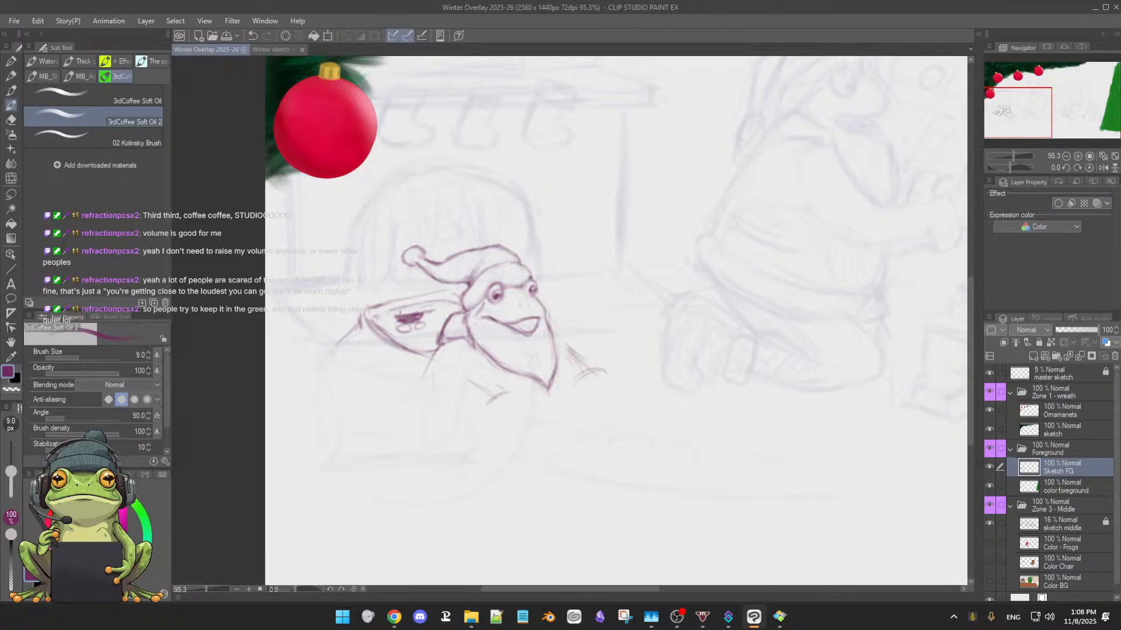
pyautogui.moveTo(409, 308); pyautogui.dragTo(403, 308)
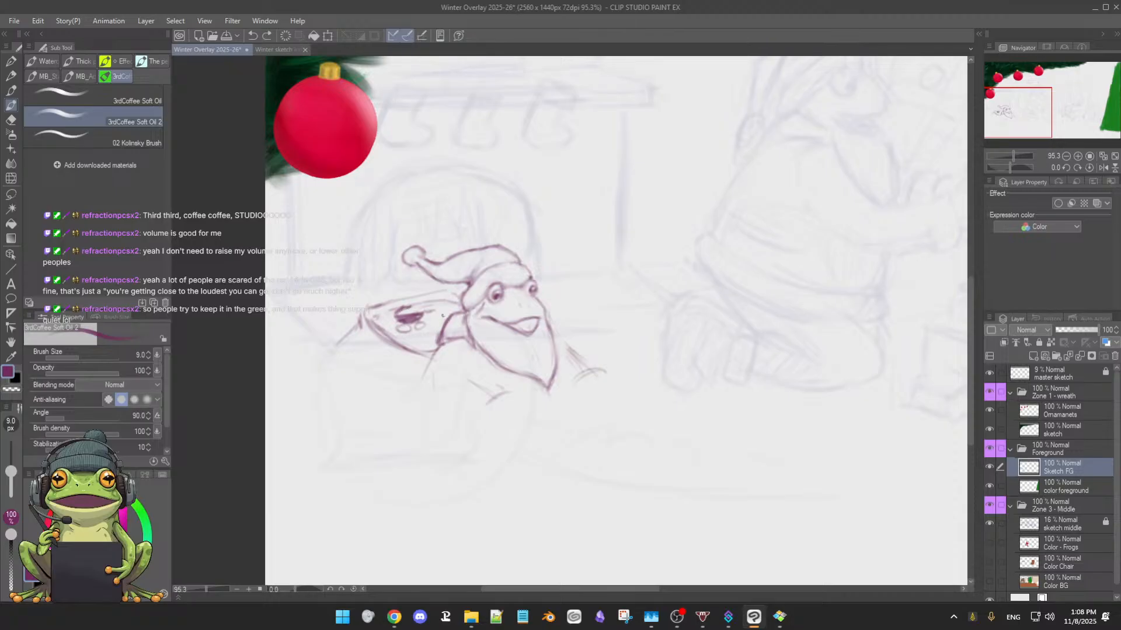
# Undo the shaded patch, small loops and other inner marks in the tapered shape behind the frog's collar
pyautogui.hotkey('ctrl', 'z')
pyautogui.hotkey('ctrl', 'z')
pyautogui.hotkey('ctrl', 'z')
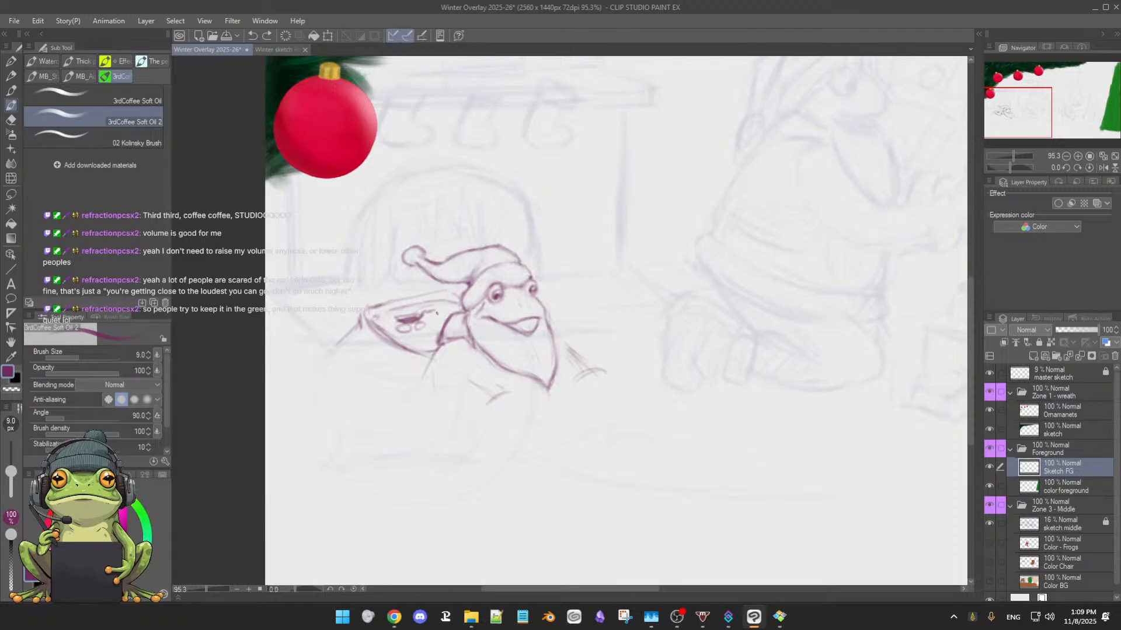
pyautogui.hotkey('ctrl', 'z')
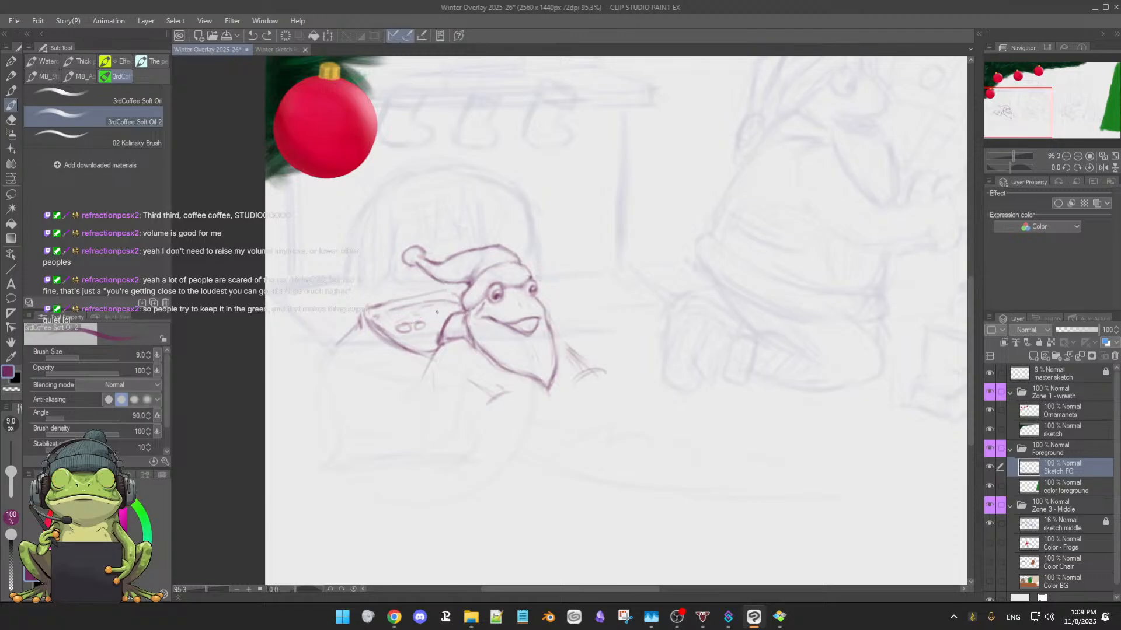
pyautogui.hotkey('ctrl', 'z')
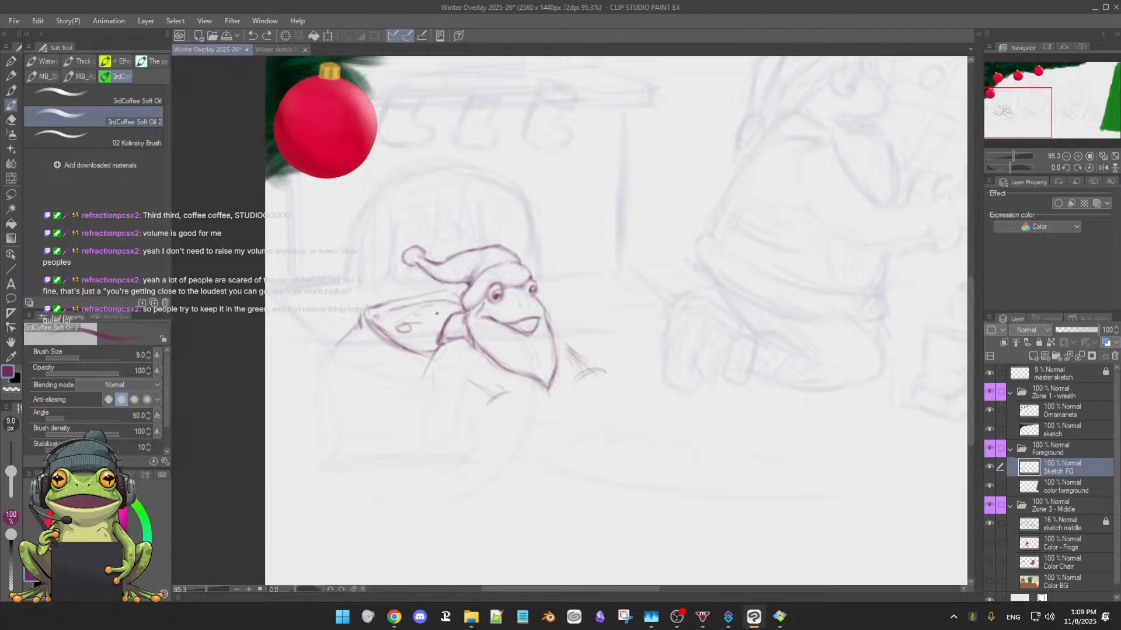
pyautogui.hotkey('ctrl', 'z')
pyautogui.hotkey('ctrl', 'z')
pyautogui.hotkey('ctrl', 'z')
# Erase stray marks beside the beard, reinforce the tapered shape's ends and upper edge, and redraw the short diagonal stroke beside the beard
pyautogui.press('e')
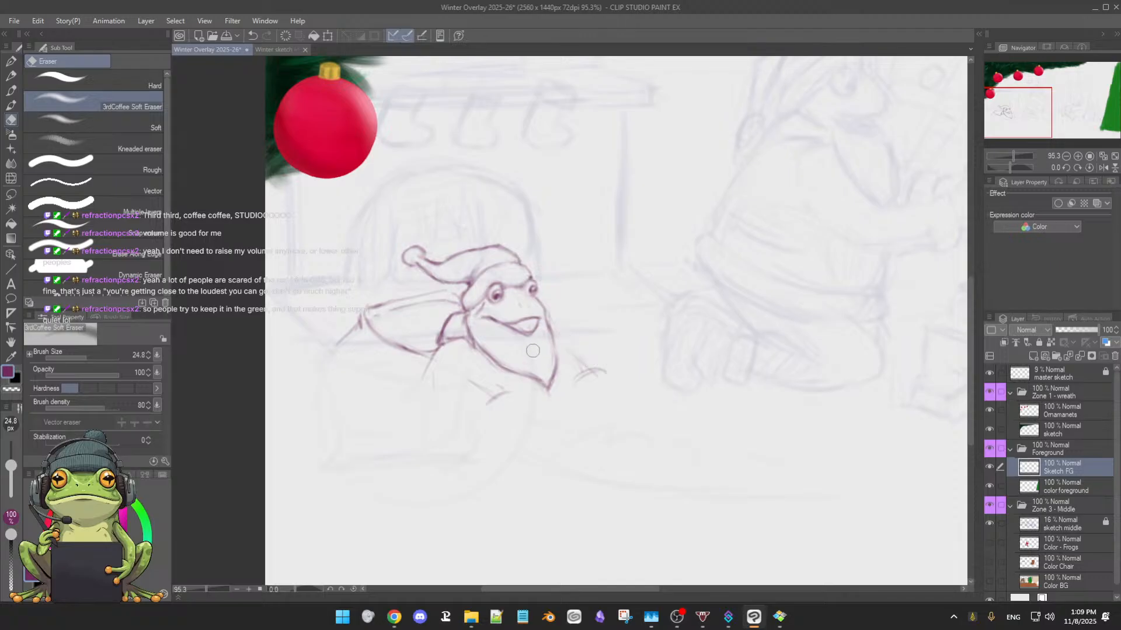
pyautogui.press('b')
pyautogui.moveTo(377, 317); pyautogui.dragTo(397, 308)
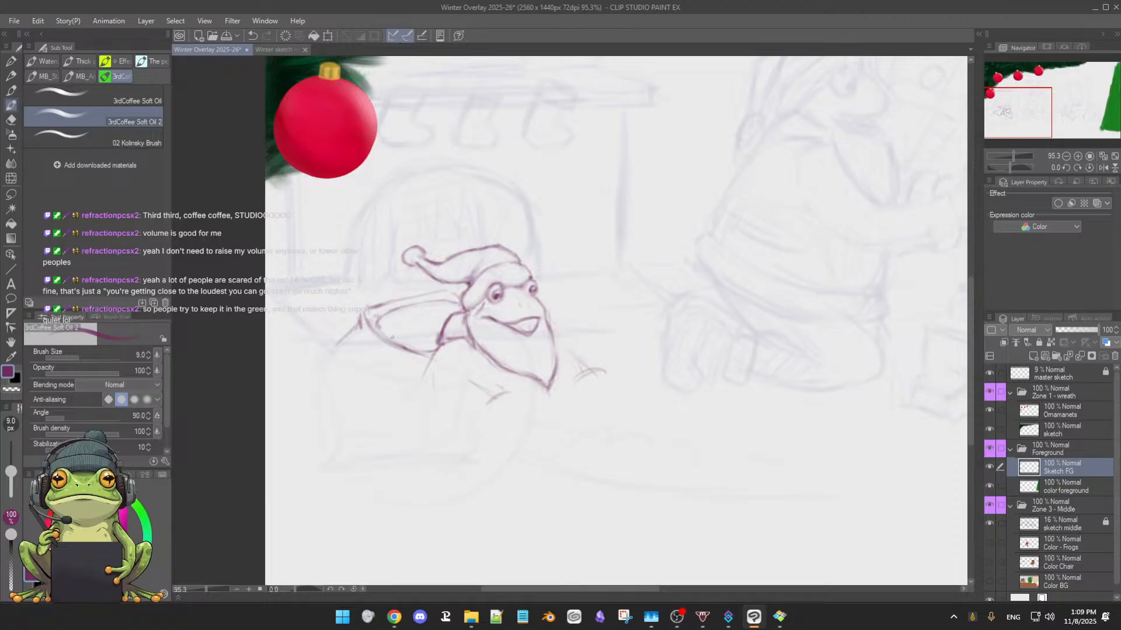
pyautogui.moveTo(429, 351); pyautogui.dragTo(438, 345)
pyautogui.moveTo(444, 299); pyautogui.dragTo(462, 298)
pyautogui.moveTo(549, 325)
pyautogui.mouseDown()
pyautogui.moveTo(556, 374)
pyautogui.moveTo(555, 350)
pyautogui.moveTo(587, 366)
pyautogui.mouseUp()
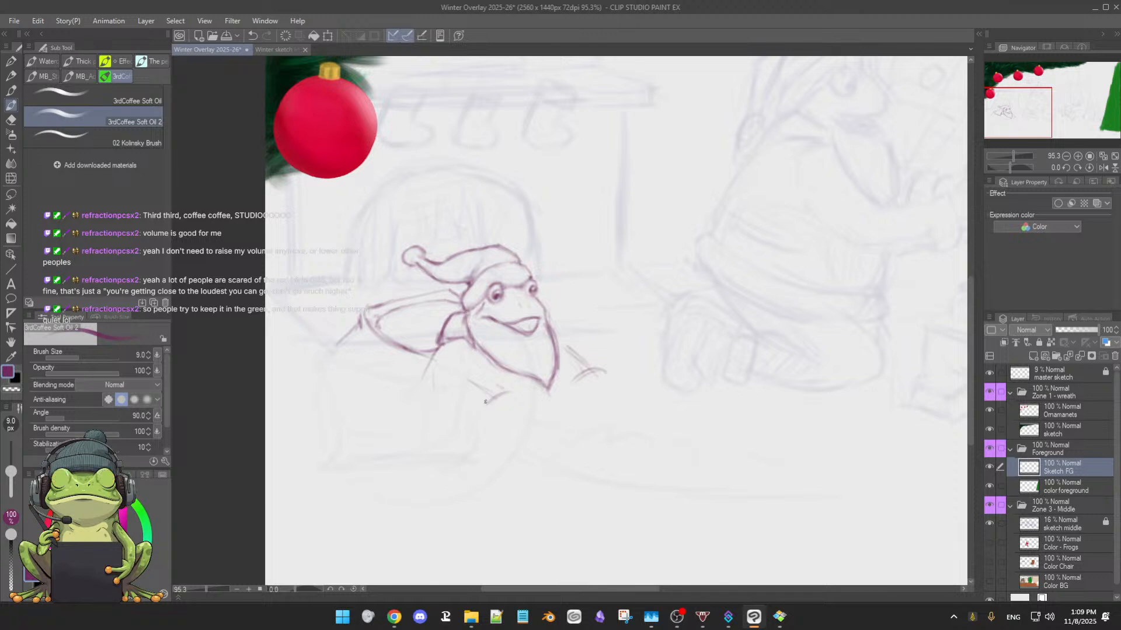
# Erase the crossed marks below the frog's beard and sketch a small rounded arc with a curved side in their place
pyautogui.press('e')
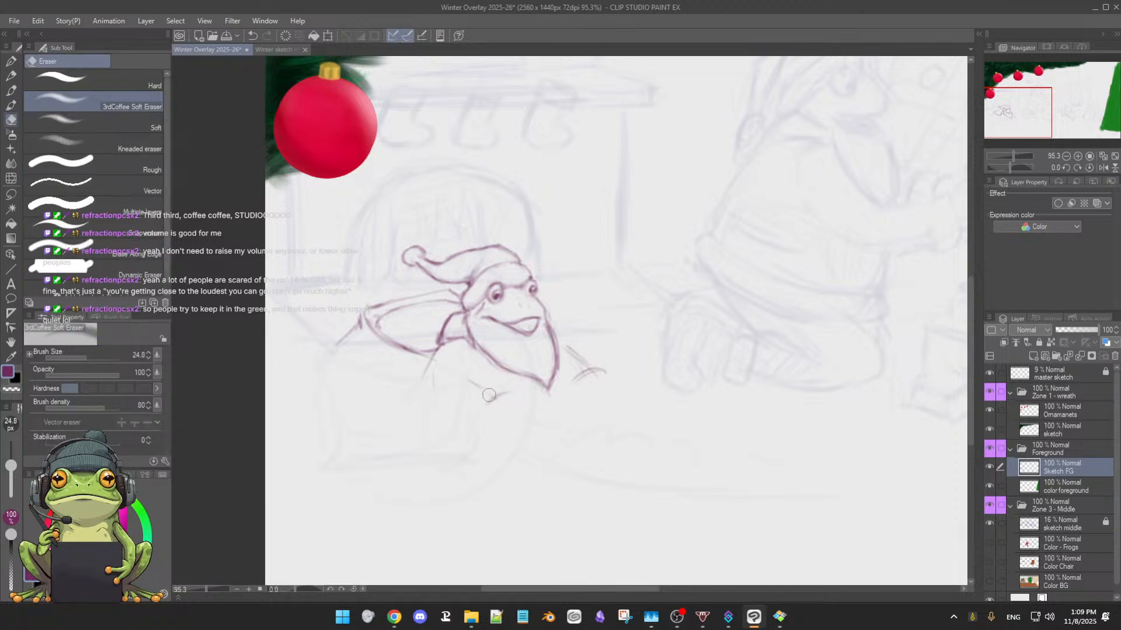
pyautogui.press('b')
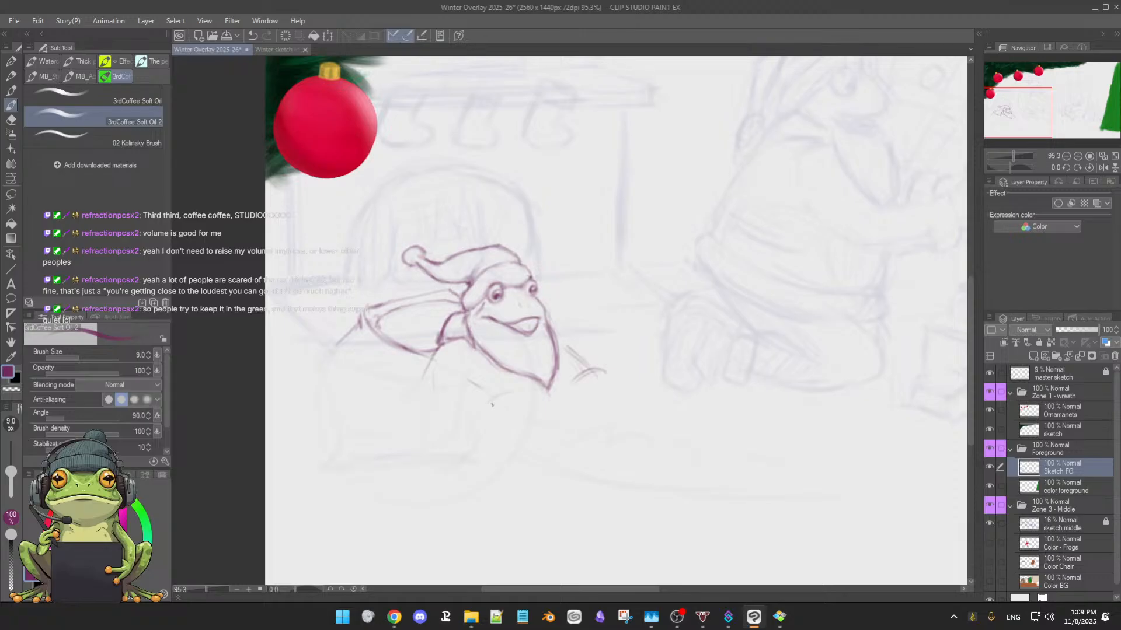
pyautogui.moveTo(495, 400); pyautogui.dragTo(513, 391)
pyautogui.moveTo(503, 394)
pyautogui.mouseDown()
pyautogui.moveTo(483, 430)
pyautogui.moveTo(498, 426)
pyautogui.mouseUp()
# Clean up the lower end of the rounded form below the beard and sketch its inner curl, outer side and lower edge
pyautogui.press('e')
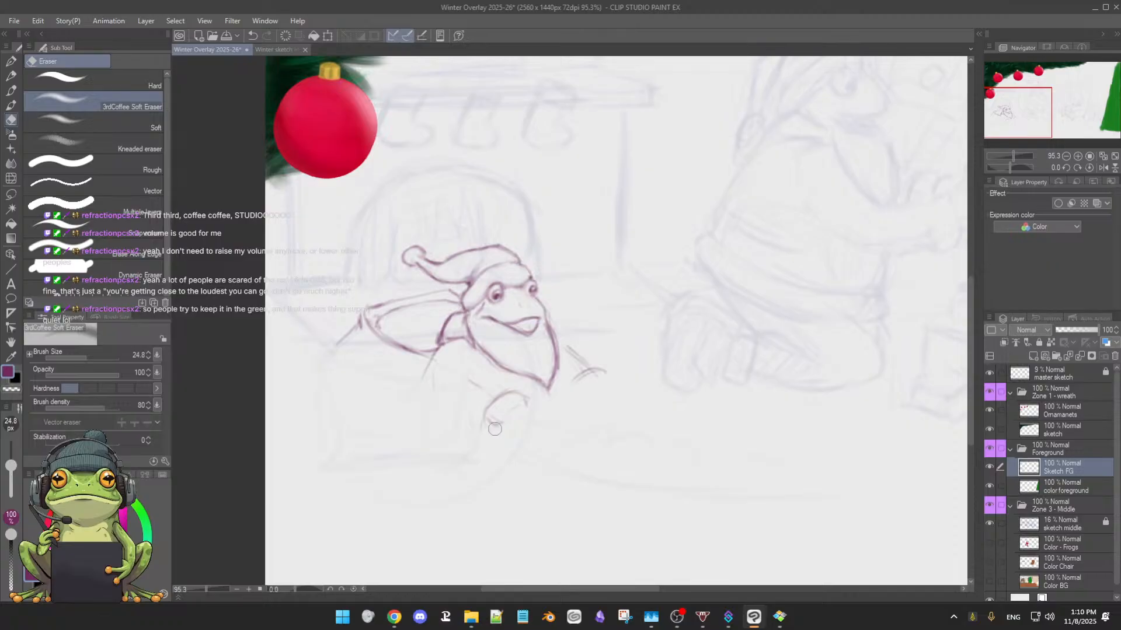
pyautogui.press('b')
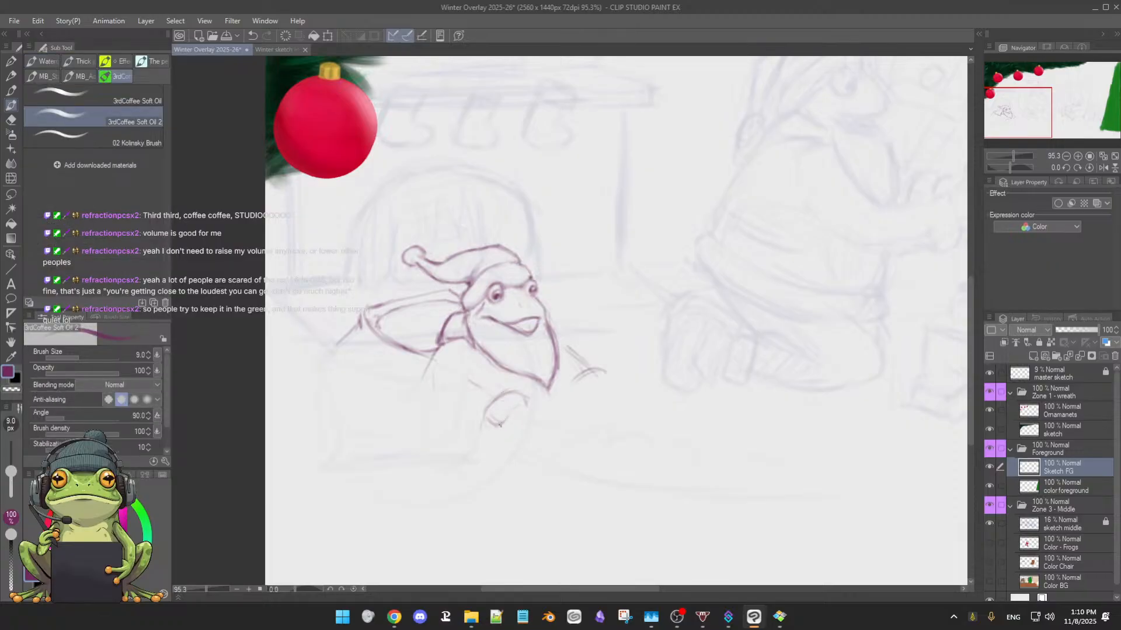
pyautogui.moveTo(498, 422); pyautogui.dragTo(509, 408)
pyautogui.moveTo(498, 397); pyautogui.dragTo(489, 417)
pyautogui.press('e')
pyautogui.moveTo(490, 424)
pyautogui.mouseDown()
pyautogui.moveTo(503, 429)
pyautogui.moveTo(494, 439)
pyautogui.moveTo(502, 426)
pyautogui.mouseUp()
pyautogui.press('b')
pyautogui.moveTo(496, 436); pyautogui.dragTo(511, 433)
# Sketch a long, shallow curve sweeping from the curled form below the beard across the floor beneath the kneeling figure, and reinforce it
pyautogui.moveTo(715, 425); pyautogui.dragTo(651, 381)
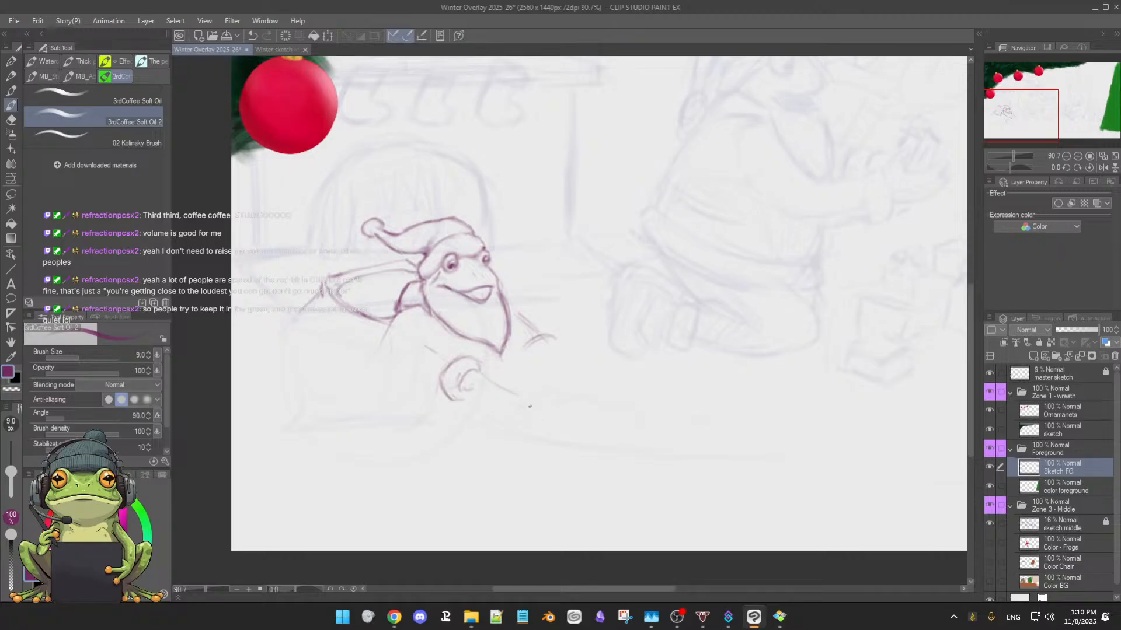
pyautogui.moveTo(531, 409)
pyautogui.mouseDown()
pyautogui.moveTo(638, 426)
pyautogui.moveTo(792, 399)
pyautogui.moveTo(776, 410)
pyautogui.moveTo(578, 421)
pyautogui.mouseUp()
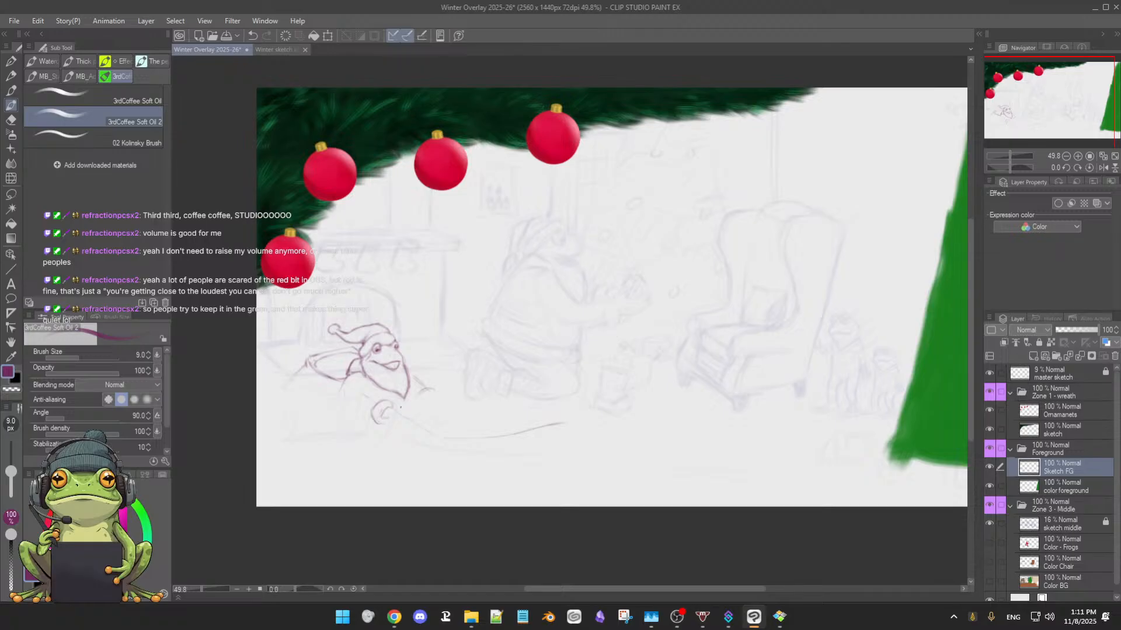
pyautogui.moveTo(476, 435); pyautogui.dragTo(534, 432)
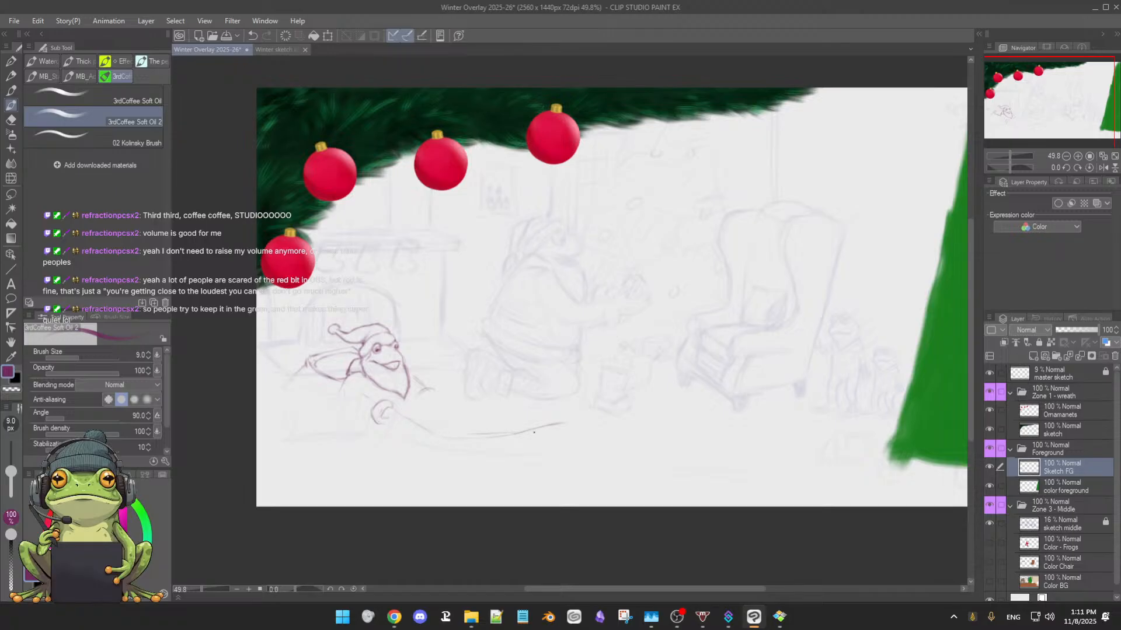
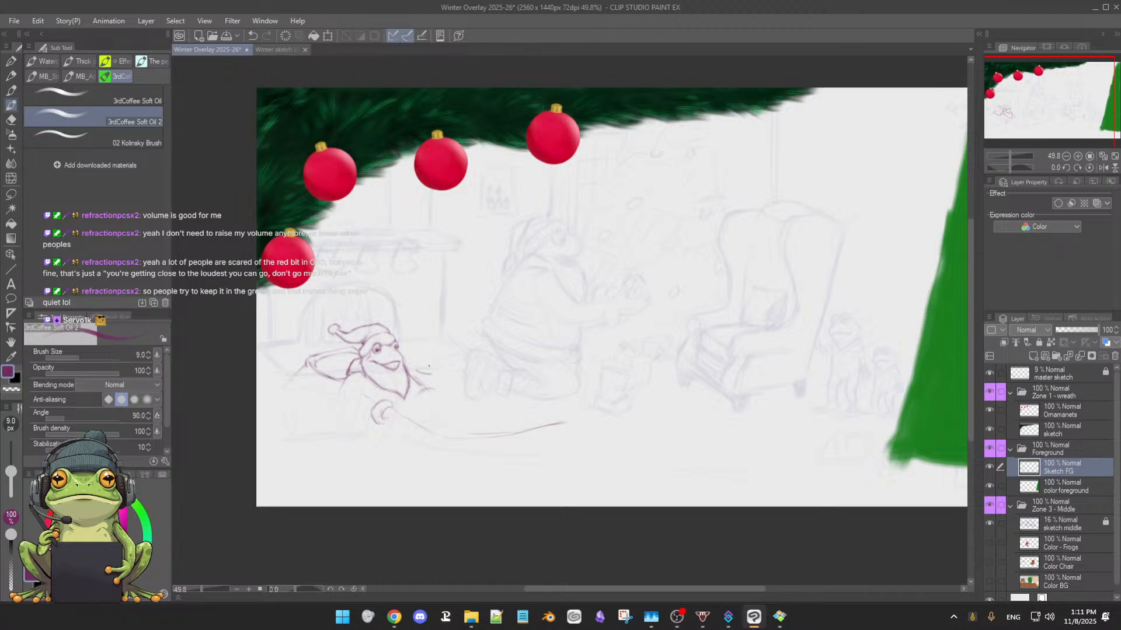
# Clean up the inner marks of the curled form below the beard and reinforce the beard's side edge facing the kneeling figure
pyautogui.scroll(2, 432, 361)
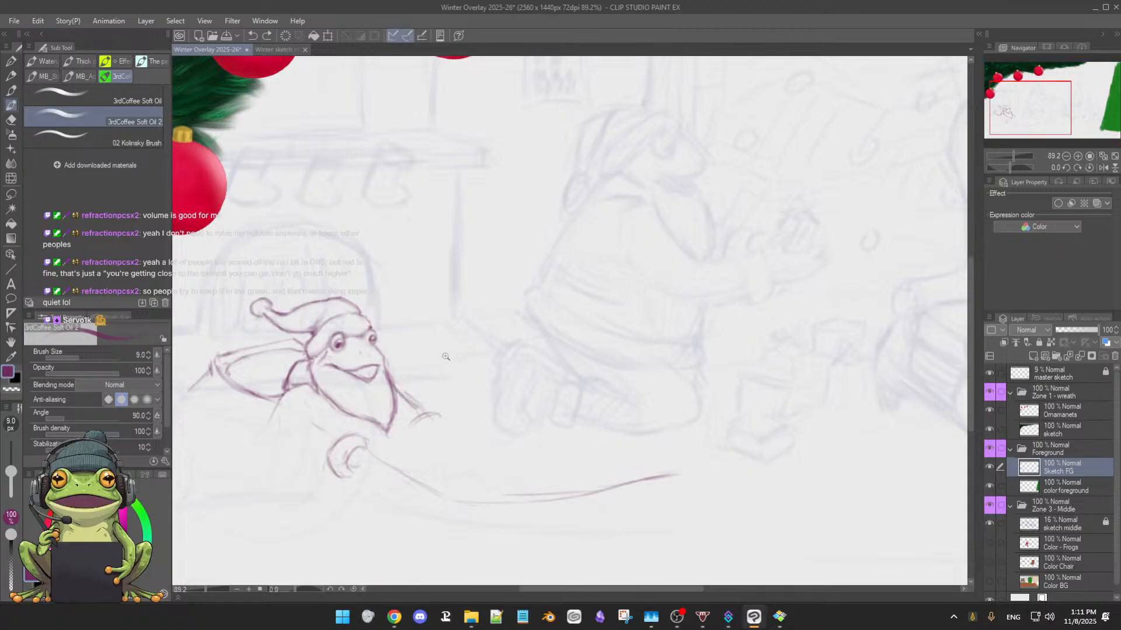
pyautogui.moveTo(445, 352); pyautogui.dragTo(571, 310)
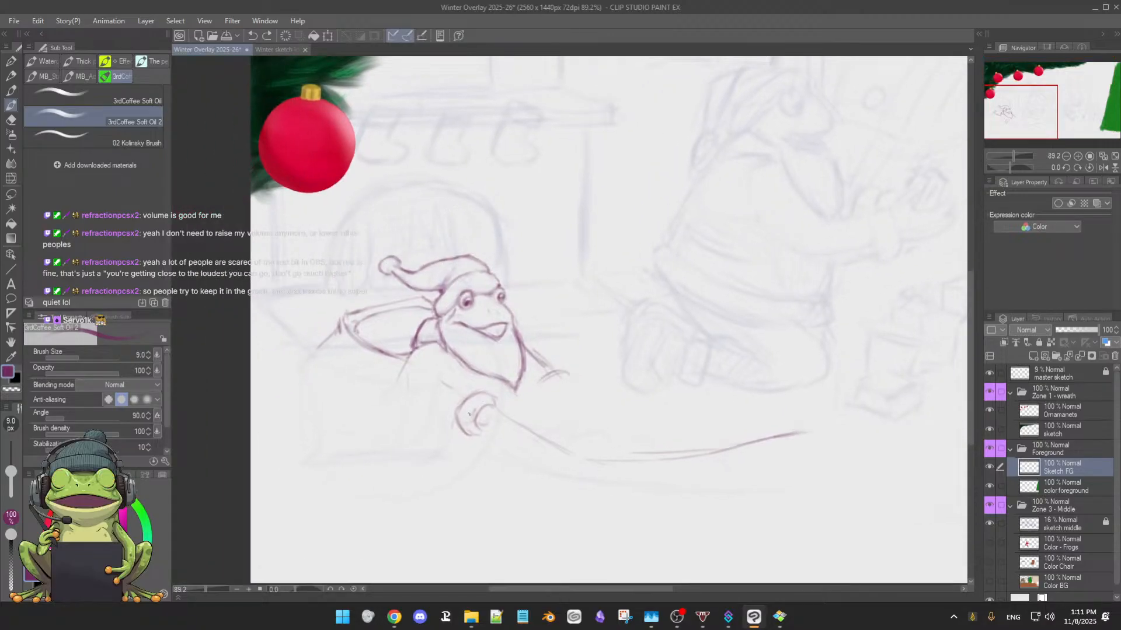
pyautogui.press('e')
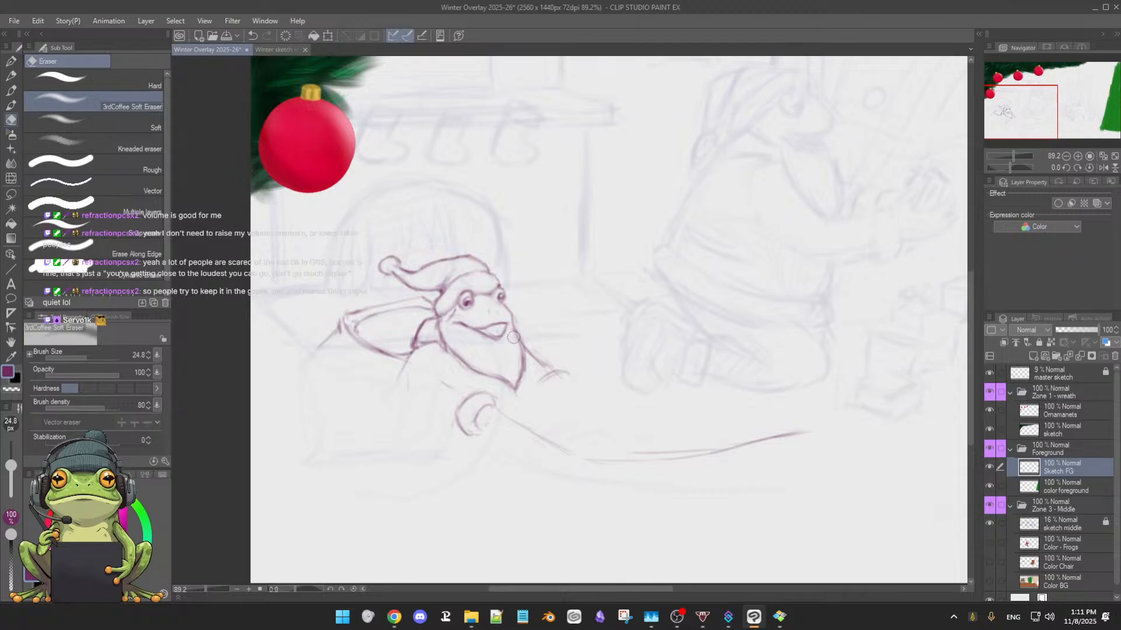
pyautogui.press('b')
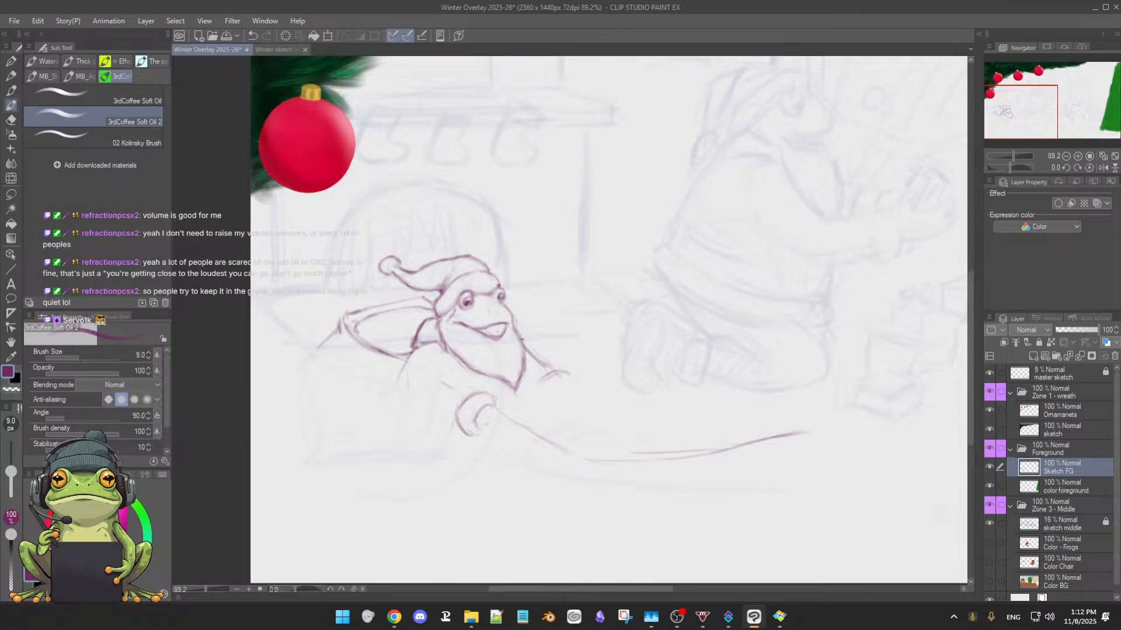
pyautogui.moveTo(524, 350); pyautogui.dragTo(525, 377)
# Thin the outer side of the curled form and sketch small finger-like strokes where the long curve meets it
pyautogui.press('e')
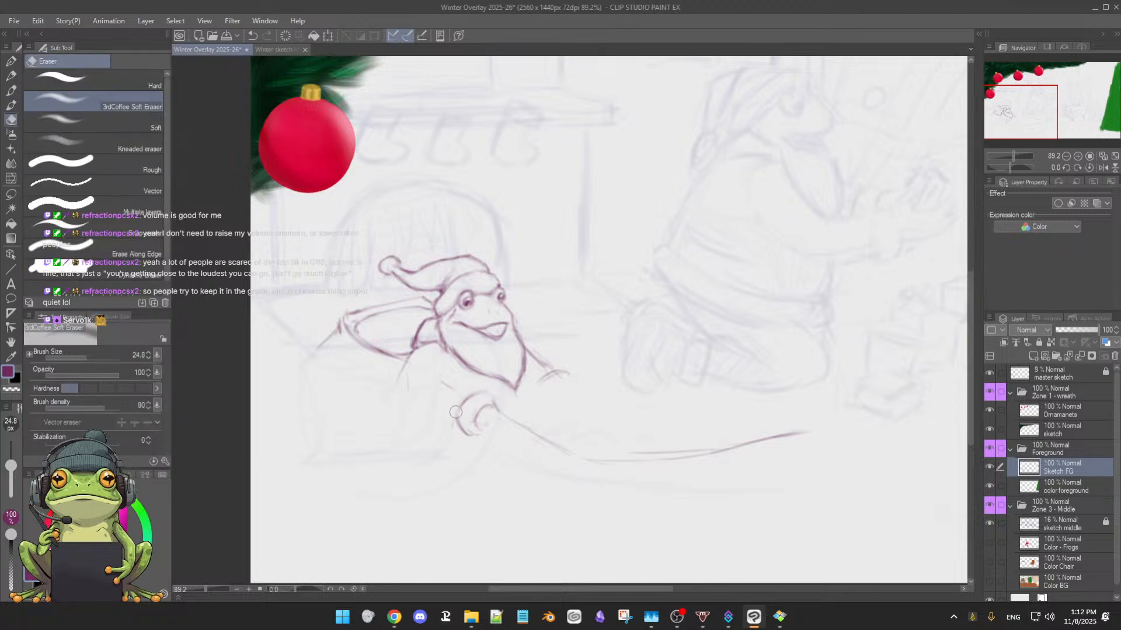
pyautogui.press('b')
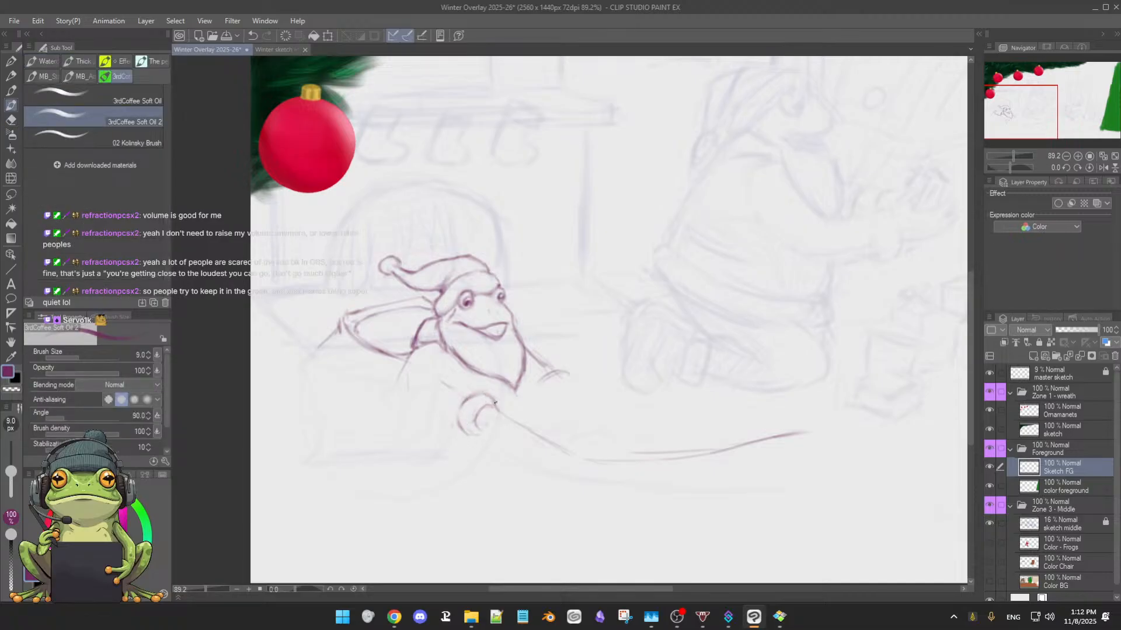
pyautogui.press('e')
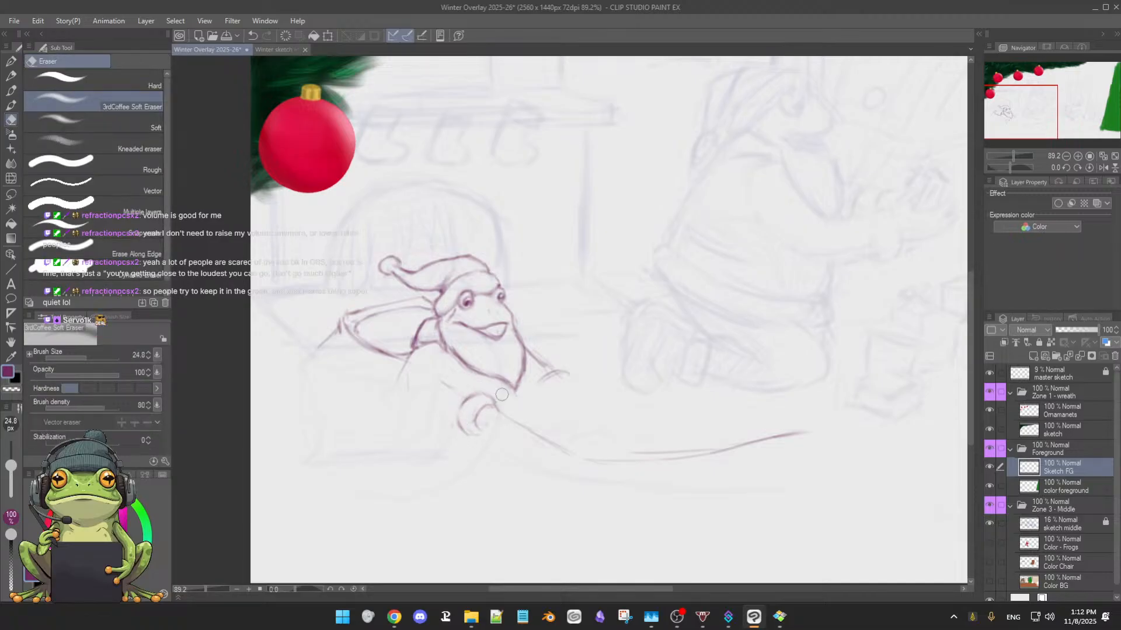
pyautogui.press('b')
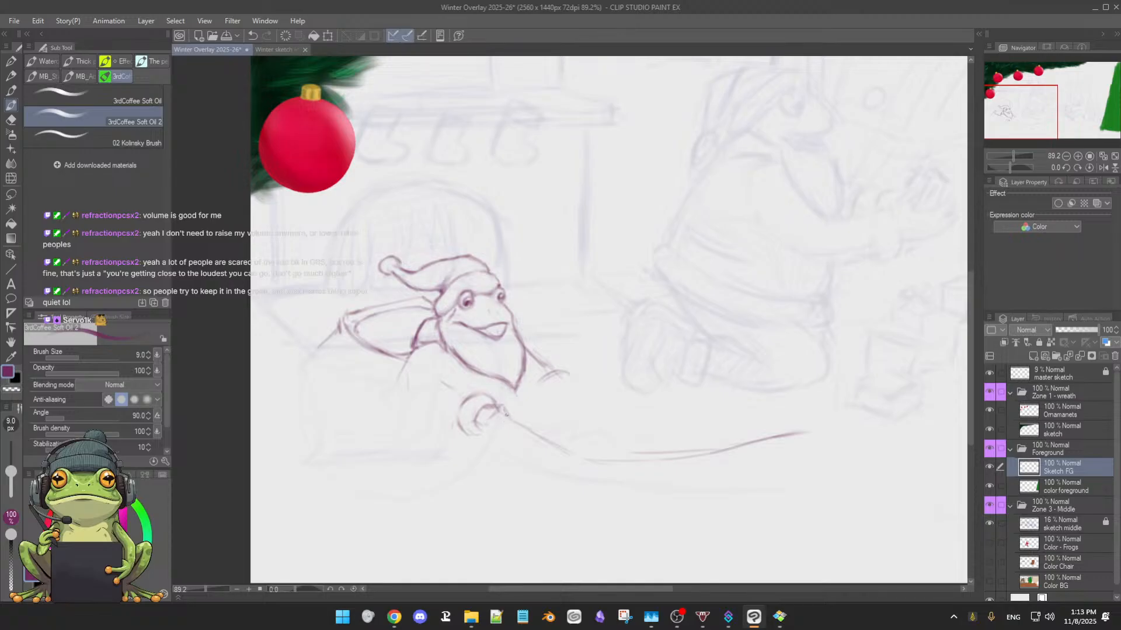
# Erase the overlapping start of the long curve, close a small rounded shape against the curled form, and reinforce the curve beside it
pyautogui.press('e')
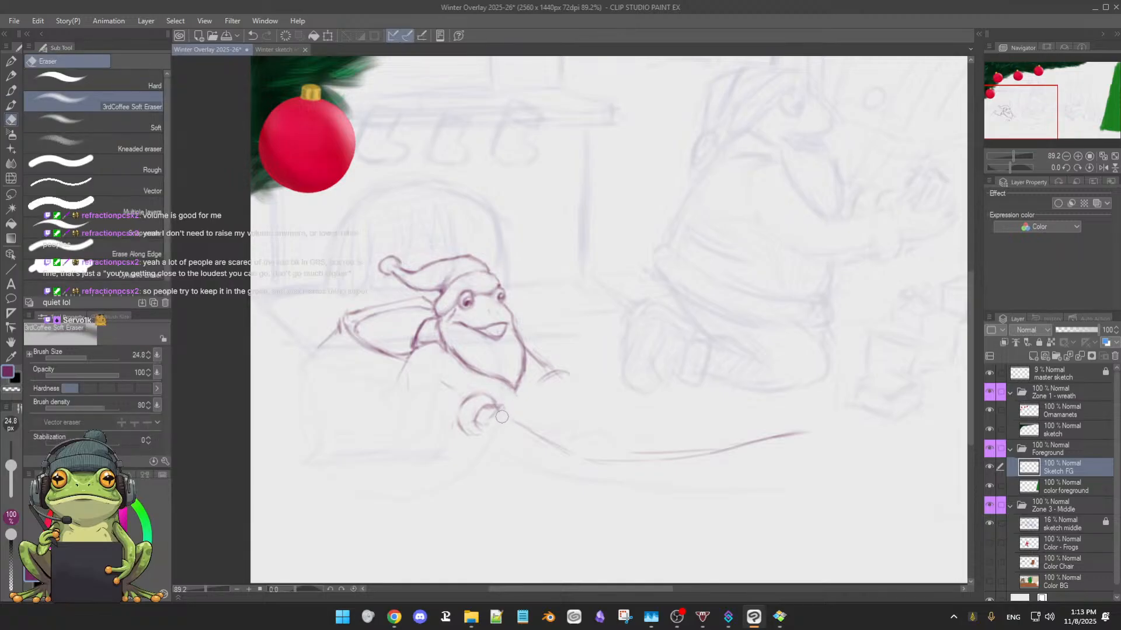
pyautogui.press('b')
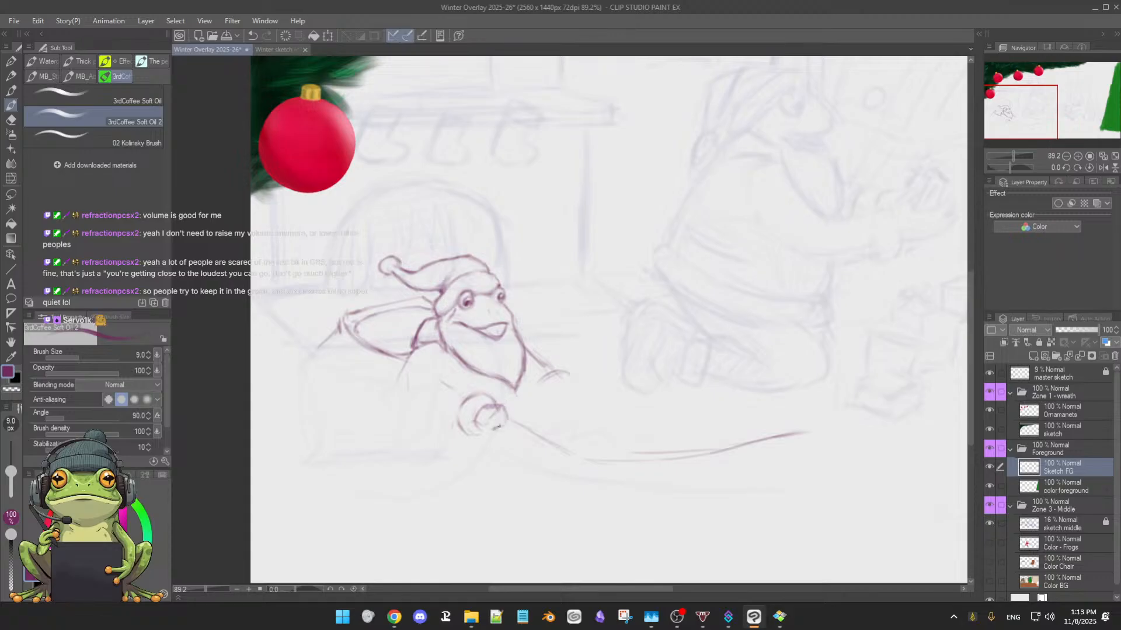
pyautogui.press('e')
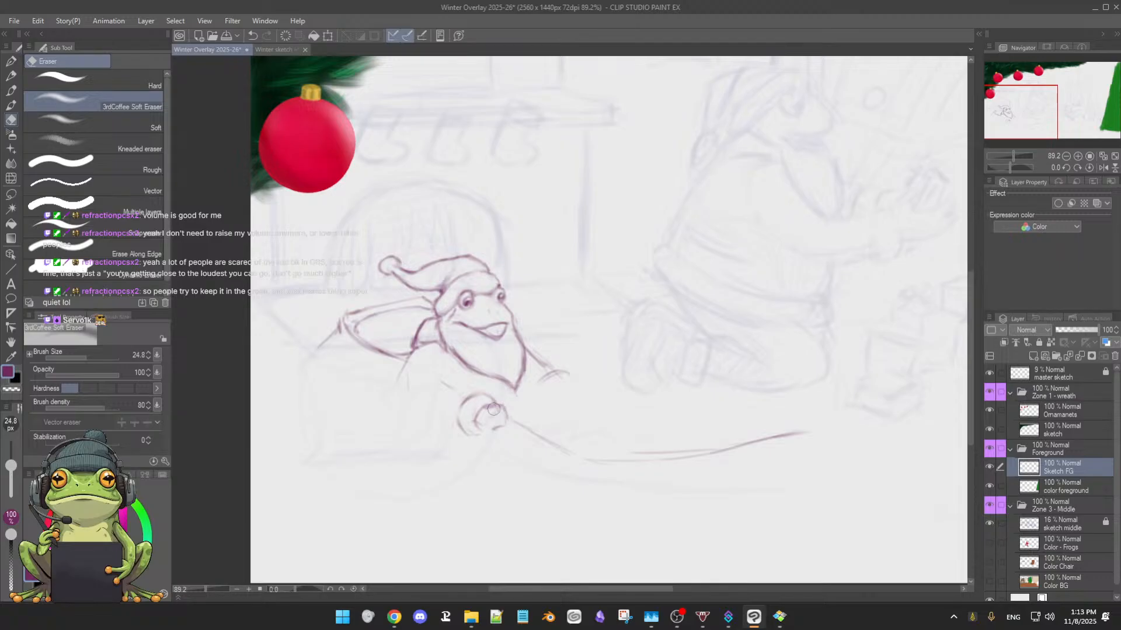
pyautogui.press('b')
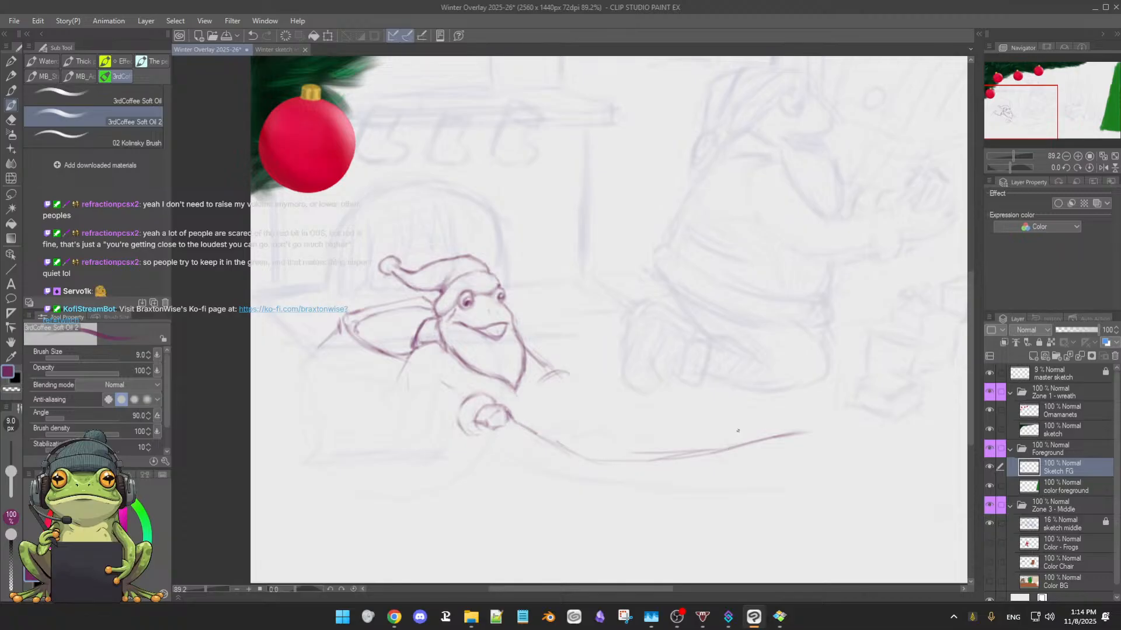
# Erase the crossing marks at the lower end of the diagonal stroke beside the frog's beard
pyautogui.moveTo(706, 459)
pyautogui.mouseDown()
pyautogui.moveTo(682, 450)
pyautogui.moveTo(693, 446)
pyautogui.moveTo(625, 502)
pyautogui.mouseUp()
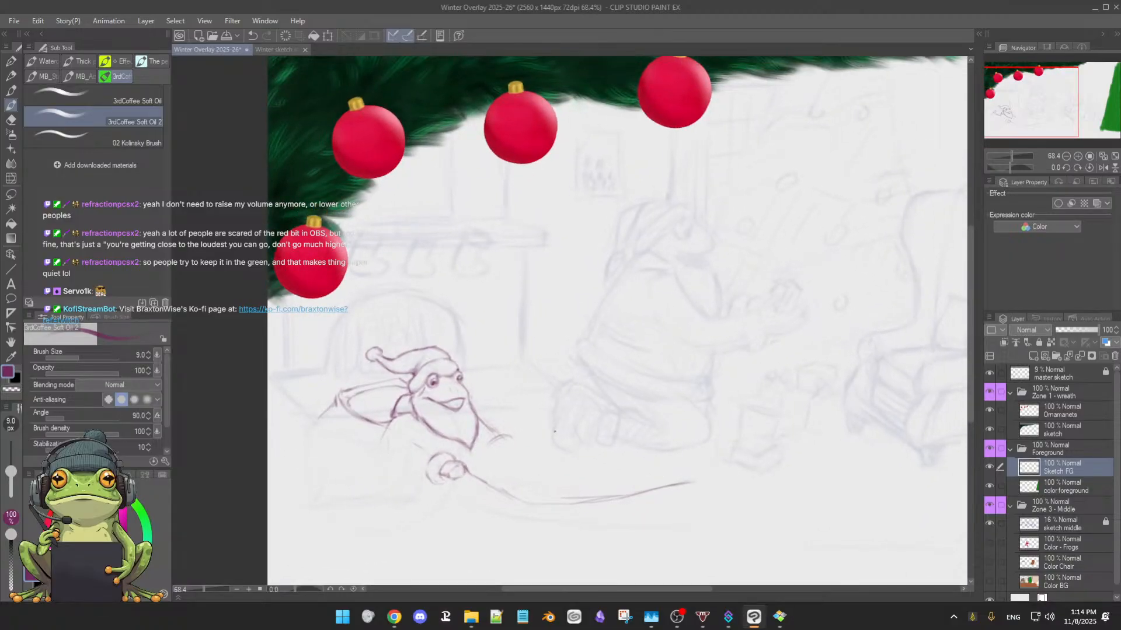
pyautogui.scroll(4, 555, 432)
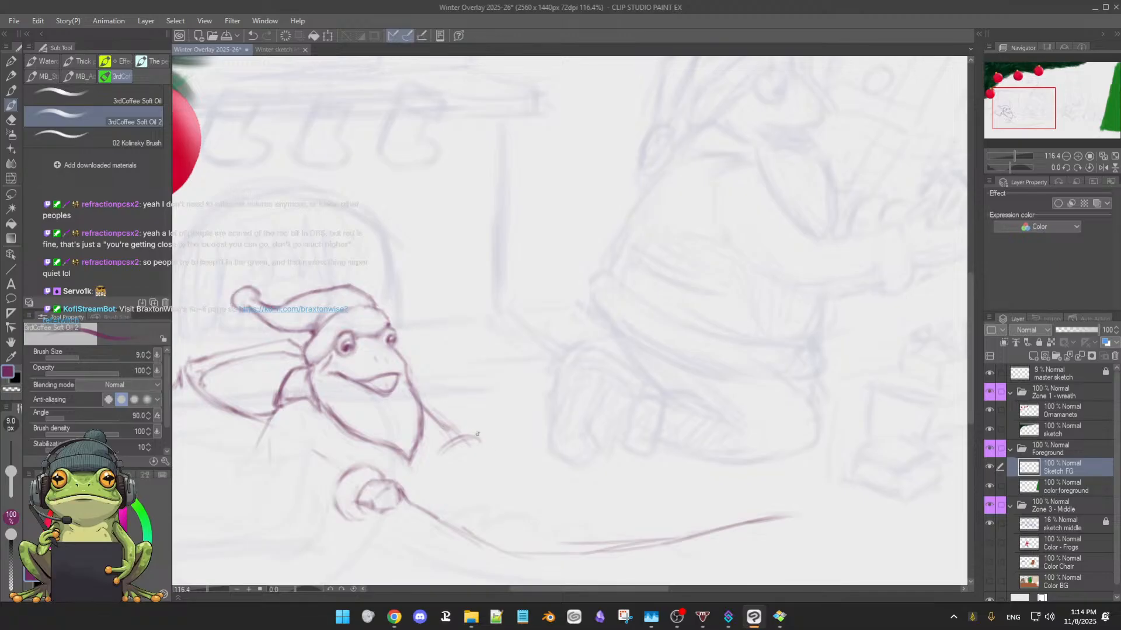
pyautogui.press('e')
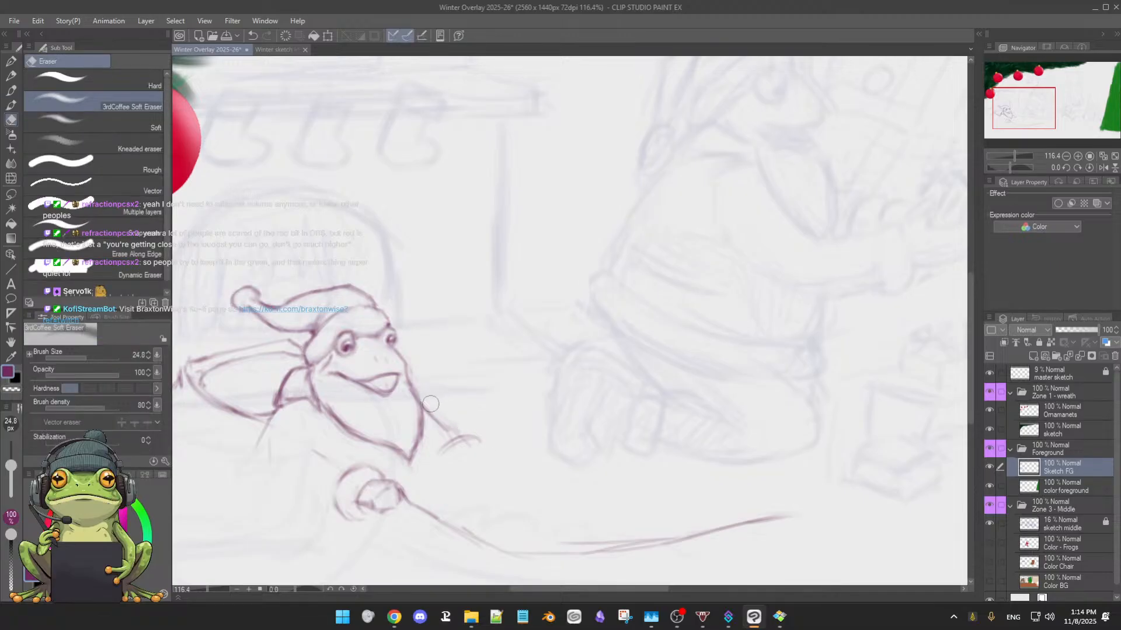
pyautogui.moveTo(435, 423)
pyautogui.mouseDown()
pyautogui.moveTo(456, 429)
pyautogui.moveTo(447, 447)
pyautogui.moveTo(475, 446)
pyautogui.moveTo(449, 450)
pyautogui.moveTo(478, 438)
pyautogui.mouseUp()
# Complete the lower edge of the curled form and sketch short arm and body contour strokes between it and the frog's shoulder
pyautogui.press('b')
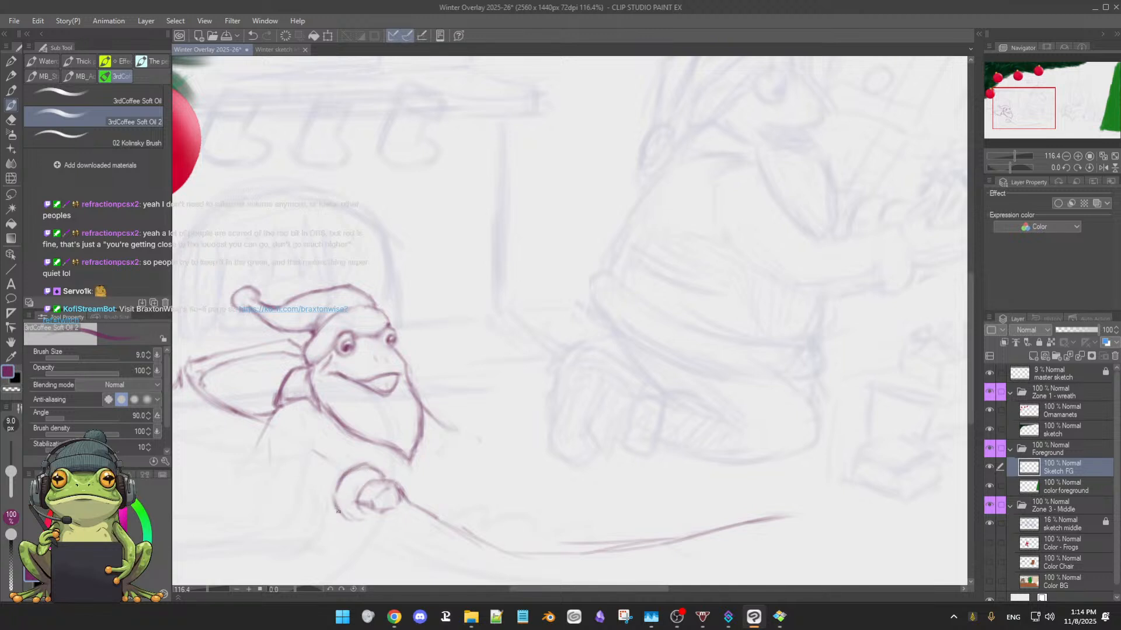
pyautogui.moveTo(338, 512)
pyautogui.mouseDown()
pyautogui.moveTo(354, 525)
pyautogui.moveTo(362, 514)
pyautogui.mouseUp()
pyautogui.moveTo(320, 424); pyautogui.dragTo(319, 437)
pyautogui.moveTo(314, 504); pyautogui.dragTo(295, 494)
pyautogui.moveTo(272, 432); pyautogui.dragTo(269, 448)
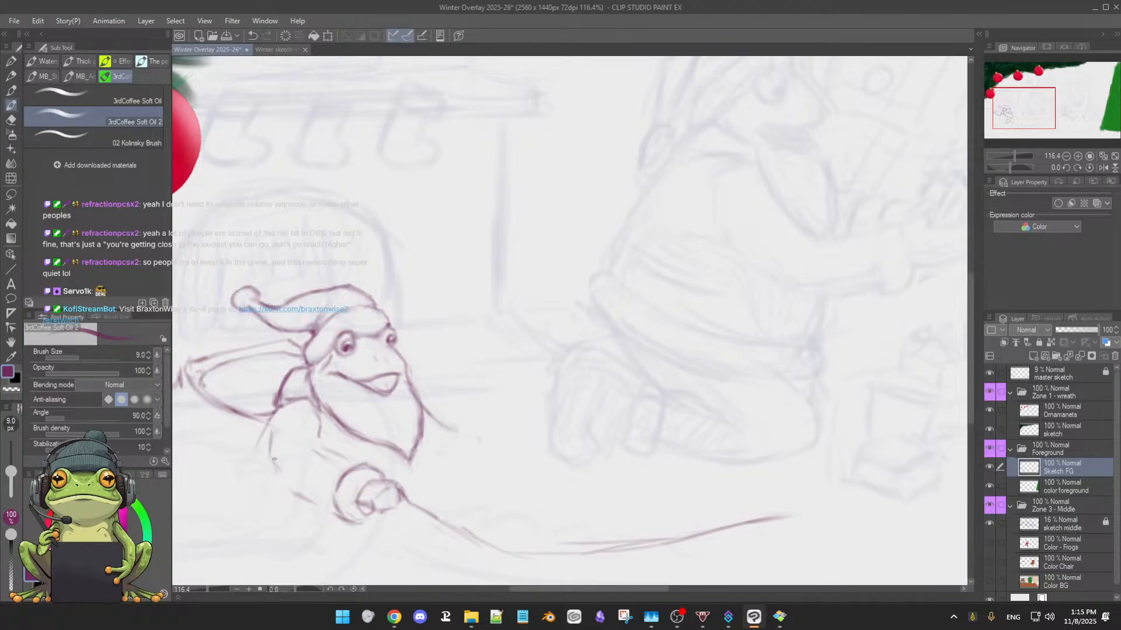
pyautogui.moveTo(274, 460); pyautogui.dragTo(279, 472)
pyautogui.moveTo(316, 431); pyautogui.dragTo(317, 444)
# Replace the diagonal stroke beside the beard with a steeper curved line descending toward the level of the beard's tip
pyautogui.moveTo(456, 465); pyautogui.dragTo(467, 395)
pyautogui.moveTo(474, 398); pyautogui.dragTo(477, 395)
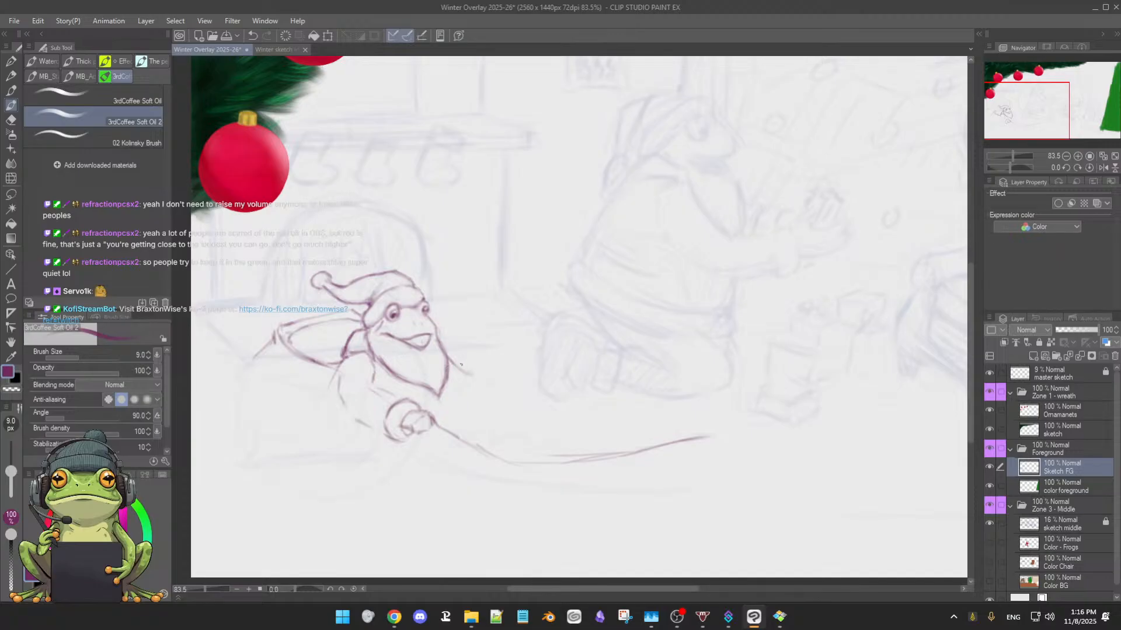
pyautogui.press('e')
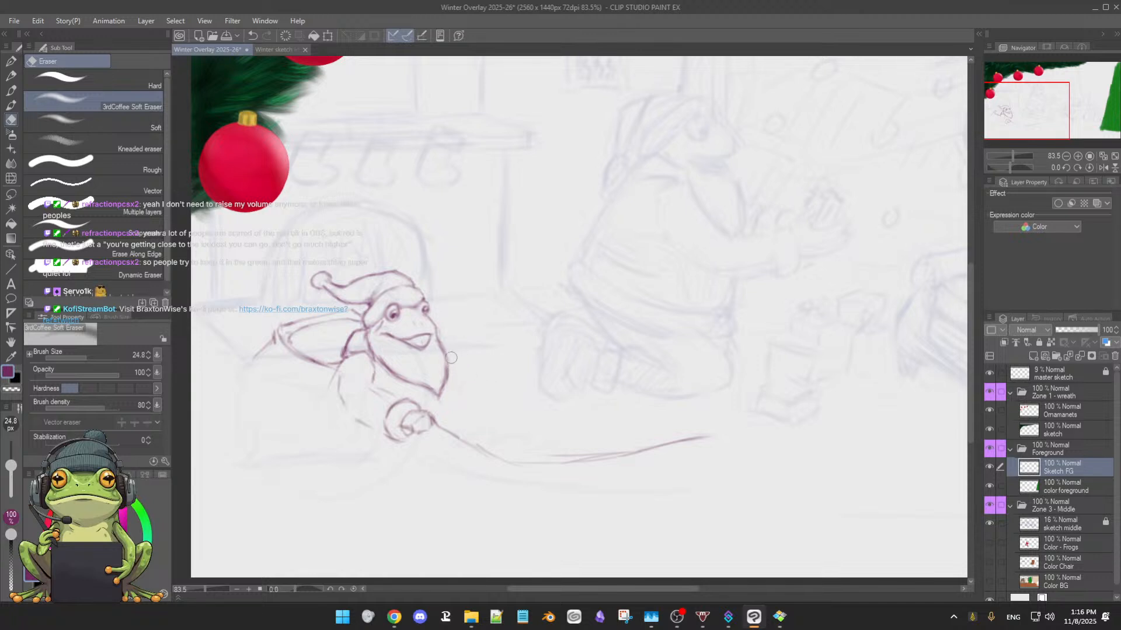
pyautogui.press('b')
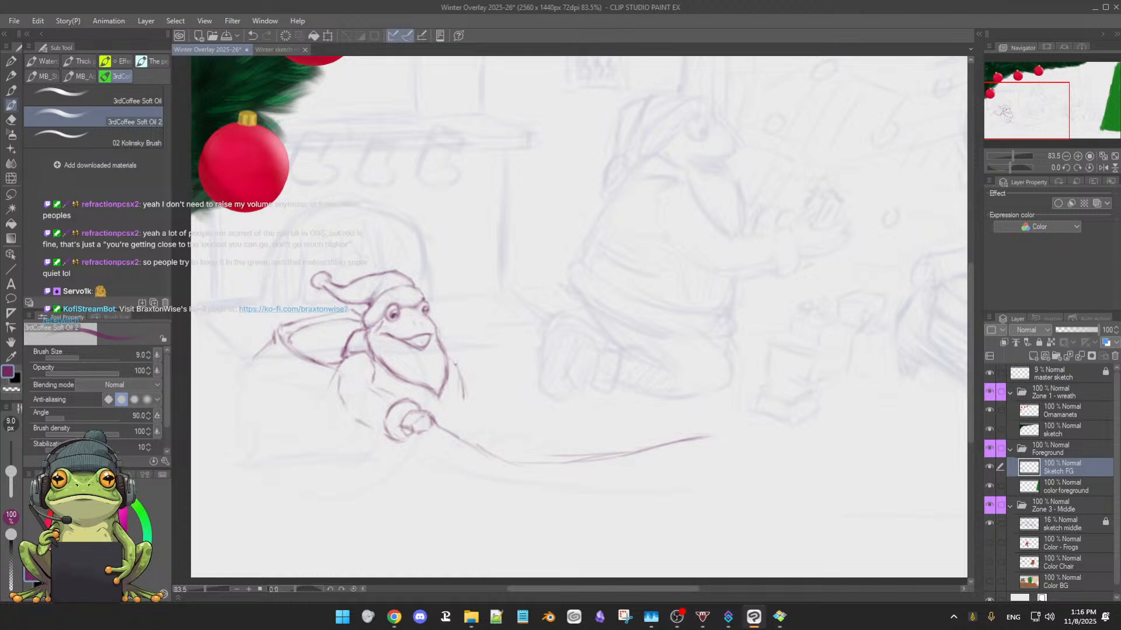
pyautogui.moveTo(460, 371); pyautogui.dragTo(468, 397)
# Trim the lower end of the curved line beside the beard and redraw it with a slight outward flare
pyautogui.press('e')
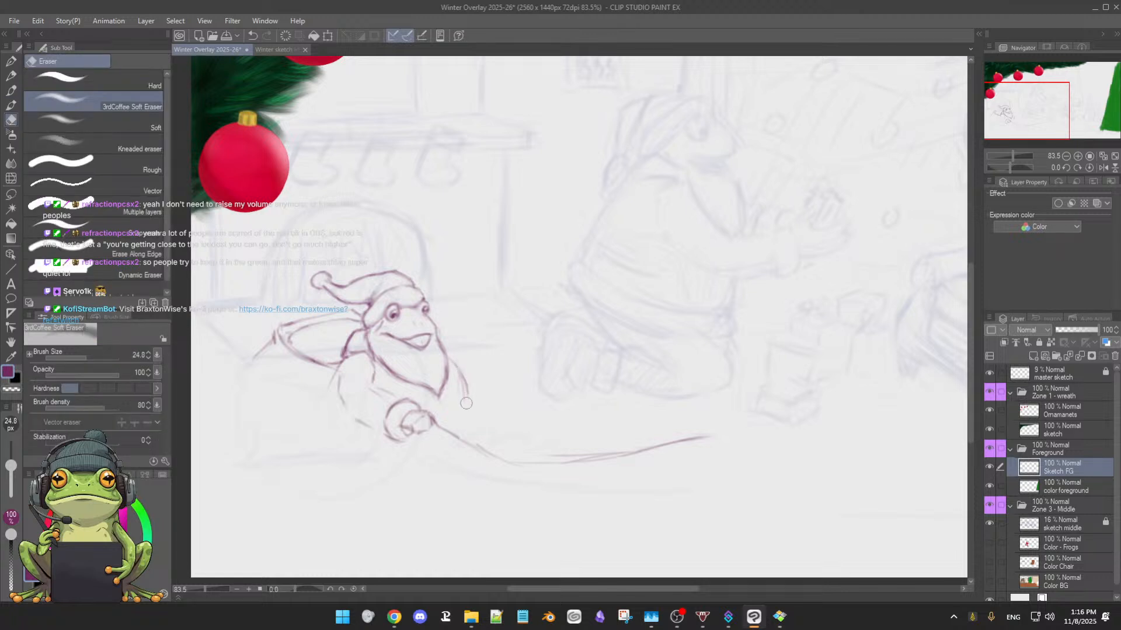
pyautogui.press('b')
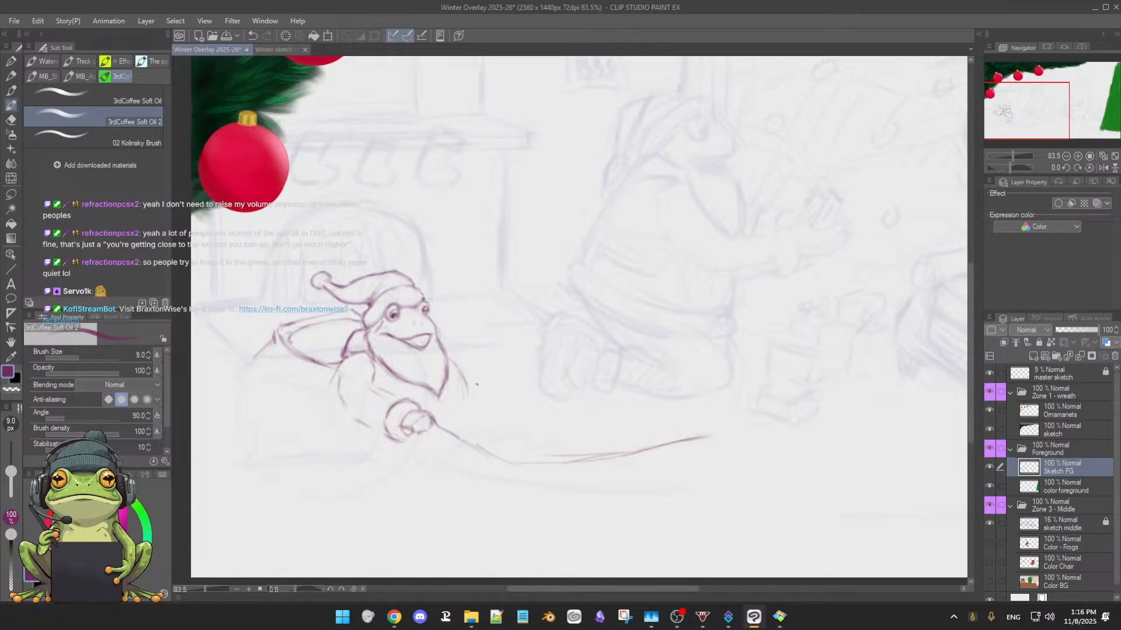
pyautogui.press('e')
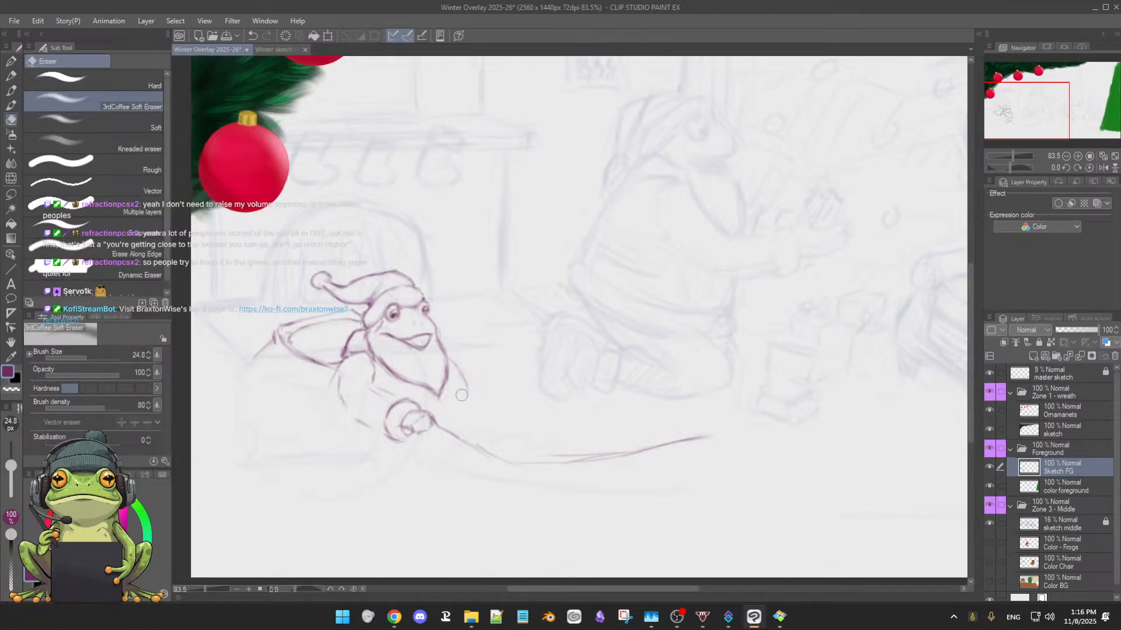
pyautogui.press('b')
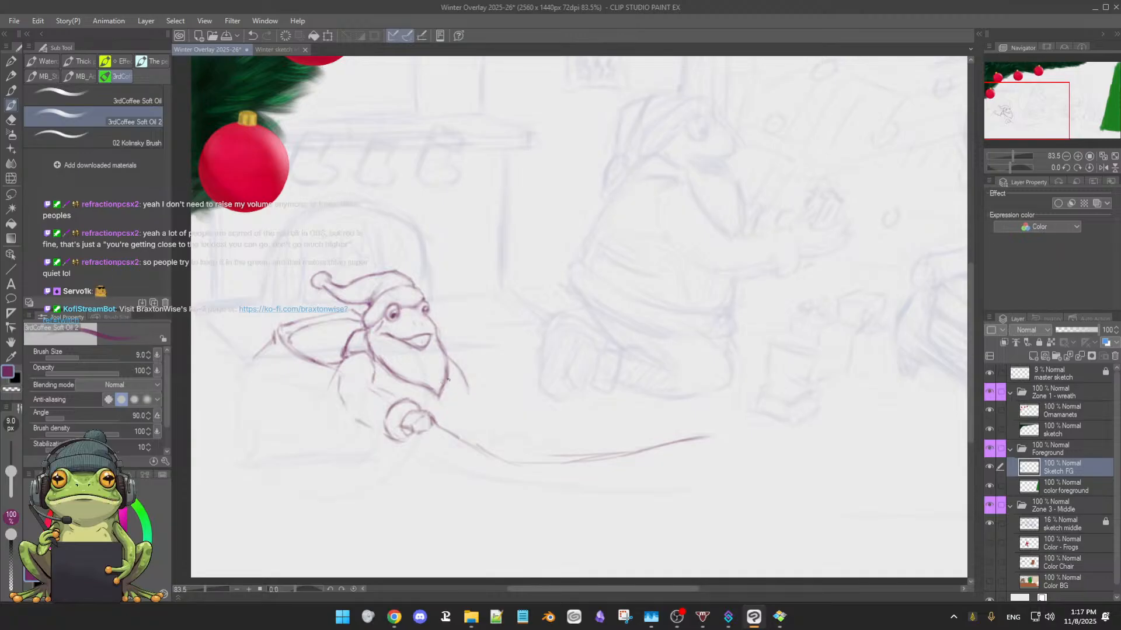
# Erase the flared line beside the beard, sketch a short faint side stroke in its place, and refine the beard's lower outline
pyautogui.press('e')
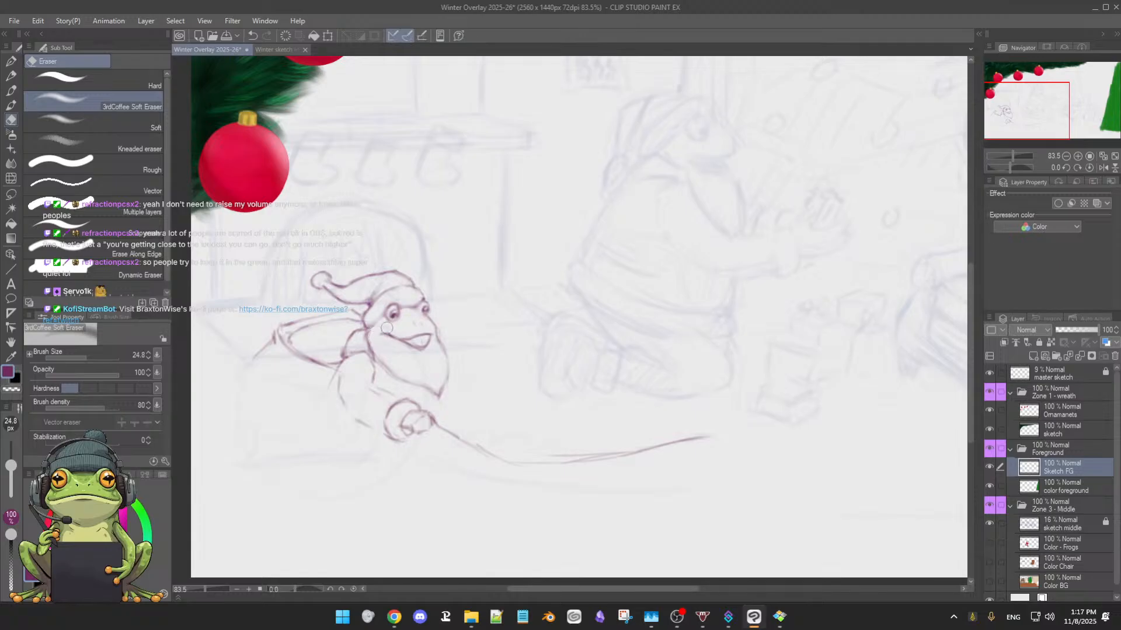
pyautogui.press('b')
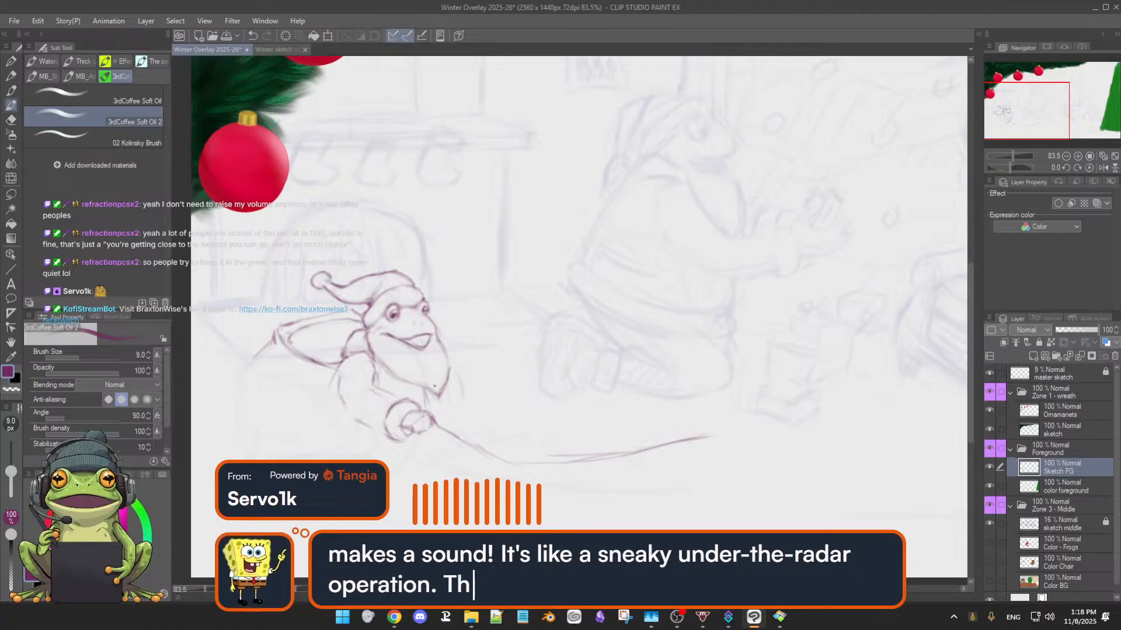
pyautogui.press('e')
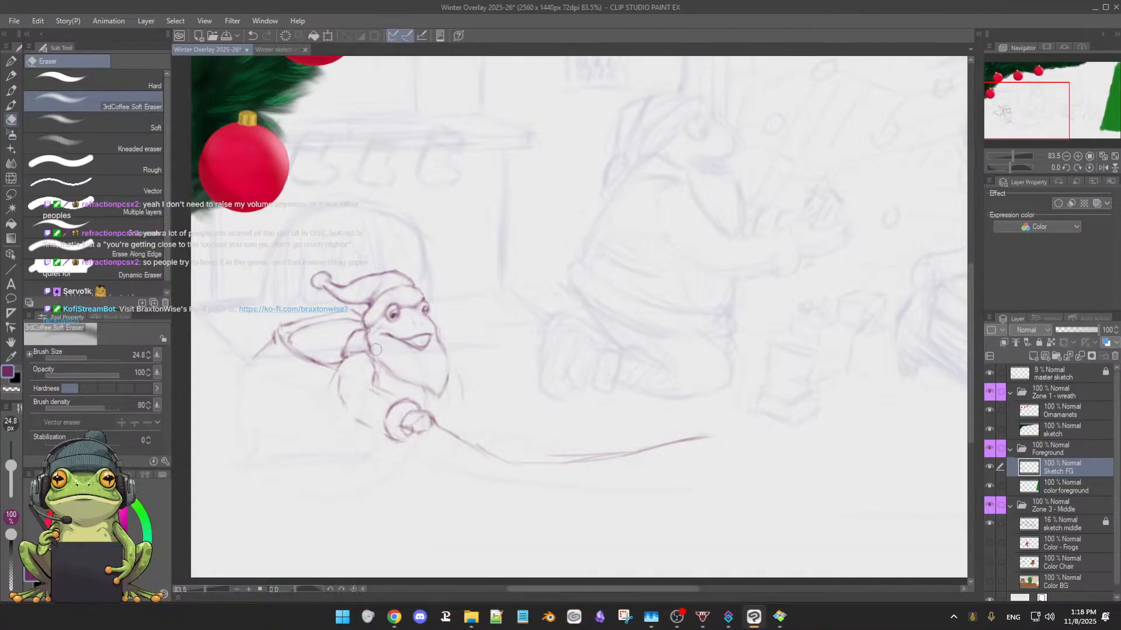
pyautogui.press('b')
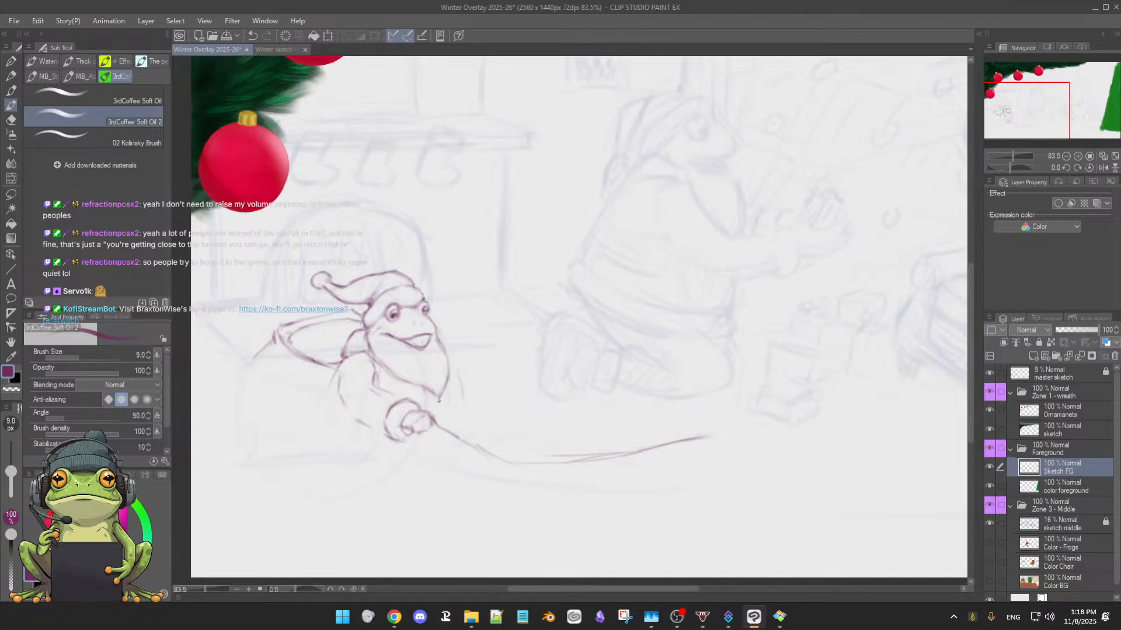
pyautogui.press('e')
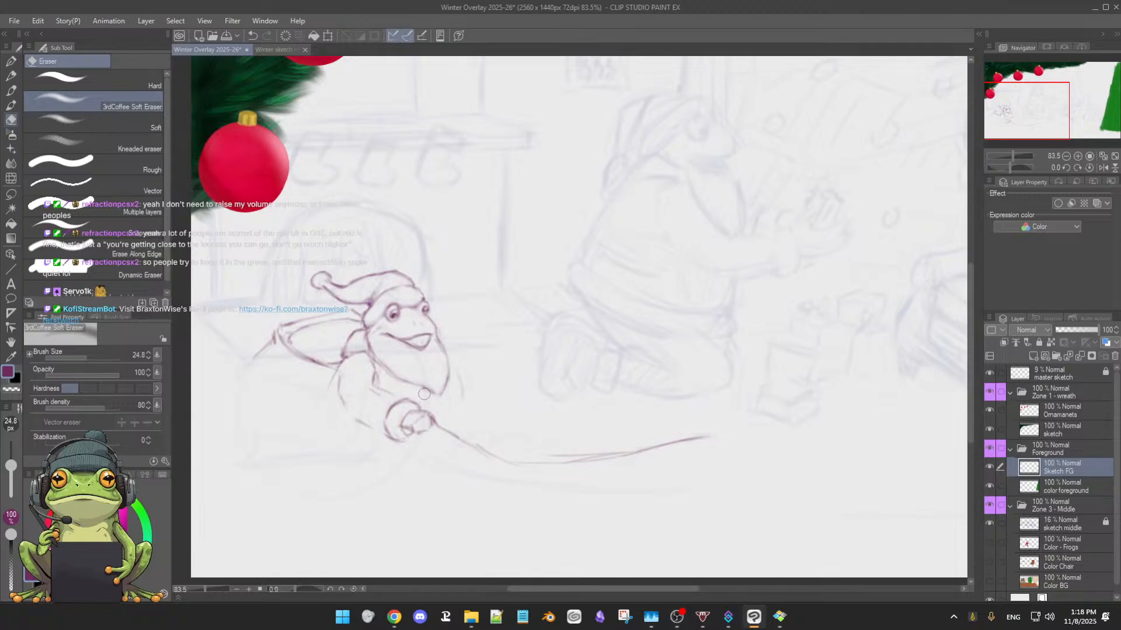
# Sketch a small boxy shape of short strokes where the long curve leaves the curled form, erasing the overlapping line
pyautogui.press('p')
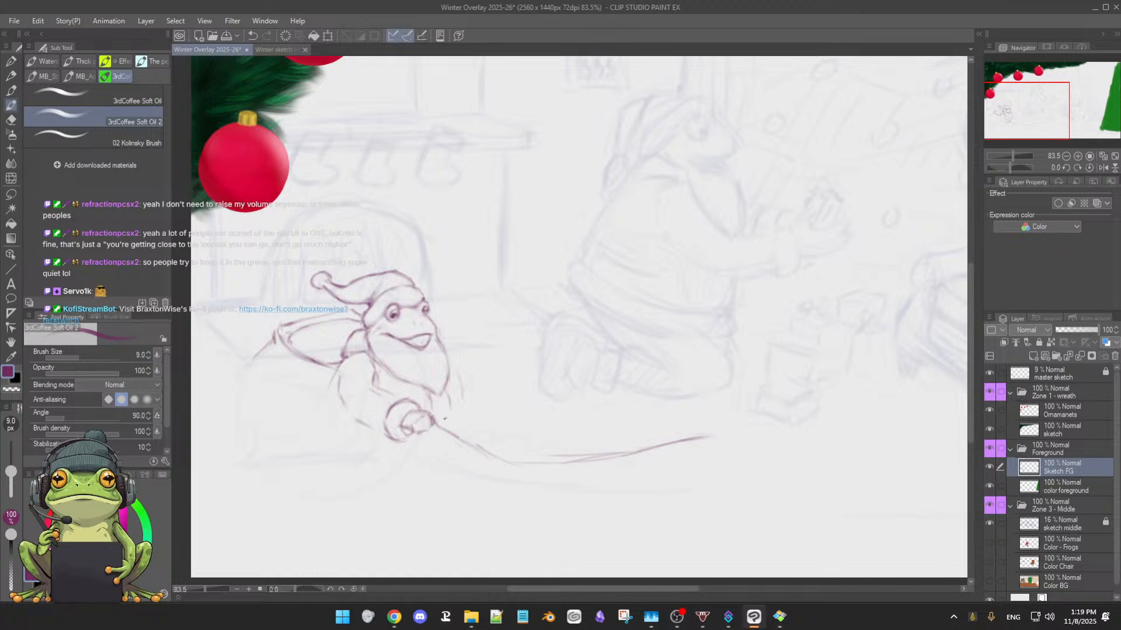
pyautogui.moveTo(435, 418); pyautogui.dragTo(449, 414)
pyautogui.press('e')
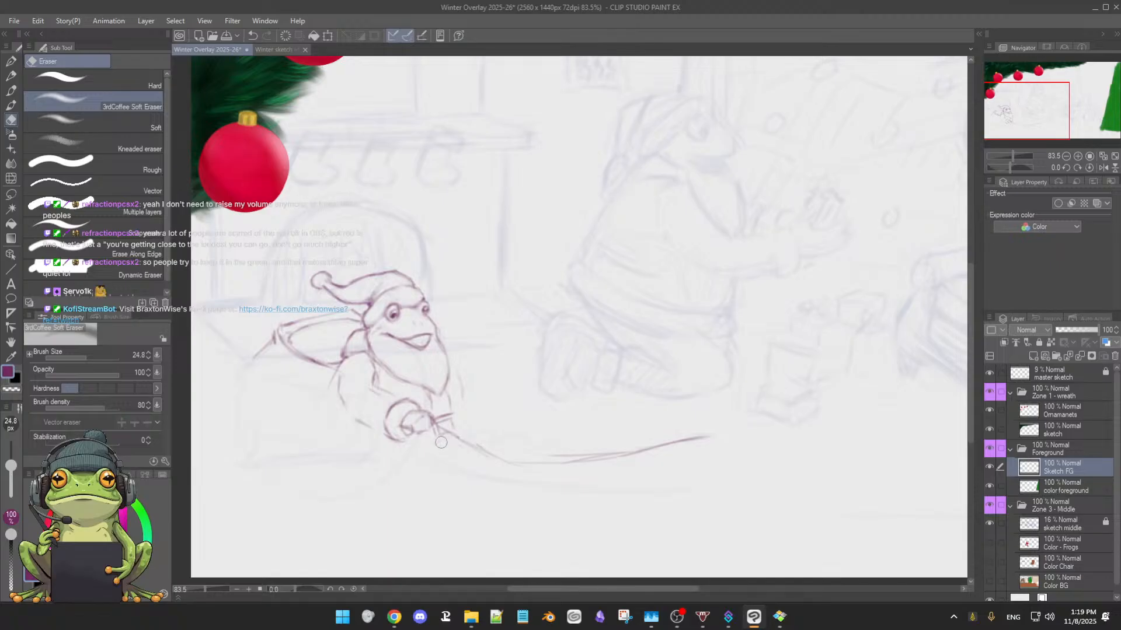
pyautogui.press('b')
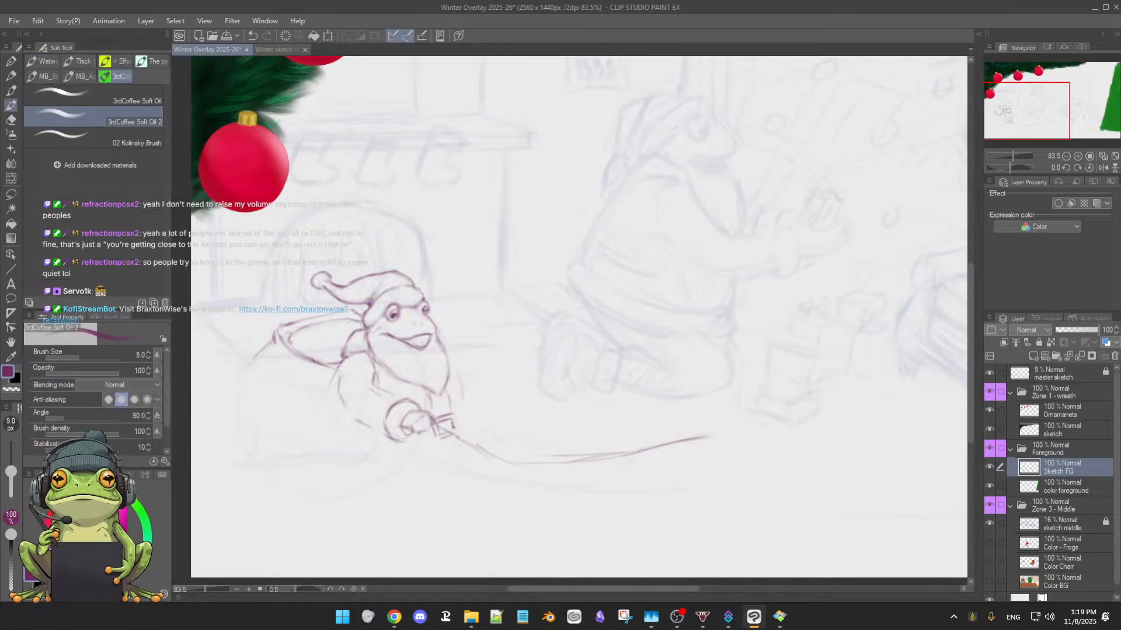
# Rework the small boxy shape beside the curled hand, erasing stray strokes and redrawing its upper edge and both short sides
pyautogui.press('e')
pyautogui.press('b')
pyautogui.press('e')
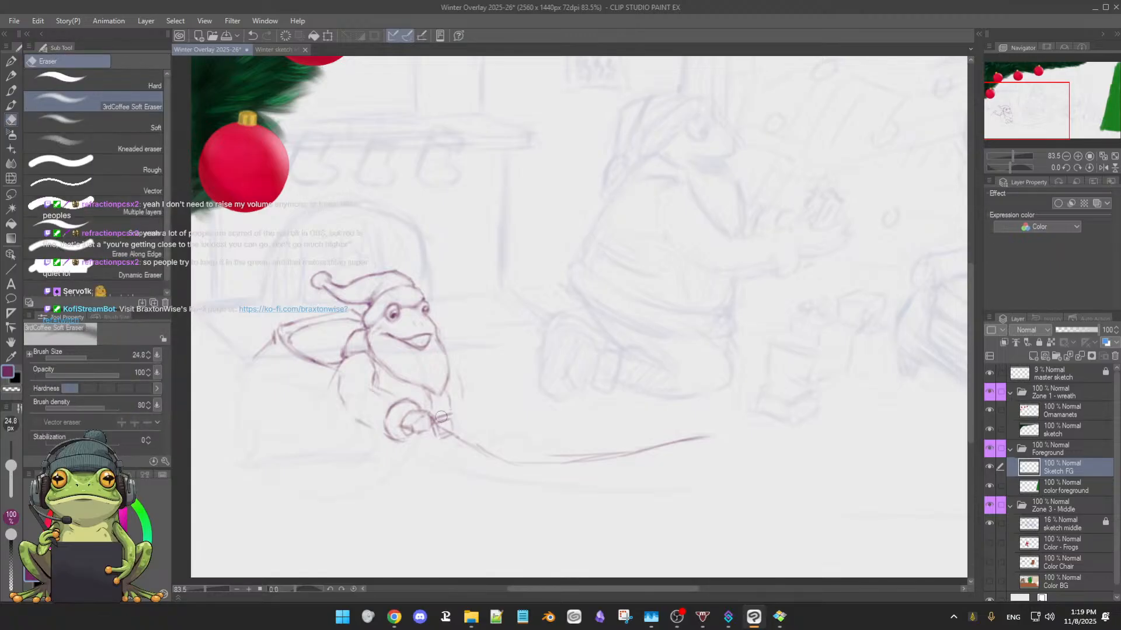
pyautogui.press('b')
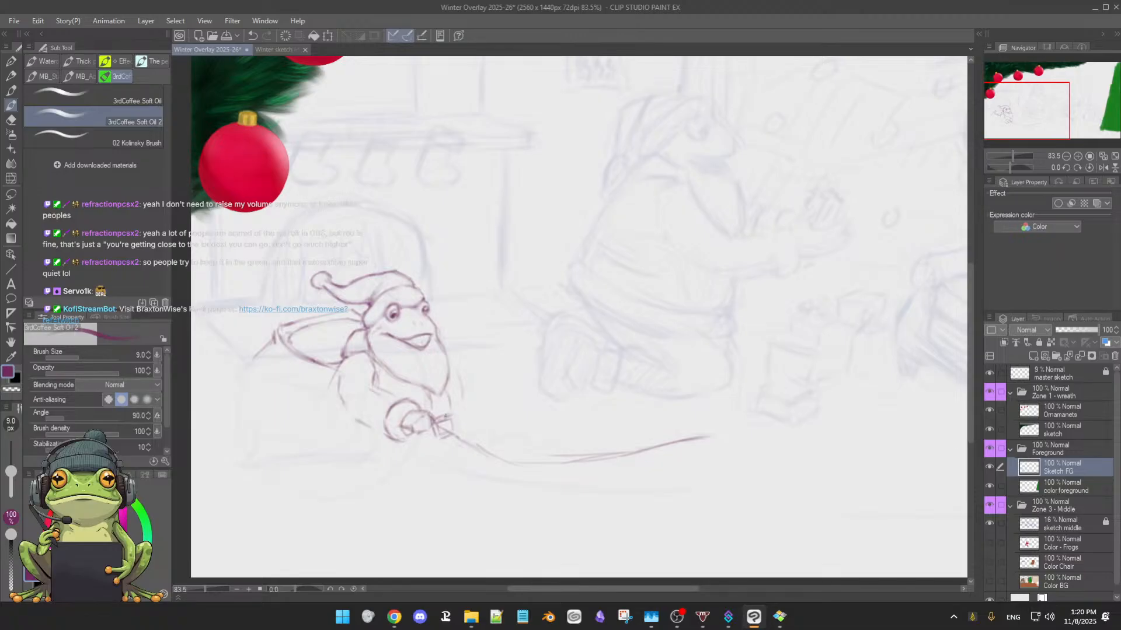
pyautogui.press('e')
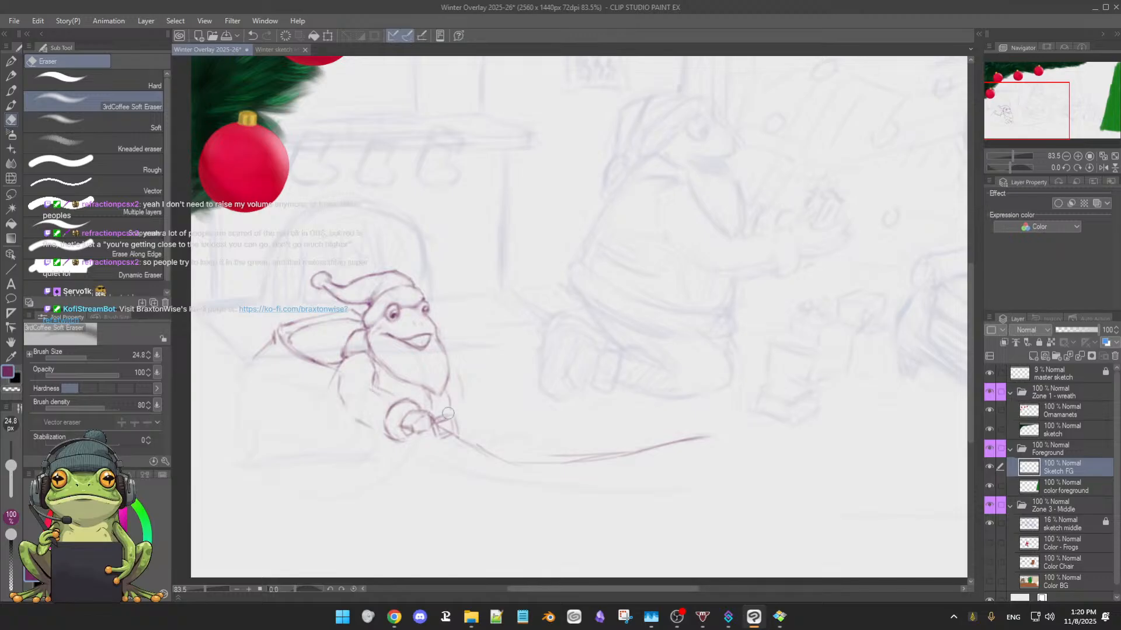
pyautogui.press('b')
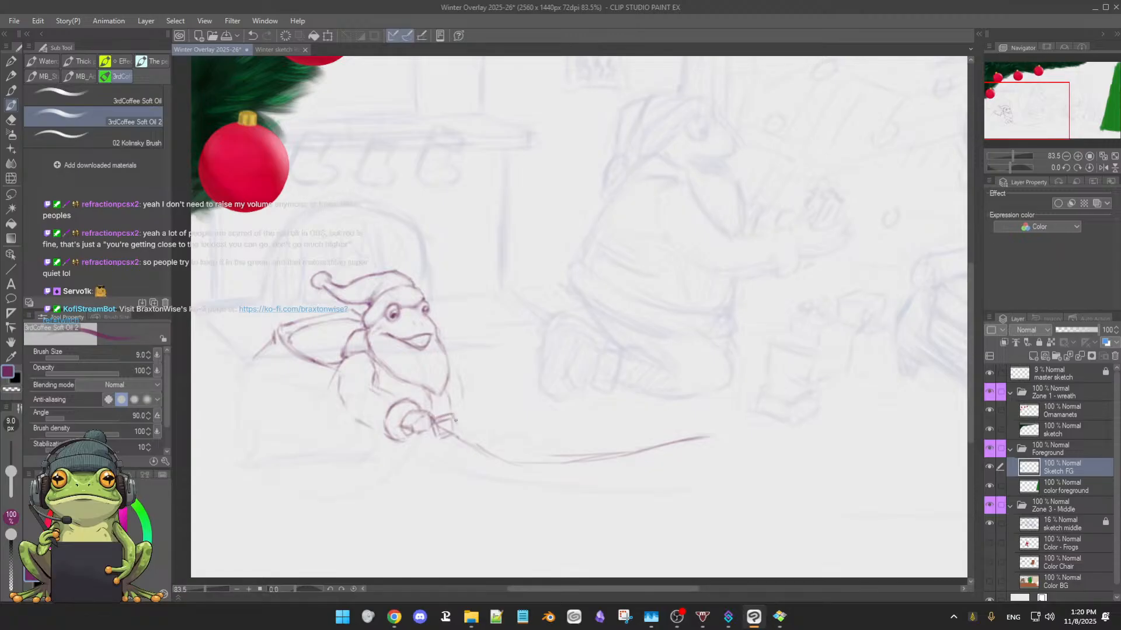
pyautogui.moveTo(455, 421); pyautogui.dragTo(457, 434)
pyautogui.moveTo(432, 426); pyautogui.dragTo(436, 440)
pyautogui.moveTo(455, 415); pyautogui.dragTo(452, 420)
# Outline the frog's bent elbow and lower sleeve, and clean up and redraw the curled hand's rounded contour
pyautogui.moveTo(321, 404); pyautogui.dragTo(316, 423)
pyautogui.press('e')
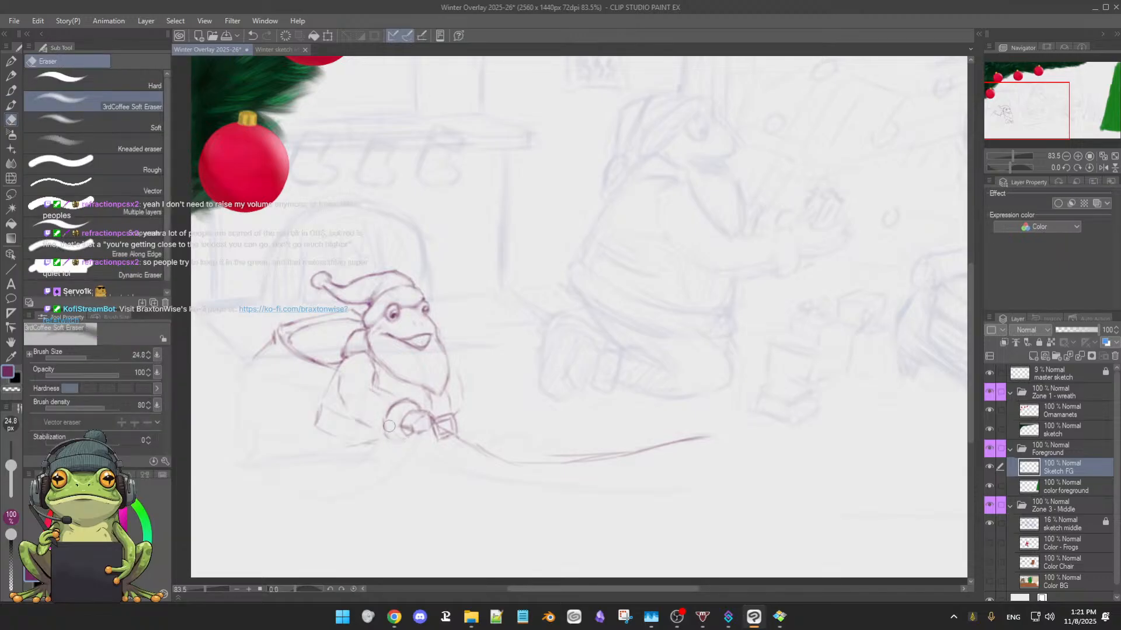
pyautogui.press('b')
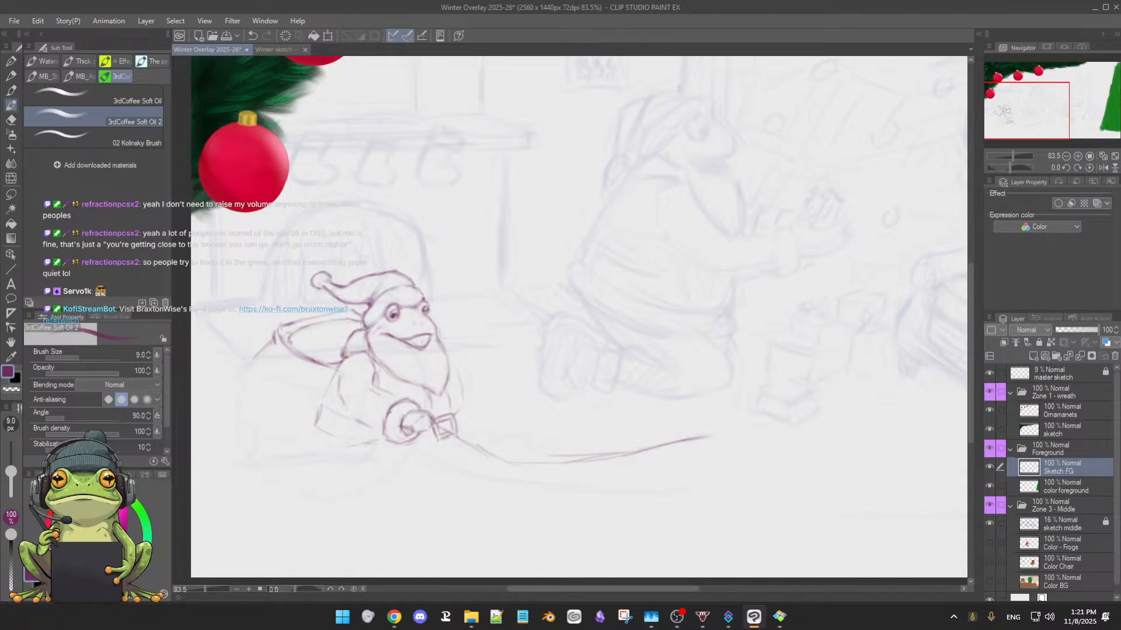
pyautogui.moveTo(389, 414)
pyautogui.mouseDown()
pyautogui.moveTo(386, 437)
pyautogui.moveTo(401, 434)
pyautogui.mouseUp()
pyautogui.press('e')
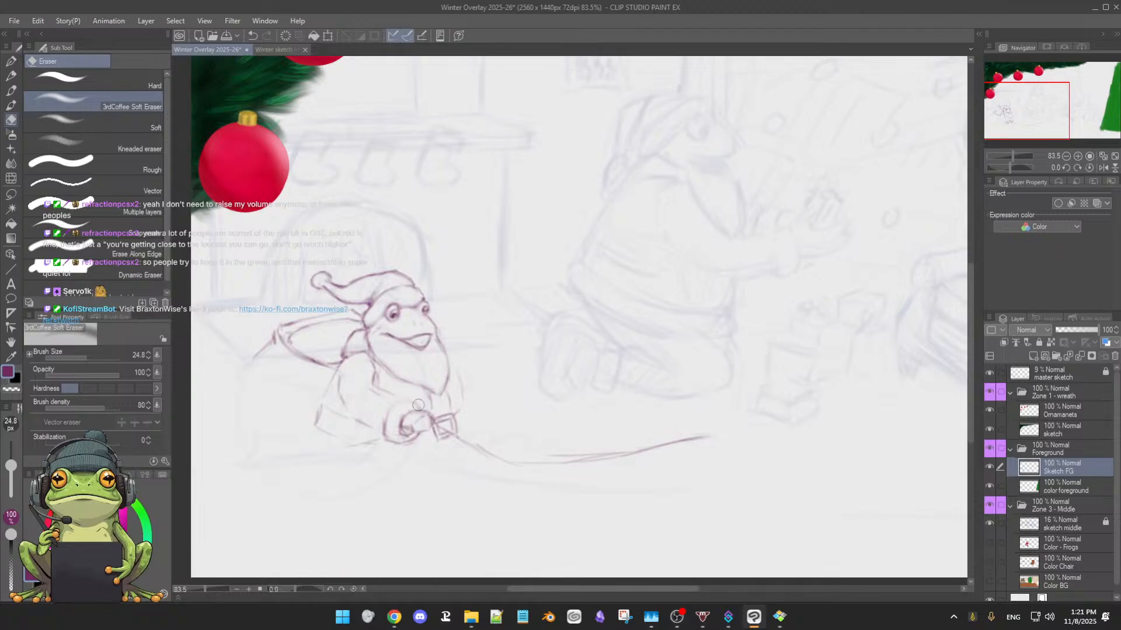
pyautogui.press('b')
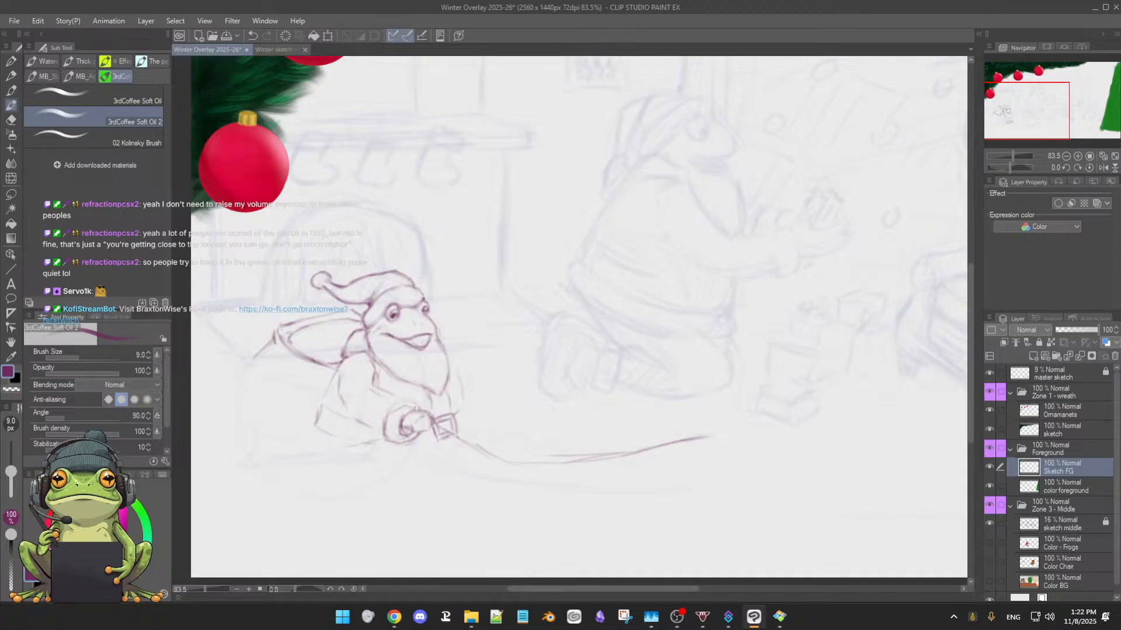
pyautogui.press('e')
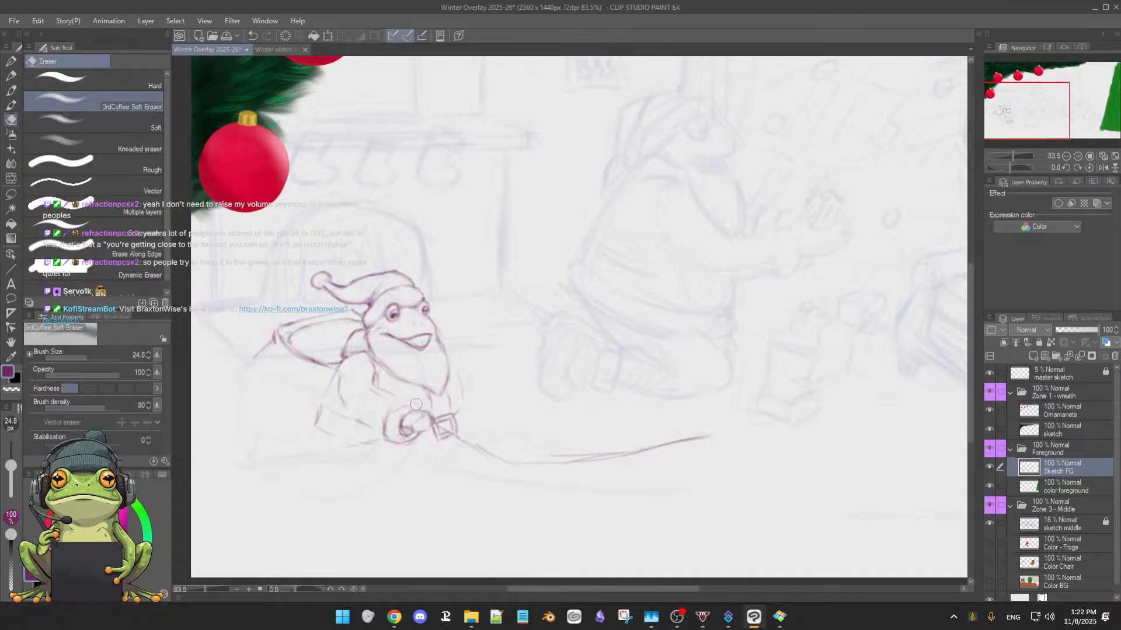
pyautogui.press('b')
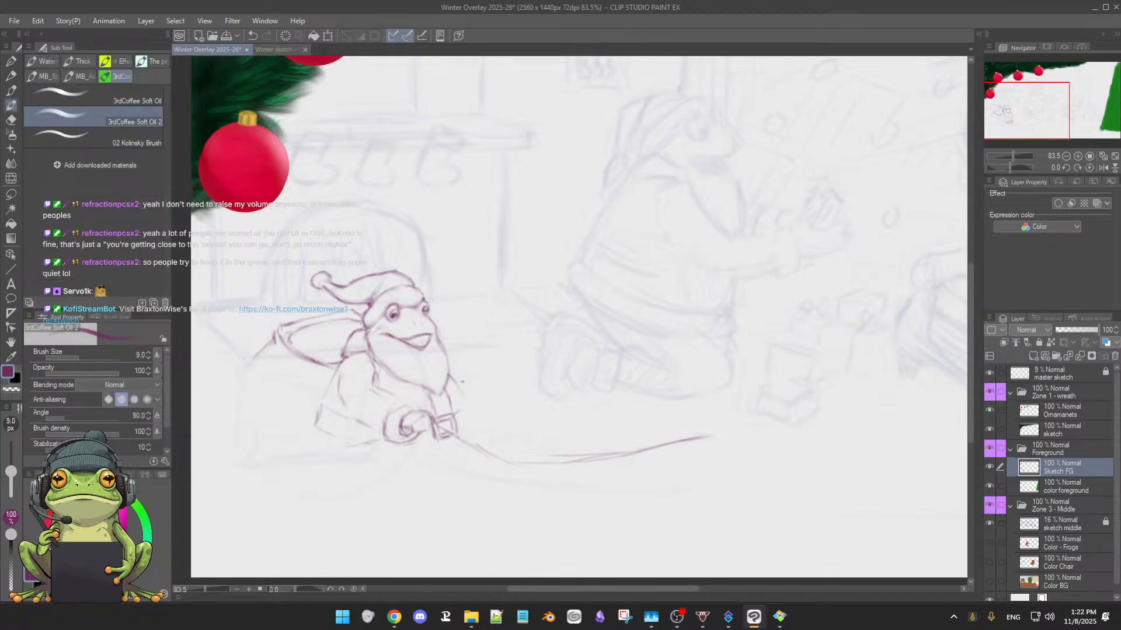
# Redraw the body contour beside the beard as a bent line running down to the boxy shape, erasing the excess
pyautogui.press('e')
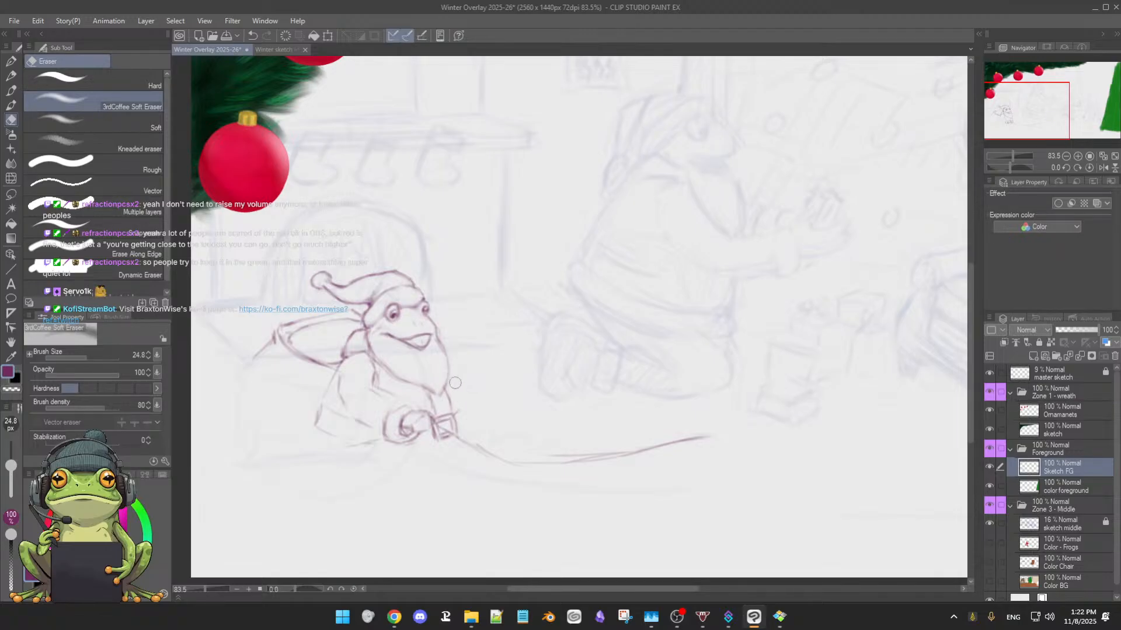
pyautogui.press('b')
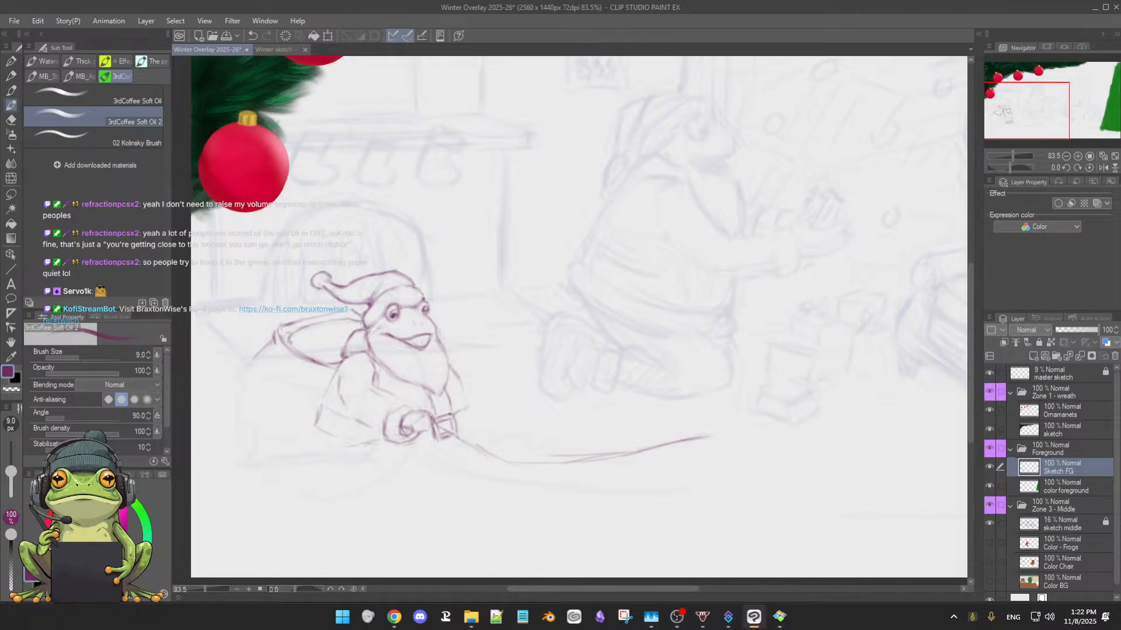
pyautogui.moveTo(467, 397); pyautogui.dragTo(458, 411)
pyautogui.press('e')
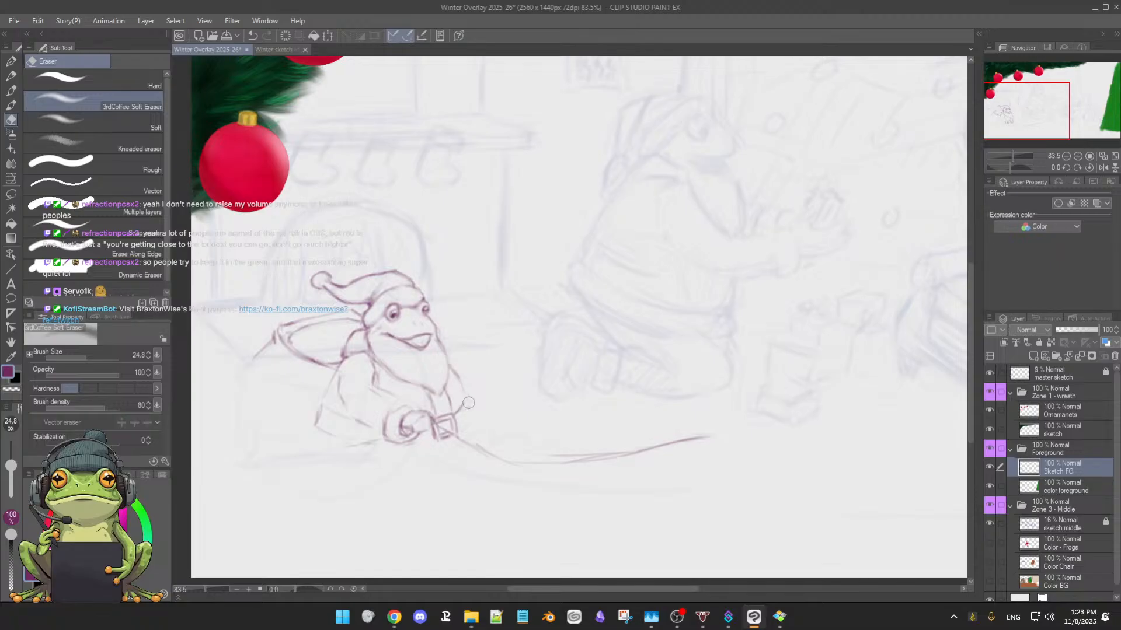
pyautogui.press('b')
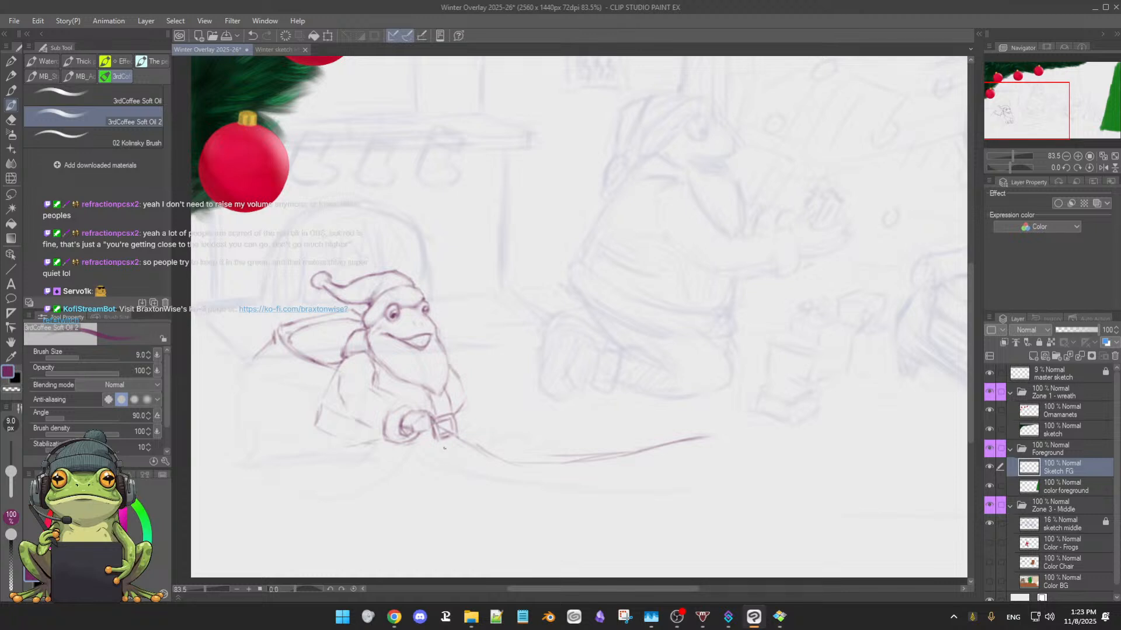
# Erase the lower part of the boxy shape and redraw the curled hand as a fuller rounded fist beside it
pyautogui.press('e')
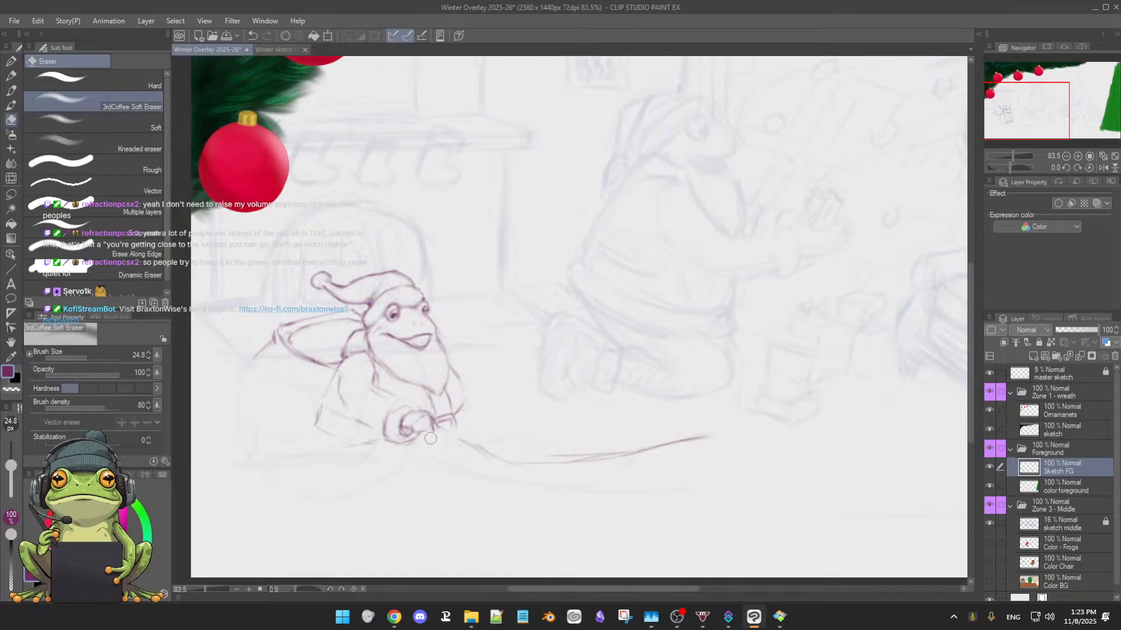
pyautogui.press('b')
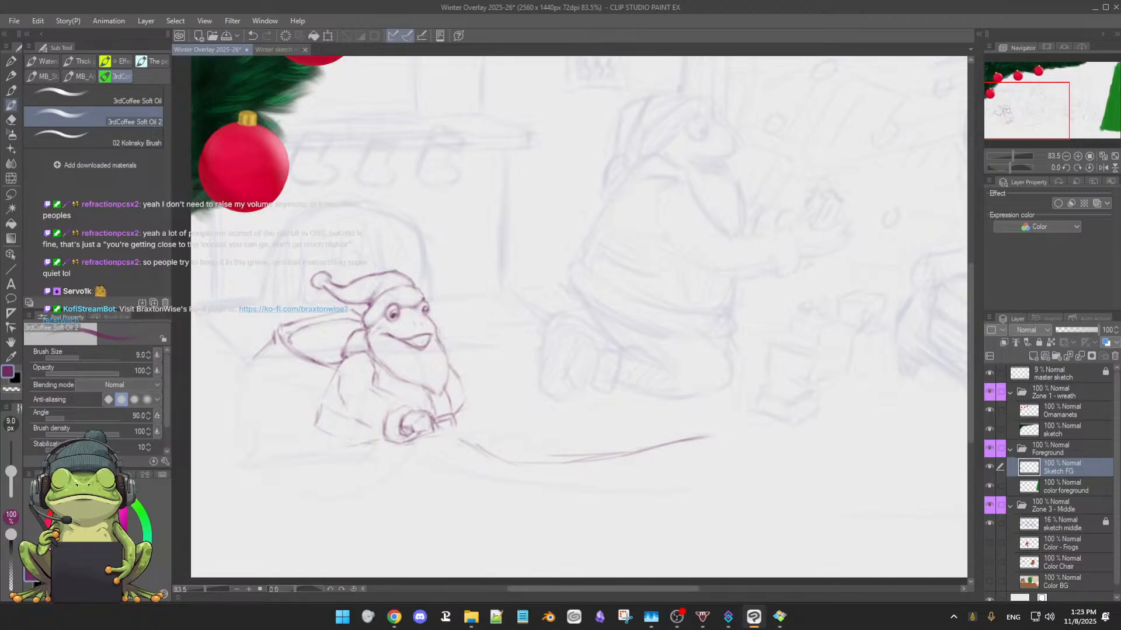
pyautogui.press('e')
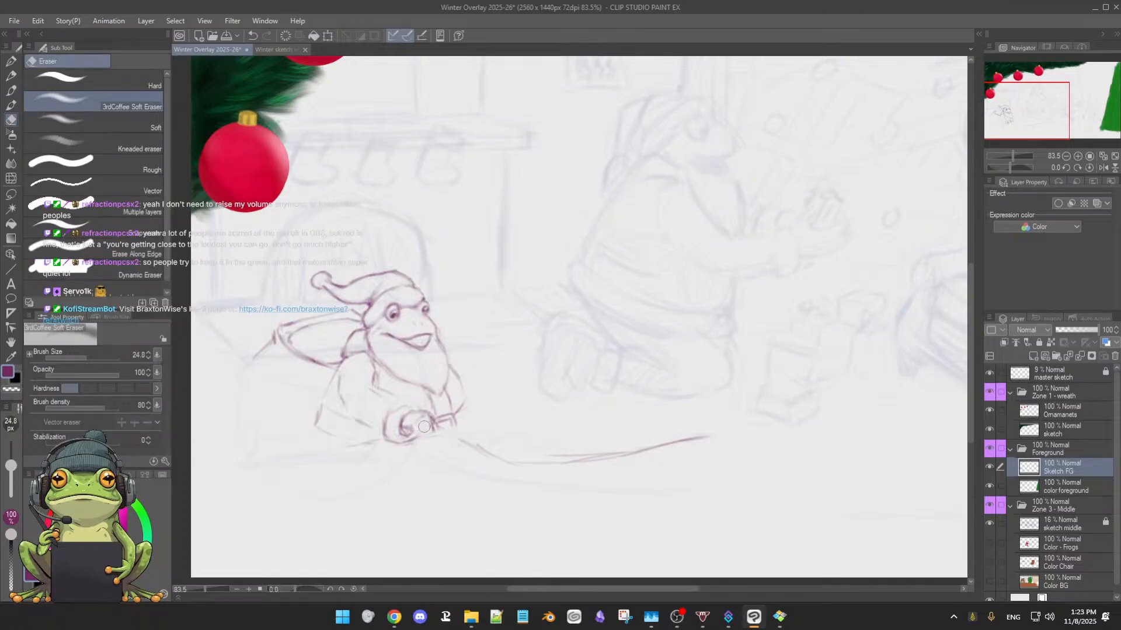
pyautogui.press('b')
pyautogui.moveTo(415, 435); pyautogui.dragTo(420, 440)
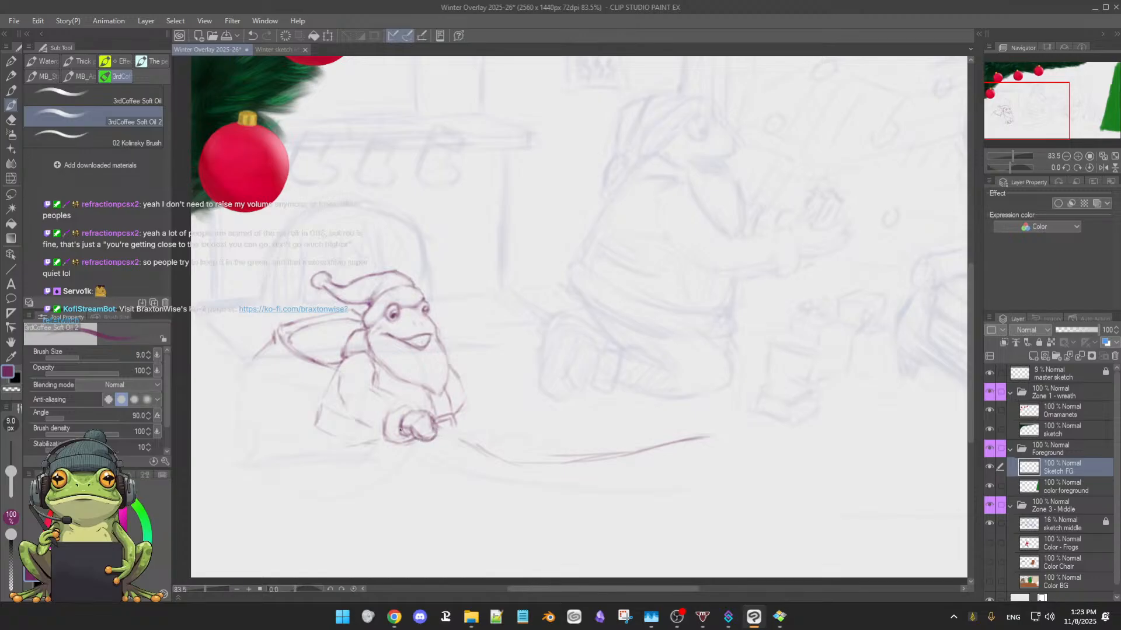
pyautogui.press('e')
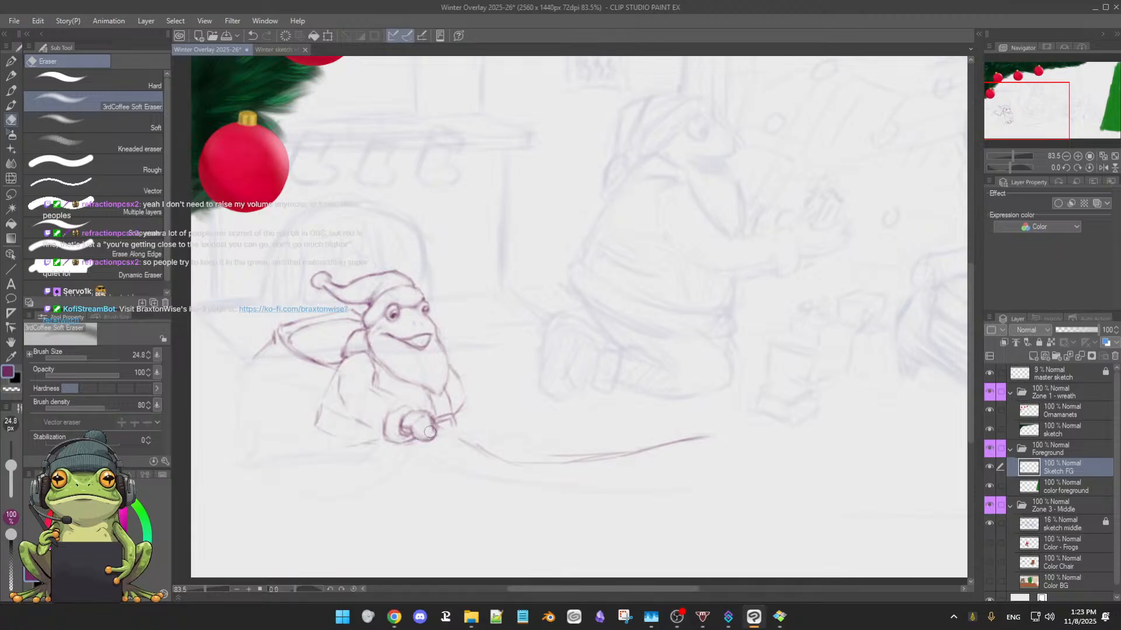
pyautogui.press('b')
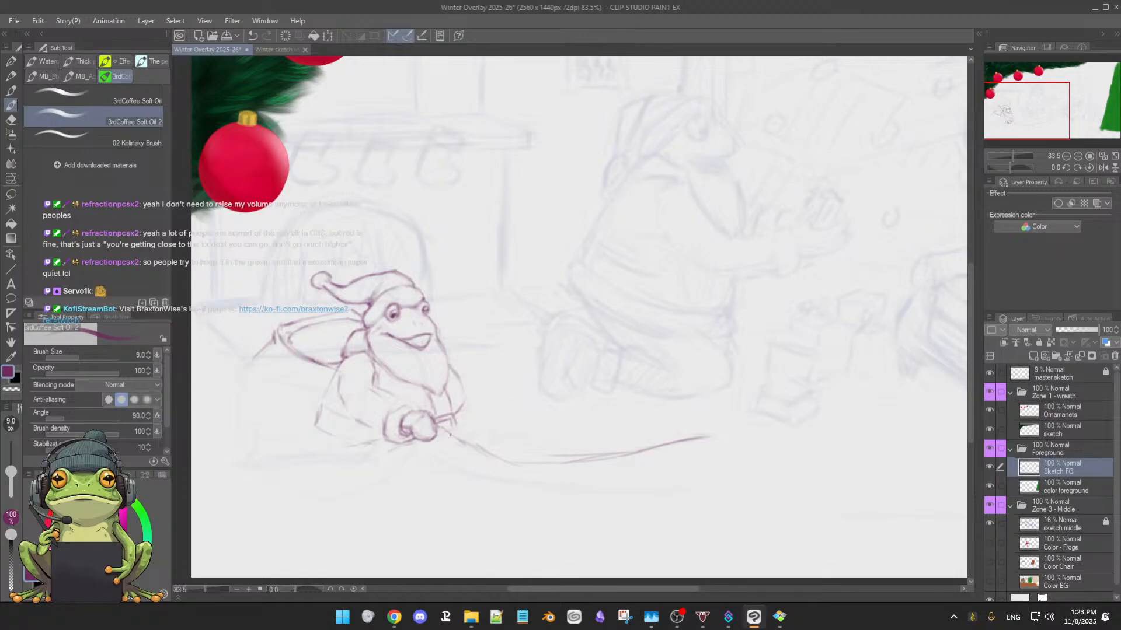
# Sketch and reinforce a slightly rising diagonal line outward from beside the fist, saving the document along the way
pyautogui.moveTo(462, 432); pyautogui.dragTo(509, 413)
pyautogui.hotkey('ctrl', 's')
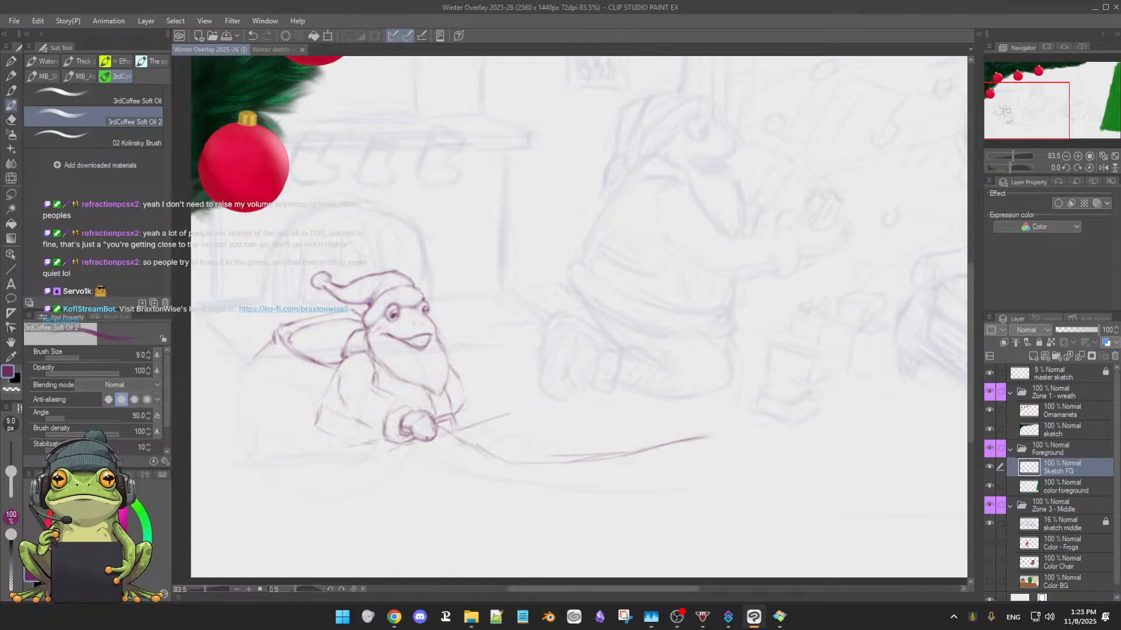
pyautogui.hotkey('ctrl', 'z')
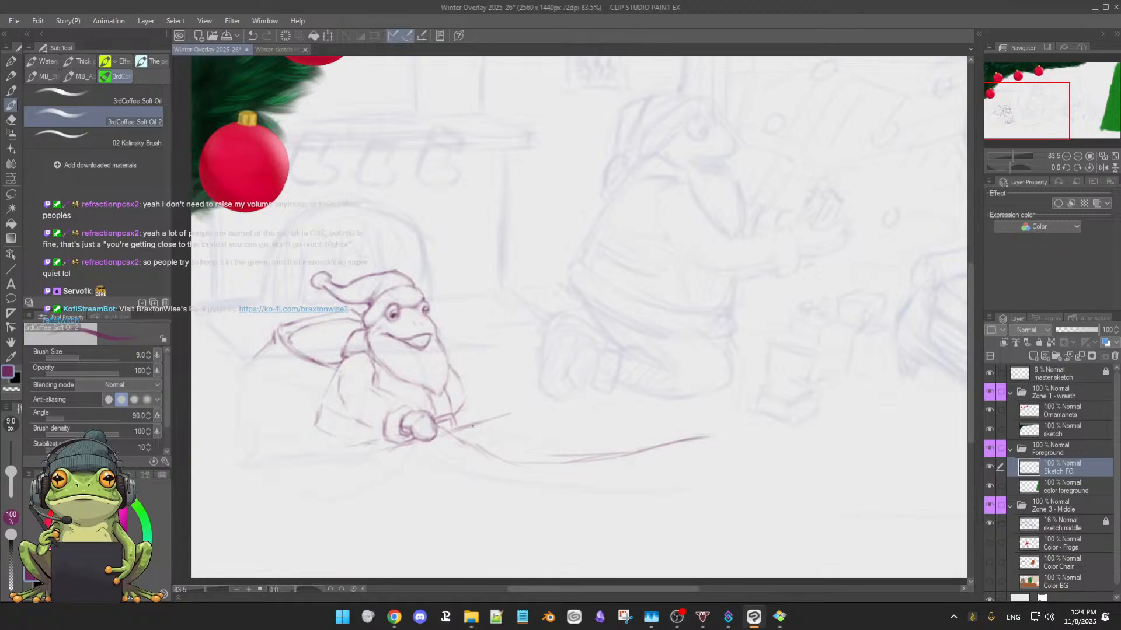
pyautogui.moveTo(461, 430); pyautogui.dragTo(496, 418)
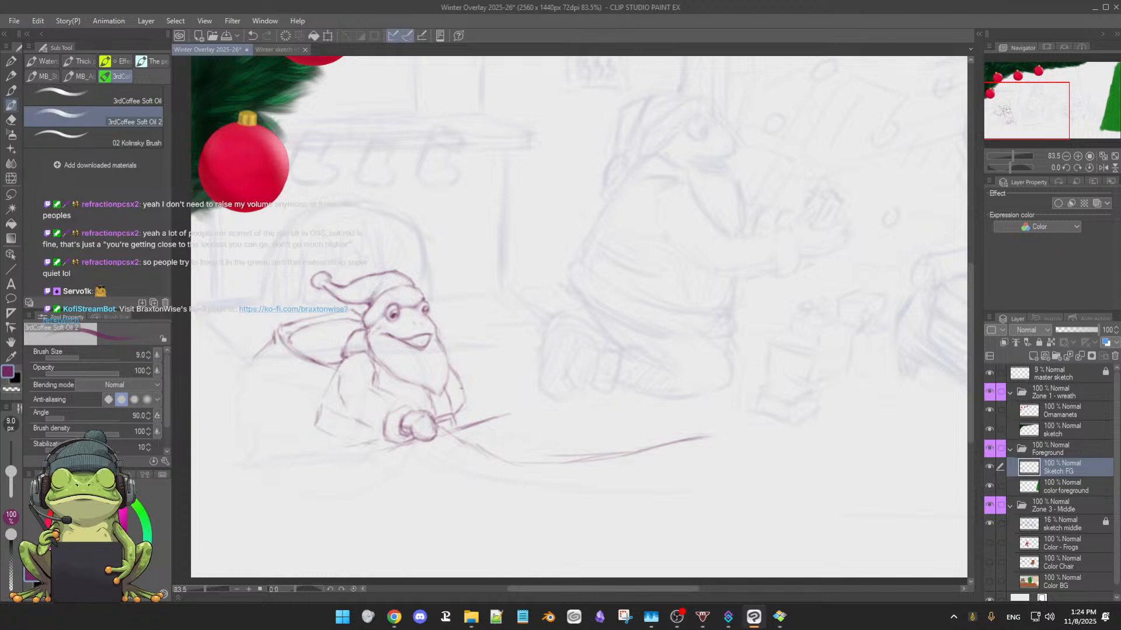
# Extend and darken the contour beside the beard down to the rising diagonal line, erasing overlaps and adding short strokes at its base
pyautogui.moveTo(462, 388); pyautogui.dragTo(464, 416)
pyautogui.press('e')
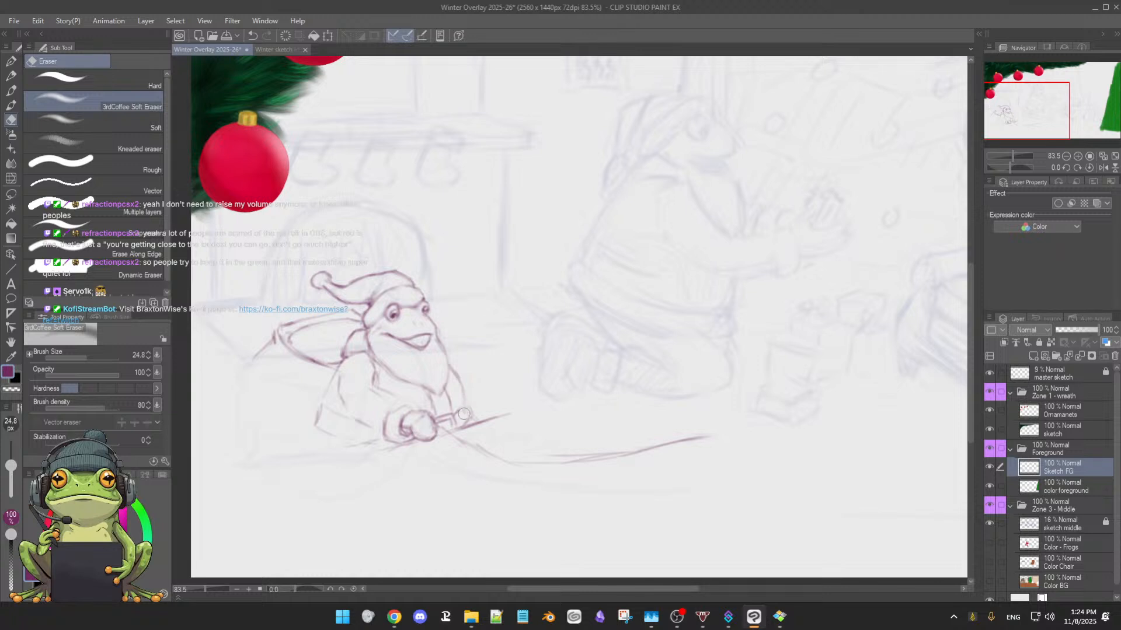
pyautogui.press('b')
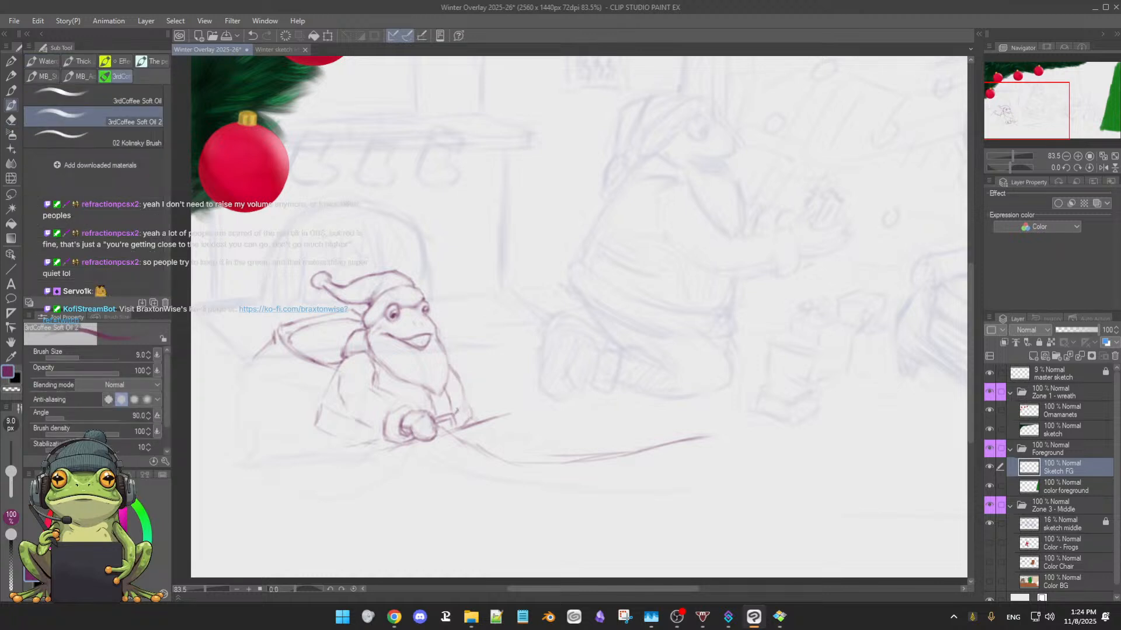
pyautogui.press('e')
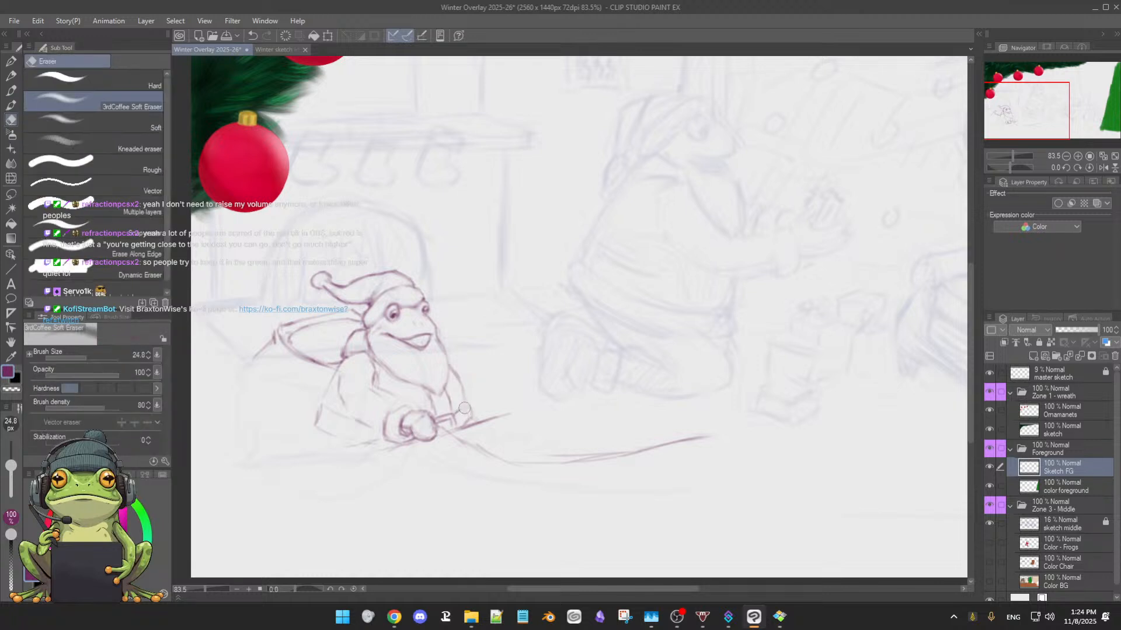
pyautogui.press('b')
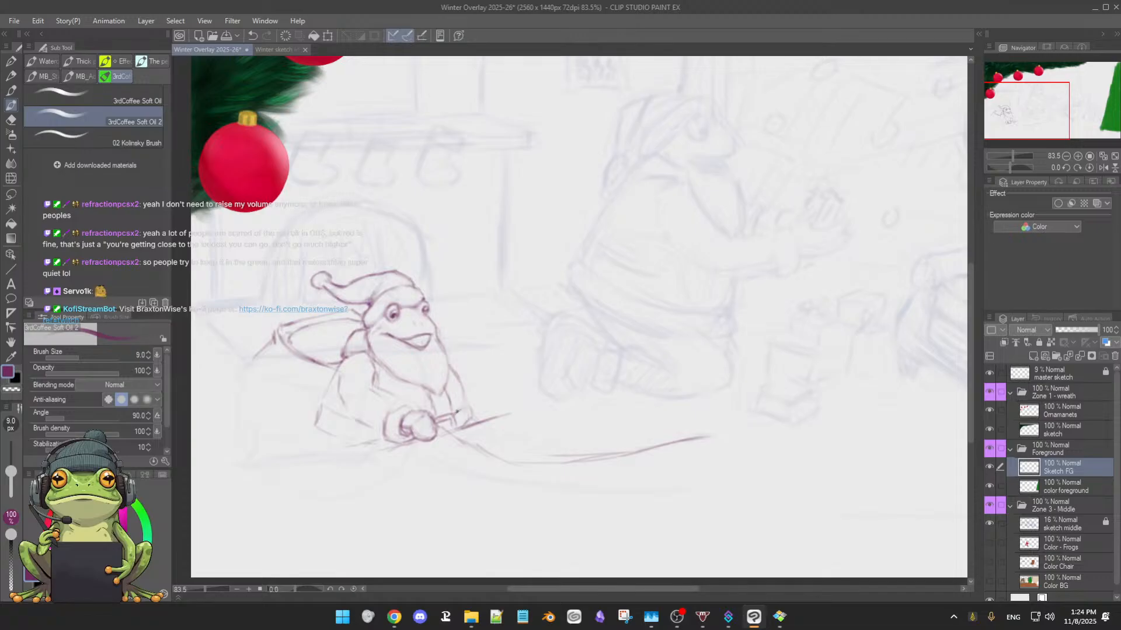
pyautogui.moveTo(453, 375); pyautogui.dragTo(468, 404)
pyautogui.moveTo(472, 419); pyautogui.dragTo(481, 426)
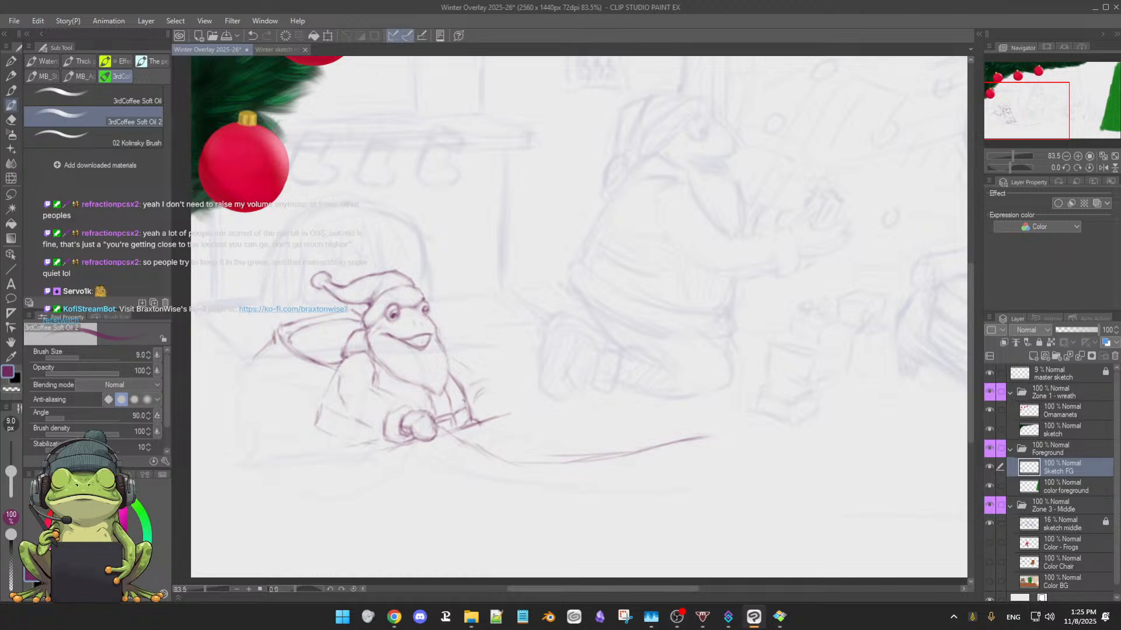
# Sketch the frog's second sleeve with a shoulder line sloping away from the beard and a rounded end, trimming the overlap at the beard
pyautogui.moveTo(470, 388); pyautogui.dragTo(483, 378)
pyautogui.moveTo(465, 395)
pyautogui.mouseDown()
pyautogui.moveTo(471, 409)
pyautogui.moveTo(480, 380)
pyautogui.mouseUp()
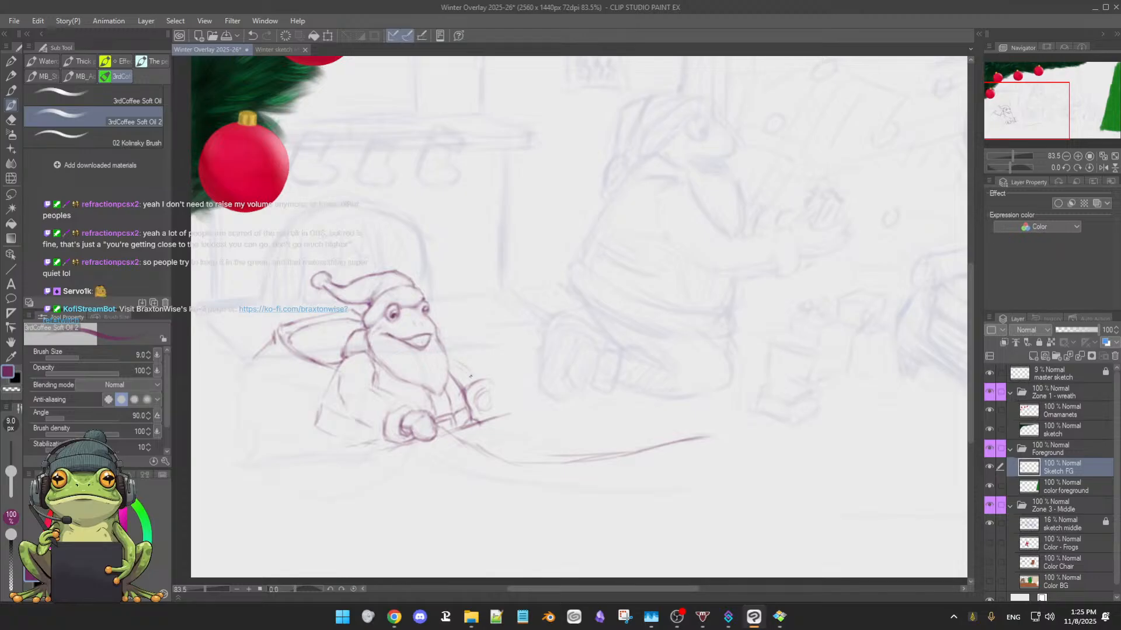
pyautogui.moveTo(450, 365); pyautogui.dragTo(479, 381)
pyautogui.press('e')
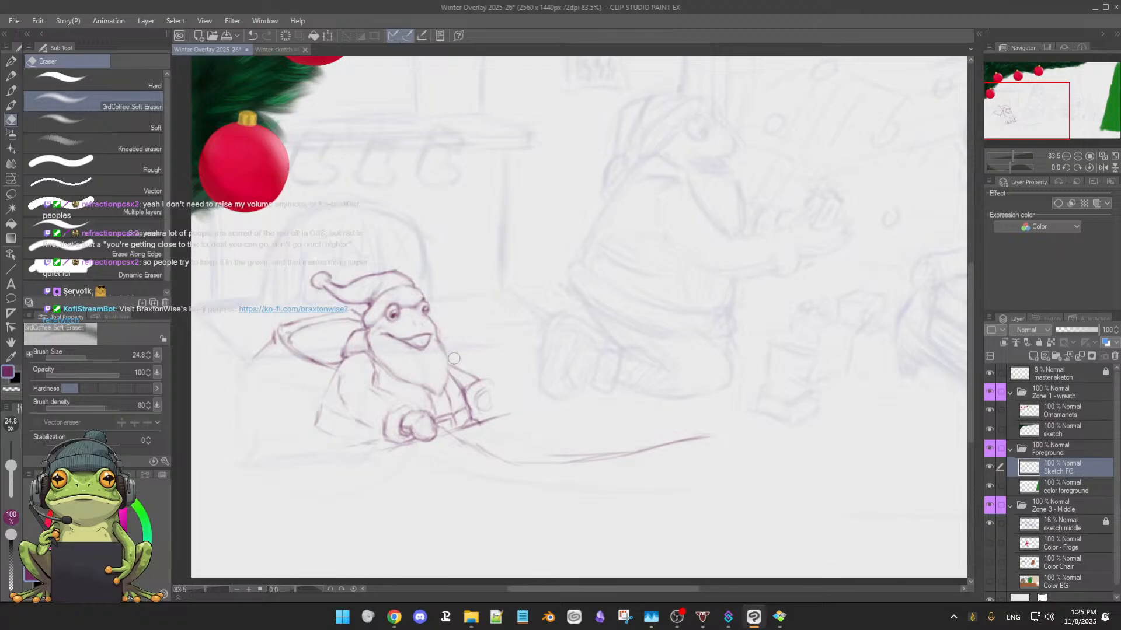
# Rough in the second hand at the end of the far sleeve, sketching its top edge and erasing the unwanted strokes
pyautogui.press('b')
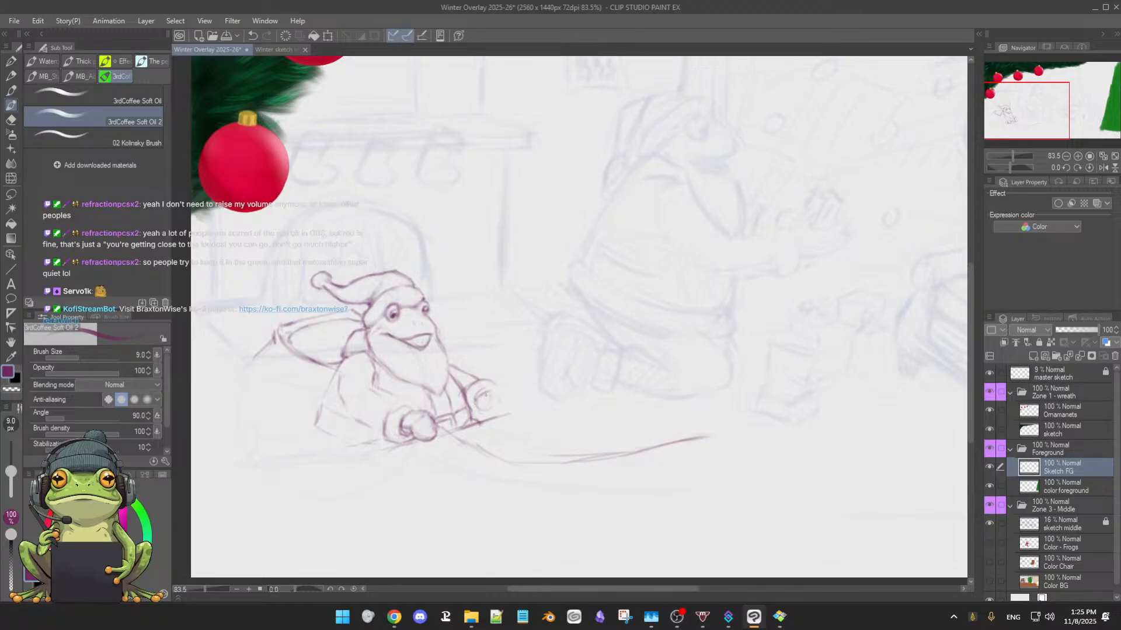
pyautogui.press('e')
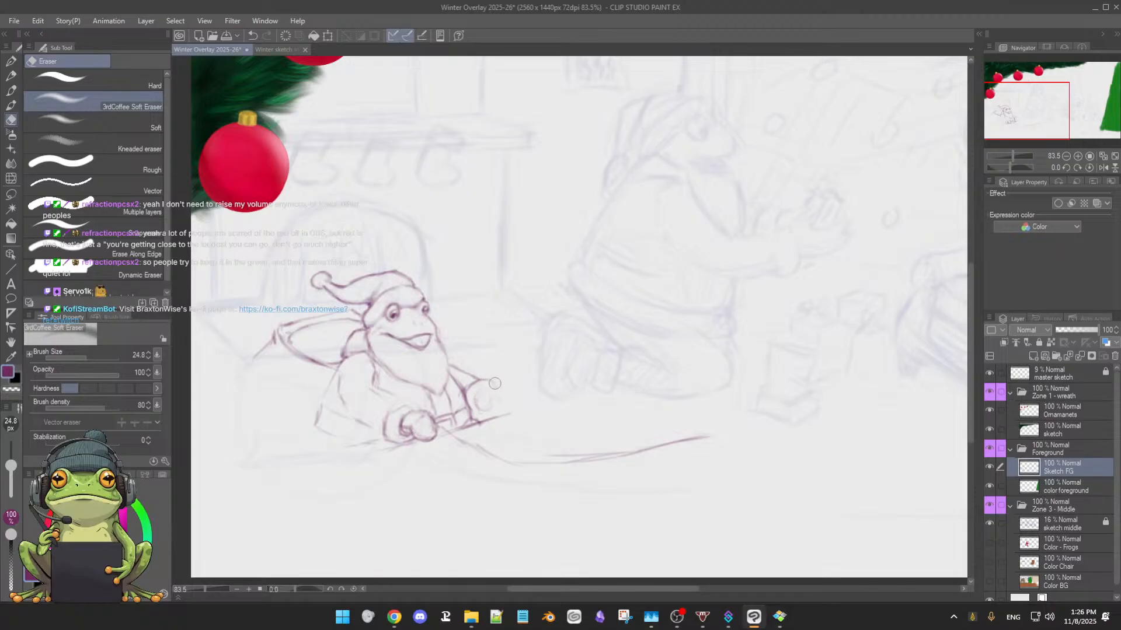
pyautogui.press('b')
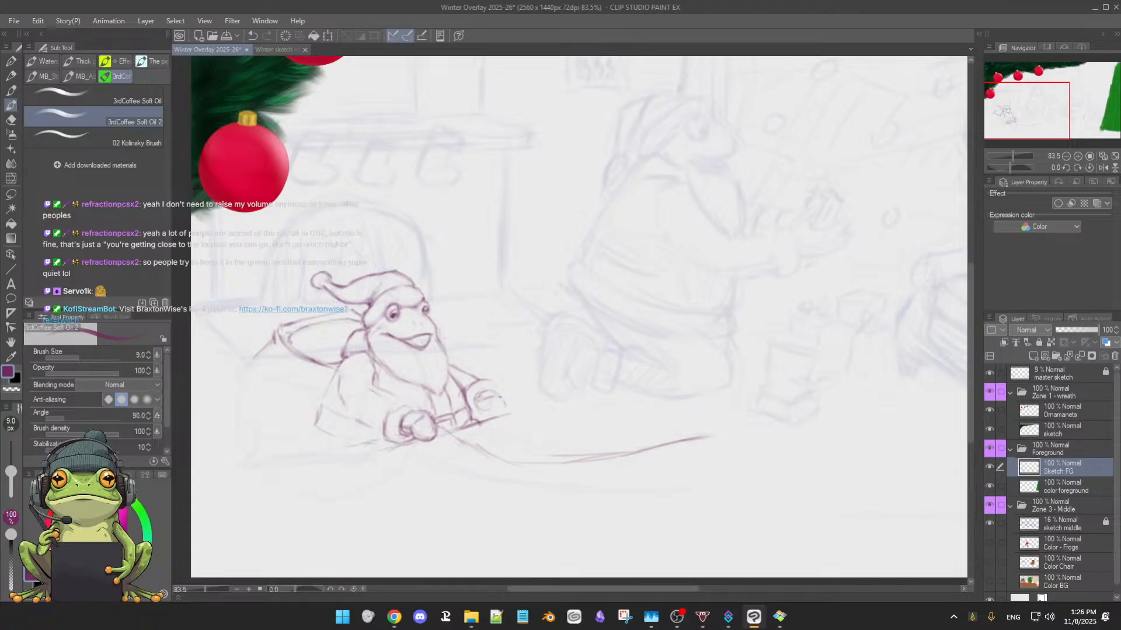
pyautogui.press('e')
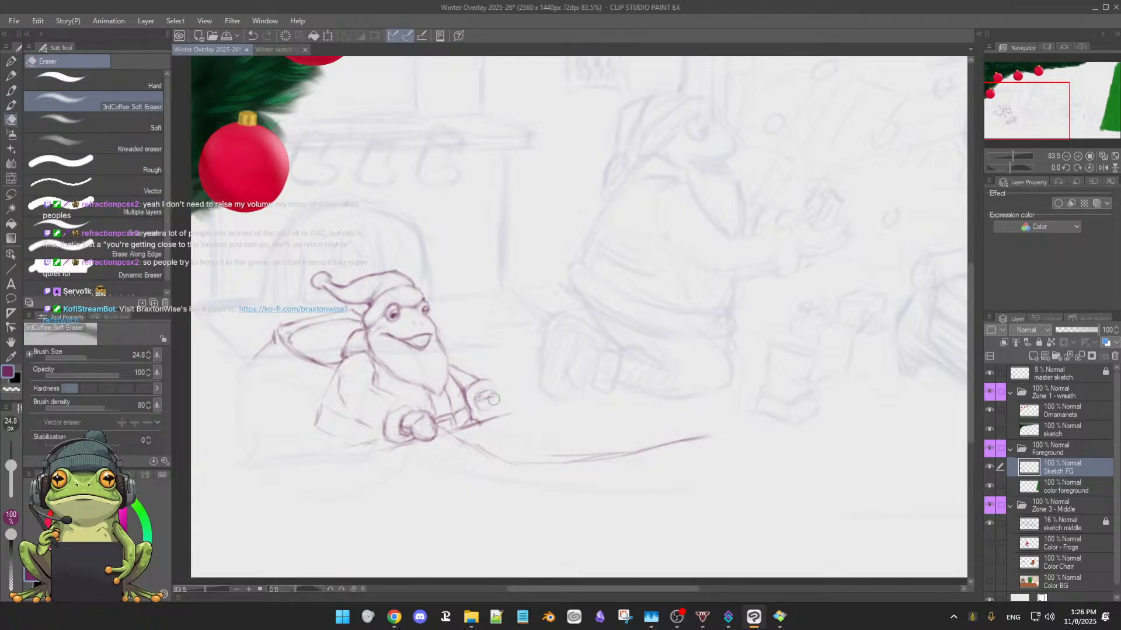
pyautogui.press('b')
pyautogui.press('e')
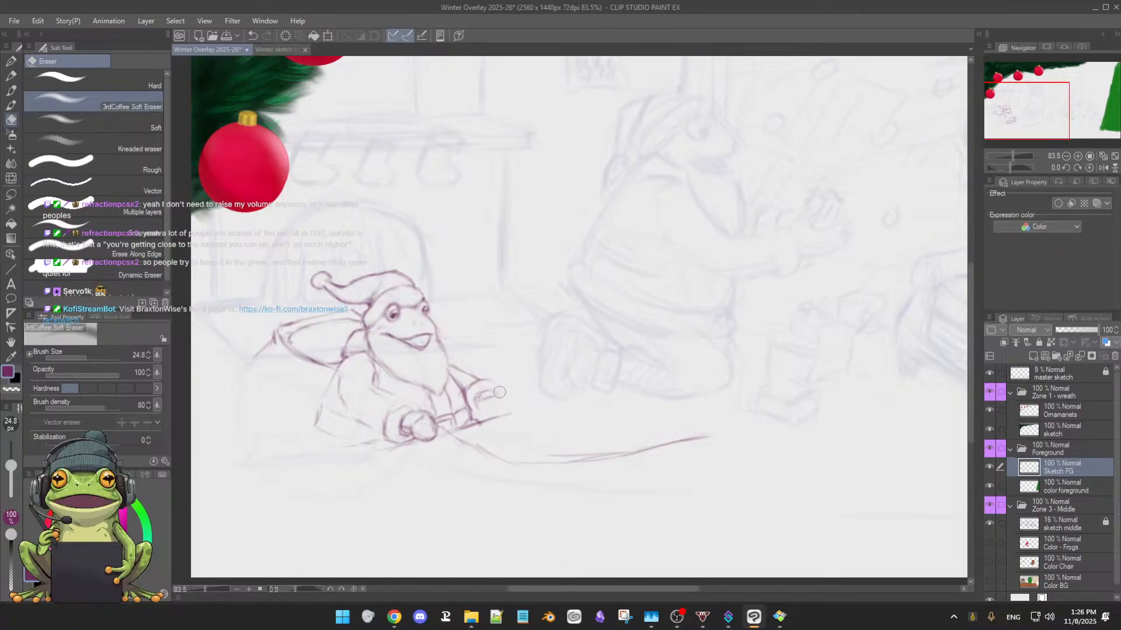
# Redraw the second hand as a rounded fist resting on the rising diagonal line, erasing leftover inner strokes
pyautogui.press('b')
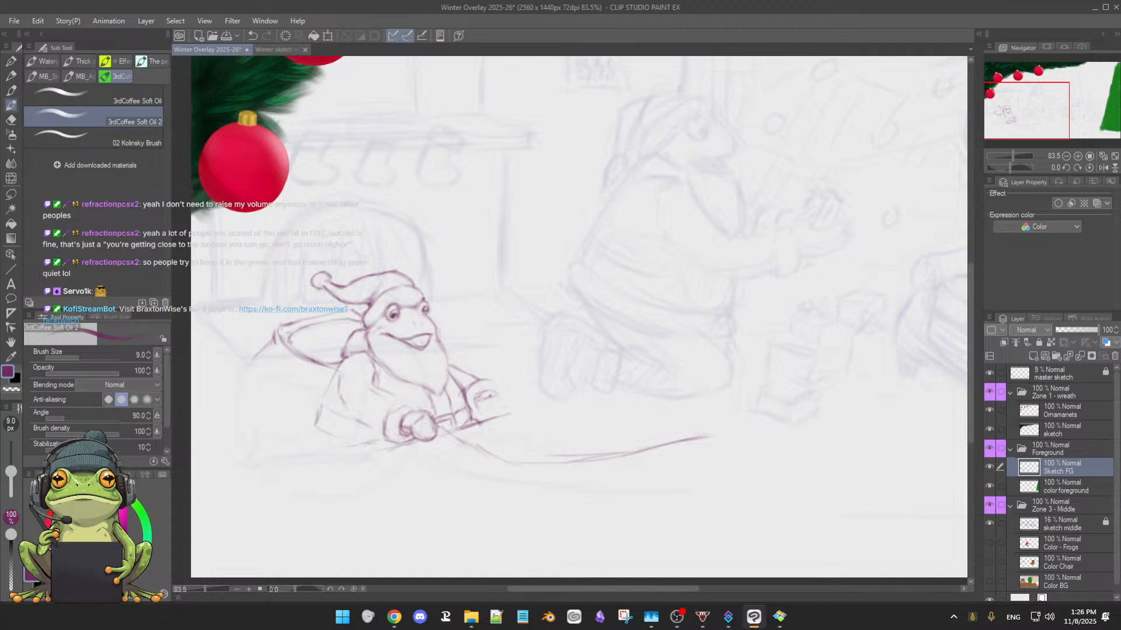
pyautogui.press('e')
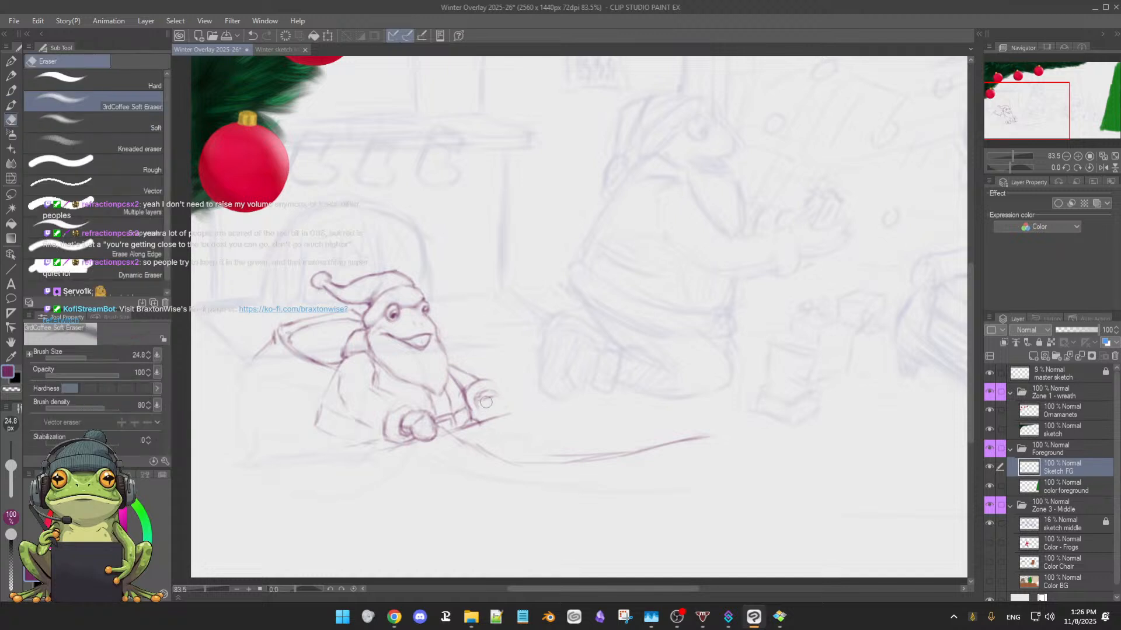
pyautogui.press('b')
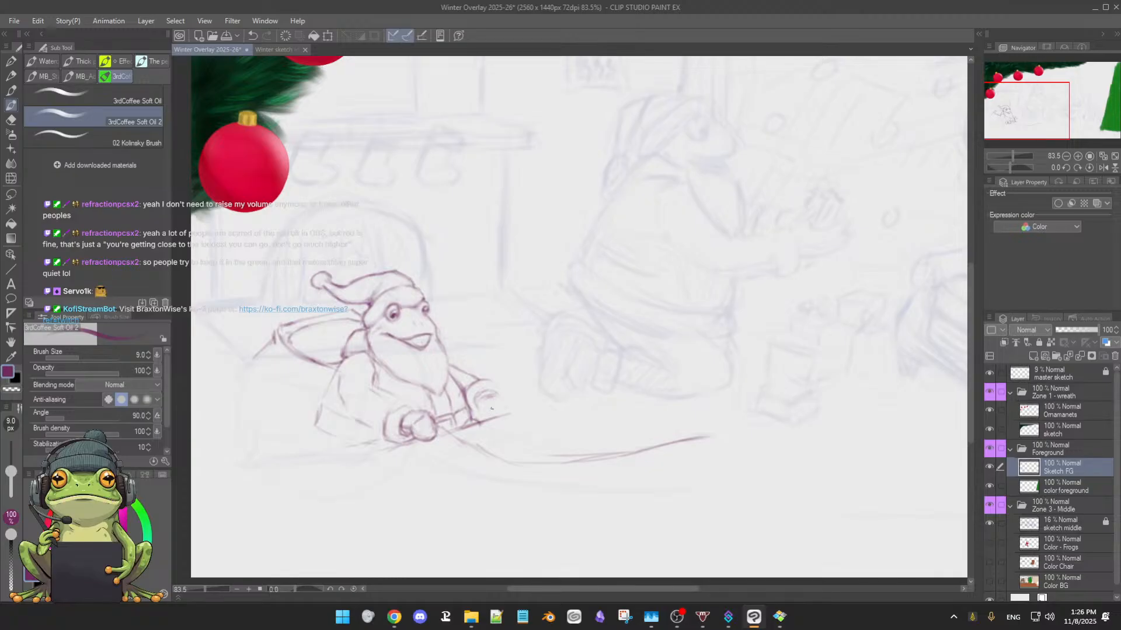
pyautogui.press('e')
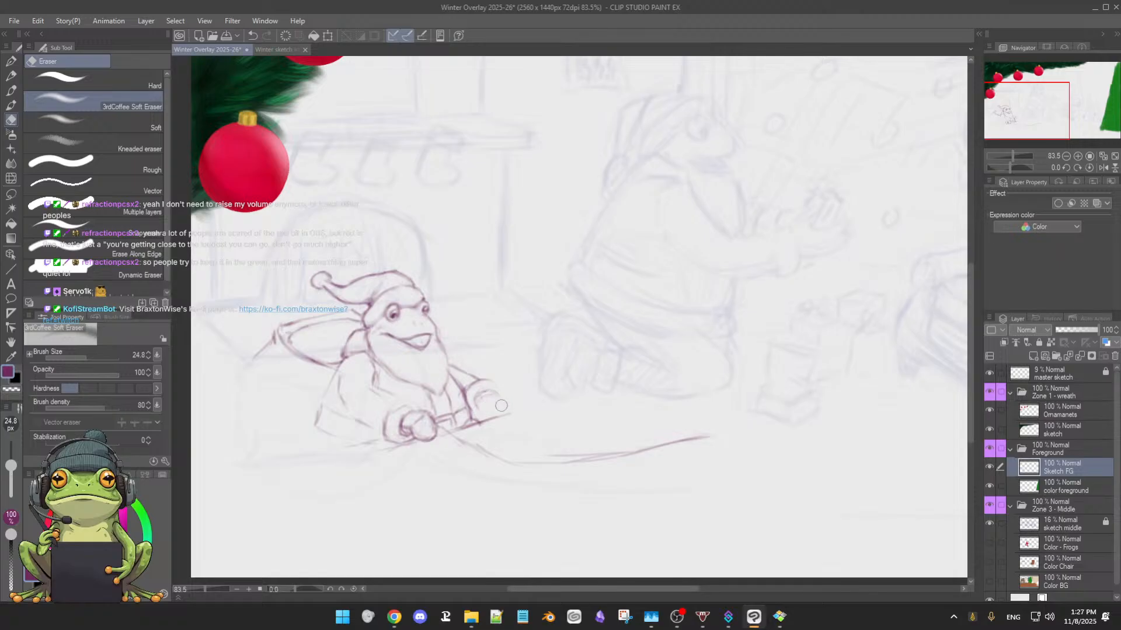
pyautogui.press('p')
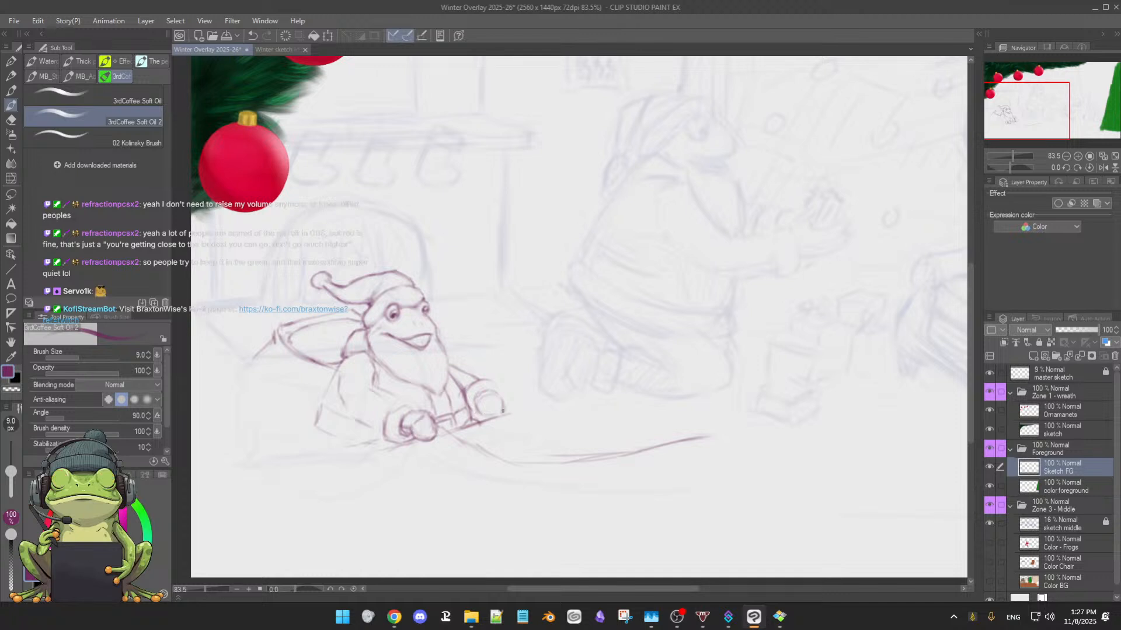
pyautogui.moveTo(499, 414); pyautogui.dragTo(502, 404)
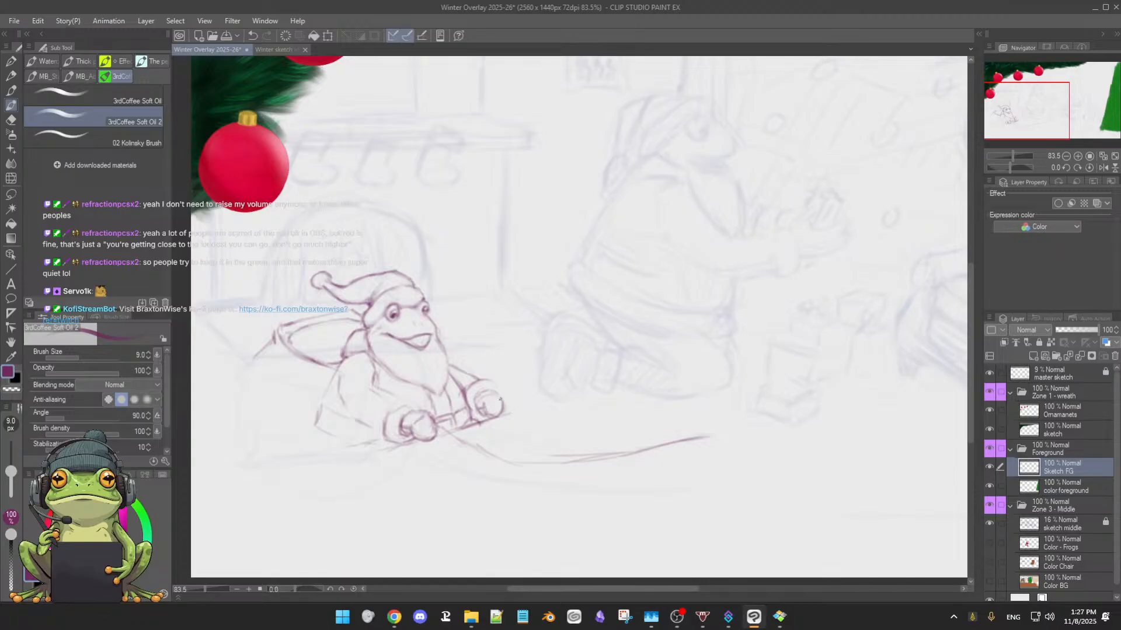
# Sketch a second long curve above the trailing line, tapering the two toward a shared far tip and erasing the stray upper stroke
pyautogui.moveTo(507, 412); pyautogui.dragTo(540, 421)
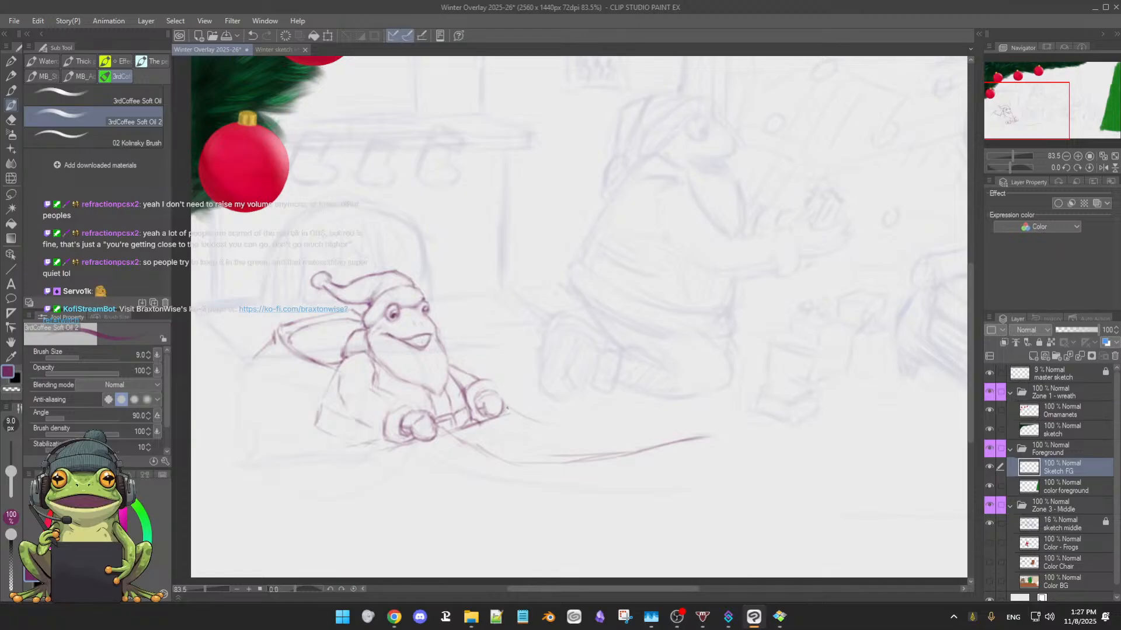
pyautogui.hotkey('ctrl', 'z')
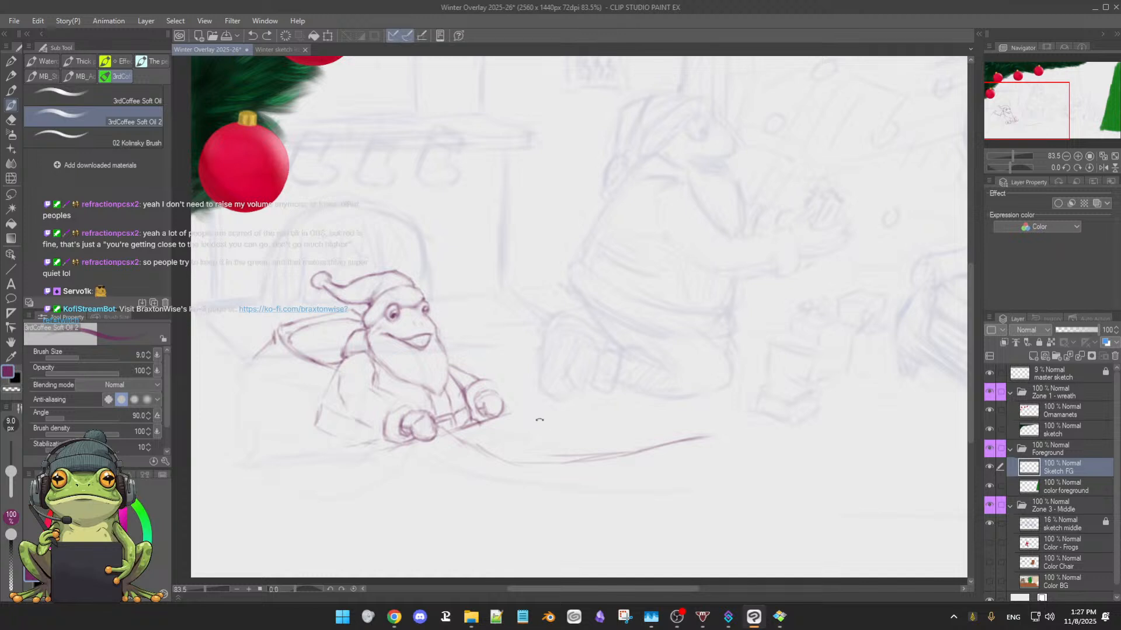
pyautogui.moveTo(483, 422); pyautogui.dragTo(510, 414)
pyautogui.moveTo(543, 448)
pyautogui.mouseDown()
pyautogui.moveTo(637, 440)
pyautogui.moveTo(703, 420)
pyautogui.mouseUp()
pyautogui.press('e')
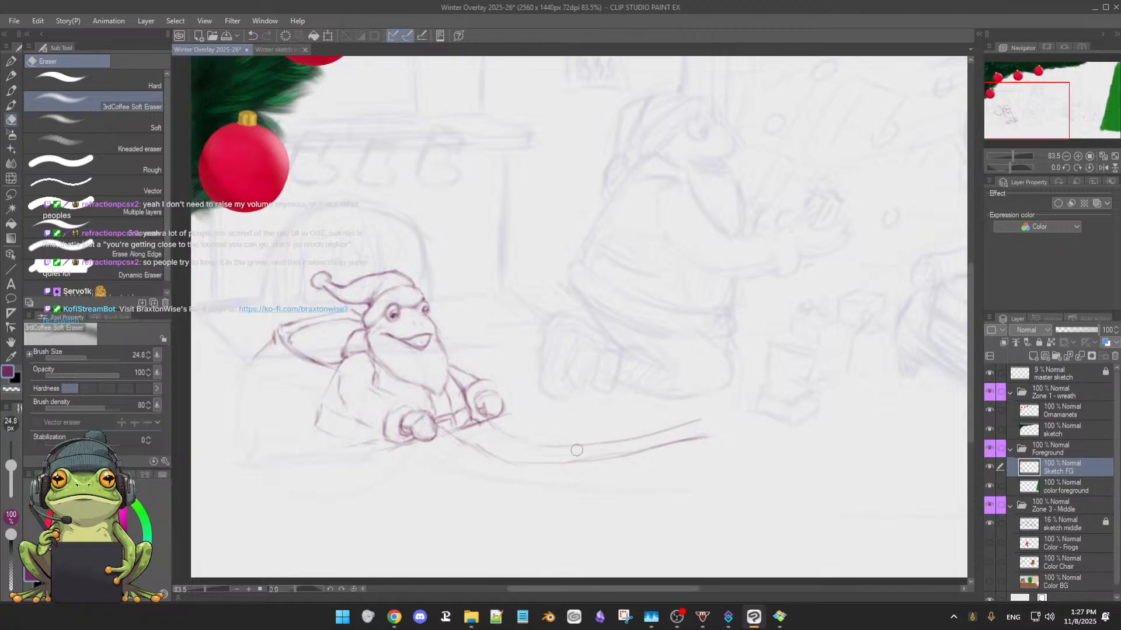
pyautogui.press('b')
pyautogui.moveTo(580, 445); pyautogui.dragTo(703, 430)
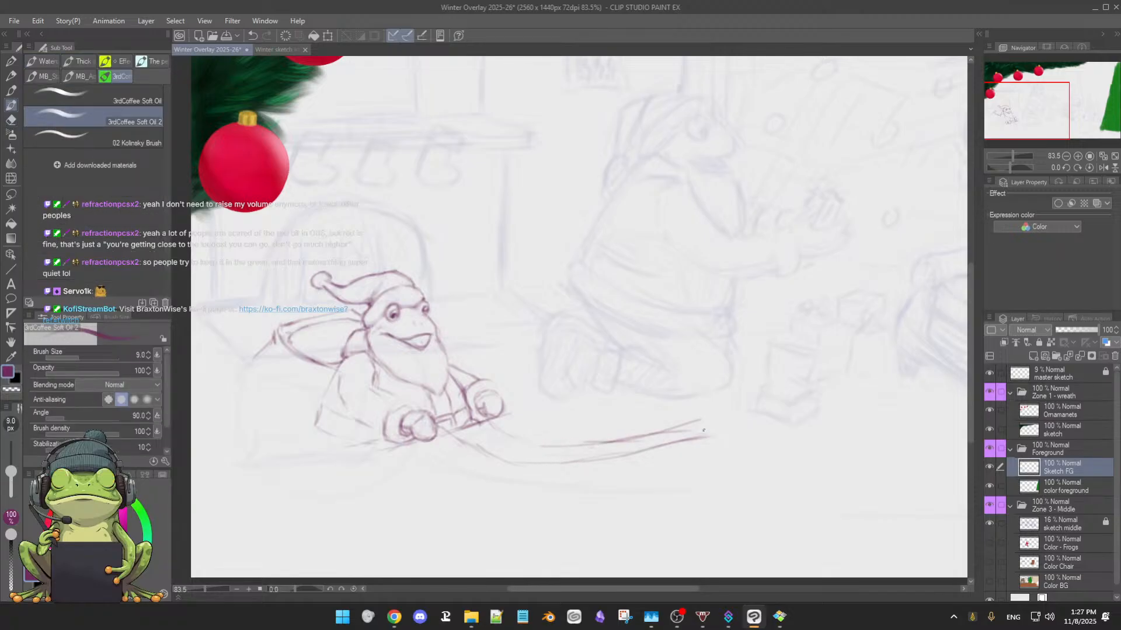
pyautogui.press('e')
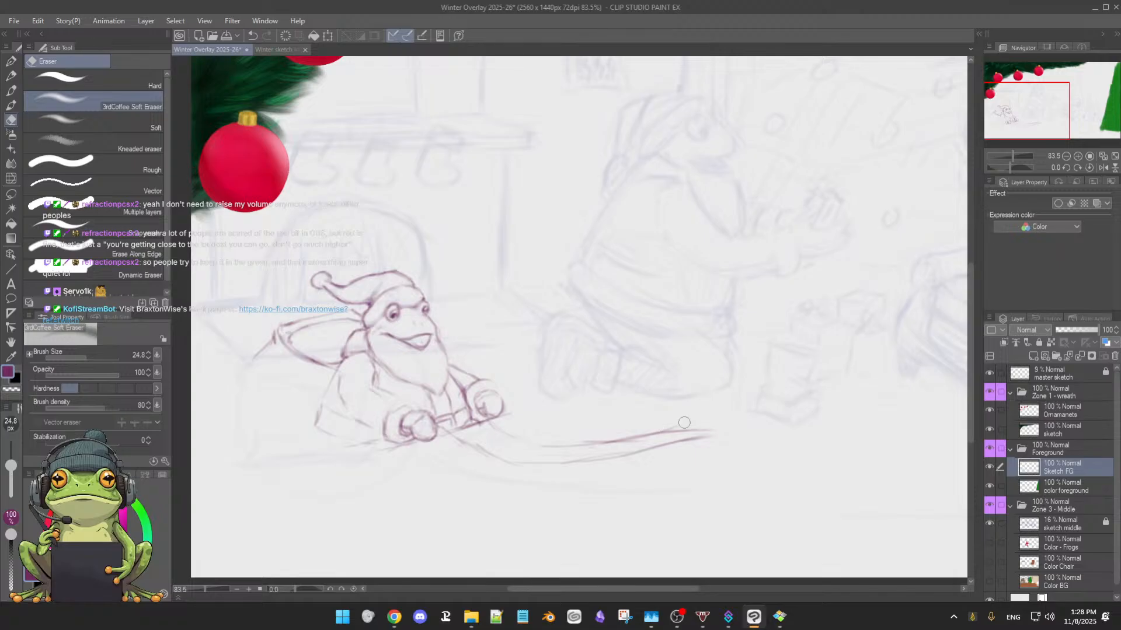
# Round out the cuff around the second fist and clean up the sleeve lines leading into it
pyautogui.press('b')
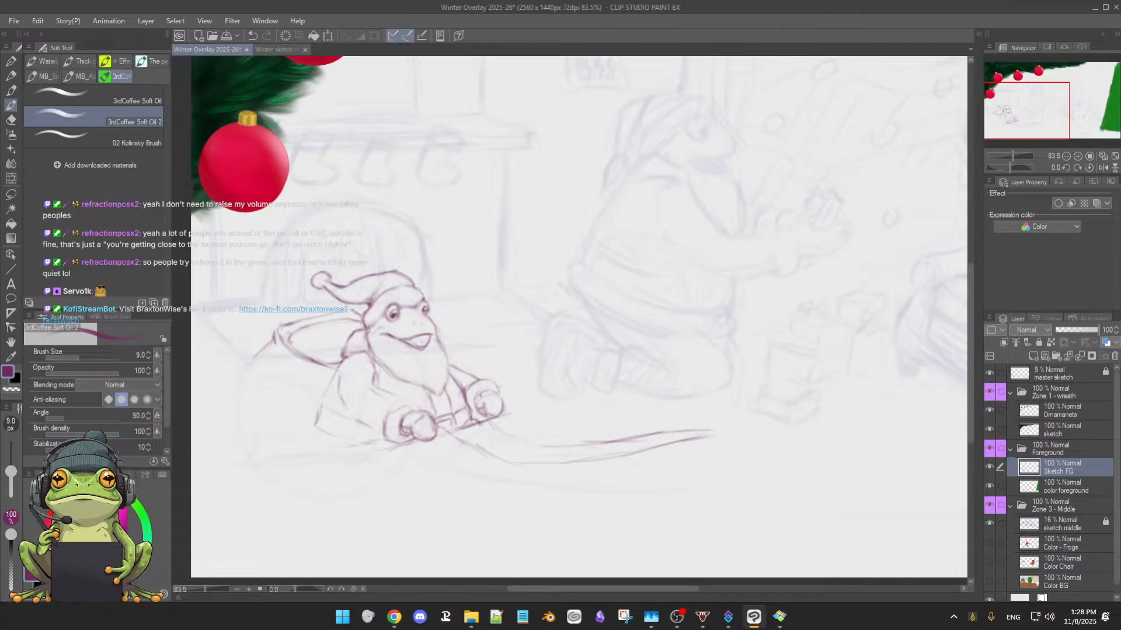
pyautogui.press('e')
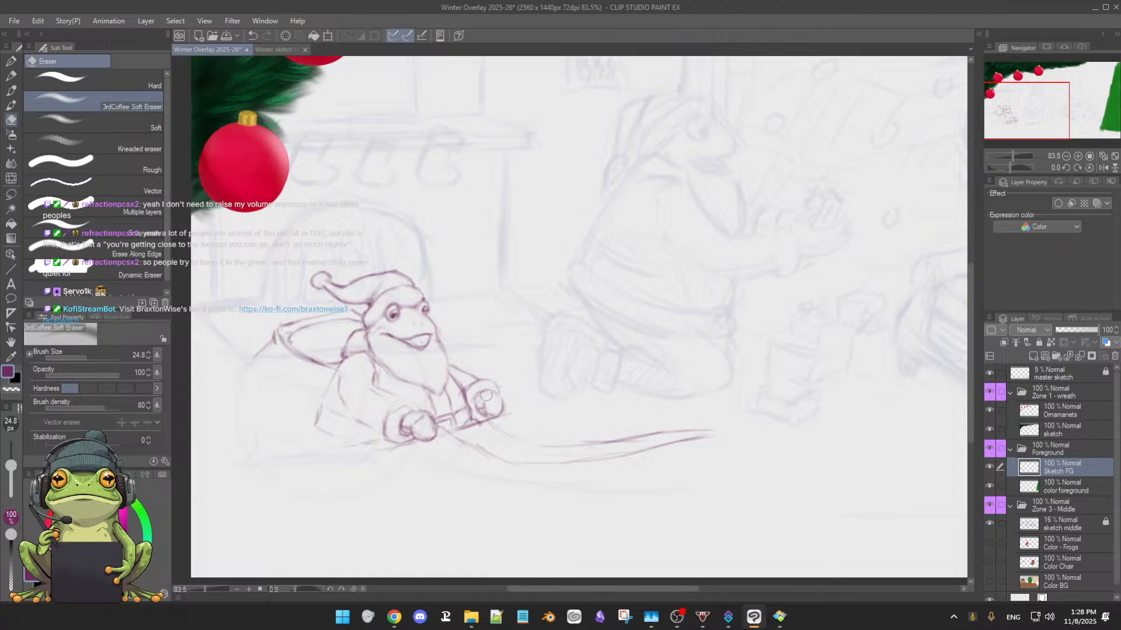
pyautogui.press('b')
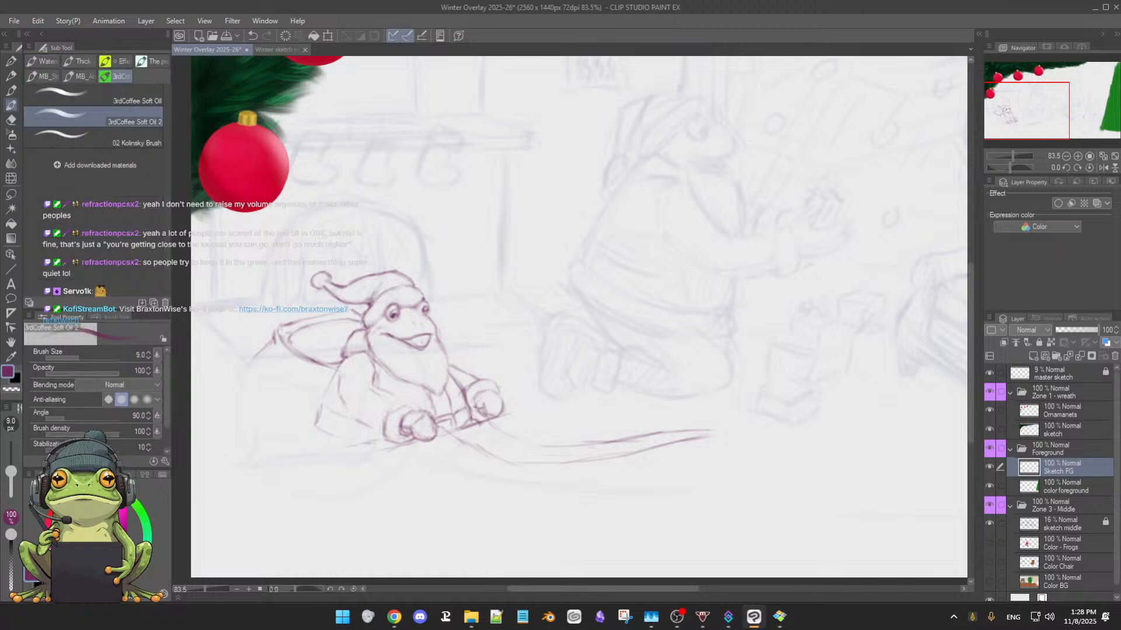
pyautogui.press('e')
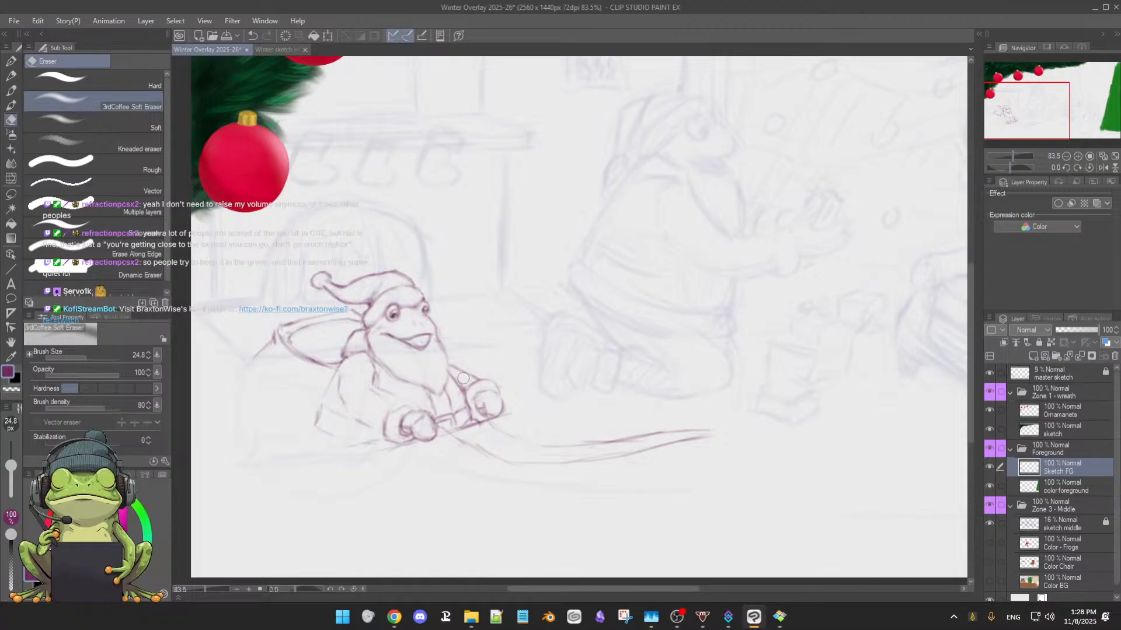
pyautogui.press('b')
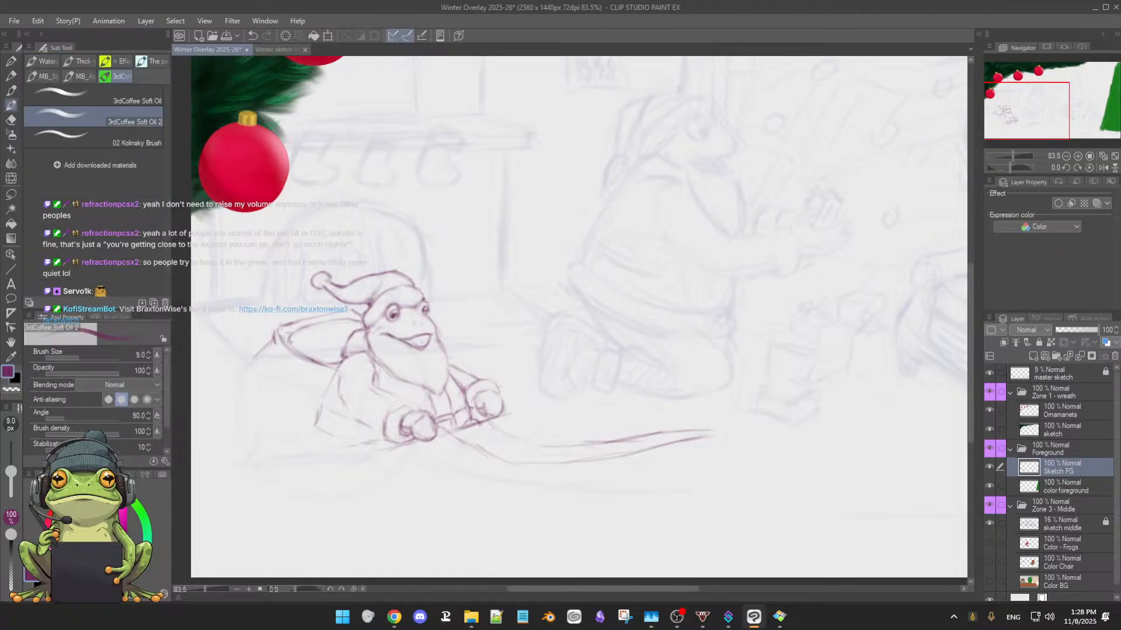
pyautogui.press('e')
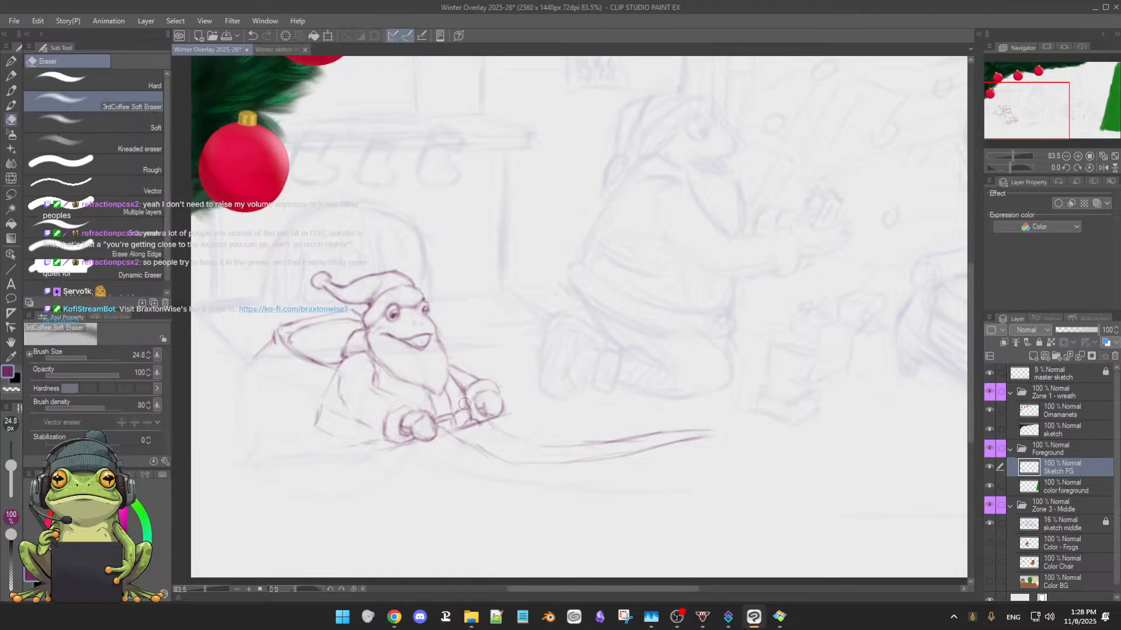
pyautogui.press('b')
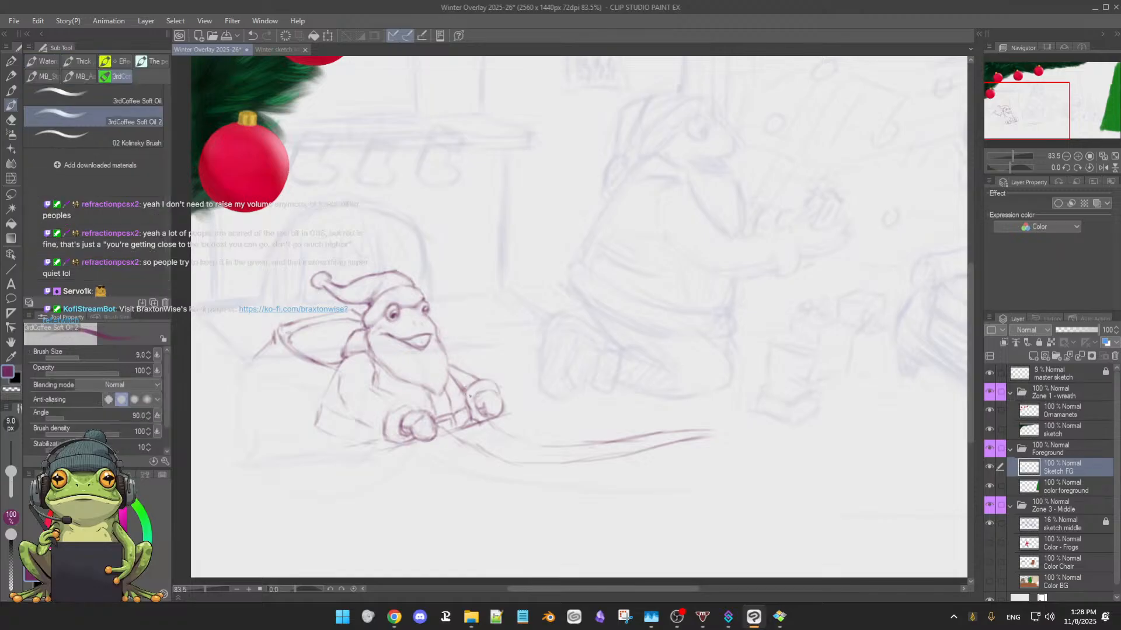
# Refine the contours of both fists and their cuffs, alternately erasing rough spots and redrawing the edges
pyautogui.press('e')
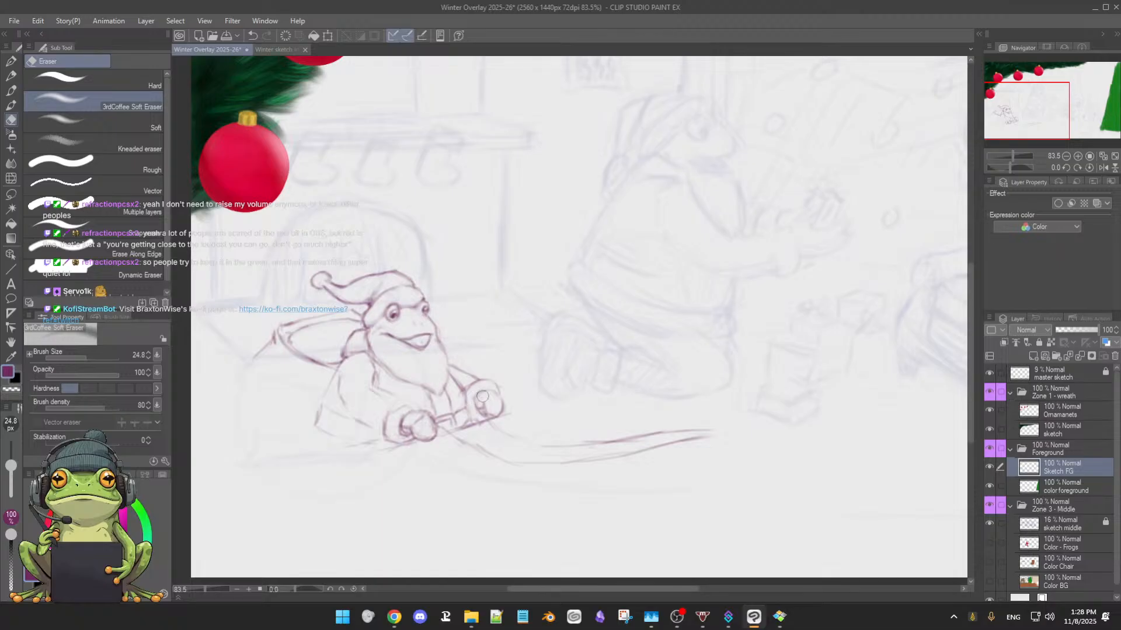
pyautogui.press('b')
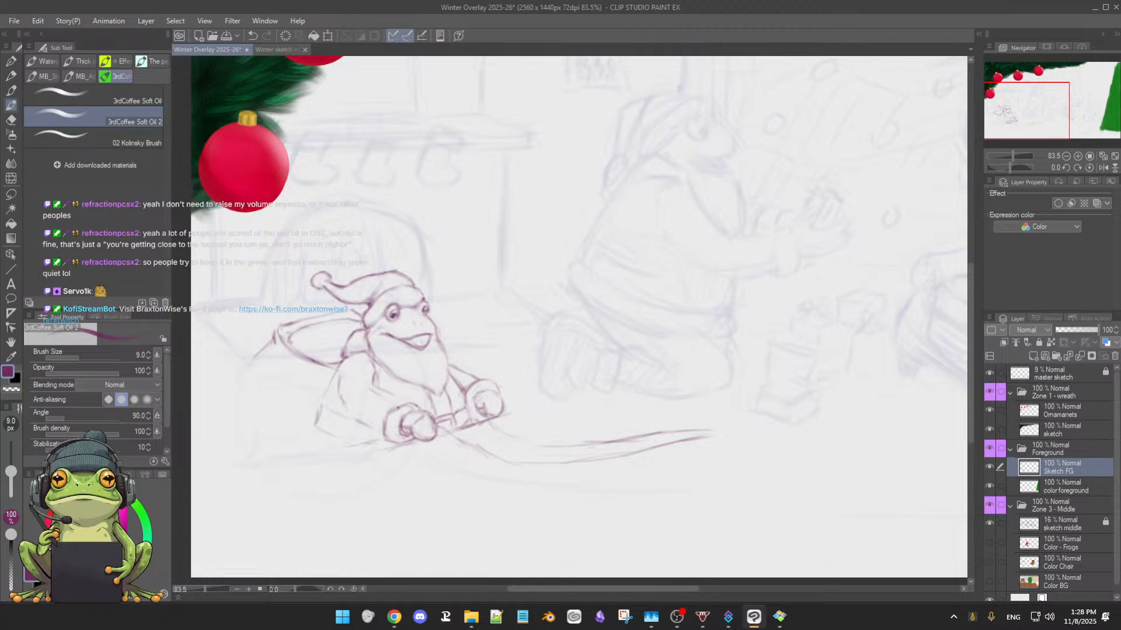
pyautogui.press('e')
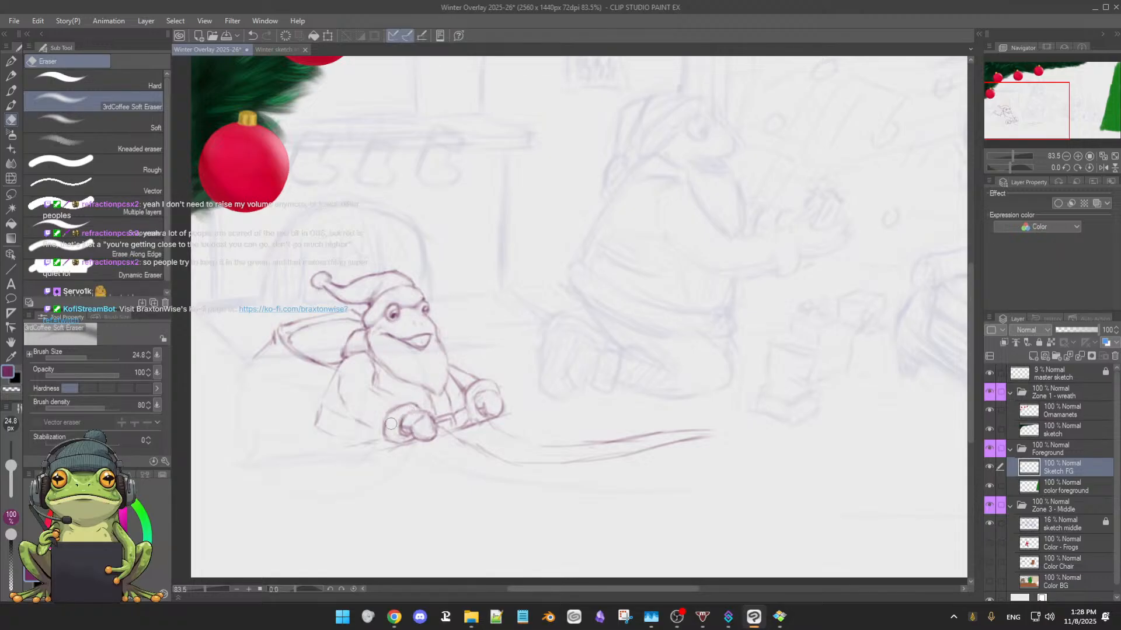
pyautogui.press('b')
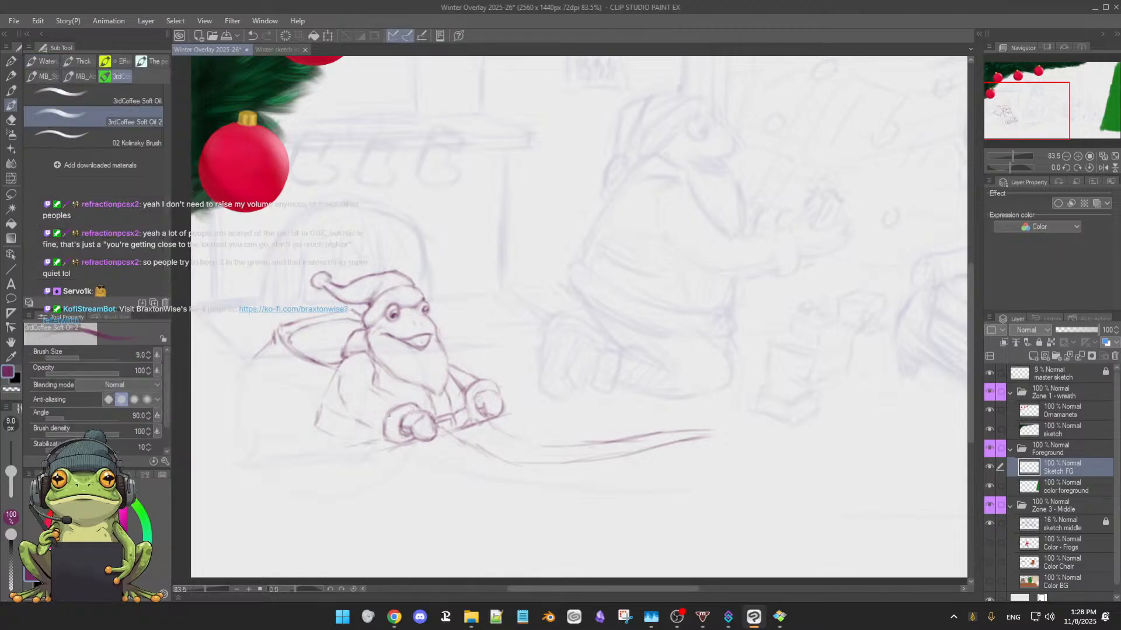
pyautogui.press('e')
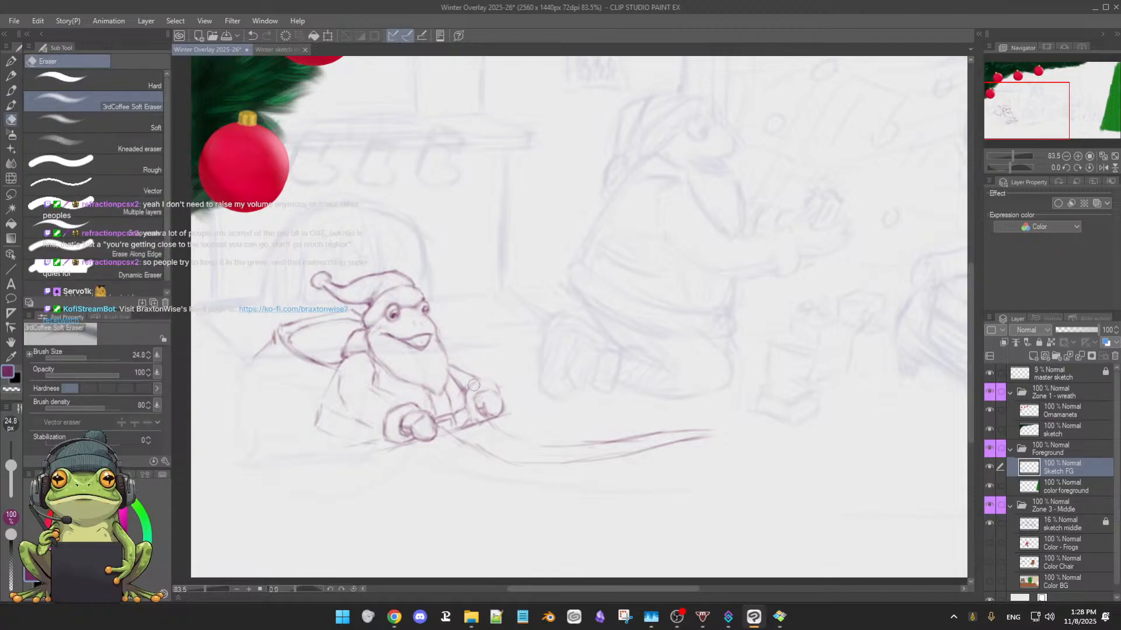
pyautogui.press('b')
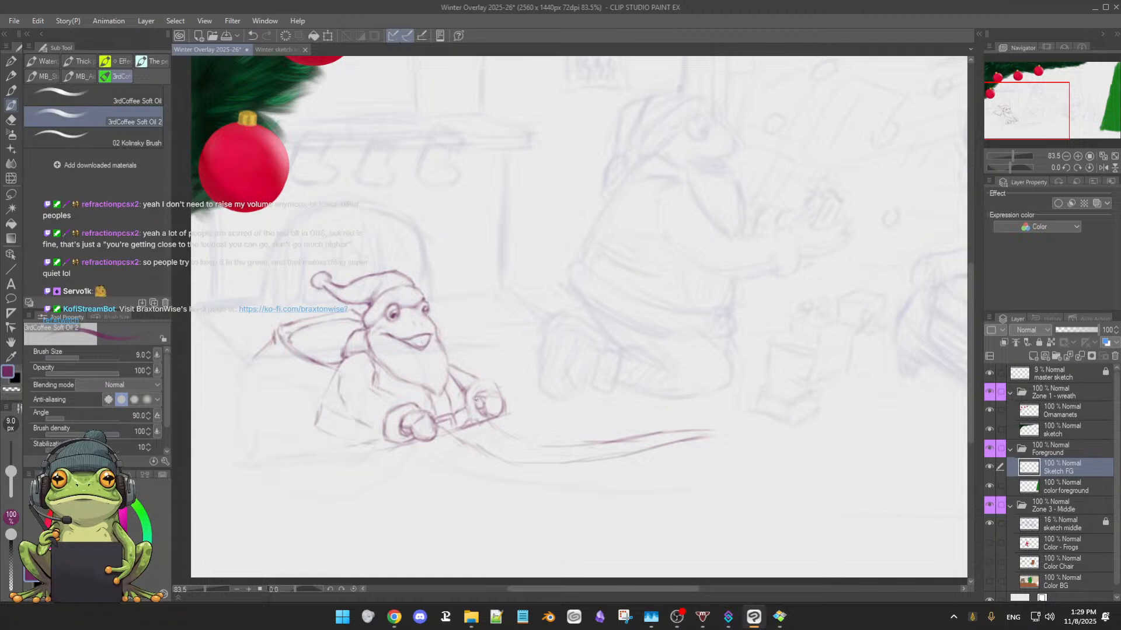
# Add short finger strokes inside the second fist and trim the excess lines along its upper edge
pyautogui.moveTo(476, 402); pyautogui.dragTo(481, 403)
pyautogui.press('e')
pyautogui.moveTo(490, 389)
pyautogui.mouseDown()
pyautogui.moveTo(479, 395)
pyautogui.moveTo(478, 378)
pyautogui.moveTo(489, 383)
pyautogui.mouseUp()
pyautogui.press('b')
pyautogui.moveTo(475, 394)
pyautogui.mouseDown()
pyautogui.moveTo(501, 393)
pyautogui.moveTo(488, 395)
pyautogui.mouseUp()
pyautogui.press('e')
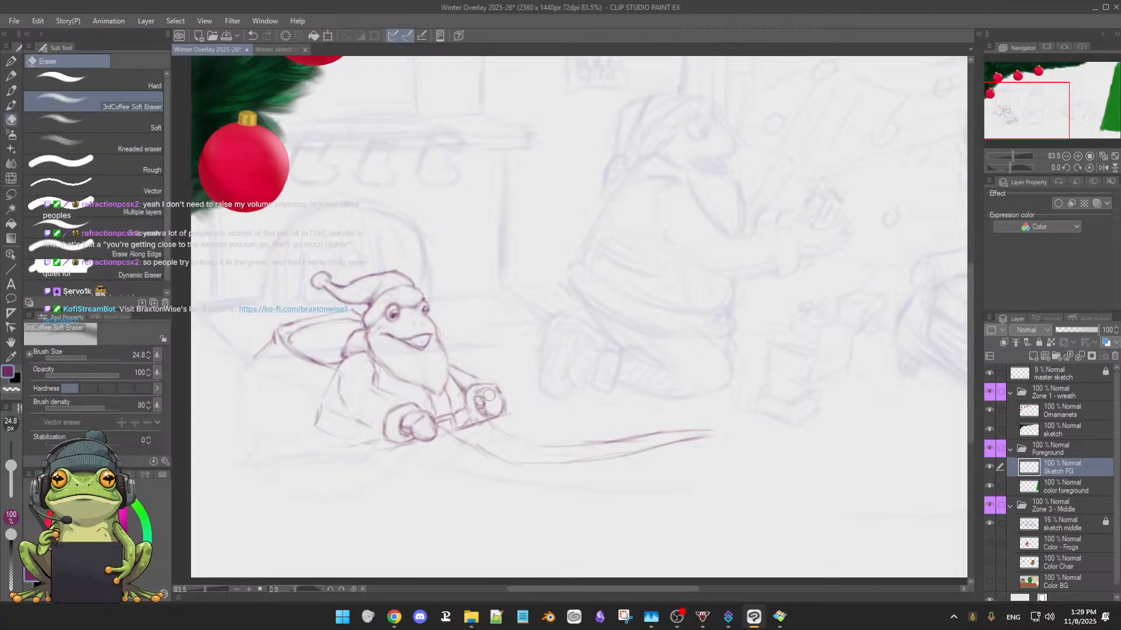
pyautogui.press('b')
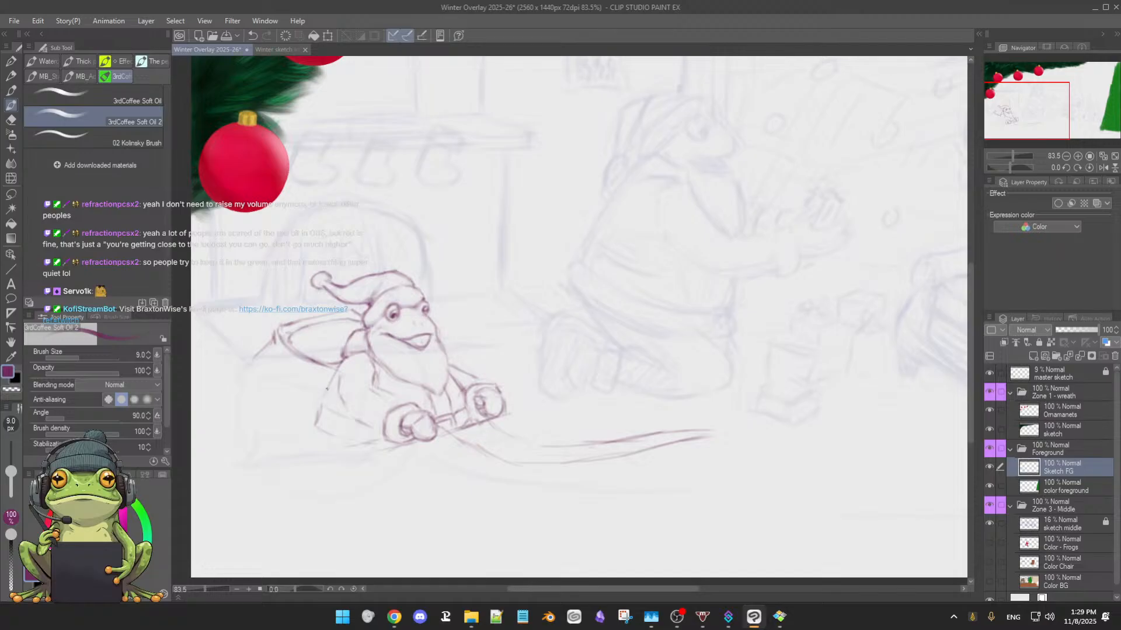
# Extend the frog's coat outline from the near sleeve down to a flared hem, adding a diagonal base line under the fist and small marks below
pyautogui.moveTo(335, 372); pyautogui.dragTo(313, 424)
pyautogui.moveTo(313, 428); pyautogui.dragTo(306, 449)
pyautogui.moveTo(349, 451)
pyautogui.mouseDown()
pyautogui.moveTo(363, 445)
pyautogui.moveTo(311, 463)
pyautogui.moveTo(325, 462)
pyautogui.mouseUp()
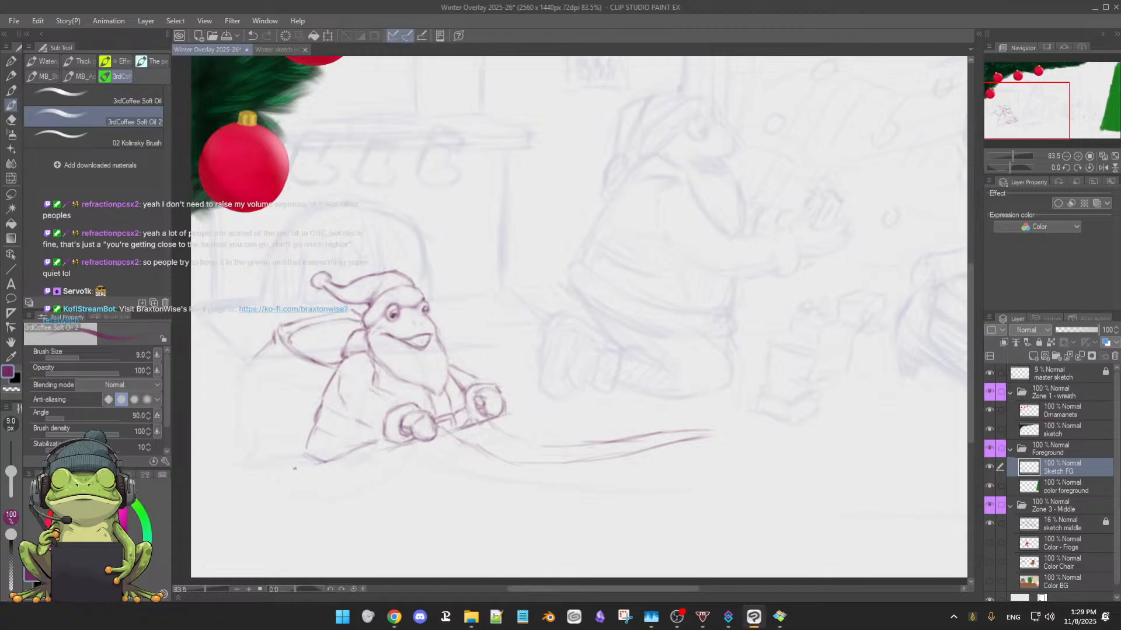
pyautogui.moveTo(300, 459); pyautogui.dragTo(299, 474)
pyautogui.moveTo(378, 456); pyautogui.dragTo(400, 450)
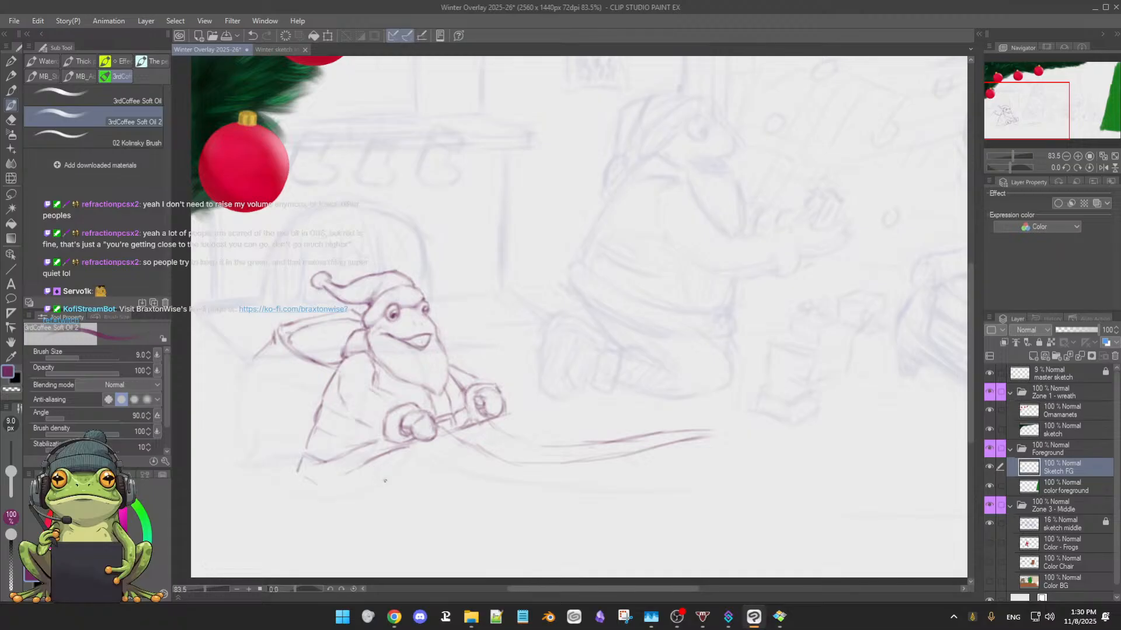
pyautogui.moveTo(386, 486); pyautogui.dragTo(402, 485)
pyautogui.scroll(-3, 503, 425)
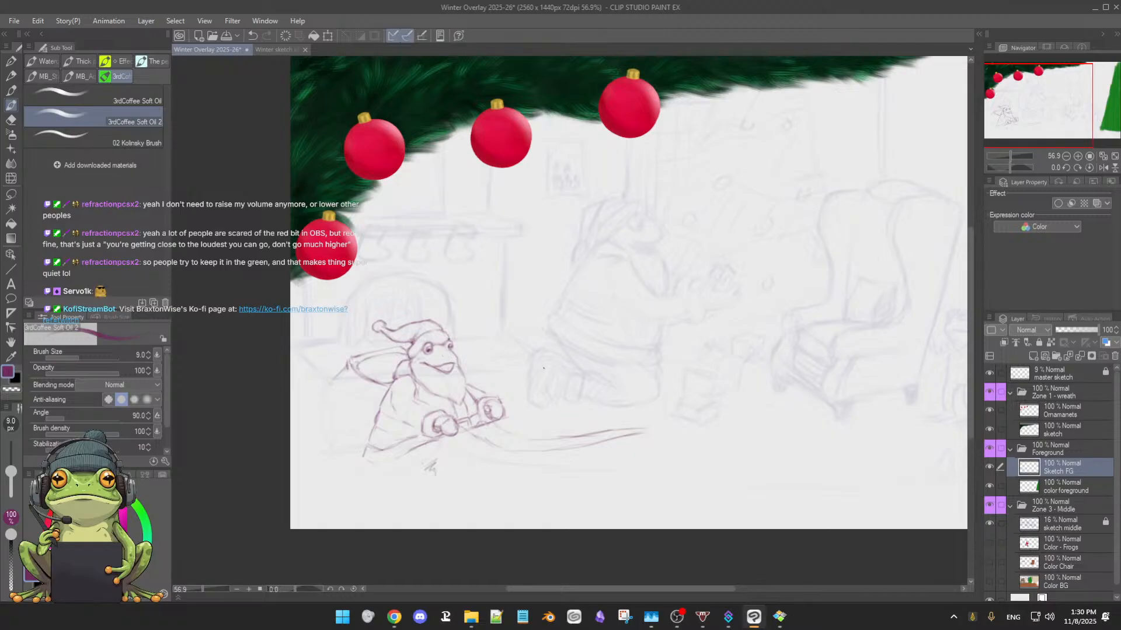
pyautogui.moveTo(543, 369); pyautogui.dragTo(535, 373)
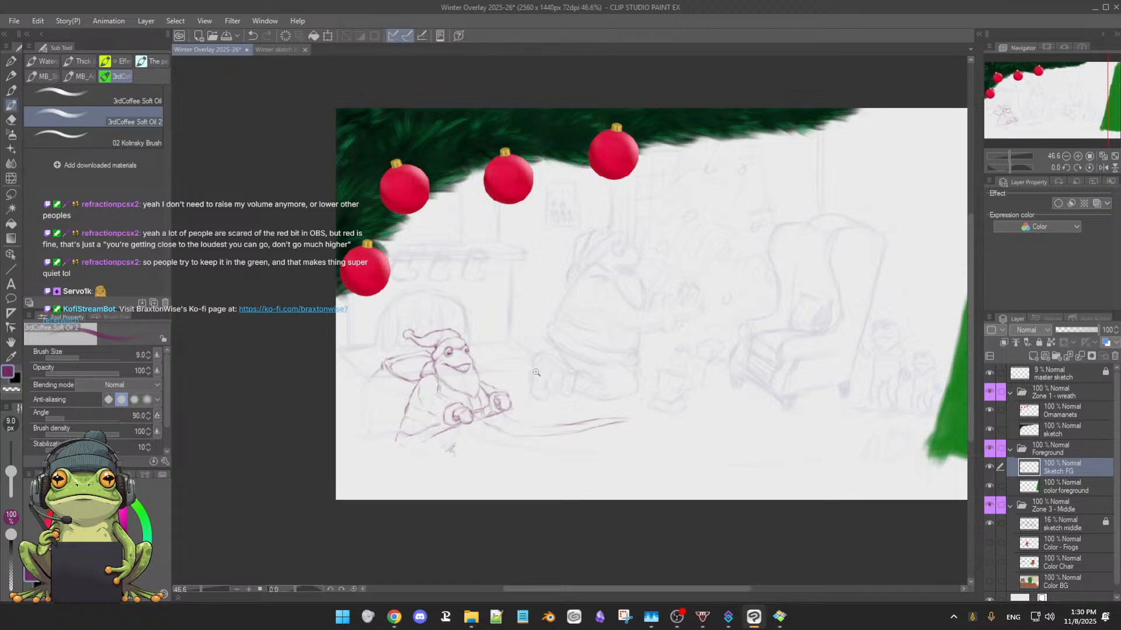
# Hide the master sketch layer and lower the locked sketch middle layer's opacity to 11%, locking it again
pyautogui.click(989, 374)
pyautogui.click(1066, 528)
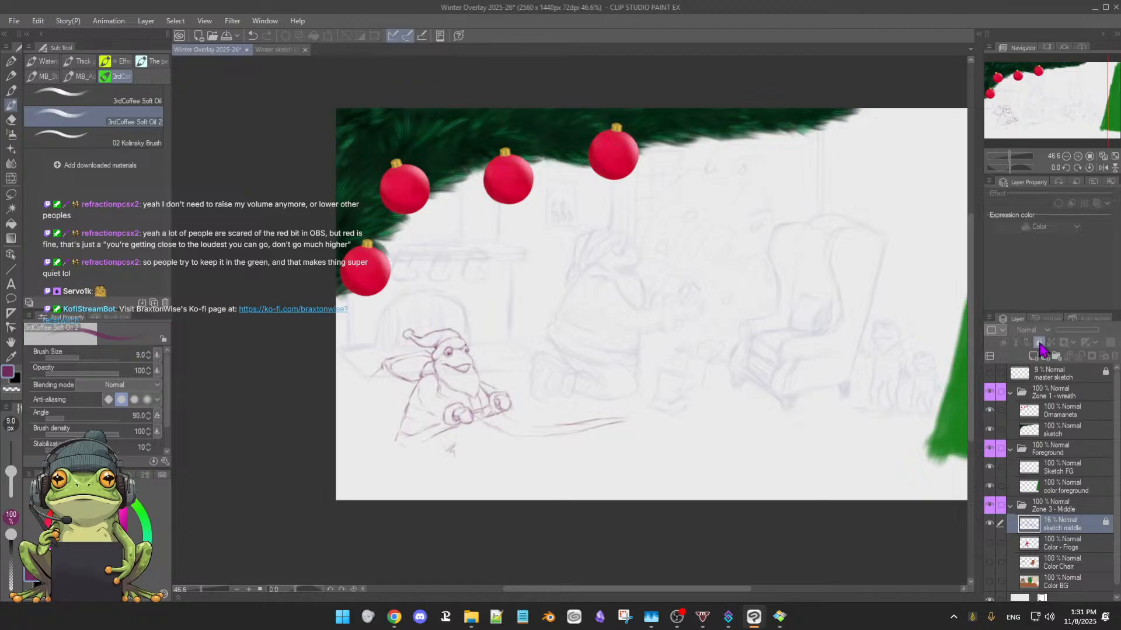
pyautogui.click(1039, 343)
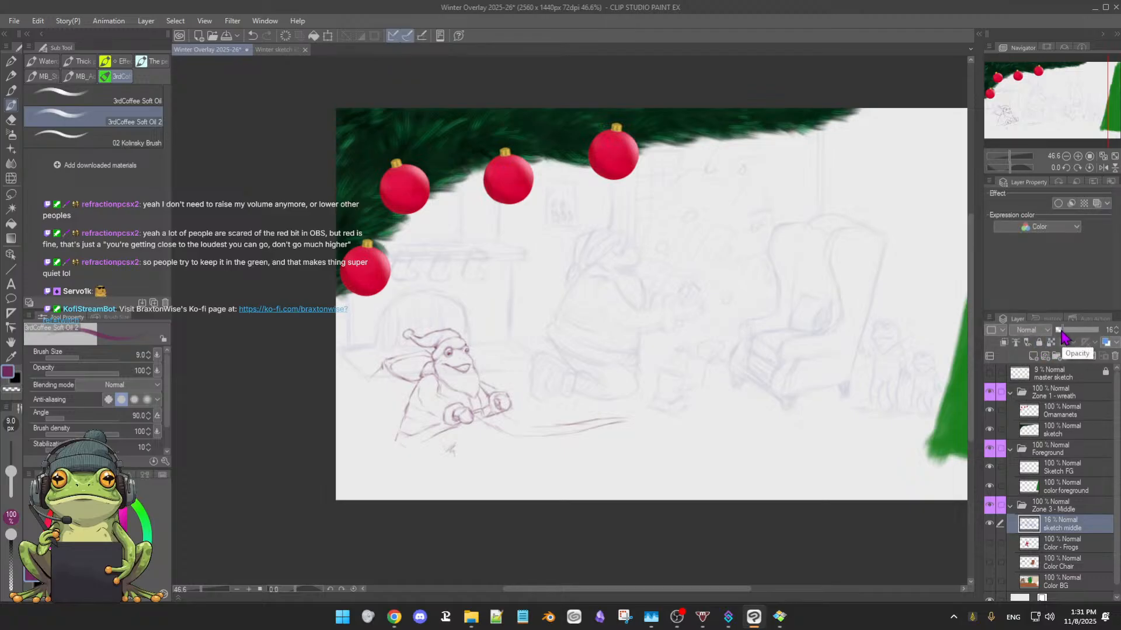
pyautogui.click(1060, 330)
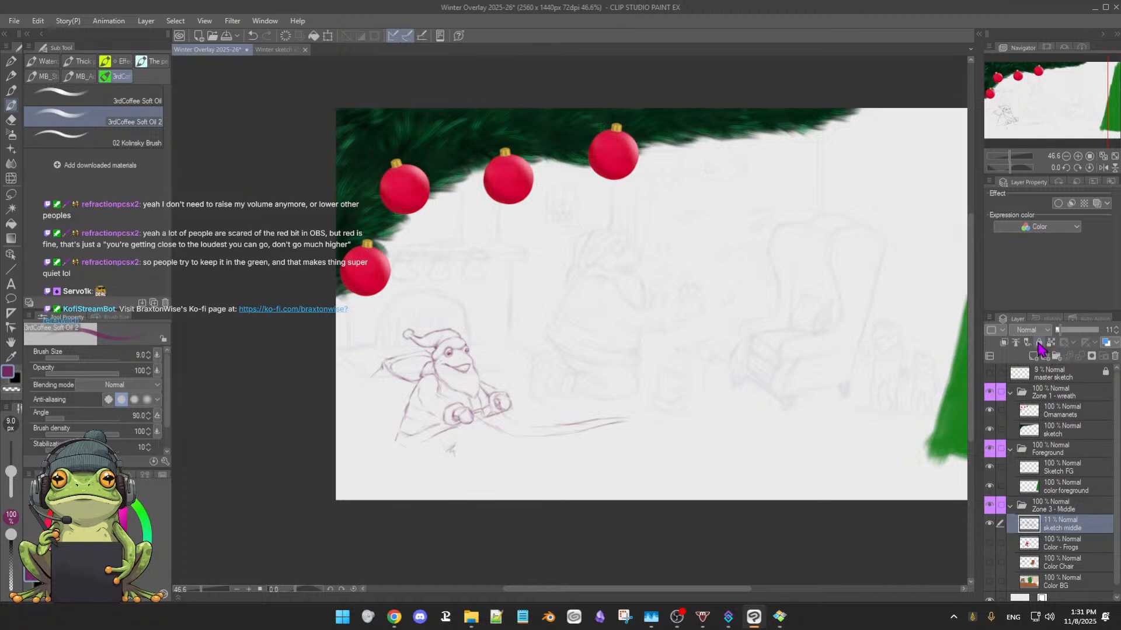
pyautogui.click(1039, 342)
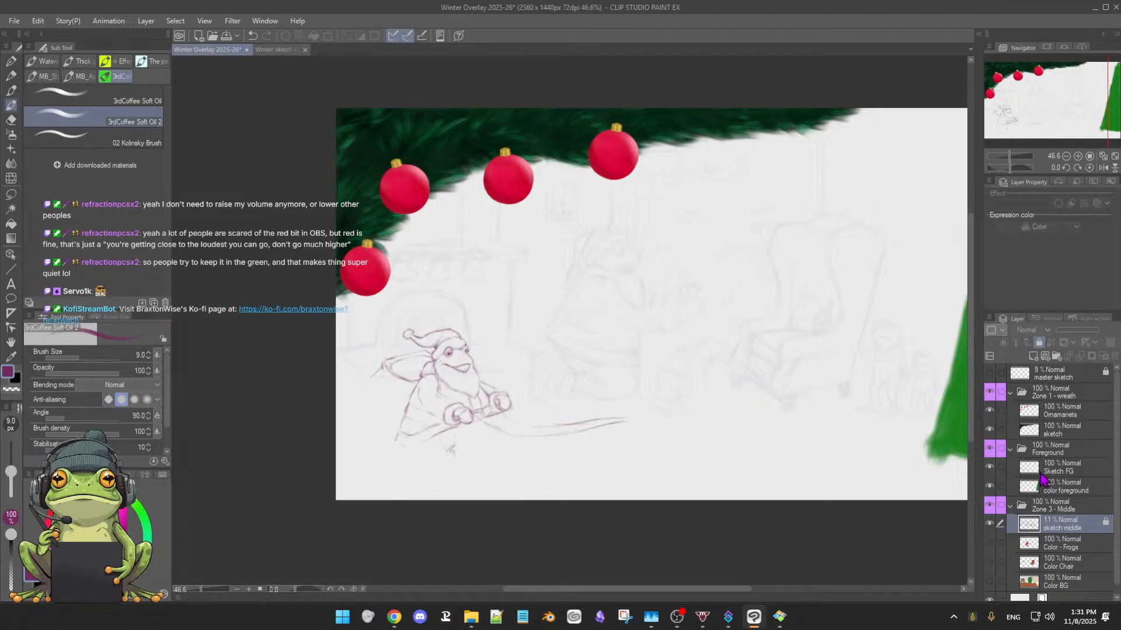
# On Sketch FG, clear the stray lines under the frog's fists and draw a long rising edge past the far fist
pyautogui.click(1072, 472)
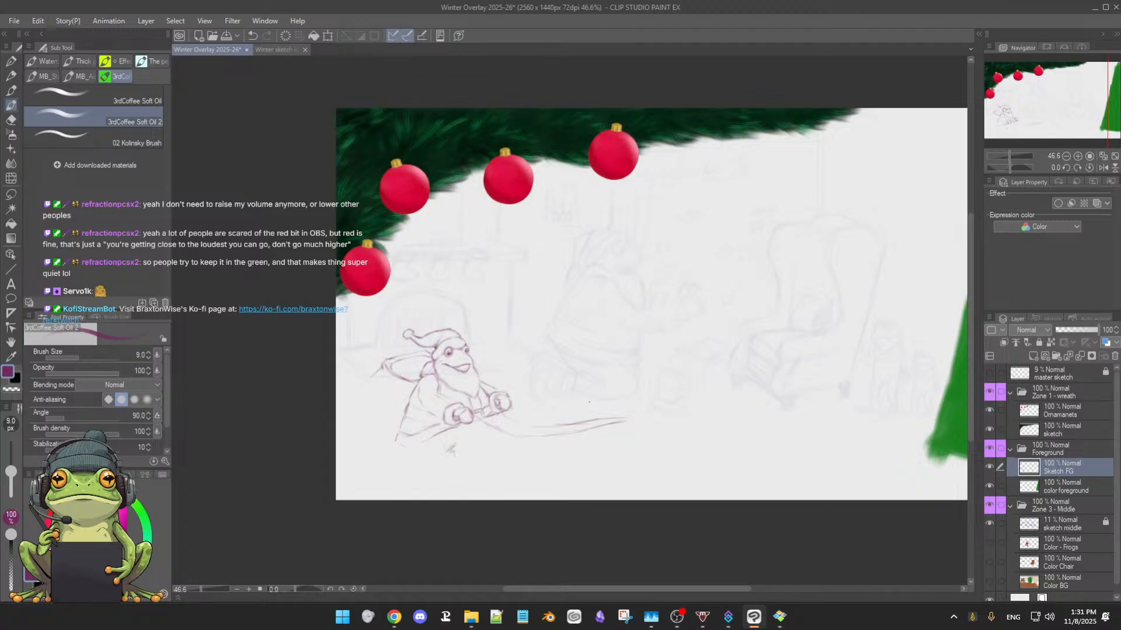
pyautogui.moveTo(588, 401)
pyautogui.mouseDown()
pyautogui.moveTo(656, 393)
pyautogui.moveTo(681, 328)
pyautogui.moveTo(675, 352)
pyautogui.mouseUp()
pyautogui.doubleClick(594, 398)
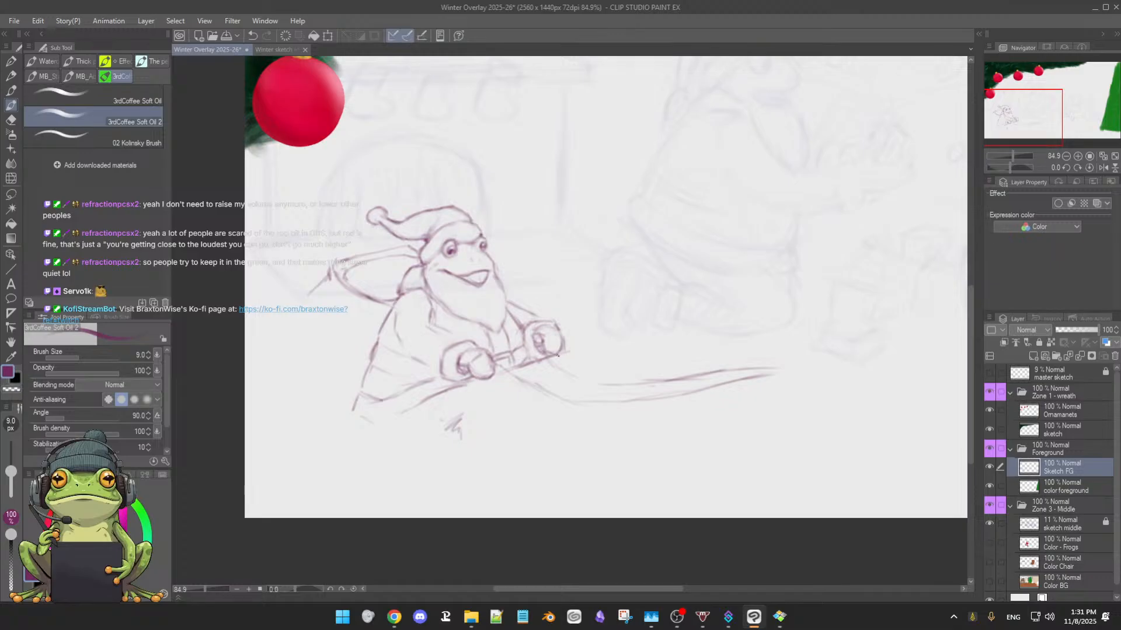
pyautogui.press('e')
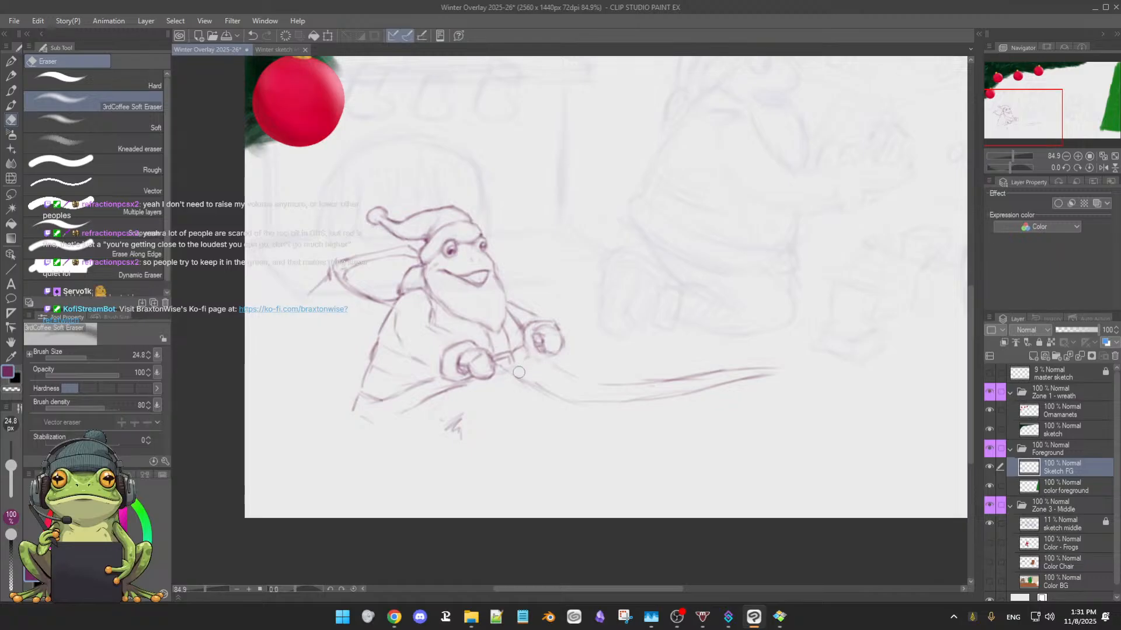
pyautogui.press('b')
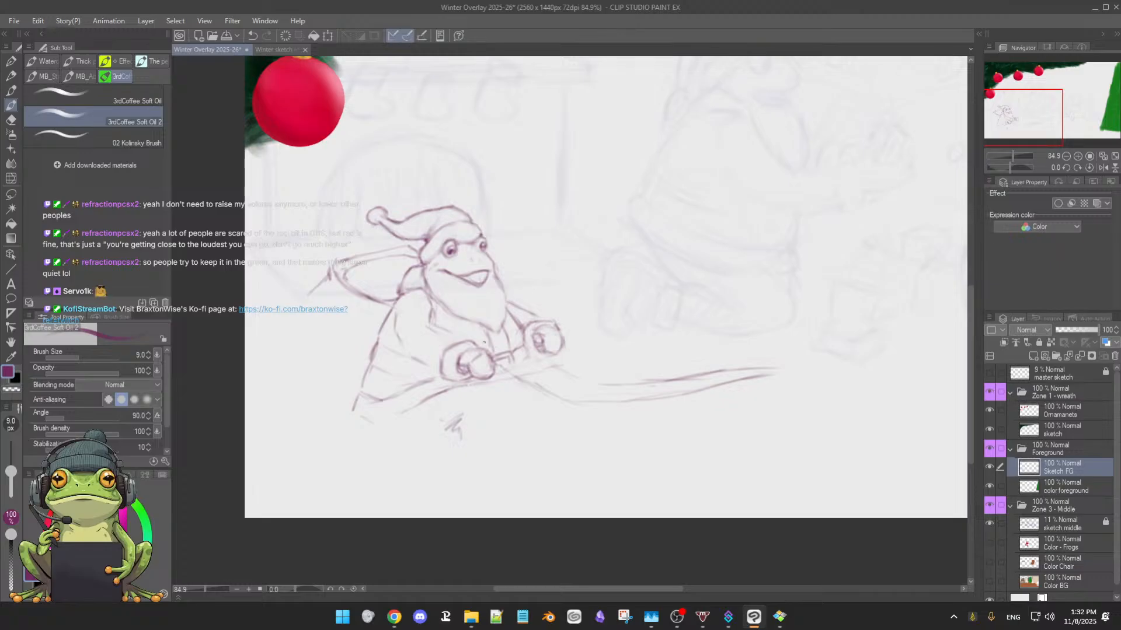
pyautogui.moveTo(501, 381)
pyautogui.mouseDown()
pyautogui.moveTo(556, 369)
pyautogui.moveTo(479, 385)
pyautogui.moveTo(567, 368)
pyautogui.mouseUp()
pyautogui.moveTo(537, 372); pyautogui.dragTo(583, 370)
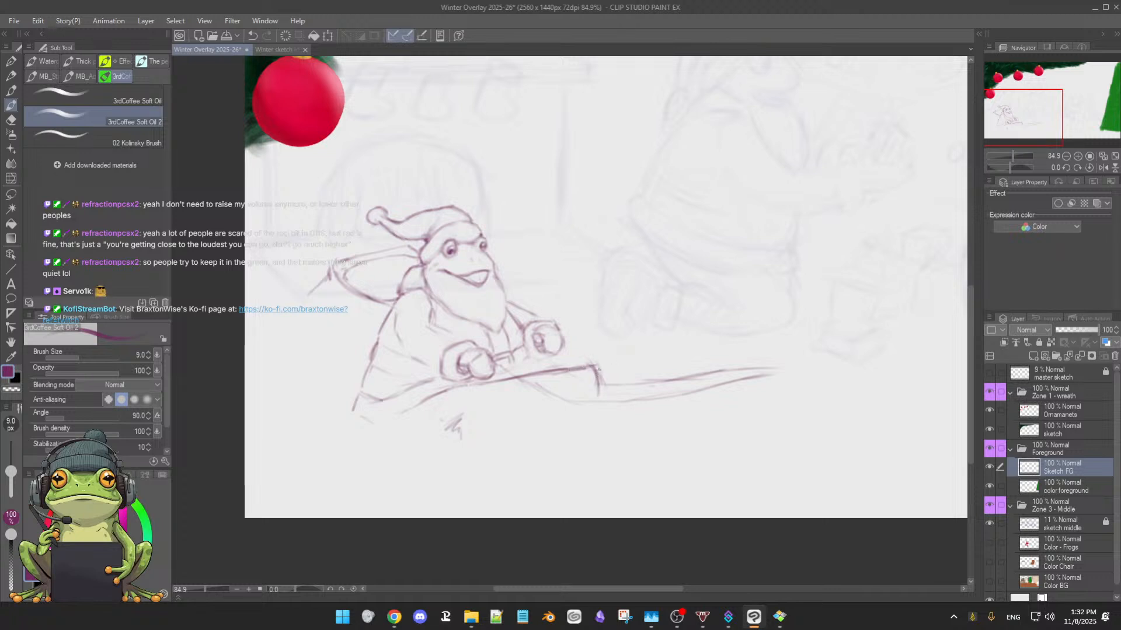
# Shape a small curled end where the rising edge stops and add a curve running down beneath it
pyautogui.moveTo(574, 368)
pyautogui.mouseDown()
pyautogui.moveTo(599, 366)
pyautogui.moveTo(604, 387)
pyautogui.mouseUp()
pyautogui.moveTo(582, 367); pyautogui.dragTo(603, 364)
pyautogui.press('e')
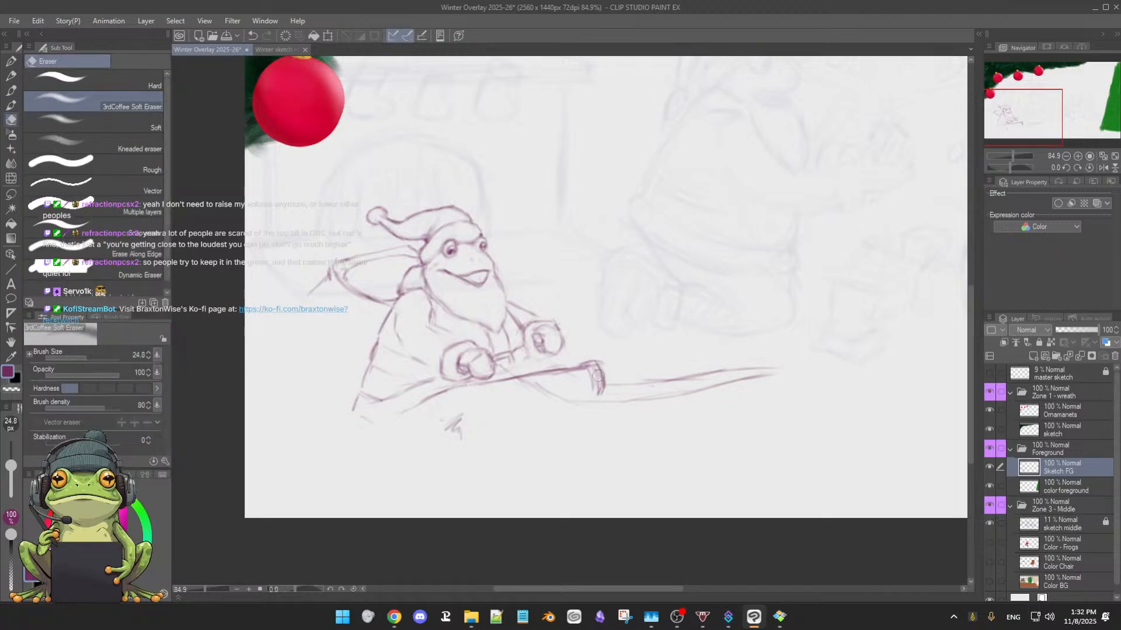
pyautogui.press('b')
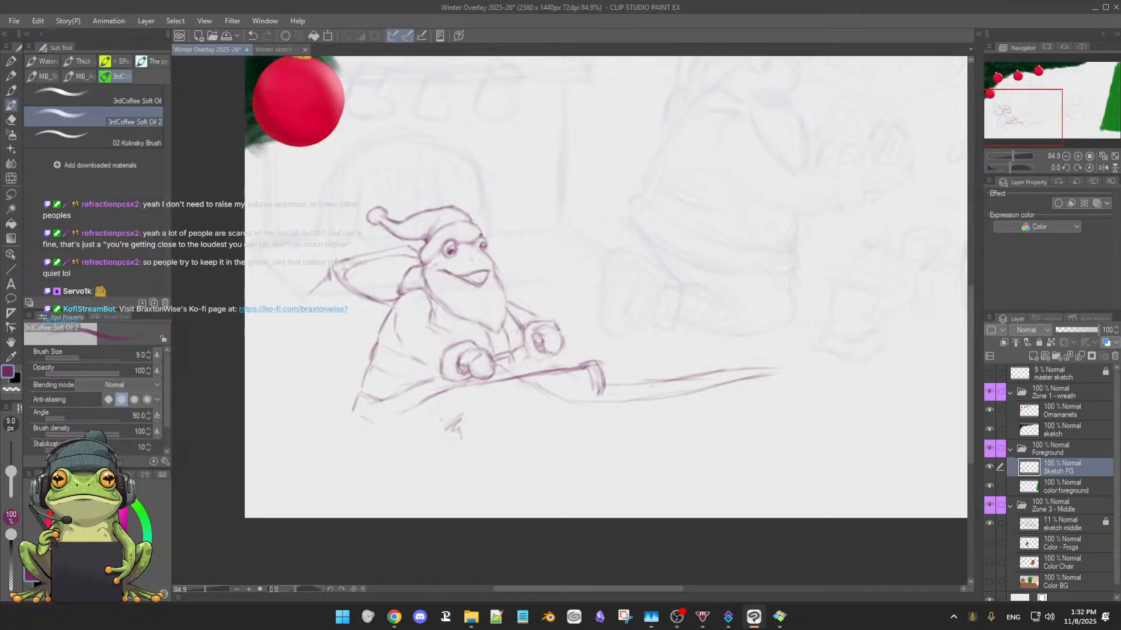
pyautogui.moveTo(586, 369)
pyautogui.mouseDown()
pyautogui.moveTo(606, 391)
pyautogui.moveTo(589, 398)
pyautogui.mouseUp()
pyautogui.moveTo(592, 379); pyautogui.dragTo(589, 394)
pyautogui.moveTo(569, 370)
pyautogui.mouseDown()
pyautogui.moveTo(589, 373)
pyautogui.moveTo(586, 412)
pyautogui.moveTo(604, 436)
pyautogui.mouseUp()
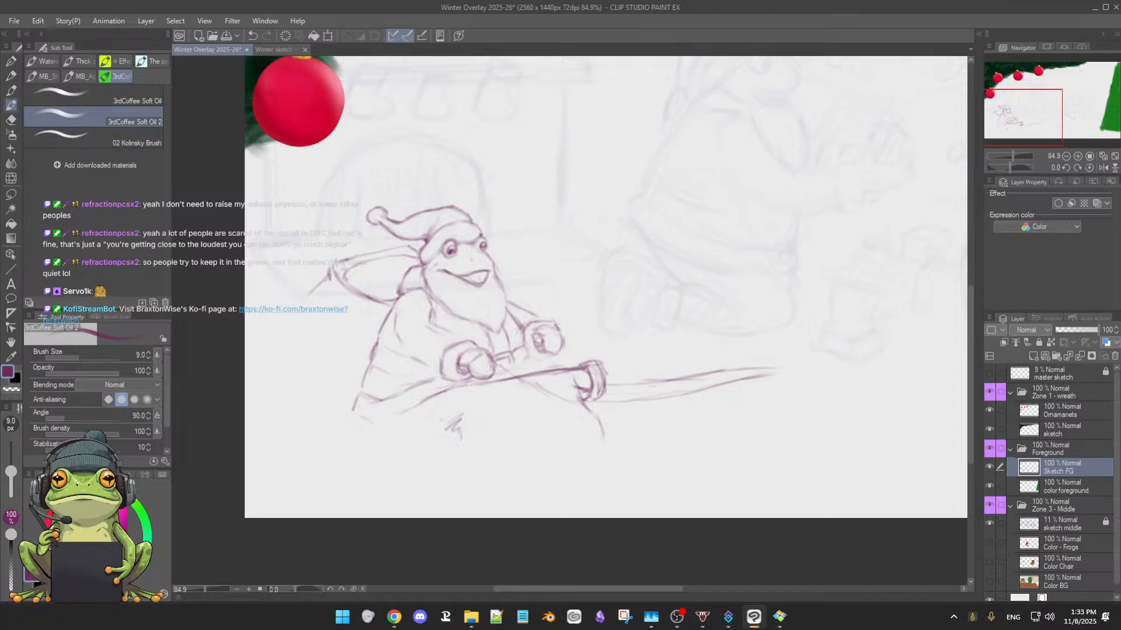
pyautogui.moveTo(574, 367)
pyautogui.mouseDown()
pyautogui.moveTo(603, 362)
pyautogui.moveTo(604, 389)
pyautogui.moveTo(578, 392)
pyautogui.moveTo(599, 394)
pyautogui.moveTo(586, 400)
pyautogui.moveTo(583, 372)
pyautogui.mouseUp()
# Redraw the rising edge from the near fist to the curl, and erase the curl back to a faint guide
pyautogui.press('e')
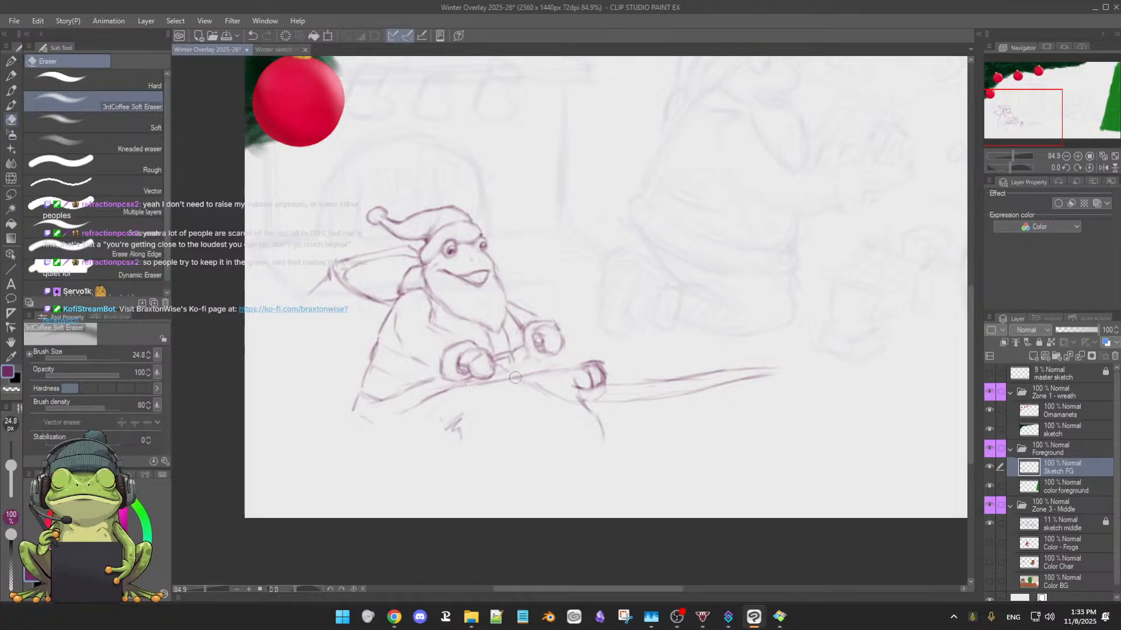
pyautogui.press('b')
pyautogui.moveTo(493, 379); pyautogui.dragTo(576, 363)
pyautogui.press('e')
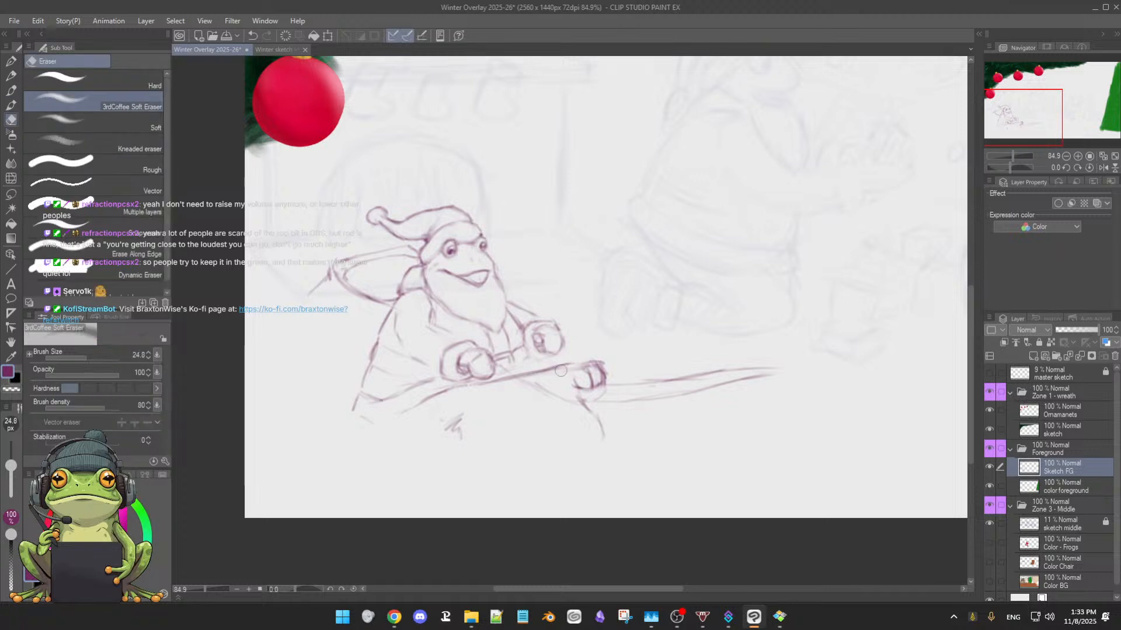
pyautogui.moveTo(603, 372)
pyautogui.mouseDown()
pyautogui.moveTo(604, 383)
pyautogui.moveTo(609, 375)
pyautogui.mouseUp()
pyautogui.press('b')
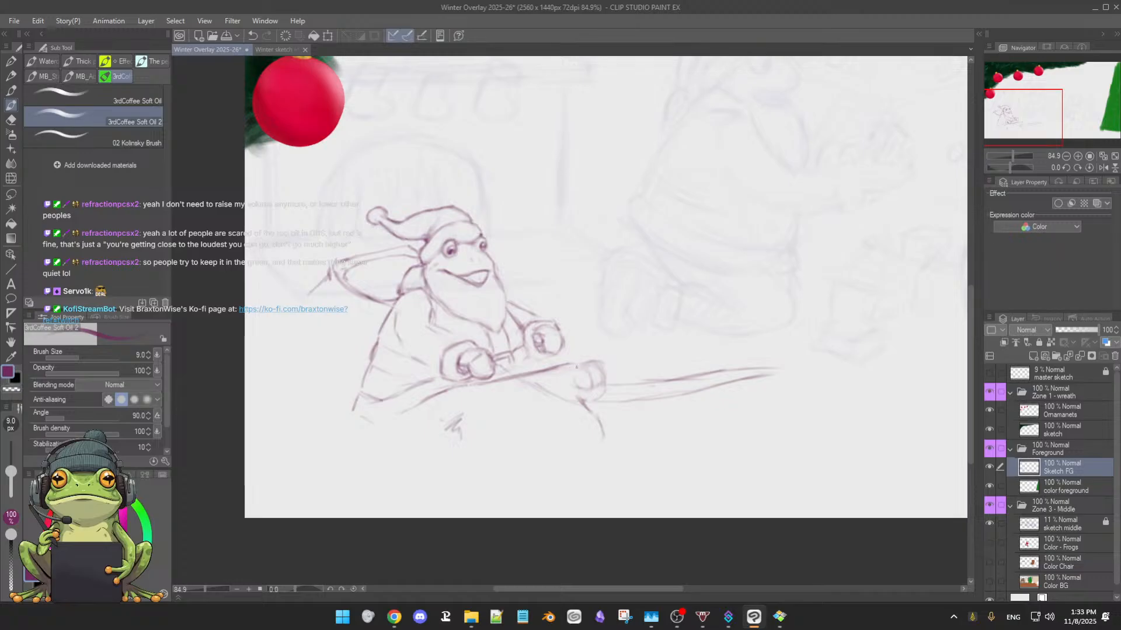
# Redraw the curled end as a larger rounded scroll joined to the rising edge, darkening its outer contour
pyautogui.moveTo(533, 375)
pyautogui.mouseDown()
pyautogui.moveTo(598, 357)
pyautogui.moveTo(607, 360)
pyautogui.moveTo(595, 386)
pyautogui.mouseUp()
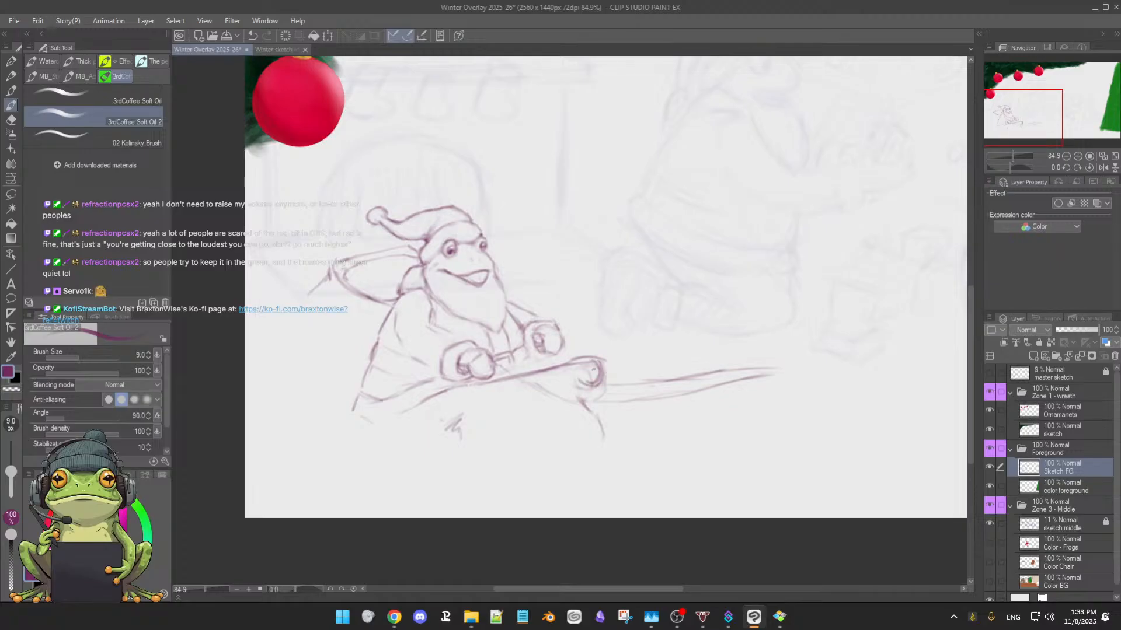
pyautogui.moveTo(590, 351)
pyautogui.mouseDown()
pyautogui.moveTo(610, 364)
pyautogui.moveTo(605, 377)
pyautogui.moveTo(598, 350)
pyautogui.mouseUp()
pyautogui.moveTo(561, 363)
pyautogui.mouseDown()
pyautogui.moveTo(588, 351)
pyautogui.moveTo(579, 357)
pyautogui.moveTo(596, 358)
pyautogui.moveTo(590, 380)
pyautogui.moveTo(607, 366)
pyautogui.mouseUp()
pyautogui.press('e')
pyautogui.press('b')
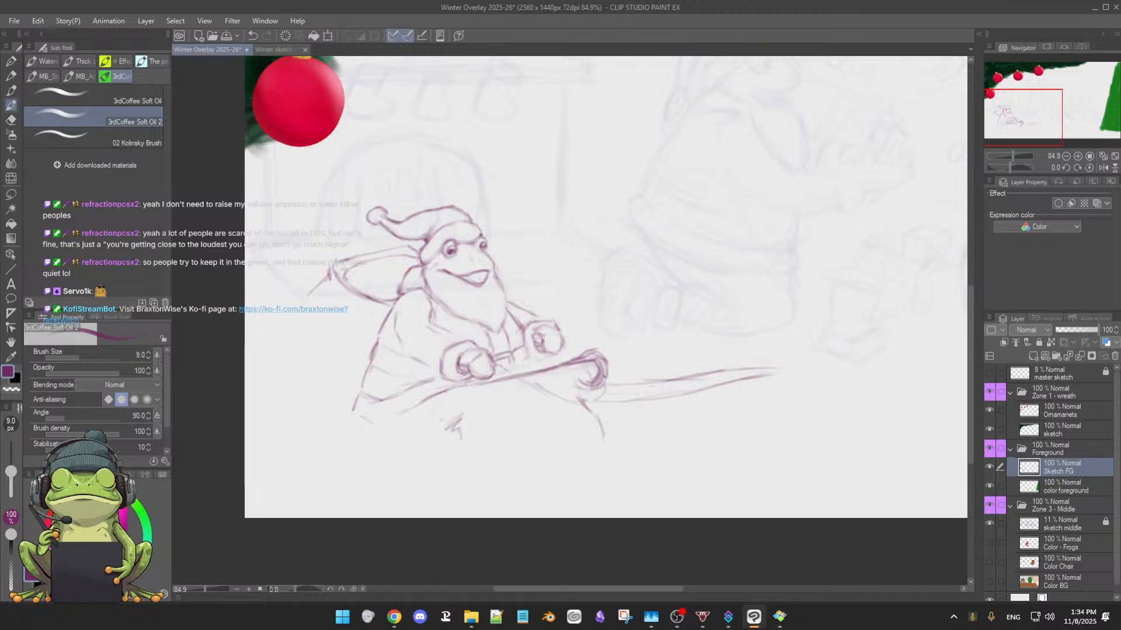
pyautogui.moveTo(604, 376)
pyautogui.mouseDown()
pyautogui.moveTo(587, 389)
pyautogui.moveTo(591, 400)
pyautogui.mouseUp()
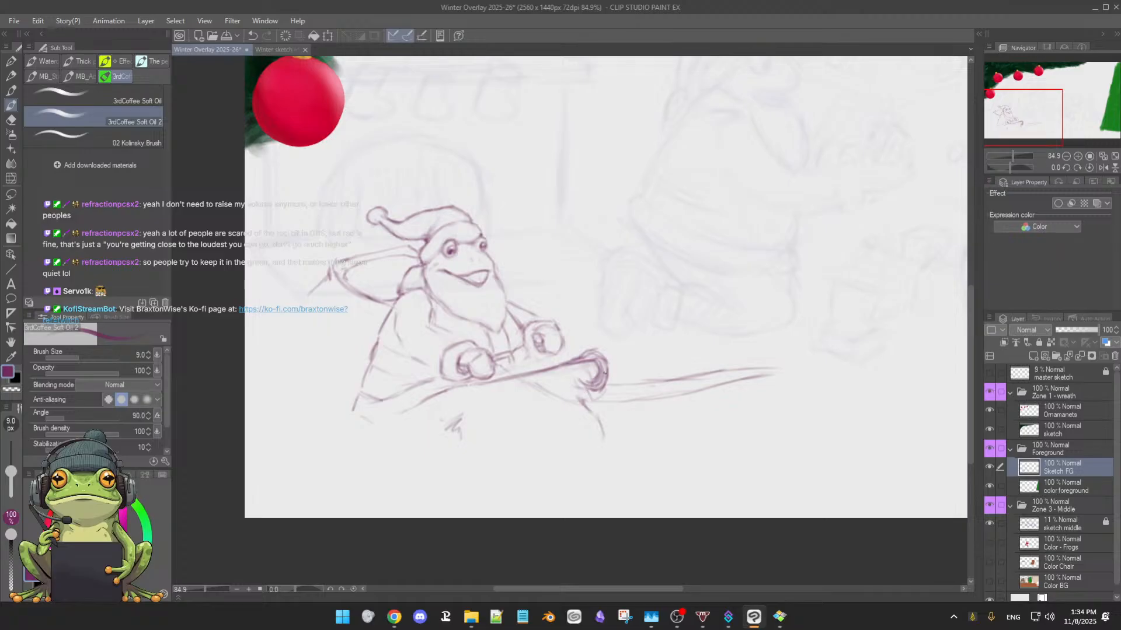
# Clean out the inside of the scroll and rough in curves descending below it, erasing the excess strokes
pyautogui.press('e')
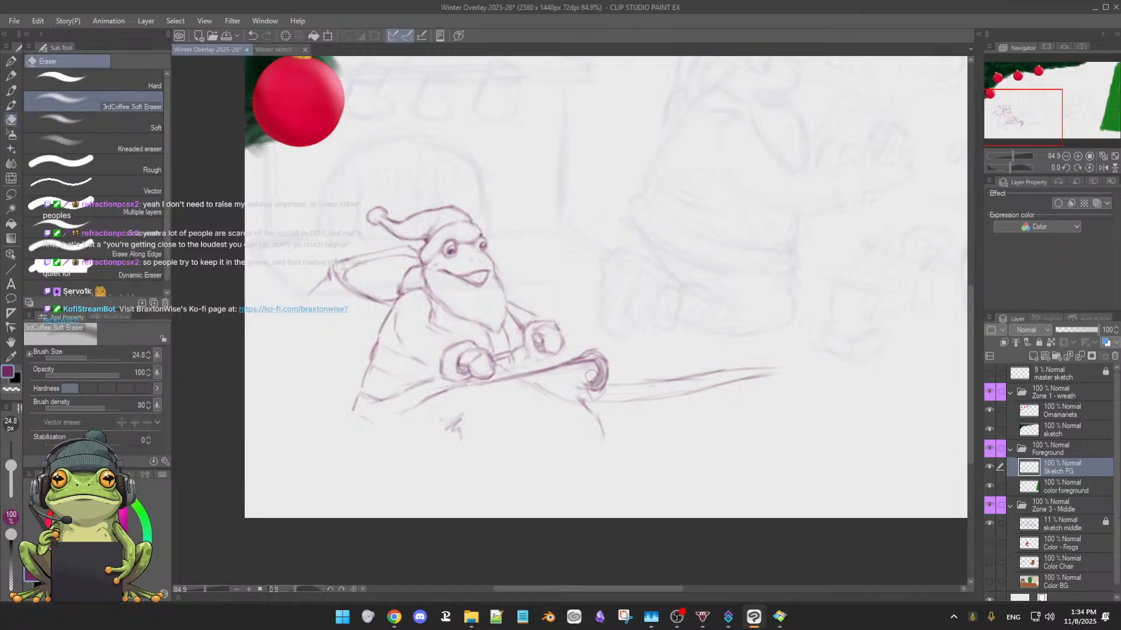
pyautogui.moveTo(591, 376)
pyautogui.mouseDown()
pyautogui.moveTo(581, 390)
pyautogui.moveTo(594, 421)
pyautogui.mouseUp()
pyautogui.press('b')
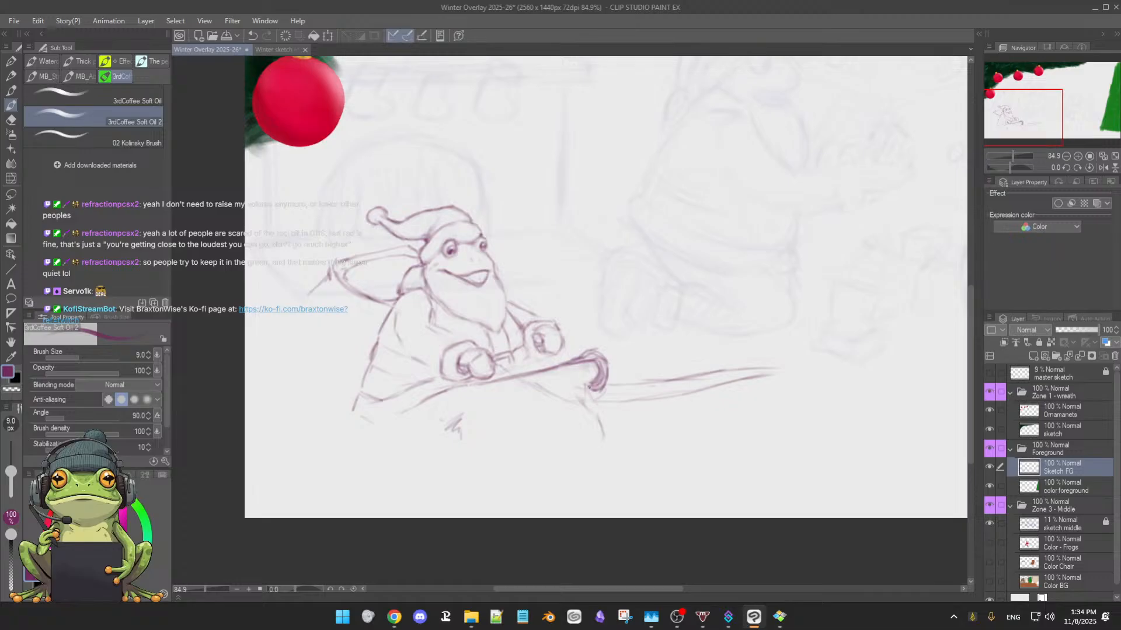
pyautogui.moveTo(589, 387); pyautogui.dragTo(596, 408)
pyautogui.moveTo(601, 409)
pyautogui.mouseDown()
pyautogui.moveTo(623, 437)
pyautogui.moveTo(608, 420)
pyautogui.moveTo(627, 421)
pyautogui.moveTo(596, 410)
pyautogui.moveTo(626, 419)
pyautogui.moveTo(600, 411)
pyautogui.moveTo(622, 415)
pyautogui.moveTo(613, 415)
pyautogui.moveTo(622, 431)
pyautogui.moveTo(611, 455)
pyautogui.mouseUp()
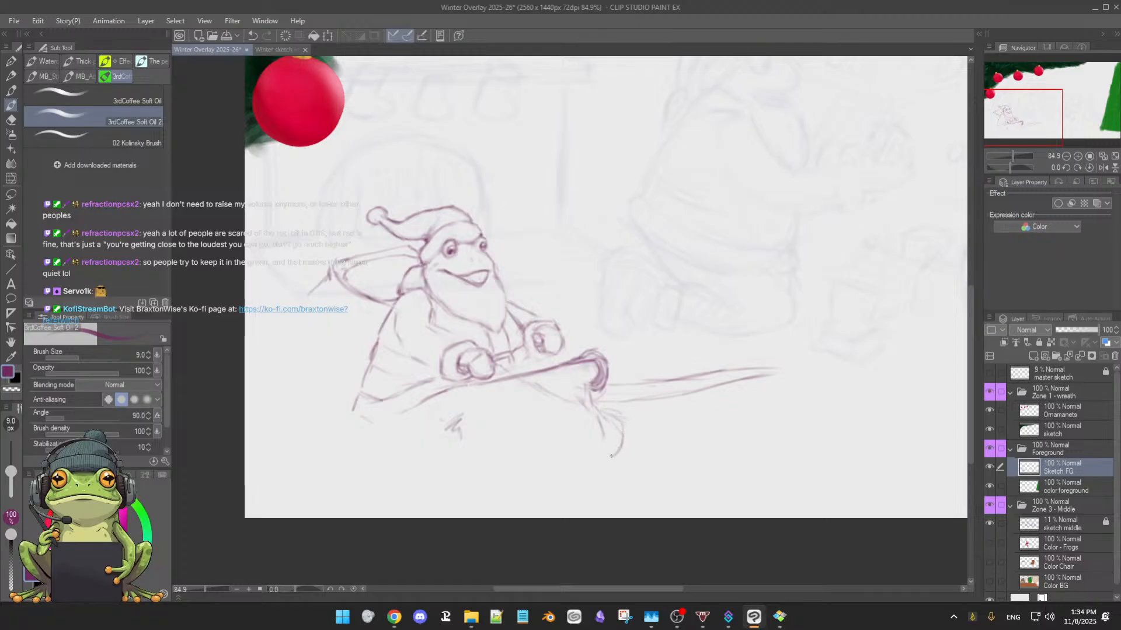
pyautogui.moveTo(594, 403)
pyautogui.mouseDown()
pyautogui.moveTo(620, 445)
pyautogui.moveTo(619, 471)
pyautogui.mouseUp()
pyautogui.press('e')
pyautogui.moveTo(601, 411)
pyautogui.mouseDown()
pyautogui.moveTo(622, 445)
pyautogui.moveTo(618, 403)
pyautogui.moveTo(600, 414)
pyautogui.moveTo(624, 417)
pyautogui.moveTo(614, 470)
pyautogui.moveTo(611, 413)
pyautogui.mouseUp()
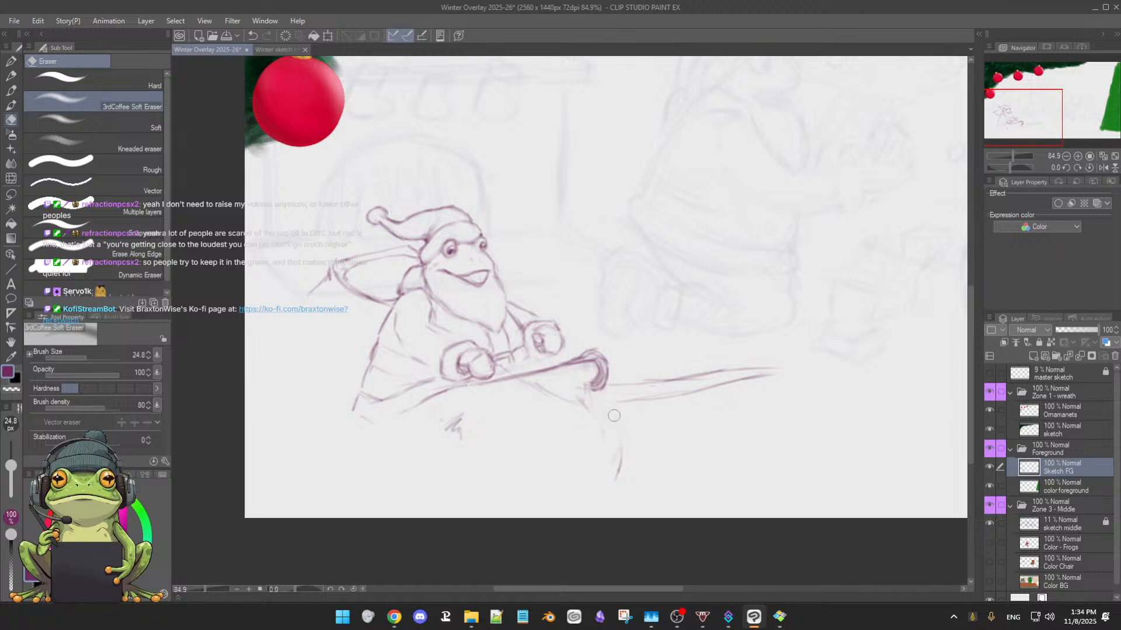
# Add a lower edge parallel to the rising one with a descending line under the scroll, and soften the upper edge and scroll
pyautogui.press('b')
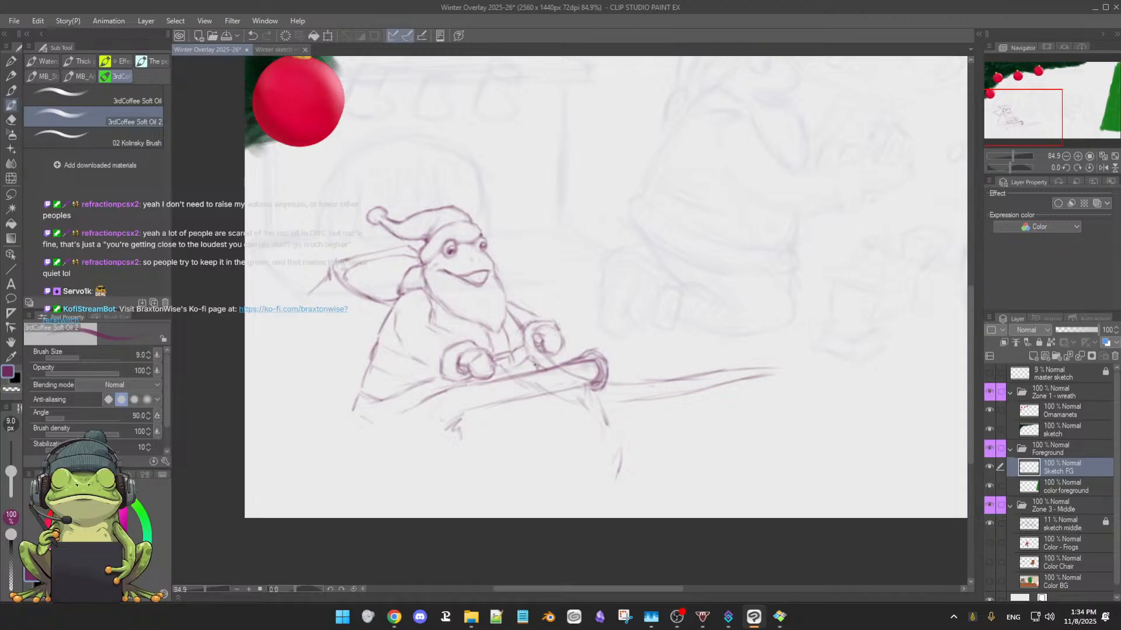
pyautogui.press('e')
pyautogui.press('b')
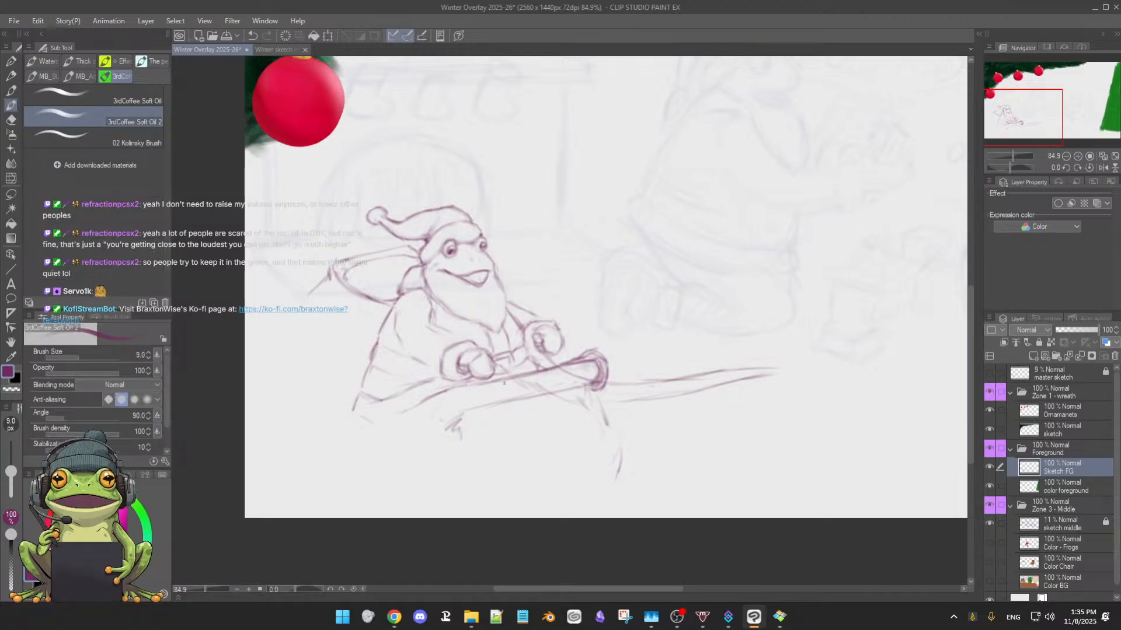
pyautogui.press('e')
pyautogui.moveTo(517, 379)
pyautogui.mouseDown()
pyautogui.moveTo(592, 363)
pyautogui.moveTo(486, 380)
pyautogui.moveTo(591, 355)
pyautogui.moveTo(551, 366)
pyautogui.moveTo(590, 372)
pyautogui.moveTo(604, 394)
pyautogui.moveTo(608, 347)
pyautogui.moveTo(549, 359)
pyautogui.moveTo(579, 356)
pyautogui.mouseUp()
pyautogui.press('b')
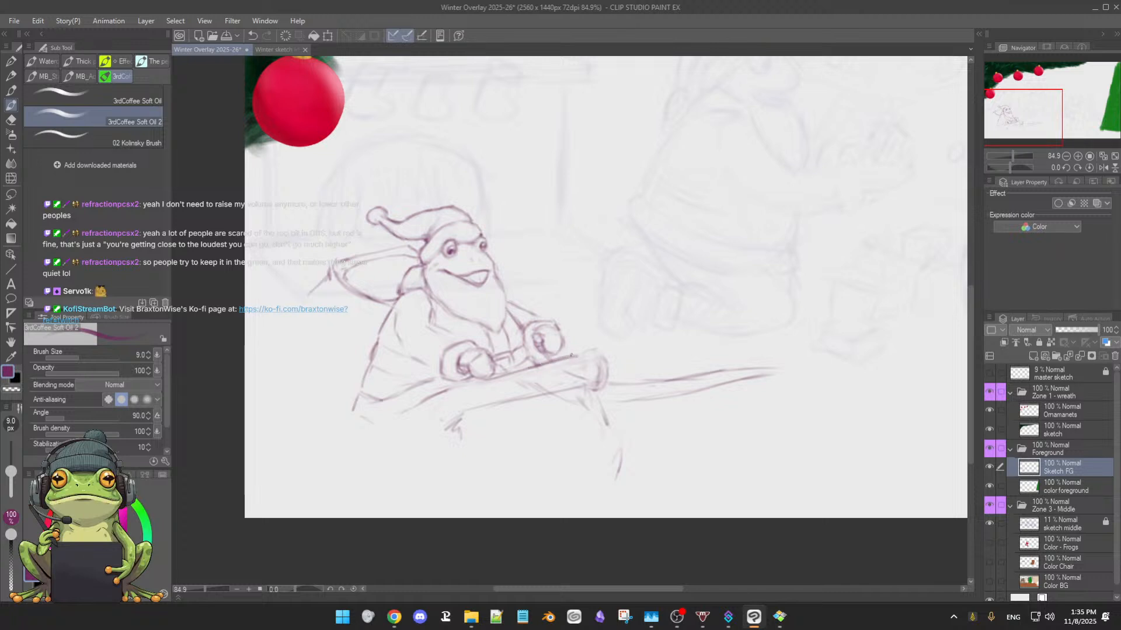
# Draw the short closing end of the bar beside the scroll and firm up its lower edge, erasing rough spots
pyautogui.moveTo(555, 357)
pyautogui.mouseDown()
pyautogui.moveTo(599, 350)
pyautogui.moveTo(582, 377)
pyautogui.mouseUp()
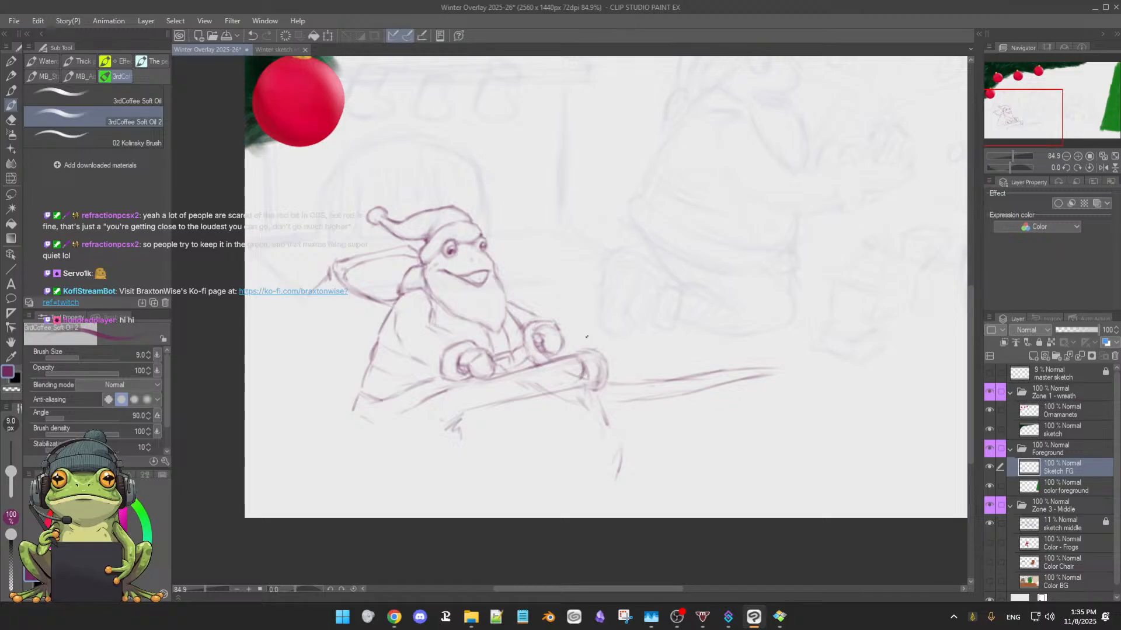
pyautogui.moveTo(572, 357); pyautogui.dragTo(581, 372)
pyautogui.moveTo(467, 387)
pyautogui.mouseDown()
pyautogui.moveTo(495, 375)
pyautogui.moveTo(557, 386)
pyautogui.moveTo(590, 375)
pyautogui.moveTo(541, 390)
pyautogui.mouseUp()
pyautogui.press('e')
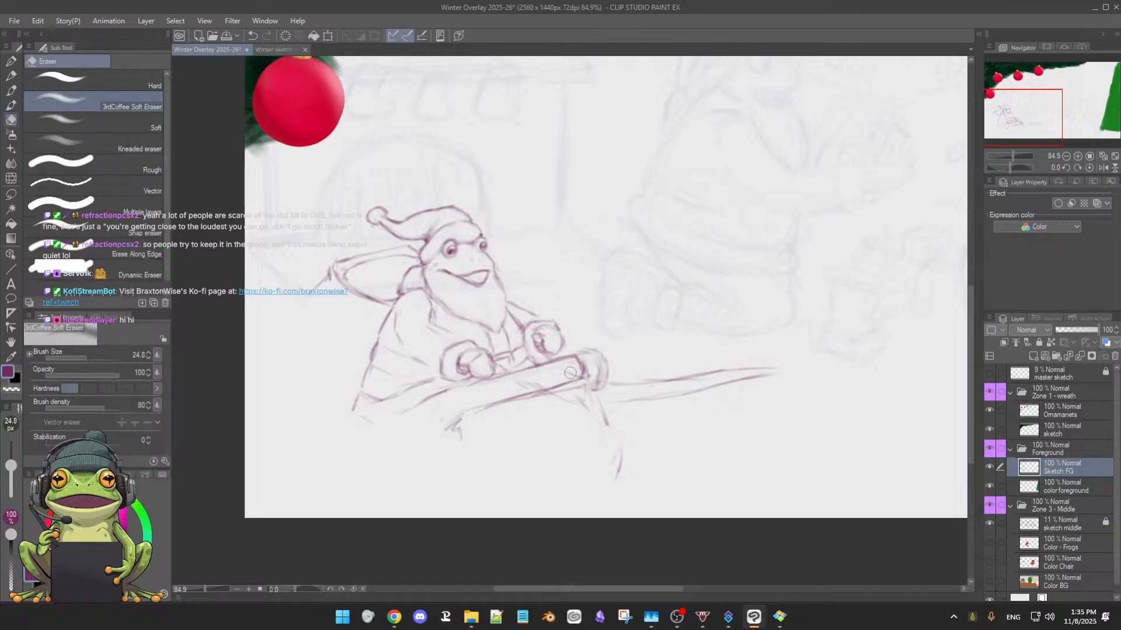
pyautogui.press('b')
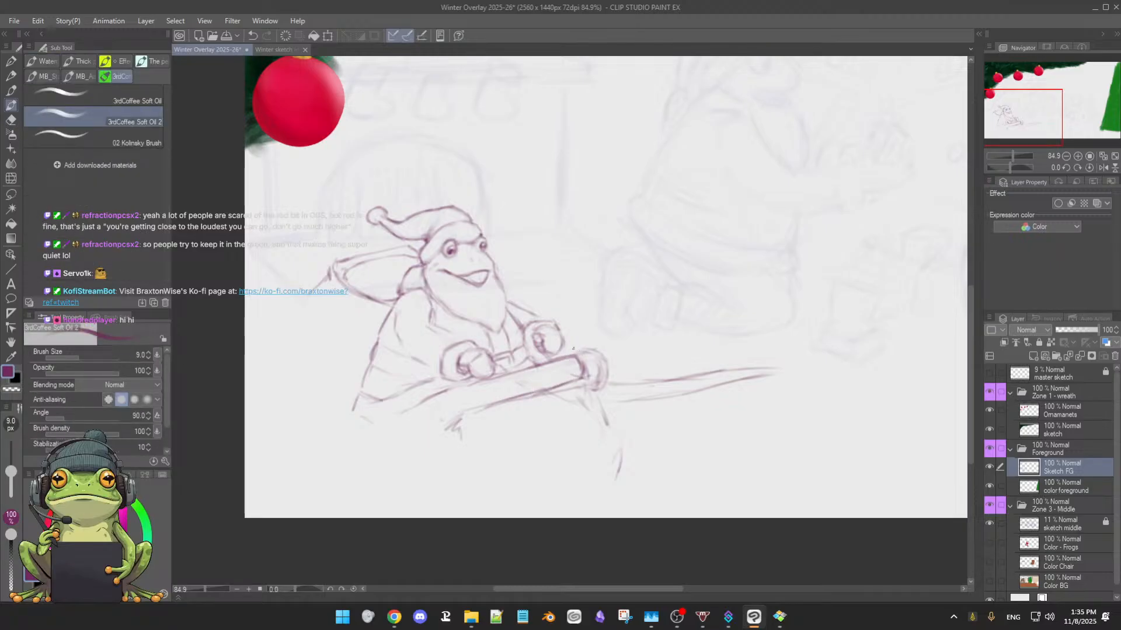
pyautogui.press('e')
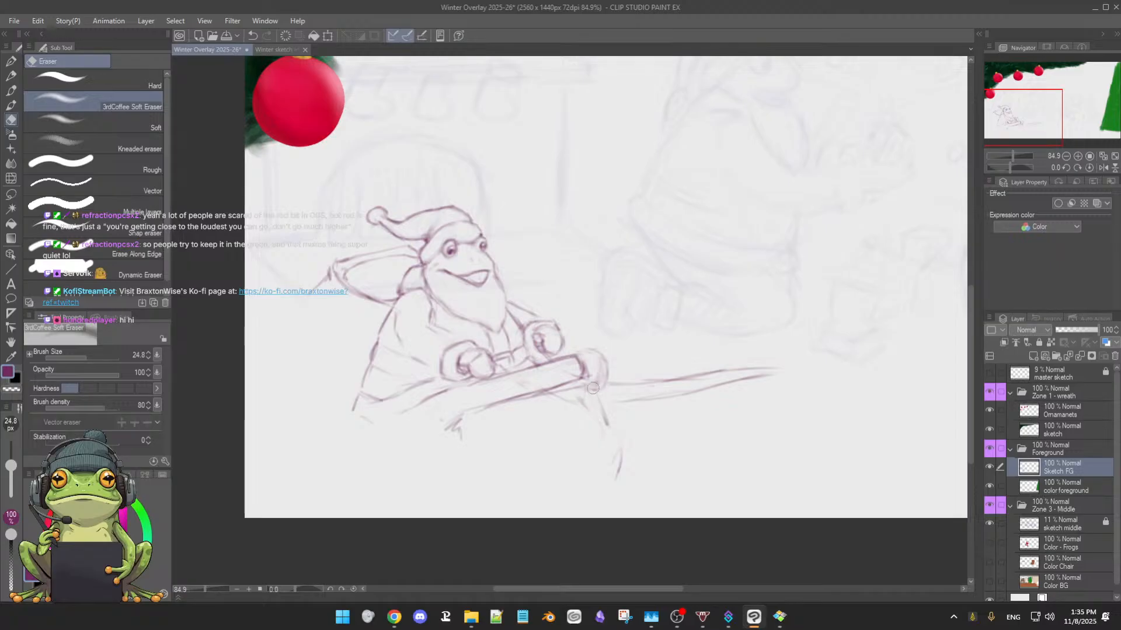
pyautogui.press('b')
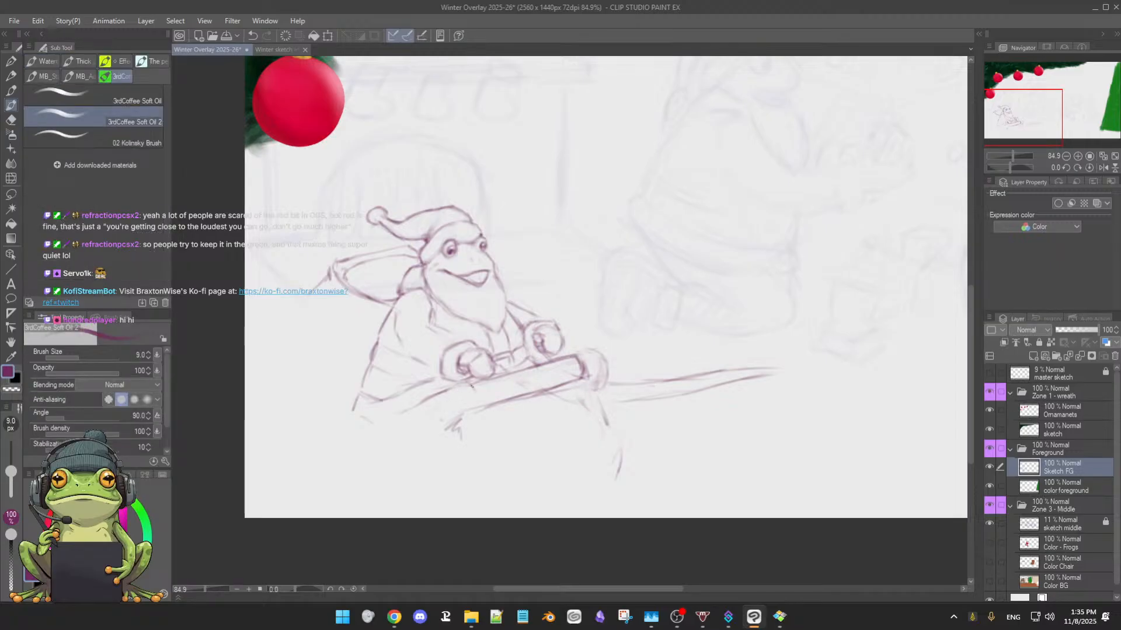
# Draw a matching rounded scroll at the bar's near end, below the near fist, and clean up its contours
pyautogui.moveTo(473, 391); pyautogui.dragTo(478, 414)
pyautogui.moveTo(473, 386); pyautogui.dragTo(480, 409)
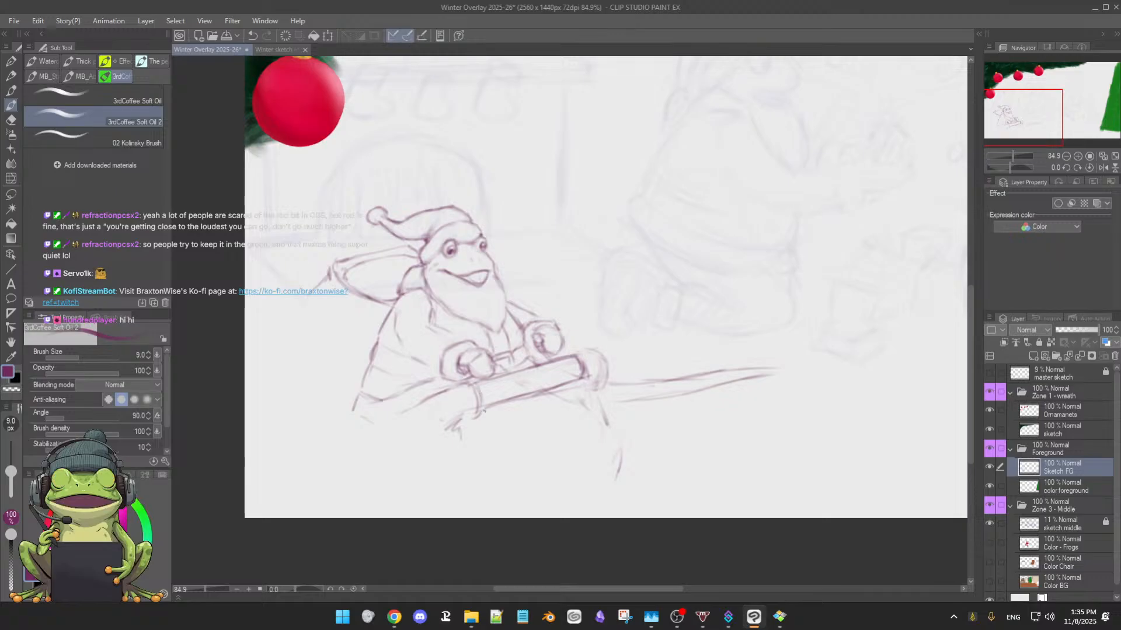
pyautogui.moveTo(475, 384); pyautogui.dragTo(487, 415)
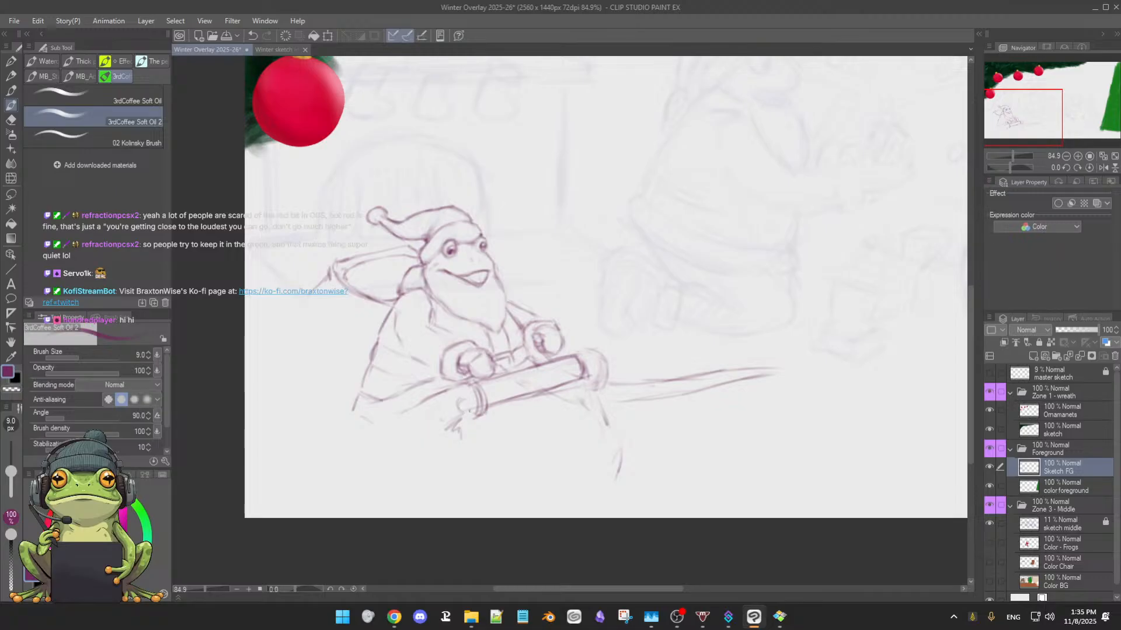
pyautogui.moveTo(460, 404)
pyautogui.mouseDown()
pyautogui.moveTo(469, 418)
pyautogui.moveTo(464, 400)
pyautogui.moveTo(460, 416)
pyautogui.moveTo(471, 410)
pyautogui.mouseUp()
pyautogui.press('e')
pyautogui.press('b')
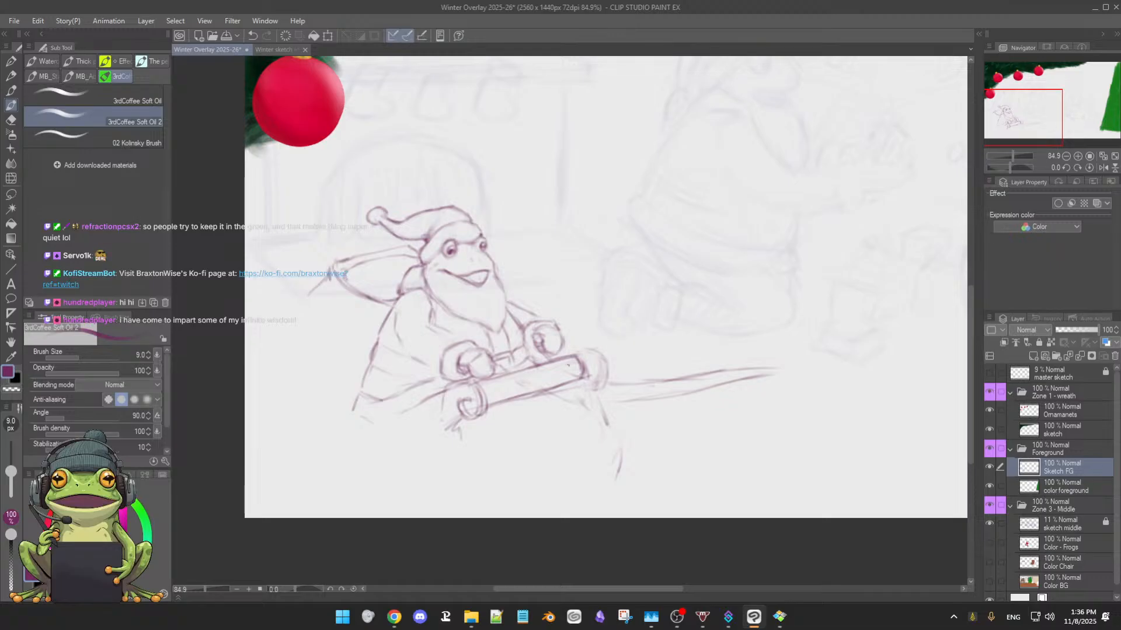
pyautogui.scroll(1, 515, 419)
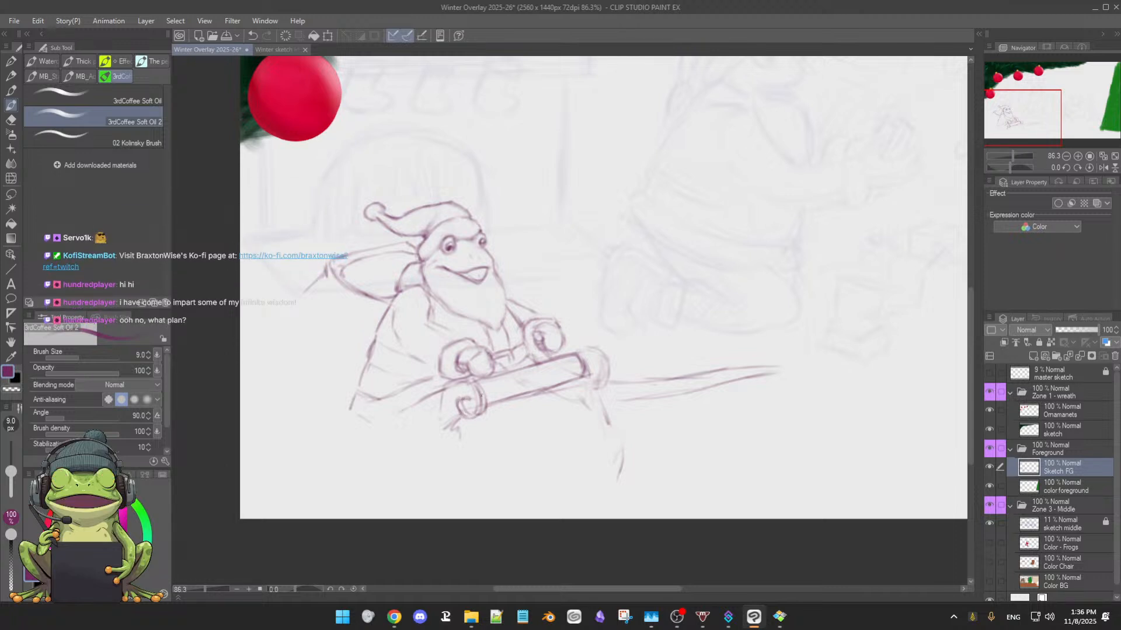
pyautogui.scroll(-5, 560, 277)
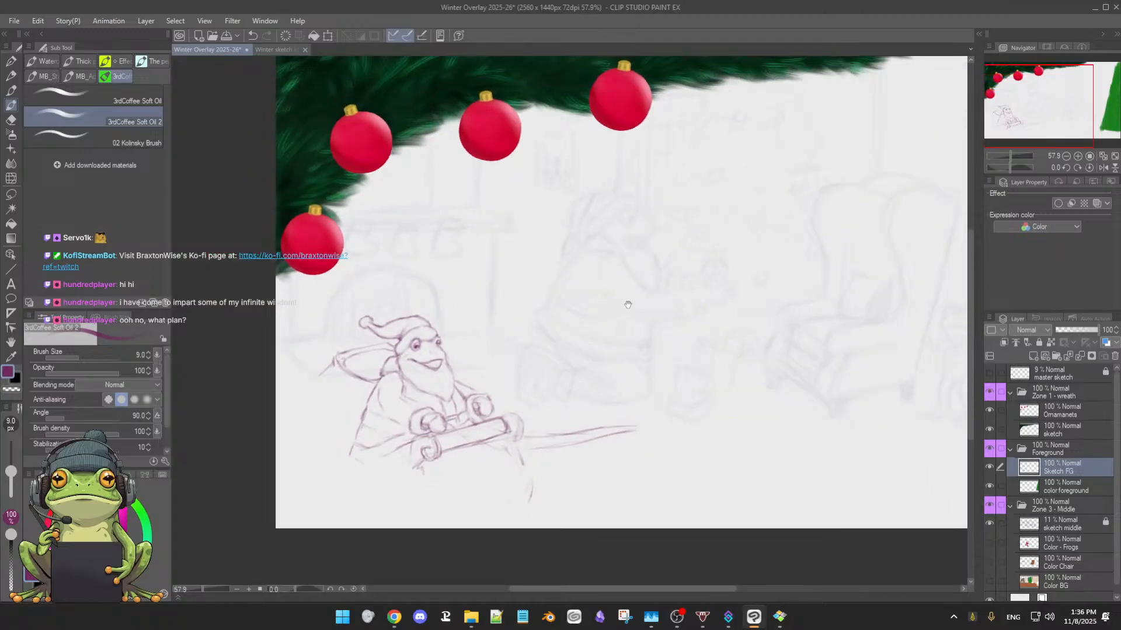
# Show the Color - Frogs, Color Chair and Color BG layers in the Zone 3 - Middle folder
pyautogui.scroll(-3, 633, 305)
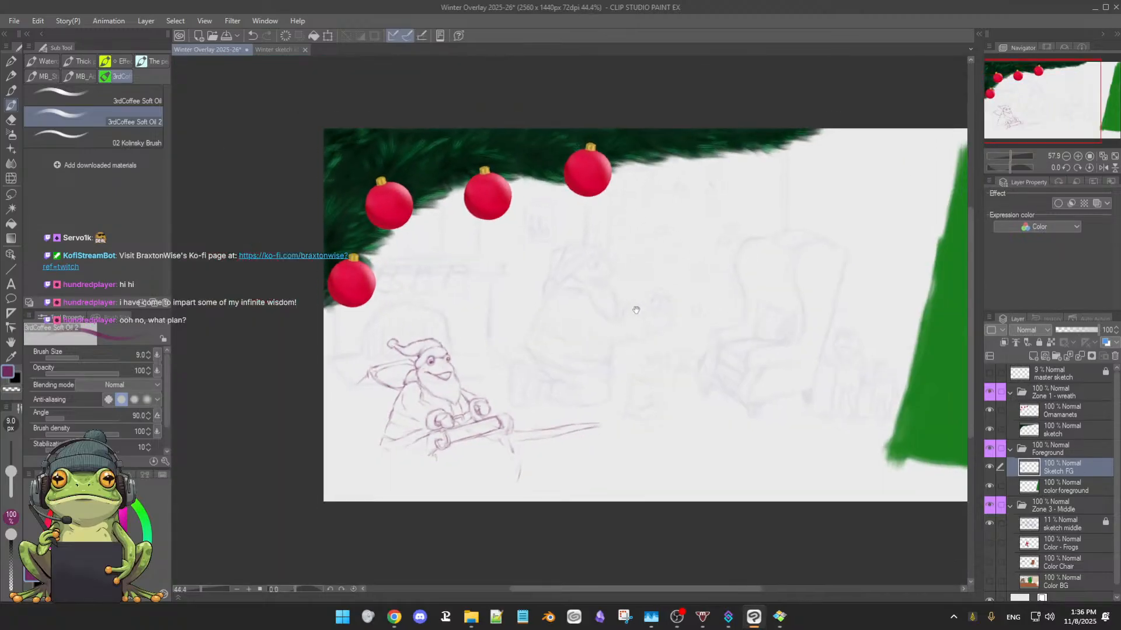
pyautogui.scroll(2, 608, 325)
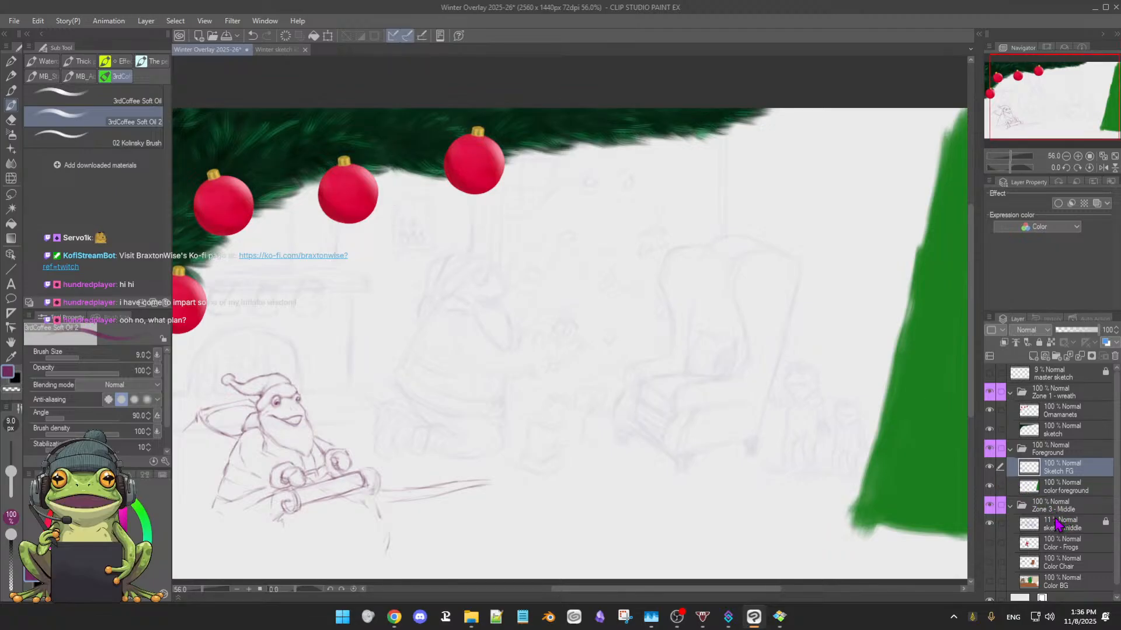
pyautogui.click(989, 543)
pyautogui.click(989, 563)
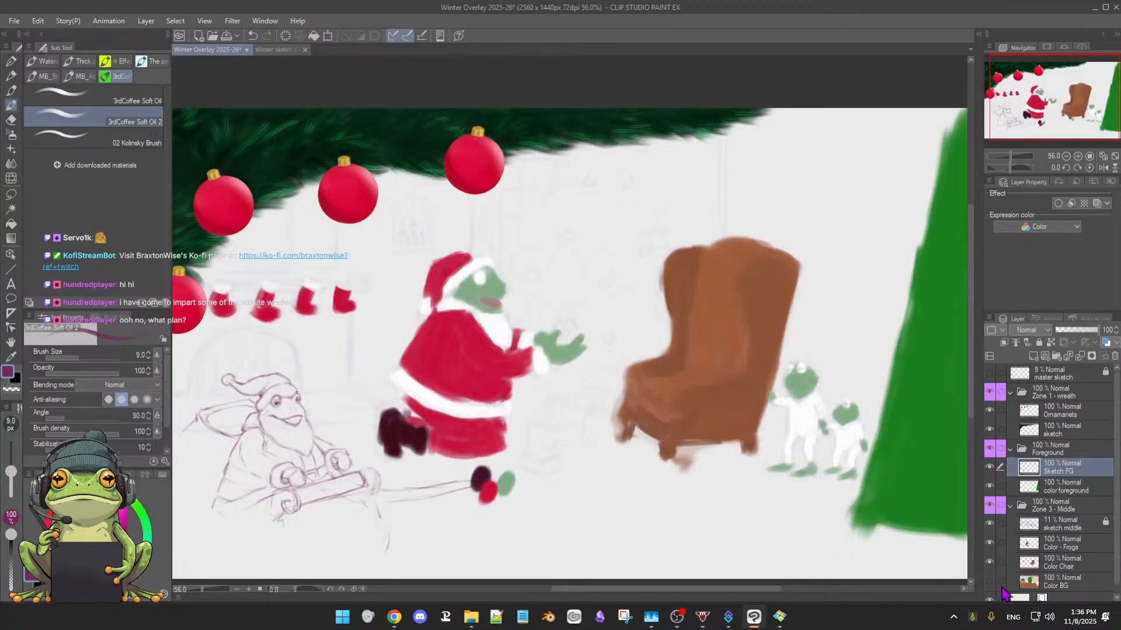
pyautogui.click(990, 582)
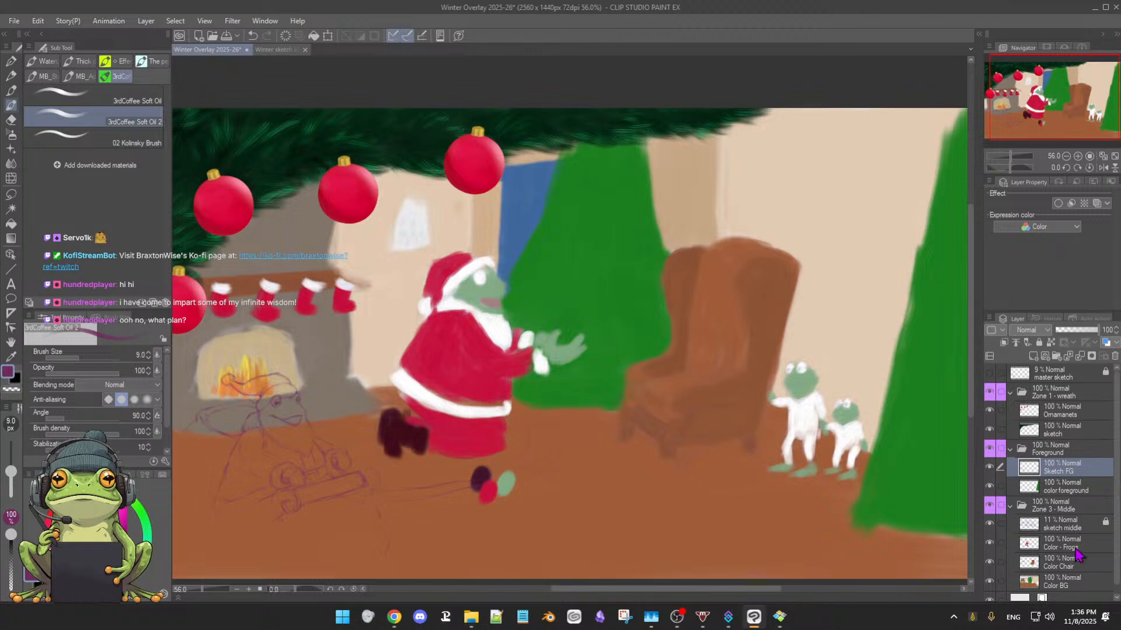
# Unlock the sketch middle layer and raise its opacity to 92% so its linework shows over the colors
pyautogui.click(1059, 525)
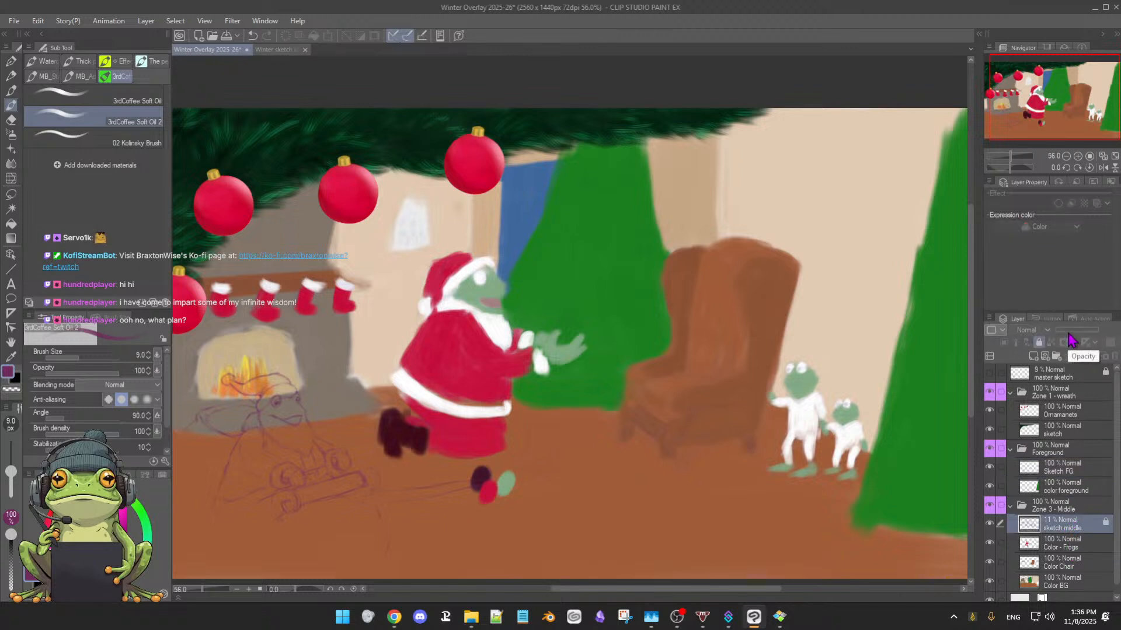
pyautogui.click(1038, 342)
pyautogui.moveTo(1061, 336); pyautogui.dragTo(1097, 340)
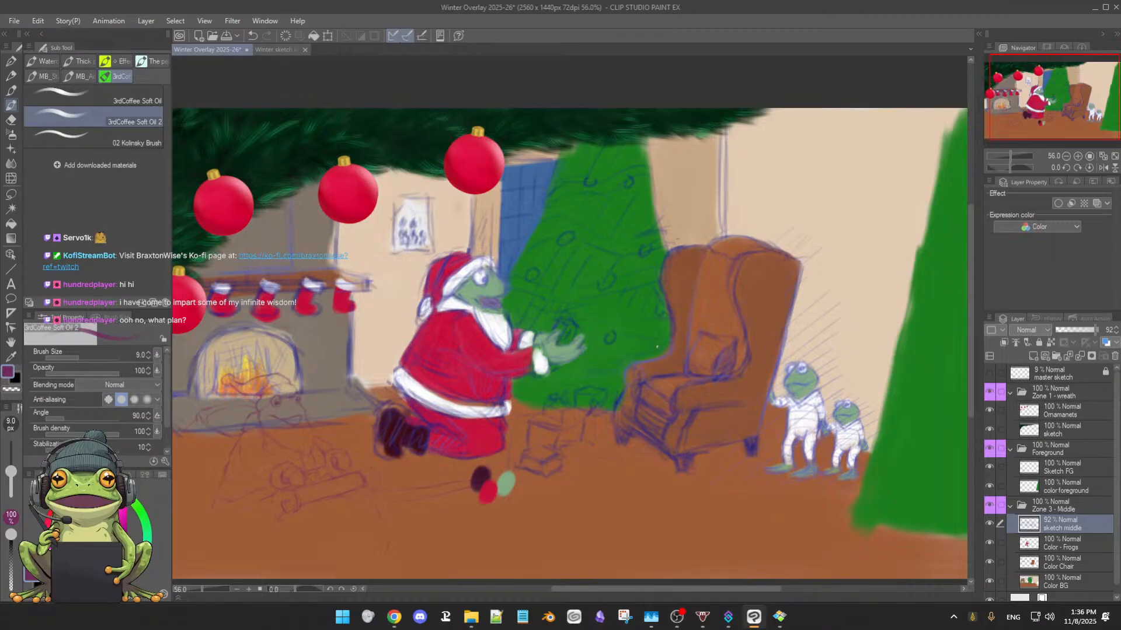
pyautogui.scroll(-1, 674, 348)
pyautogui.moveTo(647, 352)
pyautogui.mouseDown()
pyautogui.moveTo(680, 373)
pyautogui.moveTo(669, 346)
pyautogui.mouseUp()
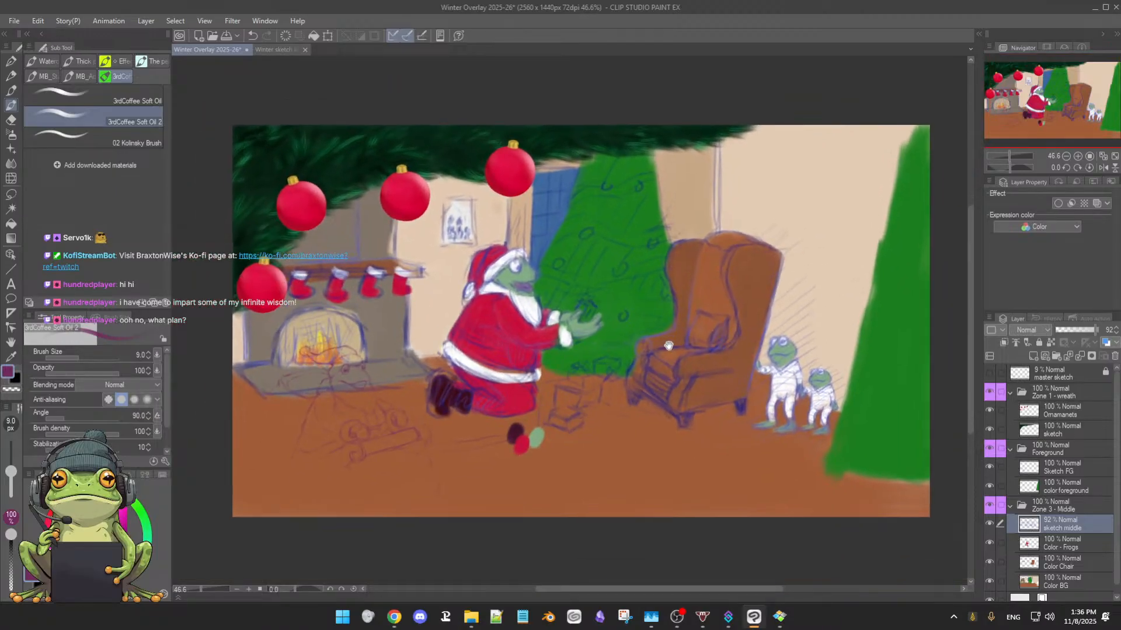
pyautogui.scroll(1, 669, 346)
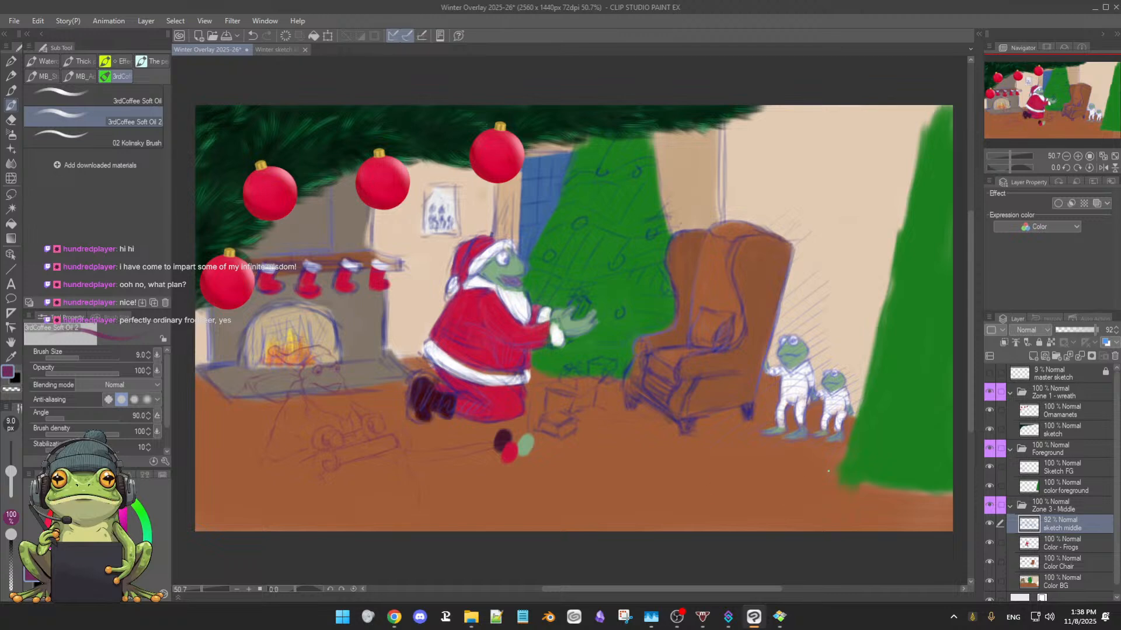
# Check the numbered zone plan in the Winter sketch ideas document, and save the Winter Overlay 2025-26 file
pyautogui.click(274, 50)
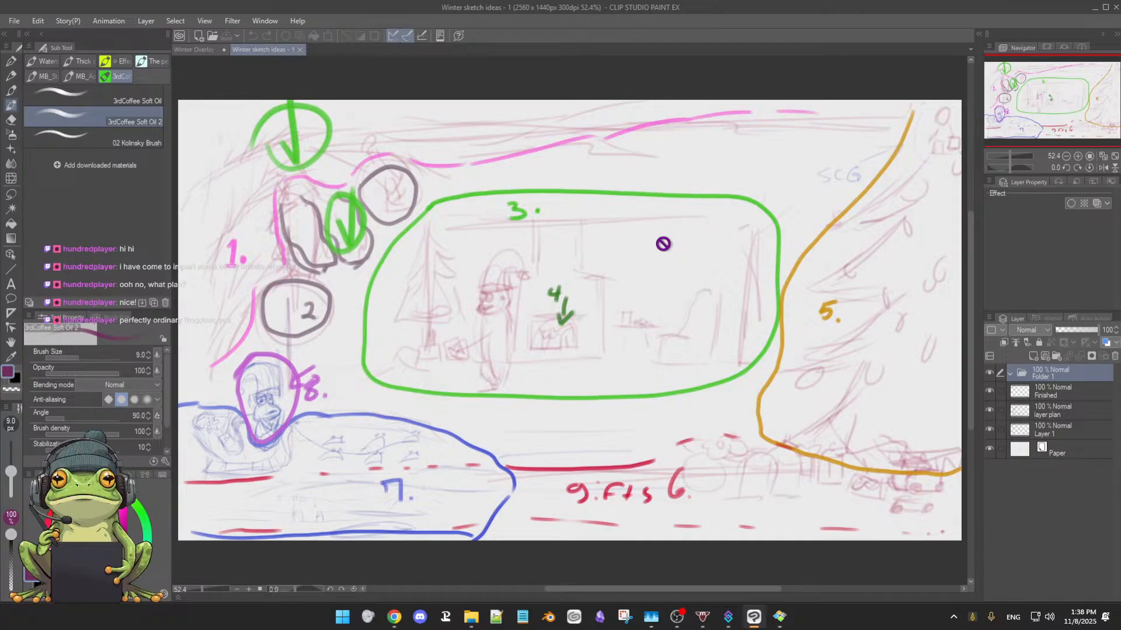
pyautogui.click(197, 49)
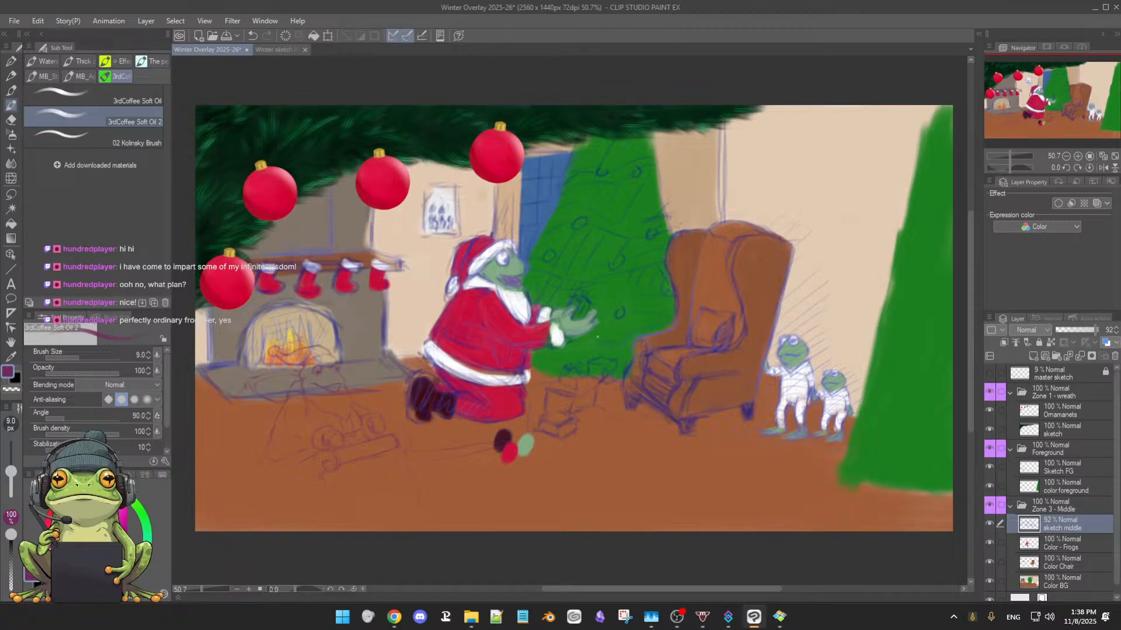
pyautogui.hotkey('ctrl', 's')
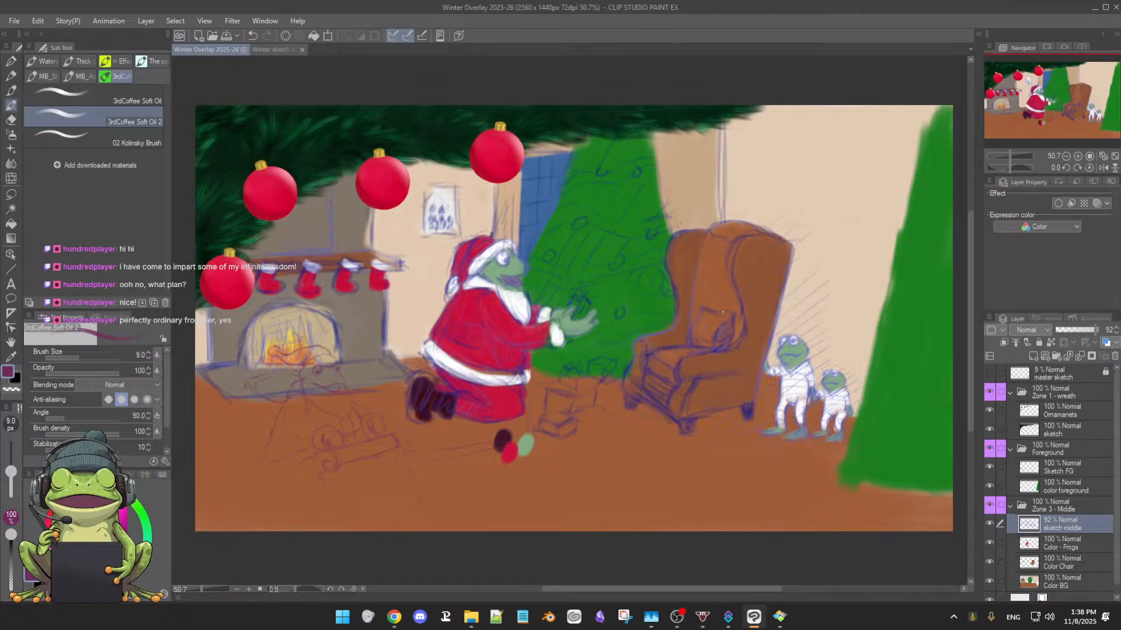
pyautogui.moveTo(723, 312); pyautogui.dragTo(726, 317)
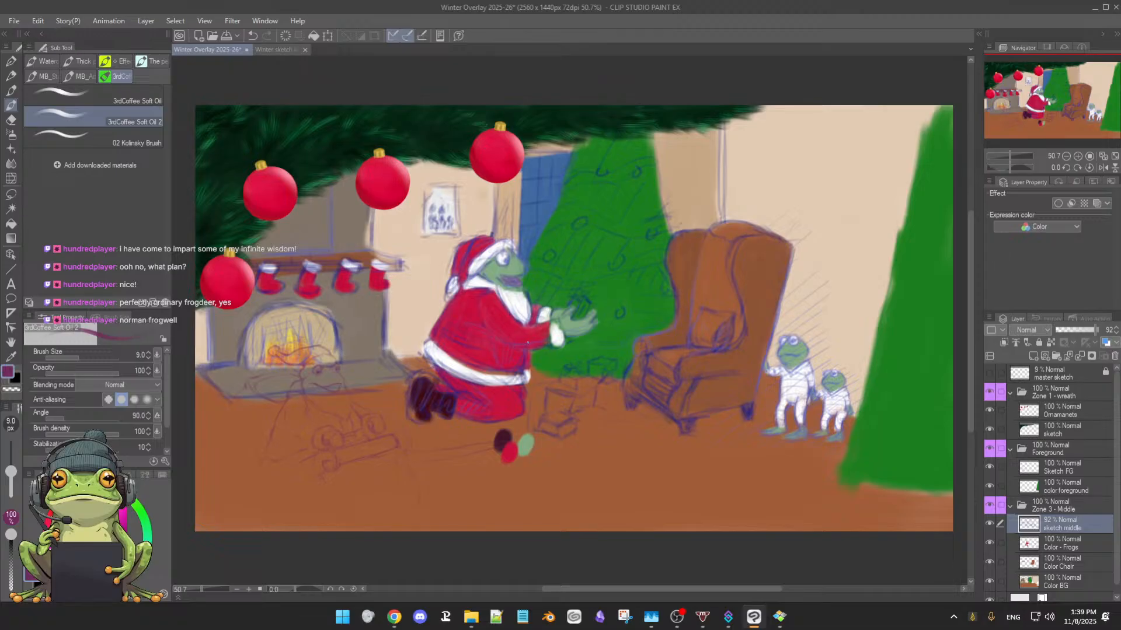
# Compare the scene with and without the Zone 3 - Middle folder, leaving the folder hidden
pyautogui.click(991, 509)
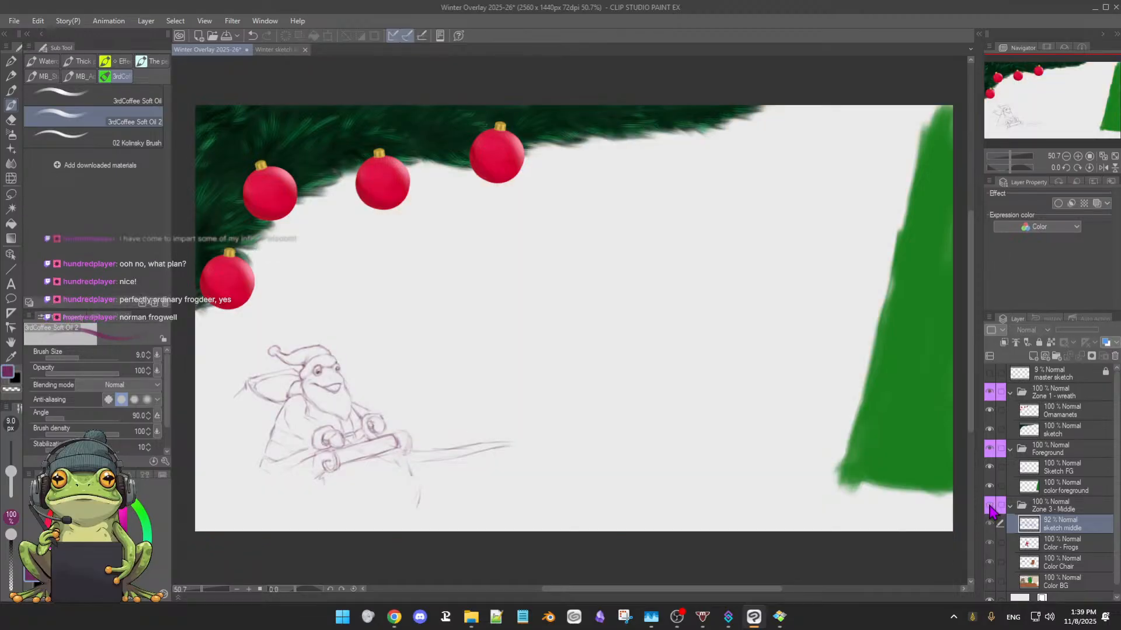
pyautogui.click(990, 508)
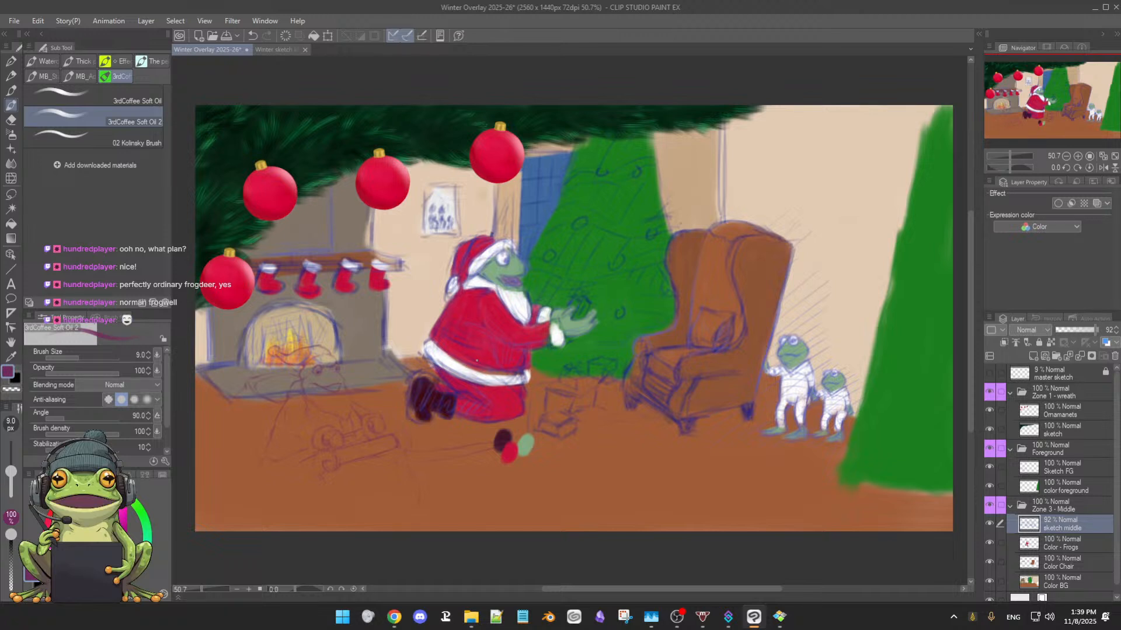
pyautogui.click(990, 507)
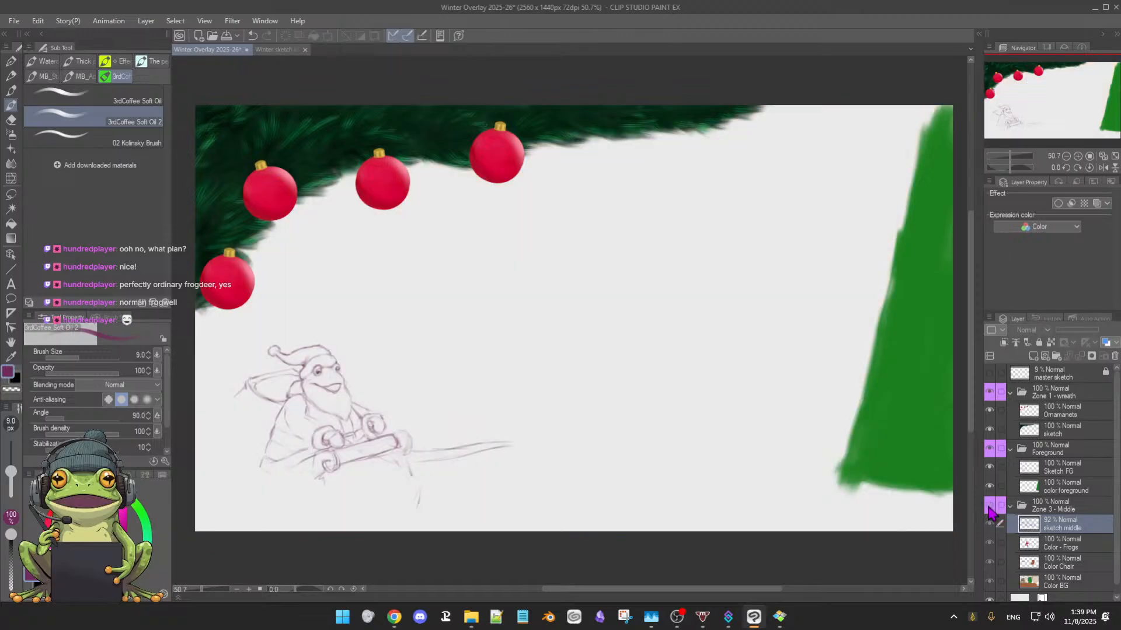
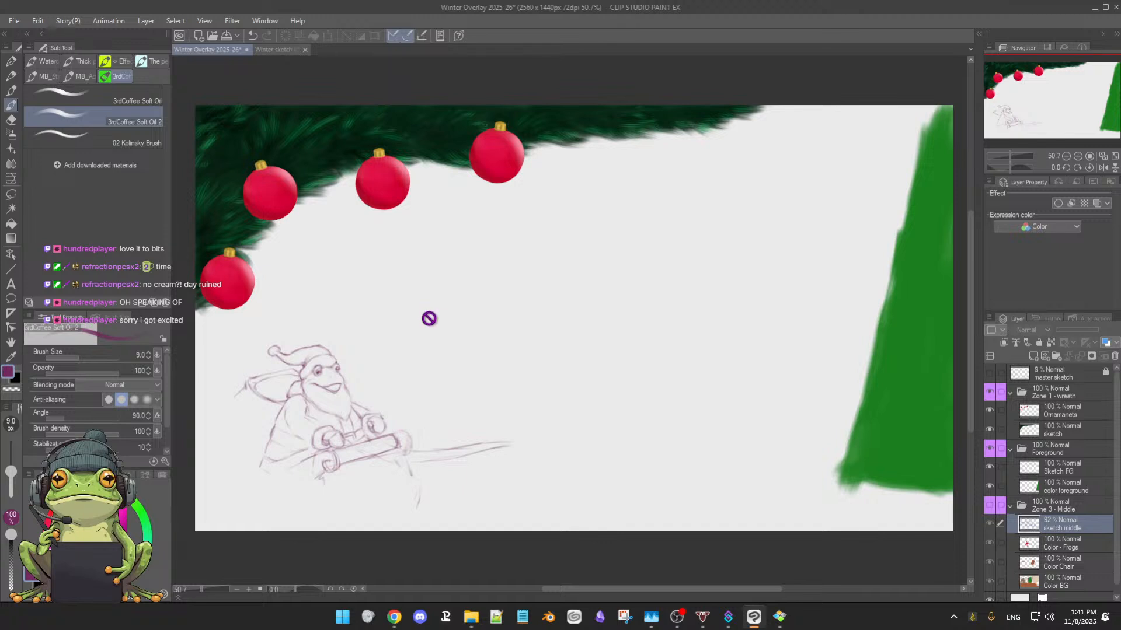
pyautogui.scroll(-1, 432, 318)
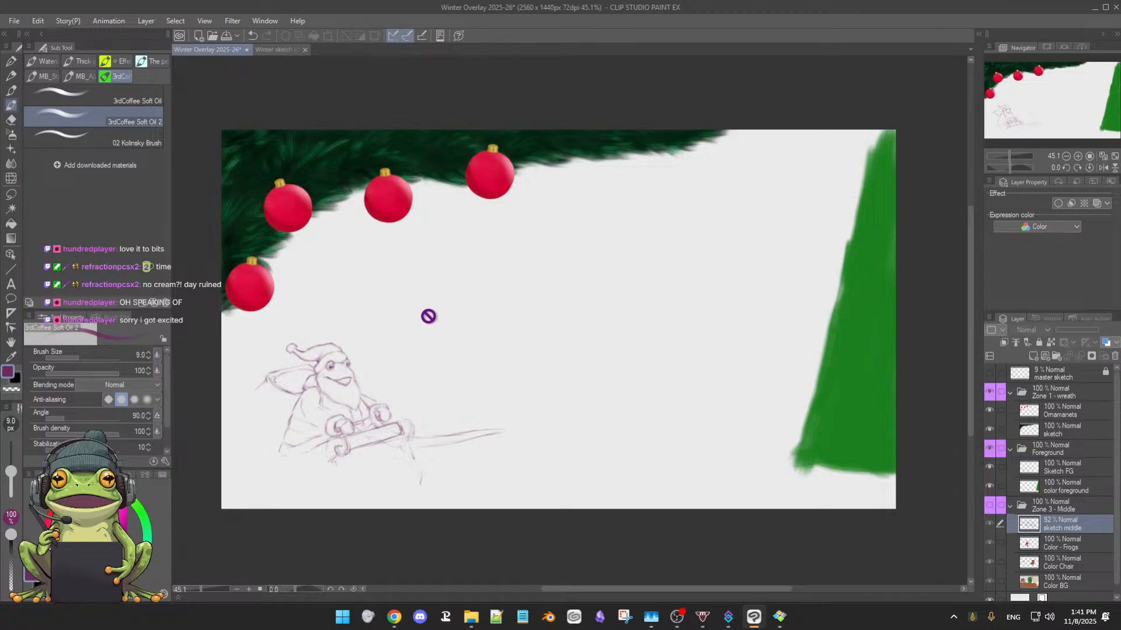
pyautogui.moveTo(487, 343); pyautogui.dragTo(476, 332)
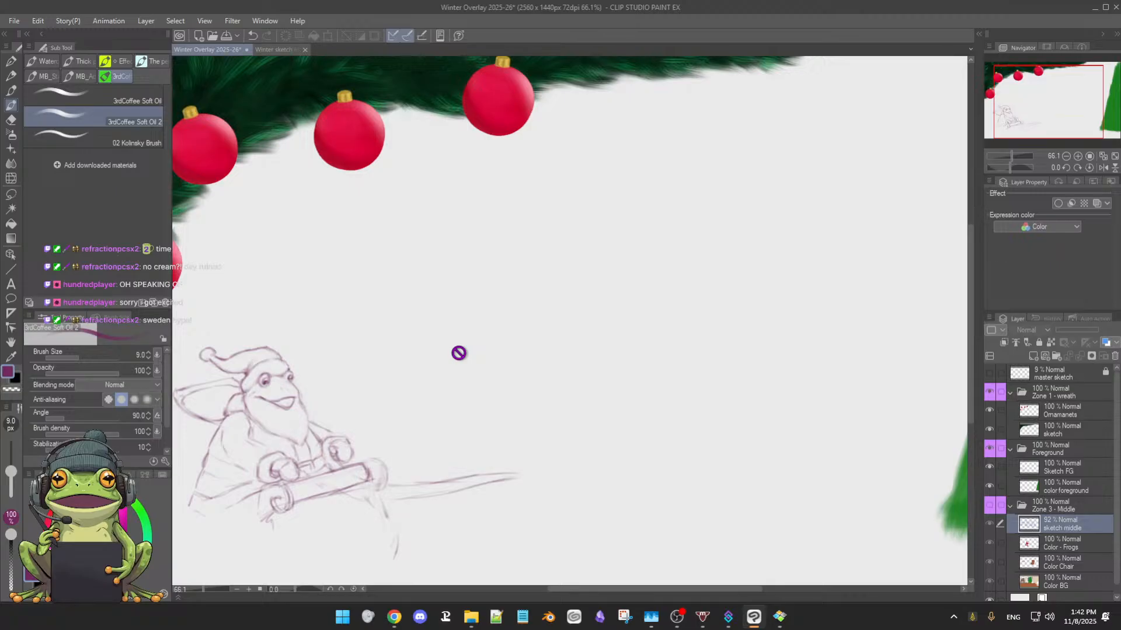
pyautogui.moveTo(459, 353); pyautogui.dragTo(480, 335)
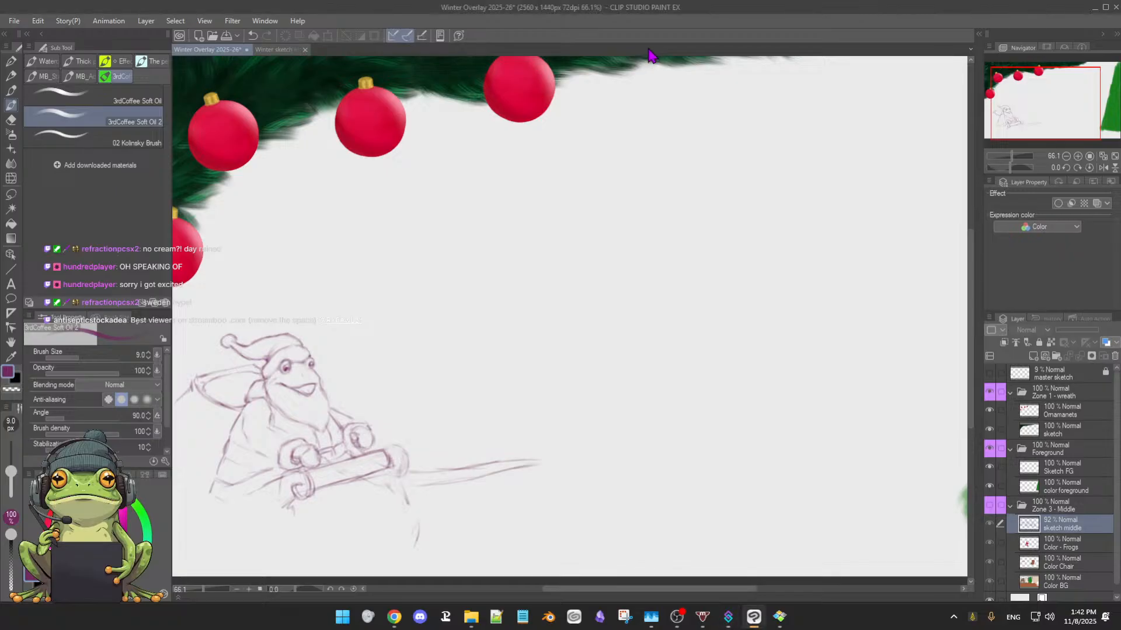
pyautogui.scroll(-1, 545, 343)
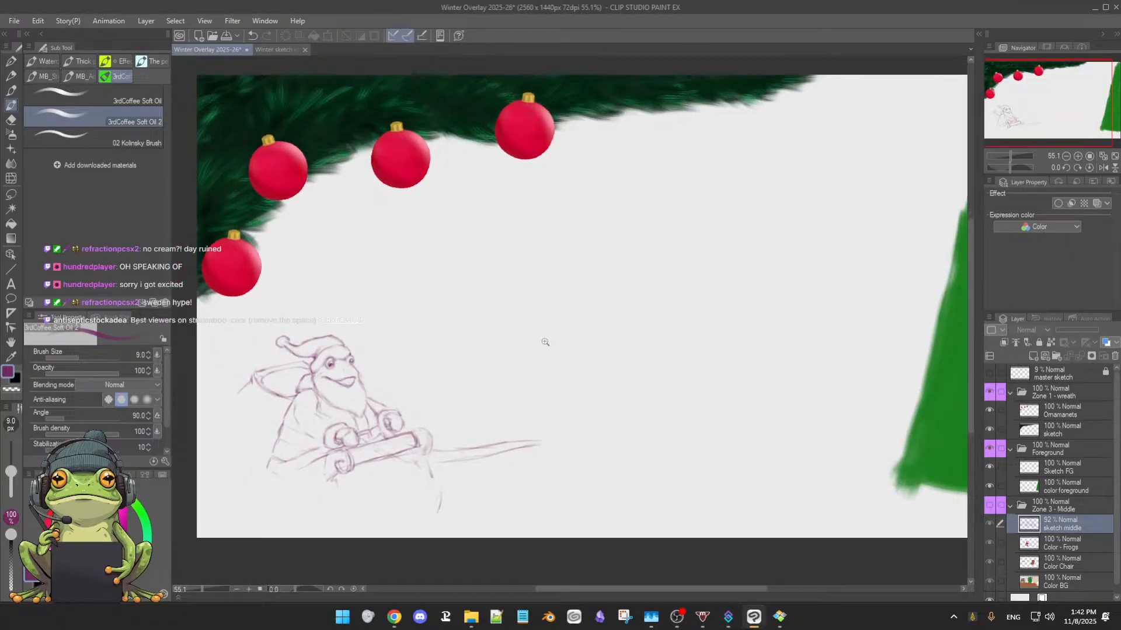
pyautogui.scroll(1, 543, 340)
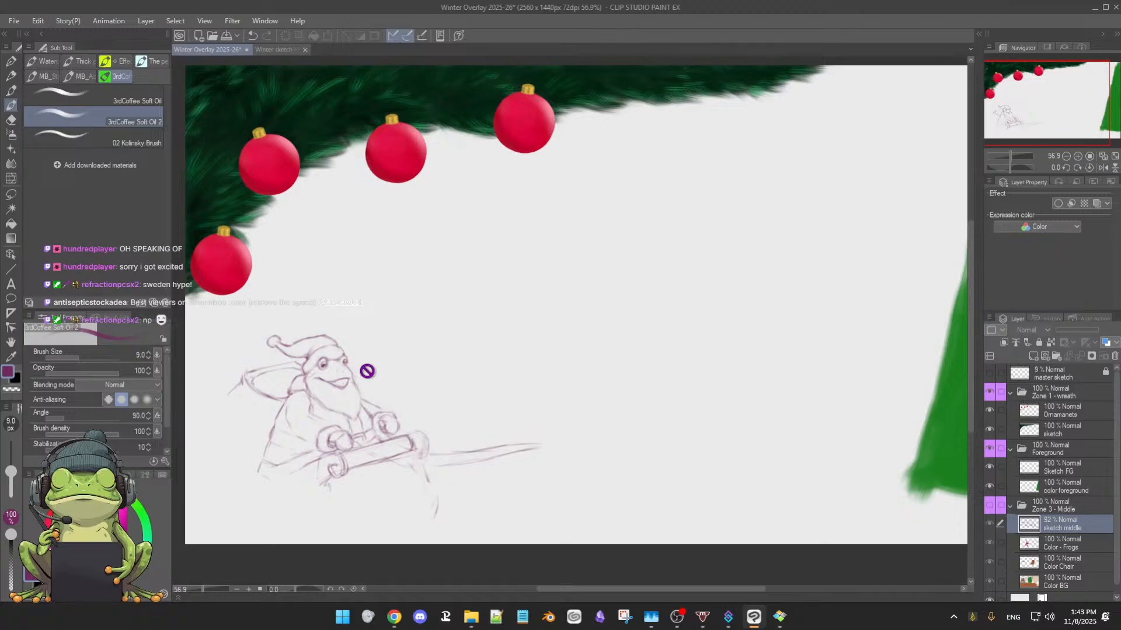
pyautogui.scroll(3, 433, 370)
pyautogui.moveTo(435, 367); pyautogui.dragTo(490, 333)
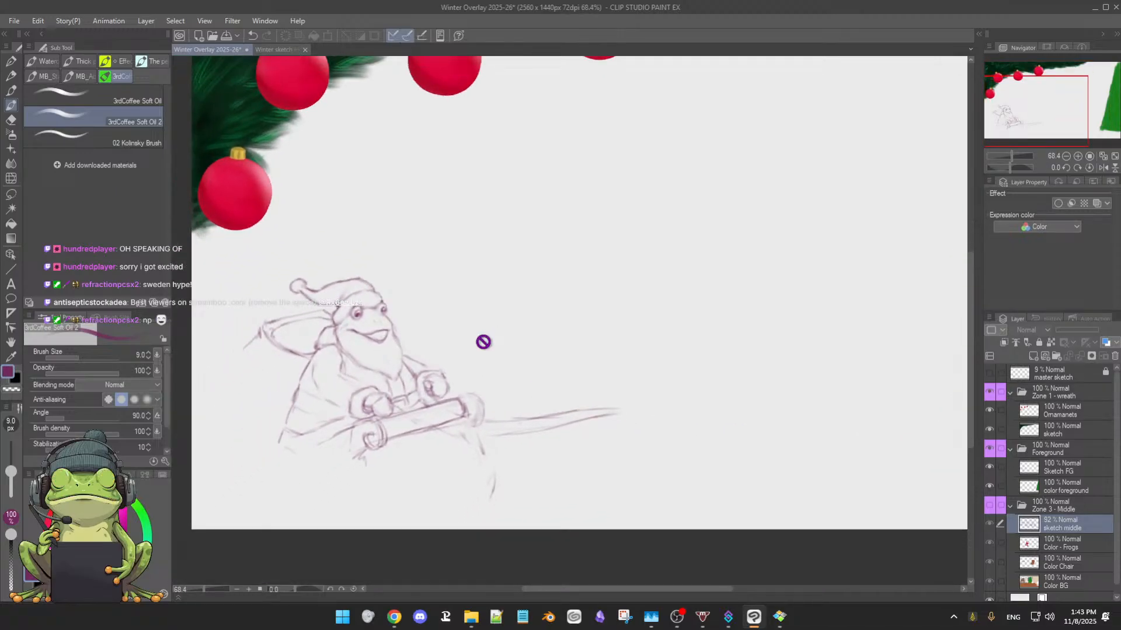
pyautogui.scroll(1, 510, 369)
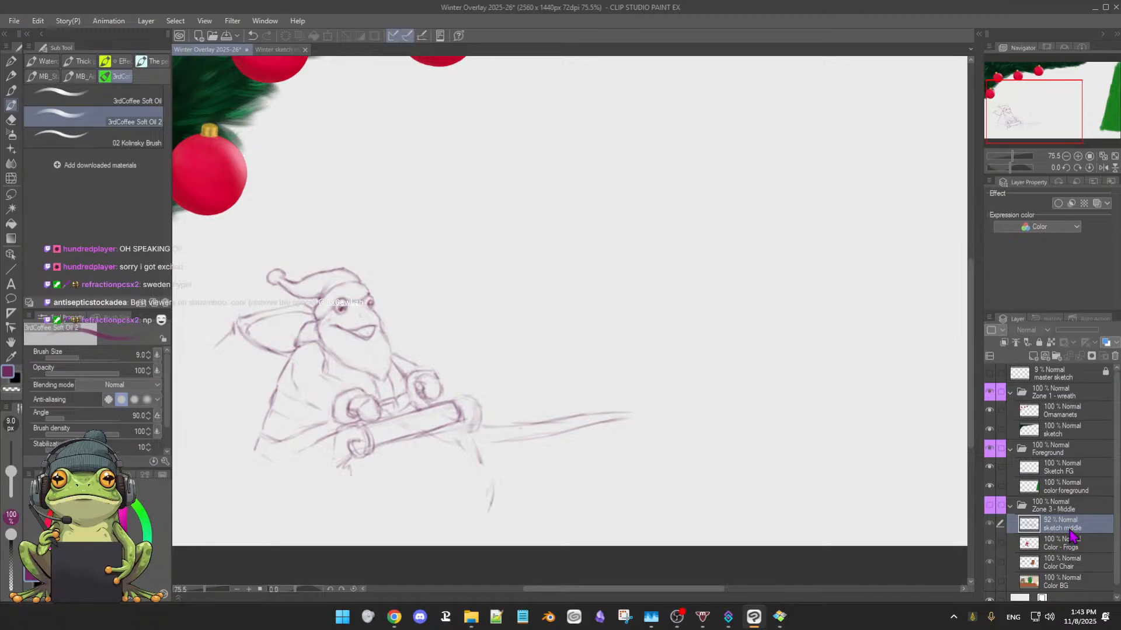
# Lasso the hatted frog sketch on the Sketch FG layer, move it up toward the ornaments, and clear the selection
pyautogui.click(990, 468)
pyautogui.click(989, 468)
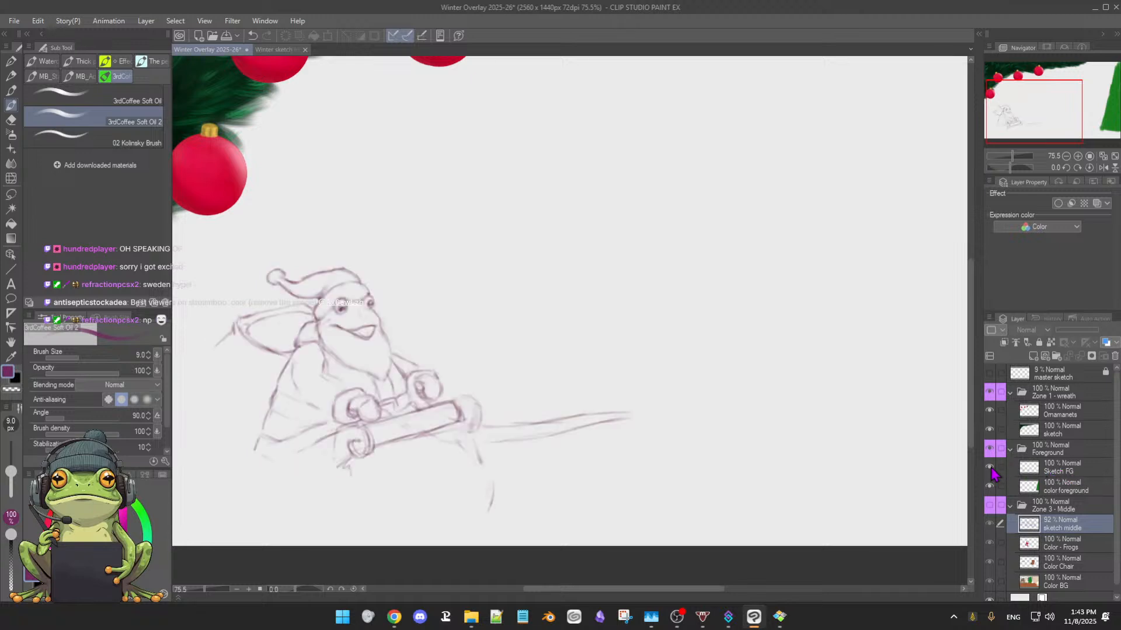
pyautogui.click(1064, 474)
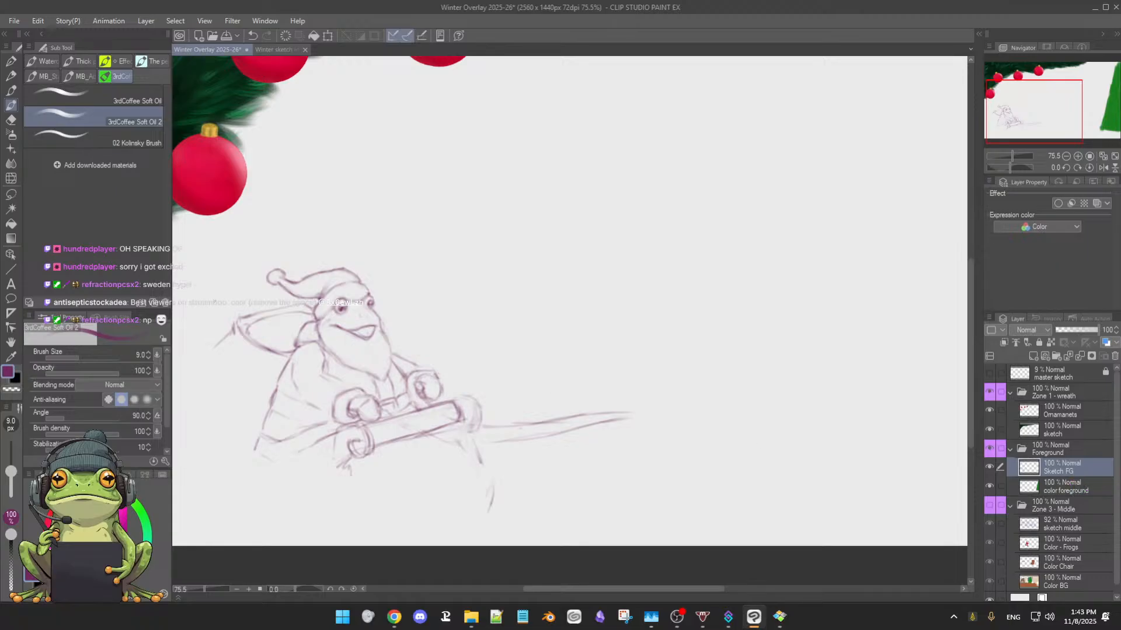
pyautogui.press('m')
pyautogui.moveTo(233, 263)
pyautogui.mouseDown()
pyautogui.moveTo(195, 342)
pyautogui.moveTo(201, 429)
pyautogui.moveTo(225, 485)
pyautogui.moveTo(276, 516)
pyautogui.moveTo(366, 529)
pyautogui.moveTo(586, 505)
pyautogui.moveTo(654, 458)
pyautogui.moveTo(678, 420)
pyautogui.moveTo(659, 375)
pyautogui.moveTo(372, 228)
pyautogui.moveTo(273, 214)
pyautogui.moveTo(218, 268)
pyautogui.mouseUp()
pyautogui.press('b')
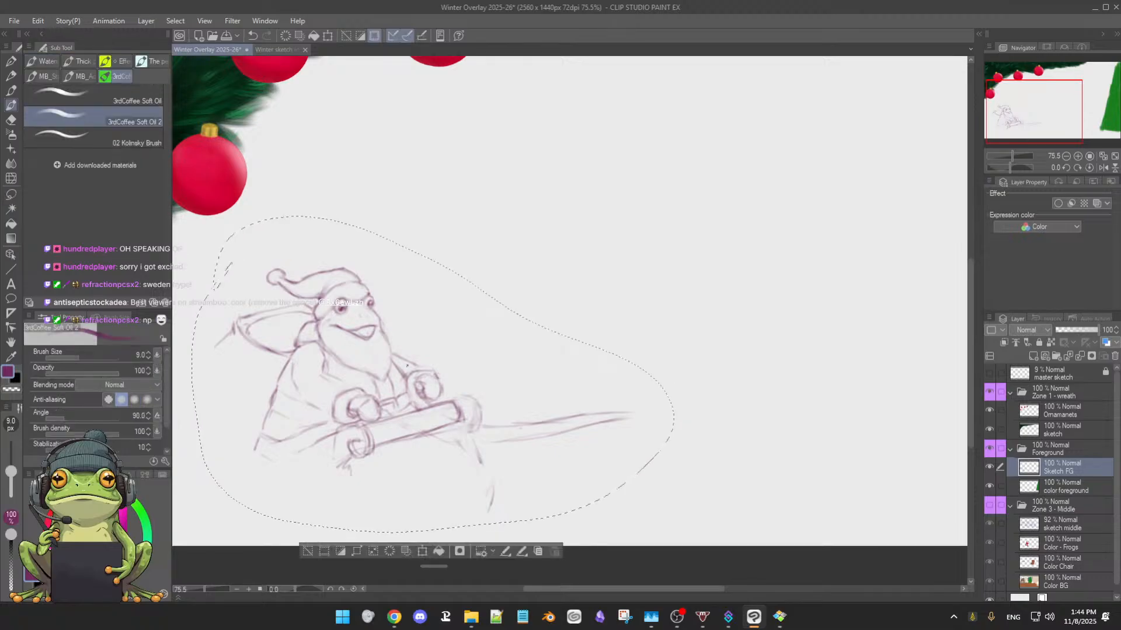
pyautogui.click(422, 551)
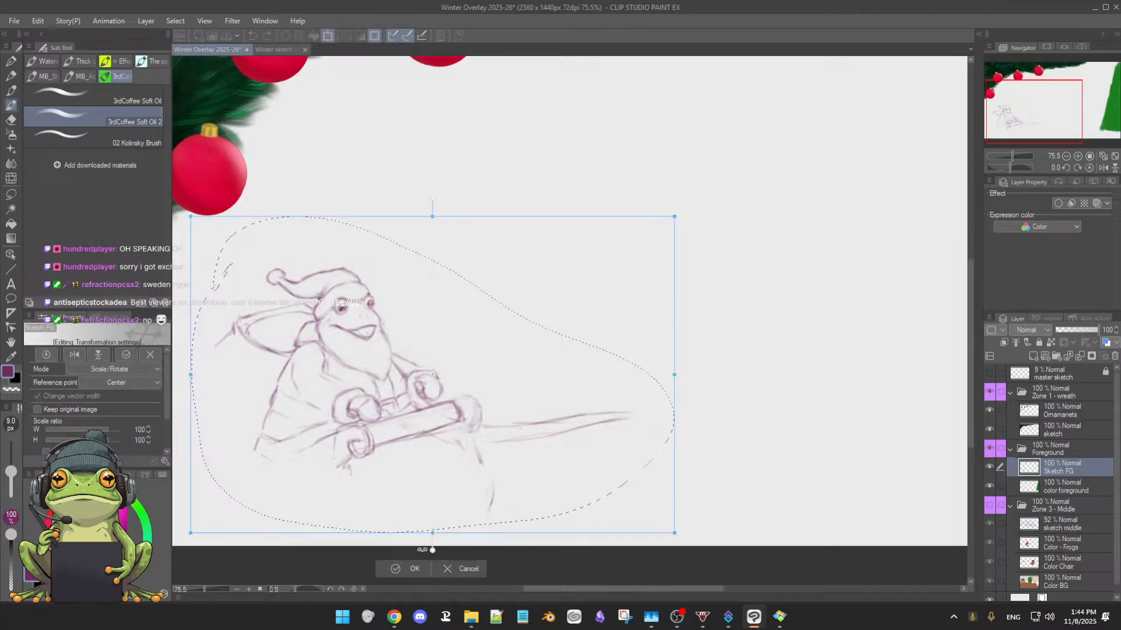
pyautogui.moveTo(507, 499); pyautogui.dragTo(508, 460)
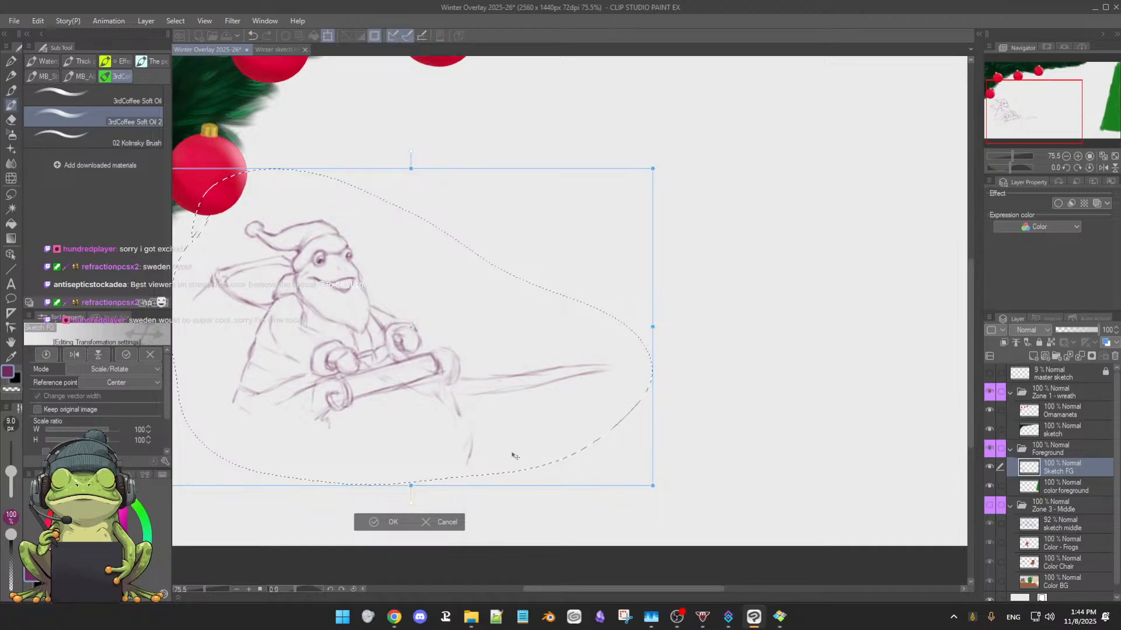
pyautogui.moveTo(512, 457); pyautogui.dragTo(530, 446)
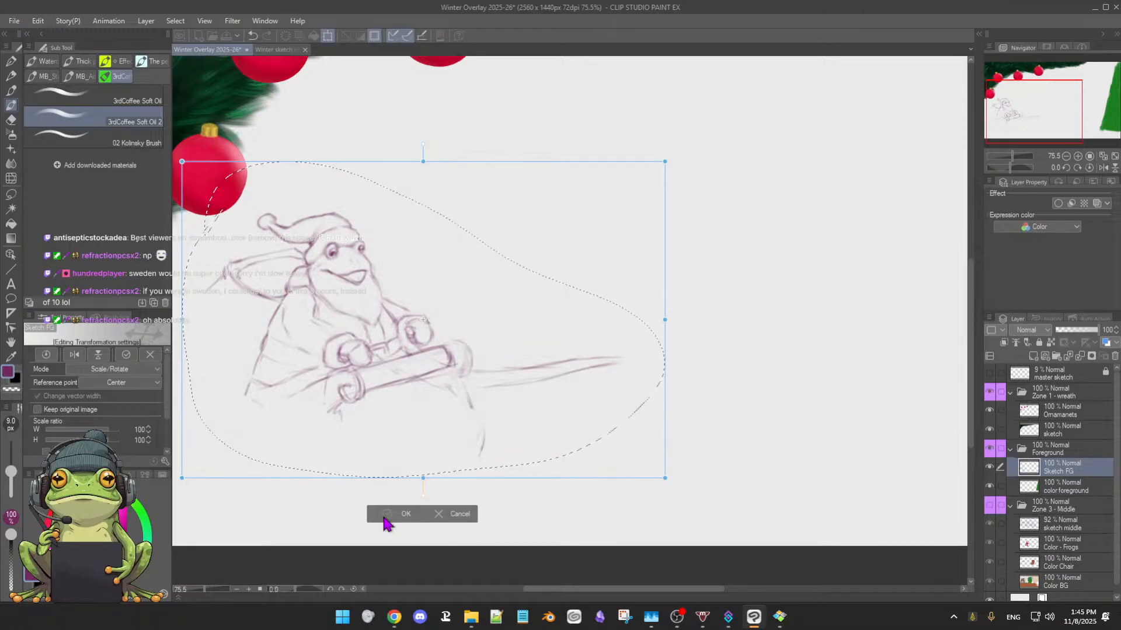
pyautogui.click(386, 516)
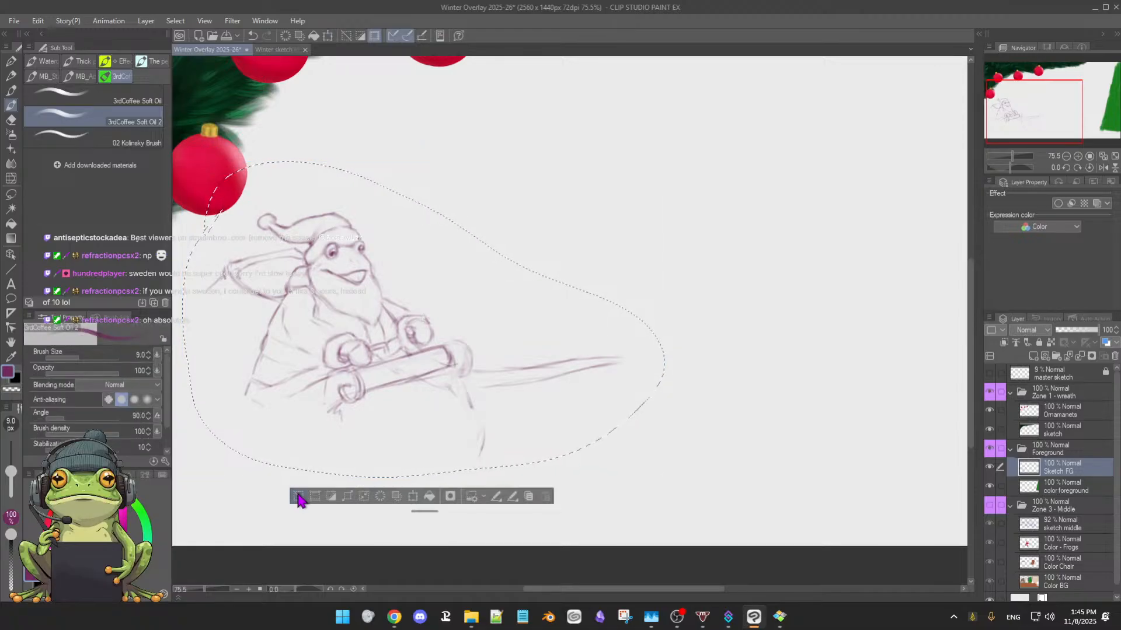
pyautogui.click(299, 496)
# Clean up the linework around the left curl of the frog's rolled sleigh front and redraw the roll's lower edge
pyautogui.moveTo(385, 457); pyautogui.dragTo(387, 456)
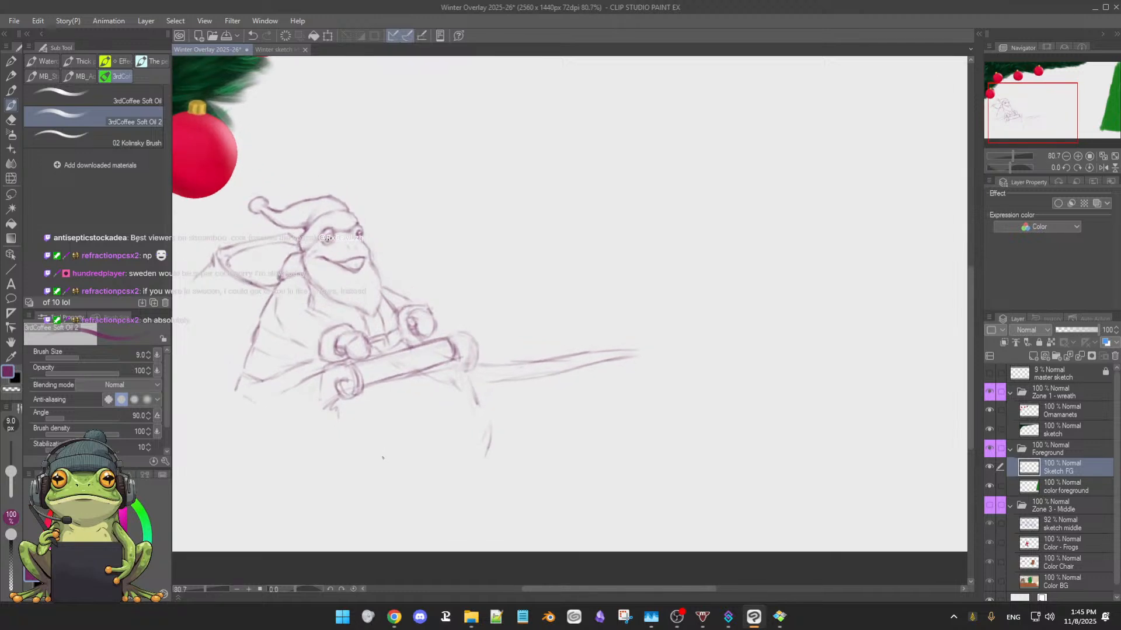
pyautogui.moveTo(381, 458); pyautogui.dragTo(412, 467)
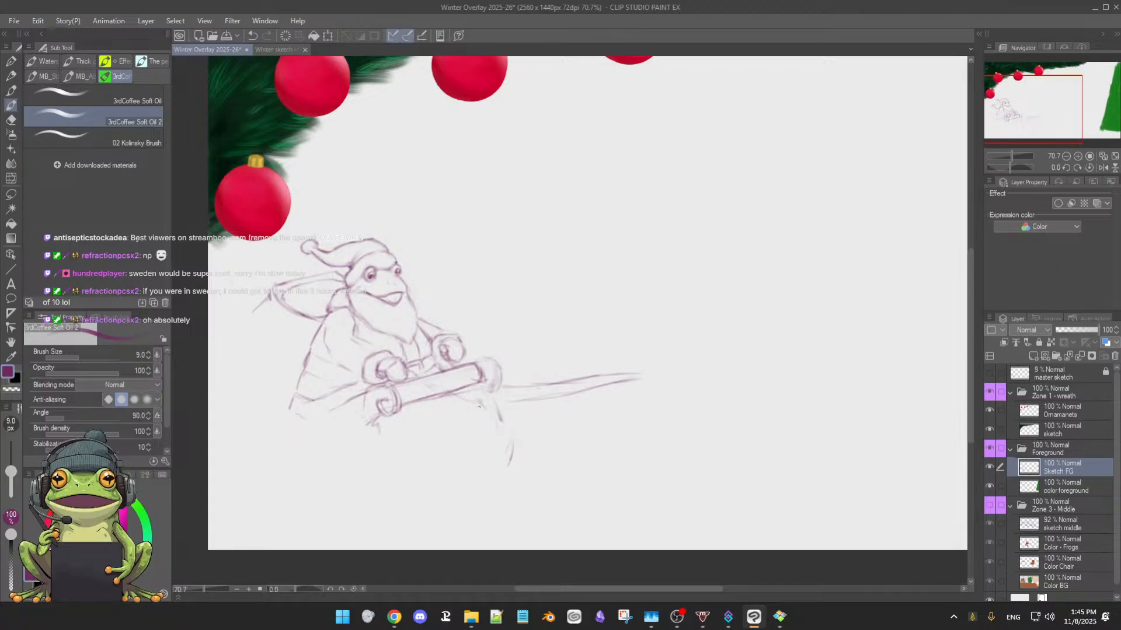
pyautogui.press('e')
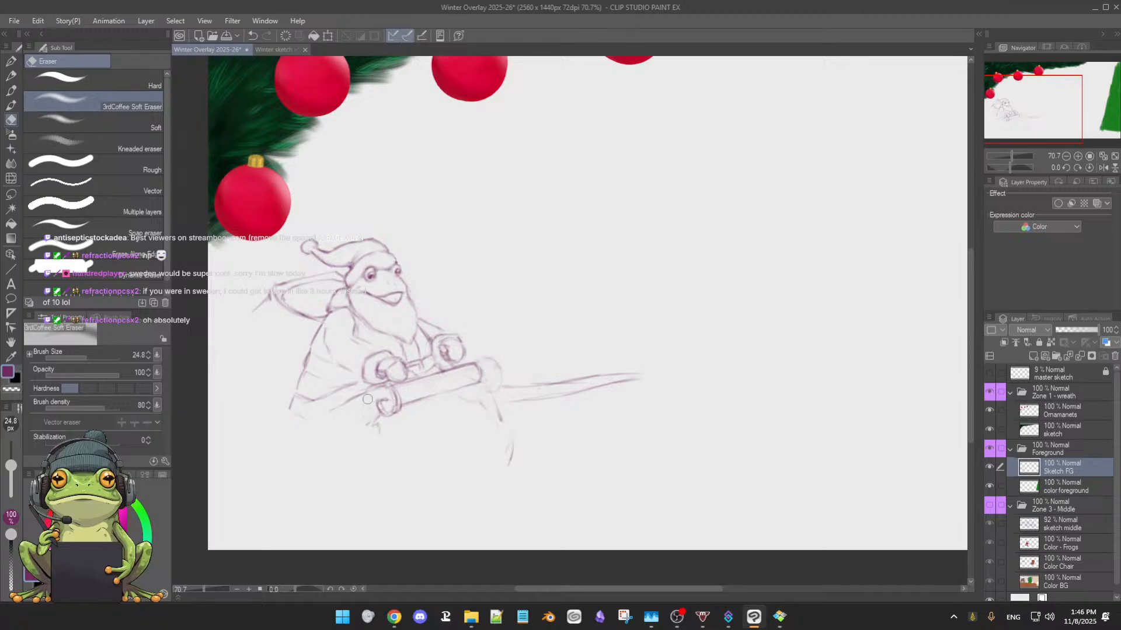
pyautogui.press('b')
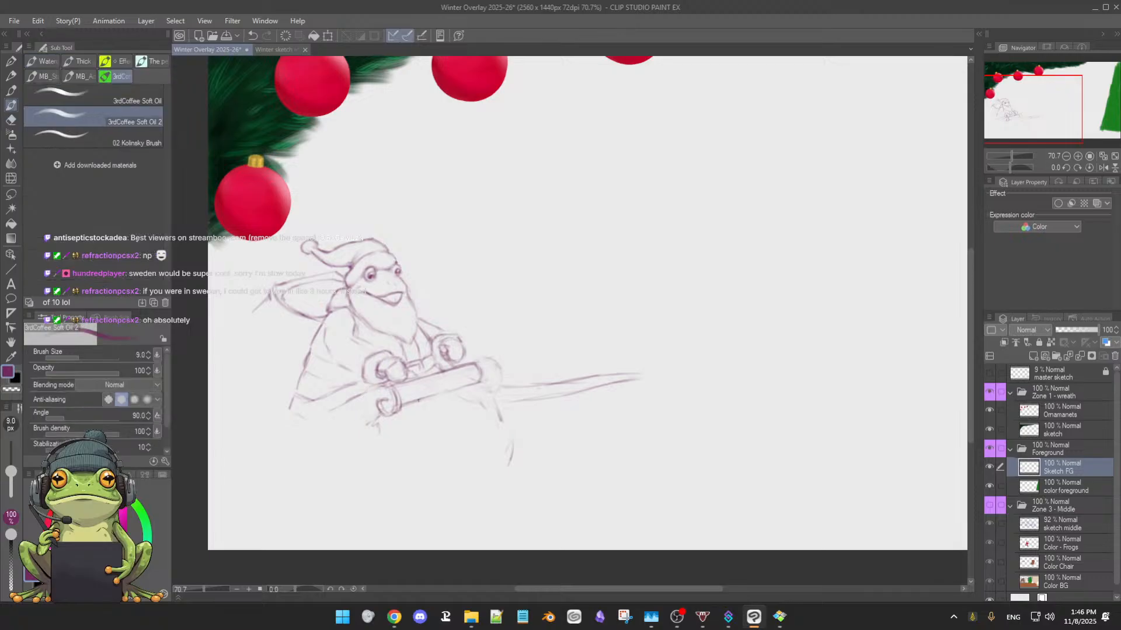
pyautogui.moveTo(412, 400); pyautogui.dragTo(465, 386)
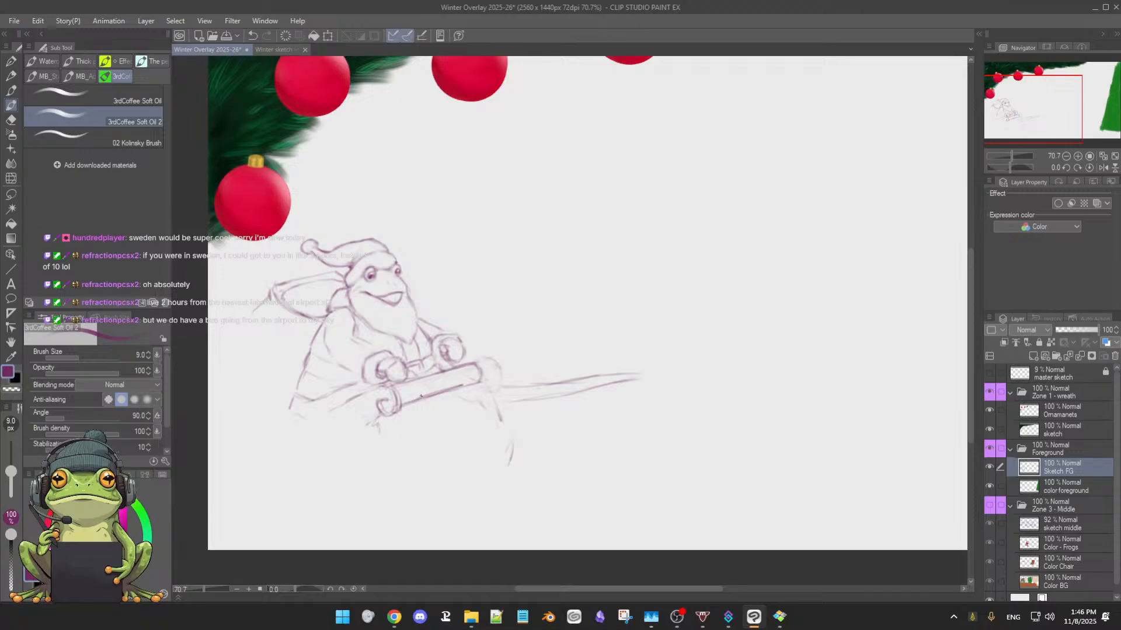
# Erase the old outer curl at the right end of the rolled sleigh front, touching up the neighbouring lines
pyautogui.press('e')
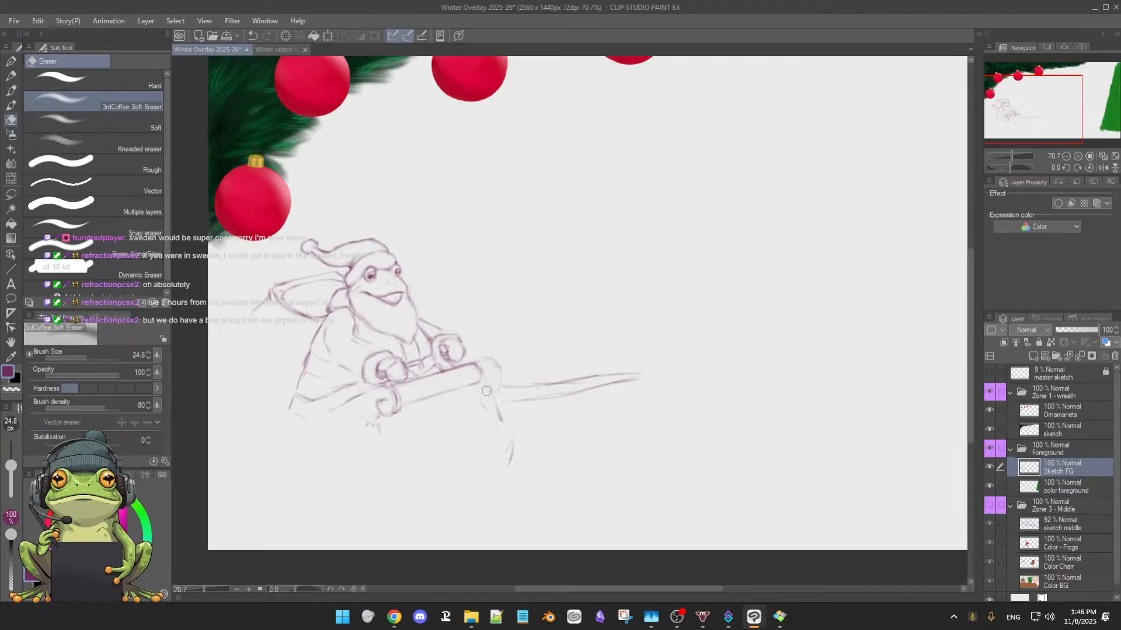
pyautogui.press('b')
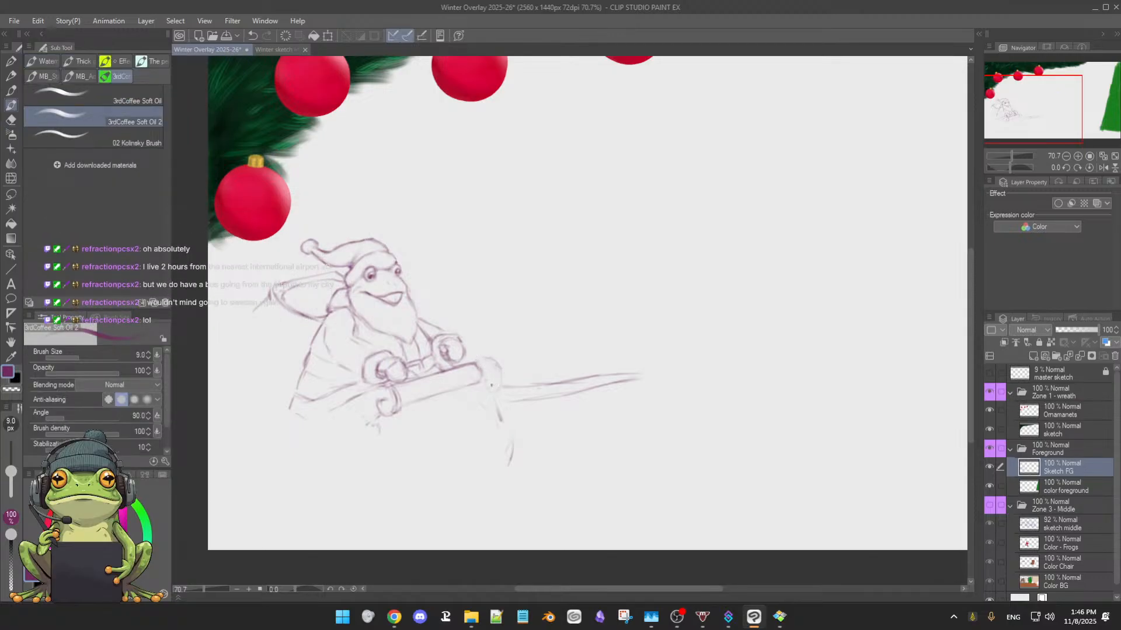
pyautogui.press('e')
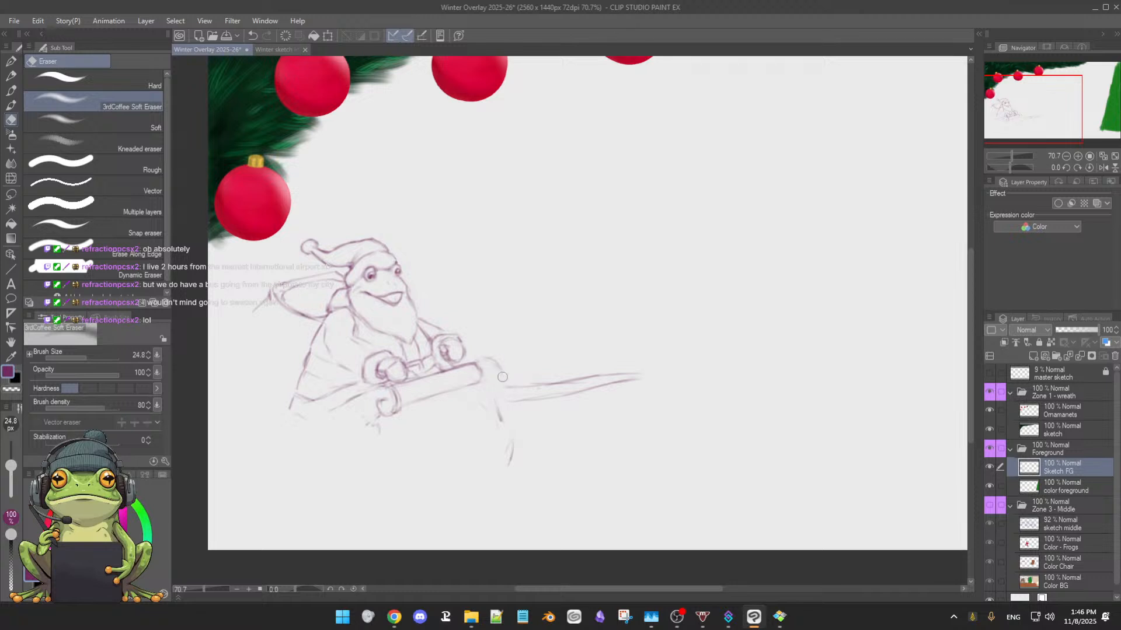
pyautogui.press('b')
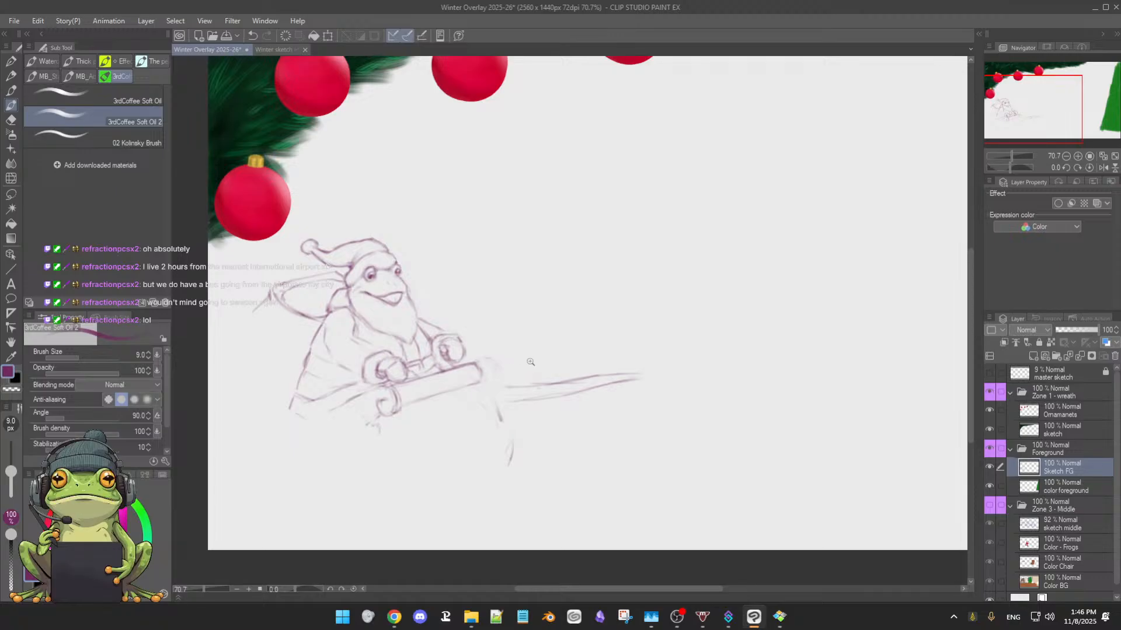
pyautogui.moveTo(528, 361); pyautogui.dragTo(524, 356)
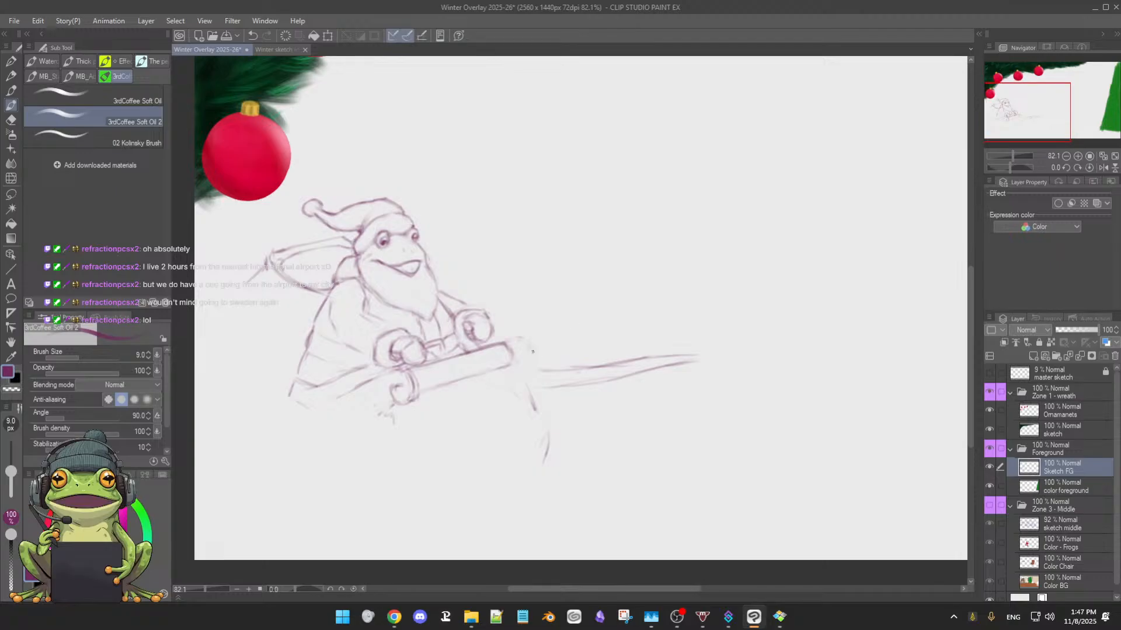
pyautogui.press('e')
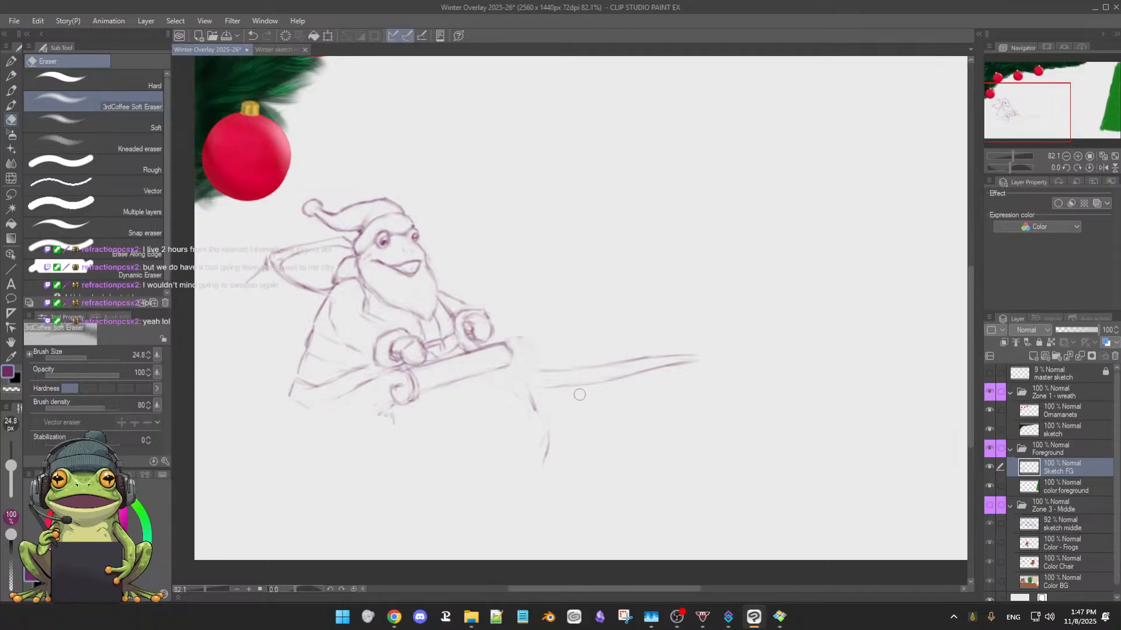
pyautogui.press('b')
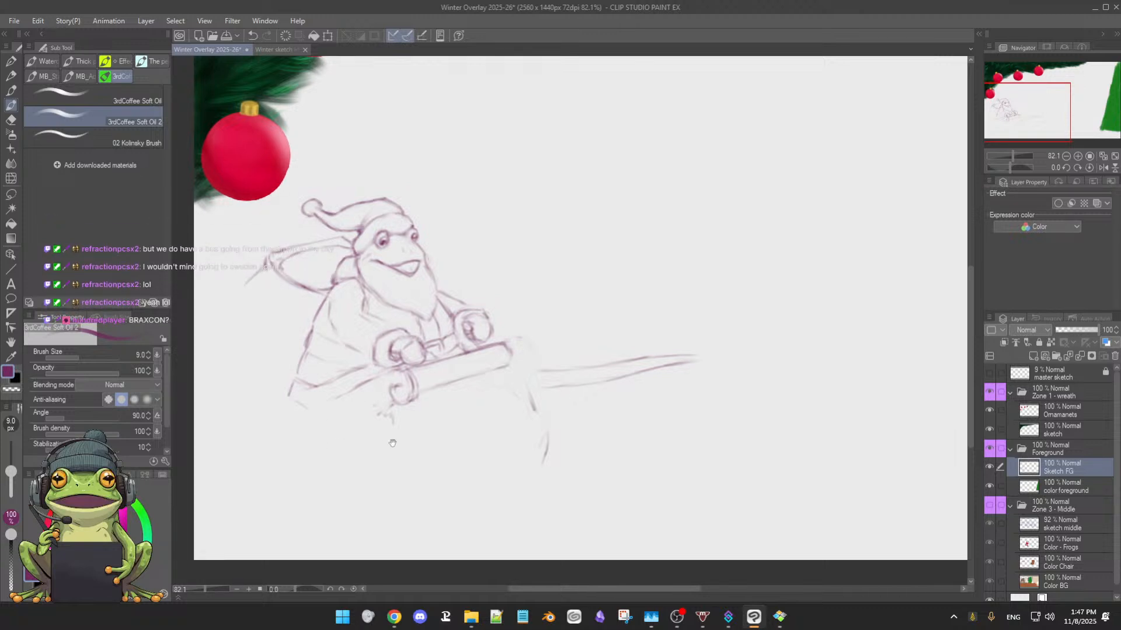
# Refine the left curl and the right tip of the rolled sleigh front with alternating brush and eraser touch-ups
pyautogui.moveTo(382, 442); pyautogui.dragTo(408, 445)
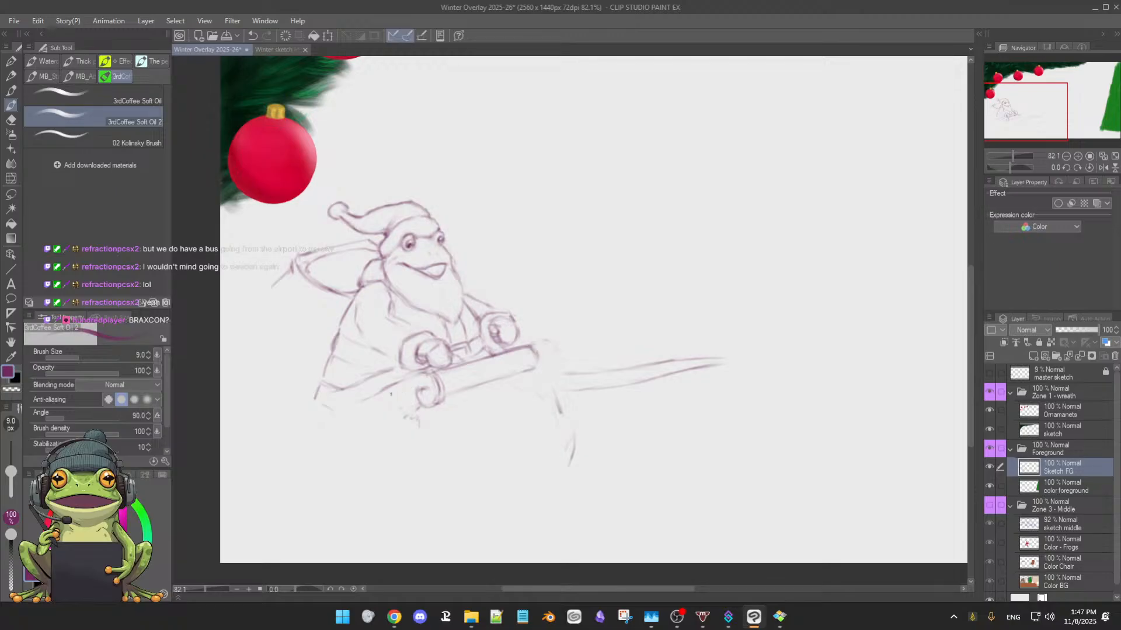
pyautogui.press('e')
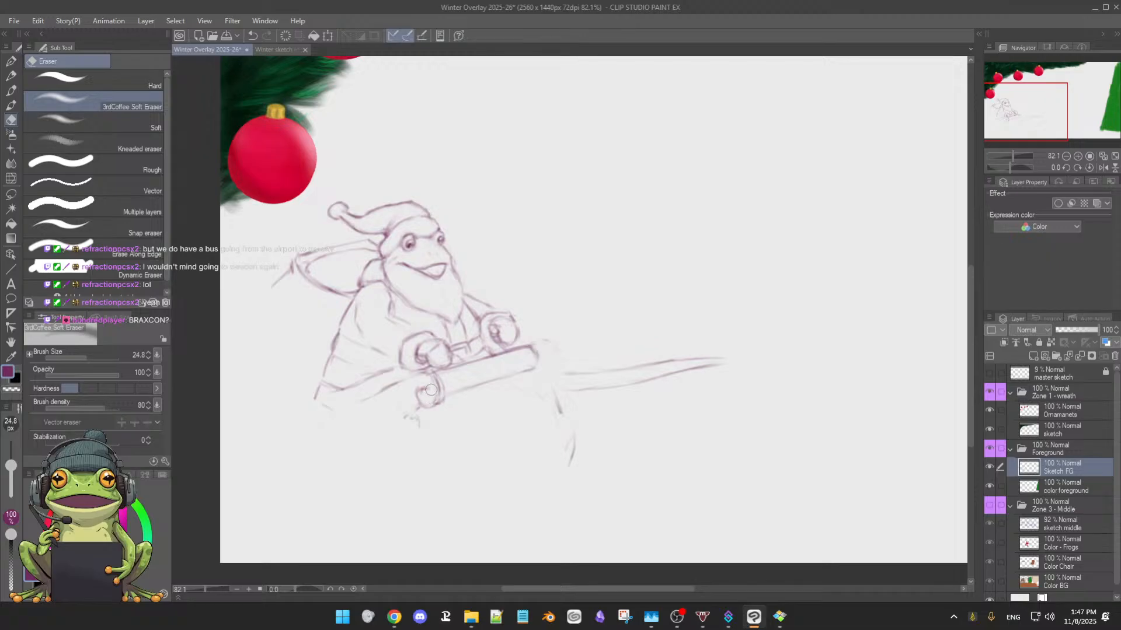
pyautogui.press('b')
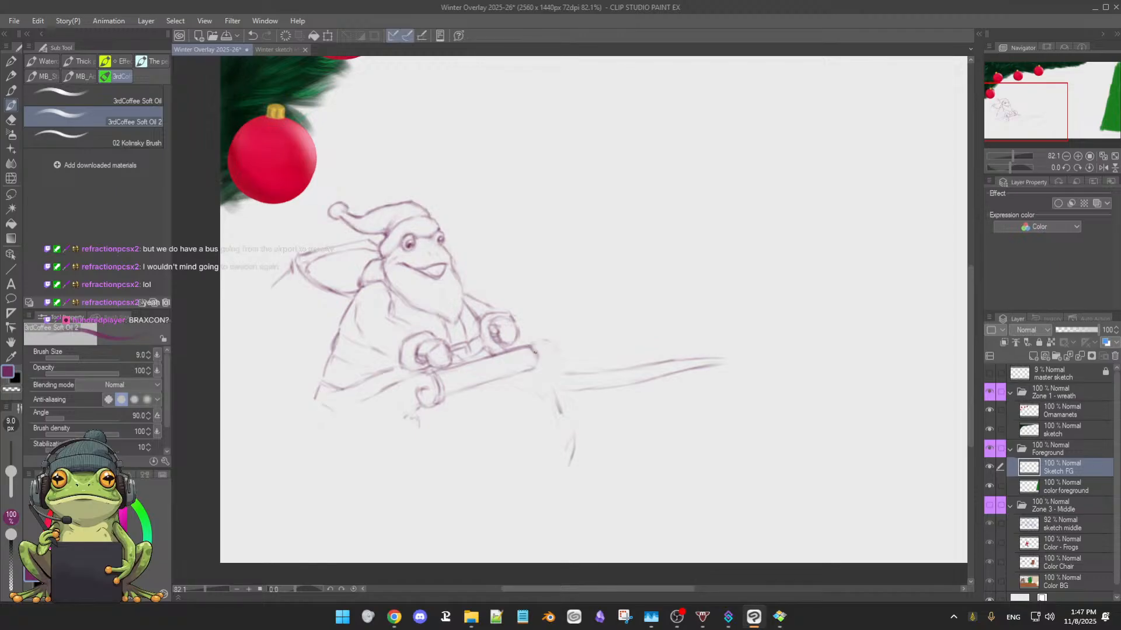
pyautogui.press('e')
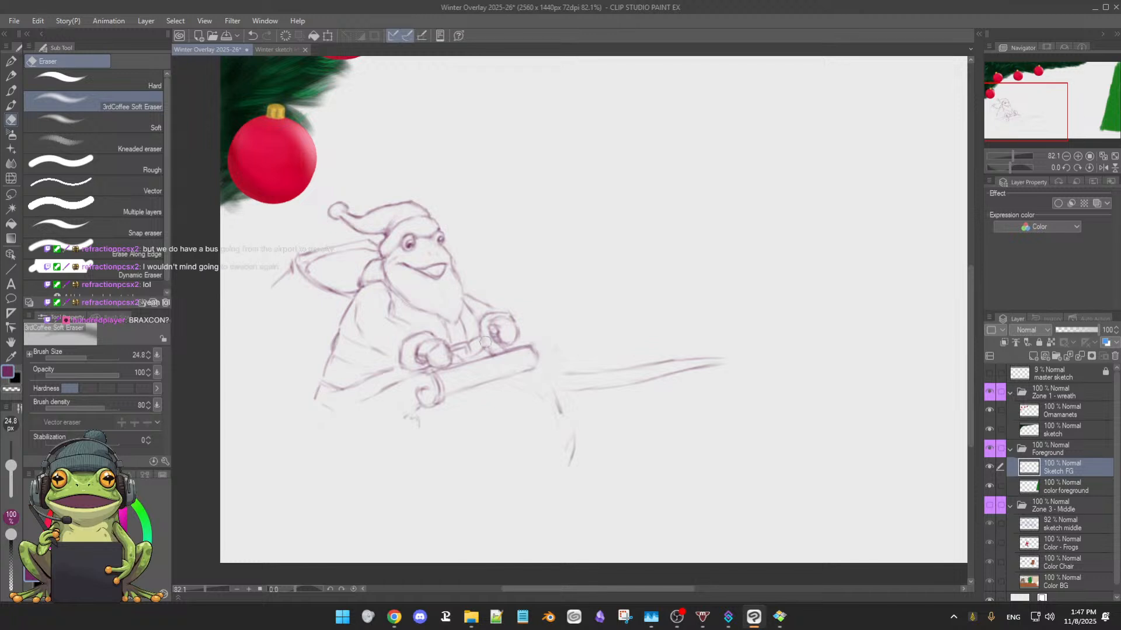
pyautogui.press('b')
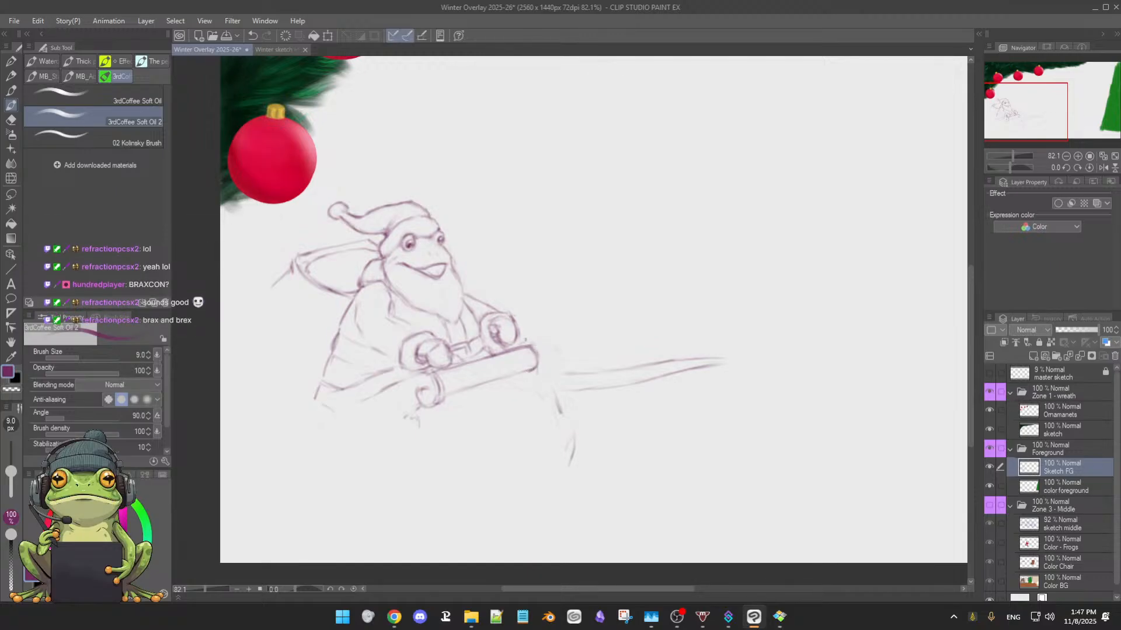
# Touch up the right end and the left curl of the sleigh's rolled front with alternating brush and eraser strokes
pyautogui.moveTo(545, 366); pyautogui.dragTo(538, 374)
pyautogui.press('e')
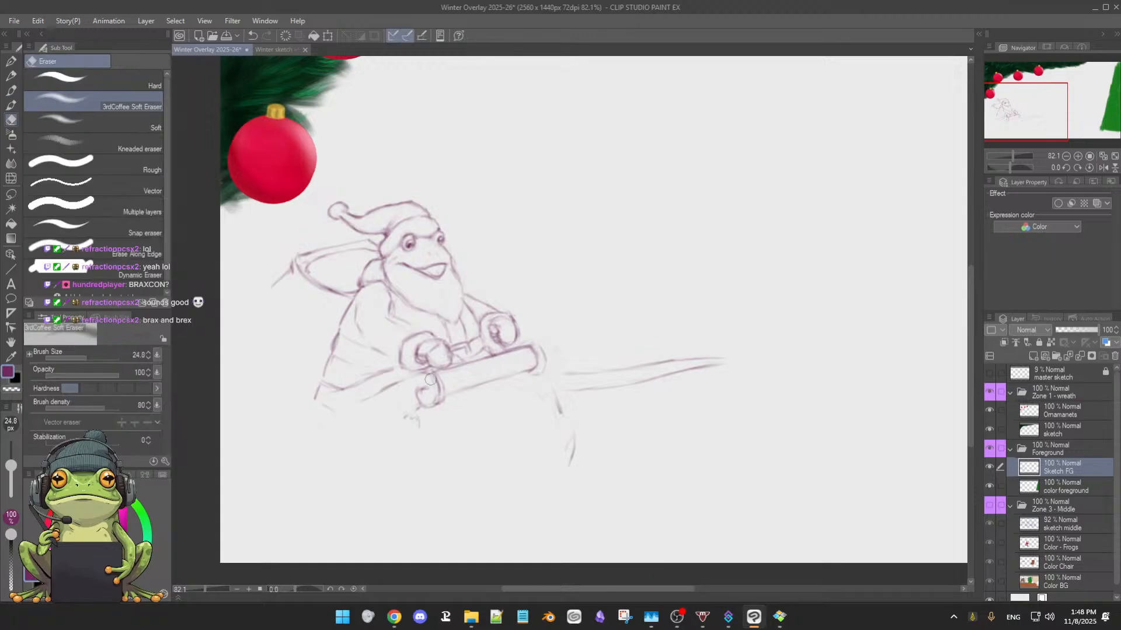
pyautogui.press('p')
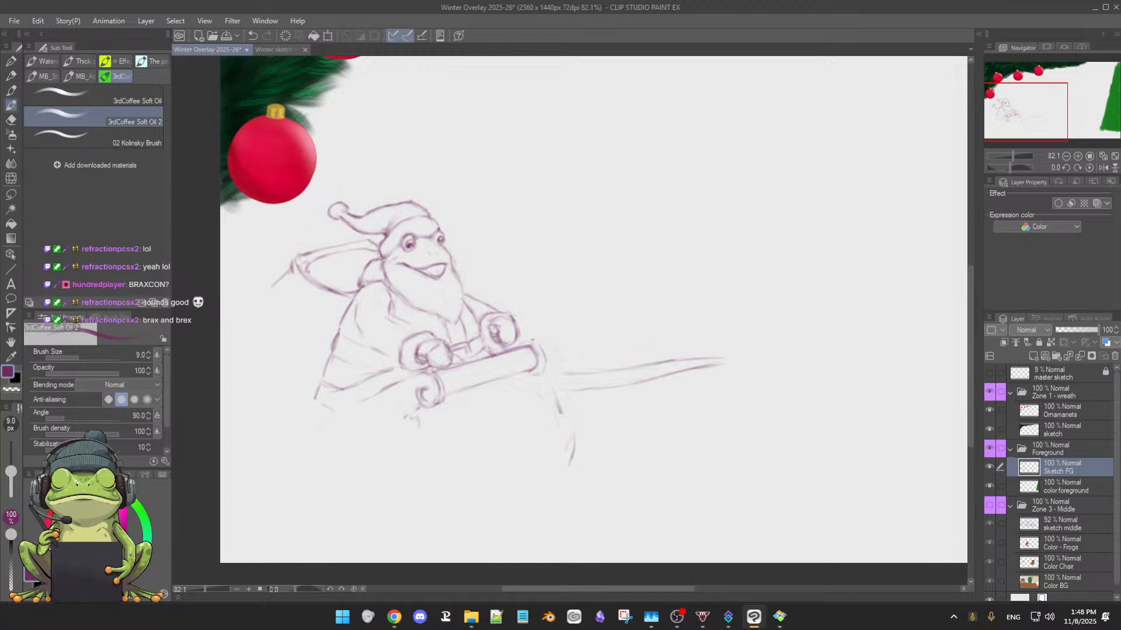
pyautogui.press('e')
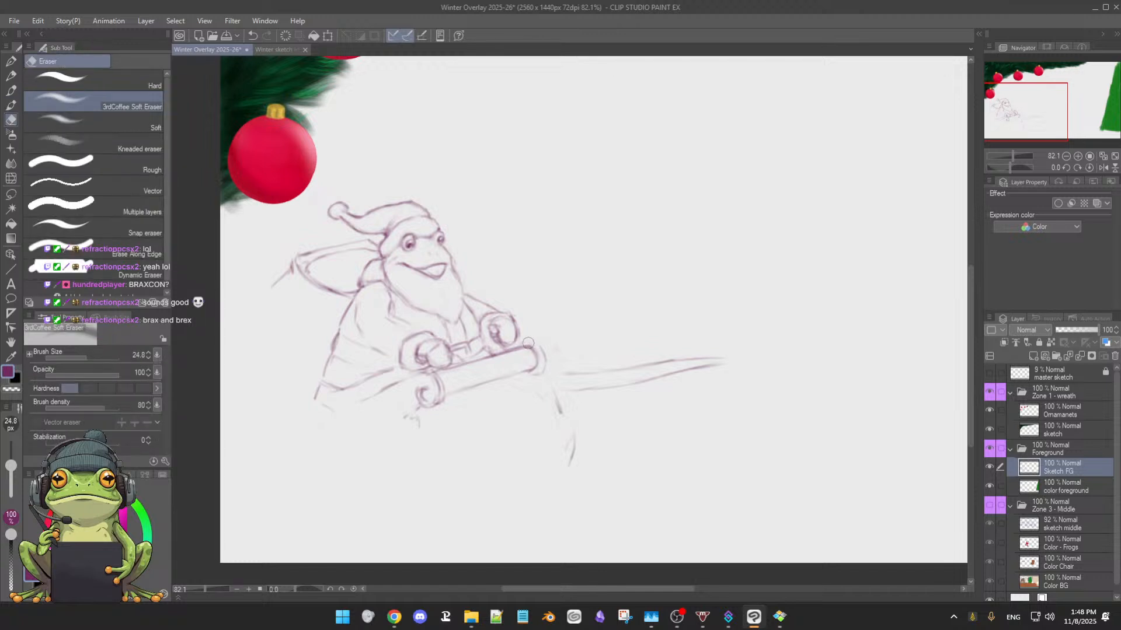
pyautogui.press('p')
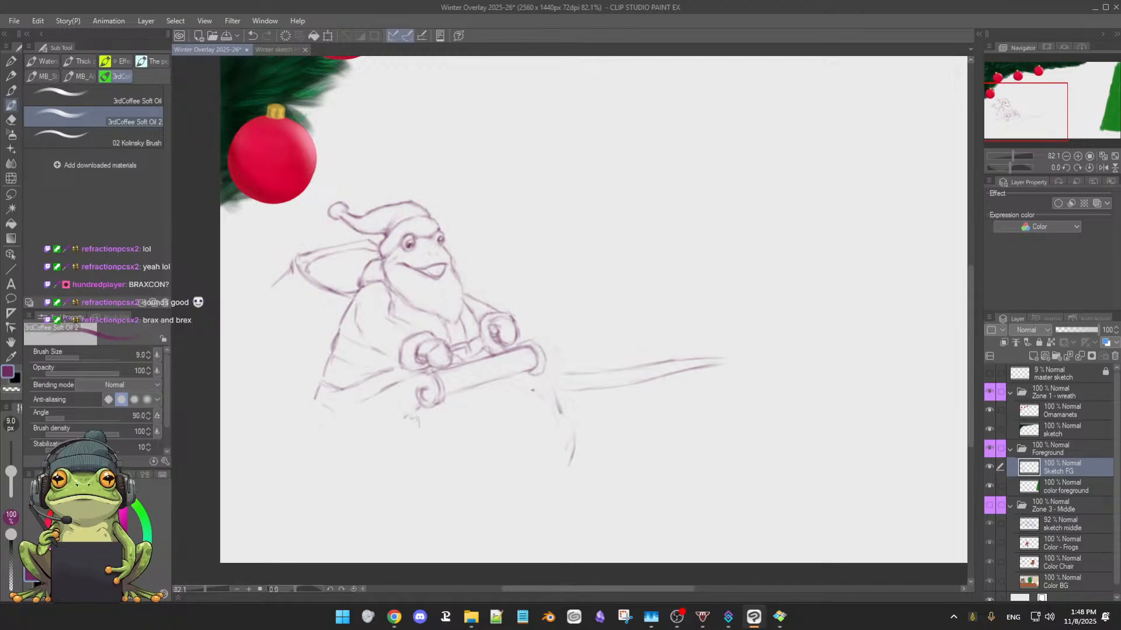
# Erase the old front-edge line below the roll's right end and redraw it as a curve running down from the roll
pyautogui.press('e')
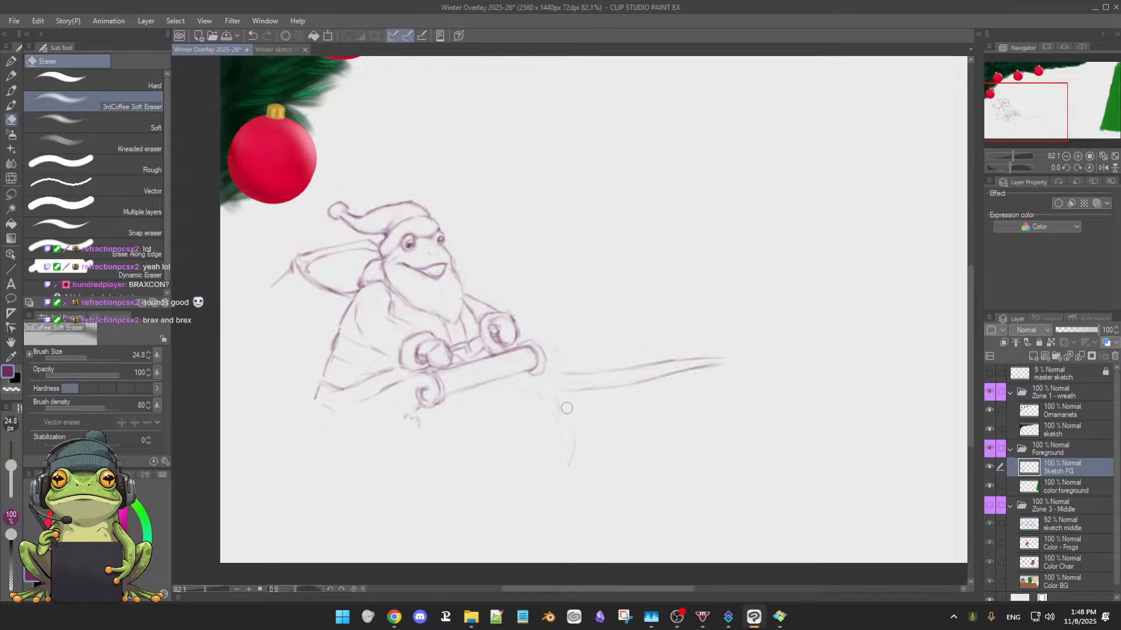
pyautogui.press('b')
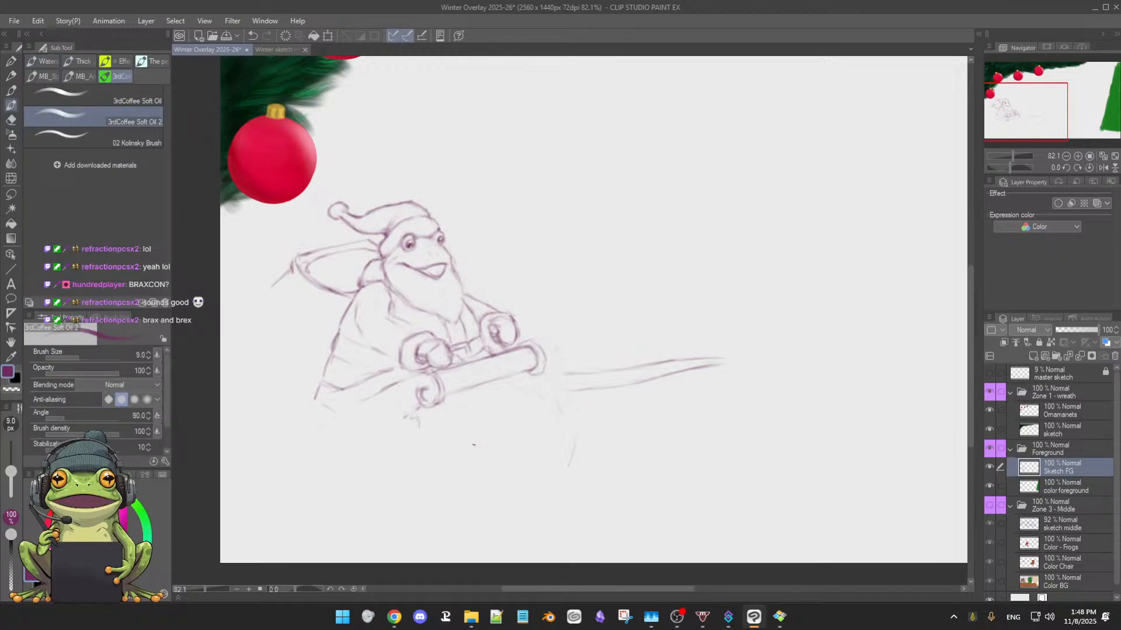
pyautogui.moveTo(477, 448)
pyautogui.mouseDown()
pyautogui.moveTo(502, 425)
pyautogui.moveTo(517, 446)
pyautogui.moveTo(511, 462)
pyautogui.mouseUp()
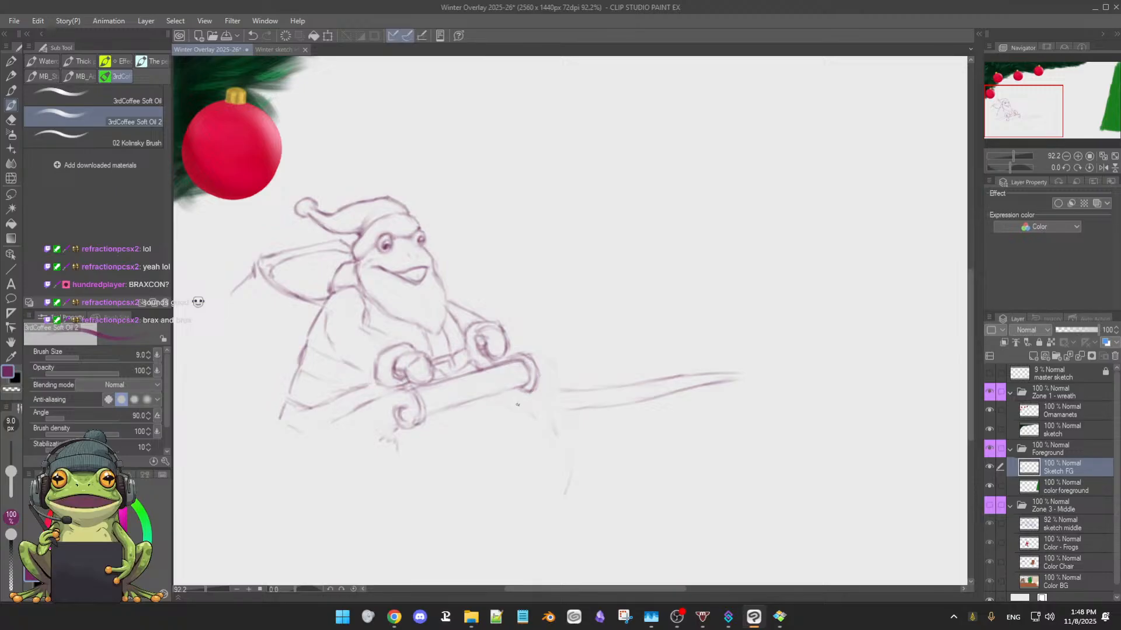
pyautogui.moveTo(519, 394); pyautogui.dragTo(519, 409)
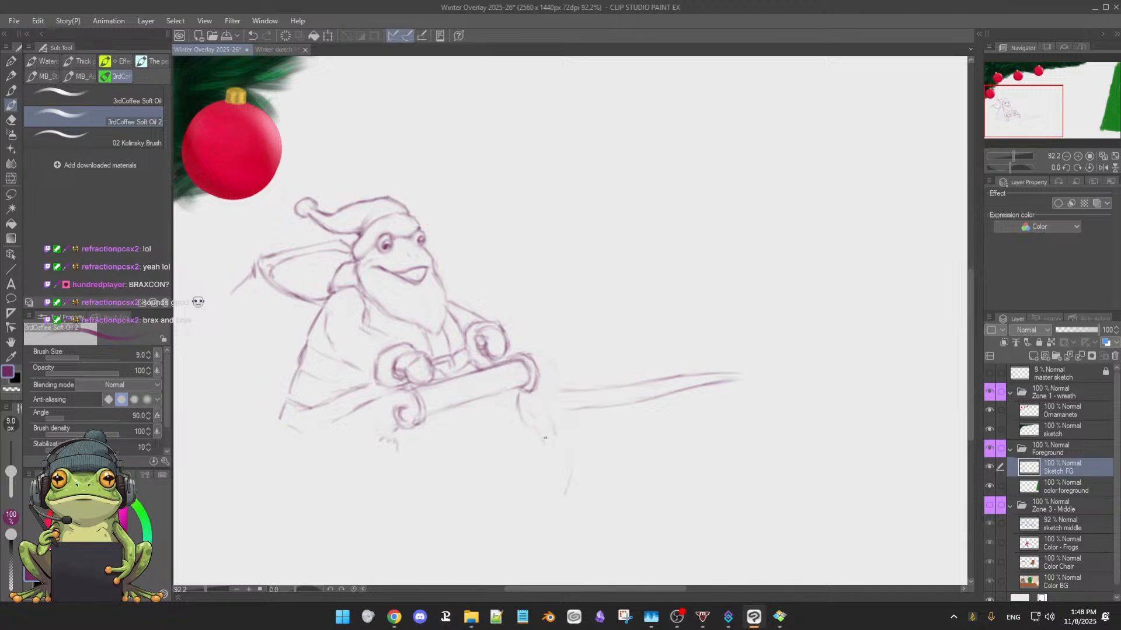
pyautogui.moveTo(535, 428); pyautogui.dragTo(560, 468)
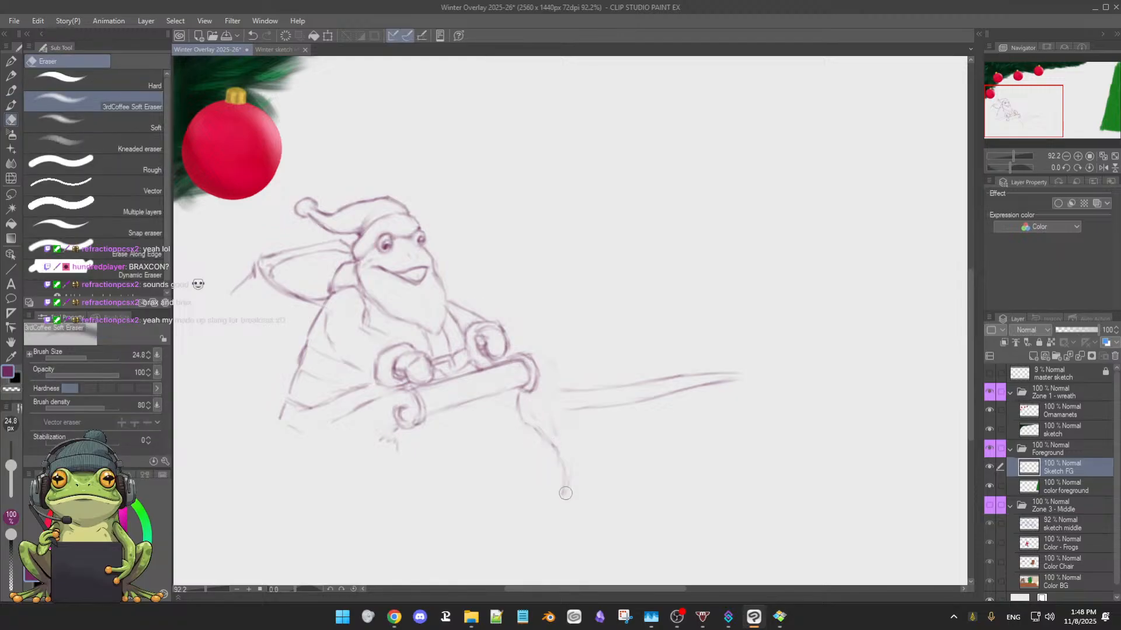
pyautogui.press('e')
pyautogui.moveTo(555, 496)
pyautogui.mouseDown()
pyautogui.moveTo(531, 421)
pyautogui.moveTo(565, 463)
pyautogui.moveTo(533, 435)
pyautogui.mouseUp()
pyautogui.press('b')
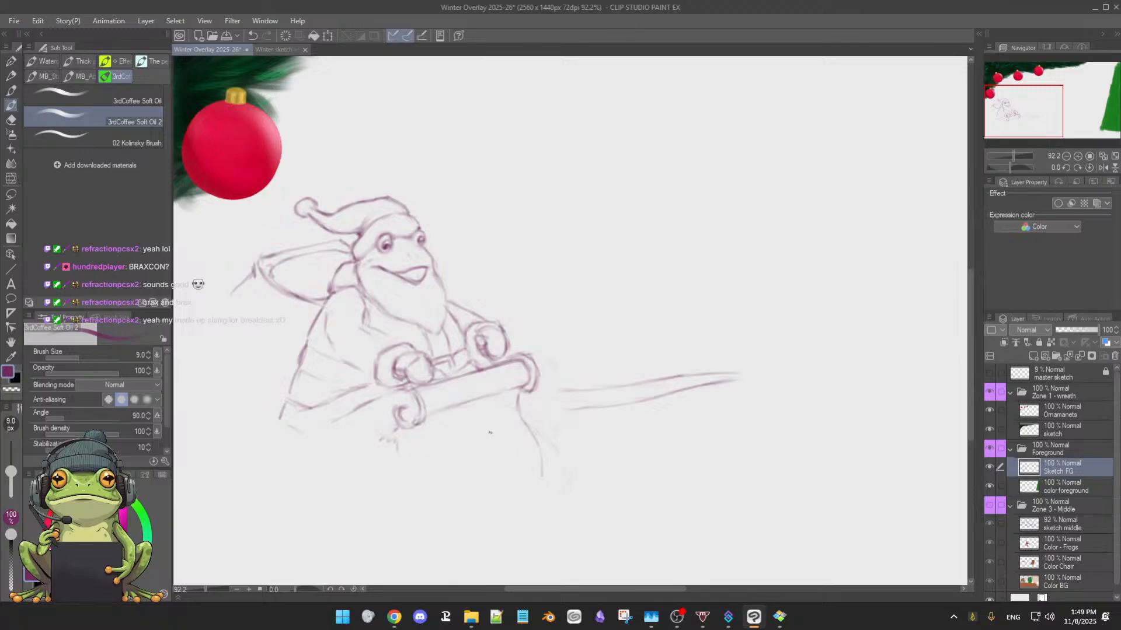
# Rework the right end of the roll with brush and eraser, adding a second curve parallel to its outer contour
pyautogui.moveTo(506, 457); pyautogui.dragTo(509, 459)
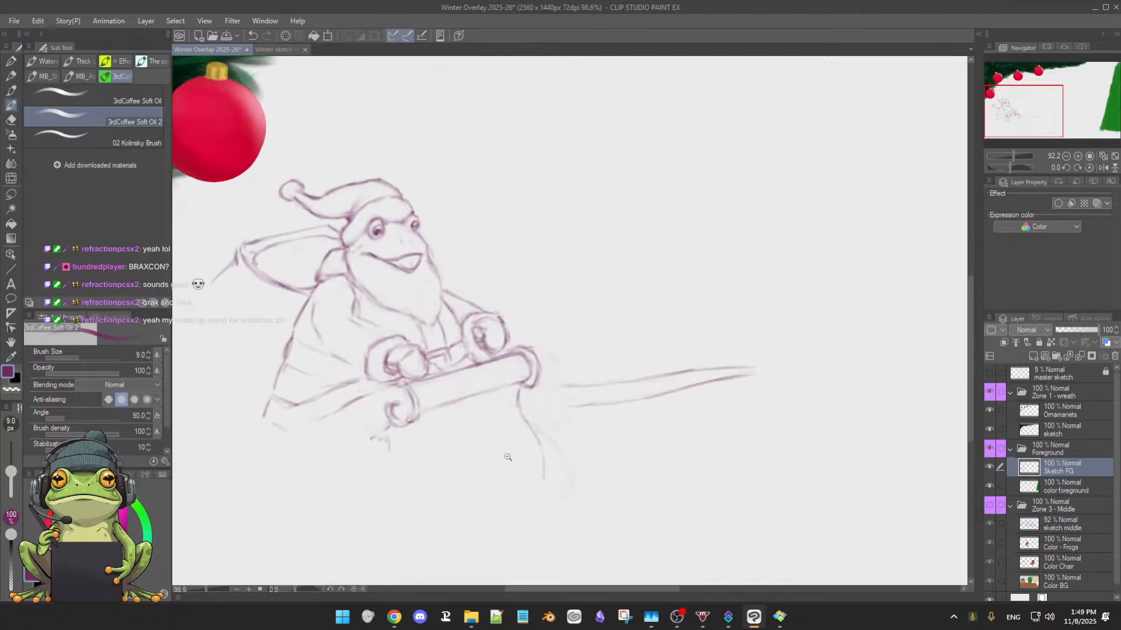
pyautogui.press('e')
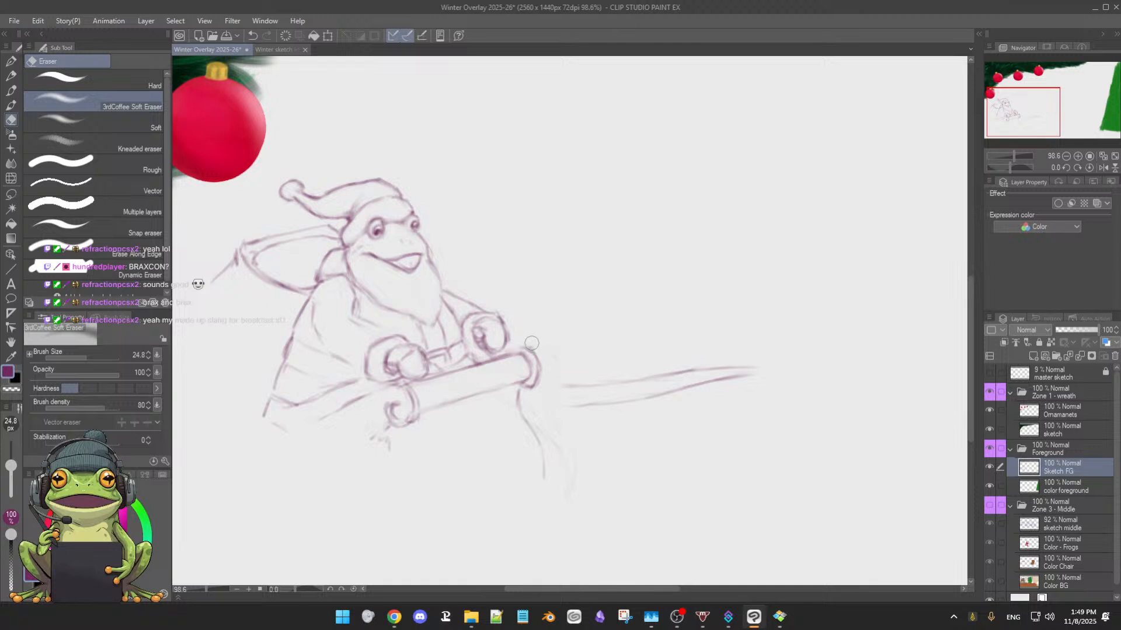
pyautogui.press('b')
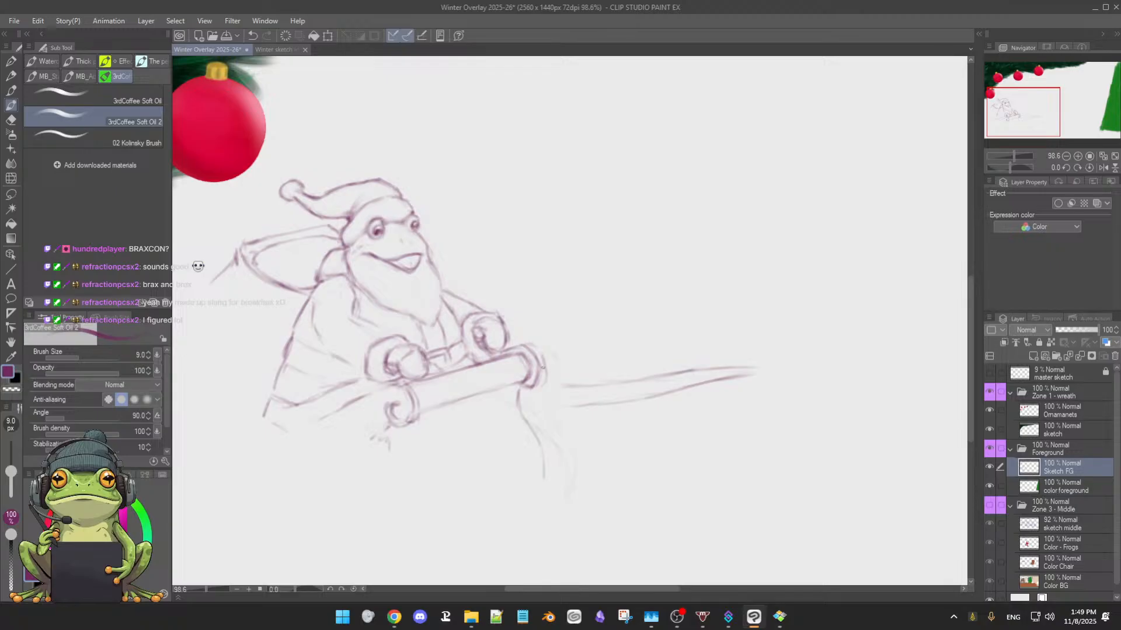
pyautogui.press('e')
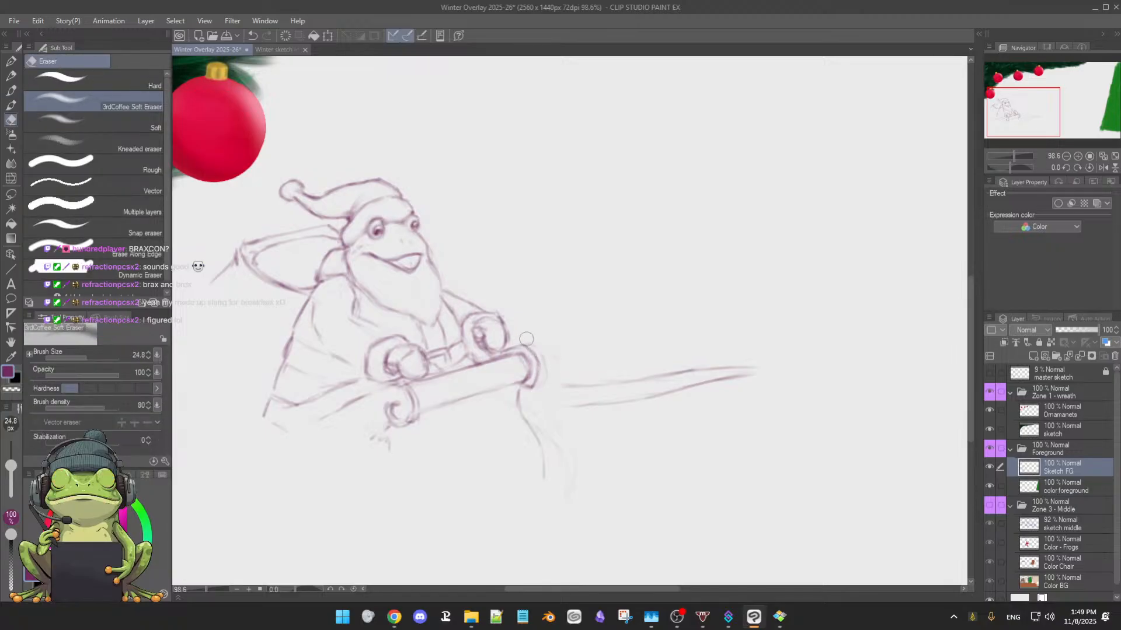
pyautogui.press('b')
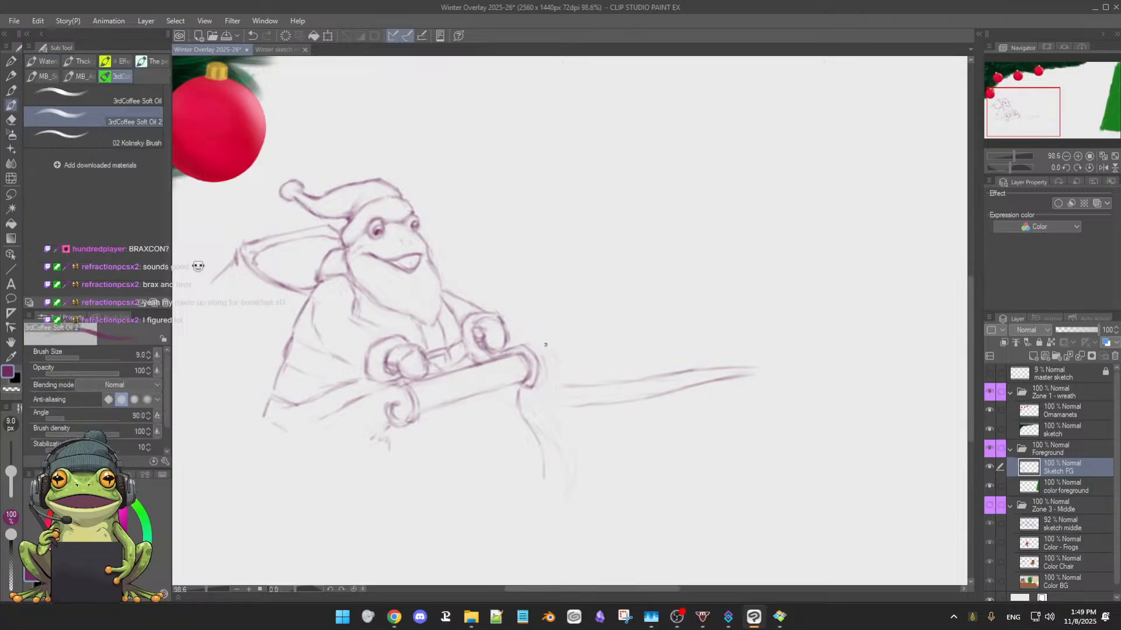
pyautogui.press('e')
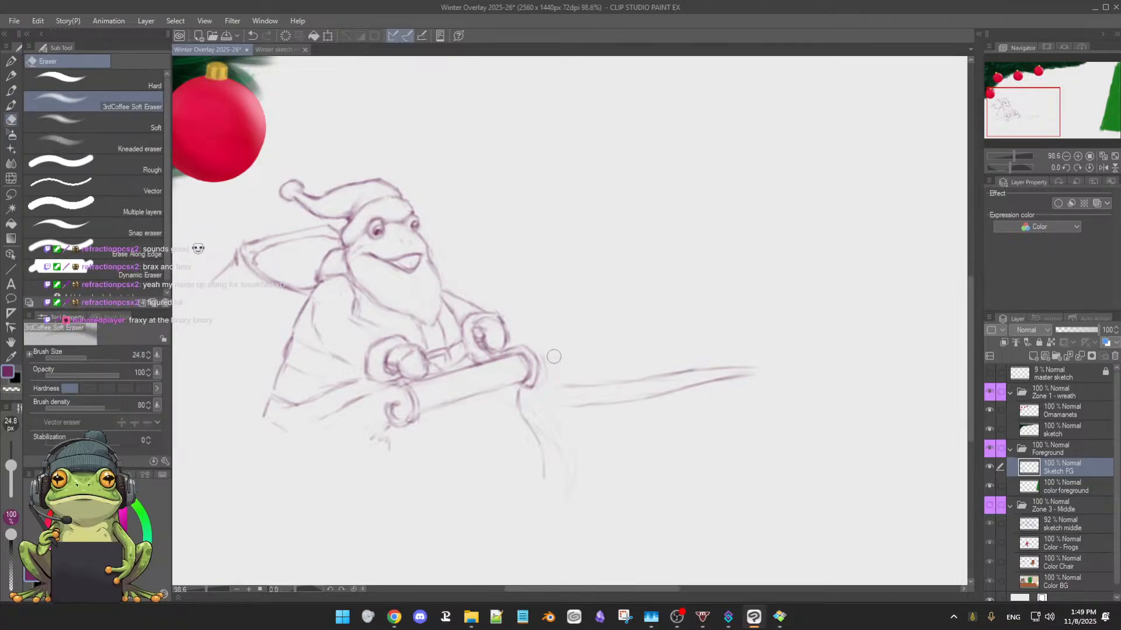
pyautogui.press('b')
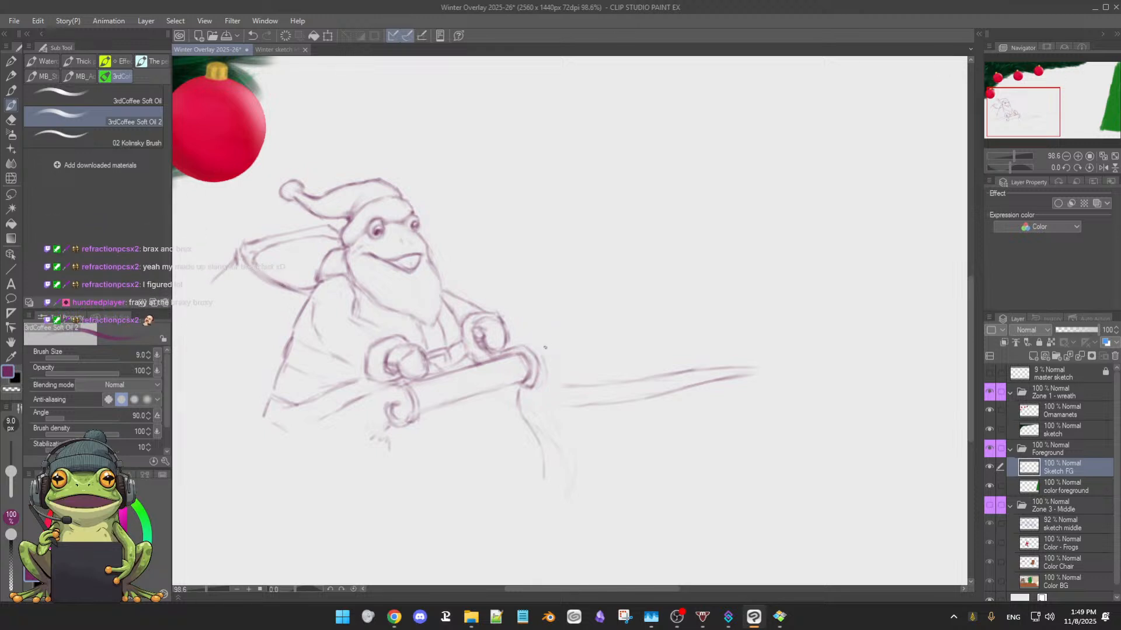
pyautogui.press('e')
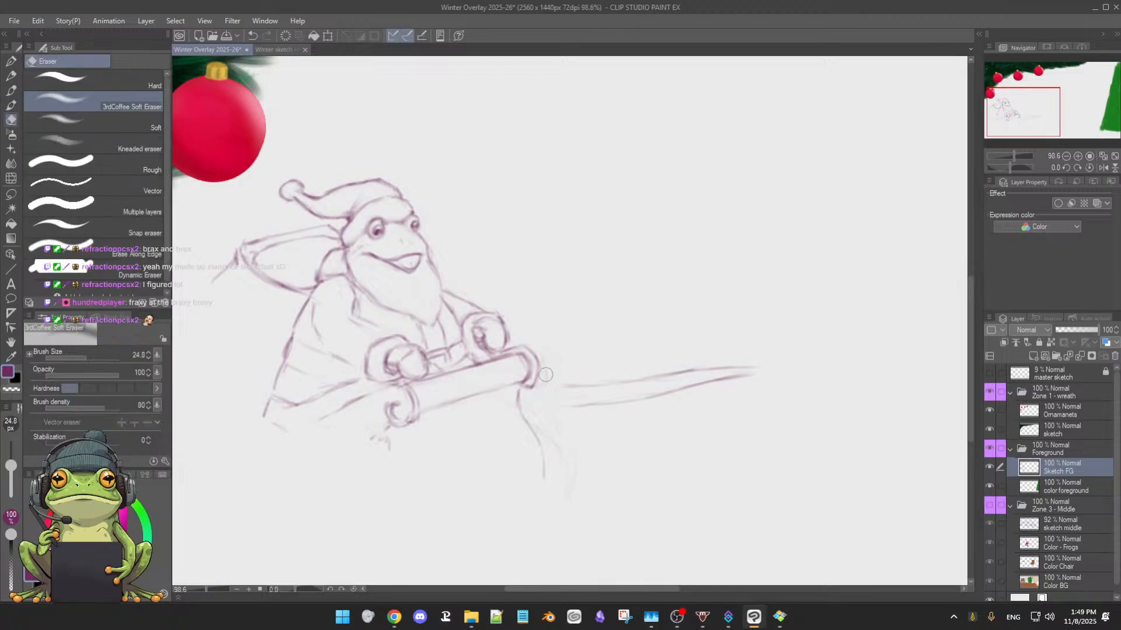
pyautogui.moveTo(546, 376); pyautogui.dragTo(543, 351)
pyautogui.press('b')
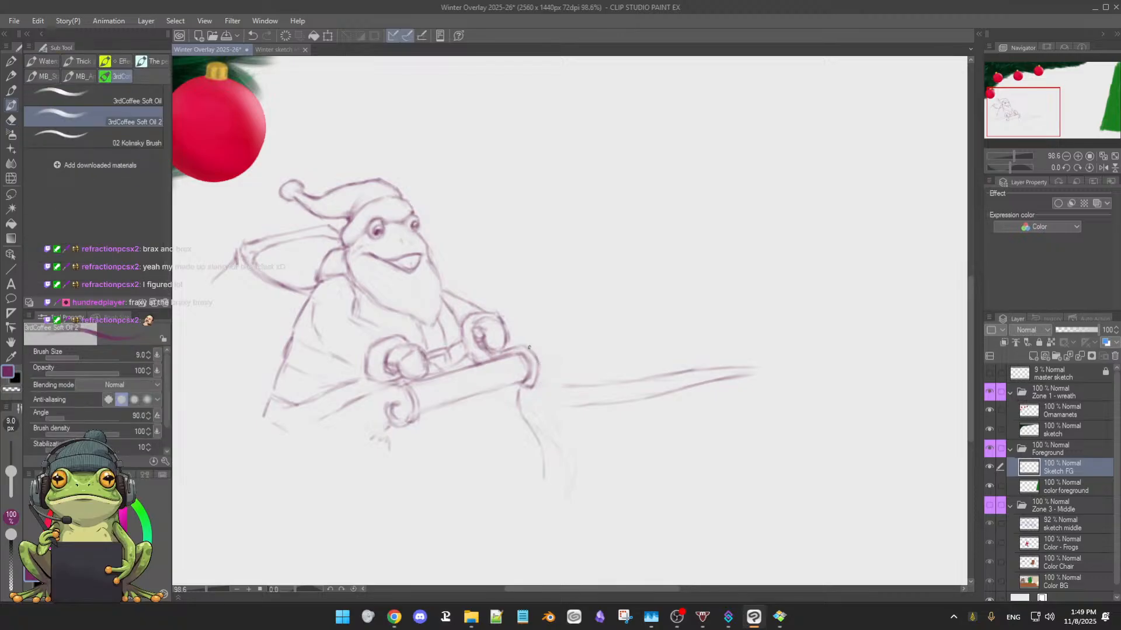
pyautogui.moveTo(537, 350)
pyautogui.mouseDown()
pyautogui.moveTo(544, 381)
pyautogui.moveTo(533, 392)
pyautogui.moveTo(522, 385)
pyautogui.mouseUp()
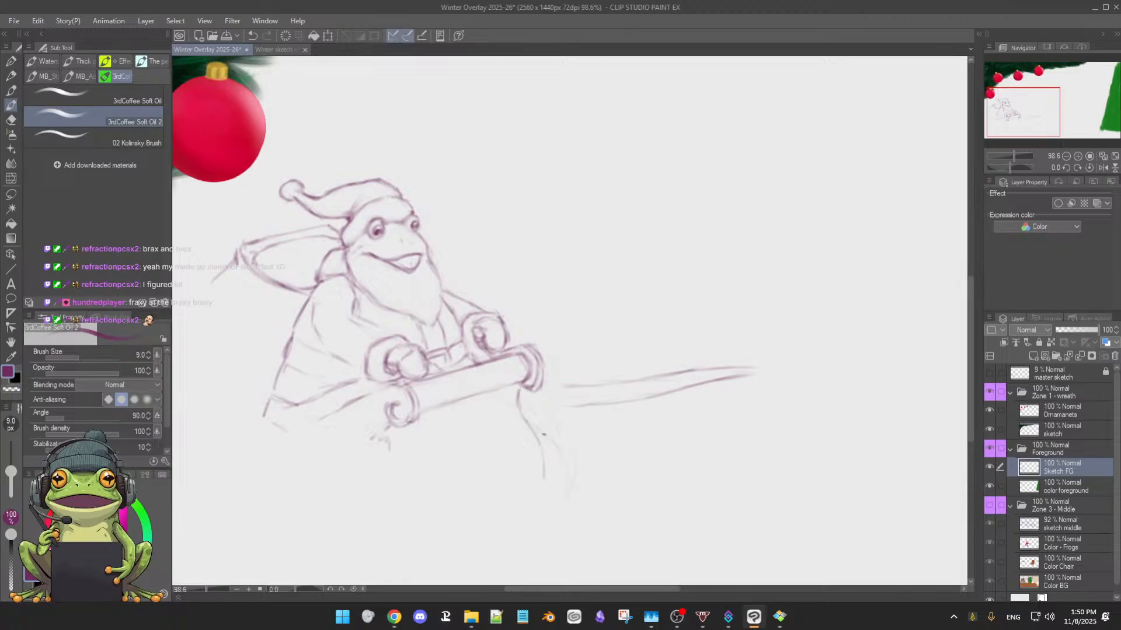
# Erase the faint leftover strokes beside the sleigh's front edge and clean up the double contour at the roll's right end
pyautogui.press('e')
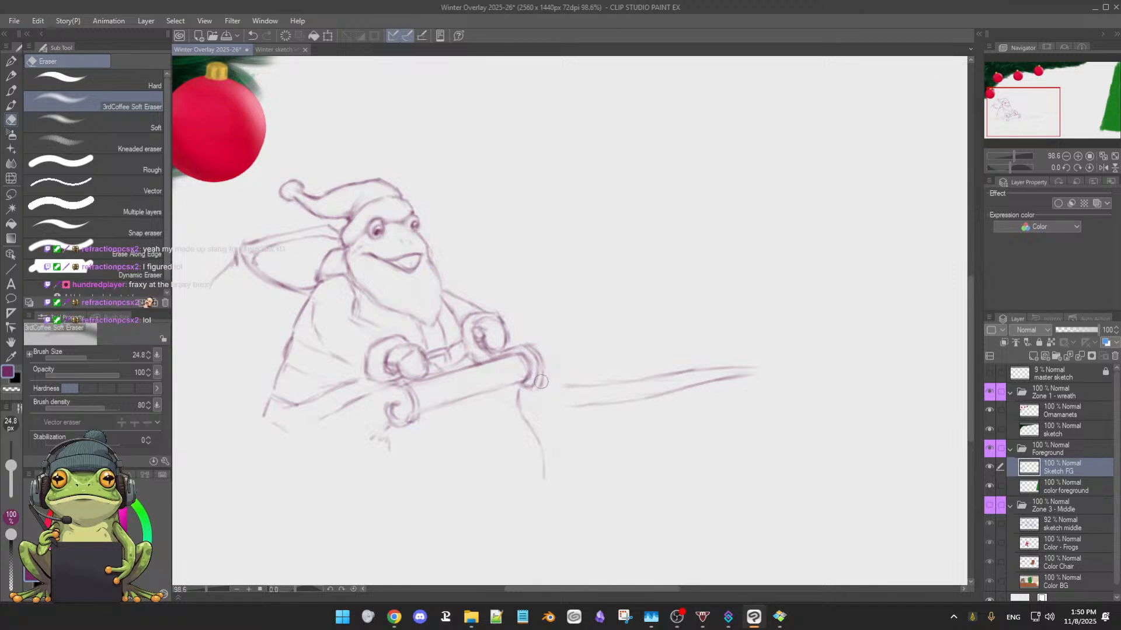
pyautogui.press('b')
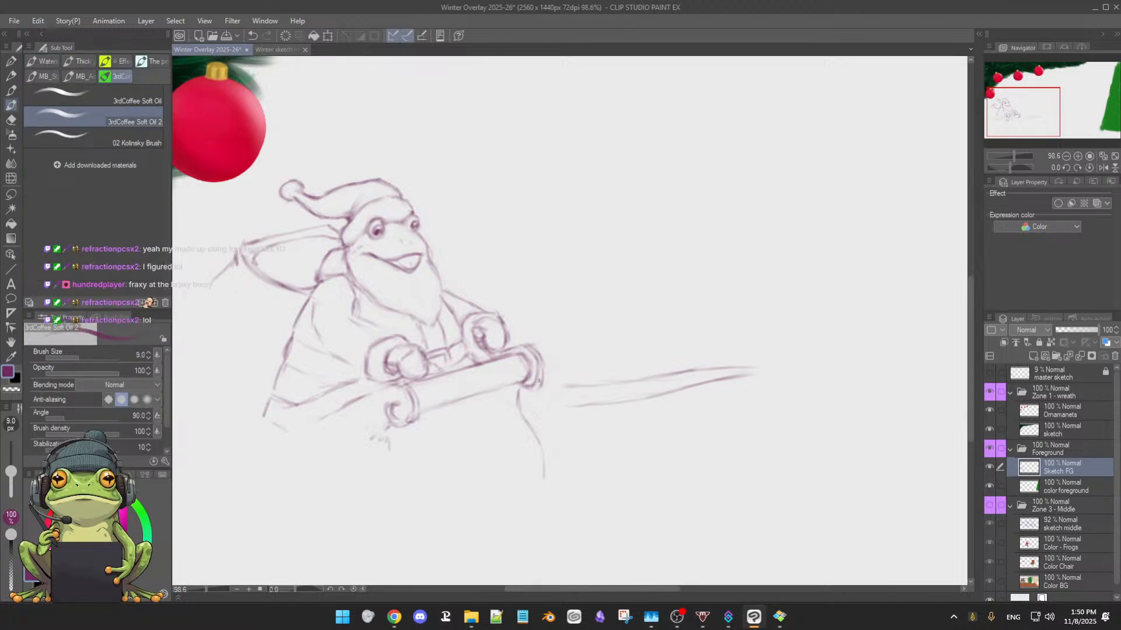
pyautogui.press('e')
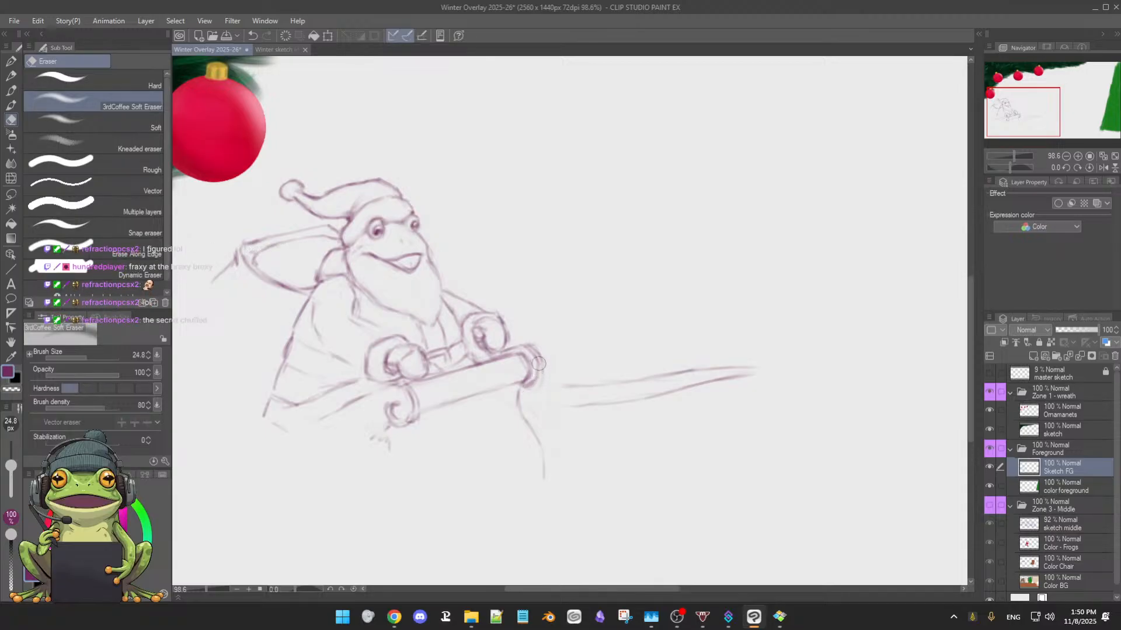
pyautogui.press('b')
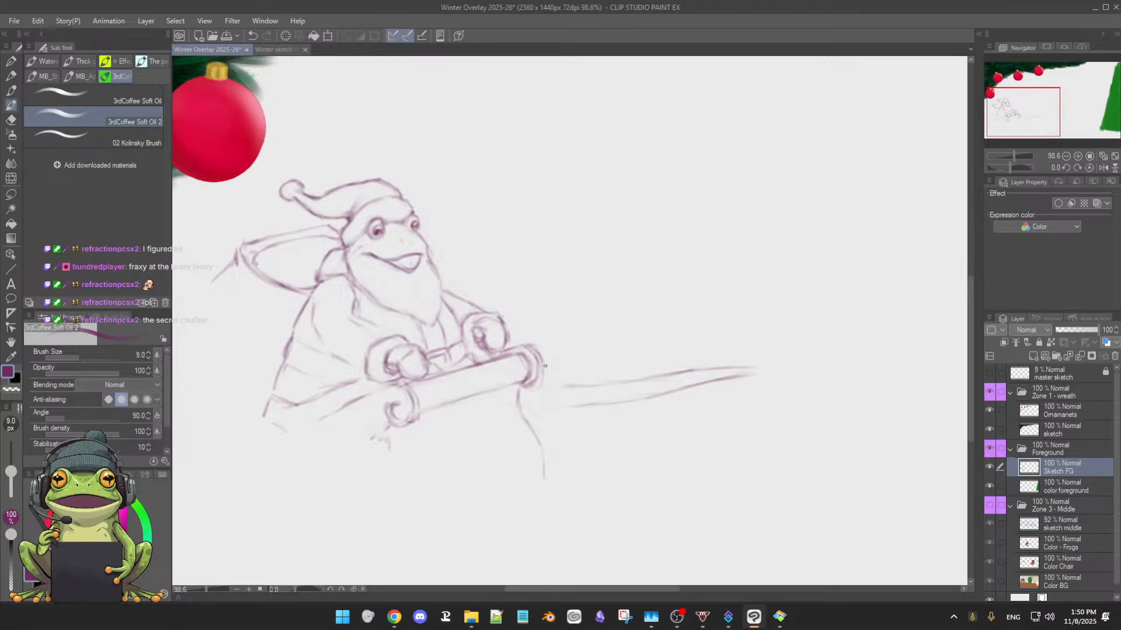
pyautogui.press('e')
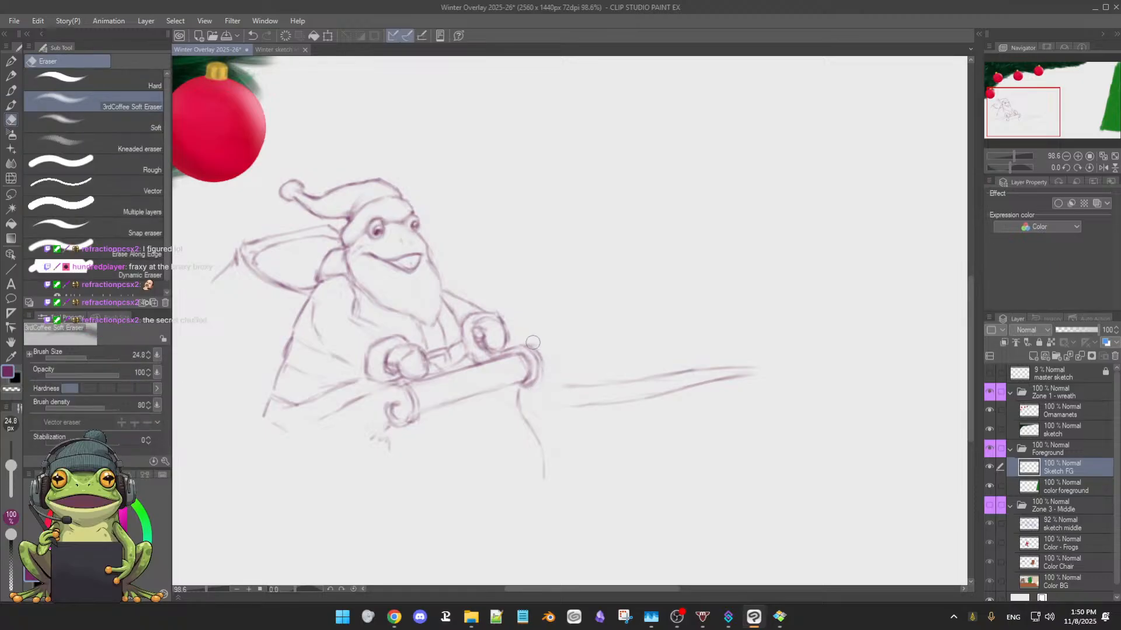
pyautogui.press('b')
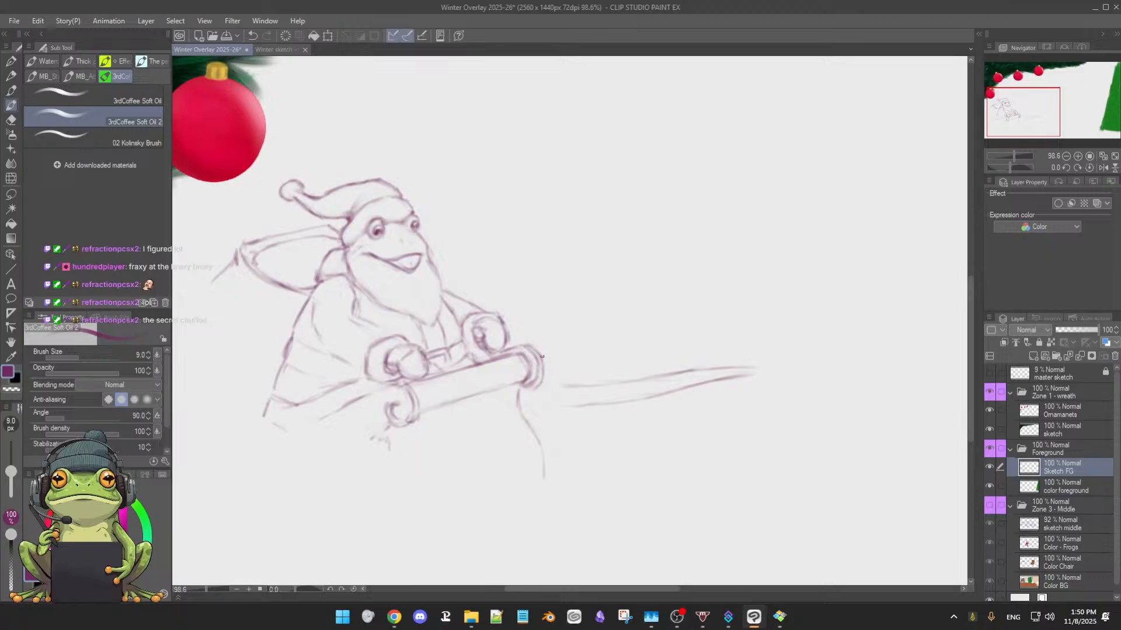
pyautogui.press('e')
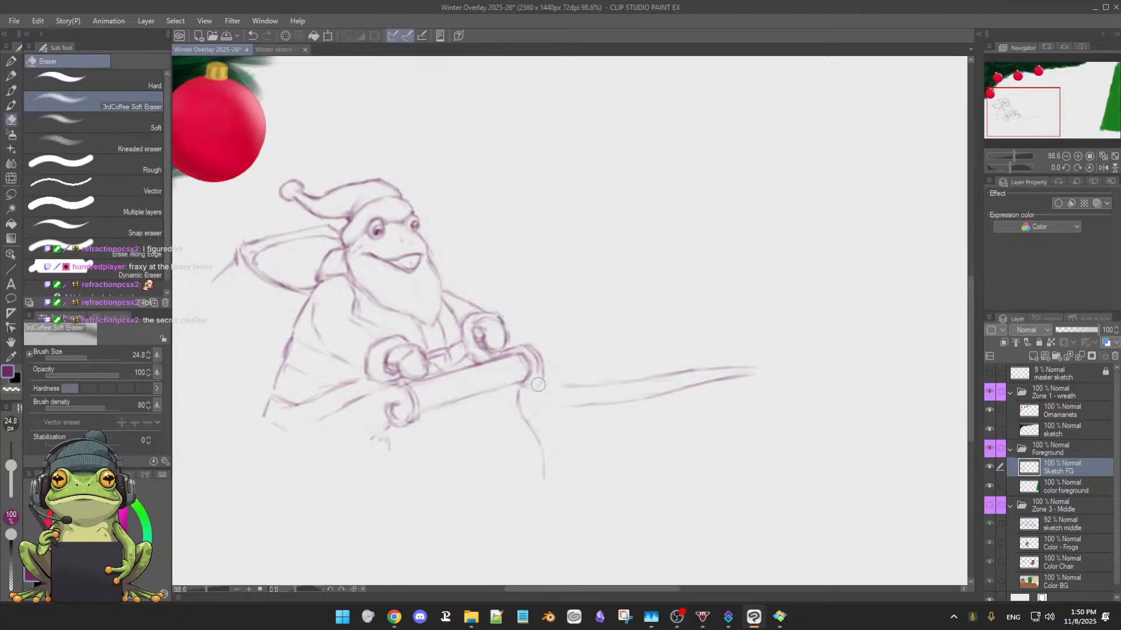
# Reinforce the outer rim and inner curve of the roll's right end with darker brush strokes
pyautogui.press('b')
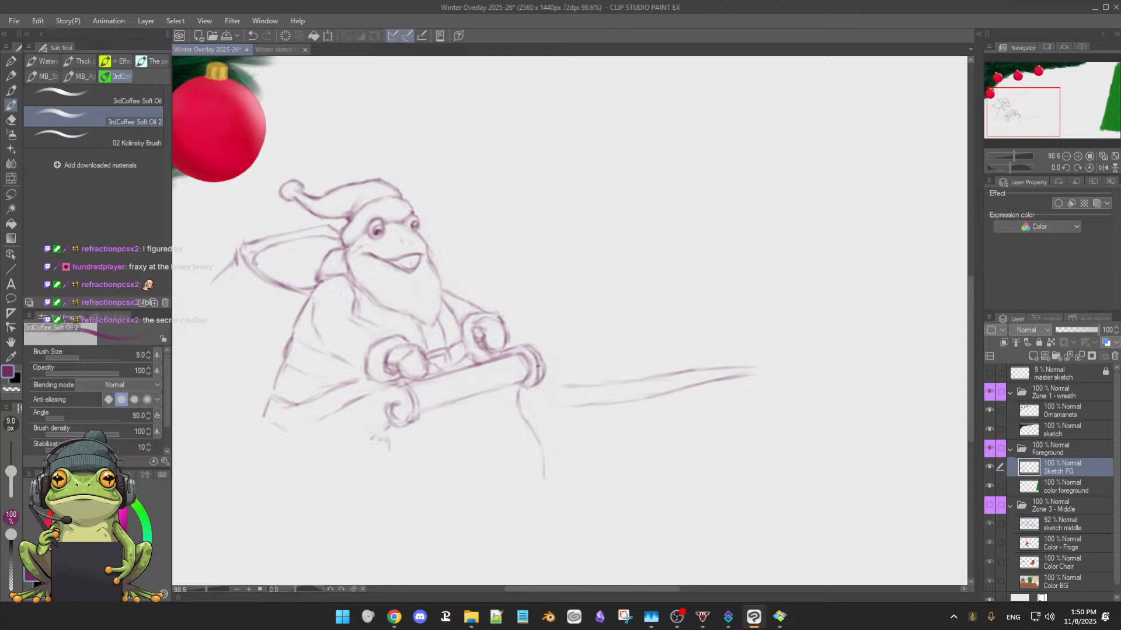
pyautogui.moveTo(542, 359); pyautogui.dragTo(542, 373)
pyautogui.moveTo(532, 346)
pyautogui.mouseDown()
pyautogui.moveTo(544, 361)
pyautogui.moveTo(524, 387)
pyautogui.mouseUp()
pyautogui.moveTo(524, 358); pyautogui.dragTo(526, 379)
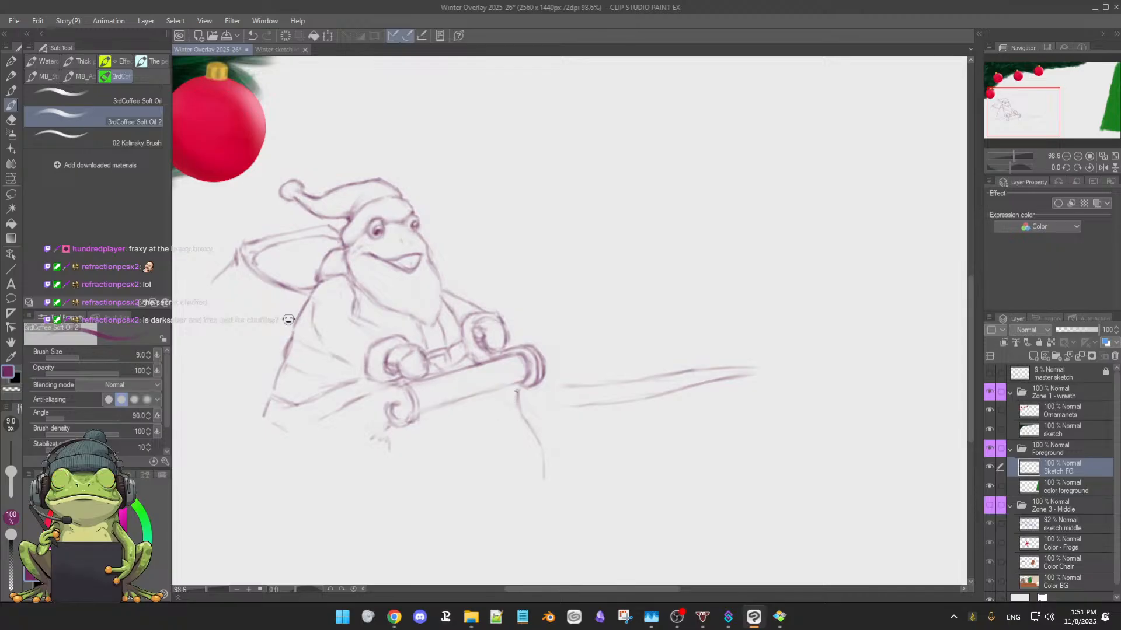
# Erase the lower part of the sleigh's front-edge line, redraw it as a smooth downward curve, and tidy its lower tip
pyautogui.moveTo(543, 468)
pyautogui.mouseDown()
pyautogui.moveTo(548, 491)
pyautogui.moveTo(642, 413)
pyautogui.moveTo(570, 455)
pyautogui.mouseUp()
pyautogui.scroll(-2, 635, 410)
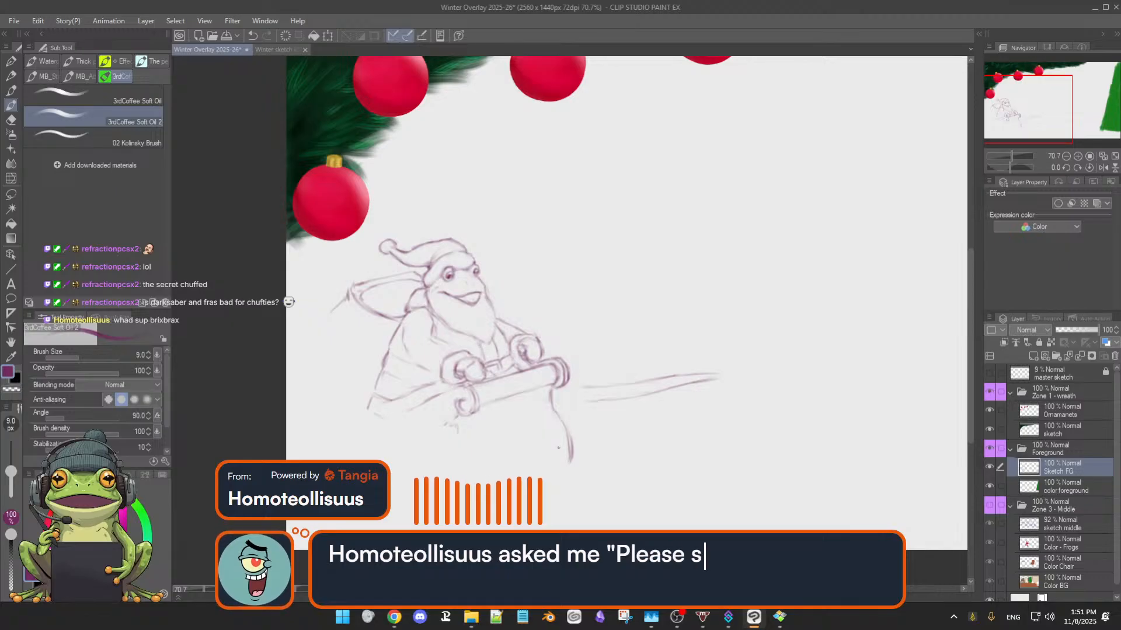
pyautogui.press('e')
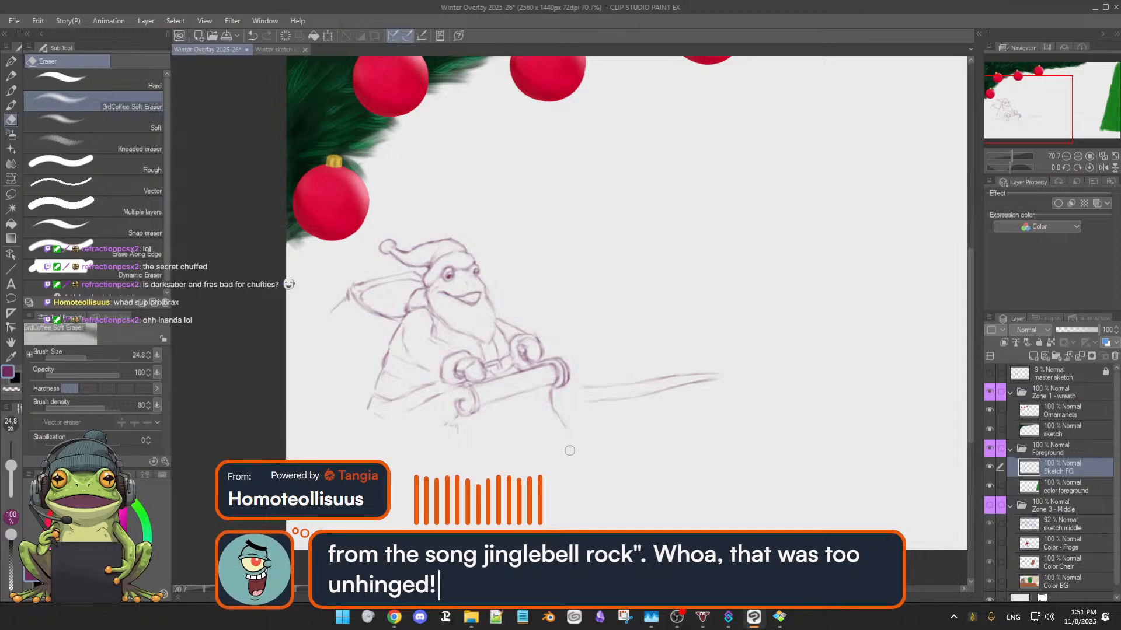
pyautogui.press('p')
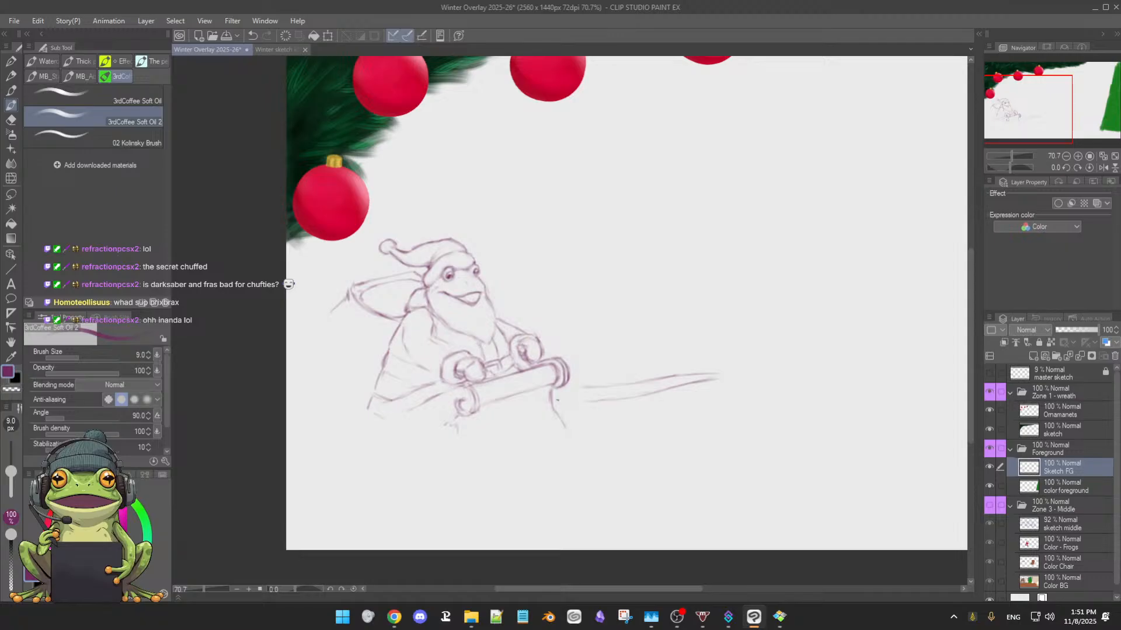
pyautogui.moveTo(551, 394)
pyautogui.mouseDown()
pyautogui.moveTo(564, 428)
pyautogui.moveTo(558, 469)
pyautogui.mouseUp()
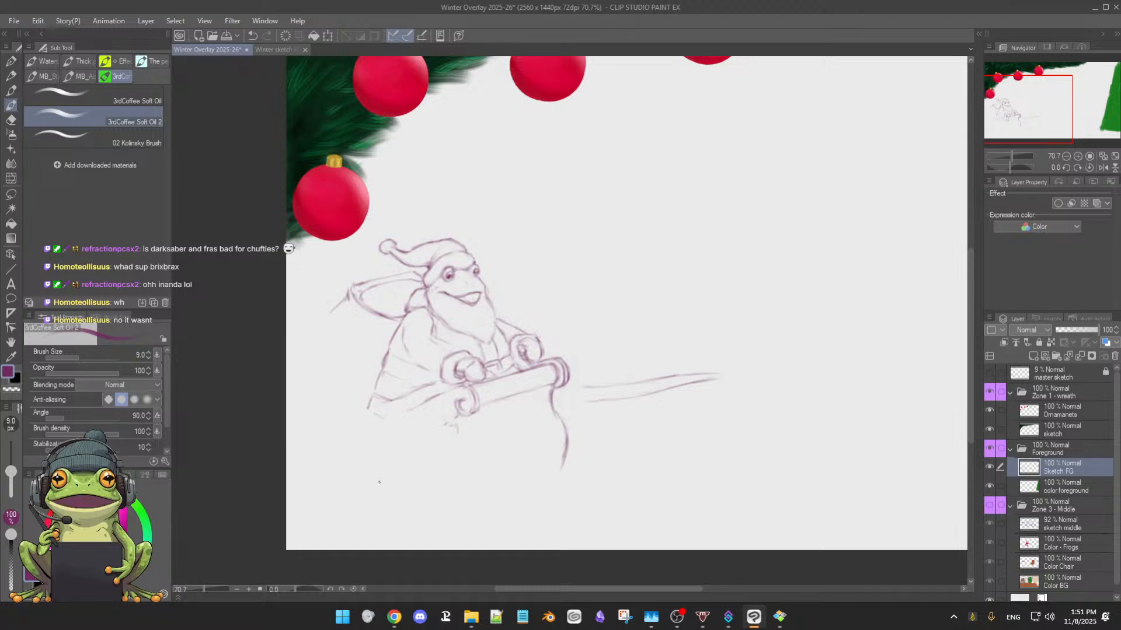
pyautogui.moveTo(567, 438); pyautogui.dragTo(563, 469)
pyautogui.press('e')
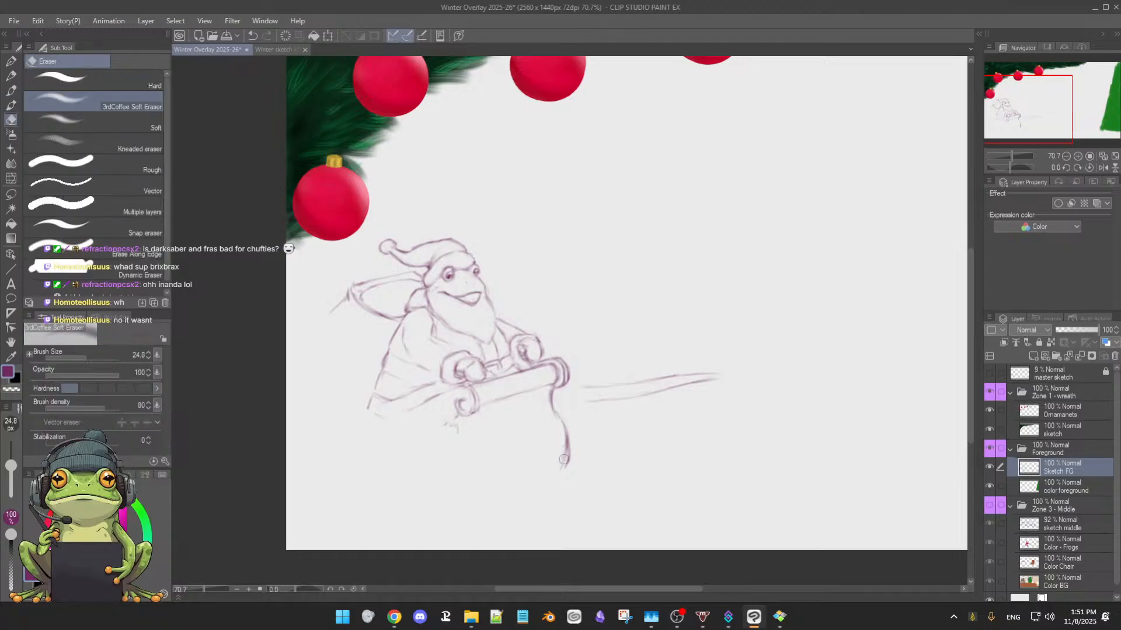
pyautogui.press('b')
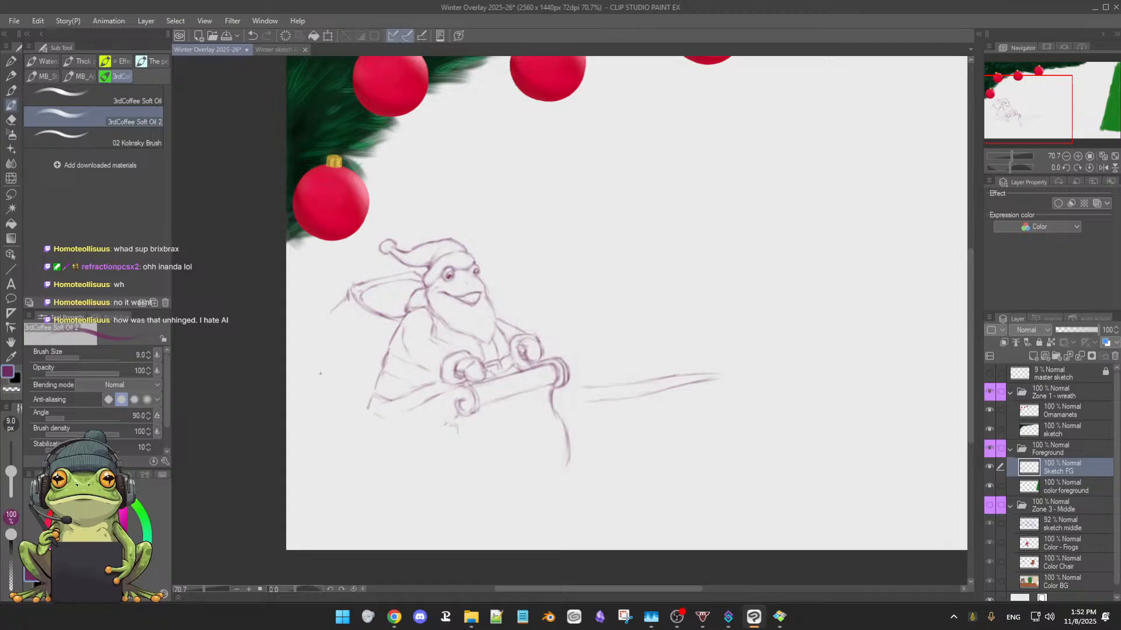
# Extend the outer contour of the frog's sack downward with a loose brush curve
pyautogui.moveTo(322, 318); pyautogui.dragTo(304, 357)
pyautogui.moveTo(605, 284); pyautogui.dragTo(583, 313)
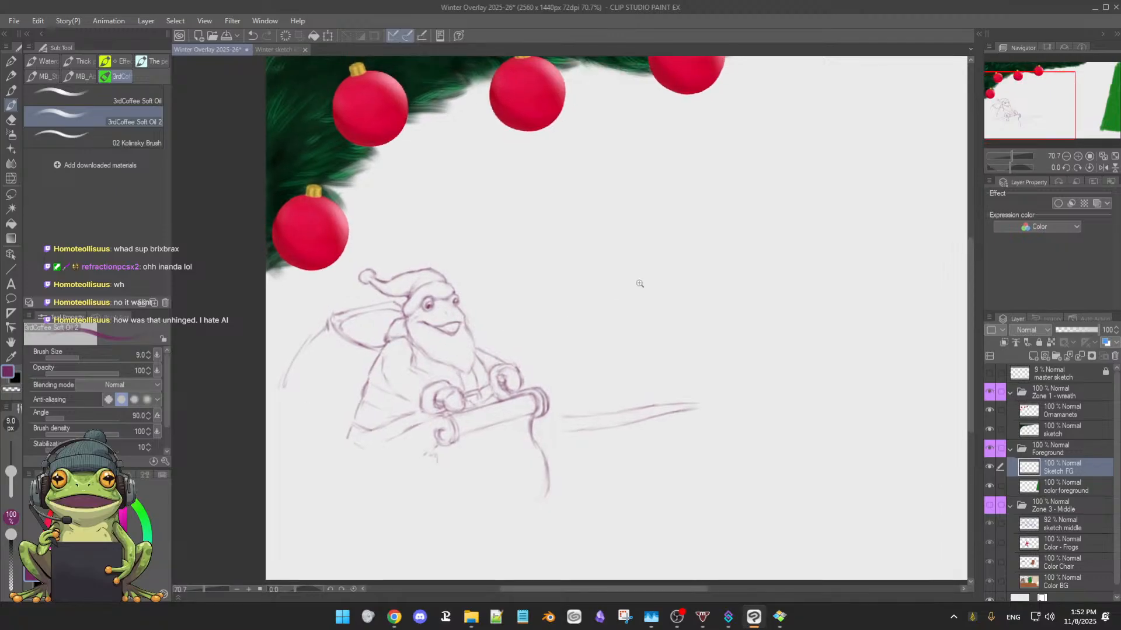
pyautogui.moveTo(645, 275)
pyautogui.mouseDown()
pyautogui.moveTo(636, 332)
pyautogui.moveTo(659, 300)
pyautogui.moveTo(564, 402)
pyautogui.mouseUp()
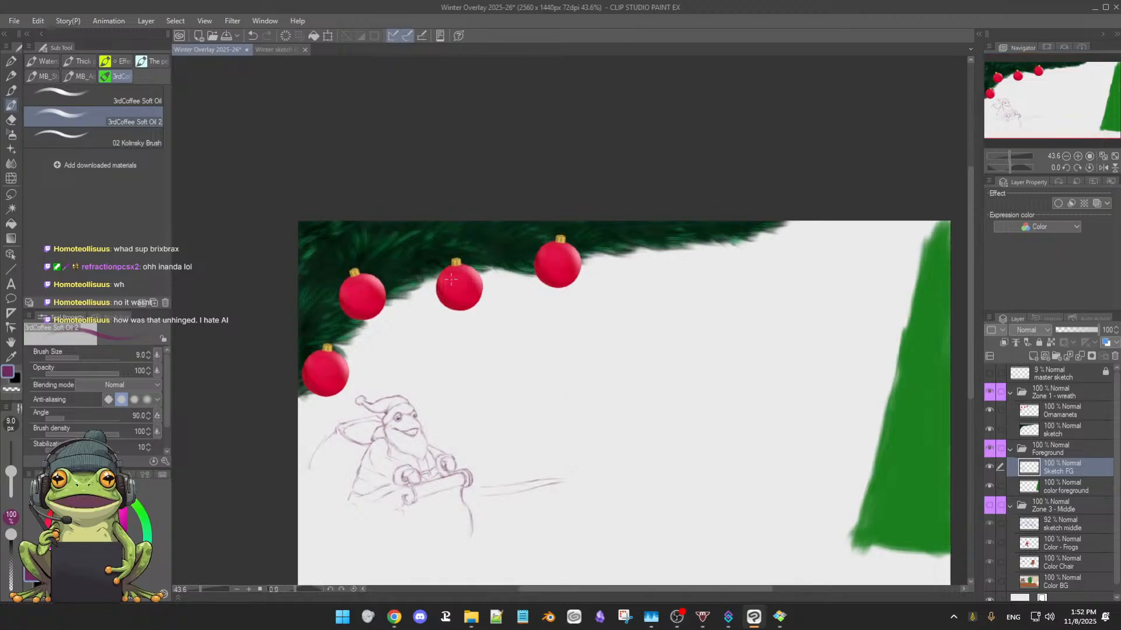
pyautogui.scroll(2, 558, 368)
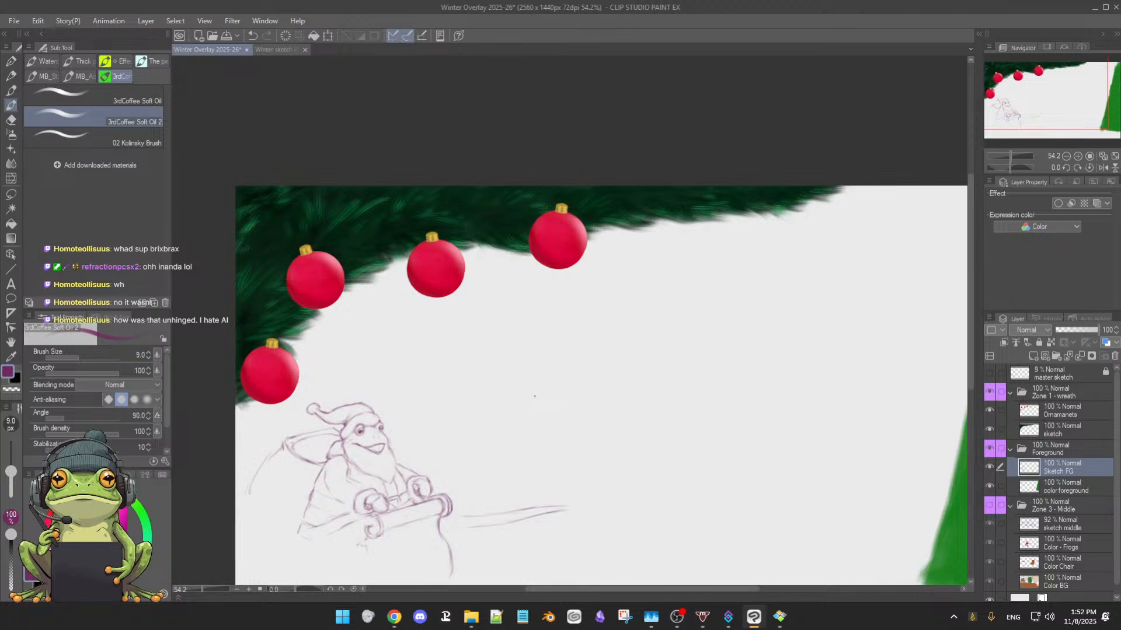
# Clean up around the sleigh's front edge and extend the upper long forward-reaching line back to the rolled front
pyautogui.moveTo(623, 425); pyautogui.dragTo(668, 363)
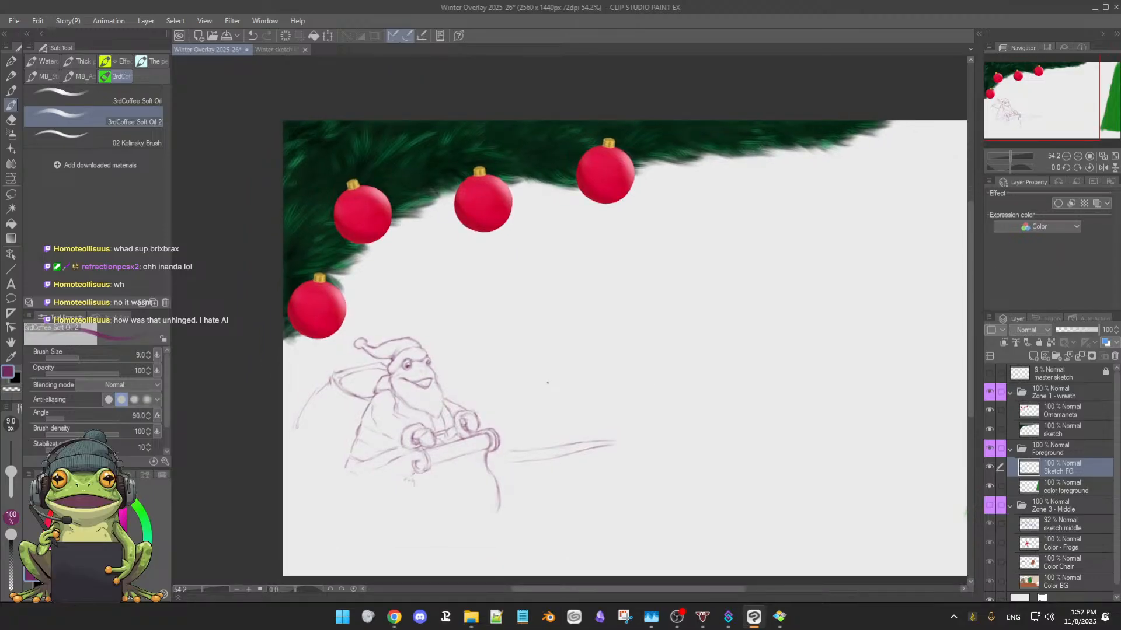
pyautogui.scroll(3, 560, 379)
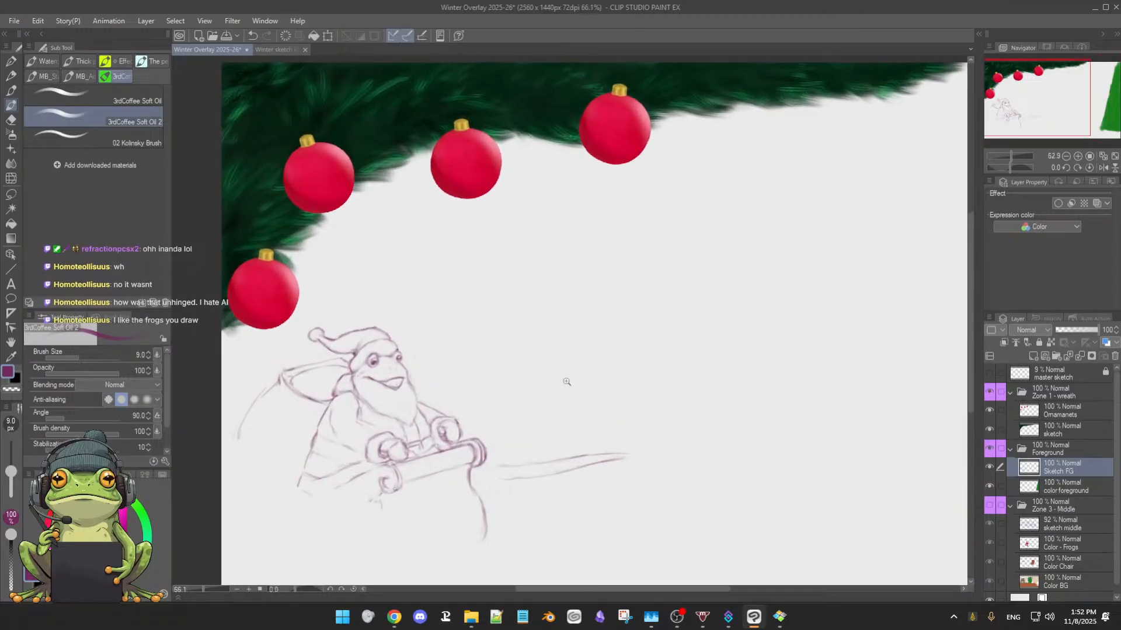
pyautogui.moveTo(561, 379); pyautogui.dragTo(625, 306)
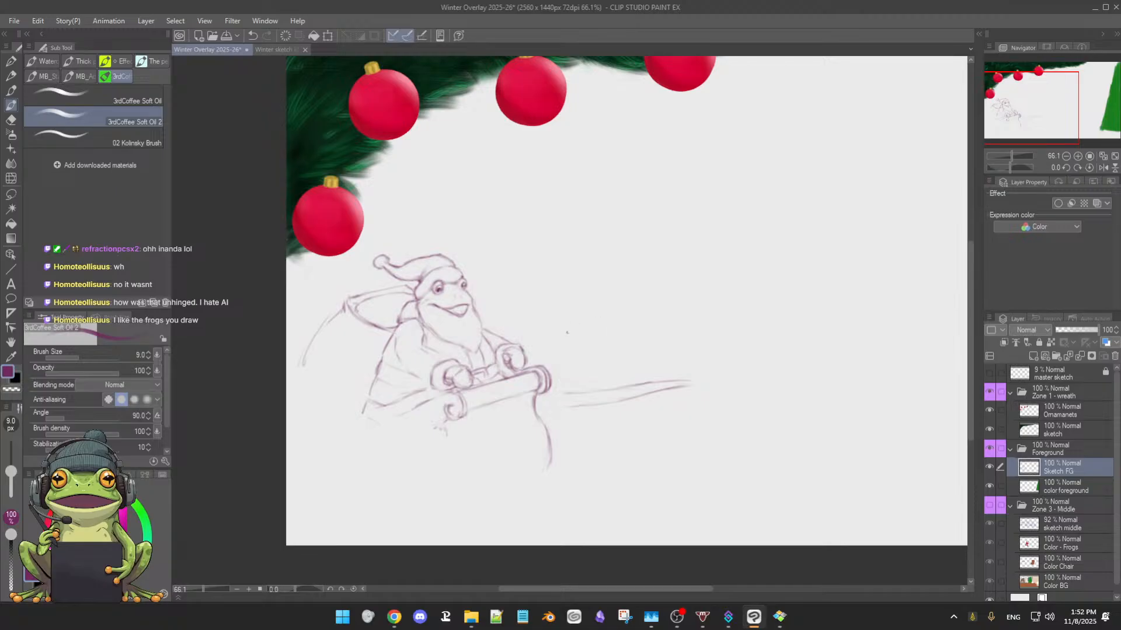
pyautogui.scroll(3, 567, 333)
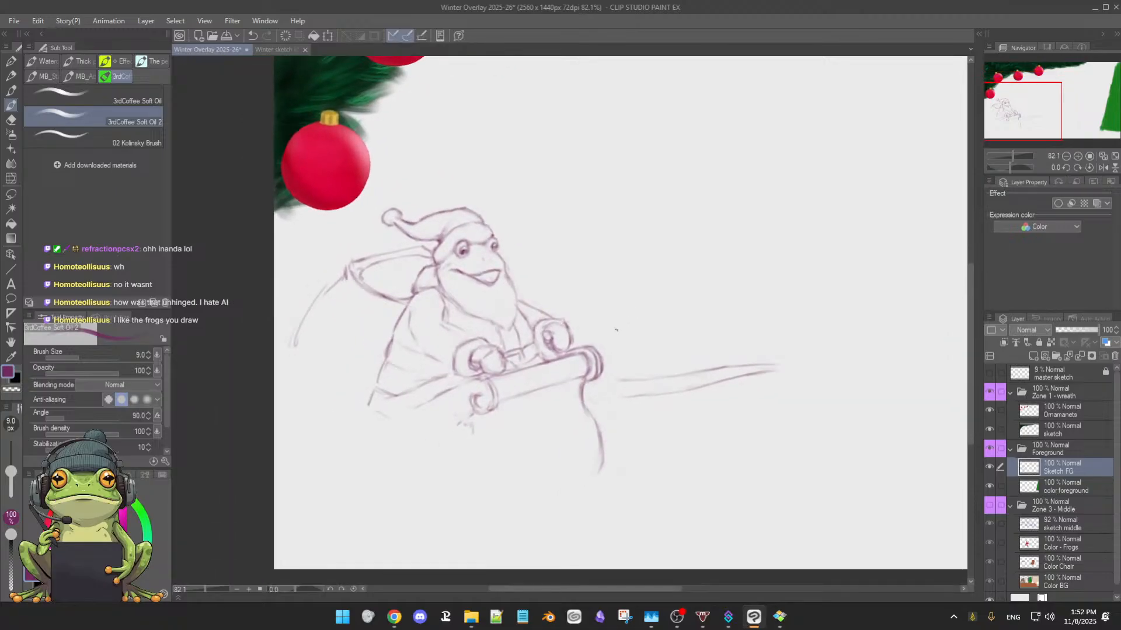
pyautogui.press('e')
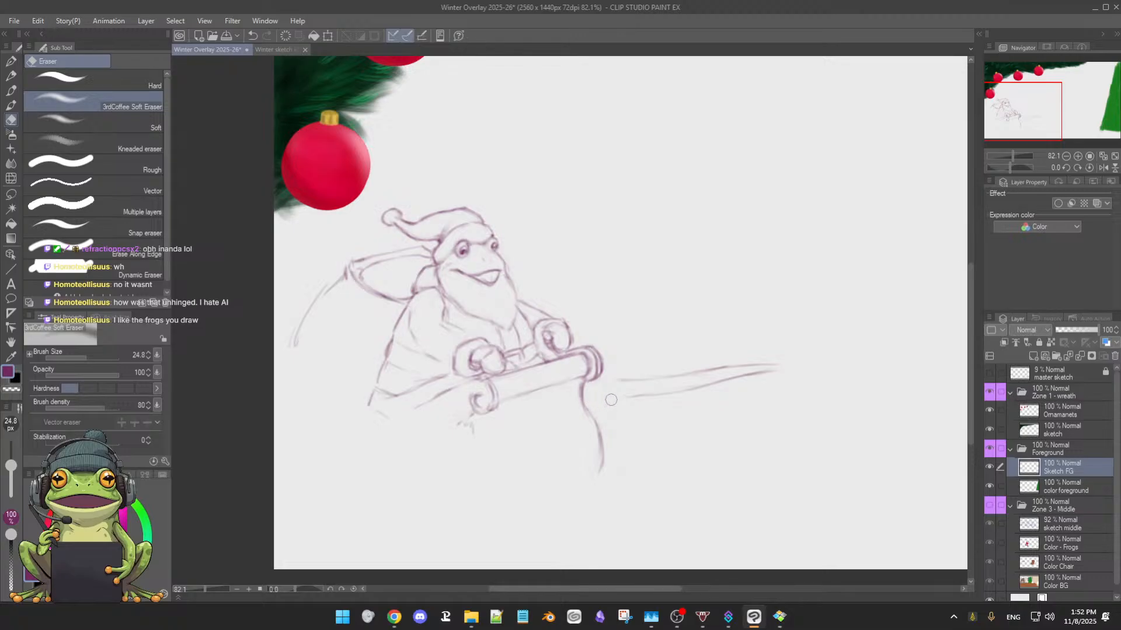
pyautogui.press('b')
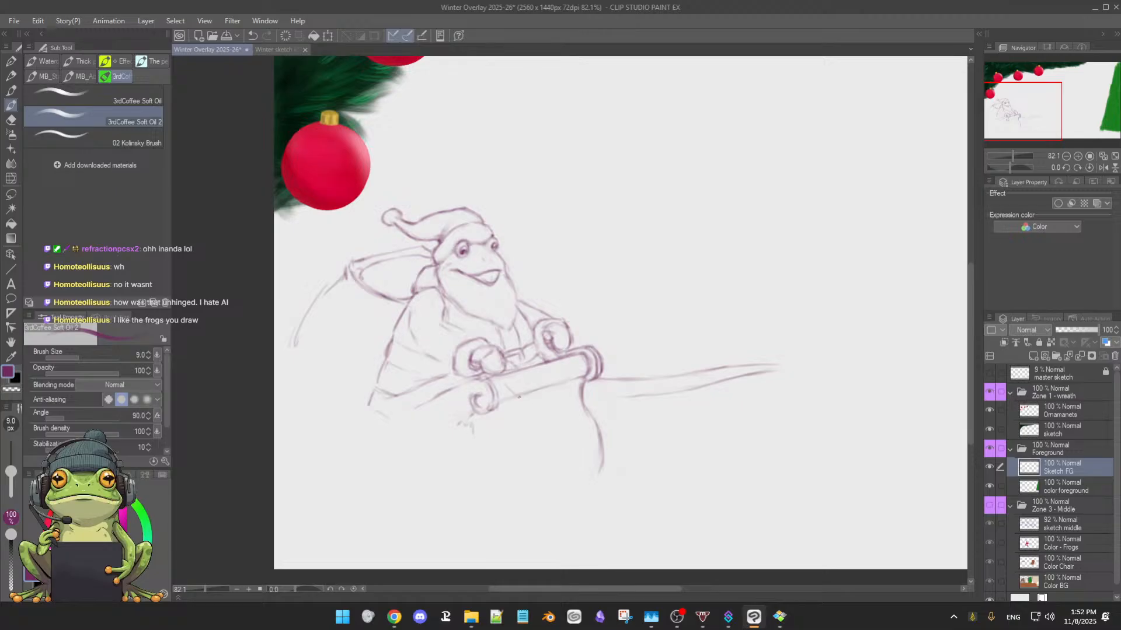
# Sketch a shallow curve under the sleigh's roll, erase its overlap with the lower forward line, and redraw that line darker
pyautogui.moveTo(562, 400); pyautogui.dragTo(647, 396)
pyautogui.press('e')
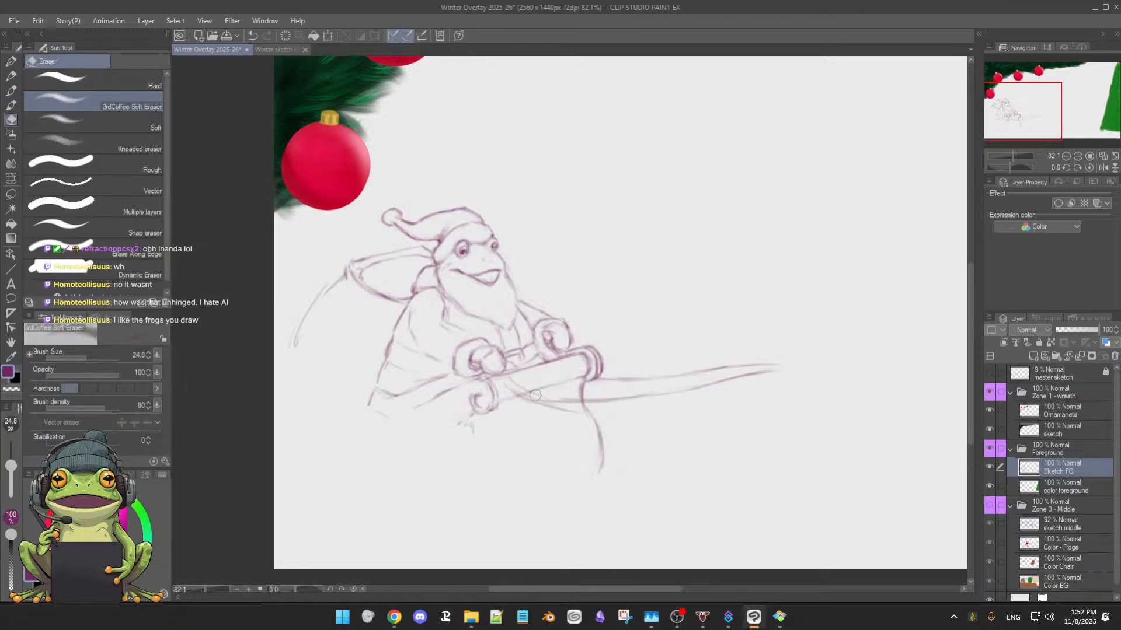
pyautogui.press('b')
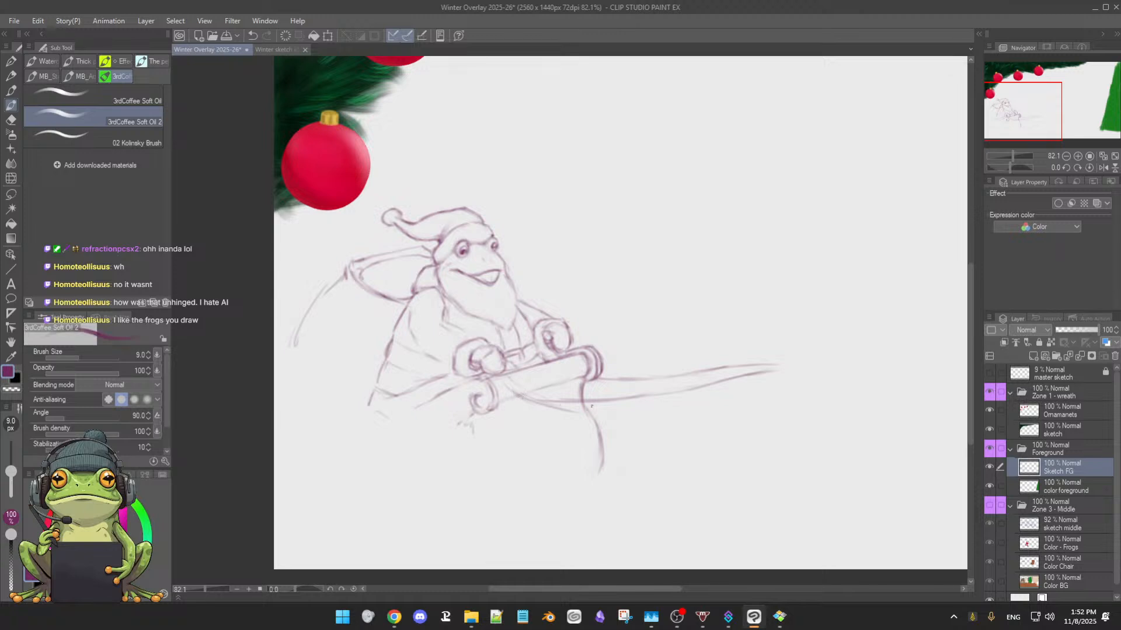
pyautogui.press('e')
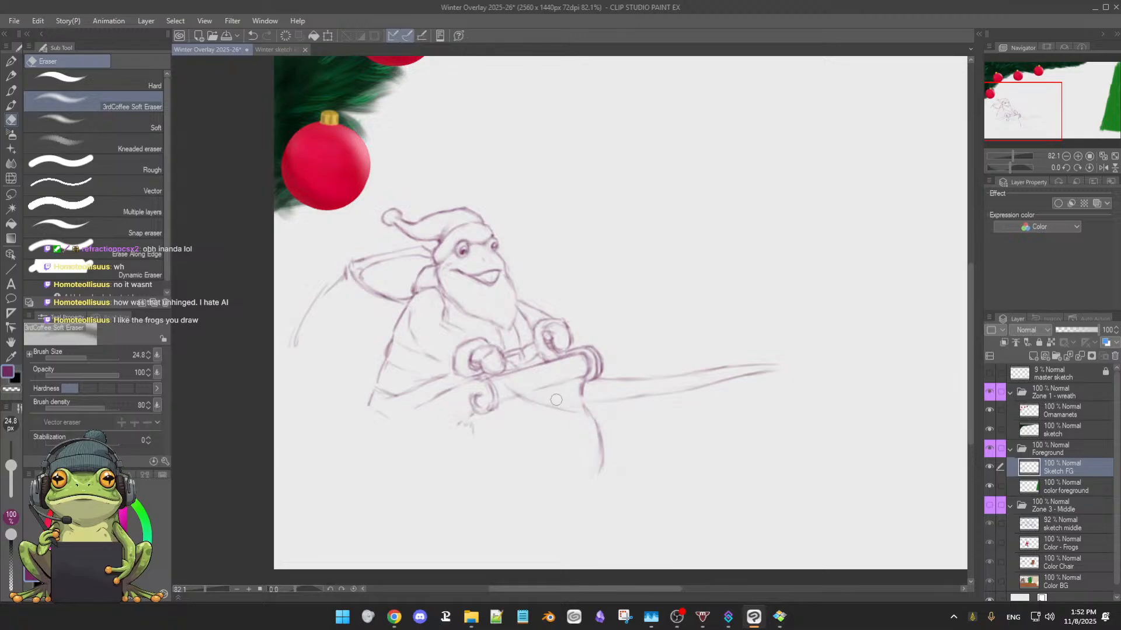
pyautogui.press('b')
pyautogui.moveTo(594, 406); pyautogui.dragTo(780, 377)
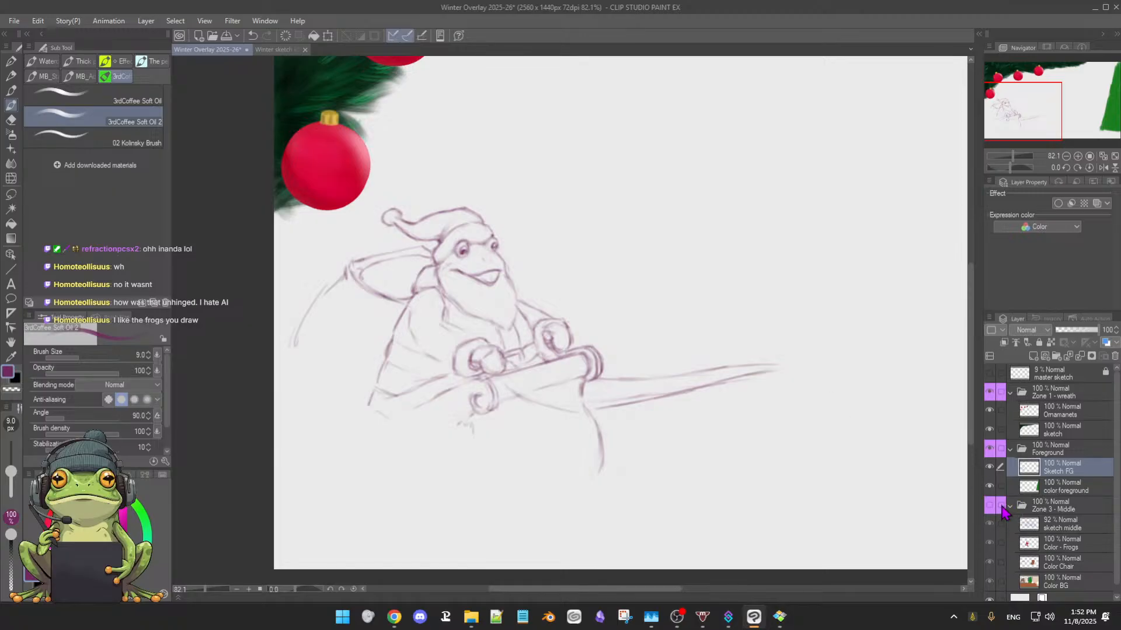
# Show the Zone 3 - Middle folder temporarily to review the whole composition with the foreground sketch, and hide it again
pyautogui.click(990, 507)
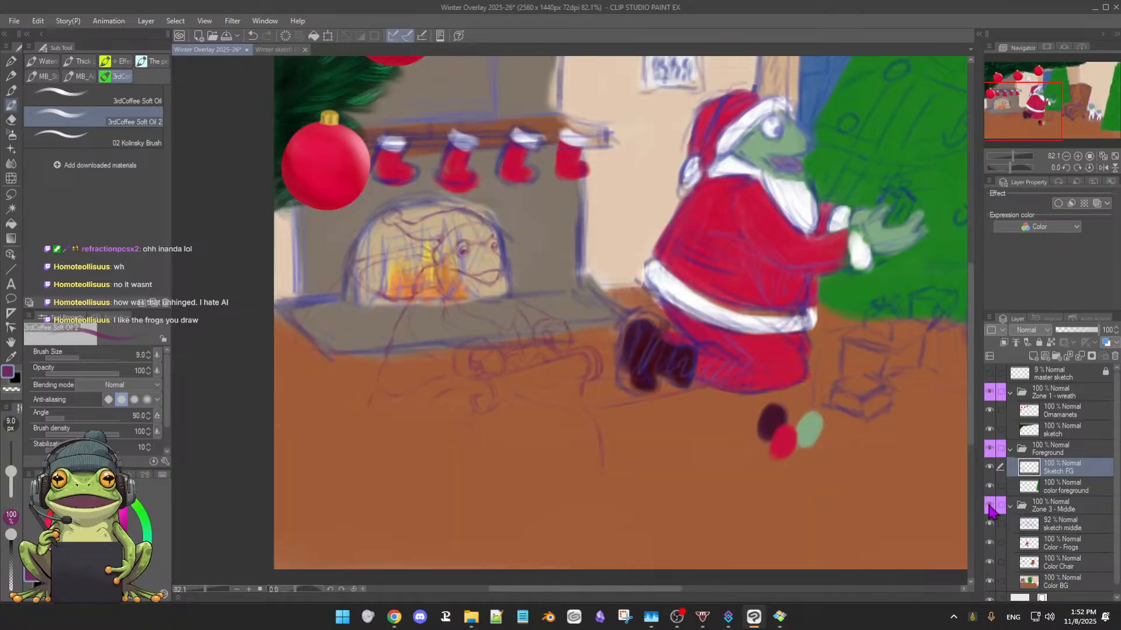
pyautogui.scroll(-10, 761, 392)
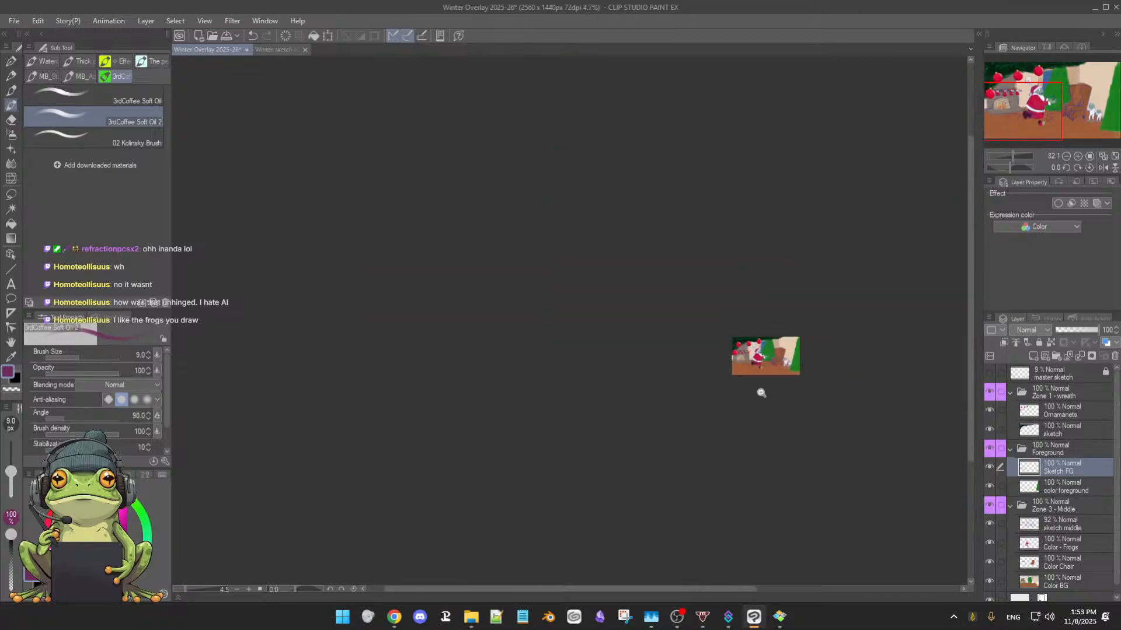
pyautogui.scroll(8, 761, 393)
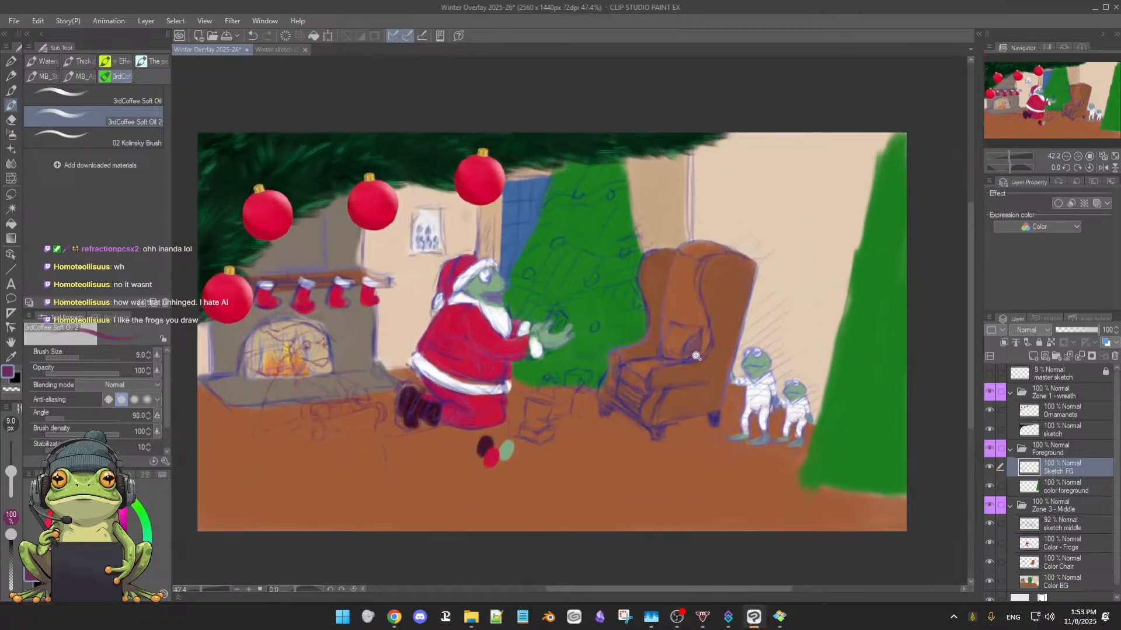
pyautogui.moveTo(696, 355); pyautogui.dragTo(684, 362)
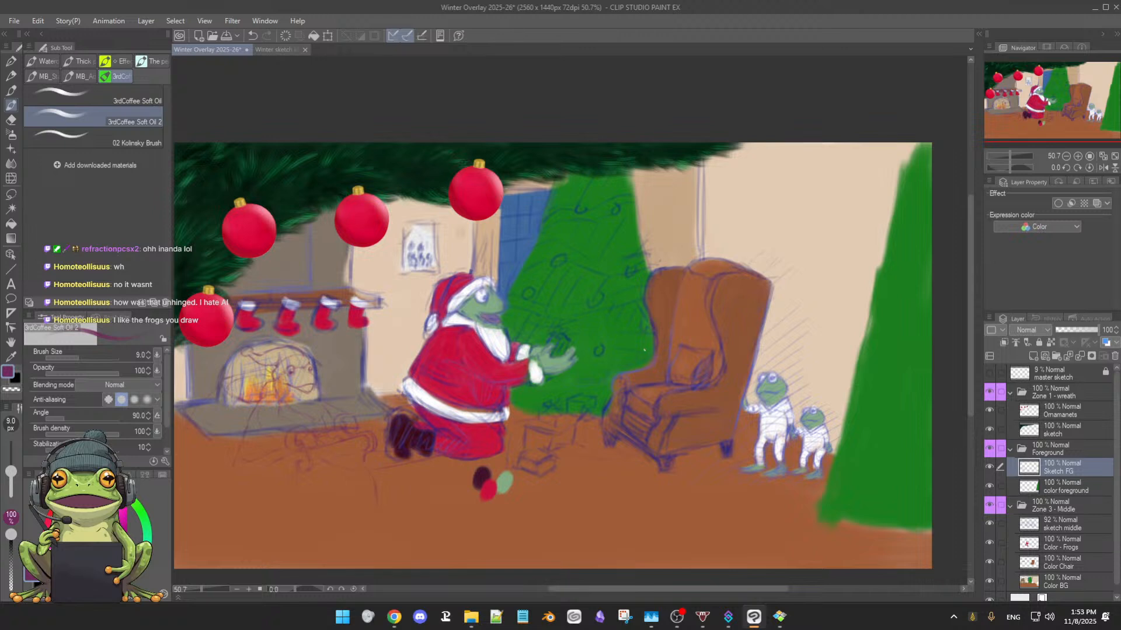
pyautogui.click(990, 506)
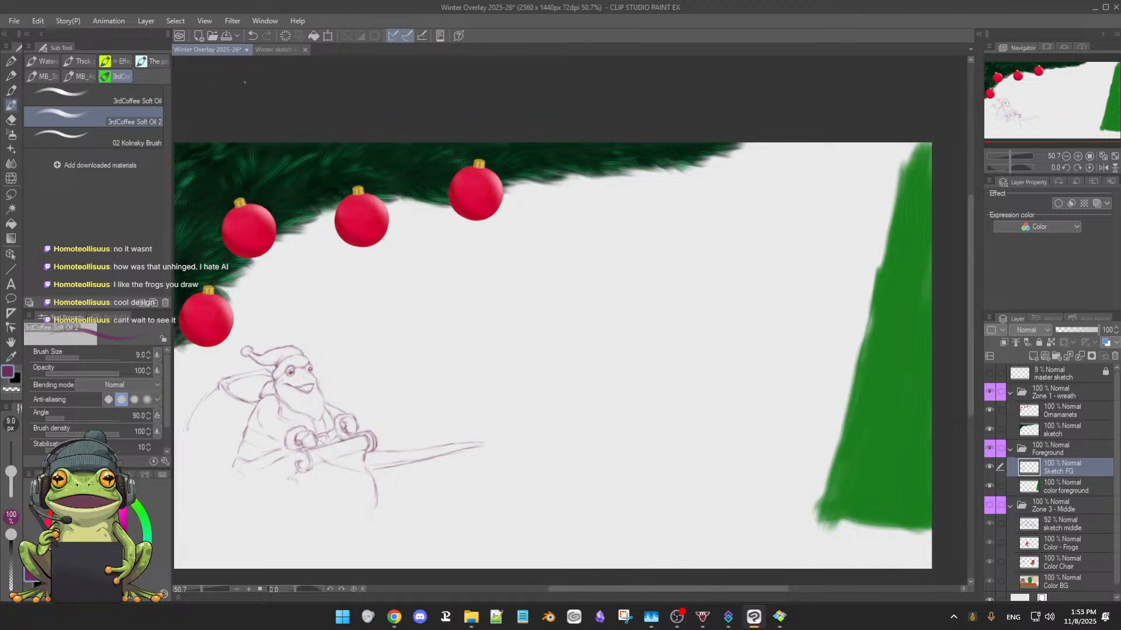
# Check the numbered layout plan in the Winter sketch ideas document and return to the overlay illustration
pyautogui.click(286, 51)
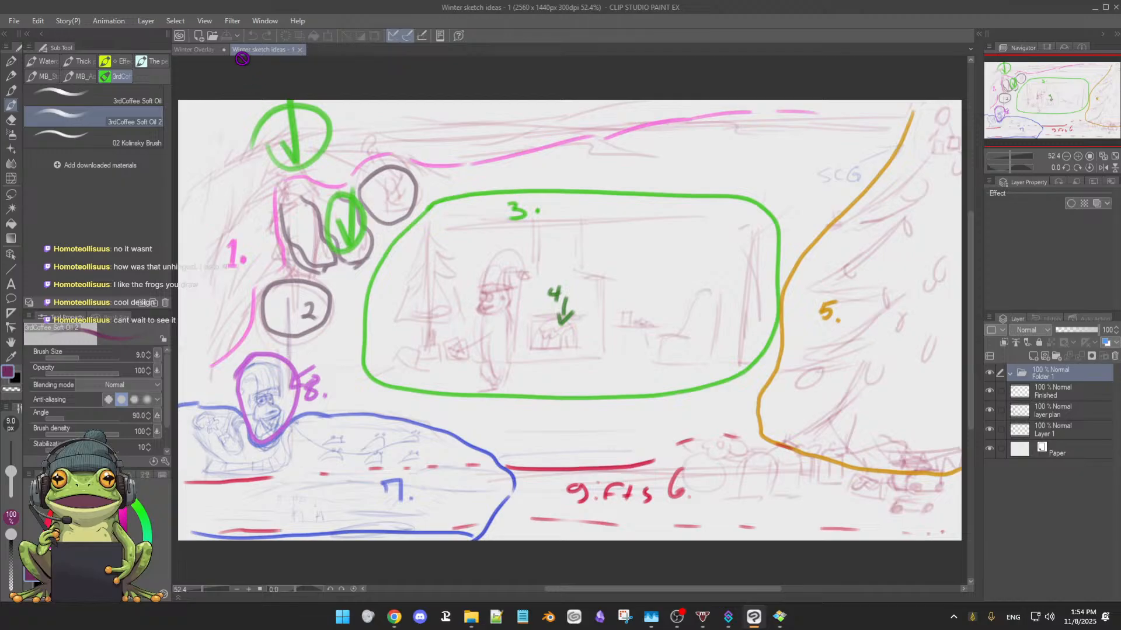
pyautogui.click(199, 50)
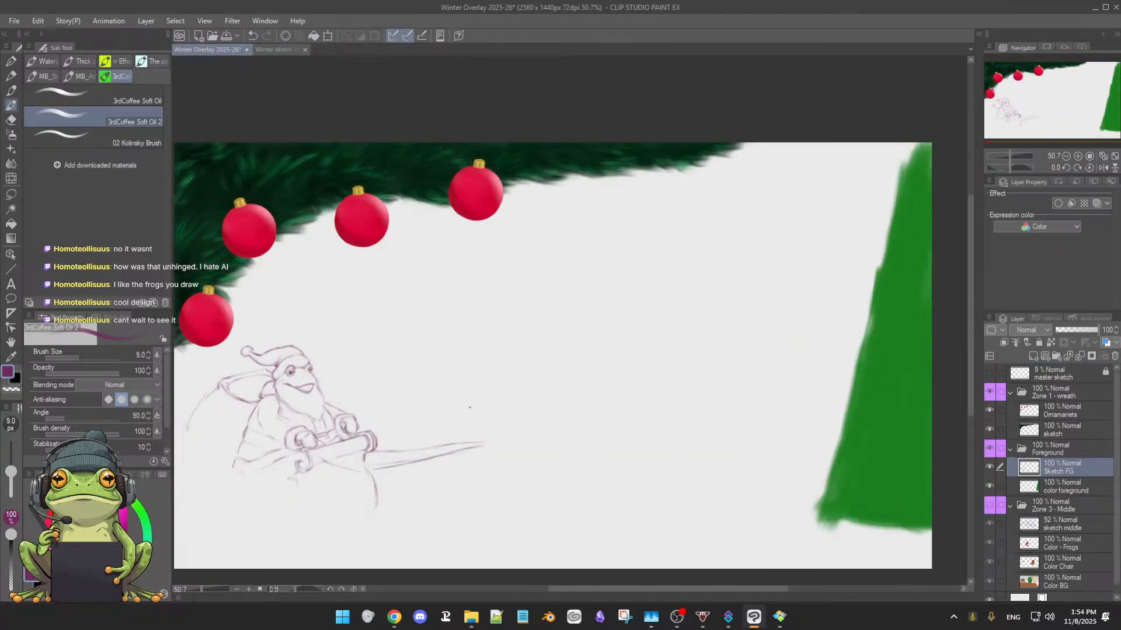
pyautogui.moveTo(469, 411); pyautogui.dragTo(465, 404)
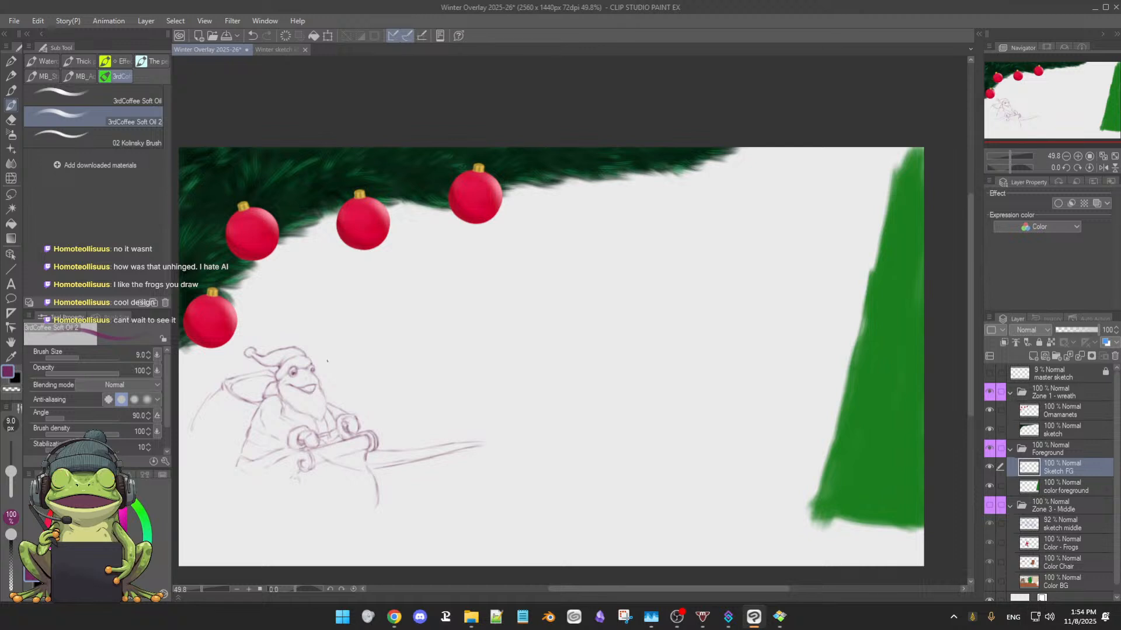
# Save the Winter Overlay 2025-26 illustration and toggle the Foreground folder's visibility off and on
pyautogui.scroll(-1, 338, 356)
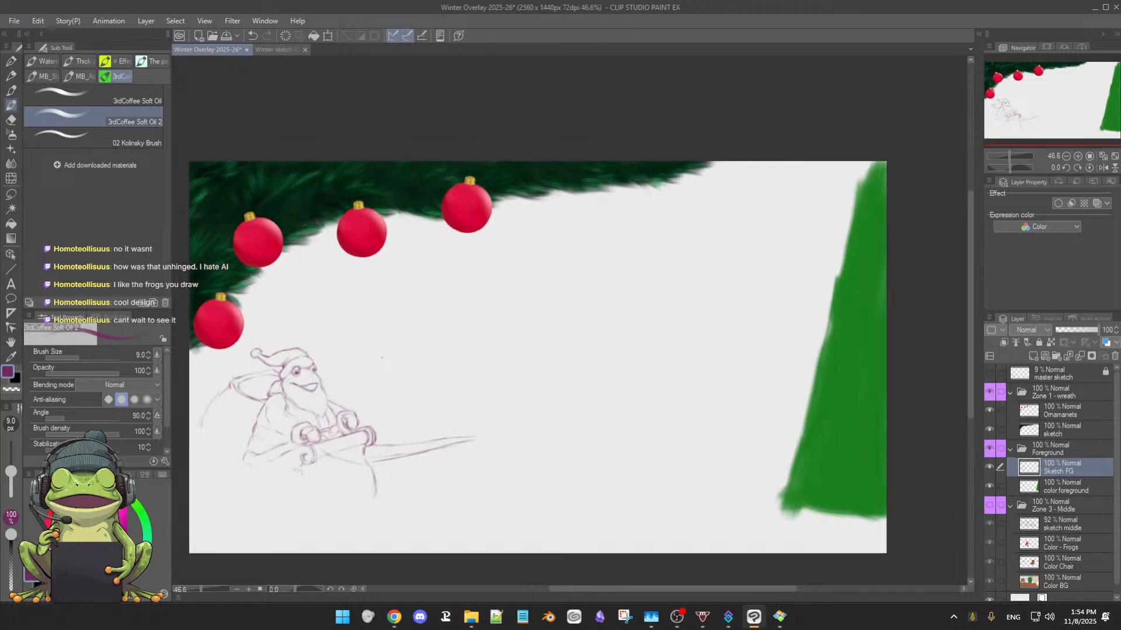
pyautogui.moveTo(382, 358); pyautogui.dragTo(595, 275)
pyautogui.scroll(3, 456, 336)
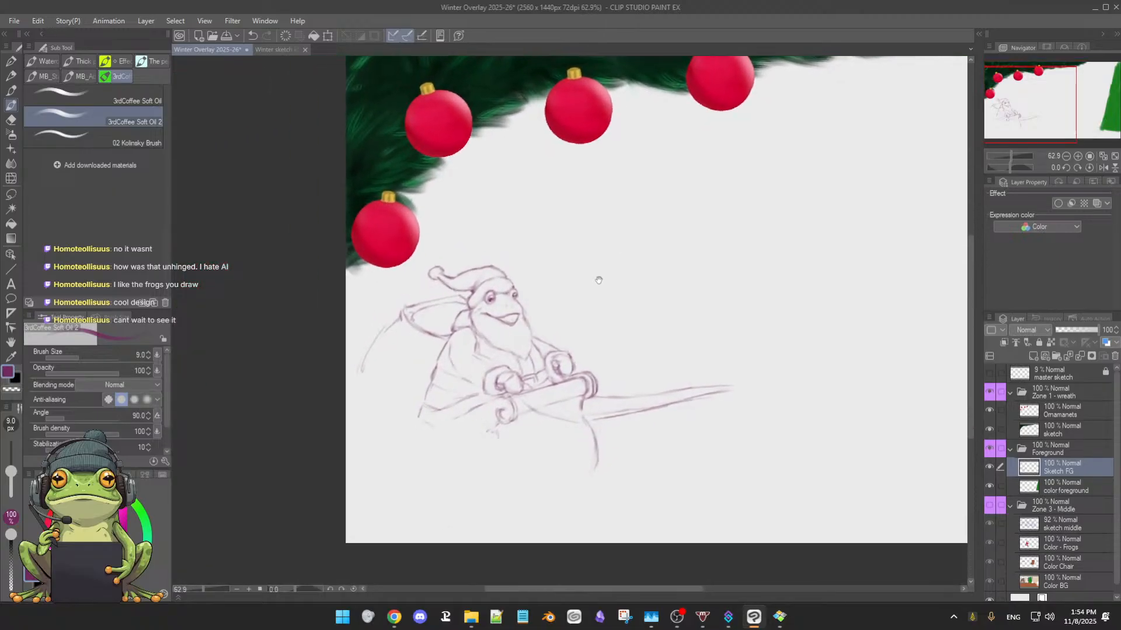
pyautogui.scroll(2, 620, 311)
pyautogui.moveTo(623, 311); pyautogui.dragTo(643, 301)
pyautogui.hotkey('ctrl', 's')
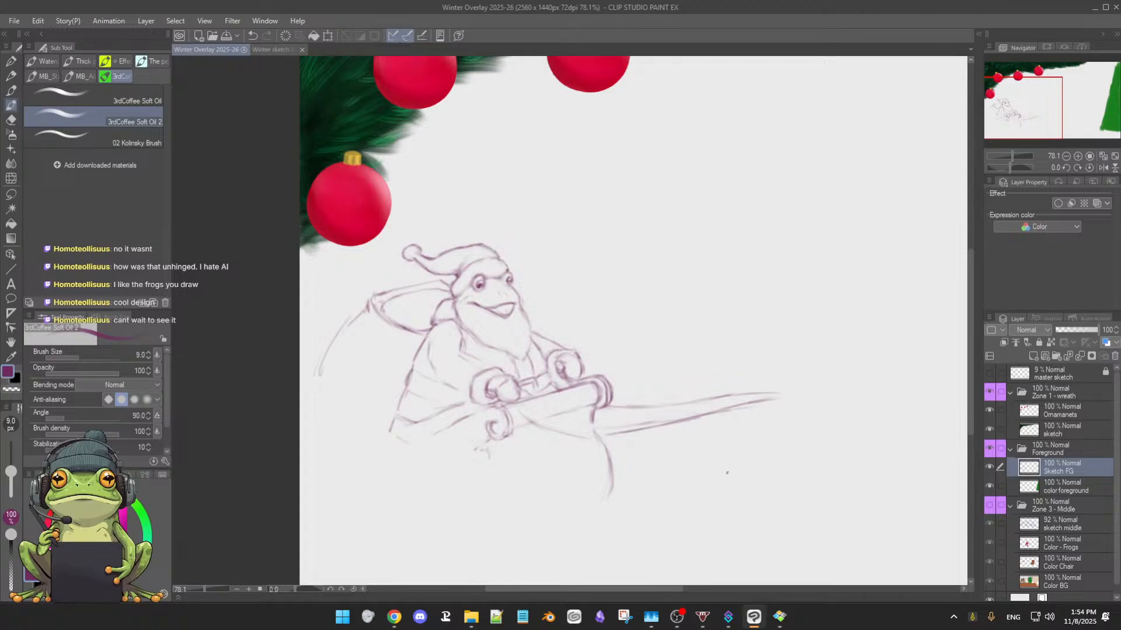
pyautogui.click(989, 449)
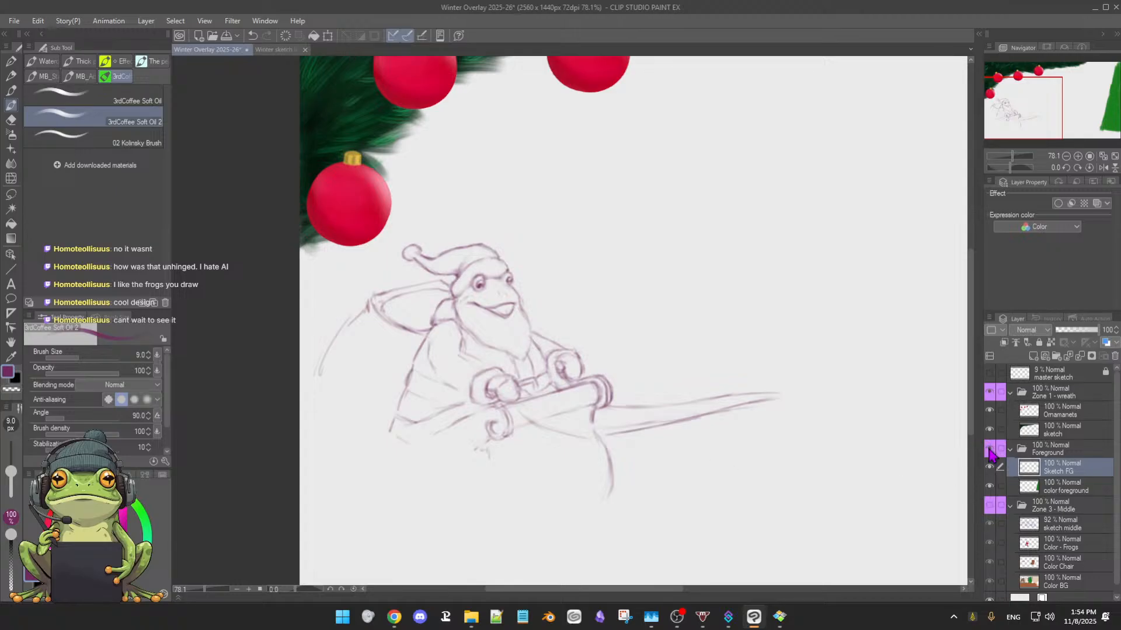
pyautogui.click(989, 449)
# Draw the belt buckle between the frog's hands, refining its small lines with brush and eraser
pyautogui.press('e')
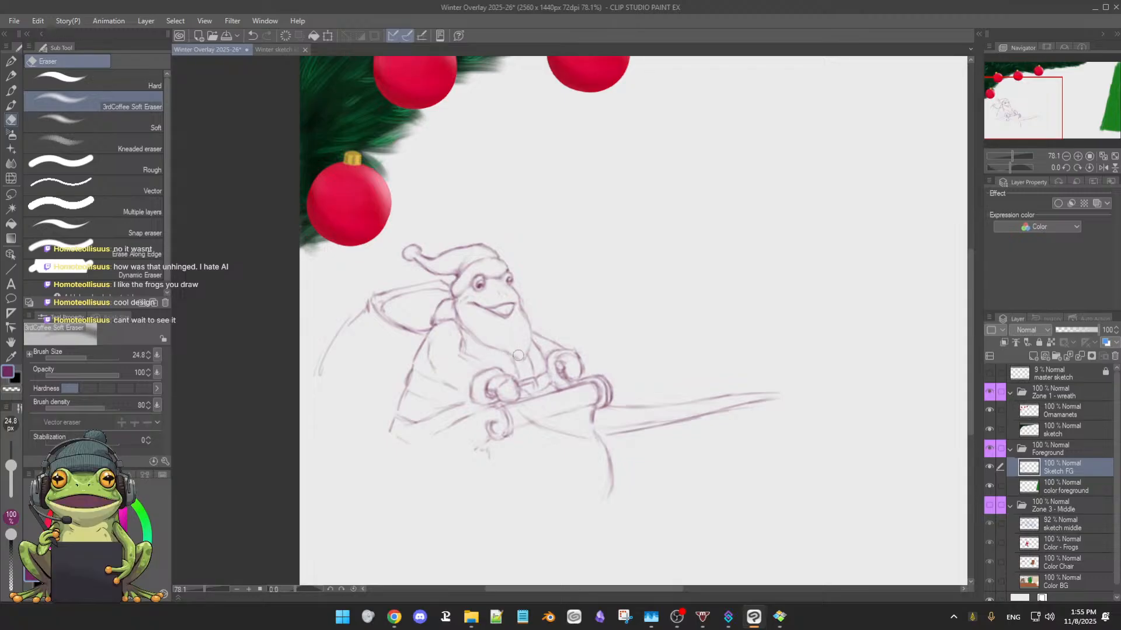
pyautogui.press('b')
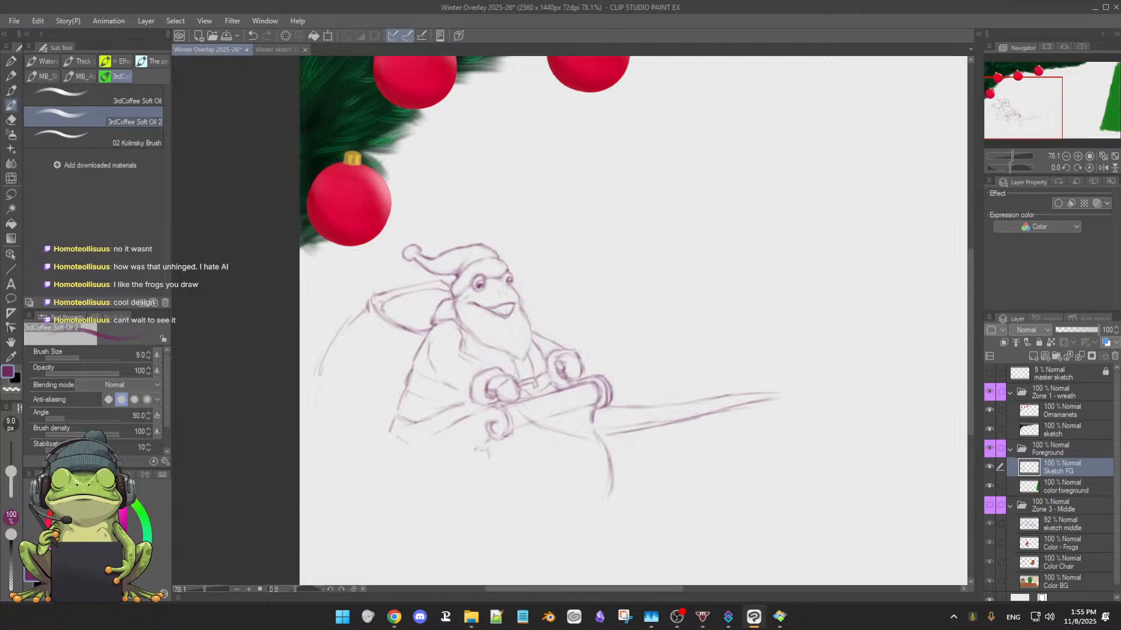
pyautogui.moveTo(535, 385); pyautogui.dragTo(537, 397)
pyautogui.press('e')
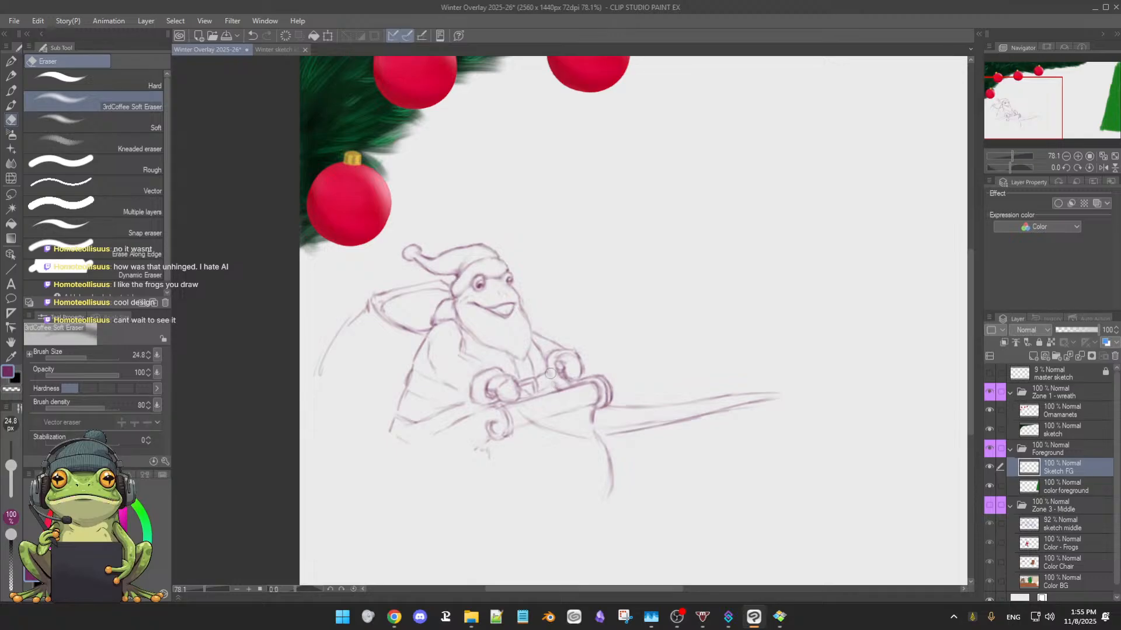
pyautogui.press('b')
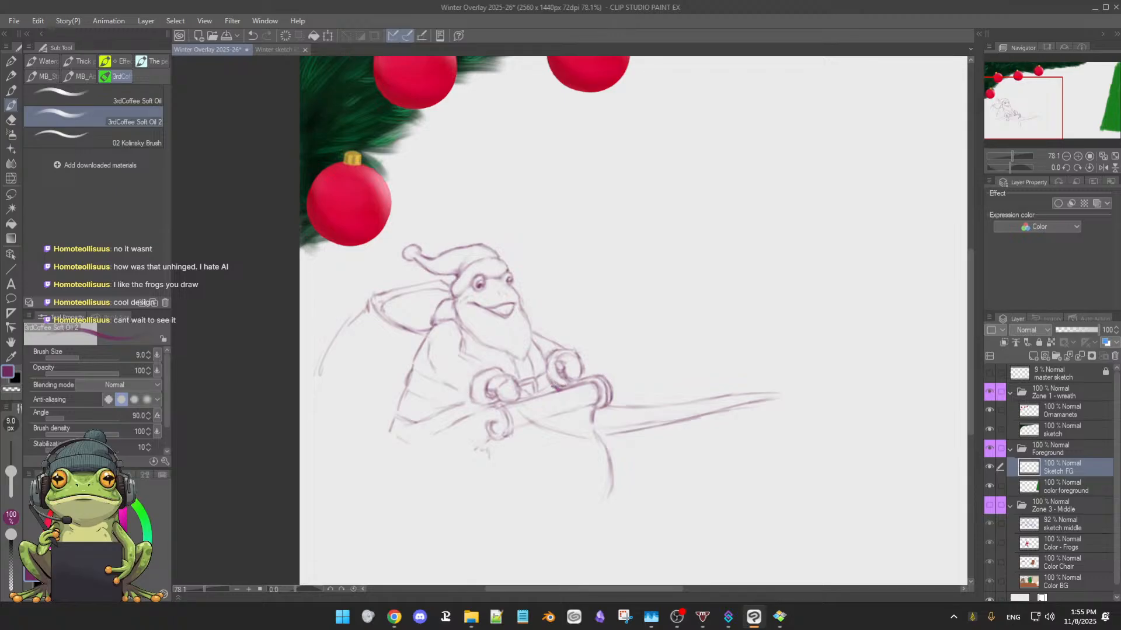
pyautogui.press('e')
# Shade the frog's belt with diagonal hatching along the waist and darken the area beside the buckle
pyautogui.press('b')
pyautogui.moveTo(418, 393); pyautogui.dragTo(441, 385)
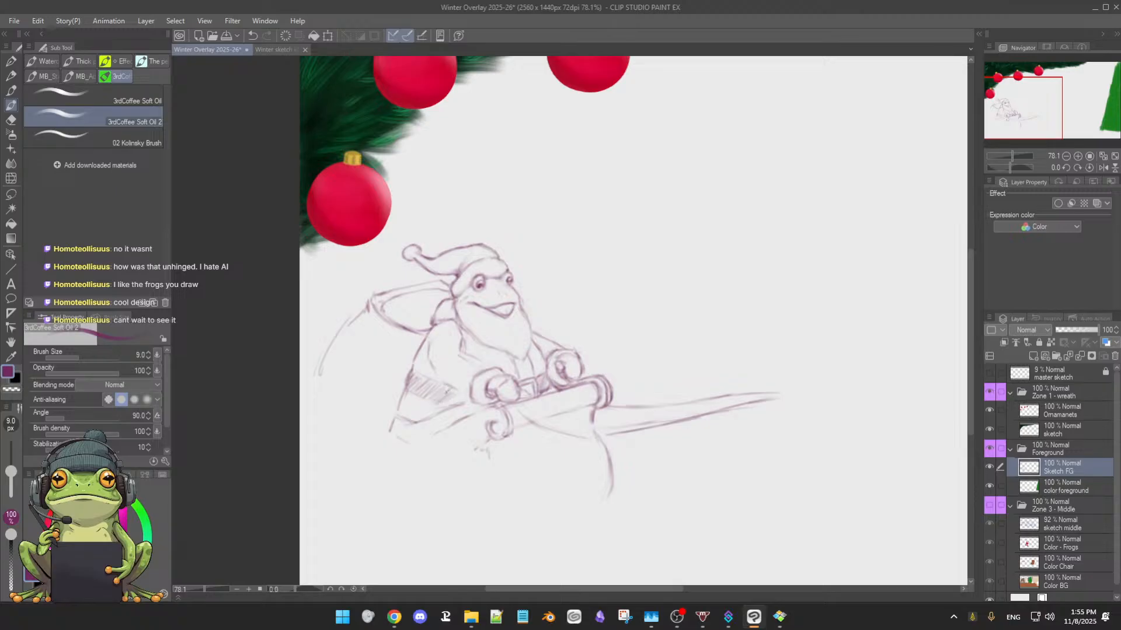
pyautogui.moveTo(445, 404); pyautogui.dragTo(466, 396)
pyautogui.moveTo(525, 384); pyautogui.dragTo(526, 396)
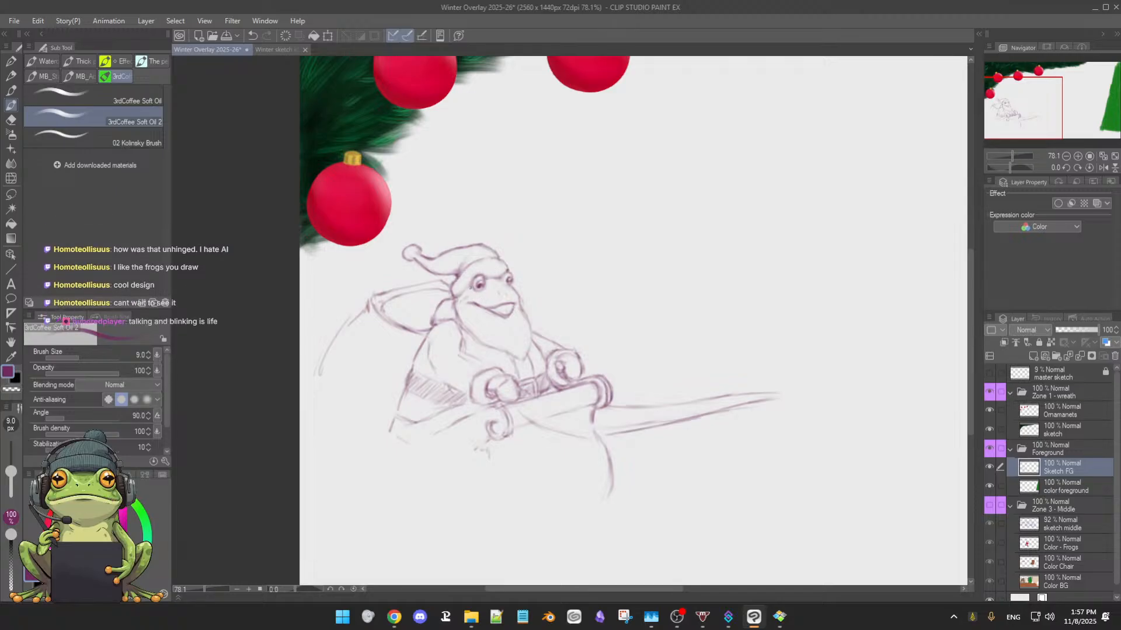
# Toggle the wreath's sketch layer off and on to compare the composition with and without the greenery
pyautogui.click(989, 431)
pyautogui.click(989, 430)
pyautogui.click(990, 430)
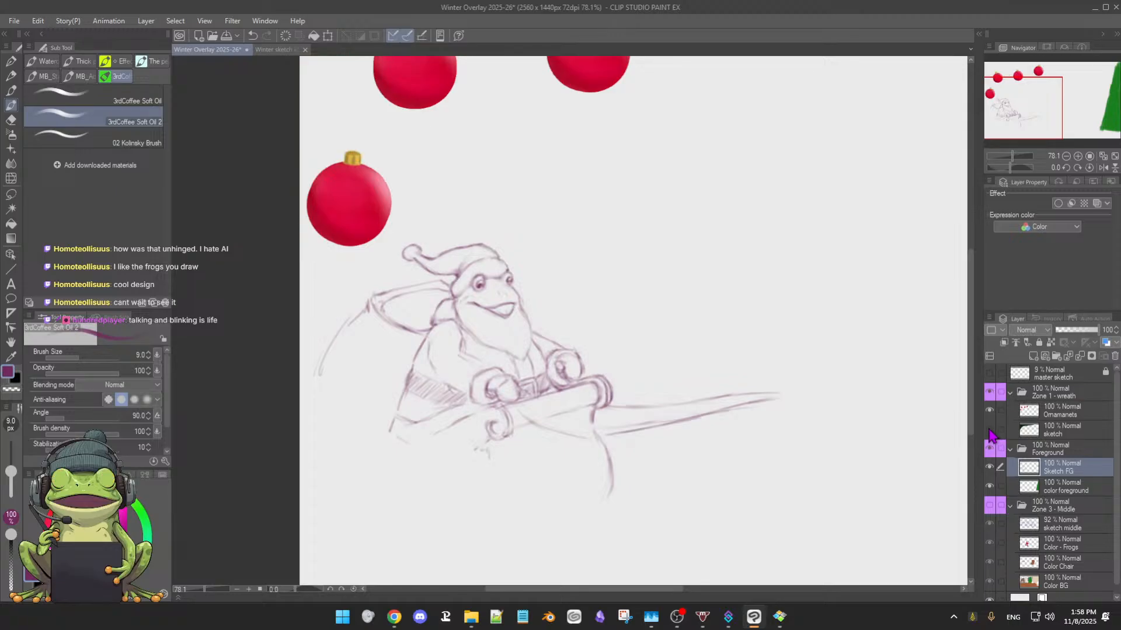
pyautogui.click(990, 431)
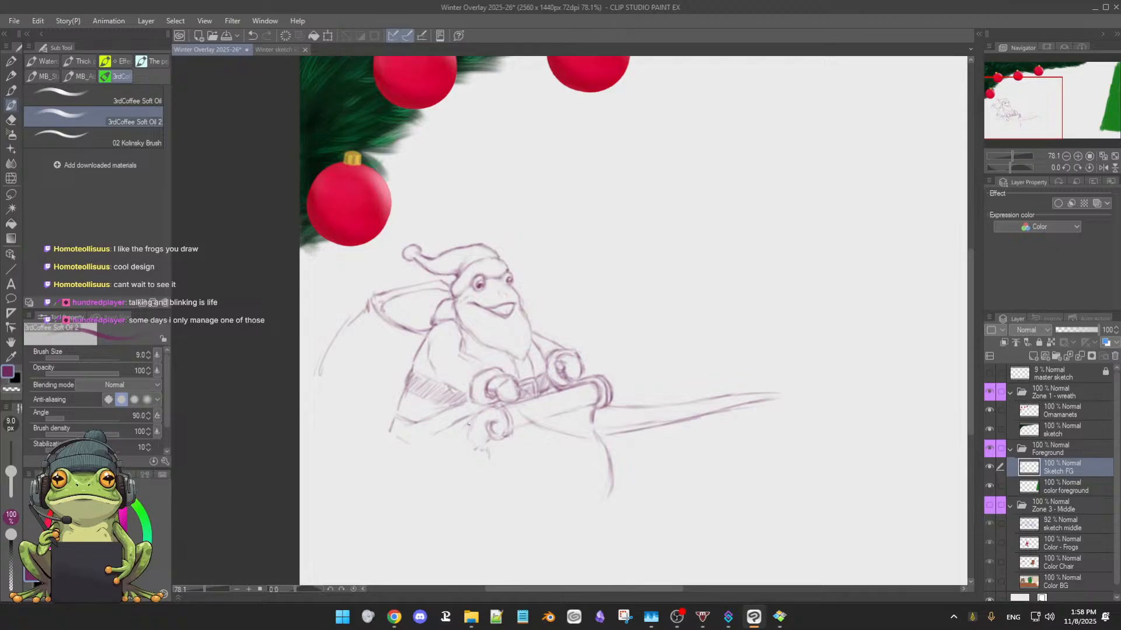
# Sketch downward strokes below the roll's left spiral for the near edge of the sleigh's front
pyautogui.moveTo(469, 422); pyautogui.dragTo(467, 463)
pyautogui.moveTo(565, 447); pyautogui.dragTo(589, 439)
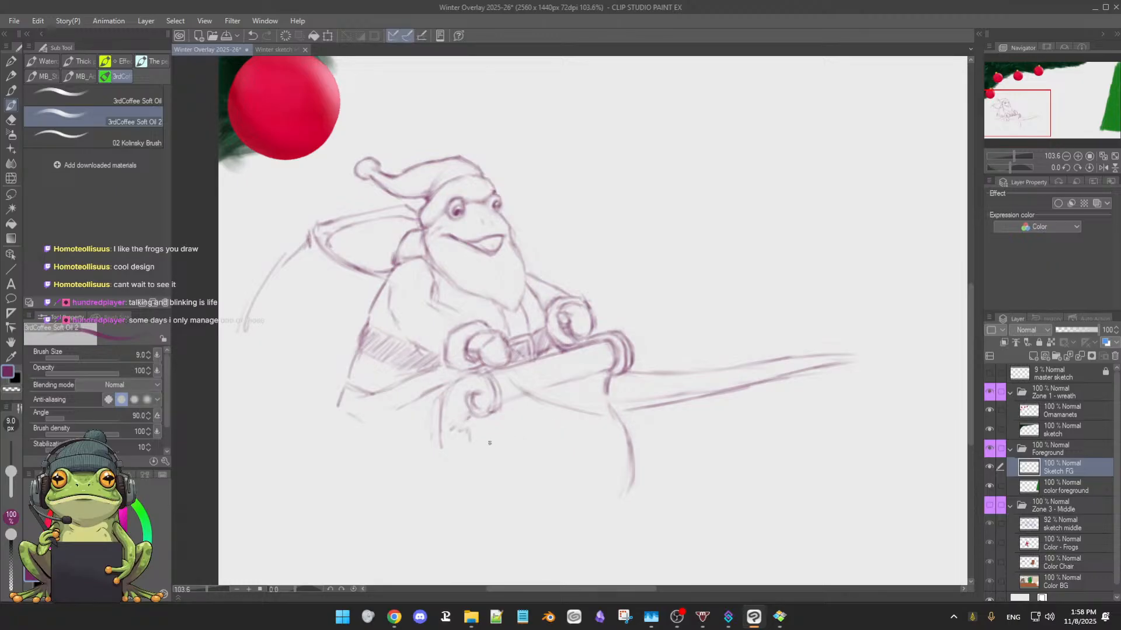
pyautogui.moveTo(492, 441); pyautogui.dragTo(547, 387)
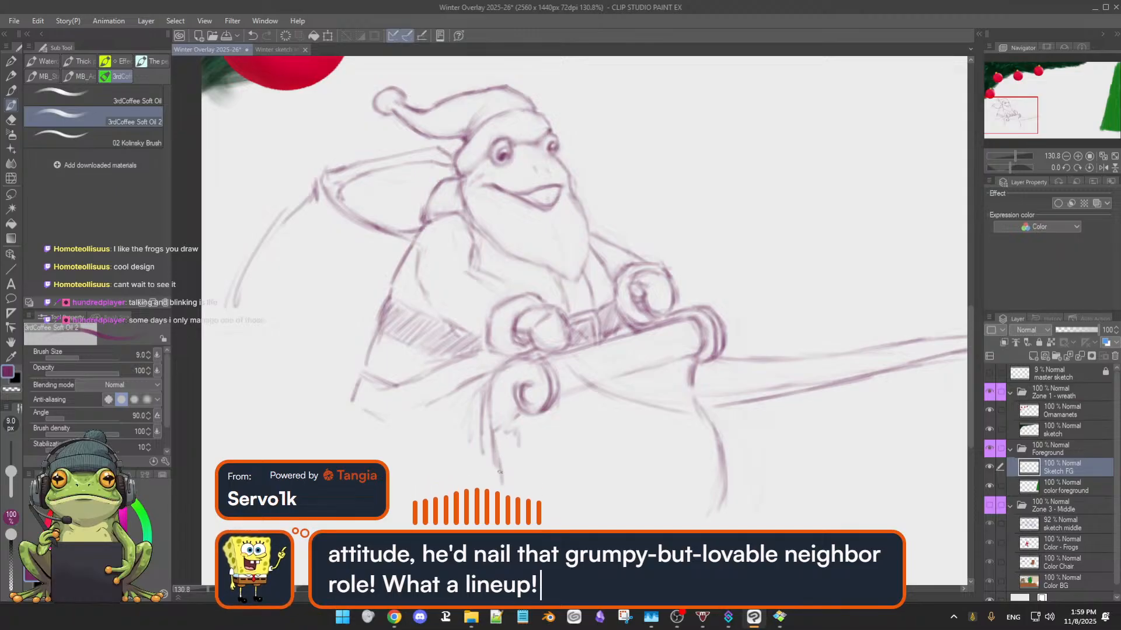
# Erase the stray strokes below the roll's near spiral and redraw the sleigh's near front edge as one curved line
pyautogui.scroll(-2, 555, 471)
pyautogui.scroll(1, 555, 471)
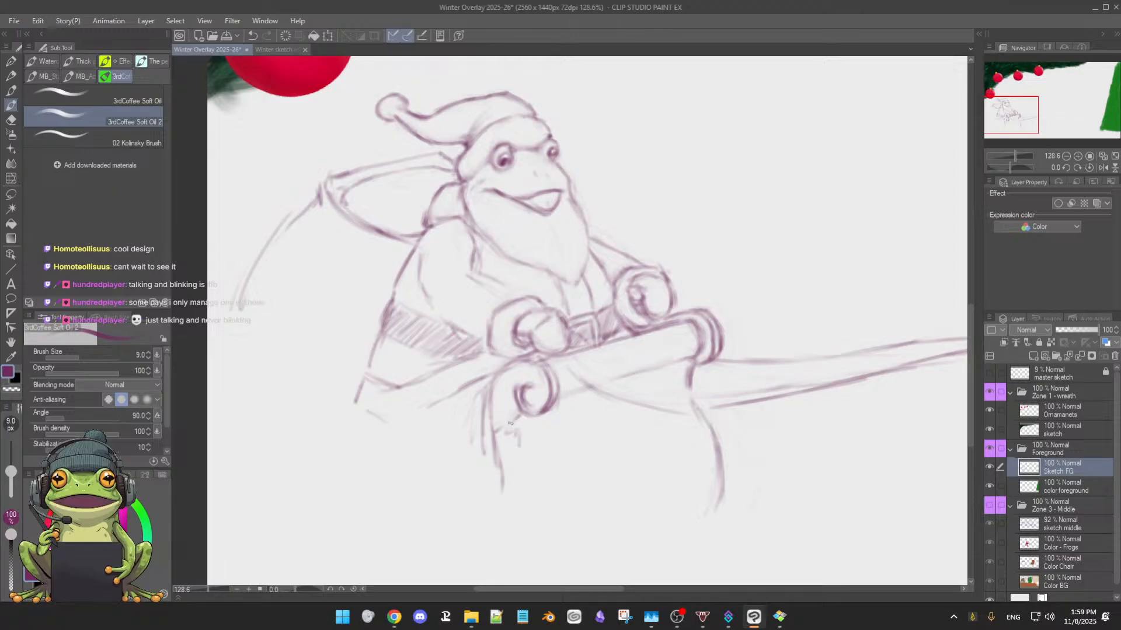
pyautogui.press('e')
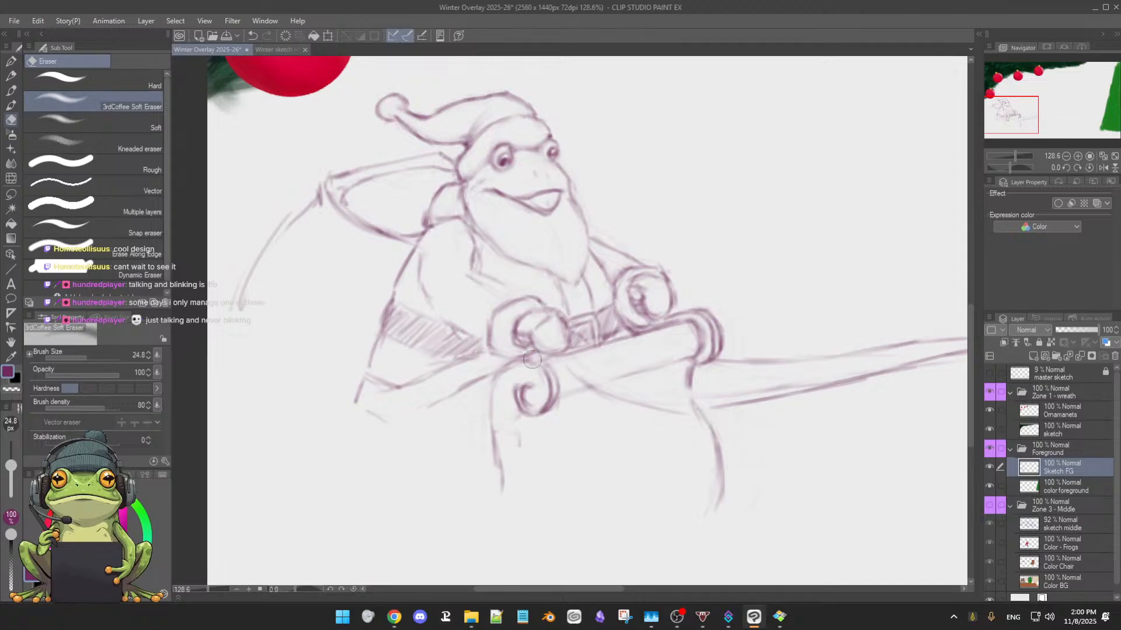
pyautogui.press('b')
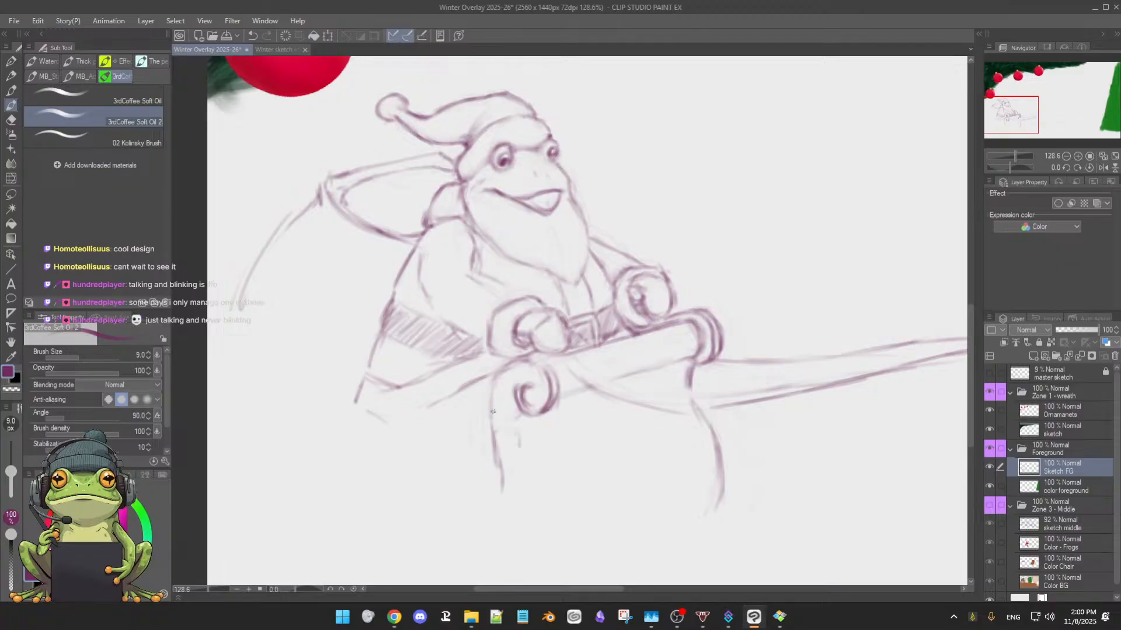
pyautogui.moveTo(486, 404); pyautogui.dragTo(506, 495)
pyautogui.scroll(-3, 546, 476)
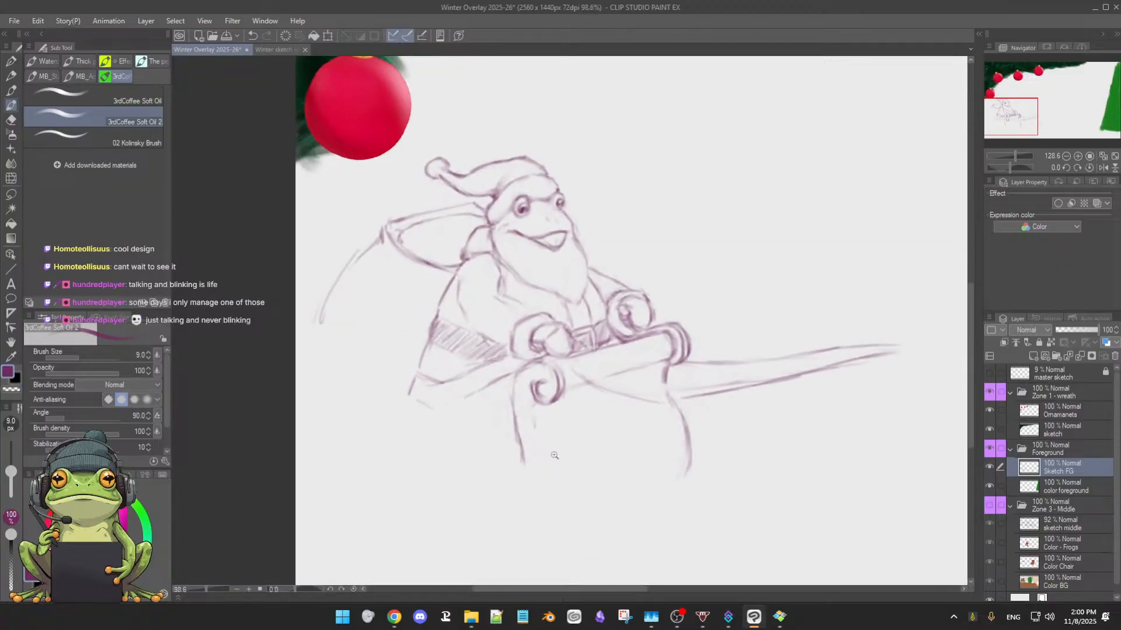
pyautogui.moveTo(520, 435); pyautogui.dragTo(520, 448)
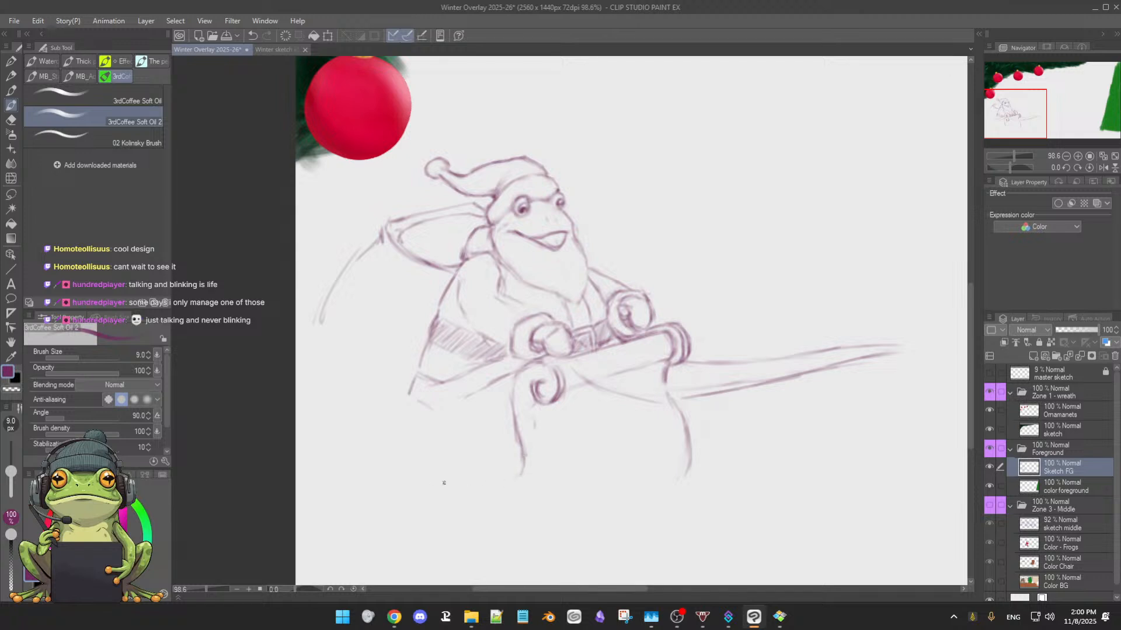
# Draw the U-shaped contour of the sleigh's side panel, from the near spiral around the bottom and up behind the frog
pyautogui.moveTo(444, 483); pyautogui.dragTo(502, 485)
pyautogui.moveTo(432, 479)
pyautogui.mouseDown()
pyautogui.moveTo(494, 491)
pyautogui.moveTo(459, 476)
pyautogui.moveTo(505, 483)
pyautogui.mouseUp()
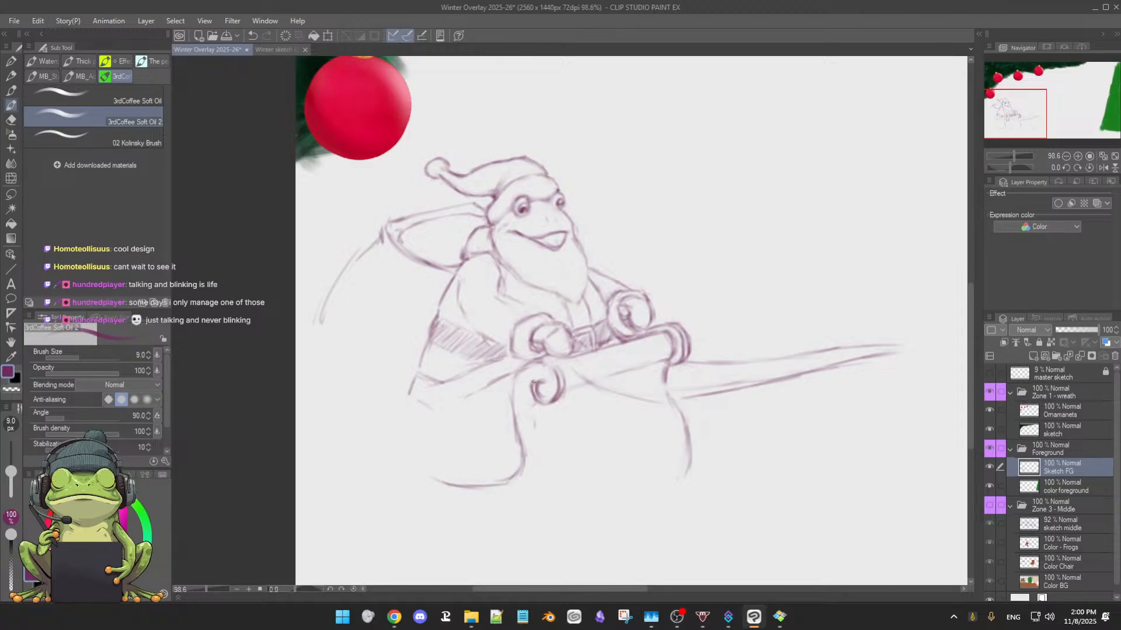
pyautogui.moveTo(516, 378); pyautogui.dragTo(512, 401)
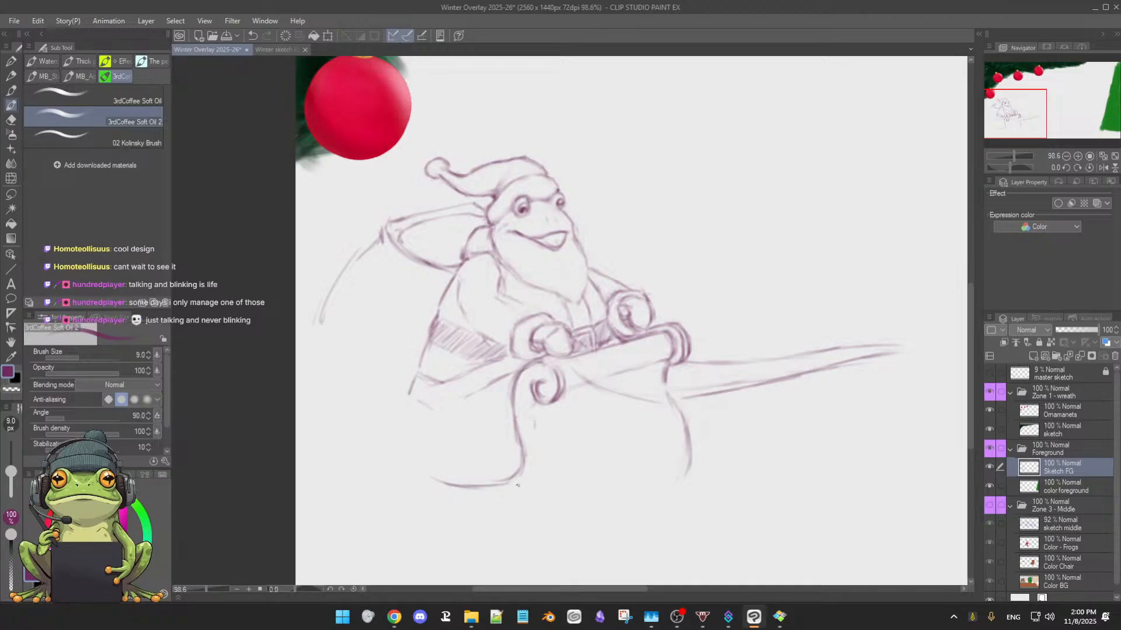
pyautogui.moveTo(520, 469); pyautogui.dragTo(471, 485)
pyautogui.moveTo(409, 382)
pyautogui.mouseDown()
pyautogui.moveTo(419, 406)
pyautogui.moveTo(417, 373)
pyautogui.moveTo(417, 393)
pyautogui.moveTo(403, 378)
pyautogui.moveTo(420, 399)
pyautogui.moveTo(411, 381)
pyautogui.moveTo(422, 456)
pyautogui.mouseUp()
pyautogui.moveTo(409, 417)
pyautogui.mouseDown()
pyautogui.moveTo(456, 487)
pyautogui.moveTo(440, 468)
pyautogui.moveTo(486, 492)
pyautogui.moveTo(456, 483)
pyautogui.moveTo(522, 471)
pyautogui.moveTo(465, 481)
pyautogui.mouseUp()
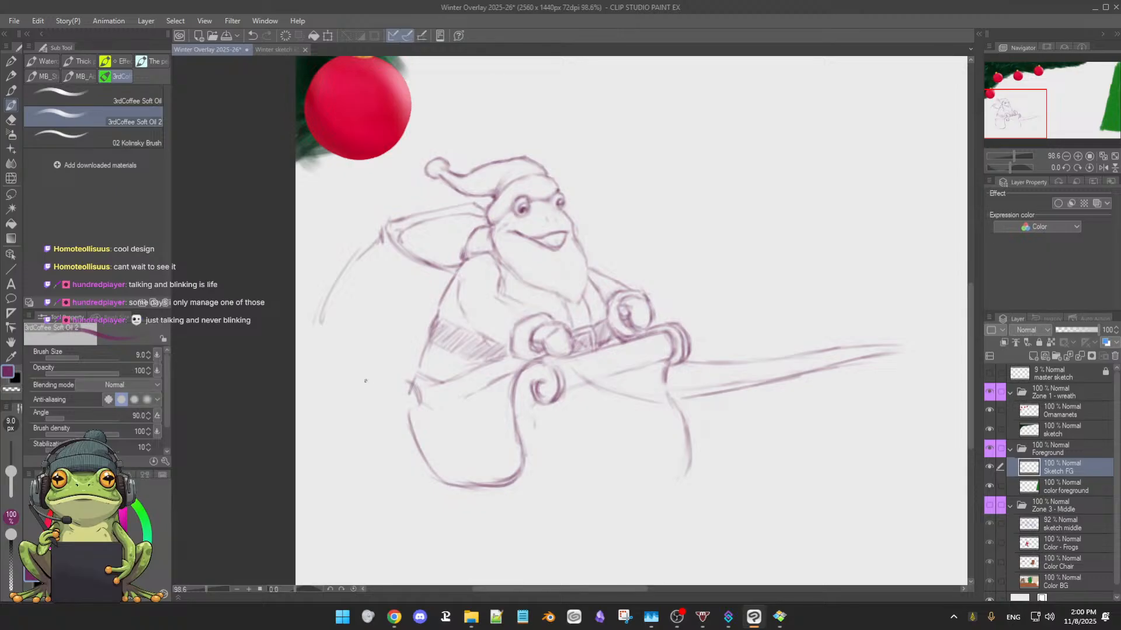
# Sketch the sleigh's rear rim sloping up behind the frog beneath the sack, ending in a small scroll
pyautogui.moveTo(375, 383); pyautogui.dragTo(392, 382)
pyautogui.moveTo(317, 322); pyautogui.dragTo(358, 355)
pyautogui.moveTo(318, 353); pyautogui.dragTo(301, 361)
pyautogui.moveTo(308, 339); pyautogui.dragTo(318, 352)
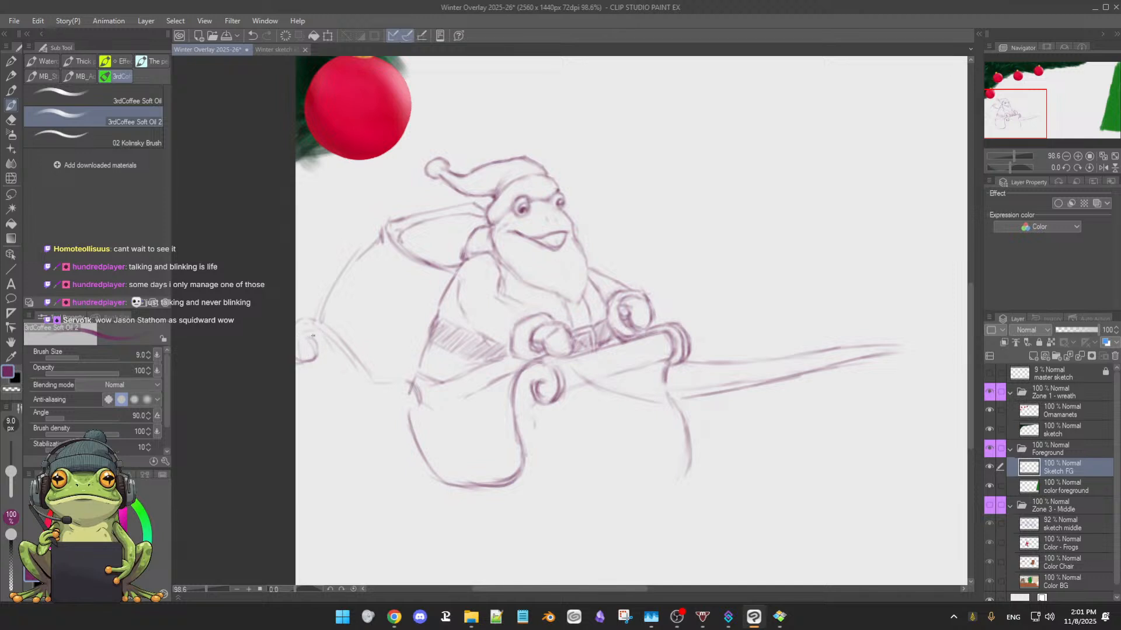
pyautogui.moveTo(314, 343); pyautogui.dragTo(307, 360)
# Refine the rear scroll with eraser and brush, and double the sloping rim line down to the side panel
pyautogui.press('e')
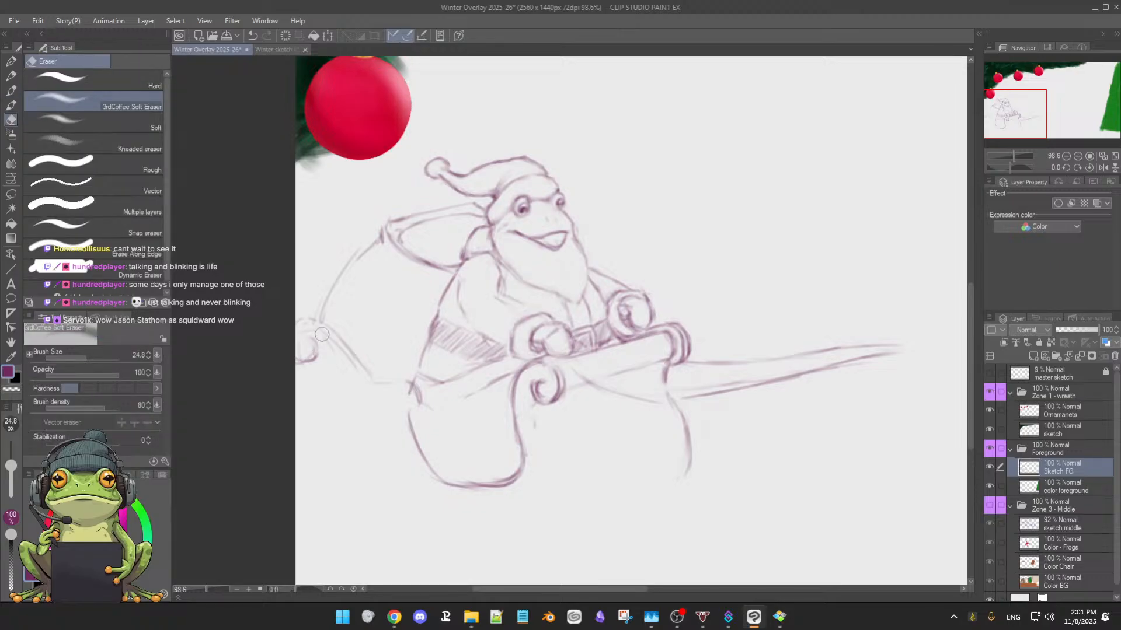
pyautogui.press('b')
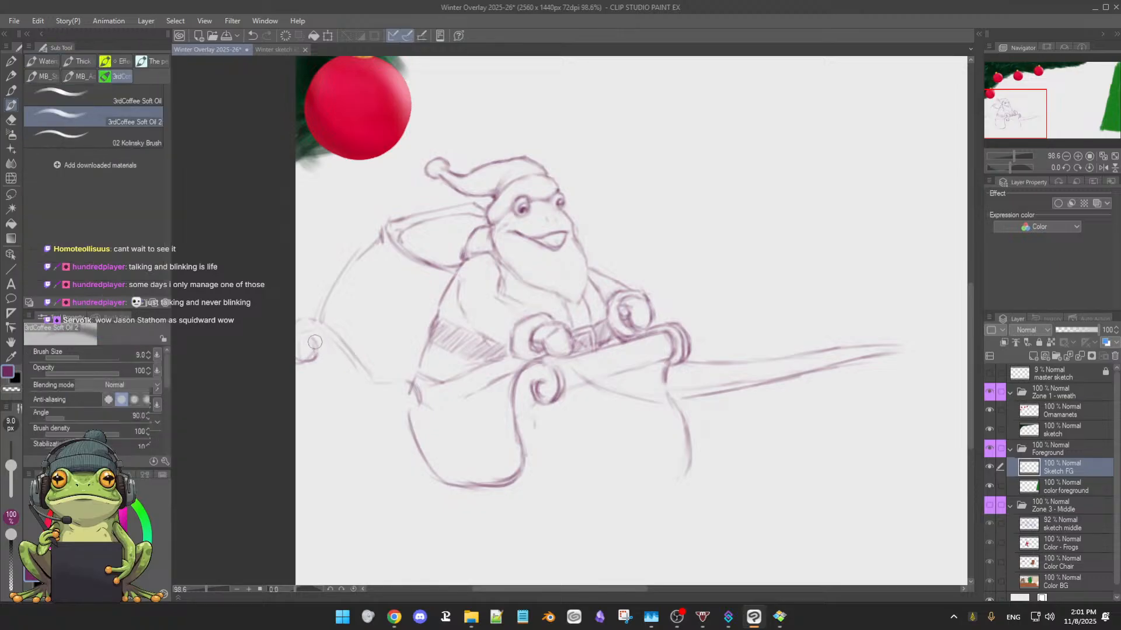
pyautogui.moveTo(322, 329)
pyautogui.mouseDown()
pyautogui.moveTo(349, 394)
pyautogui.moveTo(331, 348)
pyautogui.moveTo(353, 381)
pyautogui.mouseUp()
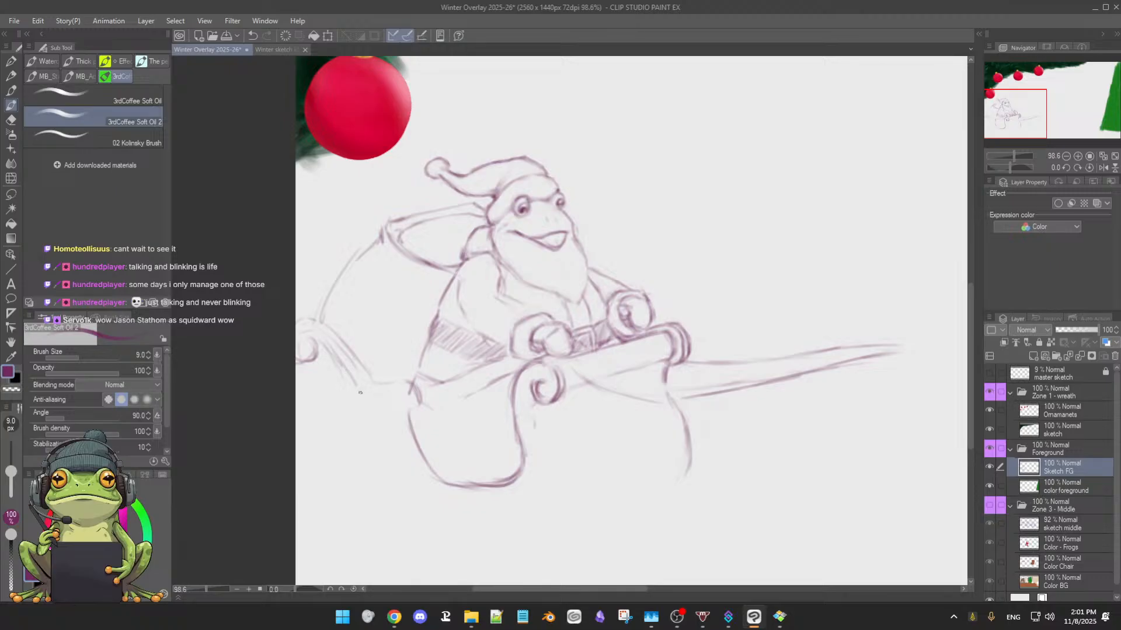
pyautogui.moveTo(349, 375)
pyautogui.mouseDown()
pyautogui.moveTo(359, 389)
pyautogui.moveTo(402, 395)
pyautogui.mouseUp()
pyautogui.press('e')
pyautogui.press('b')
pyautogui.moveTo(301, 328); pyautogui.dragTo(315, 321)
pyautogui.moveTo(314, 361); pyautogui.dragTo(320, 386)
pyautogui.moveTo(325, 337); pyautogui.dragTo(354, 380)
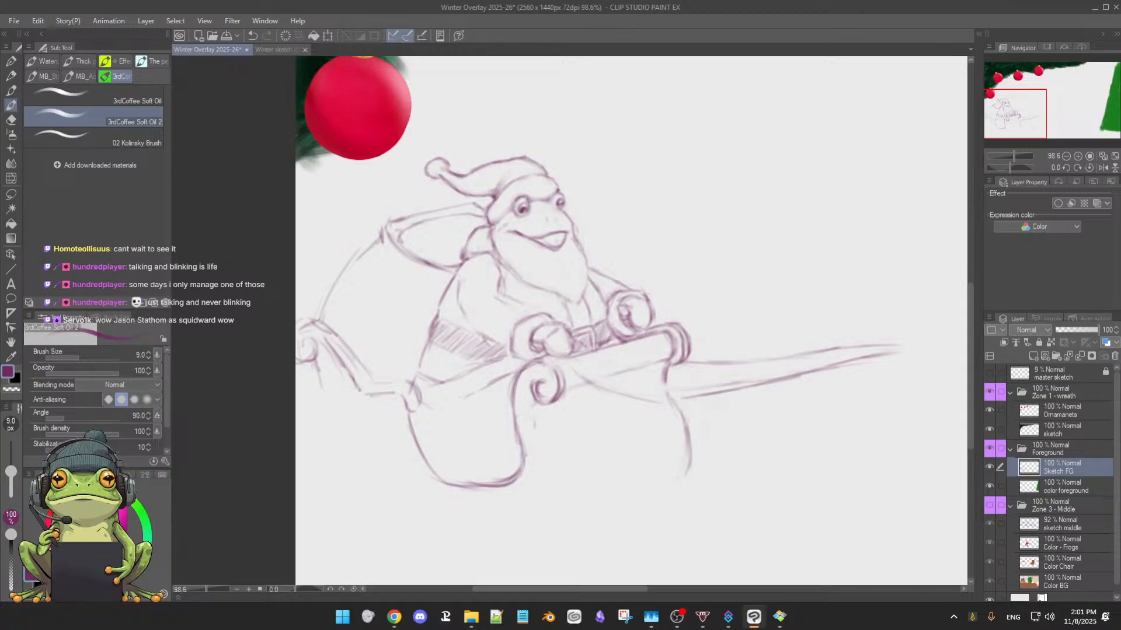
pyautogui.moveTo(306, 322)
pyautogui.mouseDown()
pyautogui.moveTo(323, 308)
pyautogui.moveTo(301, 322)
pyautogui.mouseUp()
# Clean up the rear scroll and sketch the sleigh's back edge curving down from it into the base
pyautogui.press('e')
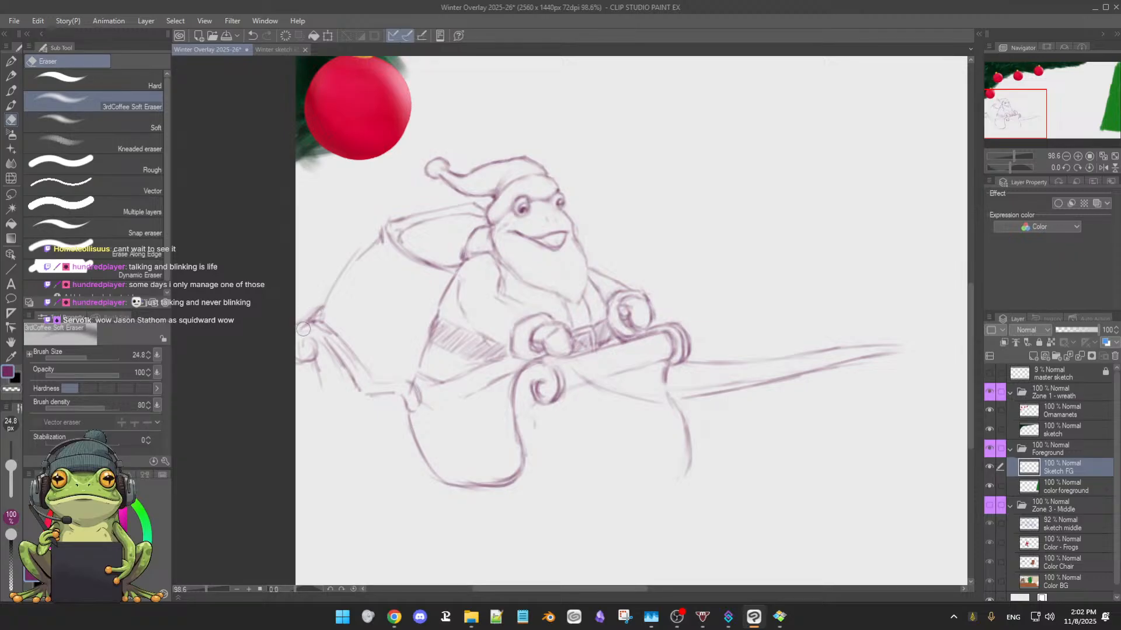
pyautogui.press('p')
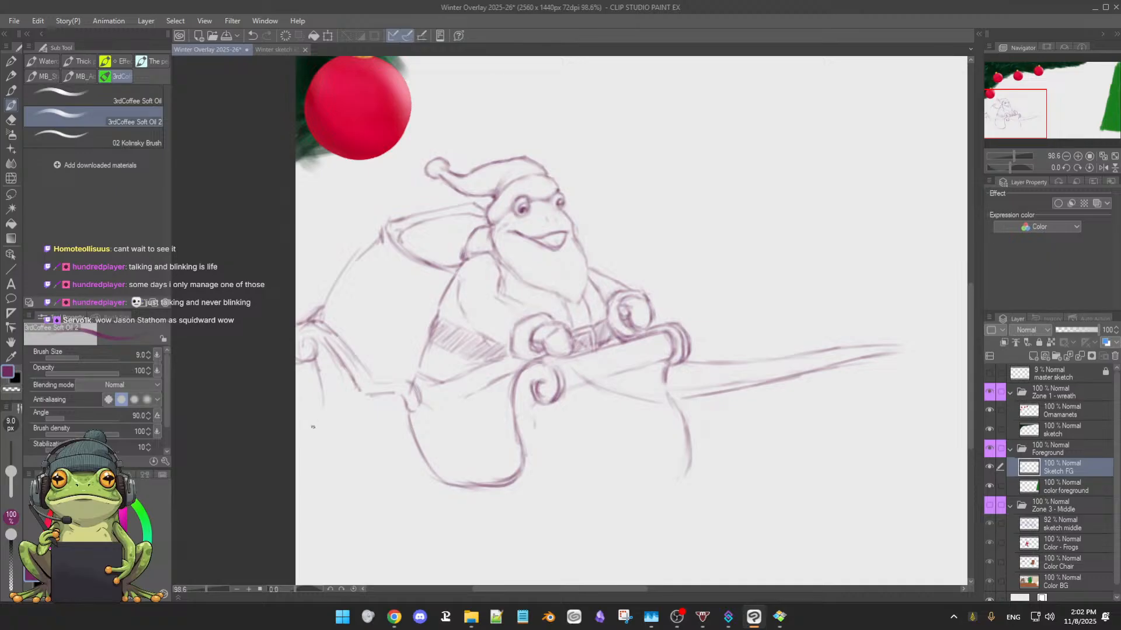
pyautogui.moveTo(318, 429); pyautogui.dragTo(318, 451)
pyautogui.moveTo(324, 412)
pyautogui.mouseDown()
pyautogui.moveTo(330, 475)
pyautogui.moveTo(373, 485)
pyautogui.mouseUp()
# Sketch the sleigh's bottom edge forward from the rear and join it to a front corner line below the near spiral
pyautogui.moveTo(532, 462); pyautogui.dragTo(544, 414)
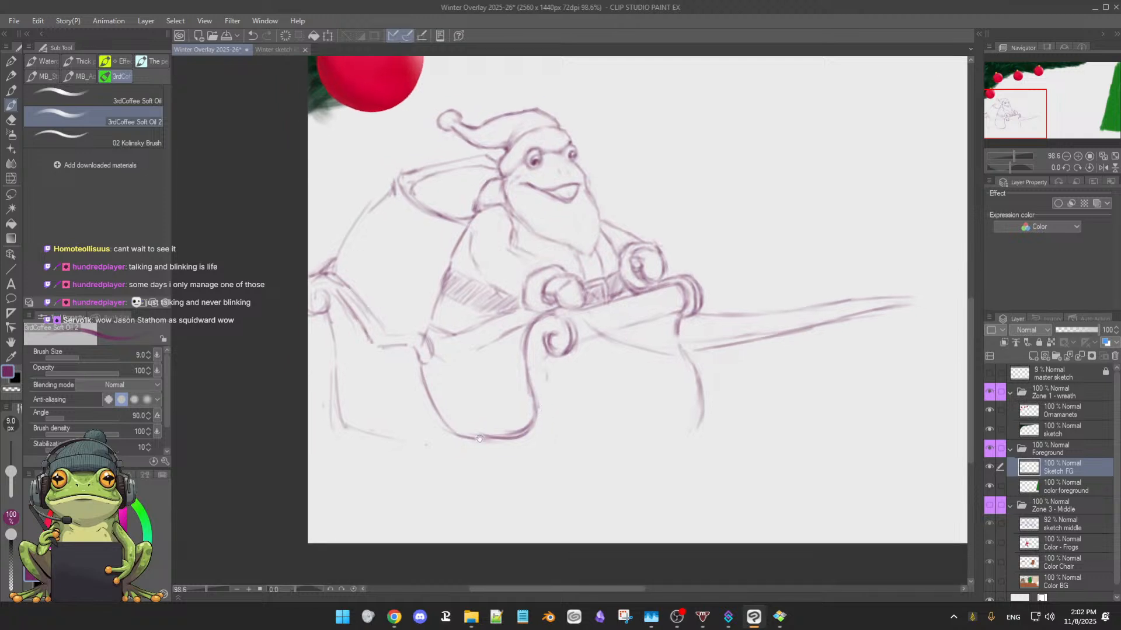
pyautogui.moveTo(460, 461); pyautogui.dragTo(457, 461)
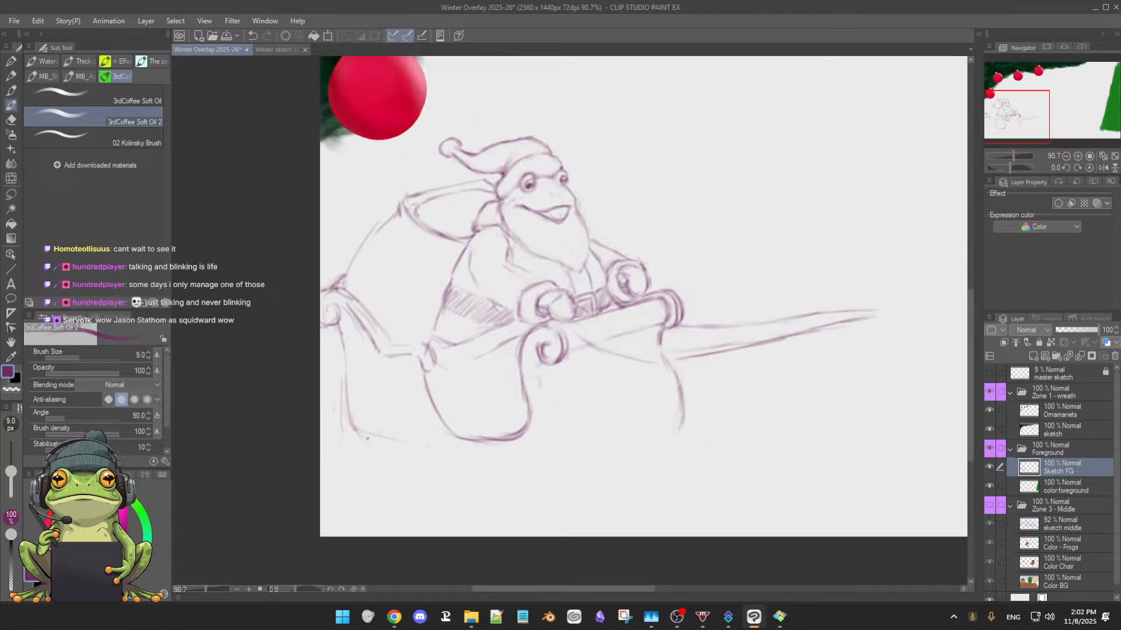
pyautogui.moveTo(368, 439); pyautogui.dragTo(438, 451)
pyautogui.moveTo(562, 465); pyautogui.dragTo(484, 456)
pyautogui.moveTo(611, 459); pyautogui.dragTo(626, 450)
pyautogui.moveTo(568, 435); pyautogui.dragTo(553, 470)
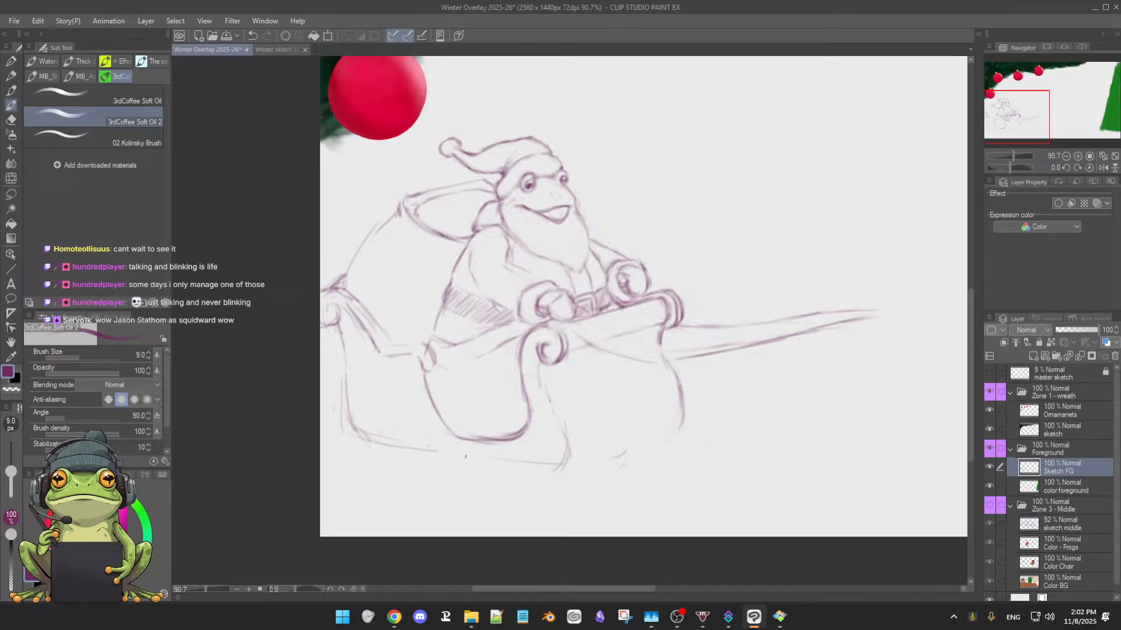
pyautogui.moveTo(466, 457)
pyautogui.mouseDown()
pyautogui.moveTo(563, 459)
pyautogui.moveTo(564, 470)
pyautogui.moveTo(561, 434)
pyautogui.moveTo(558, 468)
pyautogui.moveTo(484, 467)
pyautogui.moveTo(430, 452)
pyautogui.moveTo(537, 473)
pyautogui.moveTo(432, 460)
pyautogui.moveTo(357, 419)
pyautogui.moveTo(415, 450)
pyautogui.mouseUp()
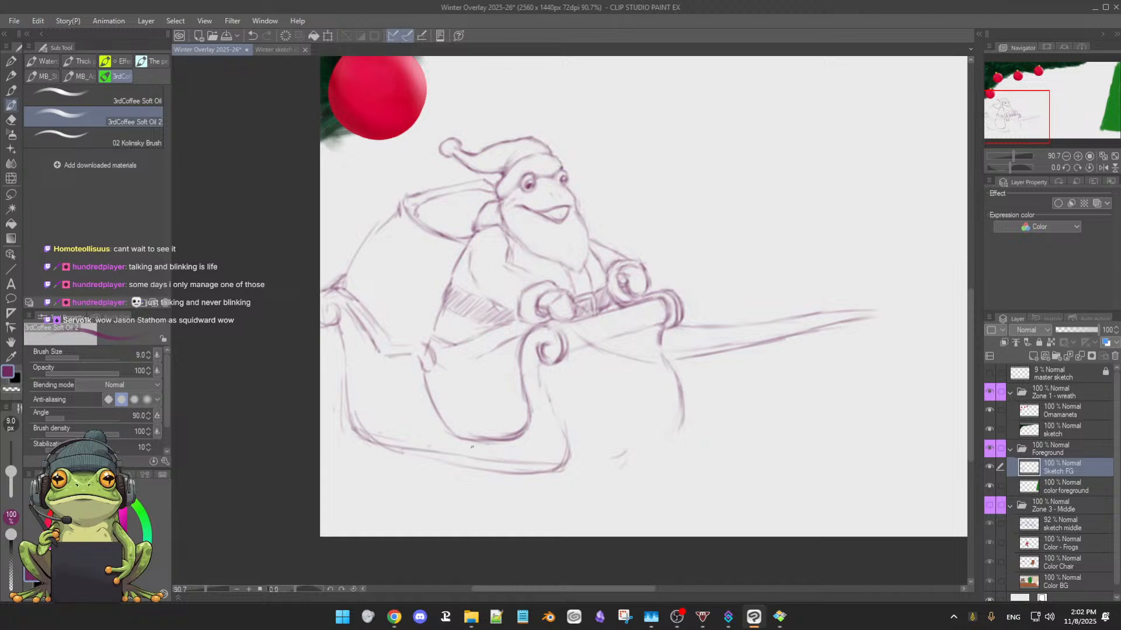
# Erase the rough lines under the sleigh, then redraw its bottom edge and darken the near front corner
pyautogui.press('e')
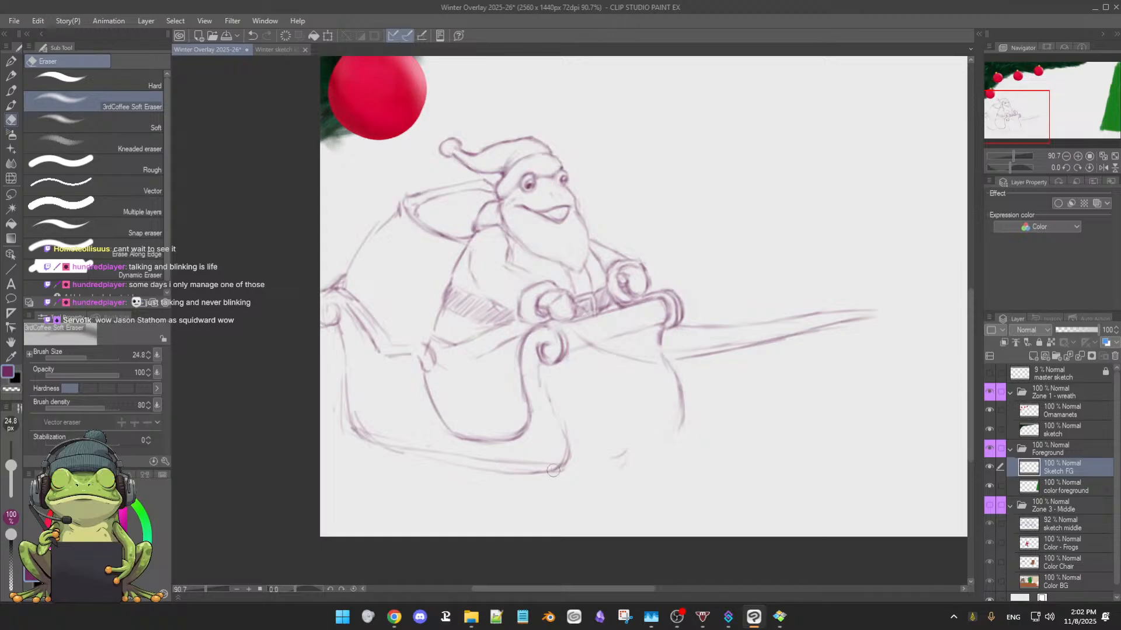
pyautogui.press('b')
pyautogui.moveTo(524, 461); pyautogui.dragTo(395, 446)
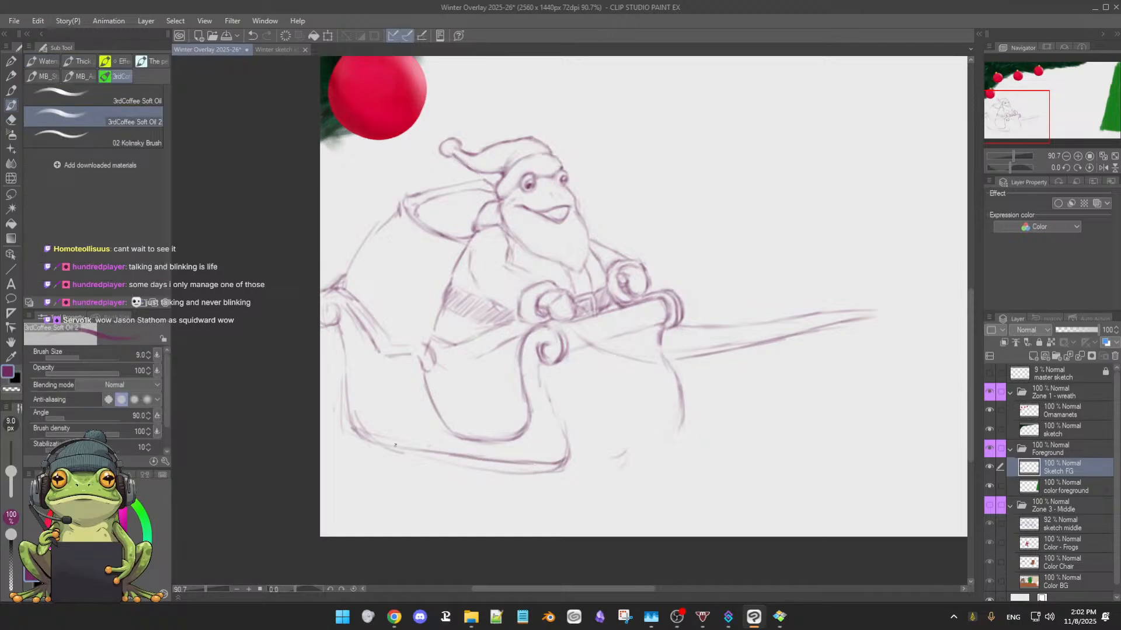
pyautogui.moveTo(548, 412); pyautogui.dragTo(568, 469)
pyautogui.moveTo(554, 402); pyautogui.dragTo(566, 461)
pyautogui.moveTo(548, 375)
pyautogui.mouseDown()
pyautogui.moveTo(572, 437)
pyautogui.moveTo(564, 463)
pyautogui.mouseUp()
pyautogui.moveTo(555, 399); pyautogui.dragTo(560, 470)
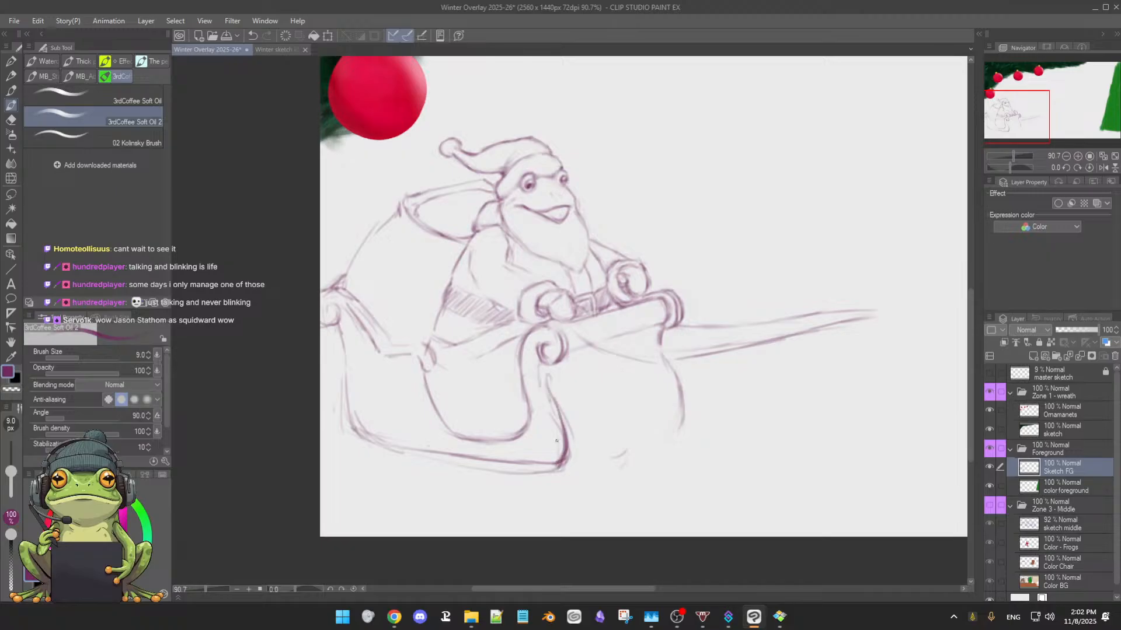
# Draw the front panel's inner far edge and connect it to the near corner with a slanted bottom edge
pyautogui.moveTo(660, 377); pyautogui.dragTo(674, 431)
pyautogui.press('e')
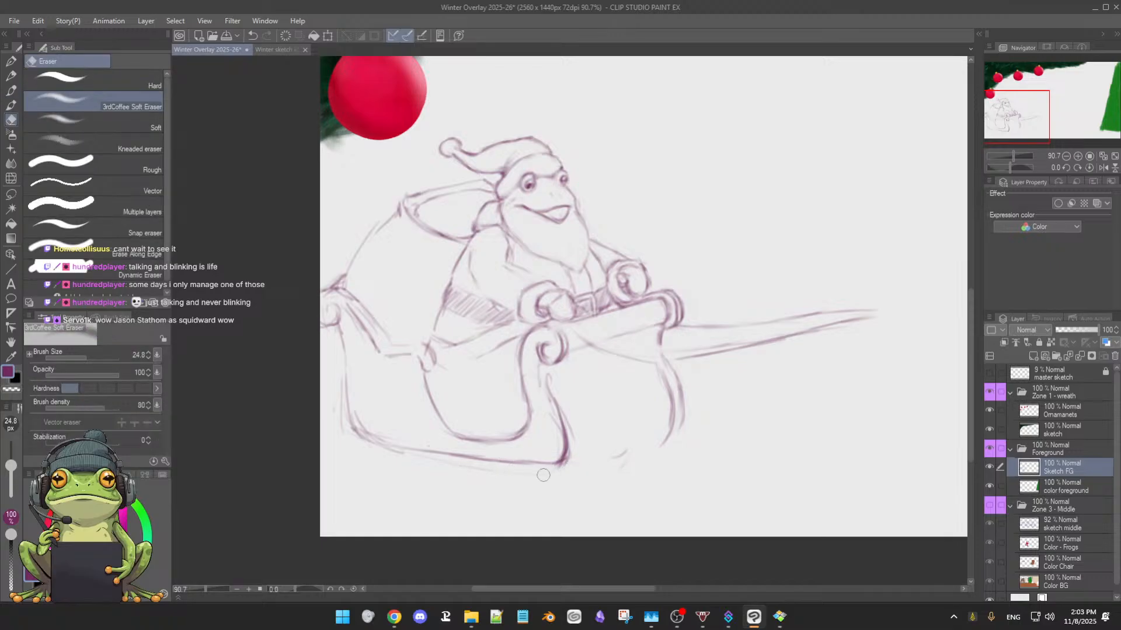
pyautogui.press('b')
pyautogui.moveTo(575, 454); pyautogui.dragTo(665, 436)
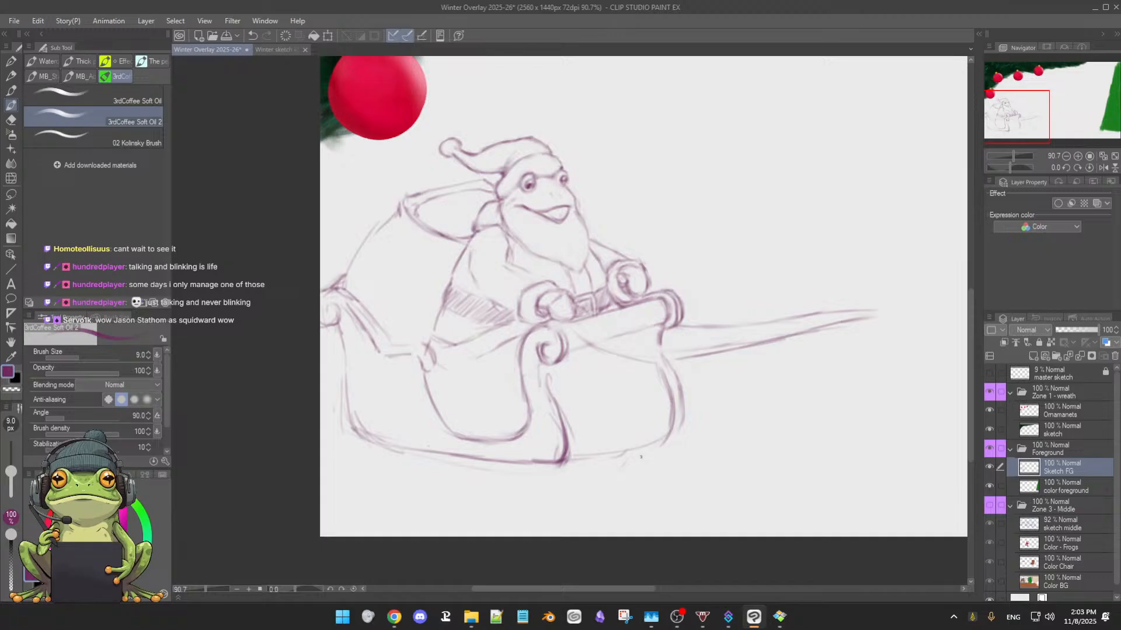
pyautogui.moveTo(560, 461)
pyautogui.mouseDown()
pyautogui.moveTo(670, 427)
pyautogui.moveTo(654, 448)
pyautogui.moveTo(672, 411)
pyautogui.moveTo(660, 434)
pyautogui.moveTo(575, 459)
pyautogui.moveTo(626, 444)
pyautogui.mouseUp()
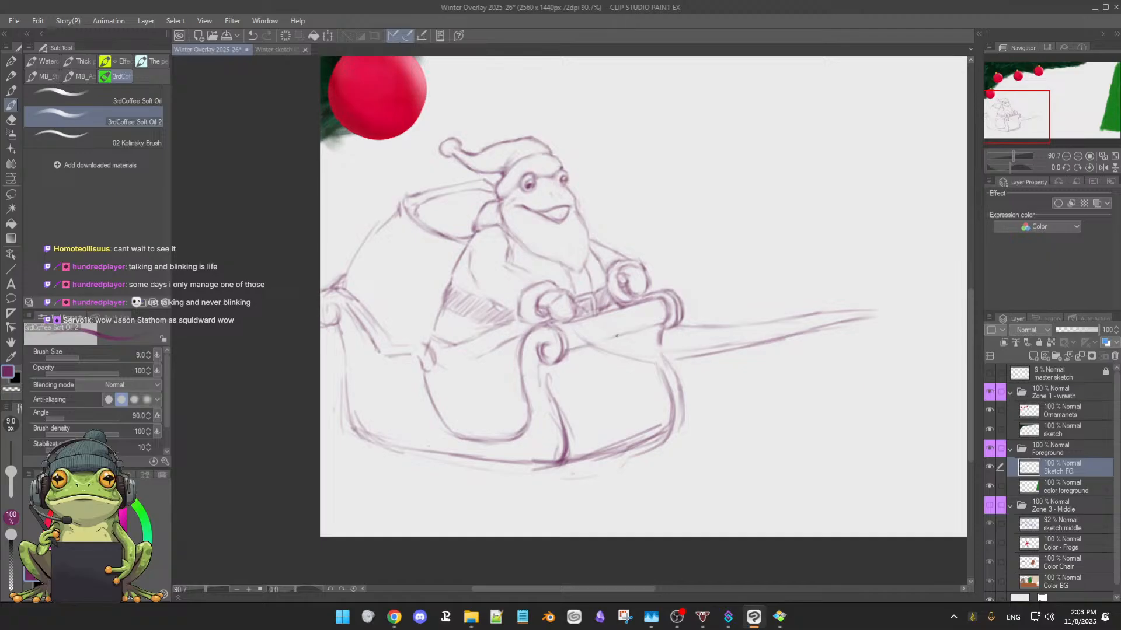
# Retrace the sleigh's near front corner and thin its heavy line with the soft eraser
pyautogui.moveTo(624, 332); pyautogui.dragTo(655, 328)
pyautogui.moveTo(547, 385)
pyautogui.mouseDown()
pyautogui.moveTo(567, 433)
pyautogui.moveTo(559, 464)
pyautogui.moveTo(534, 467)
pyautogui.moveTo(558, 464)
pyautogui.mouseUp()
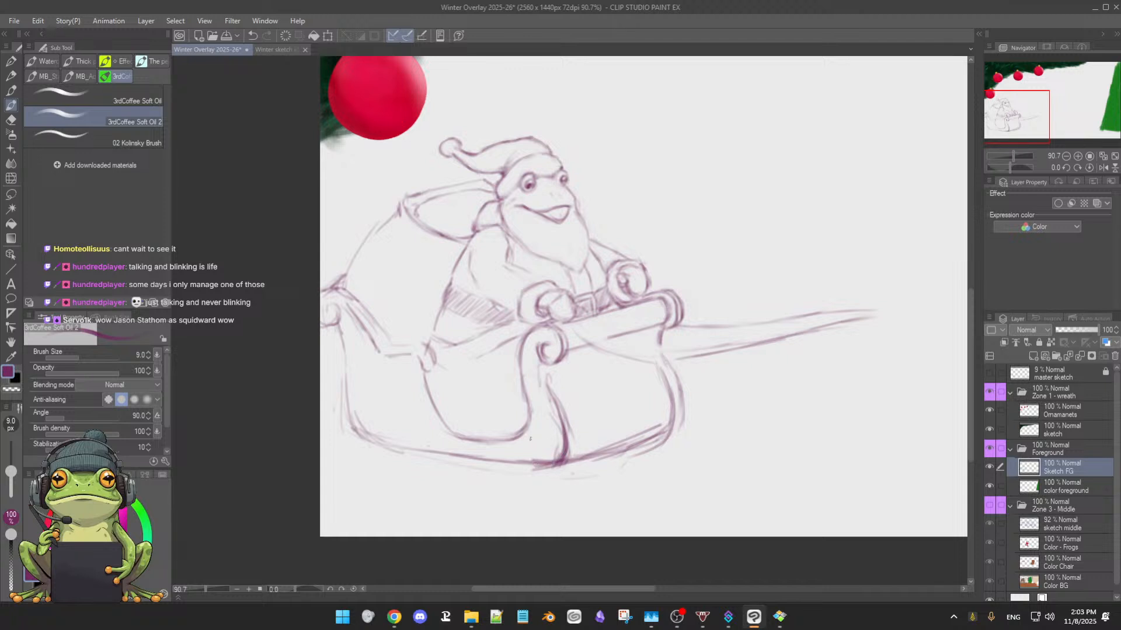
pyautogui.press('e')
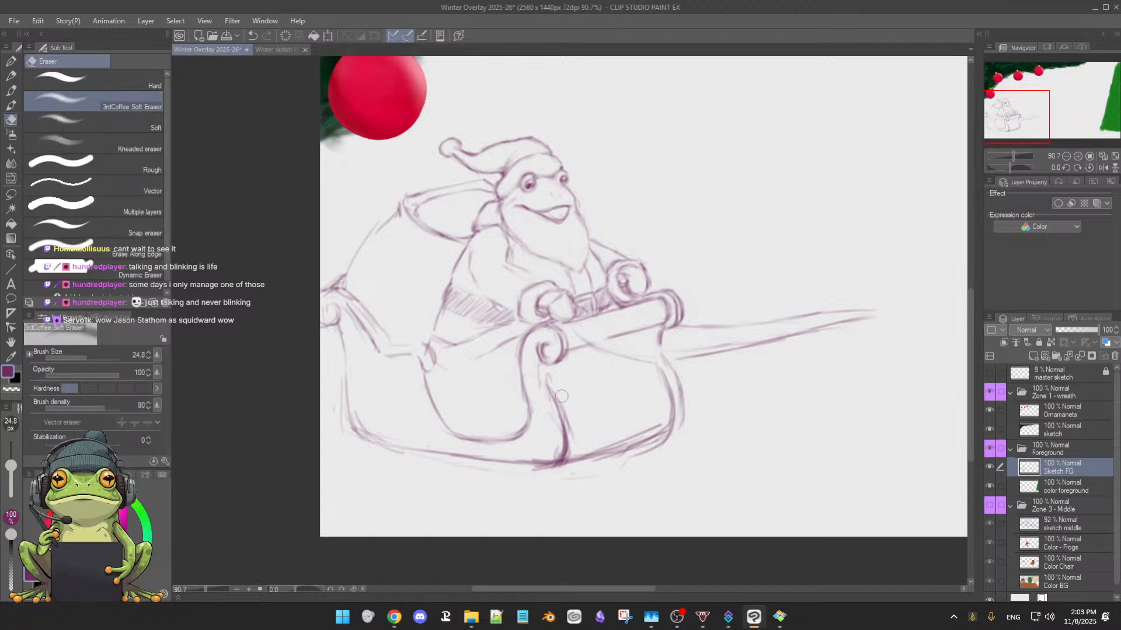
pyautogui.moveTo(557, 394)
pyautogui.mouseDown()
pyautogui.moveTo(553, 379)
pyautogui.moveTo(571, 447)
pyautogui.mouseUp()
pyautogui.press('b')
pyautogui.press('e')
pyautogui.moveTo(554, 401)
pyautogui.mouseDown()
pyautogui.moveTo(561, 450)
pyautogui.moveTo(545, 394)
pyautogui.moveTo(563, 435)
pyautogui.moveTo(562, 425)
pyautogui.moveTo(552, 455)
pyautogui.mouseUp()
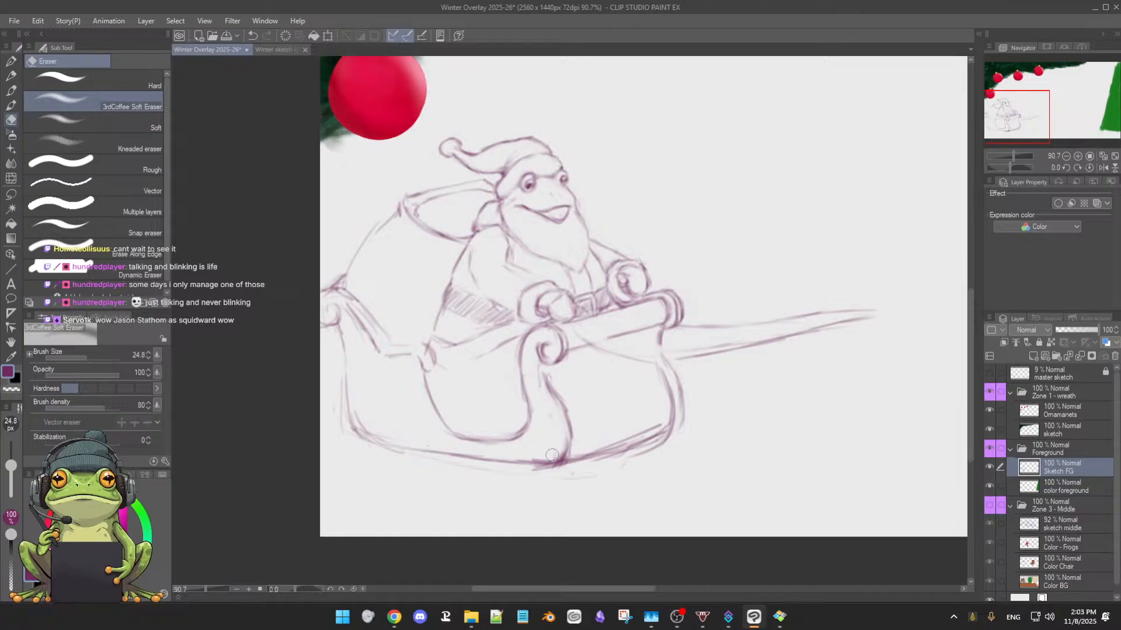
# Reinforce the front panel's far edge and bottom edge, erasing the excess strokes along the bottom
pyautogui.press('b')
pyautogui.moveTo(658, 369)
pyautogui.mouseDown()
pyautogui.moveTo(676, 405)
pyautogui.moveTo(662, 374)
pyautogui.moveTo(674, 414)
pyautogui.moveTo(671, 393)
pyautogui.moveTo(674, 427)
pyautogui.mouseUp()
pyautogui.press('e')
pyautogui.moveTo(605, 445)
pyautogui.mouseDown()
pyautogui.moveTo(649, 433)
pyautogui.moveTo(586, 446)
pyautogui.moveTo(662, 427)
pyautogui.moveTo(558, 460)
pyautogui.moveTo(606, 444)
pyautogui.mouseUp()
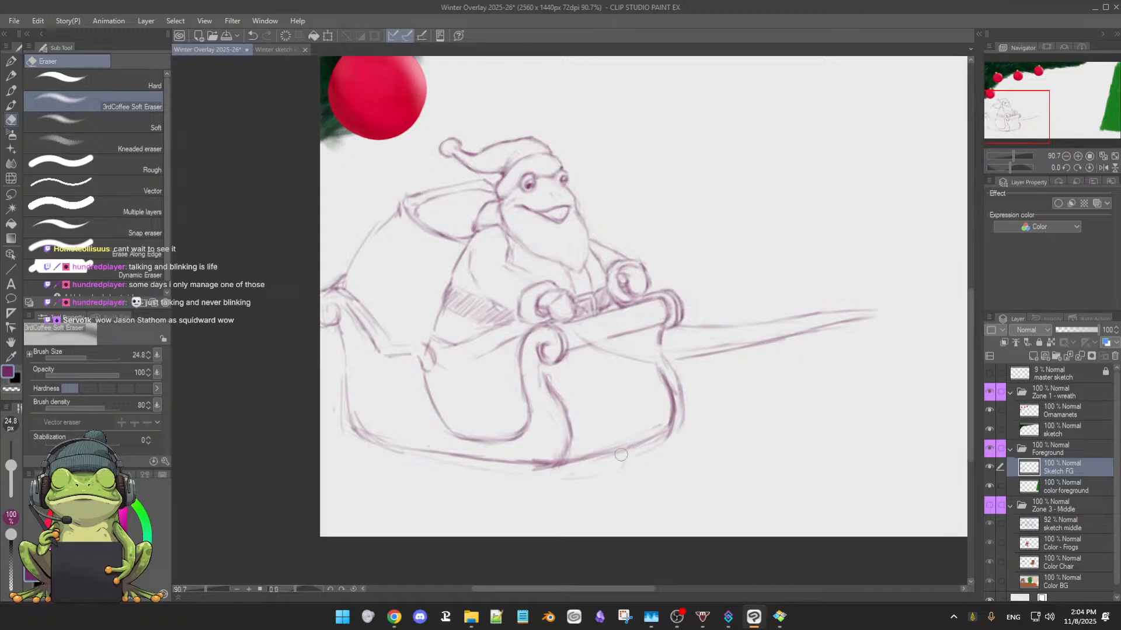
pyautogui.press('b')
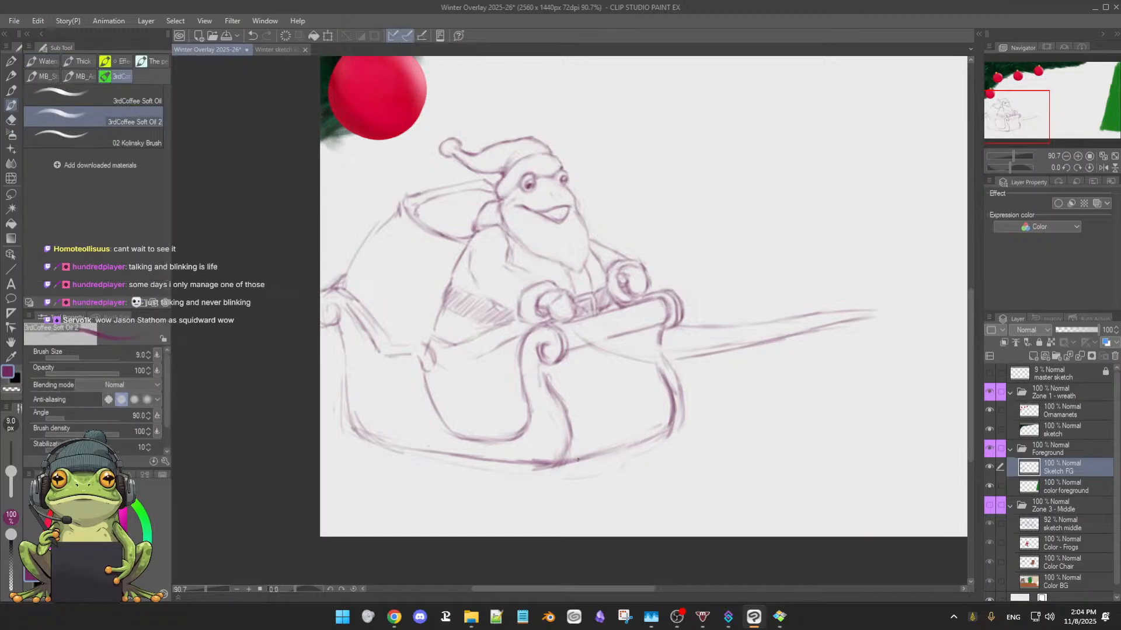
pyautogui.moveTo(587, 455); pyautogui.dragTo(671, 438)
pyautogui.moveTo(680, 377); pyautogui.dragTo(677, 427)
pyautogui.moveTo(661, 387)
pyautogui.mouseDown()
pyautogui.moveTo(664, 445)
pyautogui.moveTo(641, 451)
pyautogui.mouseUp()
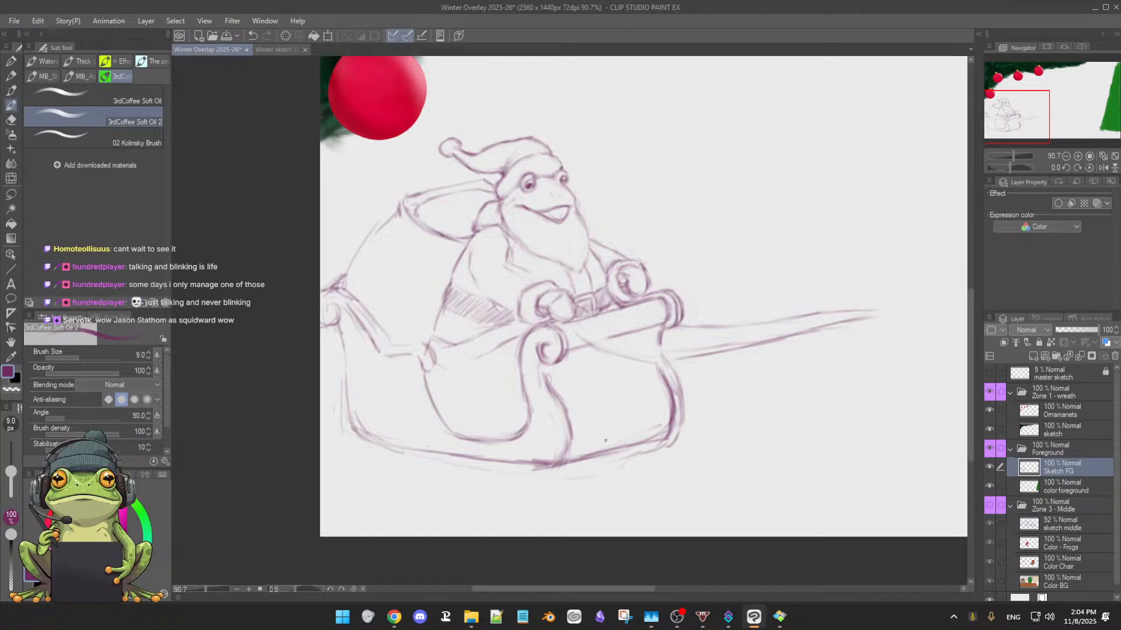
# Darken the underside line of the front roll between its two spirals and erase the excess lines around it
pyautogui.scroll(-4, 654, 463)
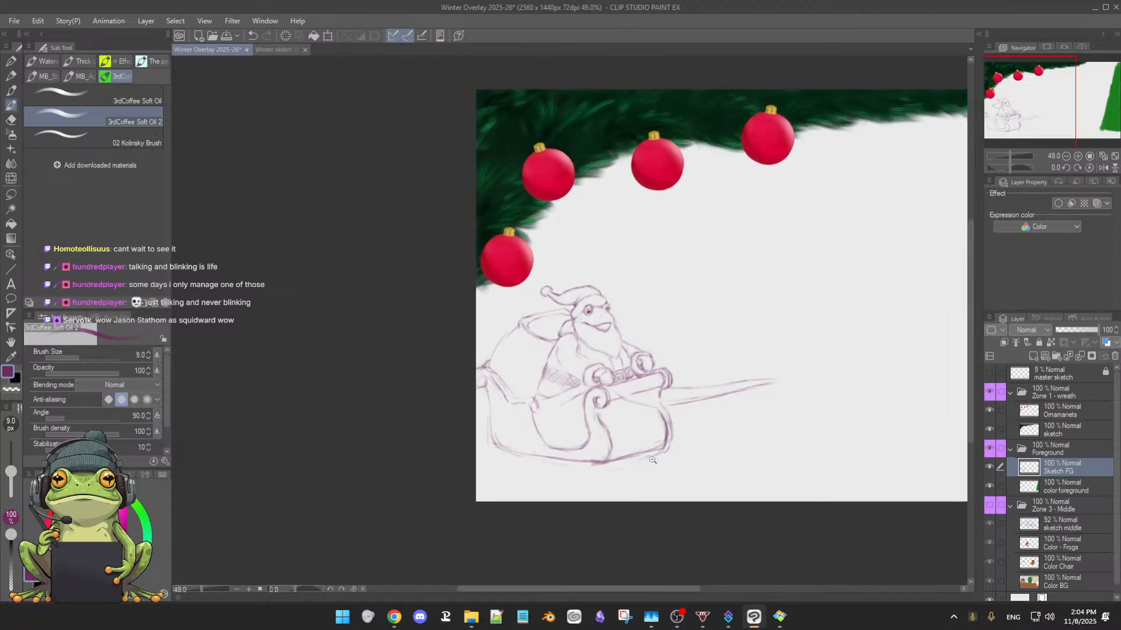
pyautogui.scroll(1, 667, 448)
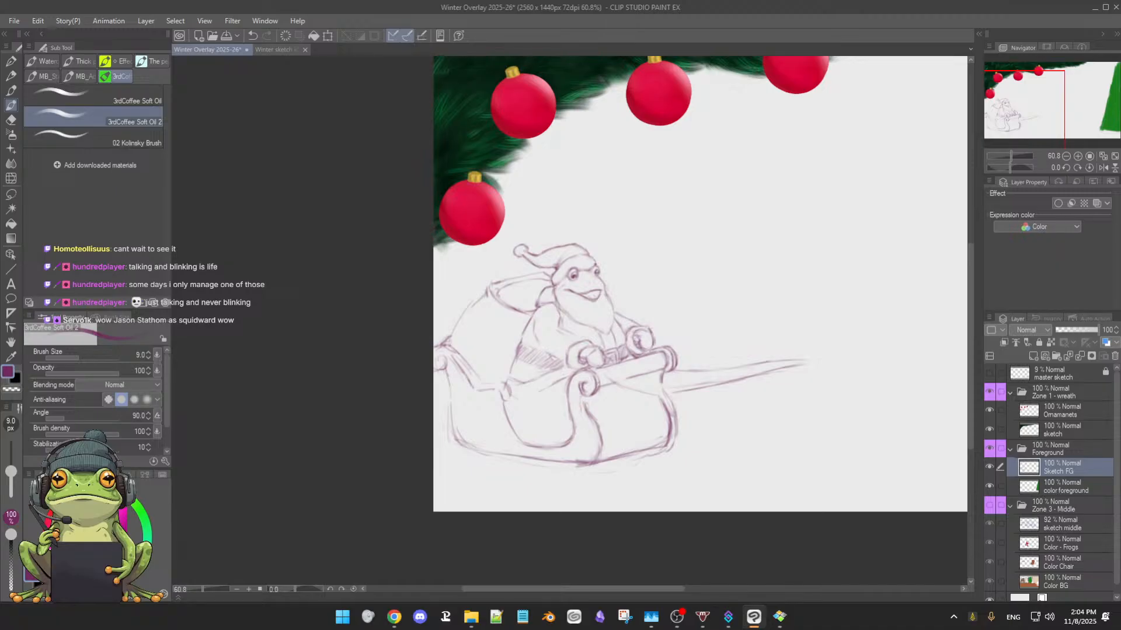
pyautogui.moveTo(598, 383); pyautogui.dragTo(657, 372)
pyautogui.moveTo(588, 389); pyautogui.dragTo(648, 371)
pyautogui.press('e')
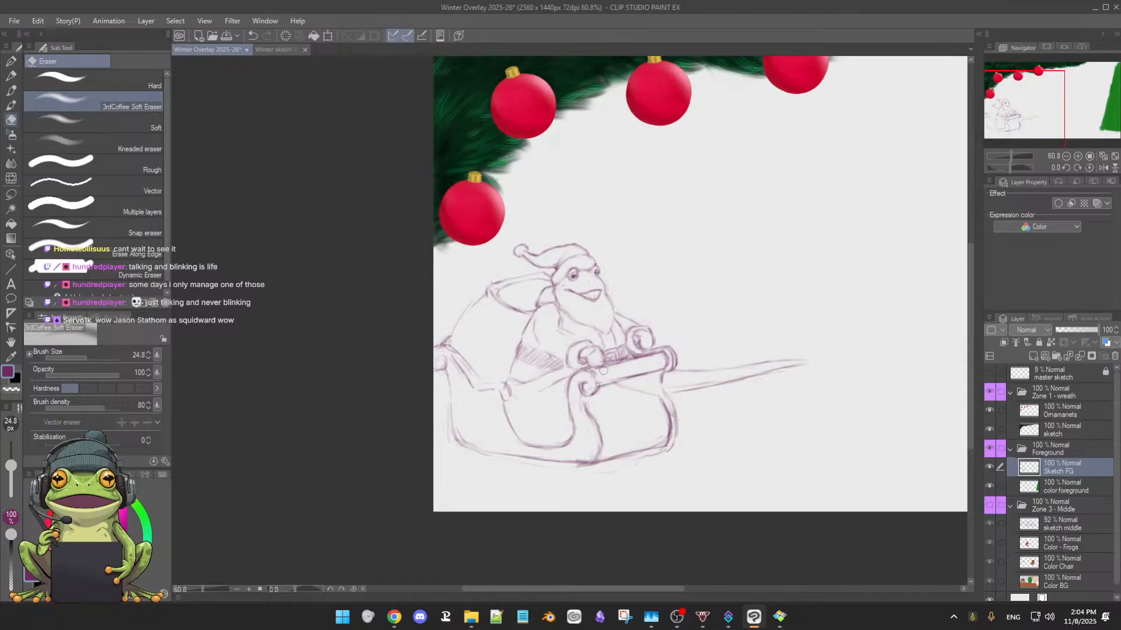
pyautogui.moveTo(648, 358); pyautogui.dragTo(621, 362)
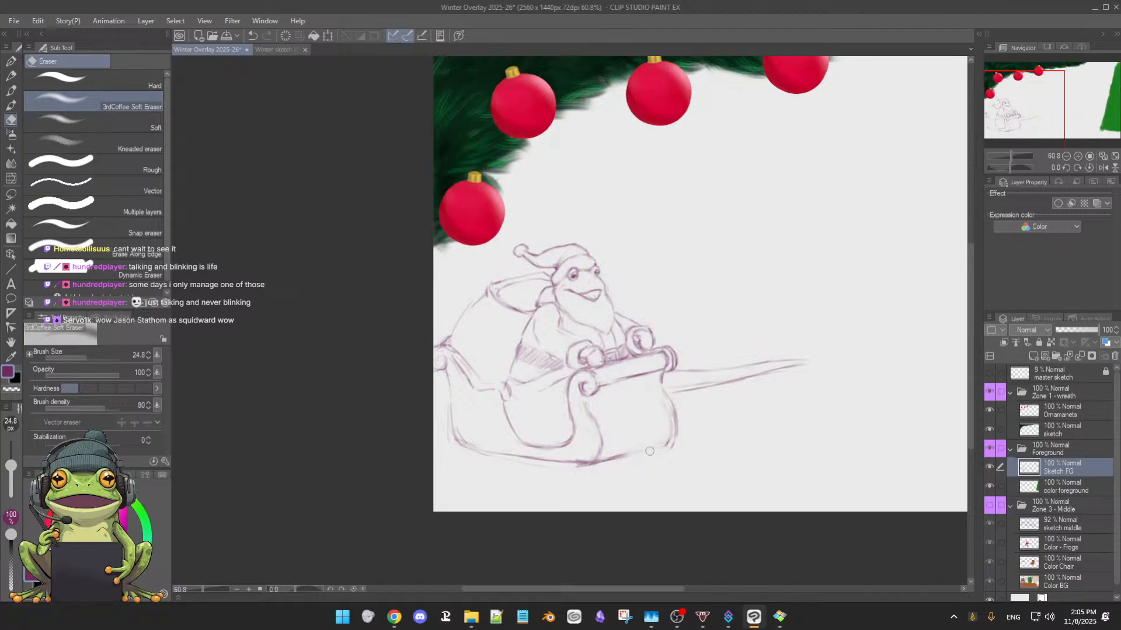
# Retrace the sleigh's near front corner and the side panel's bottom edge, thinning the heavy line with the soft eraser
pyautogui.press('b')
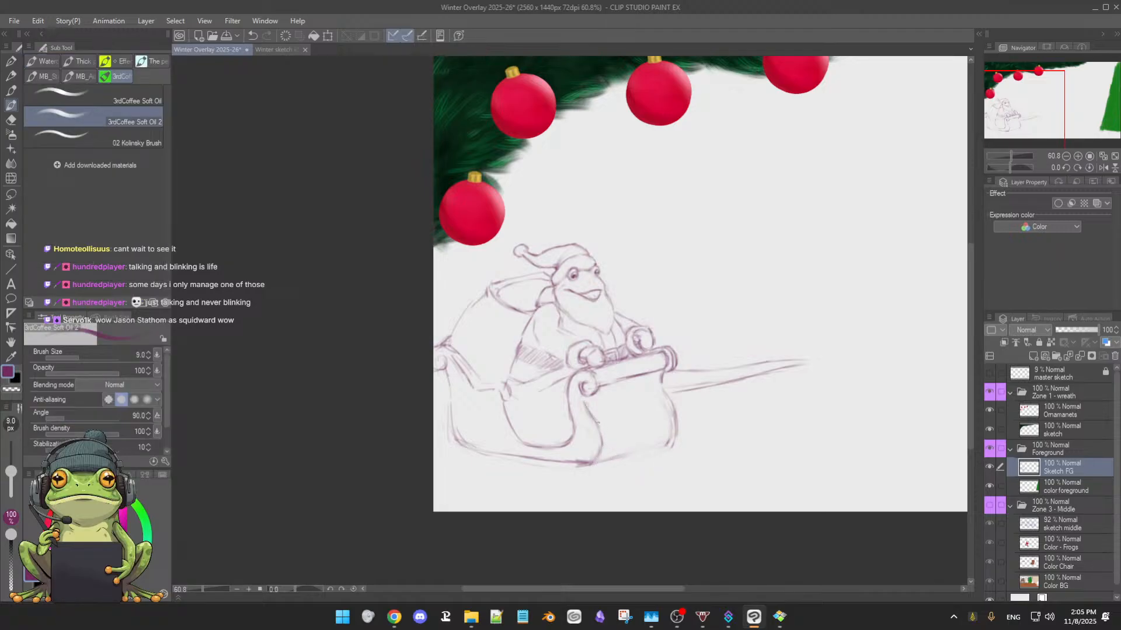
pyautogui.moveTo(589, 469); pyautogui.dragTo(593, 453)
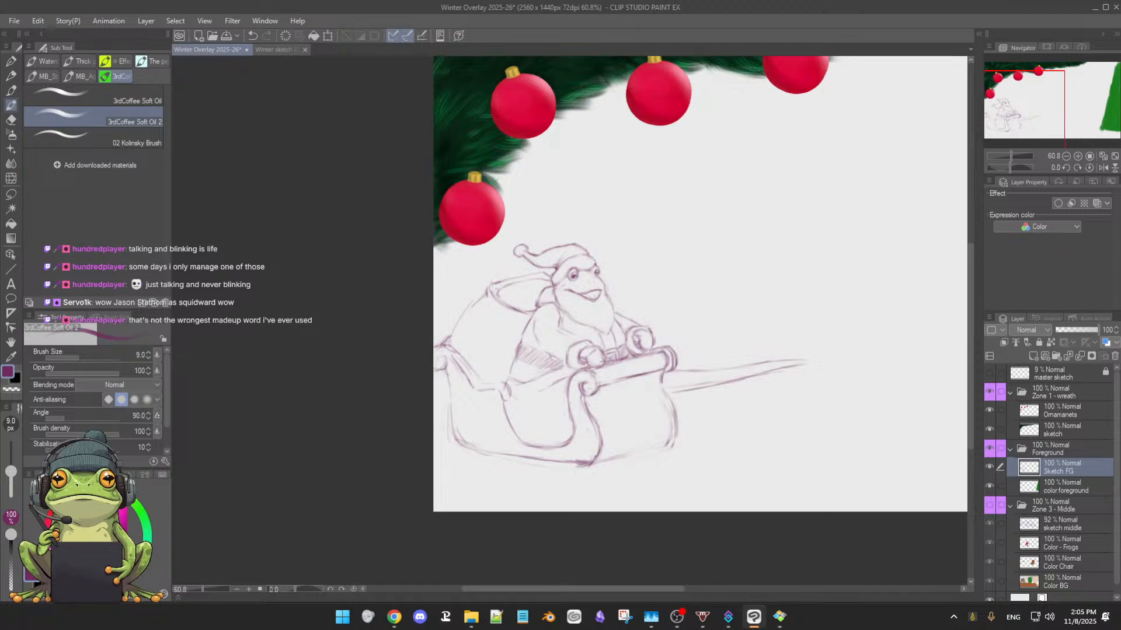
pyautogui.moveTo(646, 469); pyautogui.dragTo(722, 388)
pyautogui.moveTo(604, 472); pyautogui.dragTo(443, 479)
pyautogui.moveTo(443, 480); pyautogui.dragTo(454, 488)
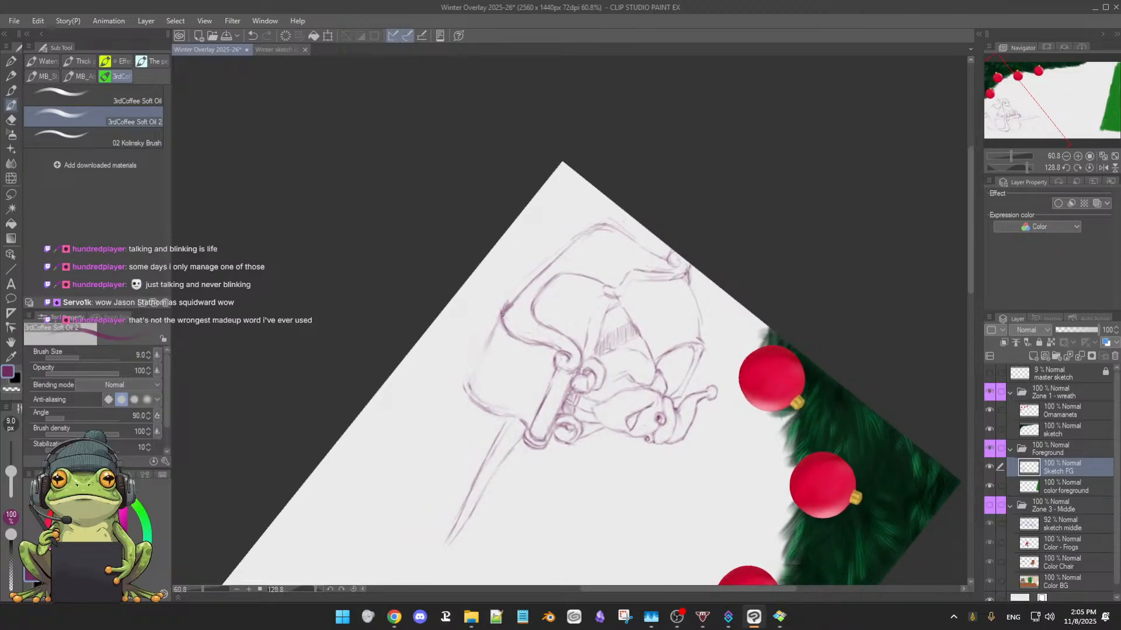
pyautogui.moveTo(502, 307); pyautogui.dragTo(570, 242)
pyautogui.press('e')
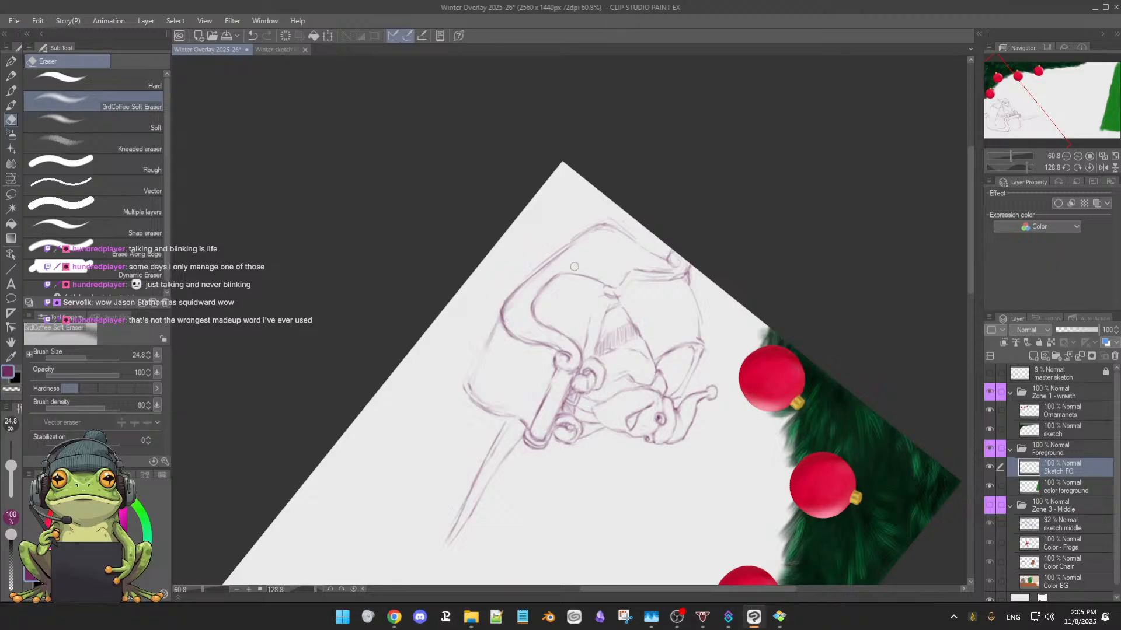
pyautogui.press('b')
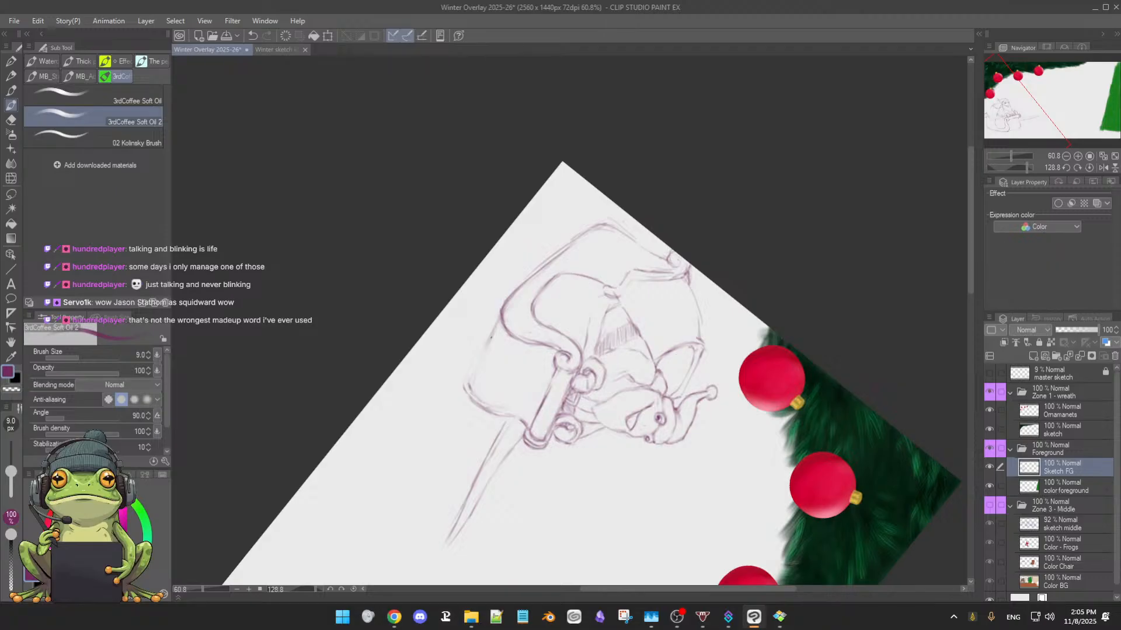
# Darken the side panel's long bottom edge toward the rear corner and reinforce its rear edge below the back scroll
pyautogui.moveTo(489, 327); pyautogui.dragTo(567, 246)
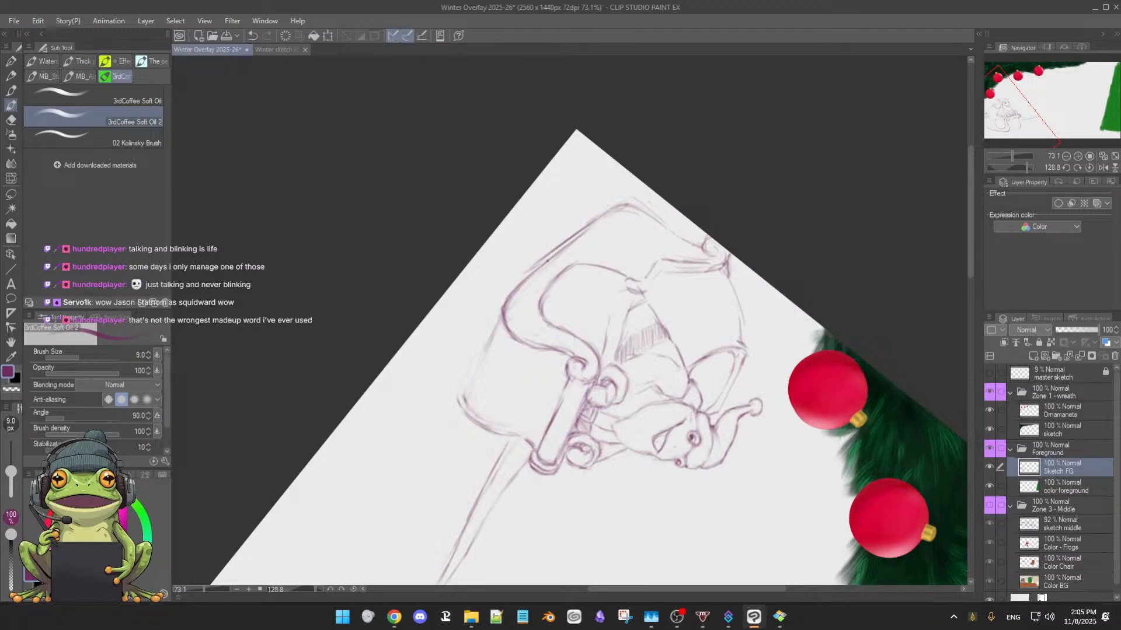
pyautogui.hotkey('ctrl', 'z')
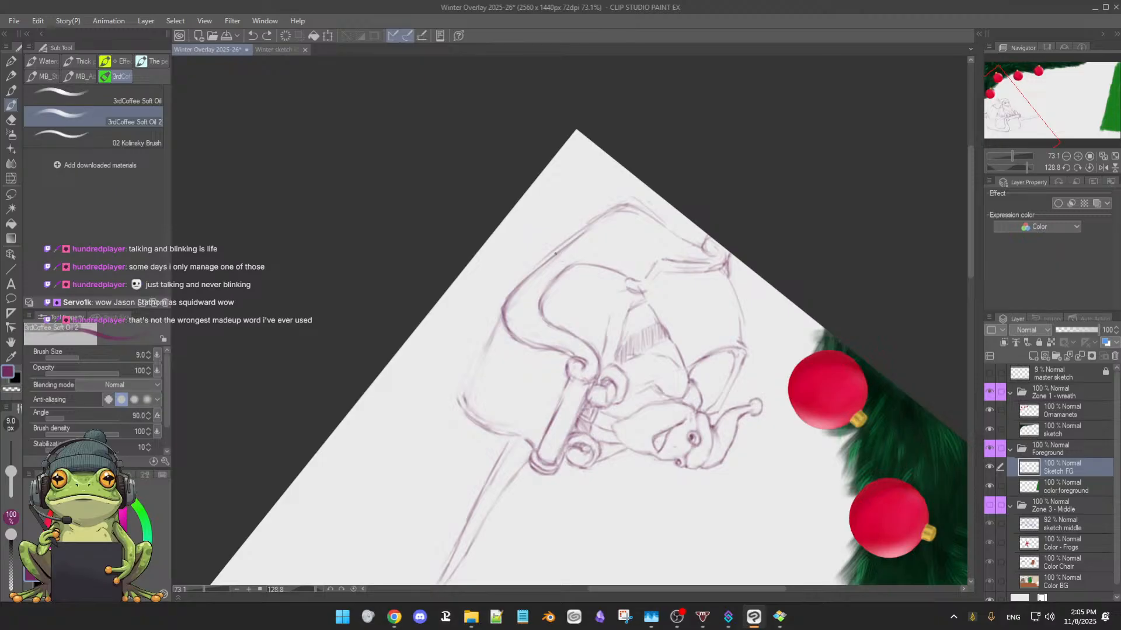
pyautogui.moveTo(547, 258); pyautogui.dragTo(592, 231)
pyautogui.moveTo(529, 277); pyautogui.dragTo(601, 219)
pyautogui.moveTo(561, 252)
pyautogui.mouseDown()
pyautogui.moveTo(621, 210)
pyautogui.moveTo(602, 217)
pyautogui.moveTo(643, 212)
pyautogui.moveTo(617, 209)
pyautogui.moveTo(650, 216)
pyautogui.moveTo(611, 210)
pyautogui.moveTo(646, 208)
pyautogui.mouseUp()
pyautogui.moveTo(638, 218)
pyautogui.mouseDown()
pyautogui.moveTo(651, 213)
pyautogui.moveTo(501, 216)
pyautogui.moveTo(449, 272)
pyautogui.mouseUp()
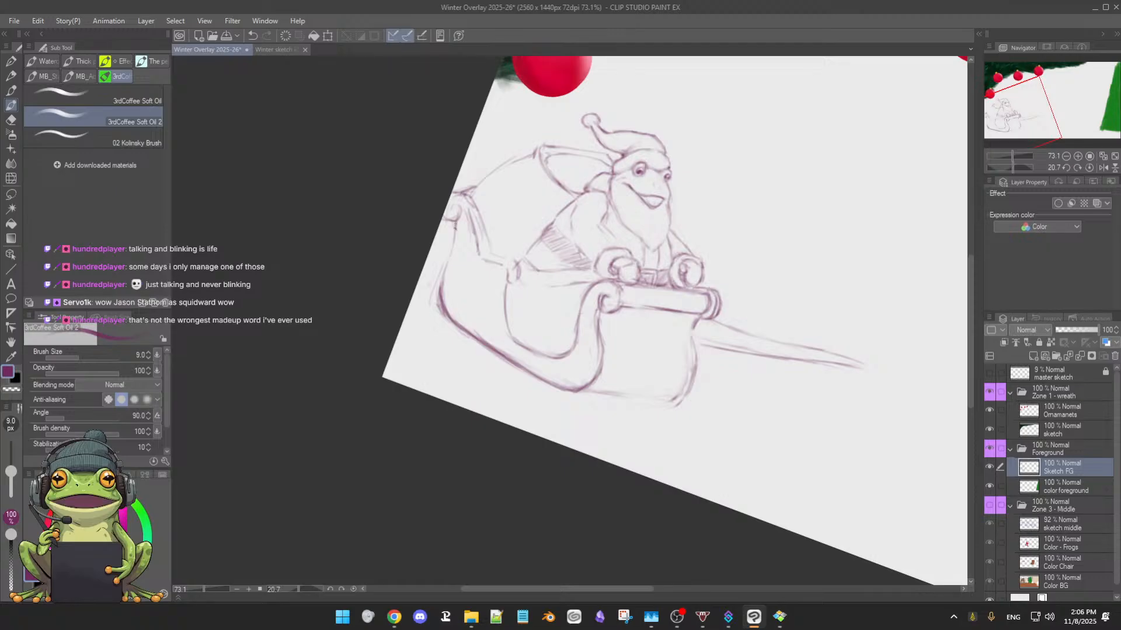
pyautogui.moveTo(455, 225); pyautogui.dragTo(439, 299)
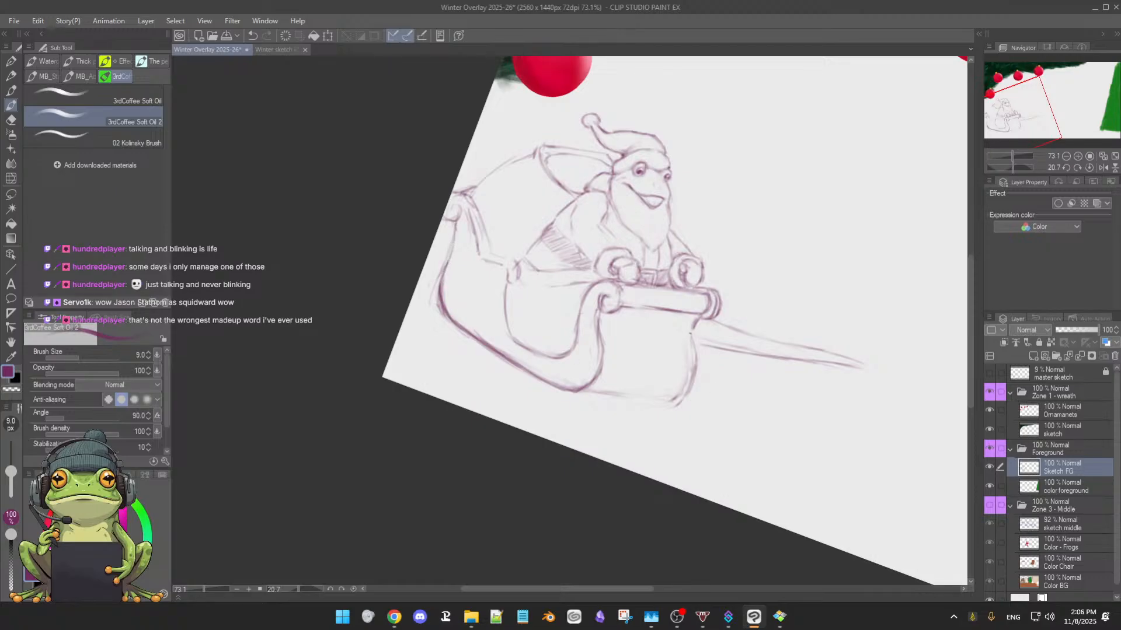
# Clean up and redraw the front panel's far edge from below the roll to the far bottom corner
pyautogui.press('e')
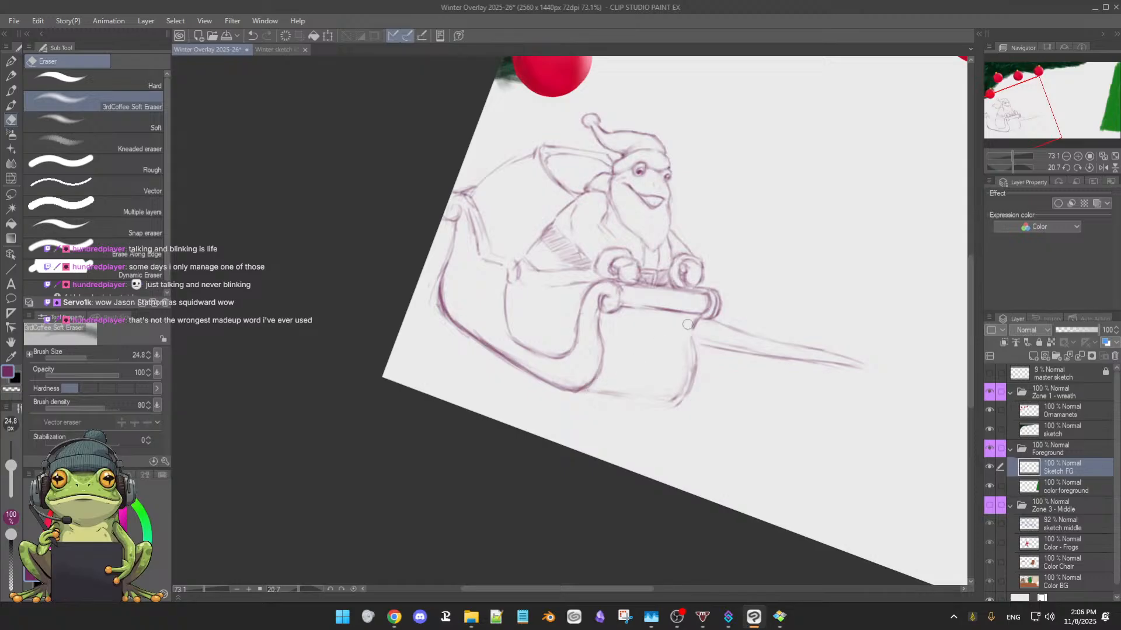
pyautogui.press('b')
pyautogui.moveTo(692, 329); pyautogui.dragTo(690, 351)
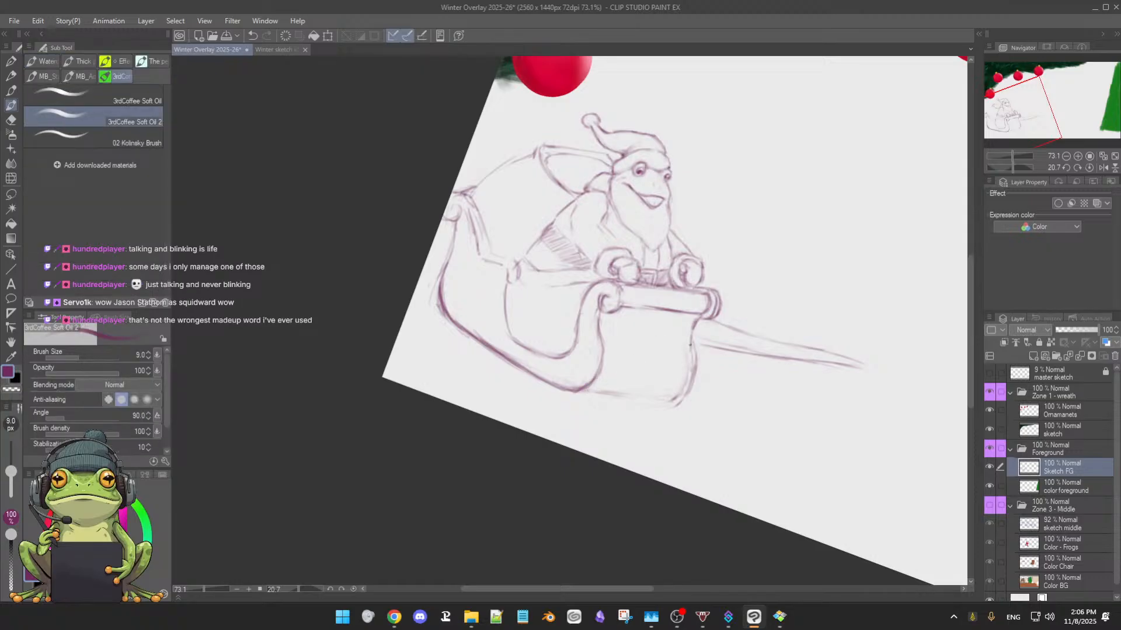
pyautogui.press('e')
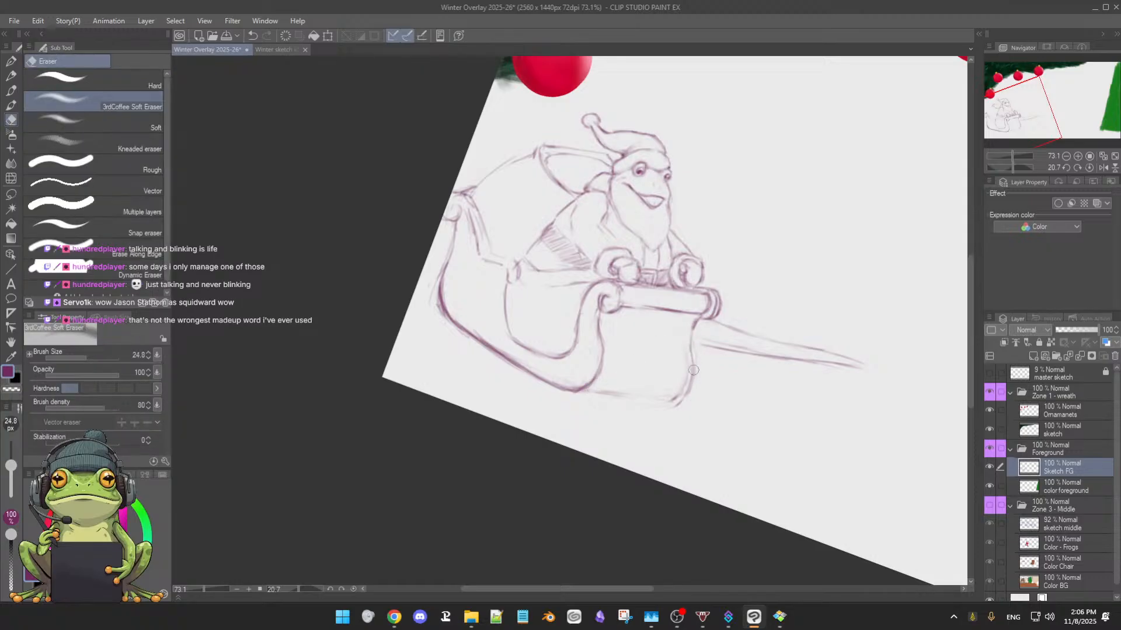
pyautogui.press('b')
pyautogui.moveTo(693, 370); pyautogui.dragTo(686, 399)
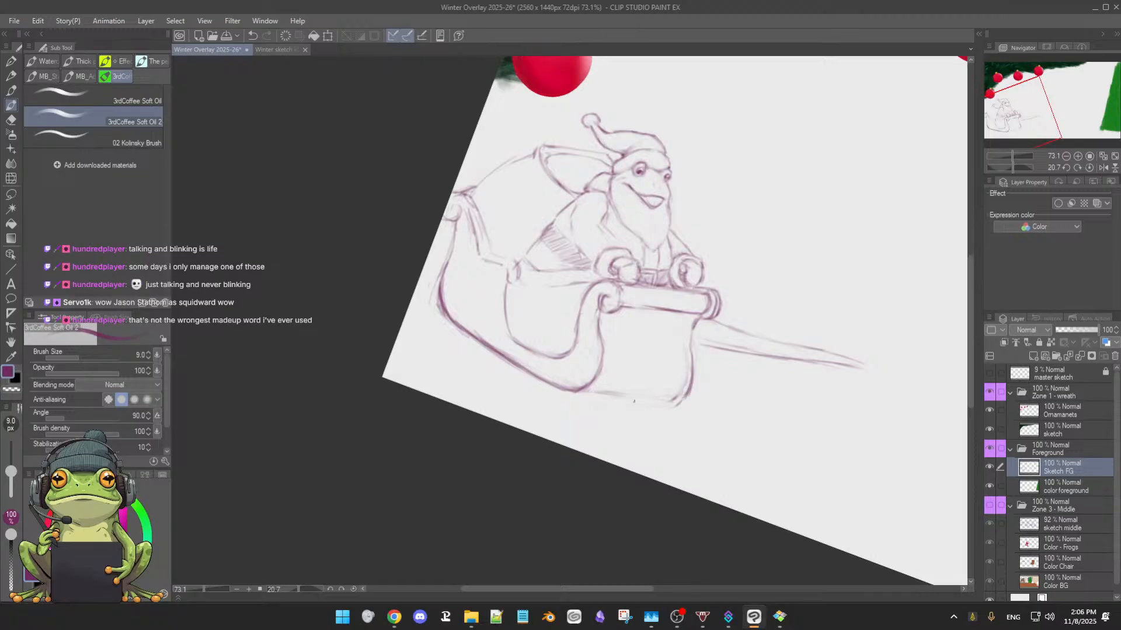
# Redraw the front panel's bottom edge between the near and far corners, erasing the rough lines at the corner and far edge
pyautogui.moveTo(672, 463); pyautogui.dragTo(624, 357)
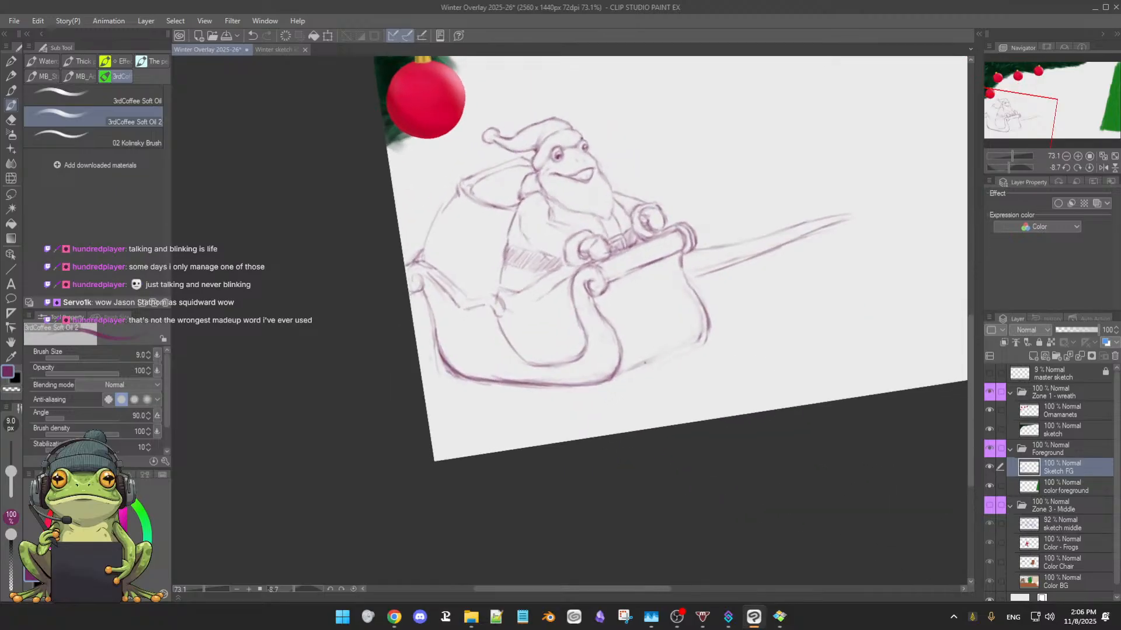
pyautogui.press('e')
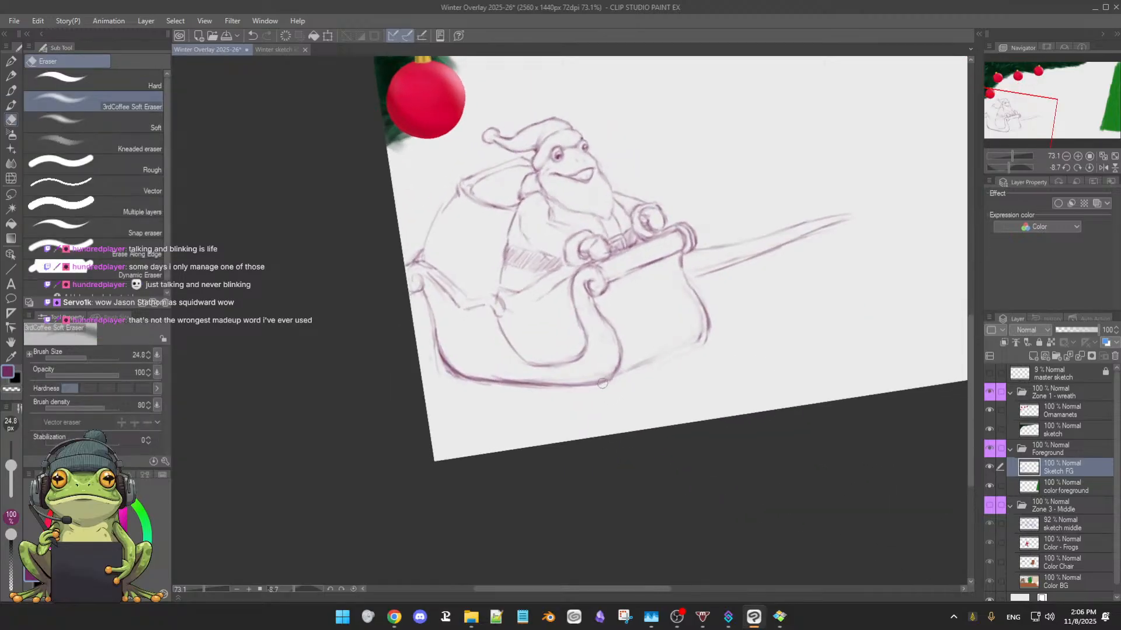
pyautogui.moveTo(604, 384)
pyautogui.mouseDown()
pyautogui.moveTo(657, 361)
pyautogui.moveTo(610, 376)
pyautogui.mouseUp()
pyautogui.press('b')
pyautogui.moveTo(651, 363)
pyautogui.mouseDown()
pyautogui.moveTo(627, 370)
pyautogui.moveTo(684, 345)
pyautogui.moveTo(654, 360)
pyautogui.mouseUp()
pyautogui.press('e')
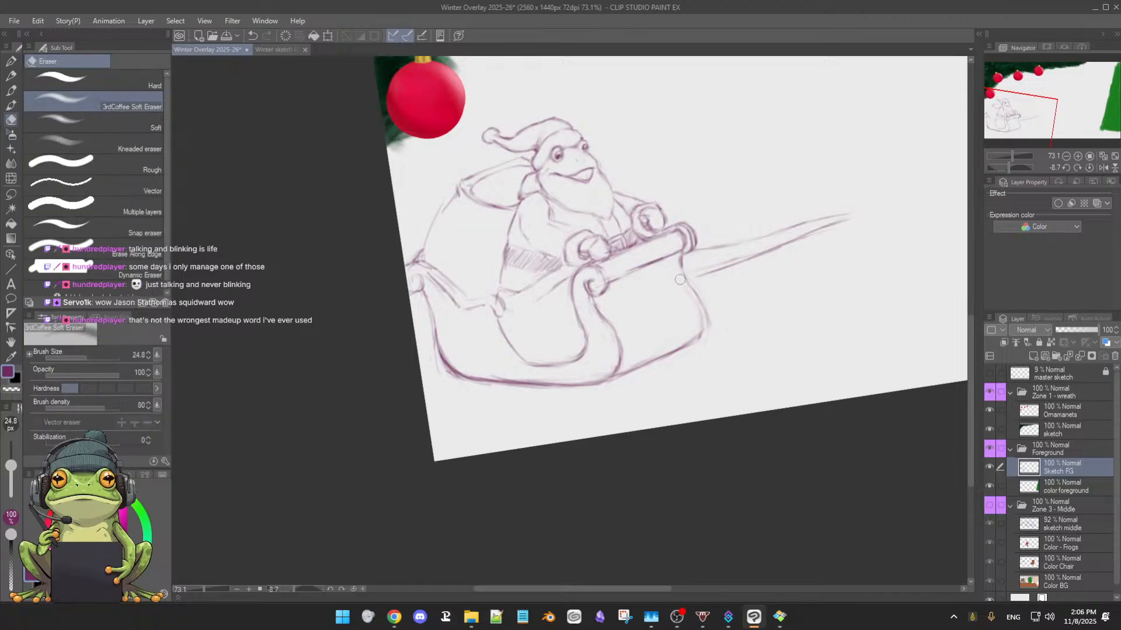
pyautogui.press('b')
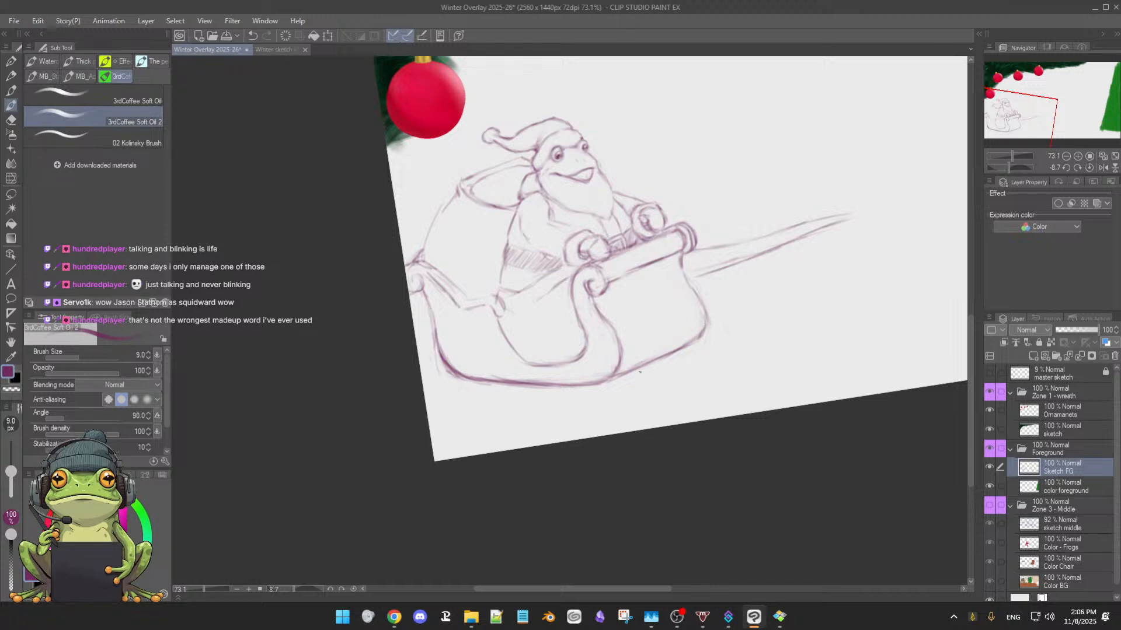
pyautogui.doubleClick(646, 365)
# Touch up the sack's rear outline just above the sleigh's back scroll with the soft eraser and sketch brush
pyautogui.scroll(-1, 757, 350)
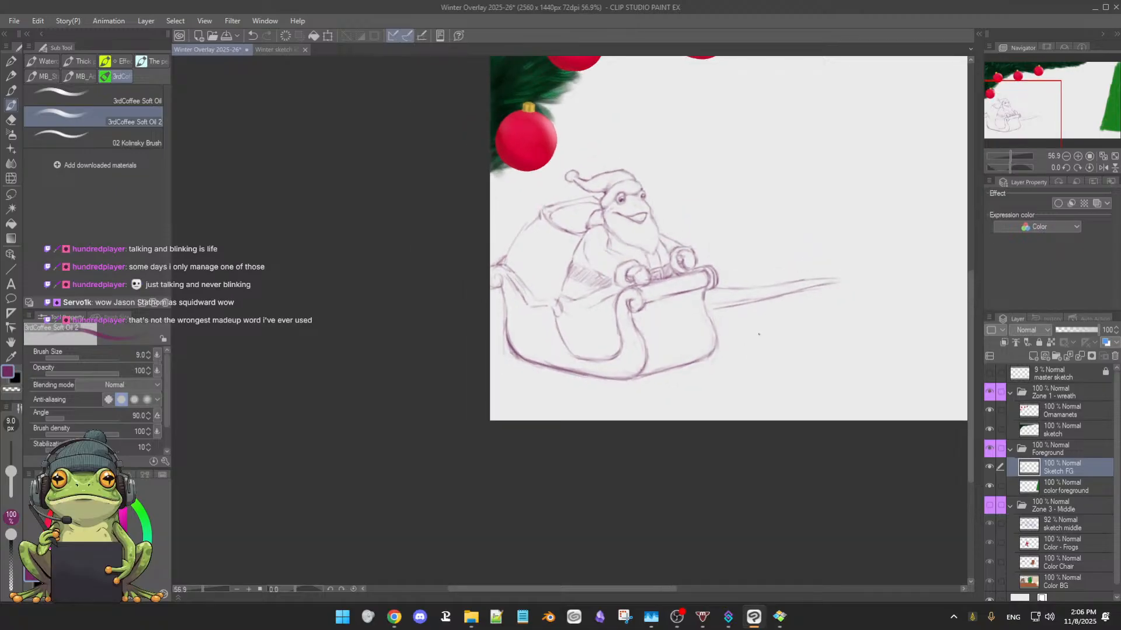
pyautogui.scroll(1, 740, 303)
pyautogui.moveTo(762, 229); pyautogui.dragTo(656, 325)
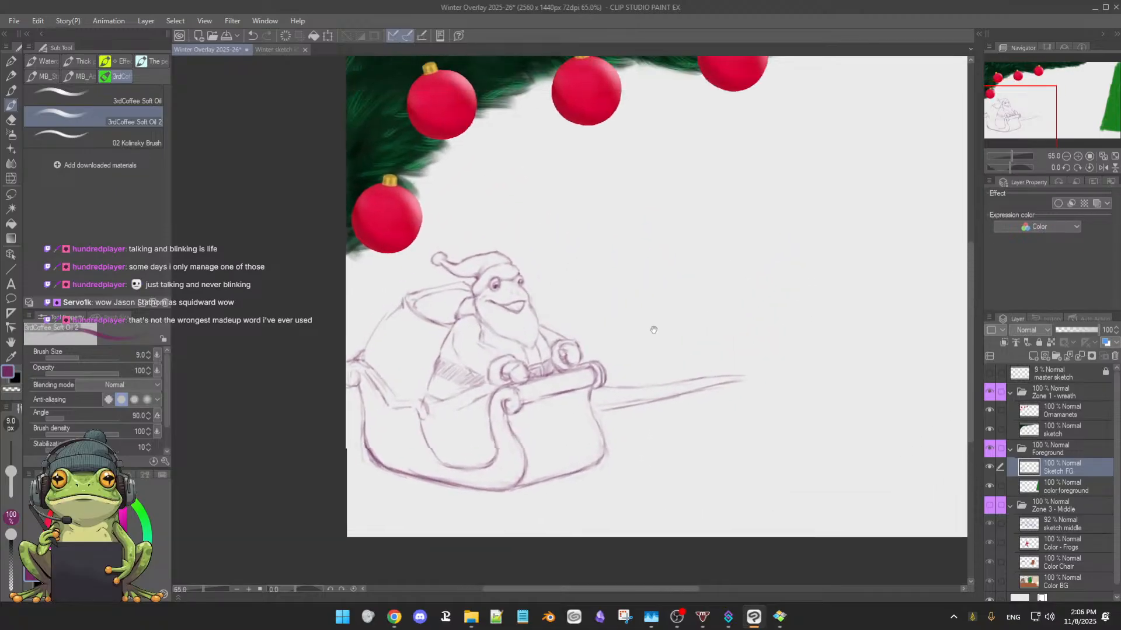
pyautogui.scroll(1, 695, 315)
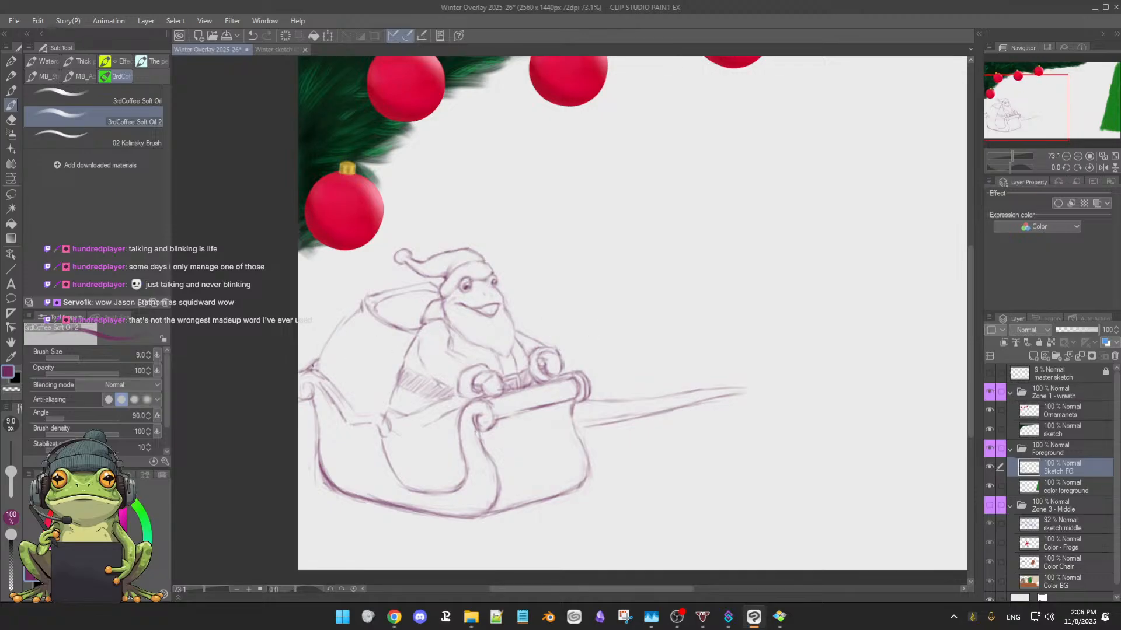
pyautogui.press('e')
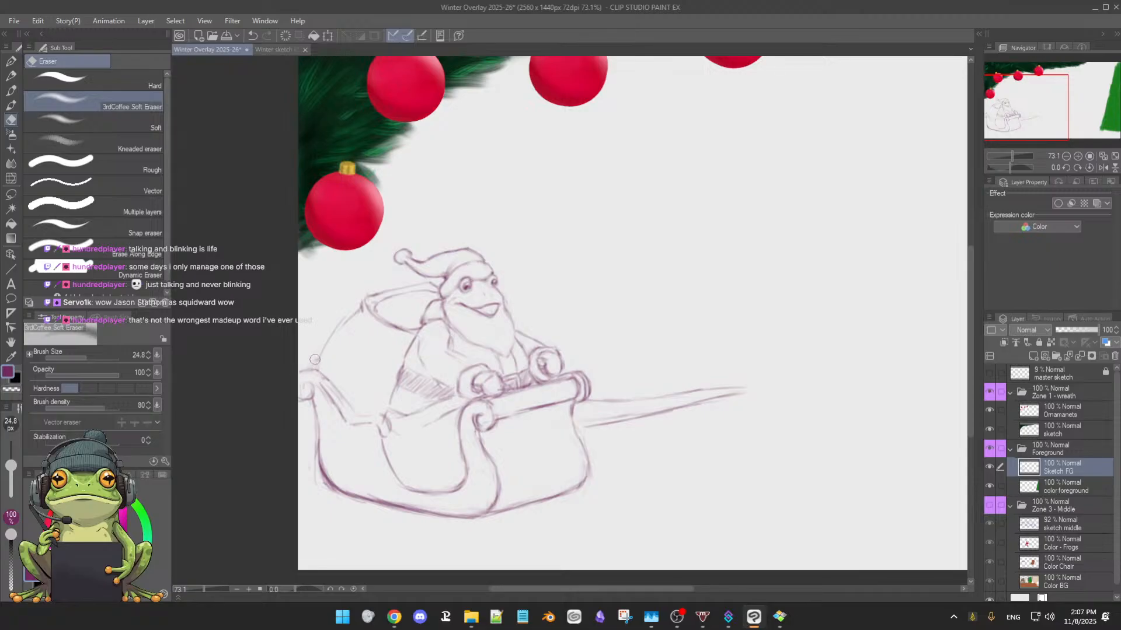
pyautogui.press('b')
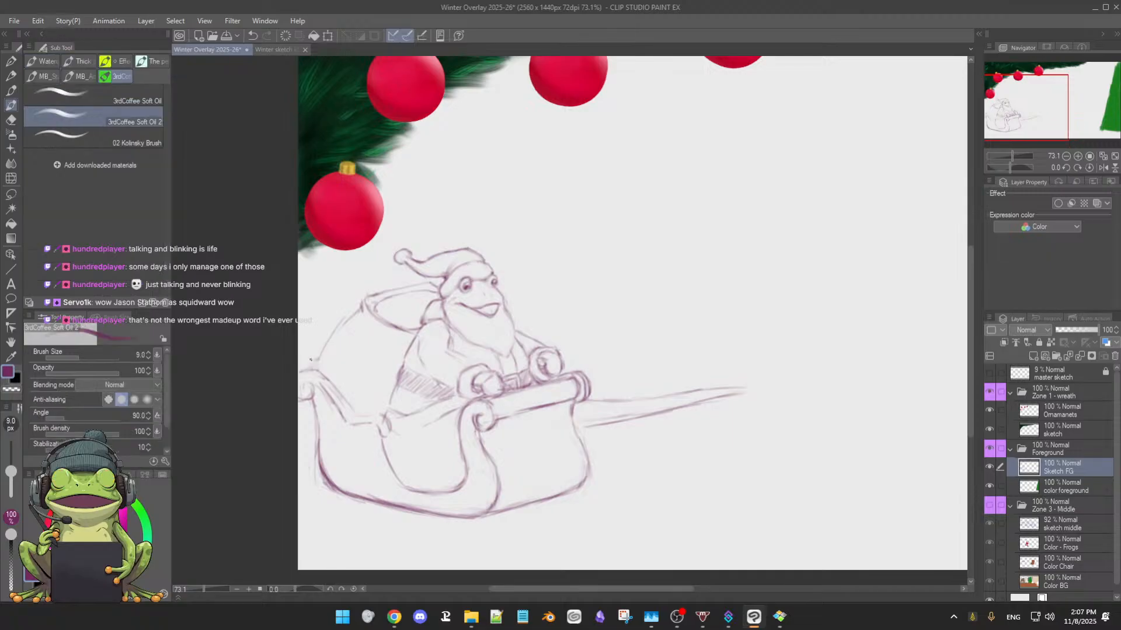
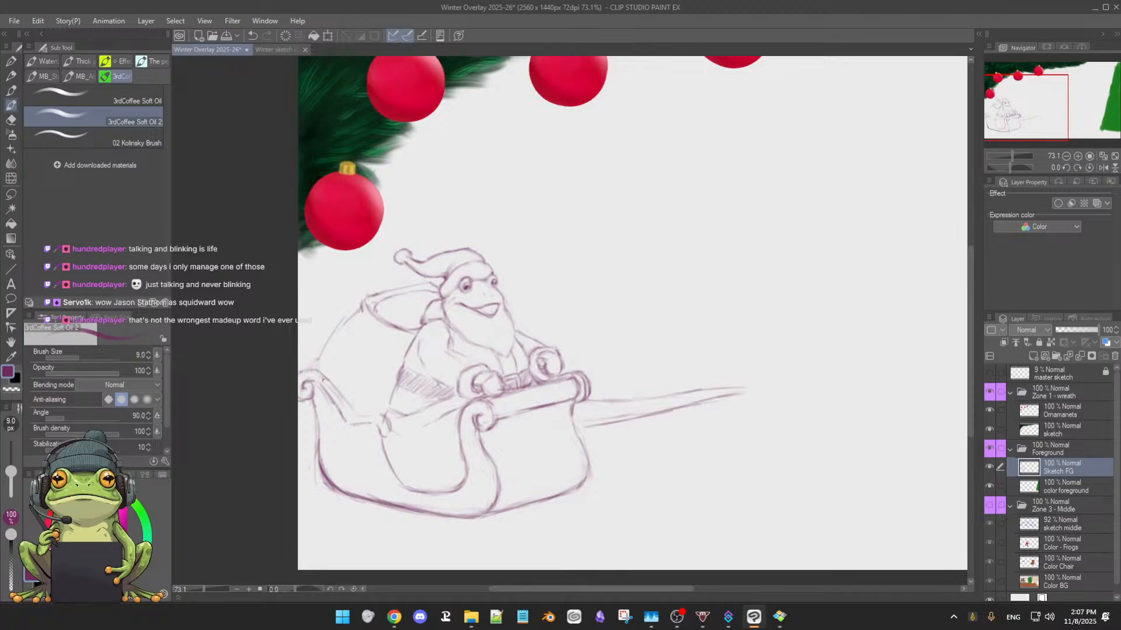
# Clean up and redraw the sleigh's upper rear rail from the back scroll down toward the seat dip
pyautogui.press('e')
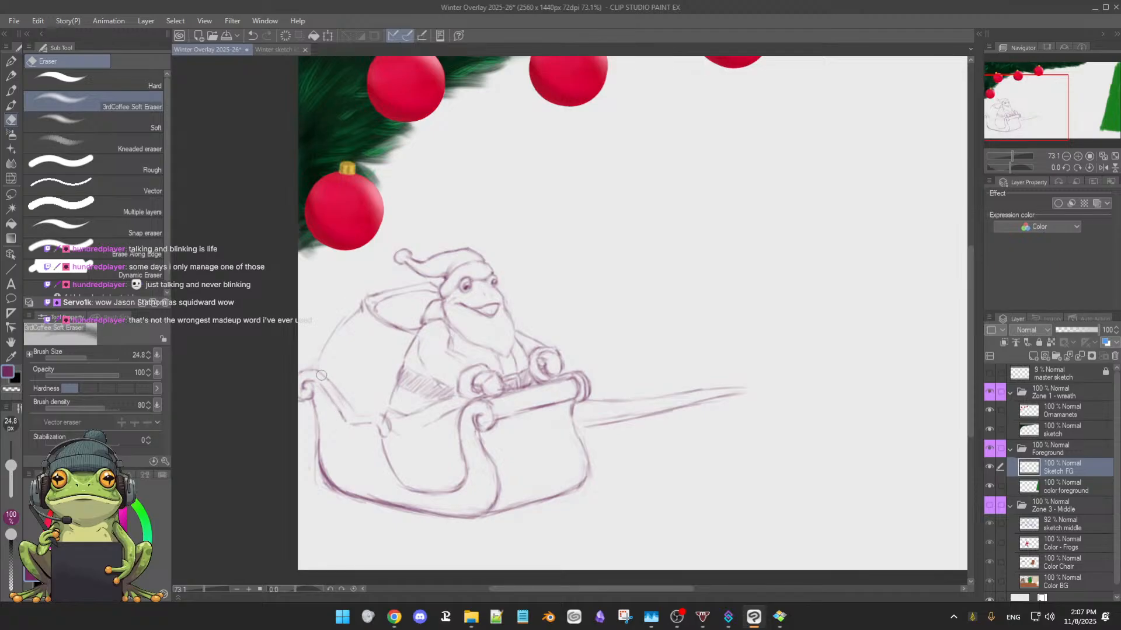
pyautogui.press('b')
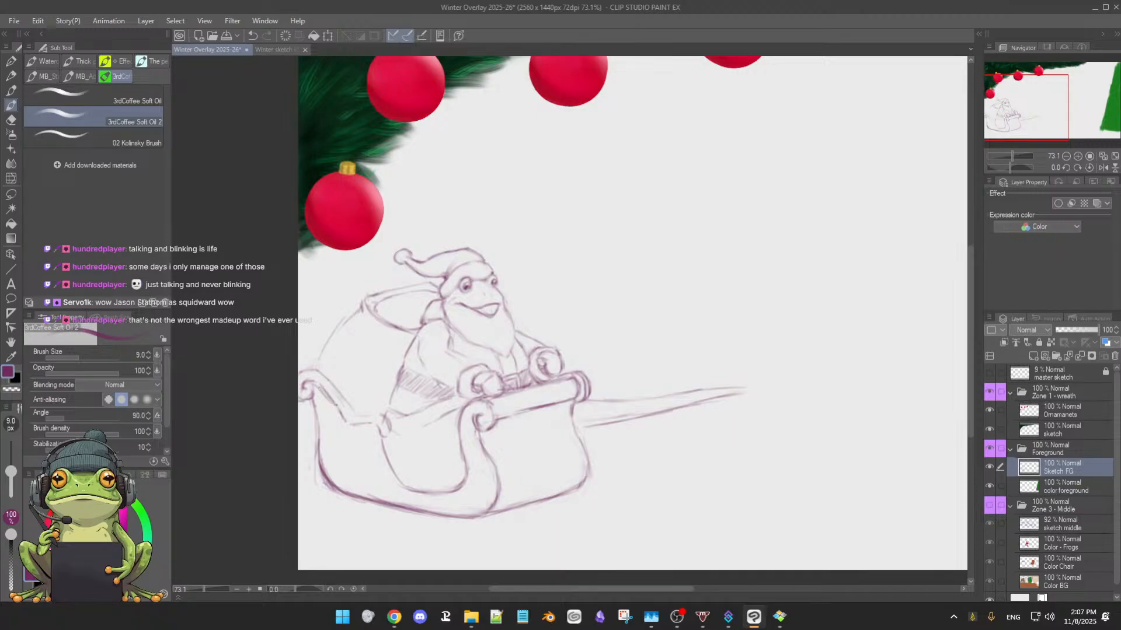
pyautogui.moveTo(337, 409); pyautogui.dragTo(343, 421)
pyautogui.moveTo(320, 374); pyautogui.dragTo(345, 414)
pyautogui.press('e')
pyautogui.press('b')
# Erase the rail's rough lines, darken it near the back scroll, and join it to the small curl on the sleigh's side
pyautogui.moveTo(439, 468)
pyautogui.mouseDown()
pyautogui.moveTo(428, 452)
pyautogui.moveTo(453, 474)
pyautogui.moveTo(554, 455)
pyautogui.moveTo(605, 389)
pyautogui.moveTo(638, 220)
pyautogui.mouseUp()
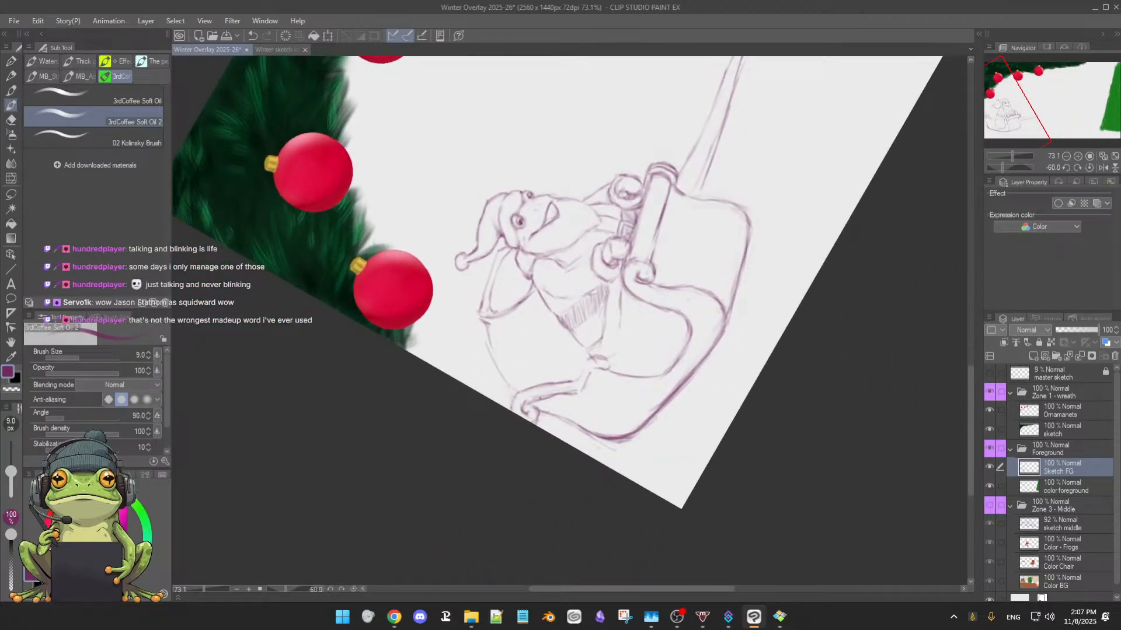
pyautogui.press('e')
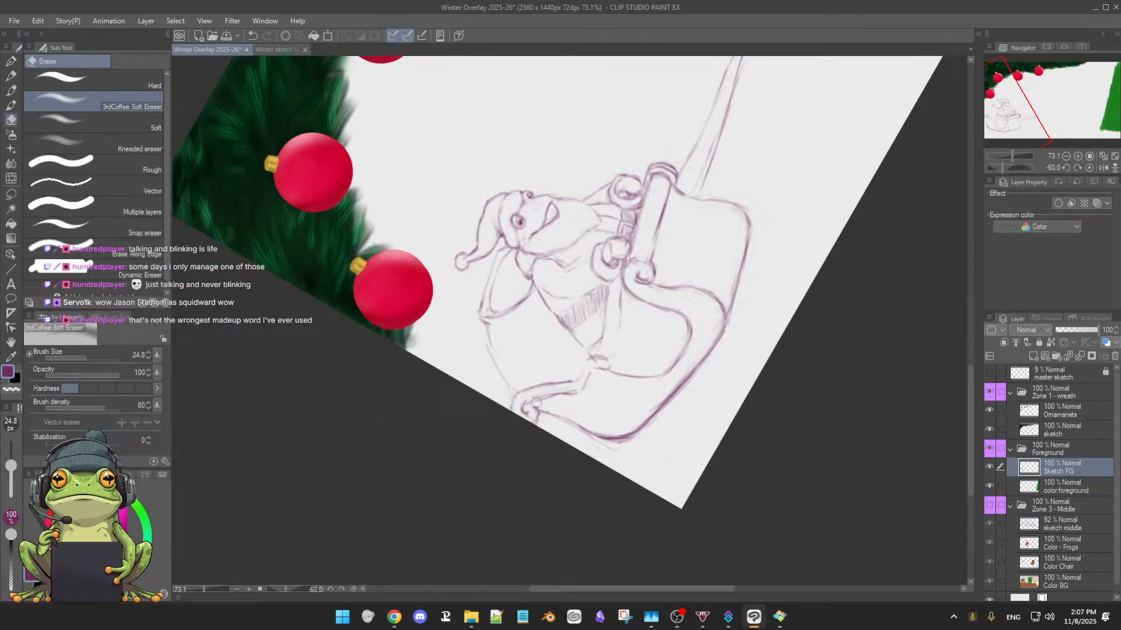
pyautogui.moveTo(572, 396)
pyautogui.mouseDown()
pyautogui.moveTo(528, 402)
pyautogui.moveTo(575, 393)
pyautogui.moveTo(525, 400)
pyautogui.moveTo(572, 380)
pyautogui.mouseUp()
pyautogui.press('b')
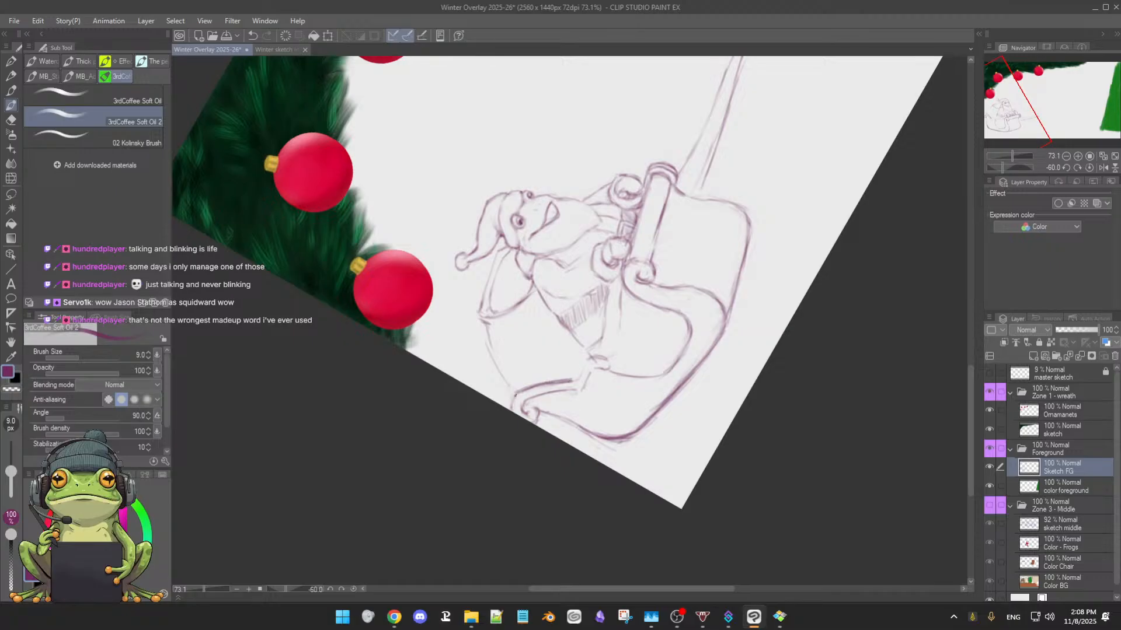
pyautogui.moveTo(512, 395); pyautogui.dragTo(517, 408)
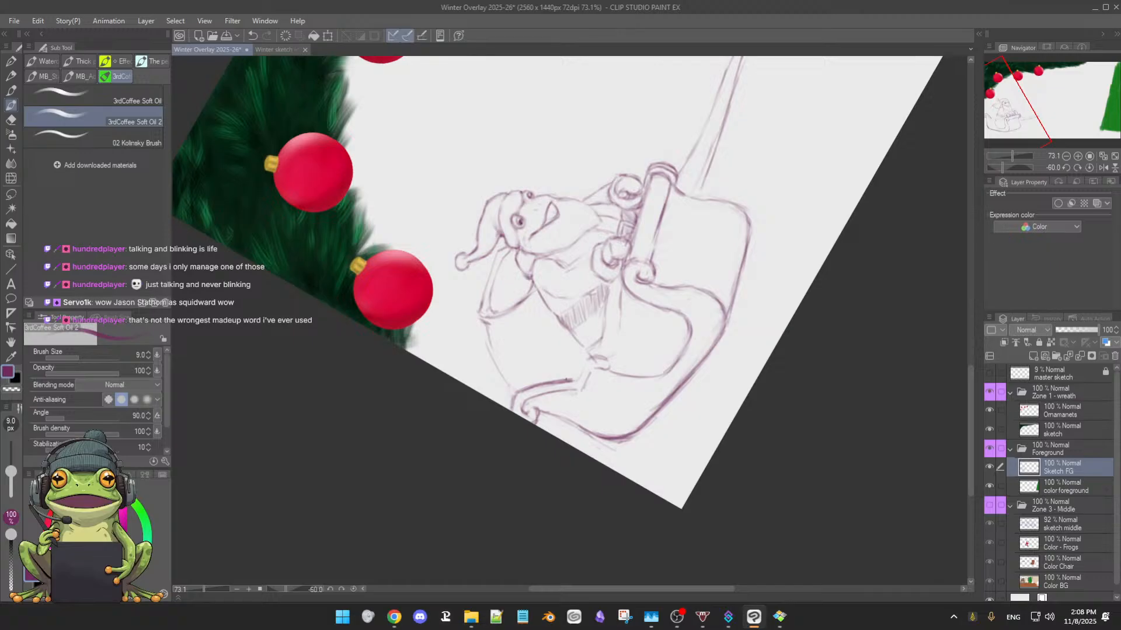
pyautogui.moveTo(587, 362)
pyautogui.mouseDown()
pyautogui.moveTo(581, 392)
pyautogui.moveTo(562, 392)
pyautogui.moveTo(609, 368)
pyautogui.mouseUp()
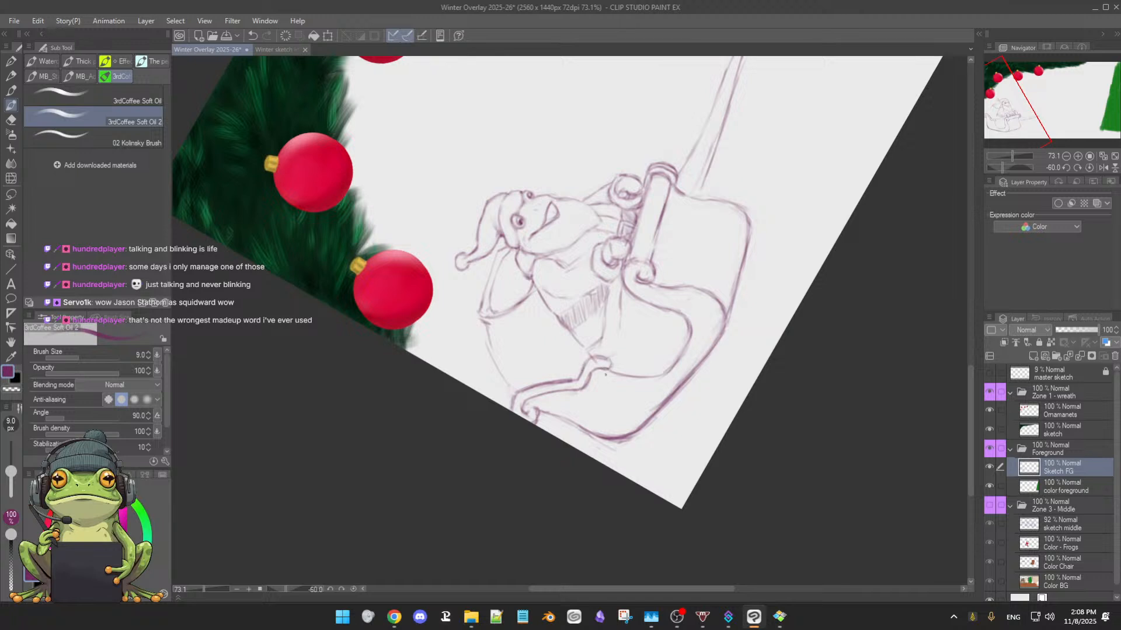
pyautogui.moveTo(617, 331); pyautogui.dragTo(608, 354)
# Erase the rough lines above the back scroll and redraw the sack's rear outline from the scroll up to its tied neck
pyautogui.moveTo(601, 455)
pyautogui.mouseDown()
pyautogui.moveTo(513, 471)
pyautogui.moveTo(419, 418)
pyautogui.mouseUp()
pyautogui.press('e')
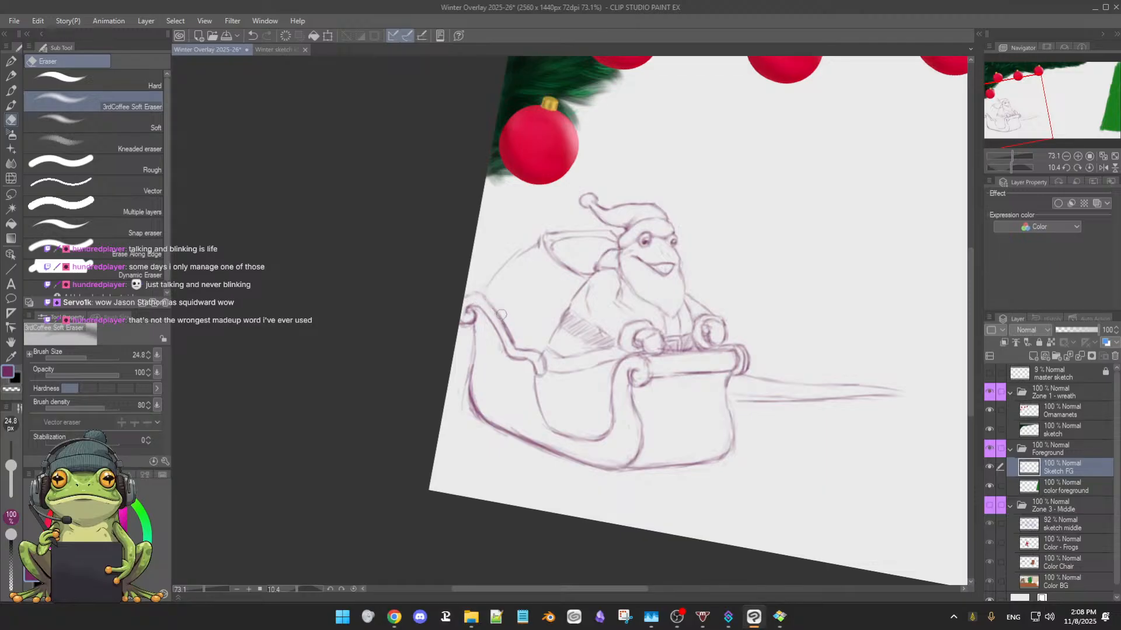
pyautogui.press('b')
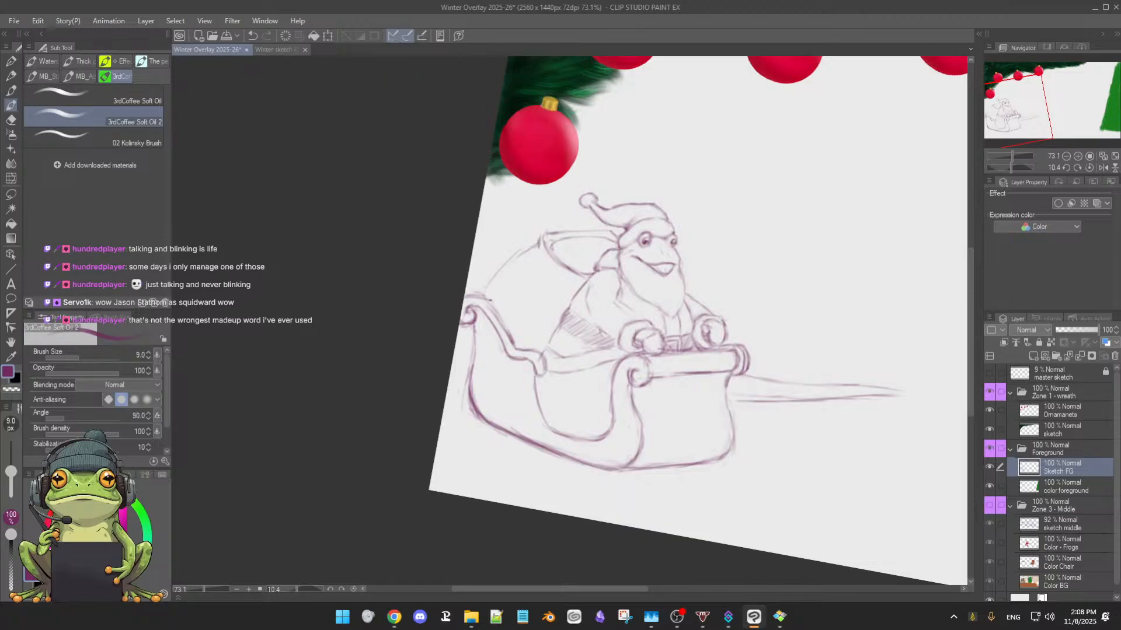
pyautogui.press('e')
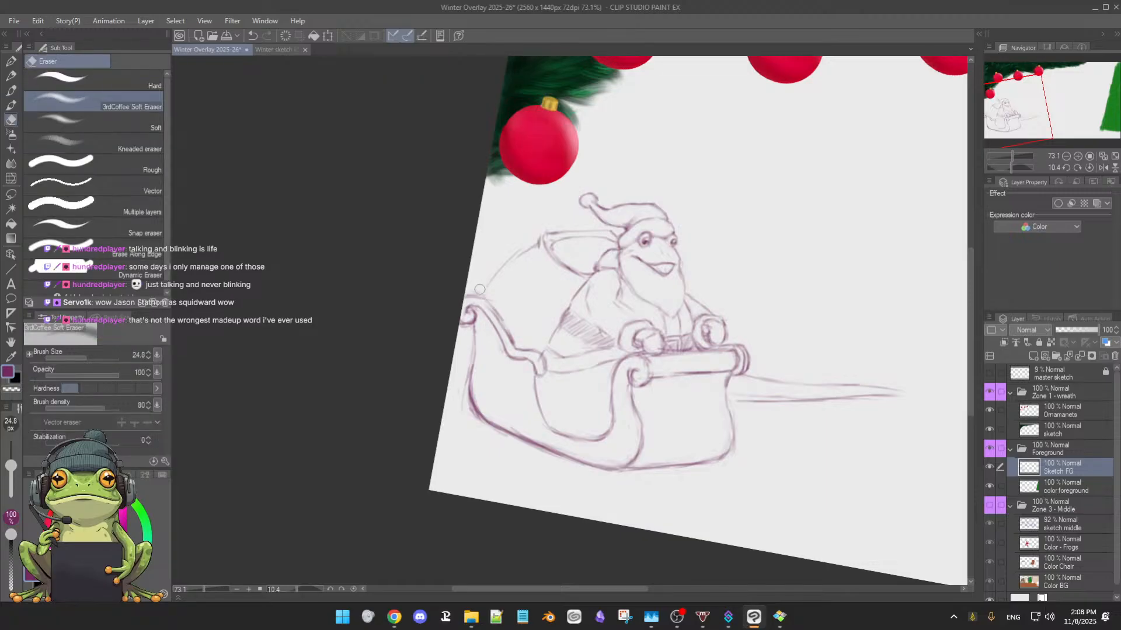
pyautogui.press('b')
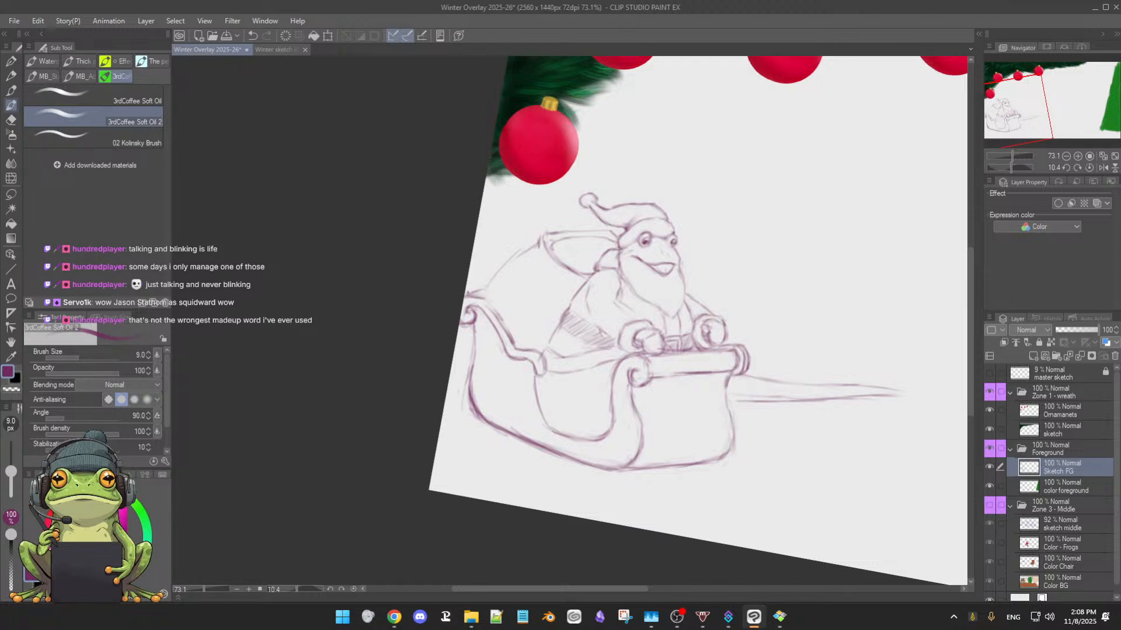
pyautogui.moveTo(468, 293)
pyautogui.mouseDown()
pyautogui.moveTo(486, 285)
pyautogui.moveTo(482, 299)
pyautogui.moveTo(530, 246)
pyautogui.mouseUp()
# Clean up the sleigh's near bottom corner and redraw the front edge curving down into it from the front scroll
pyautogui.moveTo(664, 448); pyautogui.dragTo(688, 431)
pyautogui.press('e')
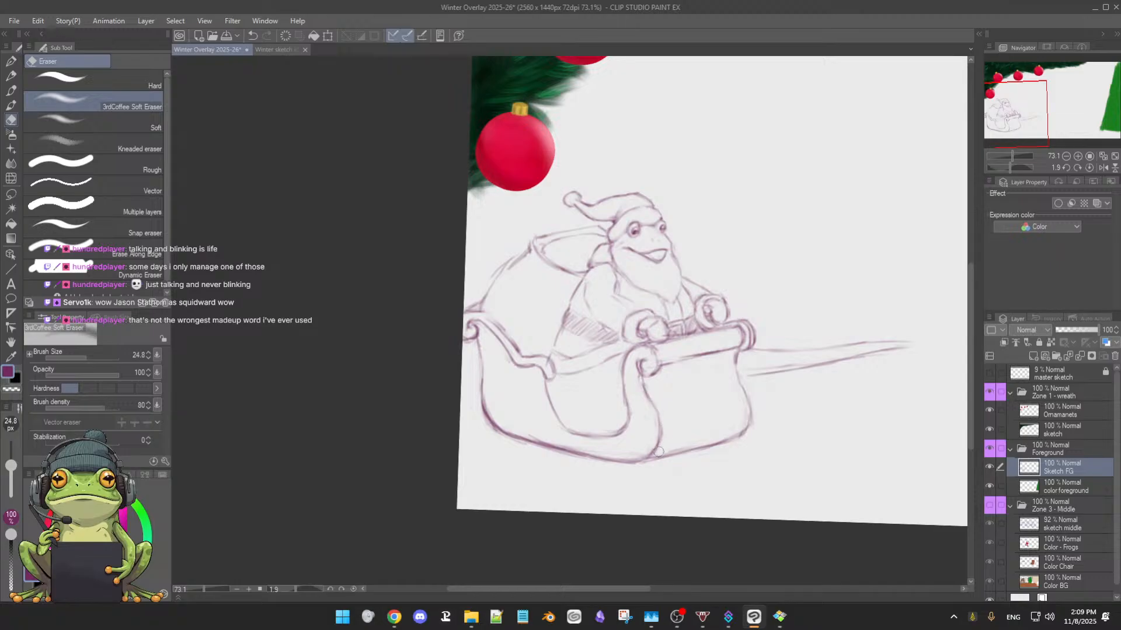
pyautogui.press('b')
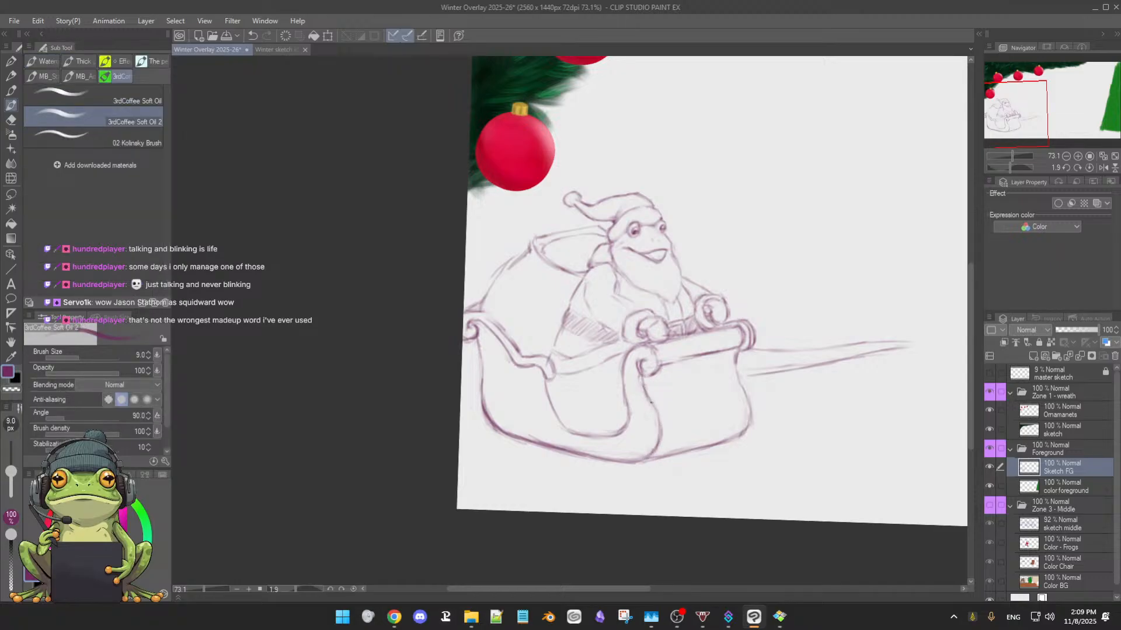
pyautogui.moveTo(661, 409); pyautogui.dragTo(659, 444)
pyautogui.press('e')
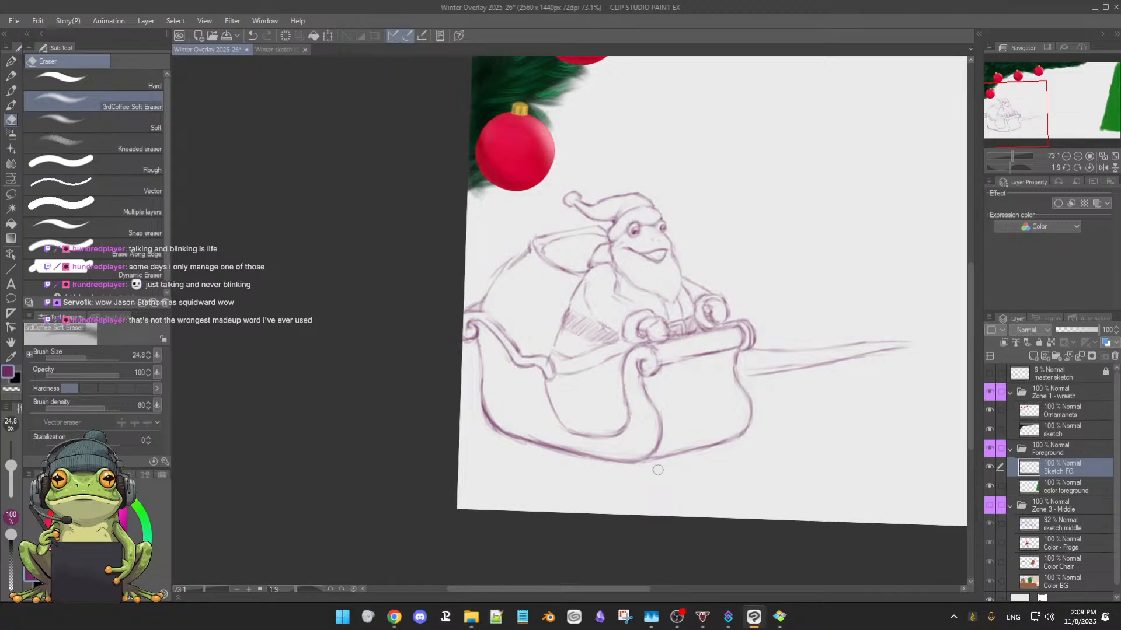
pyautogui.press('b')
# Save the Winter Overlay 2025-26 illustration
pyautogui.scroll(-4, 791, 434)
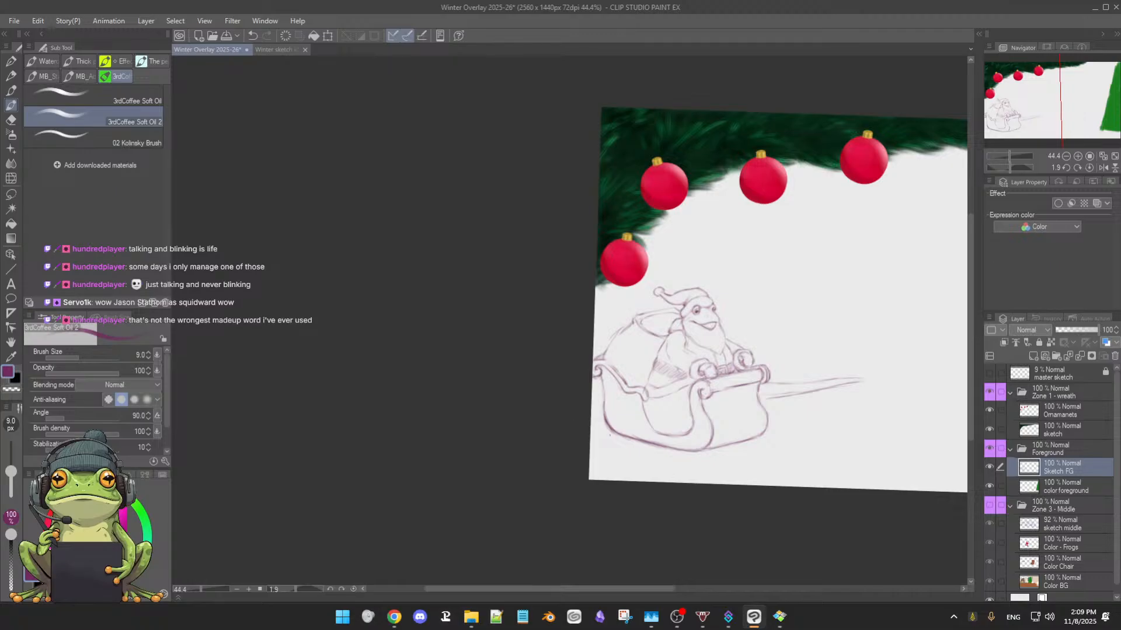
pyautogui.scroll(2, 647, 444)
pyautogui.moveTo(710, 440); pyautogui.dragTo(515, 464)
pyautogui.doubleClick(525, 463)
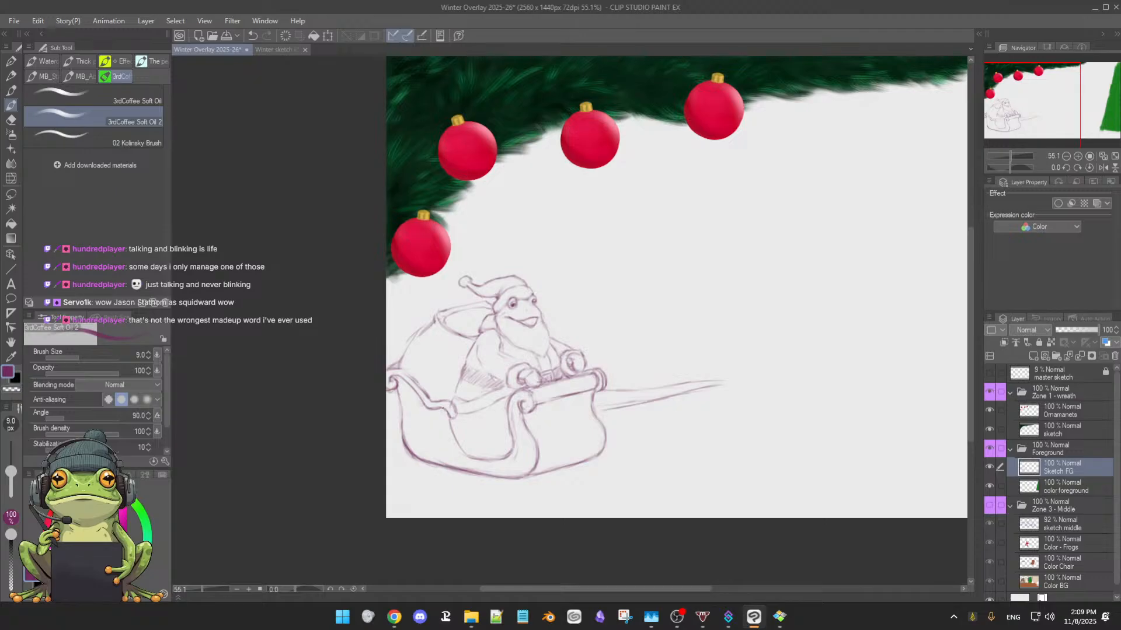
pyautogui.hotkey('ctrl', 's')
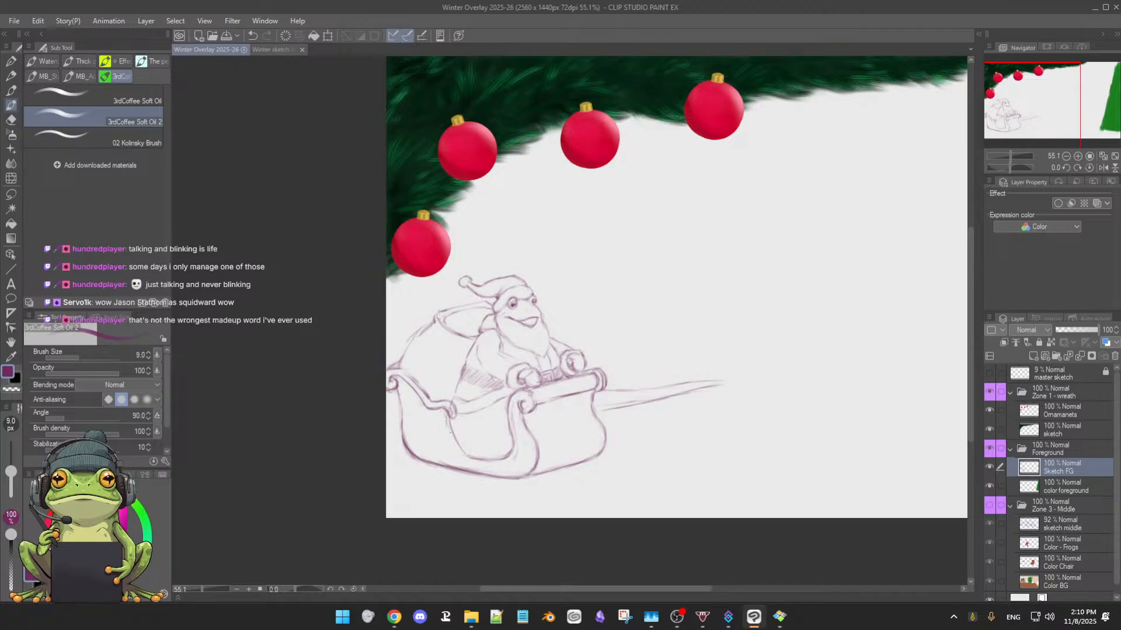
# Sketch a second parallel contour along the curved trim inside the side panel, starting below the small side curl
pyautogui.moveTo(445, 413); pyautogui.dragTo(446, 423)
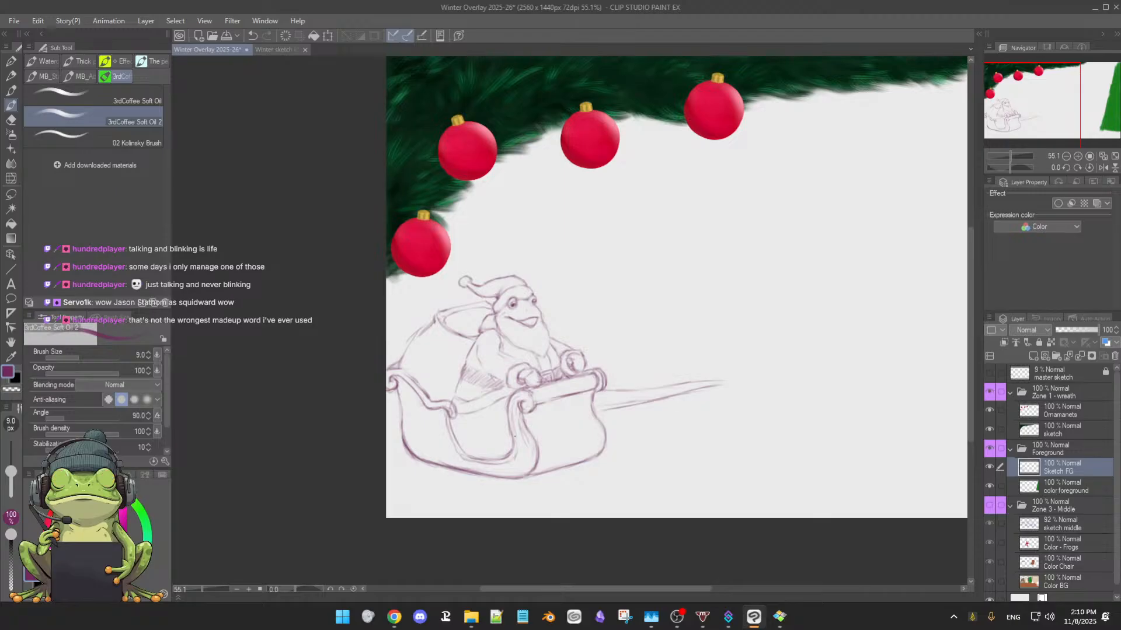
pyautogui.press('e')
pyautogui.press('b')
pyautogui.moveTo(608, 492)
pyautogui.mouseDown()
pyautogui.moveTo(450, 475)
pyautogui.moveTo(431, 453)
pyautogui.mouseUp()
pyautogui.moveTo(605, 442); pyautogui.dragTo(581, 474)
pyautogui.moveTo(534, 396); pyautogui.dragTo(634, 388)
# Lighten the rough lines along the side panel's long bottom edge and rear corner with the soft eraser
pyautogui.press('e')
pyautogui.moveTo(399, 188)
pyautogui.mouseDown()
pyautogui.moveTo(347, 268)
pyautogui.moveTo(355, 241)
pyautogui.moveTo(334, 327)
pyautogui.moveTo(365, 241)
pyautogui.moveTo(328, 404)
pyautogui.mouseUp()
pyautogui.press('b')
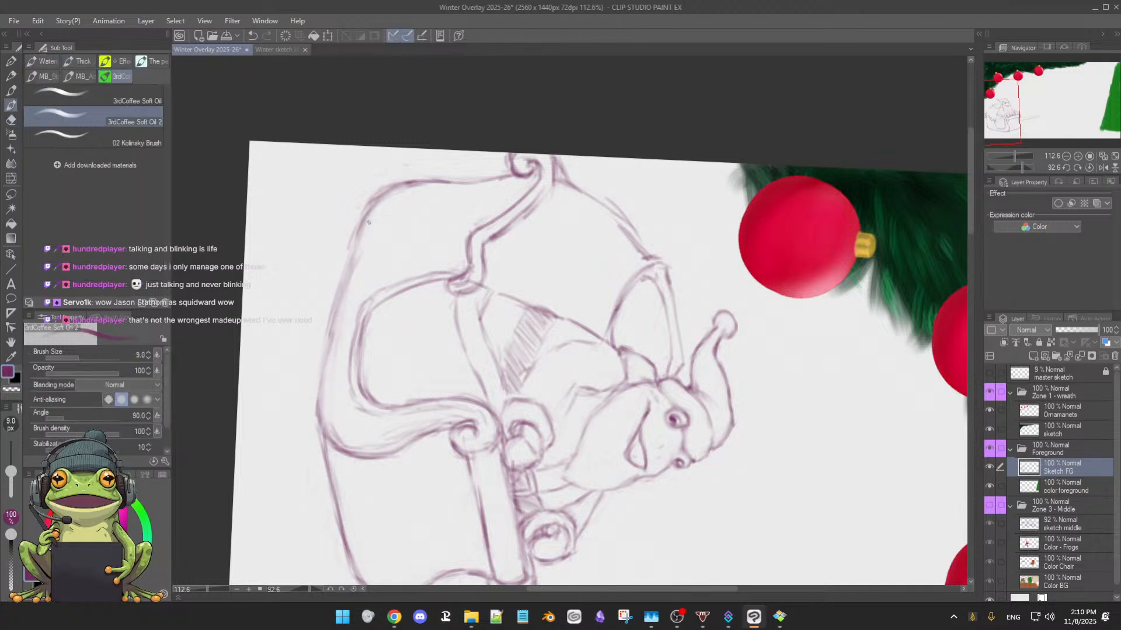
pyautogui.press('e')
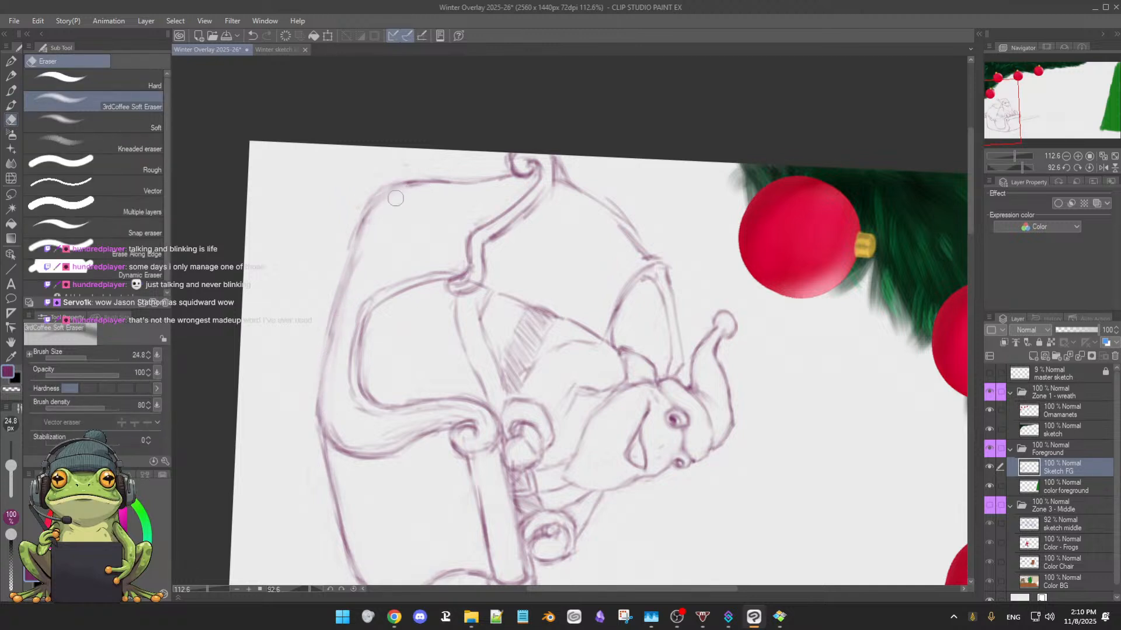
pyautogui.press('b')
# Darken the side panel's long bottom edge from the rear corner to the near front corner with overlapping sketch strokes
pyautogui.moveTo(366, 204)
pyautogui.mouseDown()
pyautogui.moveTo(354, 244)
pyautogui.moveTo(394, 185)
pyautogui.moveTo(355, 249)
pyautogui.moveTo(362, 220)
pyautogui.moveTo(330, 389)
pyautogui.mouseUp()
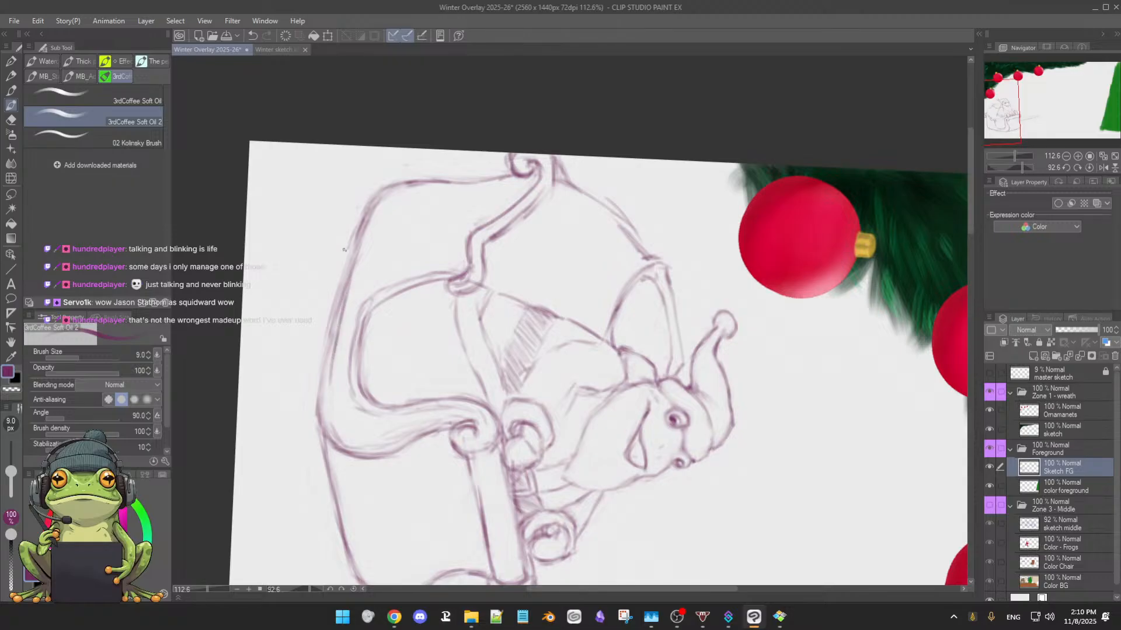
pyautogui.moveTo(354, 233); pyautogui.dragTo(327, 336)
pyautogui.moveTo(343, 289); pyautogui.dragTo(321, 361)
pyautogui.moveTo(334, 320); pyautogui.dragTo(319, 412)
pyautogui.moveTo(355, 232); pyautogui.dragTo(327, 328)
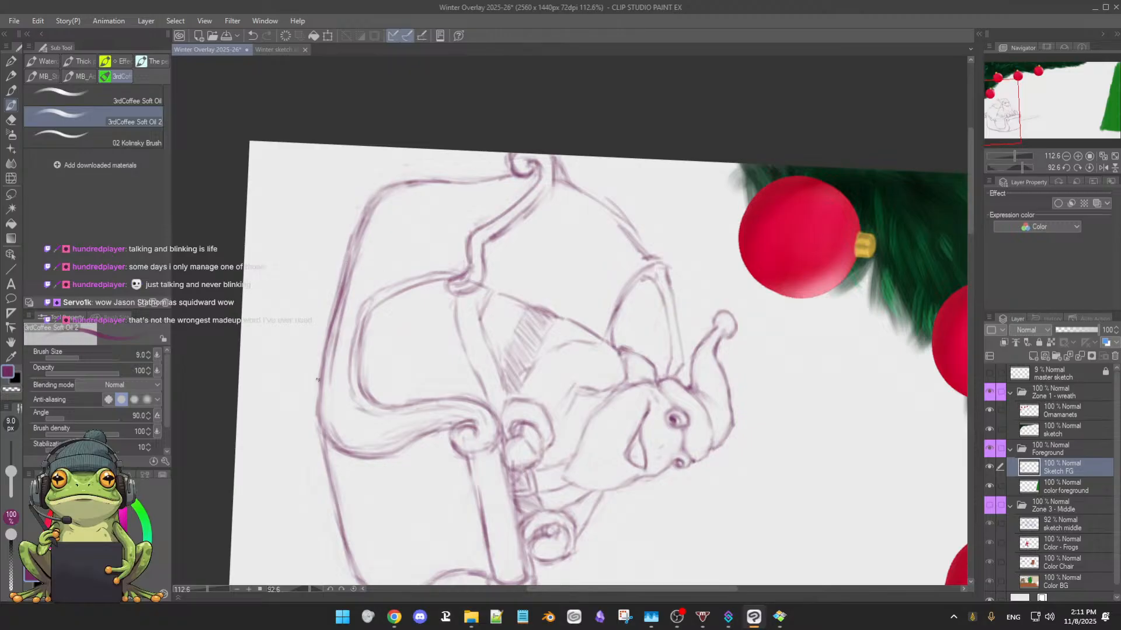
pyautogui.moveTo(317, 381); pyautogui.dragTo(320, 419)
# Erase the rough lines around the side trim's front curve and the sleigh's near bottom corner
pyautogui.moveTo(441, 425); pyautogui.dragTo(377, 338)
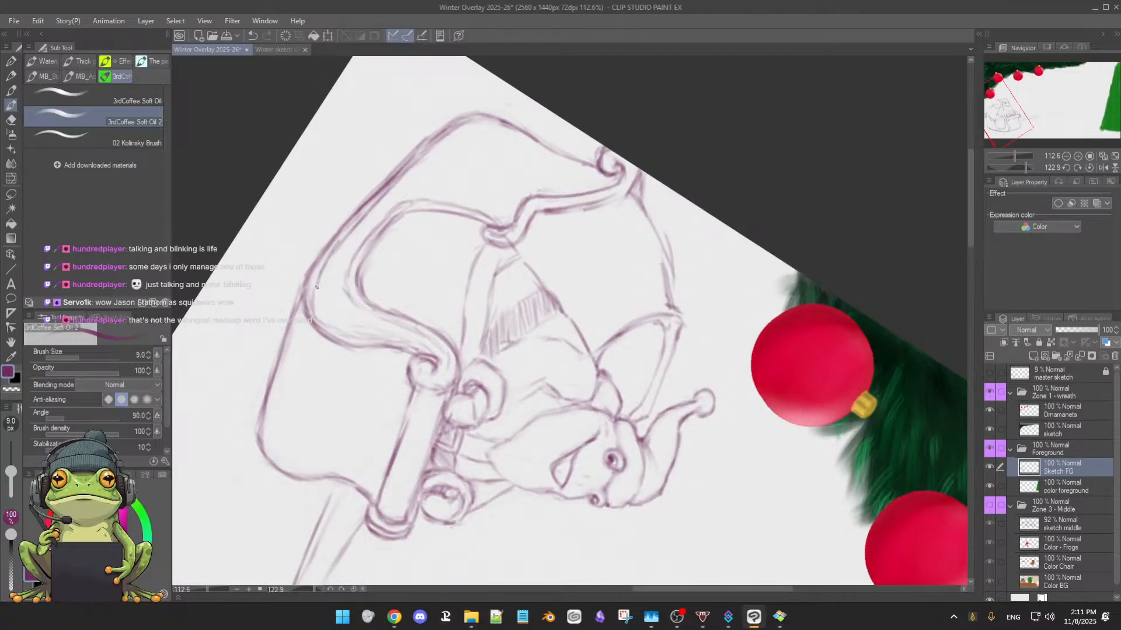
pyautogui.moveTo(314, 308); pyautogui.dragTo(213, 435)
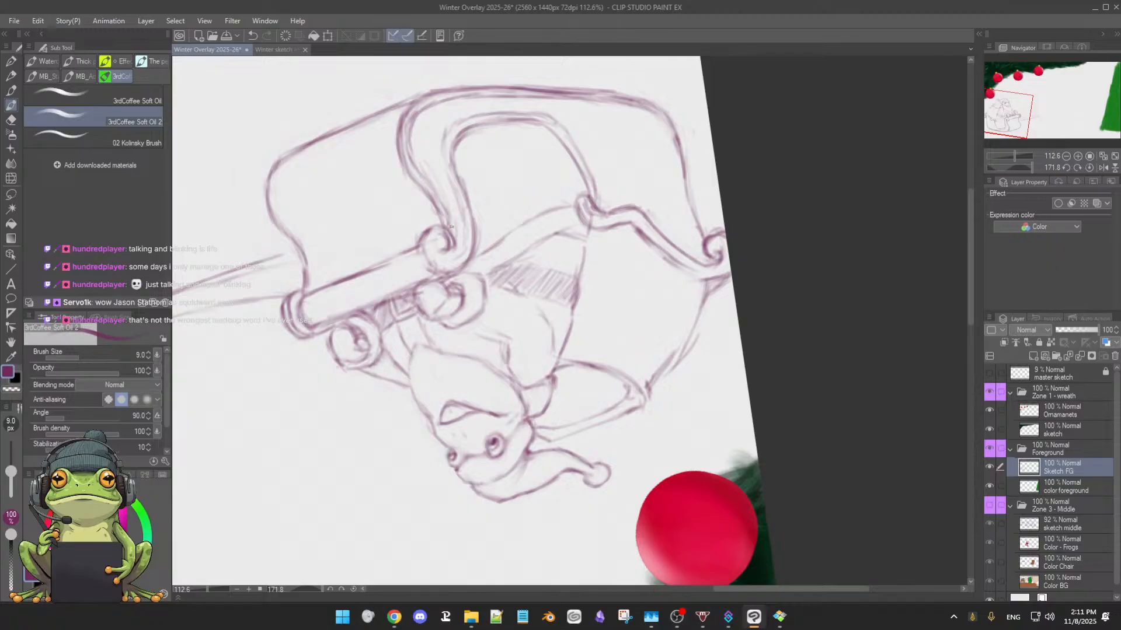
pyautogui.press('e')
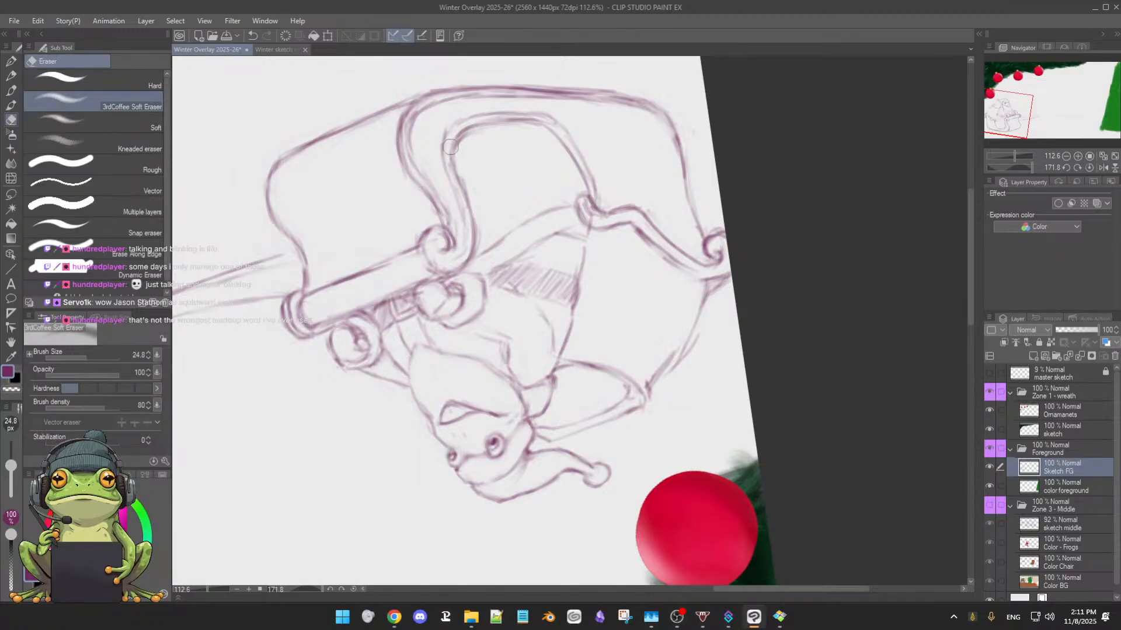
pyautogui.press('b')
pyautogui.press('e')
pyautogui.moveTo(423, 108); pyautogui.dragTo(405, 133)
pyautogui.press('b')
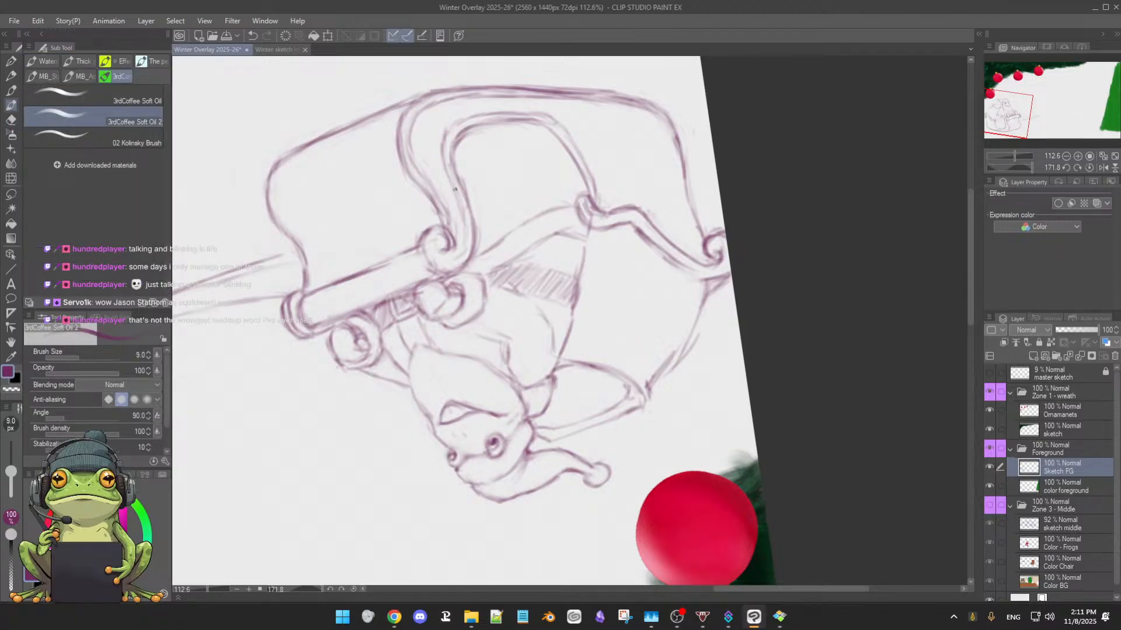
# Redraw the side trim's outer contour from the front scroll around the lower front bend and along the bottom
pyautogui.moveTo(455, 190)
pyautogui.mouseDown()
pyautogui.moveTo(465, 240)
pyautogui.moveTo(454, 252)
pyautogui.mouseUp()
pyautogui.moveTo(441, 145); pyautogui.dragTo(460, 123)
pyautogui.press('e')
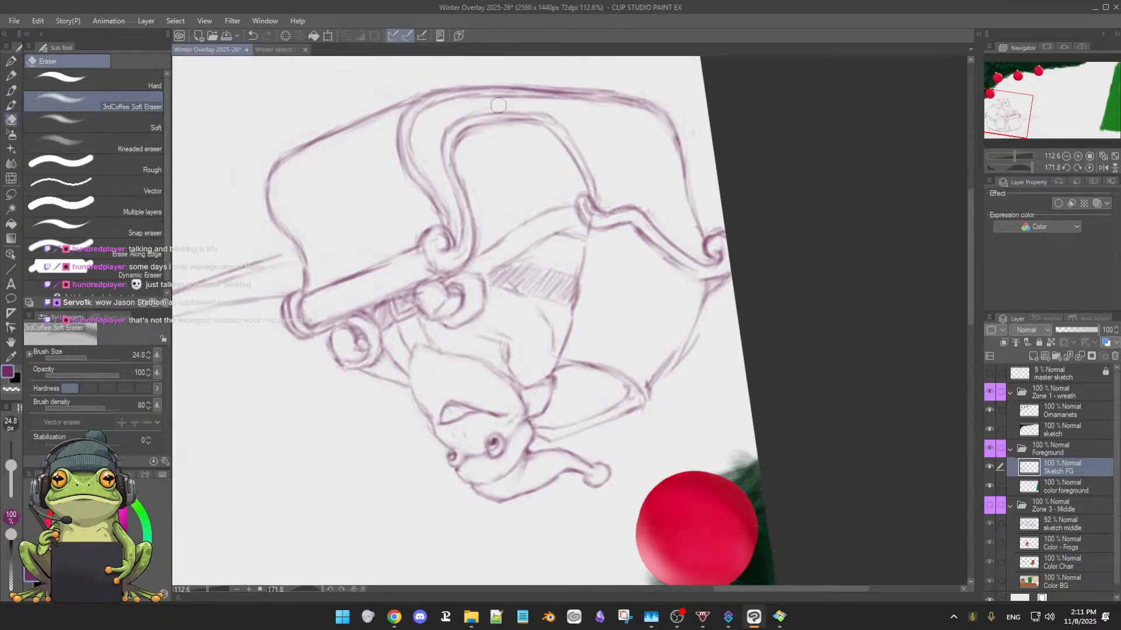
pyautogui.press('b')
pyautogui.moveTo(463, 121); pyautogui.dragTo(544, 111)
# Darken the rear curve of the side trim's outer contour from the small side curl down toward the bottom
pyautogui.moveTo(496, 298)
pyautogui.mouseDown()
pyautogui.moveTo(617, 276)
pyautogui.moveTo(596, 340)
pyautogui.mouseUp()
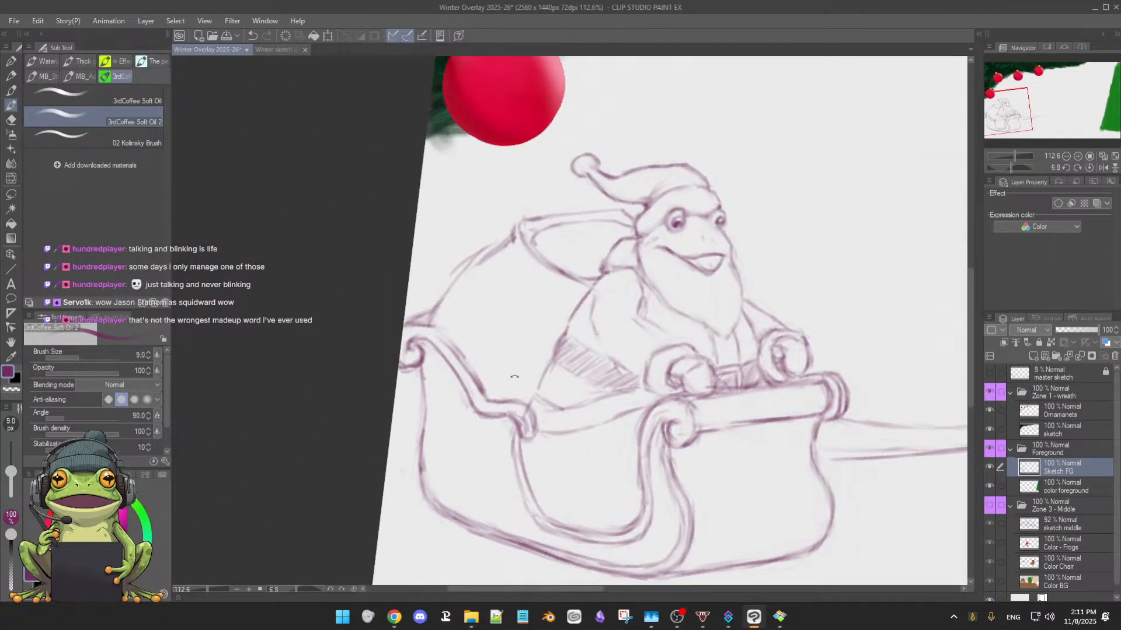
pyautogui.moveTo(478, 459); pyautogui.dragTo(462, 332)
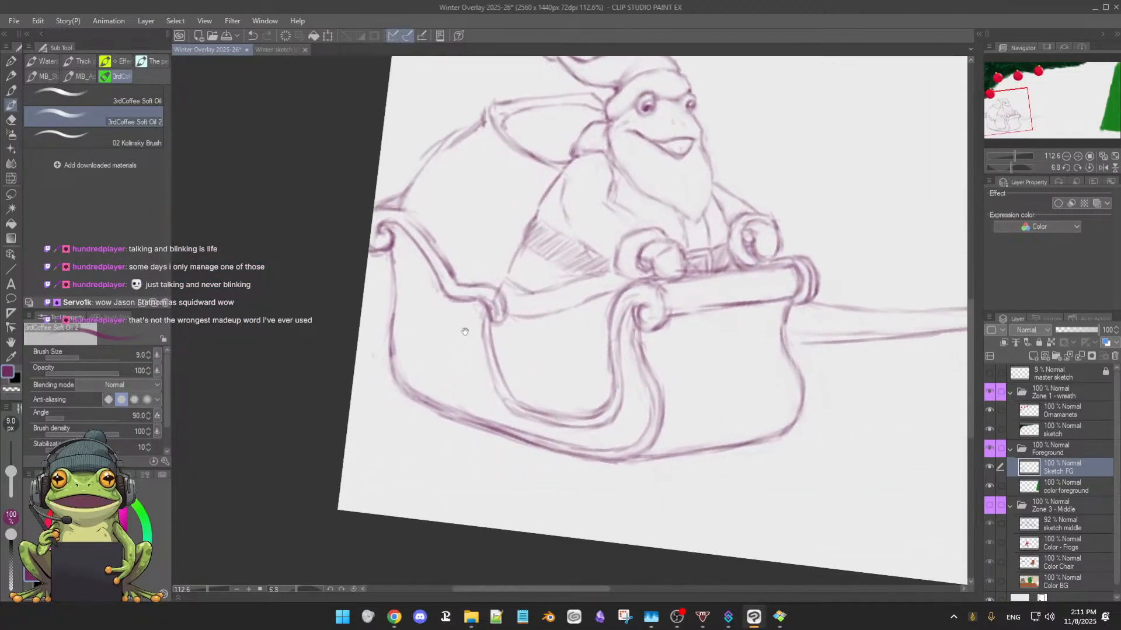
pyautogui.moveTo(627, 421); pyautogui.dragTo(523, 429)
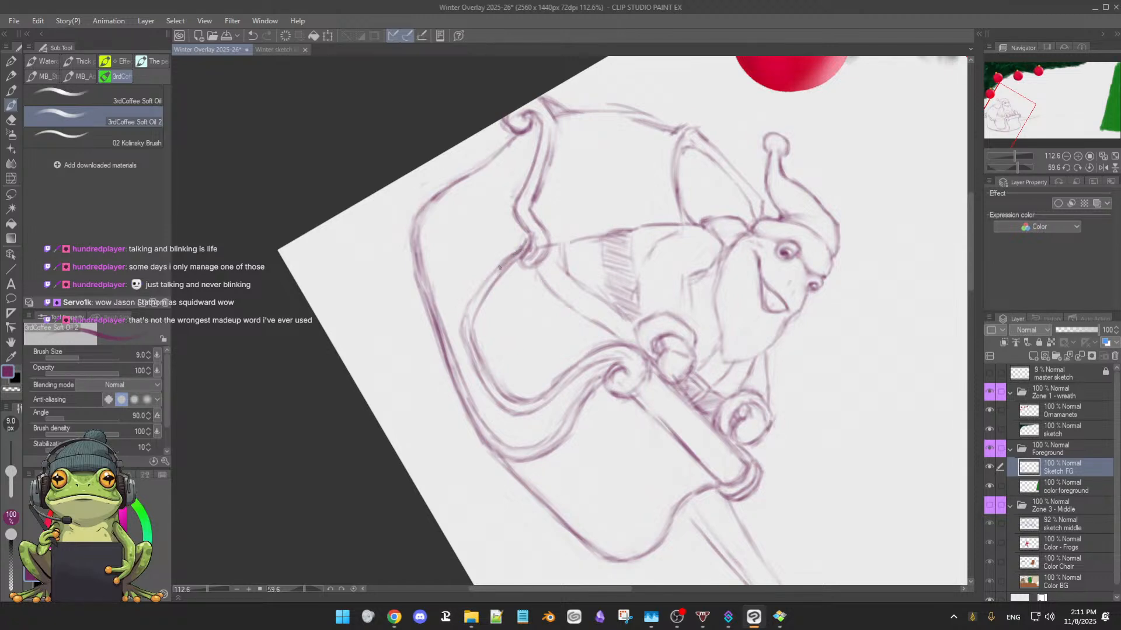
pyautogui.moveTo(503, 262)
pyautogui.mouseDown()
pyautogui.moveTo(473, 305)
pyautogui.moveTo(470, 343)
pyautogui.mouseUp()
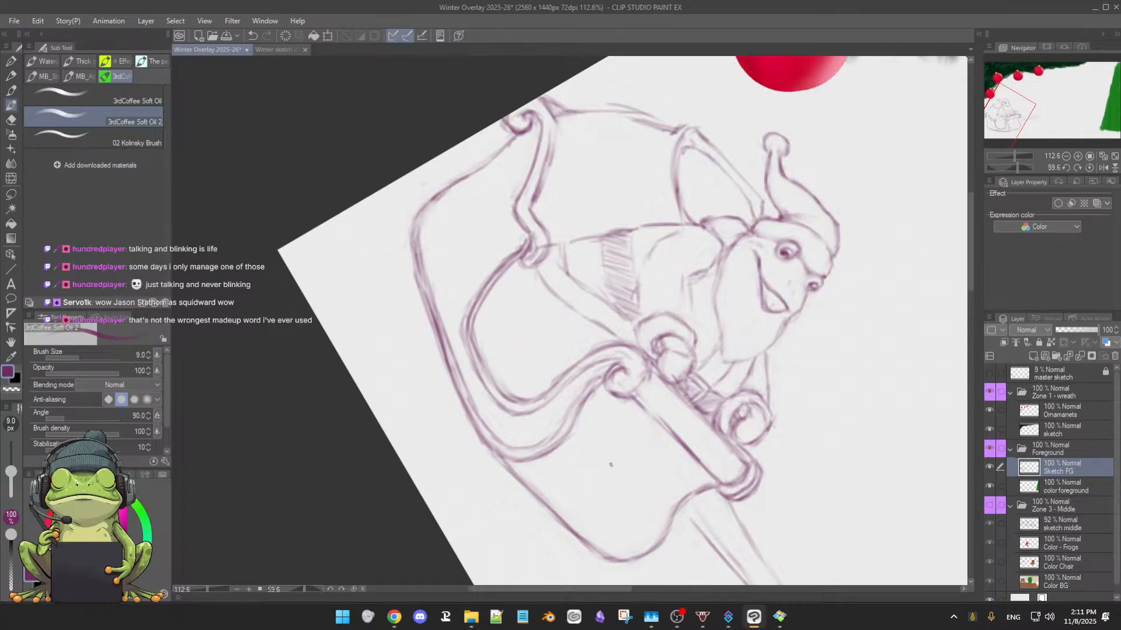
# Reinforce the upper rear rail beside the back scroll and darken the side panel's rear edge below the scroll
pyautogui.moveTo(639, 447); pyautogui.dragTo(658, 412)
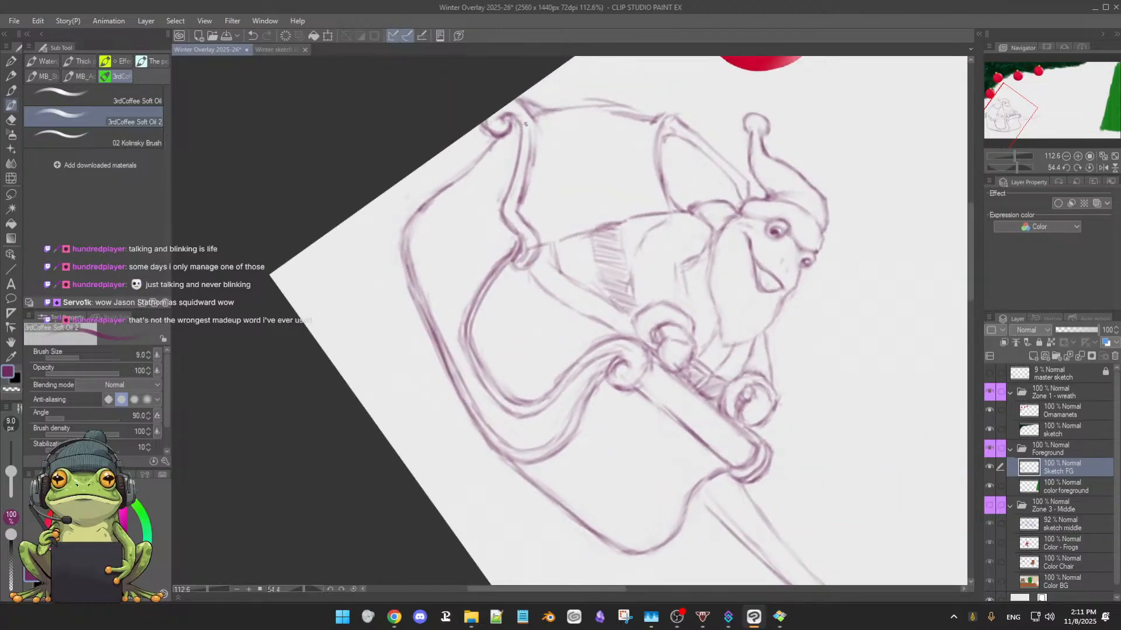
pyautogui.moveTo(528, 114)
pyautogui.mouseDown()
pyautogui.moveTo(528, 172)
pyautogui.moveTo(516, 171)
pyautogui.mouseUp()
pyautogui.press('e')
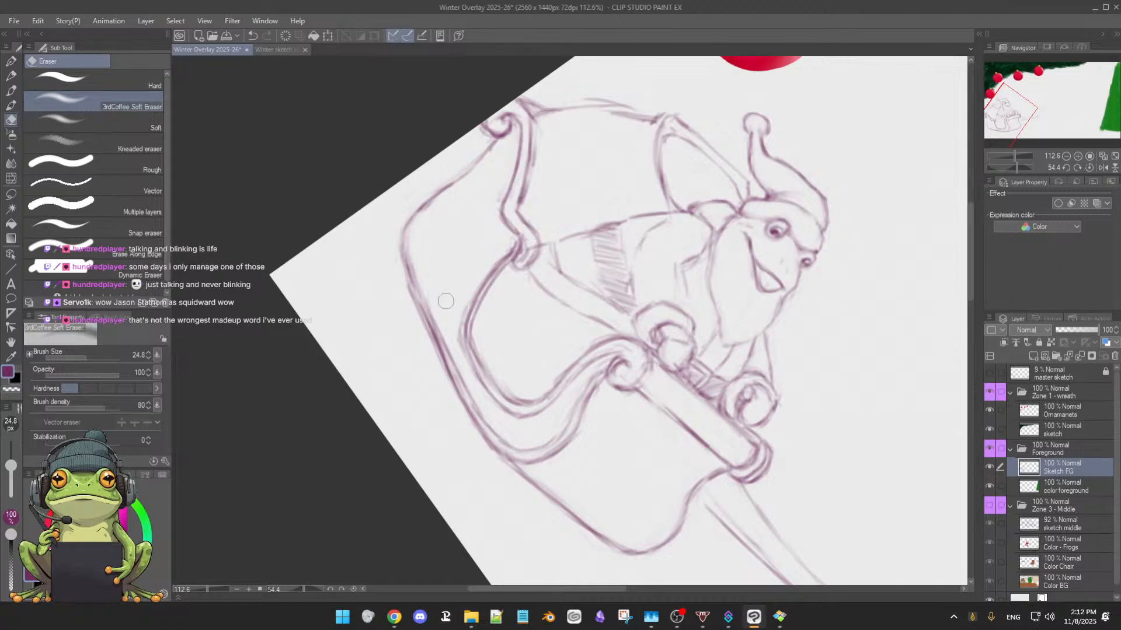
pyautogui.press('b')
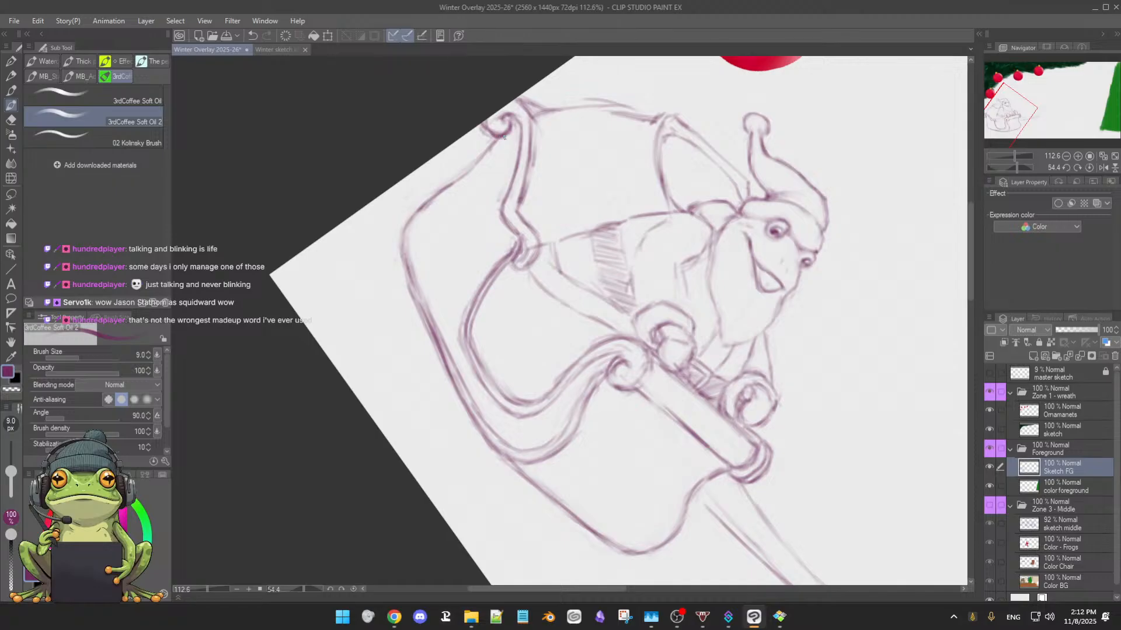
pyautogui.moveTo(491, 152)
pyautogui.mouseDown()
pyautogui.moveTo(502, 142)
pyautogui.moveTo(418, 221)
pyautogui.mouseUp()
pyautogui.moveTo(484, 151); pyautogui.dragTo(445, 187)
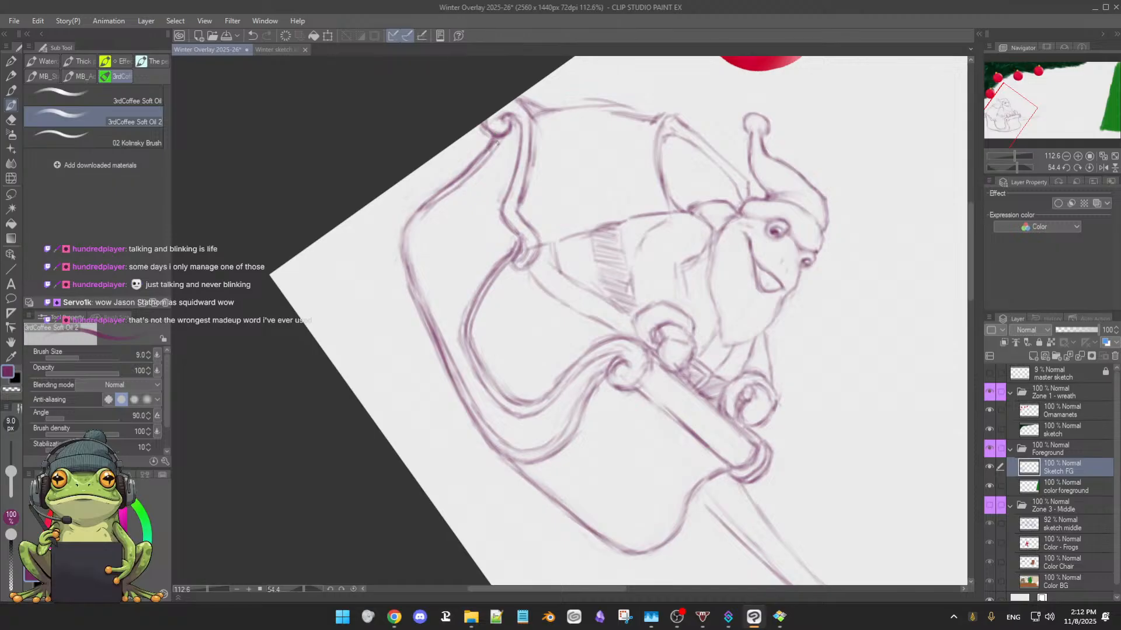
# Draw a second contour line along the upper rear curve of the sleigh's side trim, from below the back scroll down the rear bend
pyautogui.moveTo(476, 169); pyautogui.dragTo(443, 196)
pyautogui.moveTo(427, 200)
pyautogui.mouseDown()
pyautogui.moveTo(405, 240)
pyautogui.moveTo(405, 279)
pyautogui.mouseUp()
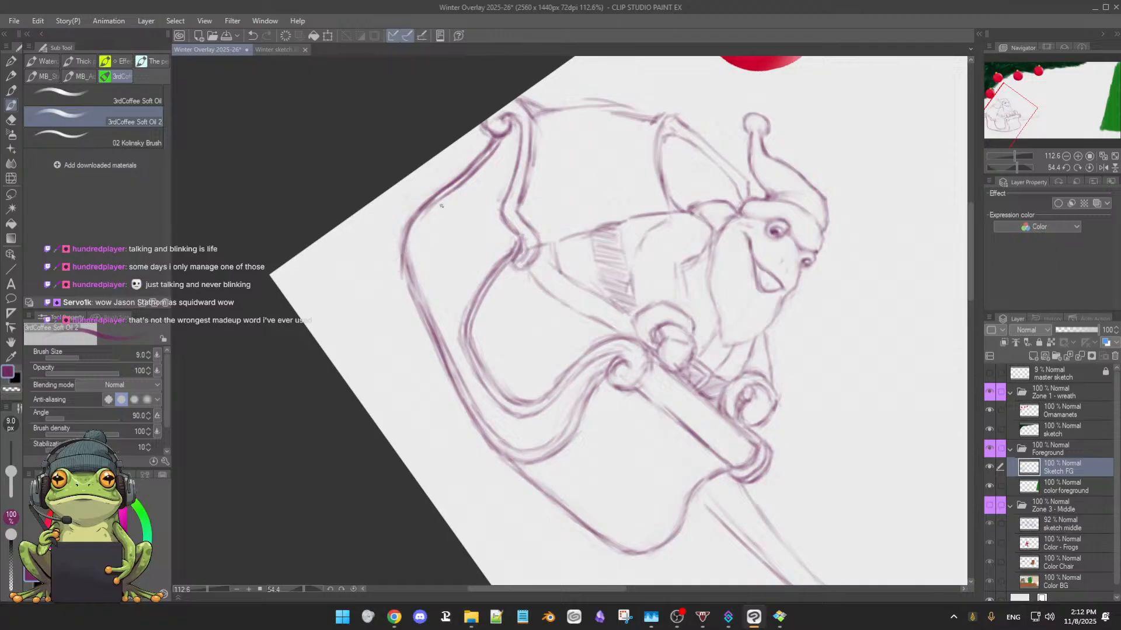
pyautogui.moveTo(437, 203)
pyautogui.mouseDown()
pyautogui.moveTo(412, 246)
pyautogui.moveTo(410, 290)
pyautogui.moveTo(404, 266)
pyautogui.moveTo(414, 289)
pyautogui.mouseUp()
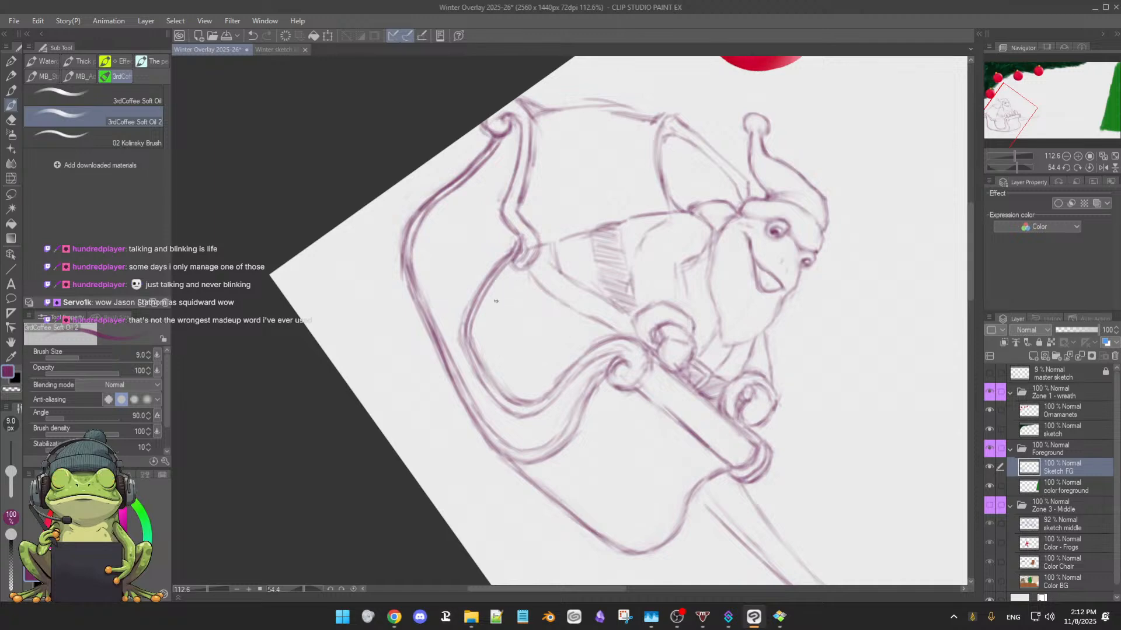
# Darken the upper rear rail's lower line from the back scroll to the small side curl and clean up where it meets the curl
pyautogui.moveTo(554, 357); pyautogui.dragTo(600, 330)
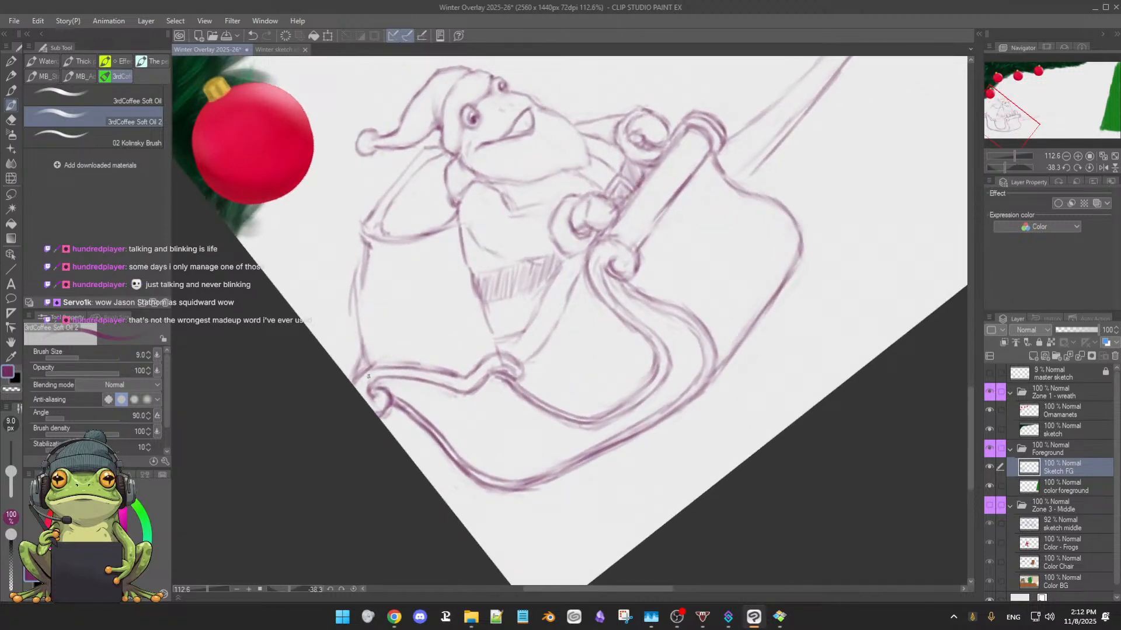
pyautogui.moveTo(376, 377)
pyautogui.mouseDown()
pyautogui.moveTo(429, 388)
pyautogui.moveTo(405, 375)
pyautogui.moveTo(458, 389)
pyautogui.mouseUp()
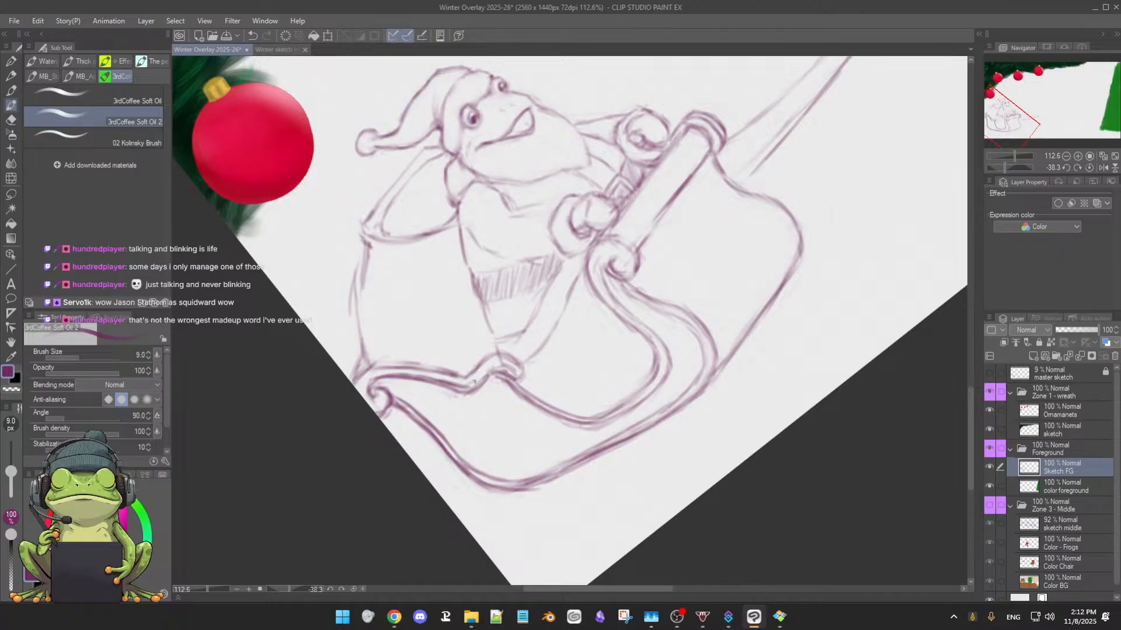
pyautogui.press('e')
pyautogui.moveTo(492, 381)
pyautogui.mouseDown()
pyautogui.moveTo(468, 397)
pyautogui.moveTo(391, 382)
pyautogui.moveTo(471, 392)
pyautogui.moveTo(455, 391)
pyautogui.moveTo(513, 378)
pyautogui.moveTo(496, 362)
pyautogui.moveTo(510, 387)
pyautogui.mouseUp()
pyautogui.press('b')
pyautogui.press('e')
pyautogui.press('b')
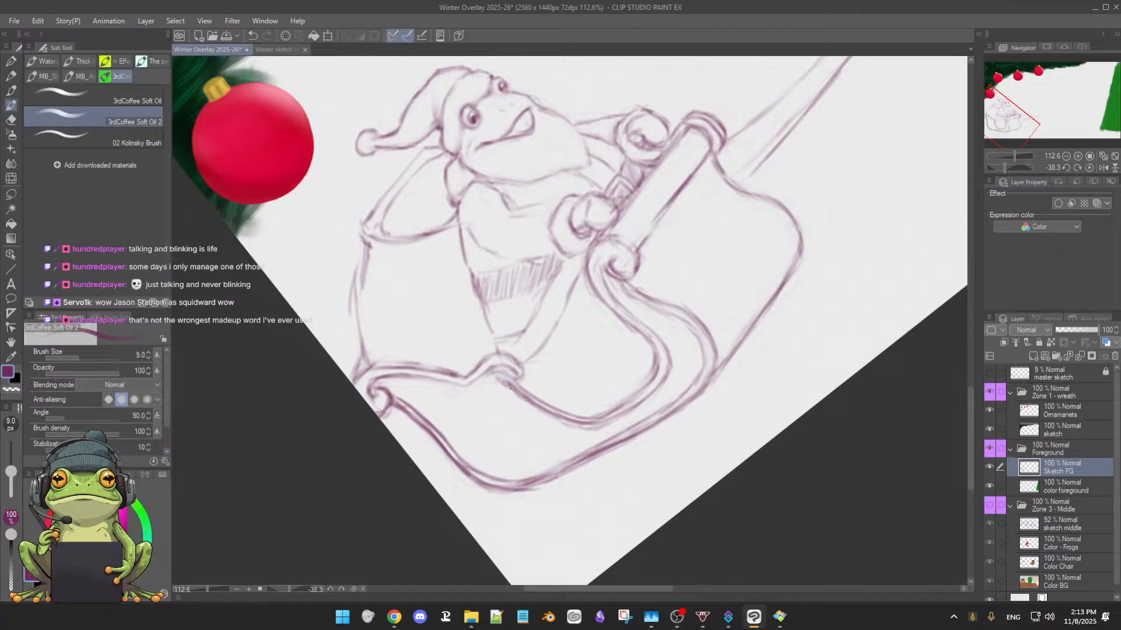
# Erase and redraw the small side curl where the upper rear rail meets the side trim, giving it a tighter, darker spiral
pyautogui.moveTo(715, 388); pyautogui.dragTo(643, 379)
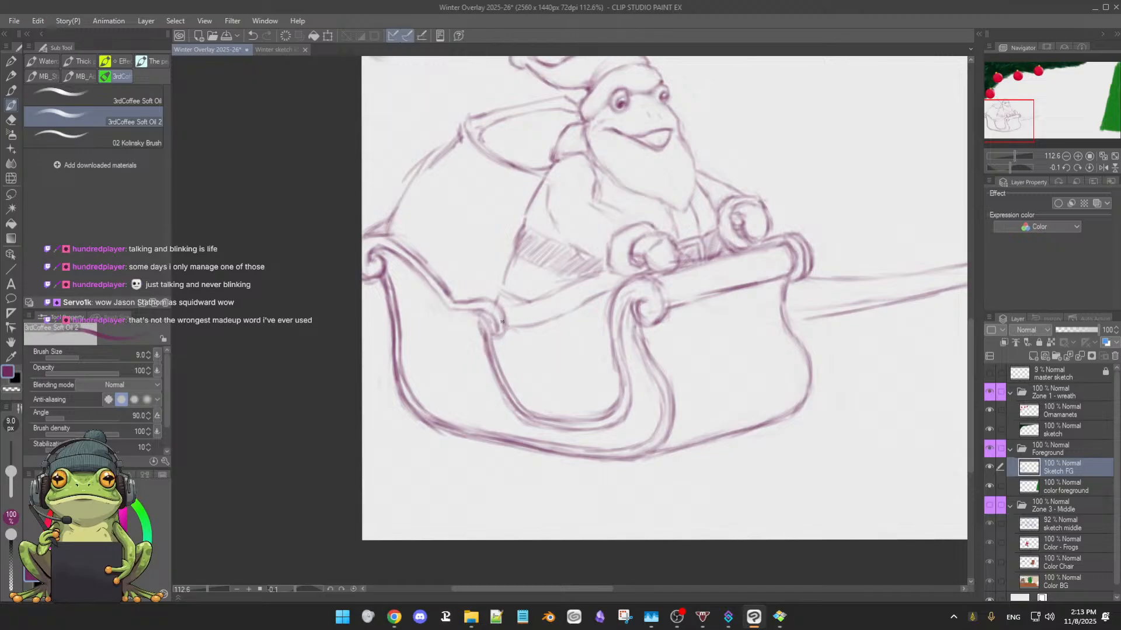
pyautogui.press('e')
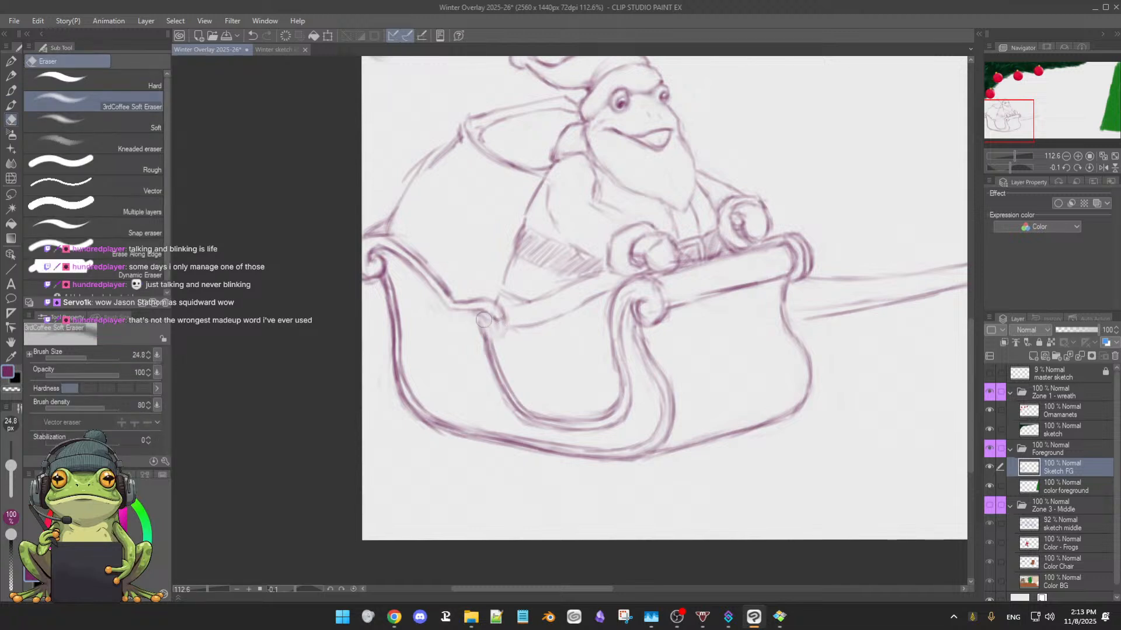
pyautogui.press('p')
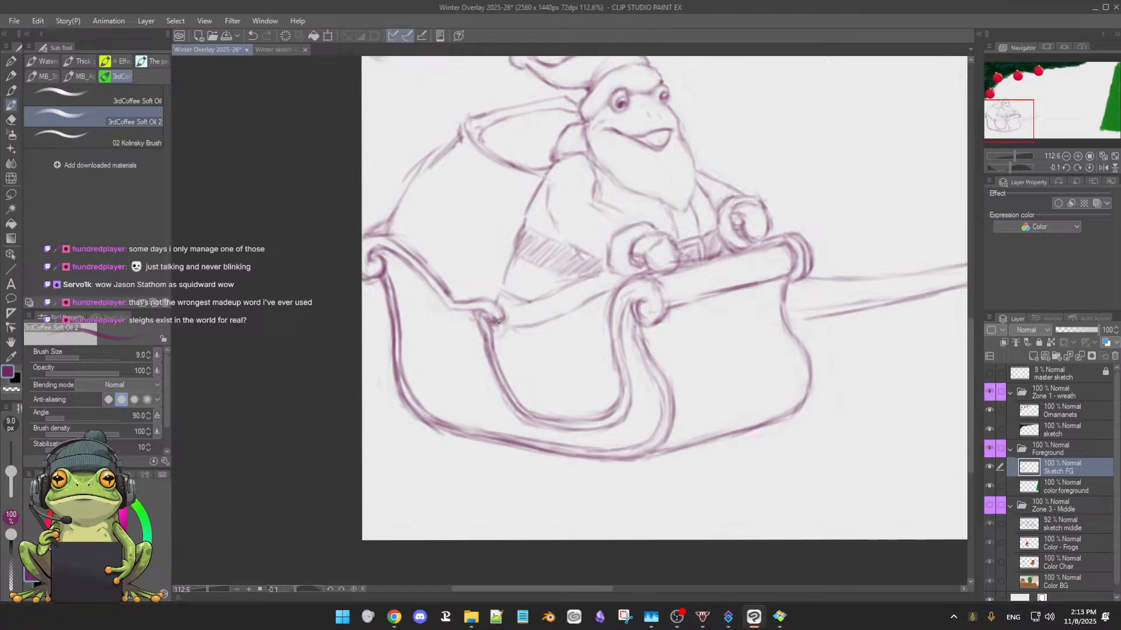
pyautogui.press('e')
pyautogui.moveTo(486, 315); pyautogui.dragTo(492, 321)
pyautogui.press('b')
pyautogui.press('e')
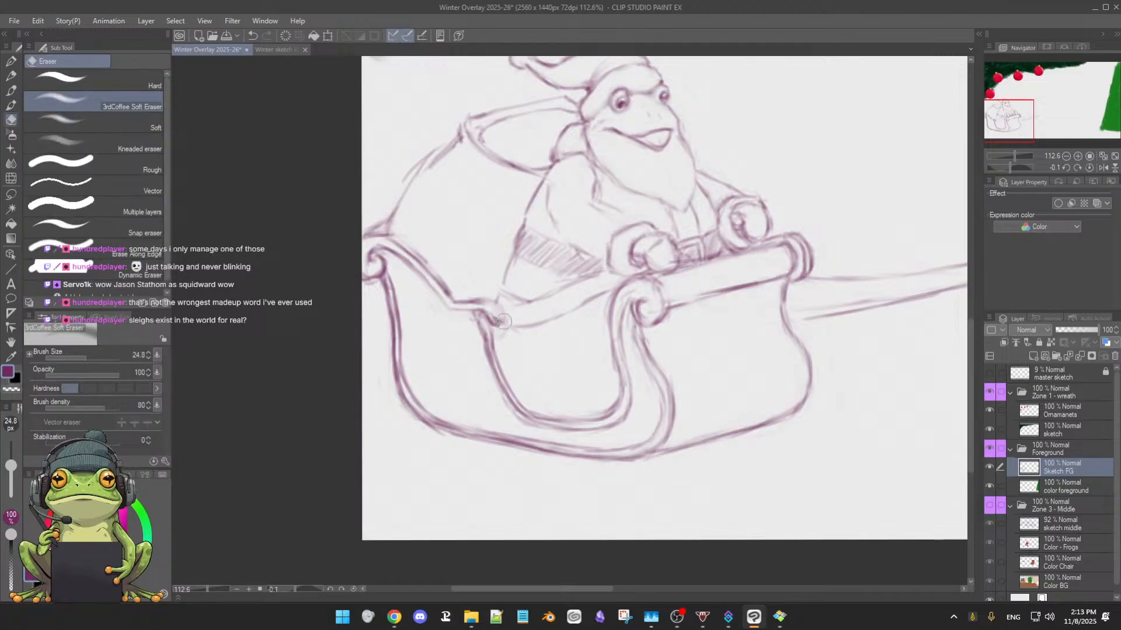
pyautogui.press('b')
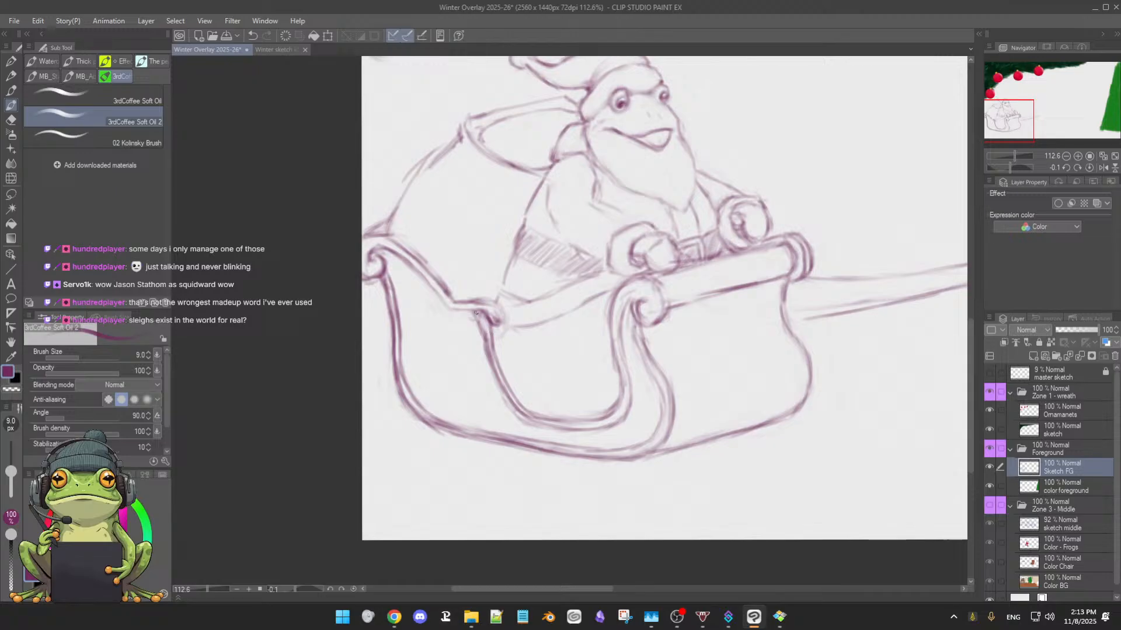
# Darken the trim lines just below the small side curl and reinforce the curved line running from the curl toward the front scroll
pyautogui.moveTo(482, 350); pyautogui.dragTo(486, 337)
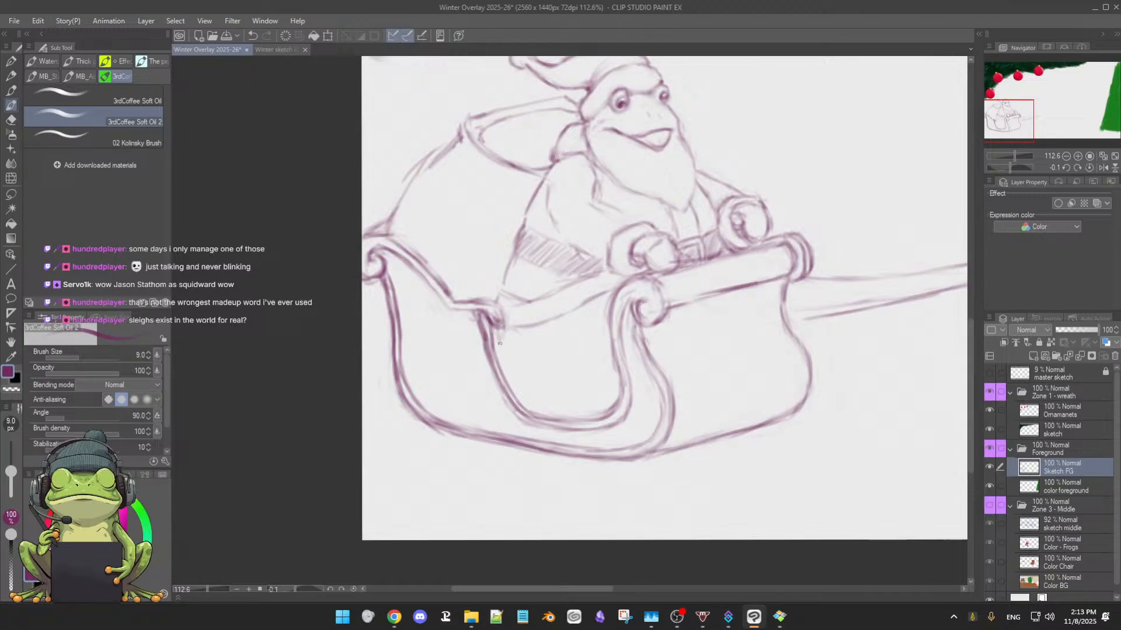
pyautogui.moveTo(493, 338); pyautogui.dragTo(507, 383)
pyautogui.moveTo(508, 331); pyautogui.dragTo(583, 302)
pyautogui.moveTo(544, 323)
pyautogui.mouseDown()
pyautogui.moveTo(568, 312)
pyautogui.moveTo(506, 306)
pyautogui.moveTo(498, 322)
pyautogui.mouseUp()
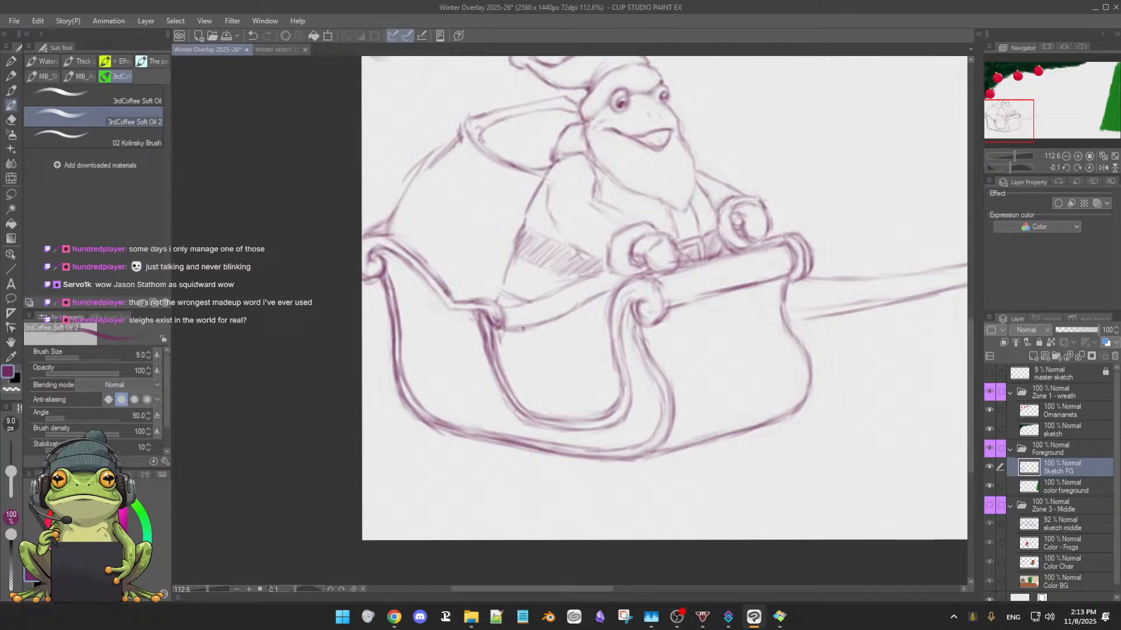
# Sketch the frog's bent leg and foot inside the sleigh's curved side opening
pyautogui.moveTo(560, 353); pyautogui.dragTo(584, 344)
pyautogui.moveTo(572, 363); pyautogui.dragTo(577, 398)
pyautogui.moveTo(577, 391)
pyautogui.mouseDown()
pyautogui.moveTo(585, 347)
pyautogui.moveTo(574, 388)
pyautogui.moveTo(572, 379)
pyautogui.moveTo(586, 408)
pyautogui.moveTo(573, 392)
pyautogui.moveTo(587, 404)
pyautogui.moveTo(605, 392)
pyautogui.moveTo(581, 406)
pyautogui.moveTo(605, 396)
pyautogui.moveTo(597, 402)
pyautogui.moveTo(609, 376)
pyautogui.mouseUp()
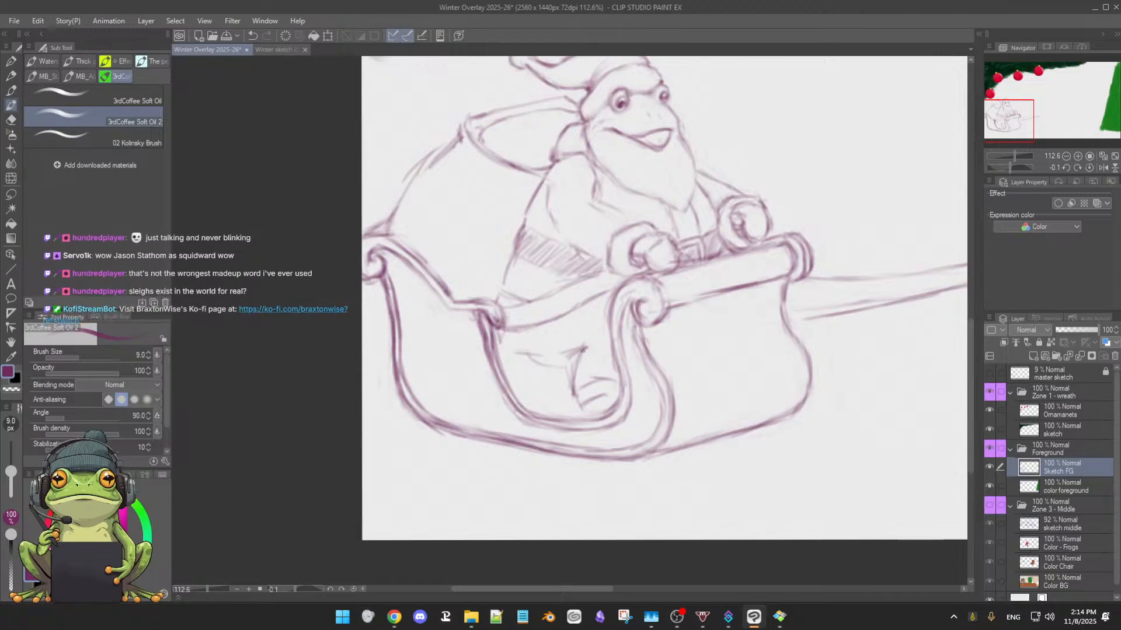
pyautogui.moveTo(584, 348)
pyautogui.mouseDown()
pyautogui.moveTo(573, 378)
pyautogui.moveTo(585, 404)
pyautogui.mouseUp()
pyautogui.moveTo(578, 352)
pyautogui.mouseDown()
pyautogui.moveTo(541, 372)
pyautogui.moveTo(555, 370)
pyautogui.moveTo(524, 375)
pyautogui.moveTo(513, 359)
pyautogui.moveTo(556, 363)
pyautogui.moveTo(507, 371)
pyautogui.moveTo(542, 370)
pyautogui.moveTo(509, 374)
pyautogui.moveTo(502, 376)
pyautogui.mouseUp()
# Lighten the leg's front line and redraw the thigh's upper and lower lines from the rear trim toward the knee
pyautogui.press('e')
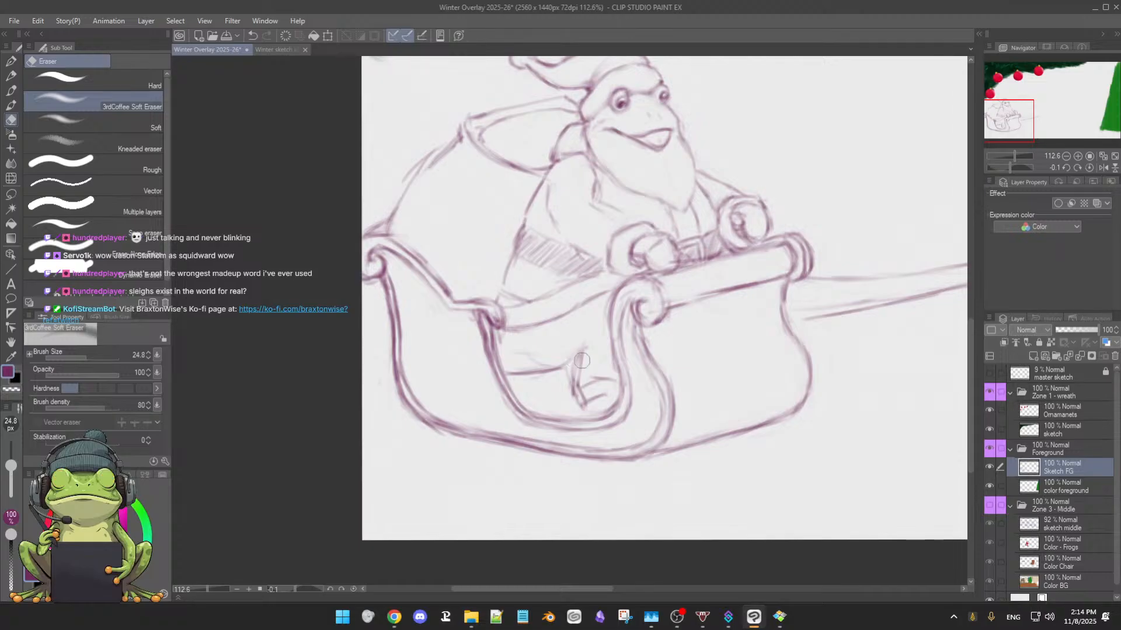
pyautogui.moveTo(574, 363); pyautogui.dragTo(575, 385)
pyautogui.press('b')
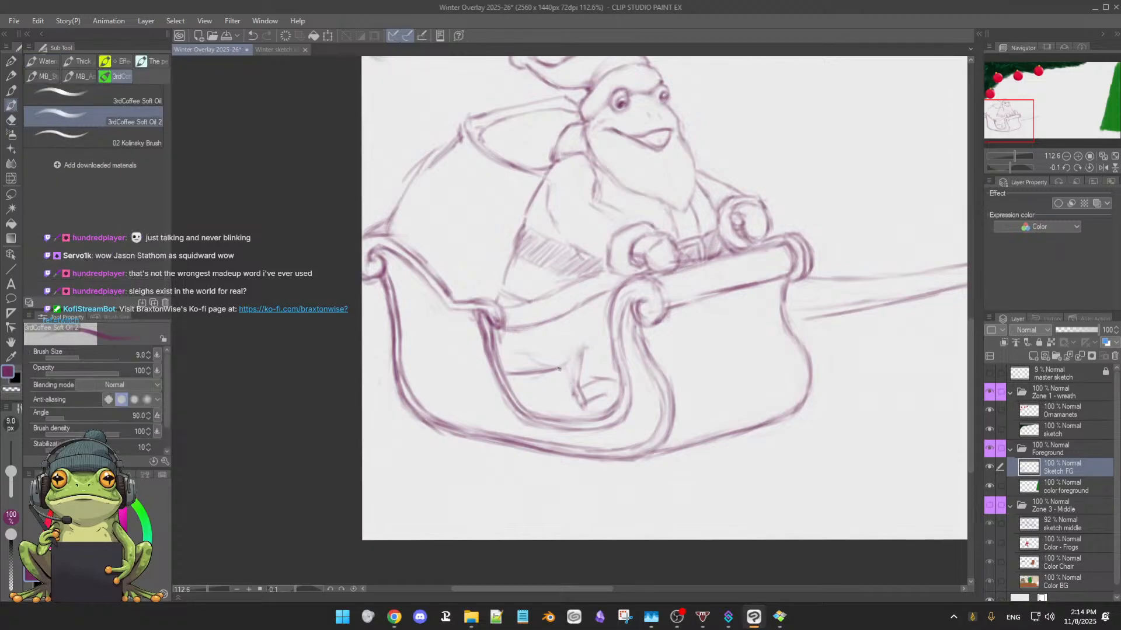
pyautogui.moveTo(508, 375); pyautogui.dragTo(564, 372)
pyautogui.moveTo(501, 341)
pyautogui.mouseDown()
pyautogui.moveTo(528, 360)
pyautogui.moveTo(507, 345)
pyautogui.moveTo(550, 367)
pyautogui.moveTo(507, 361)
pyautogui.moveTo(559, 369)
pyautogui.mouseUp()
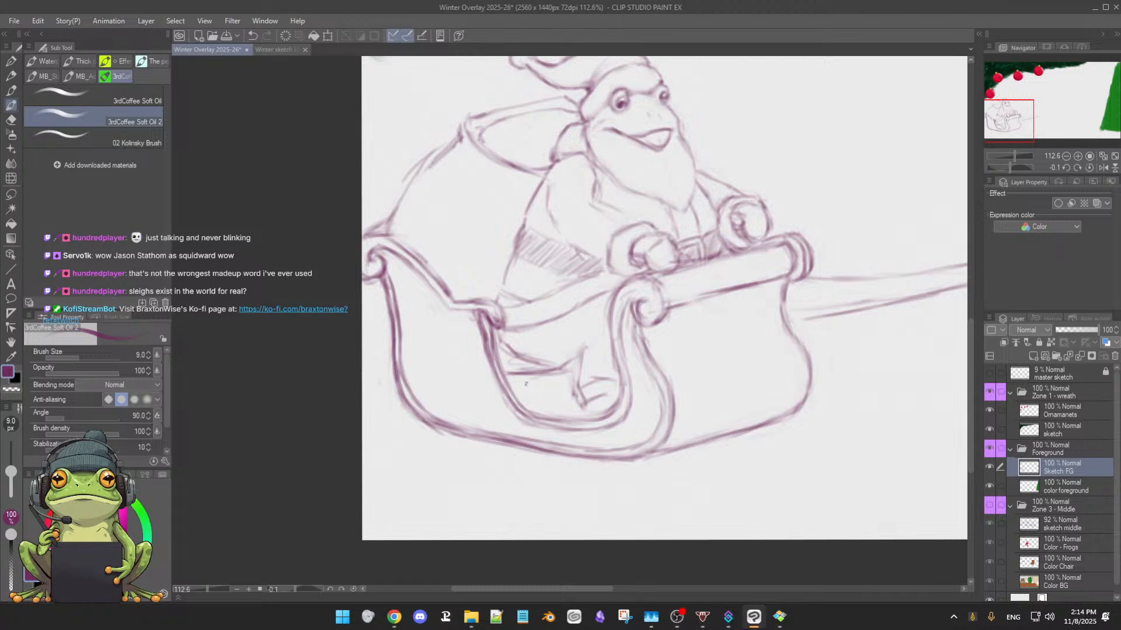
# Hatch the shadowed area beneath the frog's thigh with diagonal strokes inside the sleigh's side opening
pyautogui.moveTo(516, 393)
pyautogui.mouseDown()
pyautogui.moveTo(554, 377)
pyautogui.moveTo(555, 414)
pyautogui.mouseUp()
pyautogui.moveTo(577, 404); pyautogui.dragTo(560, 418)
pyautogui.moveTo(642, 397); pyautogui.dragTo(626, 400)
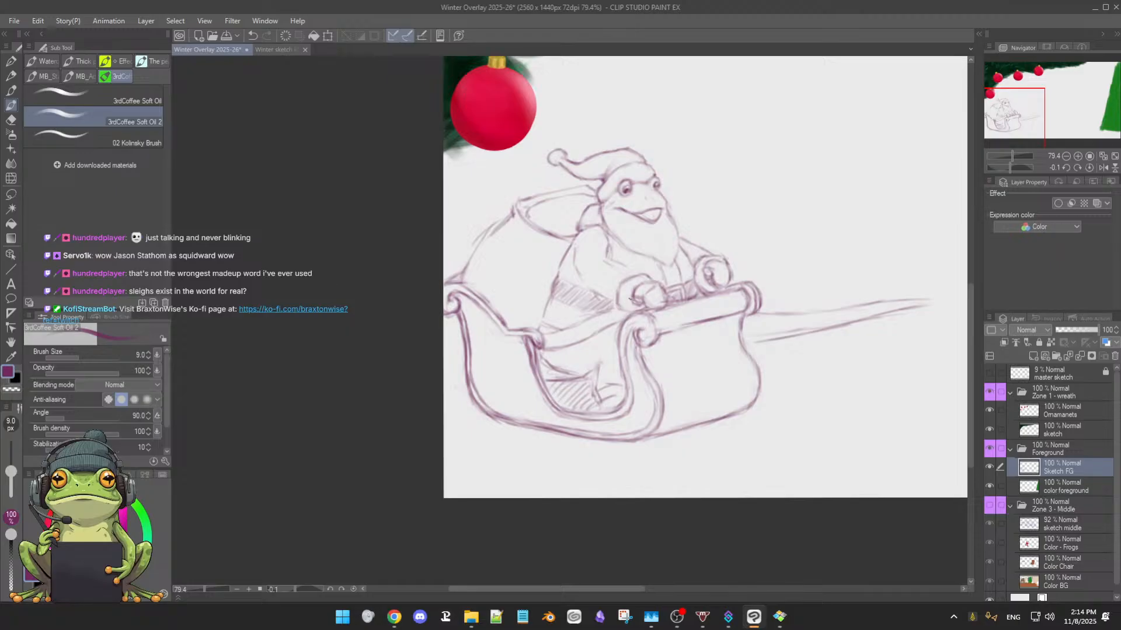
# Erase the thigh's upper and lower lines above the hatching inside the sleigh's side opening
pyautogui.scroll(4, 638, 324)
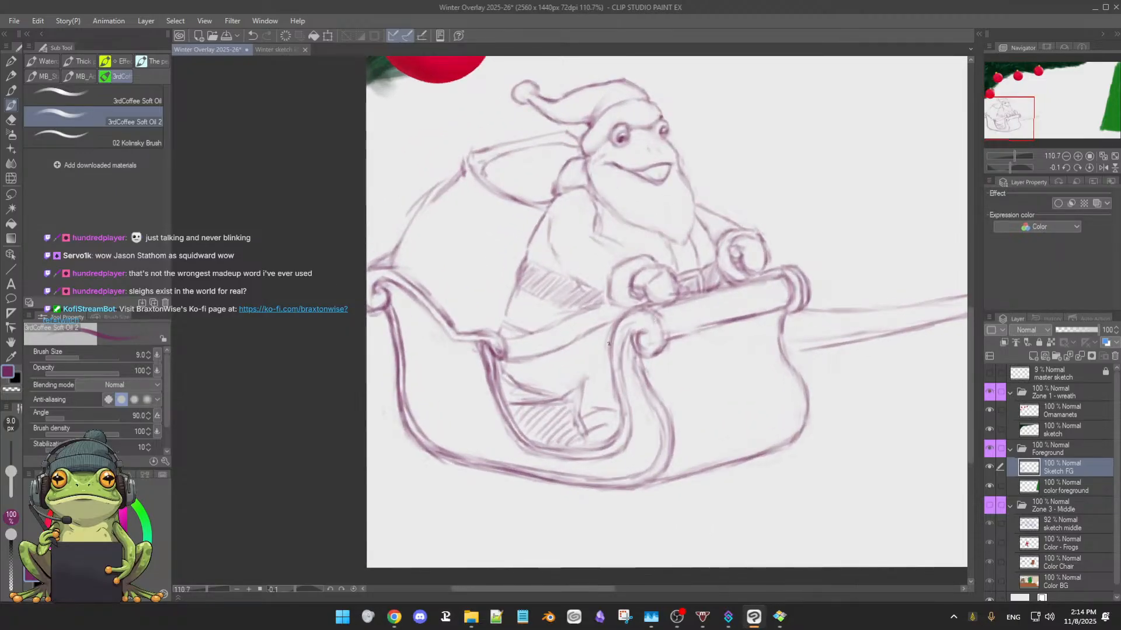
pyautogui.press('e')
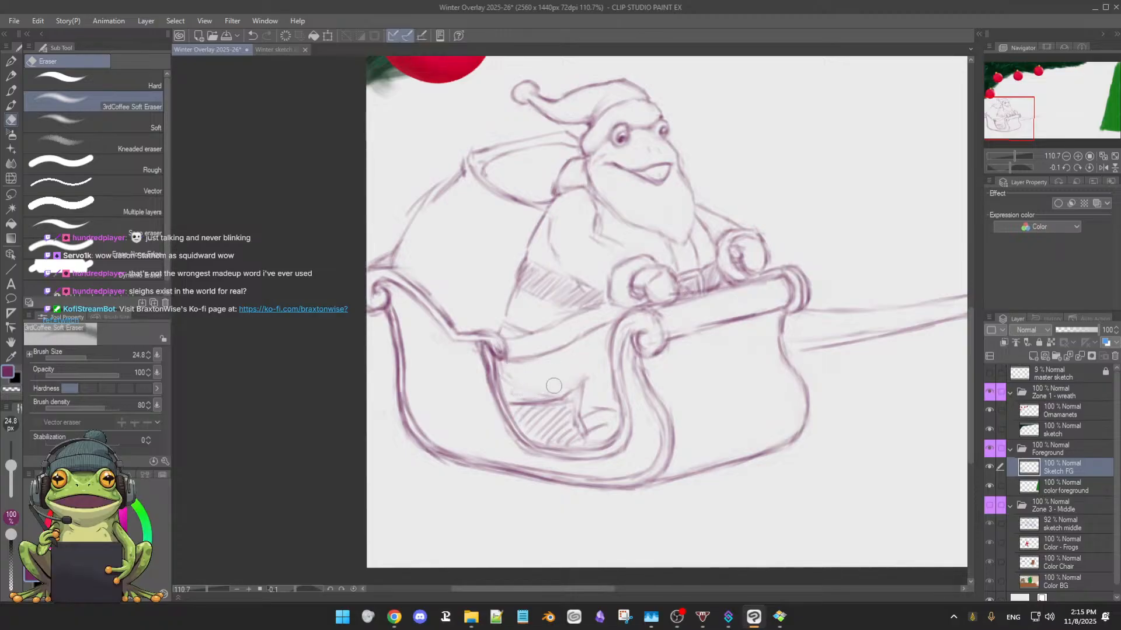
pyautogui.press('b')
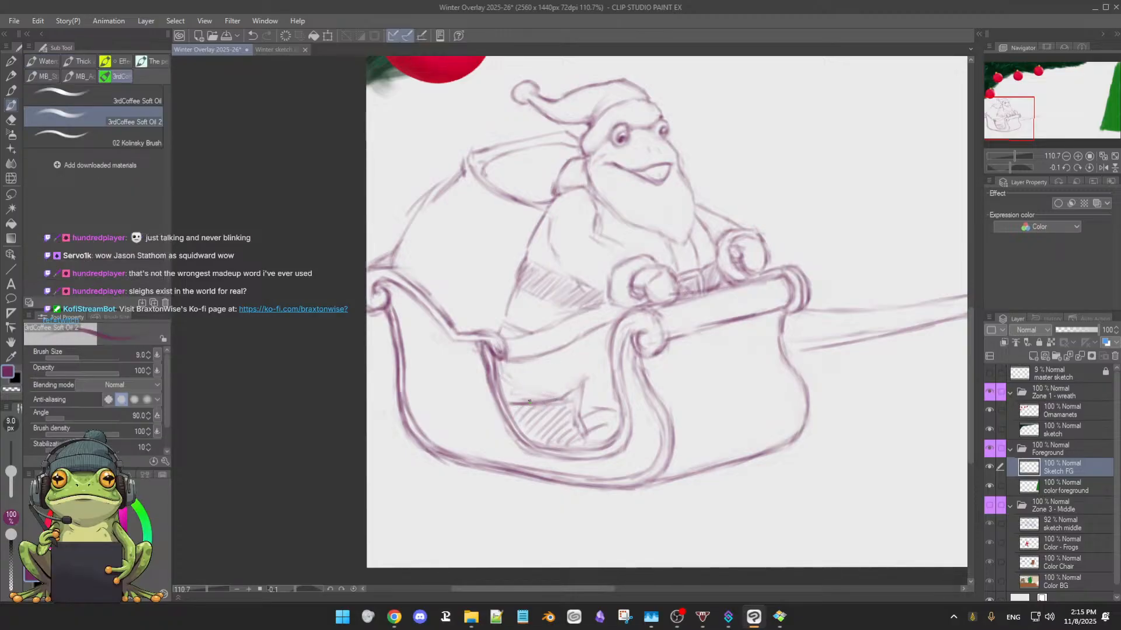
pyautogui.press('e')
pyautogui.moveTo(508, 397)
pyautogui.mouseDown()
pyautogui.moveTo(558, 397)
pyautogui.moveTo(514, 401)
pyautogui.moveTo(553, 400)
pyautogui.moveTo(574, 419)
pyautogui.mouseUp()
pyautogui.press('b')
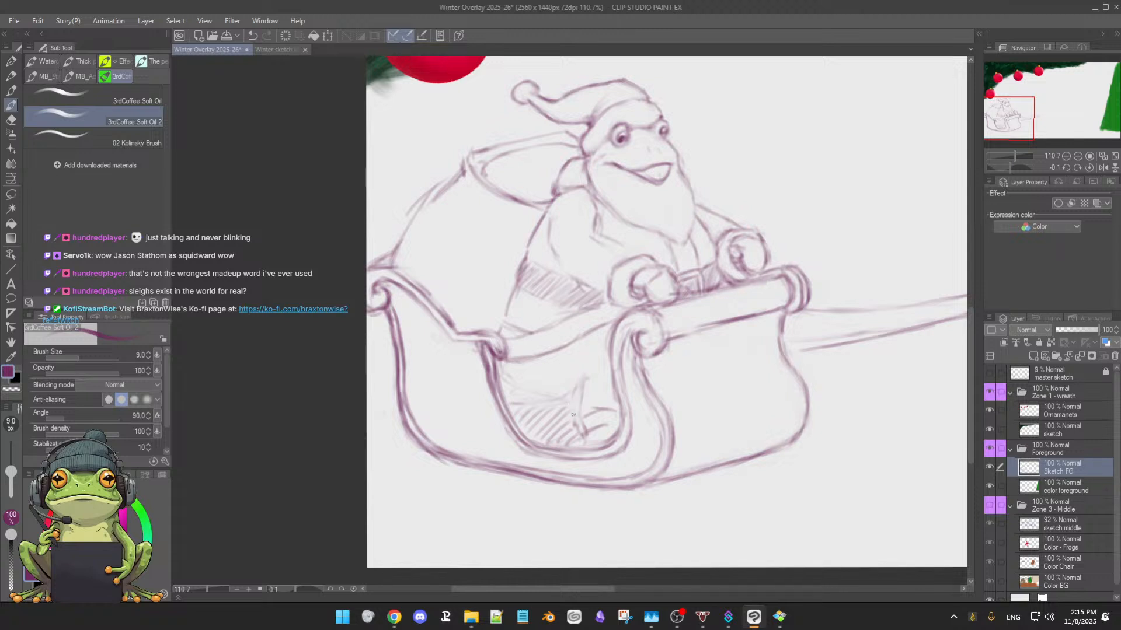
# Erase the leg's front line and fade the foot lines beside the front trim curve
pyautogui.press('e')
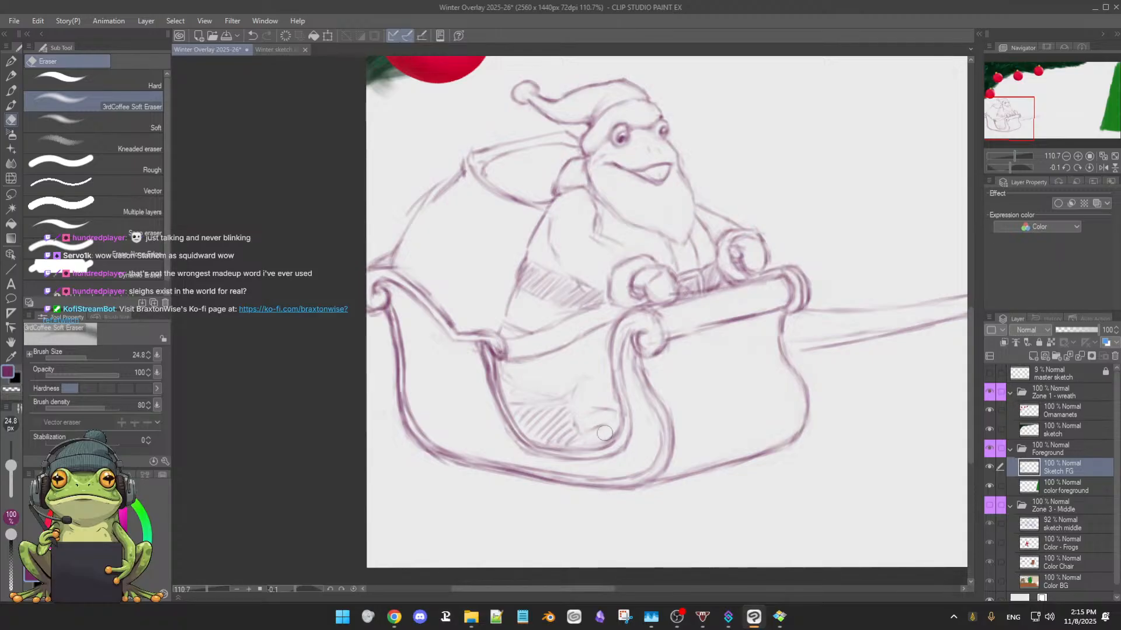
pyautogui.press('b')
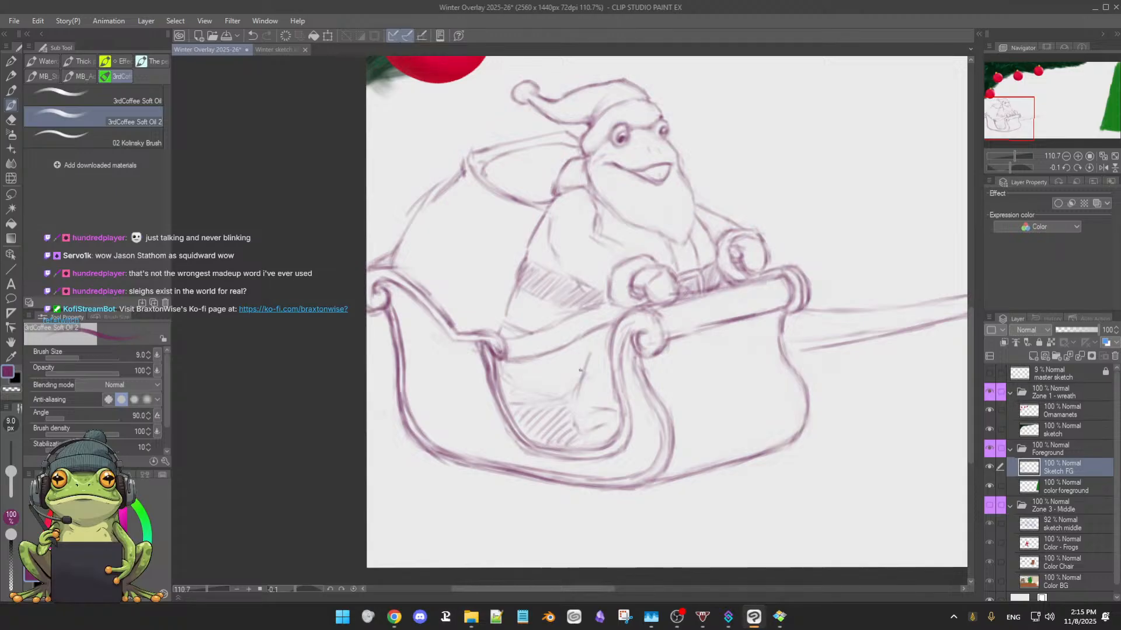
pyautogui.press('e')
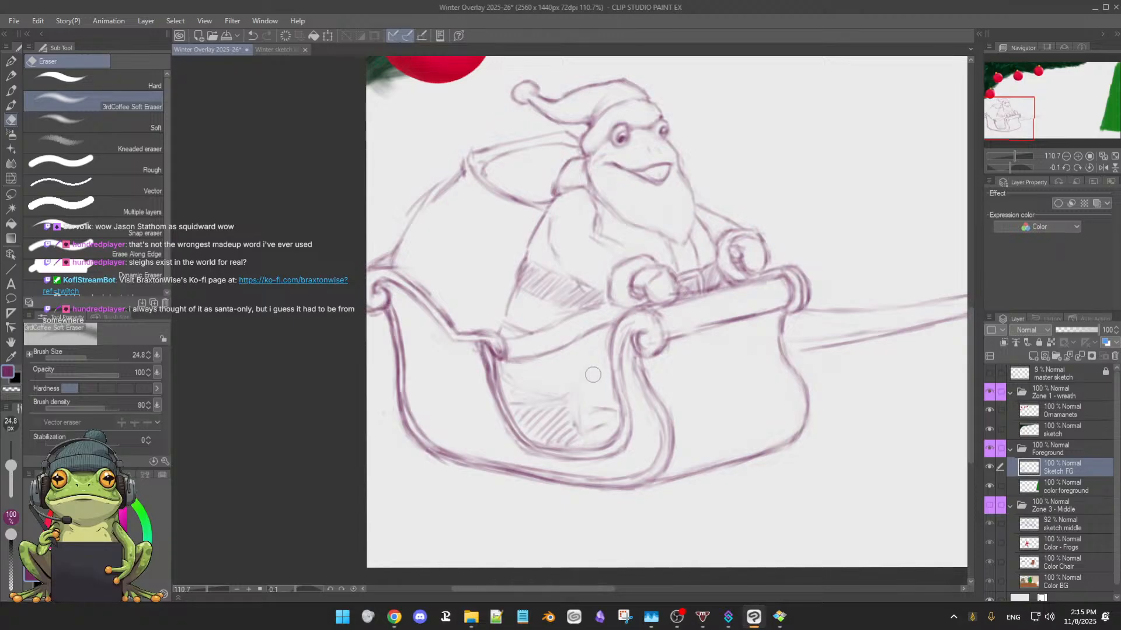
# Redraw the leg's front line as a slanted curve down to the trim and rework the foot with darker strokes
pyautogui.press('b')
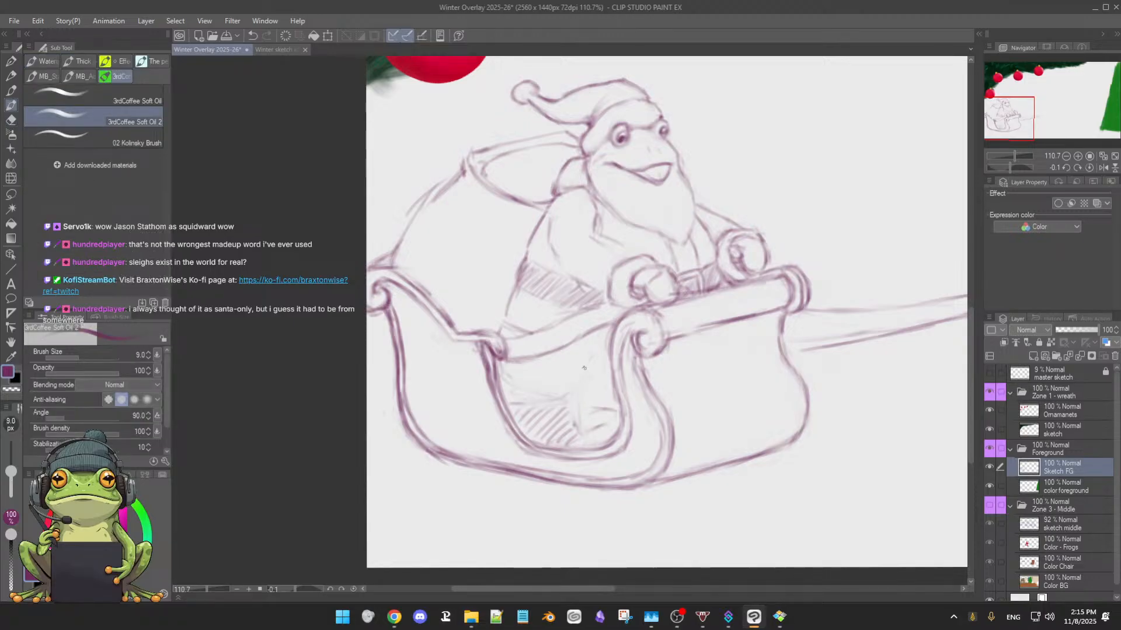
pyautogui.moveTo(580, 389); pyautogui.dragTo(595, 355)
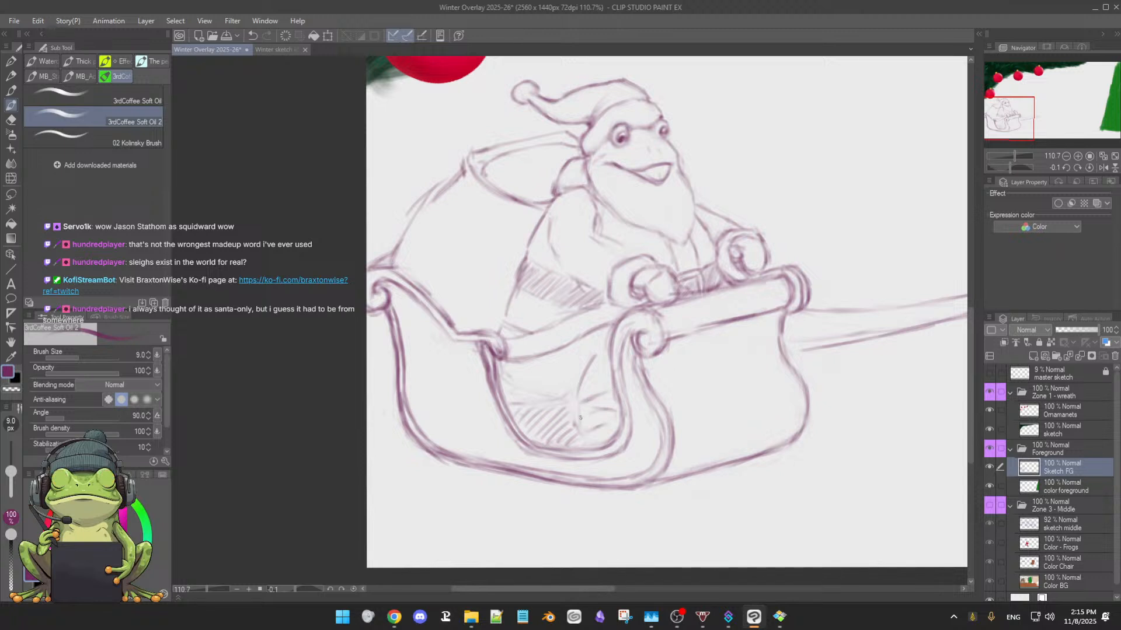
pyautogui.moveTo(588, 414)
pyautogui.mouseDown()
pyautogui.moveTo(611, 400)
pyautogui.moveTo(565, 410)
pyautogui.moveTo(581, 377)
pyautogui.moveTo(589, 447)
pyautogui.mouseUp()
pyautogui.press('e')
pyautogui.press('b')
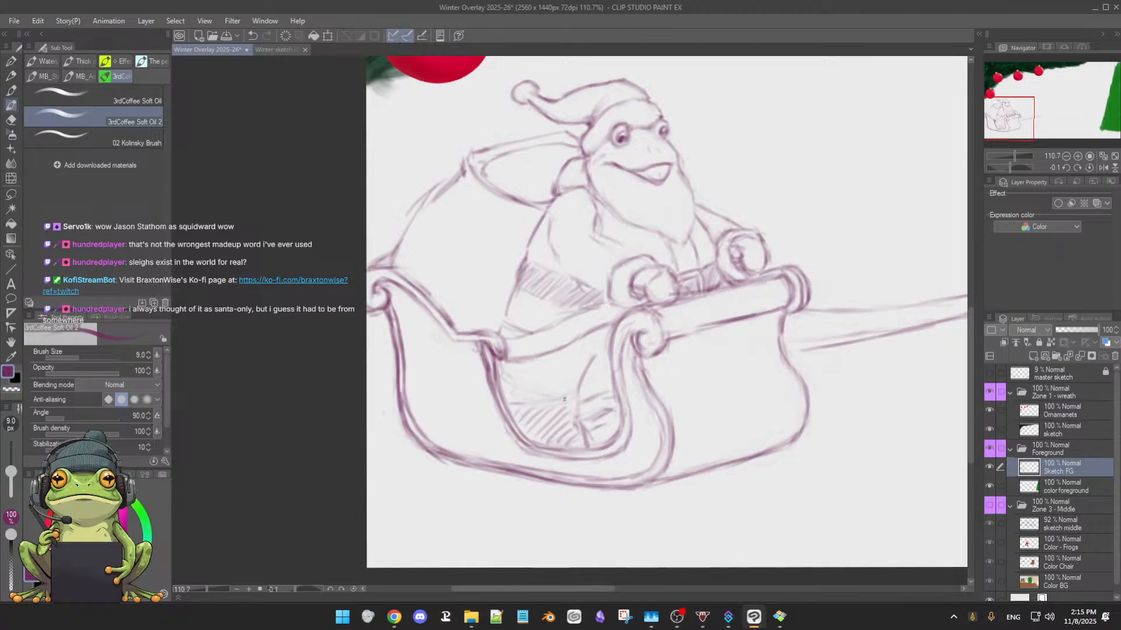
# Sketch a new edge line inside the rear of the side opening and extend the diagonal hatching beneath it toward the foot
pyautogui.moveTo(532, 380); pyautogui.dragTo(552, 395)
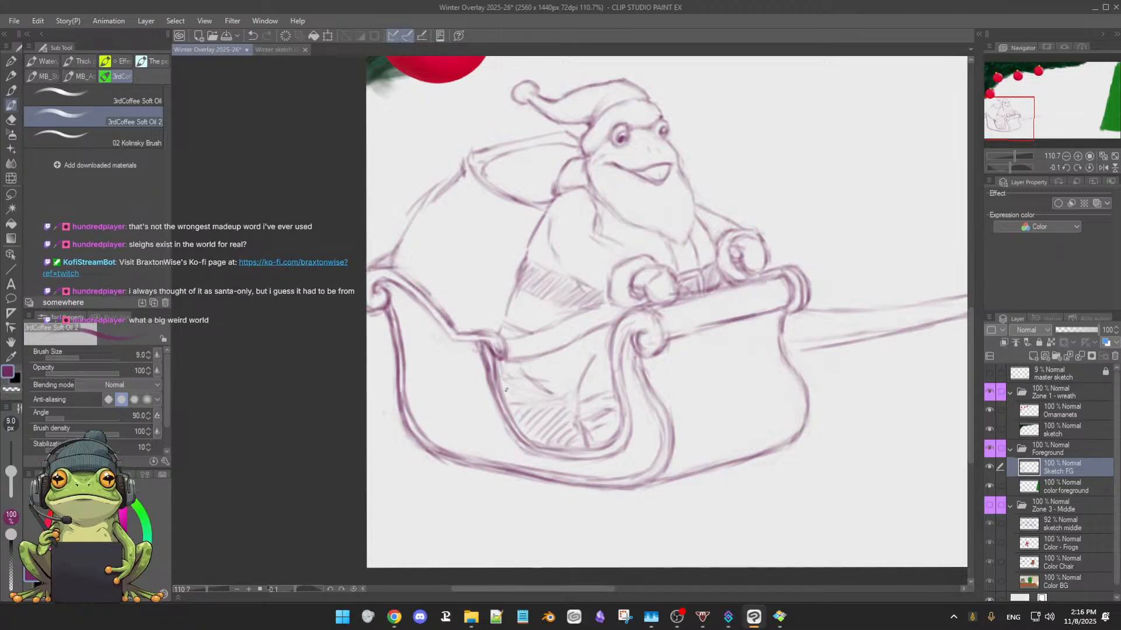
pyautogui.press('e')
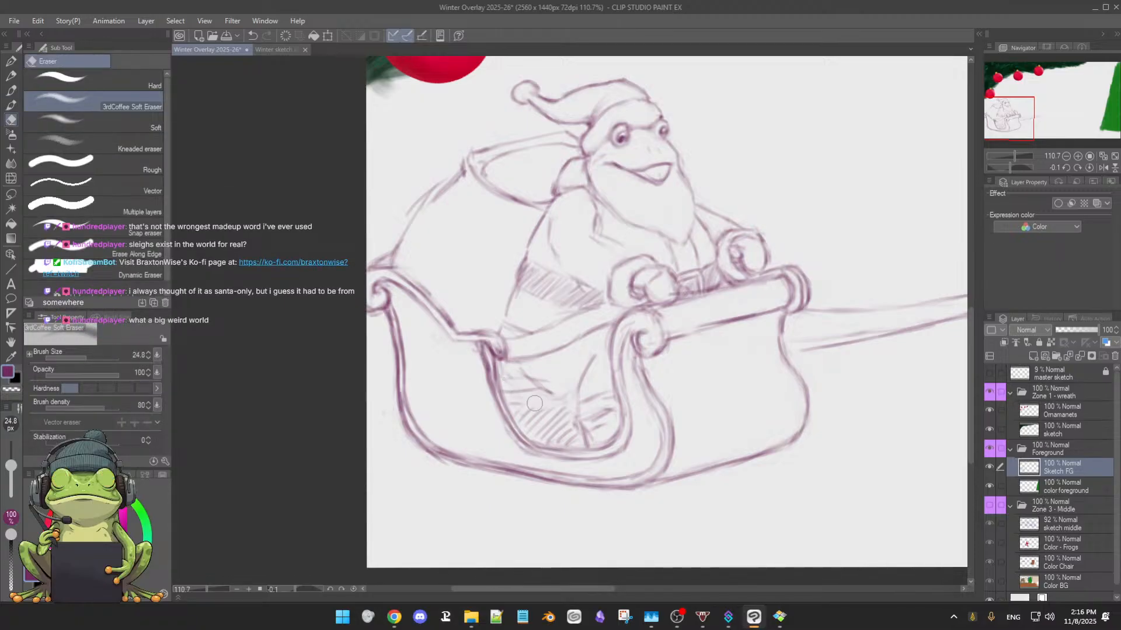
pyautogui.press('p')
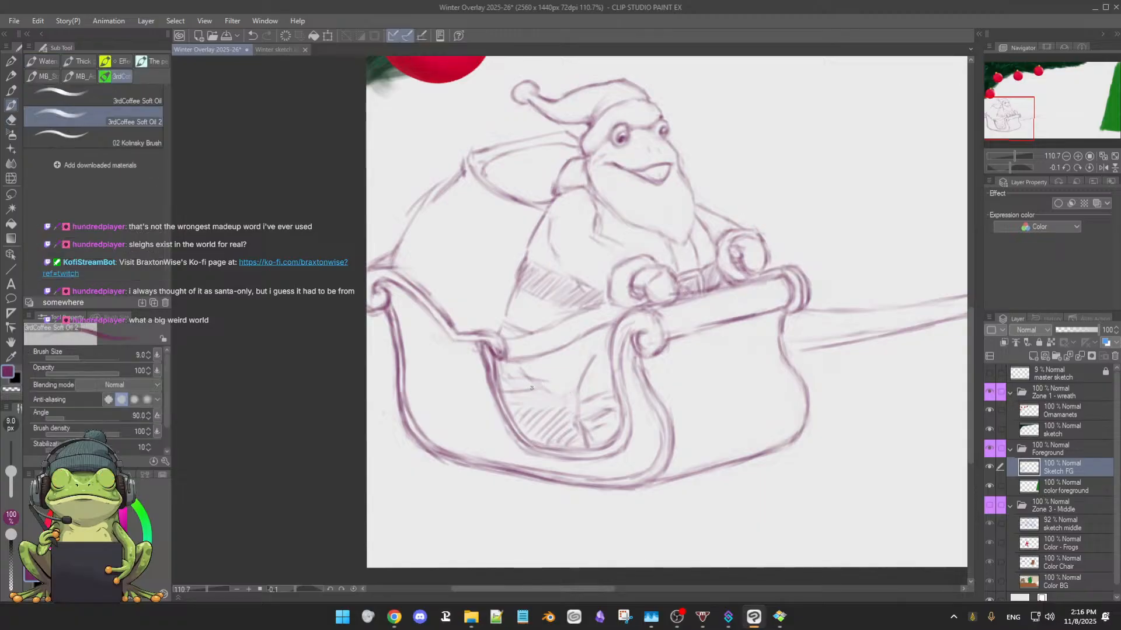
pyautogui.moveTo(502, 383)
pyautogui.mouseDown()
pyautogui.moveTo(530, 381)
pyautogui.moveTo(547, 421)
pyautogui.mouseUp()
pyautogui.press('e')
pyautogui.press('p')
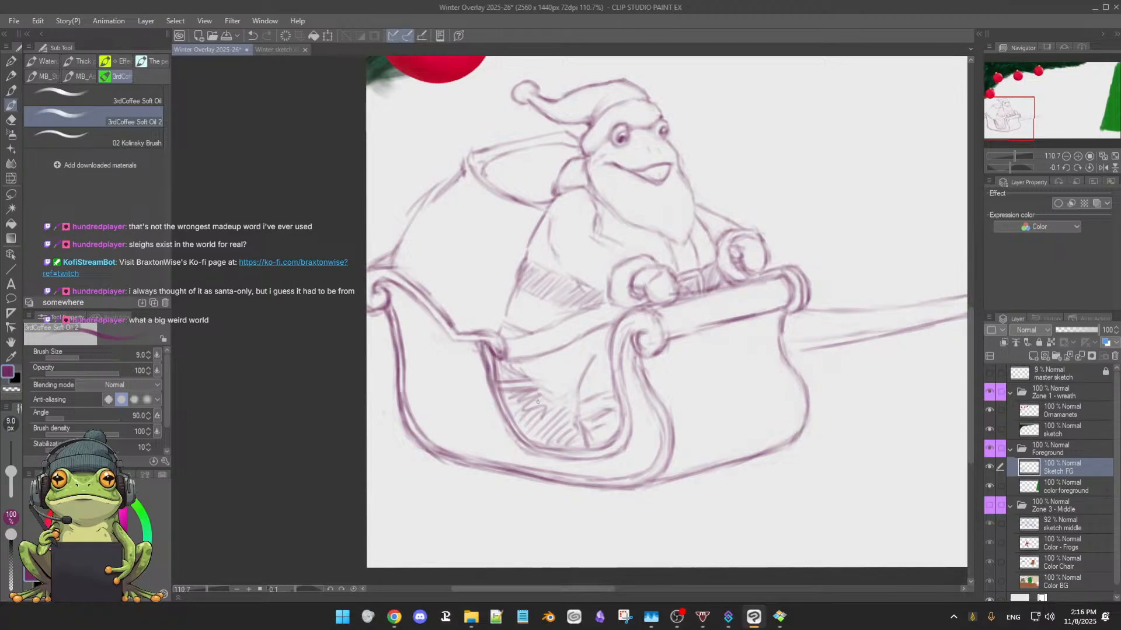
pyautogui.moveTo(536, 402)
pyautogui.mouseDown()
pyautogui.moveTo(563, 426)
pyautogui.moveTo(541, 404)
pyautogui.moveTo(571, 402)
pyautogui.moveTo(576, 429)
pyautogui.mouseUp()
# Erase most of the dark hatching inside the sleigh's side opening up to the foot
pyautogui.scroll(-3, 699, 424)
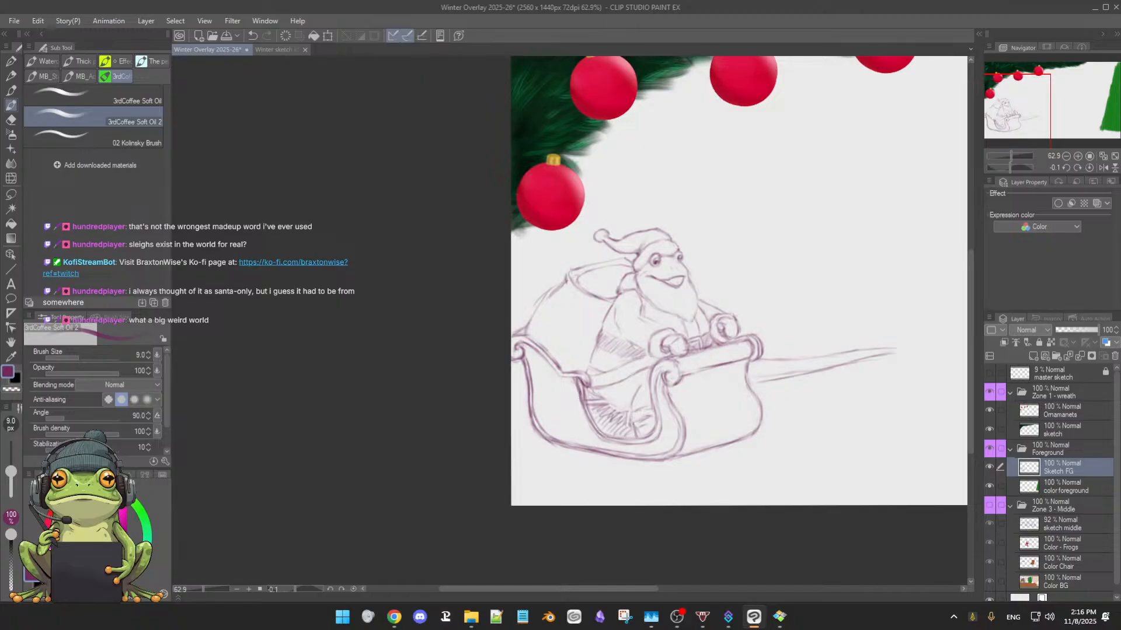
pyautogui.press('e')
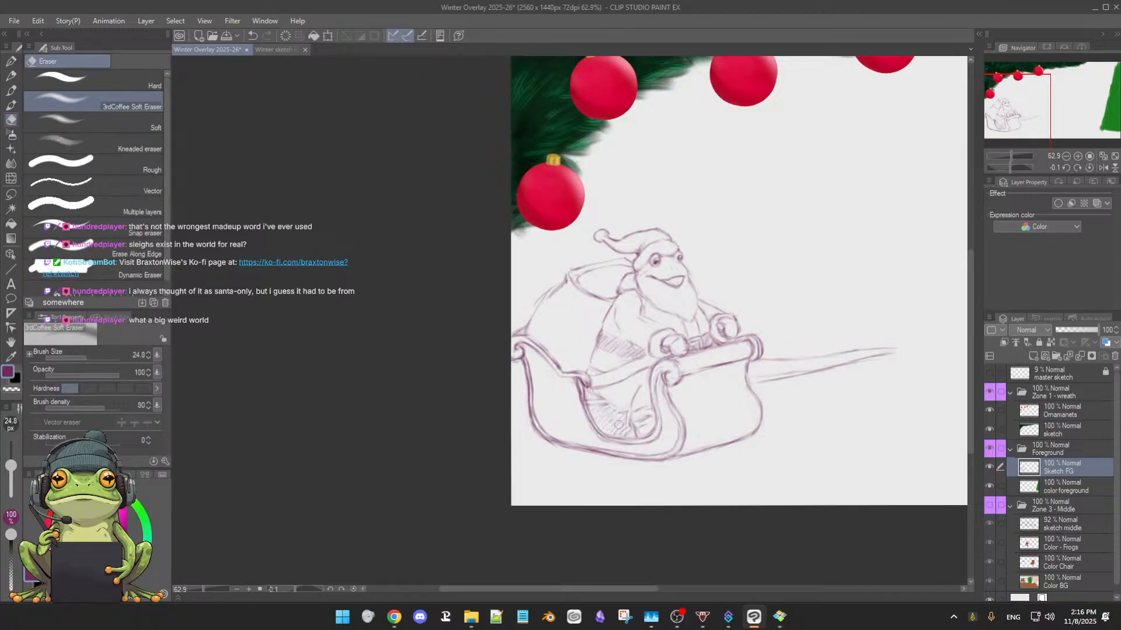
pyautogui.moveTo(619, 426)
pyautogui.mouseDown()
pyautogui.moveTo(595, 420)
pyautogui.moveTo(615, 411)
pyautogui.moveTo(629, 422)
pyautogui.moveTo(652, 425)
pyautogui.mouseUp()
pyautogui.press('p')
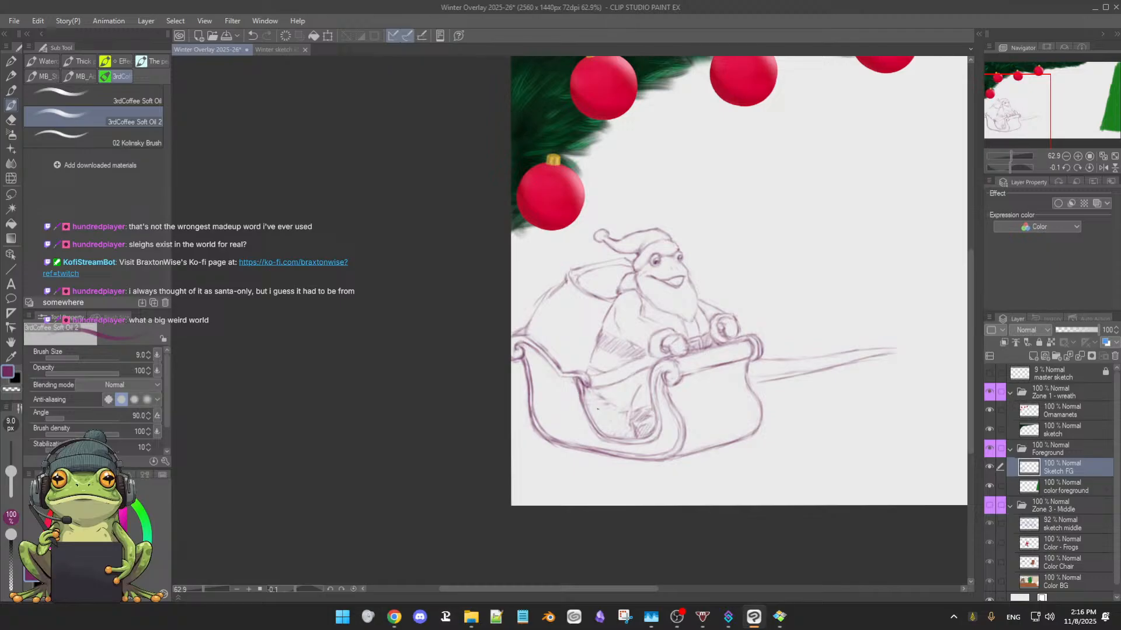
# Redraw the shaded area's upper edge and fill the side opening behind the foot with fresh, even hatching
pyautogui.moveTo(585, 401); pyautogui.dragTo(607, 403)
pyautogui.moveTo(607, 422); pyautogui.dragTo(617, 434)
pyautogui.scroll(-1, 669, 420)
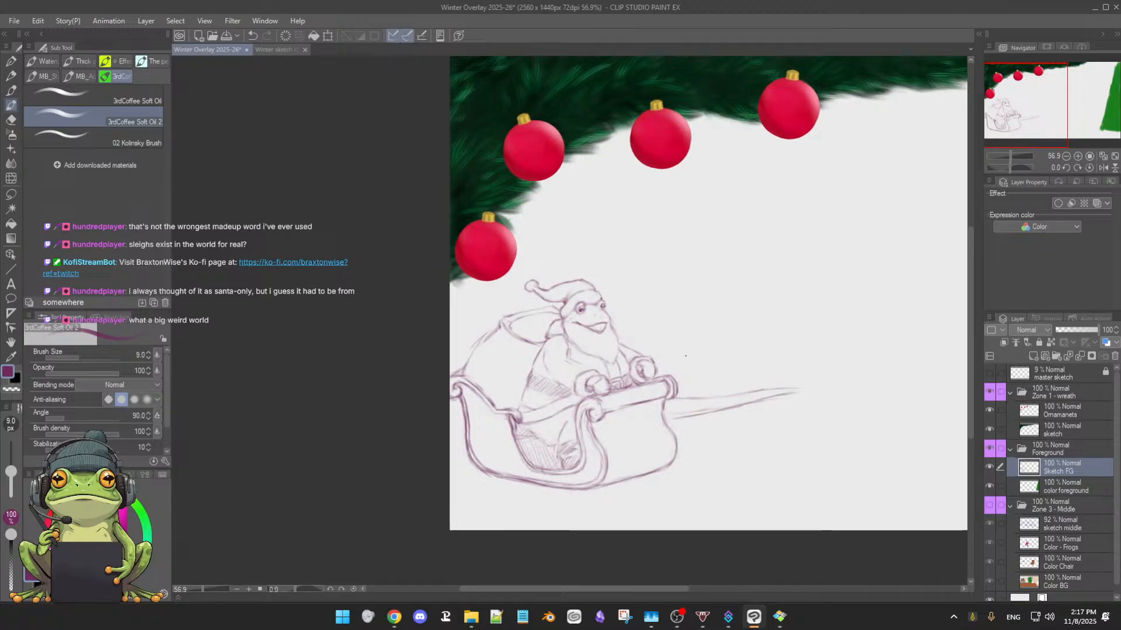
# Touch up the hatching behind the foot inside the sleigh's side opening
pyautogui.scroll(-1, 694, 370)
pyautogui.scroll(1, 694, 370)
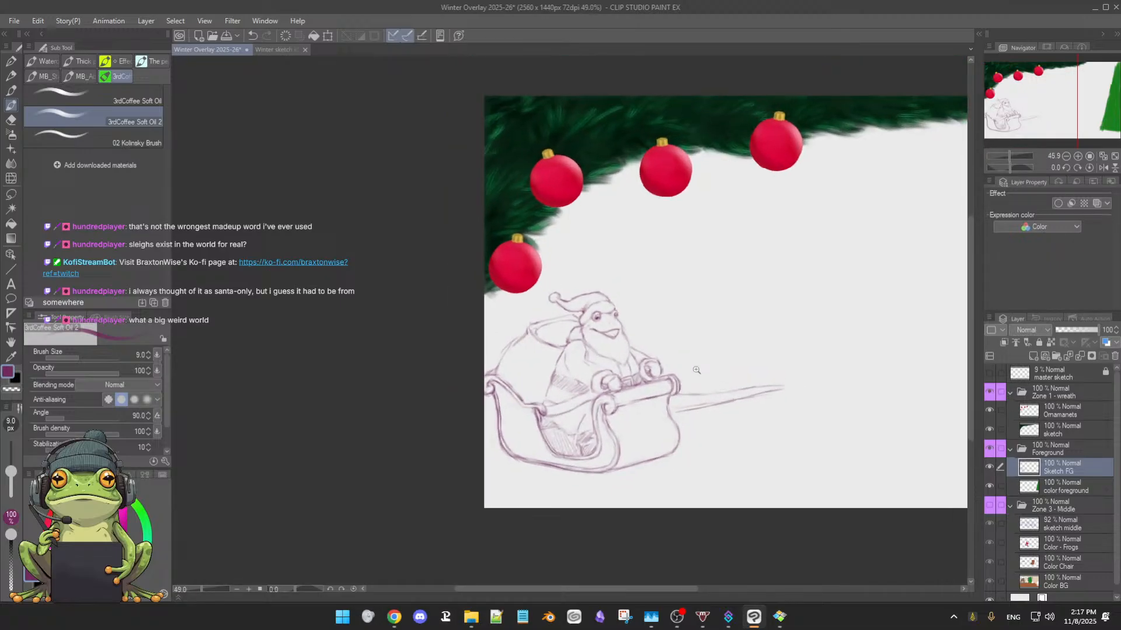
pyautogui.scroll(-1, 694, 370)
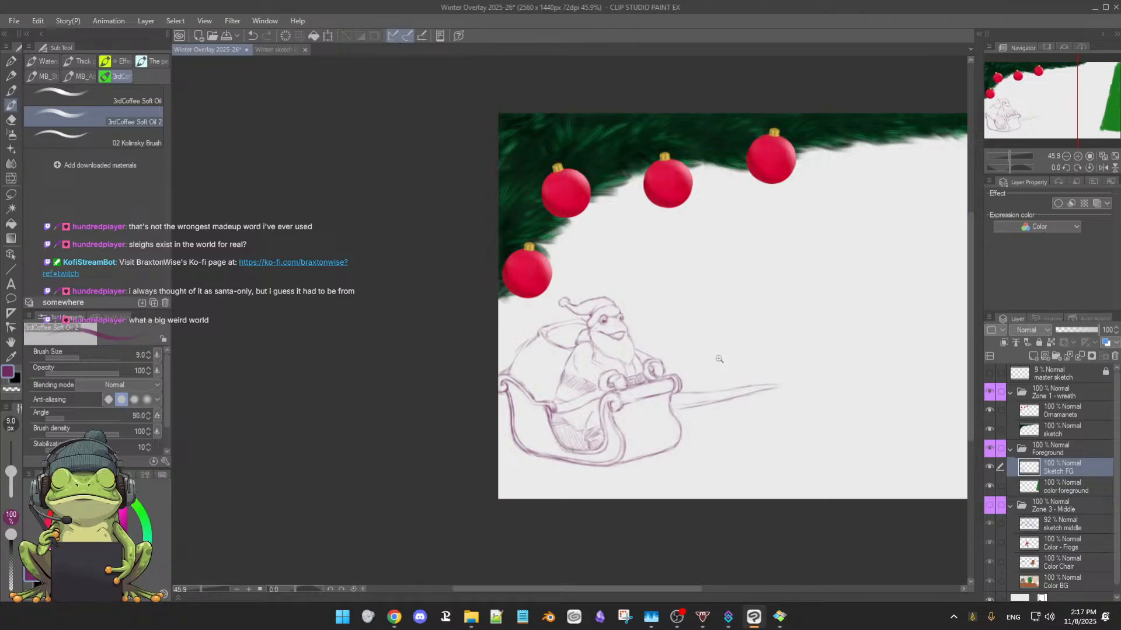
pyautogui.scroll(2, 722, 357)
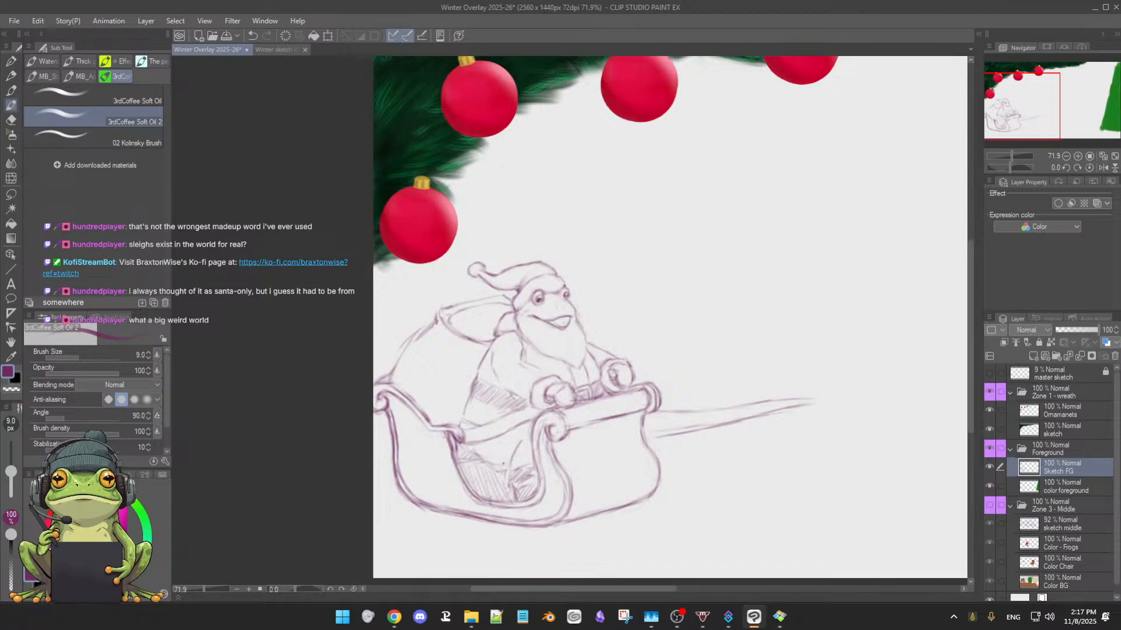
pyautogui.moveTo(496, 469); pyautogui.dragTo(508, 471)
pyautogui.press('e')
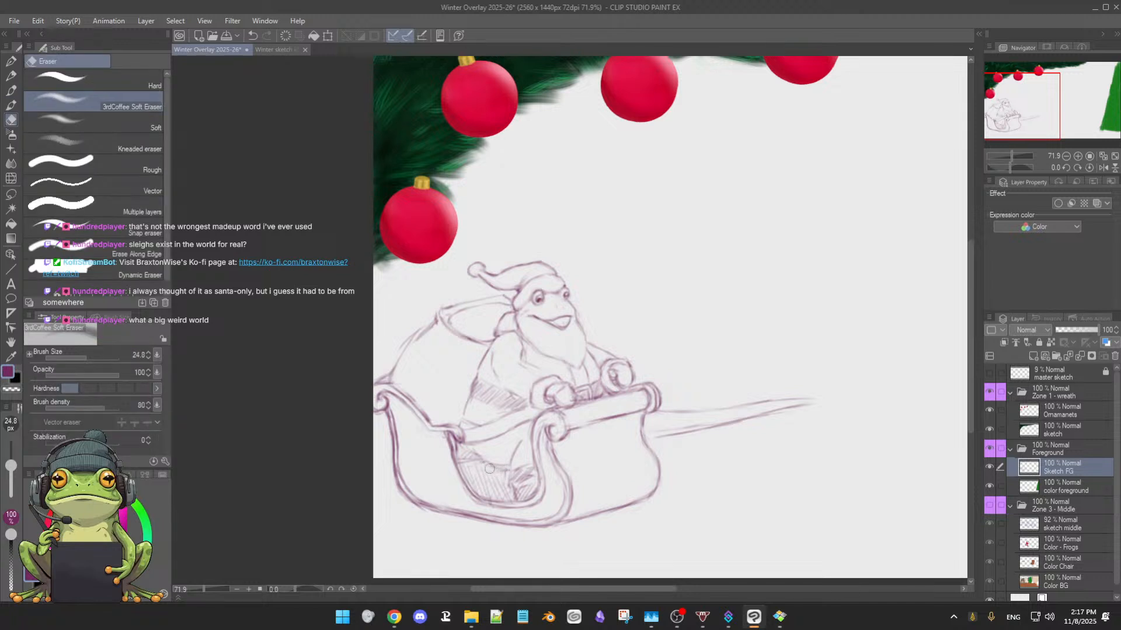
pyautogui.press('b')
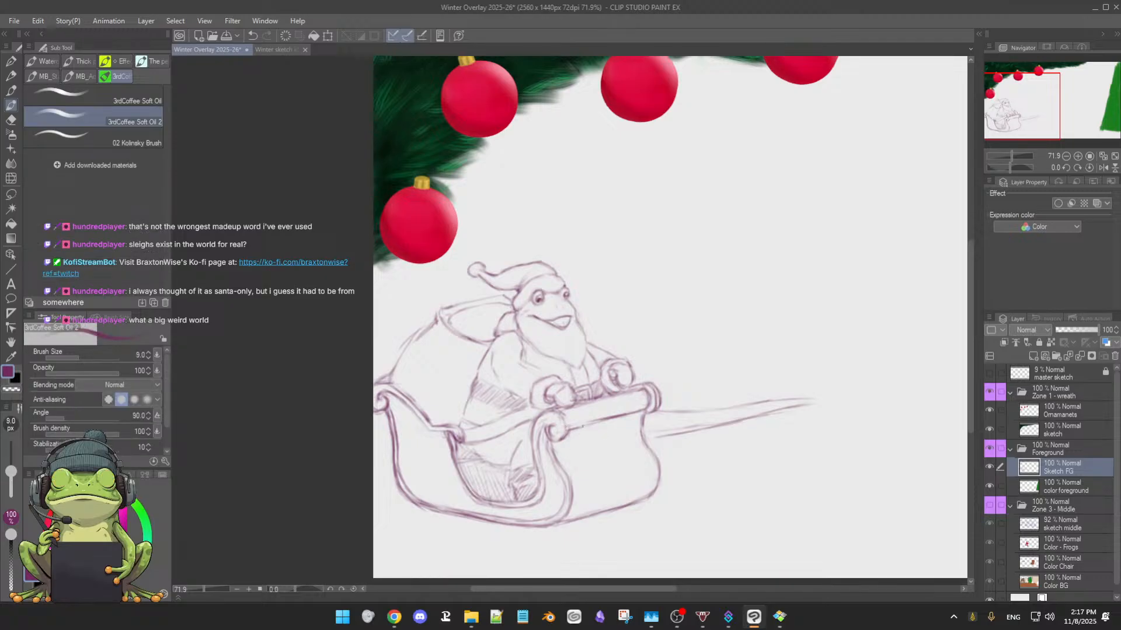
# Clean up the front trim and add light hatching beneath it and along the bottom of the sleigh's front panel
pyautogui.press('e')
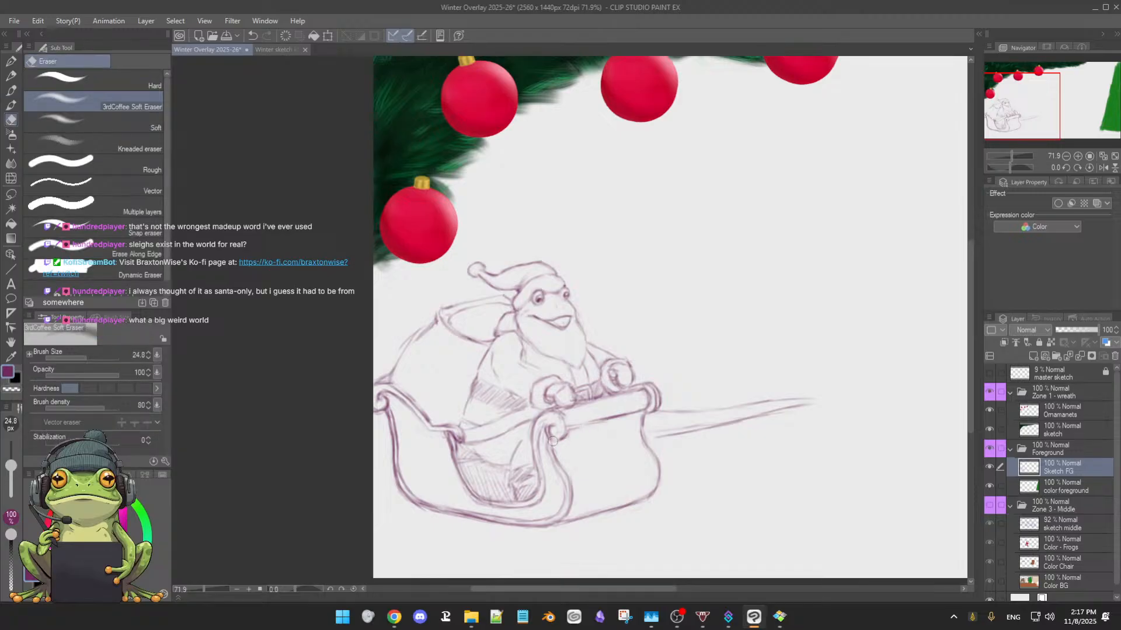
pyautogui.moveTo(572, 431); pyautogui.dragTo(638, 412)
pyautogui.press('b')
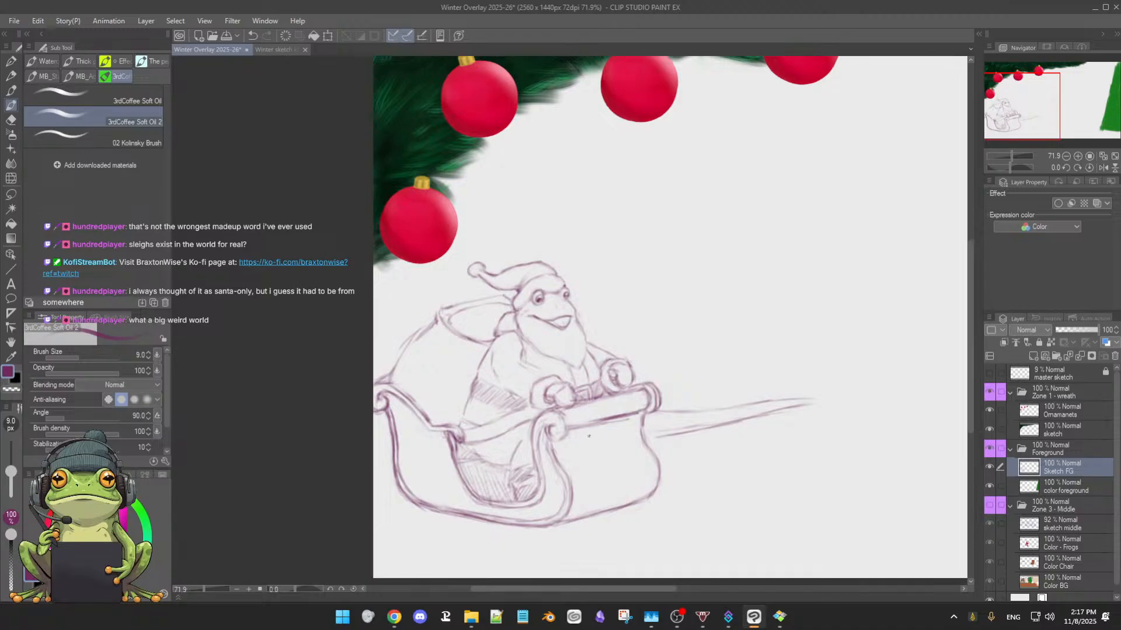
pyautogui.moveTo(572, 439); pyautogui.dragTo(627, 432)
pyautogui.moveTo(553, 450); pyautogui.dragTo(634, 435)
pyautogui.moveTo(590, 446); pyautogui.dragTo(637, 442)
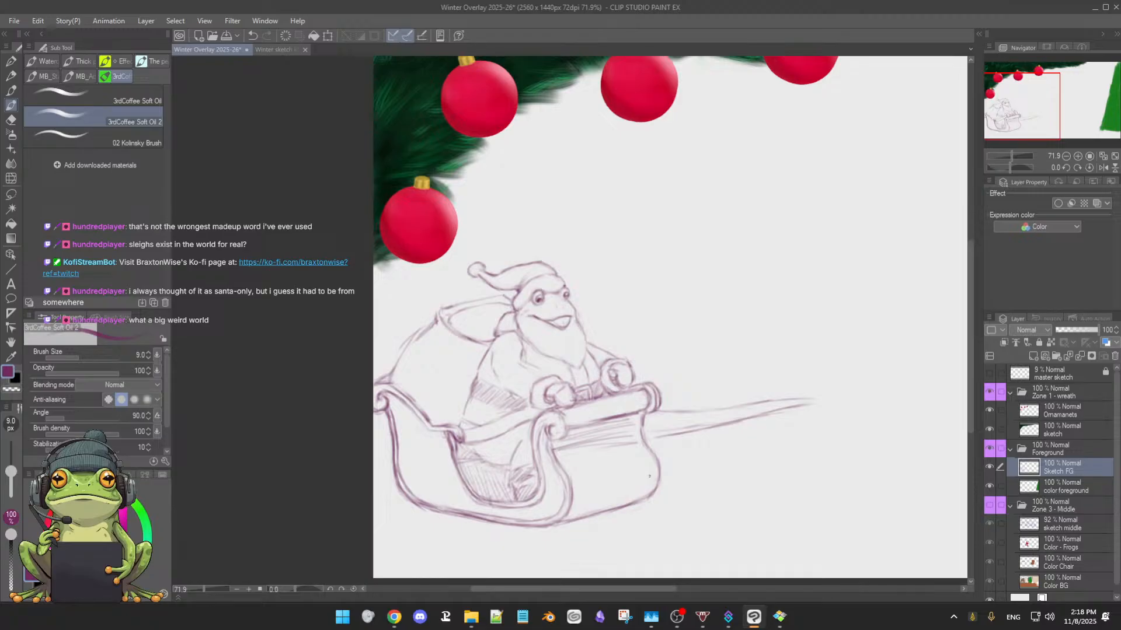
pyautogui.moveTo(609, 491); pyautogui.dragTo(647, 484)
pyautogui.moveTo(575, 505); pyautogui.dragTo(684, 470)
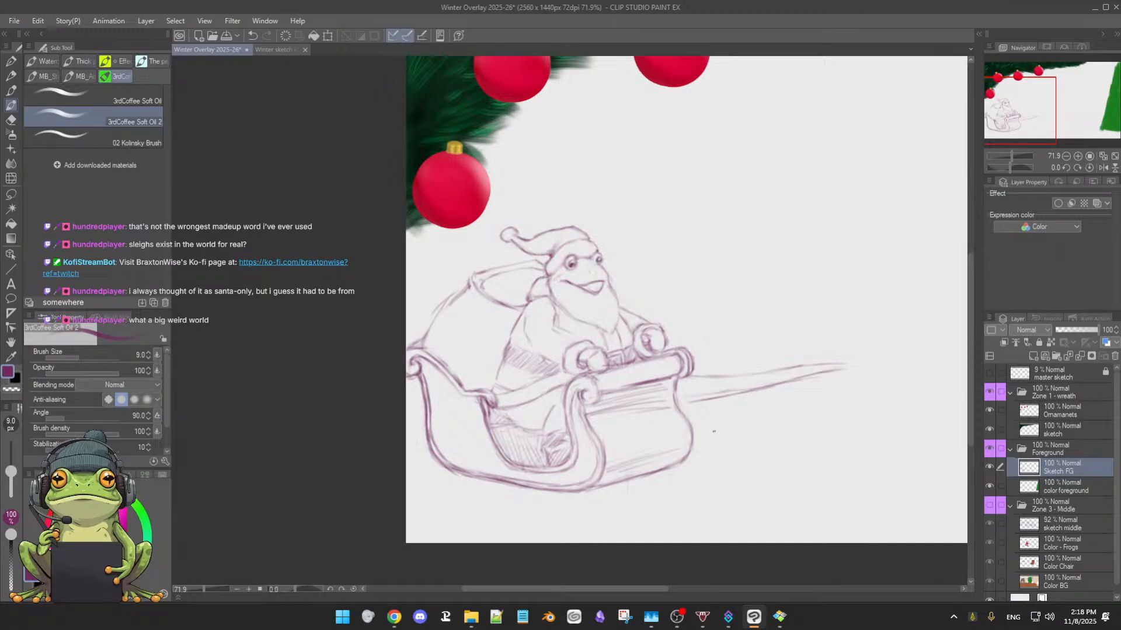
# Rough in curved runner fronts ahead of and below the sleigh, and erase the outermost curve in front
pyautogui.moveTo(720, 429); pyautogui.dragTo(722, 475)
pyautogui.moveTo(625, 472); pyautogui.dragTo(621, 497)
pyautogui.moveTo(629, 504); pyautogui.dragTo(630, 489)
pyautogui.moveTo(624, 455); pyautogui.dragTo(628, 497)
pyautogui.press('e')
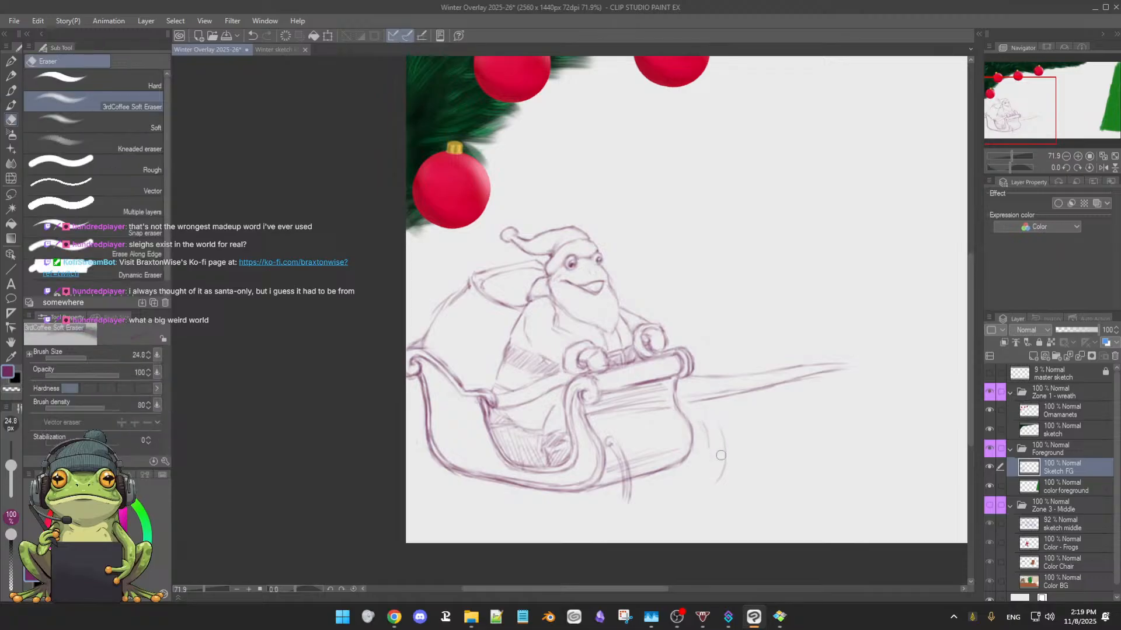
pyautogui.moveTo(722, 424); pyautogui.dragTo(720, 468)
pyautogui.press('b')
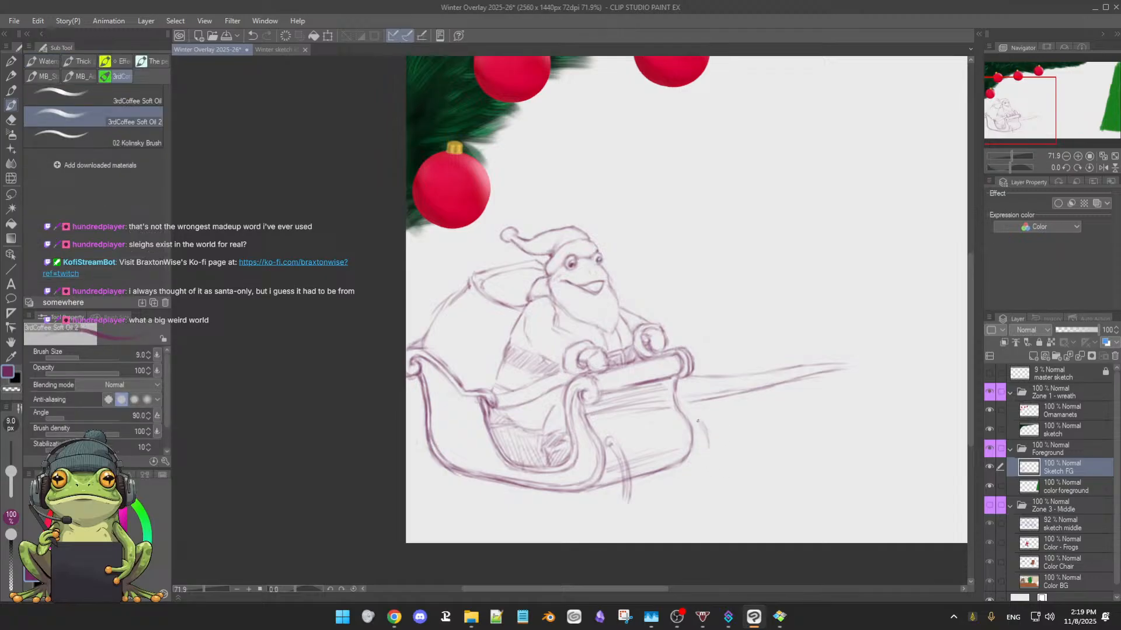
# Sketch the far runner's curved front as two close parallel lines just ahead of the sleigh's front panel
pyautogui.moveTo(696, 429); pyautogui.dragTo(701, 469)
pyautogui.moveTo(701, 450); pyautogui.dragTo(702, 477)
pyautogui.moveTo(707, 429); pyautogui.dragTo(711, 478)
pyautogui.moveTo(707, 435); pyautogui.dragTo(713, 475)
# Sketch the near runner's long bottom line beneath the sleigh and curve it up to meet the runner's front
pyautogui.moveTo(453, 503); pyautogui.dragTo(532, 516)
pyautogui.moveTo(465, 505); pyautogui.dragTo(543, 521)
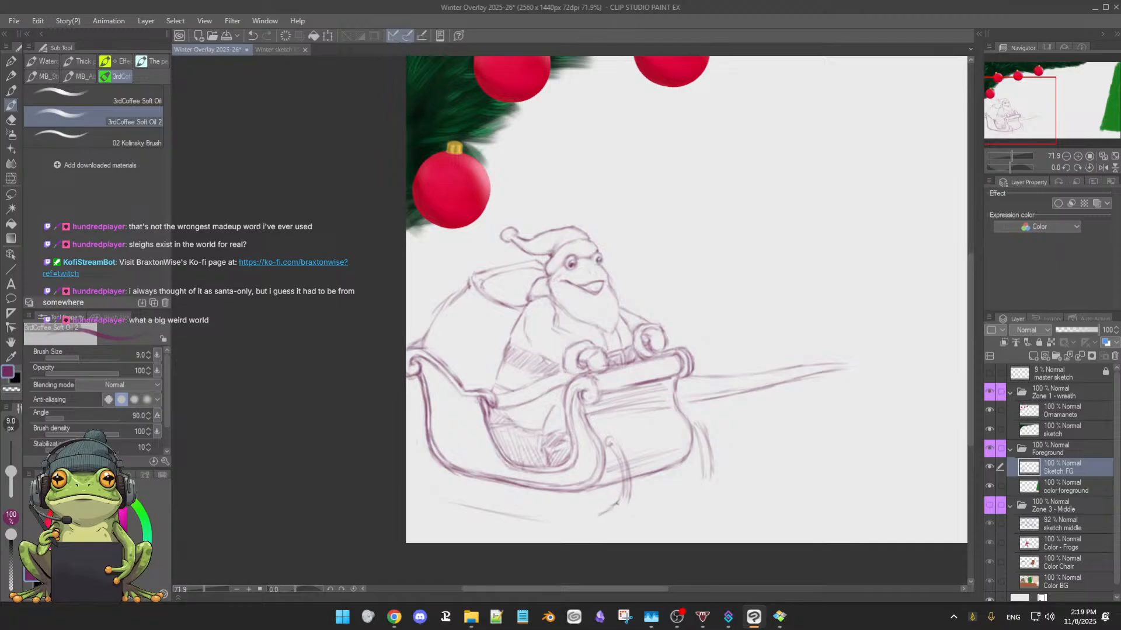
pyautogui.moveTo(624, 492); pyautogui.dragTo(609, 511)
pyautogui.moveTo(450, 500); pyautogui.dragTo(577, 521)
pyautogui.moveTo(623, 480)
pyautogui.mouseDown()
pyautogui.moveTo(604, 519)
pyautogui.moveTo(583, 516)
pyautogui.mouseUp()
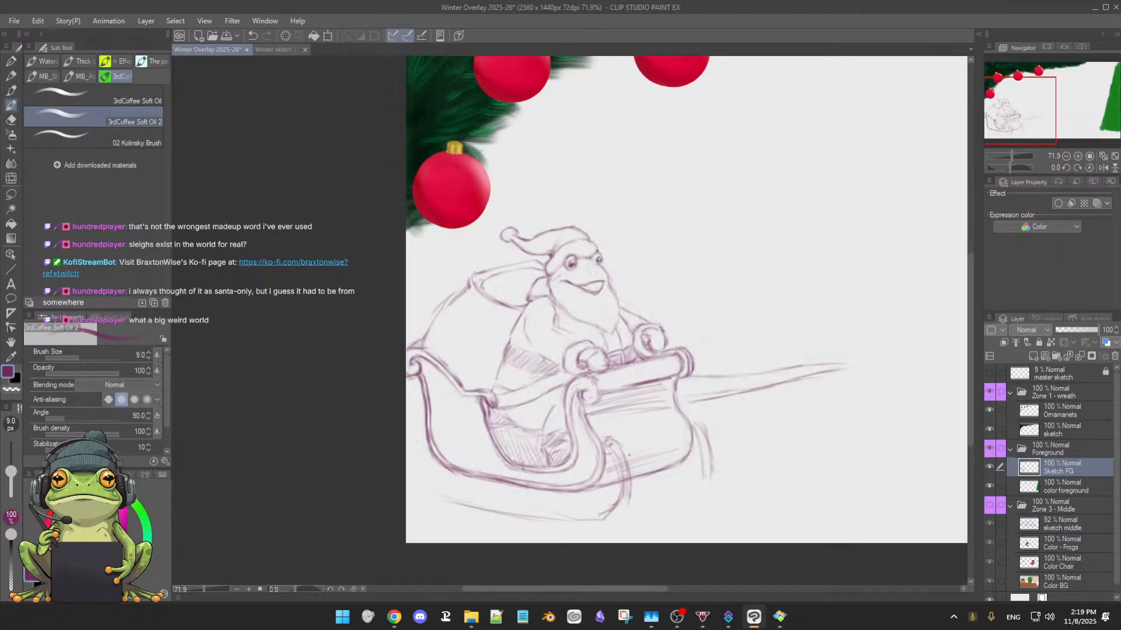
pyautogui.moveTo(631, 473); pyautogui.dragTo(614, 517)
# Redraw the near runner's upper line beneath the sleigh with darker strokes, erasing stray marks and tying it into the front curve
pyautogui.moveTo(446, 488)
pyautogui.mouseDown()
pyautogui.moveTo(675, 513)
pyautogui.moveTo(739, 460)
pyautogui.moveTo(720, 479)
pyautogui.mouseUp()
pyautogui.moveTo(632, 496); pyautogui.dragTo(638, 418)
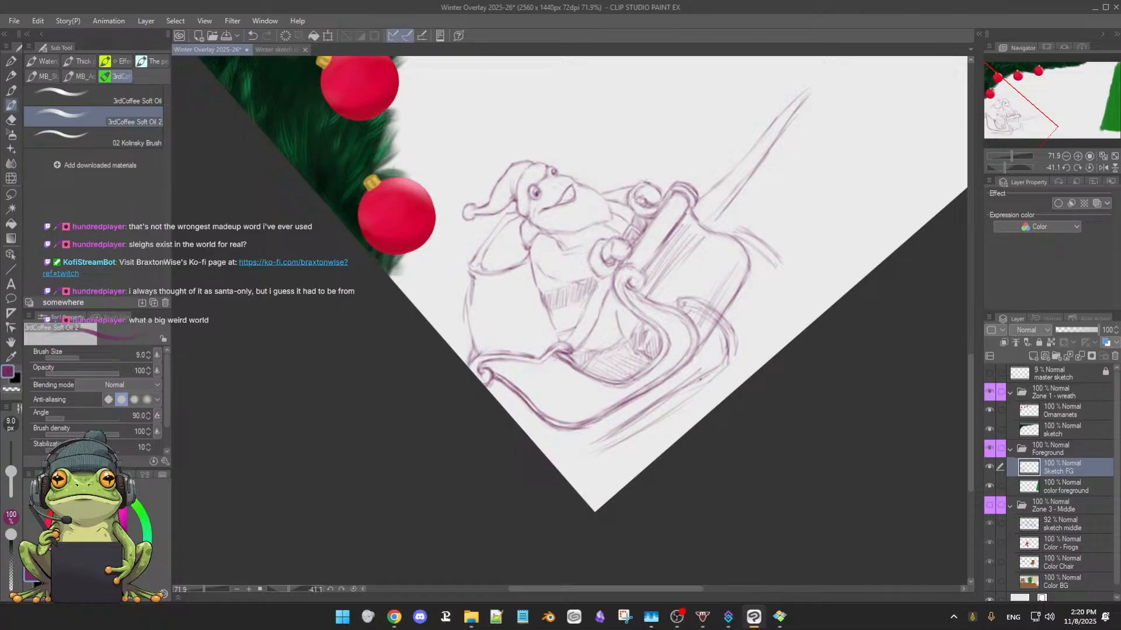
pyautogui.moveTo(641, 412); pyautogui.dragTo(570, 450)
pyautogui.press('e')
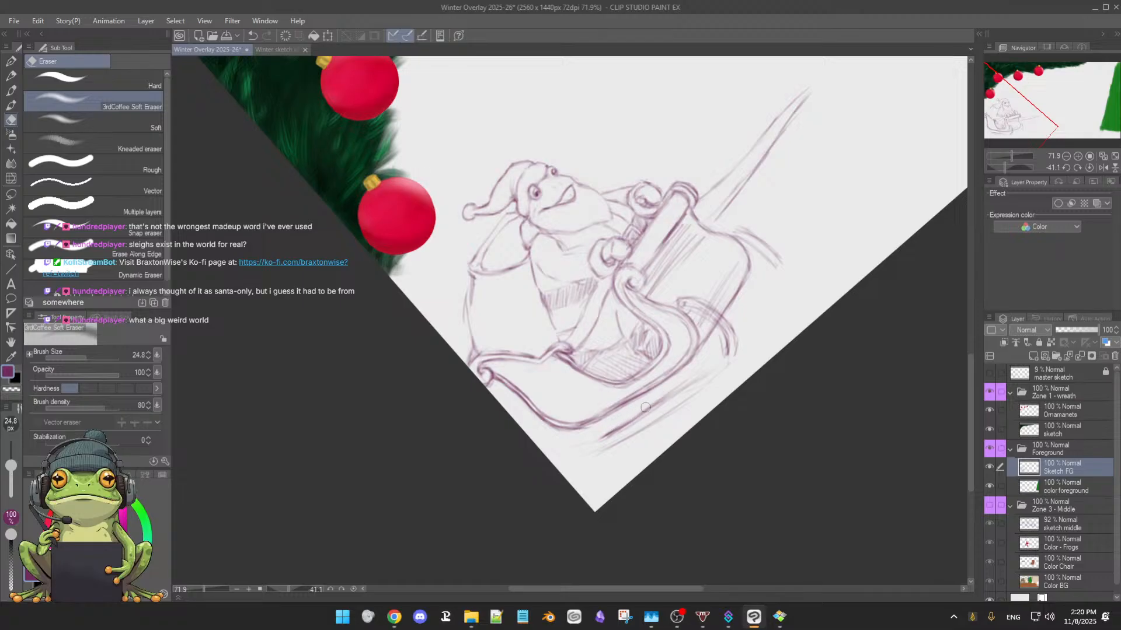
pyautogui.press('b')
pyautogui.press('e')
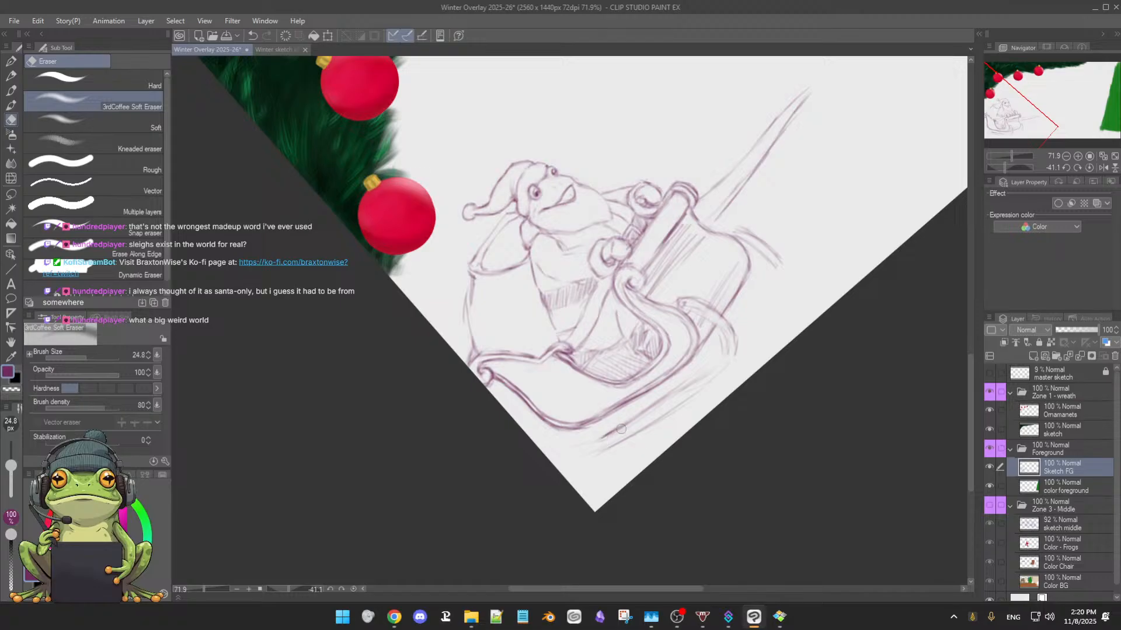
pyautogui.press('b')
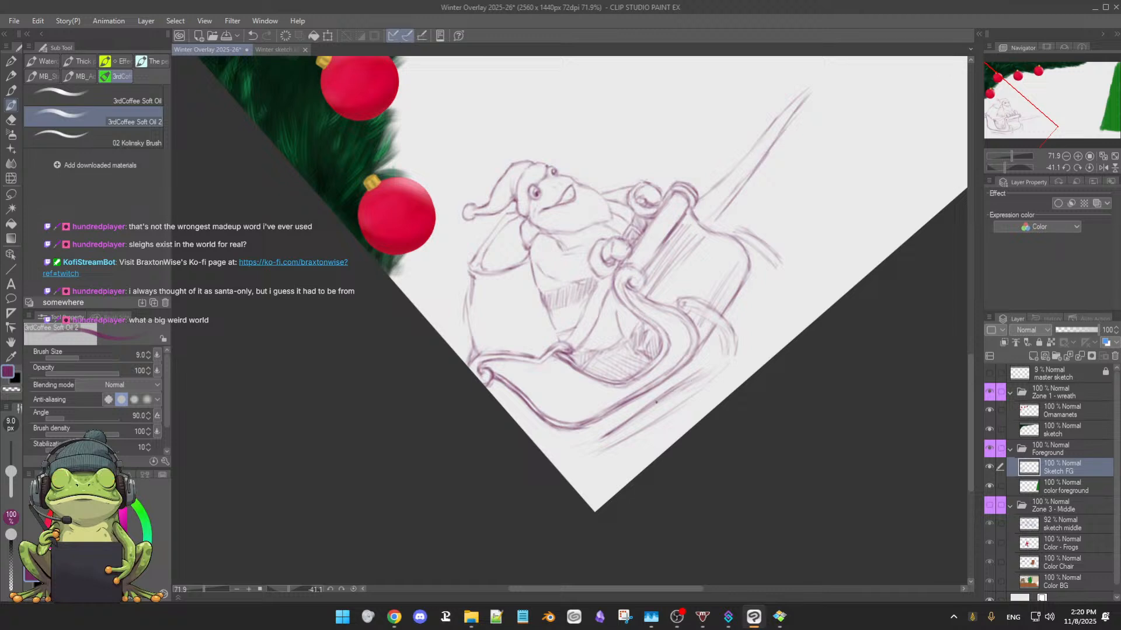
pyautogui.press('e')
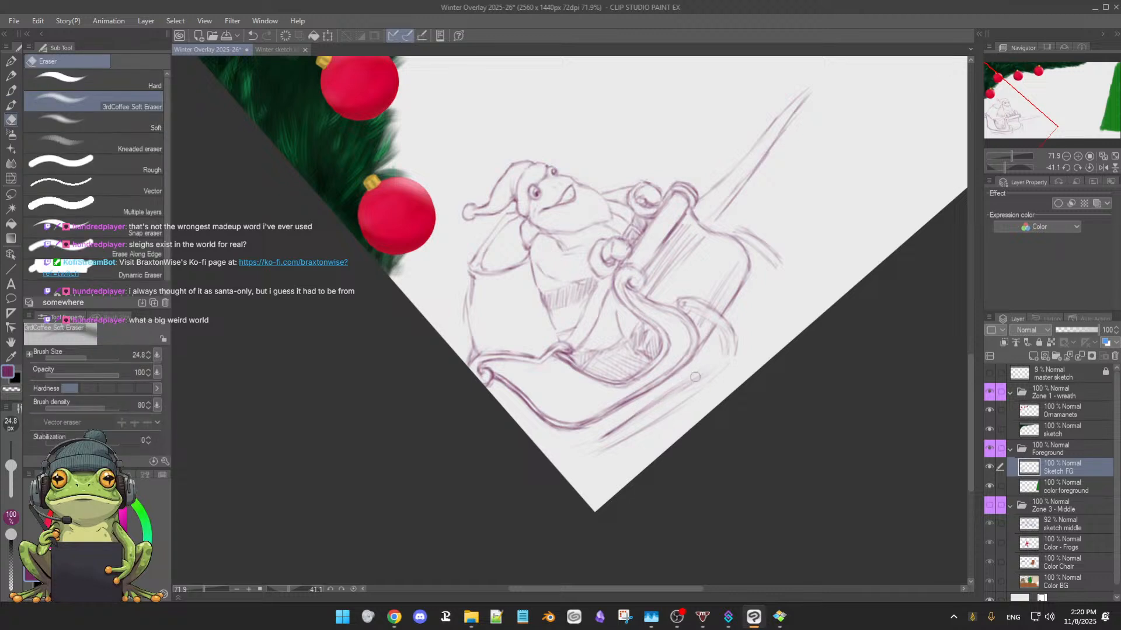
pyautogui.press('b')
pyautogui.moveTo(672, 390); pyautogui.dragTo(709, 368)
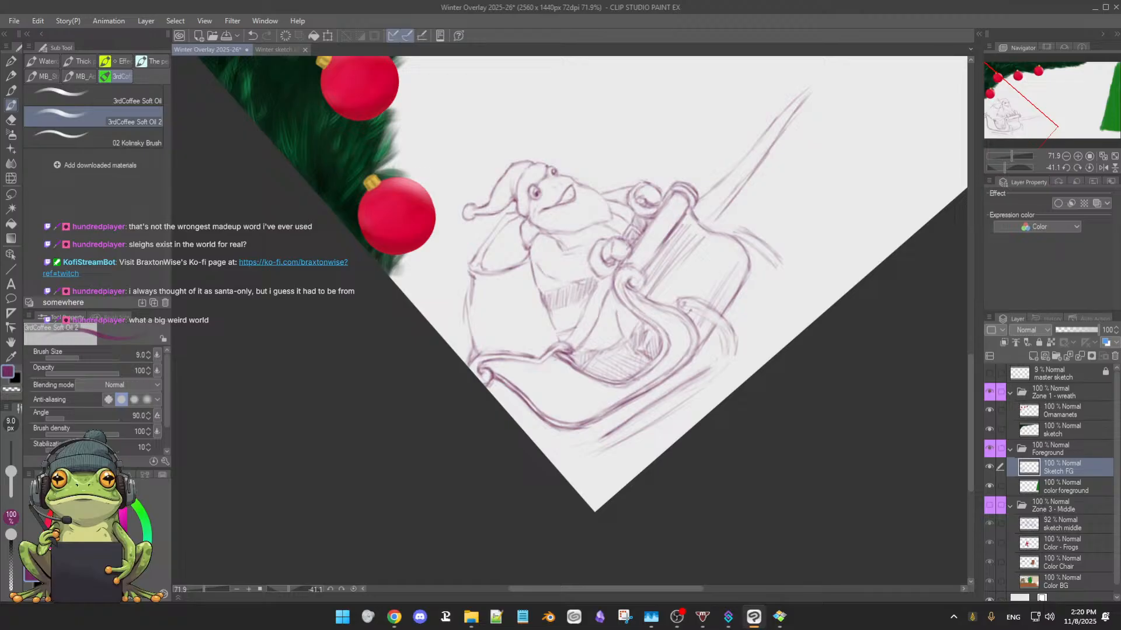
pyautogui.moveTo(695, 310)
pyautogui.mouseDown()
pyautogui.moveTo(718, 345)
pyautogui.moveTo(718, 334)
pyautogui.moveTo(713, 357)
pyautogui.mouseUp()
pyautogui.moveTo(757, 312)
pyautogui.mouseDown()
pyautogui.moveTo(757, 373)
pyautogui.moveTo(708, 389)
pyautogui.mouseUp()
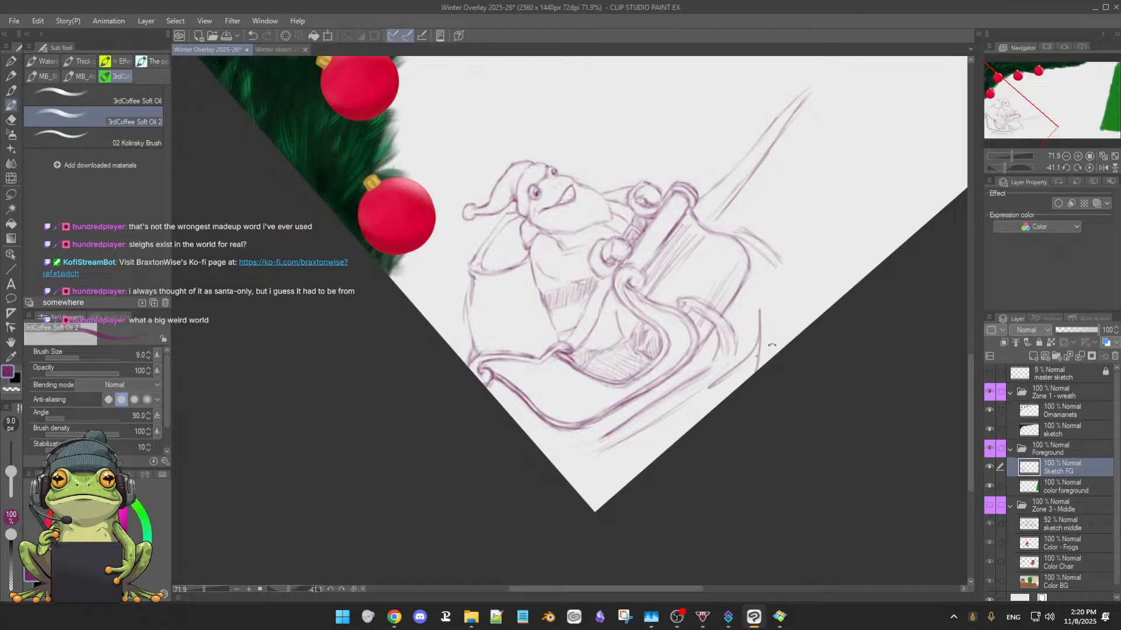
pyautogui.moveTo(671, 330); pyautogui.dragTo(668, 323)
pyautogui.hotkey('ctrl', 'z')
pyautogui.hotkey('ctrl', 'z')
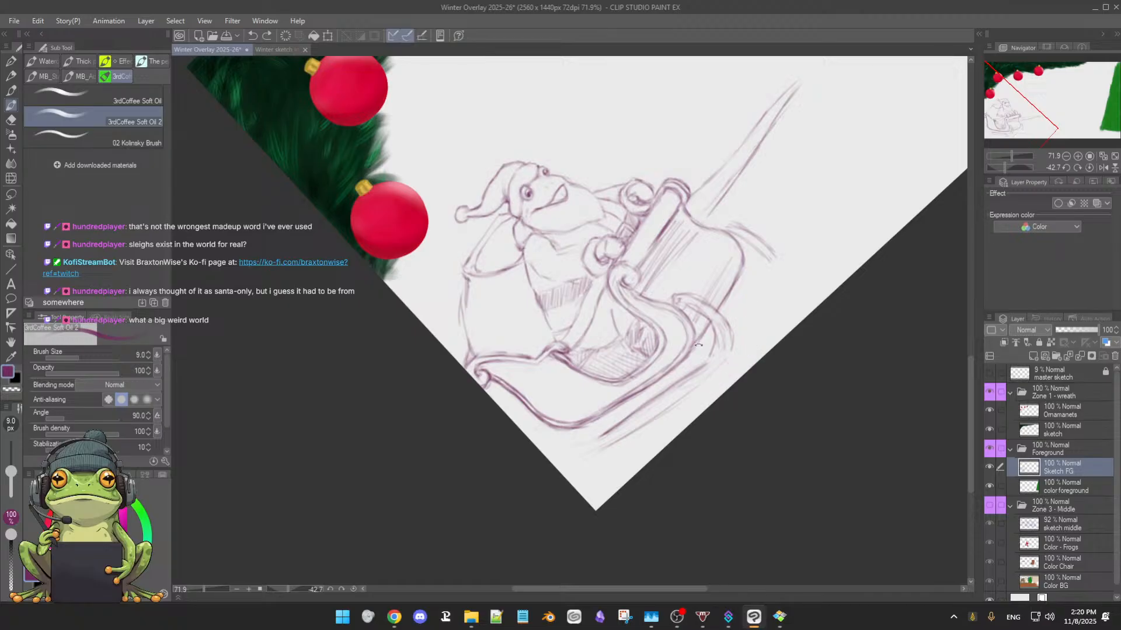
# Darken the near runner's curled front and clean up the lines where it overlaps the sleigh's front panel
pyautogui.moveTo(597, 462)
pyautogui.mouseDown()
pyautogui.moveTo(665, 457)
pyautogui.moveTo(731, 416)
pyautogui.moveTo(655, 302)
pyautogui.mouseUp()
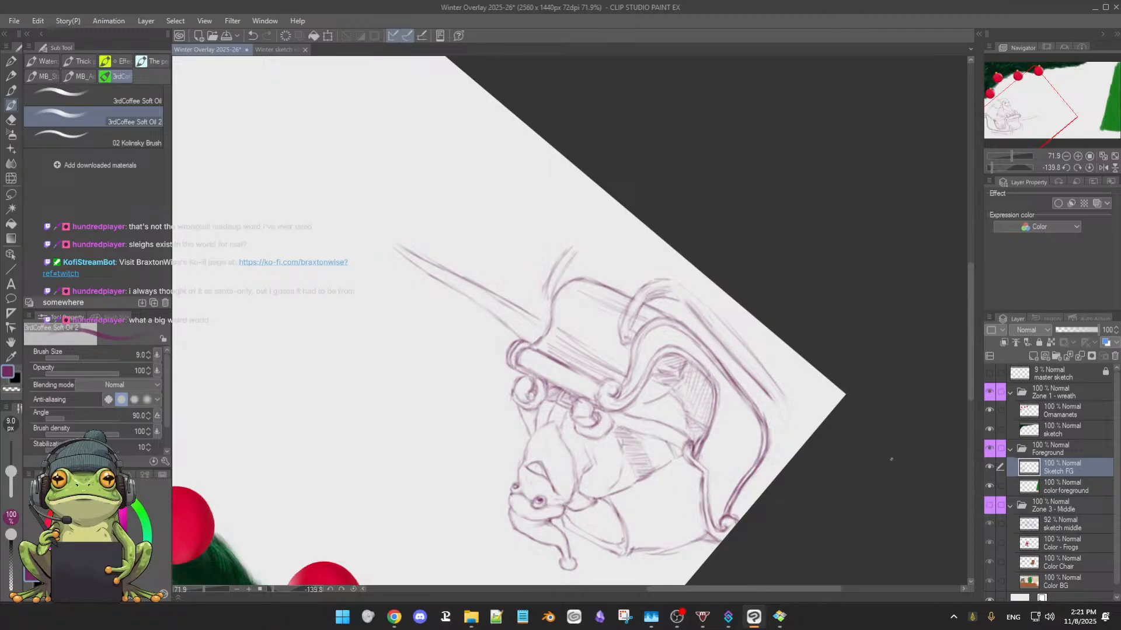
pyautogui.click(1081, 623)
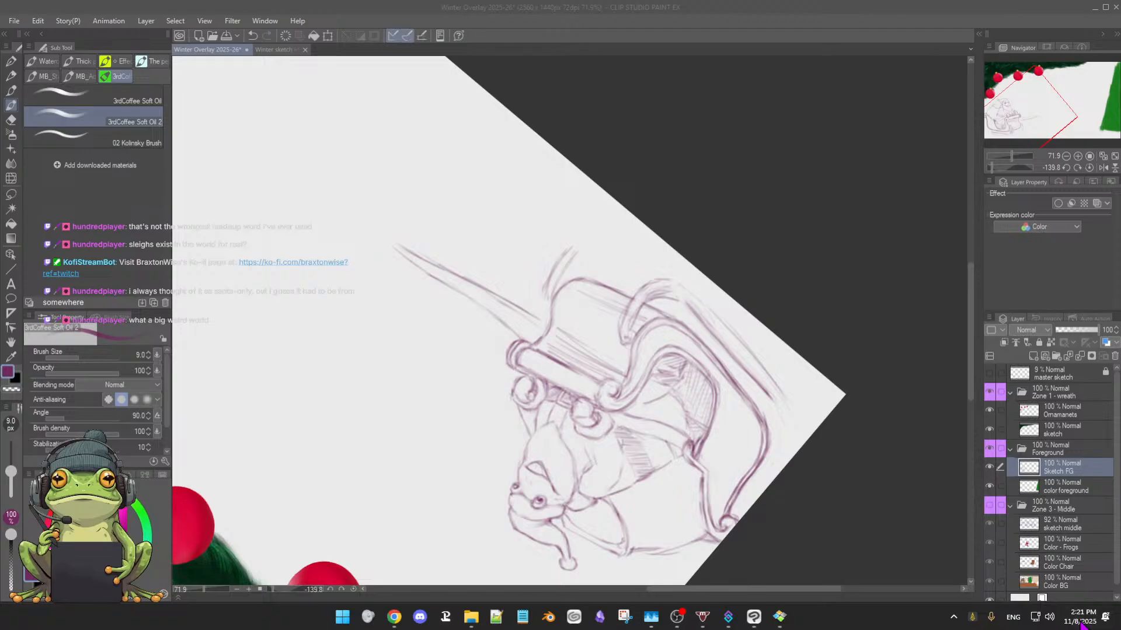
pyautogui.click(1082, 624)
pyautogui.click(742, 256)
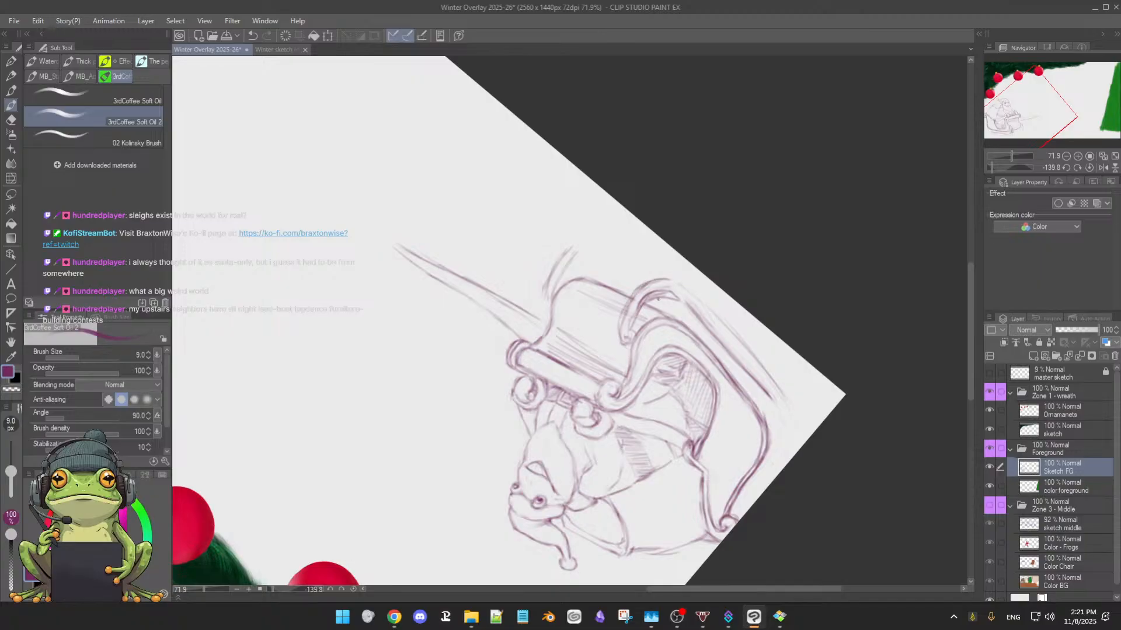
pyautogui.press('e')
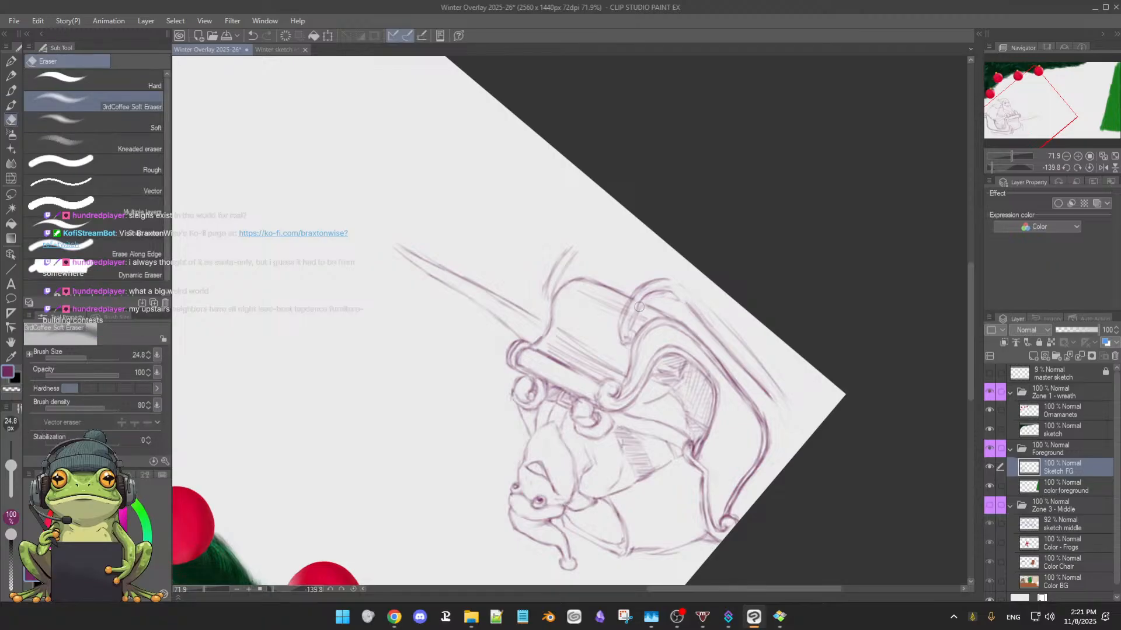
pyautogui.press('b')
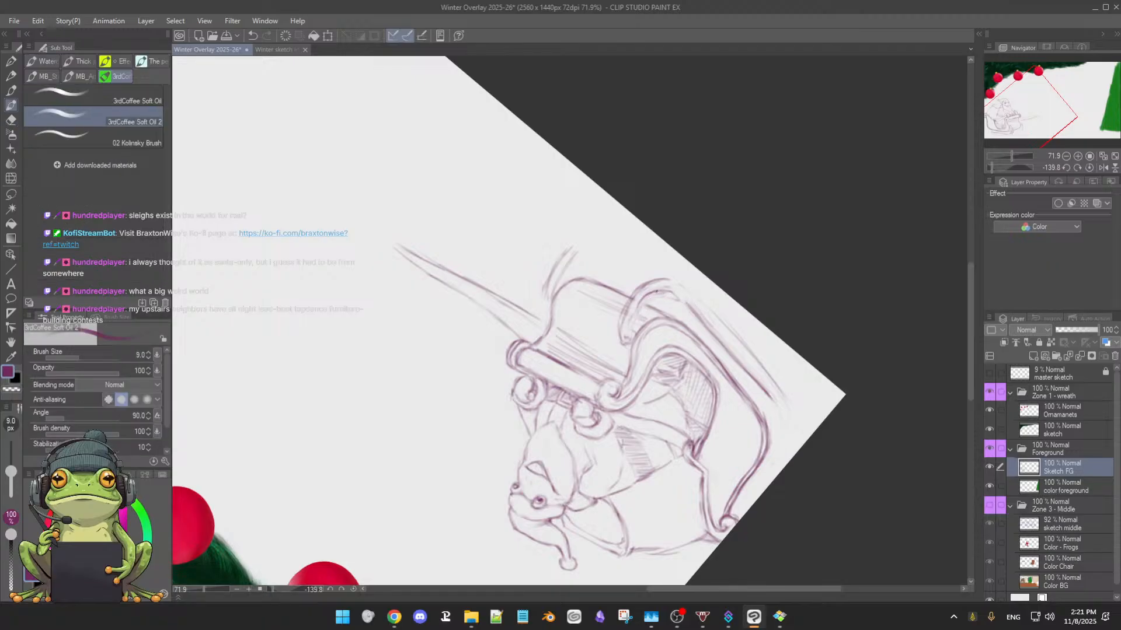
pyautogui.moveTo(644, 298)
pyautogui.mouseDown()
pyautogui.moveTo(637, 318)
pyautogui.moveTo(626, 311)
pyautogui.mouseUp()
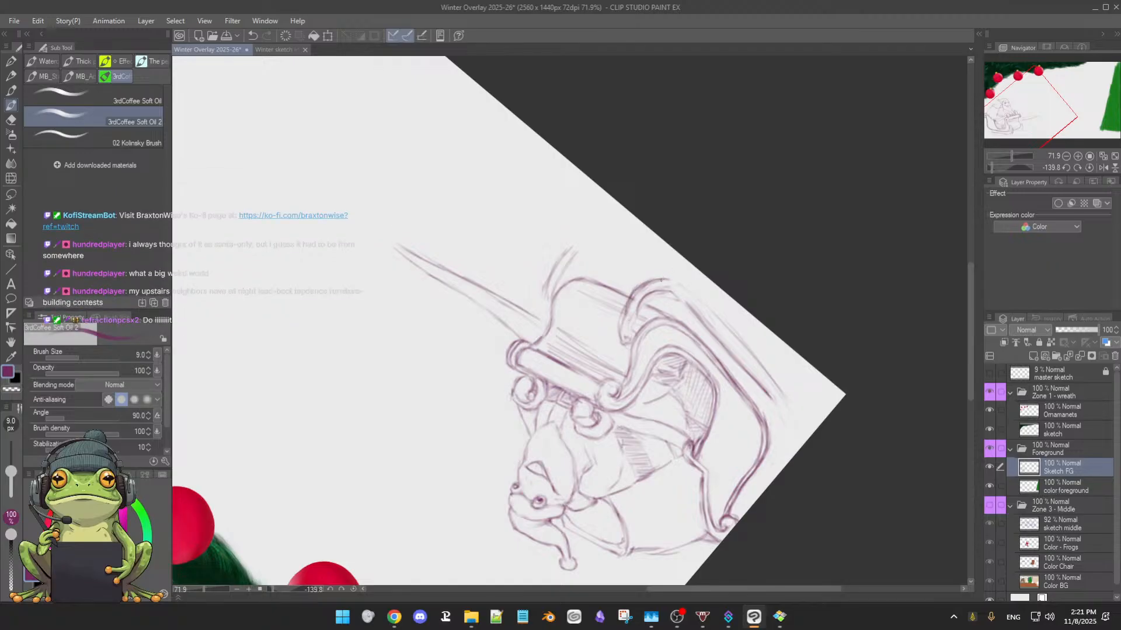
# Strengthen the near runner's front bend and extend its dark upper line to the rear end beneath the sleigh
pyautogui.moveTo(727, 397); pyautogui.dragTo(551, 384)
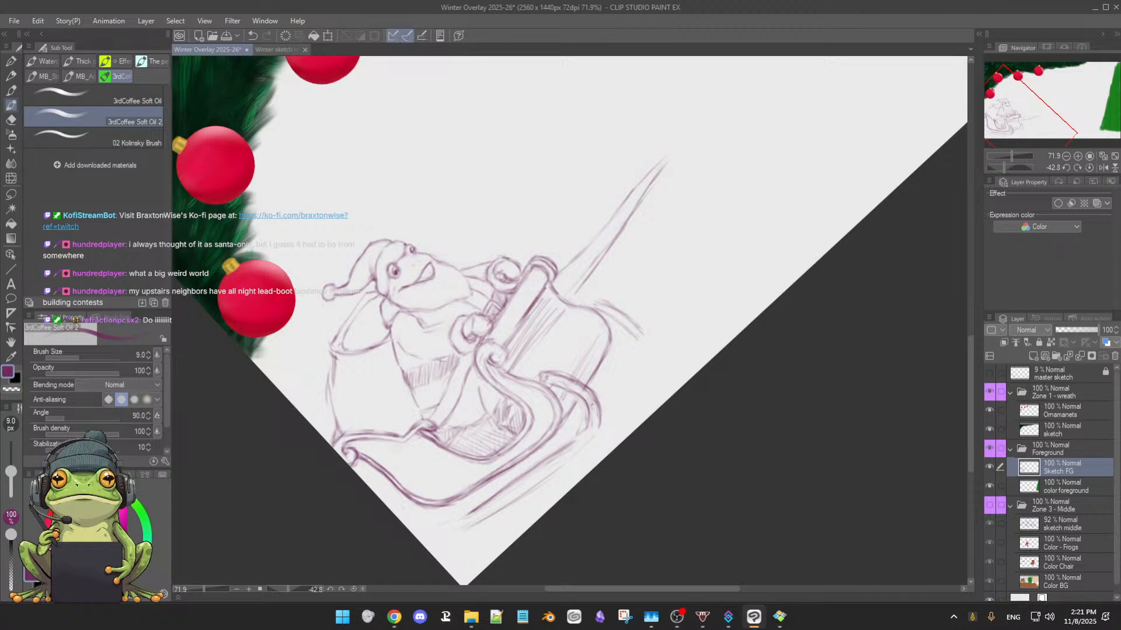
pyautogui.moveTo(591, 404); pyautogui.dragTo(578, 436)
pyautogui.moveTo(535, 390)
pyautogui.mouseDown()
pyautogui.moveTo(579, 405)
pyautogui.moveTo(573, 393)
pyautogui.moveTo(590, 417)
pyautogui.moveTo(563, 454)
pyautogui.mouseUp()
pyautogui.moveTo(505, 489)
pyautogui.mouseDown()
pyautogui.moveTo(436, 530)
pyautogui.moveTo(473, 514)
pyautogui.mouseUp()
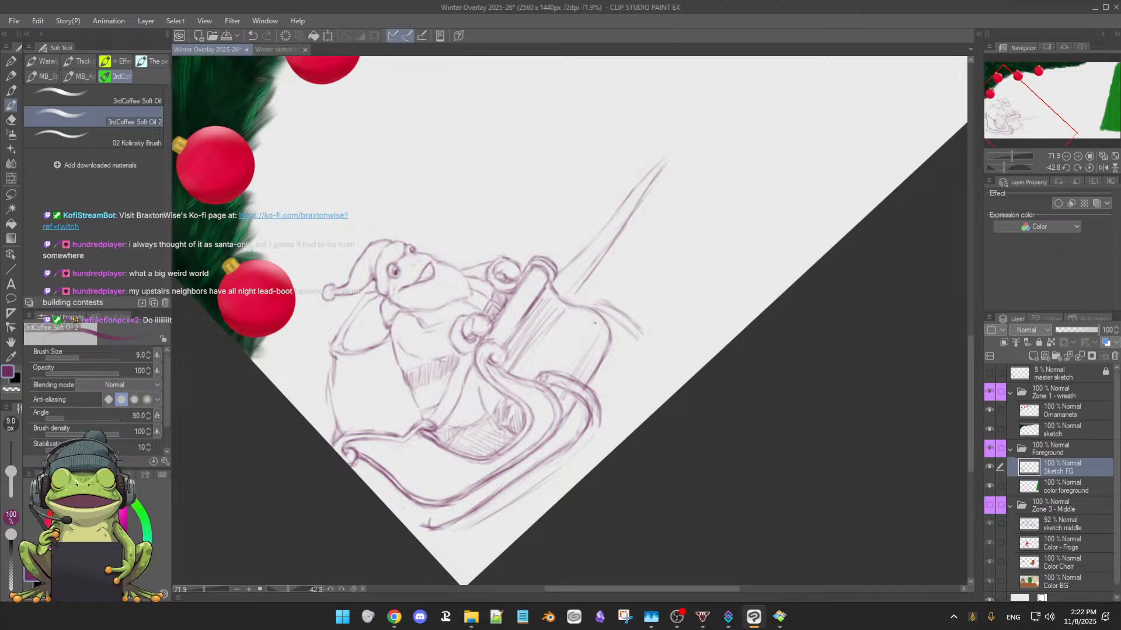
# Redraw the outer edge of the near runner's front bend down toward its bottom line, erasing stray marks along the curve
pyautogui.press('e')
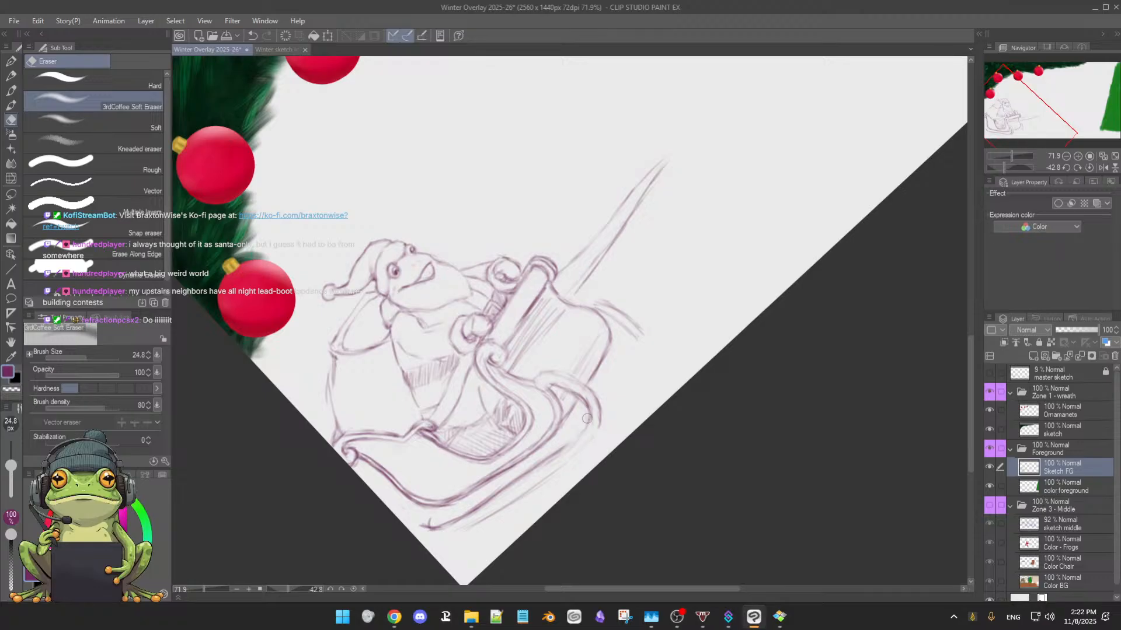
pyautogui.press('b')
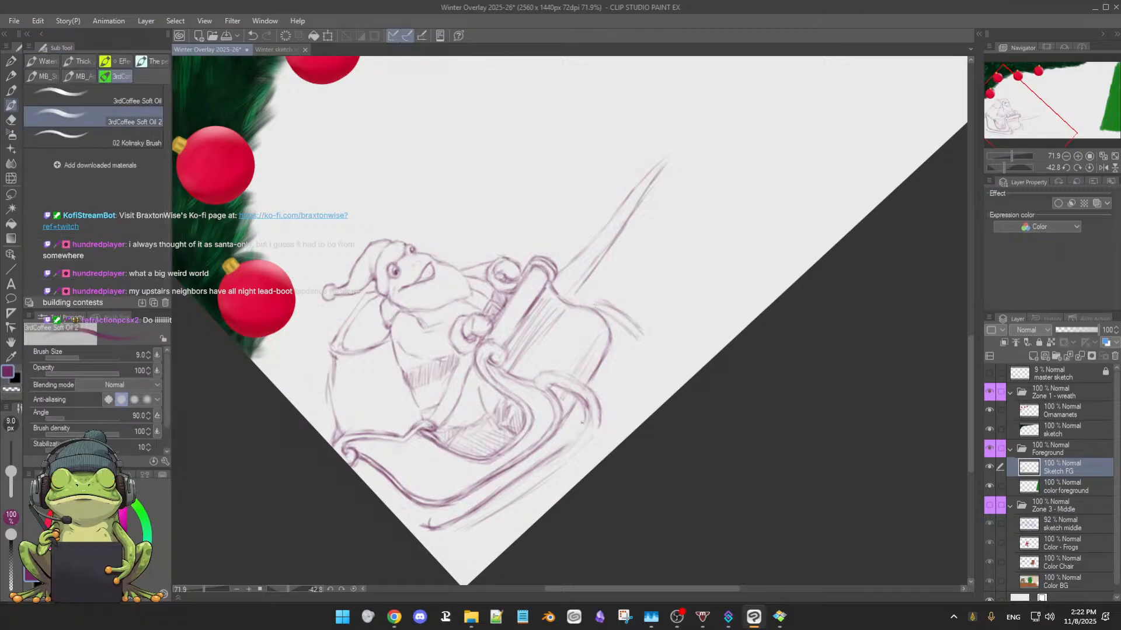
pyautogui.press('e')
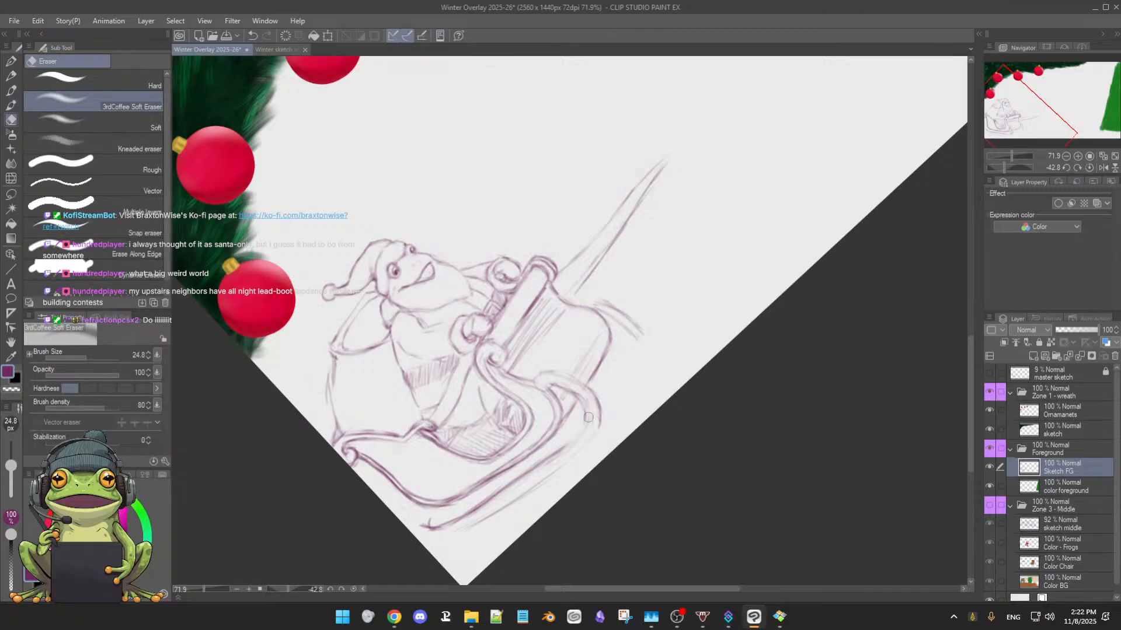
pyautogui.press('b')
pyautogui.moveTo(588, 412); pyautogui.dragTo(564, 451)
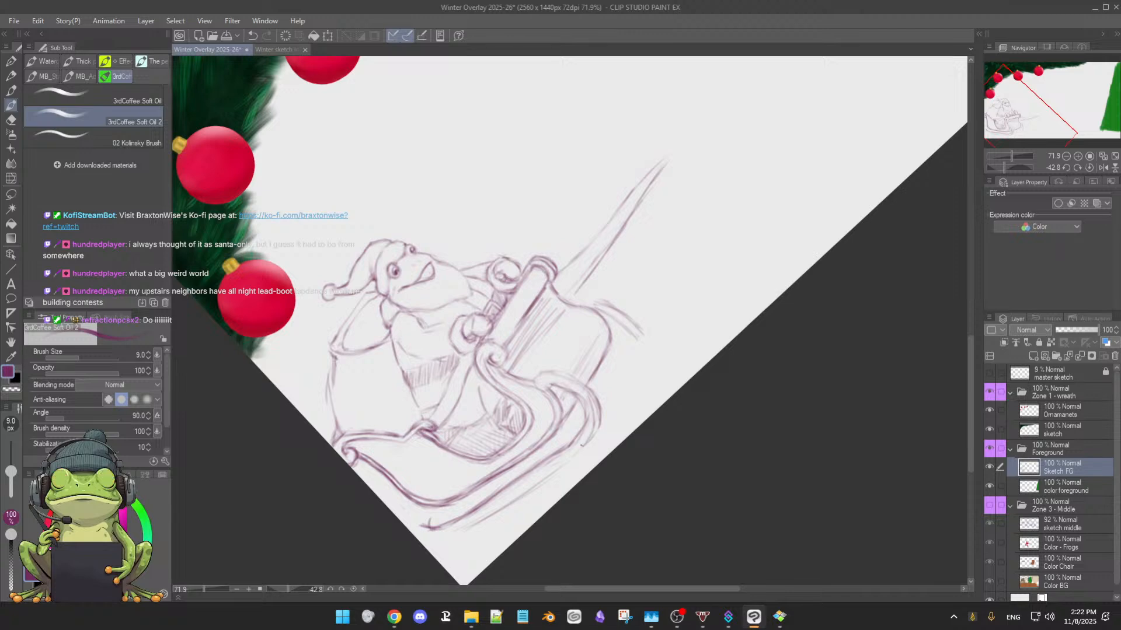
pyautogui.moveTo(596, 412)
pyautogui.mouseDown()
pyautogui.moveTo(634, 412)
pyautogui.moveTo(547, 231)
pyautogui.mouseUp()
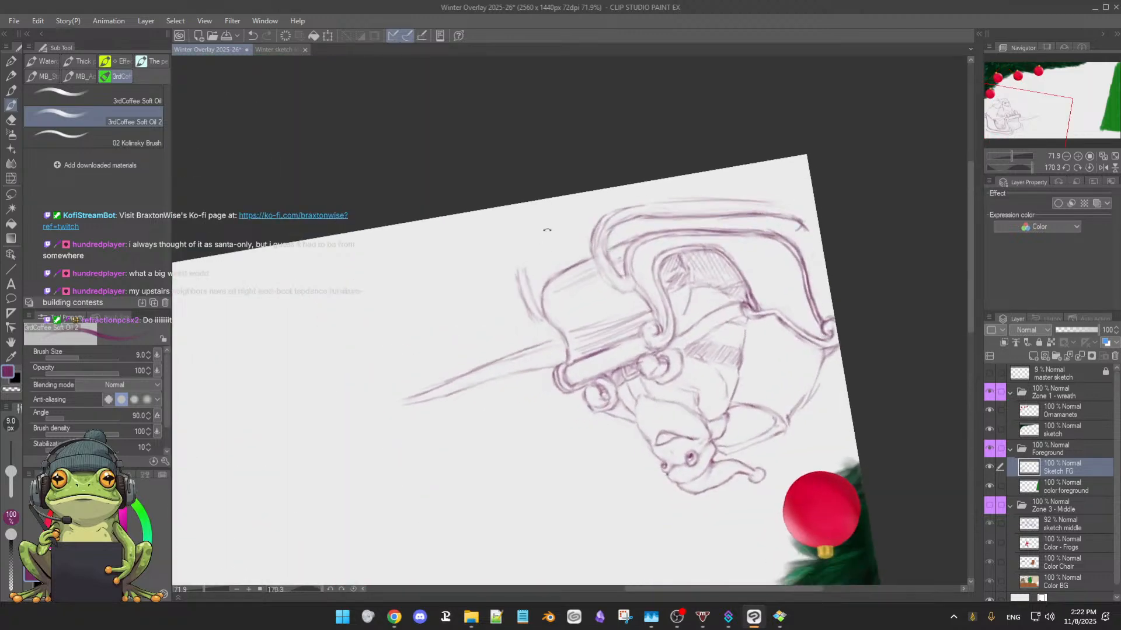
# Erase loose lines inside the near runner's front curve and darken the curl's inner and outer edges
pyautogui.press('e')
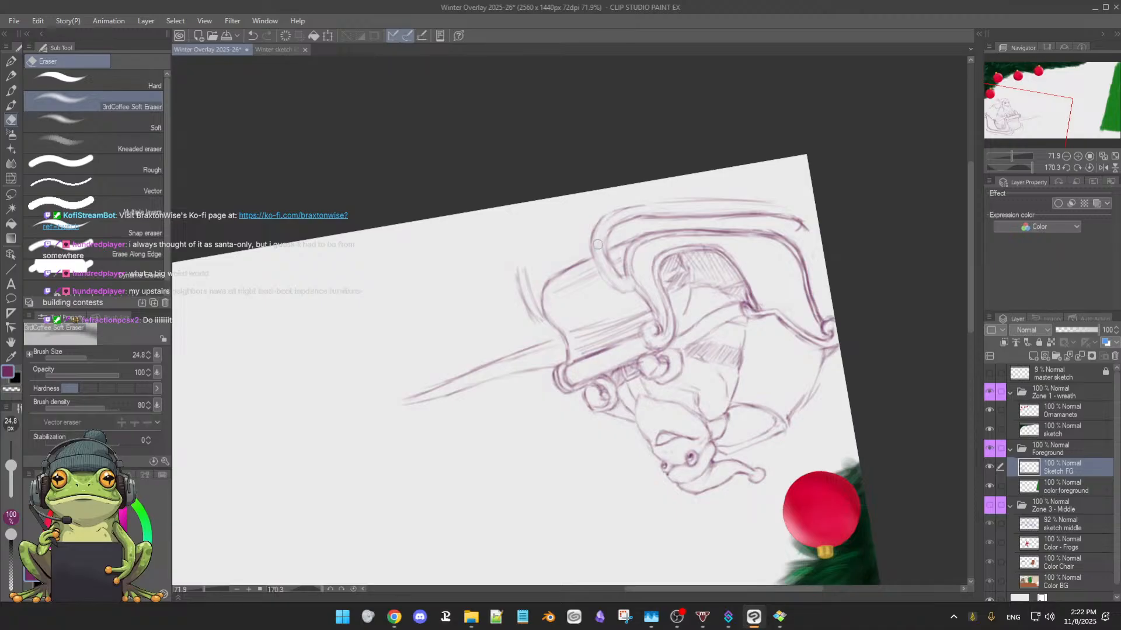
pyautogui.moveTo(637, 218)
pyautogui.mouseDown()
pyautogui.moveTo(671, 218)
pyautogui.moveTo(661, 216)
pyautogui.mouseUp()
pyautogui.press('b')
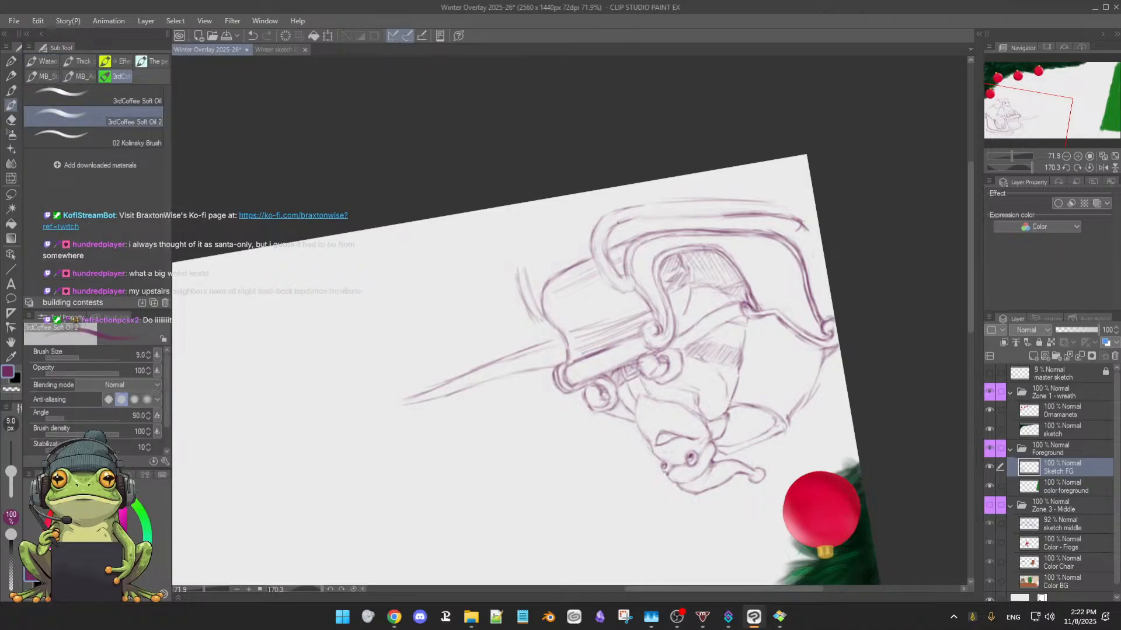
pyautogui.moveTo(615, 228); pyautogui.dragTo(608, 257)
pyautogui.moveTo(605, 218); pyautogui.dragTo(593, 263)
pyautogui.moveTo(582, 344); pyautogui.dragTo(564, 336)
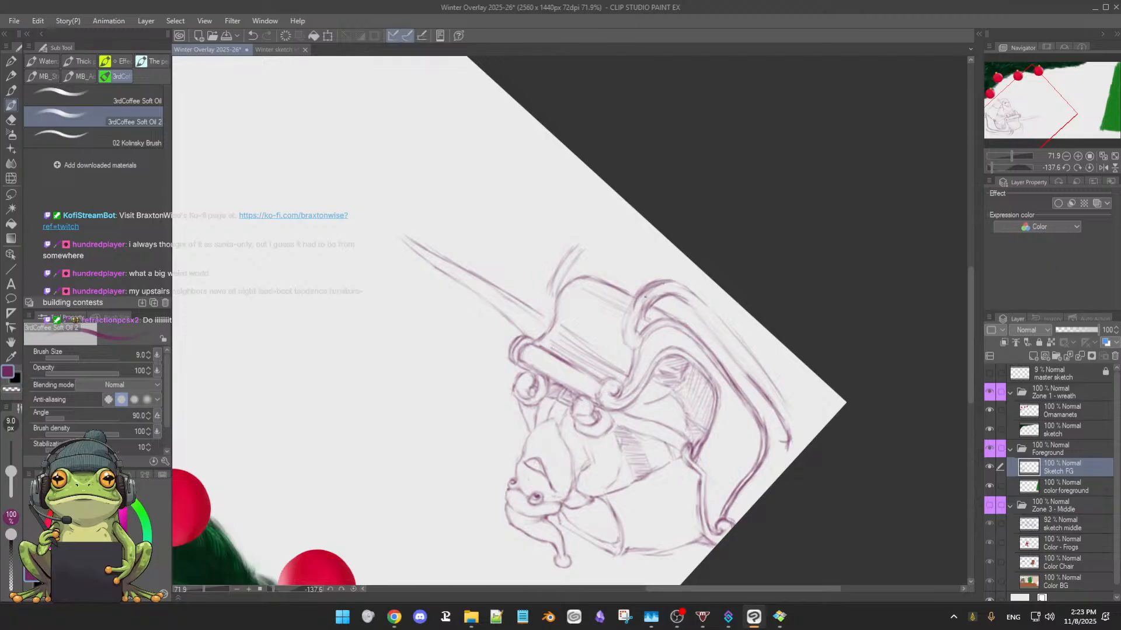
pyautogui.moveTo(640, 292)
pyautogui.mouseDown()
pyautogui.moveTo(637, 321)
pyautogui.moveTo(648, 320)
pyautogui.mouseUp()
# Sketch the far runner's curved front beyond the sleigh's front panel and soften its stray lines
pyautogui.moveTo(561, 267)
pyautogui.mouseDown()
pyautogui.moveTo(607, 253)
pyautogui.moveTo(732, 336)
pyautogui.moveTo(716, 256)
pyautogui.moveTo(689, 205)
pyautogui.moveTo(531, 244)
pyautogui.moveTo(522, 272)
pyautogui.moveTo(556, 236)
pyautogui.moveTo(514, 260)
pyautogui.moveTo(552, 241)
pyautogui.mouseUp()
pyautogui.moveTo(517, 252)
pyautogui.mouseDown()
pyautogui.moveTo(614, 220)
pyautogui.moveTo(520, 256)
pyautogui.moveTo(562, 243)
pyautogui.moveTo(494, 280)
pyautogui.moveTo(521, 261)
pyautogui.moveTo(506, 293)
pyautogui.moveTo(531, 255)
pyautogui.moveTo(511, 302)
pyautogui.mouseUp()
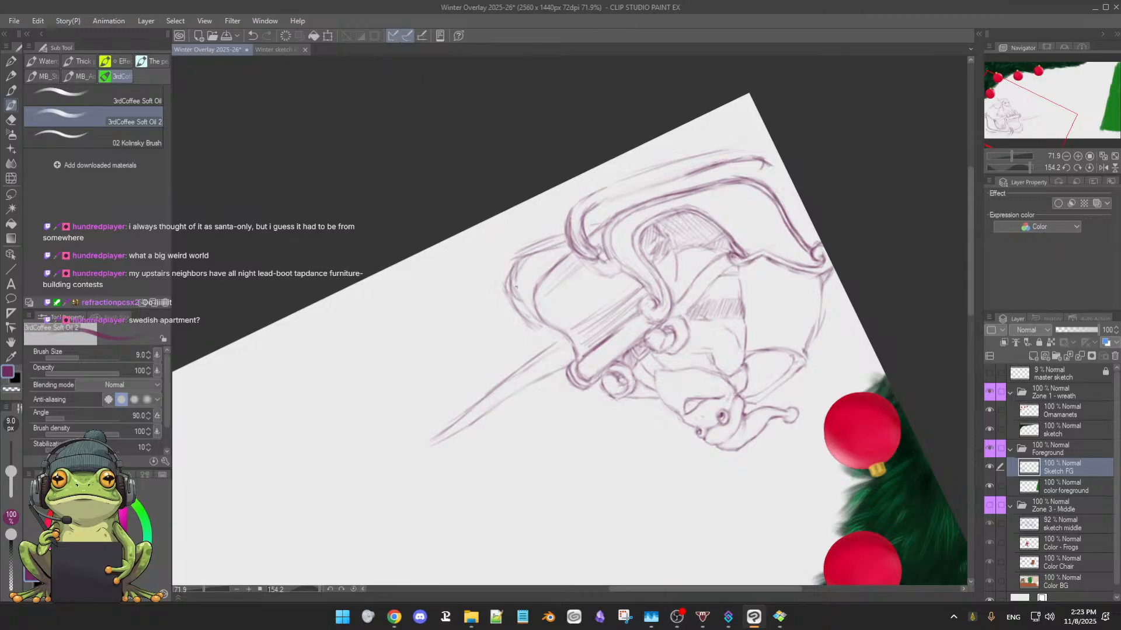
pyautogui.press('e')
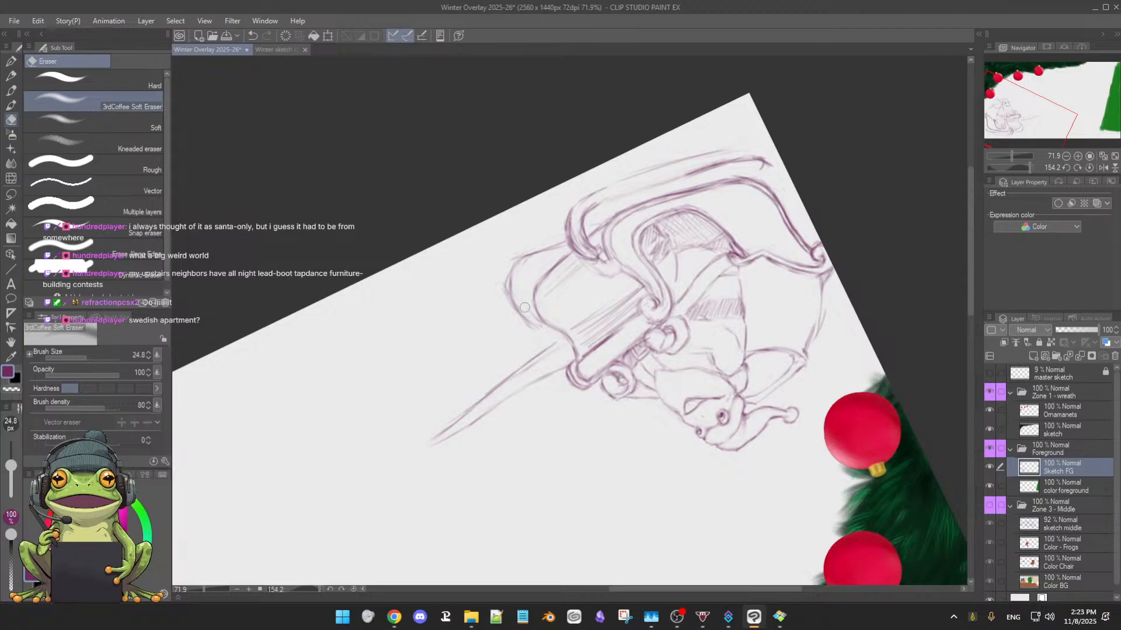
# Darken the near runner's long bottom edge, erase loose lines along its length, and round off its rear end
pyautogui.press('b')
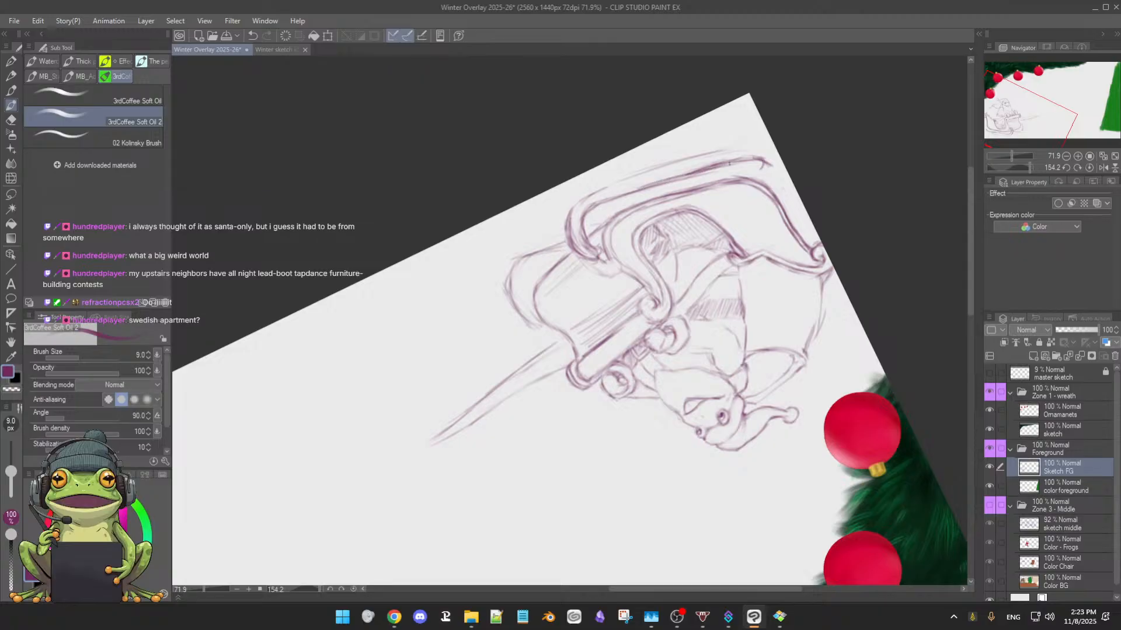
pyautogui.moveTo(590, 194); pyautogui.dragTo(728, 158)
pyautogui.moveTo(633, 186)
pyautogui.mouseDown()
pyautogui.moveTo(756, 156)
pyautogui.moveTo(717, 160)
pyautogui.moveTo(764, 155)
pyautogui.mouseUp()
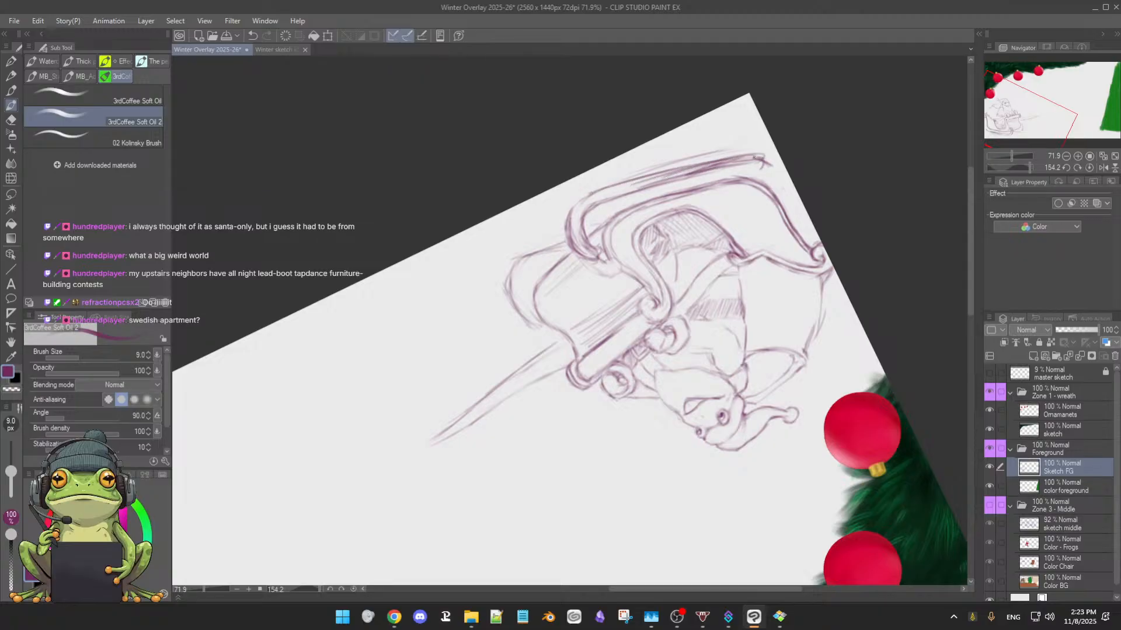
pyautogui.press('e')
pyautogui.moveTo(674, 172); pyautogui.dragTo(709, 163)
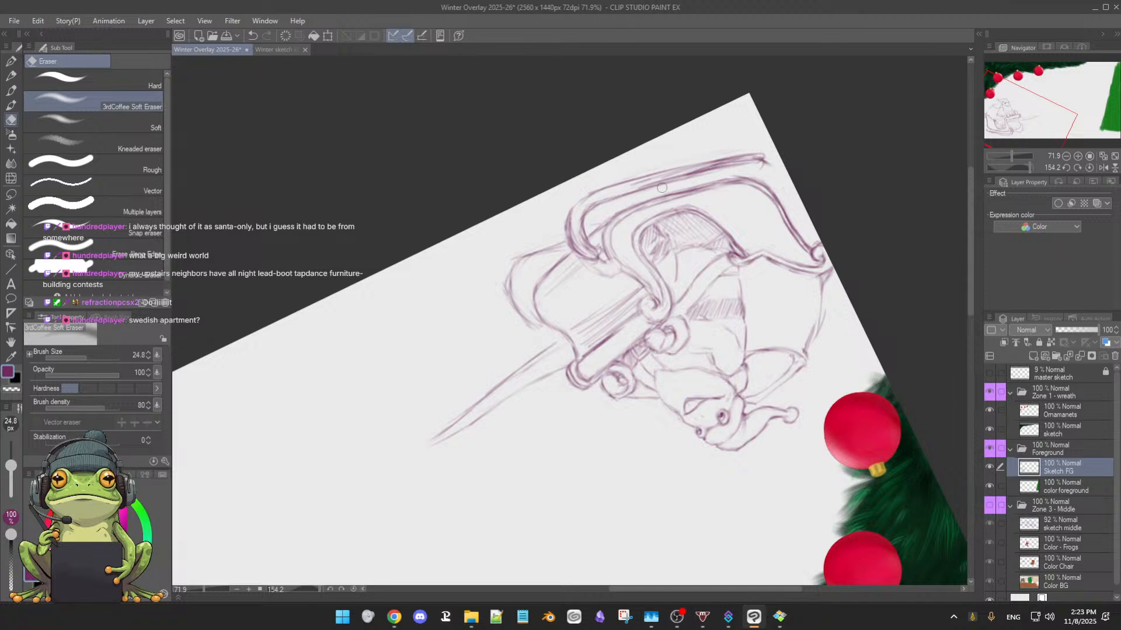
pyautogui.moveTo(634, 187)
pyautogui.mouseDown()
pyautogui.moveTo(729, 165)
pyautogui.moveTo(718, 164)
pyautogui.moveTo(758, 167)
pyautogui.mouseUp()
pyautogui.press('b')
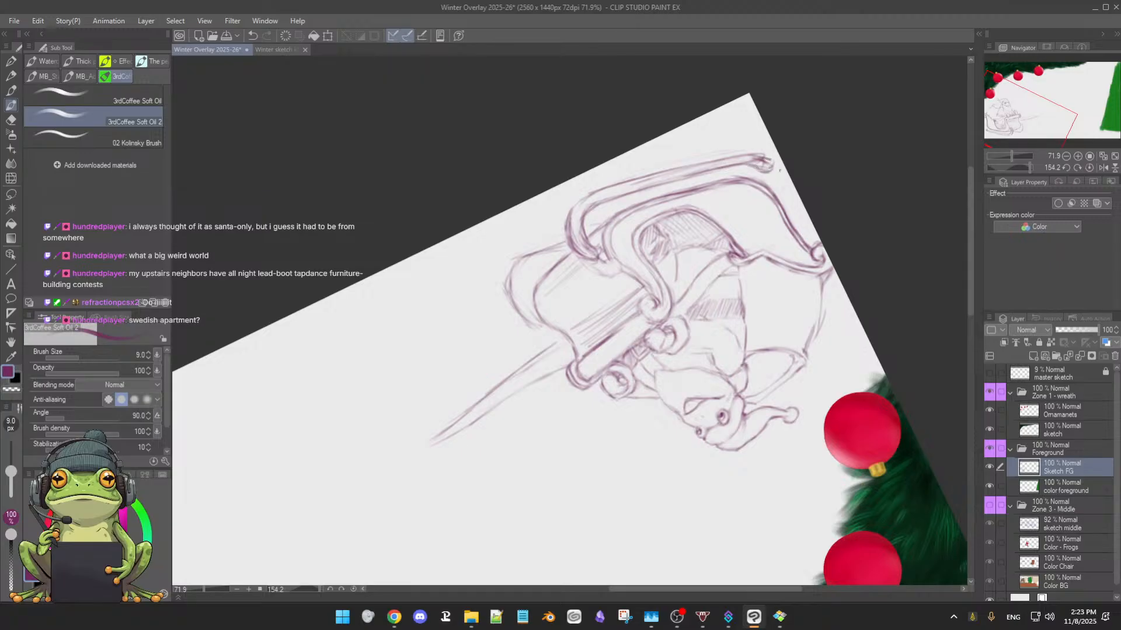
# Reshape the outer corner of the near runner's front bend and clean up where the curl meets the front panel
pyautogui.press('e')
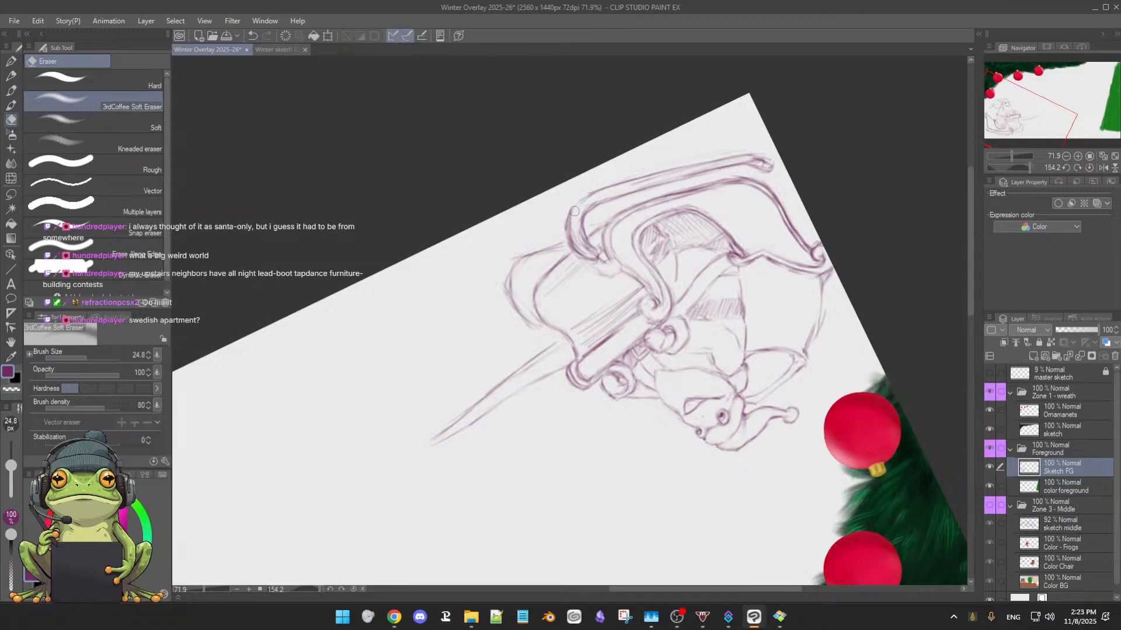
pyautogui.press('b')
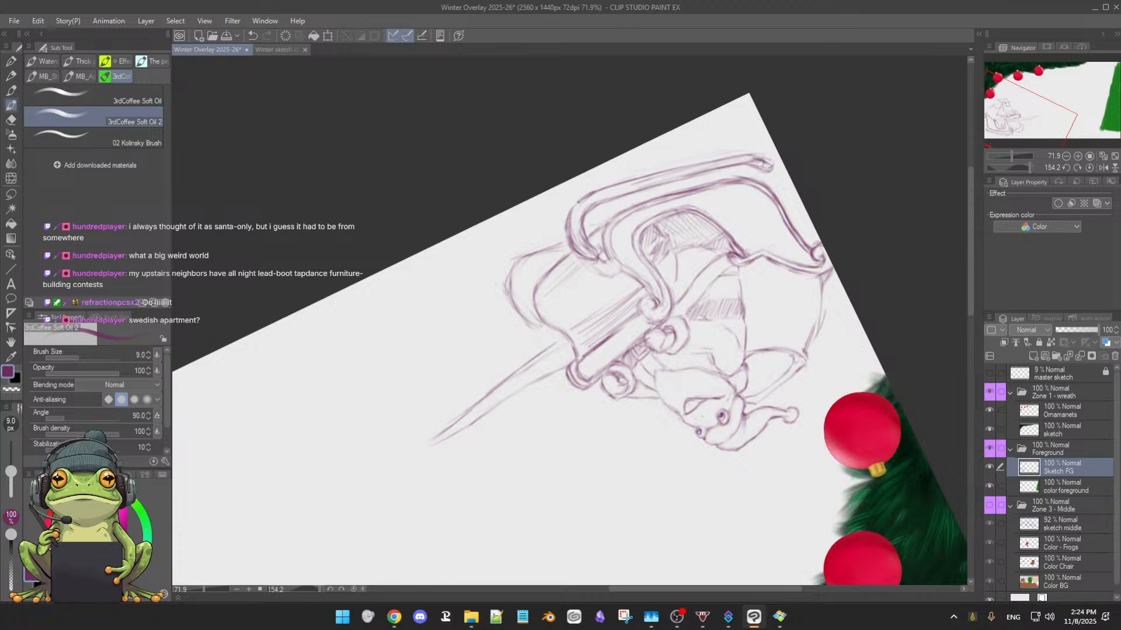
pyautogui.moveTo(594, 191); pyautogui.dragTo(571, 209)
pyautogui.press('e')
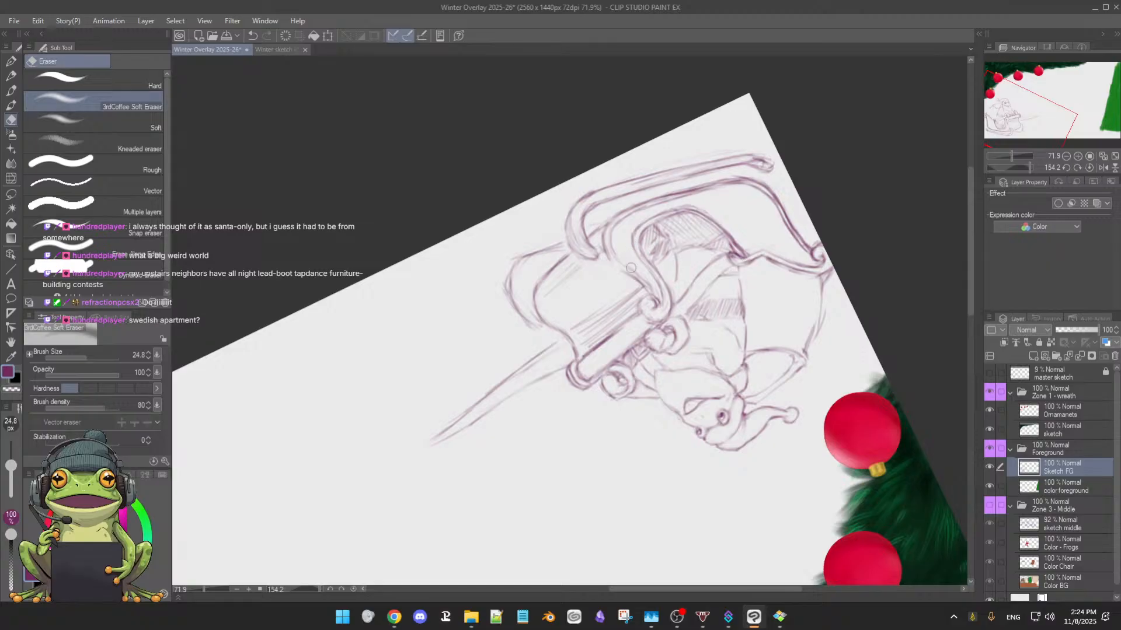
pyautogui.press('b')
pyautogui.moveTo(621, 356)
pyautogui.mouseDown()
pyautogui.moveTo(579, 379)
pyautogui.moveTo(612, 358)
pyautogui.moveTo(627, 324)
pyautogui.moveTo(619, 288)
pyautogui.moveTo(589, 264)
pyautogui.mouseUp()
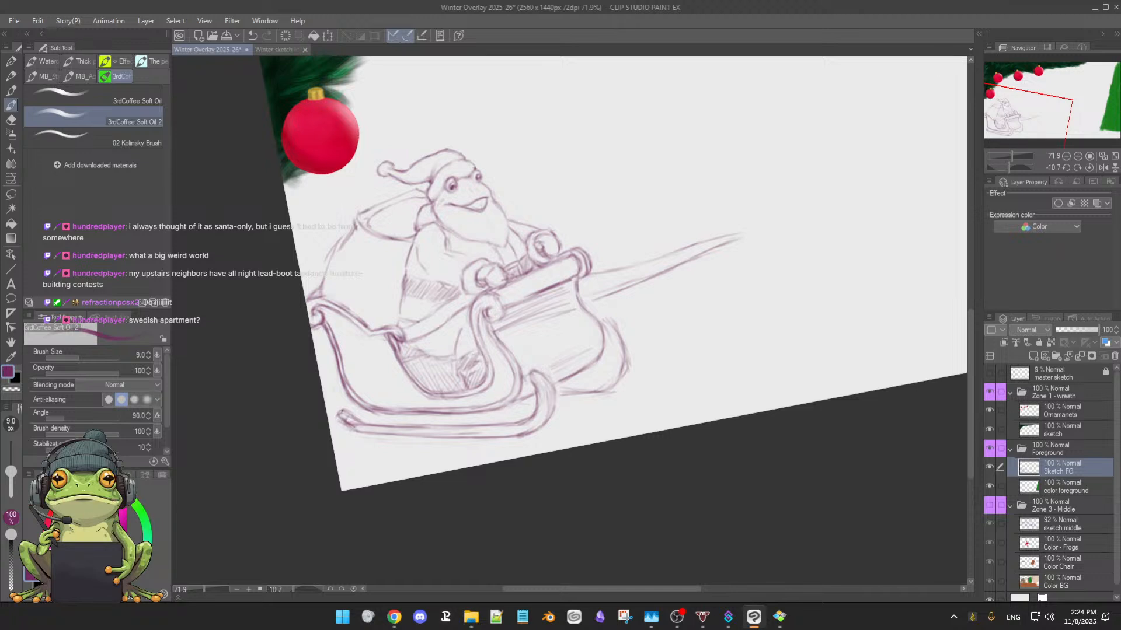
# Tidy the near runner's front tip and inner curve against the front panel, and save the illustration
pyautogui.press('e')
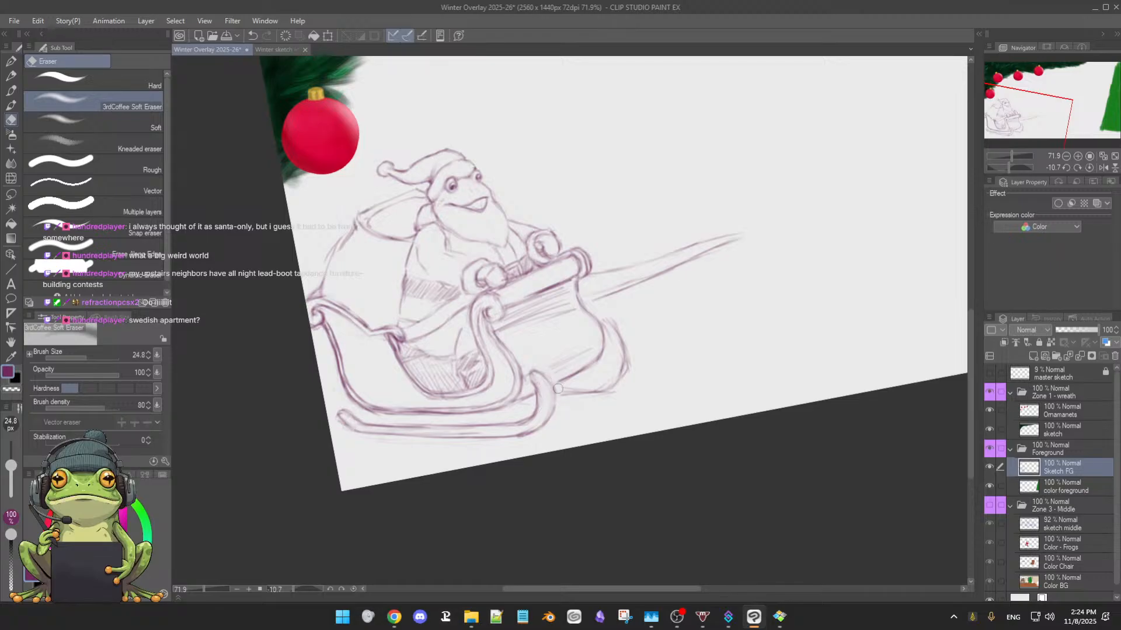
pyautogui.press('b')
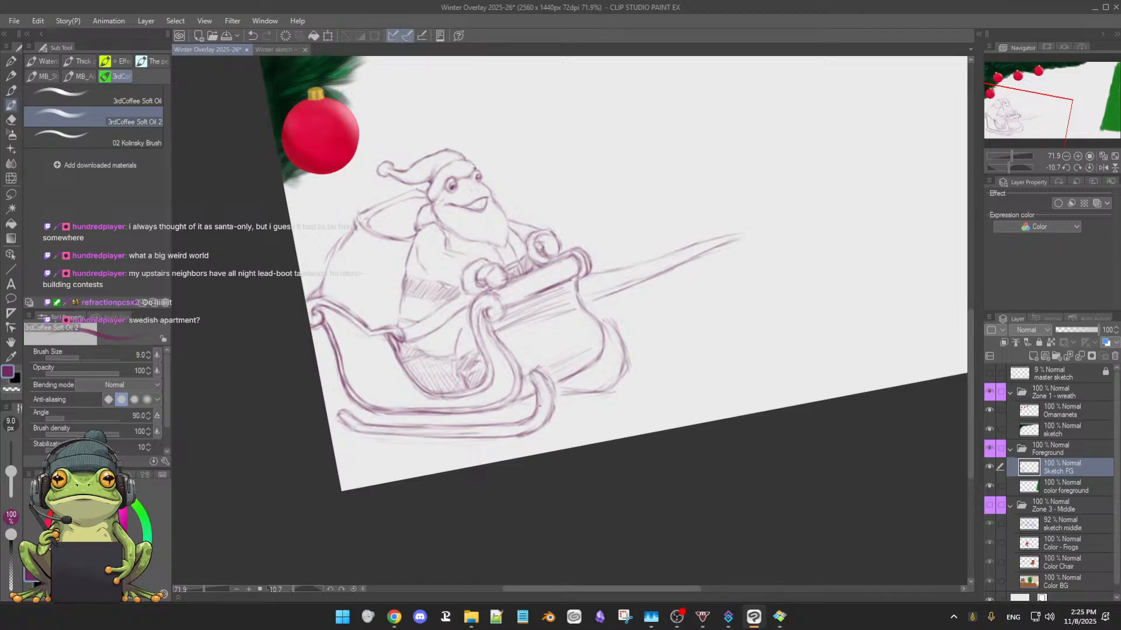
pyautogui.hotkey('ctrl', 's')
pyautogui.press('e')
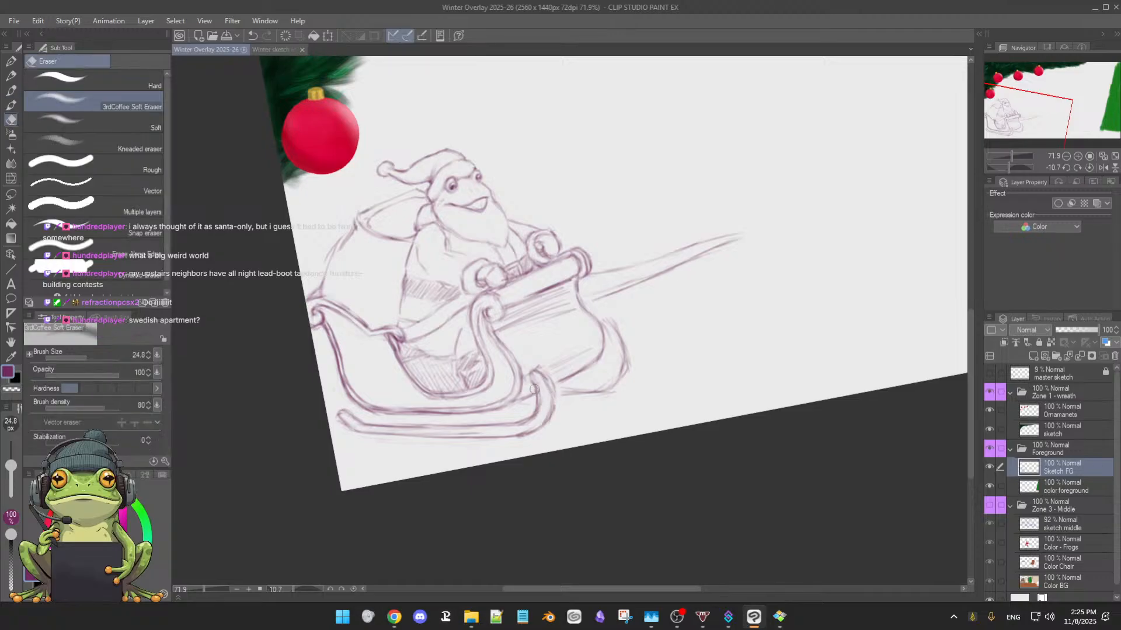
pyautogui.moveTo(551, 395); pyautogui.dragTo(543, 379)
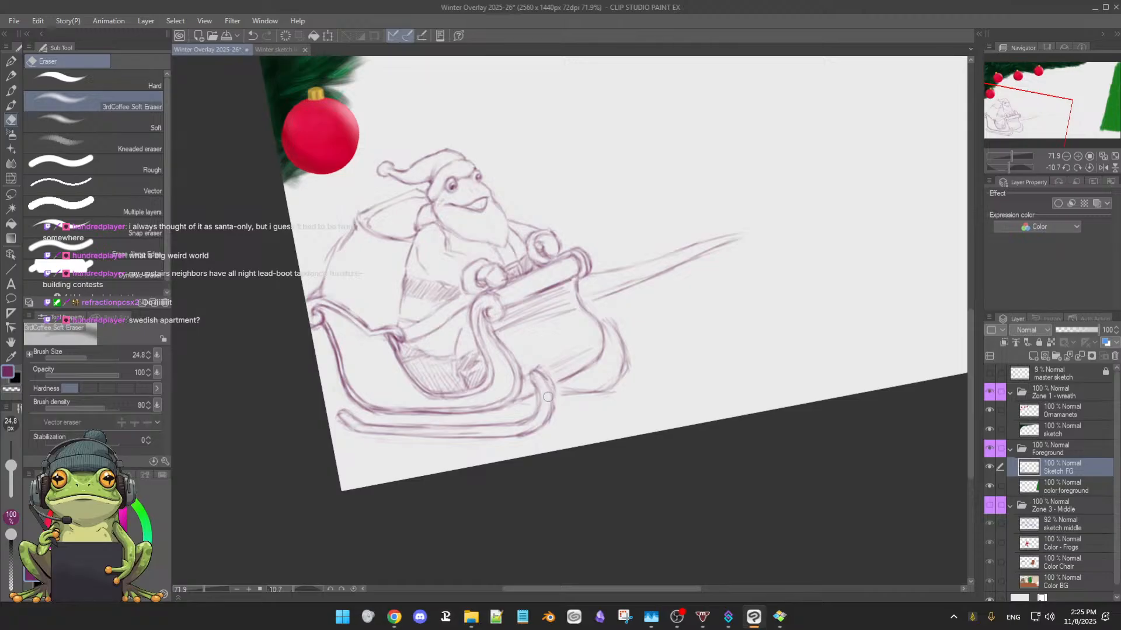
pyautogui.press('b')
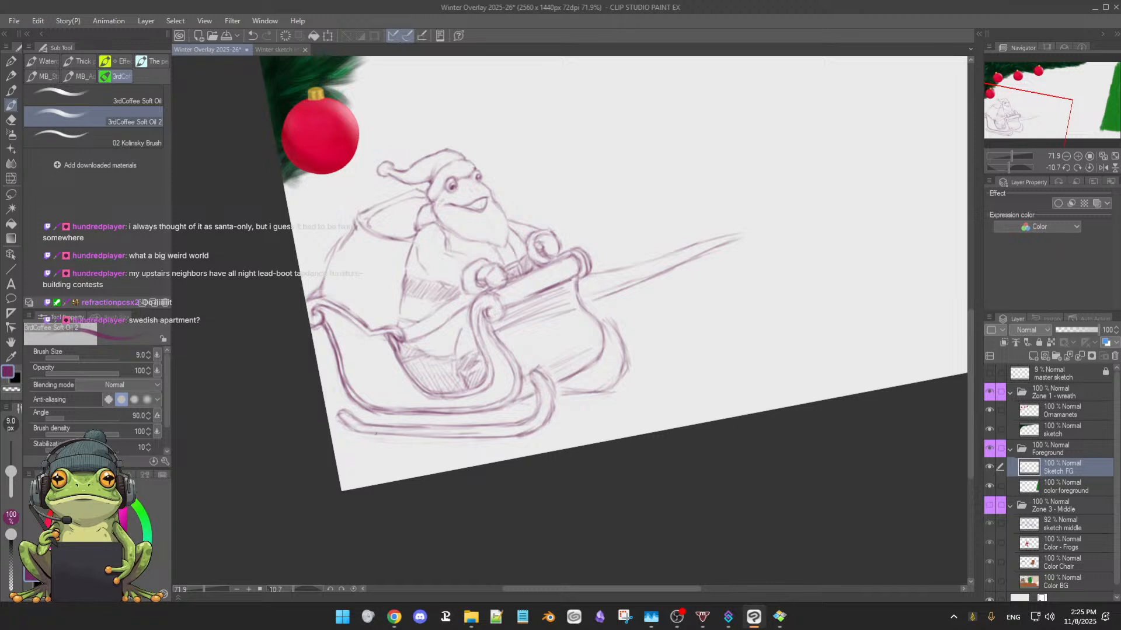
# Thicken the near runner with darker strokes along its full length and up into the front curl
pyautogui.moveTo(392, 432); pyautogui.dragTo(483, 430)
pyautogui.moveTo(347, 417); pyautogui.dragTo(331, 370)
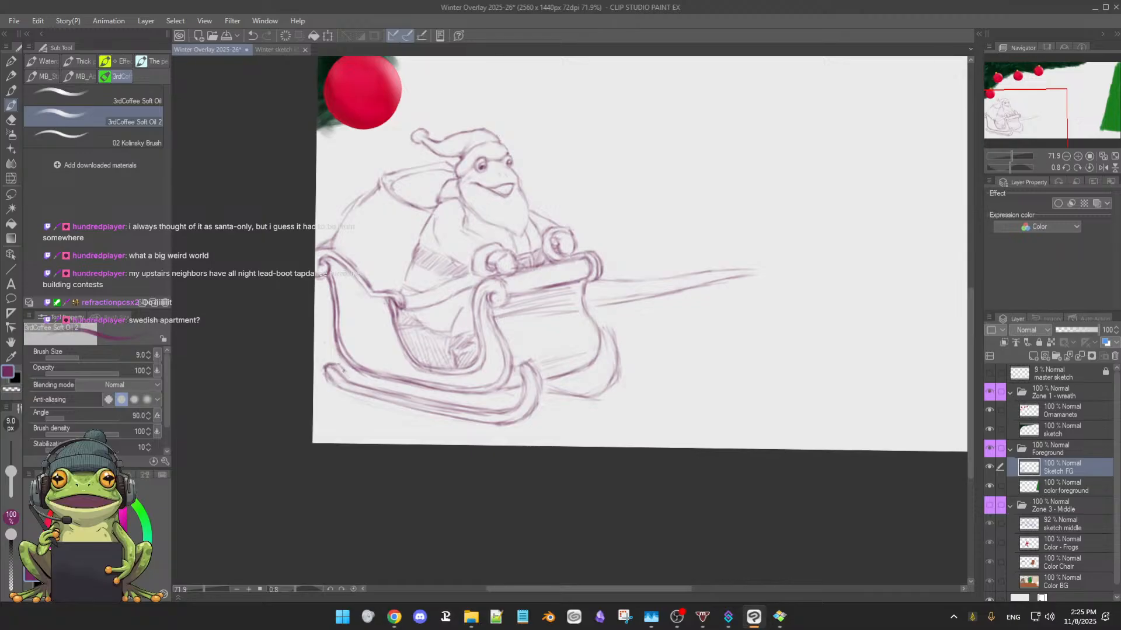
pyautogui.moveTo(466, 441); pyautogui.dragTo(549, 440)
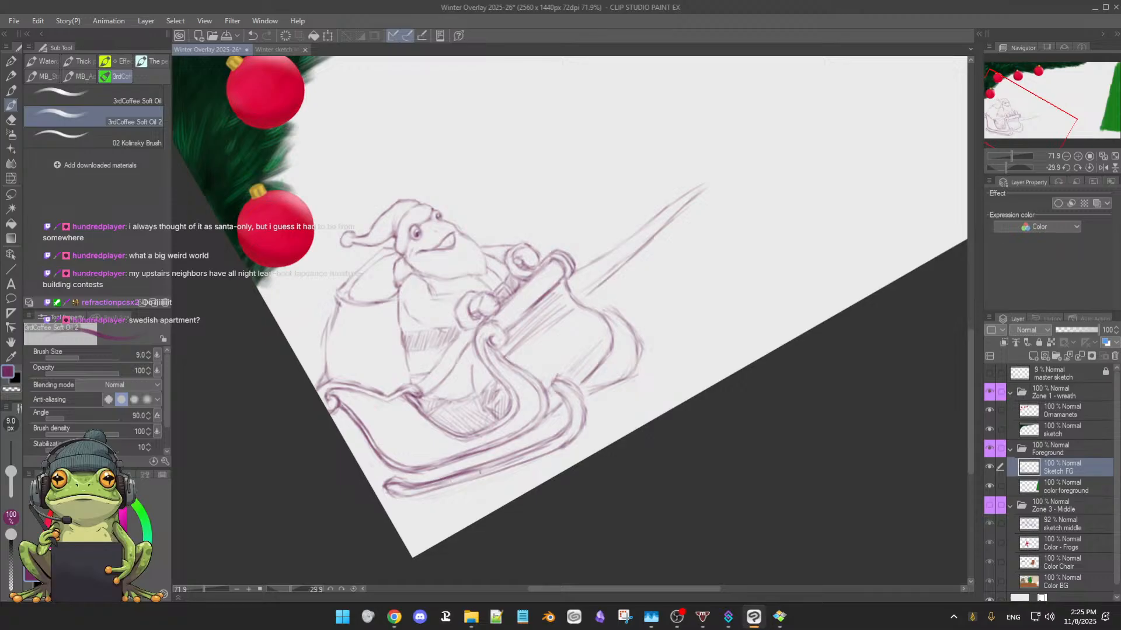
pyautogui.moveTo(484, 467); pyautogui.dragTo(552, 439)
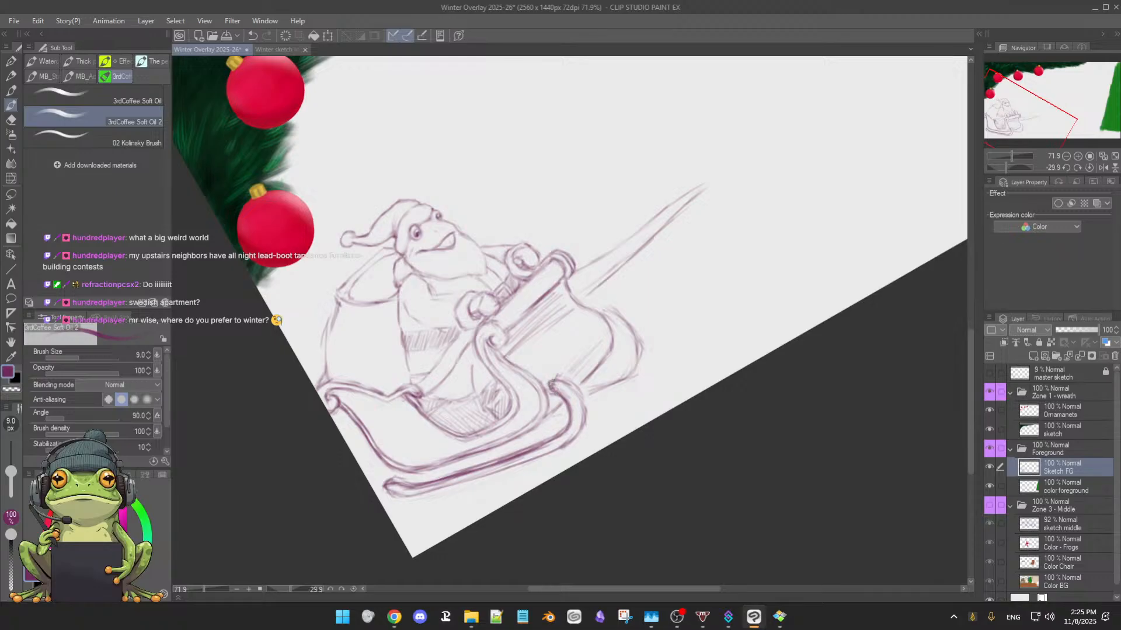
pyautogui.moveTo(571, 386)
pyautogui.mouseDown()
pyautogui.moveTo(583, 474)
pyautogui.moveTo(562, 482)
pyautogui.moveTo(545, 393)
pyautogui.mouseUp()
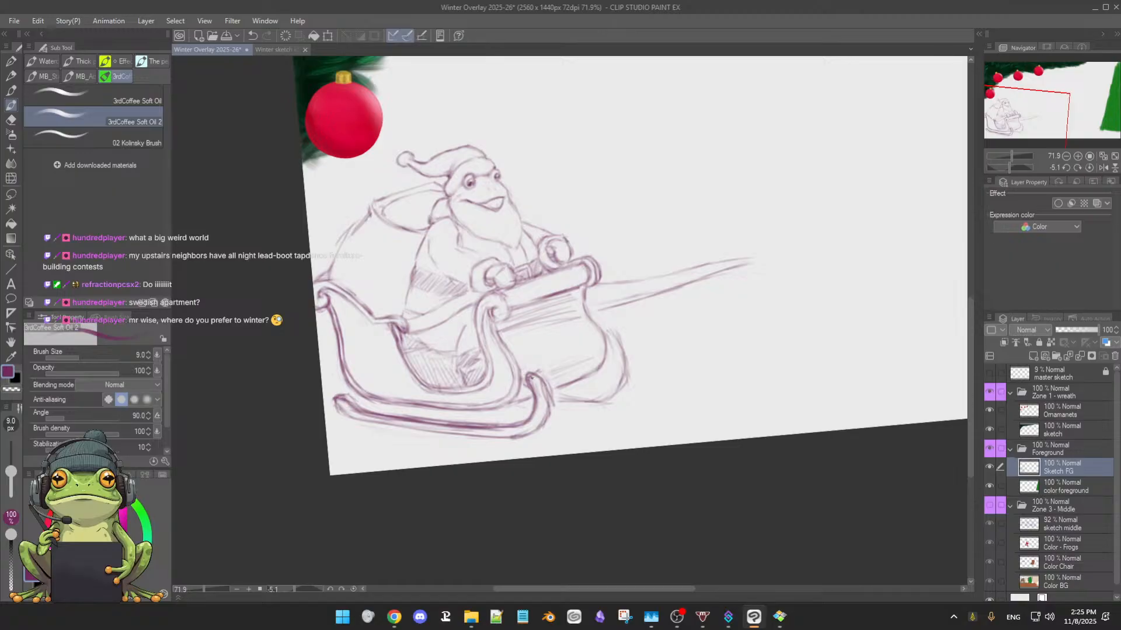
# Darken the outer side of the near runner's front bend and erase excess marks beside the curl
pyautogui.press('e')
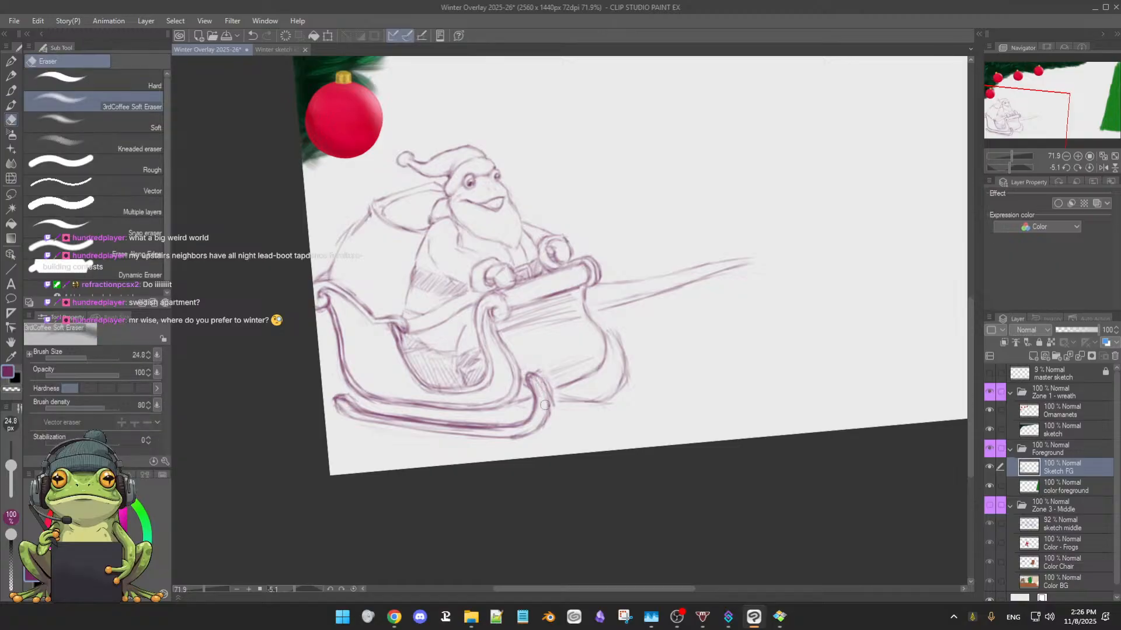
pyautogui.press('b')
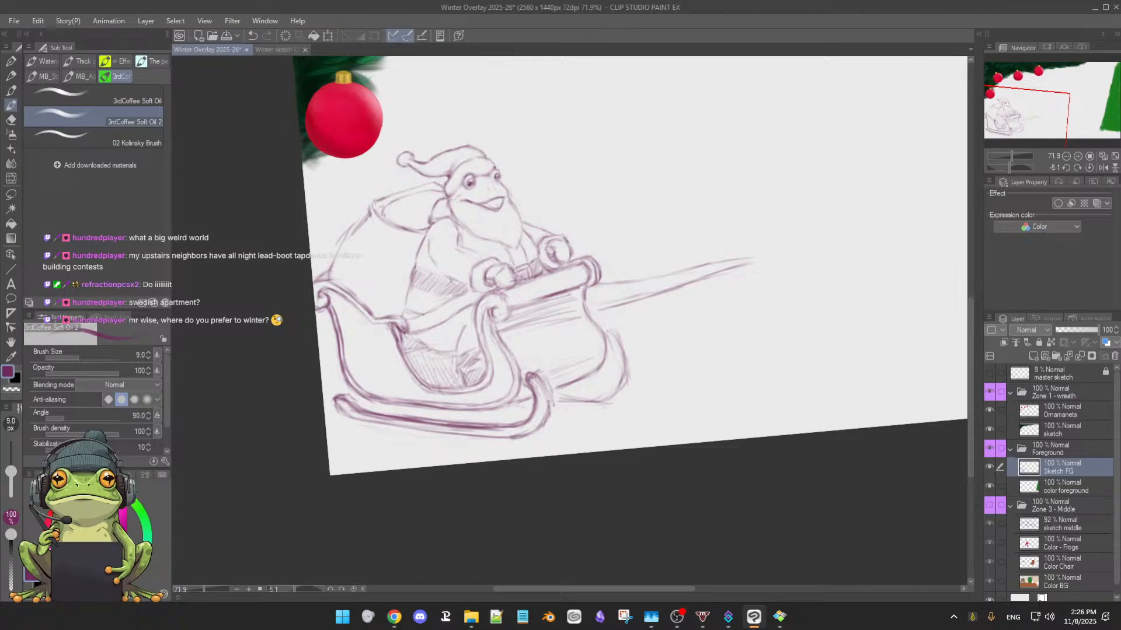
pyautogui.moveTo(548, 402)
pyautogui.mouseDown()
pyautogui.moveTo(529, 430)
pyautogui.moveTo(538, 379)
pyautogui.moveTo(538, 430)
pyautogui.mouseUp()
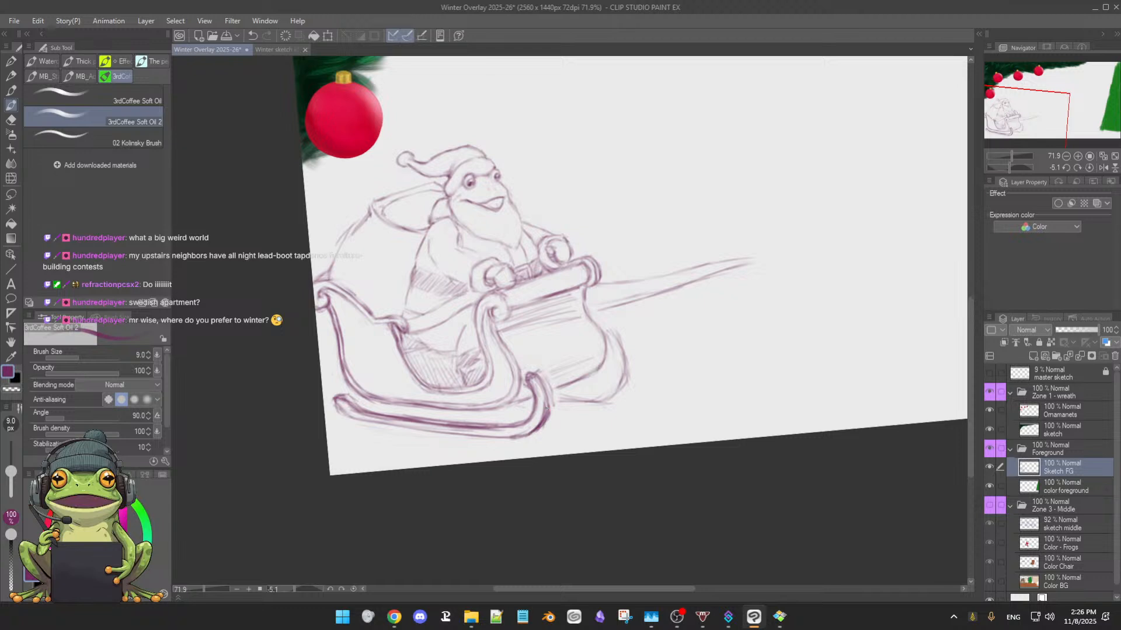
pyautogui.press('e')
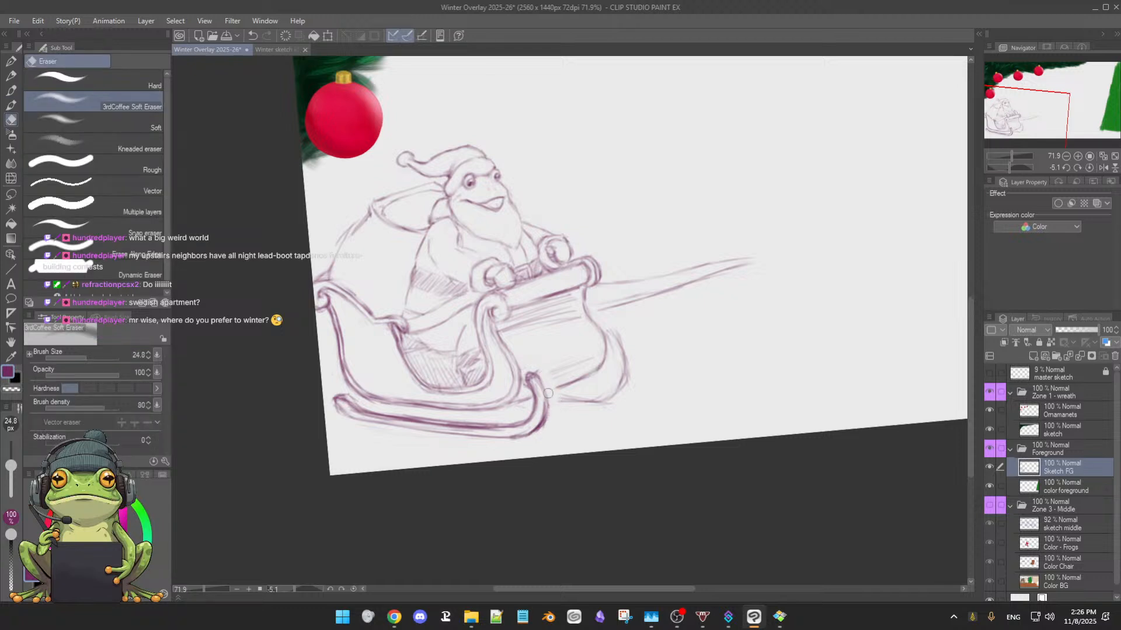
# Strengthen the front panel's lower edge beside the near runner's curl and hatch shading above it
pyautogui.press('b')
pyautogui.moveTo(564, 385); pyautogui.dragTo(549, 392)
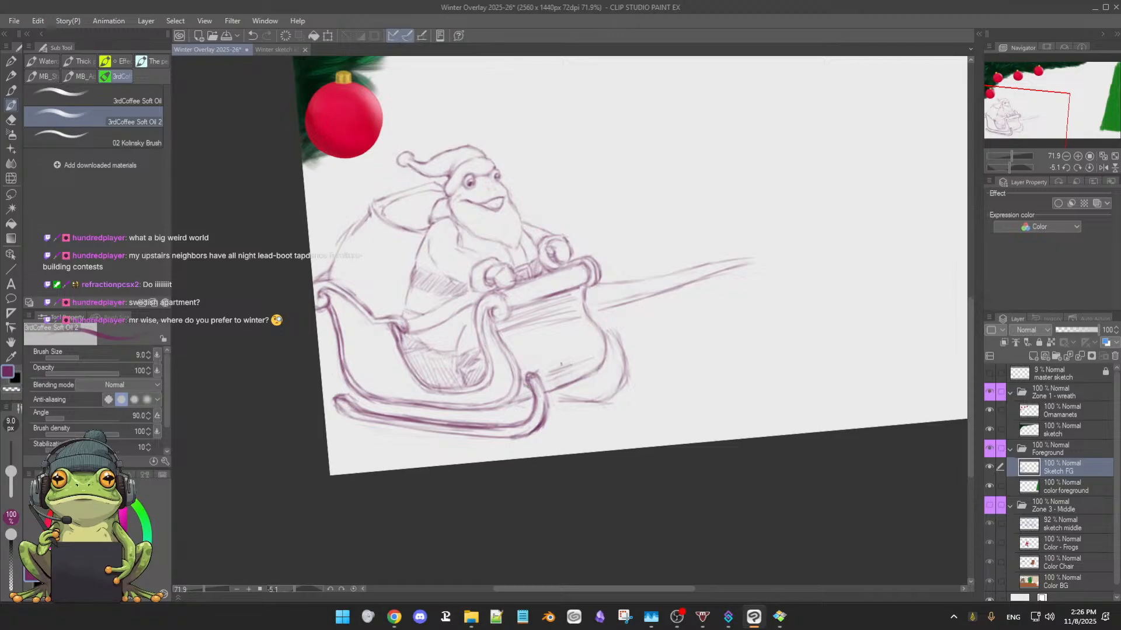
pyautogui.moveTo(550, 372); pyautogui.dragTo(564, 369)
# Erase the stray sketch marks around the far runner's lower line in front of the near runner's curl
pyautogui.press('e')
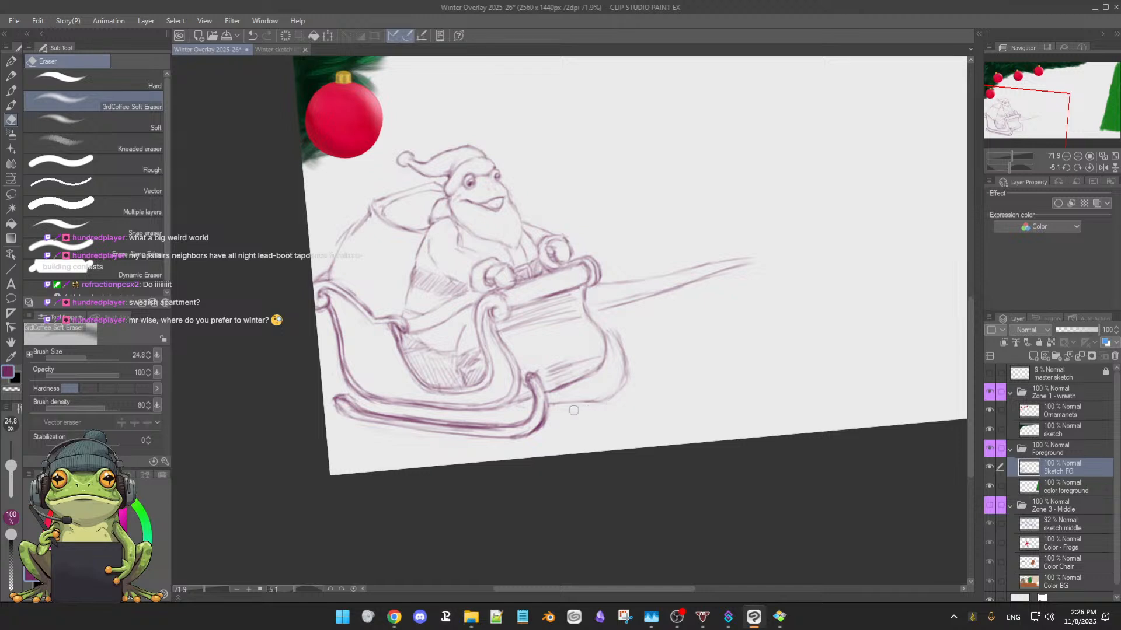
pyautogui.press('b')
pyautogui.moveTo(592, 435)
pyautogui.mouseDown()
pyautogui.moveTo(664, 400)
pyautogui.moveTo(619, 399)
pyautogui.moveTo(623, 391)
pyautogui.moveTo(635, 393)
pyautogui.moveTo(608, 400)
pyautogui.moveTo(651, 399)
pyautogui.moveTo(612, 423)
pyautogui.moveTo(565, 407)
pyautogui.moveTo(633, 394)
pyautogui.moveTo(582, 401)
pyautogui.moveTo(634, 381)
pyautogui.moveTo(572, 403)
pyautogui.mouseUp()
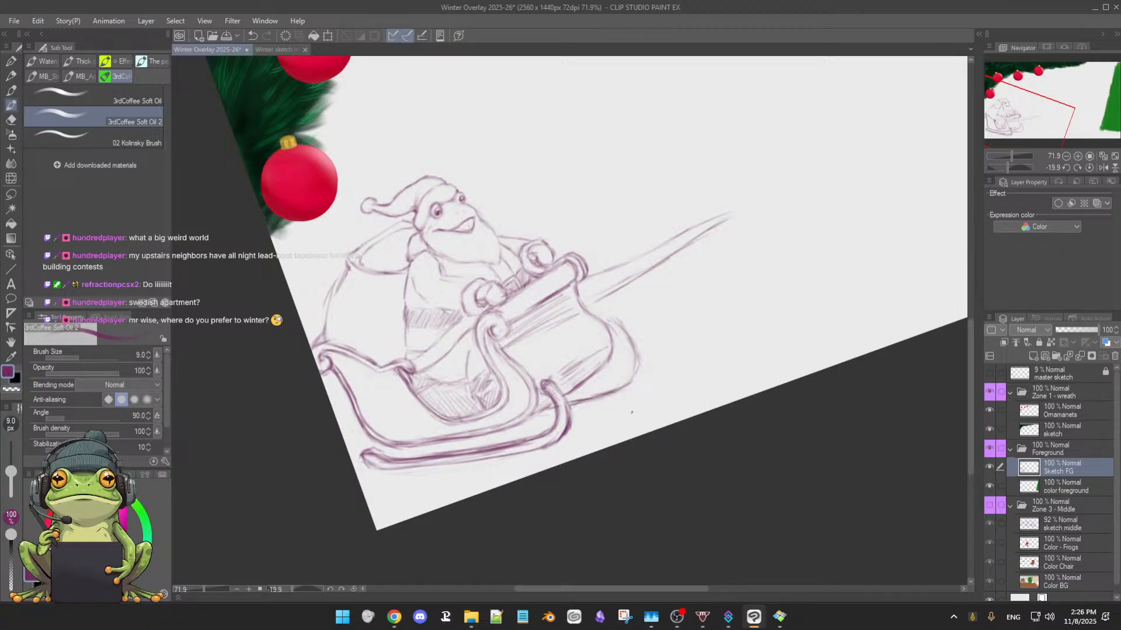
pyautogui.moveTo(632, 415); pyautogui.dragTo(584, 447)
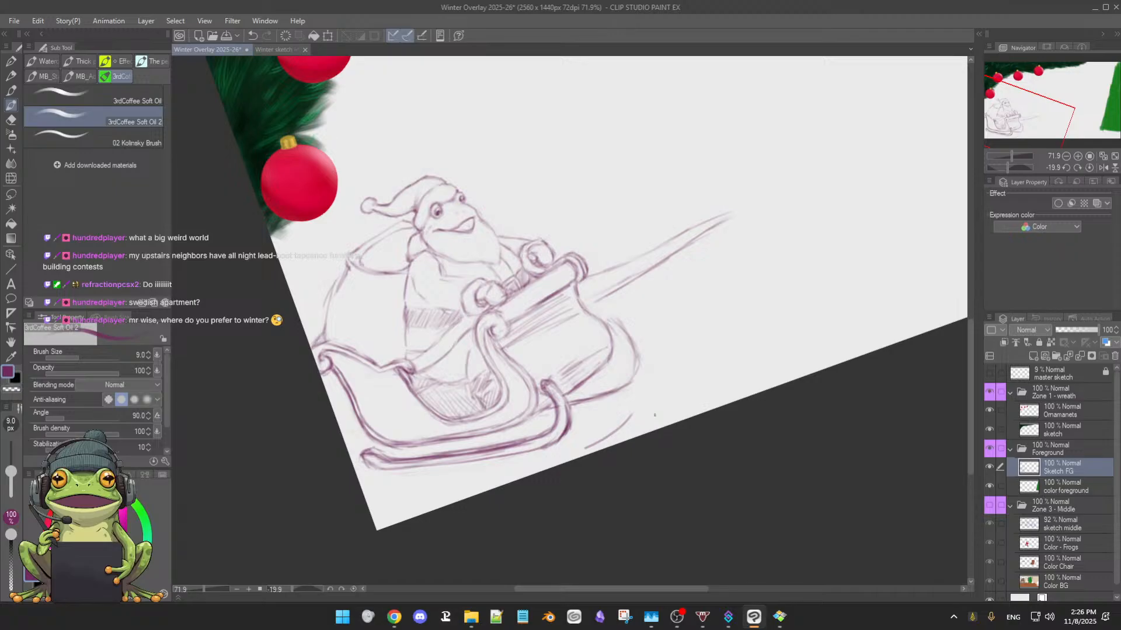
pyautogui.hotkey('ctrl', 'z')
pyautogui.moveTo(681, 392); pyautogui.dragTo(653, 475)
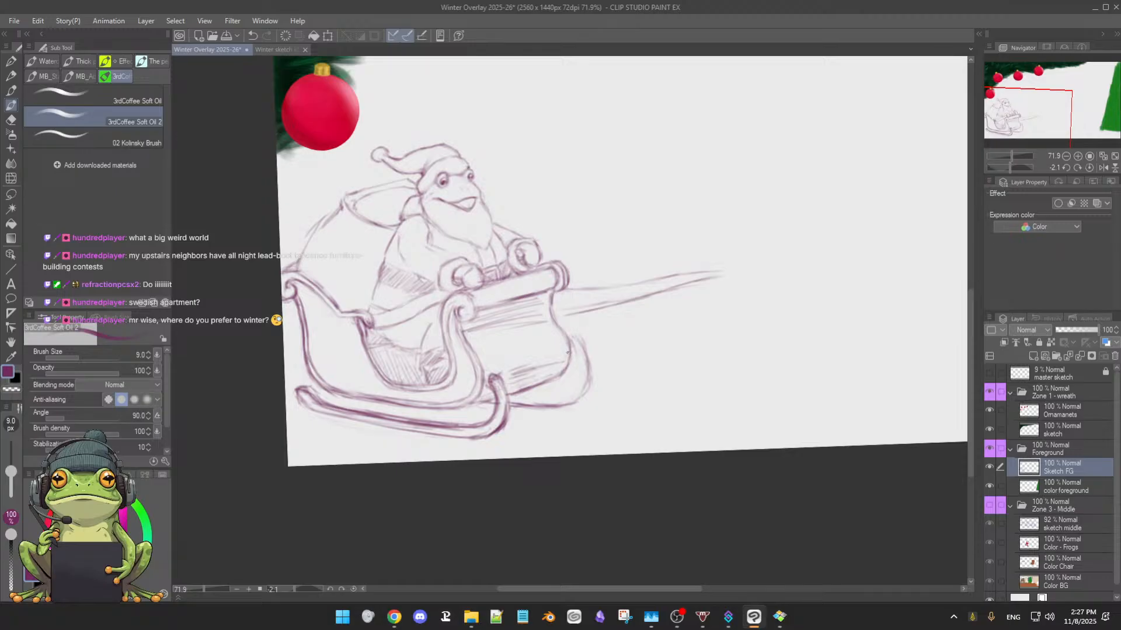
# Sketch the far runner's front tip beside the front panel and erase the rough marks around it
pyautogui.moveTo(572, 345); pyautogui.dragTo(582, 358)
pyautogui.press('e')
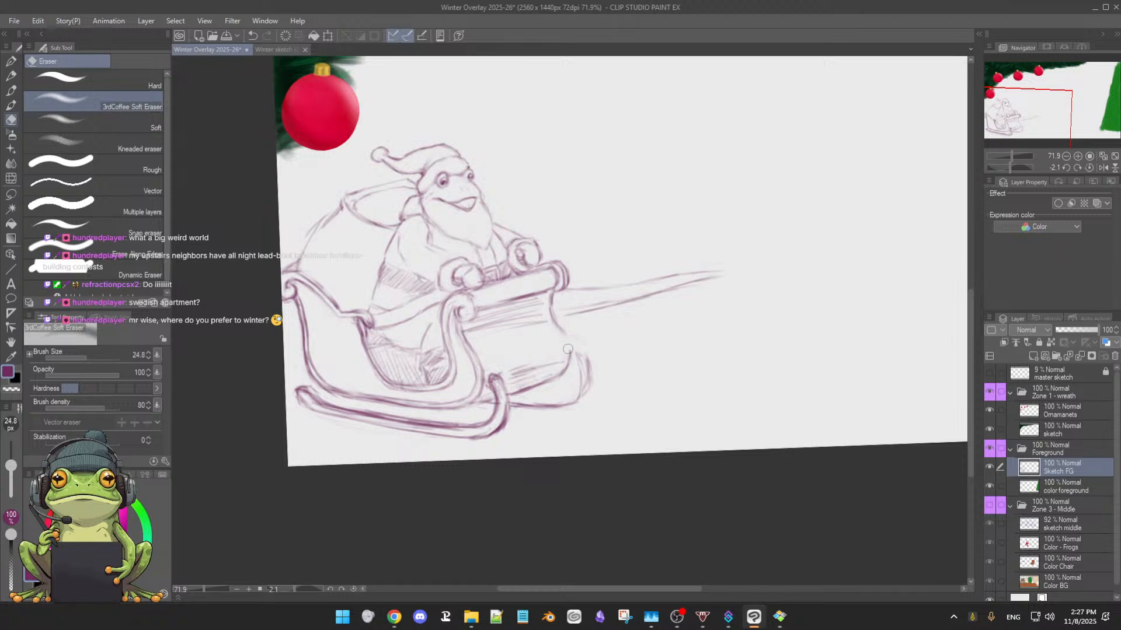
pyautogui.press('b')
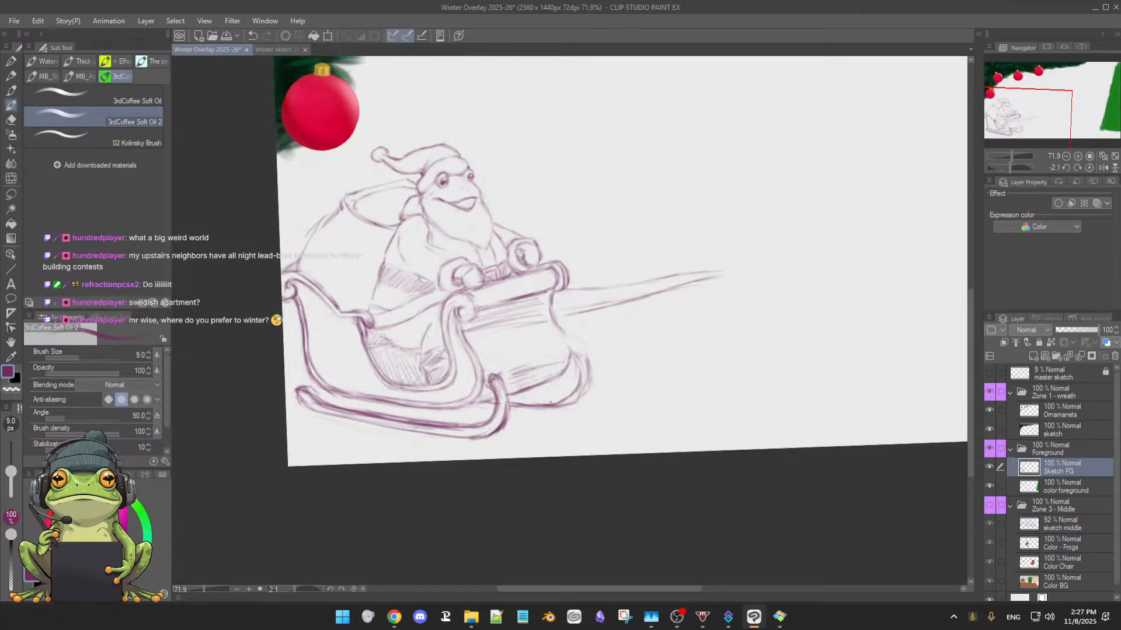
pyautogui.press('e')
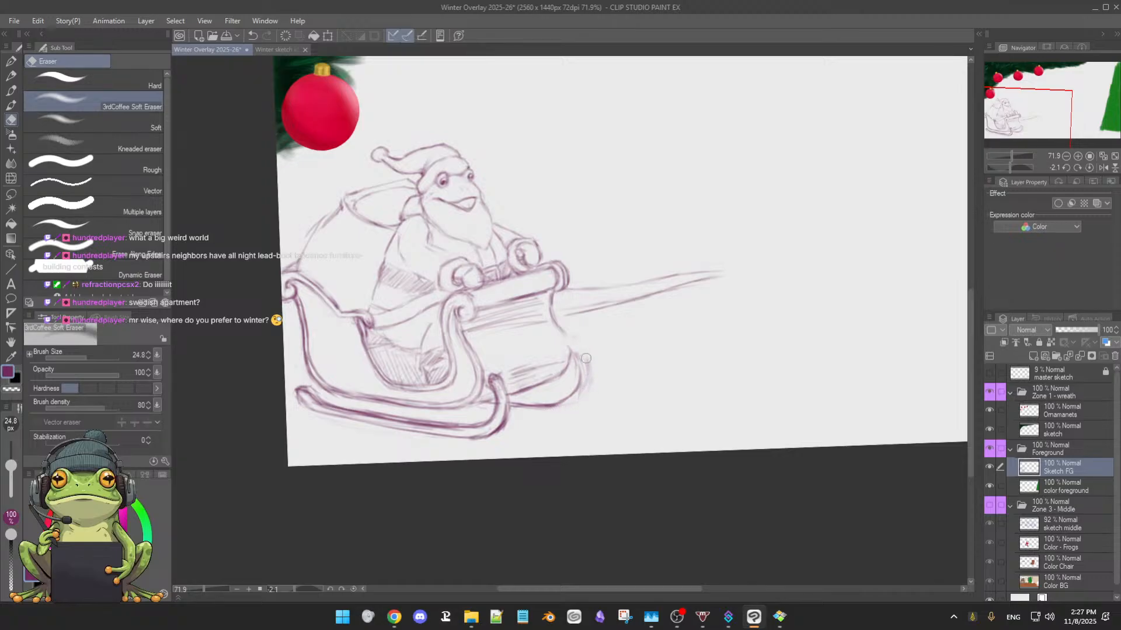
pyautogui.press('b')
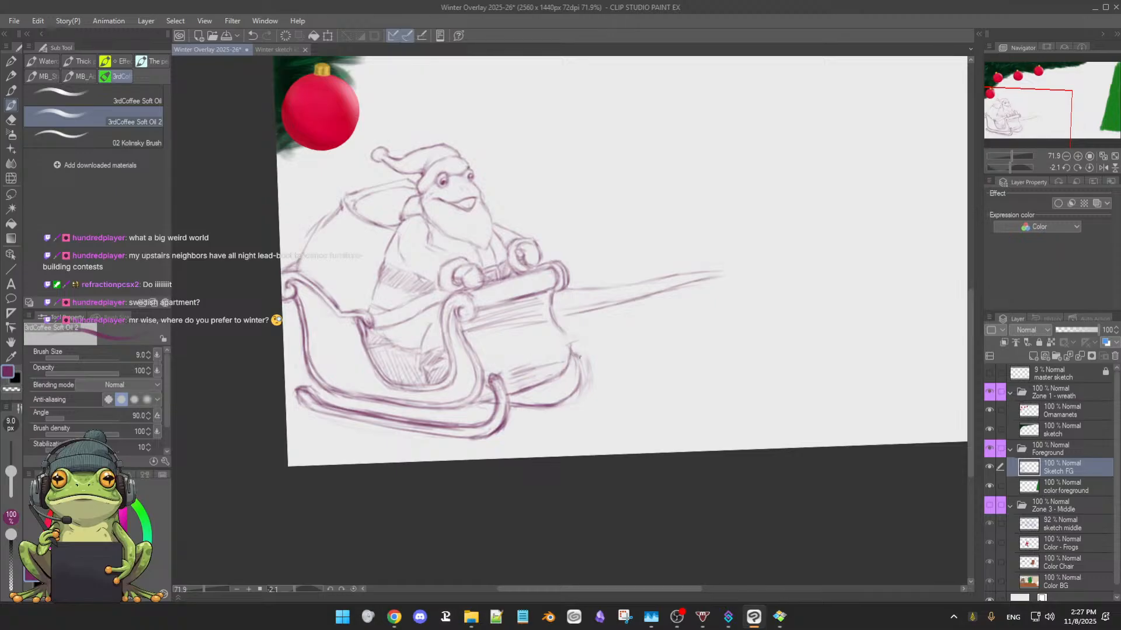
# Draw the far runner's rounded front end and outer curve down to its underside near the near runner
pyautogui.moveTo(573, 343); pyautogui.dragTo(585, 358)
pyautogui.moveTo(584, 361)
pyautogui.mouseDown()
pyautogui.moveTo(580, 396)
pyautogui.moveTo(563, 402)
pyautogui.moveTo(578, 401)
pyautogui.moveTo(542, 411)
pyautogui.mouseUp()
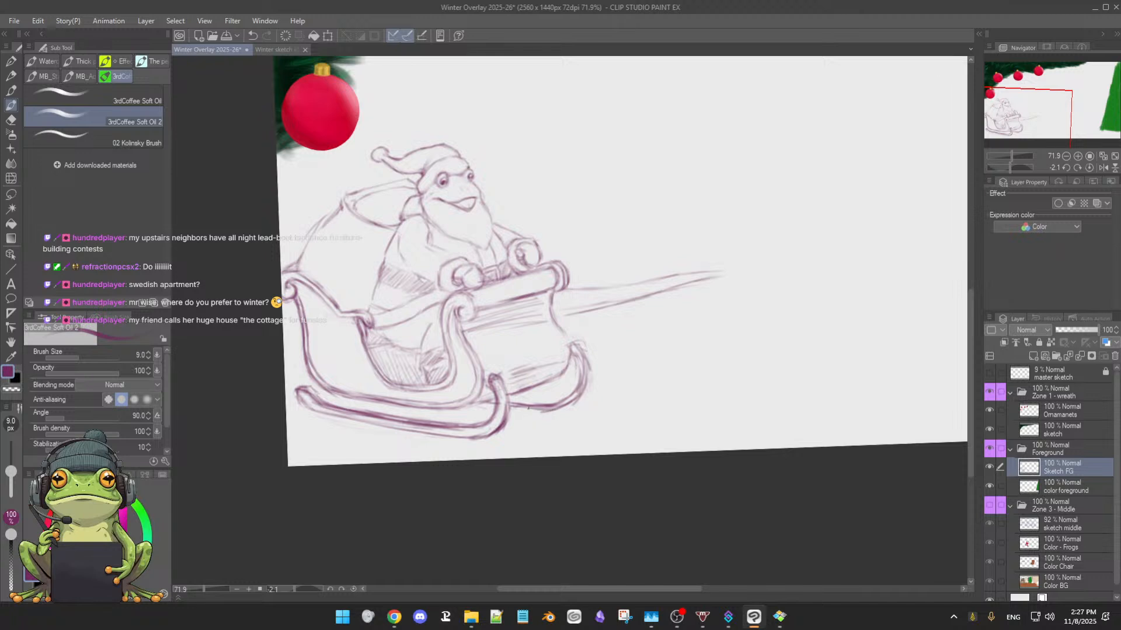
pyautogui.moveTo(607, 433)
pyautogui.mouseDown()
pyautogui.moveTo(591, 348)
pyautogui.moveTo(598, 390)
pyautogui.mouseUp()
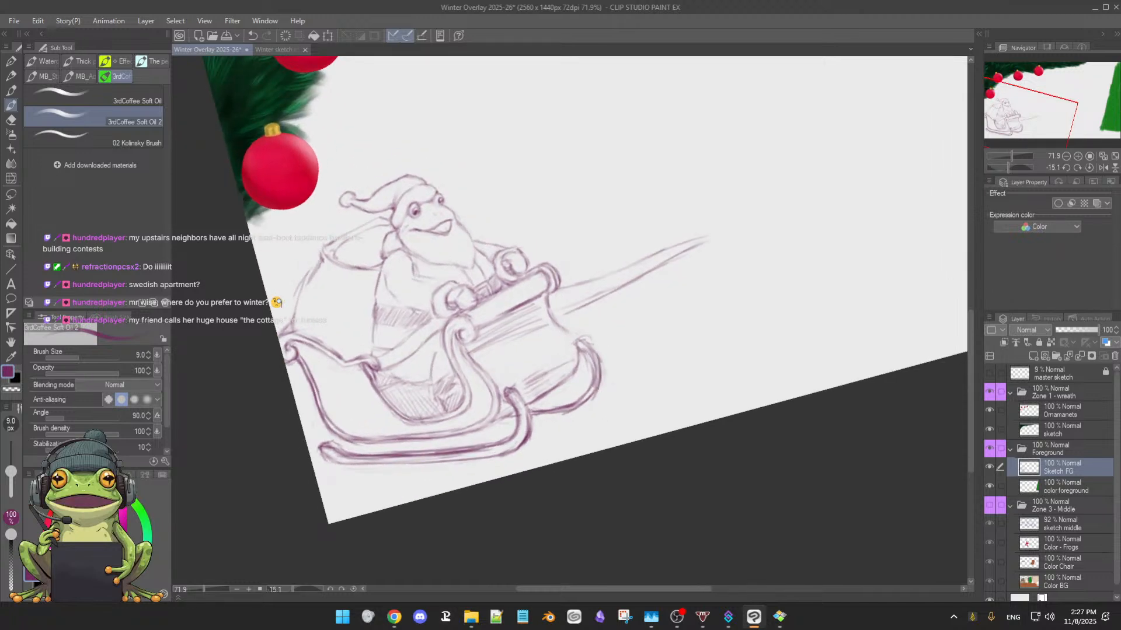
pyautogui.moveTo(590, 346)
pyautogui.mouseDown()
pyautogui.moveTo(596, 378)
pyautogui.moveTo(563, 411)
pyautogui.moveTo(680, 318)
pyautogui.moveTo(575, 195)
pyautogui.moveTo(545, 257)
pyautogui.moveTo(545, 272)
pyautogui.moveTo(564, 279)
pyautogui.moveTo(549, 282)
pyautogui.moveTo(560, 248)
pyautogui.moveTo(594, 233)
pyautogui.mouseUp()
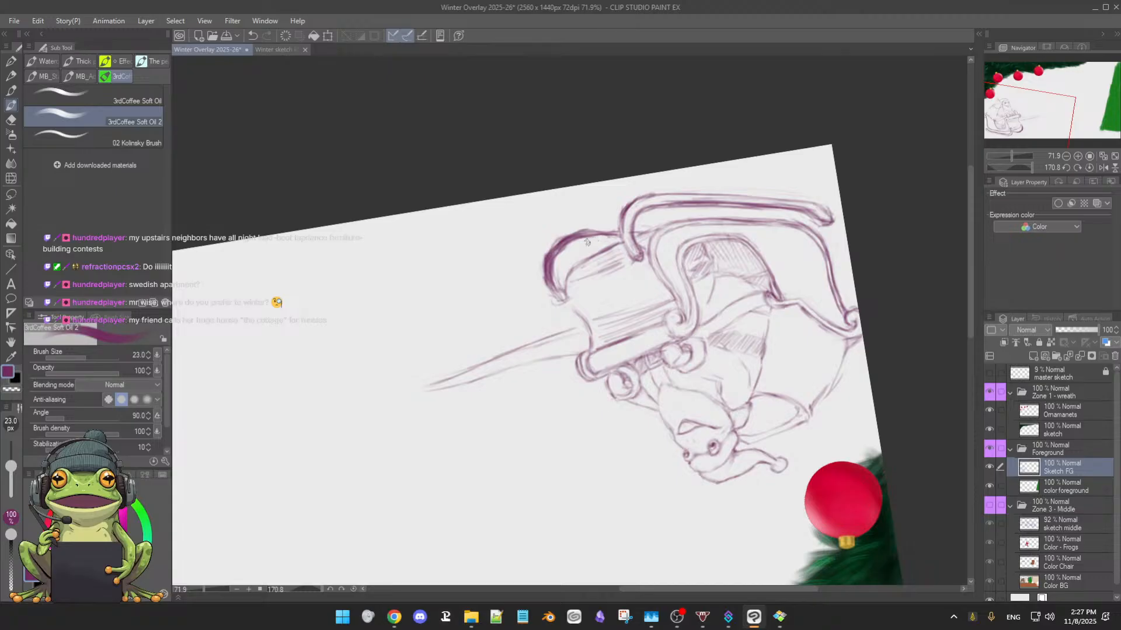
pyautogui.press('e')
pyautogui.moveTo(570, 239)
pyautogui.mouseDown()
pyautogui.moveTo(555, 265)
pyautogui.moveTo(559, 247)
pyautogui.moveTo(558, 277)
pyautogui.moveTo(547, 273)
pyautogui.moveTo(553, 260)
pyautogui.moveTo(559, 274)
pyautogui.moveTo(549, 260)
pyautogui.moveTo(573, 237)
pyautogui.moveTo(564, 240)
pyautogui.moveTo(596, 264)
pyautogui.mouseUp()
pyautogui.press('b')
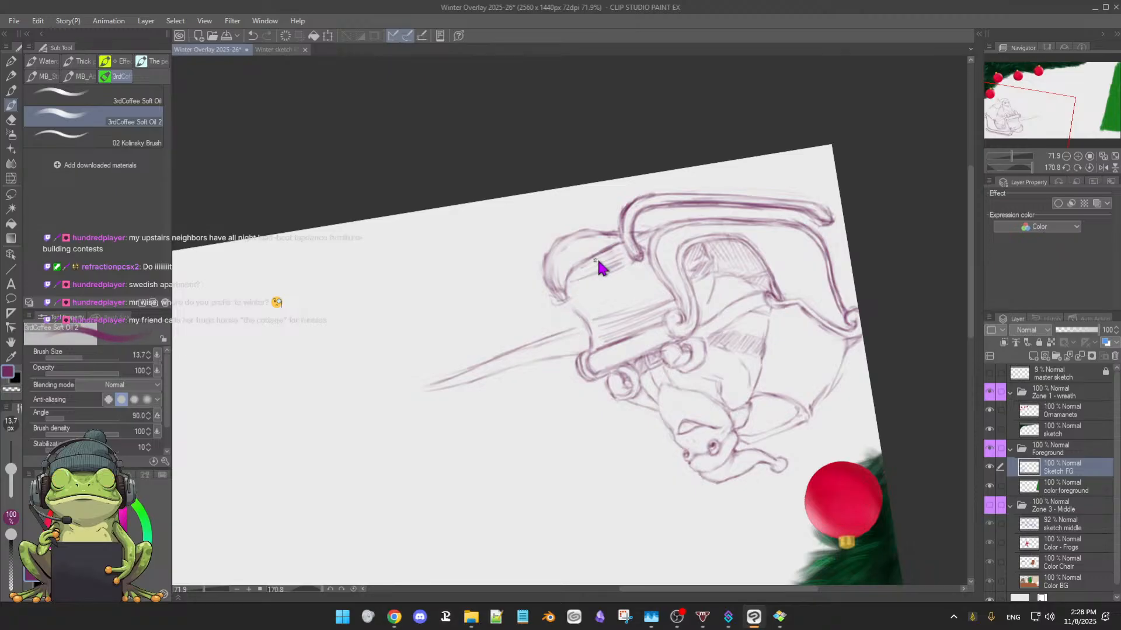
# Darken the far runner's outer curve using a brush size of 9
pyautogui.moveTo(490, 380); pyautogui.dragTo(559, 394)
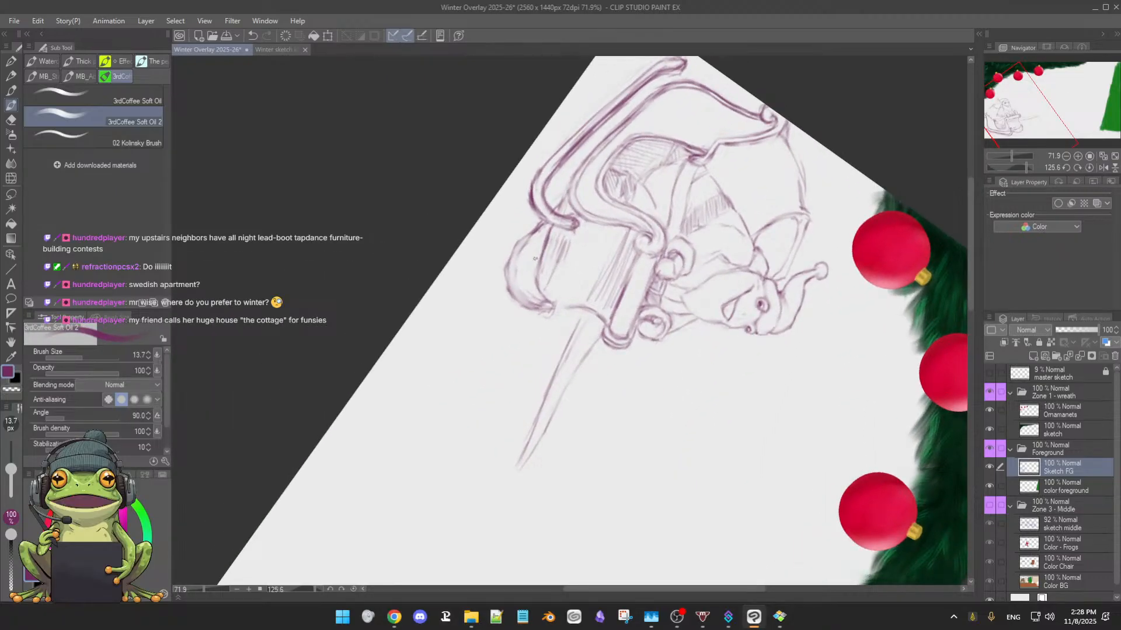
pyautogui.moveTo(539, 263); pyautogui.dragTo(536, 263)
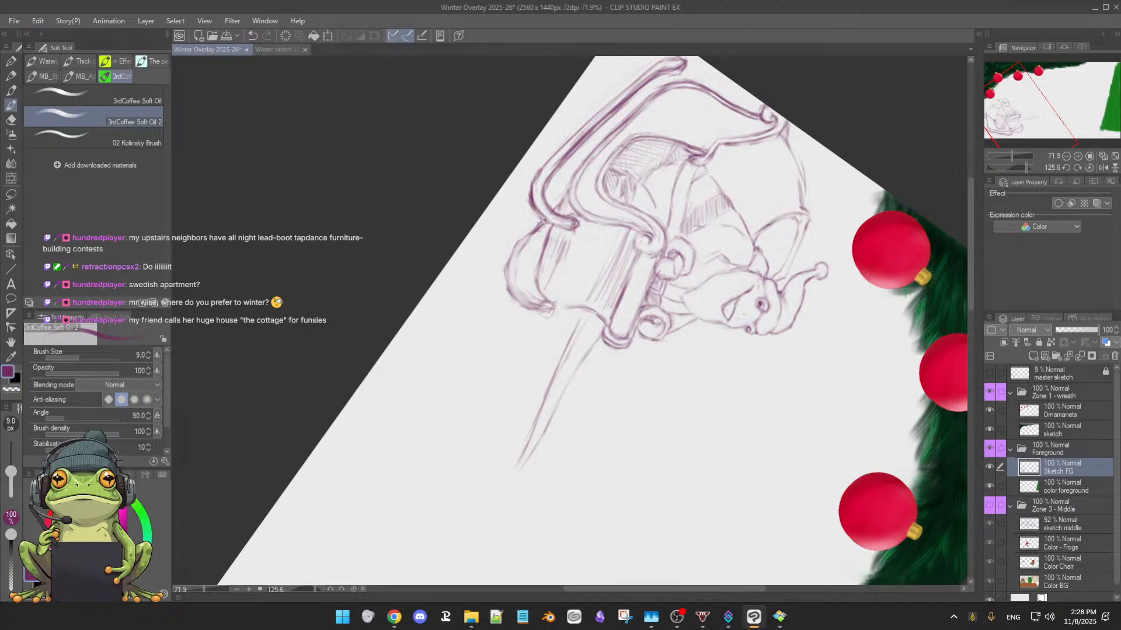
pyautogui.moveTo(544, 222)
pyautogui.mouseDown()
pyautogui.moveTo(516, 256)
pyautogui.moveTo(511, 305)
pyautogui.moveTo(525, 303)
pyautogui.mouseUp()
pyautogui.moveTo(512, 262); pyautogui.dragTo(526, 301)
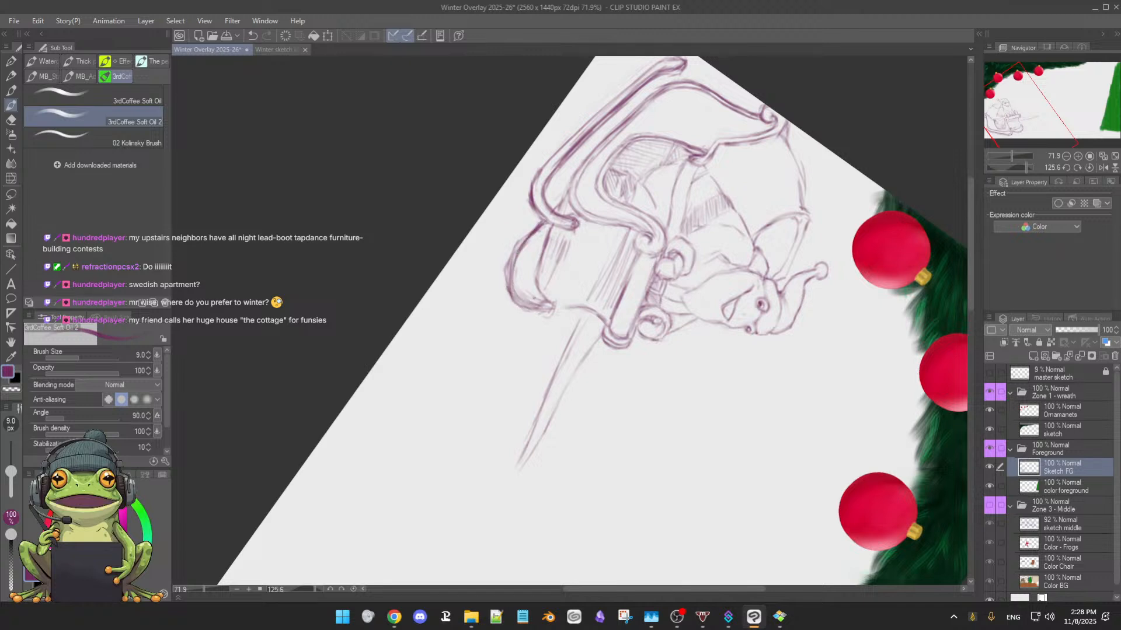
# Erase the heavy lines along the far runner's outer curve back to a faint guide, from the near runner to the front bend
pyautogui.press('e')
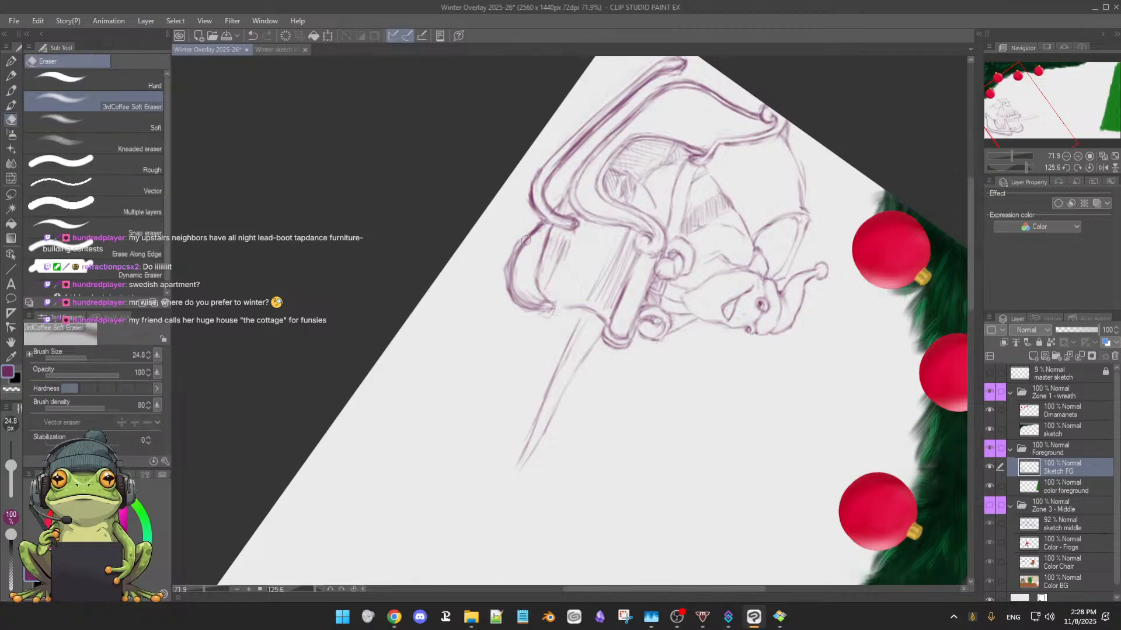
pyautogui.moveTo(518, 257); pyautogui.dragTo(525, 295)
pyautogui.moveTo(521, 249)
pyautogui.mouseDown()
pyautogui.moveTo(544, 231)
pyautogui.moveTo(519, 260)
pyautogui.moveTo(531, 291)
pyautogui.moveTo(510, 236)
pyautogui.moveTo(540, 226)
pyautogui.mouseUp()
pyautogui.press('p')
pyautogui.press('e')
pyautogui.moveTo(531, 232); pyautogui.dragTo(506, 264)
pyautogui.moveTo(540, 225)
pyautogui.mouseDown()
pyautogui.moveTo(509, 261)
pyautogui.moveTo(513, 303)
pyautogui.mouseUp()
pyautogui.press('p')
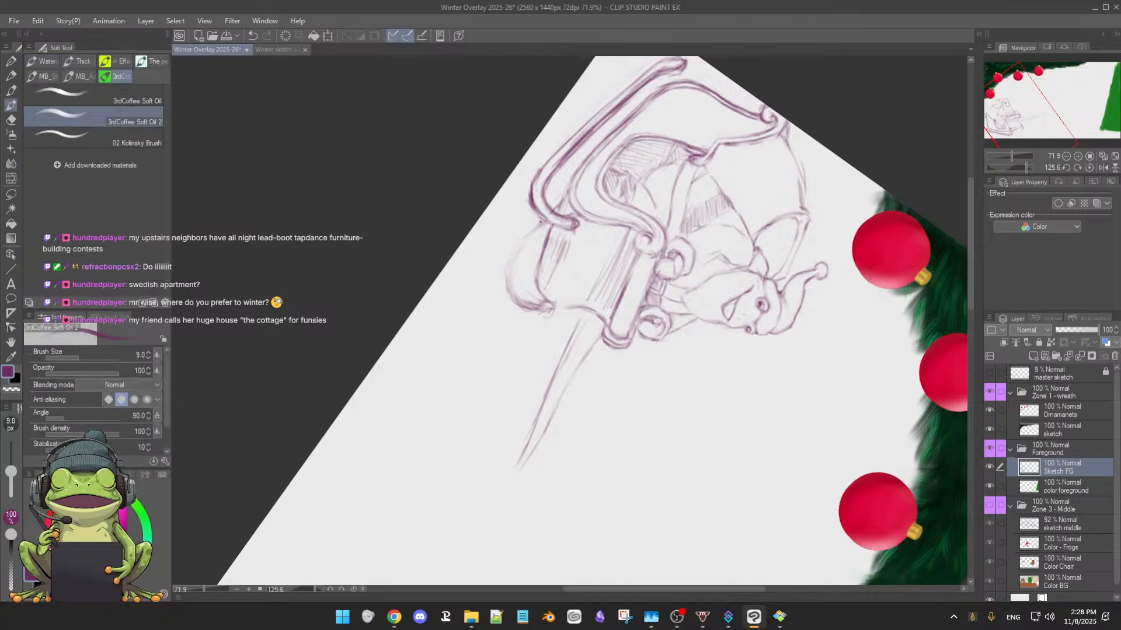
# Redraw the far runner's outer curve as a cleaner line from behind the near runner around the front bend
pyautogui.moveTo(542, 218); pyautogui.dragTo(528, 235)
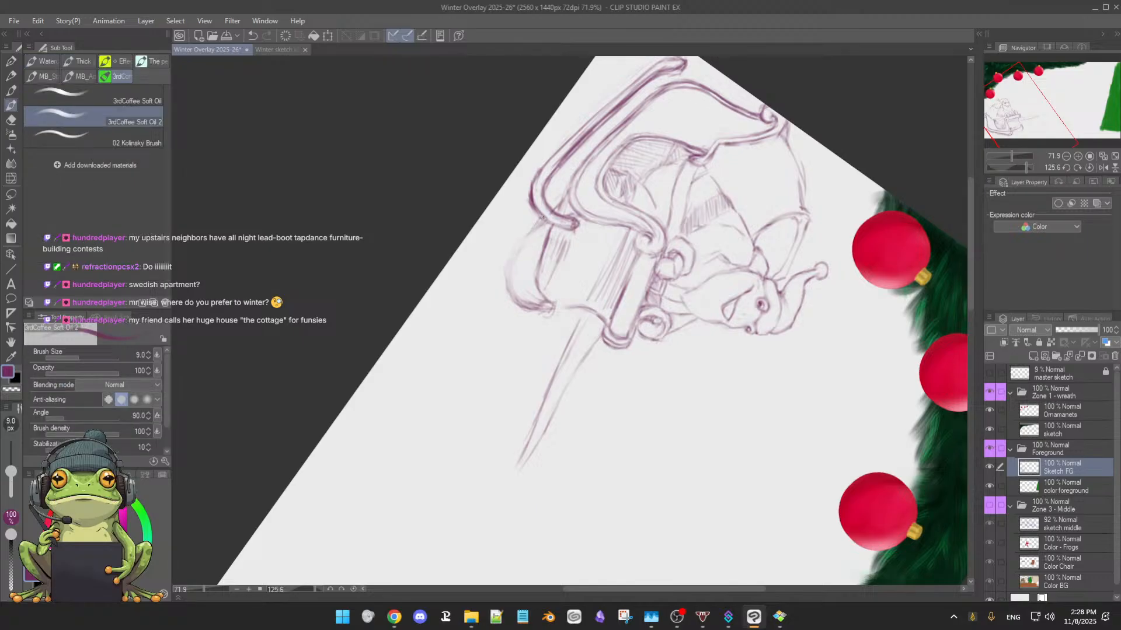
pyautogui.moveTo(540, 222)
pyautogui.mouseDown()
pyautogui.moveTo(515, 243)
pyautogui.moveTo(524, 235)
pyautogui.moveTo(506, 289)
pyautogui.mouseUp()
pyautogui.moveTo(536, 228)
pyautogui.mouseDown()
pyautogui.moveTo(514, 259)
pyautogui.moveTo(528, 236)
pyautogui.moveTo(509, 301)
pyautogui.mouseUp()
pyautogui.press('e')
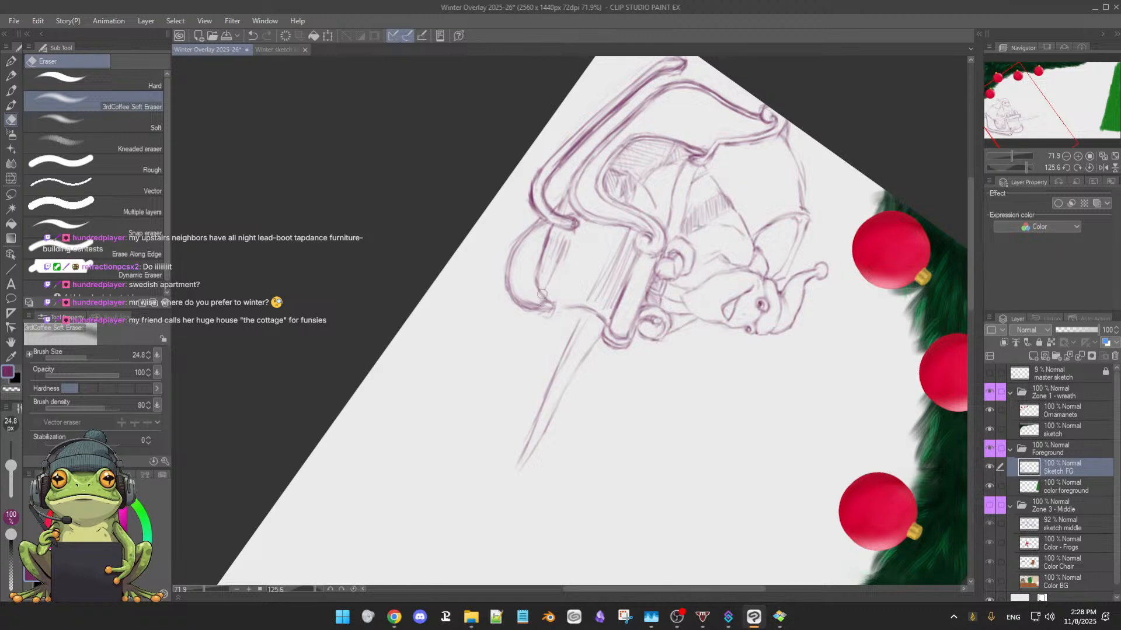
pyautogui.press('b')
# Strengthen the far runner's front bend up to its tip, cleaning the inner side with the soft eraser
pyautogui.moveTo(521, 311); pyautogui.dragTo(539, 279)
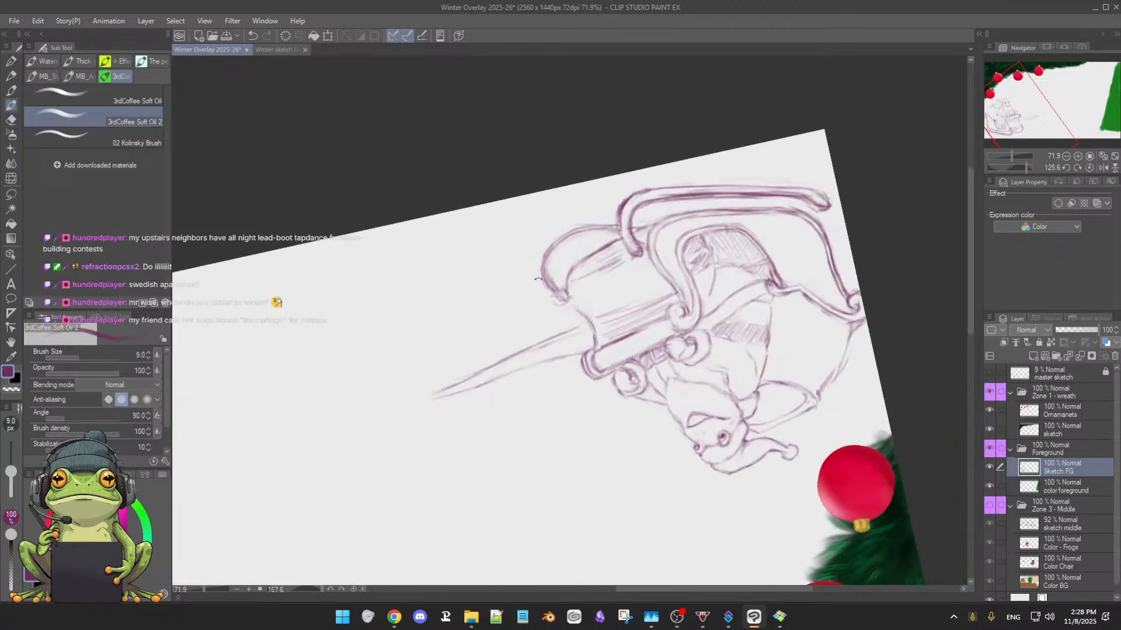
pyautogui.moveTo(563, 236); pyautogui.dragTo(549, 286)
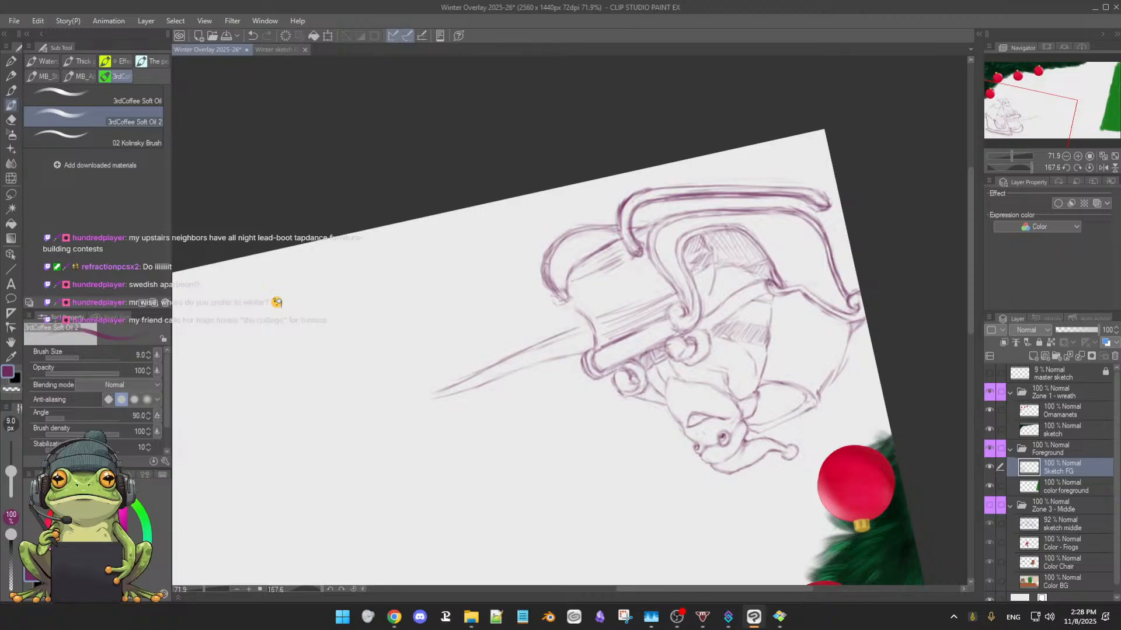
pyautogui.press('e')
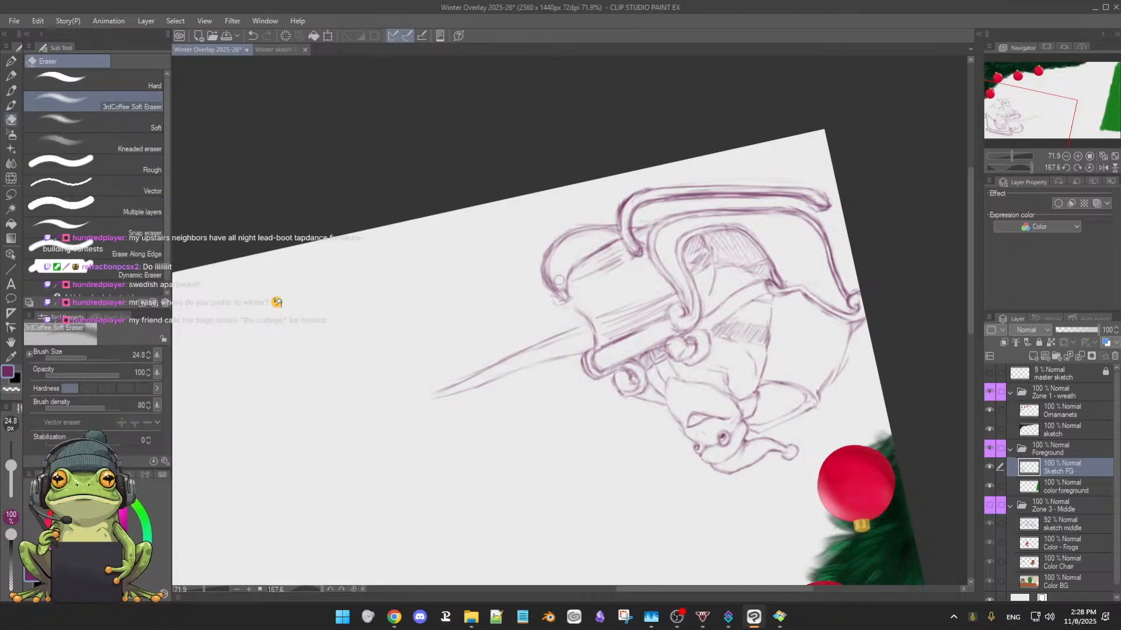
pyautogui.press('b')
pyautogui.press('e')
pyautogui.press('b')
pyautogui.moveTo(545, 251); pyautogui.dragTo(565, 300)
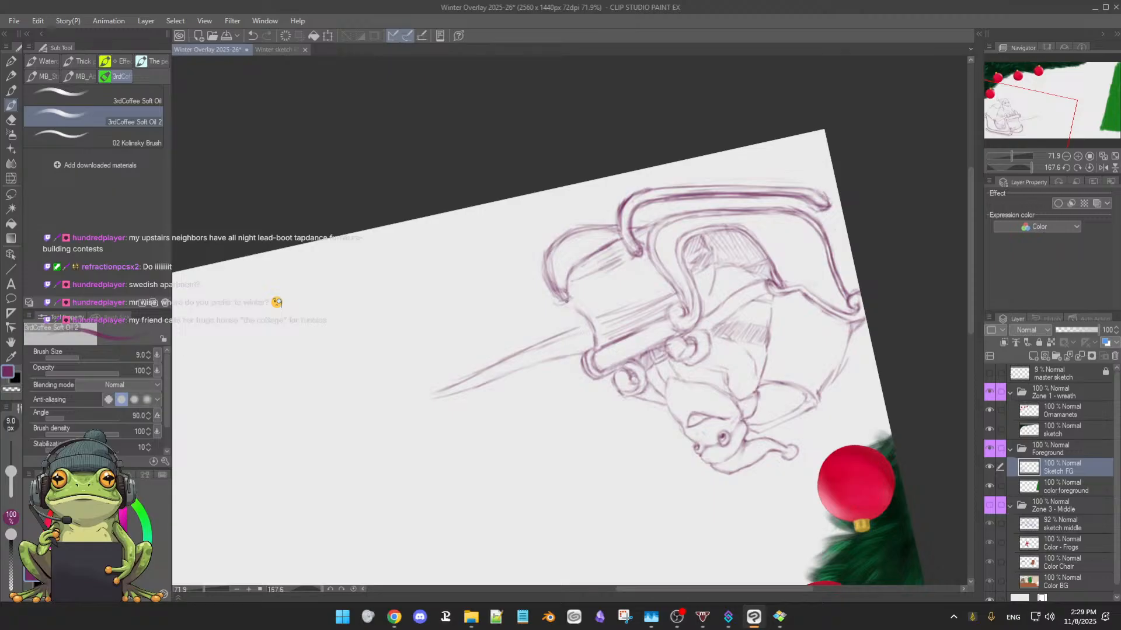
# Erase the excess marks at the far runner's tip and reset the canvas rotation
pyautogui.press('e')
pyautogui.moveTo(554, 291); pyautogui.dragTo(561, 298)
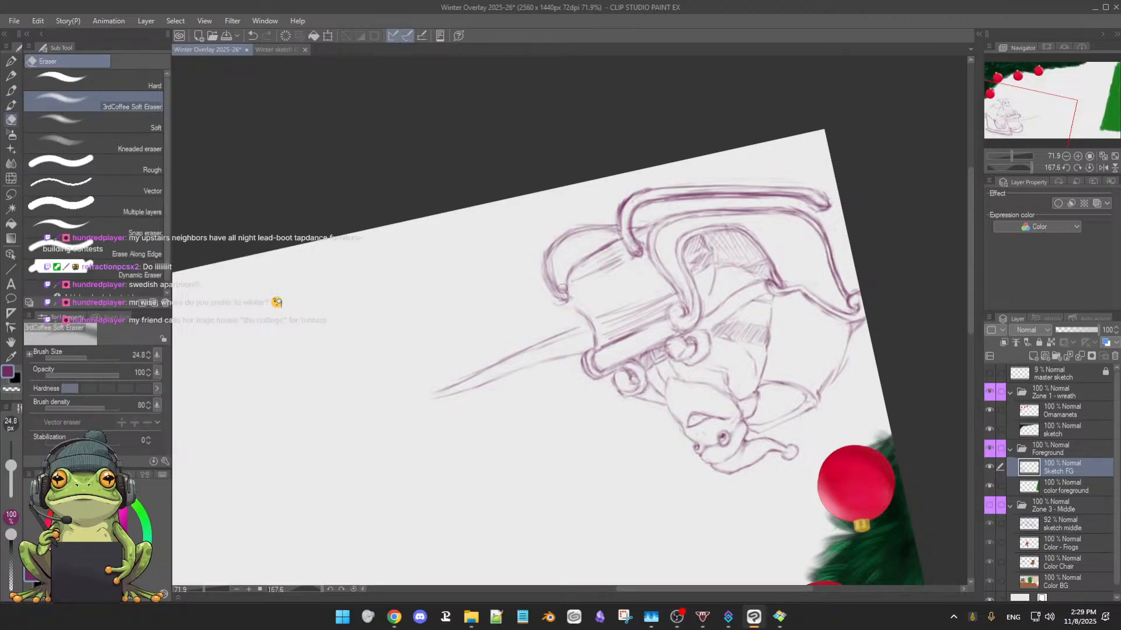
pyautogui.press('b')
pyautogui.hotkey('ctrl', '@')
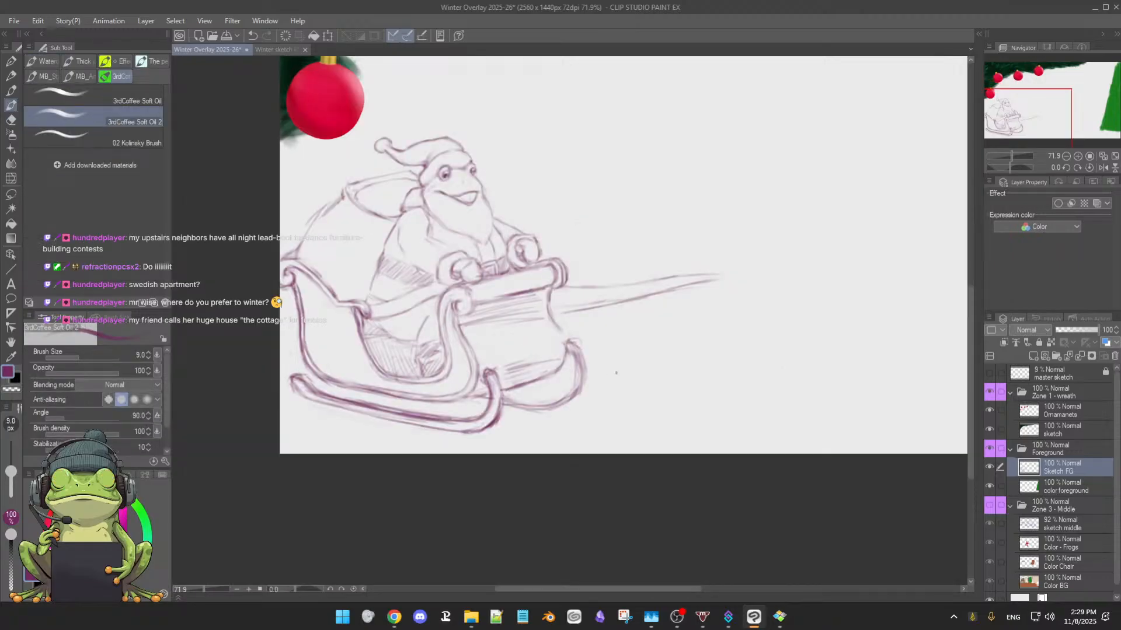
# Rework the far runner's inner lower line and trim its underside with the soft eraser
pyautogui.moveTo(617, 377); pyautogui.dragTo(611, 380)
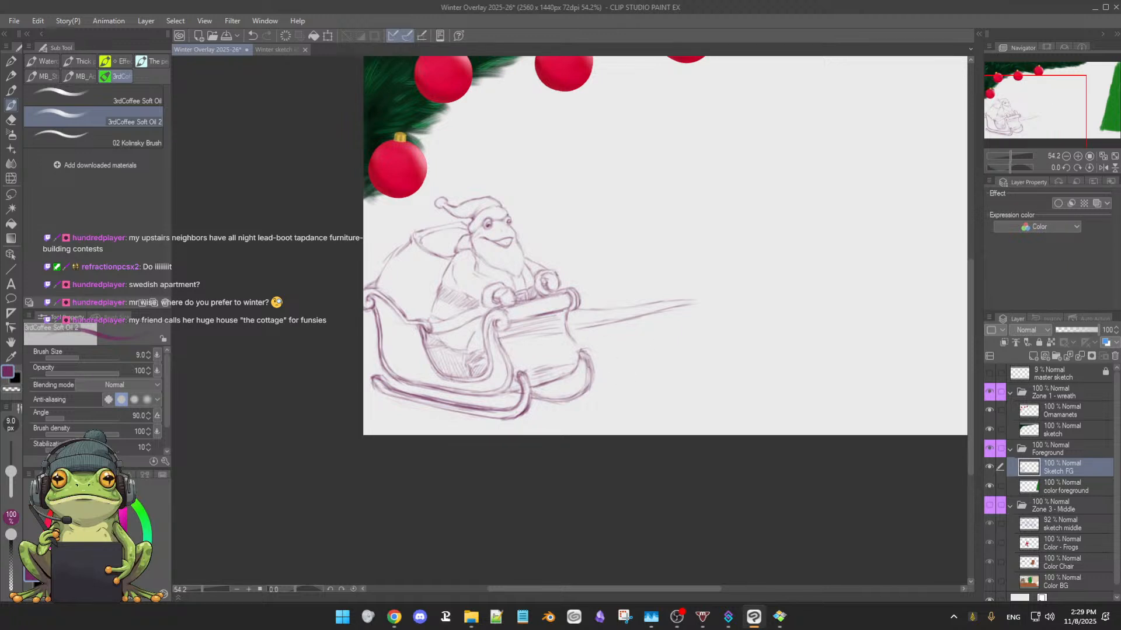
pyautogui.press('e')
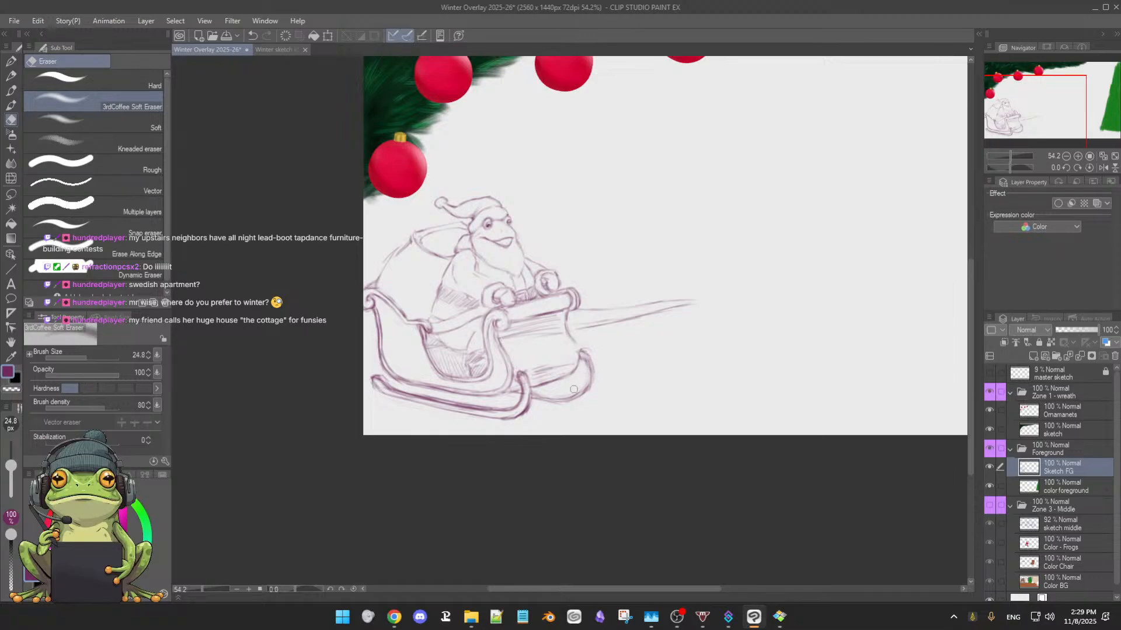
pyautogui.press('b')
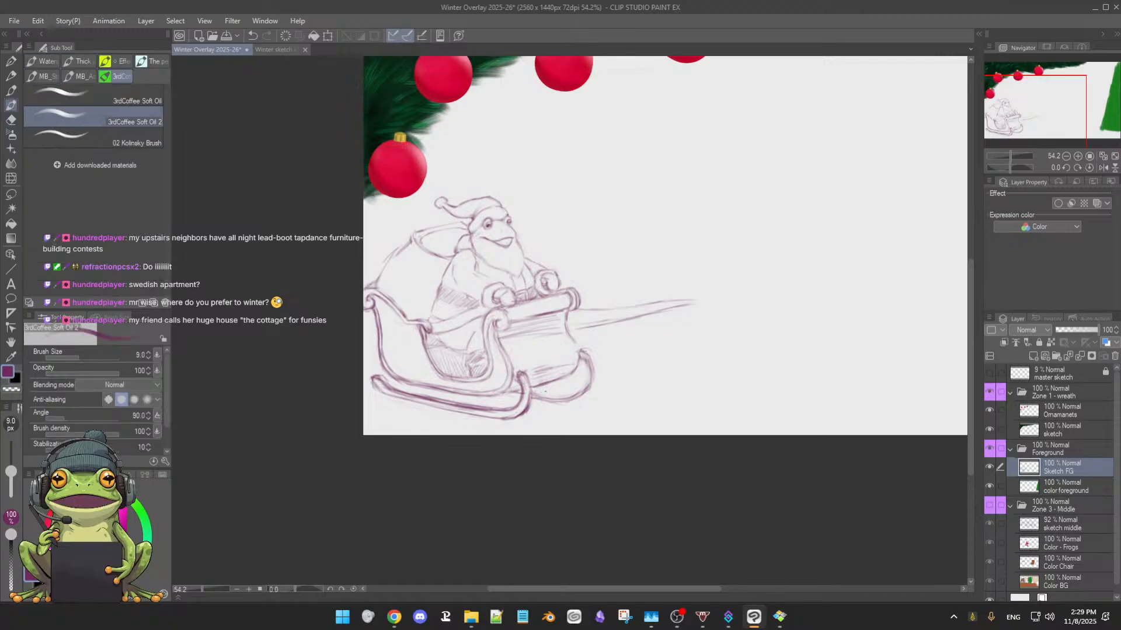
pyautogui.press('e')
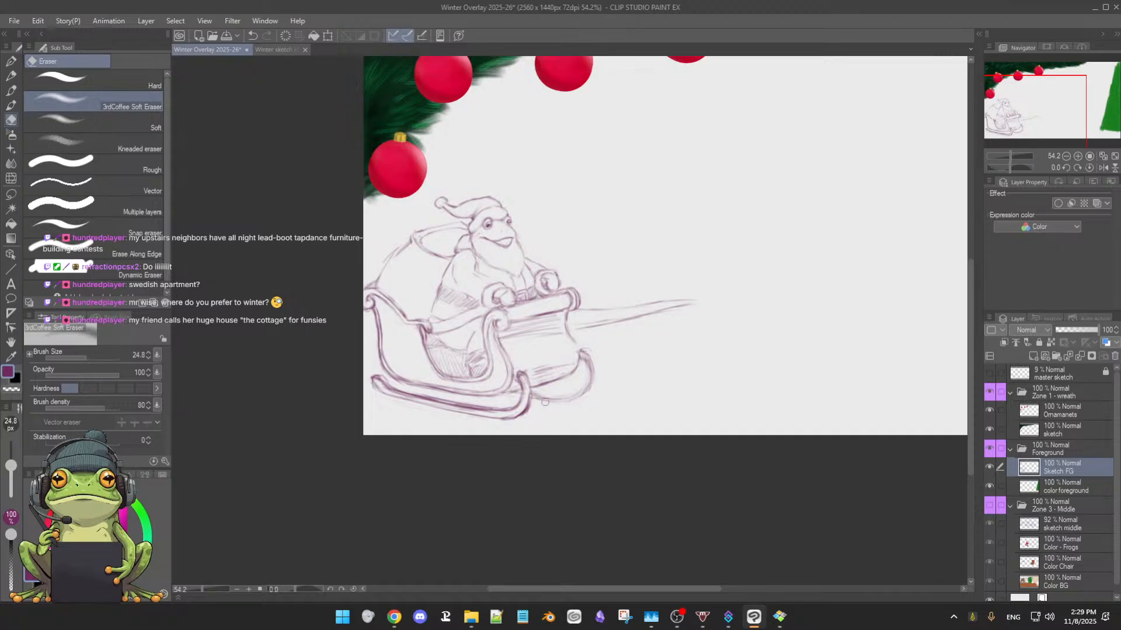
pyautogui.press('b')
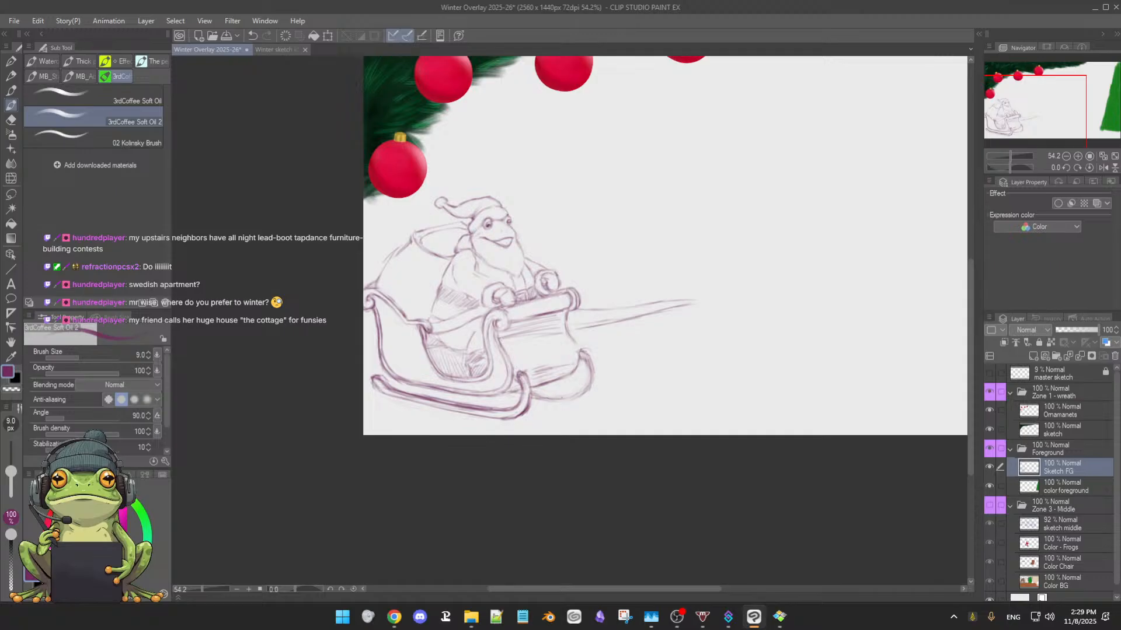
# Redraw the far runner's underside slightly higher and carry the line up into the front bend
pyautogui.moveTo(549, 394); pyautogui.dragTo(567, 397)
pyautogui.press('e')
pyautogui.moveTo(540, 399); pyautogui.dragTo(578, 397)
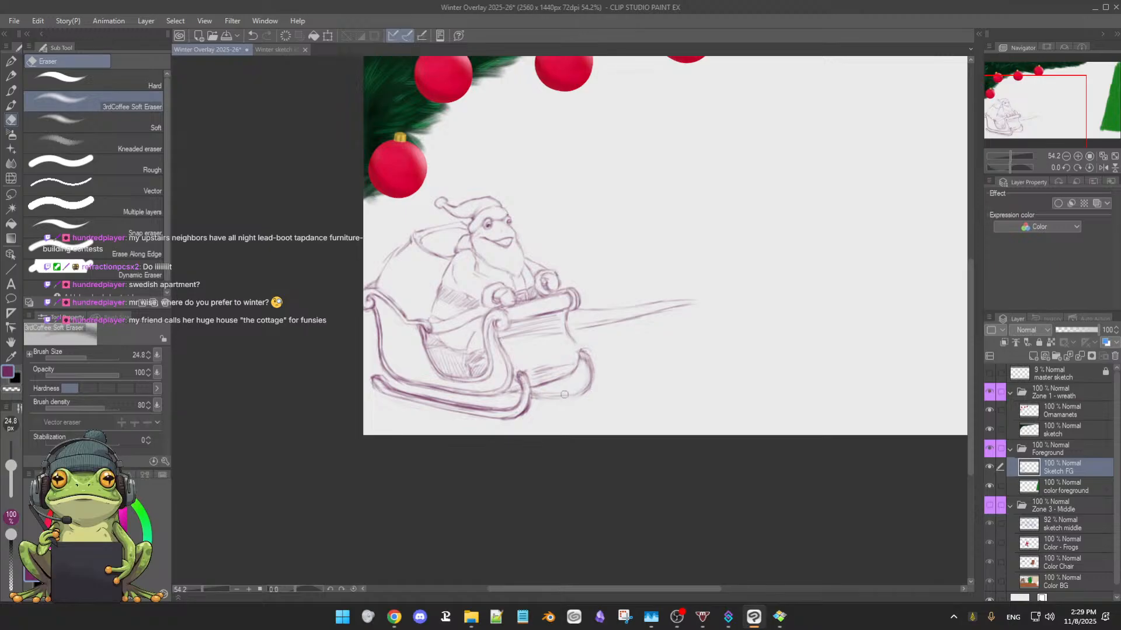
pyautogui.press('b')
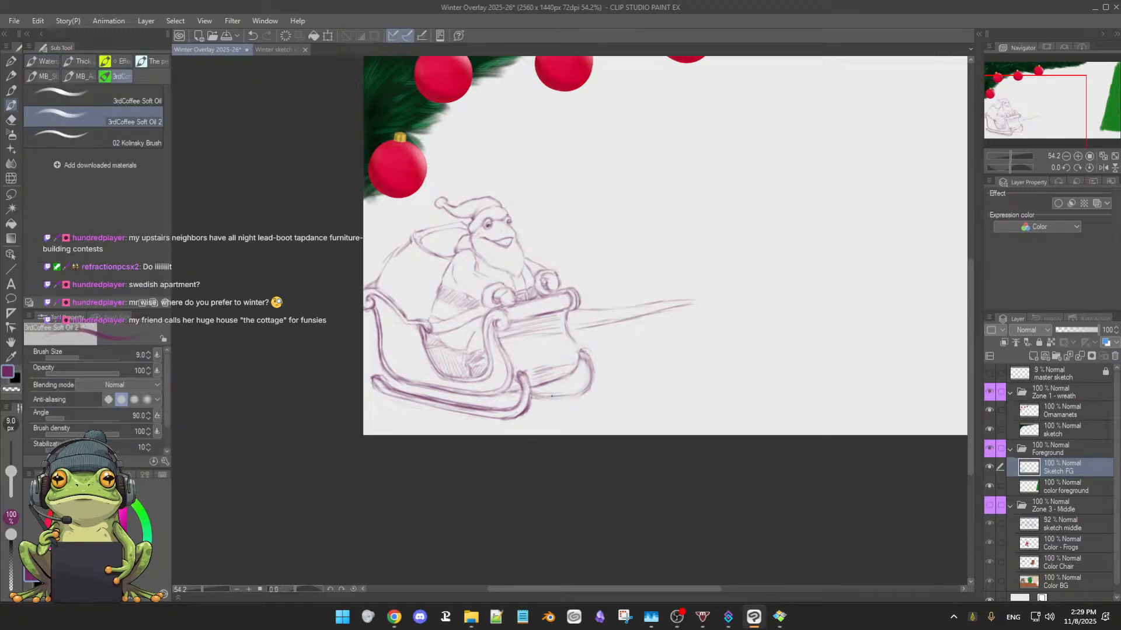
pyautogui.moveTo(559, 397); pyautogui.dragTo(591, 381)
# Clean up the far runner's front tip and redraw it with a wider outer bend down to the underside
pyautogui.press('e')
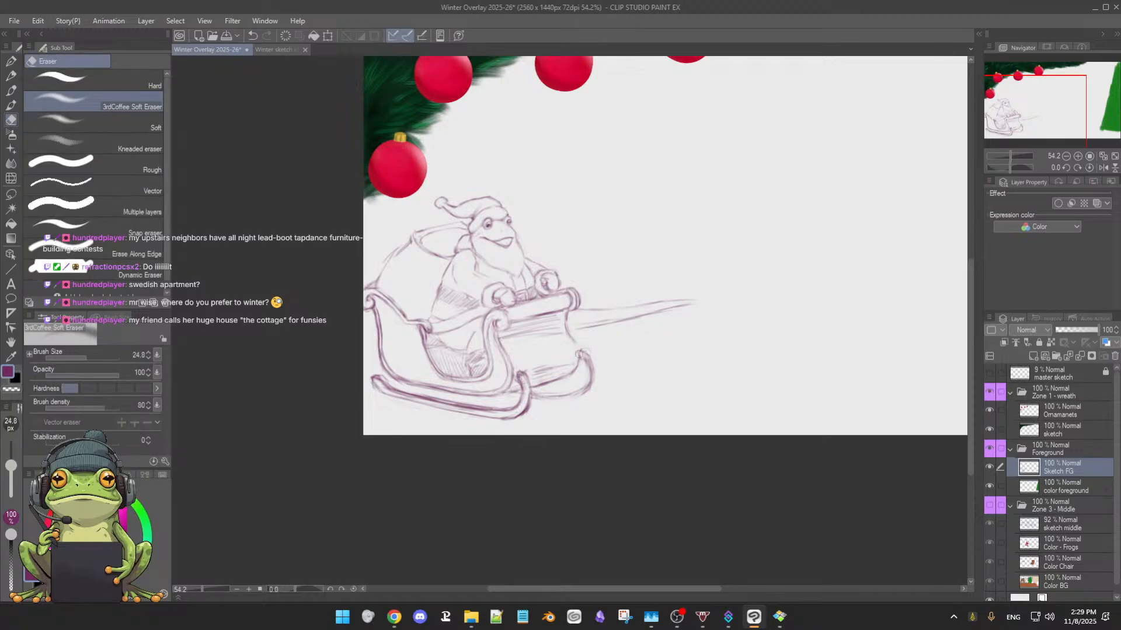
pyautogui.press('b')
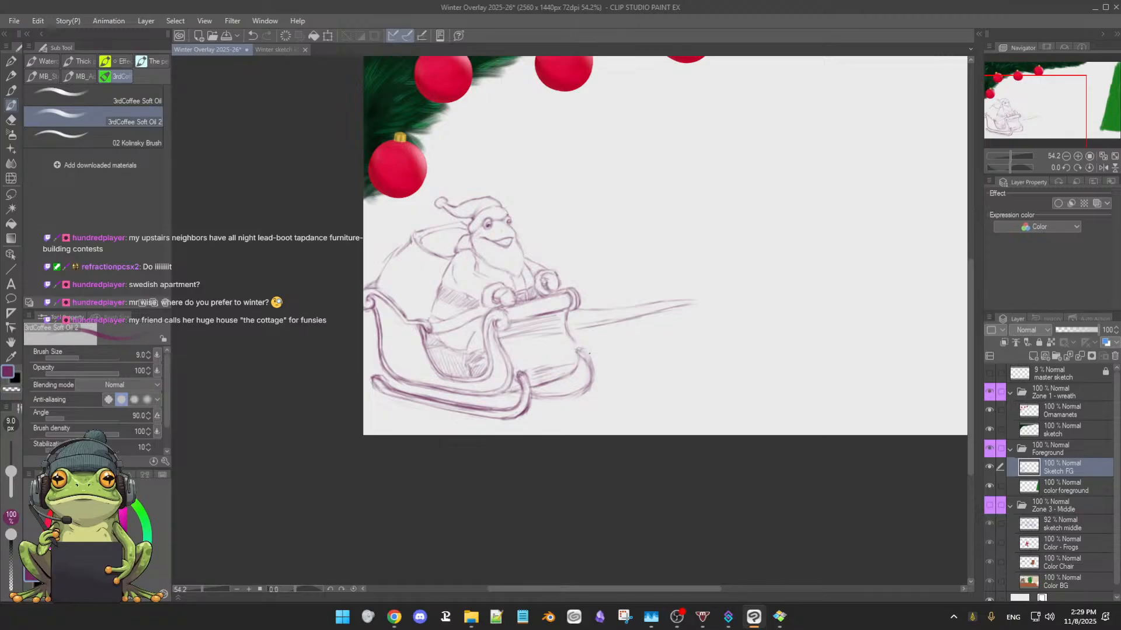
pyautogui.moveTo(583, 348); pyautogui.dragTo(595, 367)
pyautogui.moveTo(590, 368)
pyautogui.mouseDown()
pyautogui.moveTo(582, 390)
pyautogui.moveTo(598, 383)
pyautogui.moveTo(589, 395)
pyautogui.mouseUp()
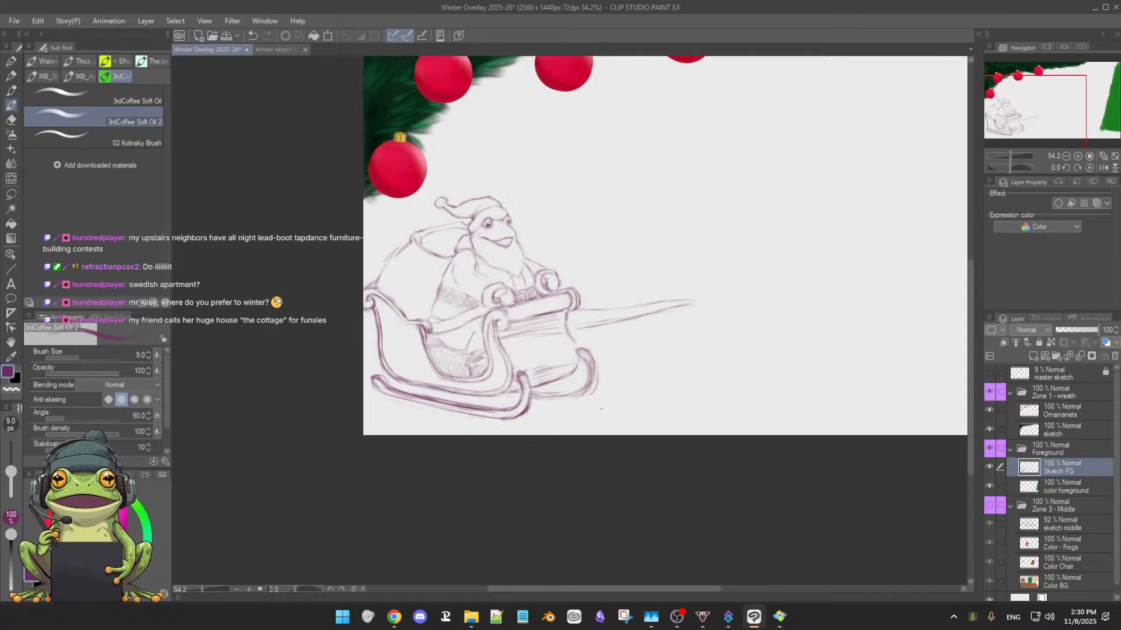
# Tidy the curled front tip of the sleigh's far runner with the 3rdCoffee Soft Eraser, then return to the sketch brush
pyautogui.moveTo(607, 407); pyautogui.dragTo(626, 346)
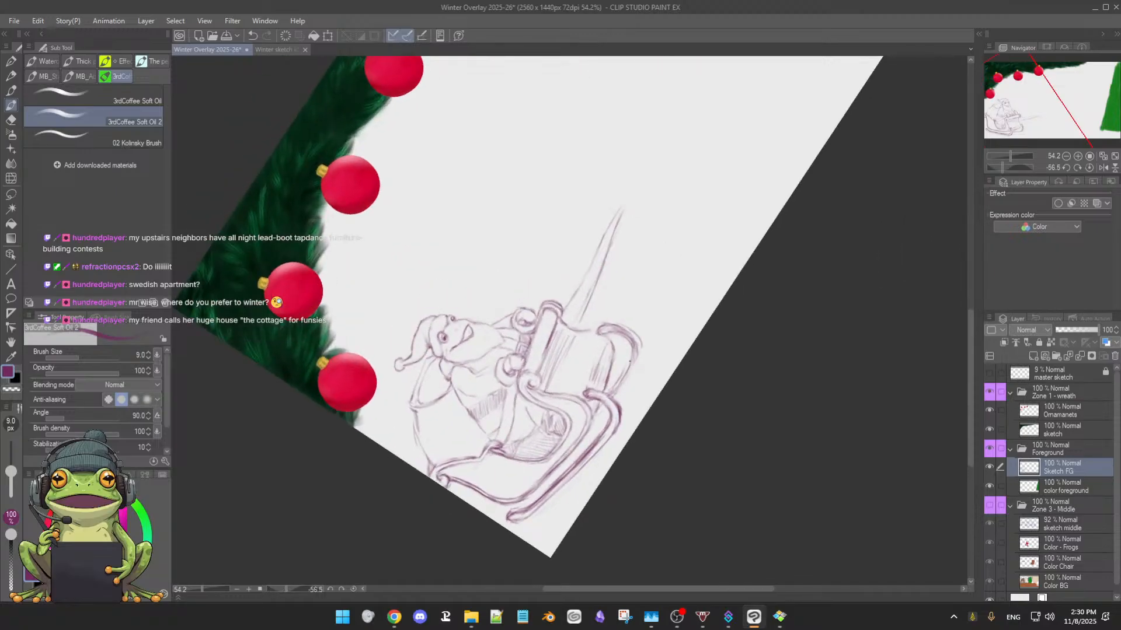
pyautogui.press('e')
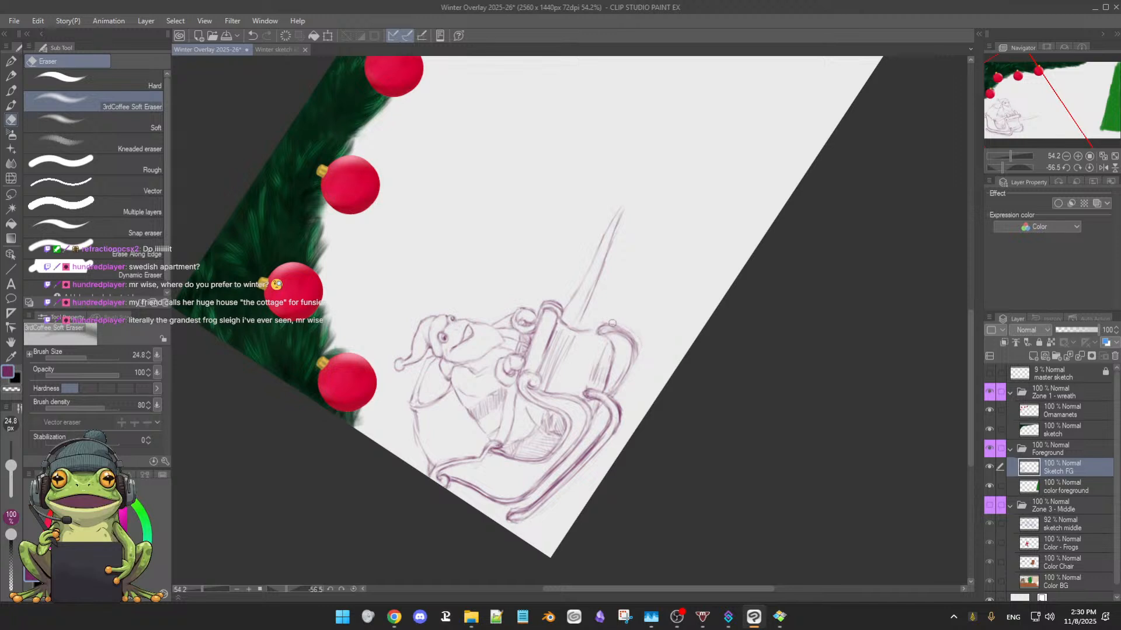
pyautogui.press('p')
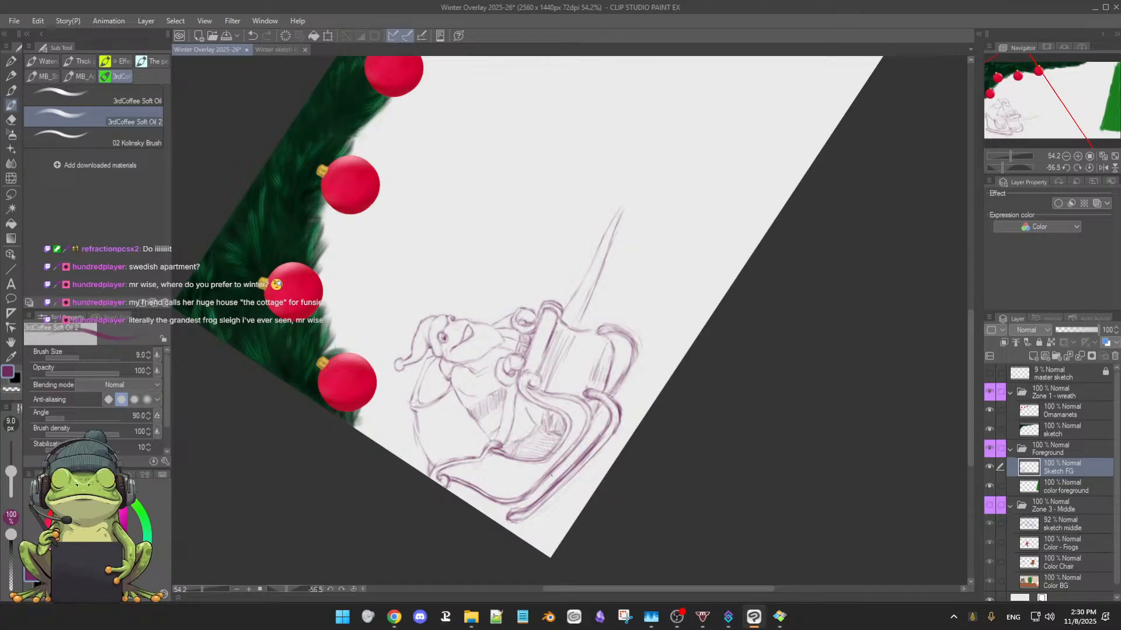
# Add a short cross stroke over the near runner's lower rail and reset the canvas rotation
pyautogui.scroll(-1, 552, 485)
pyautogui.moveTo(553, 486)
pyautogui.mouseDown()
pyautogui.moveTo(600, 470)
pyautogui.moveTo(559, 496)
pyautogui.moveTo(636, 460)
pyautogui.moveTo(594, 506)
pyautogui.moveTo(524, 502)
pyautogui.mouseUp()
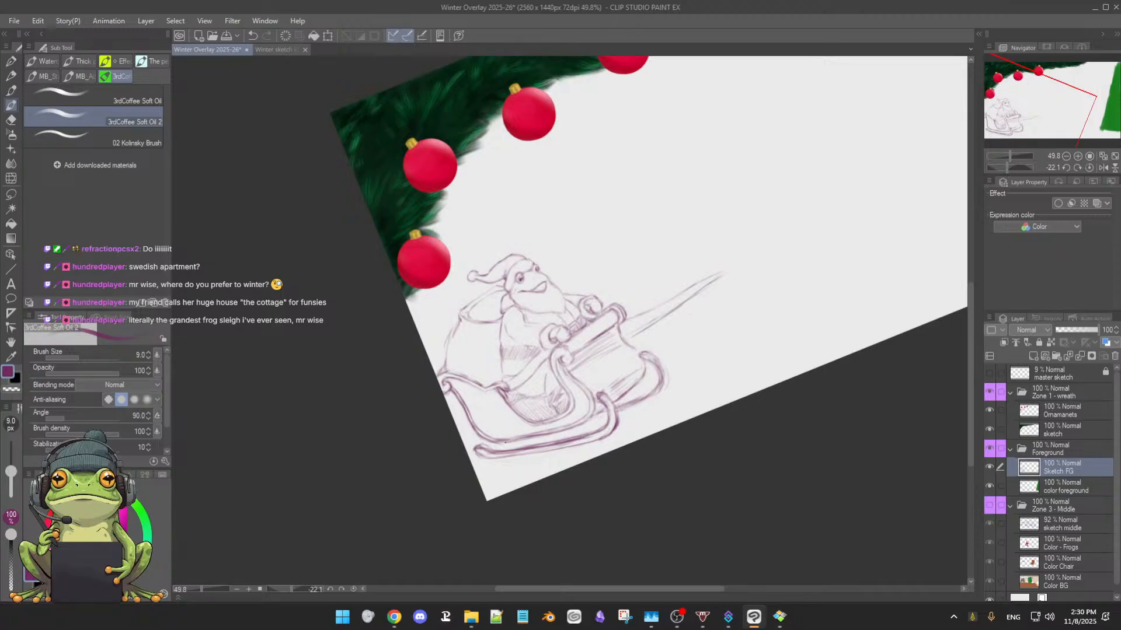
pyautogui.moveTo(513, 440); pyautogui.dragTo(507, 451)
pyautogui.press('r')
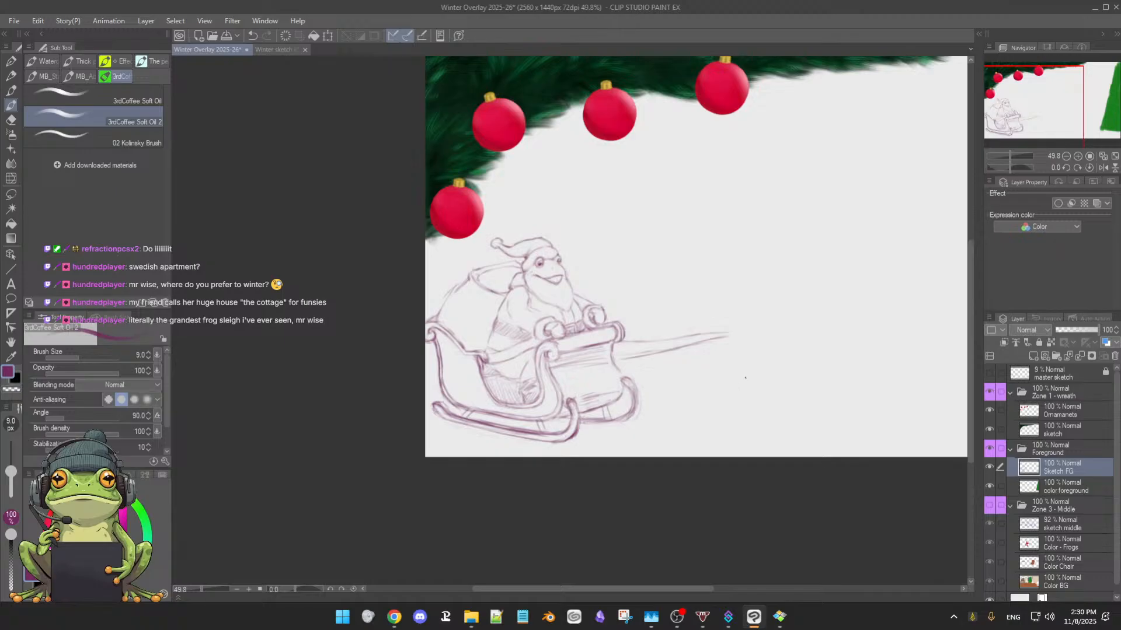
pyautogui.scroll(-2, 768, 368)
pyautogui.moveTo(776, 343); pyautogui.dragTo(620, 389)
pyautogui.scroll(2, 625, 388)
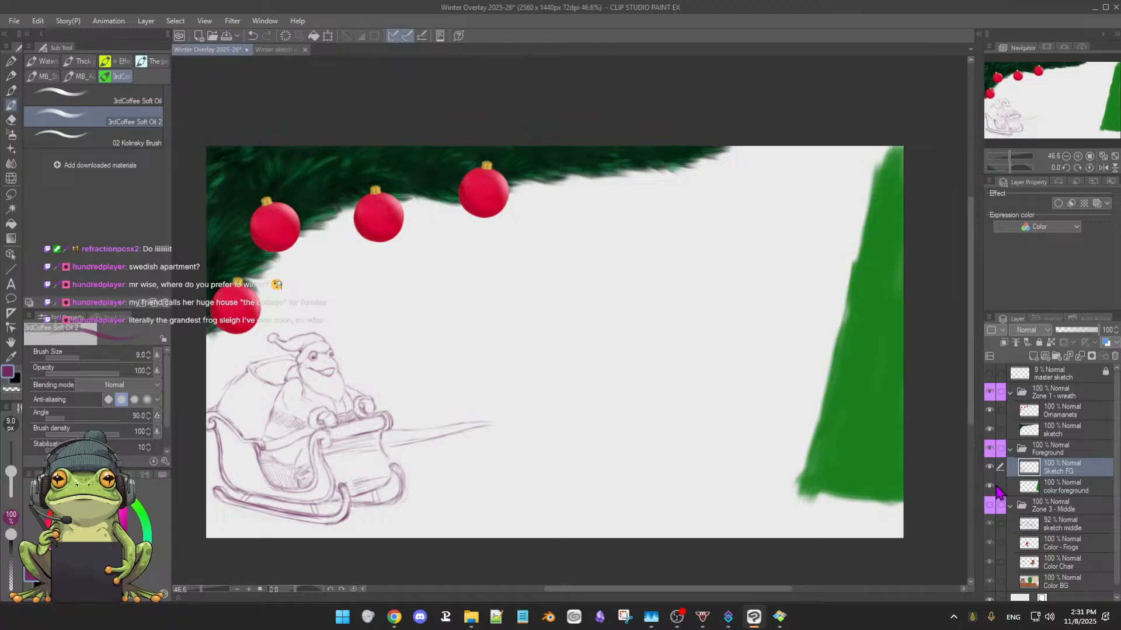
# Add a new layer directly above the color foreground layer and name it Head
pyautogui.click(1049, 490)
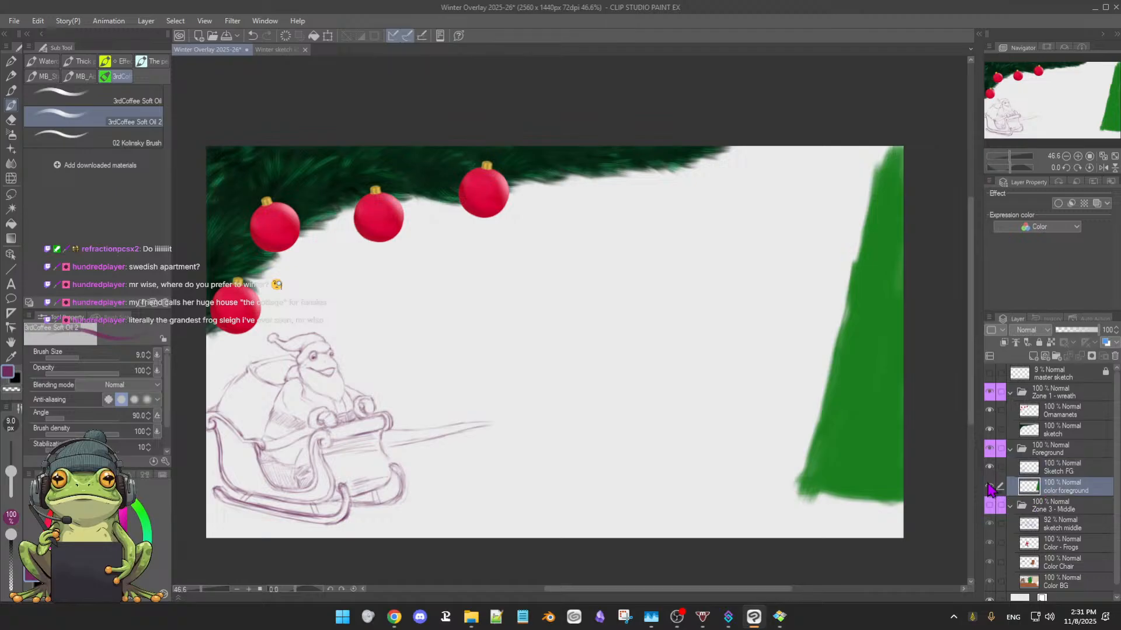
pyautogui.click(990, 487)
pyautogui.click(990, 487)
pyautogui.click(1034, 356)
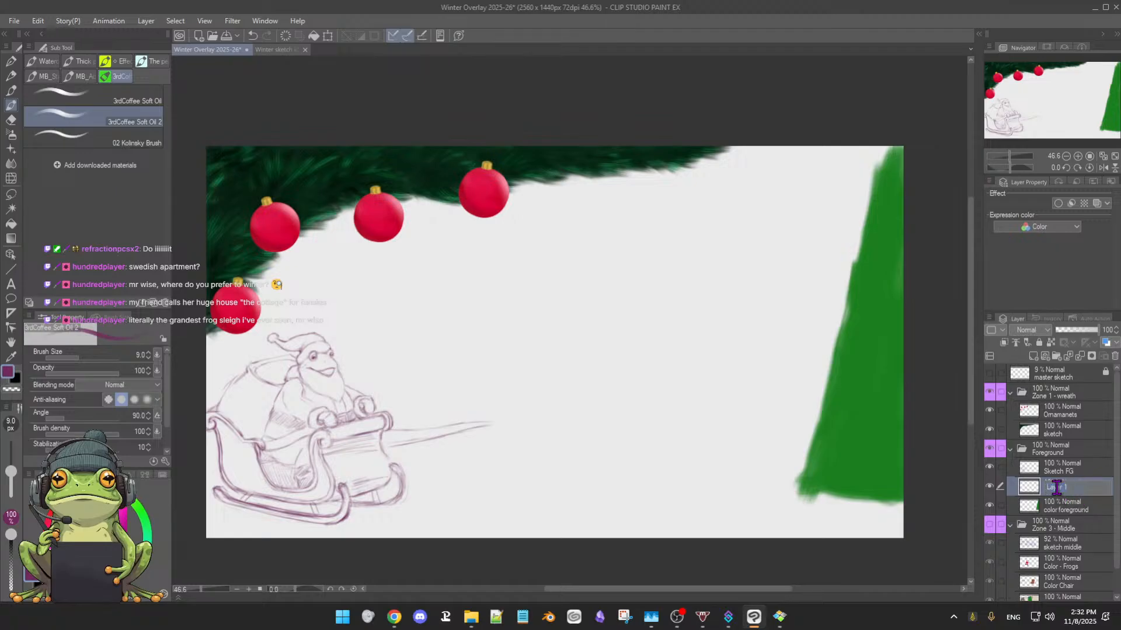
pyautogui.doubleClick(1059, 489)
pyautogui.write('Head')
pyautogui.press('Return')
# Rename the color foreground layer as Santa
pyautogui.click(1062, 510)
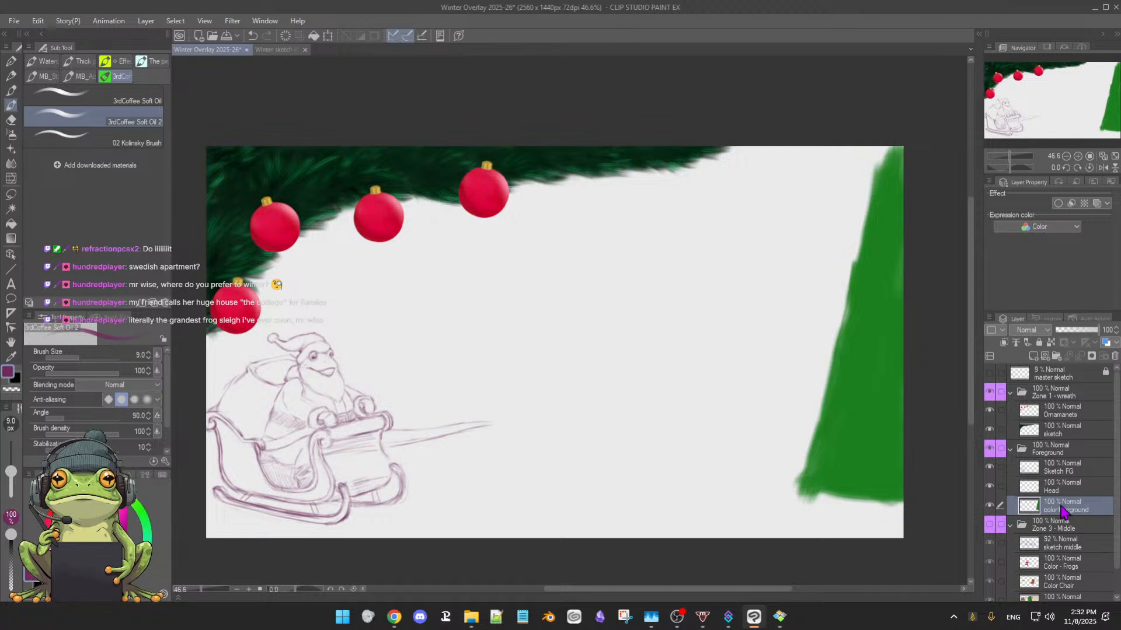
pyautogui.doubleClick(1060, 514)
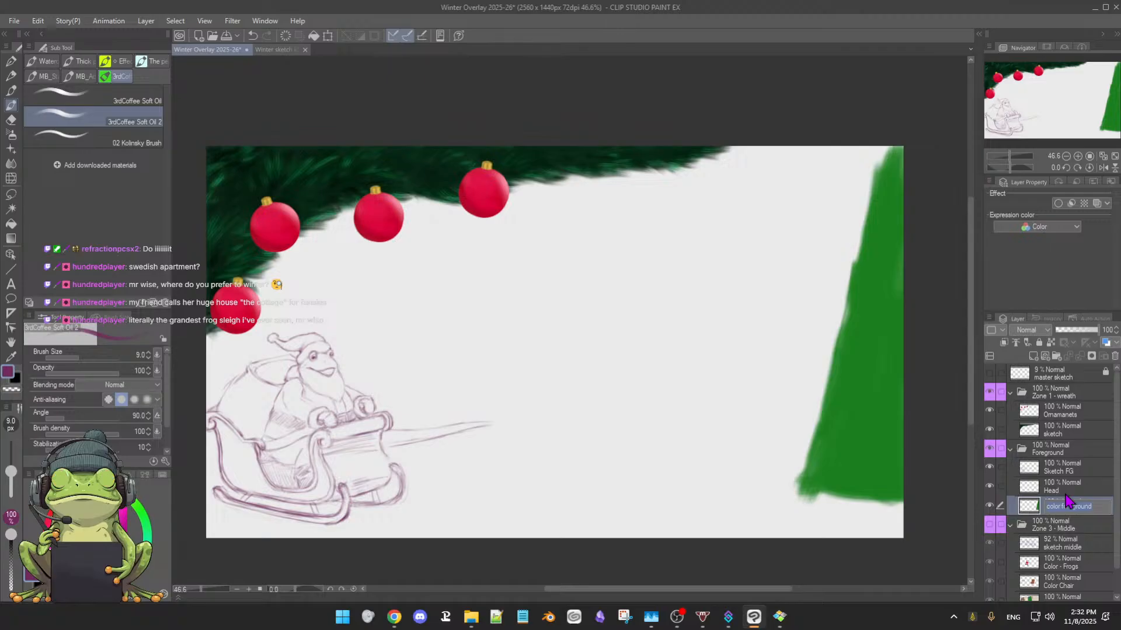
pyautogui.write('C')
pyautogui.press('BackSpace')
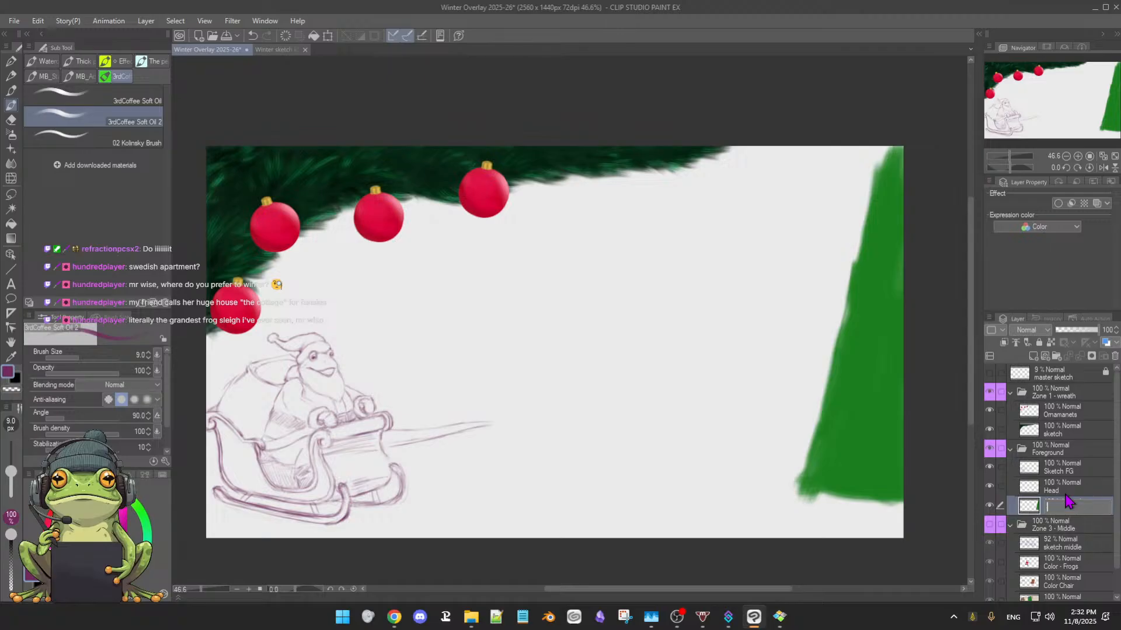
pyautogui.write('Santa')
pyautogui.press('Return')
# On the Santa layer, paint the frog's upper coat and near sleeve with red sampled from the ornament, using a 35.8 px brush
pyautogui.scroll(1, 524, 310)
pyautogui.scroll(1, 523, 310)
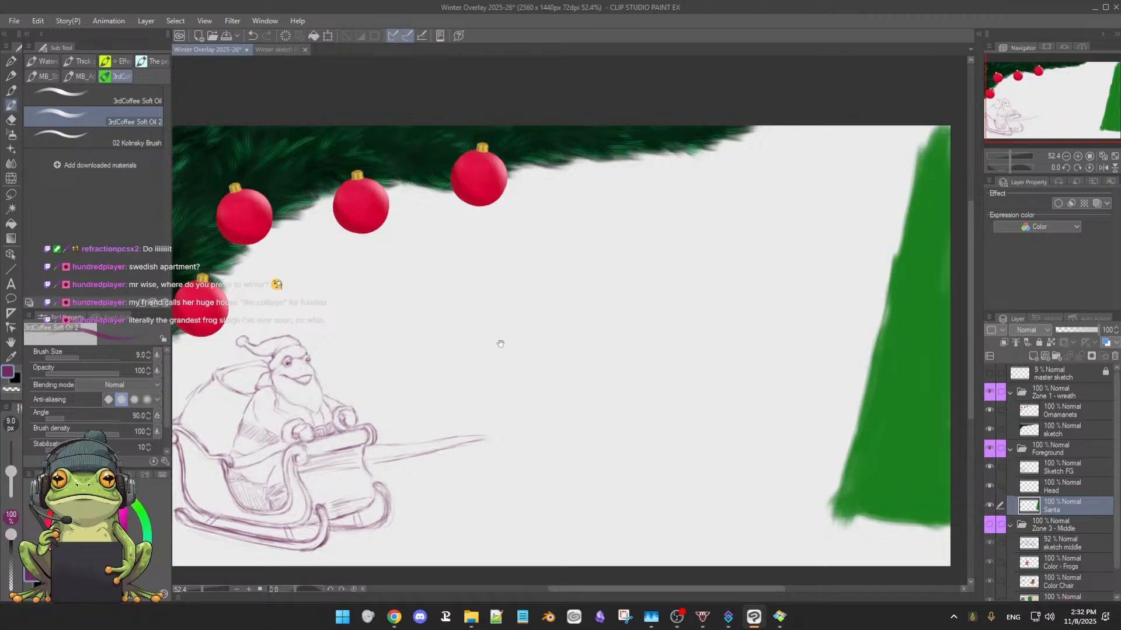
pyautogui.moveTo(504, 351); pyautogui.dragTo(640, 337)
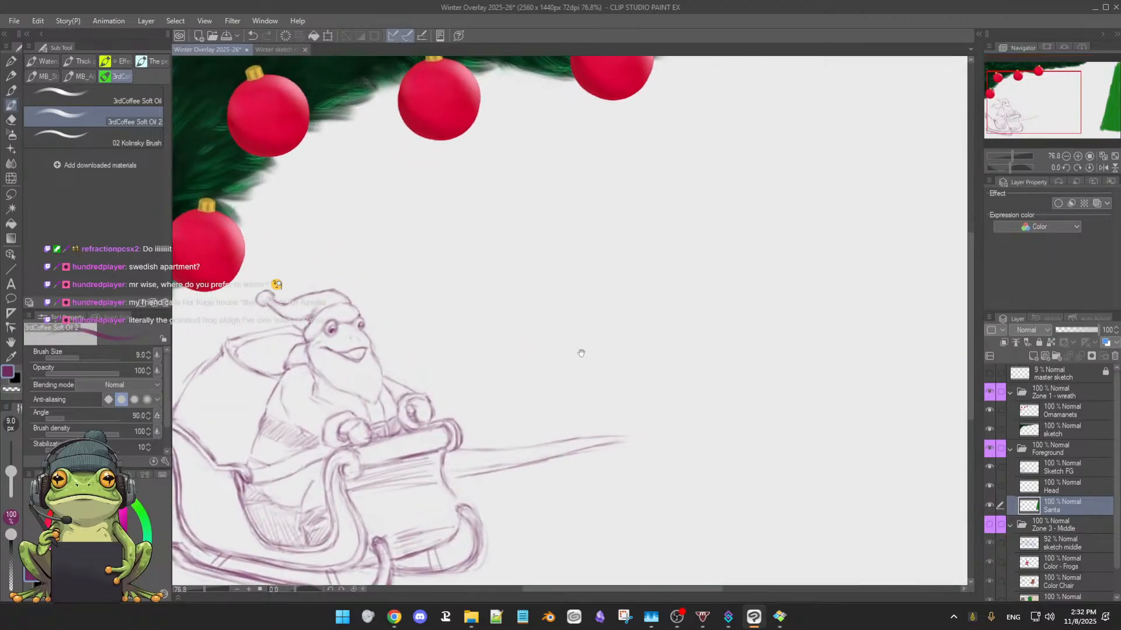
pyautogui.moveTo(565, 365); pyautogui.dragTo(693, 327)
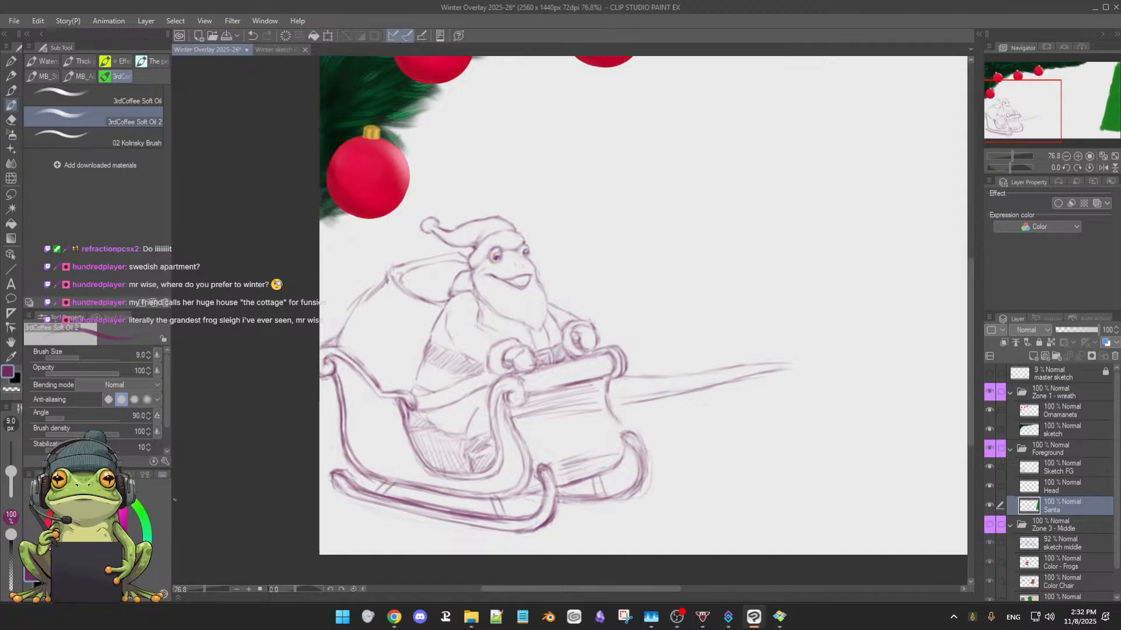
pyautogui.click(1070, 491)
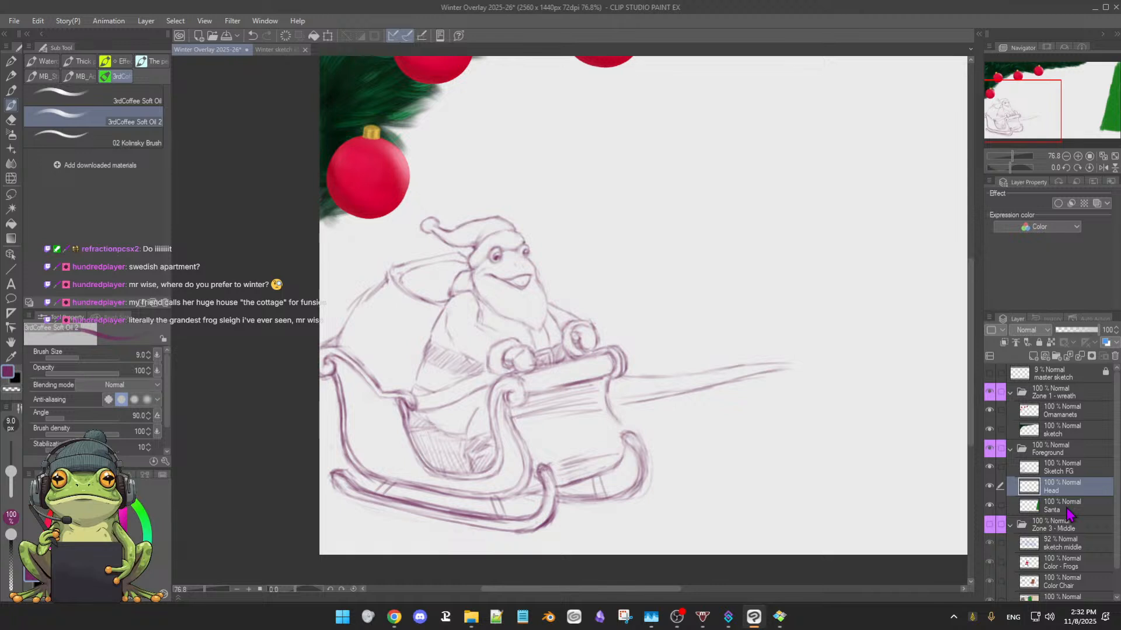
pyautogui.click(1070, 512)
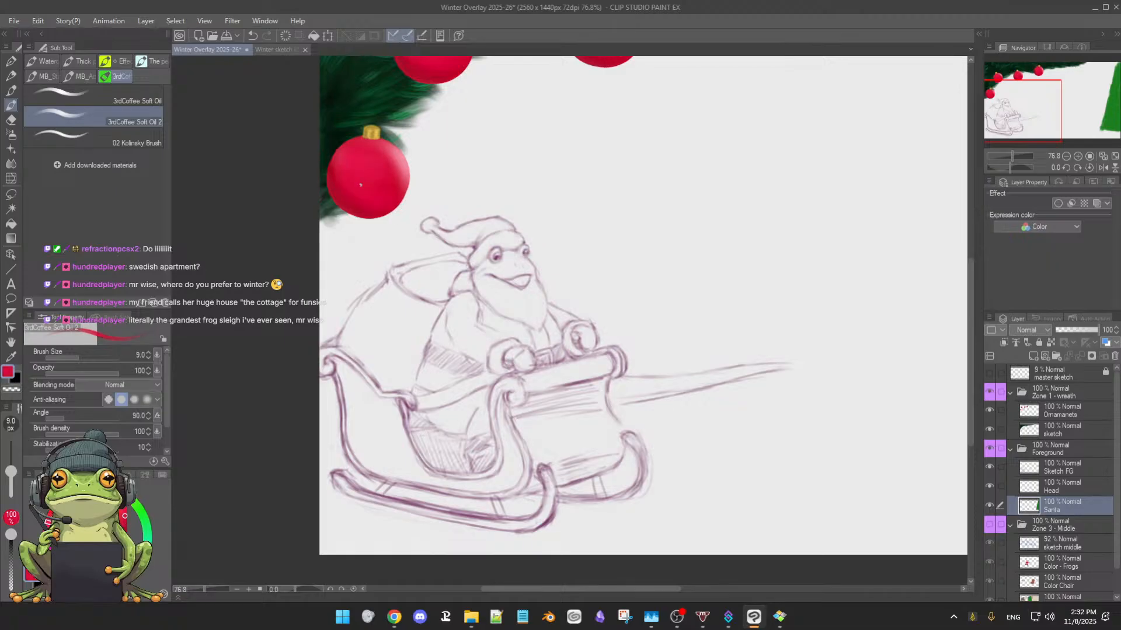
pyautogui.keyDown('alt'); pyautogui.click(346, 193); pyautogui.keyUp('alt')
pyautogui.moveTo(481, 257); pyautogui.dragTo(486, 260)
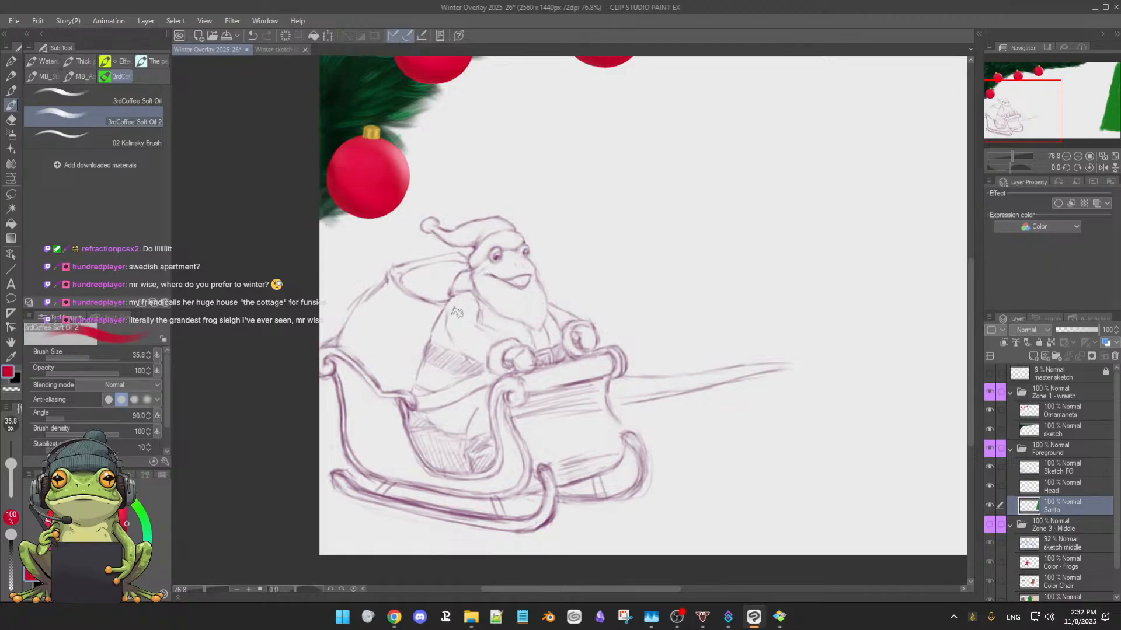
pyautogui.moveTo(460, 303)
pyautogui.mouseDown()
pyautogui.moveTo(452, 324)
pyautogui.moveTo(455, 309)
pyautogui.mouseUp()
pyautogui.moveTo(455, 304); pyautogui.dragTo(441, 351)
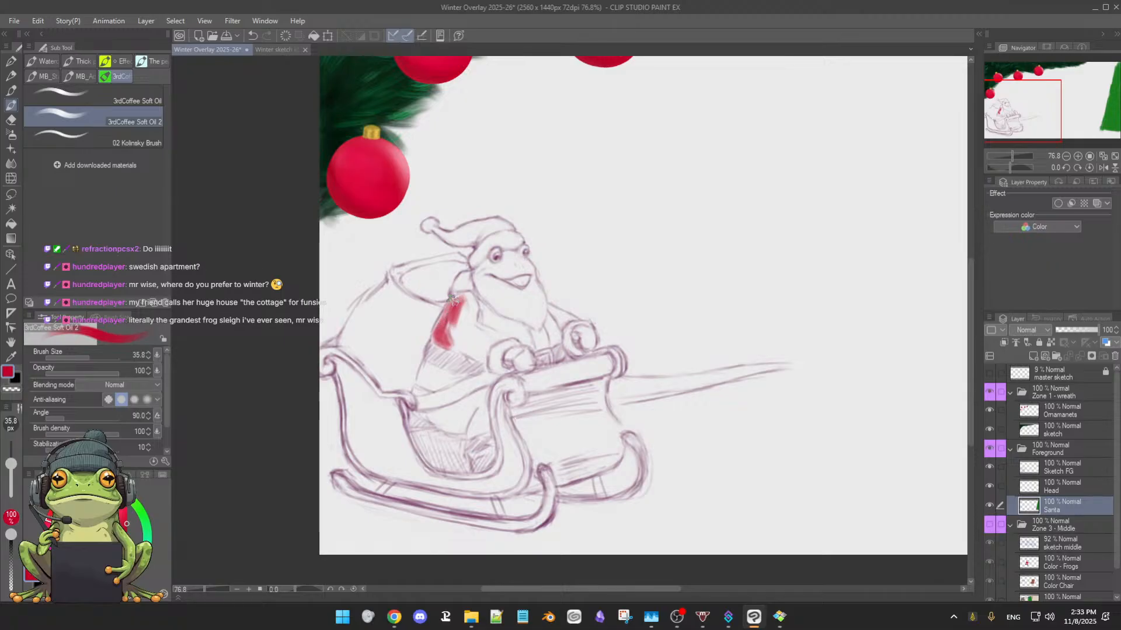
pyautogui.moveTo(473, 298)
pyautogui.mouseDown()
pyautogui.moveTo(481, 322)
pyautogui.moveTo(458, 327)
pyautogui.moveTo(474, 316)
pyautogui.moveTo(472, 340)
pyautogui.moveTo(495, 343)
pyautogui.mouseUp()
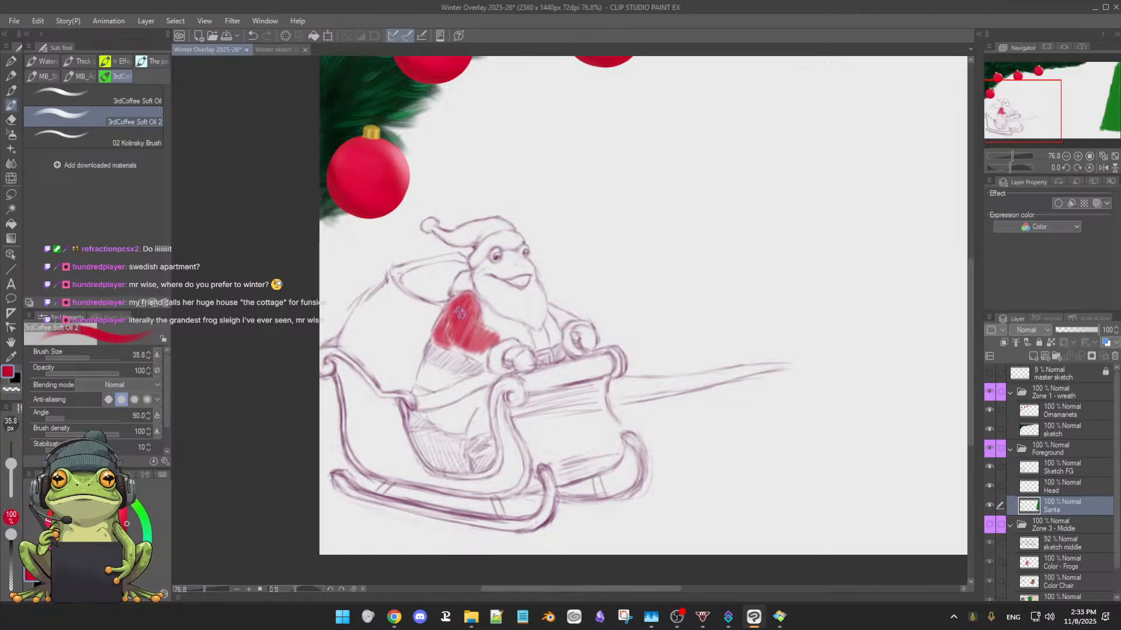
pyautogui.moveTo(454, 300)
pyautogui.mouseDown()
pyautogui.moveTo(445, 330)
pyautogui.moveTo(466, 304)
pyautogui.moveTo(465, 329)
pyautogui.moveTo(466, 299)
pyautogui.moveTo(471, 318)
pyautogui.moveTo(481, 326)
pyautogui.moveTo(470, 308)
pyautogui.moveTo(492, 325)
pyautogui.moveTo(478, 301)
pyautogui.moveTo(523, 339)
pyautogui.moveTo(488, 326)
pyautogui.moveTo(530, 343)
pyautogui.moveTo(482, 338)
pyautogui.moveTo(468, 313)
pyautogui.moveTo(492, 331)
pyautogui.moveTo(461, 342)
pyautogui.moveTo(473, 346)
pyautogui.moveTo(453, 330)
pyautogui.moveTo(437, 343)
pyautogui.moveTo(470, 351)
pyautogui.moveTo(463, 342)
pyautogui.moveTo(482, 347)
pyautogui.moveTo(495, 334)
pyautogui.moveTo(462, 352)
pyautogui.moveTo(450, 342)
pyautogui.moveTo(499, 337)
pyautogui.moveTo(478, 352)
pyautogui.moveTo(450, 326)
pyautogui.moveTo(485, 329)
pyautogui.moveTo(471, 295)
pyautogui.moveTo(458, 336)
pyautogui.moveTo(460, 299)
pyautogui.mouseUp()
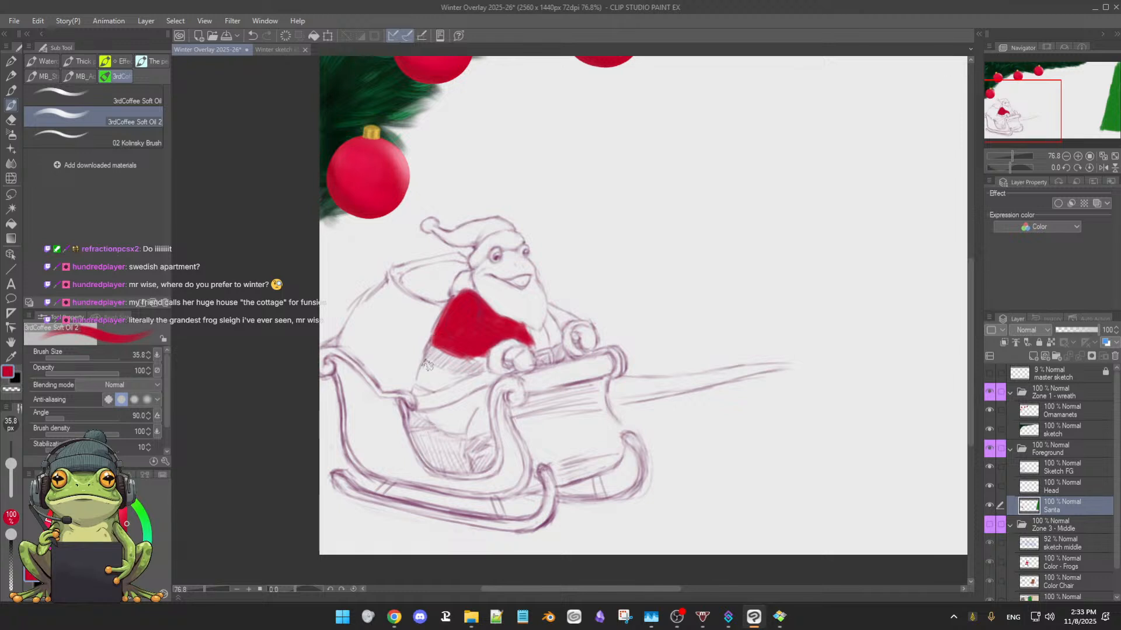
# Paint the lower coat and leg red, leaving the belt and the coat's trim band unpainted
pyautogui.moveTo(427, 365)
pyautogui.mouseDown()
pyautogui.moveTo(418, 379)
pyautogui.moveTo(435, 350)
pyautogui.moveTo(421, 380)
pyautogui.moveTo(479, 357)
pyautogui.mouseUp()
pyautogui.moveTo(425, 377)
pyautogui.mouseDown()
pyautogui.moveTo(453, 374)
pyautogui.moveTo(431, 366)
pyautogui.moveTo(462, 374)
pyautogui.moveTo(439, 380)
pyautogui.moveTo(465, 378)
pyautogui.moveTo(426, 390)
pyautogui.moveTo(462, 379)
pyautogui.moveTo(432, 416)
pyautogui.moveTo(417, 417)
pyautogui.moveTo(484, 390)
pyautogui.moveTo(476, 413)
pyautogui.moveTo(488, 386)
pyautogui.moveTo(471, 435)
pyautogui.moveTo(480, 418)
pyautogui.moveTo(472, 437)
pyautogui.moveTo(486, 421)
pyautogui.moveTo(485, 438)
pyautogui.moveTo(487, 401)
pyautogui.moveTo(469, 414)
pyautogui.mouseUp()
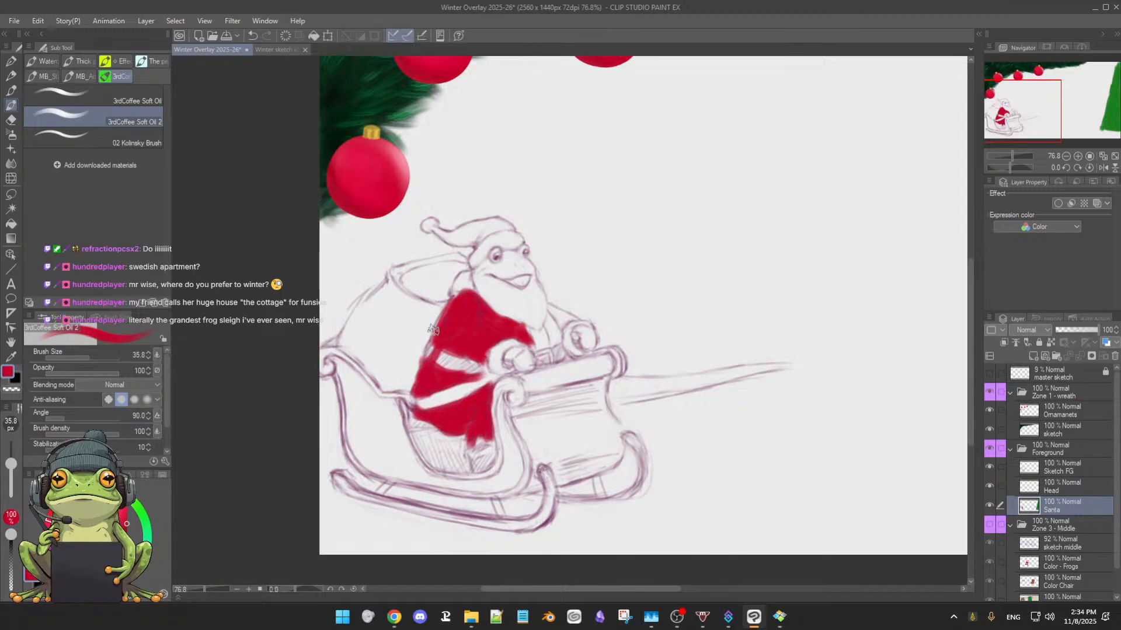
pyautogui.moveTo(433, 330); pyautogui.dragTo(446, 317)
pyautogui.moveTo(424, 371)
pyautogui.mouseDown()
pyautogui.moveTo(443, 407)
pyautogui.moveTo(423, 416)
pyautogui.moveTo(452, 429)
pyautogui.mouseUp()
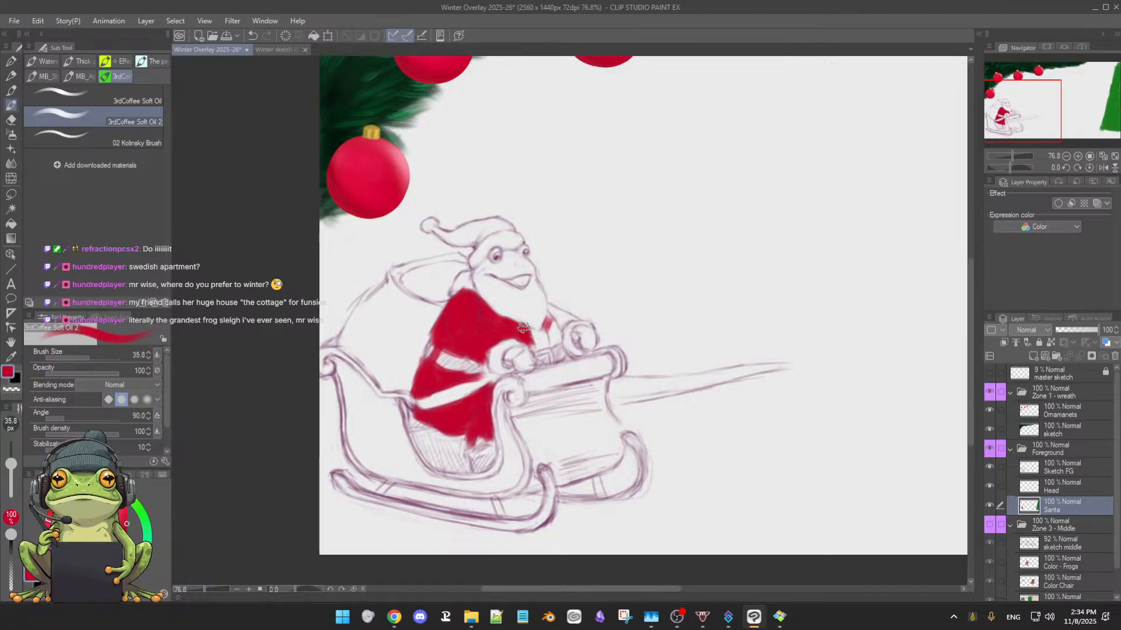
# Paint the far sleeve red and clean up its edges around the hand and beard with the soft eraser
pyautogui.moveTo(549, 315)
pyautogui.mouseDown()
pyautogui.moveTo(551, 339)
pyautogui.moveTo(545, 307)
pyautogui.moveTo(575, 317)
pyautogui.mouseUp()
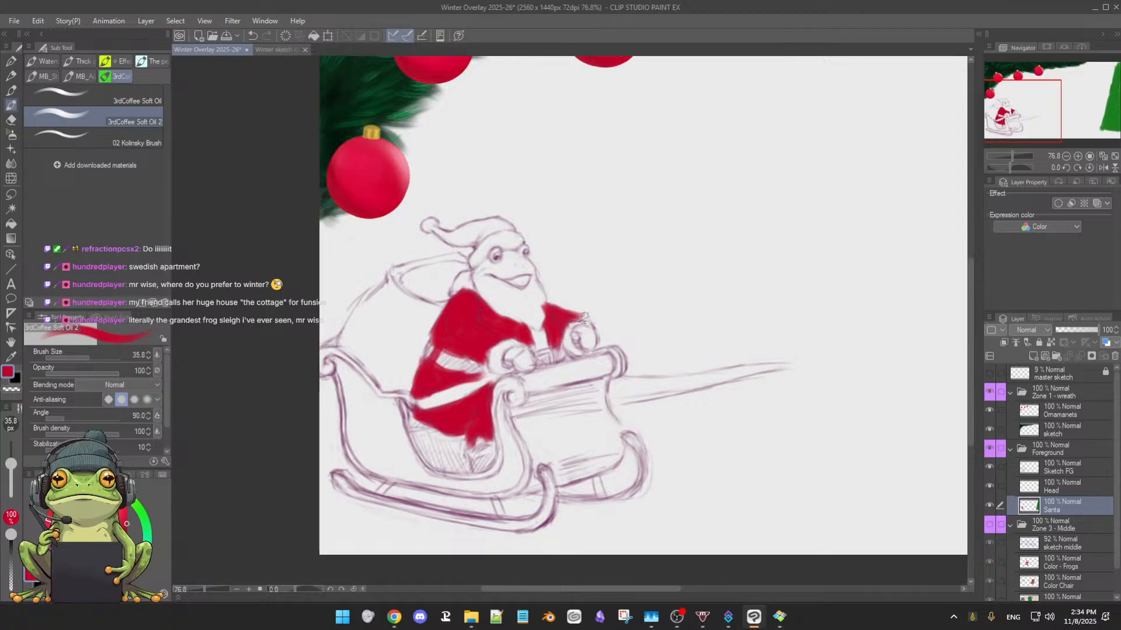
pyautogui.press('e')
pyautogui.moveTo(578, 311); pyautogui.dragTo(586, 317)
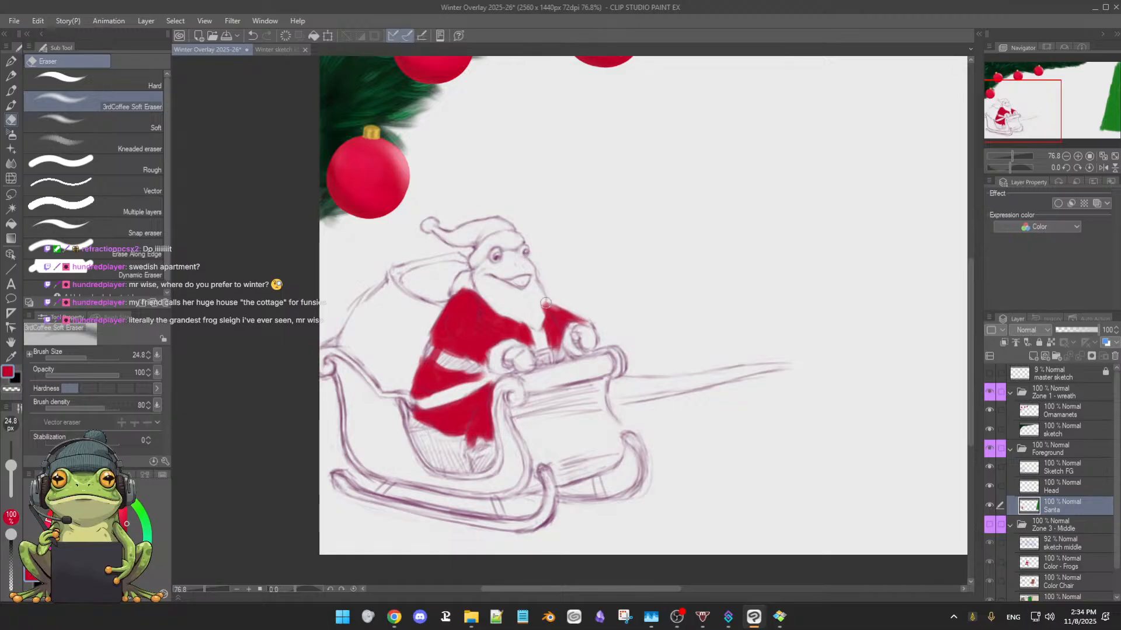
pyautogui.press('b')
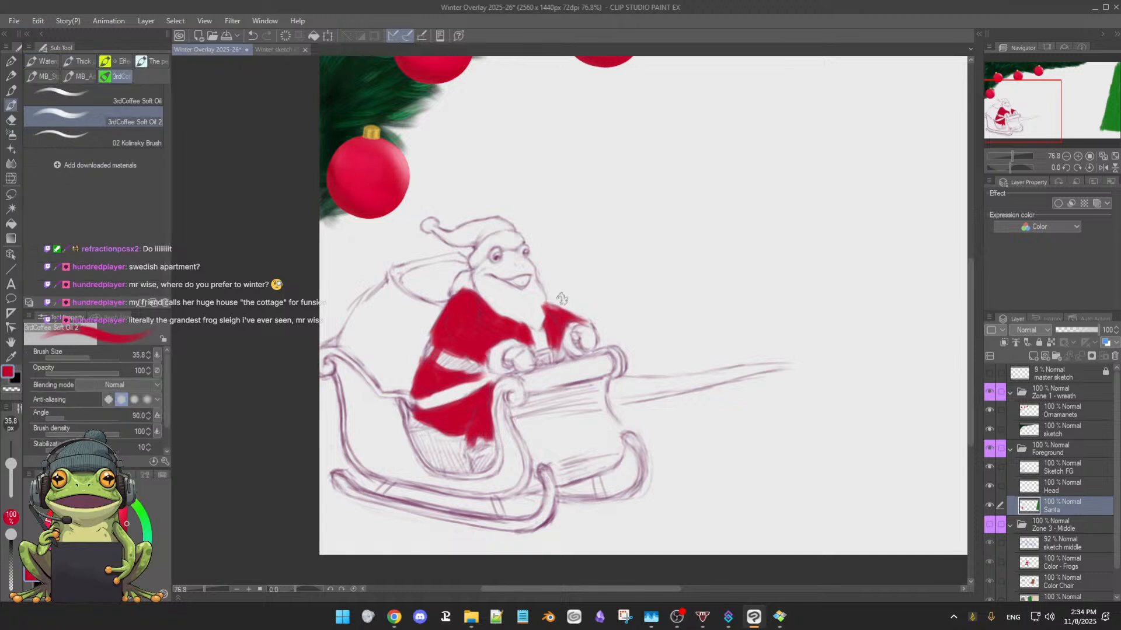
pyautogui.moveTo(535, 306)
pyautogui.mouseDown()
pyautogui.moveTo(553, 314)
pyautogui.moveTo(543, 317)
pyautogui.mouseUp()
pyautogui.press('e')
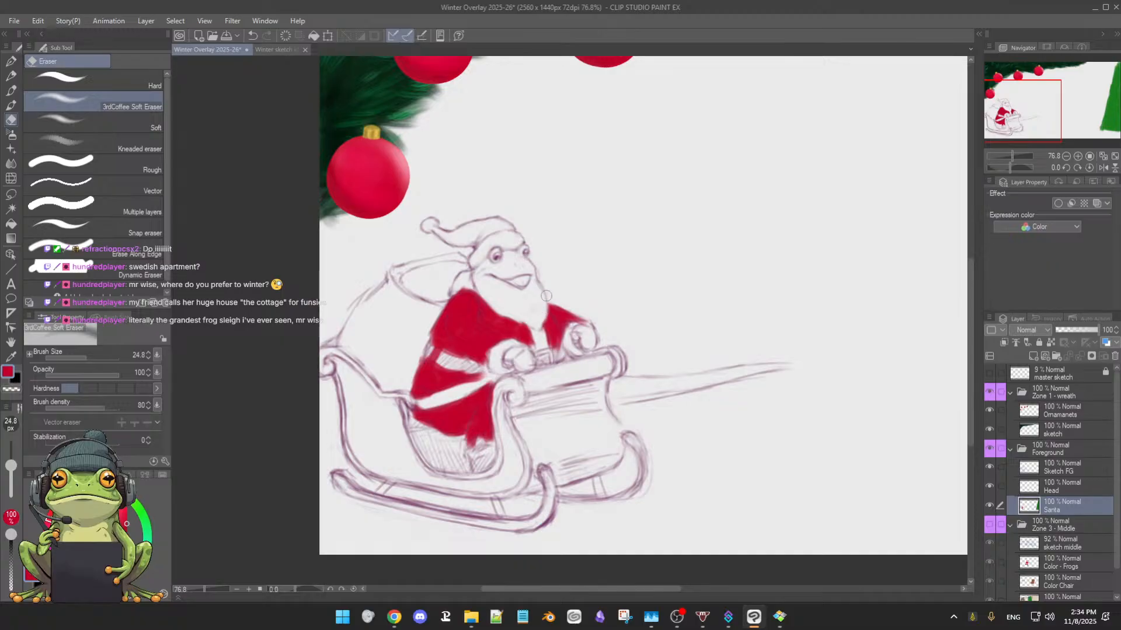
pyautogui.press('b')
pyautogui.scroll(4, 590, 296)
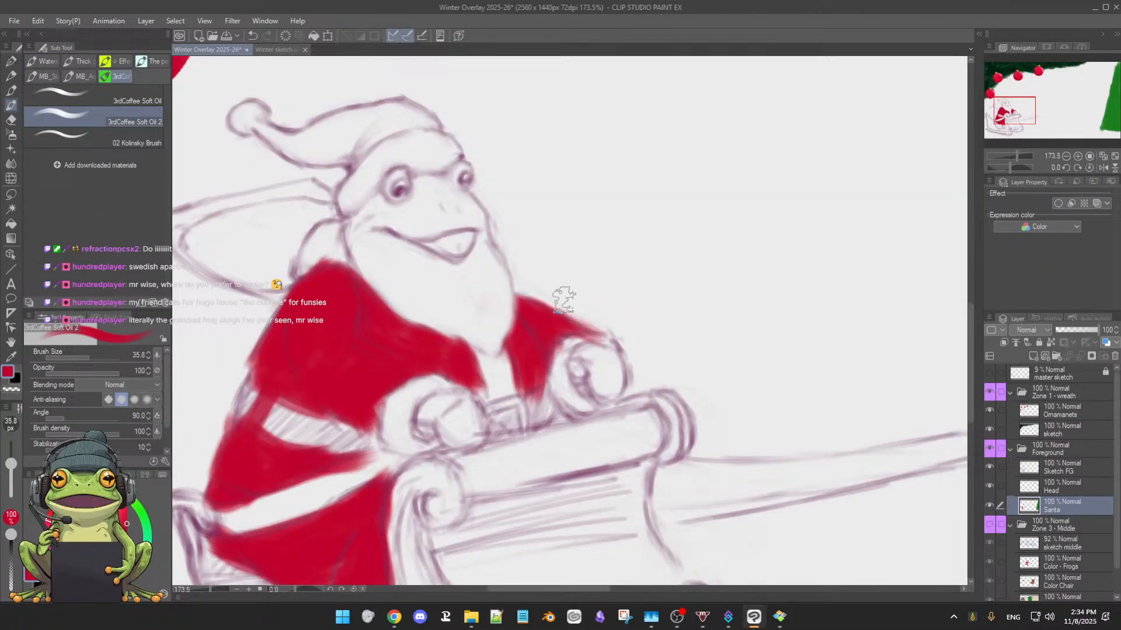
pyautogui.press('e')
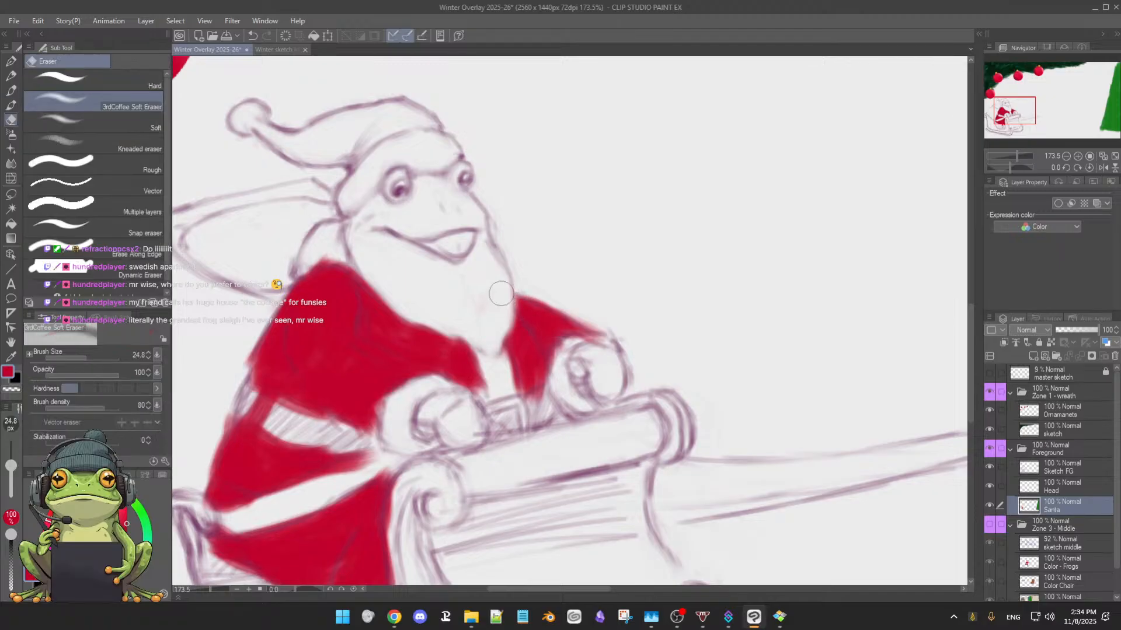
pyautogui.moveTo(484, 313); pyautogui.dragTo(487, 299)
pyautogui.press('b')
# Fill the remaining red area behind the sleigh front, the trouser leg and the Santa hat using a 30.9 px brush
pyautogui.scroll(-2, 619, 366)
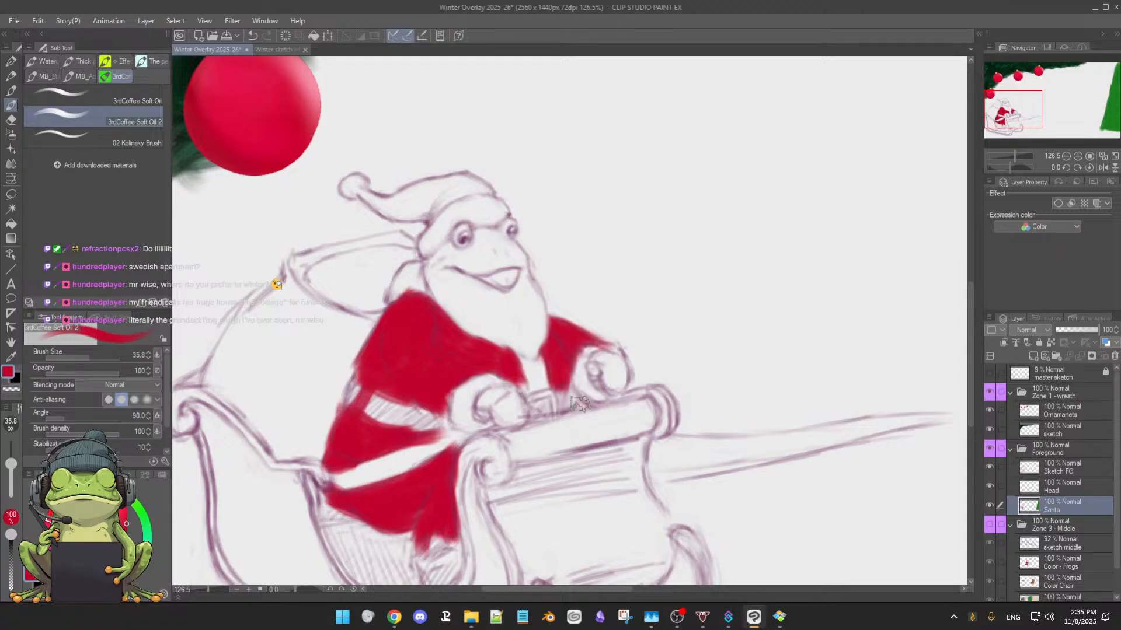
pyautogui.press('[')
pyautogui.moveTo(587, 403)
pyautogui.mouseDown()
pyautogui.moveTo(560, 413)
pyautogui.moveTo(599, 411)
pyautogui.moveTo(637, 301)
pyautogui.mouseUp()
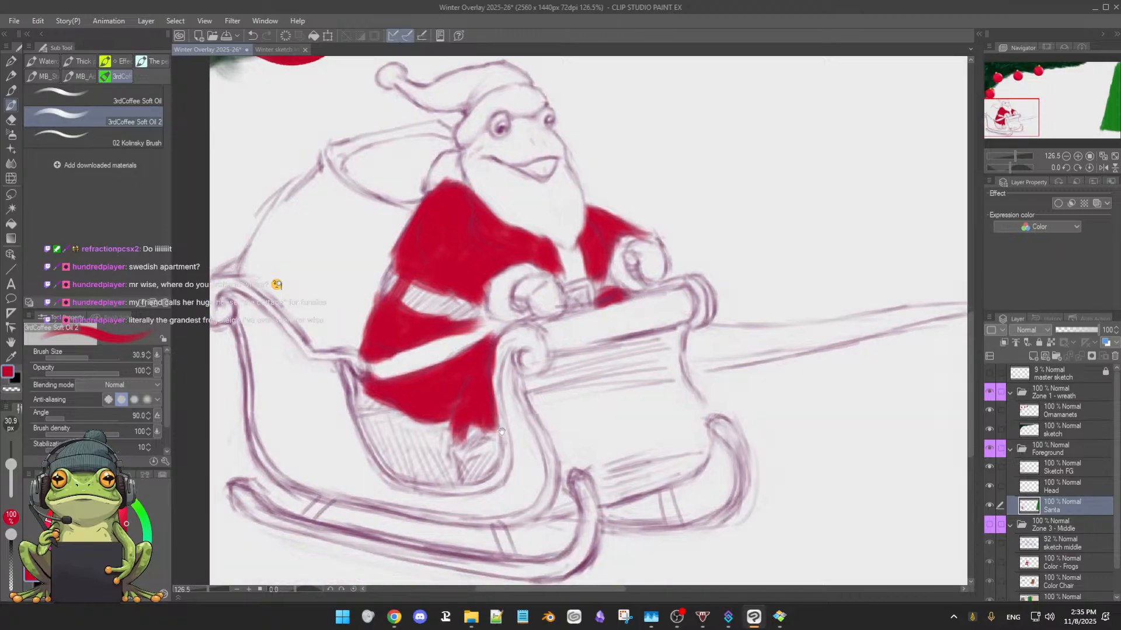
pyautogui.moveTo(473, 426); pyautogui.dragTo(461, 437)
pyautogui.moveTo(402, 86)
pyautogui.mouseDown()
pyautogui.moveTo(438, 99)
pyautogui.moveTo(414, 92)
pyautogui.moveTo(473, 72)
pyautogui.moveTo(452, 79)
pyautogui.moveTo(520, 77)
pyautogui.moveTo(489, 76)
pyautogui.moveTo(470, 98)
pyautogui.moveTo(509, 79)
pyautogui.moveTo(469, 102)
pyautogui.moveTo(479, 90)
pyautogui.moveTo(474, 100)
pyautogui.moveTo(413, 94)
pyautogui.moveTo(450, 106)
pyautogui.moveTo(423, 97)
pyautogui.moveTo(480, 94)
pyautogui.moveTo(426, 101)
pyautogui.moveTo(469, 104)
pyautogui.moveTo(499, 85)
pyautogui.moveTo(465, 92)
pyautogui.moveTo(469, 107)
pyautogui.moveTo(477, 79)
pyautogui.moveTo(533, 85)
pyautogui.mouseUp()
pyautogui.scroll(-3, 706, 341)
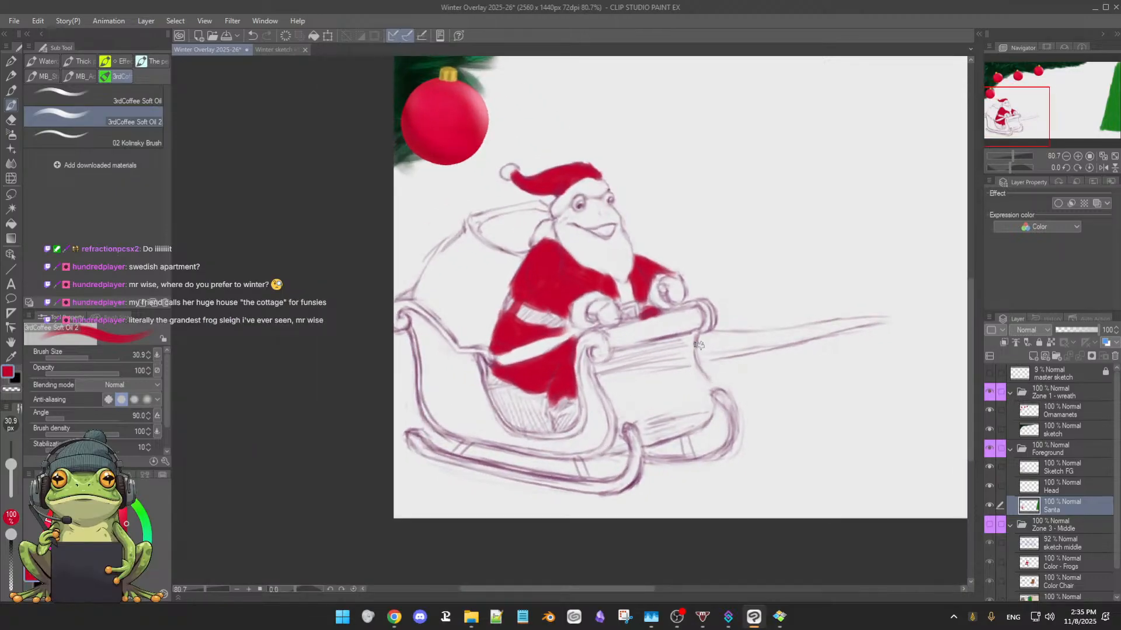
pyautogui.moveTo(746, 305); pyautogui.dragTo(640, 391)
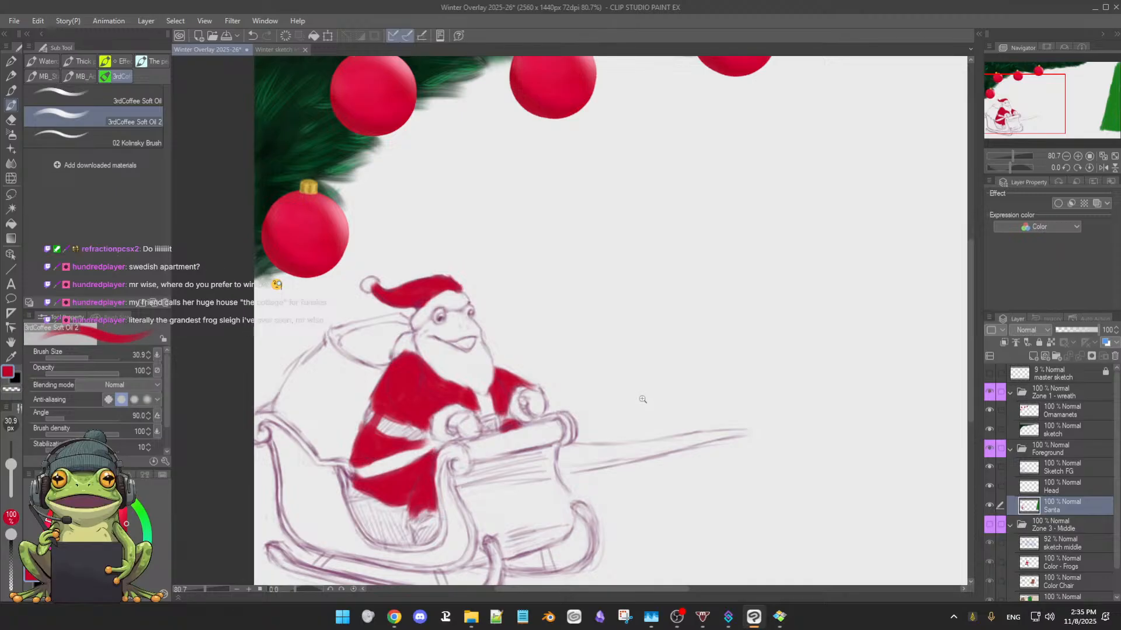
pyautogui.scroll(1, 648, 395)
pyautogui.scroll(-2, 641, 392)
pyautogui.moveTo(554, 413)
pyautogui.mouseDown()
pyautogui.moveTo(606, 414)
pyautogui.moveTo(589, 436)
pyautogui.moveTo(563, 416)
pyautogui.moveTo(536, 421)
pyautogui.mouseUp()
pyautogui.moveTo(478, 449); pyautogui.dragTo(492, 516)
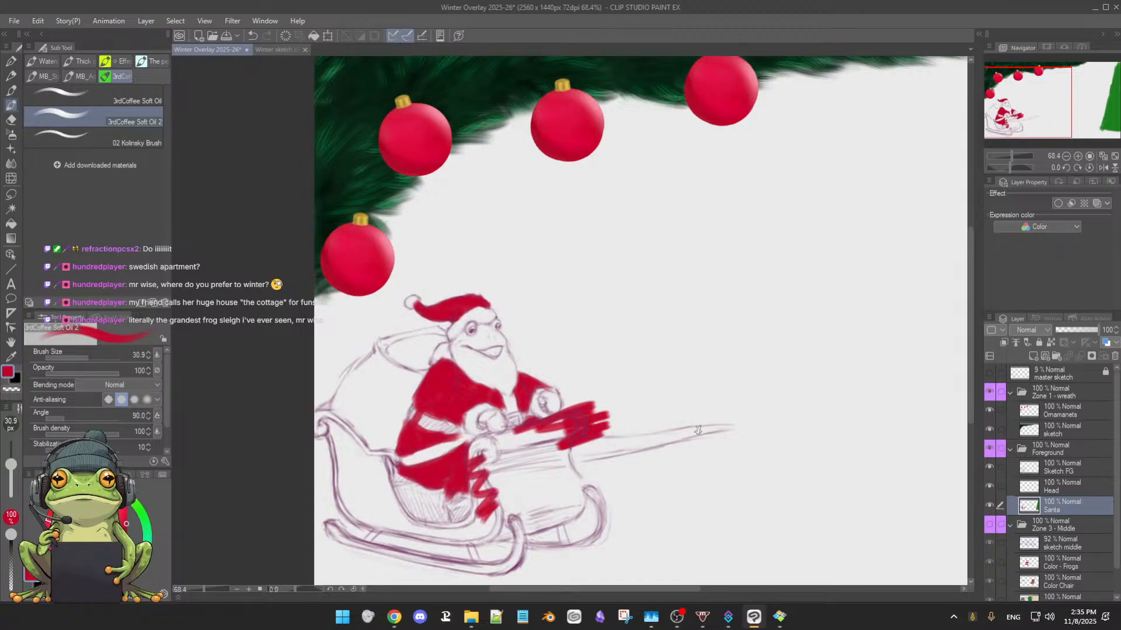
pyautogui.hotkey('ctrl', 'z')
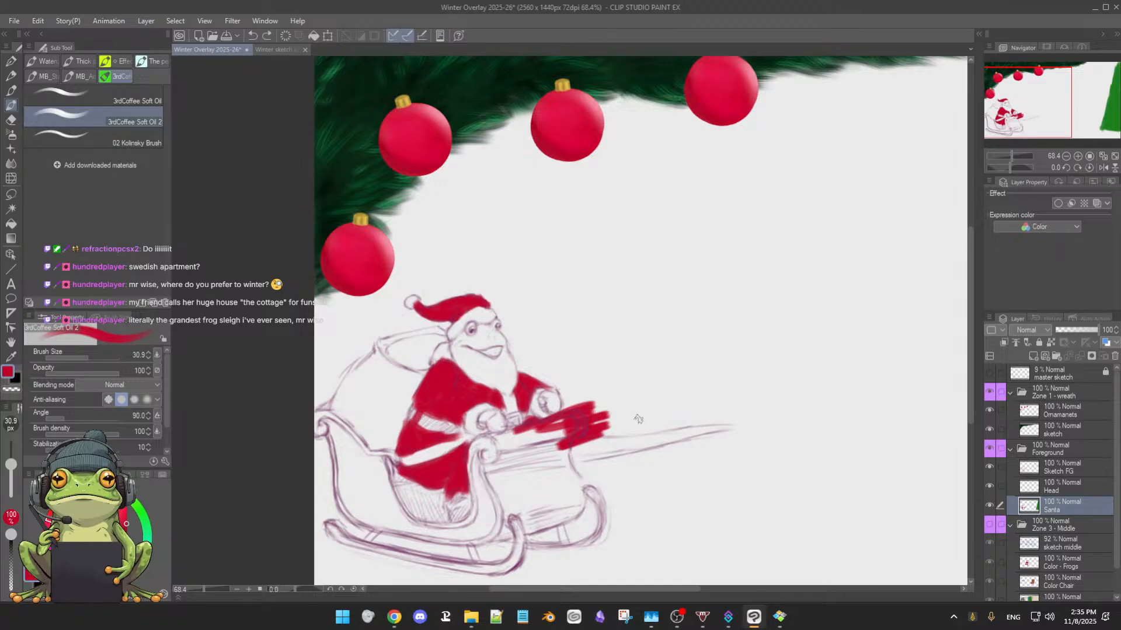
pyautogui.hotkey('ctrl', 'z')
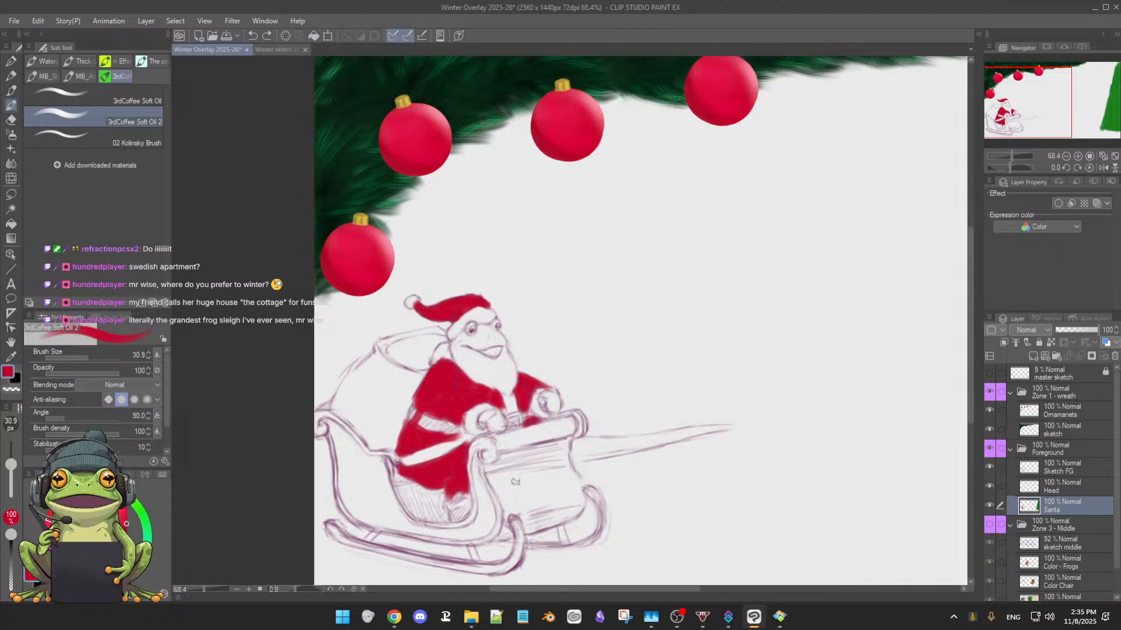
# Choose a medium yellowish green and paint the gift sack's back edge, neck and rim on the Santa layer using a 30.9 px brush
pyautogui.click(140, 517)
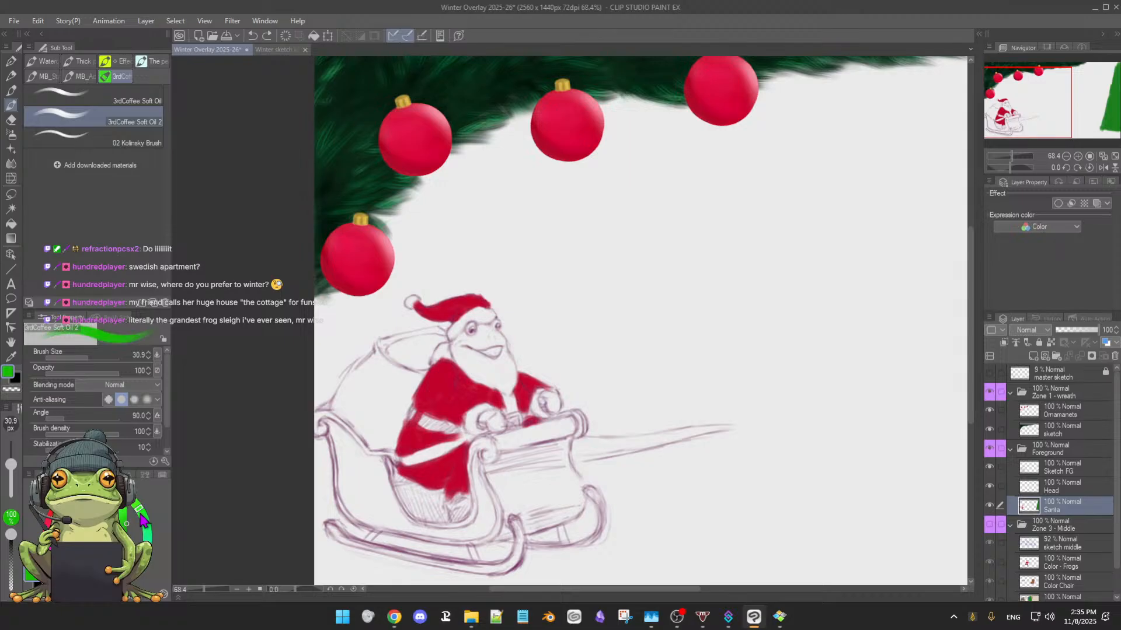
pyautogui.click(129, 523)
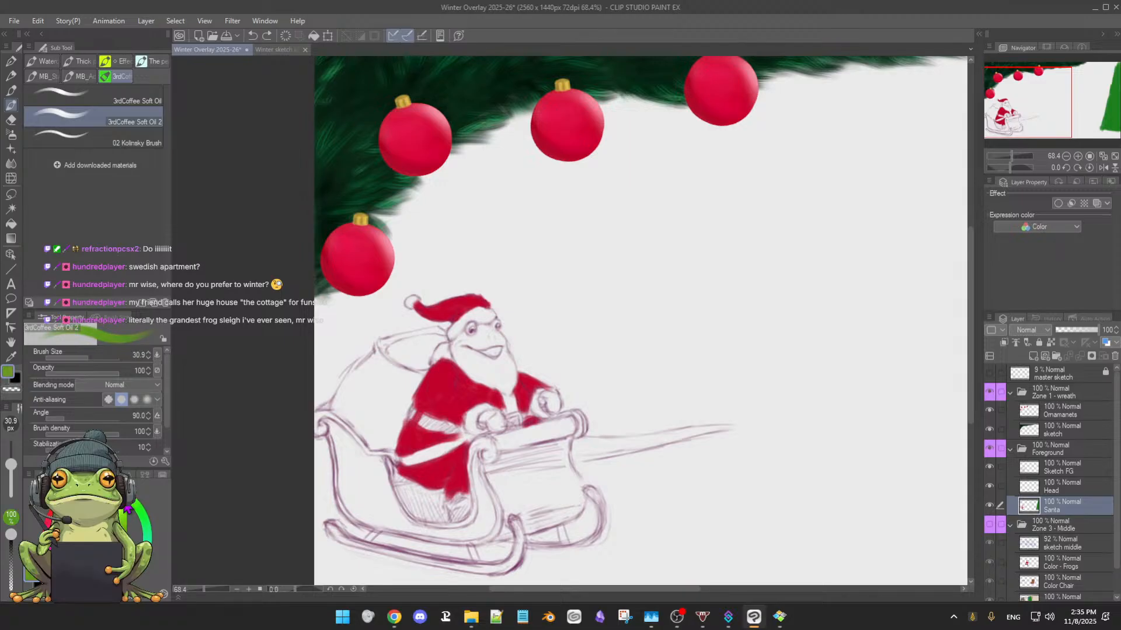
pyautogui.click(99, 530)
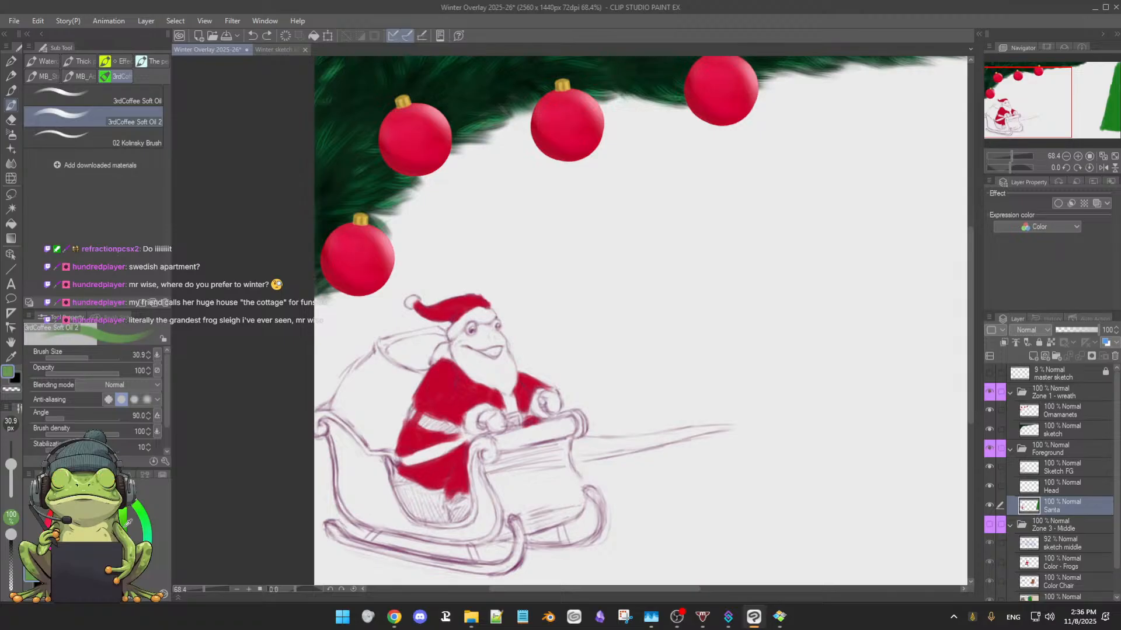
pyautogui.click(104, 538)
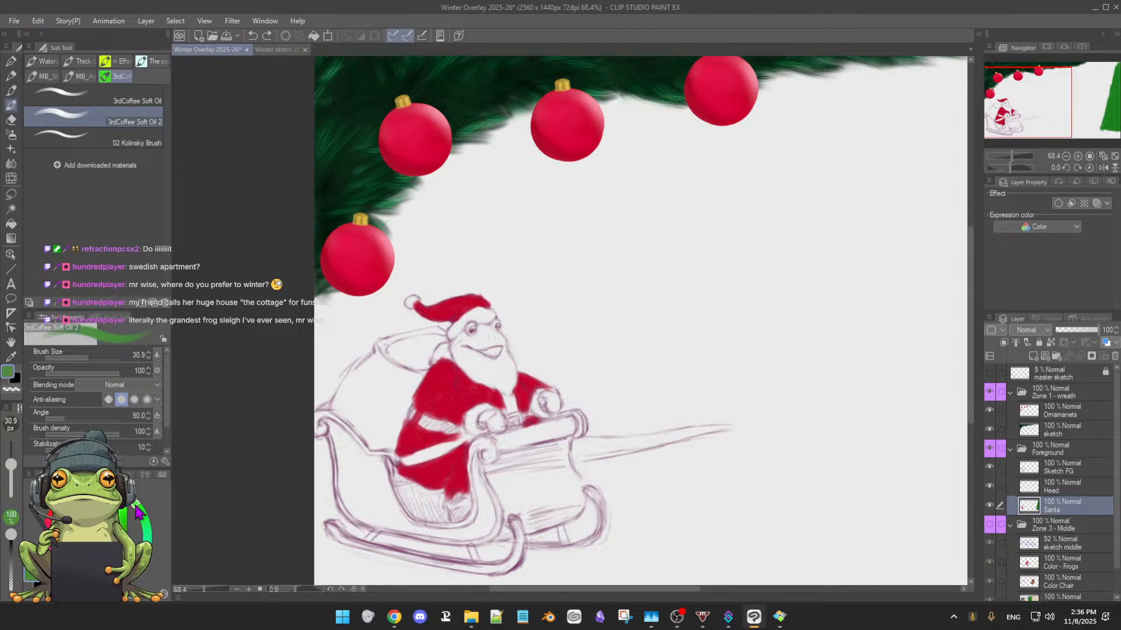
pyautogui.moveTo(136, 506); pyautogui.dragTo(142, 520)
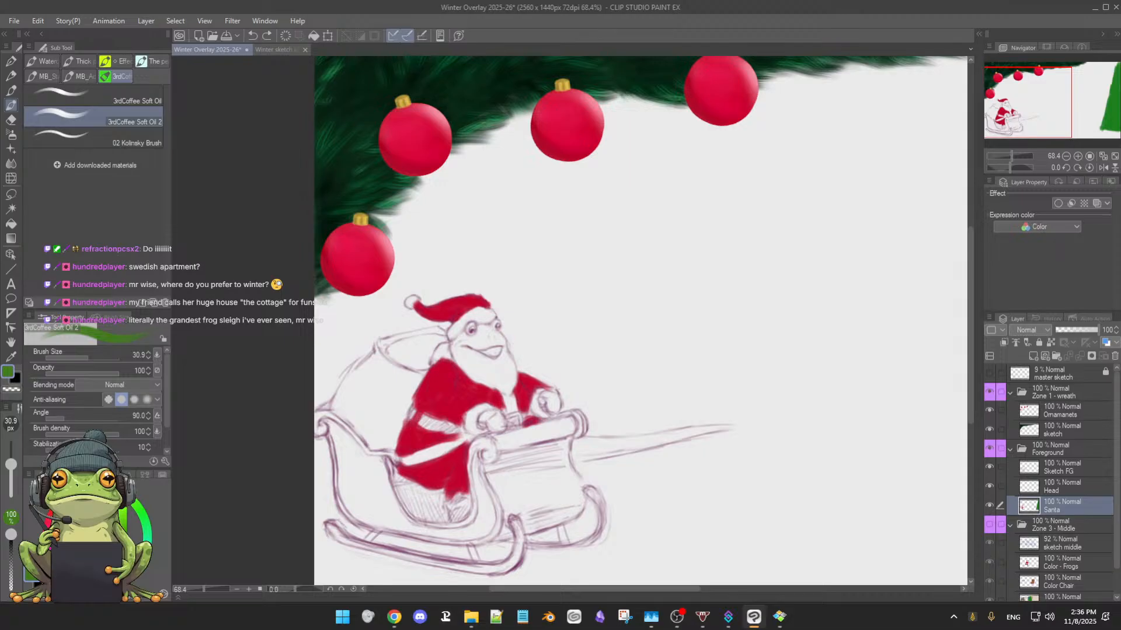
pyautogui.moveTo(376, 364); pyautogui.dragTo(352, 387)
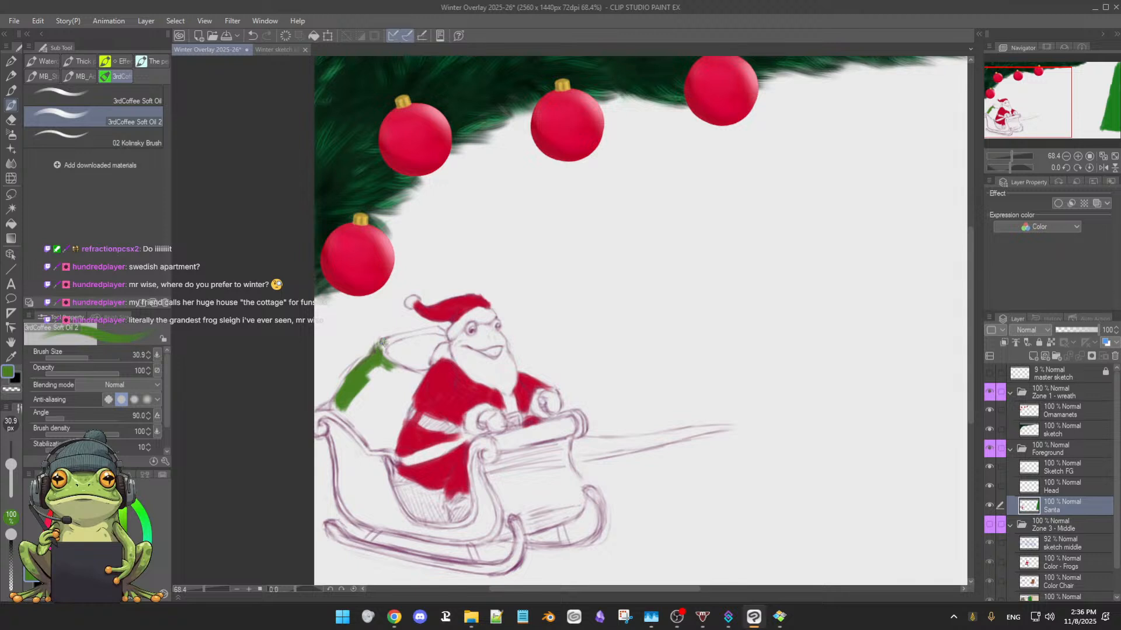
pyautogui.moveTo(380, 343)
pyautogui.mouseDown()
pyautogui.moveTo(440, 331)
pyautogui.moveTo(387, 344)
pyautogui.moveTo(378, 364)
pyautogui.mouseUp()
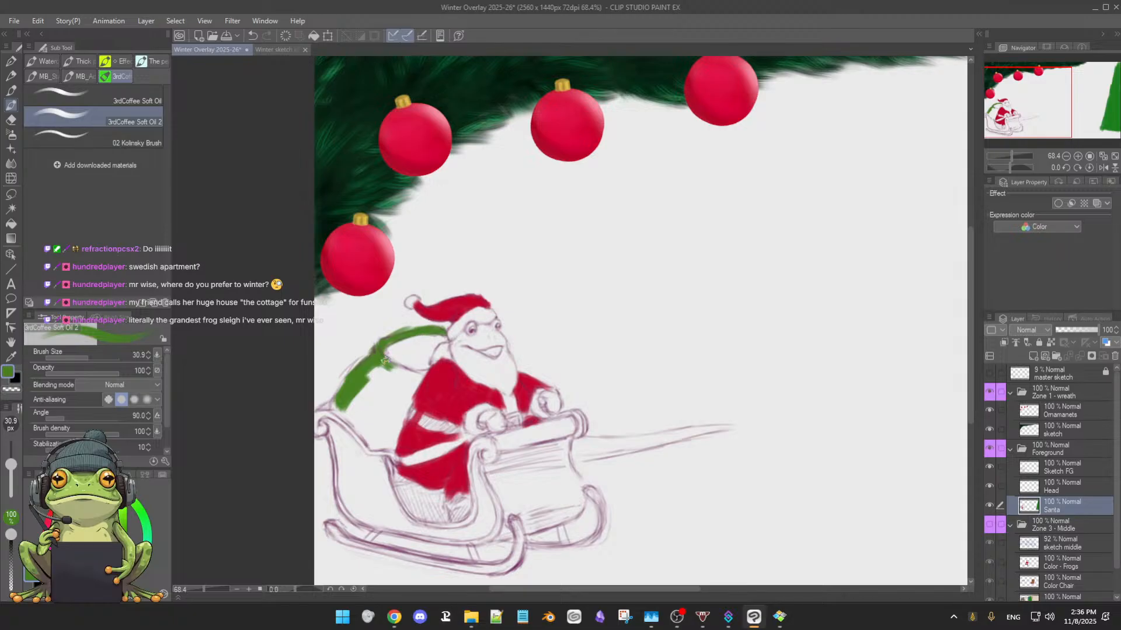
pyautogui.moveTo(385, 360); pyautogui.dragTo(418, 374)
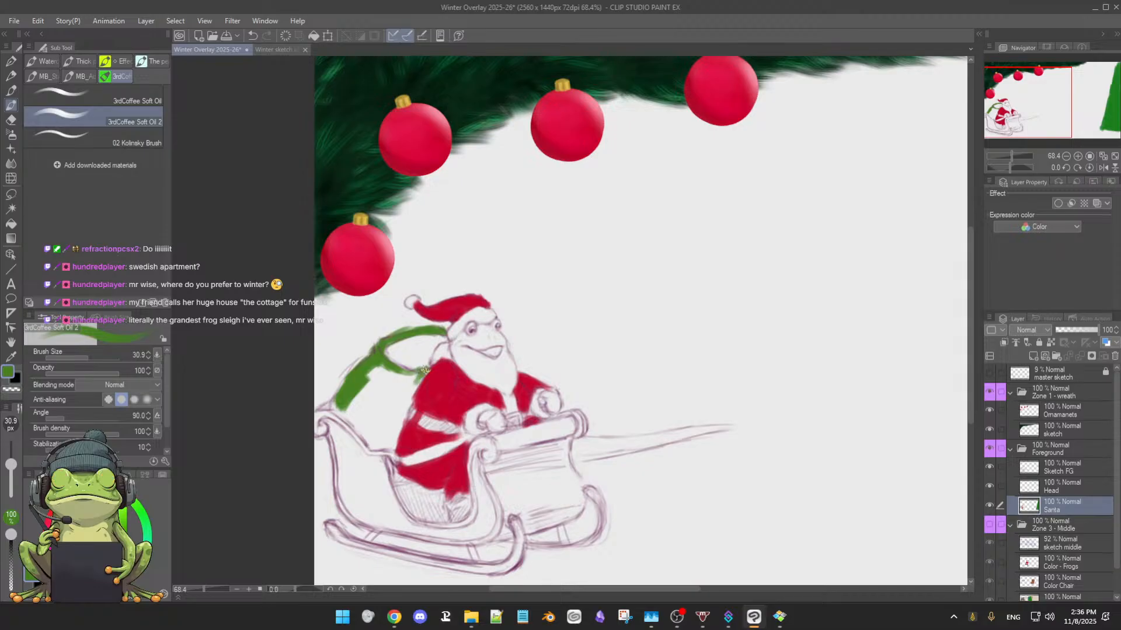
pyautogui.moveTo(430, 378); pyautogui.dragTo(379, 375)
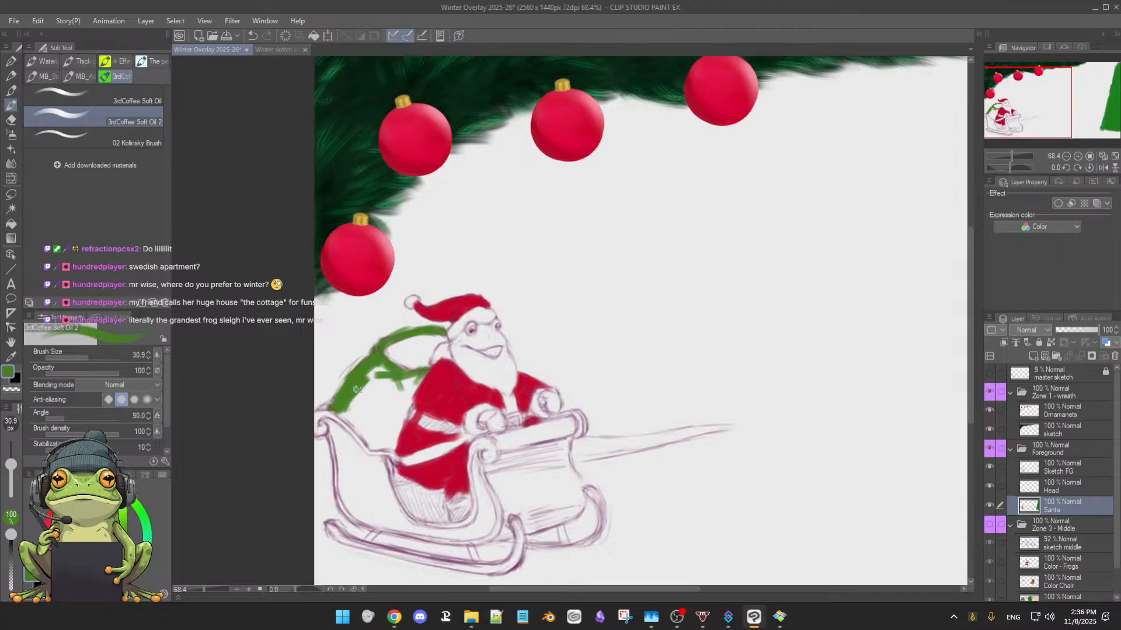
# Fill the upper and back part of the sack with the same green, enlarging the brush to 48.8 px
pyautogui.moveTo(357, 389)
pyautogui.mouseDown()
pyautogui.moveTo(364, 402)
pyautogui.moveTo(342, 393)
pyautogui.mouseUp()
pyautogui.moveTo(350, 406)
pyautogui.mouseDown()
pyautogui.moveTo(363, 431)
pyautogui.moveTo(371, 374)
pyautogui.moveTo(373, 388)
pyautogui.moveTo(375, 371)
pyautogui.moveTo(391, 389)
pyautogui.mouseUp()
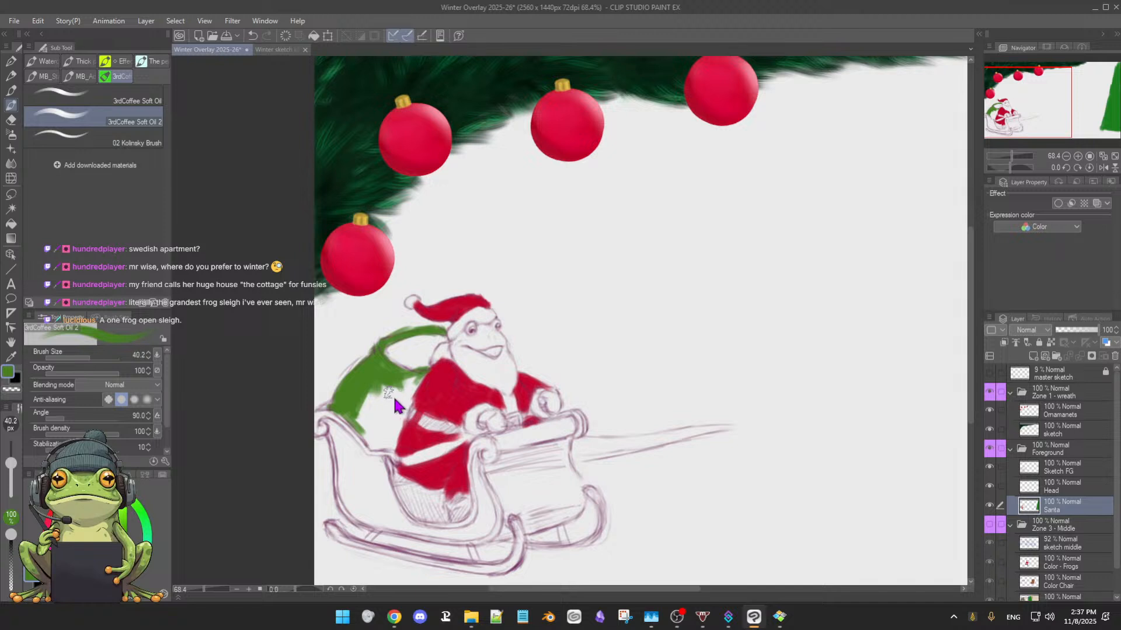
pyautogui.press('[')
pyautogui.press('[')
pyautogui.moveTo(398, 384); pyautogui.dragTo(368, 411)
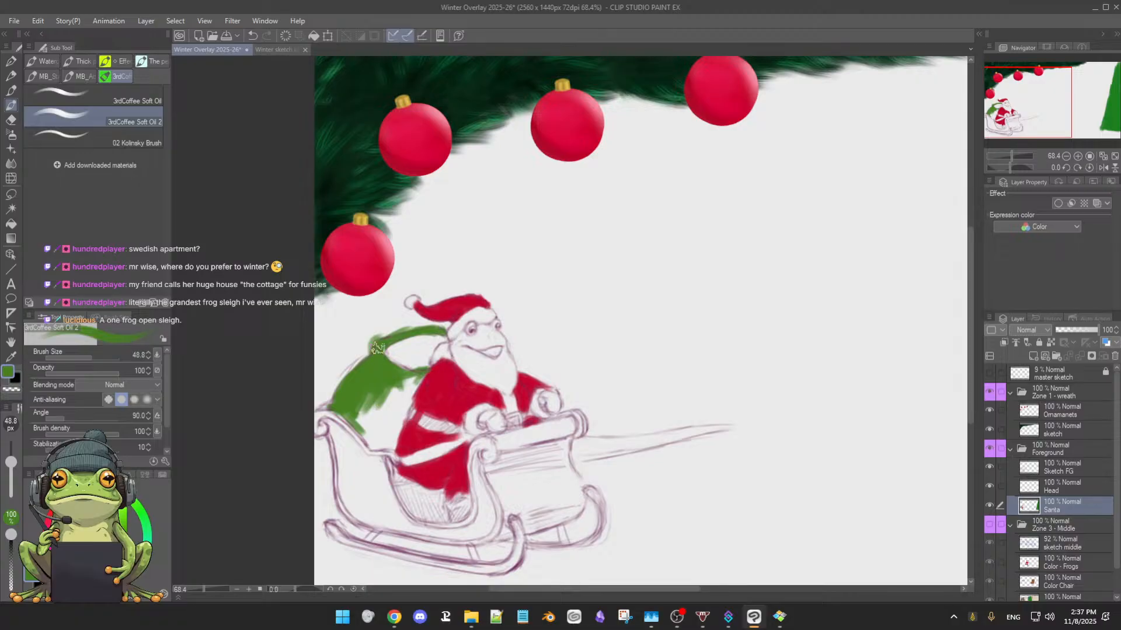
pyautogui.press('e')
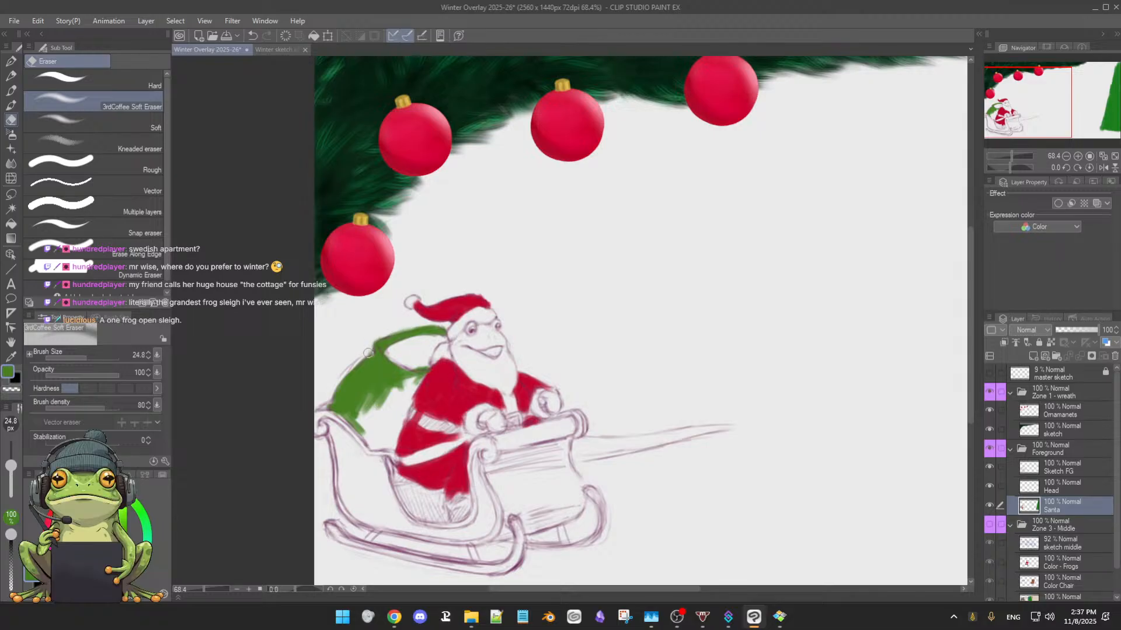
pyautogui.press('b')
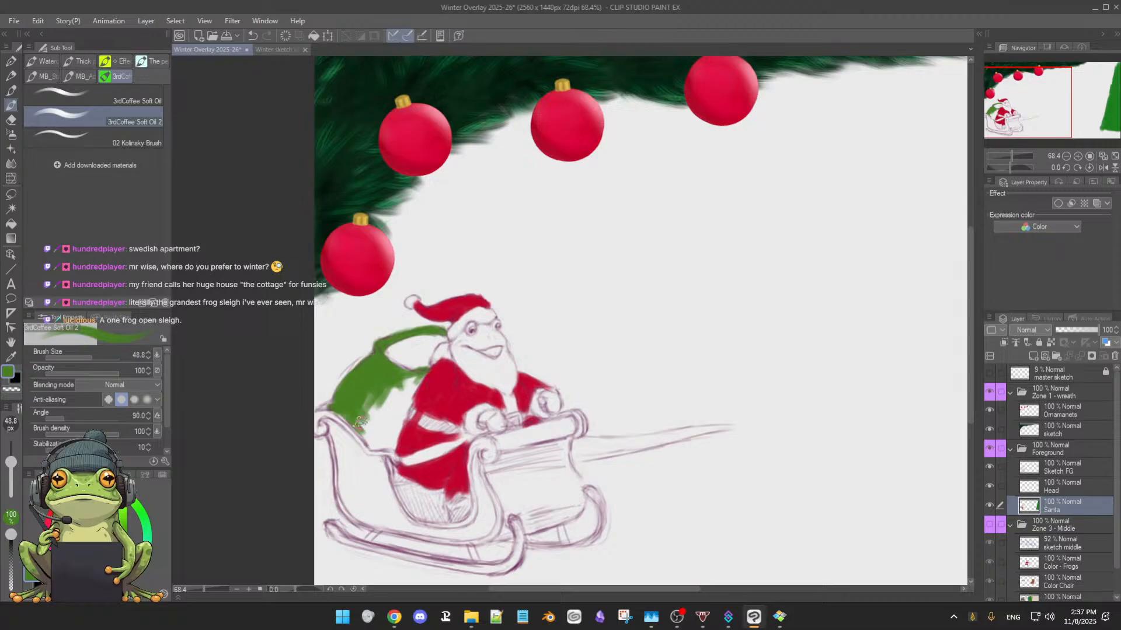
pyautogui.moveTo(358, 421)
pyautogui.mouseDown()
pyautogui.moveTo(366, 386)
pyautogui.moveTo(367, 429)
pyautogui.moveTo(380, 400)
pyautogui.mouseUp()
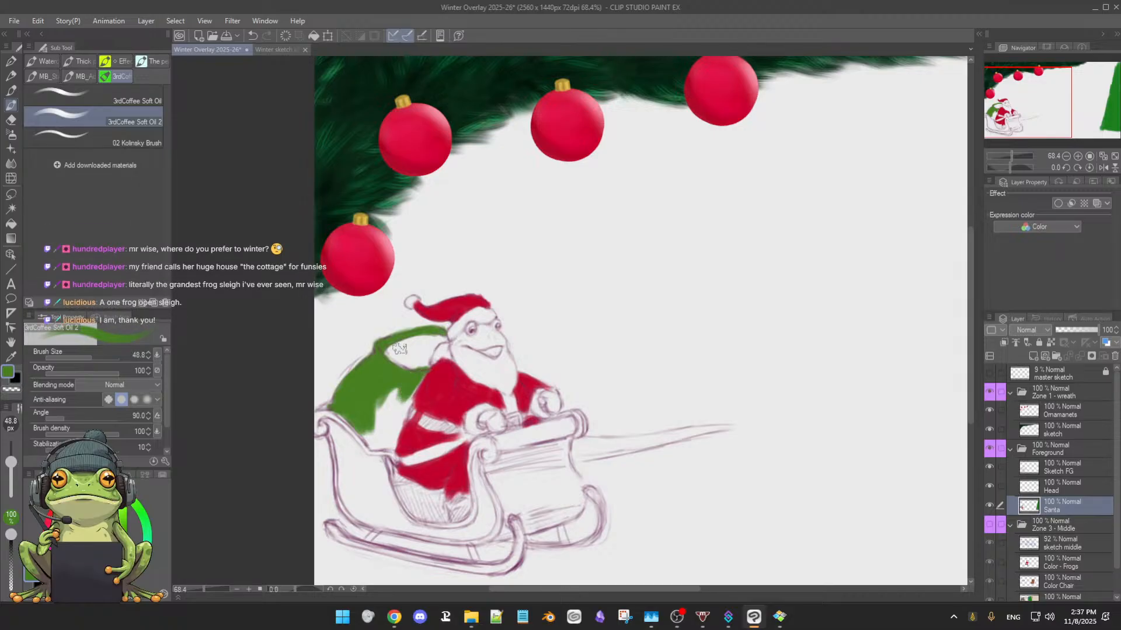
# Extend the green across the middle of the sack beside the coat using a 43 px brush
pyautogui.press(']')
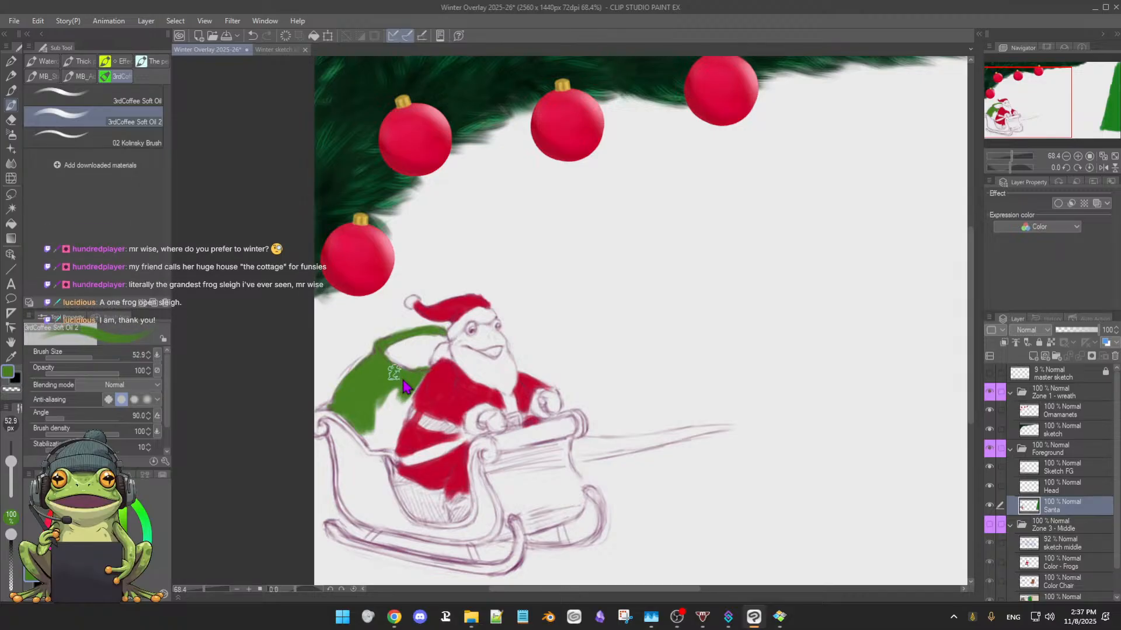
pyautogui.press('[')
pyautogui.press('[')
pyautogui.scroll(5, 400, 399)
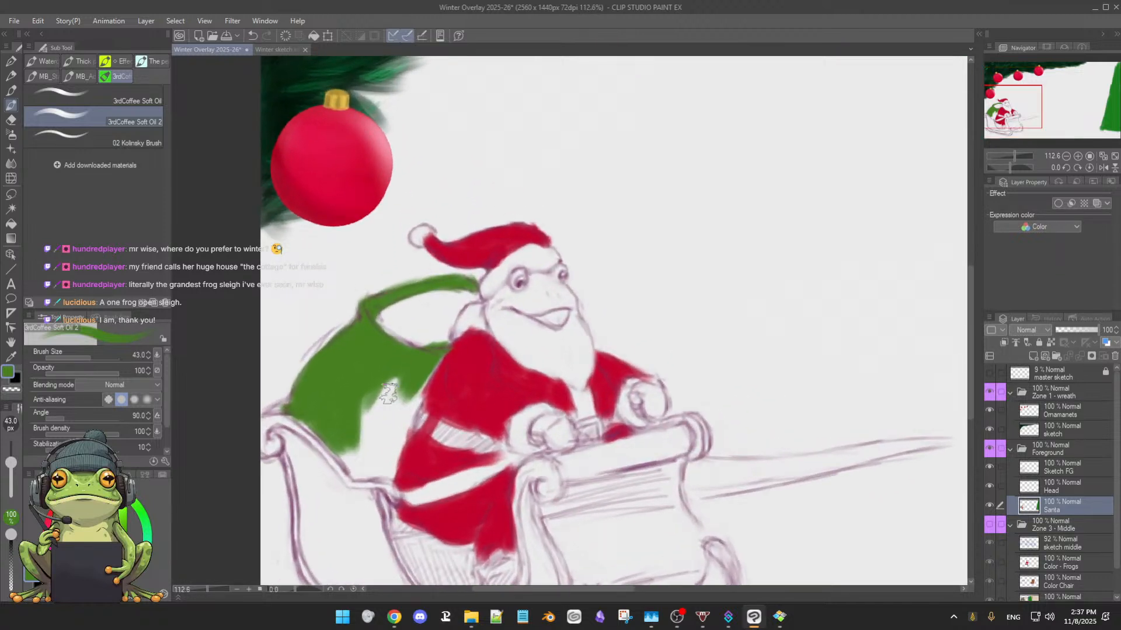
pyautogui.moveTo(388, 394)
pyautogui.mouseDown()
pyautogui.moveTo(388, 370)
pyautogui.moveTo(363, 401)
pyautogui.moveTo(403, 380)
pyautogui.mouseUp()
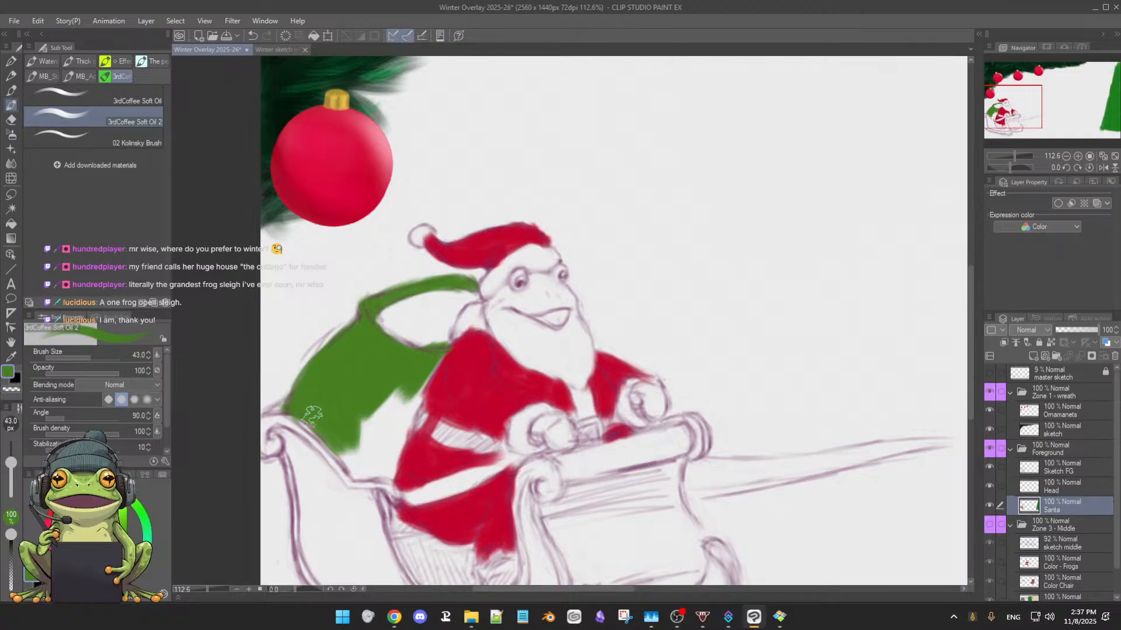
# Fill the rest of the sack green down to the sleigh's edge and up against the coat using a 32.2 px brush
pyautogui.press('[')
pyautogui.press('[')
pyautogui.press('[')
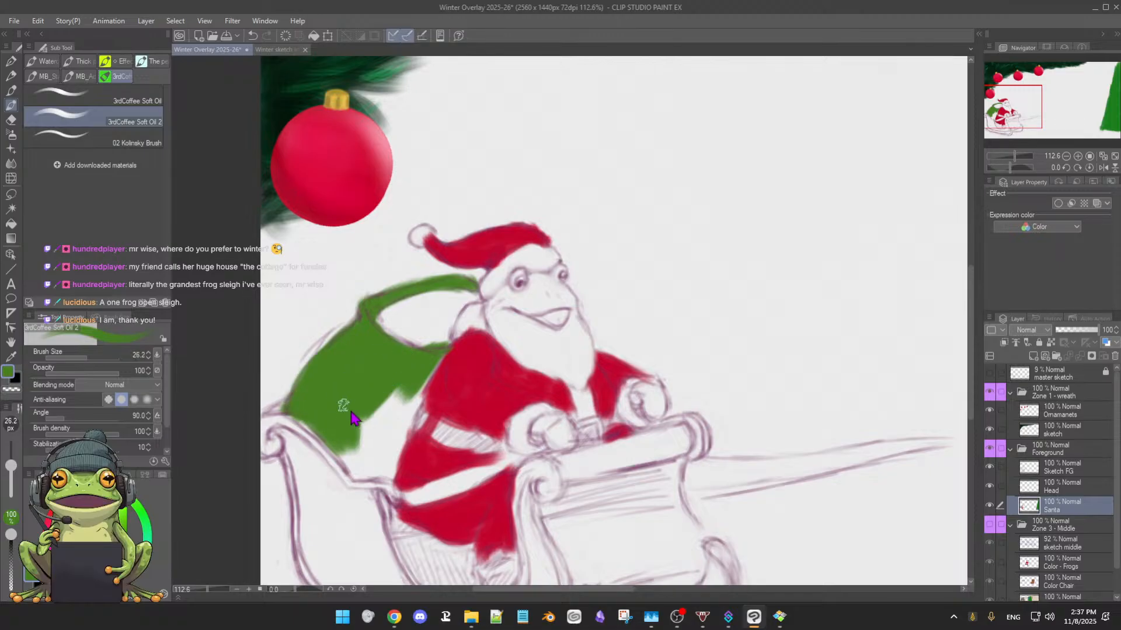
pyautogui.press(']')
pyautogui.moveTo(344, 442); pyautogui.dragTo(356, 462)
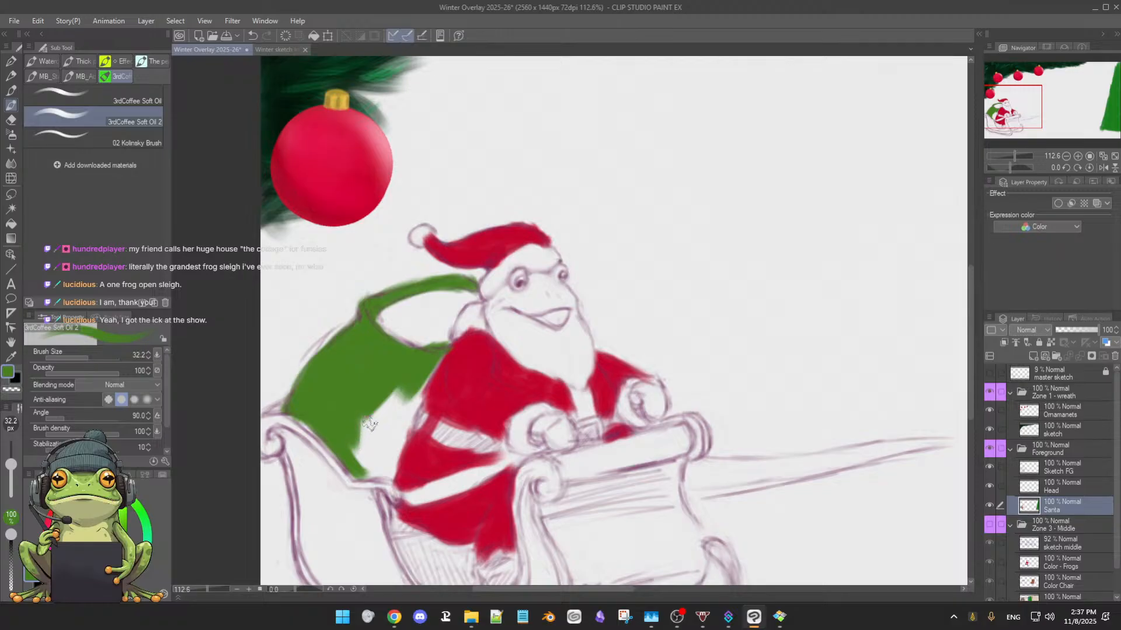
pyautogui.moveTo(354, 439)
pyautogui.mouseDown()
pyautogui.moveTo(353, 413)
pyautogui.moveTo(352, 468)
pyautogui.moveTo(366, 416)
pyautogui.moveTo(403, 380)
pyautogui.moveTo(379, 422)
pyautogui.moveTo(411, 400)
pyautogui.mouseUp()
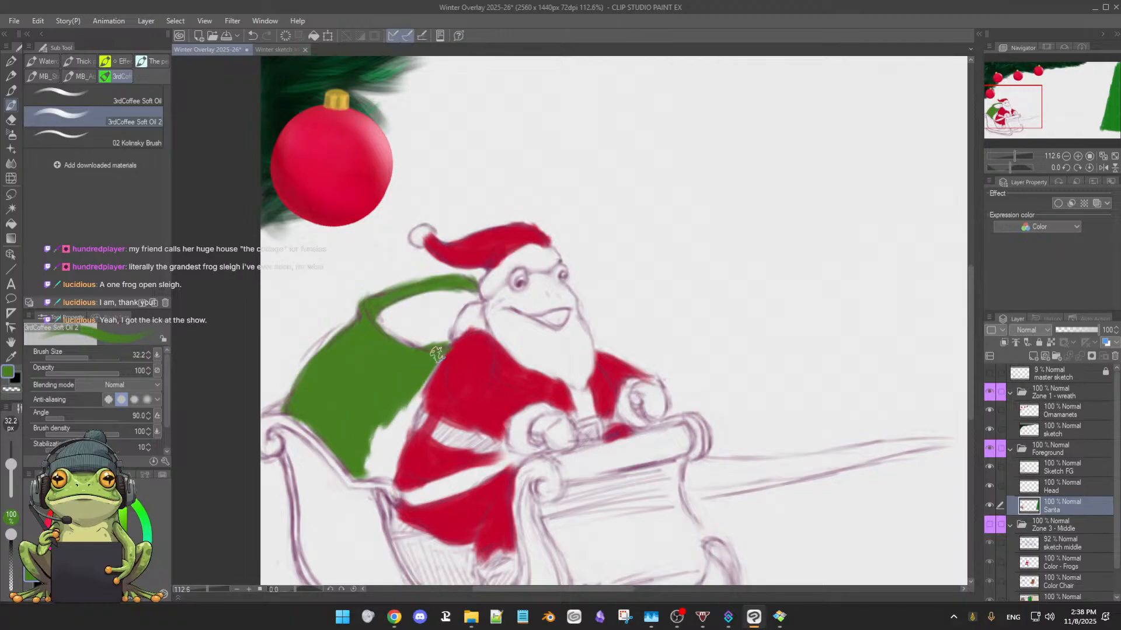
pyautogui.moveTo(439, 352)
pyautogui.mouseDown()
pyautogui.moveTo(391, 446)
pyautogui.moveTo(411, 407)
pyautogui.moveTo(384, 438)
pyautogui.moveTo(401, 399)
pyautogui.moveTo(392, 427)
pyautogui.moveTo(361, 453)
pyautogui.moveTo(398, 418)
pyautogui.moveTo(394, 467)
pyautogui.moveTo(362, 471)
pyautogui.moveTo(380, 474)
pyautogui.moveTo(394, 439)
pyautogui.moveTo(384, 480)
pyautogui.moveTo(356, 474)
pyautogui.mouseUp()
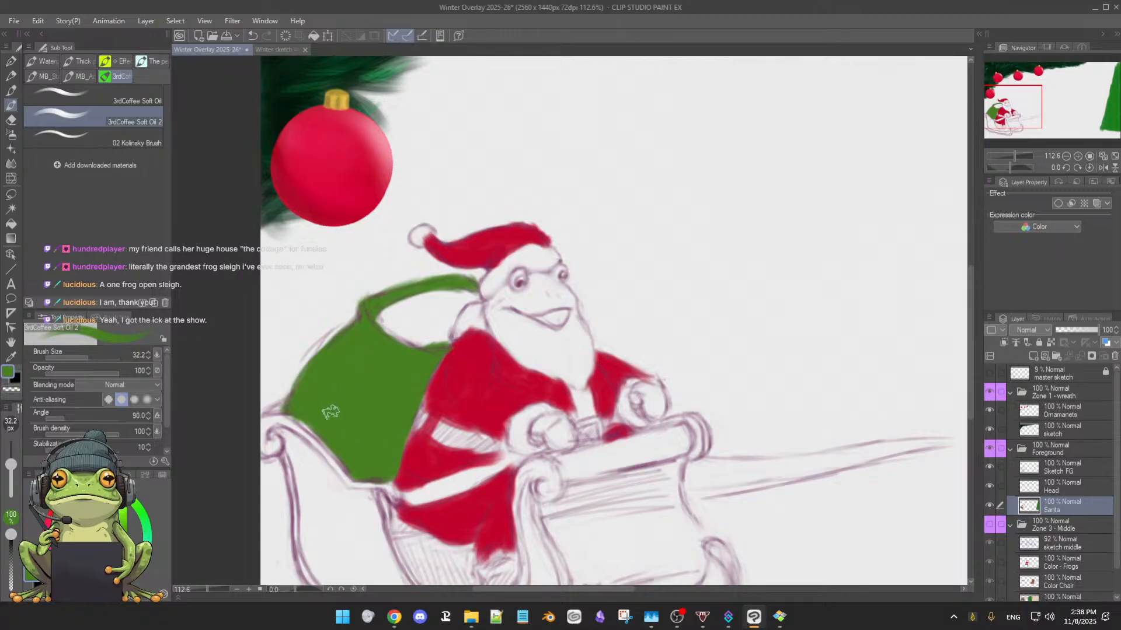
# Switch to a cooler, bluish green and repaint the whole sack and its rim, enlarging the brush to 53.9 px
pyautogui.scroll(-3, 363, 408)
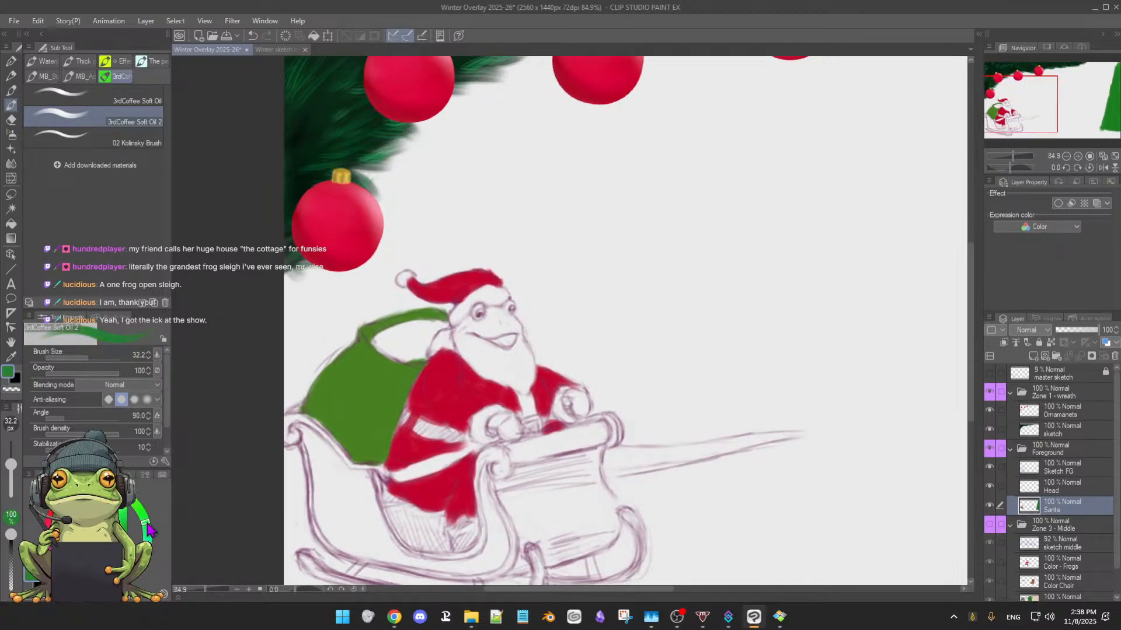
pyautogui.moveTo(360, 353)
pyautogui.mouseDown()
pyautogui.moveTo(315, 404)
pyautogui.moveTo(357, 362)
pyautogui.moveTo(307, 407)
pyautogui.mouseUp()
pyautogui.moveTo(357, 344)
pyautogui.mouseDown()
pyautogui.moveTo(417, 309)
pyautogui.moveTo(367, 331)
pyautogui.moveTo(441, 316)
pyautogui.moveTo(378, 333)
pyautogui.mouseUp()
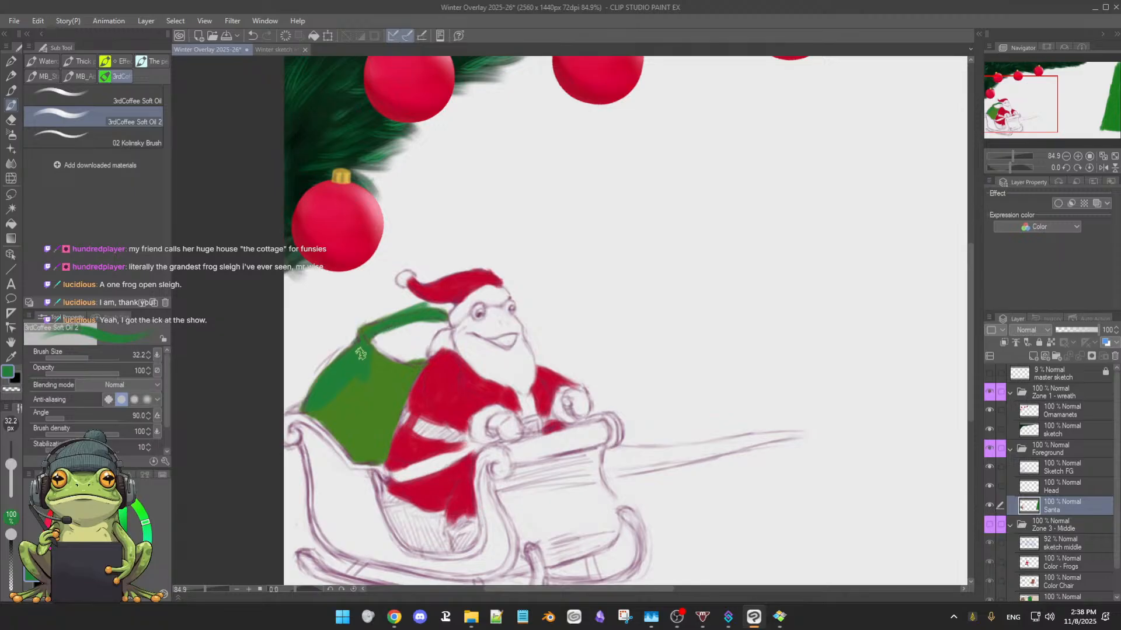
pyautogui.moveTo(352, 395); pyautogui.dragTo(364, 405)
pyautogui.moveTo(353, 396)
pyautogui.mouseDown()
pyautogui.moveTo(374, 371)
pyautogui.moveTo(333, 425)
pyautogui.moveTo(377, 369)
pyautogui.moveTo(352, 425)
pyautogui.moveTo(406, 371)
pyautogui.moveTo(374, 428)
pyautogui.moveTo(412, 363)
pyautogui.moveTo(368, 426)
pyautogui.moveTo(317, 408)
pyautogui.moveTo(372, 451)
pyautogui.moveTo(377, 429)
pyautogui.moveTo(358, 391)
pyautogui.mouseUp()
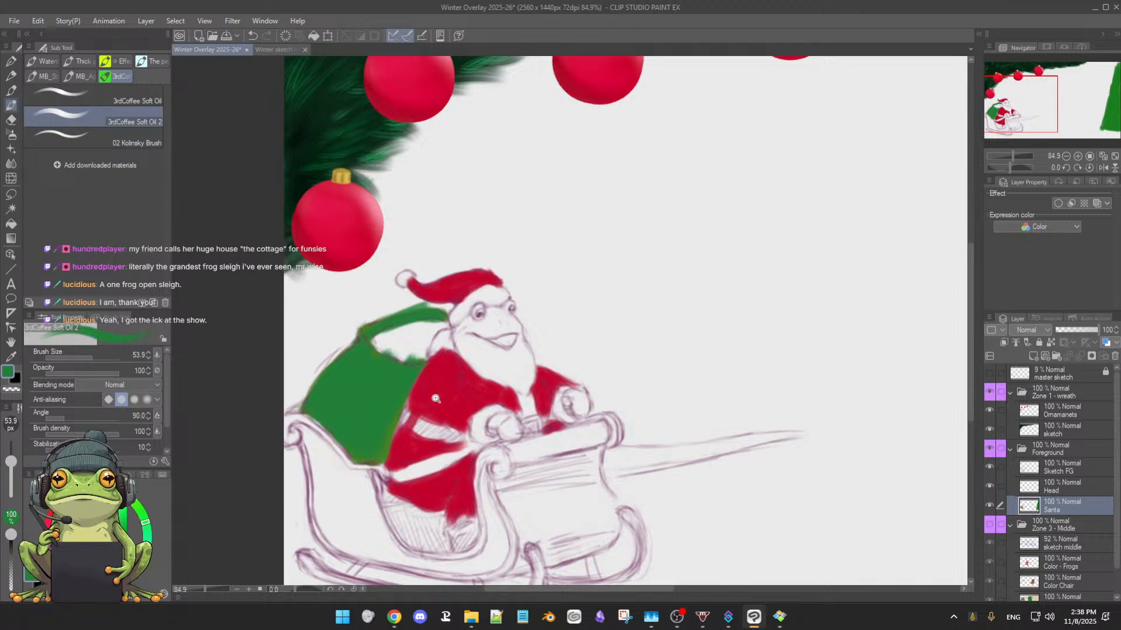
# Cover the leftover yellowish green along the sack's edges and neck with the cooler green, reducing the brush to 22.3 px
pyautogui.moveTo(436, 399)
pyautogui.mouseDown()
pyautogui.moveTo(423, 396)
pyautogui.moveTo(466, 407)
pyautogui.moveTo(645, 383)
pyautogui.mouseUp()
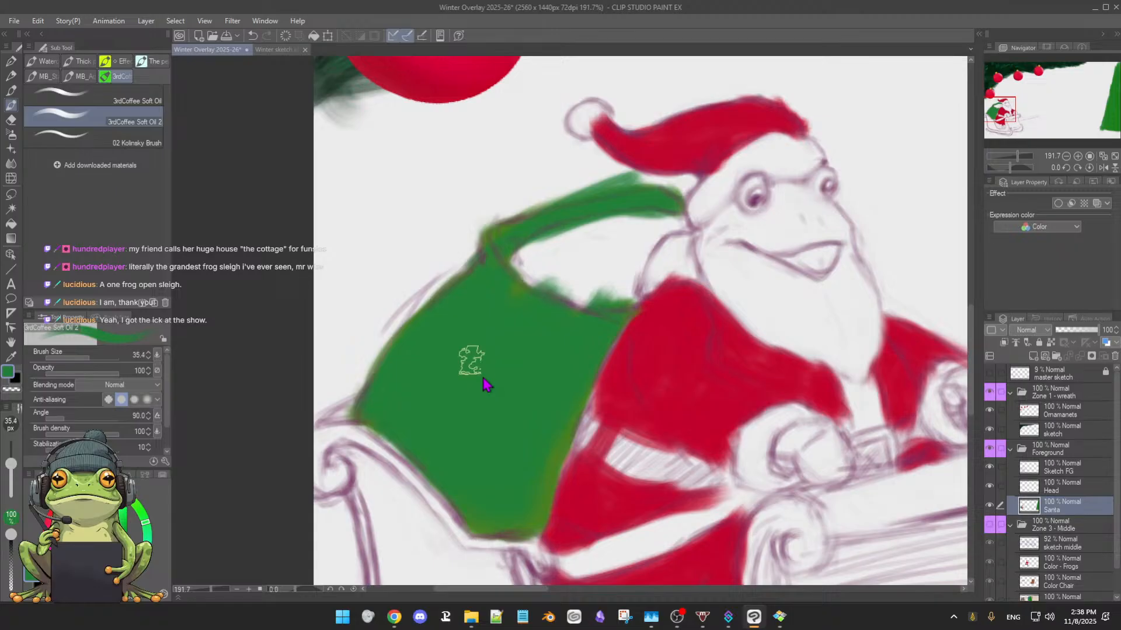
pyautogui.moveTo(467, 357); pyautogui.dragTo(400, 393)
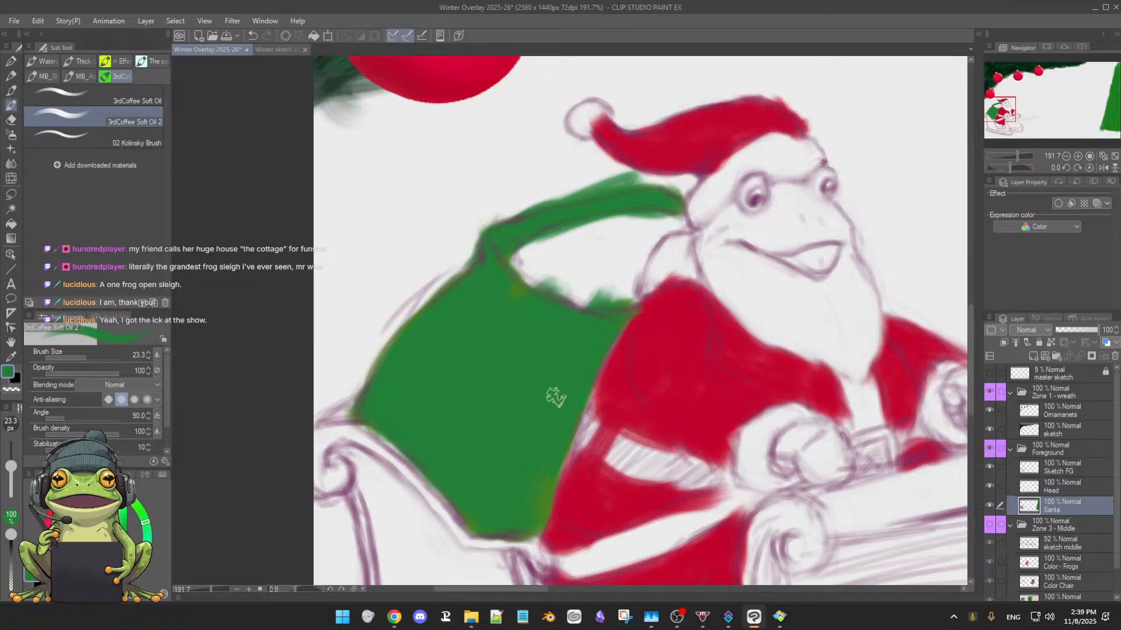
pyautogui.press('[')
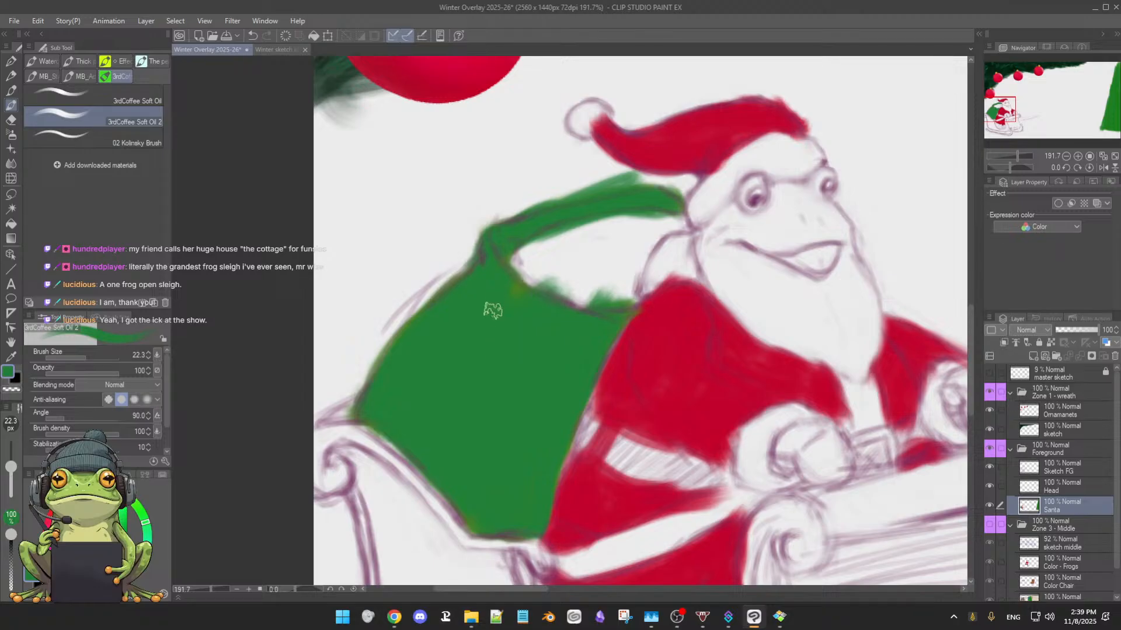
# Erase the green spill above the rim and inside the sack's opening with the 24.8 px soft eraser, and save the file
pyautogui.press('e')
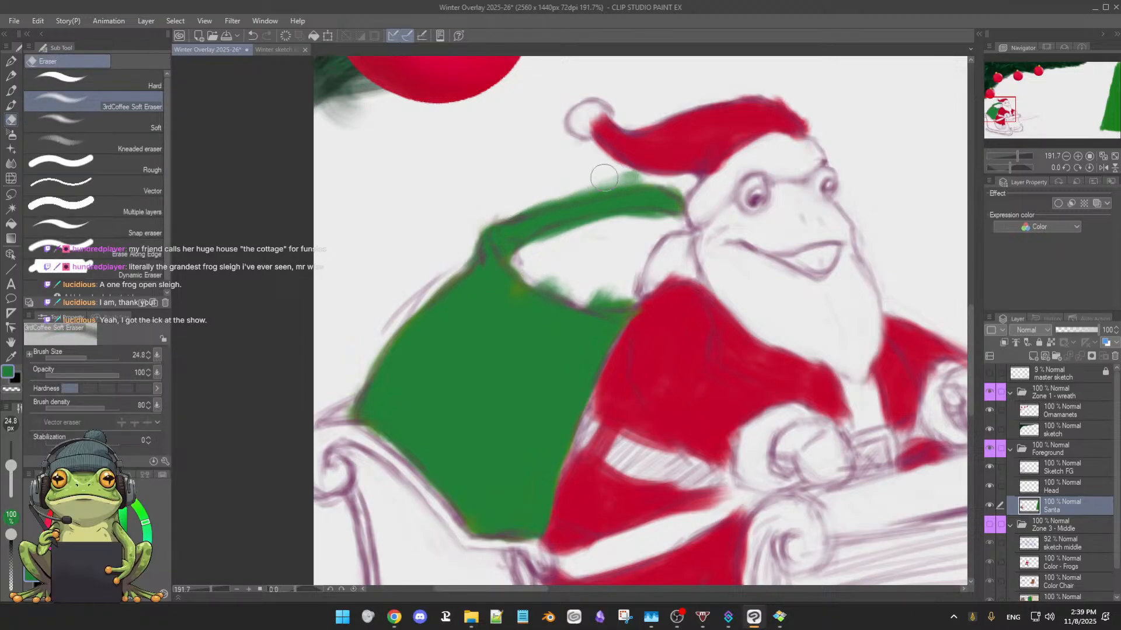
pyautogui.moveTo(604, 178)
pyautogui.mouseDown()
pyautogui.moveTo(645, 177)
pyautogui.moveTo(501, 213)
pyautogui.mouseUp()
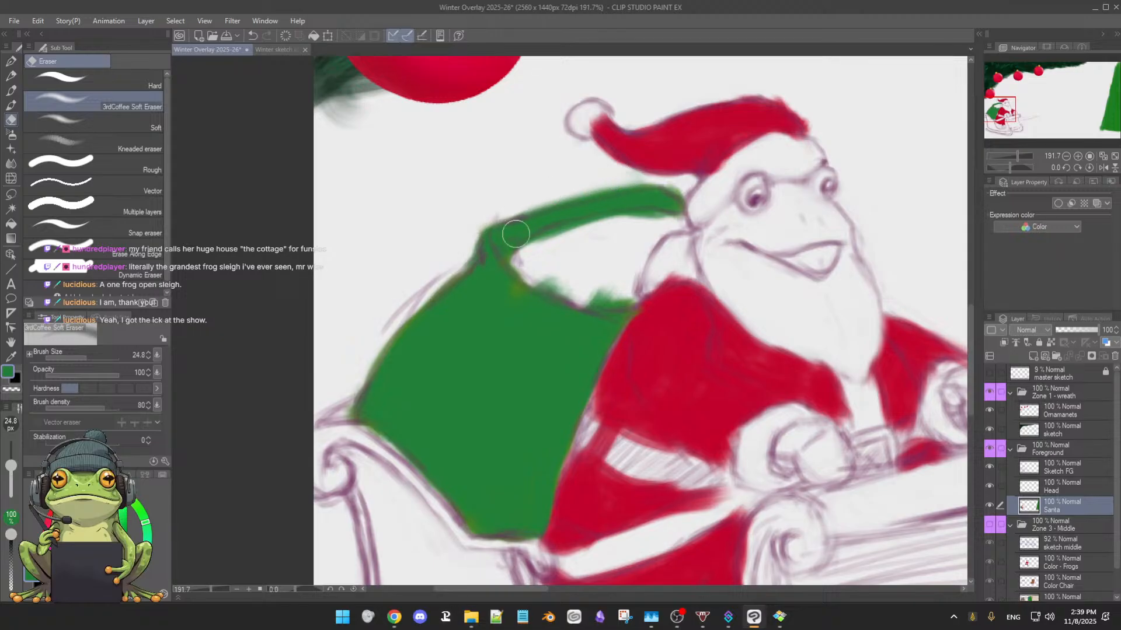
pyautogui.moveTo(556, 242)
pyautogui.mouseDown()
pyautogui.moveTo(634, 221)
pyautogui.moveTo(598, 230)
pyautogui.moveTo(568, 274)
pyautogui.moveTo(573, 286)
pyautogui.moveTo(541, 280)
pyautogui.moveTo(595, 294)
pyautogui.moveTo(631, 287)
pyautogui.moveTo(595, 294)
pyautogui.mouseUp()
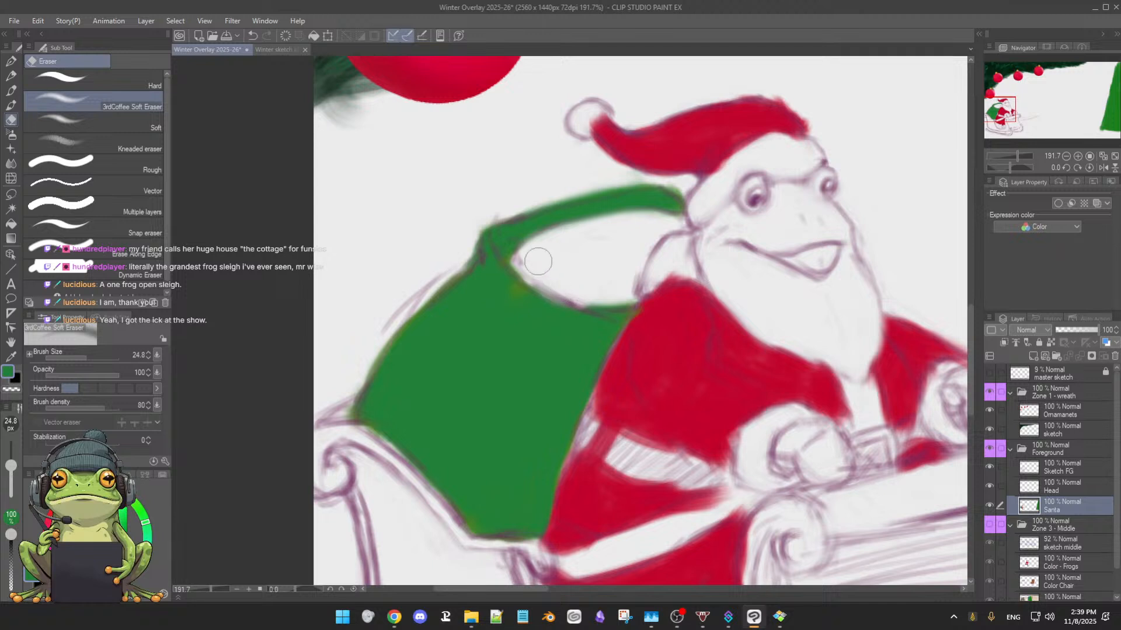
pyautogui.press('b')
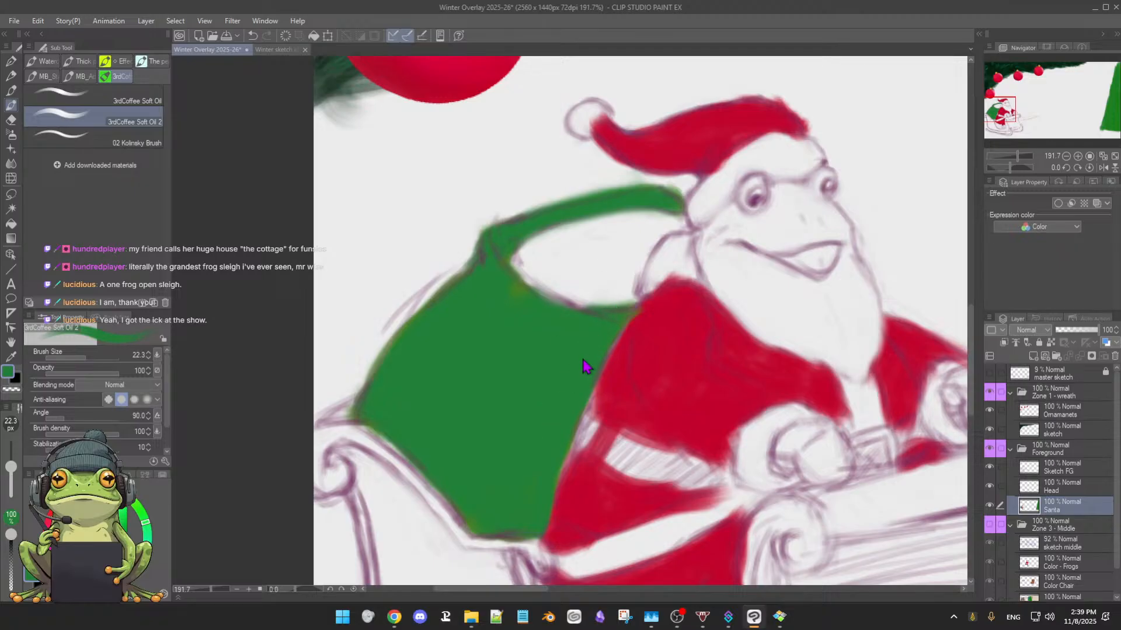
pyautogui.press(']')
pyautogui.hotkey('ctrl', 's')
# Paint the sack's opening dark navy with a 22.8 px brush and refine its lower rim with green sampled from the sack
pyautogui.click(116, 586)
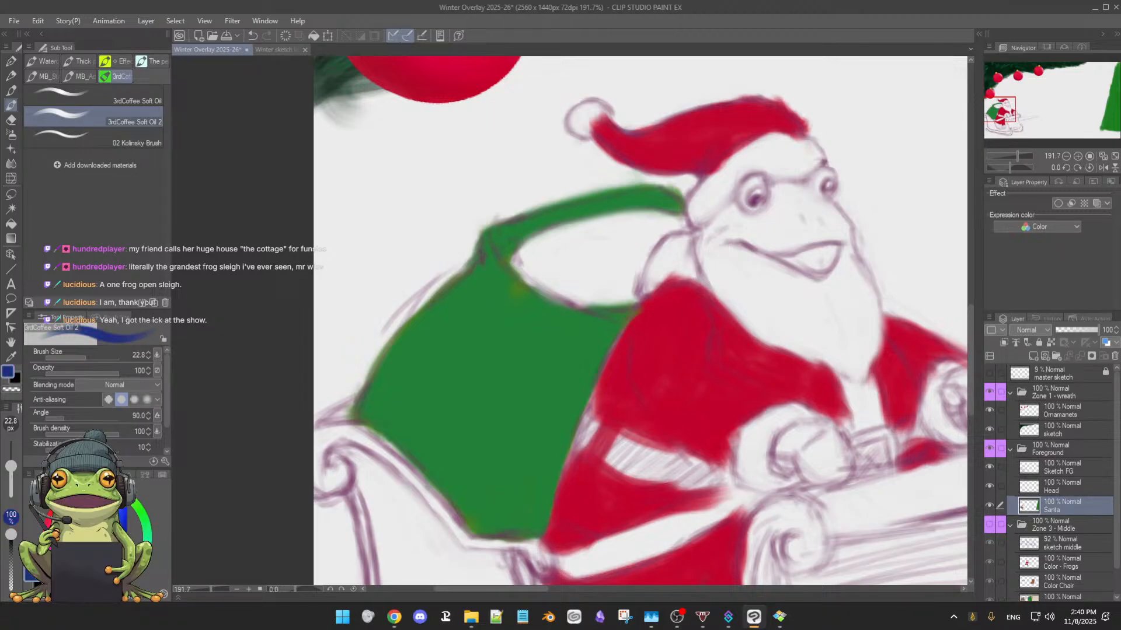
pyautogui.click(110, 588)
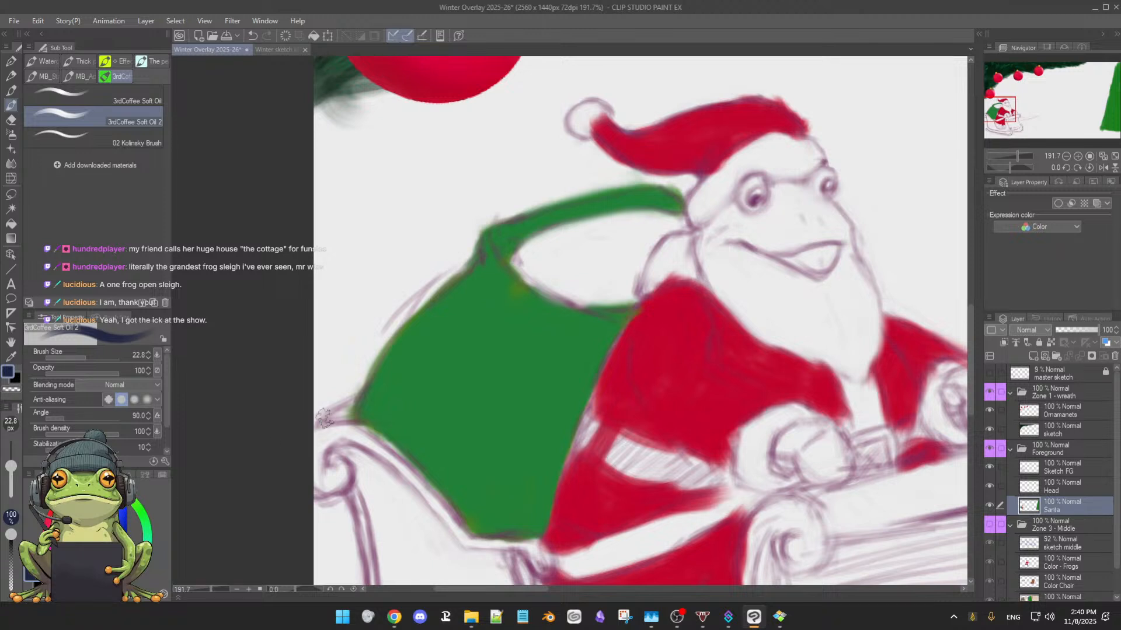
pyautogui.moveTo(521, 244)
pyautogui.mouseDown()
pyautogui.moveTo(591, 220)
pyautogui.moveTo(539, 248)
pyautogui.moveTo(587, 231)
pyautogui.mouseUp()
pyautogui.moveTo(530, 261)
pyautogui.mouseDown()
pyautogui.moveTo(587, 229)
pyautogui.moveTo(555, 260)
pyautogui.moveTo(596, 254)
pyautogui.moveTo(524, 255)
pyautogui.moveTo(533, 246)
pyautogui.moveTo(522, 257)
pyautogui.moveTo(560, 270)
pyautogui.moveTo(543, 282)
pyautogui.moveTo(530, 264)
pyautogui.moveTo(602, 228)
pyautogui.moveTo(628, 232)
pyautogui.moveTo(592, 225)
pyautogui.moveTo(657, 222)
pyautogui.moveTo(628, 214)
pyautogui.moveTo(679, 221)
pyautogui.moveTo(644, 235)
pyautogui.moveTo(681, 222)
pyautogui.moveTo(625, 237)
pyautogui.moveTo(661, 224)
pyautogui.moveTo(635, 261)
pyautogui.moveTo(658, 230)
pyautogui.moveTo(638, 254)
pyautogui.moveTo(644, 241)
pyautogui.moveTo(598, 253)
pyautogui.moveTo(645, 228)
pyautogui.moveTo(555, 239)
pyautogui.moveTo(570, 232)
pyautogui.moveTo(552, 241)
pyautogui.moveTo(556, 270)
pyautogui.moveTo(529, 260)
pyautogui.moveTo(542, 286)
pyautogui.moveTo(513, 260)
pyautogui.moveTo(572, 289)
pyautogui.moveTo(540, 283)
pyautogui.moveTo(588, 279)
pyautogui.moveTo(561, 280)
pyautogui.moveTo(627, 253)
pyautogui.moveTo(603, 285)
pyautogui.moveTo(563, 293)
pyautogui.moveTo(586, 296)
pyautogui.moveTo(551, 290)
pyautogui.moveTo(621, 286)
pyautogui.moveTo(595, 286)
pyautogui.moveTo(635, 268)
pyautogui.moveTo(615, 298)
pyautogui.moveTo(636, 292)
pyautogui.moveTo(607, 297)
pyautogui.mouseUp()
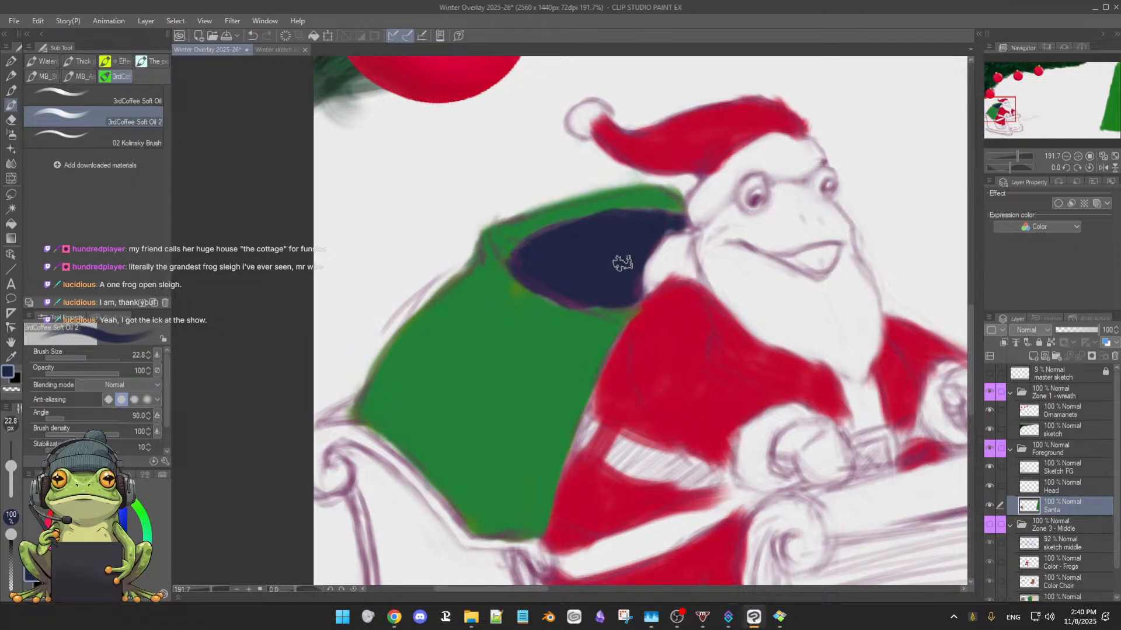
pyautogui.keyDown('alt'); pyautogui.click(500, 338); pyautogui.keyUp('alt')
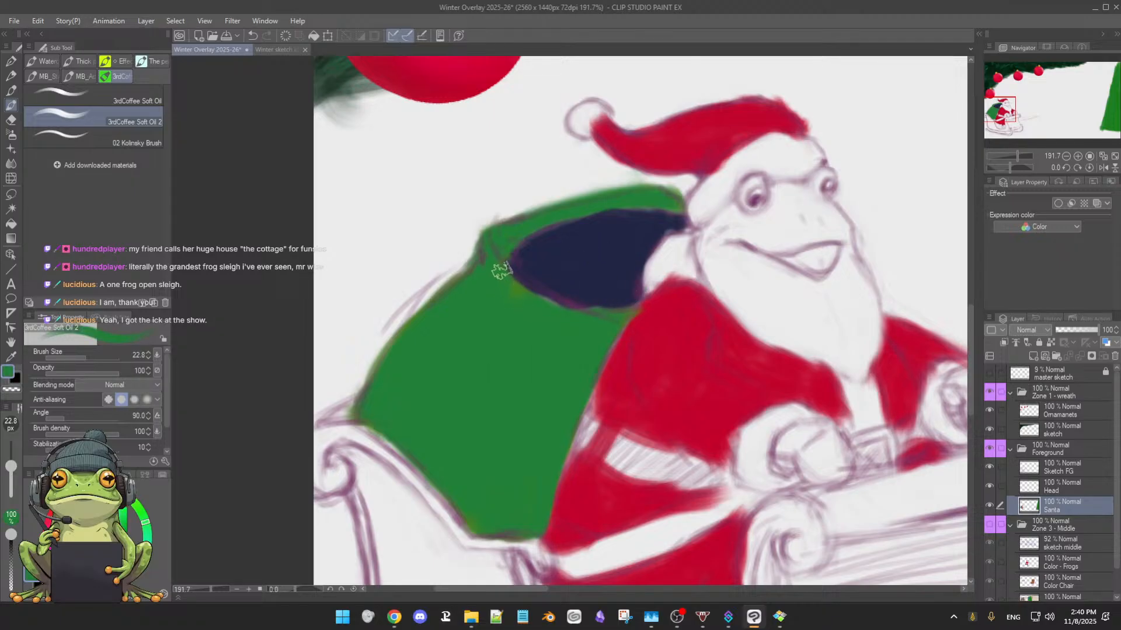
pyautogui.moveTo(501, 269); pyautogui.dragTo(578, 309)
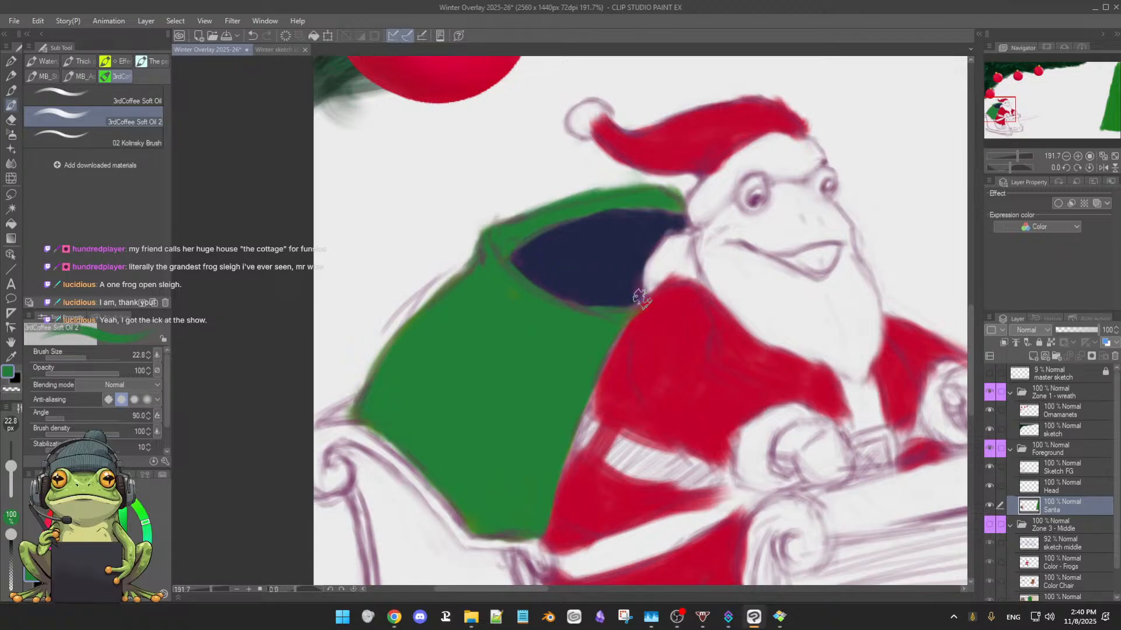
# Switch to white, reduce the brush to 16.3 px, and paint the fur at Santa's neck and the brim of his hat
pyautogui.moveTo(76, 515); pyautogui.dragTo(63, 502)
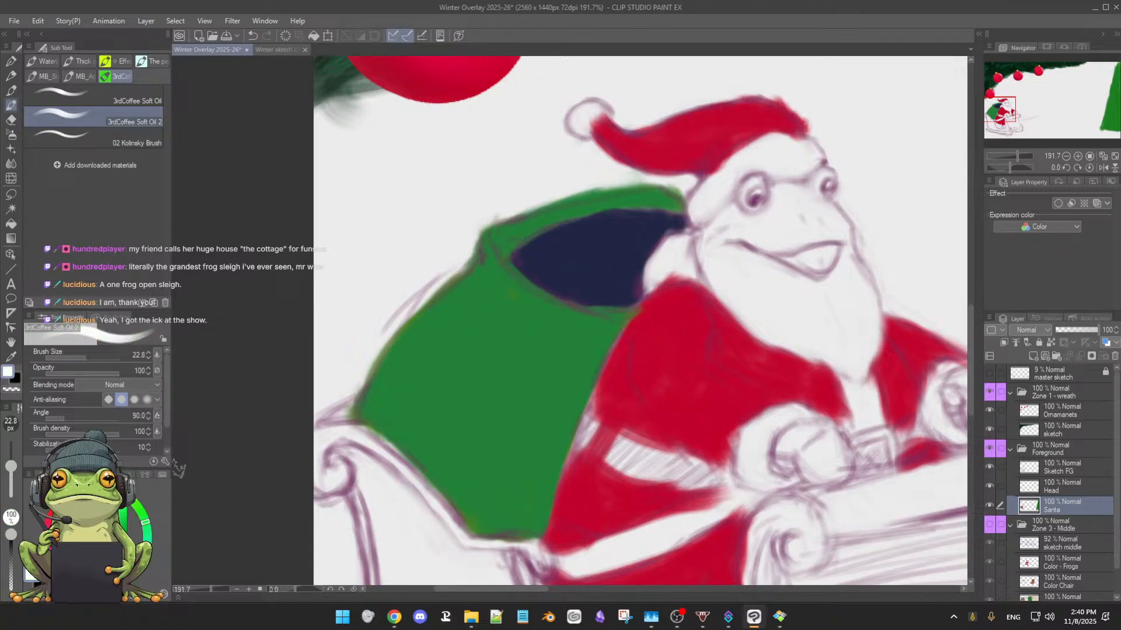
pyautogui.press('[')
pyautogui.press('[')
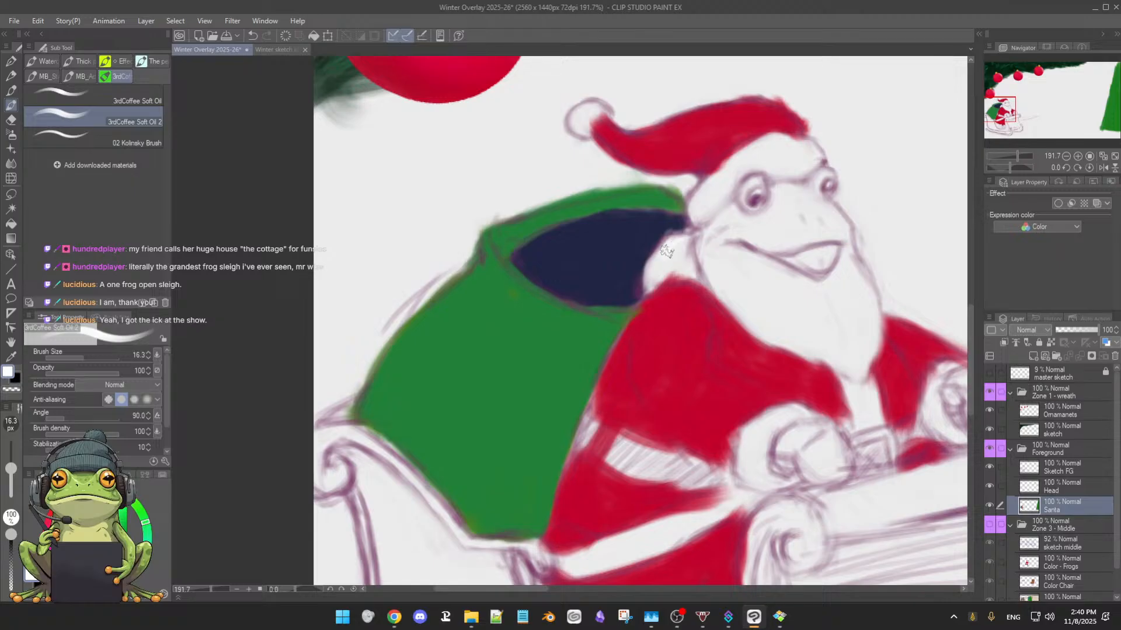
pyautogui.moveTo(666, 251)
pyautogui.mouseDown()
pyautogui.moveTo(651, 269)
pyautogui.moveTo(674, 272)
pyautogui.moveTo(660, 279)
pyautogui.moveTo(692, 272)
pyautogui.mouseUp()
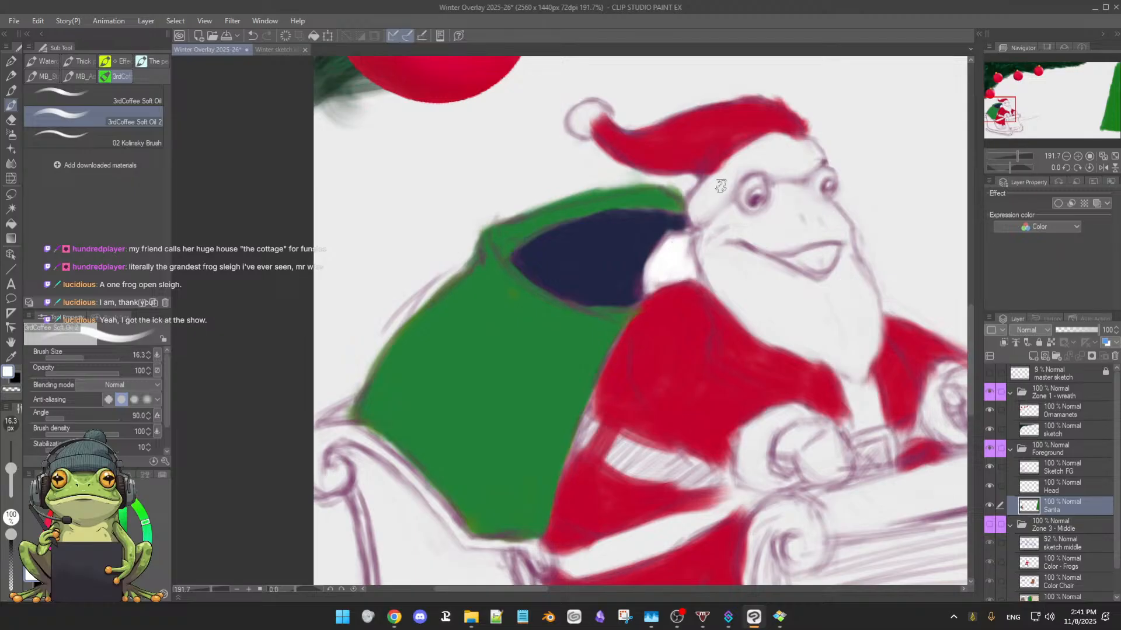
pyautogui.moveTo(718, 179)
pyautogui.mouseDown()
pyautogui.moveTo(622, 275)
pyautogui.moveTo(666, 241)
pyautogui.moveTo(701, 241)
pyautogui.mouseUp()
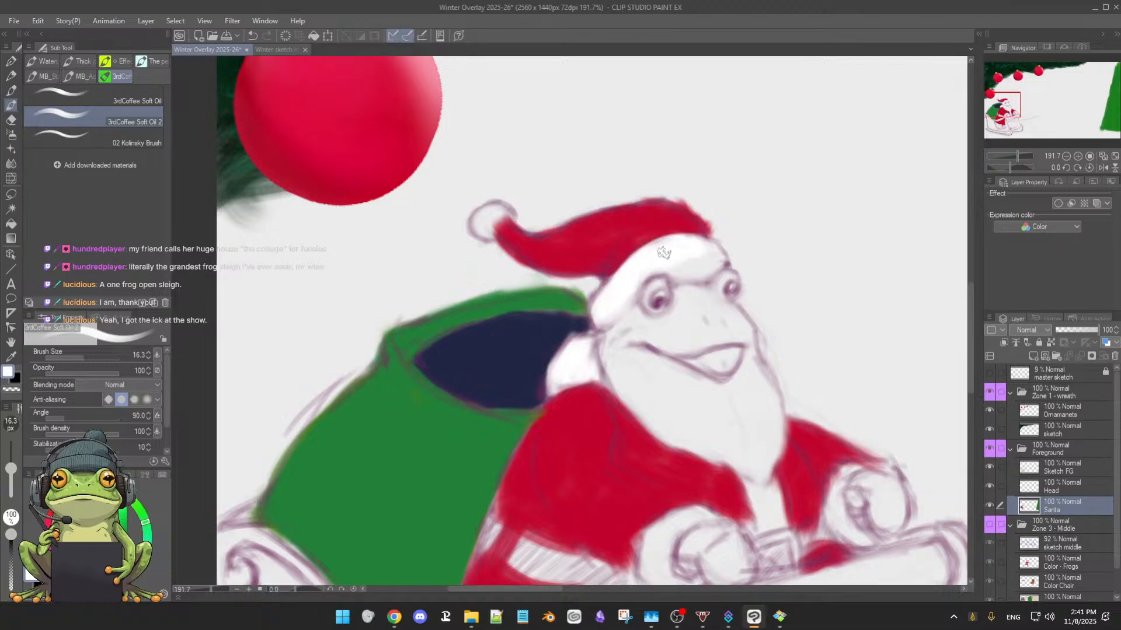
pyautogui.moveTo(674, 262); pyautogui.dragTo(674, 268)
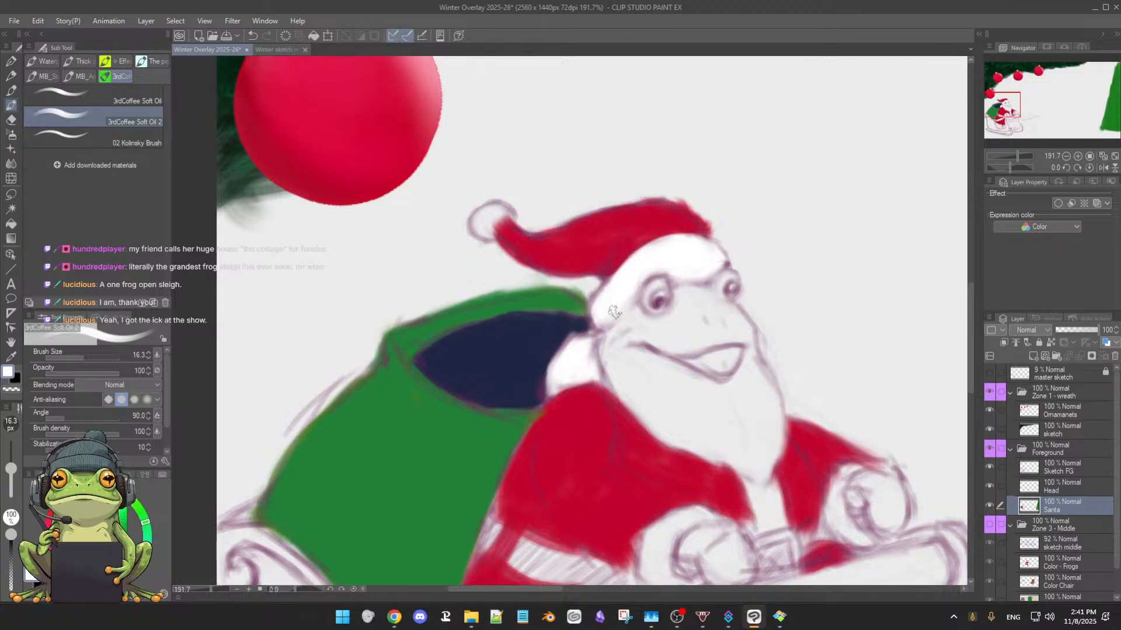
# Fill Santa's whole beard with white, from just below the mouth to its tip and along the coat's edge
pyautogui.moveTo(617, 363)
pyautogui.mouseDown()
pyautogui.moveTo(671, 379)
pyautogui.moveTo(635, 356)
pyautogui.moveTo(664, 366)
pyautogui.mouseUp()
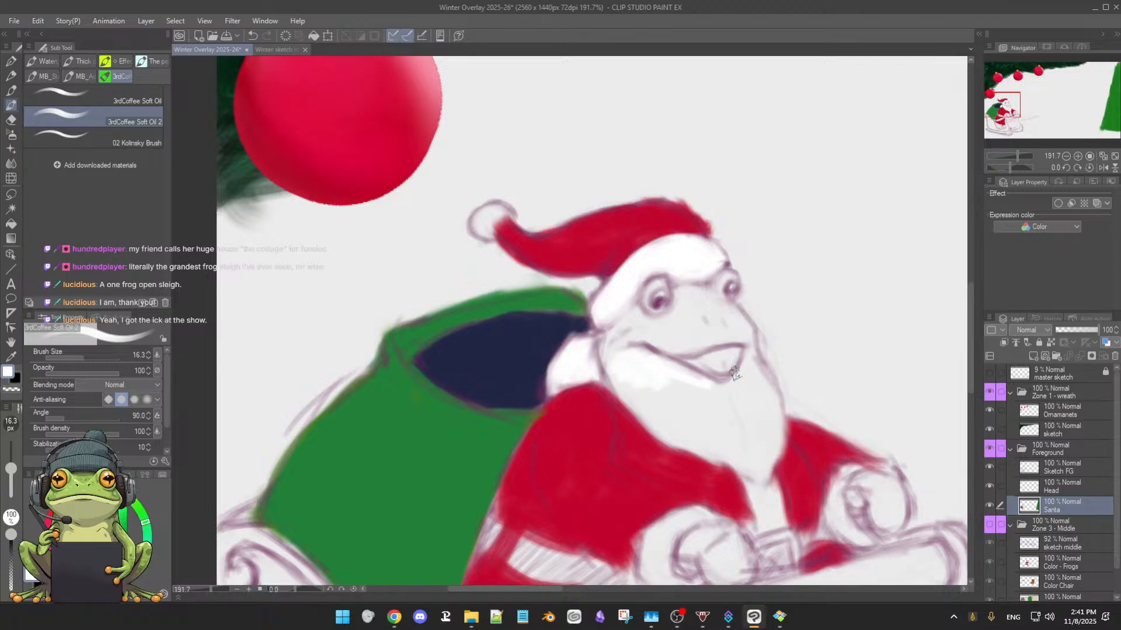
pyautogui.moveTo(751, 360)
pyautogui.mouseDown()
pyautogui.moveTo(731, 391)
pyautogui.moveTo(738, 378)
pyautogui.moveTo(715, 389)
pyautogui.moveTo(685, 380)
pyautogui.moveTo(725, 396)
pyautogui.moveTo(763, 375)
pyautogui.moveTo(760, 413)
pyautogui.moveTo(753, 367)
pyautogui.moveTo(768, 409)
pyautogui.moveTo(765, 377)
pyautogui.moveTo(770, 391)
pyautogui.moveTo(774, 433)
pyautogui.moveTo(774, 392)
pyautogui.moveTo(774, 422)
pyautogui.moveTo(753, 357)
pyautogui.mouseUp()
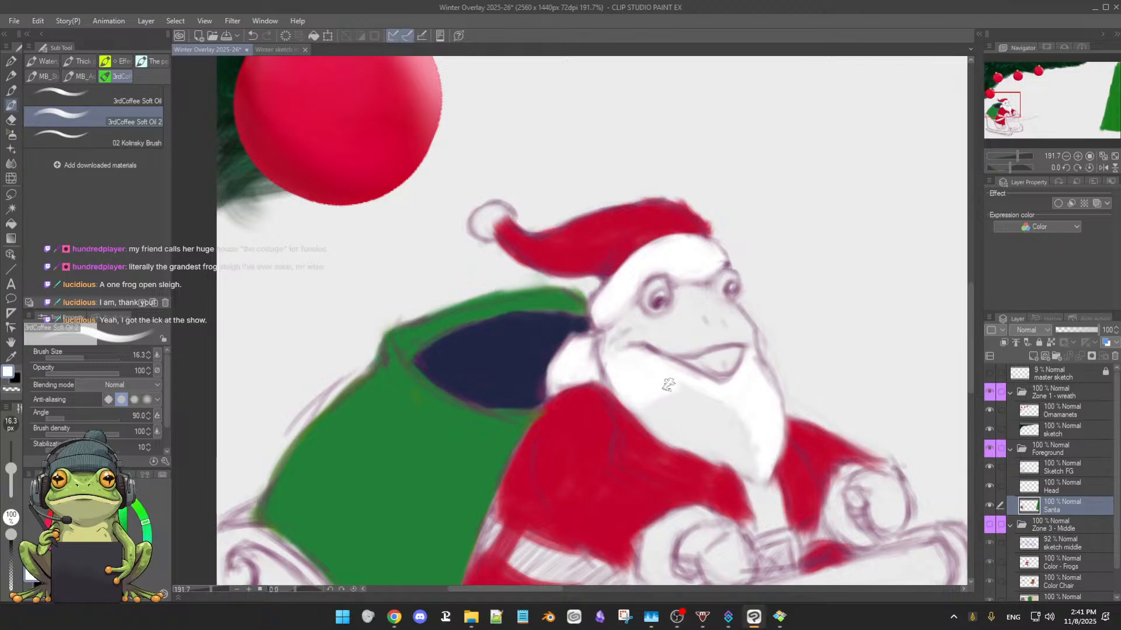
pyautogui.moveTo(725, 408)
pyautogui.mouseDown()
pyautogui.moveTo(759, 451)
pyautogui.moveTo(666, 422)
pyautogui.mouseUp()
pyautogui.moveTo(739, 459)
pyautogui.mouseDown()
pyautogui.moveTo(563, 452)
pyautogui.moveTo(557, 411)
pyautogui.mouseUp()
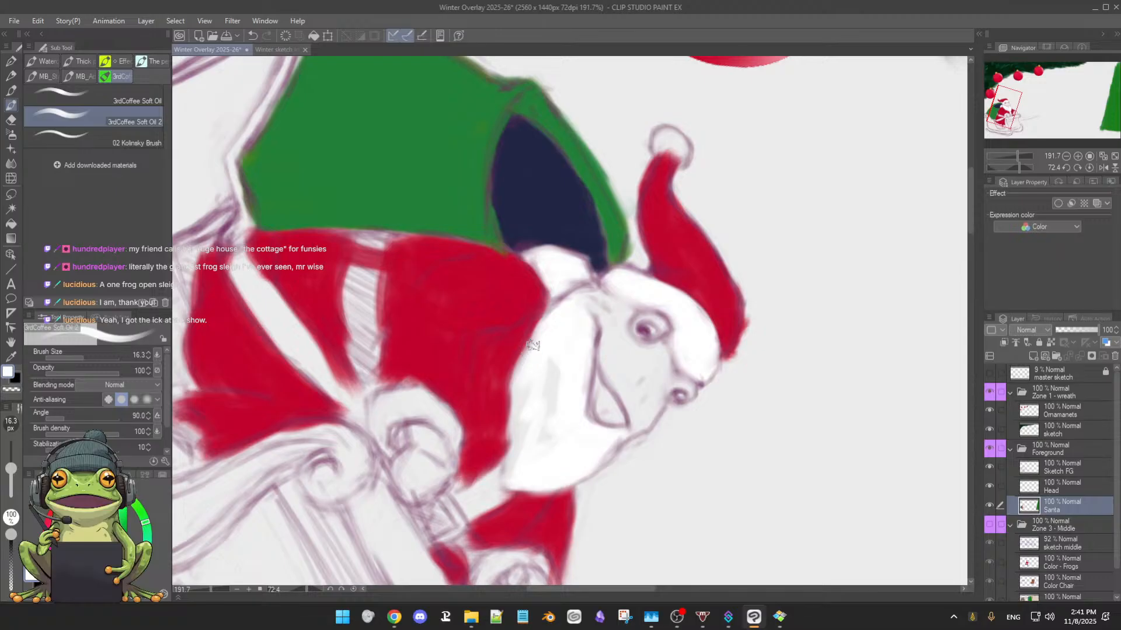
pyautogui.moveTo(550, 326)
pyautogui.mouseDown()
pyautogui.moveTo(517, 375)
pyautogui.moveTo(542, 337)
pyautogui.moveTo(514, 412)
pyautogui.moveTo(524, 379)
pyautogui.moveTo(507, 478)
pyautogui.mouseUp()
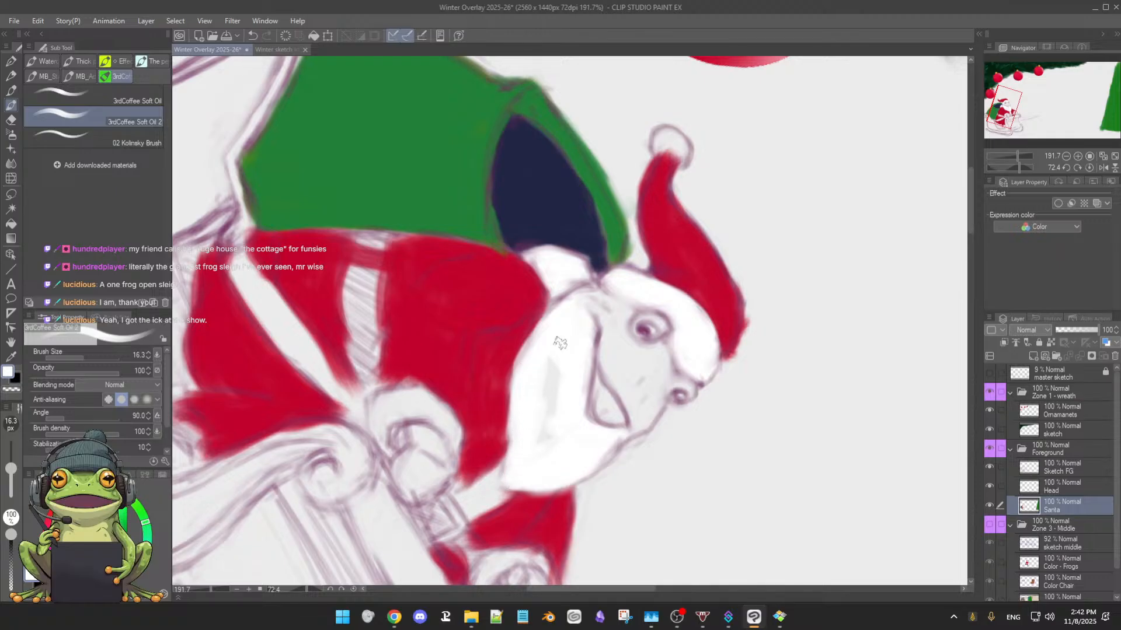
pyautogui.moveTo(559, 343)
pyautogui.mouseDown()
pyautogui.moveTo(534, 420)
pyautogui.moveTo(555, 355)
pyautogui.moveTo(541, 440)
pyautogui.moveTo(558, 417)
pyautogui.mouseUp()
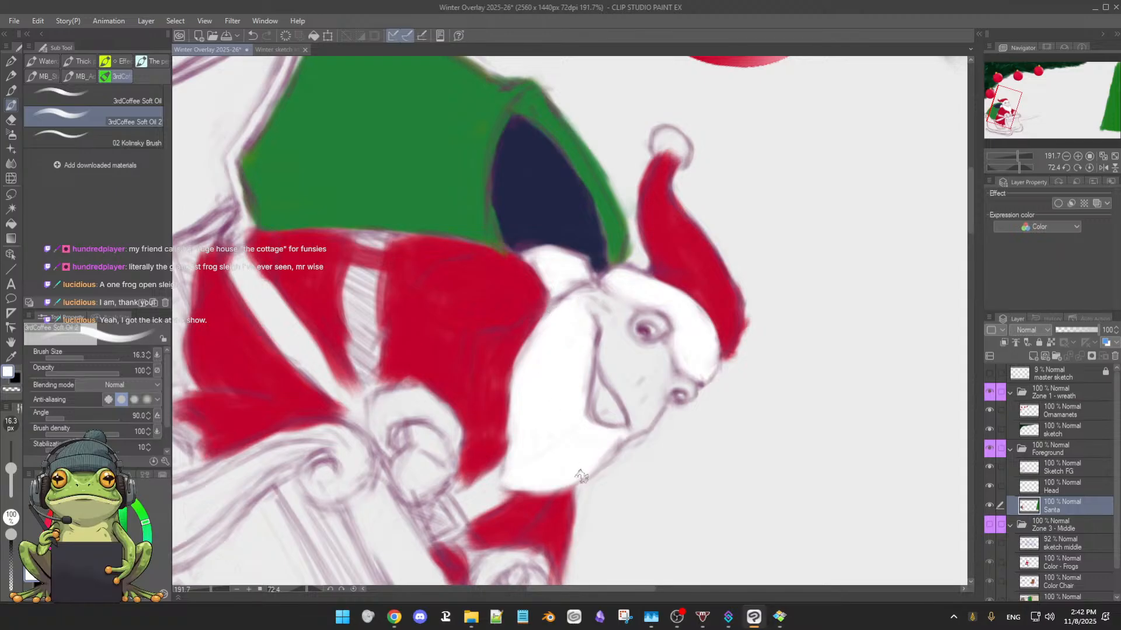
# Paint the hat's pompom and the fur cuffs on both sleeves white
pyautogui.moveTo(604, 502)
pyautogui.mouseDown()
pyautogui.moveTo(636, 478)
pyautogui.moveTo(578, 327)
pyautogui.mouseUp()
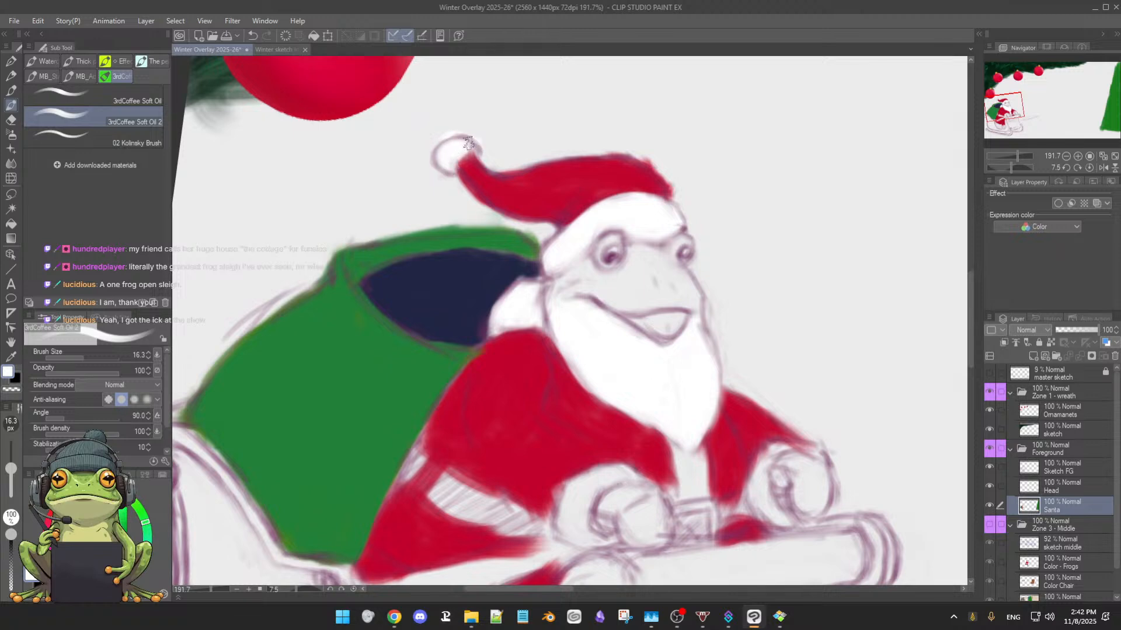
pyautogui.moveTo(632, 478)
pyautogui.mouseDown()
pyautogui.moveTo(662, 288)
pyautogui.moveTo(629, 318)
pyautogui.moveTo(604, 281)
pyautogui.moveTo(658, 269)
pyautogui.moveTo(605, 293)
pyautogui.moveTo(643, 271)
pyautogui.moveTo(613, 300)
pyautogui.moveTo(605, 293)
pyautogui.moveTo(600, 315)
pyautogui.moveTo(601, 291)
pyautogui.moveTo(612, 323)
pyautogui.mouseUp()
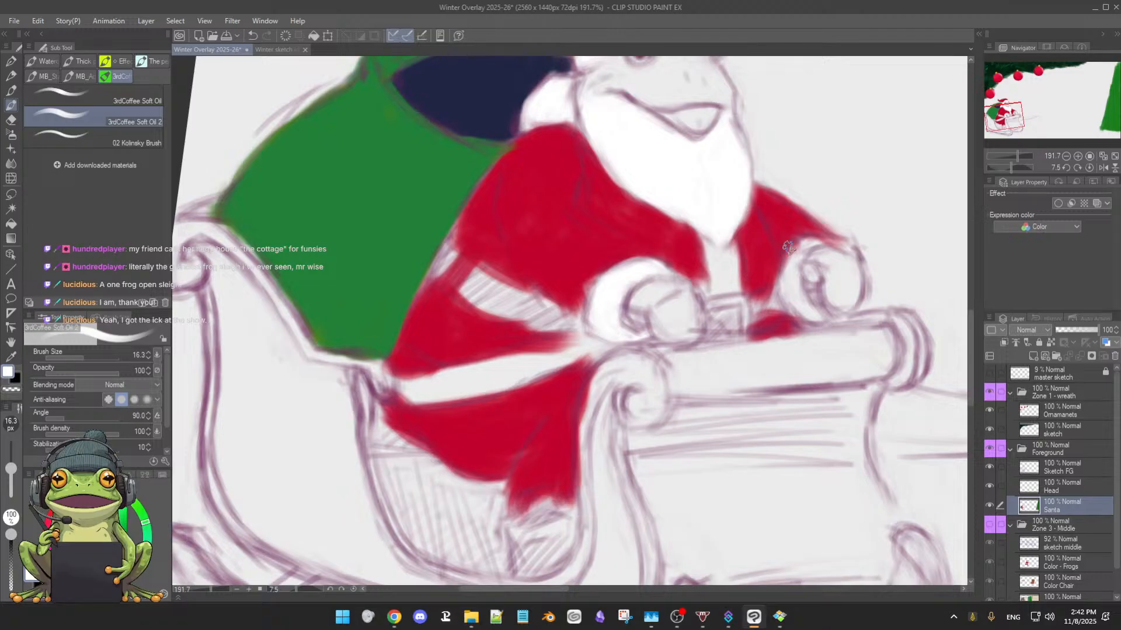
pyautogui.moveTo(791, 278); pyautogui.dragTo(798, 308)
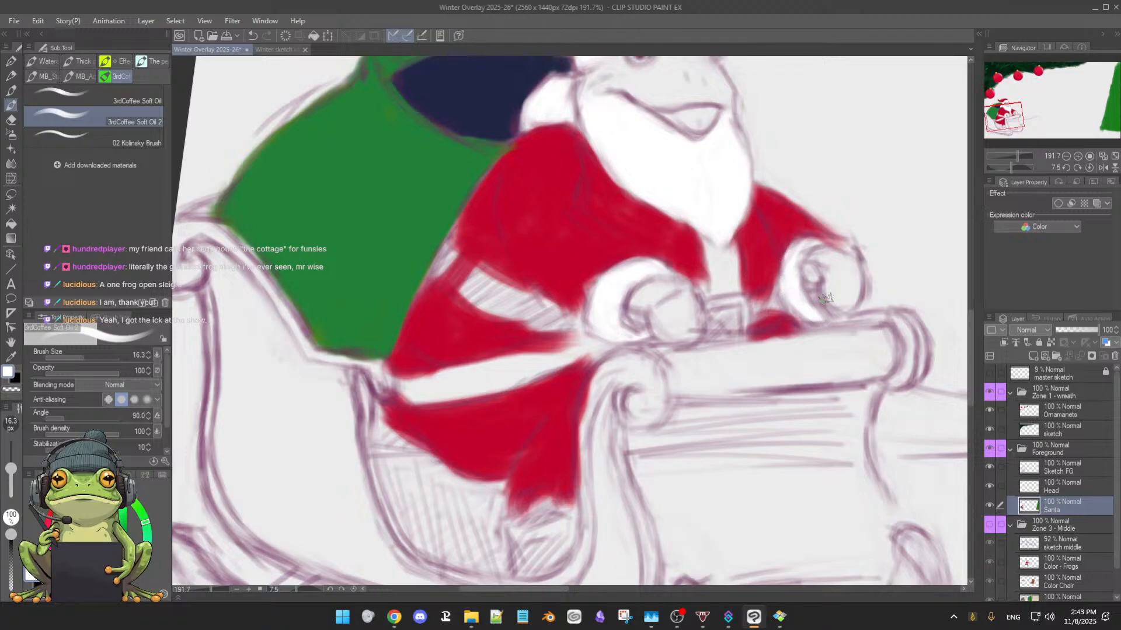
pyautogui.moveTo(808, 248); pyautogui.dragTo(844, 241)
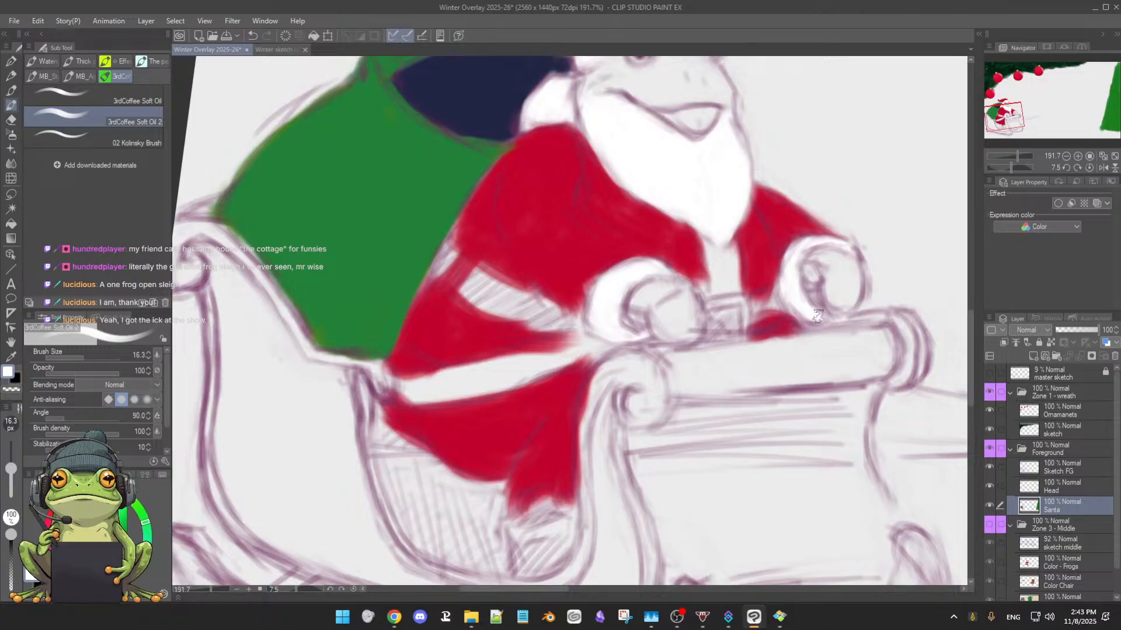
# Sample the coat's red and tidy the coat's edges along the belt, the sack and the front trim
pyautogui.keyDown('alt'); pyautogui.click(551, 340); pyautogui.keyUp('alt')
pyautogui.moveTo(555, 337)
pyautogui.mouseDown()
pyautogui.moveTo(590, 337)
pyautogui.moveTo(579, 337)
pyautogui.mouseUp()
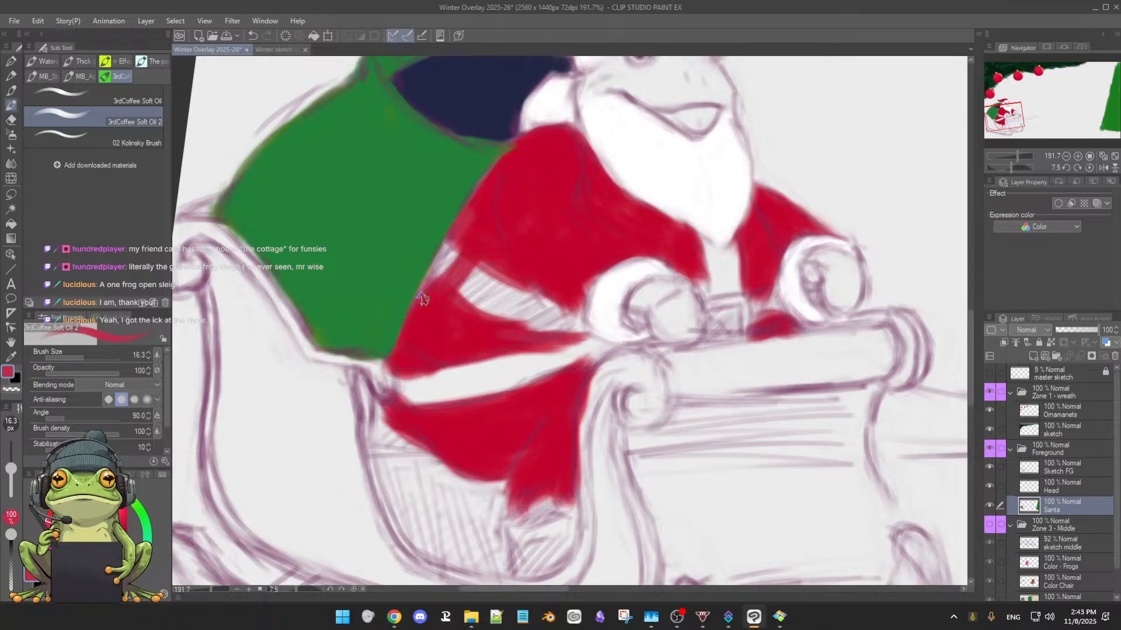
pyautogui.moveTo(426, 281); pyautogui.dragTo(409, 334)
pyautogui.moveTo(698, 276); pyautogui.dragTo(709, 296)
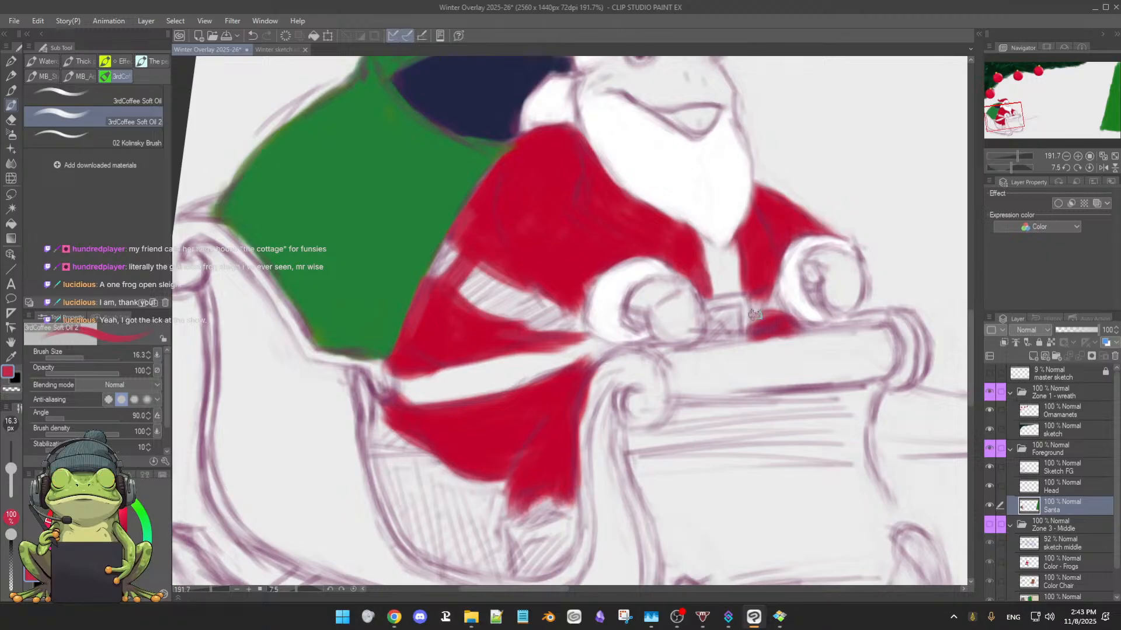
# Paint both of Santa's mittens with the green sampled from the sack
pyautogui.moveTo(750, 444)
pyautogui.mouseDown()
pyautogui.moveTo(703, 462)
pyautogui.moveTo(724, 500)
pyautogui.moveTo(663, 453)
pyautogui.mouseUp()
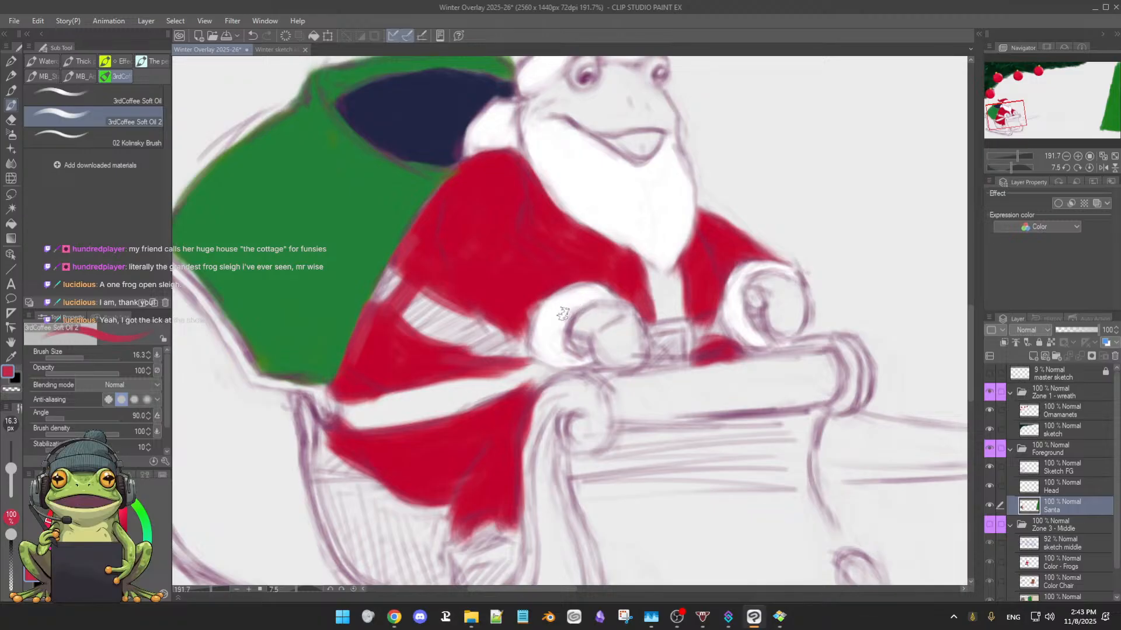
pyautogui.keyDown('alt'); pyautogui.click(308, 274); pyautogui.keyUp('alt')
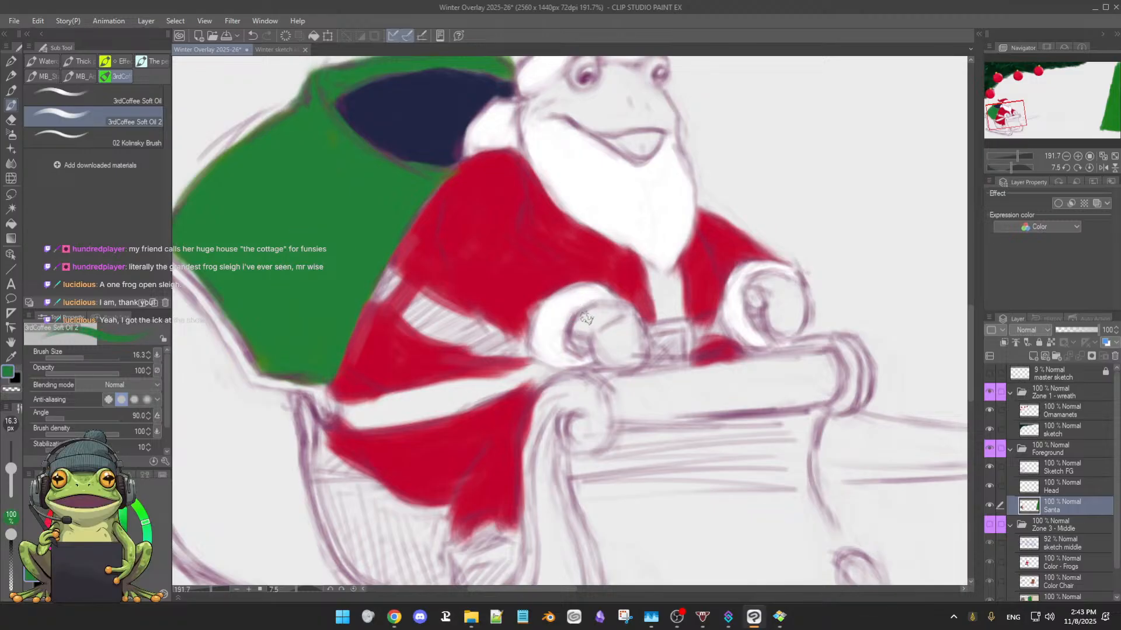
pyautogui.moveTo(601, 310)
pyautogui.mouseDown()
pyautogui.moveTo(579, 333)
pyautogui.moveTo(589, 318)
pyautogui.moveTo(580, 336)
pyautogui.moveTo(590, 341)
pyautogui.moveTo(585, 331)
pyautogui.moveTo(575, 352)
pyautogui.moveTo(606, 312)
pyautogui.moveTo(620, 318)
pyautogui.moveTo(600, 332)
pyautogui.moveTo(619, 329)
pyautogui.moveTo(606, 310)
pyautogui.moveTo(629, 328)
pyautogui.moveTo(602, 306)
pyautogui.moveTo(638, 322)
pyautogui.moveTo(639, 337)
pyautogui.moveTo(621, 307)
pyautogui.moveTo(641, 346)
pyautogui.moveTo(636, 320)
pyautogui.moveTo(606, 363)
pyautogui.moveTo(597, 333)
pyautogui.moveTo(621, 351)
pyautogui.moveTo(613, 360)
pyautogui.moveTo(621, 336)
pyautogui.mouseUp()
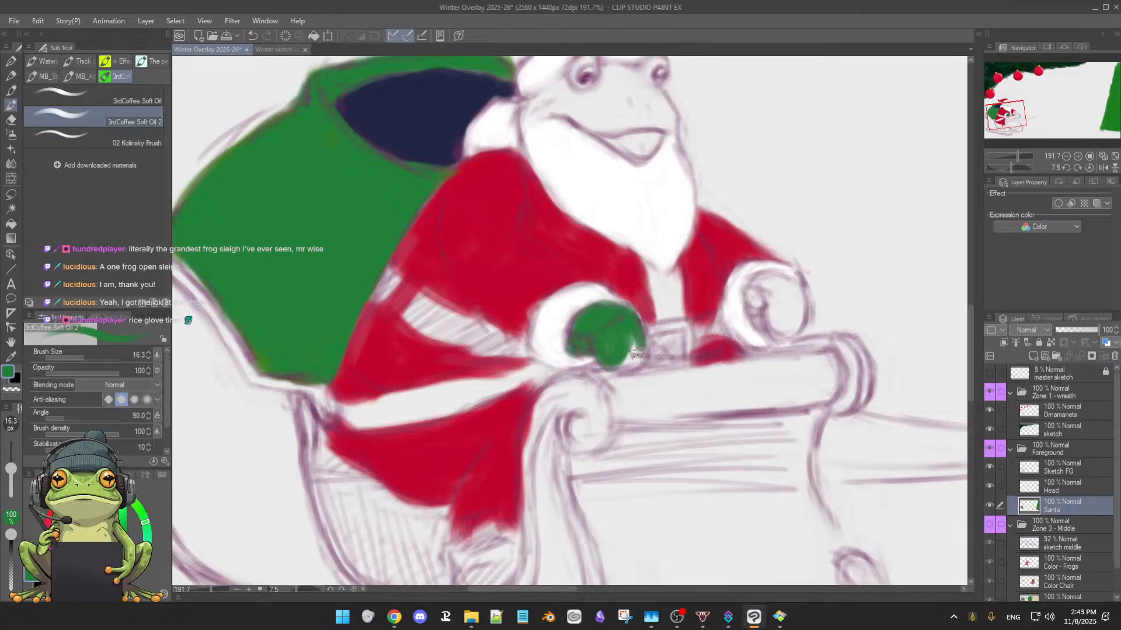
pyautogui.moveTo(627, 323)
pyautogui.mouseDown()
pyautogui.moveTo(624, 358)
pyautogui.moveTo(632, 331)
pyautogui.moveTo(638, 359)
pyautogui.moveTo(640, 349)
pyautogui.moveTo(624, 370)
pyautogui.moveTo(640, 347)
pyautogui.moveTo(607, 364)
pyautogui.mouseUp()
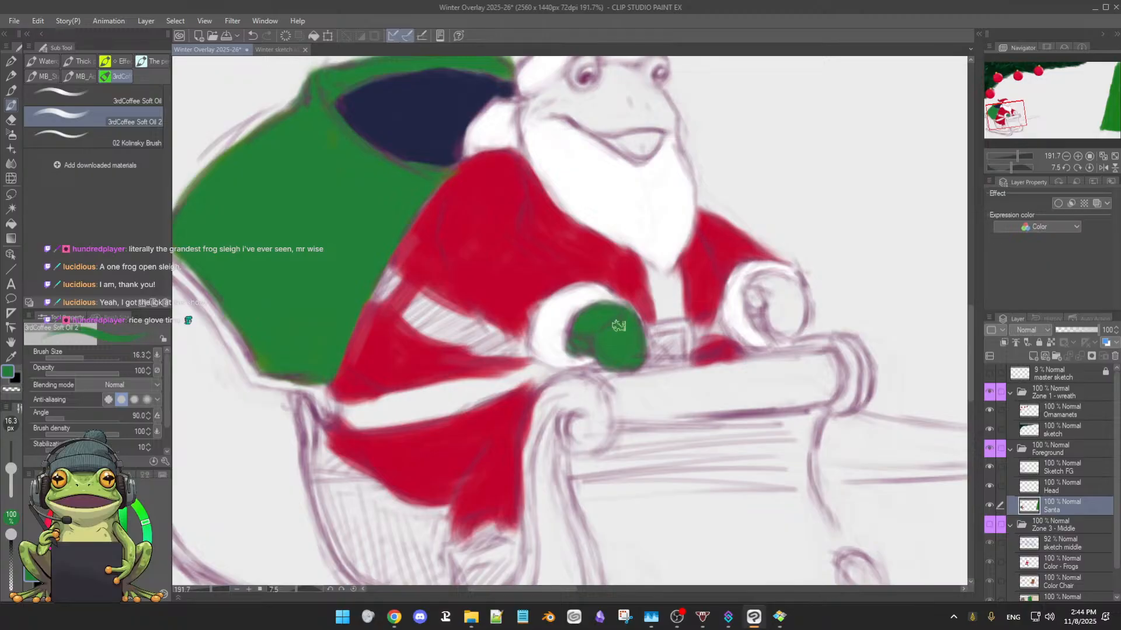
pyautogui.moveTo(779, 294)
pyautogui.mouseDown()
pyautogui.moveTo(763, 283)
pyautogui.moveTo(760, 302)
pyautogui.moveTo(756, 287)
pyautogui.moveTo(749, 302)
pyautogui.moveTo(771, 307)
pyautogui.moveTo(758, 286)
pyautogui.moveTo(791, 282)
pyautogui.moveTo(762, 277)
pyautogui.moveTo(791, 285)
pyautogui.moveTo(798, 304)
pyautogui.moveTo(779, 280)
pyautogui.moveTo(776, 313)
pyautogui.moveTo(773, 282)
pyautogui.moveTo(770, 329)
pyautogui.moveTo(762, 304)
pyautogui.moveTo(788, 303)
pyautogui.moveTo(756, 301)
pyautogui.moveTo(764, 320)
pyautogui.moveTo(754, 301)
pyautogui.moveTo(757, 319)
pyautogui.moveTo(760, 304)
pyautogui.moveTo(784, 319)
pyautogui.moveTo(776, 292)
pyautogui.moveTo(778, 322)
pyautogui.moveTo(765, 295)
pyautogui.moveTo(787, 303)
pyautogui.moveTo(768, 284)
pyautogui.moveTo(797, 293)
pyautogui.moveTo(791, 320)
pyautogui.moveTo(782, 294)
pyautogui.moveTo(782, 329)
pyautogui.moveTo(779, 309)
pyautogui.moveTo(787, 326)
pyautogui.moveTo(771, 321)
pyautogui.moveTo(786, 299)
pyautogui.moveTo(786, 325)
pyautogui.moveTo(795, 302)
pyautogui.moveTo(791, 327)
pyautogui.moveTo(804, 310)
pyautogui.moveTo(789, 319)
pyautogui.moveTo(793, 299)
pyautogui.moveTo(788, 322)
pyautogui.moveTo(767, 320)
pyautogui.moveTo(782, 311)
pyautogui.moveTo(763, 297)
pyautogui.moveTo(774, 328)
pyautogui.mouseUp()
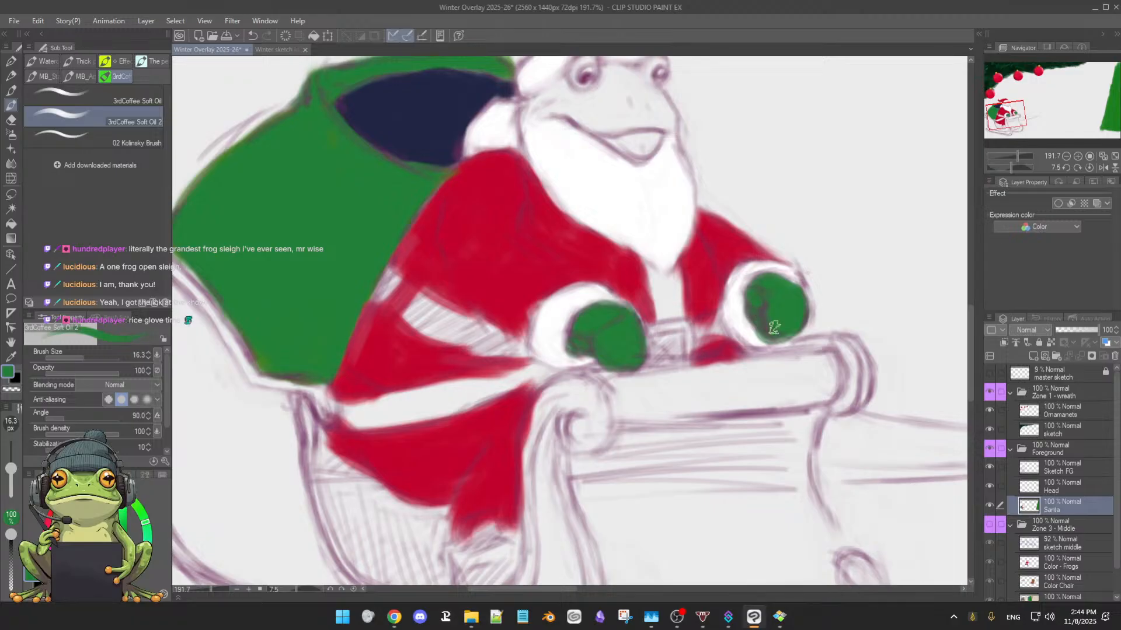
# Clean up the far cuff with white at 15.2 px and even out the coat's red with a 25.5 px brush
pyautogui.keyDown('alt'); pyautogui.click(746, 311); pyautogui.keyUp('alt')
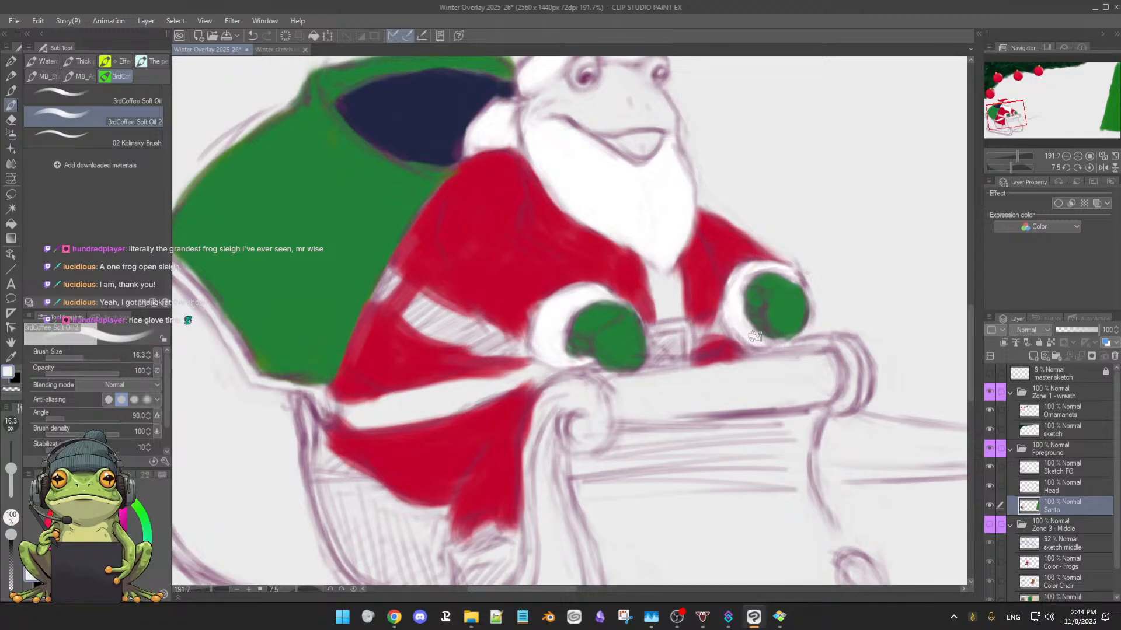
pyautogui.press('[')
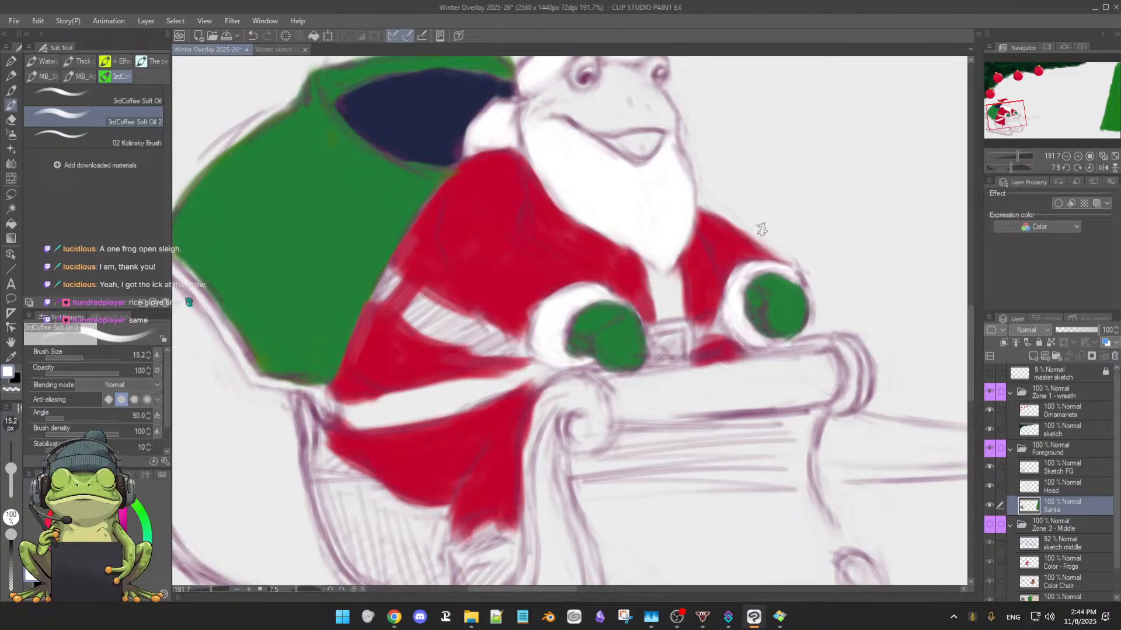
pyautogui.keyDown('alt'); pyautogui.click(528, 298); pyautogui.keyUp('alt')
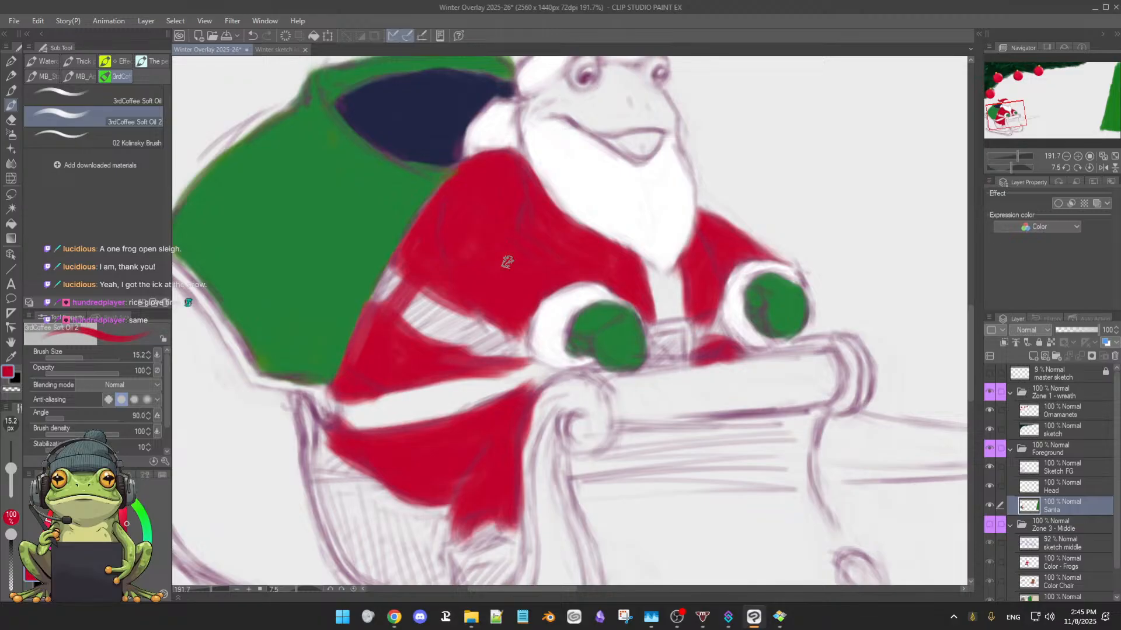
pyautogui.press(']')
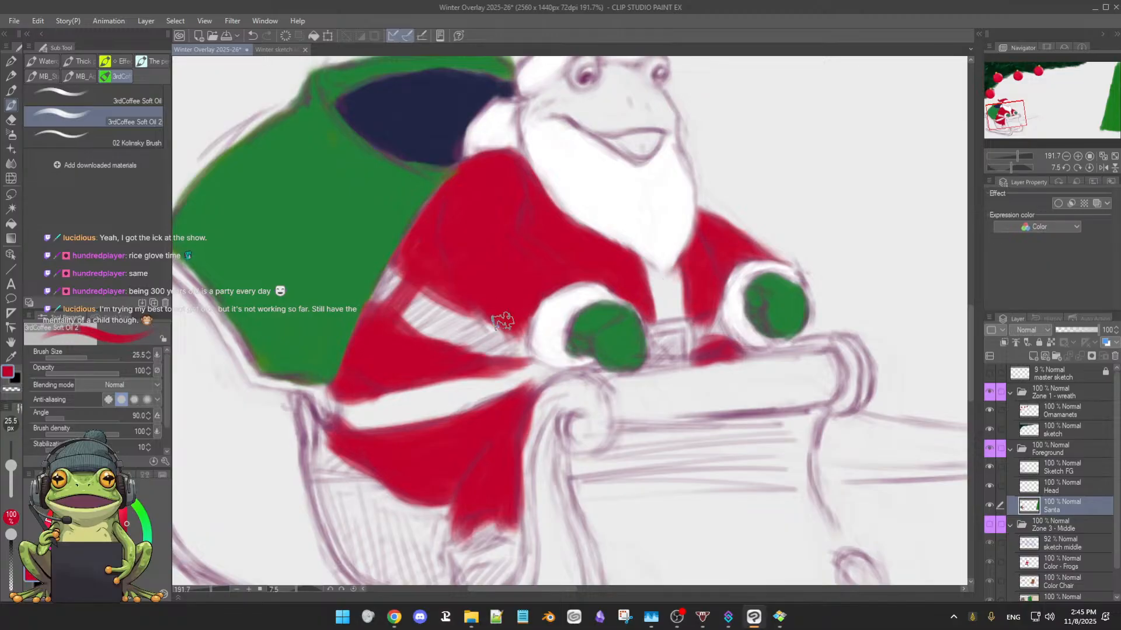
# Paint the belt around Santa's waist and the centre of its buckle black, reducing the brush to 23.2 px
pyautogui.scroll(-2, 572, 356)
pyautogui.scroll(-1, 572, 356)
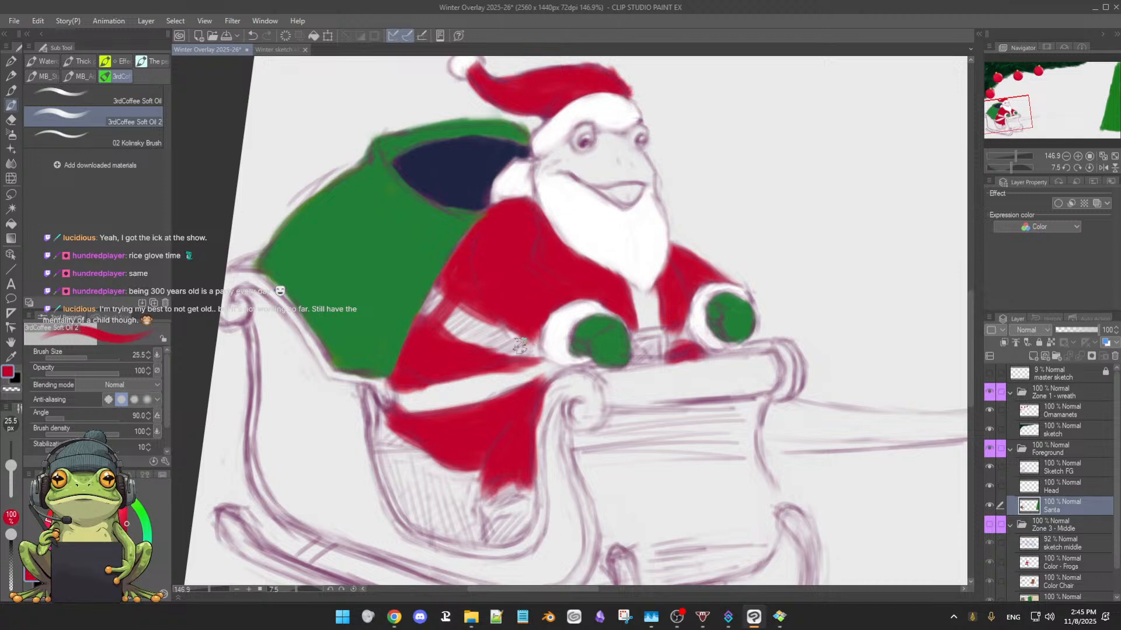
pyautogui.press('x')
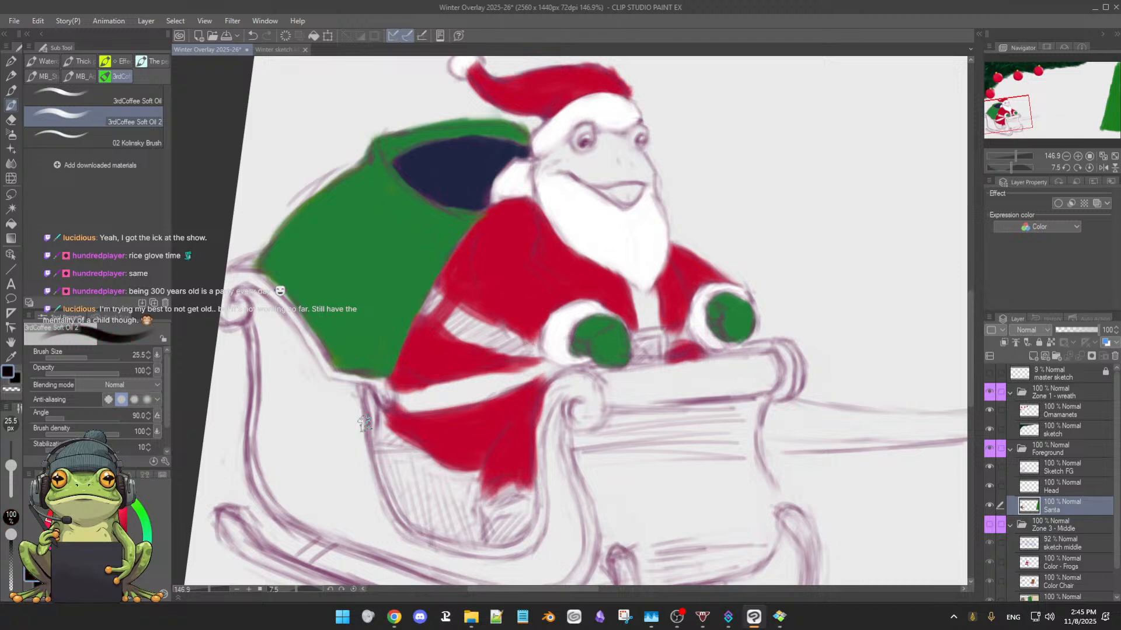
pyautogui.moveTo(446, 321)
pyautogui.mouseDown()
pyautogui.moveTo(435, 300)
pyautogui.moveTo(426, 307)
pyautogui.moveTo(432, 297)
pyautogui.moveTo(438, 309)
pyautogui.moveTo(438, 297)
pyautogui.moveTo(444, 311)
pyautogui.moveTo(438, 294)
pyautogui.moveTo(467, 314)
pyautogui.moveTo(446, 295)
pyautogui.moveTo(433, 301)
pyautogui.moveTo(437, 291)
pyautogui.moveTo(429, 315)
pyautogui.mouseUp()
pyautogui.moveTo(461, 335)
pyautogui.mouseDown()
pyautogui.moveTo(441, 302)
pyautogui.moveTo(516, 340)
pyautogui.moveTo(485, 322)
pyautogui.moveTo(509, 342)
pyautogui.moveTo(487, 344)
pyautogui.moveTo(485, 332)
pyautogui.moveTo(475, 340)
pyautogui.moveTo(541, 351)
pyautogui.mouseUp()
pyautogui.moveTo(437, 292)
pyautogui.mouseDown()
pyautogui.moveTo(432, 306)
pyautogui.moveTo(430, 295)
pyautogui.moveTo(516, 337)
pyautogui.moveTo(505, 335)
pyautogui.mouseUp()
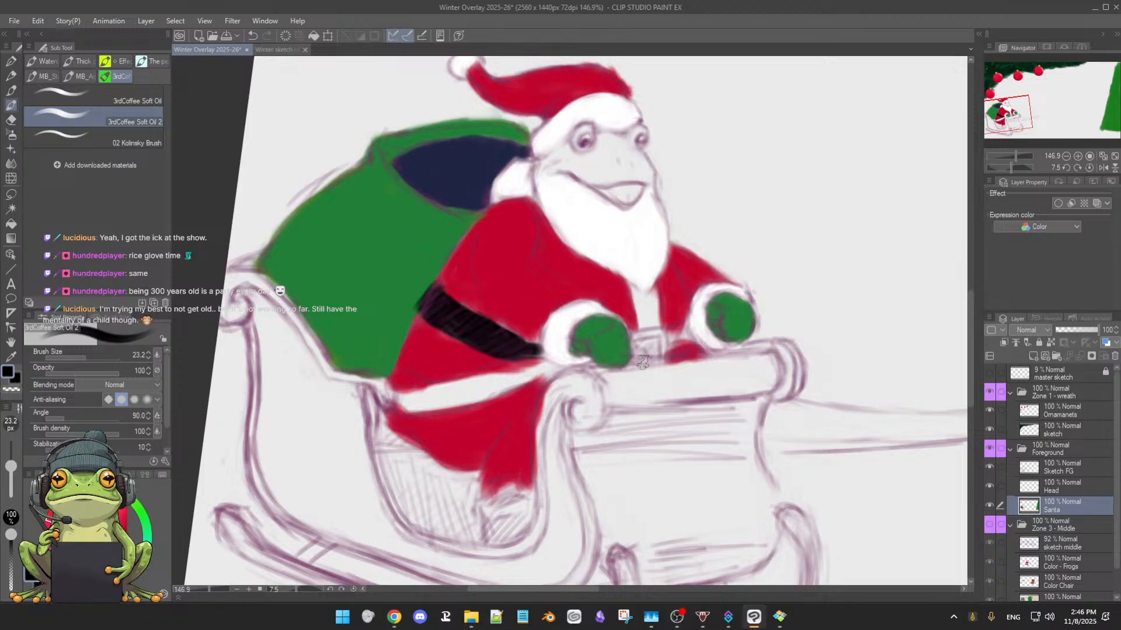
pyautogui.moveTo(638, 345)
pyautogui.mouseDown()
pyautogui.moveTo(660, 342)
pyautogui.moveTo(645, 354)
pyautogui.moveTo(664, 338)
pyautogui.mouseUp()
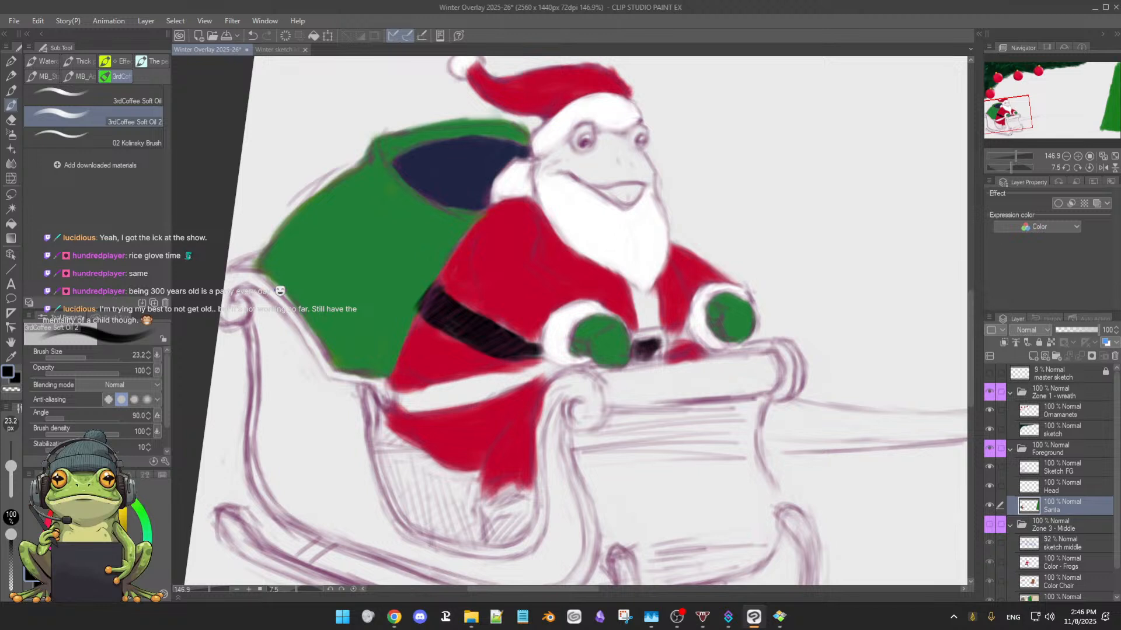
# Pick a golden yellow and paint the belt buckle's frame with a 17.0 px brush
pyautogui.click(124, 511)
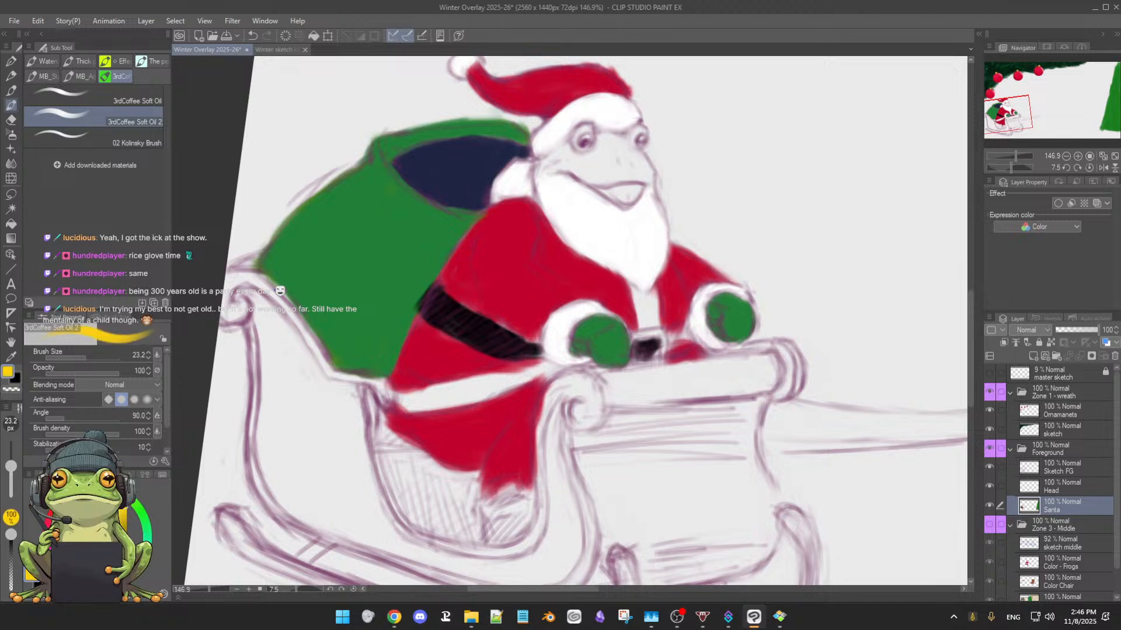
pyautogui.click(125, 520)
pyautogui.click(124, 516)
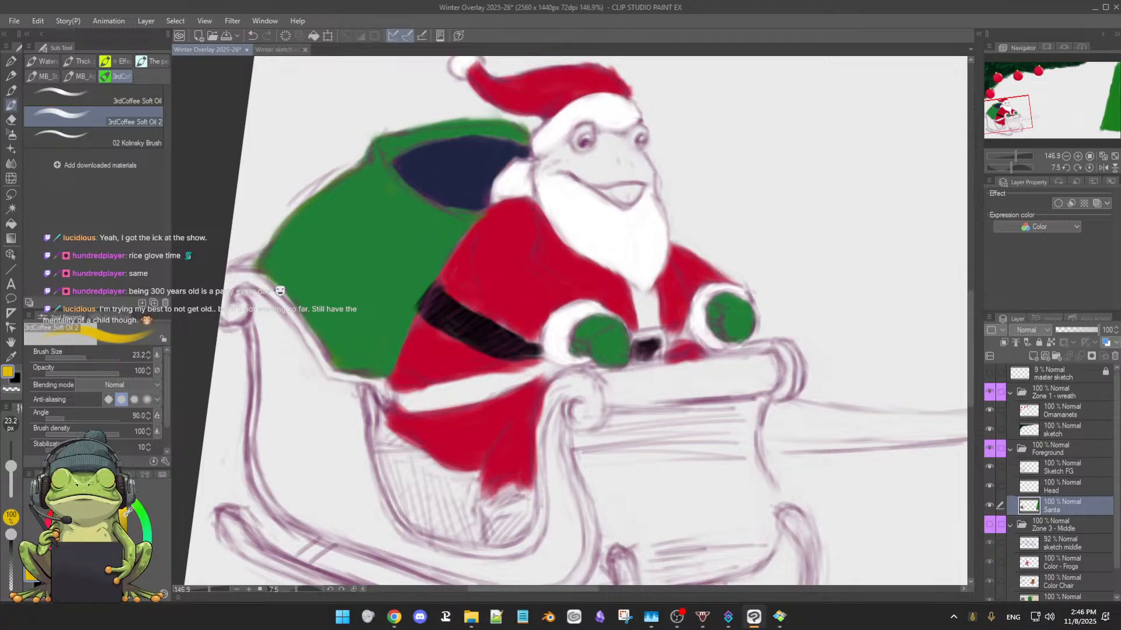
pyautogui.moveTo(676, 332)
pyautogui.mouseDown()
pyautogui.moveTo(640, 337)
pyautogui.moveTo(659, 334)
pyautogui.moveTo(639, 340)
pyautogui.moveTo(663, 353)
pyautogui.mouseUp()
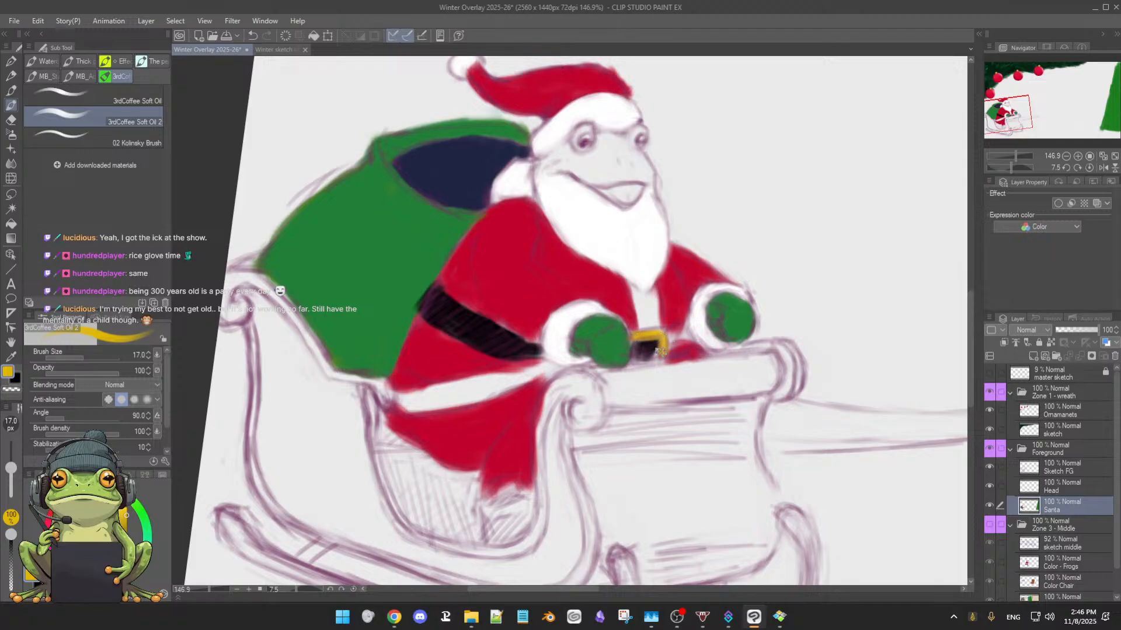
# Switch back to black and paint inside the buckle and the belt section beside the far cuff, reducing the brush to 13.7 px
pyautogui.click(57, 555)
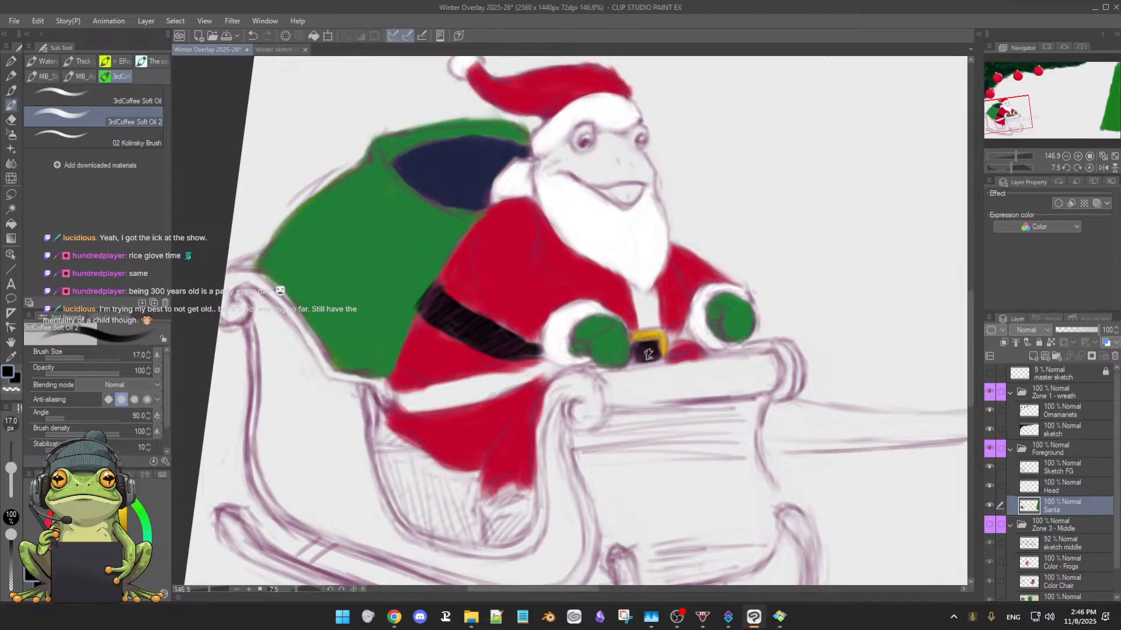
pyautogui.moveTo(648, 354)
pyautogui.mouseDown()
pyautogui.moveTo(703, 305)
pyautogui.moveTo(687, 333)
pyautogui.moveTo(667, 328)
pyautogui.moveTo(673, 342)
pyautogui.moveTo(668, 327)
pyautogui.moveTo(673, 344)
pyautogui.moveTo(667, 328)
pyautogui.moveTo(686, 325)
pyautogui.moveTo(690, 340)
pyautogui.moveTo(685, 325)
pyautogui.moveTo(691, 342)
pyautogui.moveTo(677, 339)
pyautogui.moveTo(675, 354)
pyautogui.moveTo(685, 345)
pyautogui.moveTo(674, 339)
pyautogui.moveTo(672, 354)
pyautogui.moveTo(672, 340)
pyautogui.moveTo(670, 357)
pyautogui.moveTo(689, 347)
pyautogui.moveTo(686, 322)
pyautogui.mouseUp()
pyautogui.press('[')
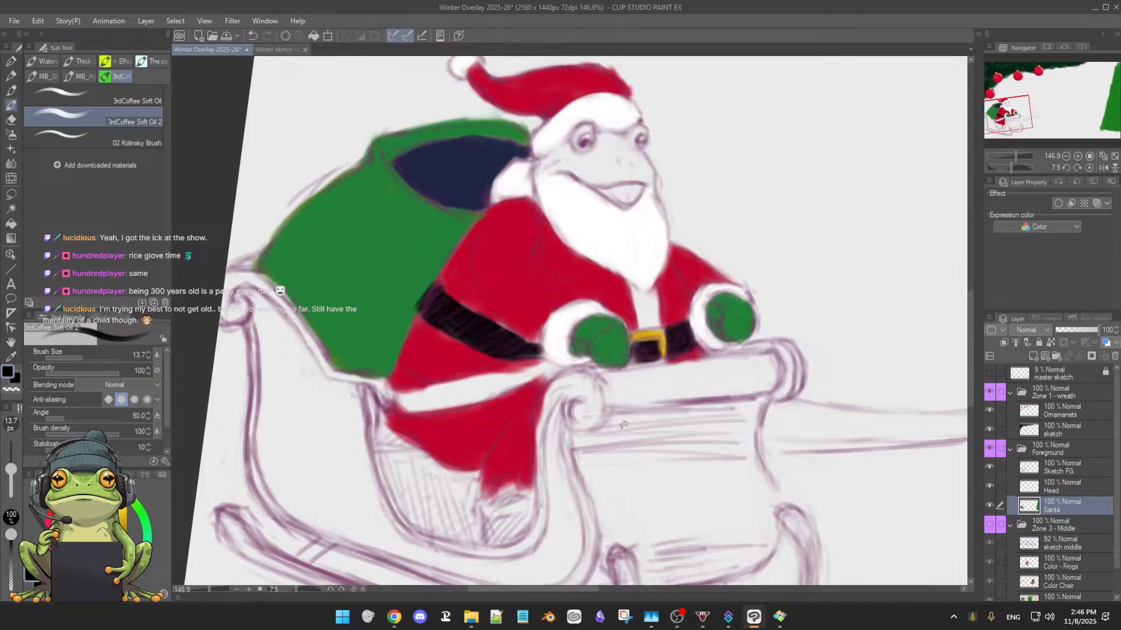
pyautogui.moveTo(524, 336); pyautogui.dragTo(673, 269)
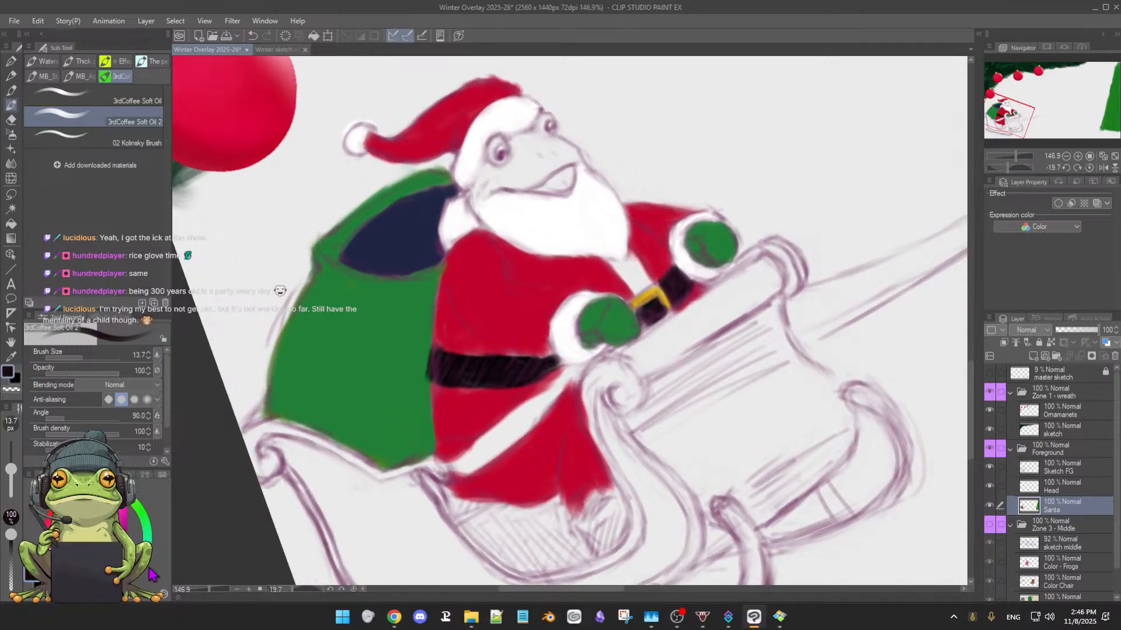
pyautogui.press('[')
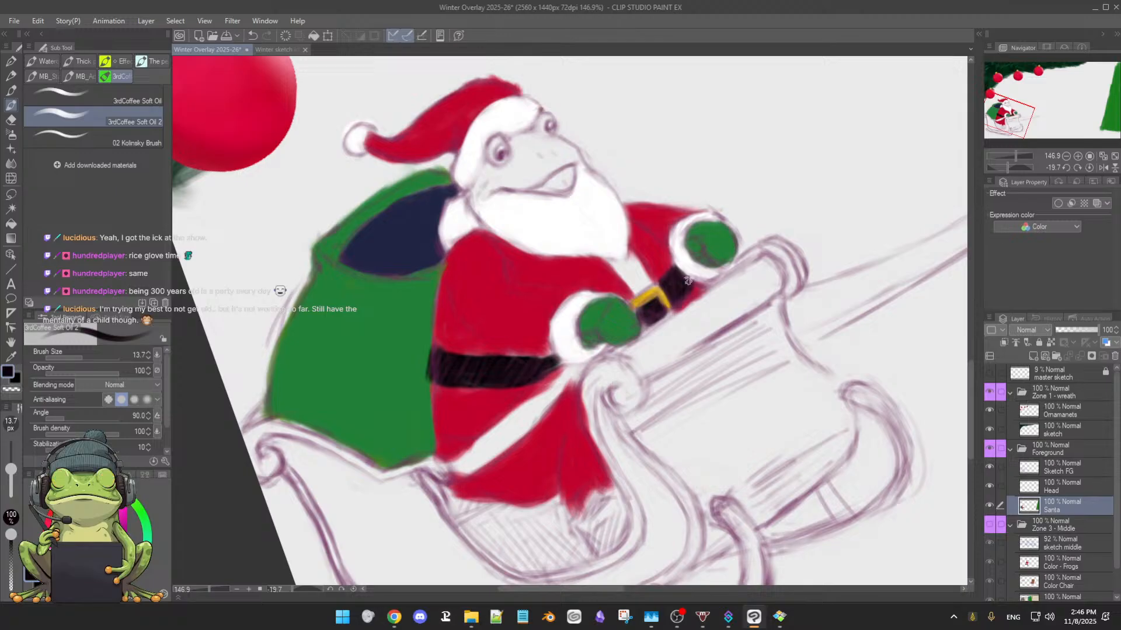
# Tidy the belt's edges with black and the adjoining coat with sampled red, using a 13.1 px brush
pyautogui.moveTo(686, 281); pyautogui.dragTo(688, 297)
pyautogui.moveTo(568, 363); pyautogui.dragTo(610, 363)
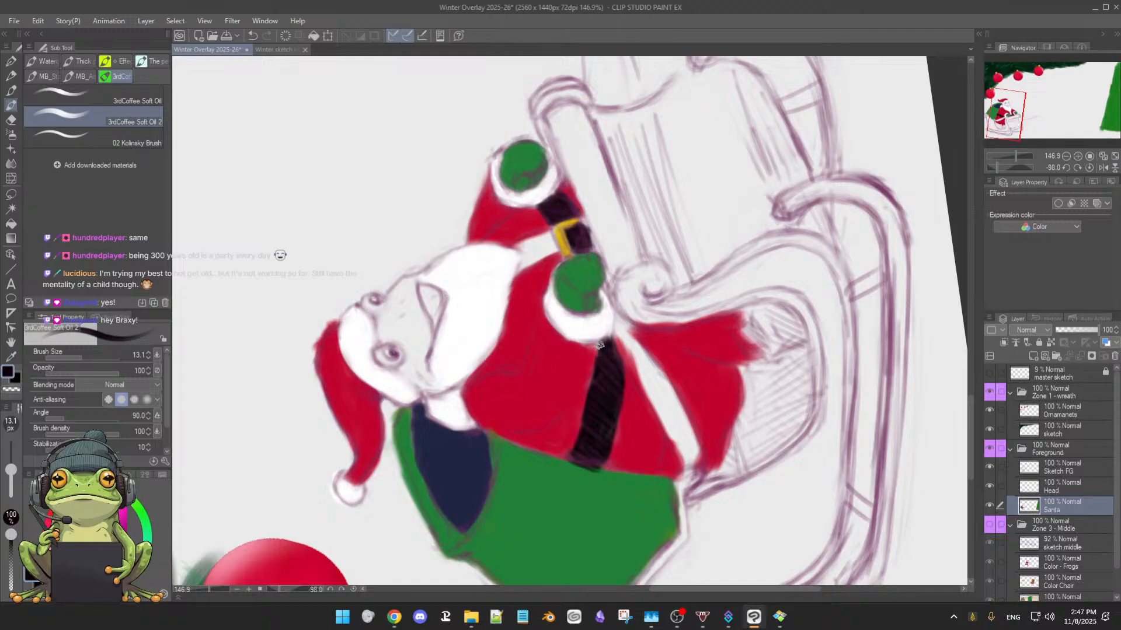
pyautogui.keyDown('alt'); pyautogui.click(582, 367); pyautogui.keyUp('alt')
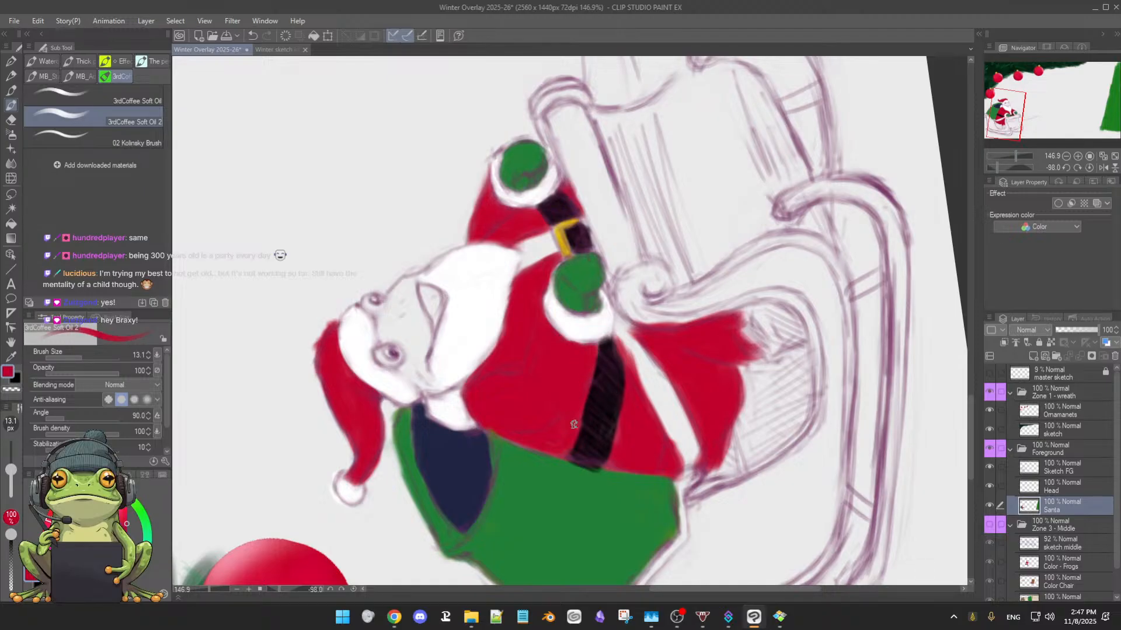
pyautogui.keyDown('alt'); pyautogui.click(600, 402); pyautogui.keyUp('alt')
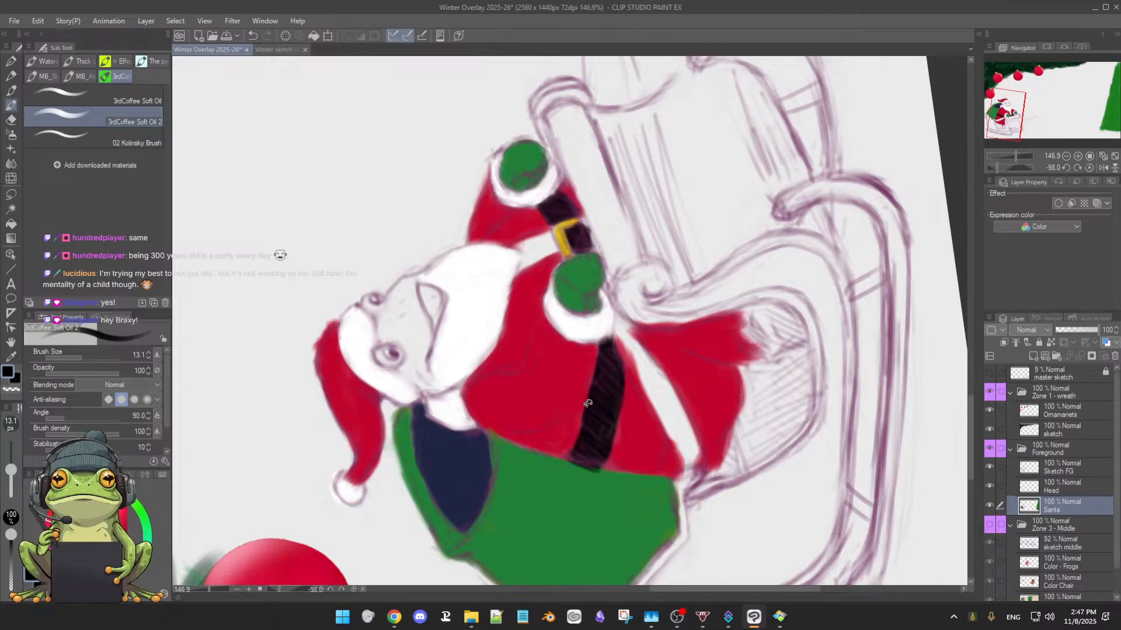
pyautogui.moveTo(666, 408)
pyautogui.mouseDown()
pyautogui.moveTo(654, 416)
pyautogui.moveTo(756, 411)
pyautogui.moveTo(742, 437)
pyautogui.mouseUp()
pyautogui.doubleClick(753, 446)
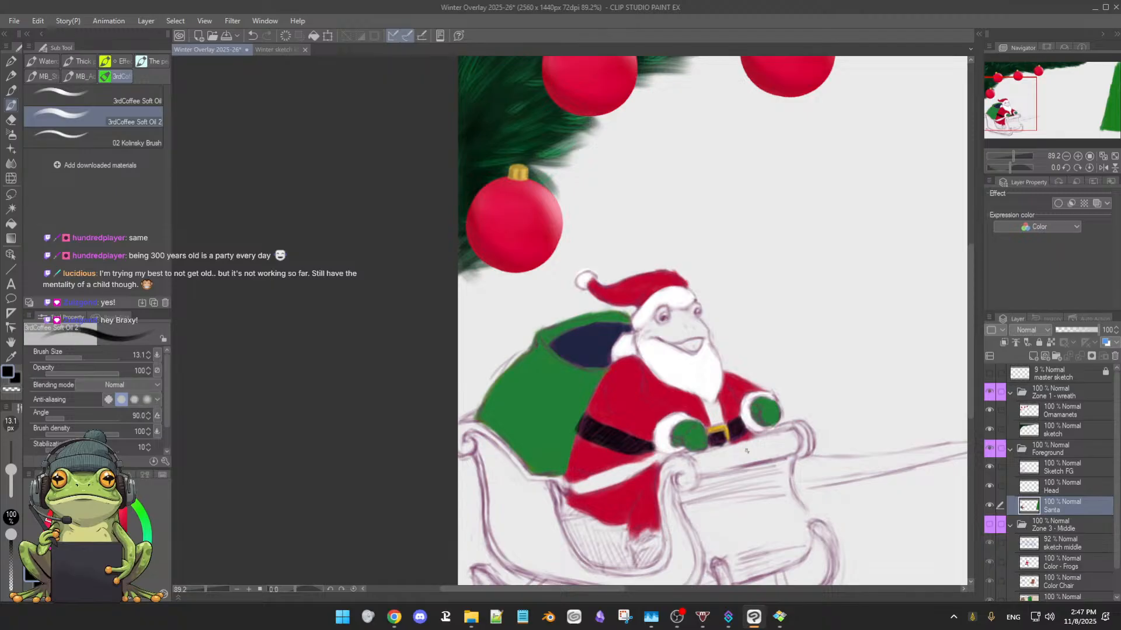
# Show the Zone 3 - Middle folder together with its Color - Frogs layer over the whole illustration
pyautogui.moveTo(823, 397); pyautogui.dragTo(625, 407)
pyautogui.moveTo(767, 379)
pyautogui.mouseDown()
pyautogui.moveTo(741, 380)
pyautogui.moveTo(765, 376)
pyautogui.mouseUp()
pyautogui.moveTo(859, 373); pyautogui.dragTo(713, 364)
pyautogui.moveTo(800, 375); pyautogui.dragTo(762, 374)
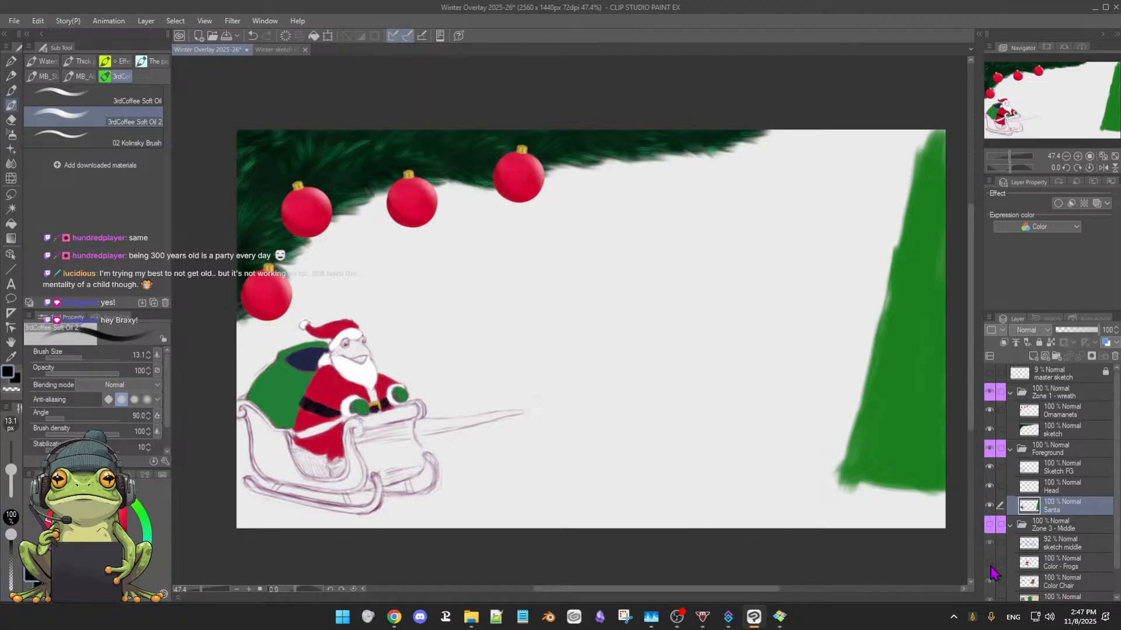
pyautogui.click(991, 525)
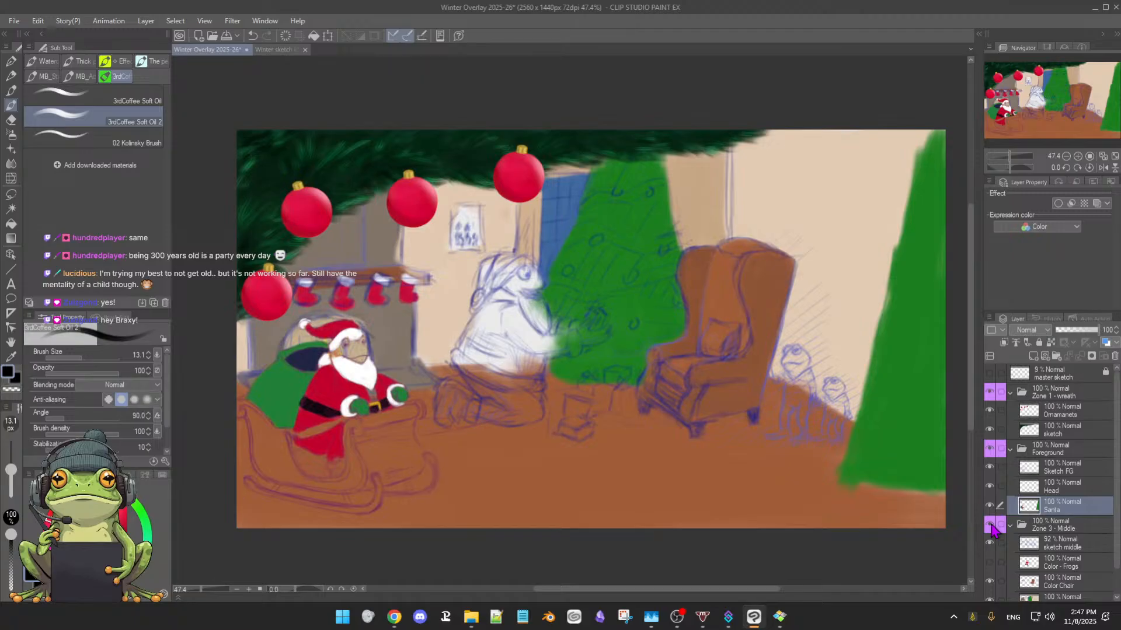
pyautogui.click(990, 526)
pyautogui.click(991, 526)
pyautogui.click(990, 562)
pyautogui.click(991, 526)
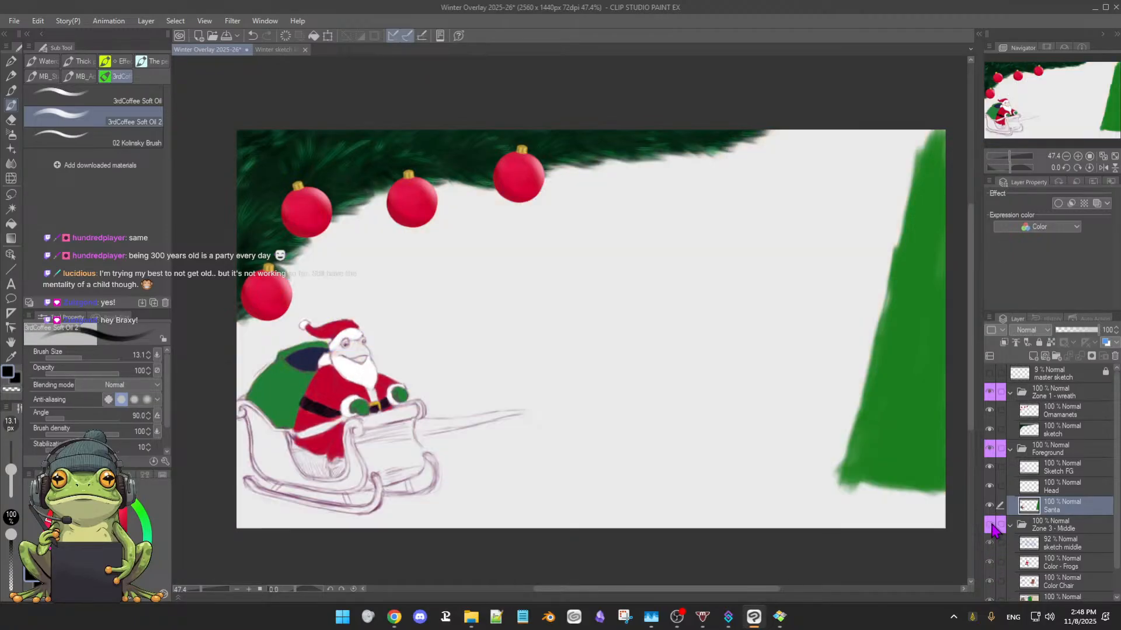
pyautogui.click(991, 526)
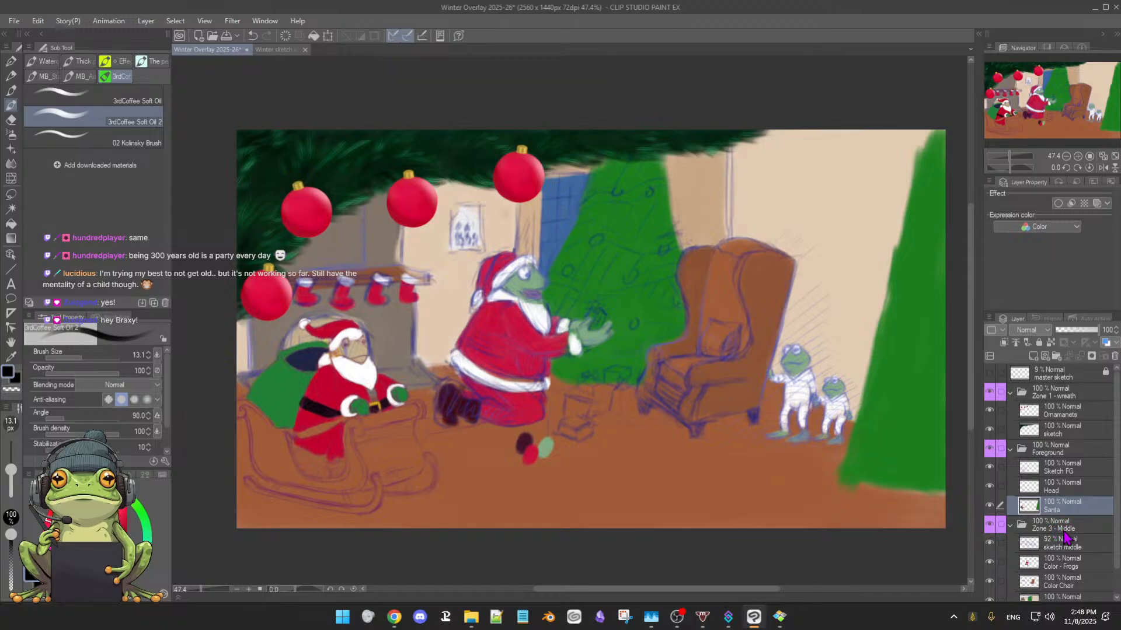
# Sample the light green skin colour from the kneeling frog Santa, and collapse and hide the Zone 3 - Middle folder
pyautogui.click(1067, 569)
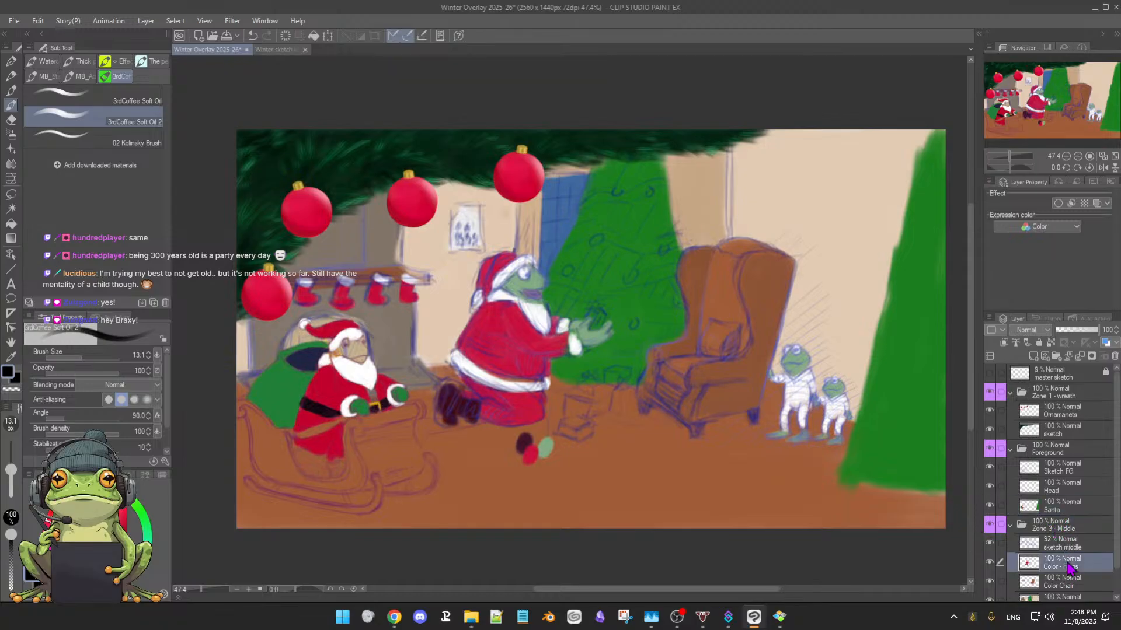
pyautogui.click(1070, 585)
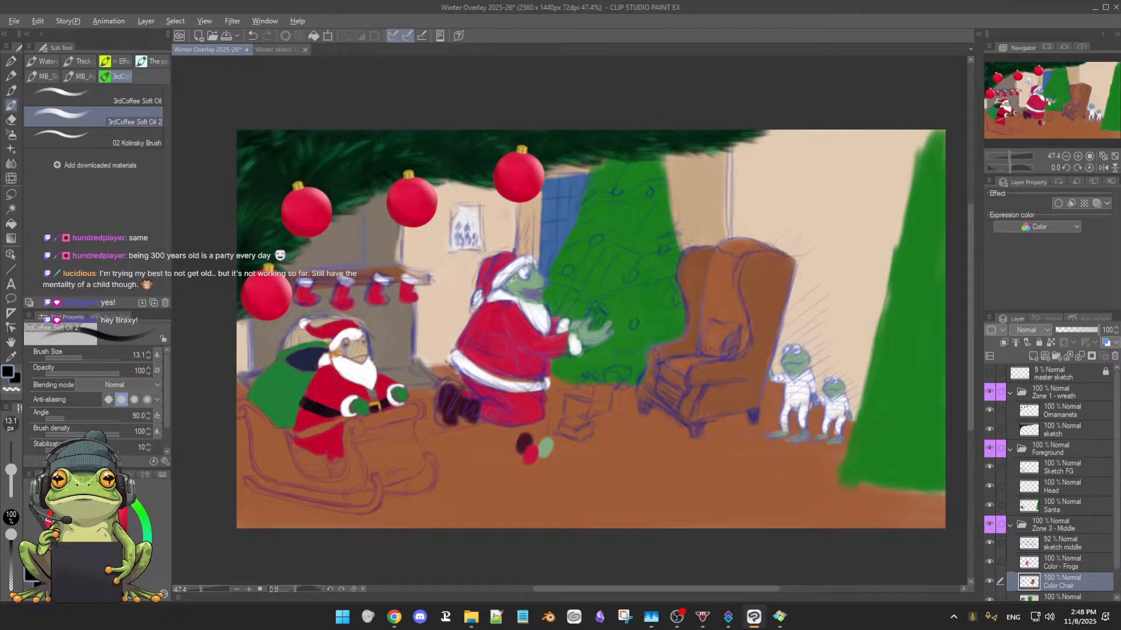
pyautogui.keyDown('alt'); pyautogui.click(517, 284); pyautogui.keyUp('alt')
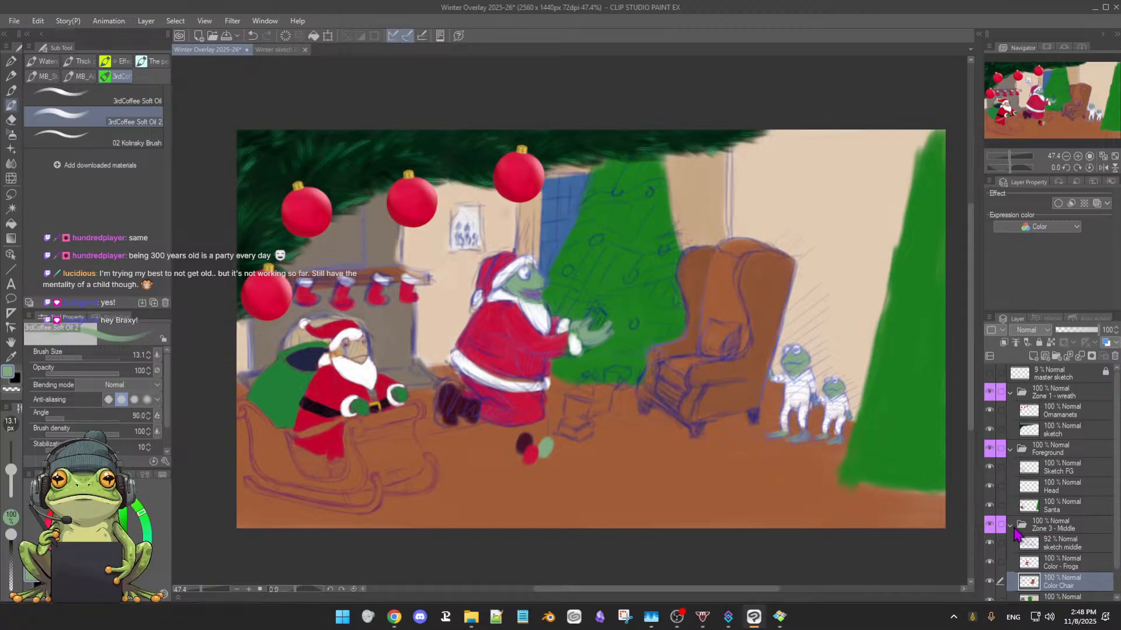
pyautogui.click(1011, 525)
pyautogui.moveTo(500, 403); pyautogui.dragTo(525, 401)
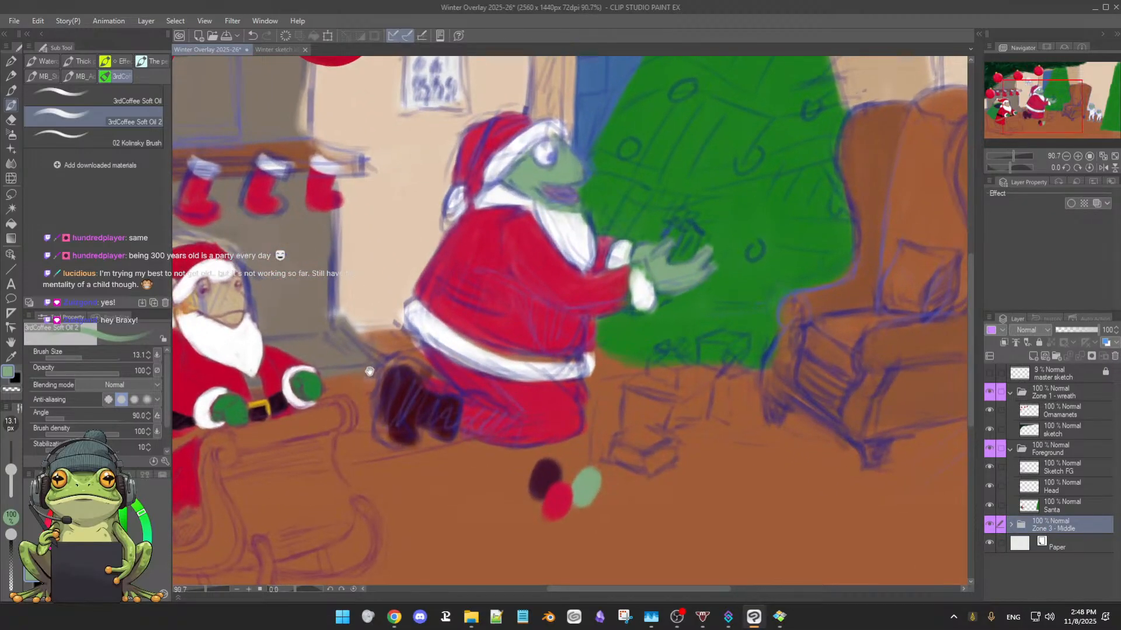
pyautogui.moveTo(370, 372); pyautogui.dragTo(672, 406)
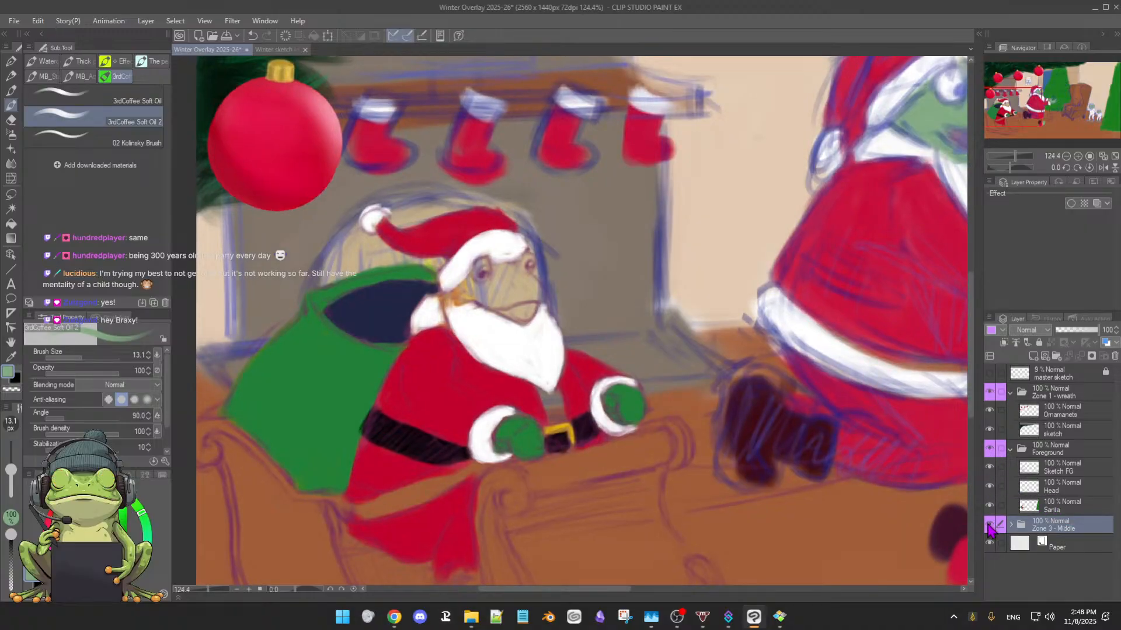
pyautogui.click(989, 527)
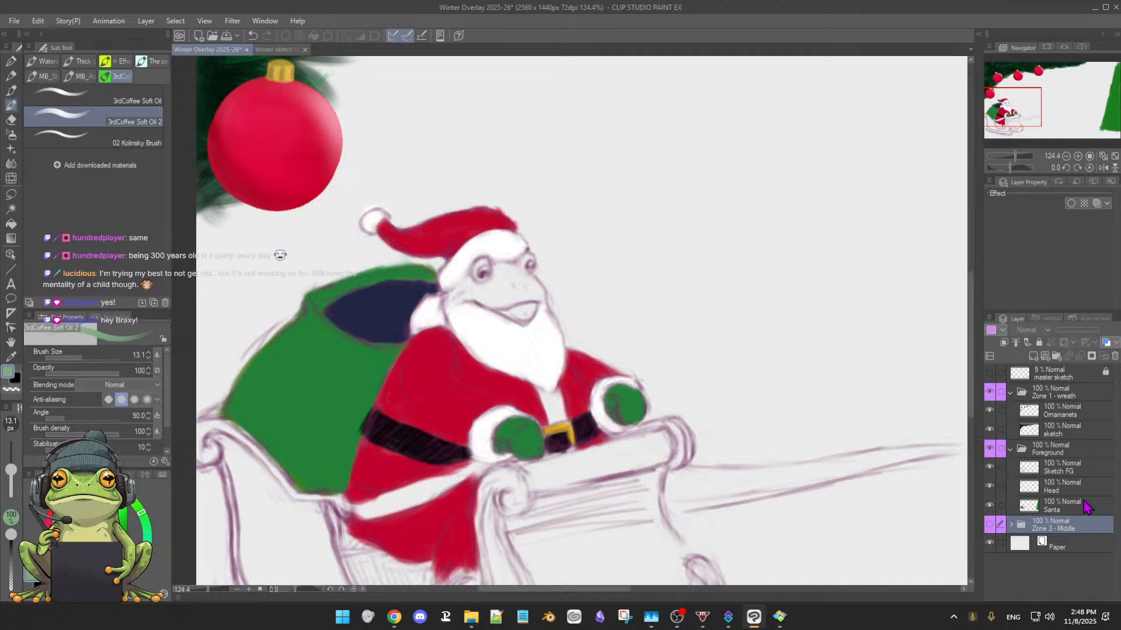
# Check which painted parts sit on the Head and Santa layers by toggling their visibility, finishing on the Santa layer
pyautogui.click(1088, 490)
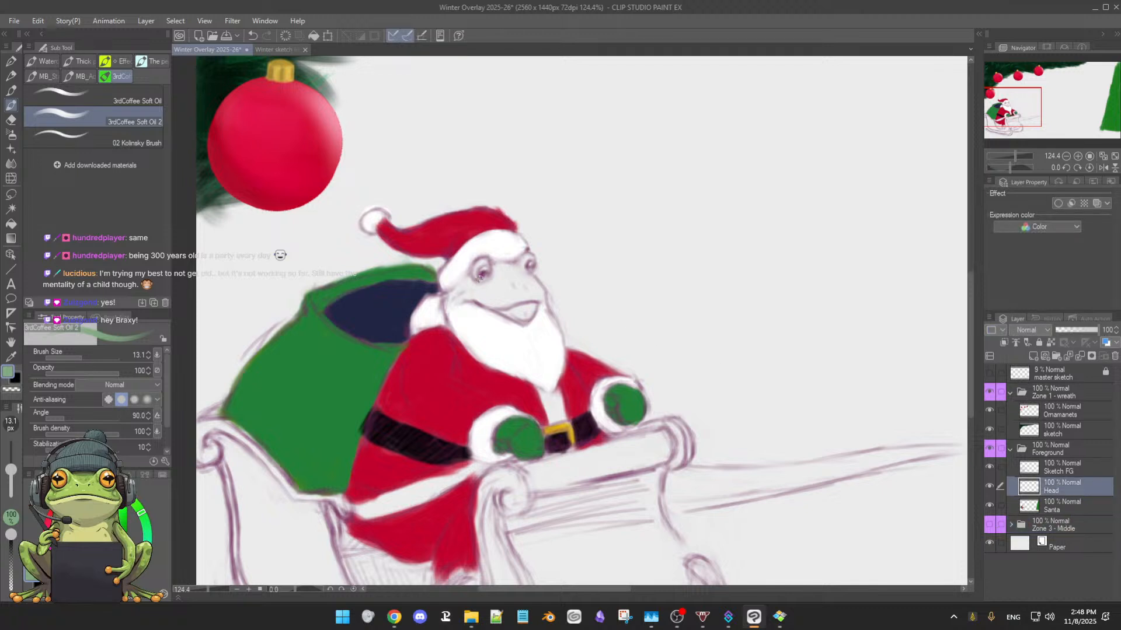
pyautogui.click(989, 487)
pyautogui.click(989, 487)
pyautogui.click(989, 487)
pyautogui.click(989, 486)
pyautogui.click(989, 506)
pyautogui.click(989, 506)
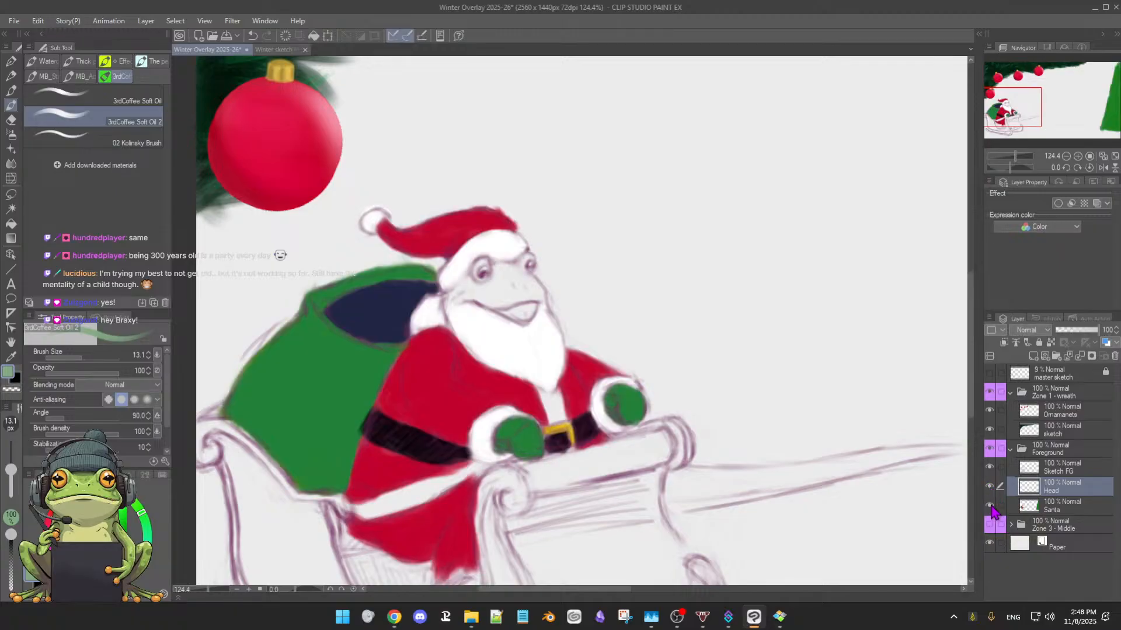
pyautogui.click(989, 506)
pyautogui.click(989, 506)
pyautogui.click(990, 506)
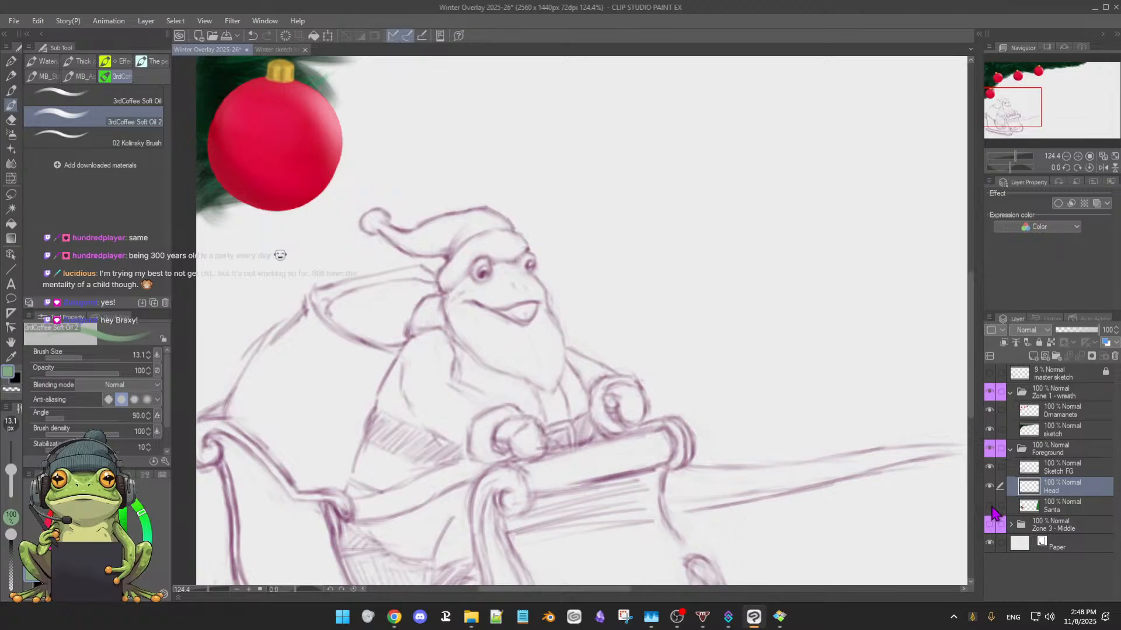
pyautogui.click(990, 506)
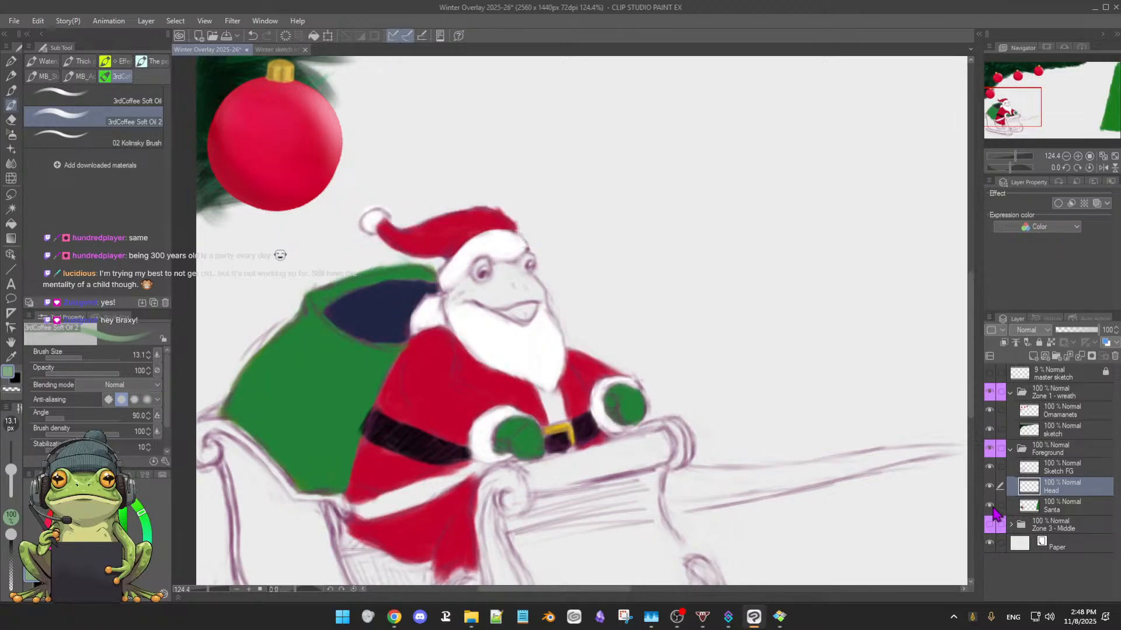
pyautogui.click(1062, 513)
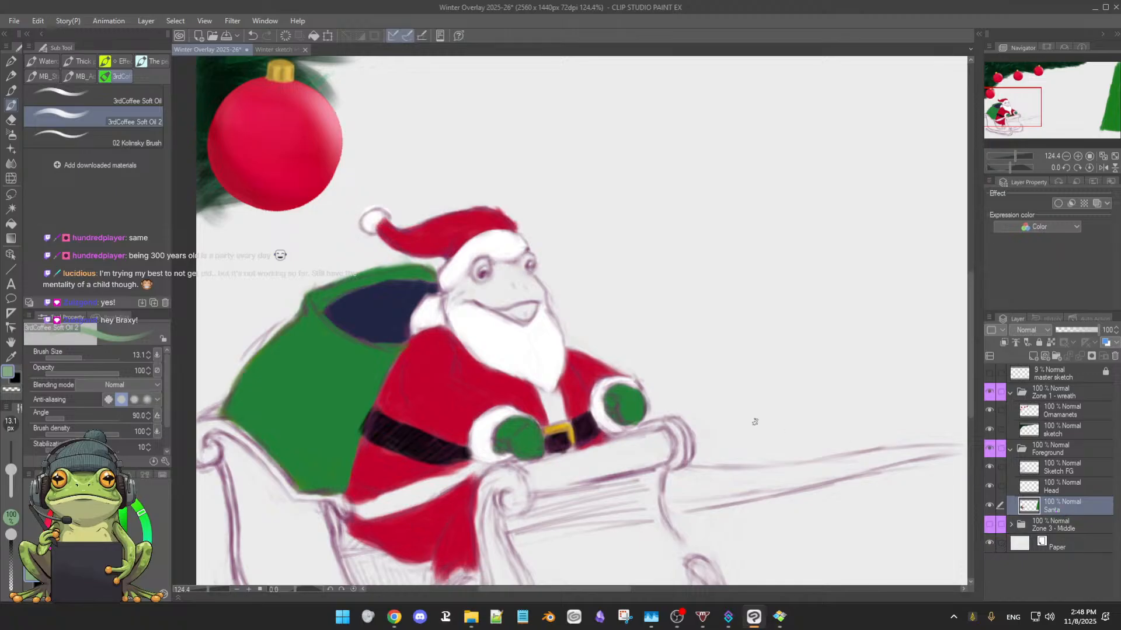
# Erase the hat's red and white colour from the Santa layer with the Hard eraser at 36.2 px
pyautogui.press('e')
pyautogui.click(82, 81)
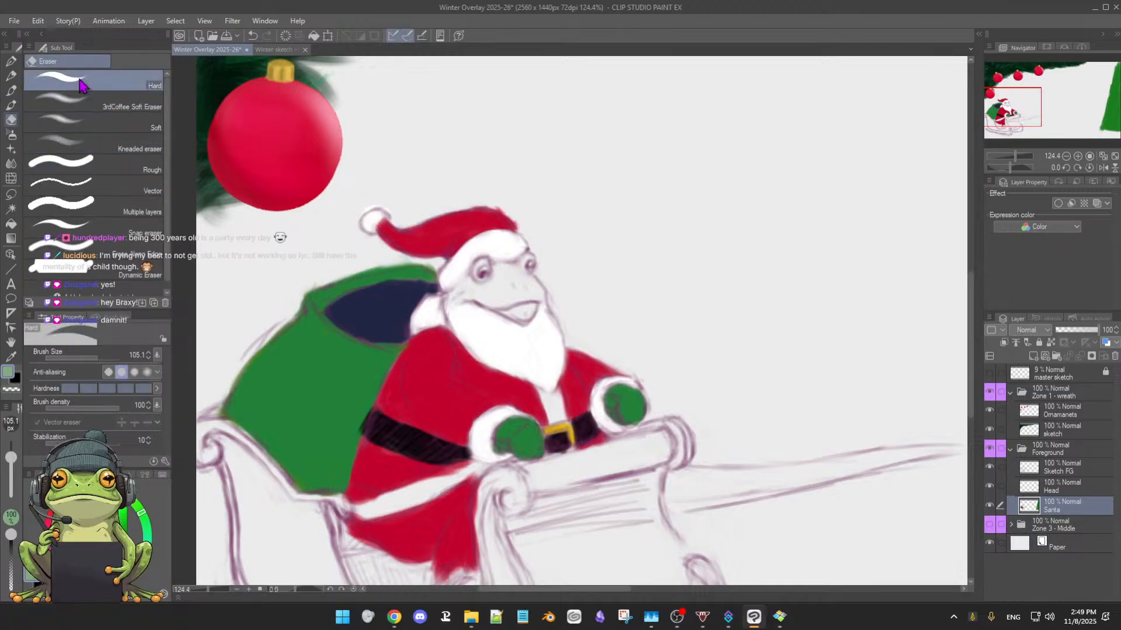
pyautogui.moveTo(495, 265); pyautogui.dragTo(509, 248)
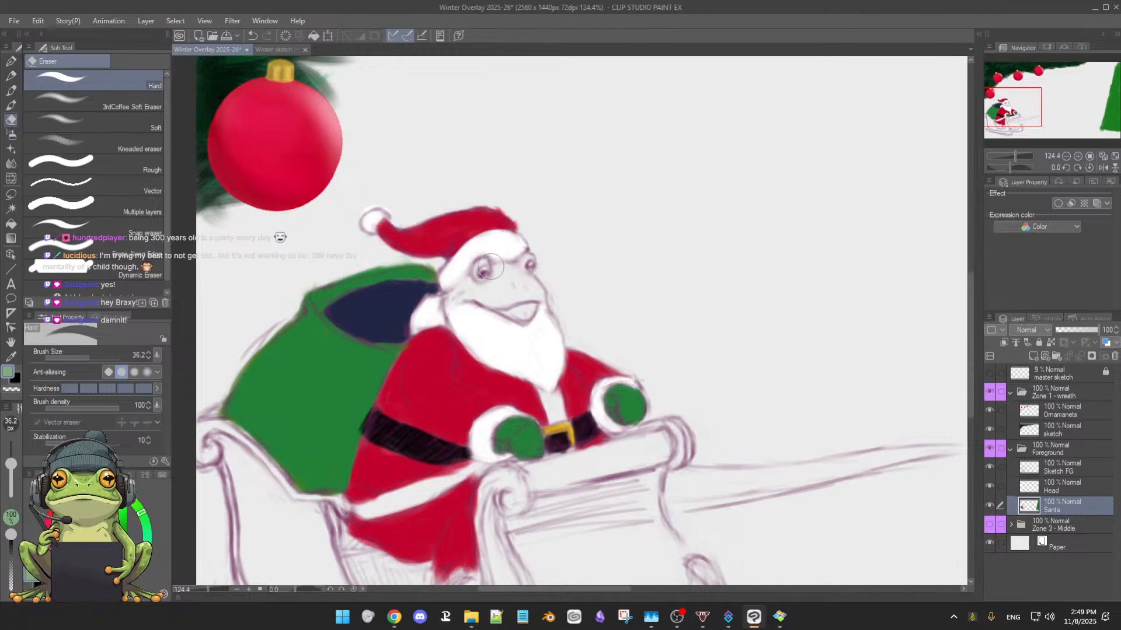
pyautogui.moveTo(582, 347); pyautogui.dragTo(719, 415)
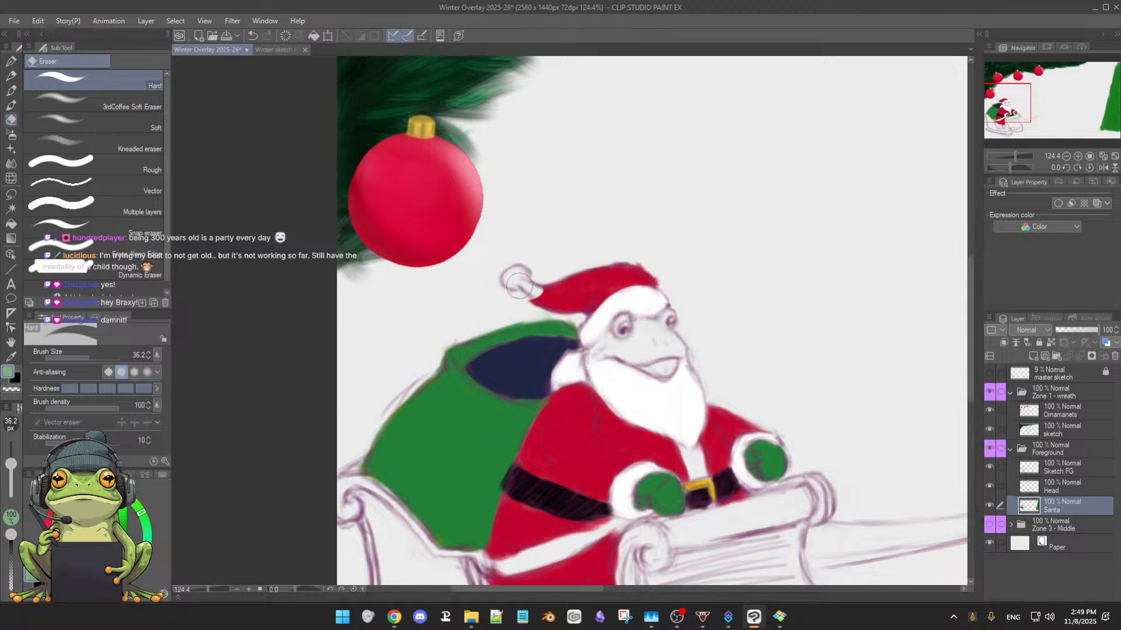
pyautogui.moveTo(528, 292)
pyautogui.mouseDown()
pyautogui.moveTo(559, 286)
pyautogui.moveTo(534, 287)
pyautogui.mouseUp()
pyautogui.moveTo(509, 295)
pyautogui.mouseDown()
pyautogui.moveTo(599, 310)
pyautogui.moveTo(587, 313)
pyautogui.moveTo(600, 298)
pyautogui.moveTo(573, 306)
pyautogui.moveTo(616, 270)
pyautogui.moveTo(570, 283)
pyautogui.moveTo(559, 303)
pyautogui.moveTo(577, 319)
pyautogui.moveTo(659, 264)
pyautogui.moveTo(607, 284)
pyautogui.moveTo(637, 262)
pyautogui.moveTo(650, 259)
pyautogui.moveTo(667, 280)
pyautogui.mouseUp()
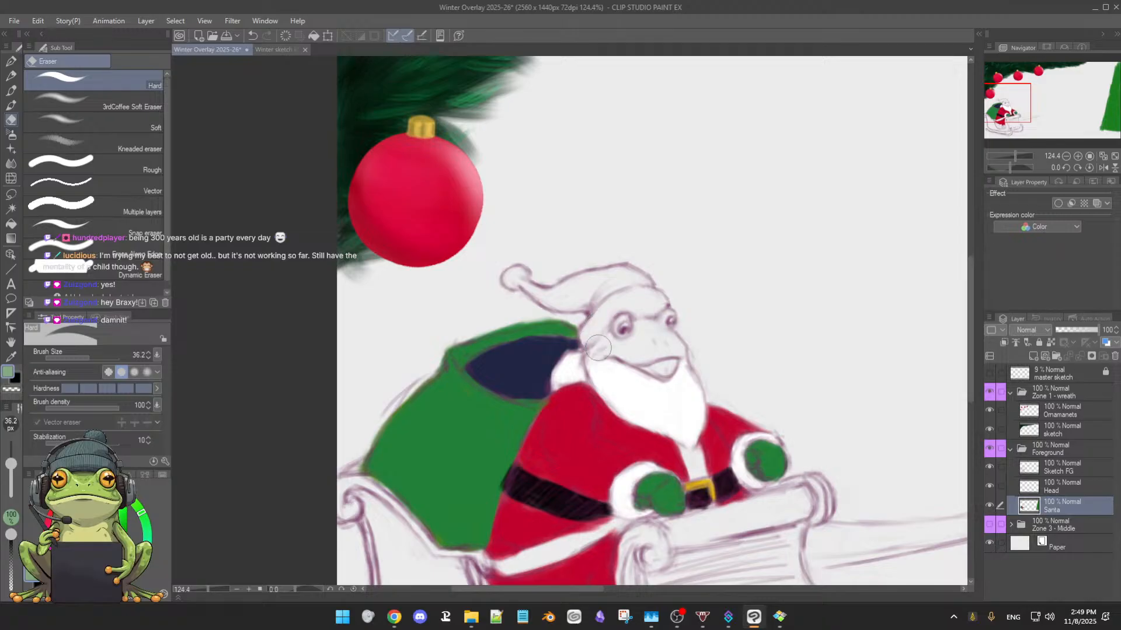
# Erase the white face and beard area from the Santa layer, undoing the faulty strokes and redoing them along the collar
pyautogui.moveTo(611, 352)
pyautogui.mouseDown()
pyautogui.moveTo(568, 366)
pyautogui.moveTo(597, 369)
pyautogui.moveTo(613, 347)
pyautogui.moveTo(641, 360)
pyautogui.mouseUp()
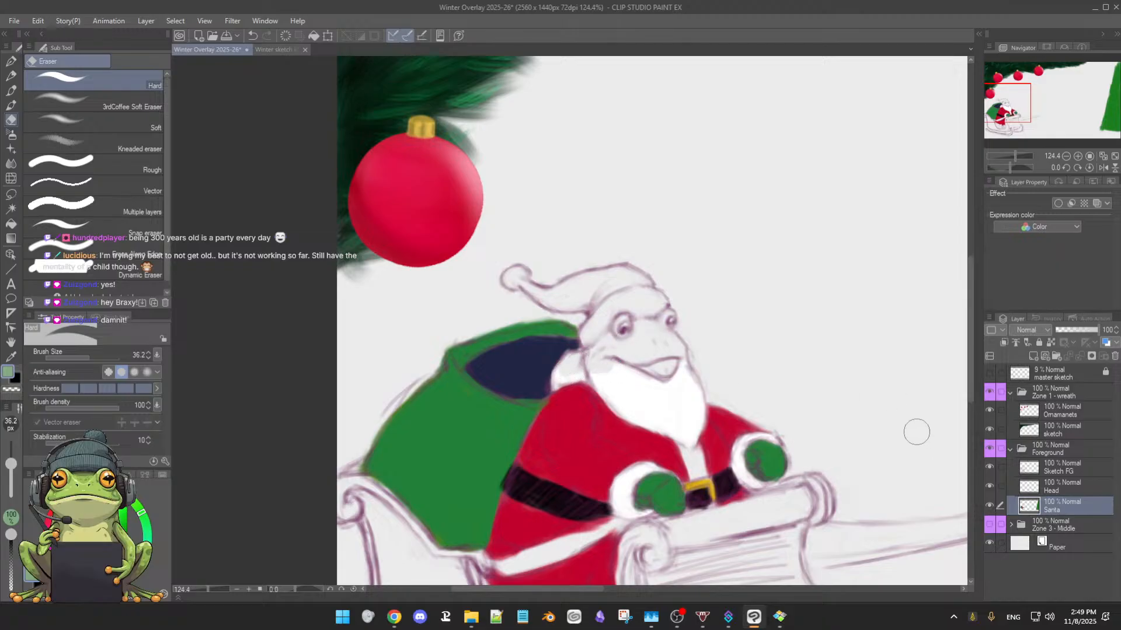
pyautogui.hotkey('ctrl', 'z')
pyautogui.hotkey('ctrl', 'z')
pyautogui.hotkey('ctrl', 'z')
pyautogui.moveTo(620, 370)
pyautogui.mouseDown()
pyautogui.moveTo(630, 392)
pyautogui.moveTo(599, 375)
pyautogui.moveTo(613, 402)
pyautogui.moveTo(643, 367)
pyautogui.moveTo(679, 365)
pyautogui.moveTo(674, 397)
pyautogui.moveTo(699, 382)
pyautogui.moveTo(691, 416)
pyautogui.moveTo(697, 395)
pyautogui.moveTo(685, 413)
pyautogui.moveTo(648, 386)
pyautogui.moveTo(656, 410)
pyautogui.moveTo(623, 407)
pyautogui.moveTo(646, 416)
pyautogui.moveTo(613, 406)
pyautogui.moveTo(685, 422)
pyautogui.moveTo(659, 401)
pyautogui.moveTo(685, 409)
pyautogui.moveTo(676, 415)
pyautogui.moveTo(672, 396)
pyautogui.moveTo(683, 421)
pyautogui.moveTo(681, 408)
pyautogui.moveTo(659, 422)
pyautogui.moveTo(683, 423)
pyautogui.moveTo(642, 421)
pyautogui.moveTo(690, 432)
pyautogui.moveTo(671, 426)
pyautogui.moveTo(690, 432)
pyautogui.moveTo(685, 420)
pyautogui.moveTo(686, 435)
pyautogui.moveTo(698, 411)
pyautogui.moveTo(692, 448)
pyautogui.moveTo(690, 425)
pyautogui.moveTo(668, 400)
pyautogui.mouseUp()
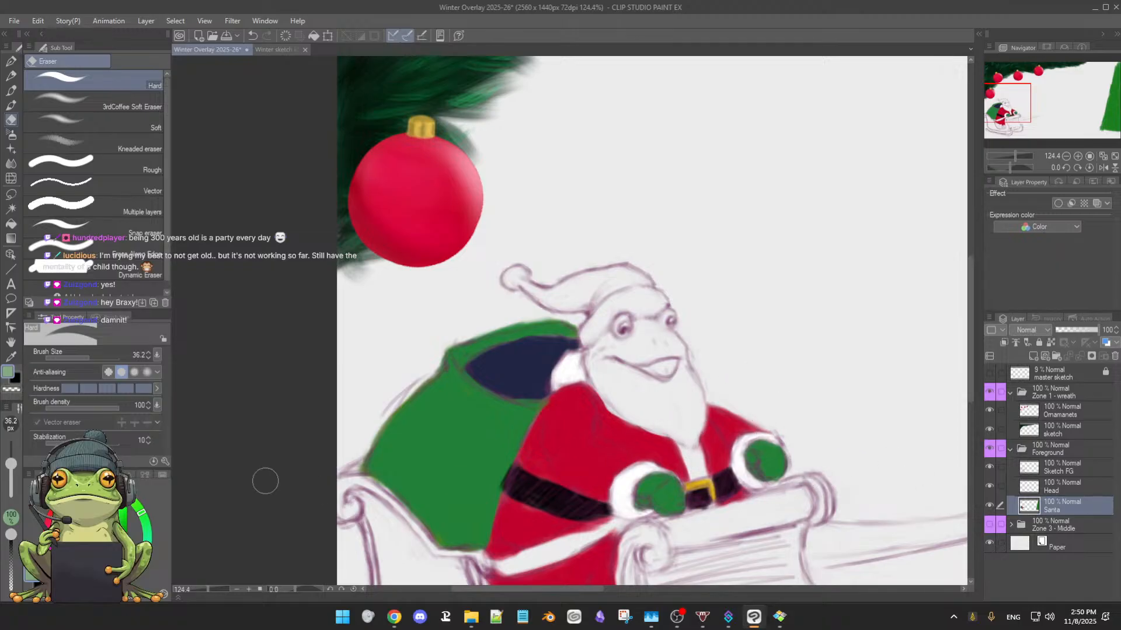
# Paint the coat's front trim below the beard white with a 13.8 px brush, checking it with the Sketch FG layer hidden
pyautogui.press('b')
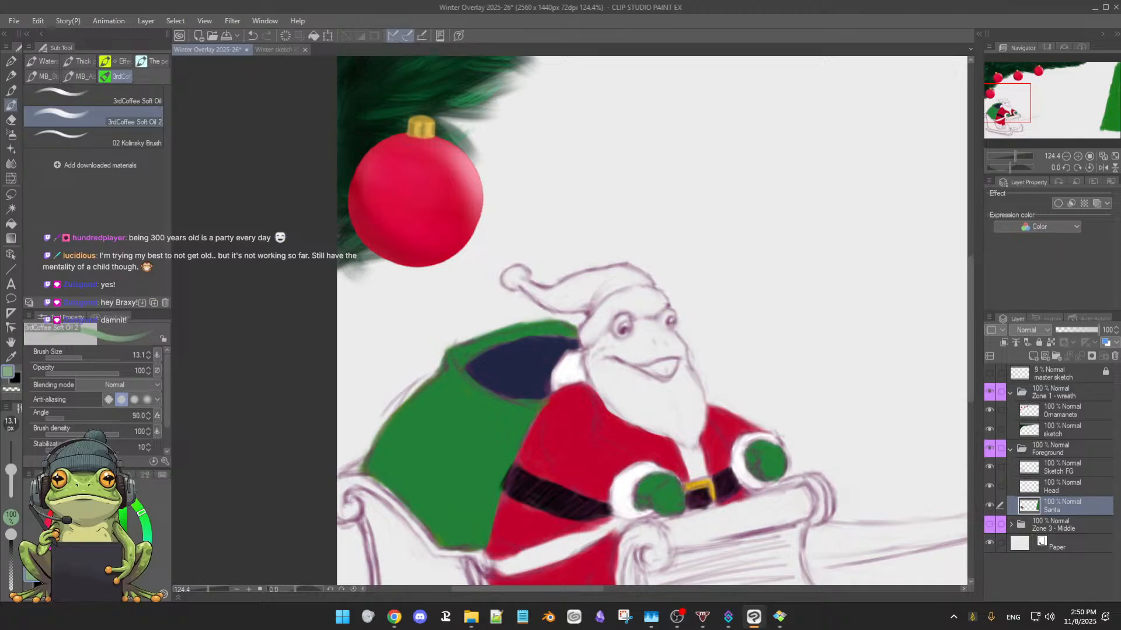
pyautogui.moveTo(84, 530); pyautogui.dragTo(67, 509)
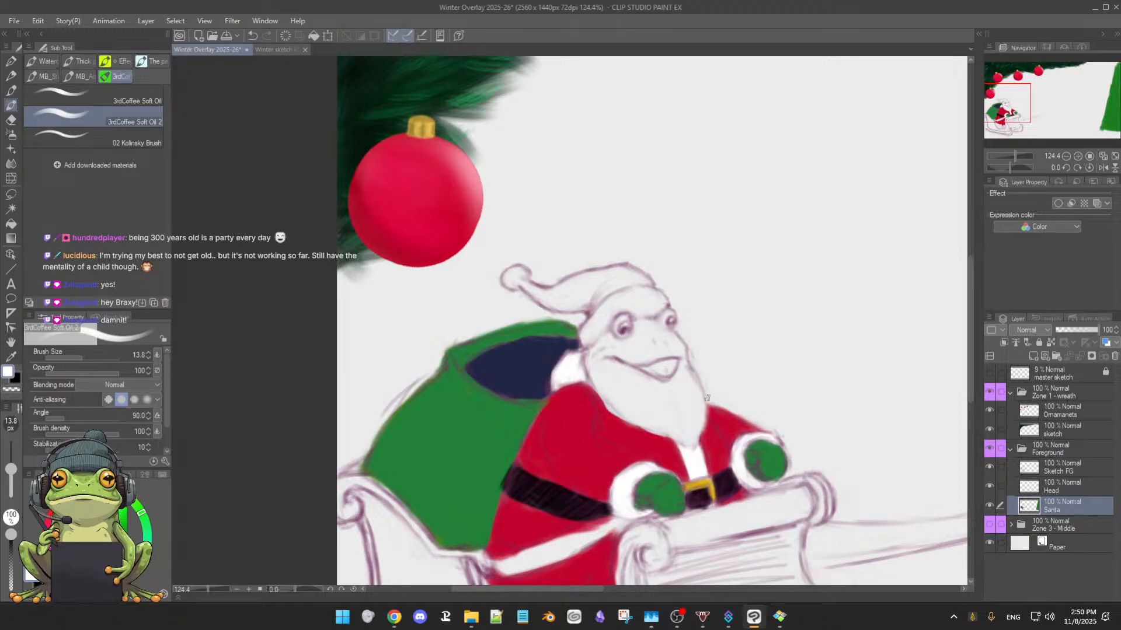
pyautogui.click(989, 468)
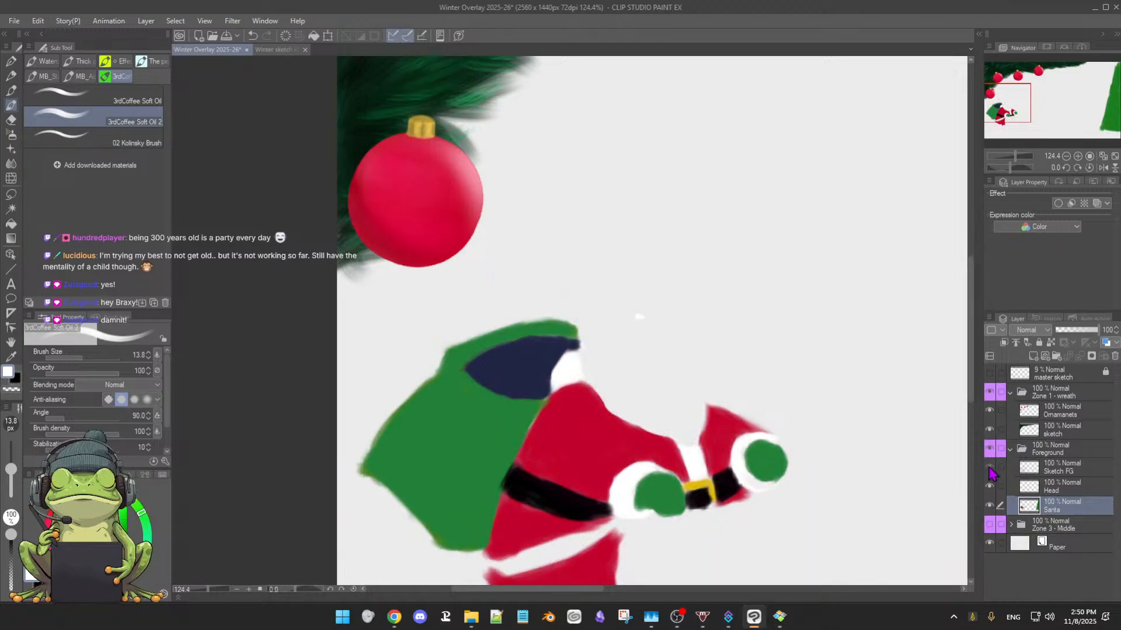
pyautogui.click(989, 468)
pyautogui.click(989, 468)
pyautogui.click(989, 468)
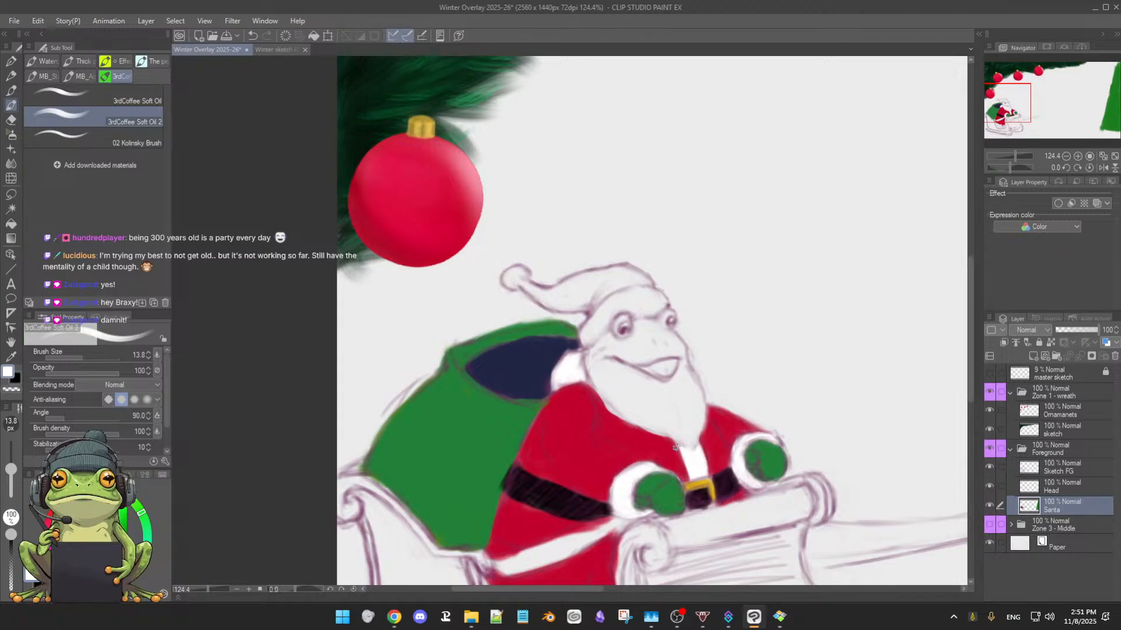
pyautogui.moveTo(677, 447); pyautogui.dragTo(687, 479)
# Paint the beard white on the Head layer with the 3rdCoffee Soft Oil 2 brush at 26.5 px
pyautogui.click(1076, 491)
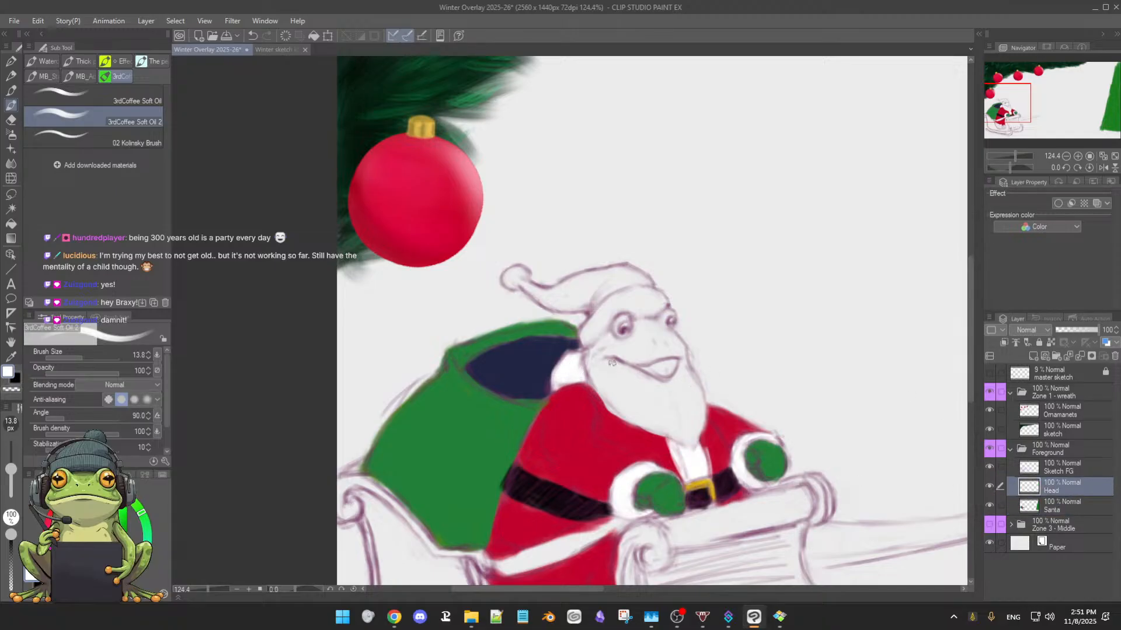
pyautogui.moveTo(614, 378); pyautogui.dragTo(625, 393)
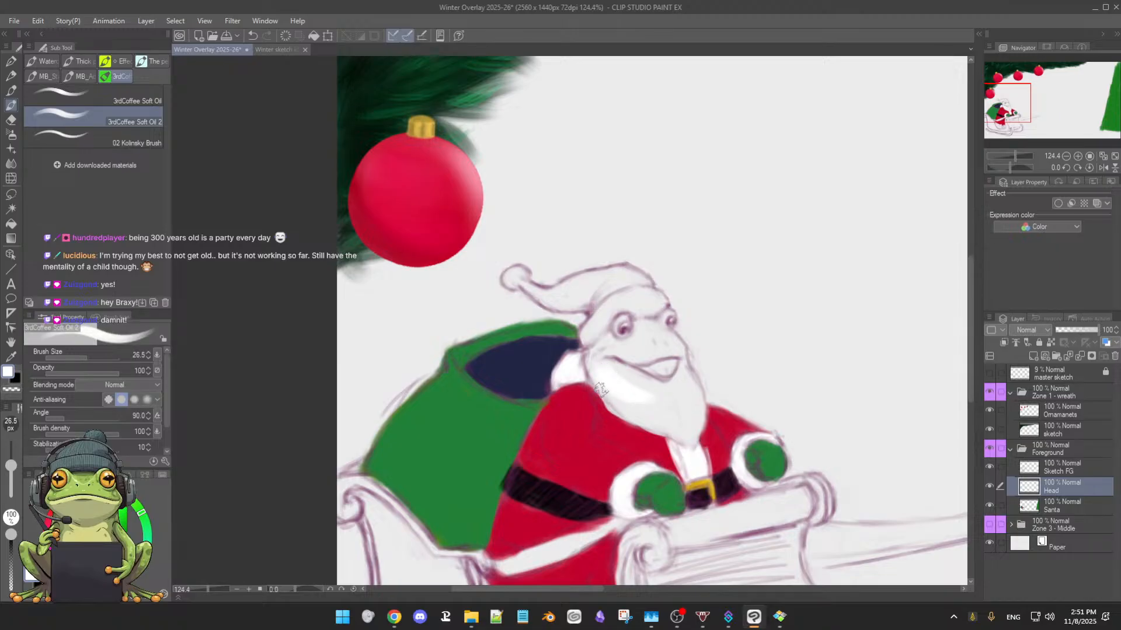
pyautogui.moveTo(626, 384); pyautogui.dragTo(652, 400)
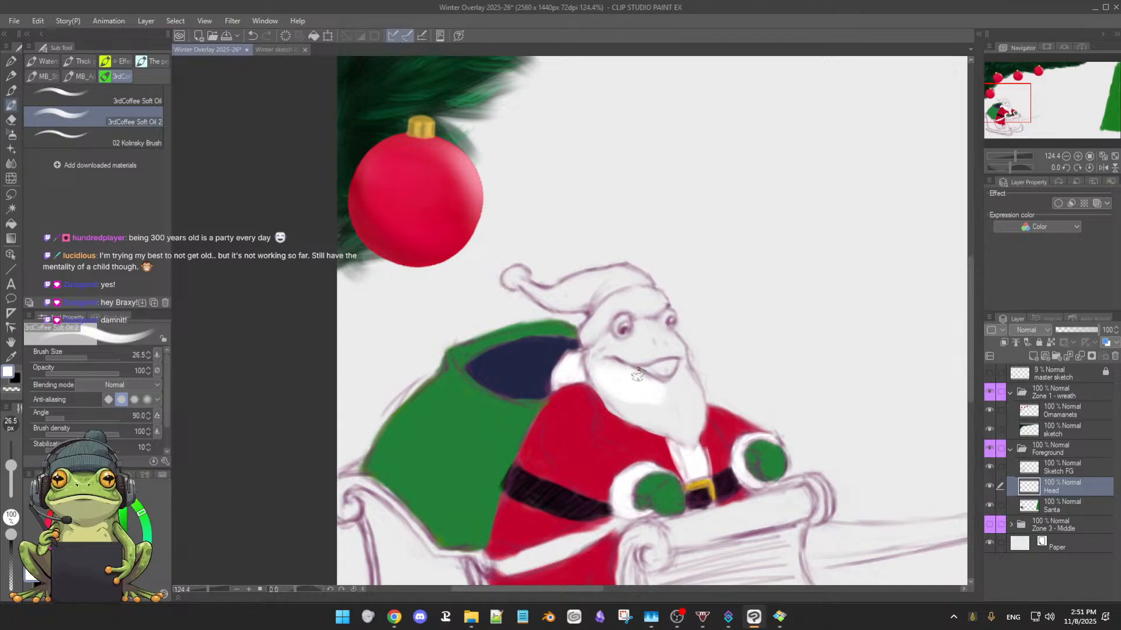
pyautogui.moveTo(688, 373)
pyautogui.mouseDown()
pyautogui.moveTo(679, 384)
pyautogui.moveTo(701, 407)
pyautogui.moveTo(691, 426)
pyautogui.mouseUp()
pyautogui.press('e')
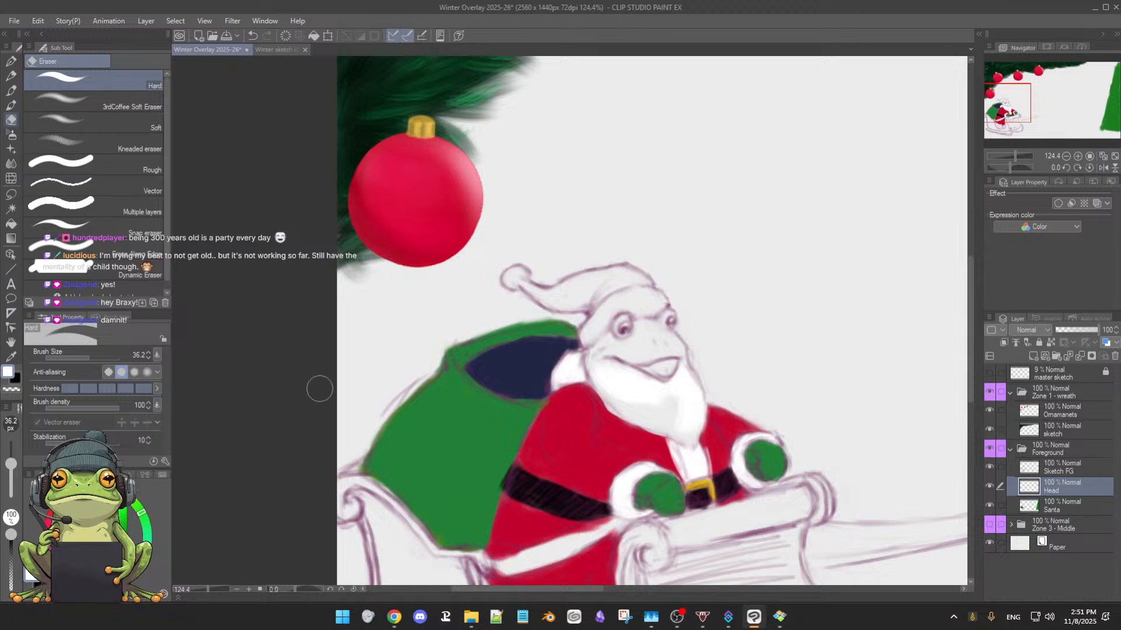
pyautogui.press('b')
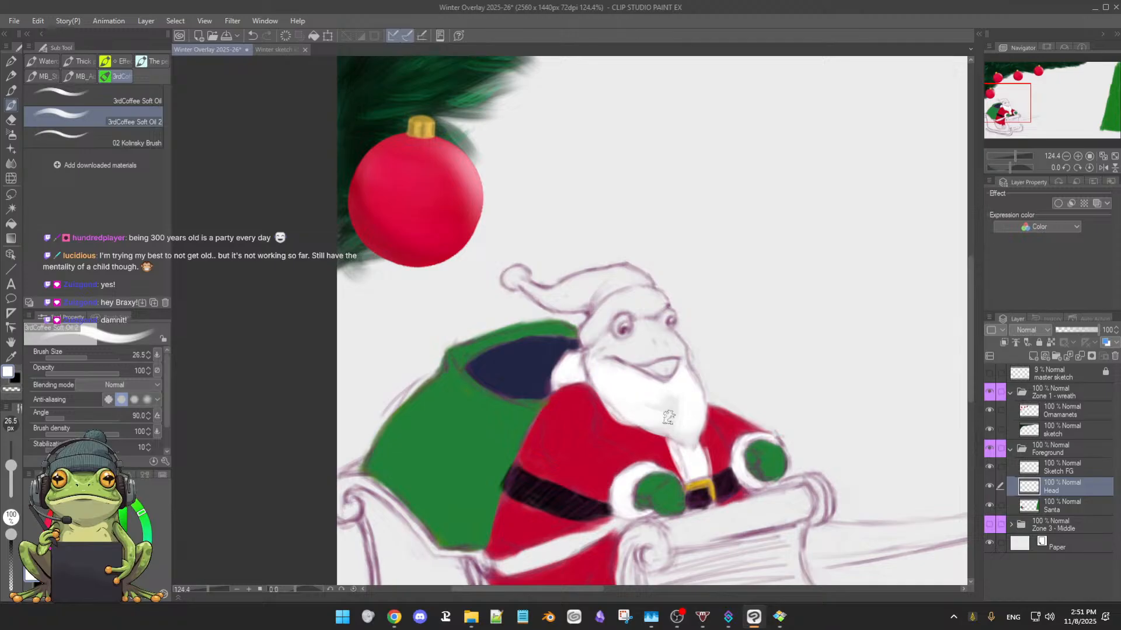
pyautogui.press('e')
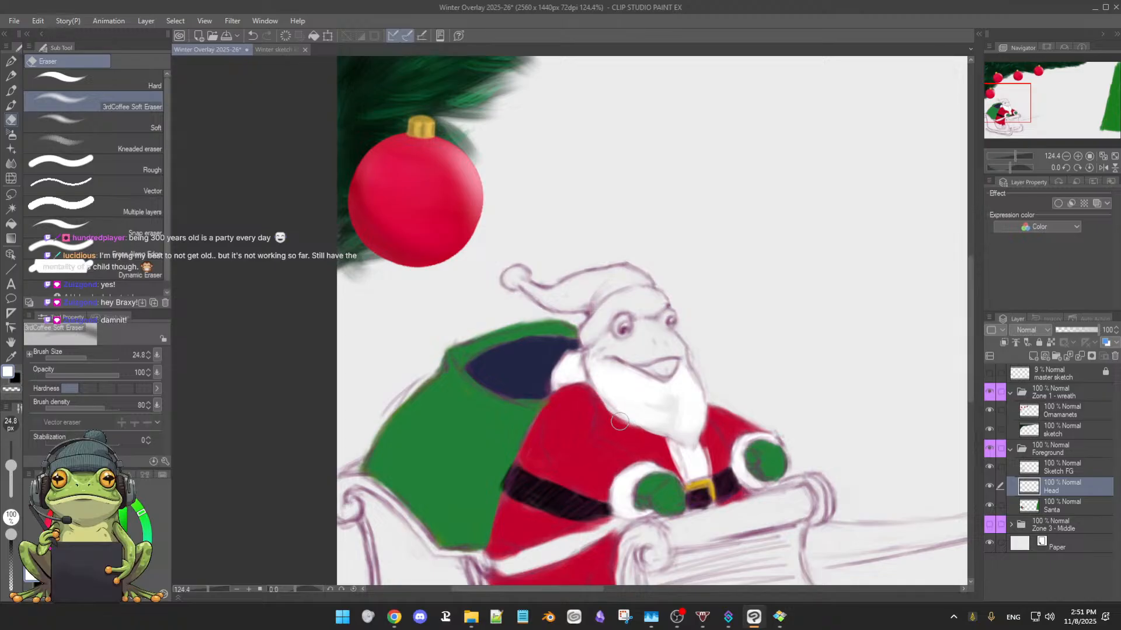
pyautogui.press('b')
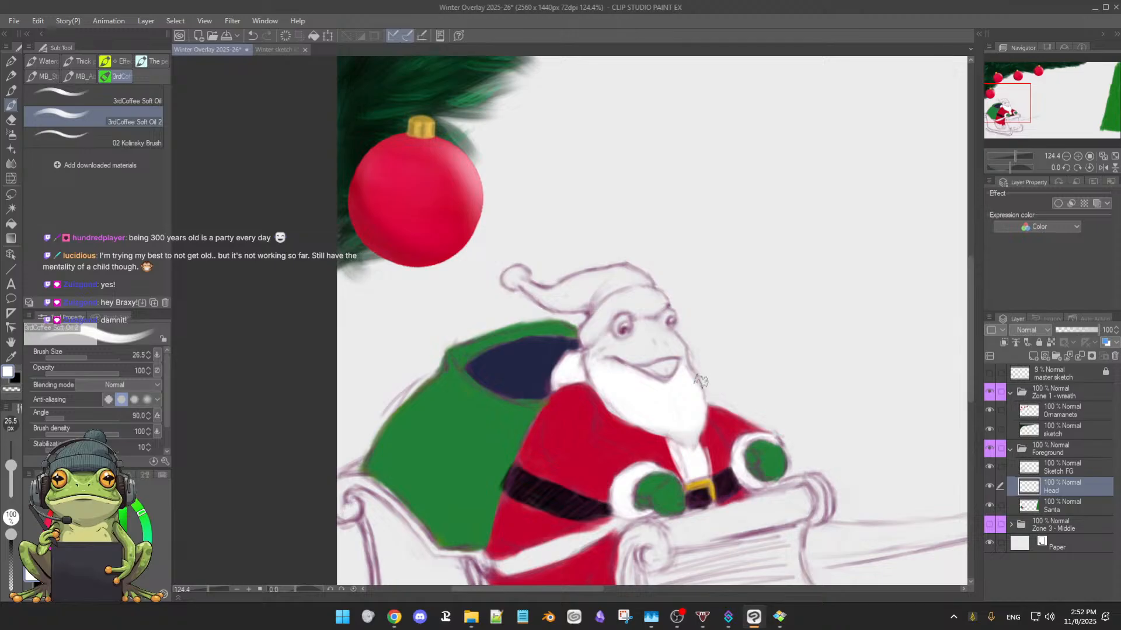
# Refine the beard's lower edge and tip against the red coat, using a 21.7 px white brush and the 3rdCoffee Soft Eraser at 24.8 px
pyautogui.press('[')
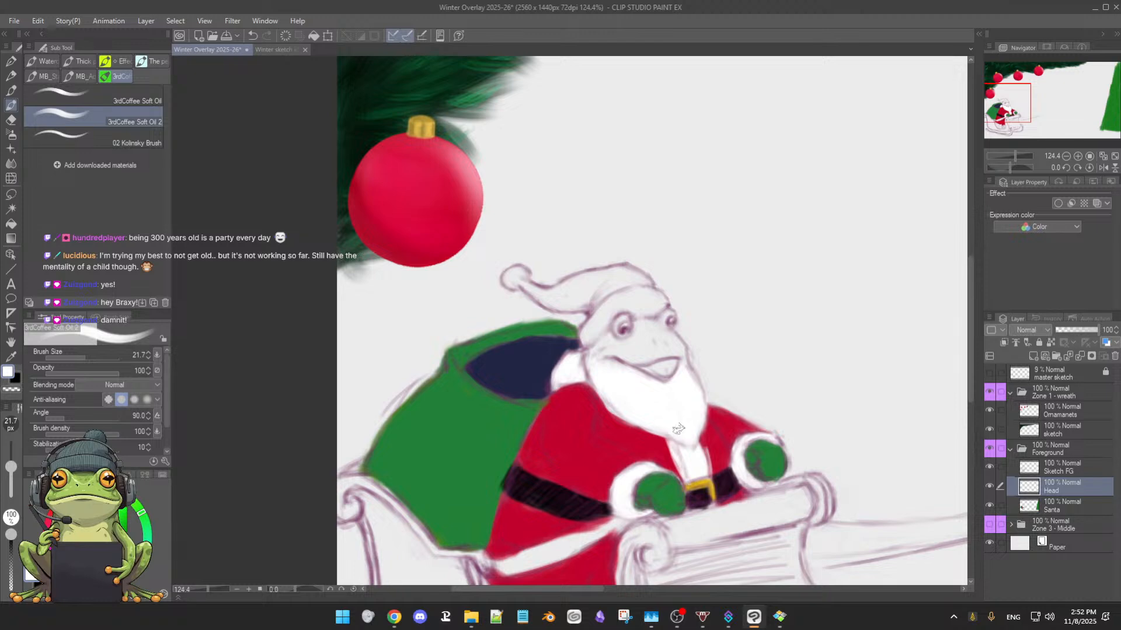
pyautogui.press('e')
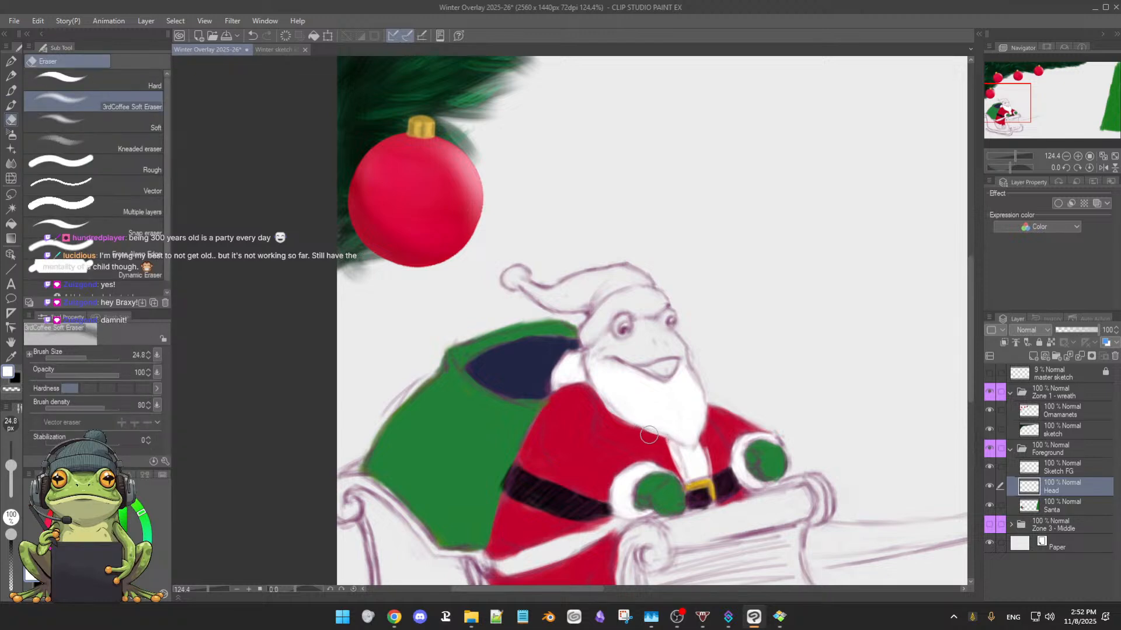
pyautogui.press('b')
pyautogui.moveTo(704, 433); pyautogui.dragTo(739, 430)
pyautogui.press('e')
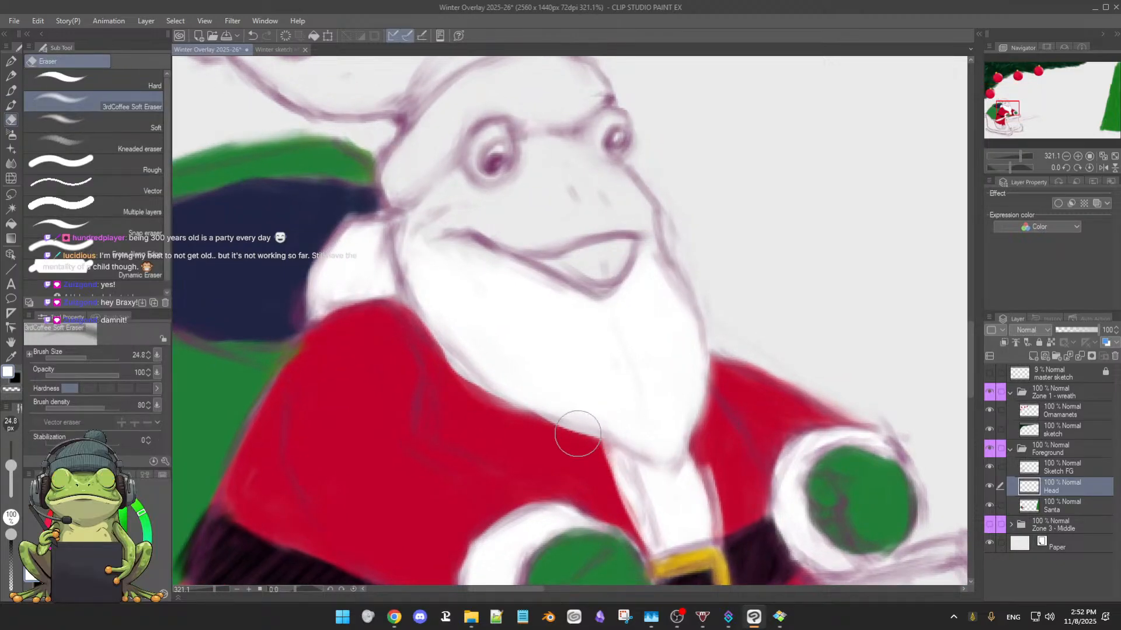
pyautogui.press('b')
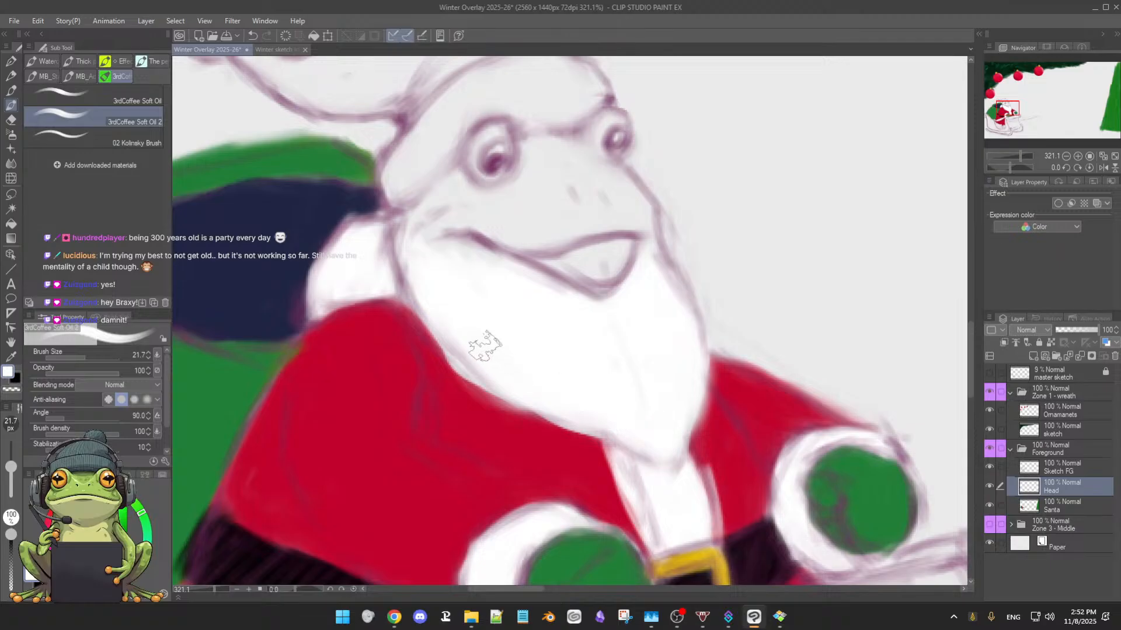
pyautogui.press('e')
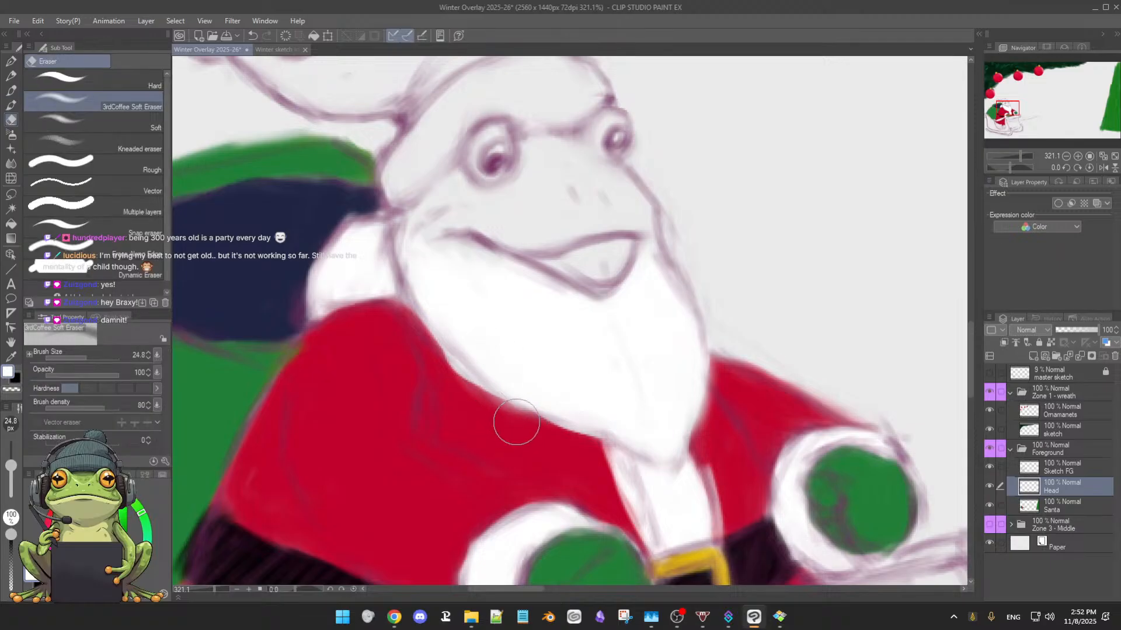
pyautogui.moveTo(488, 408); pyautogui.dragTo(577, 439)
pyautogui.press('b')
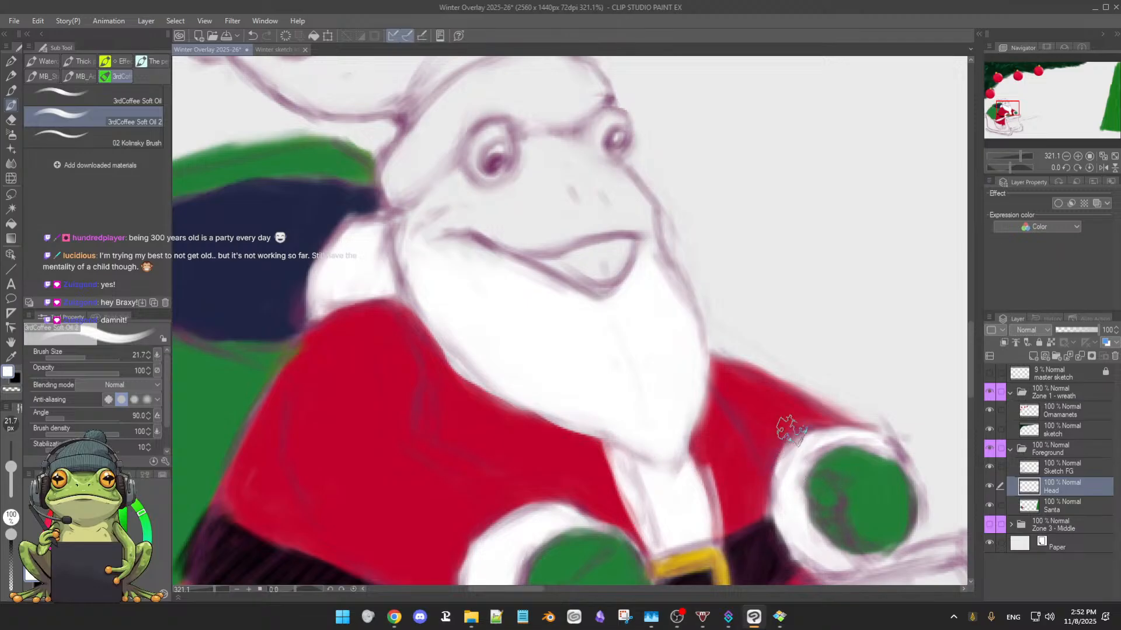
# Pick the skin green from the kneeling Santa's face, showing the Zone 3 - Middle folder only for sampling
pyautogui.moveTo(827, 354); pyautogui.dragTo(737, 395)
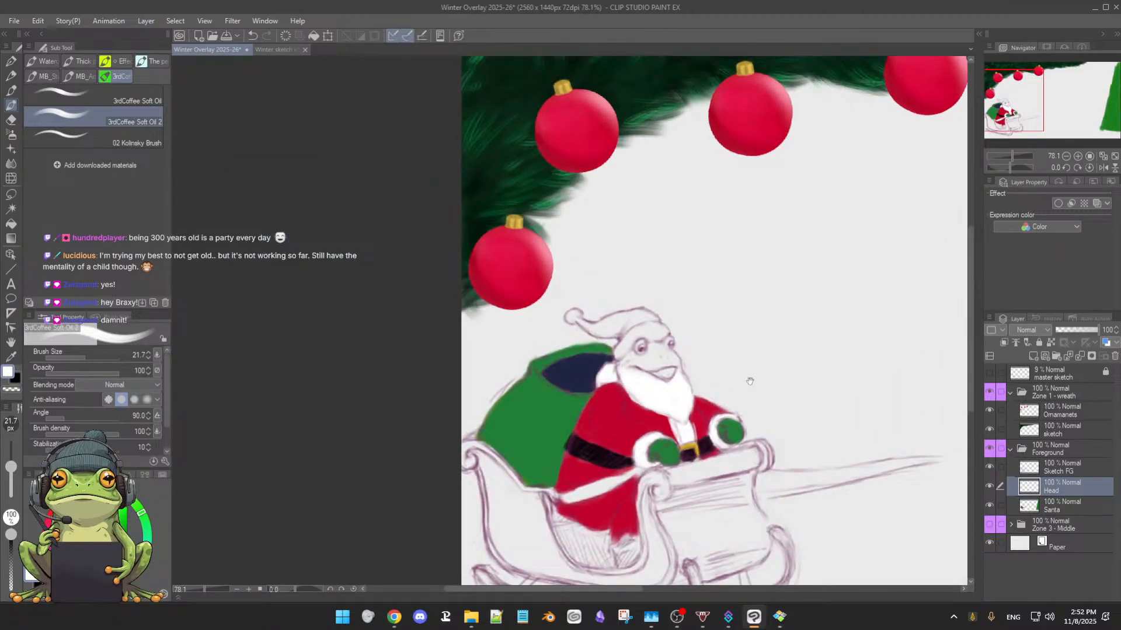
pyautogui.moveTo(743, 381); pyautogui.dragTo(555, 343)
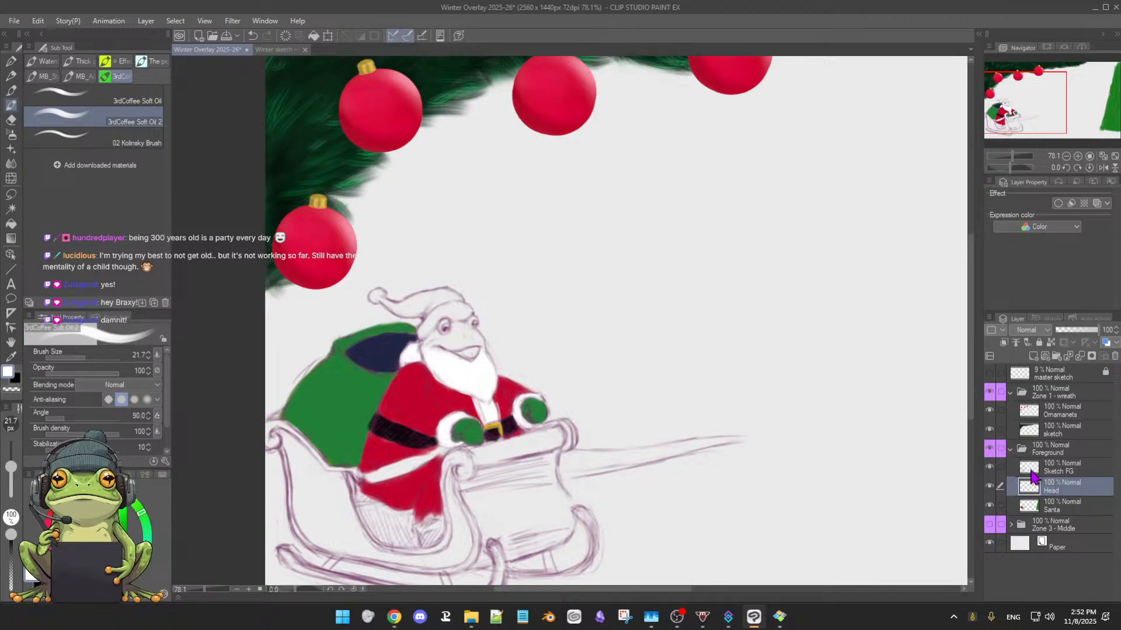
pyautogui.click(991, 527)
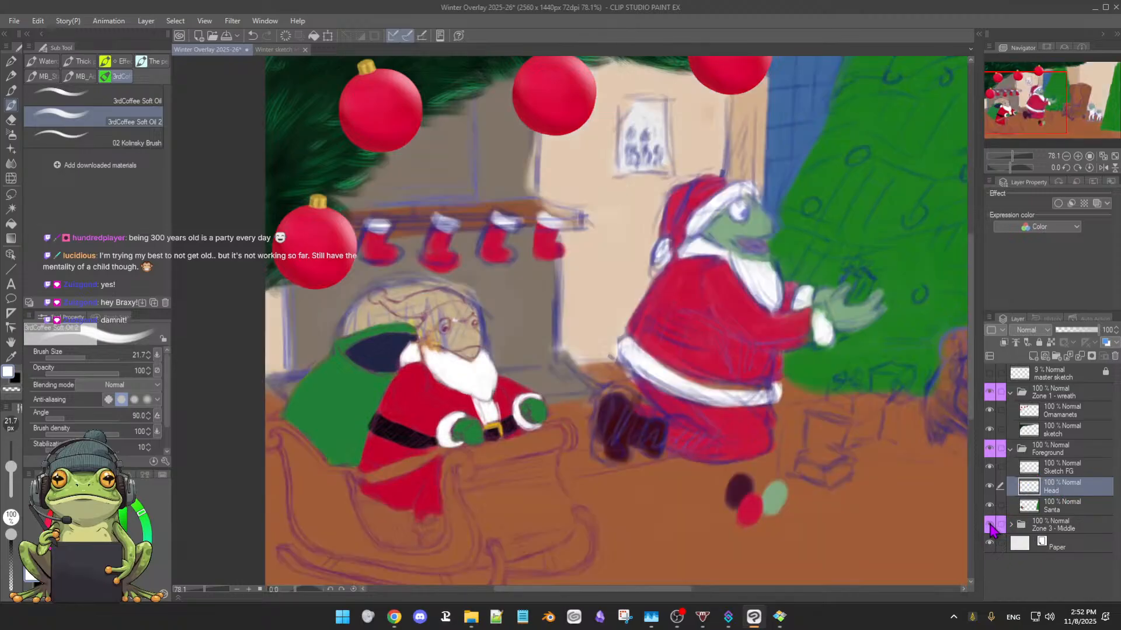
pyautogui.keyDown('alt'); pyautogui.click(728, 225); pyautogui.keyUp('alt')
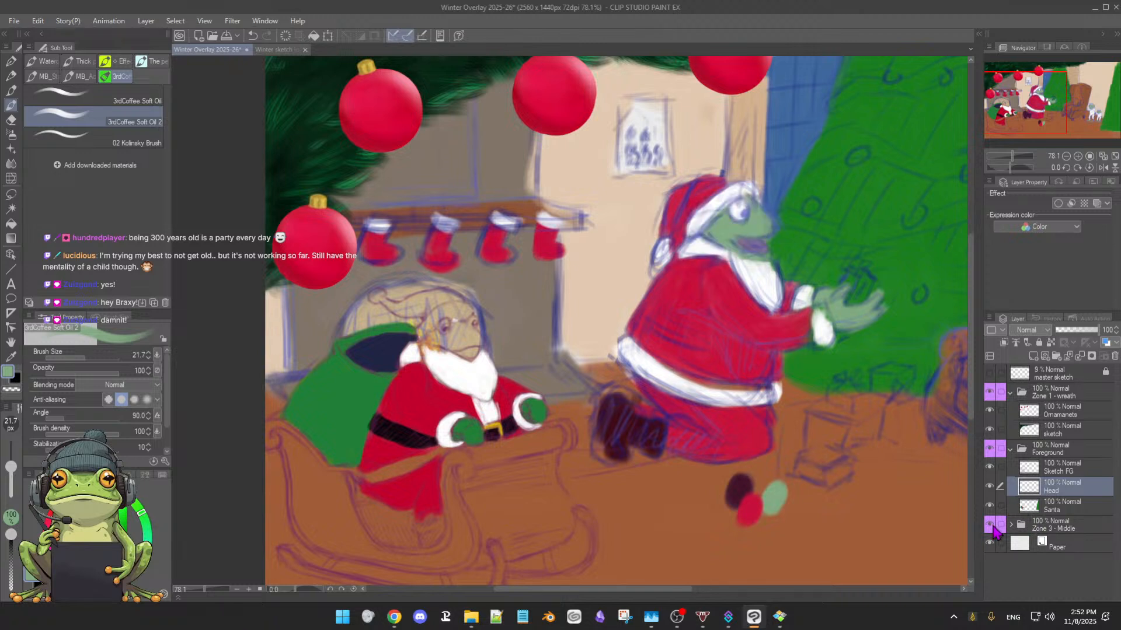
pyautogui.click(991, 525)
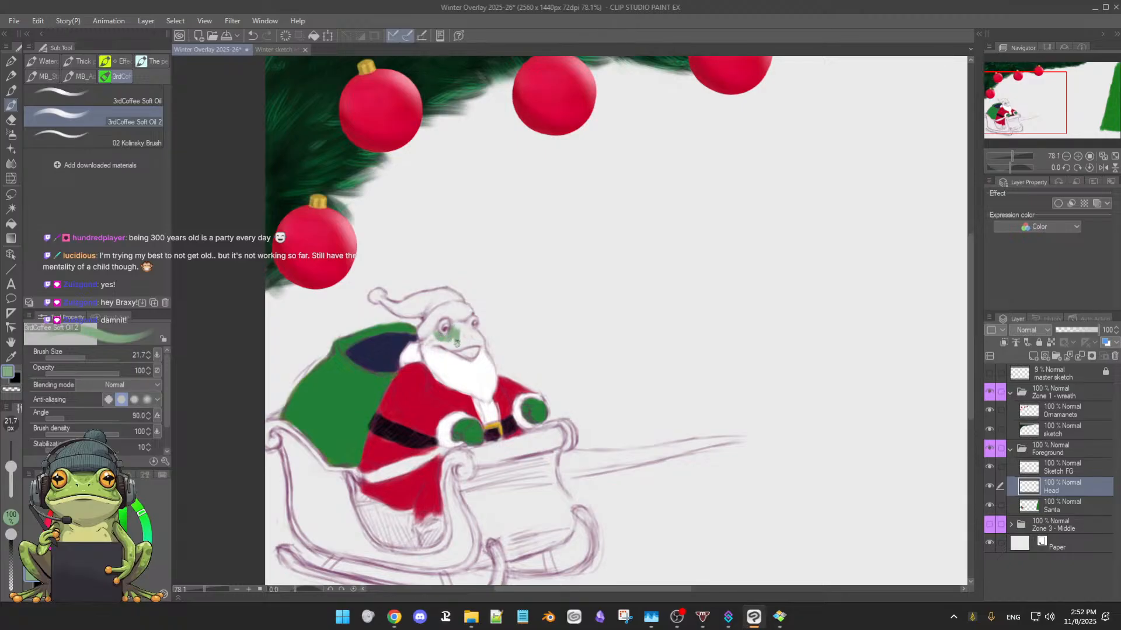
# Paint the sleigh Santa's face skin green with a 21.7 px brush, and clean the beard's upper edge in white at 16.1 px
pyautogui.scroll(5, 471, 339)
pyautogui.moveTo(481, 337)
pyautogui.mouseDown()
pyautogui.moveTo(528, 350)
pyautogui.moveTo(610, 345)
pyautogui.mouseUp()
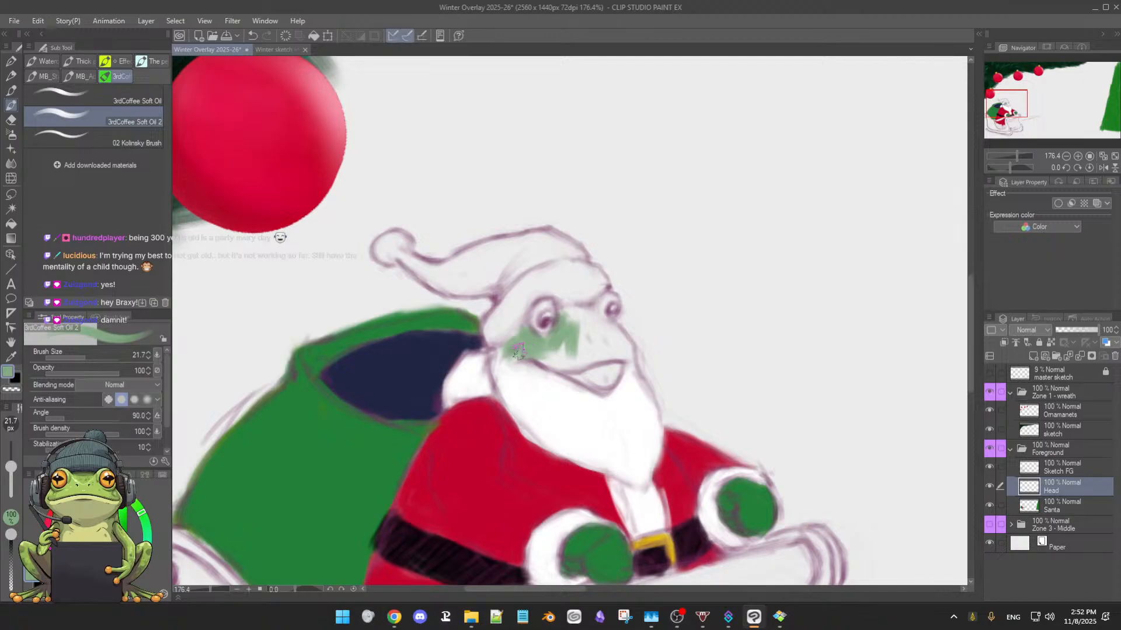
pyautogui.moveTo(519, 350)
pyautogui.mouseDown()
pyautogui.moveTo(512, 346)
pyautogui.moveTo(529, 358)
pyautogui.moveTo(553, 352)
pyautogui.moveTo(540, 348)
pyautogui.moveTo(574, 357)
pyautogui.moveTo(553, 350)
pyautogui.moveTo(565, 338)
pyautogui.moveTo(567, 364)
pyautogui.moveTo(582, 322)
pyautogui.moveTo(582, 353)
pyautogui.moveTo(567, 313)
pyautogui.moveTo(587, 310)
pyautogui.moveTo(594, 324)
pyautogui.moveTo(587, 309)
pyautogui.moveTo(586, 334)
pyautogui.moveTo(577, 316)
pyautogui.moveTo(575, 328)
pyautogui.moveTo(612, 328)
pyautogui.moveTo(624, 350)
pyautogui.moveTo(603, 339)
pyautogui.moveTo(597, 355)
pyautogui.moveTo(591, 333)
pyautogui.mouseUp()
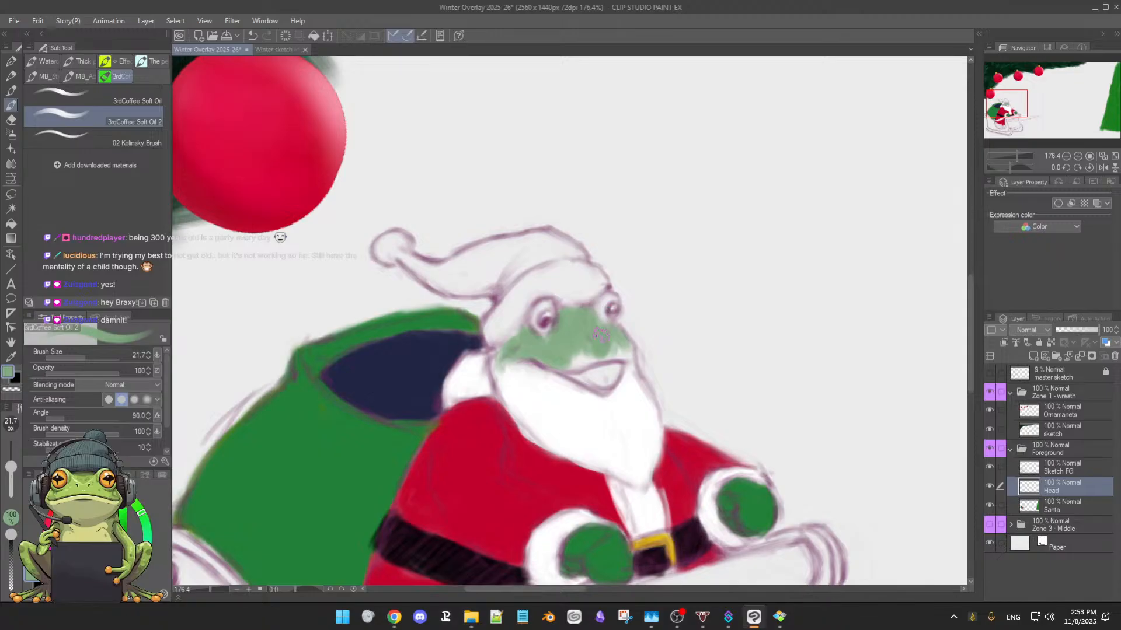
pyautogui.moveTo(595, 327)
pyautogui.mouseDown()
pyautogui.moveTo(595, 349)
pyautogui.moveTo(576, 362)
pyautogui.mouseUp()
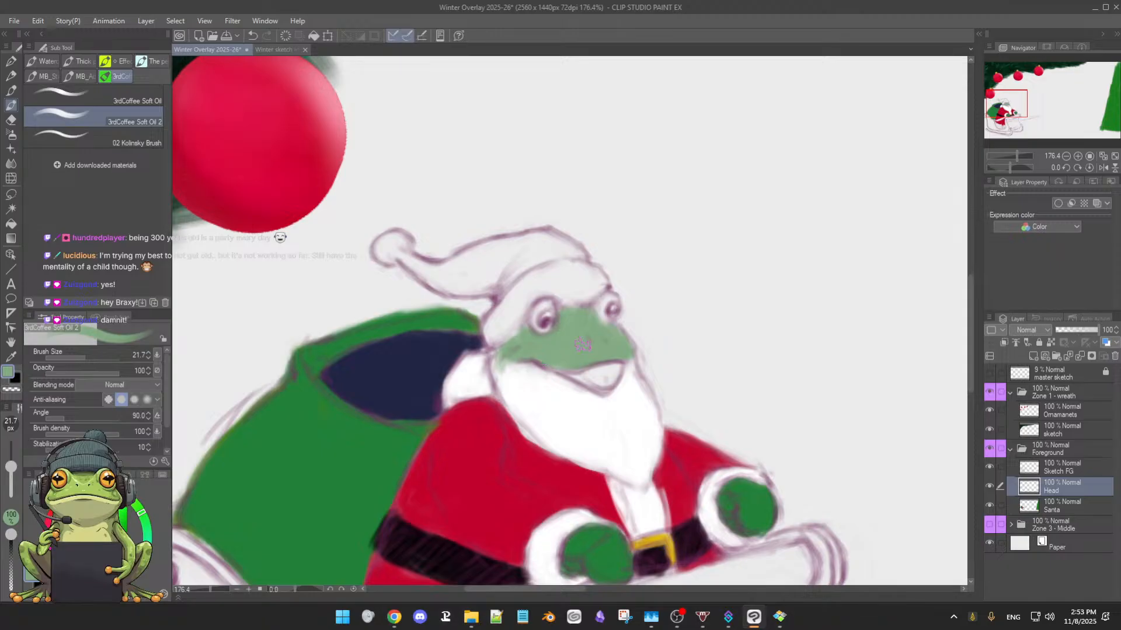
pyautogui.moveTo(577, 349); pyautogui.dragTo(573, 349)
pyautogui.keyDown('alt'); pyautogui.click(502, 367); pyautogui.keyUp('alt')
pyautogui.moveTo(513, 366); pyautogui.dragTo(551, 376)
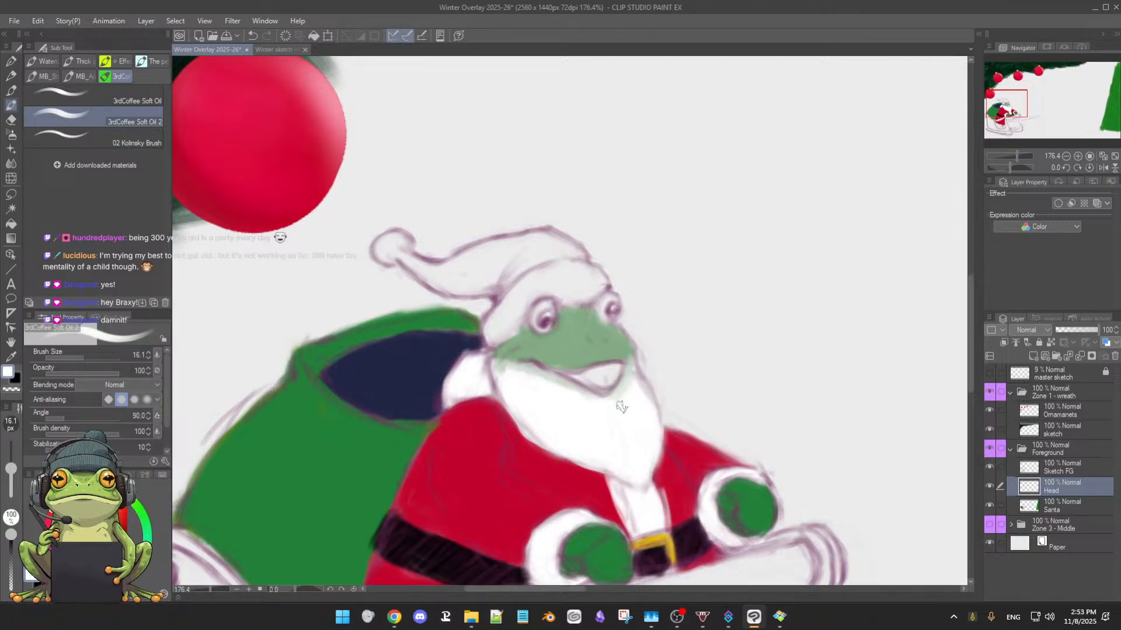
# Try to paint a green lower lip under the smile with a 16.1 px brush and trim it with the pale beard colour
pyautogui.keyDown('alt'); pyautogui.click(566, 353); pyautogui.keyUp('alt')
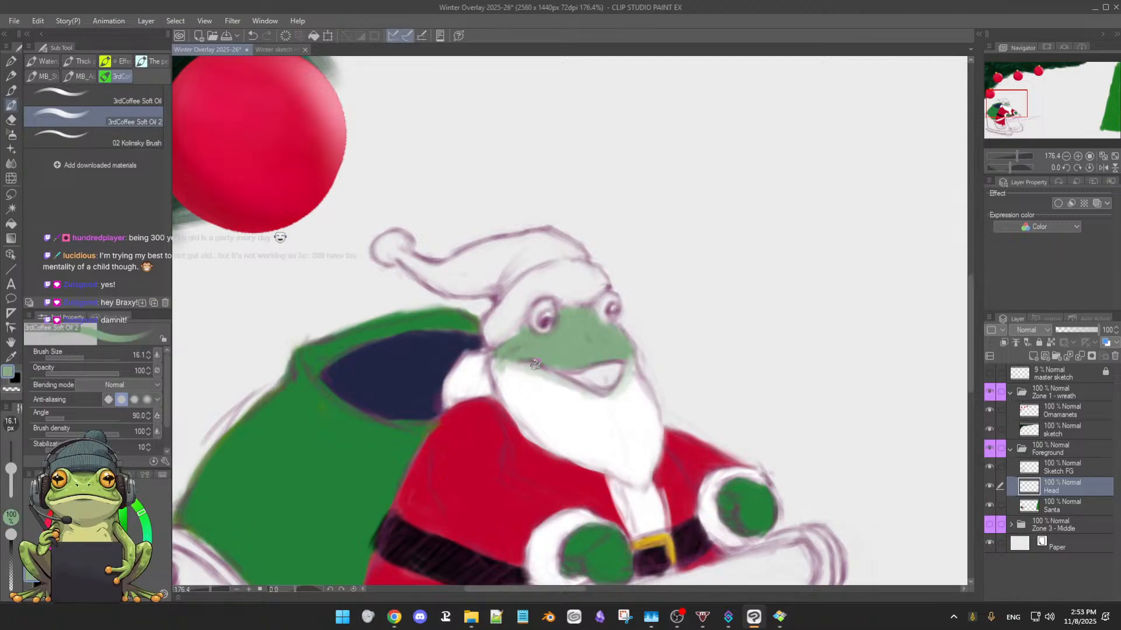
pyautogui.moveTo(532, 363)
pyautogui.mouseDown()
pyautogui.moveTo(584, 388)
pyautogui.moveTo(623, 383)
pyautogui.moveTo(612, 390)
pyautogui.mouseUp()
pyautogui.keyDown('alt'); pyautogui.click(632, 380); pyautogui.keyUp('alt')
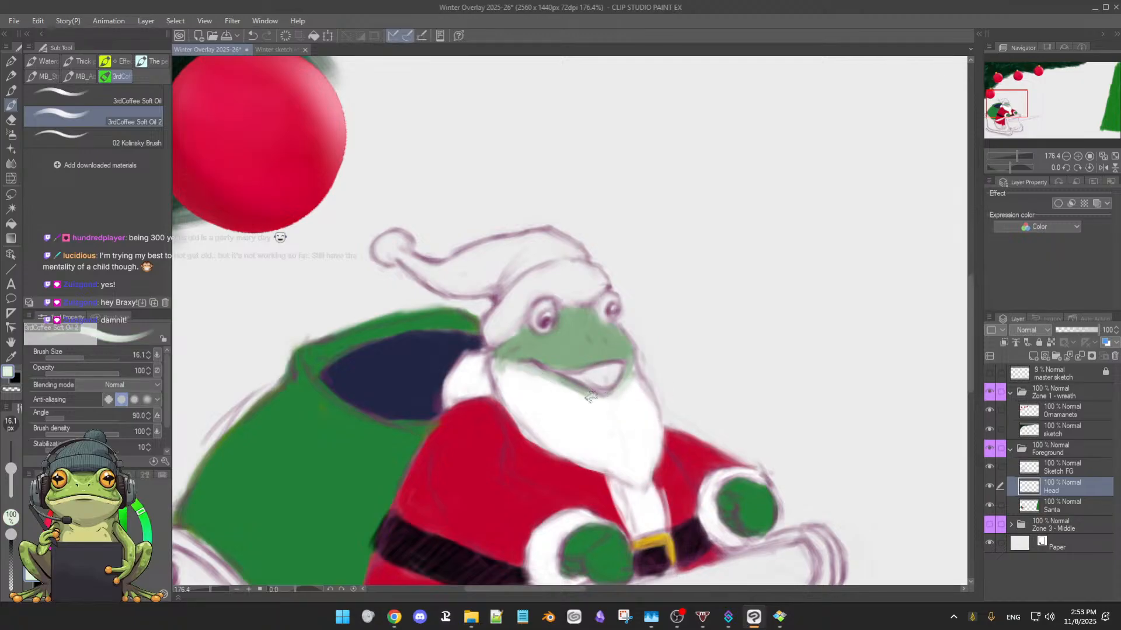
pyautogui.keyDown('alt'); pyautogui.click(569, 376); pyautogui.keyUp('alt')
pyautogui.moveTo(569, 382)
pyautogui.mouseDown()
pyautogui.moveTo(516, 362)
pyautogui.moveTo(578, 392)
pyautogui.mouseUp()
pyautogui.keyDown('alt'); pyautogui.click(518, 369); pyautogui.keyUp('alt')
# Paint the lower lip and jaw around the smile in the sampled skin green, reducing the brush to 14.8 px
pyautogui.keyDown('alt'); pyautogui.click(514, 350); pyautogui.keyUp('alt')
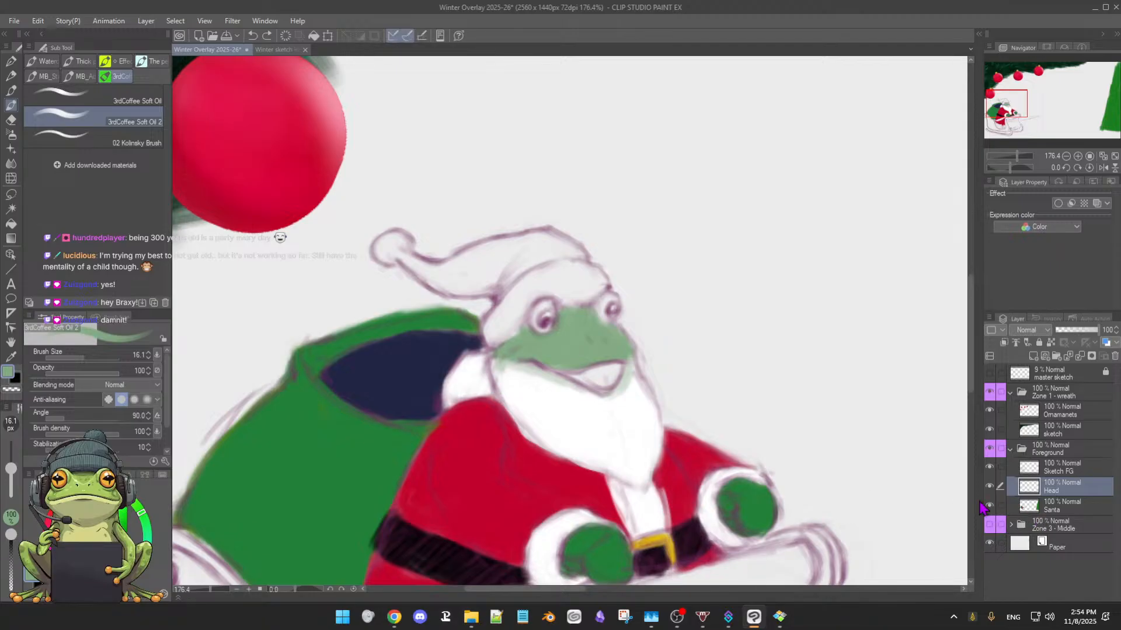
pyautogui.keyDown('alt'); pyautogui.click(571, 350); pyautogui.keyUp('alt')
pyautogui.moveTo(529, 364)
pyautogui.mouseDown()
pyautogui.moveTo(562, 379)
pyautogui.moveTo(572, 355)
pyautogui.mouseUp()
pyautogui.press('[')
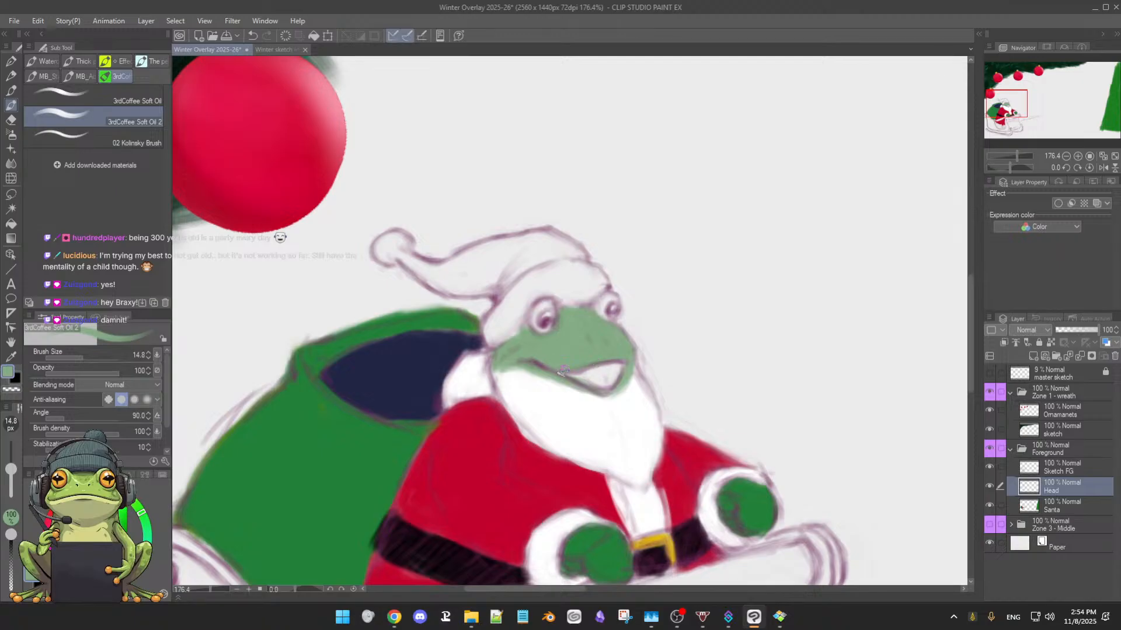
# Clean up the beard's edge below the mouth in white with the 14.8 px brush, and save the file
pyautogui.keyDown('alt'); pyautogui.click(621, 388); pyautogui.keyUp('alt')
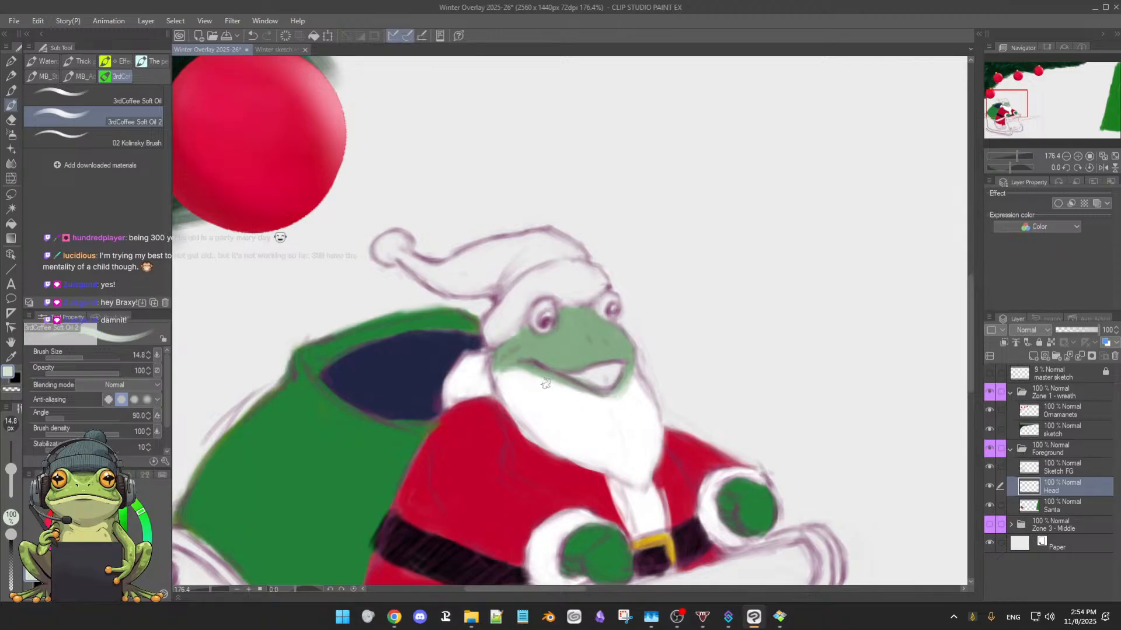
pyautogui.moveTo(546, 384); pyautogui.dragTo(489, 298)
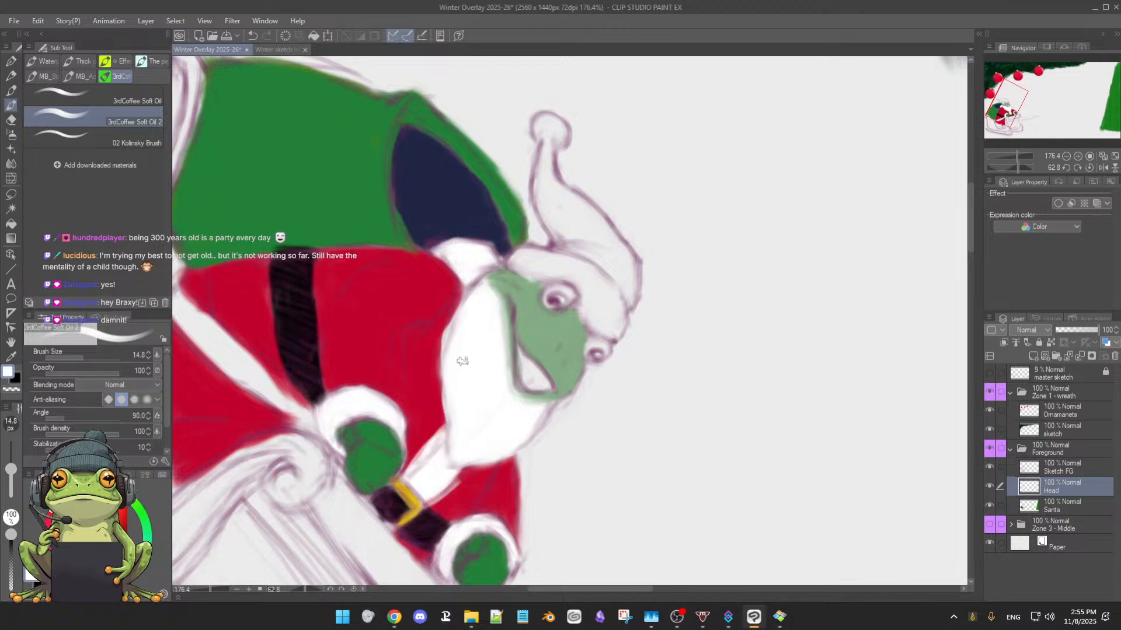
pyautogui.moveTo(468, 392); pyautogui.dragTo(636, 340)
pyautogui.hotkey('ctrl', 's')
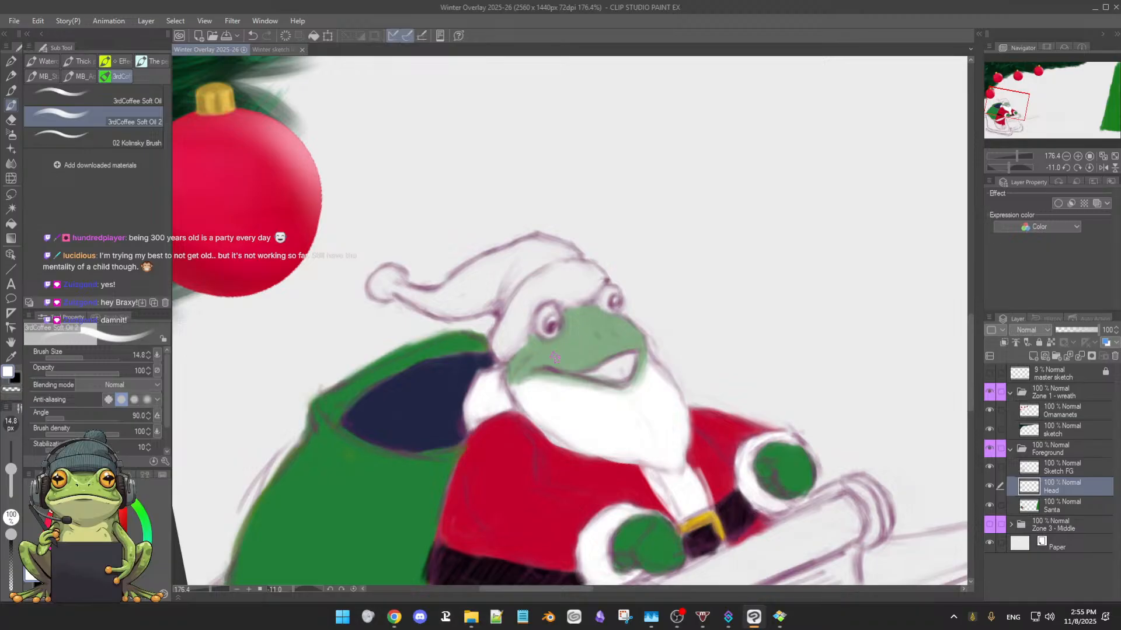
# Paint the hat's fur brim white above the eyes with the 14.8 px brush
pyautogui.moveTo(555, 358); pyautogui.dragTo(550, 359)
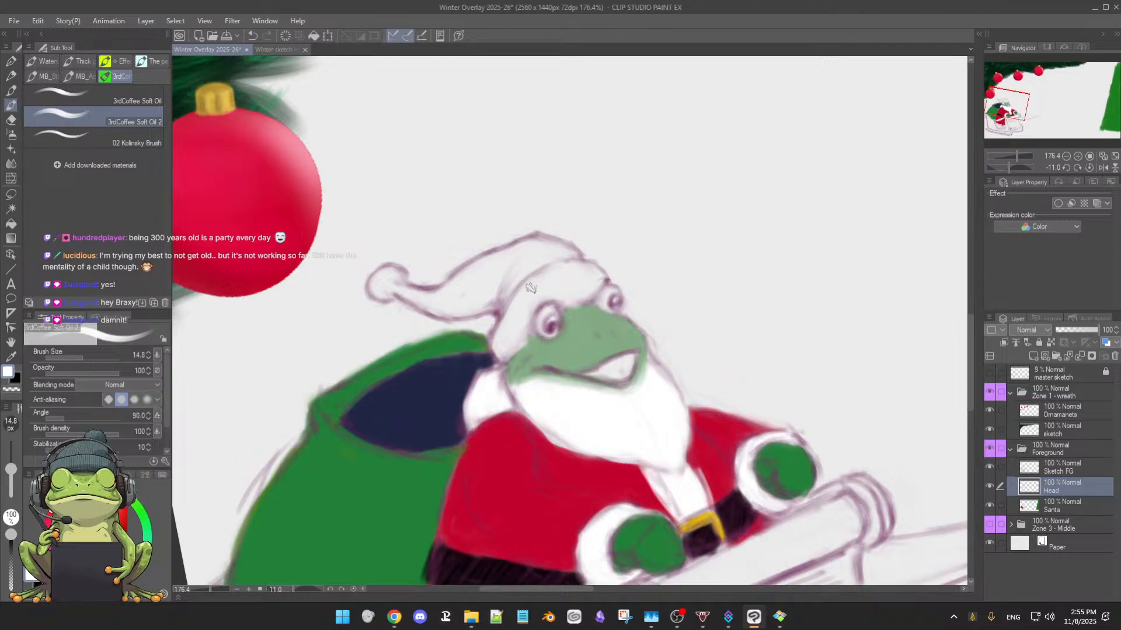
pyautogui.moveTo(511, 314)
pyautogui.mouseDown()
pyautogui.moveTo(531, 283)
pyautogui.moveTo(531, 306)
pyautogui.moveTo(512, 335)
pyautogui.moveTo(509, 324)
pyautogui.mouseUp()
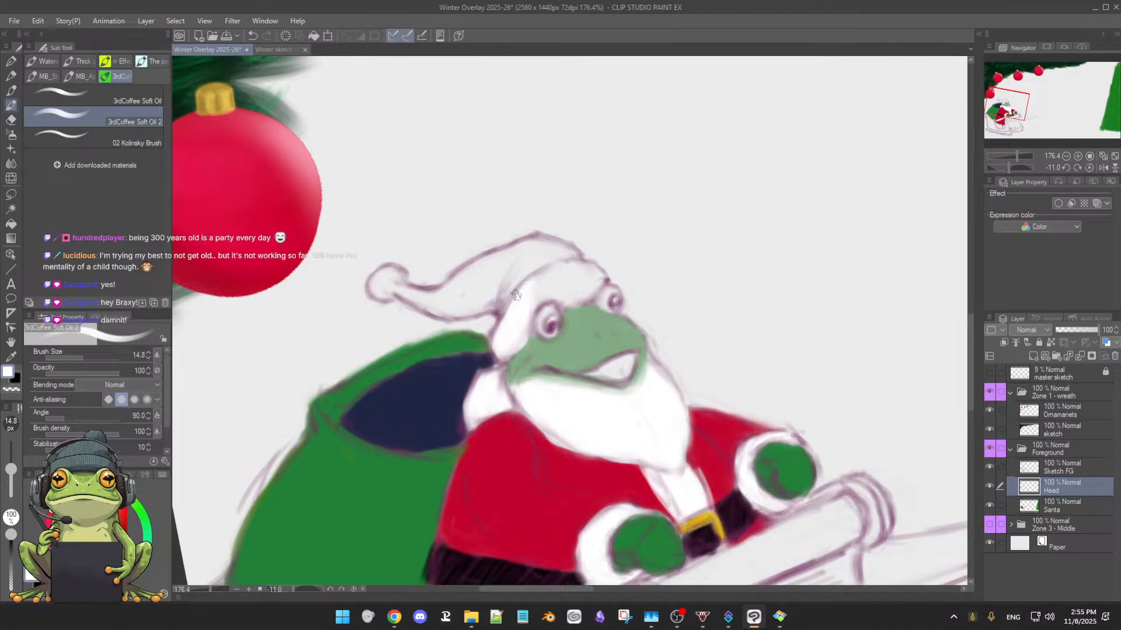
pyautogui.moveTo(515, 295)
pyautogui.mouseDown()
pyautogui.moveTo(559, 273)
pyautogui.moveTo(545, 274)
pyautogui.moveTo(596, 267)
pyautogui.mouseUp()
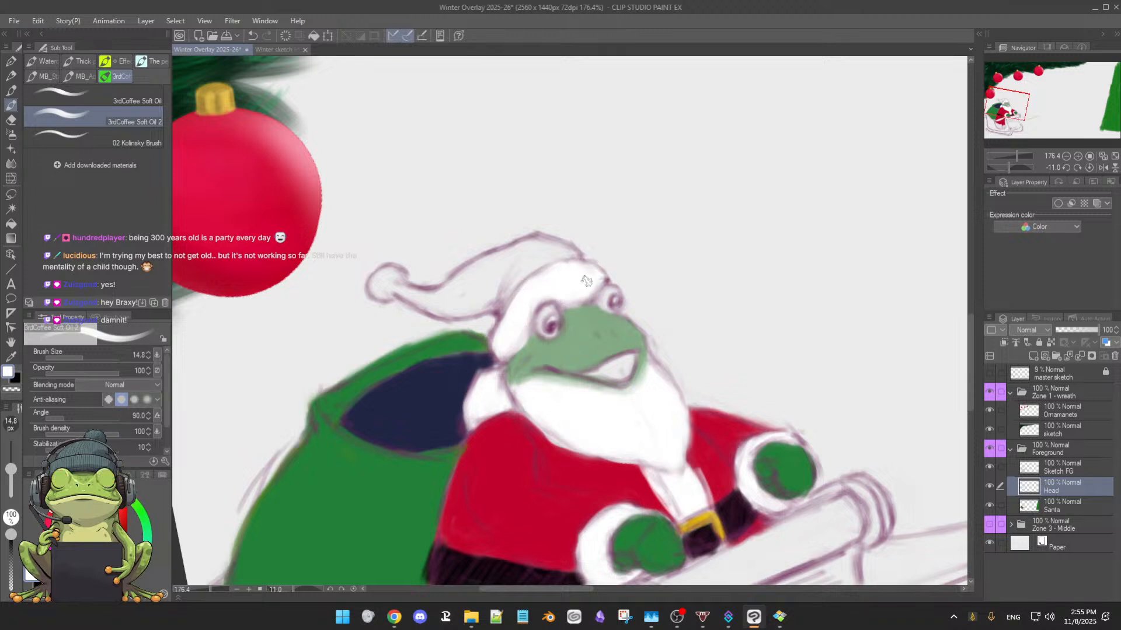
# Paint the rims around both eyes skin green with a 12 px brush, and pick the belt buckle's yellow as the drawing colour
pyautogui.keyDown('alt'); pyautogui.click(579, 325); pyautogui.keyUp('alt')
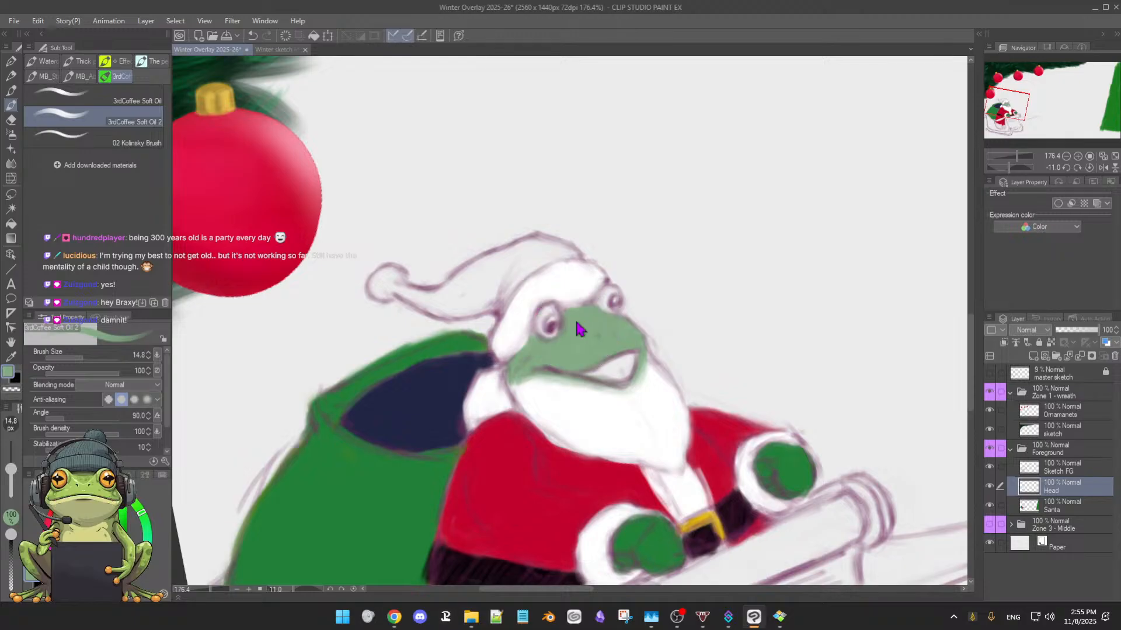
pyautogui.press('[')
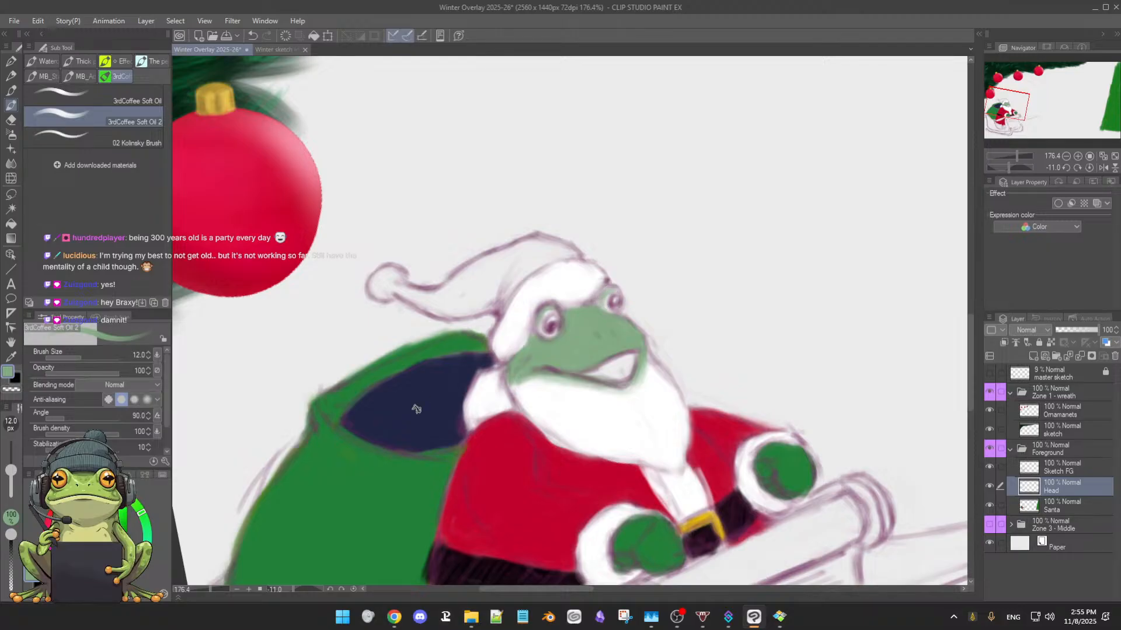
pyautogui.keyDown('alt'); pyautogui.click(709, 514); pyautogui.keyUp('alt')
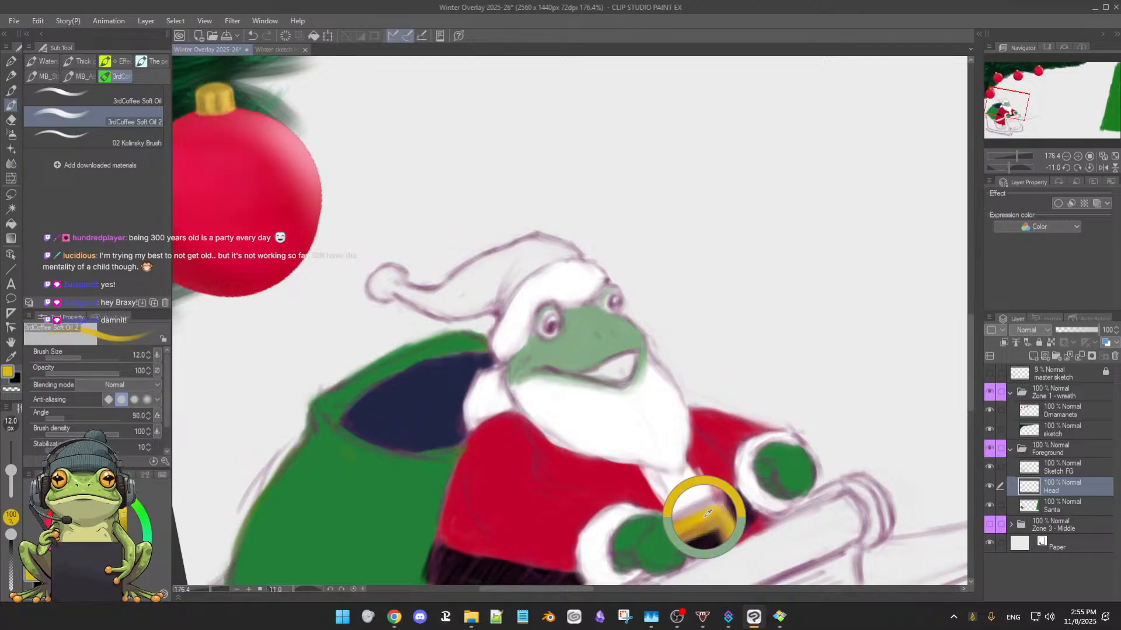
# Paint yellow irises around both pupils with a 9.6 px brush and tidy the eye rims in skin green
pyautogui.moveTo(581, 334); pyautogui.dragTo(558, 321)
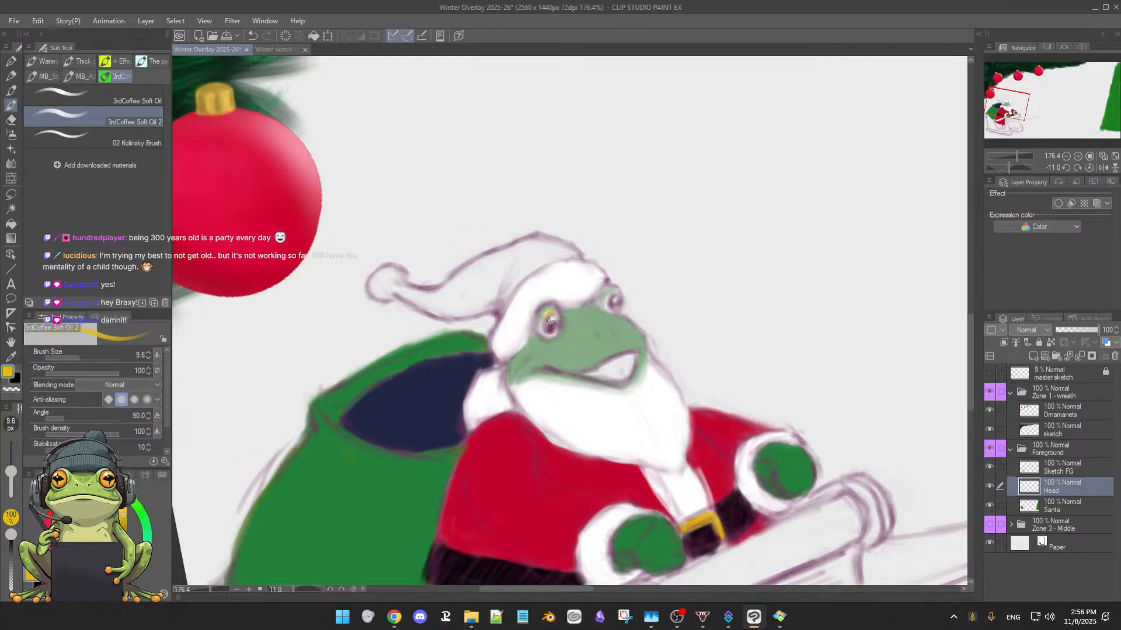
pyautogui.moveTo(550, 316); pyautogui.dragTo(544, 327)
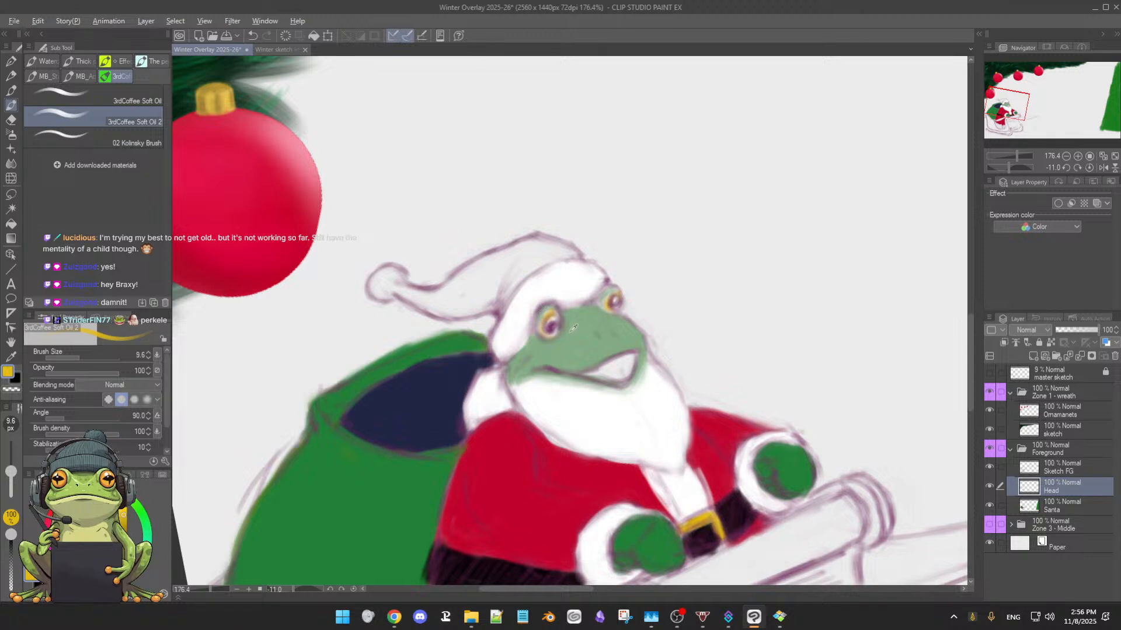
pyautogui.keyDown('alt'); pyautogui.click(549, 306); pyautogui.keyUp('alt')
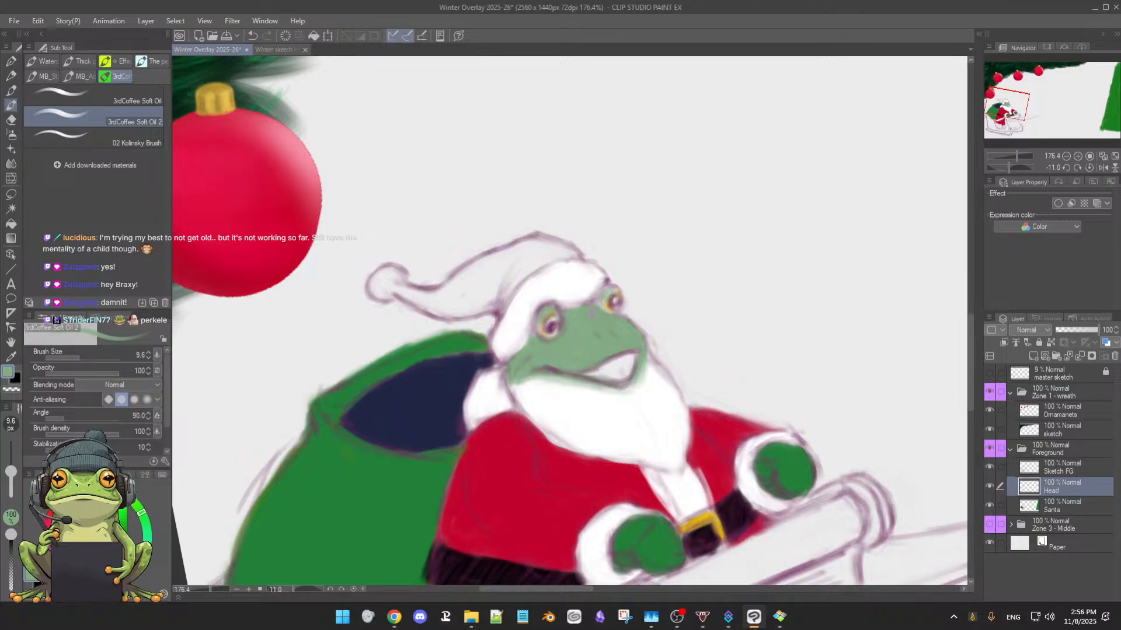
pyautogui.keyDown('alt'); pyautogui.click(553, 320); pyautogui.keyUp('alt')
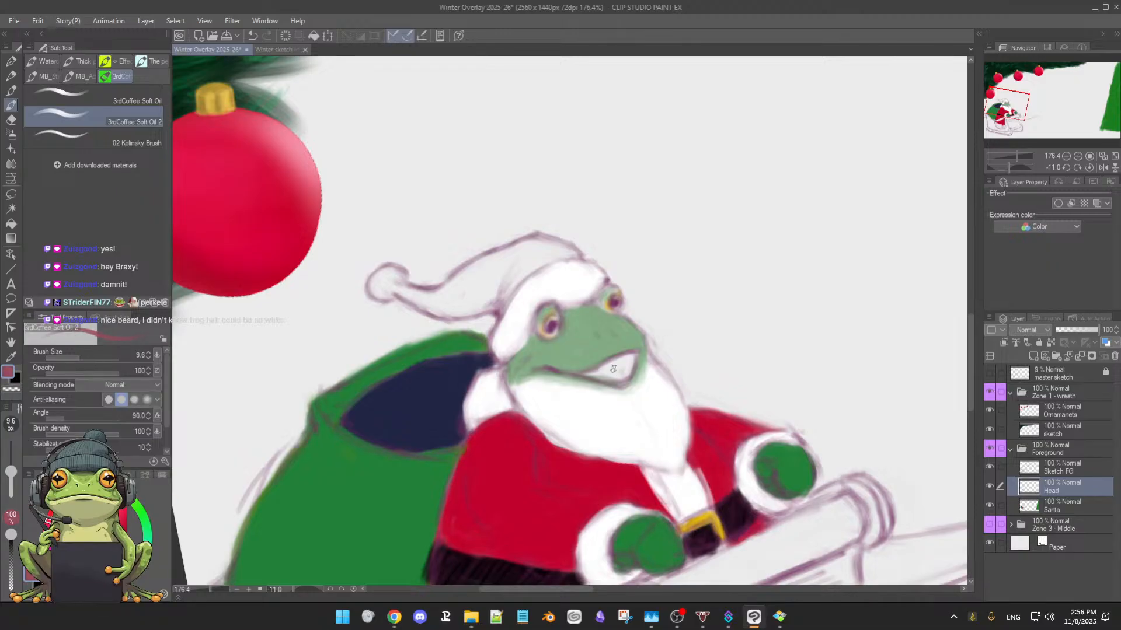
# Fill the frog's open mouth with a muted red and refine its edges, enlarging the brush to 11.7 px
pyautogui.moveTo(598, 373); pyautogui.dragTo(607, 370)
pyautogui.moveTo(634, 358); pyautogui.dragTo(602, 371)
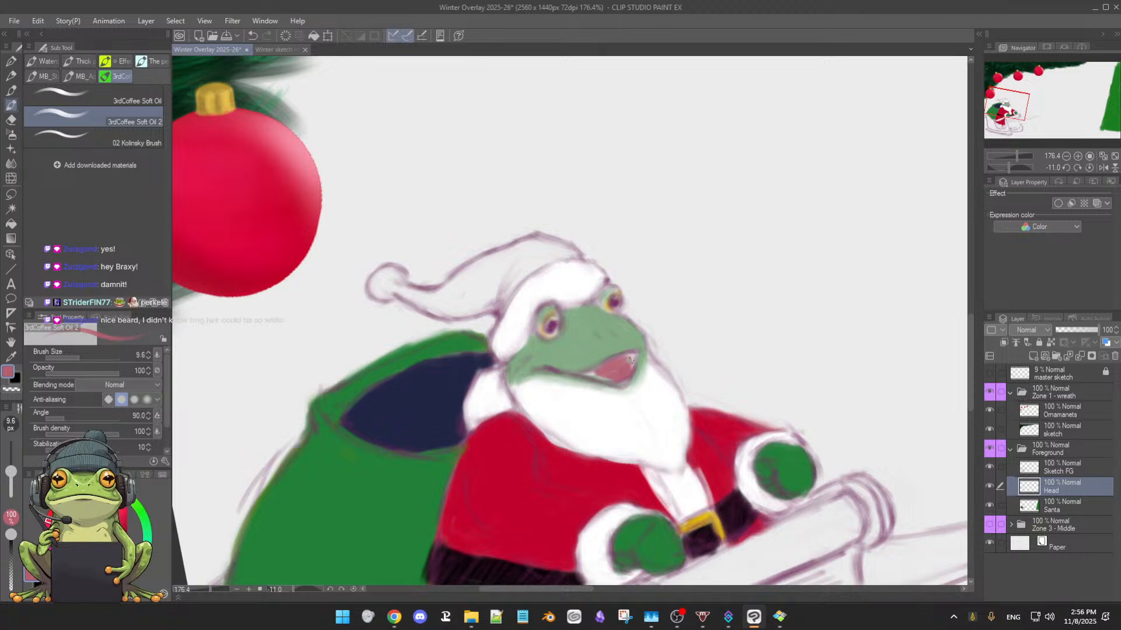
pyautogui.keyDown('alt'); pyautogui.click(587, 379); pyautogui.keyUp('alt')
pyautogui.press(']')
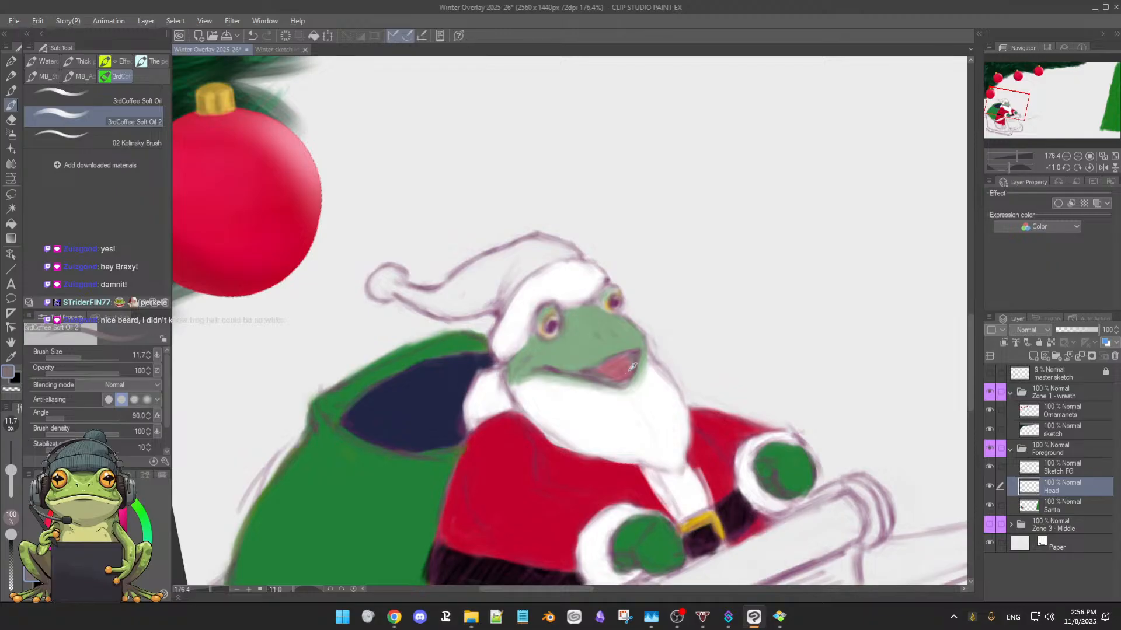
pyautogui.keyDown('alt'); pyautogui.click(611, 364); pyautogui.keyUp('alt')
pyautogui.keyDown('alt'); pyautogui.click(639, 400); pyautogui.keyUp('alt')
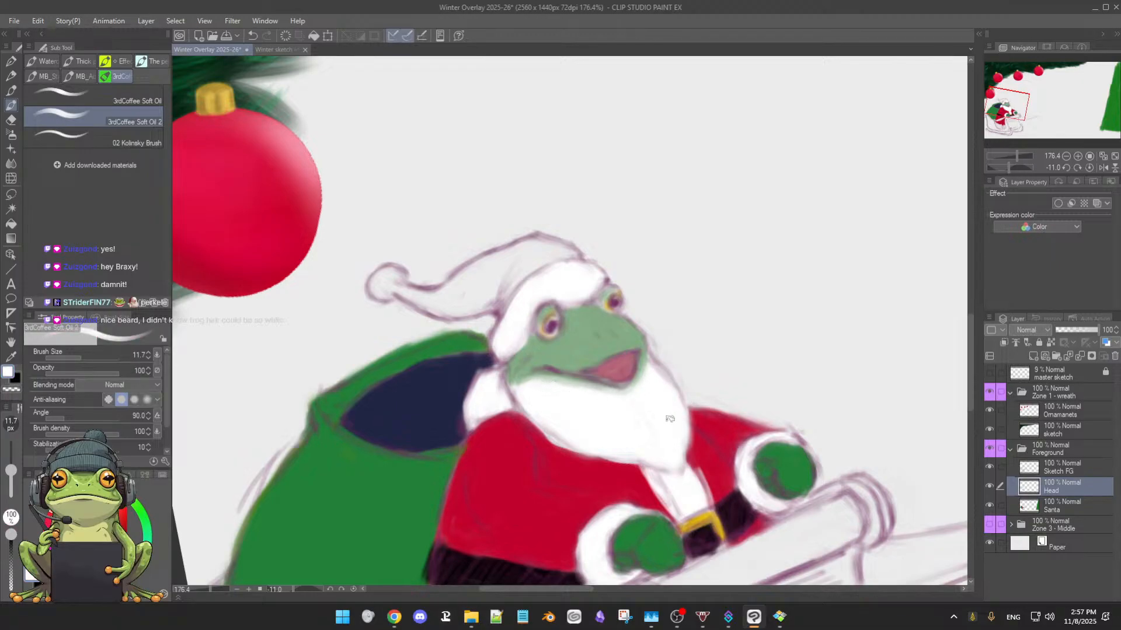
# Fill the Santa hat with the coat's red and its pompom with white, enlarging the brush to 22.6 px
pyautogui.scroll(1, 670, 419)
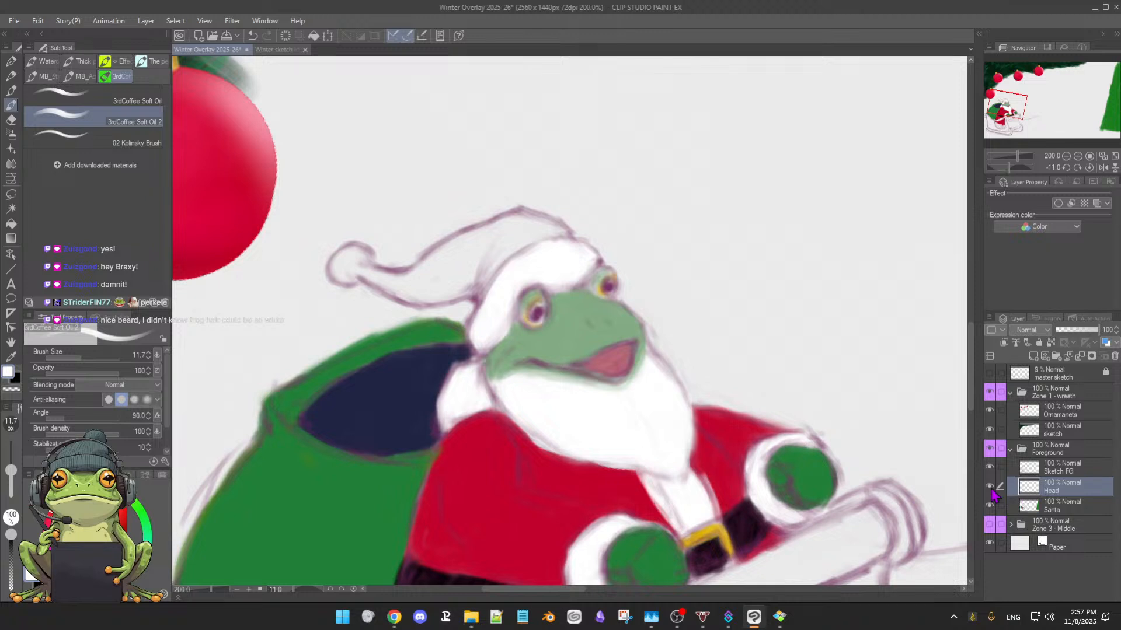
pyautogui.keyDown('alt'); pyautogui.click(490, 467); pyautogui.keyUp('alt')
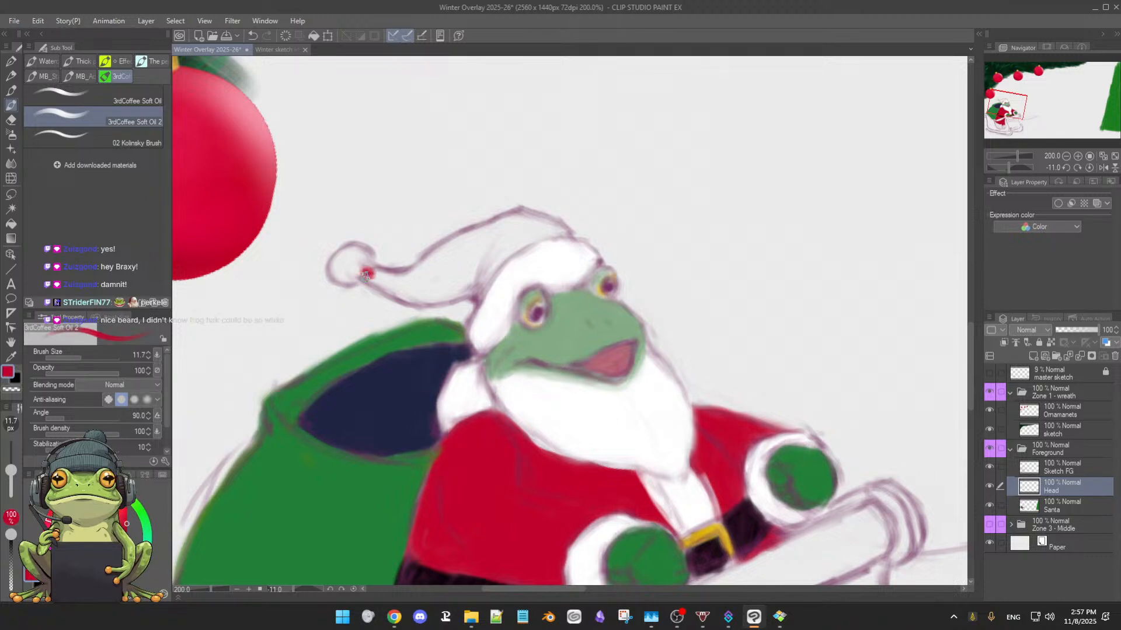
pyautogui.moveTo(361, 270); pyautogui.dragTo(404, 282)
pyautogui.moveTo(451, 250)
pyautogui.mouseDown()
pyautogui.moveTo(404, 278)
pyautogui.moveTo(456, 241)
pyautogui.moveTo(431, 260)
pyautogui.moveTo(484, 242)
pyautogui.mouseUp()
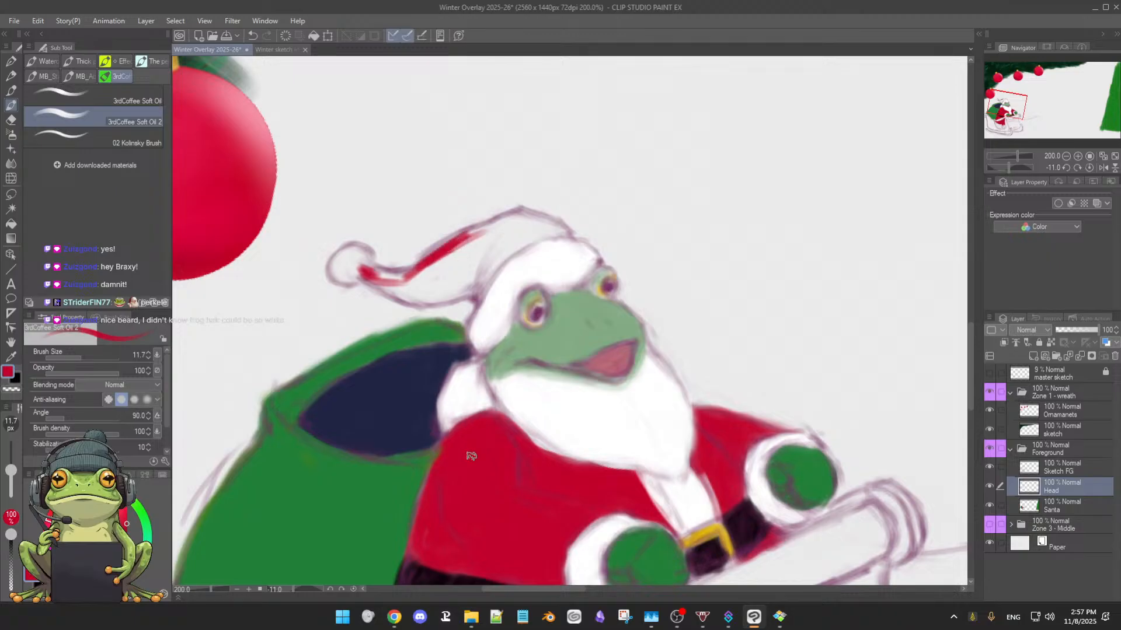
pyautogui.moveTo(445, 271)
pyautogui.mouseDown()
pyautogui.moveTo(470, 246)
pyautogui.moveTo(422, 265)
pyautogui.moveTo(509, 219)
pyautogui.moveTo(462, 233)
pyautogui.moveTo(402, 286)
pyautogui.moveTo(376, 277)
pyautogui.moveTo(408, 280)
pyautogui.moveTo(505, 235)
pyautogui.moveTo(514, 217)
pyautogui.moveTo(531, 221)
pyautogui.moveTo(513, 214)
pyautogui.moveTo(549, 223)
pyautogui.moveTo(520, 210)
pyautogui.moveTo(565, 225)
pyautogui.moveTo(520, 239)
pyautogui.moveTo(568, 231)
pyautogui.moveTo(507, 240)
pyautogui.moveTo(543, 225)
pyautogui.moveTo(489, 240)
pyautogui.moveTo(534, 230)
pyautogui.moveTo(488, 261)
pyautogui.mouseUp()
pyautogui.press(']')
pyautogui.press(']')
pyautogui.moveTo(539, 228)
pyautogui.mouseDown()
pyautogui.moveTo(509, 243)
pyautogui.moveTo(543, 228)
pyautogui.moveTo(488, 231)
pyautogui.moveTo(504, 222)
pyautogui.moveTo(452, 264)
pyautogui.moveTo(507, 244)
pyautogui.moveTo(481, 281)
pyautogui.moveTo(516, 239)
pyautogui.moveTo(468, 280)
pyautogui.moveTo(478, 289)
pyautogui.moveTo(469, 278)
pyautogui.moveTo(479, 283)
pyautogui.moveTo(427, 292)
pyautogui.moveTo(474, 275)
pyautogui.moveTo(453, 285)
pyautogui.moveTo(401, 279)
pyautogui.moveTo(438, 283)
pyautogui.moveTo(474, 262)
pyautogui.moveTo(395, 289)
pyautogui.moveTo(442, 294)
pyautogui.moveTo(465, 287)
pyautogui.moveTo(399, 292)
pyautogui.moveTo(383, 280)
pyautogui.moveTo(421, 291)
pyautogui.moveTo(375, 274)
pyautogui.moveTo(441, 297)
pyautogui.moveTo(482, 282)
pyautogui.moveTo(505, 256)
pyautogui.mouseUp()
pyautogui.keyDown('alt'); pyautogui.click(523, 270); pyautogui.keyUp('alt')
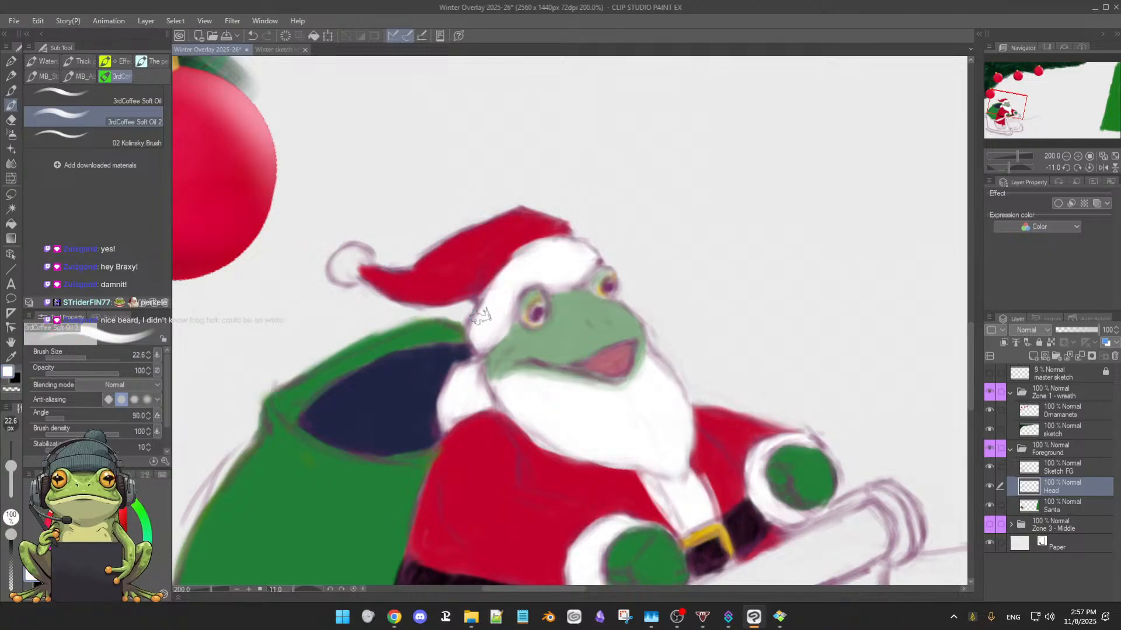
pyautogui.moveTo(349, 264)
pyautogui.mouseDown()
pyautogui.moveTo(365, 260)
pyautogui.moveTo(346, 264)
pyautogui.moveTo(360, 276)
pyautogui.mouseUp()
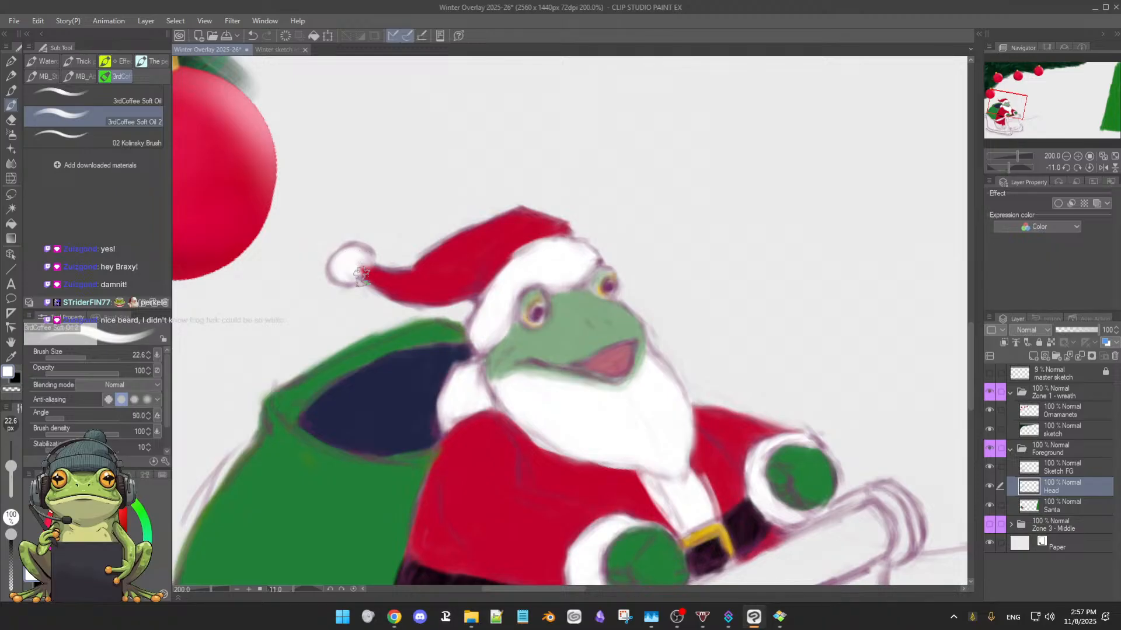
# Examine the frog Santa and the whole sleigh together with the wreath in an unrotated, wider view
pyautogui.scroll(-3, 657, 348)
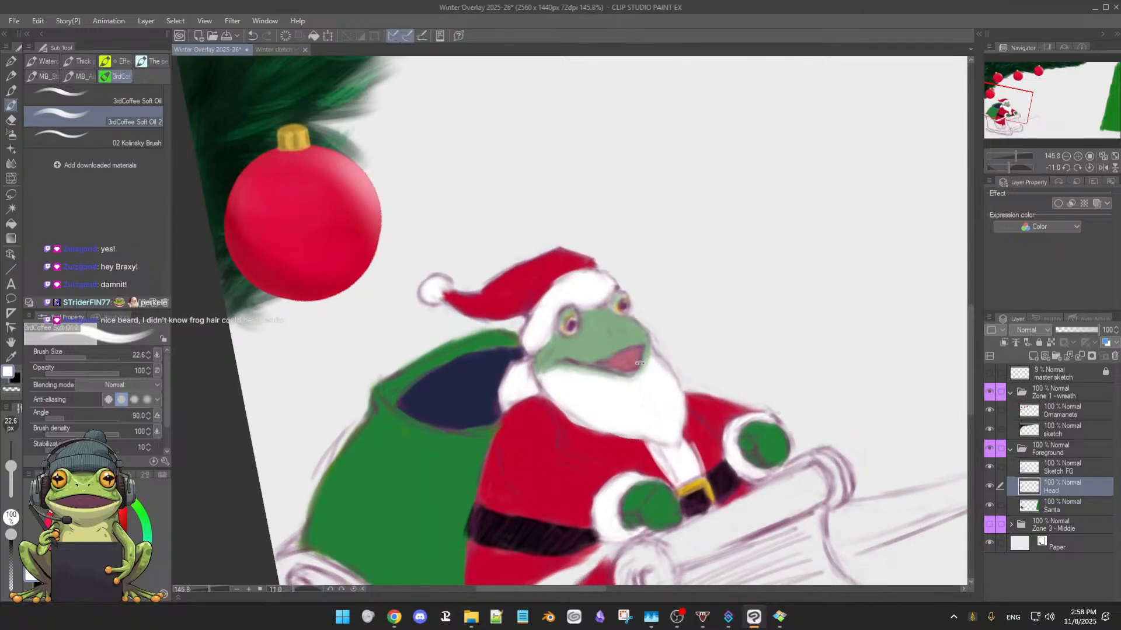
pyautogui.keyDown('shift'); pyautogui.doubleClick(640, 365); pyautogui.keyUp('shift')
pyautogui.scroll(-2, 662, 356)
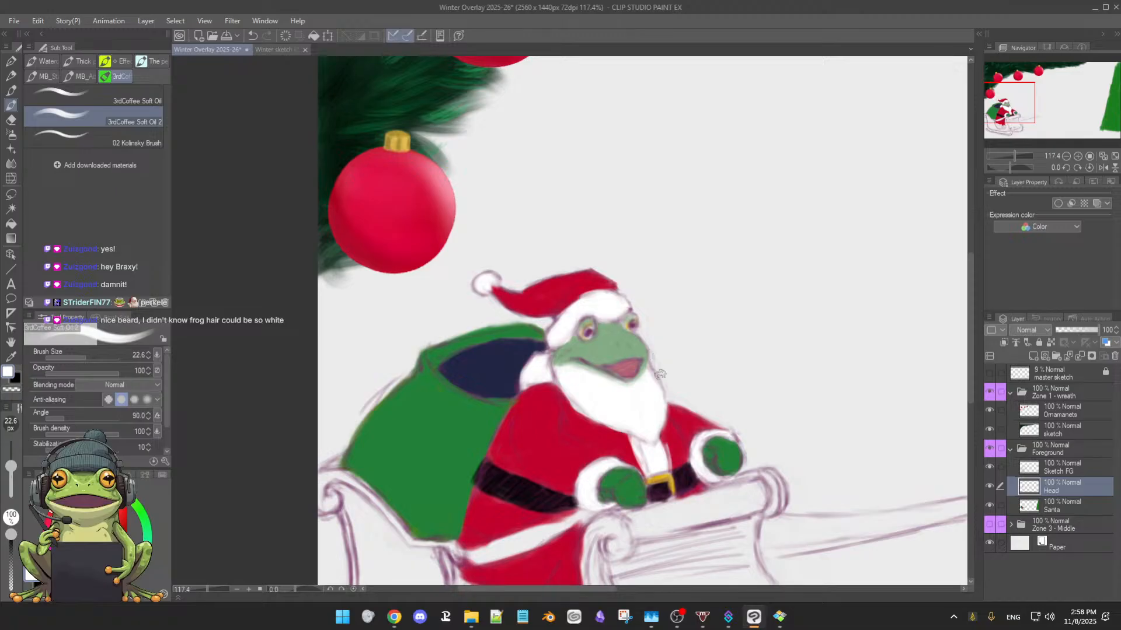
pyautogui.scroll(-1, 693, 394)
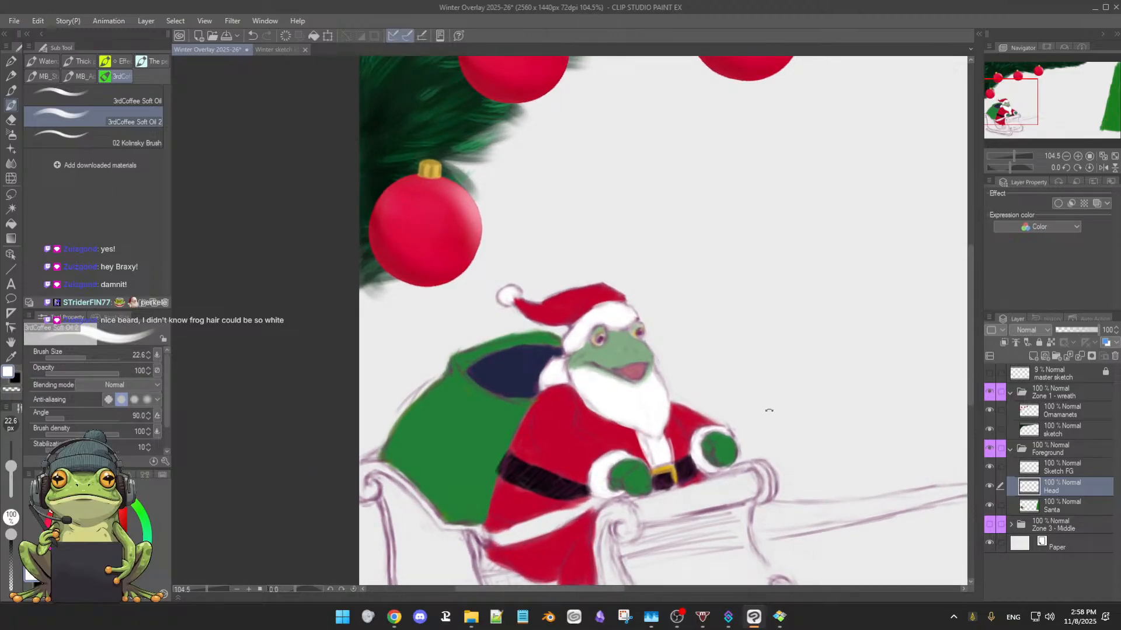
pyautogui.scroll(-1, 769, 411)
pyautogui.moveTo(785, 425); pyautogui.dragTo(672, 359)
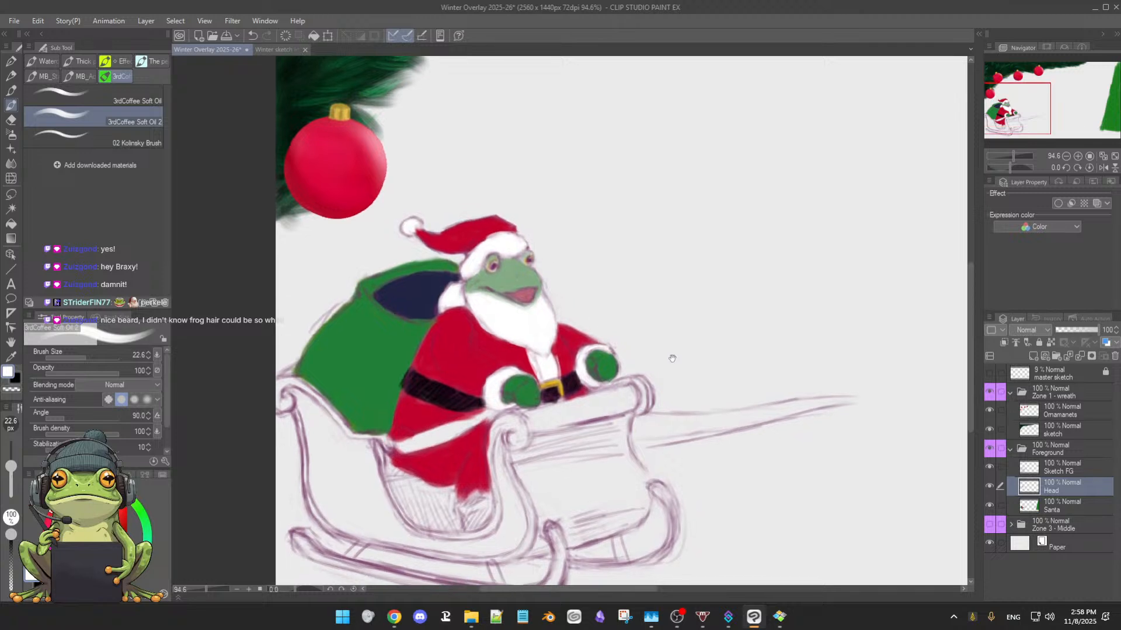
pyautogui.scroll(-4, 679, 368)
pyautogui.moveTo(748, 377); pyautogui.dragTo(741, 377)
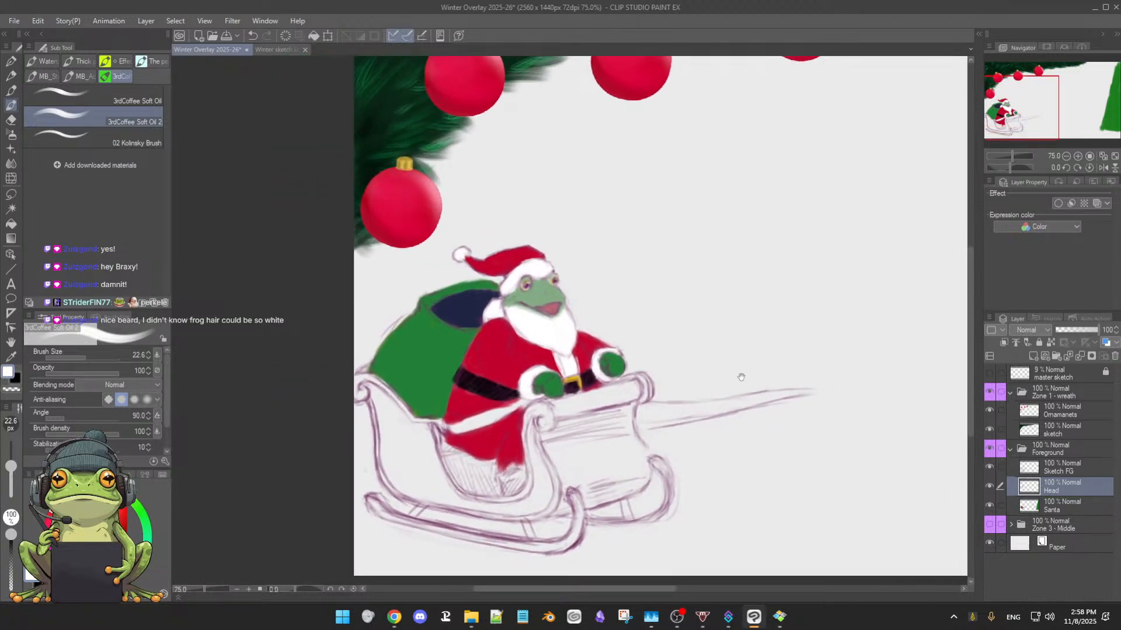
pyautogui.scroll(-2, 756, 381)
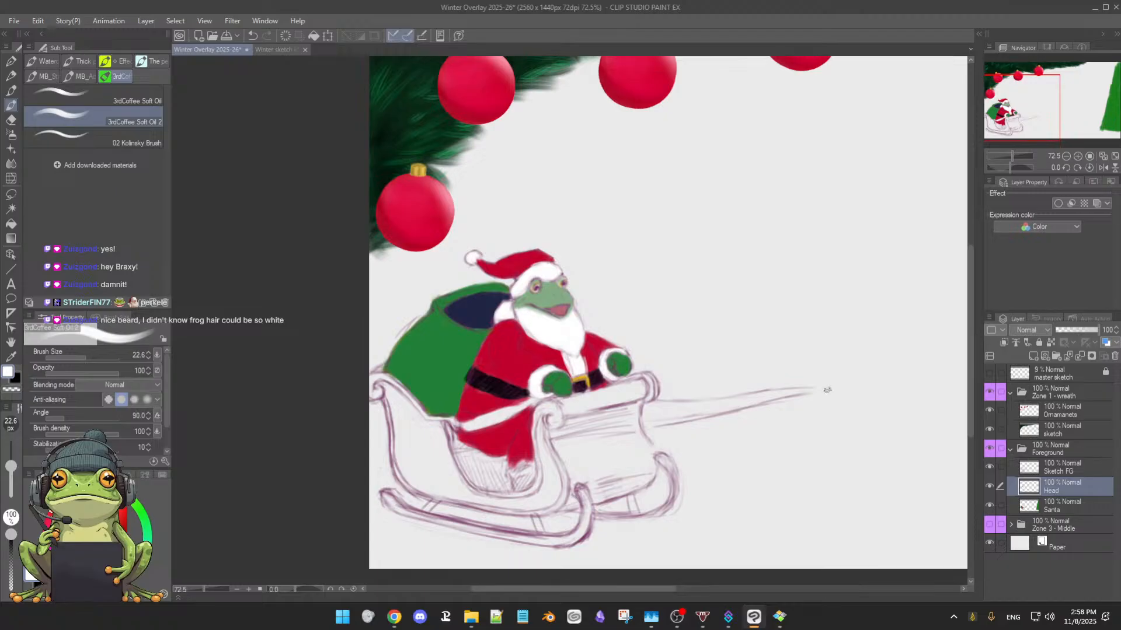
pyautogui.scroll(-1, 827, 390)
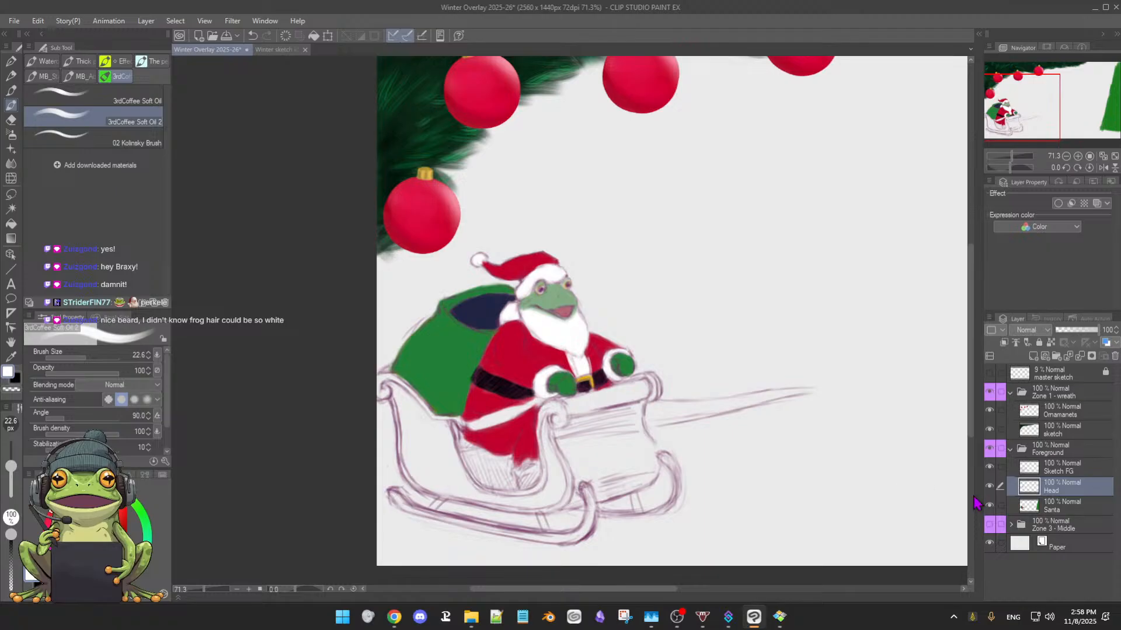
# Compare the artwork with the Head, Sketch FG and Santa layers each hidden and shown again
pyautogui.click(989, 487)
pyautogui.click(990, 487)
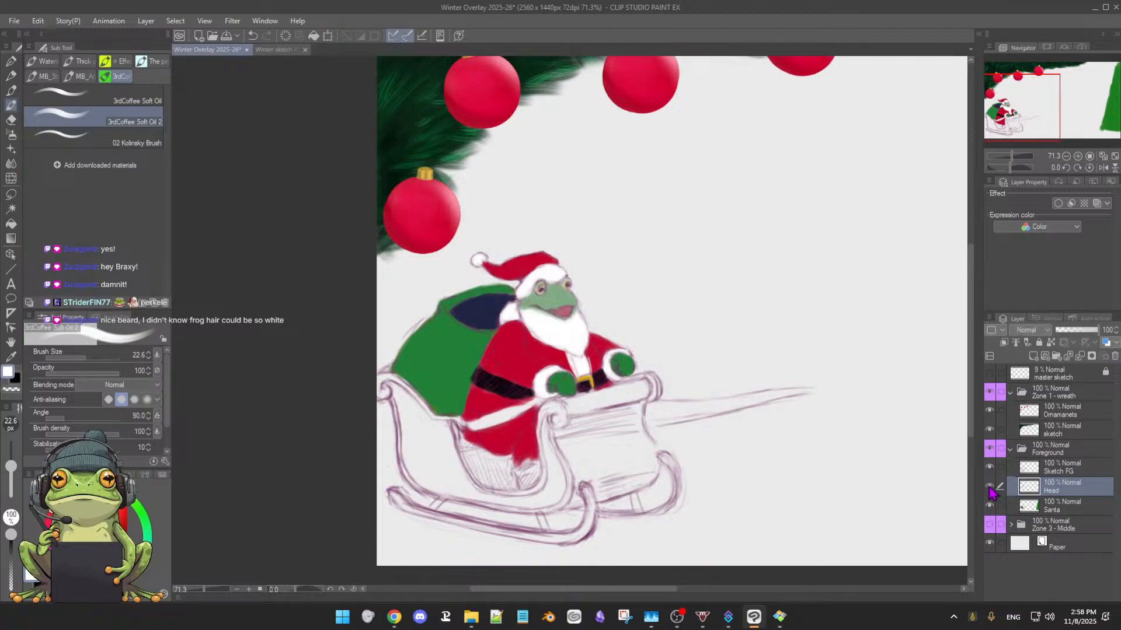
pyautogui.click(989, 489)
pyautogui.click(989, 489)
pyautogui.click(990, 488)
pyautogui.click(989, 489)
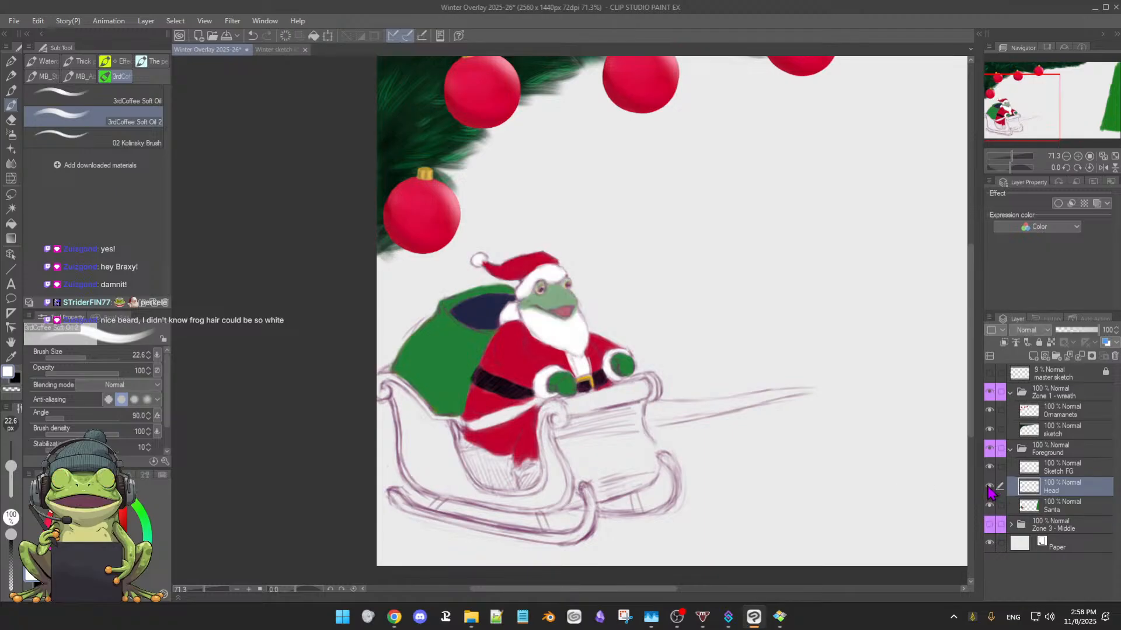
pyautogui.click(989, 488)
pyautogui.click(990, 488)
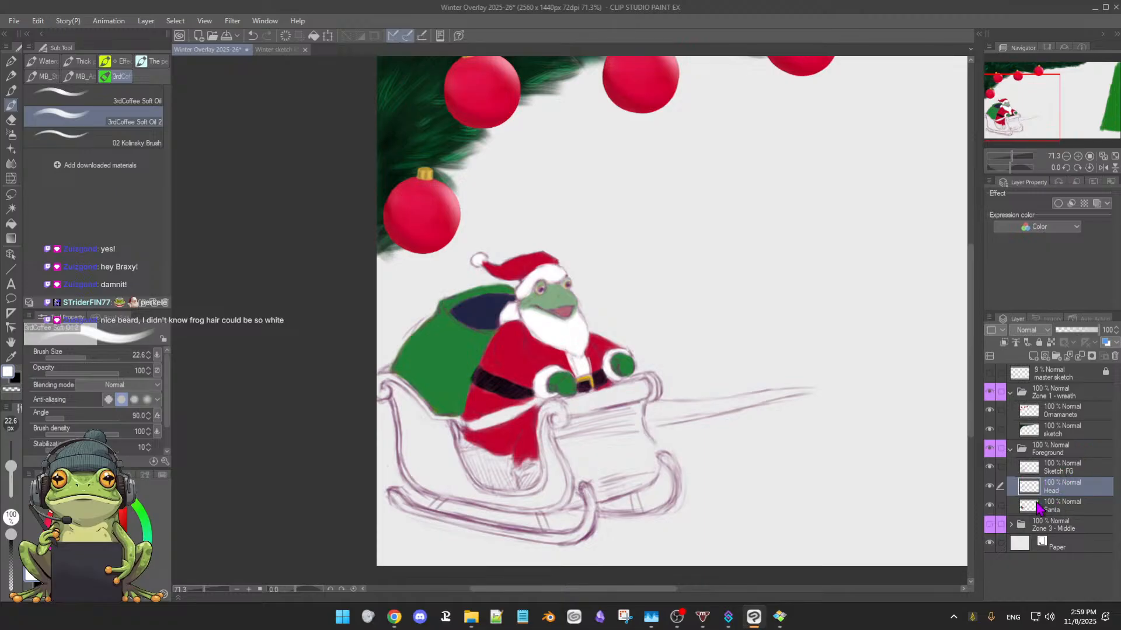
pyautogui.click(990, 468)
pyautogui.click(990, 467)
pyautogui.click(989, 506)
pyautogui.click(990, 506)
pyautogui.click(990, 506)
pyautogui.click(989, 506)
# On the Santa layer, choose a reddish brown and paint the sleigh's rear side with a 73.9 px brush
pyautogui.click(1056, 511)
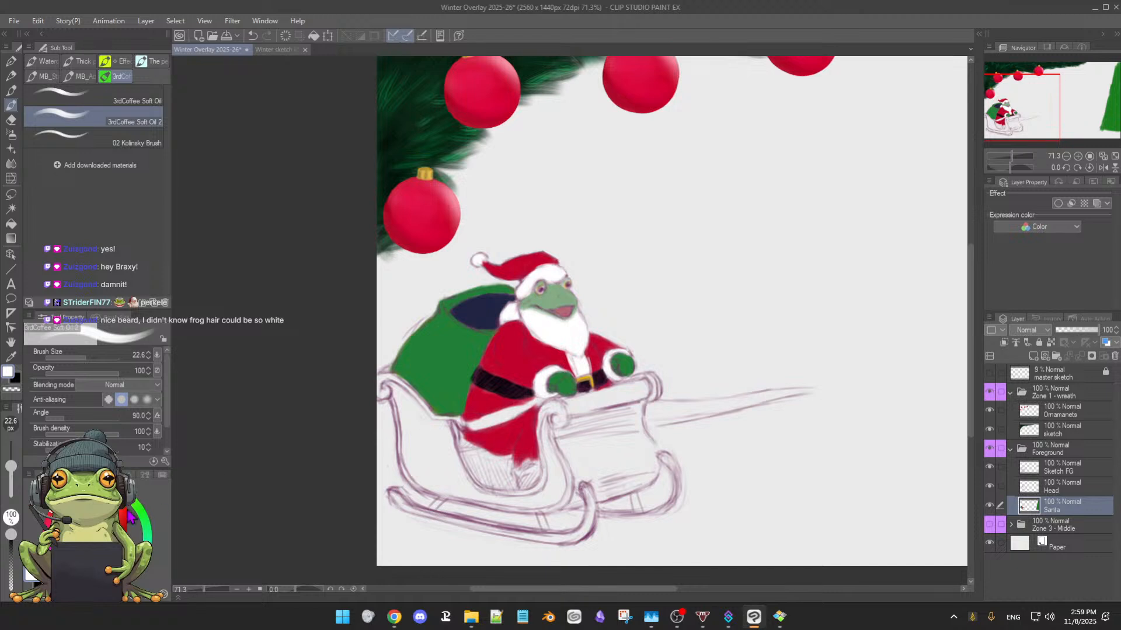
pyautogui.click(75, 495)
pyautogui.moveTo(95, 517); pyautogui.dragTo(114, 528)
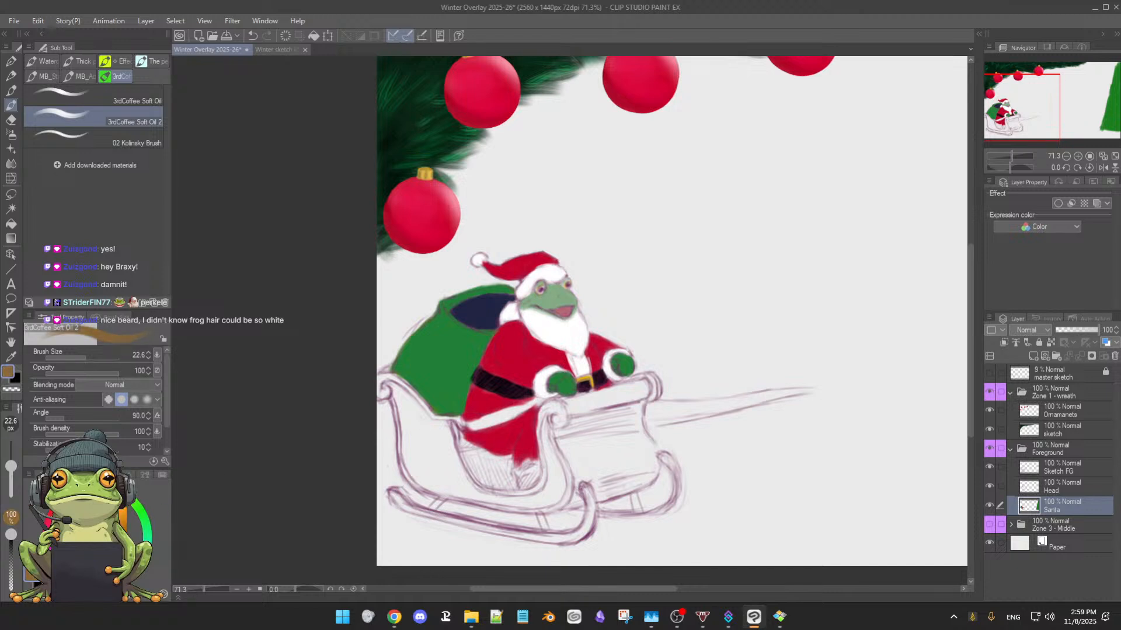
pyautogui.moveTo(74, 492); pyautogui.dragTo(70, 495)
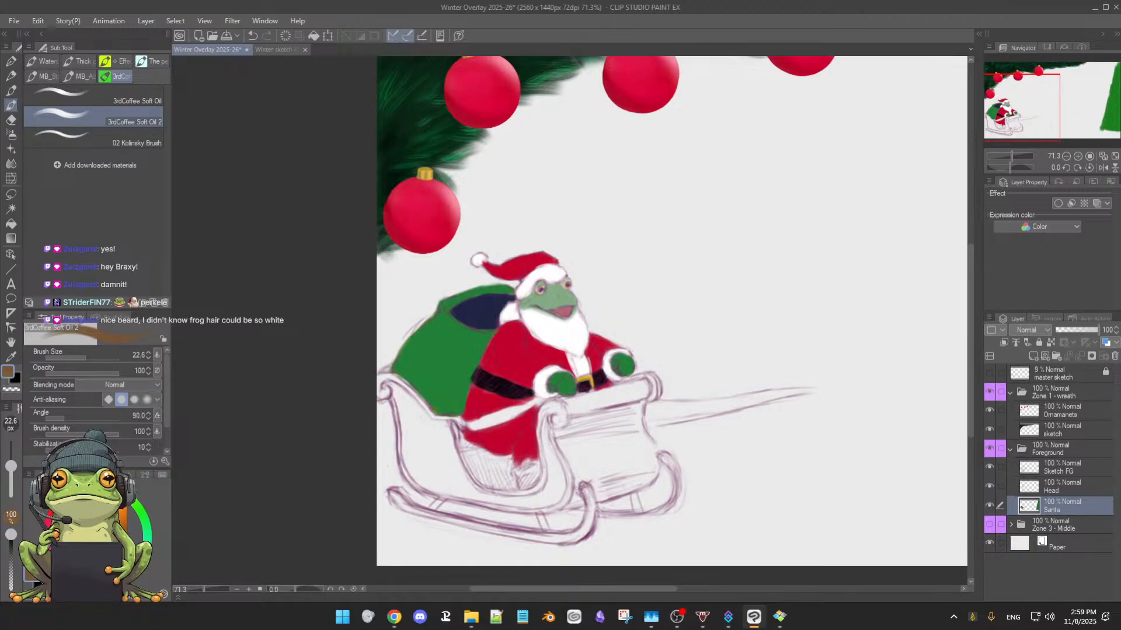
pyautogui.click(116, 535)
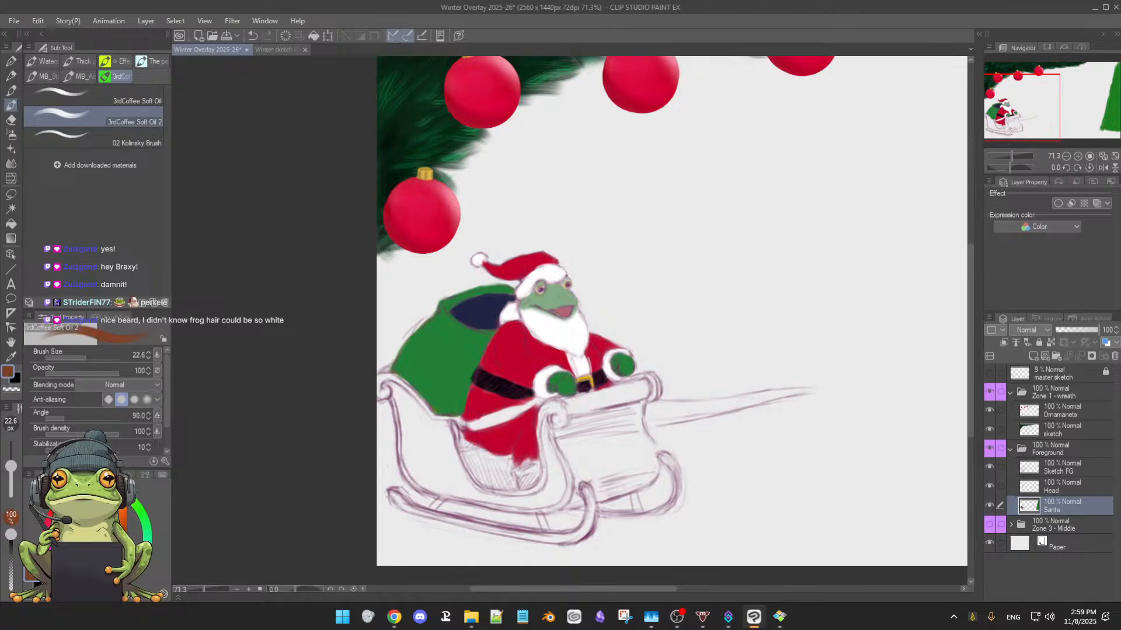
pyautogui.press(']')
pyautogui.moveTo(392, 387)
pyautogui.mouseDown()
pyautogui.moveTo(415, 444)
pyautogui.moveTo(404, 394)
pyautogui.moveTo(430, 423)
pyautogui.moveTo(425, 460)
pyautogui.moveTo(409, 418)
pyautogui.moveTo(408, 452)
pyautogui.moveTo(441, 451)
pyautogui.moveTo(448, 472)
pyautogui.moveTo(448, 430)
pyautogui.moveTo(414, 420)
pyautogui.moveTo(432, 427)
pyautogui.moveTo(383, 382)
pyautogui.moveTo(422, 438)
pyautogui.moveTo(414, 431)
pyautogui.moveTo(417, 471)
pyautogui.moveTo(442, 473)
pyautogui.moveTo(442, 446)
pyautogui.moveTo(430, 471)
pyautogui.moveTo(415, 459)
pyautogui.moveTo(416, 479)
pyautogui.moveTo(434, 480)
pyautogui.moveTo(446, 461)
pyautogui.mouseUp()
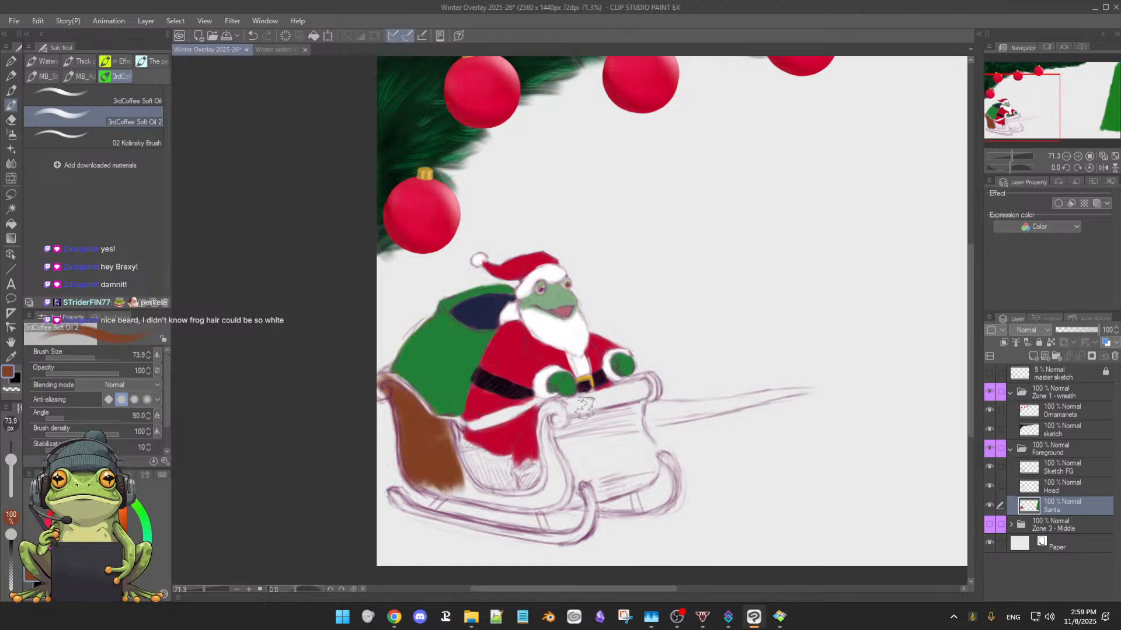
# Fill the sleigh's front panel with the same reddish brown and clean up its front edge, using a 36.8 px brush
pyautogui.press('[')
pyautogui.moveTo(560, 409)
pyautogui.mouseDown()
pyautogui.moveTo(644, 393)
pyautogui.moveTo(587, 422)
pyautogui.moveTo(561, 419)
pyautogui.moveTo(607, 410)
pyautogui.moveTo(577, 428)
pyautogui.moveTo(592, 425)
pyautogui.moveTo(628, 399)
pyautogui.moveTo(606, 416)
pyautogui.moveTo(626, 427)
pyautogui.moveTo(638, 398)
pyautogui.moveTo(636, 435)
pyautogui.moveTo(598, 439)
pyautogui.moveTo(579, 422)
pyautogui.moveTo(560, 433)
pyautogui.moveTo(548, 409)
pyautogui.moveTo(559, 479)
pyautogui.moveTo(557, 442)
pyautogui.moveTo(581, 443)
pyautogui.moveTo(570, 432)
pyautogui.moveTo(573, 447)
pyautogui.moveTo(637, 455)
pyautogui.moveTo(619, 433)
pyautogui.moveTo(655, 454)
pyautogui.moveTo(634, 468)
pyautogui.moveTo(592, 455)
pyautogui.moveTo(605, 470)
pyautogui.moveTo(634, 465)
pyautogui.moveTo(654, 437)
pyautogui.mouseUp()
pyautogui.press('e')
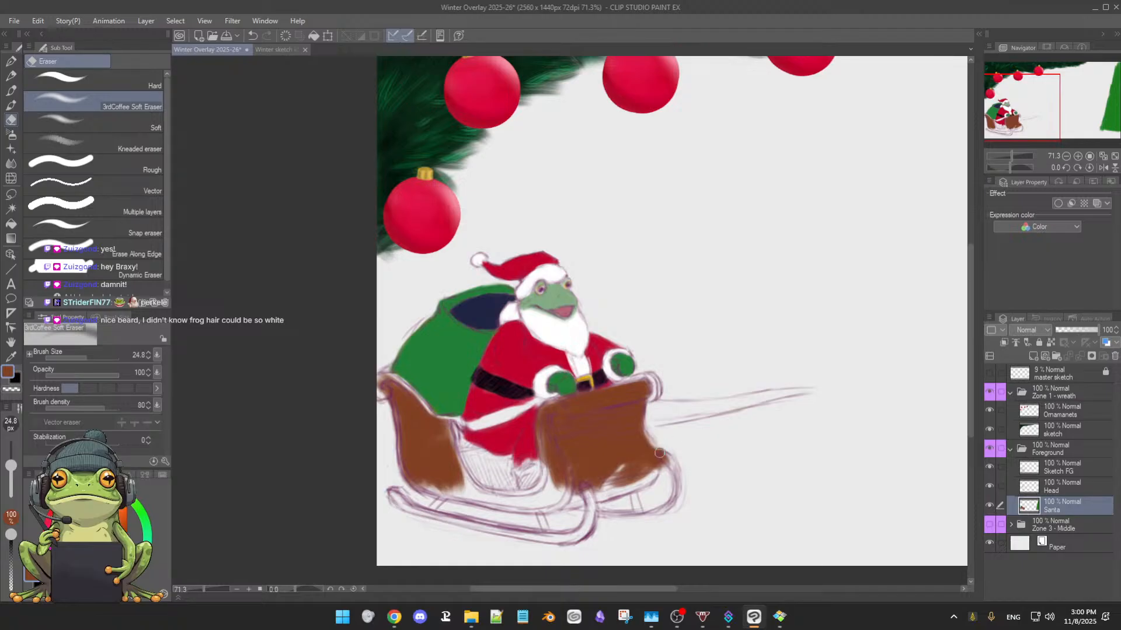
pyautogui.press('b')
pyautogui.moveTo(654, 467)
pyautogui.mouseDown()
pyautogui.moveTo(606, 473)
pyautogui.moveTo(621, 460)
pyautogui.moveTo(596, 476)
pyautogui.moveTo(624, 469)
pyautogui.moveTo(606, 486)
pyautogui.moveTo(653, 470)
pyautogui.moveTo(601, 482)
pyautogui.moveTo(572, 459)
pyautogui.moveTo(559, 486)
pyautogui.moveTo(556, 470)
pyautogui.moveTo(550, 478)
pyautogui.moveTo(581, 498)
pyautogui.moveTo(640, 479)
pyautogui.moveTo(683, 409)
pyautogui.moveTo(676, 422)
pyautogui.moveTo(704, 427)
pyautogui.mouseUp()
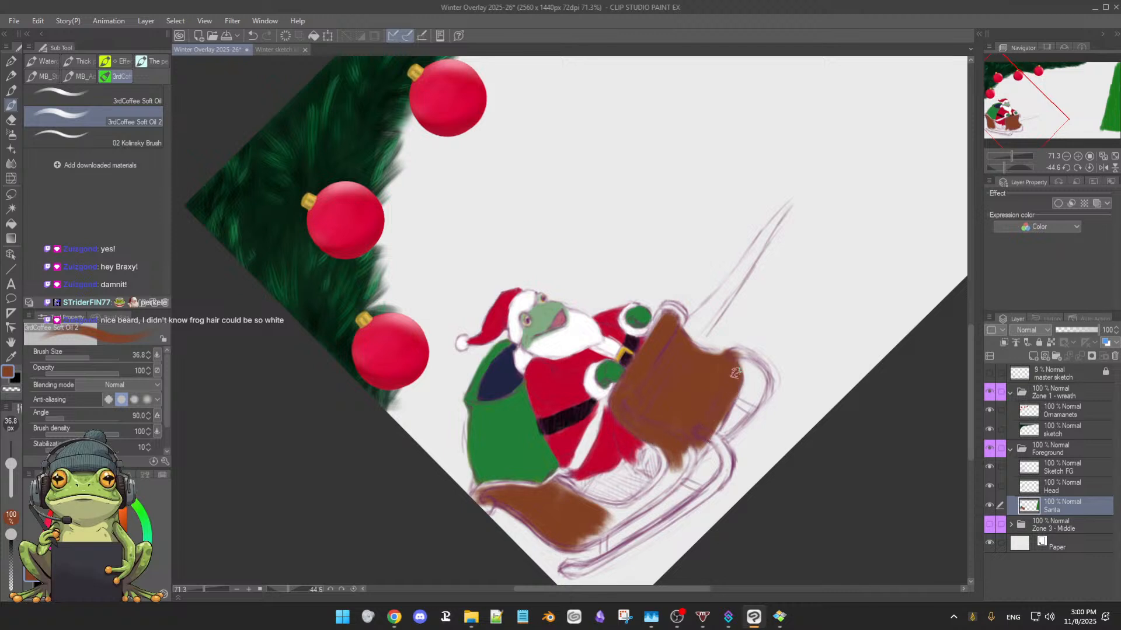
pyautogui.moveTo(735, 373)
pyautogui.mouseDown()
pyautogui.moveTo(688, 469)
pyautogui.moveTo(674, 455)
pyautogui.moveTo(667, 465)
pyautogui.moveTo(664, 444)
pyautogui.moveTo(667, 471)
pyautogui.moveTo(663, 451)
pyautogui.moveTo(692, 457)
pyautogui.moveTo(695, 439)
pyautogui.moveTo(692, 464)
pyautogui.moveTo(714, 358)
pyautogui.mouseUp()
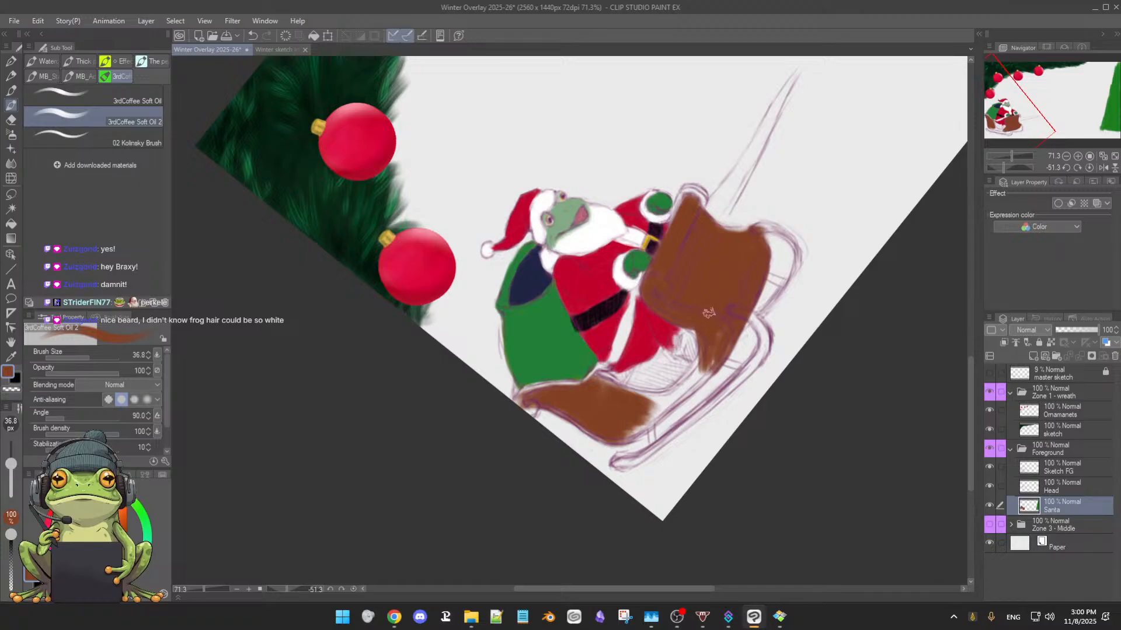
# Paint the sleigh's curved lower side reddish brown, joining the front panel to the rear side
pyautogui.moveTo(721, 342); pyautogui.dragTo(704, 382)
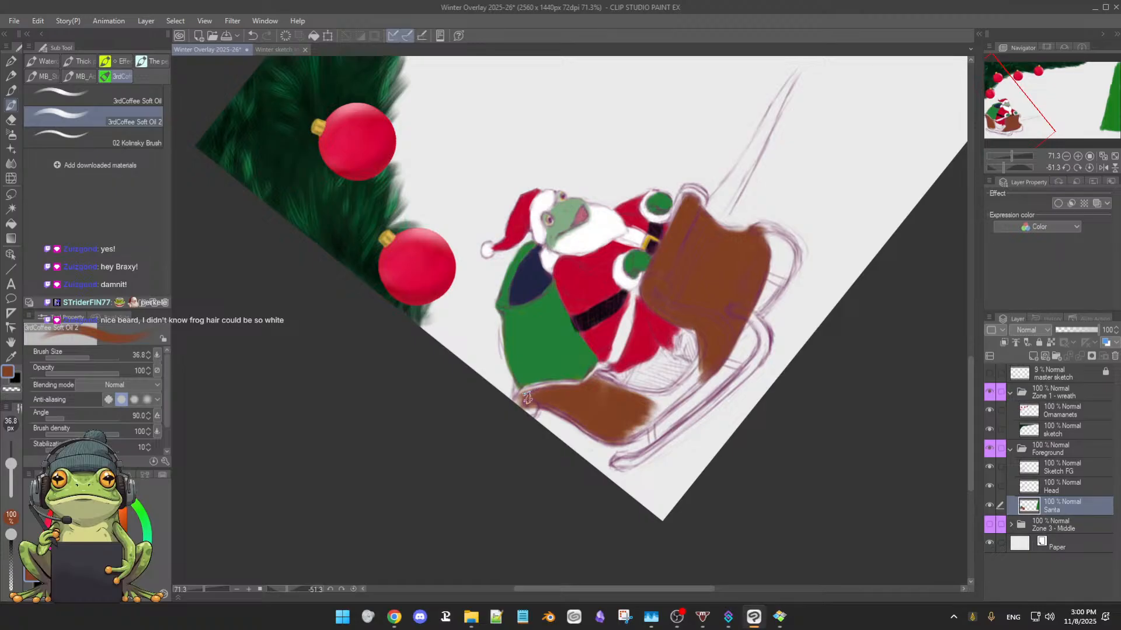
pyautogui.moveTo(527, 398)
pyautogui.mouseDown()
pyautogui.moveTo(593, 384)
pyautogui.moveTo(548, 397)
pyautogui.moveTo(566, 408)
pyautogui.moveTo(540, 403)
pyautogui.moveTo(585, 416)
pyautogui.moveTo(572, 395)
pyautogui.moveTo(618, 397)
pyautogui.moveTo(596, 380)
pyautogui.moveTo(624, 395)
pyautogui.moveTo(598, 375)
pyautogui.moveTo(640, 395)
pyautogui.moveTo(632, 390)
pyautogui.moveTo(686, 389)
pyautogui.moveTo(701, 386)
pyautogui.moveTo(710, 356)
pyautogui.moveTo(673, 390)
pyautogui.mouseUp()
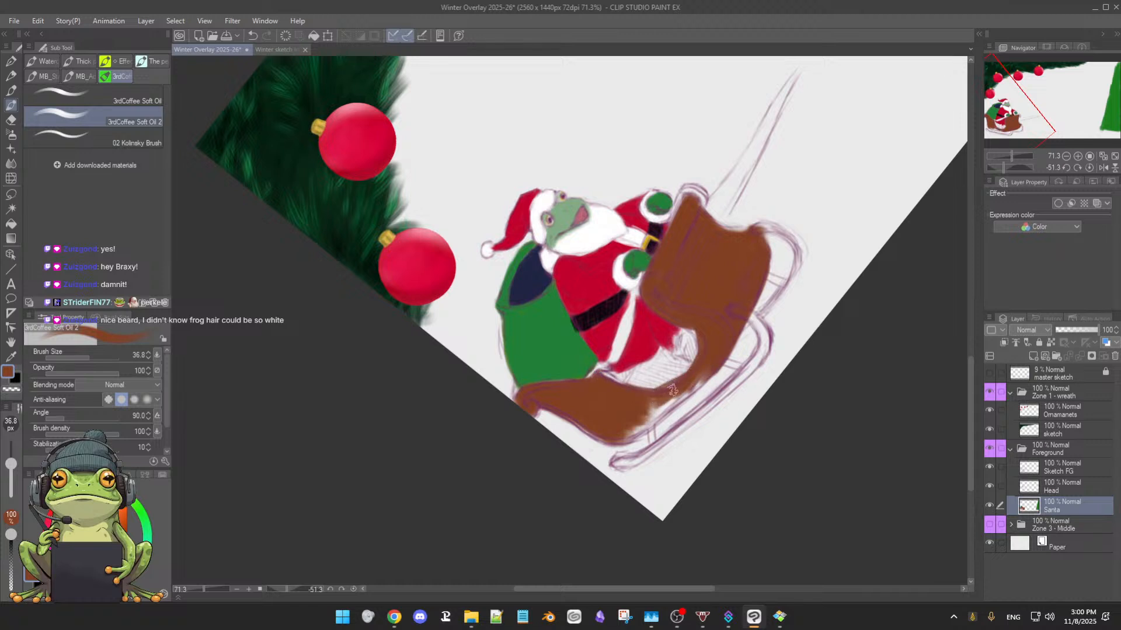
pyautogui.moveTo(608, 377)
pyautogui.mouseDown()
pyautogui.moveTo(674, 396)
pyautogui.moveTo(657, 401)
pyautogui.moveTo(713, 365)
pyautogui.moveTo(674, 401)
pyautogui.moveTo(697, 379)
pyautogui.moveTo(641, 410)
pyautogui.moveTo(637, 421)
pyautogui.moveTo(647, 422)
pyautogui.moveTo(676, 400)
pyautogui.moveTo(604, 433)
pyautogui.moveTo(651, 422)
pyautogui.moveTo(667, 413)
pyautogui.moveTo(630, 428)
pyautogui.moveTo(588, 424)
pyautogui.mouseUp()
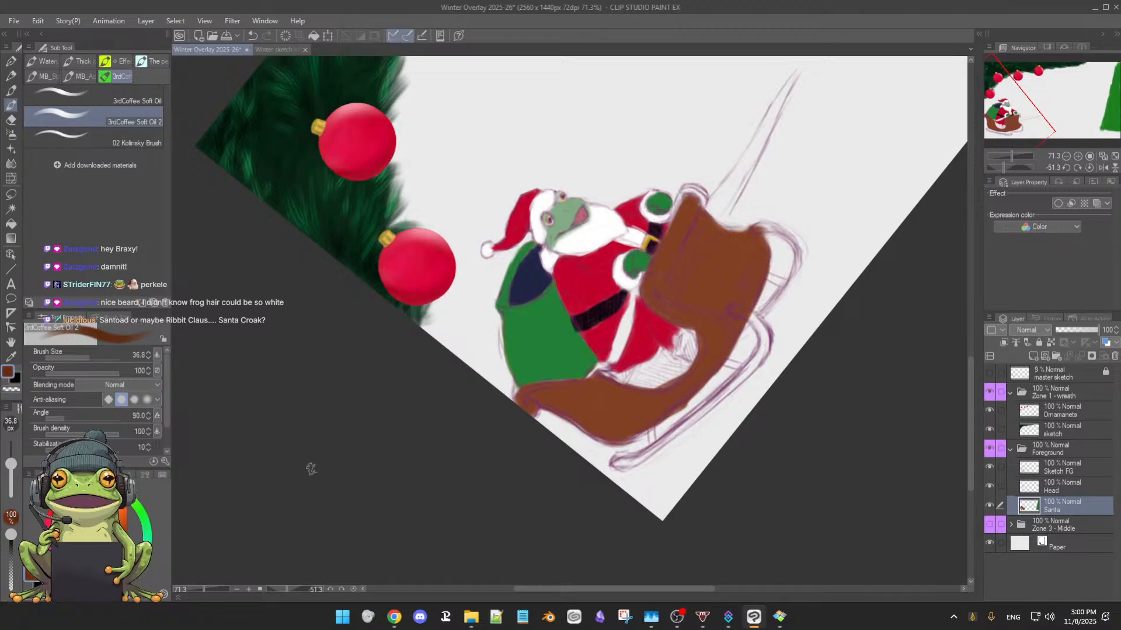
# Paint the sleigh's hatched interior beside Santa's legs in a darker brown with the 36.8 px brush
pyautogui.moveTo(652, 367)
pyautogui.mouseDown()
pyautogui.moveTo(639, 379)
pyautogui.moveTo(660, 357)
pyautogui.moveTo(651, 372)
pyautogui.moveTo(683, 374)
pyautogui.moveTo(640, 382)
pyautogui.mouseUp()
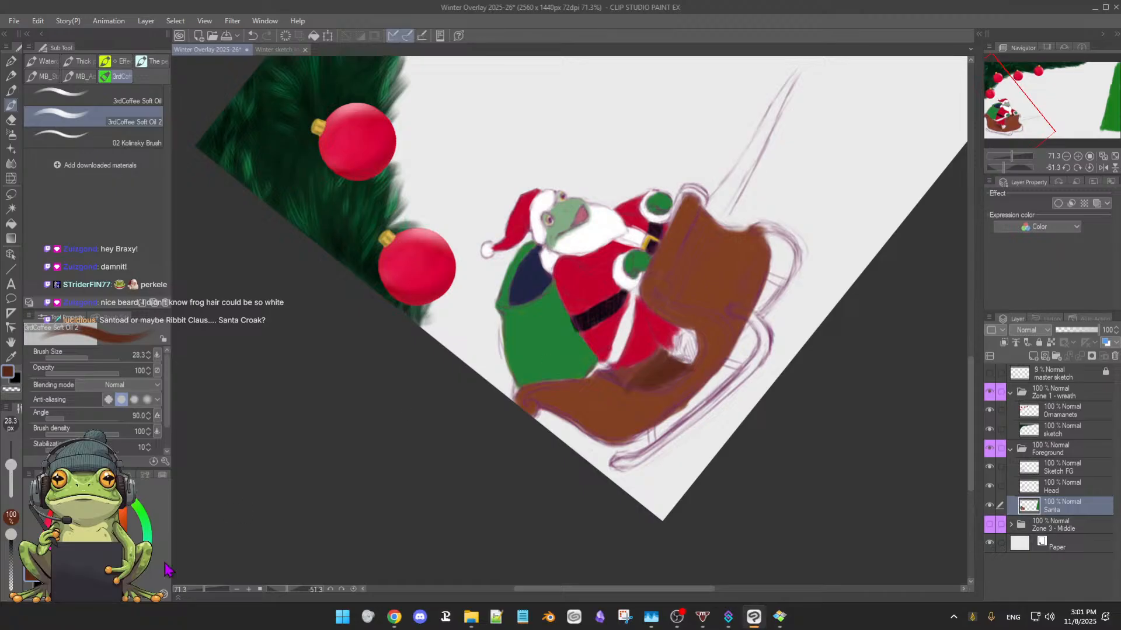
# Paint Santa's boot near-black with a slightly lighter dark grey upper part, using the 28.3 px brush
pyautogui.click(119, 553)
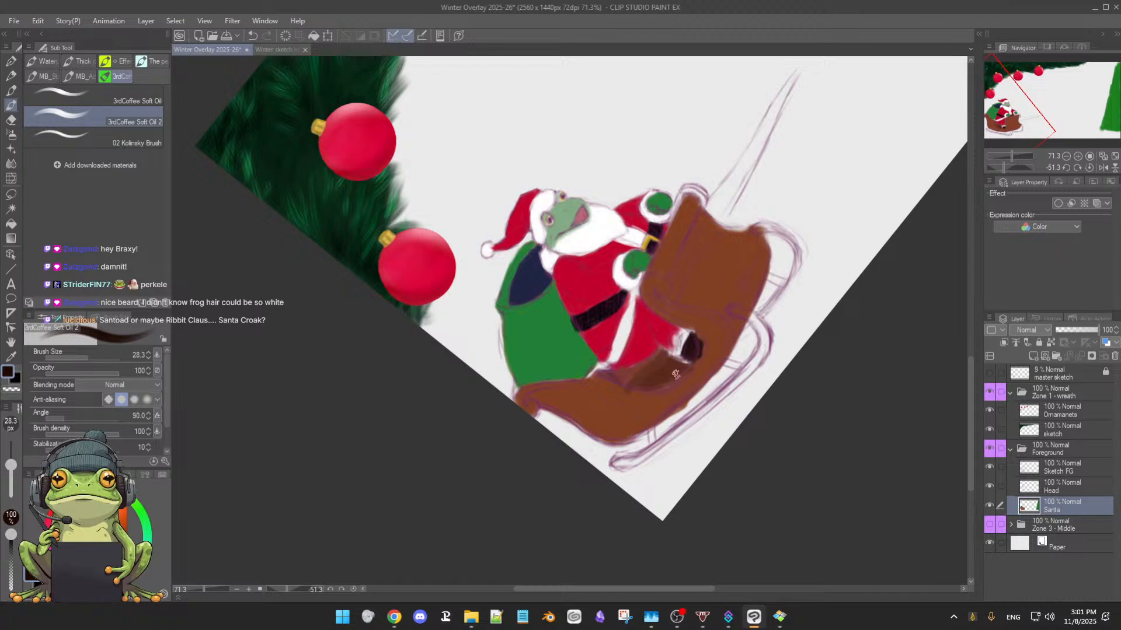
pyautogui.keyDown('alt'); pyautogui.click(693, 337); pyautogui.keyUp('alt')
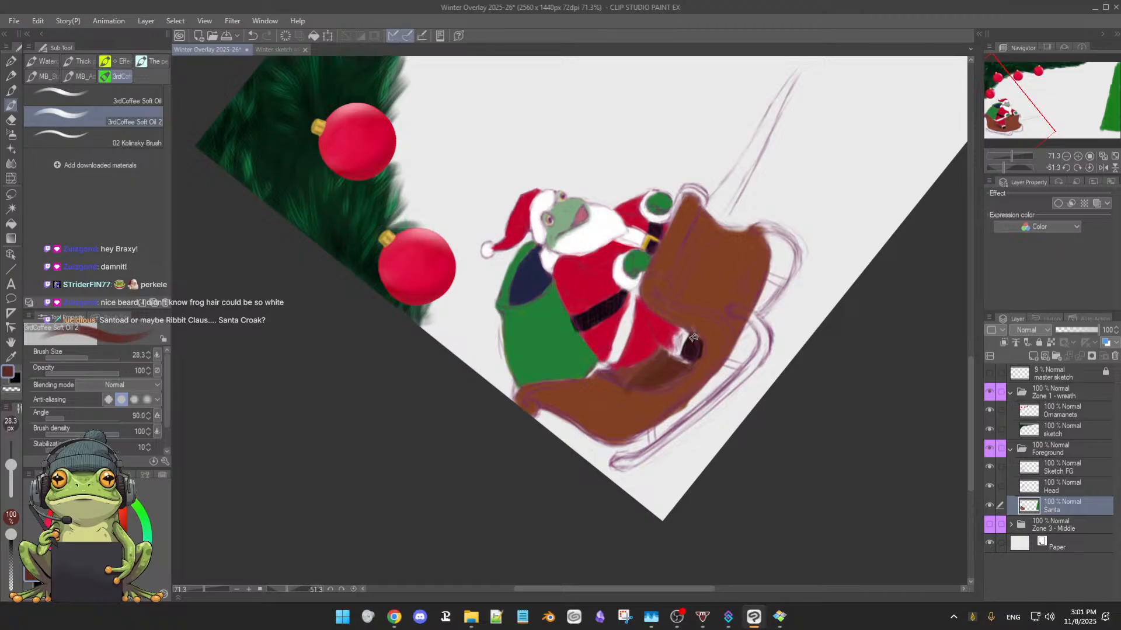
pyautogui.keyDown('alt'); pyautogui.click(691, 357); pyautogui.keyUp('alt')
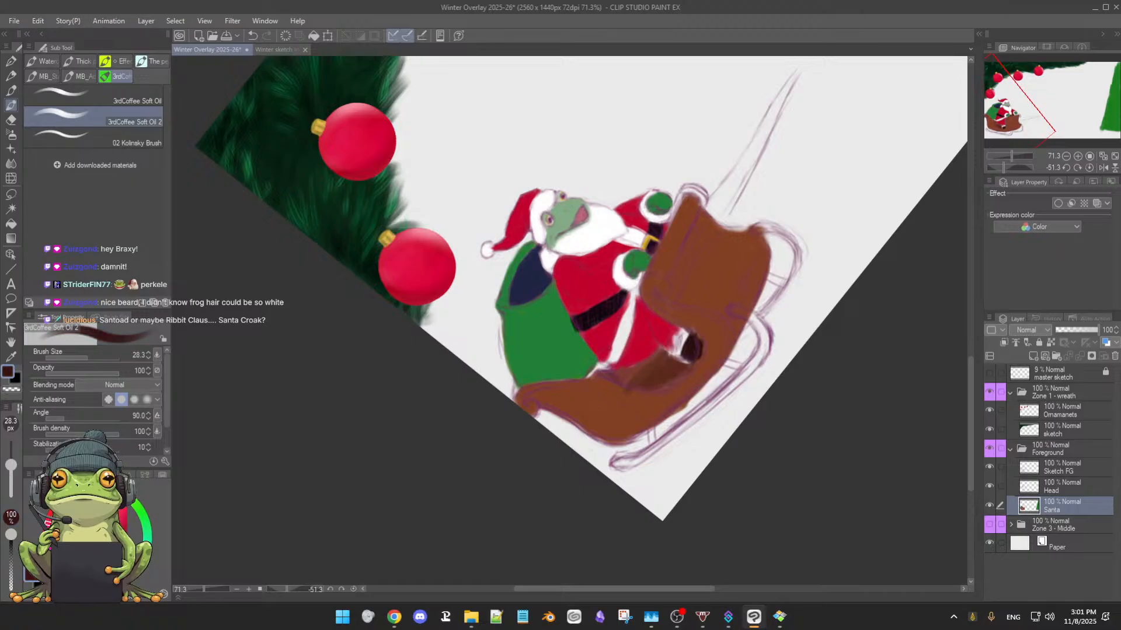
pyautogui.keyDown('alt'); pyautogui.click(690, 351); pyautogui.keyUp('alt')
pyautogui.keyDown('alt'); pyautogui.click(689, 349); pyautogui.keyUp('alt')
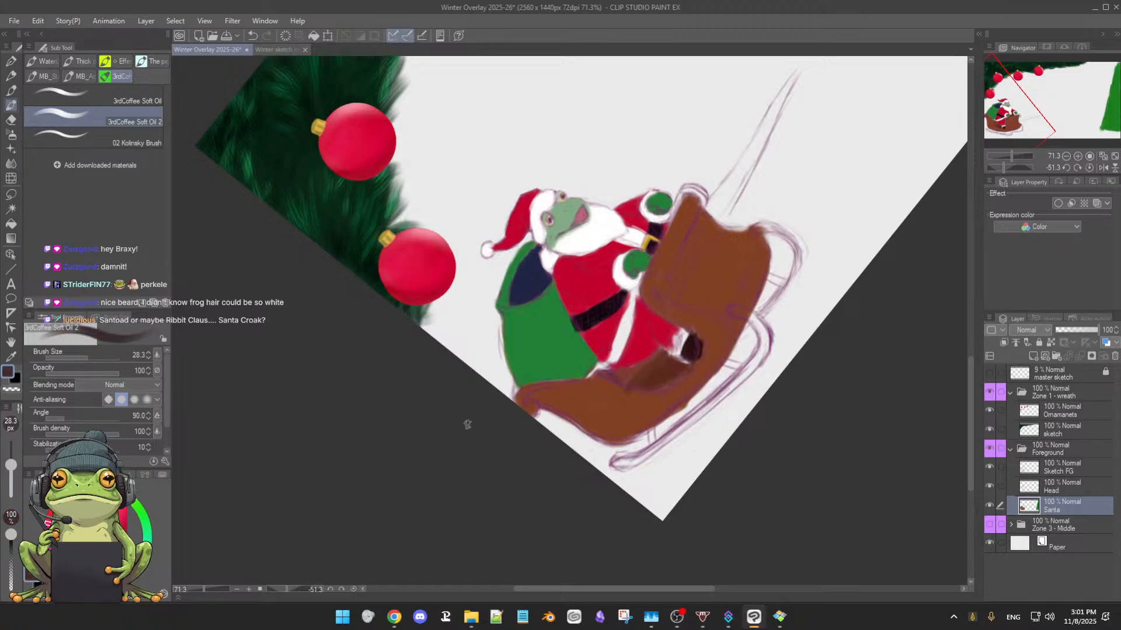
pyautogui.keyDown('alt'); pyautogui.click(689, 344); pyautogui.keyUp('alt')
pyautogui.moveTo(681, 332); pyautogui.dragTo(676, 351)
pyautogui.keyDown('alt'); pyautogui.click(682, 367); pyautogui.keyUp('alt')
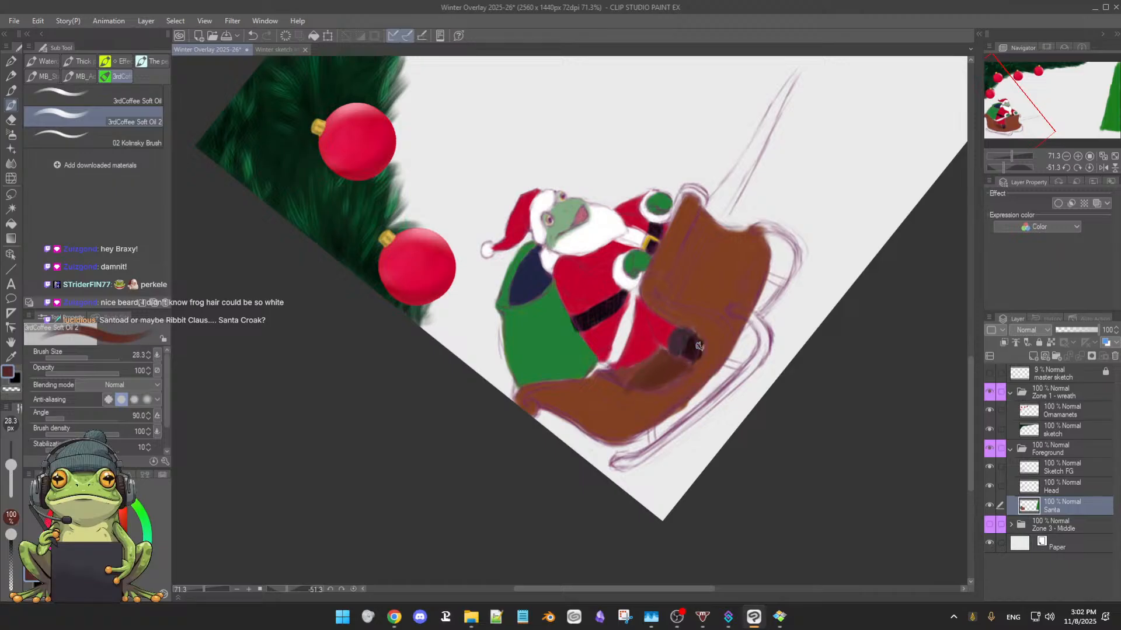
pyautogui.keyDown('alt'); pyautogui.click(691, 326); pyautogui.keyUp('alt')
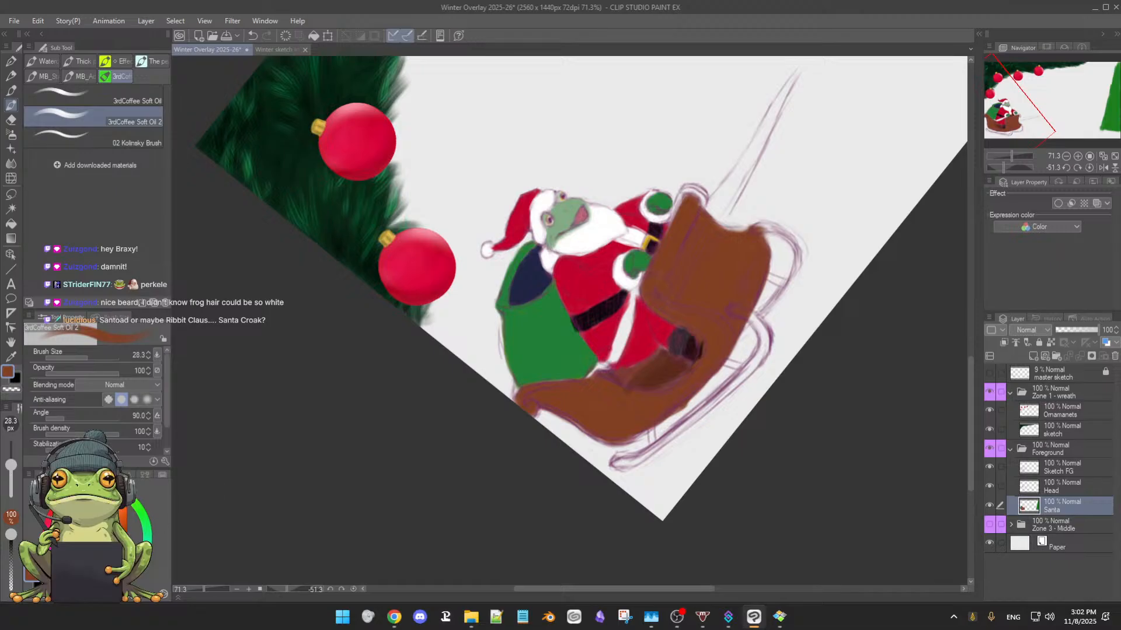
# Choose a pale blue-grey and paint the sleigh's near runner and its two struts with a 20.8 px brush
pyautogui.moveTo(88, 514); pyautogui.dragTo(80, 514)
pyautogui.moveTo(143, 585); pyautogui.dragTo(138, 581)
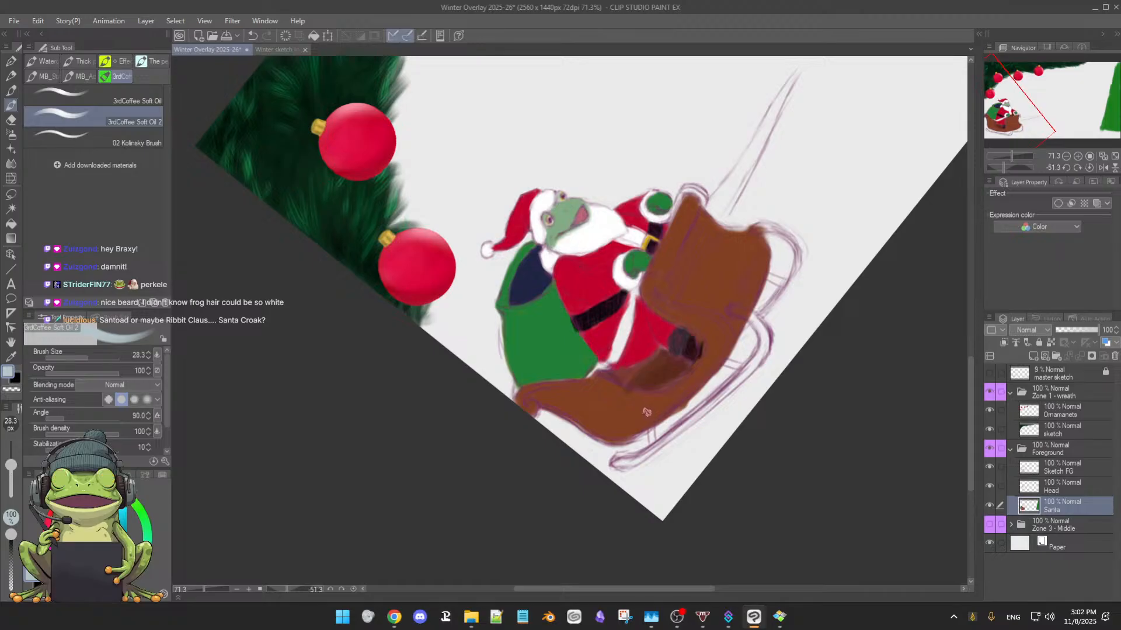
pyautogui.moveTo(649, 422); pyautogui.dragTo(671, 391)
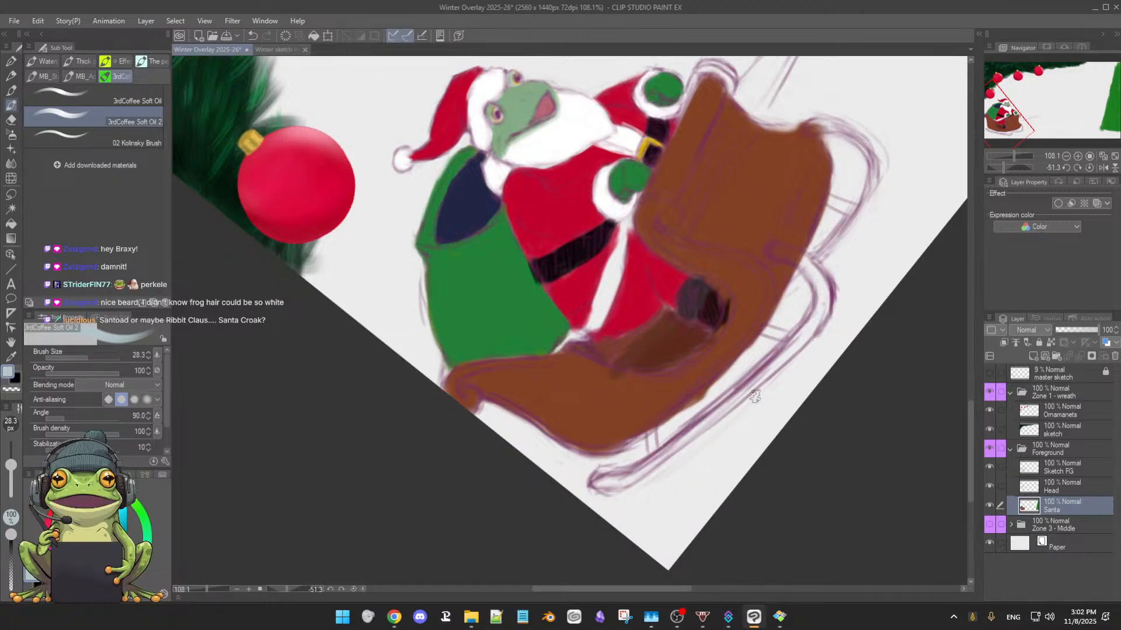
pyautogui.moveTo(751, 408); pyautogui.dragTo(750, 404)
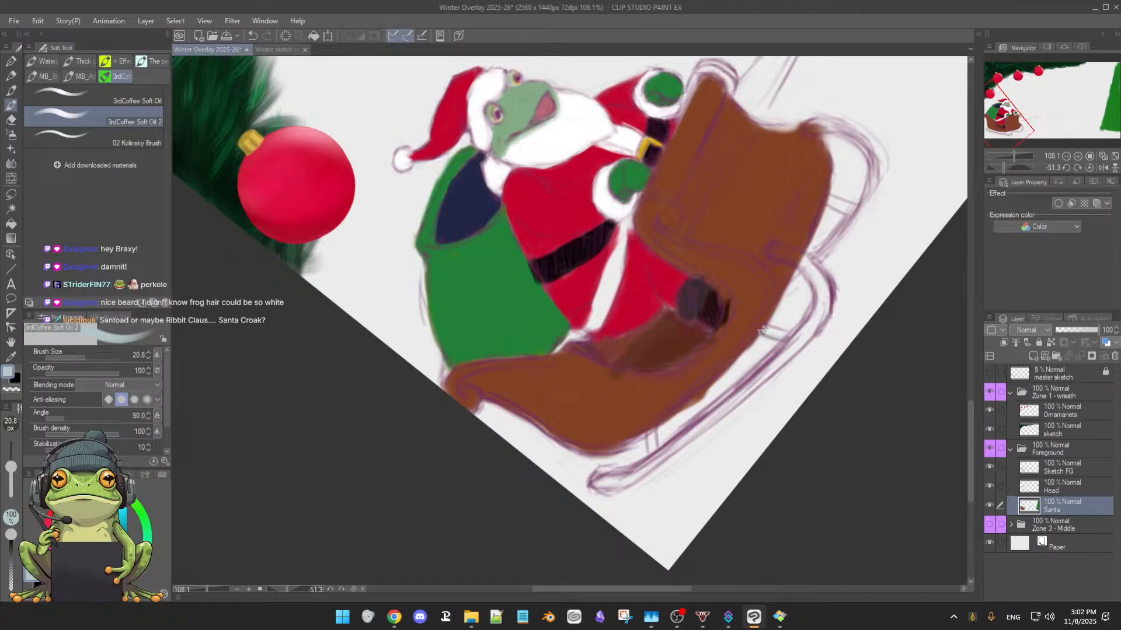
pyautogui.moveTo(762, 331); pyautogui.dragTo(774, 336)
pyautogui.moveTo(759, 372); pyautogui.dragTo(741, 387)
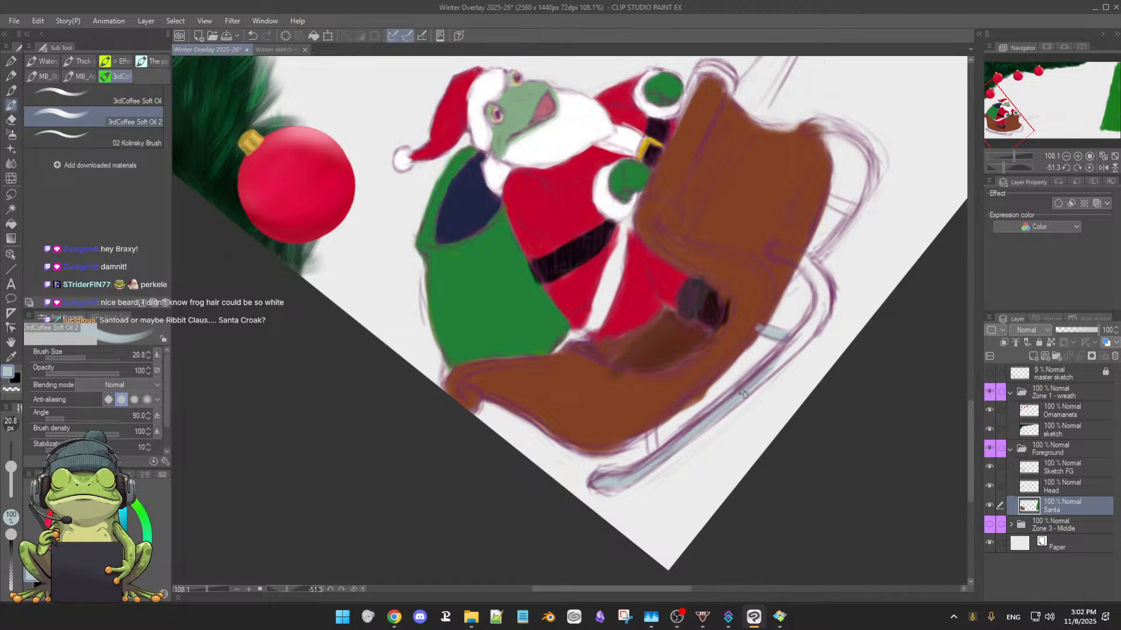
pyautogui.moveTo(770, 377)
pyautogui.mouseDown()
pyautogui.moveTo(700, 465)
pyautogui.moveTo(738, 449)
pyautogui.moveTo(830, 316)
pyautogui.moveTo(785, 165)
pyautogui.moveTo(696, 86)
pyautogui.moveTo(598, 77)
pyautogui.moveTo(390, 502)
pyautogui.moveTo(469, 512)
pyautogui.moveTo(381, 209)
pyautogui.moveTo(386, 220)
pyautogui.moveTo(358, 239)
pyautogui.moveTo(370, 230)
pyautogui.moveTo(355, 209)
pyautogui.moveTo(376, 199)
pyautogui.moveTo(339, 208)
pyautogui.moveTo(375, 202)
pyautogui.moveTo(333, 223)
pyautogui.moveTo(367, 207)
pyautogui.moveTo(324, 242)
pyautogui.moveTo(344, 214)
pyautogui.moveTo(321, 263)
pyautogui.moveTo(335, 216)
pyautogui.moveTo(335, 283)
pyautogui.moveTo(328, 267)
pyautogui.moveTo(355, 299)
pyautogui.mouseUp()
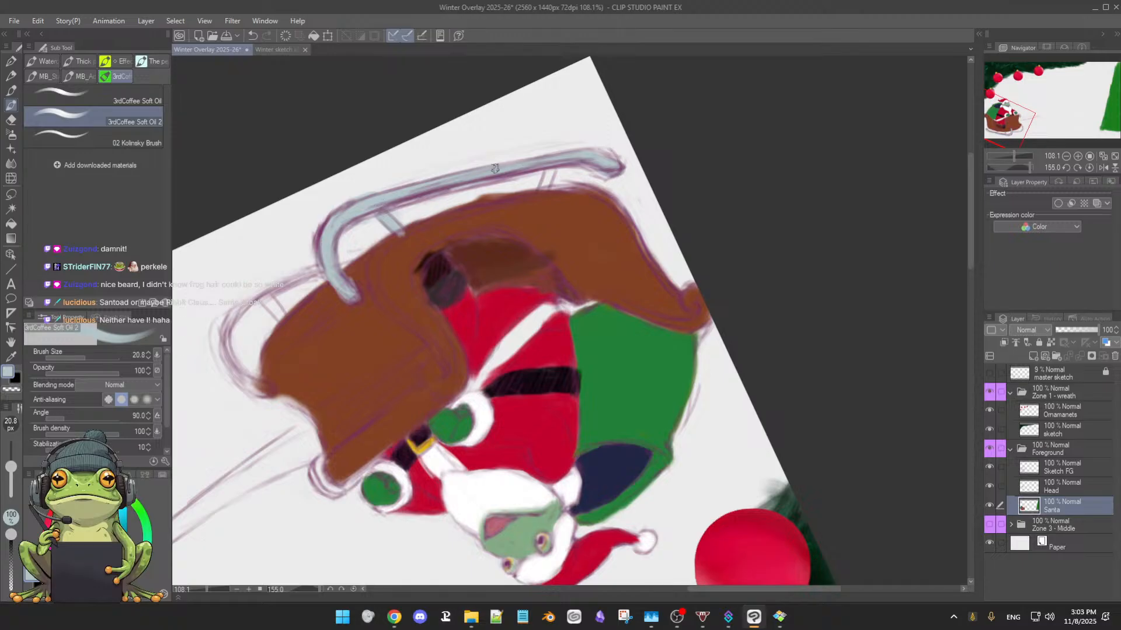
pyautogui.moveTo(422, 199); pyautogui.dragTo(537, 168)
pyautogui.moveTo(546, 167); pyautogui.dragTo(545, 185)
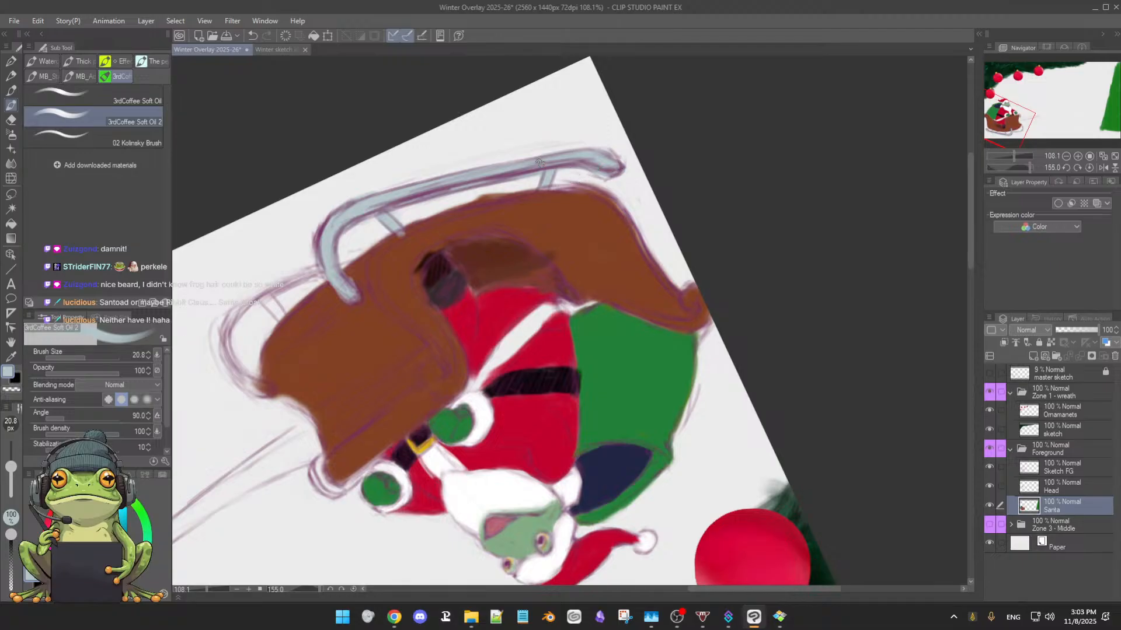
# Paint a pale blue-grey trim along the sleigh body's lower edge between the runner struts with an 18 px brush
pyautogui.press('[')
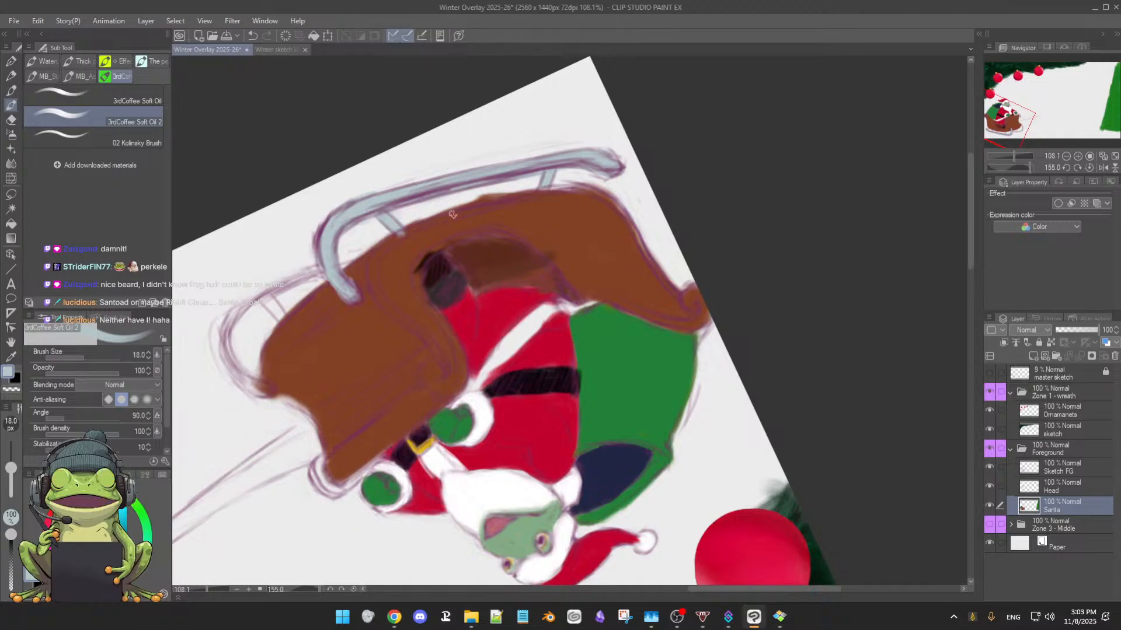
pyautogui.press('e')
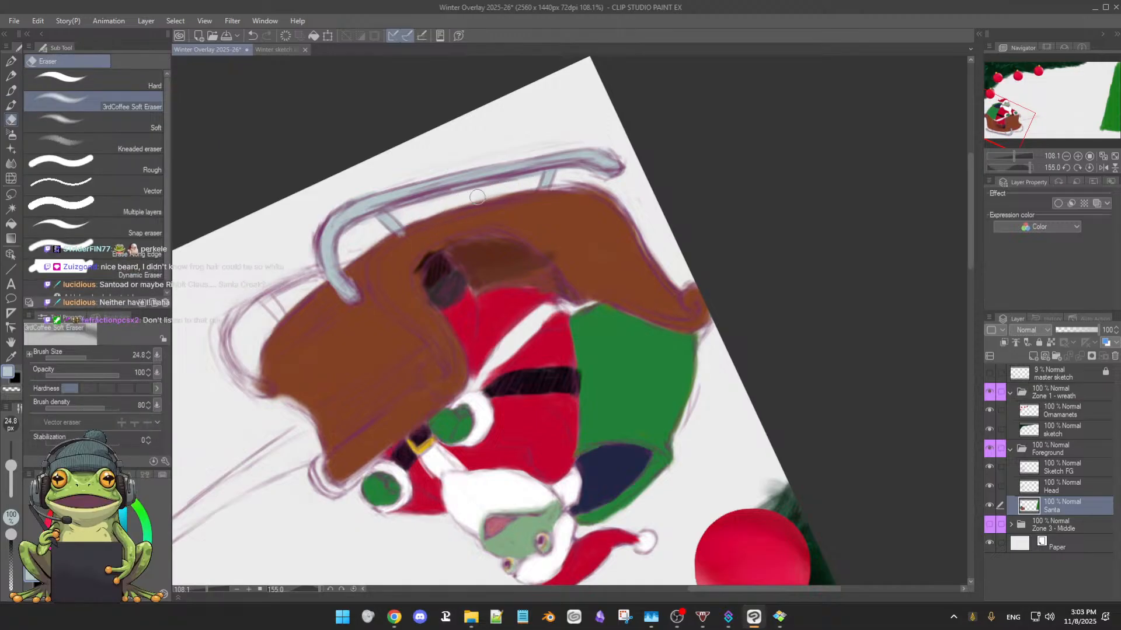
pyautogui.press('b')
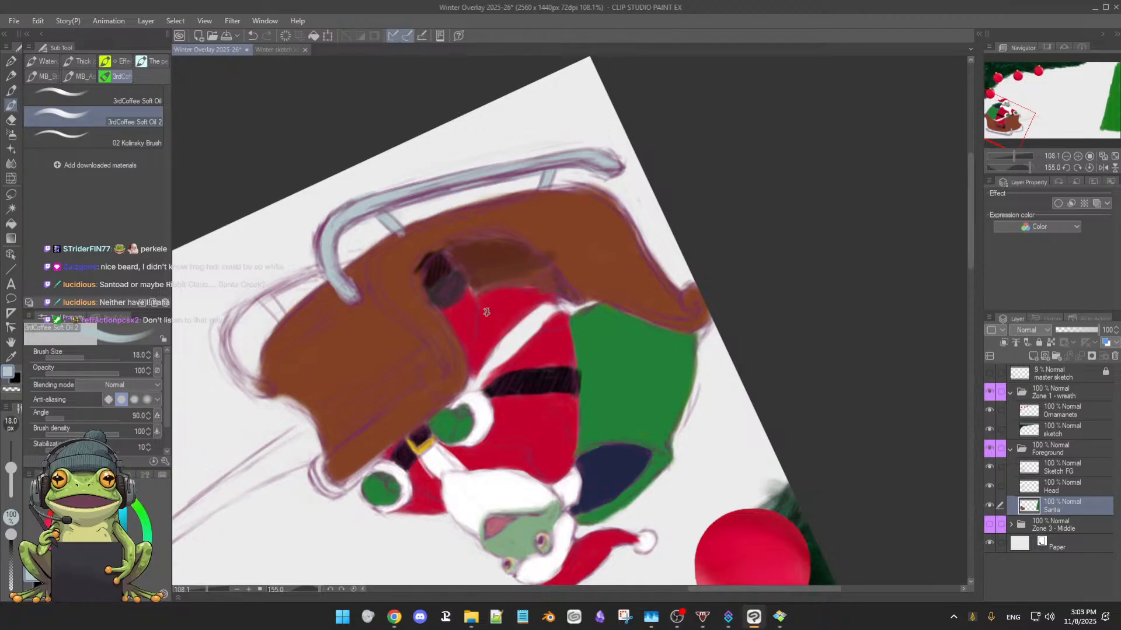
pyautogui.keyDown('ctrl'); pyautogui.keyDown('alt'); pyautogui.moveTo(493, 319); pyautogui.dragTo(504, 317); pyautogui.keyUp('alt'); pyautogui.keyUp('ctrl')
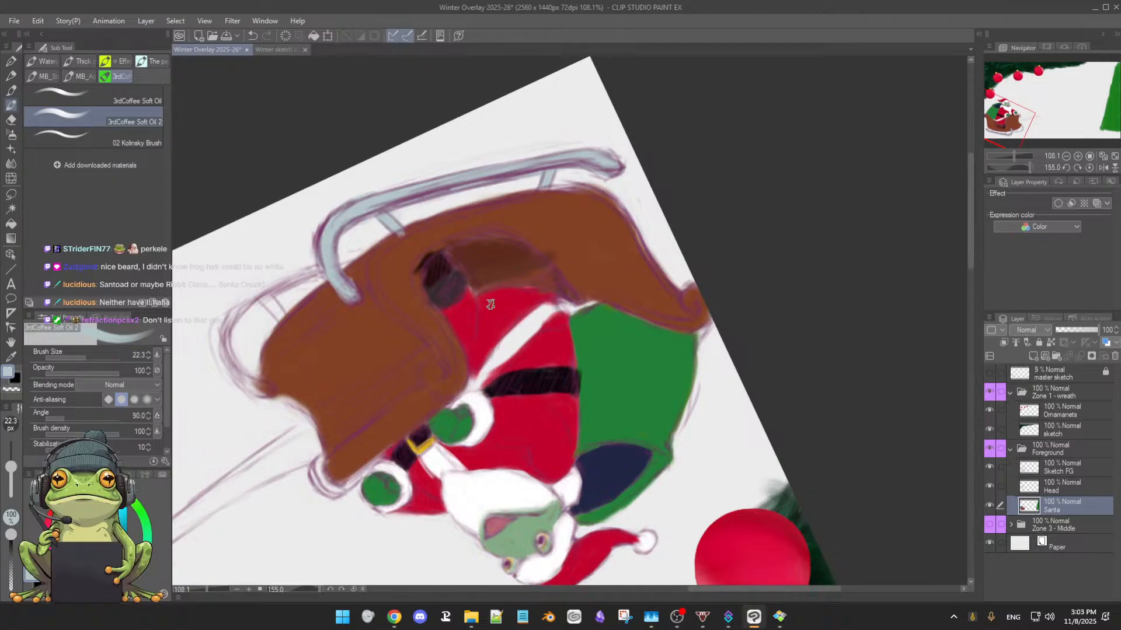
pyautogui.scroll(4, 491, 304)
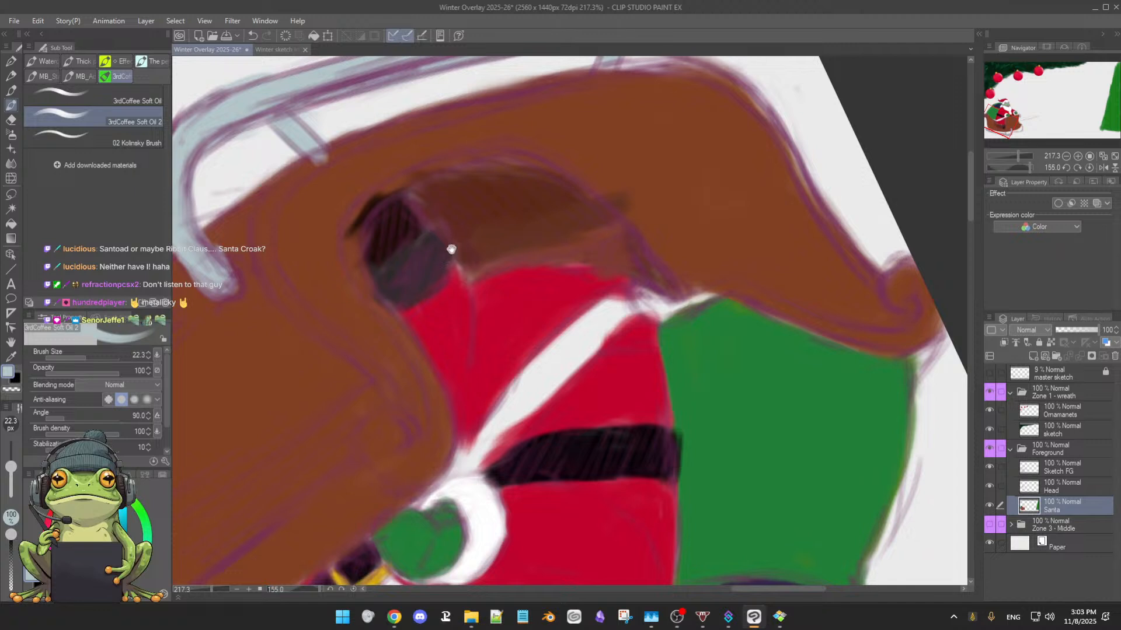
pyautogui.moveTo(451, 250); pyautogui.dragTo(591, 373)
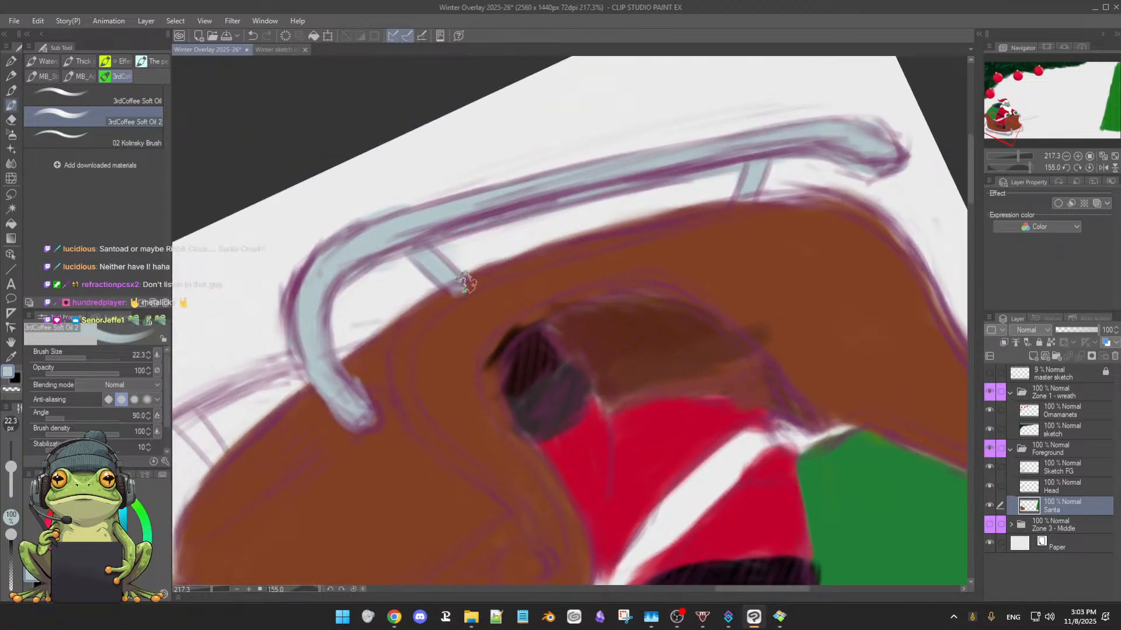
pyautogui.moveTo(460, 289)
pyautogui.keyDown('ctrl'); pyautogui.keyDown('alt'); pyautogui.mouseDown()
pyautogui.moveTo(473, 298)
pyautogui.moveTo(540, 257)
pyautogui.moveTo(642, 230)
pyautogui.moveTo(628, 229)
pyautogui.moveTo(613, 234)
pyautogui.moveTo(800, 198)
pyautogui.moveTo(766, 204)
pyautogui.mouseUp(); pyautogui.keyUp('alt'); pyautogui.keyUp('ctrl')
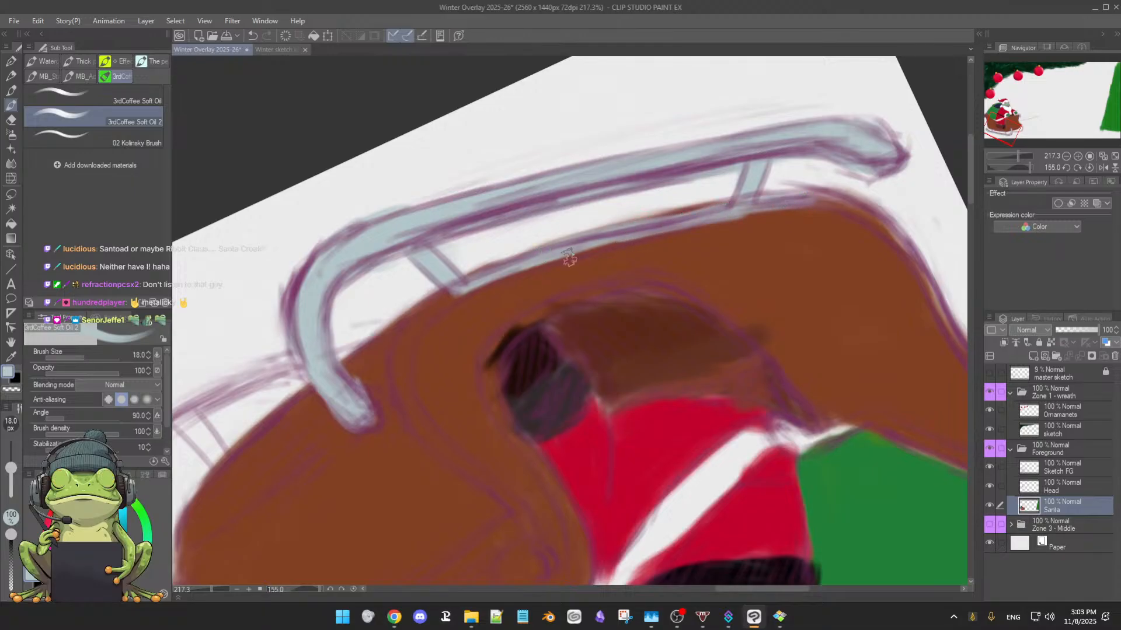
# Curve the pale trim up from the front strut onto the sleigh side and thicken the lower edge with a 20.1 px brush
pyautogui.moveTo(459, 287)
pyautogui.mouseDown()
pyautogui.moveTo(416, 329)
pyautogui.moveTo(452, 295)
pyautogui.moveTo(393, 374)
pyautogui.moveTo(398, 342)
pyautogui.moveTo(416, 419)
pyautogui.moveTo(412, 388)
pyautogui.mouseUp()
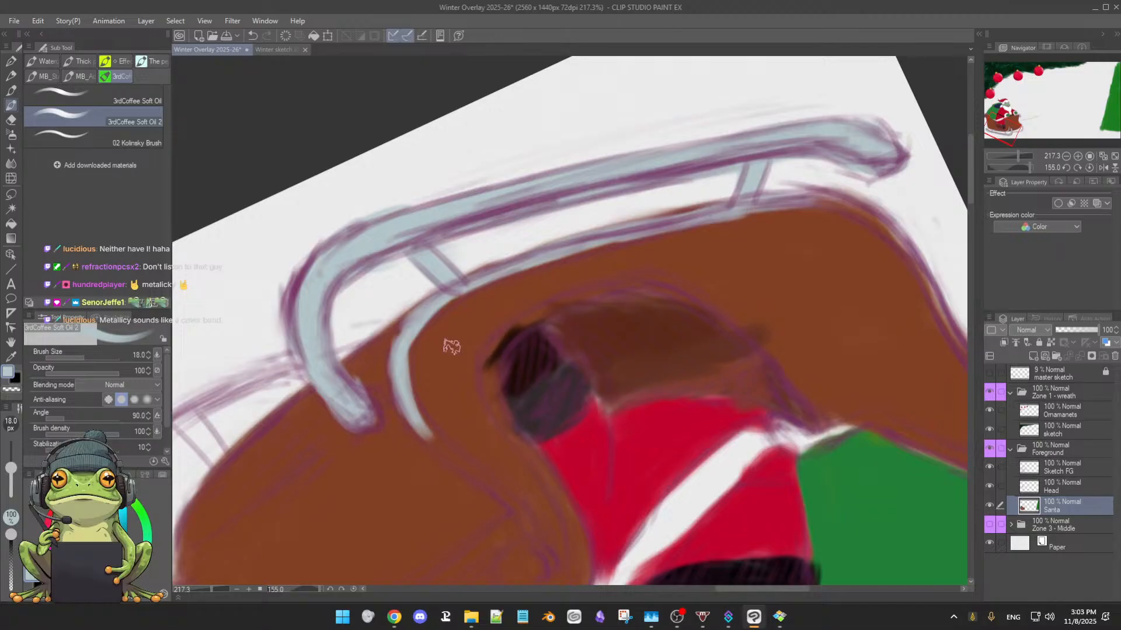
pyautogui.press(']')
pyautogui.moveTo(401, 341)
pyautogui.mouseDown()
pyautogui.moveTo(416, 318)
pyautogui.moveTo(404, 401)
pyautogui.moveTo(451, 454)
pyautogui.mouseUp()
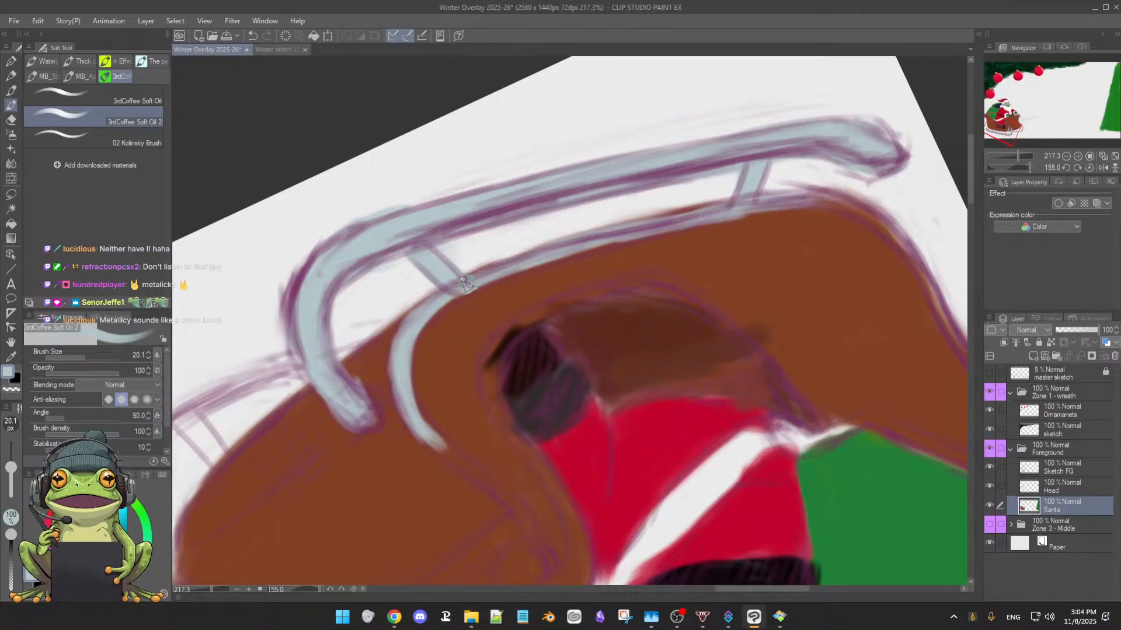
pyautogui.moveTo(470, 282)
pyautogui.mouseDown()
pyautogui.moveTo(591, 235)
pyautogui.moveTo(721, 211)
pyautogui.mouseUp()
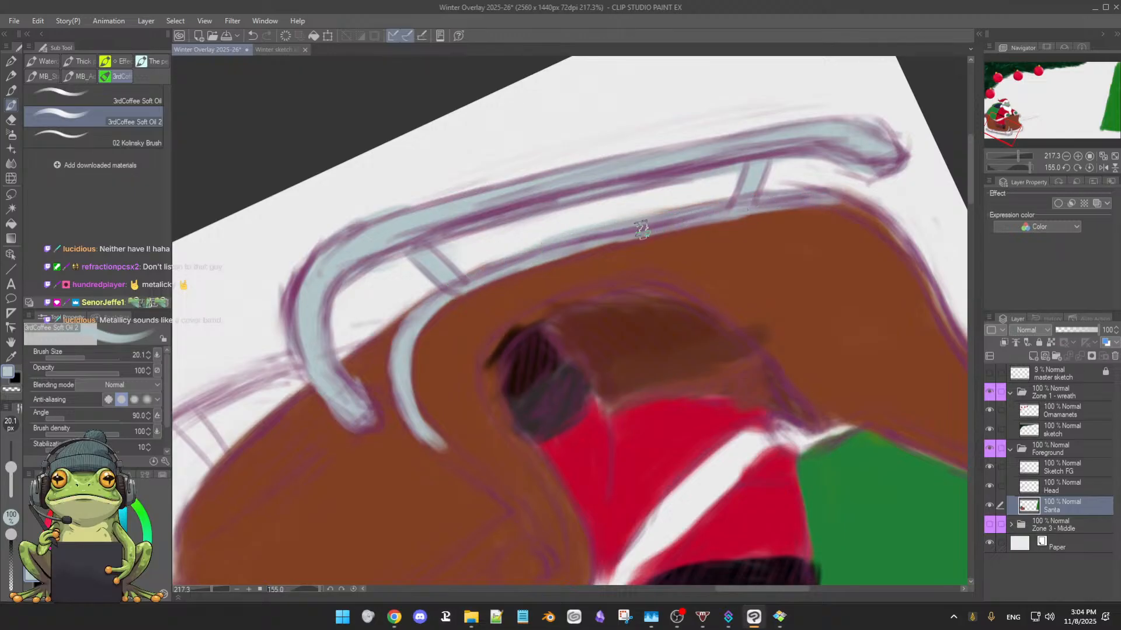
# Continue the pale blue-grey trim from the rear strut up around the sleigh's lower rear curve
pyautogui.moveTo(785, 455); pyautogui.dragTo(648, 212)
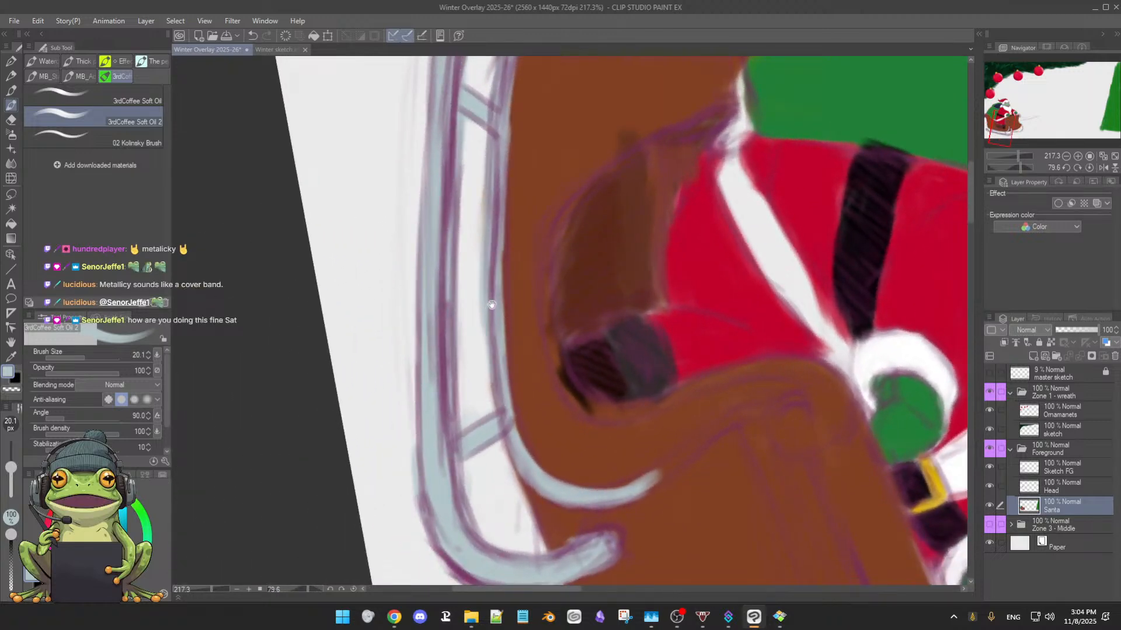
pyautogui.moveTo(506, 283); pyautogui.dragTo(639, 276)
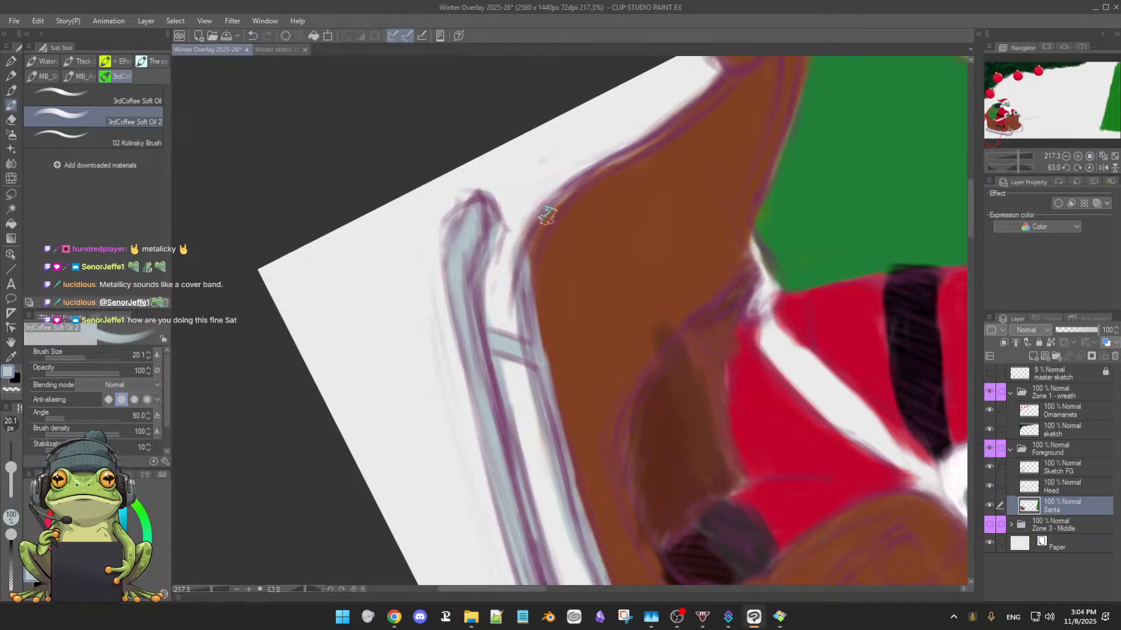
pyautogui.moveTo(550, 206); pyautogui.dragTo(527, 270)
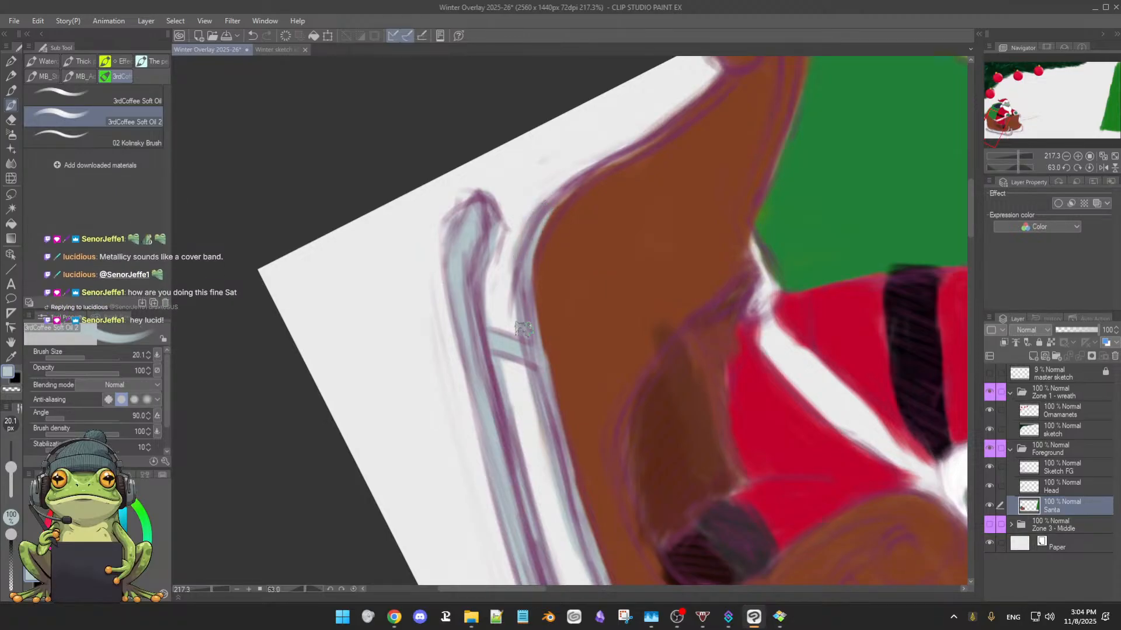
pyautogui.moveTo(562, 186)
pyautogui.mouseDown()
pyautogui.moveTo(593, 175)
pyautogui.moveTo(542, 203)
pyautogui.moveTo(655, 142)
pyautogui.mouseUp()
# Paint the rear scroll of the sleigh pale blue-grey and run the trim down both its outer edge and the edge beside the green sack
pyautogui.moveTo(621, 214)
pyautogui.mouseDown()
pyautogui.moveTo(554, 328)
pyautogui.moveTo(554, 361)
pyautogui.mouseUp()
pyautogui.moveTo(674, 197); pyautogui.dragTo(666, 189)
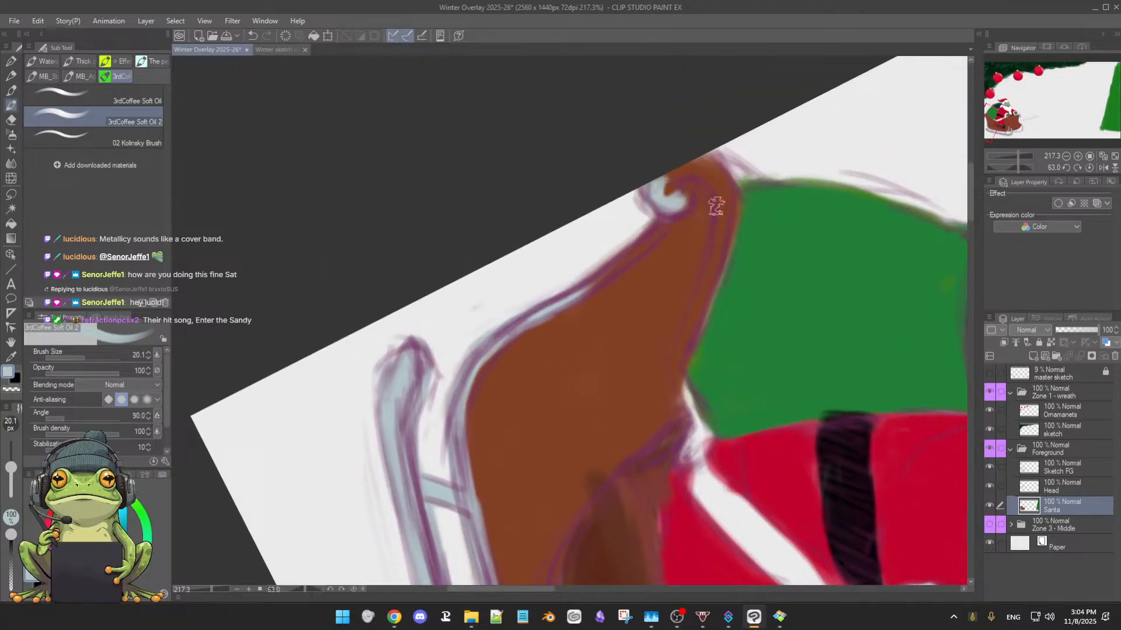
pyautogui.moveTo(736, 182); pyautogui.dragTo(711, 272)
pyautogui.moveTo(722, 221)
pyautogui.mouseDown()
pyautogui.moveTo(707, 168)
pyautogui.moveTo(660, 191)
pyautogui.moveTo(672, 173)
pyautogui.moveTo(725, 180)
pyautogui.mouseUp()
pyautogui.moveTo(670, 223)
pyautogui.mouseDown()
pyautogui.moveTo(606, 283)
pyautogui.moveTo(609, 269)
pyautogui.moveTo(503, 330)
pyautogui.mouseUp()
pyautogui.moveTo(706, 253); pyautogui.dragTo(690, 300)
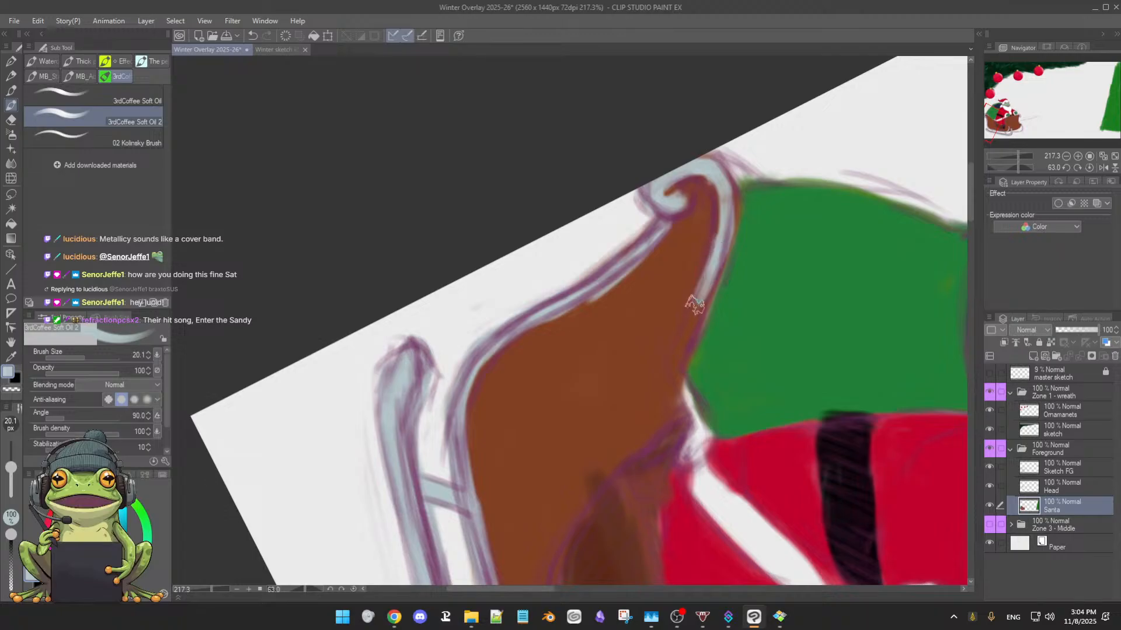
pyautogui.moveTo(715, 186); pyautogui.dragTo(711, 262)
pyautogui.moveTo(726, 182)
pyautogui.mouseDown()
pyautogui.moveTo(722, 250)
pyautogui.moveTo(726, 201)
pyautogui.moveTo(707, 296)
pyautogui.moveTo(721, 241)
pyautogui.moveTo(678, 364)
pyautogui.moveTo(682, 347)
pyautogui.moveTo(687, 402)
pyautogui.moveTo(678, 378)
pyautogui.moveTo(701, 424)
pyautogui.moveTo(688, 451)
pyautogui.mouseUp()
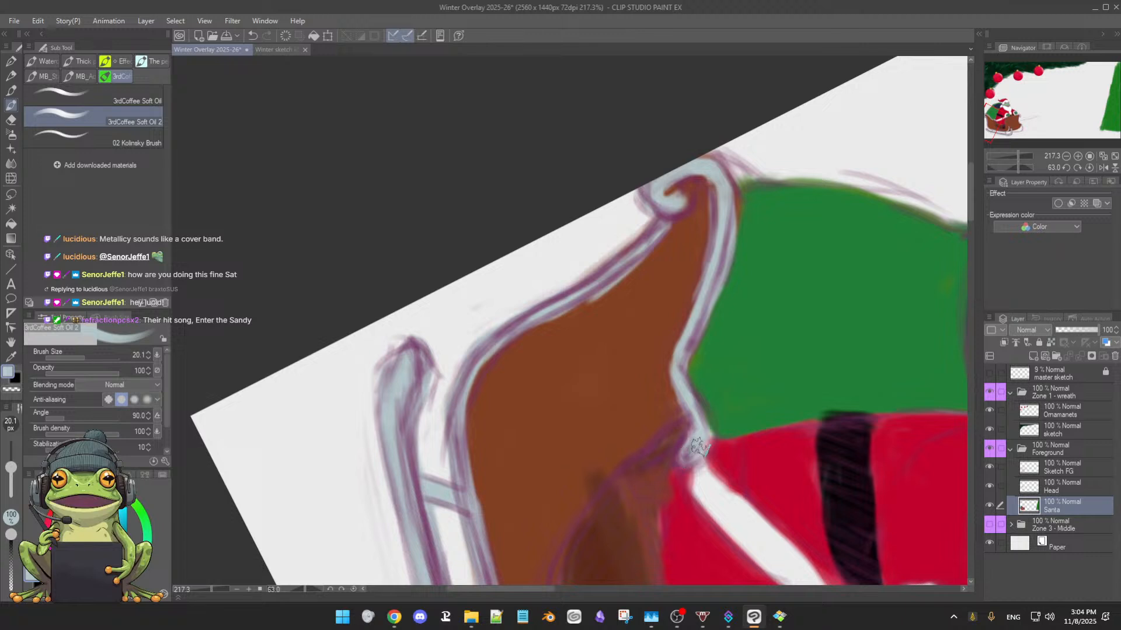
# Outline the rear and lower edges of the sleigh's side opening, beneath Santa's legs and boot, in pale blue-grey
pyautogui.moveTo(682, 413); pyautogui.dragTo(648, 446)
pyautogui.moveTo(802, 439); pyautogui.dragTo(872, 329)
pyautogui.moveTo(603, 449)
pyautogui.mouseDown()
pyautogui.moveTo(809, 468)
pyautogui.moveTo(738, 308)
pyautogui.mouseUp()
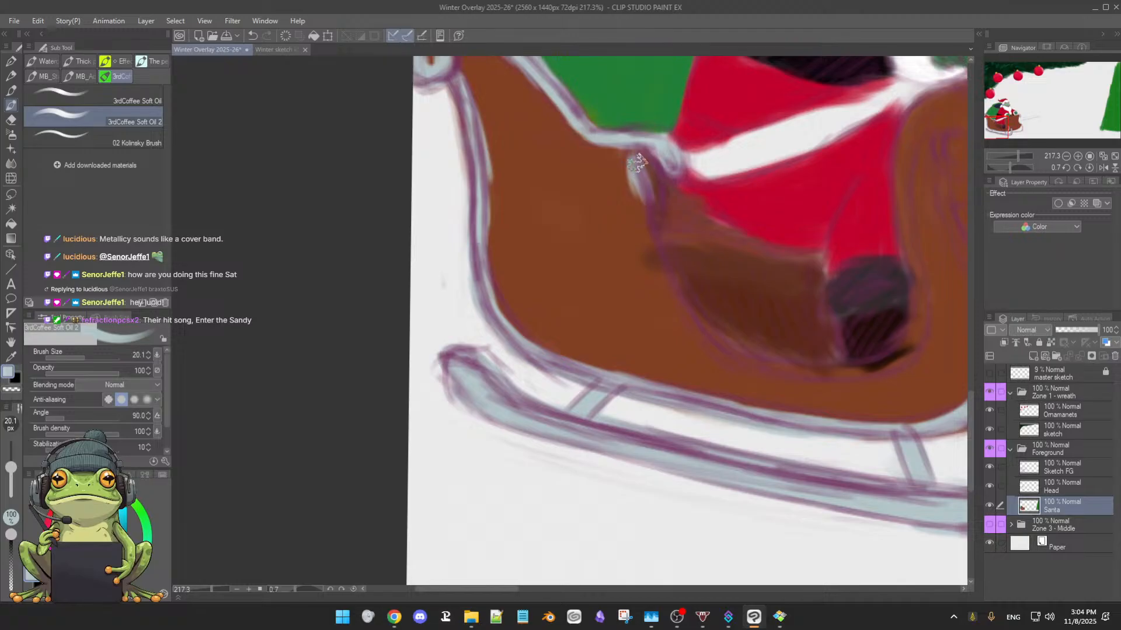
pyautogui.moveTo(640, 168)
pyautogui.mouseDown()
pyautogui.moveTo(643, 222)
pyautogui.moveTo(643, 183)
pyautogui.moveTo(671, 271)
pyautogui.moveTo(720, 328)
pyautogui.mouseUp()
pyautogui.moveTo(668, 266)
pyautogui.mouseDown()
pyautogui.moveTo(727, 339)
pyautogui.moveTo(785, 365)
pyautogui.moveTo(724, 362)
pyautogui.moveTo(759, 362)
pyautogui.moveTo(741, 352)
pyautogui.moveTo(892, 362)
pyautogui.moveTo(927, 328)
pyautogui.mouseUp()
pyautogui.moveTo(927, 328)
pyautogui.mouseDown()
pyautogui.moveTo(886, 361)
pyautogui.moveTo(855, 364)
pyautogui.mouseUp()
pyautogui.moveTo(937, 370); pyautogui.dragTo(947, 350)
# Paint the pale trim down the front edge of the side opening, joining it to the lower edge beside the boot
pyautogui.moveTo(931, 284); pyautogui.dragTo(665, 327)
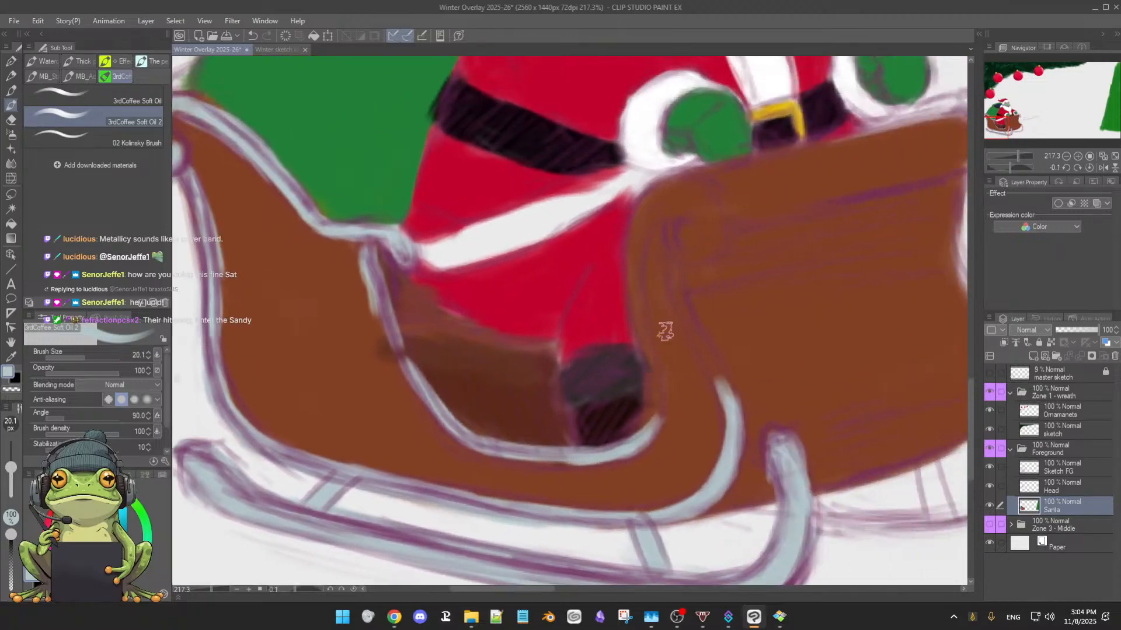
pyautogui.moveTo(636, 216)
pyautogui.mouseDown()
pyautogui.moveTo(629, 263)
pyautogui.moveTo(637, 216)
pyautogui.moveTo(633, 306)
pyautogui.mouseUp()
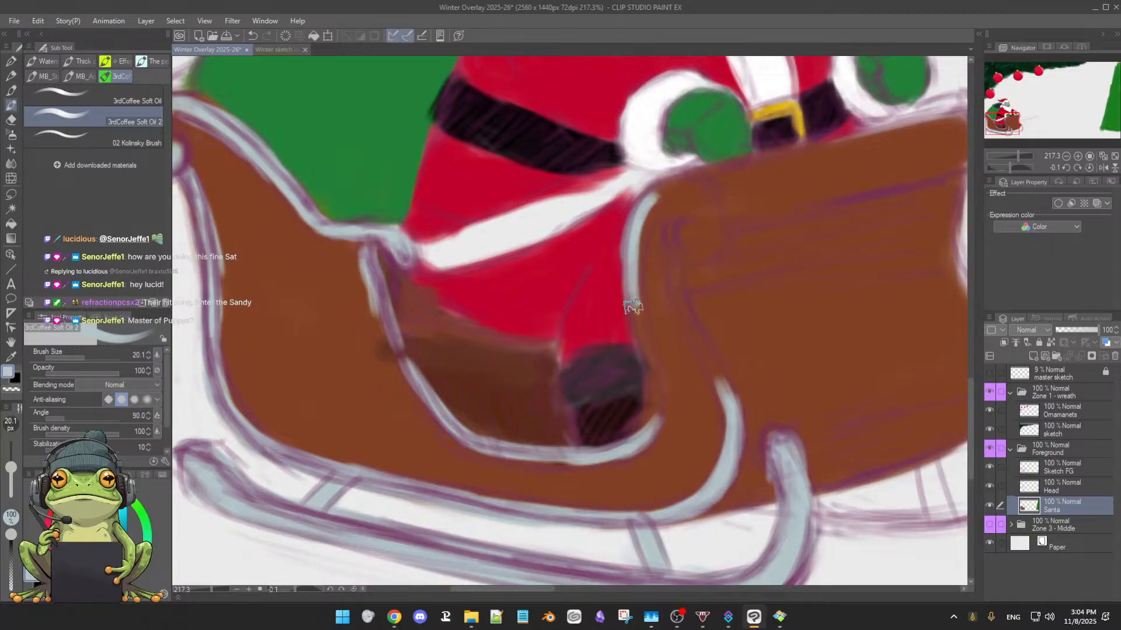
pyautogui.moveTo(631, 262); pyautogui.dragTo(645, 344)
pyautogui.moveTo(635, 300); pyautogui.dragTo(651, 385)
pyautogui.moveTo(643, 339); pyautogui.dragTo(655, 426)
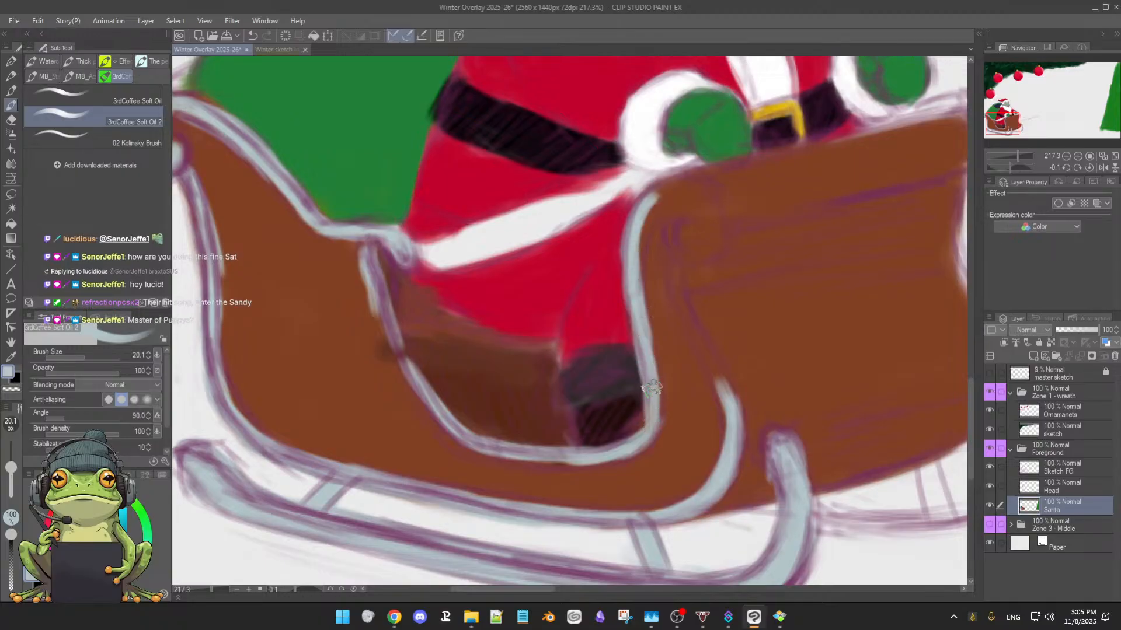
pyautogui.moveTo(653, 385); pyautogui.dragTo(625, 455)
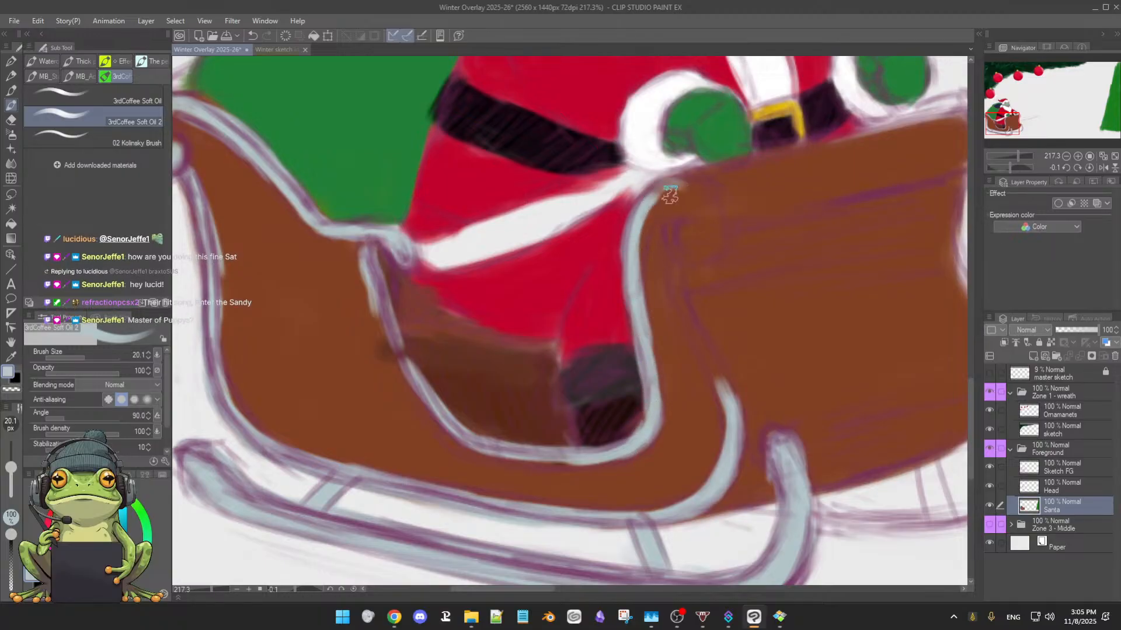
# Paint the scroll at the top of the front trim and its inner line down to the lower curve in pale blue-grey
pyautogui.moveTo(656, 192)
pyautogui.mouseDown()
pyautogui.moveTo(695, 190)
pyautogui.moveTo(708, 208)
pyautogui.moveTo(685, 189)
pyautogui.moveTo(701, 192)
pyautogui.moveTo(714, 234)
pyautogui.mouseUp()
pyautogui.moveTo(697, 184)
pyautogui.mouseDown()
pyautogui.moveTo(715, 237)
pyautogui.moveTo(679, 243)
pyautogui.moveTo(686, 228)
pyautogui.moveTo(687, 251)
pyautogui.moveTo(680, 219)
pyautogui.moveTo(698, 239)
pyautogui.moveTo(675, 229)
pyautogui.moveTo(679, 217)
pyautogui.moveTo(693, 245)
pyautogui.moveTo(677, 229)
pyautogui.moveTo(684, 218)
pyautogui.moveTo(667, 269)
pyautogui.moveTo(664, 232)
pyautogui.moveTo(670, 290)
pyautogui.moveTo(662, 255)
pyautogui.moveTo(672, 281)
pyautogui.moveTo(664, 266)
pyautogui.moveTo(729, 397)
pyautogui.mouseUp()
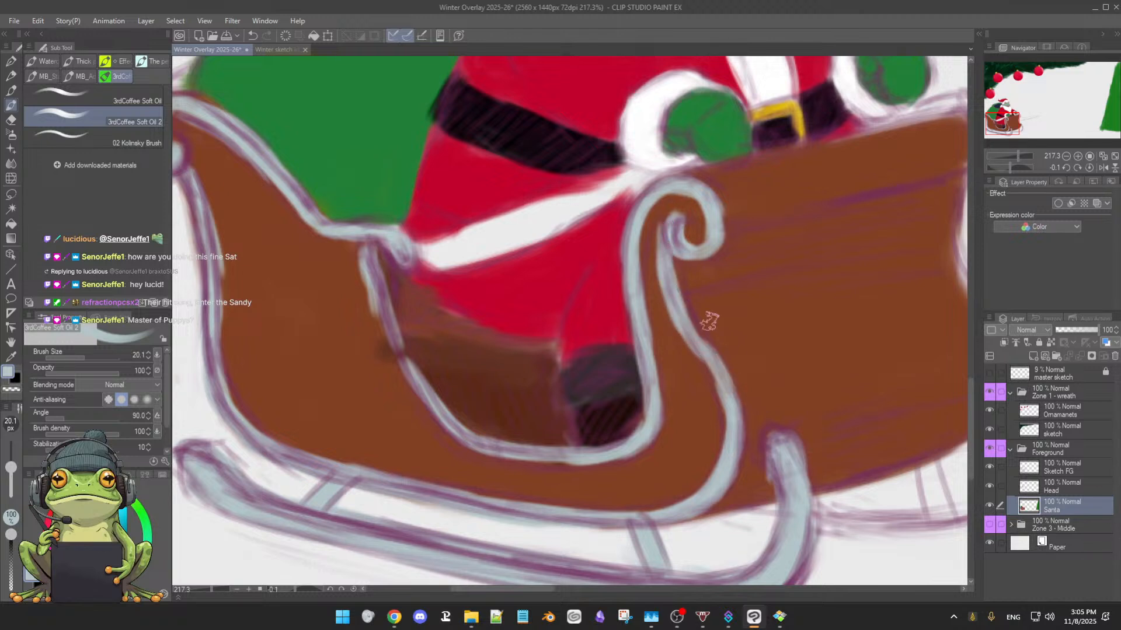
pyautogui.moveTo(670, 292)
pyautogui.mouseDown()
pyautogui.moveTo(721, 420)
pyautogui.moveTo(711, 369)
pyautogui.moveTo(731, 461)
pyautogui.mouseUp()
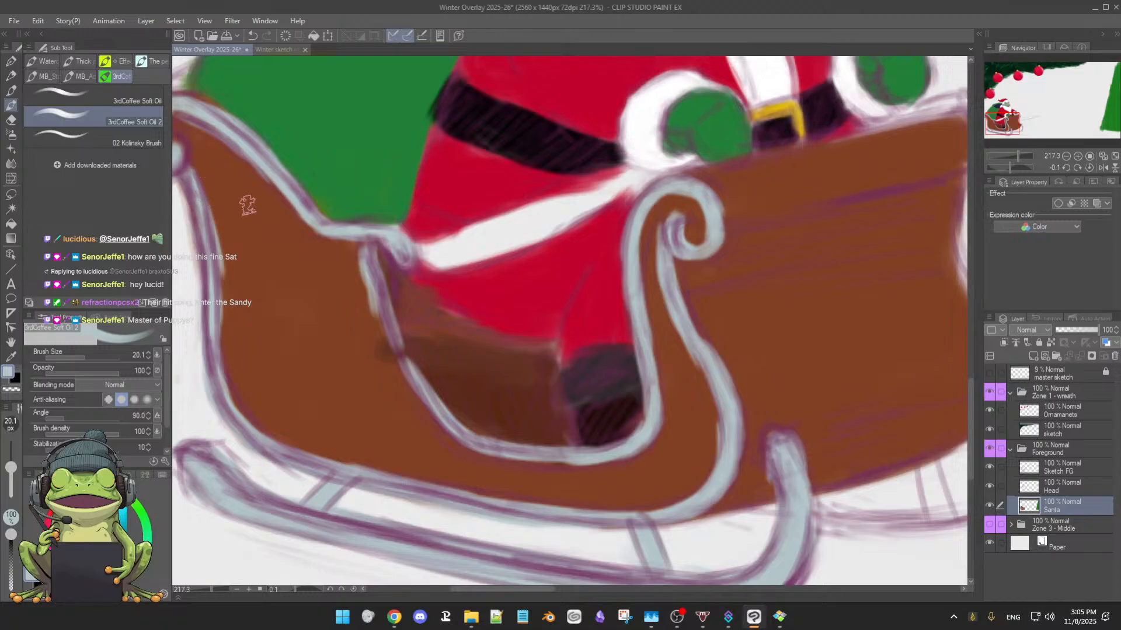
# Paint the sleigh's far rear corner behind the green sack brown, reducing the brush size to 10, and clean the sack's edge in green
pyautogui.moveTo(251, 198); pyautogui.dragTo(300, 214)
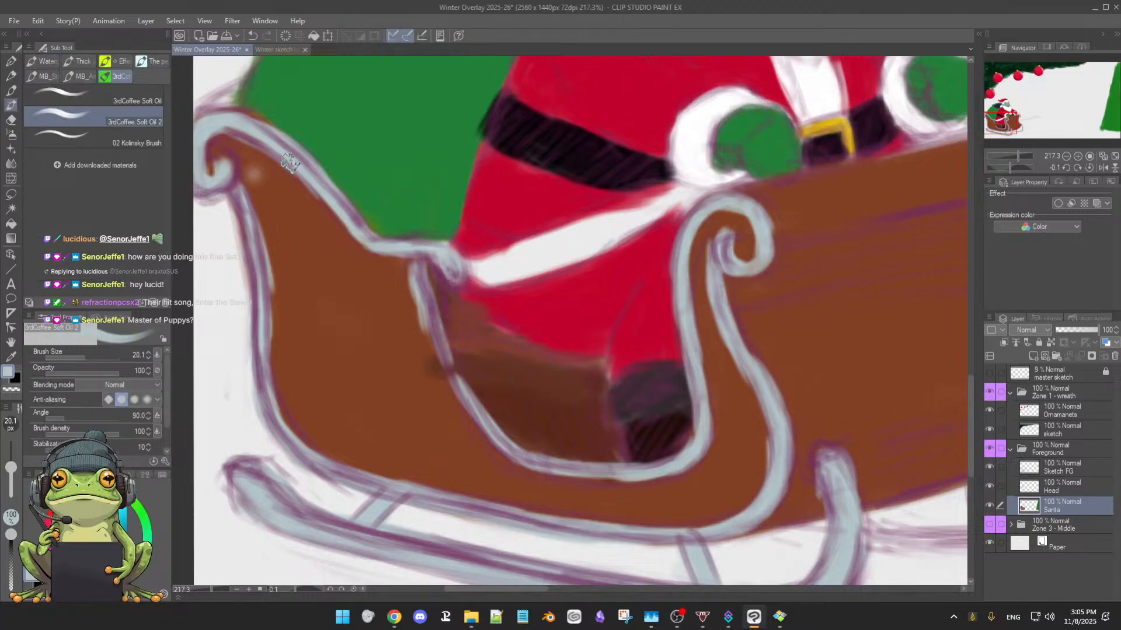
pyautogui.keyDown('alt'); pyautogui.click(274, 172); pyautogui.keyUp('alt')
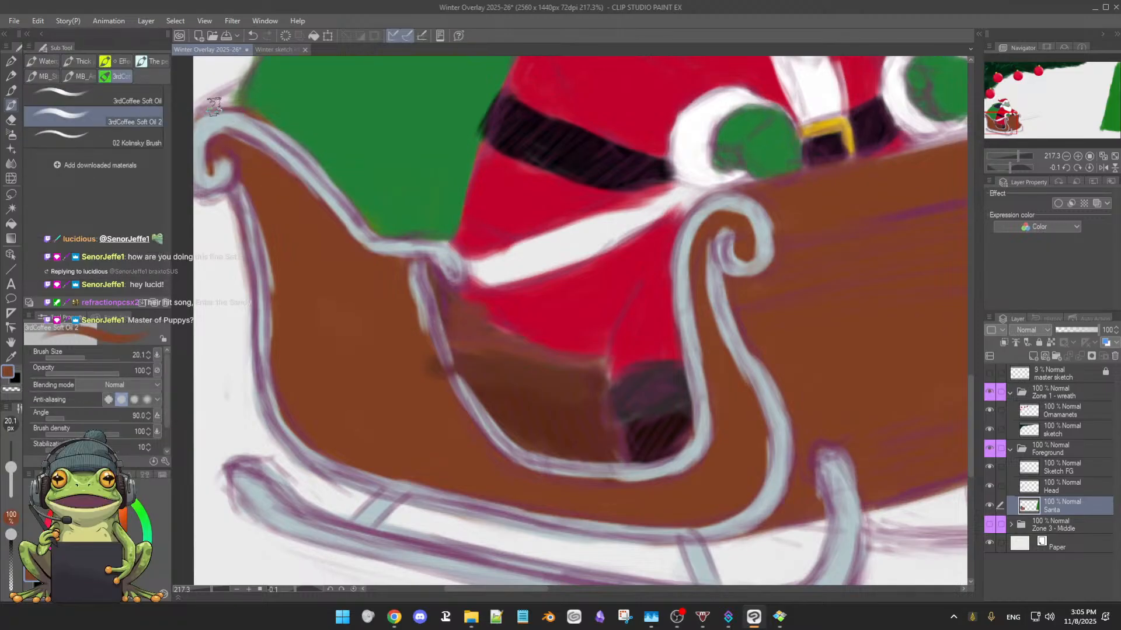
pyautogui.moveTo(313, 118)
pyautogui.mouseDown()
pyautogui.moveTo(426, 205)
pyautogui.moveTo(353, 180)
pyautogui.mouseUp()
pyautogui.press('[')
pyautogui.press('[')
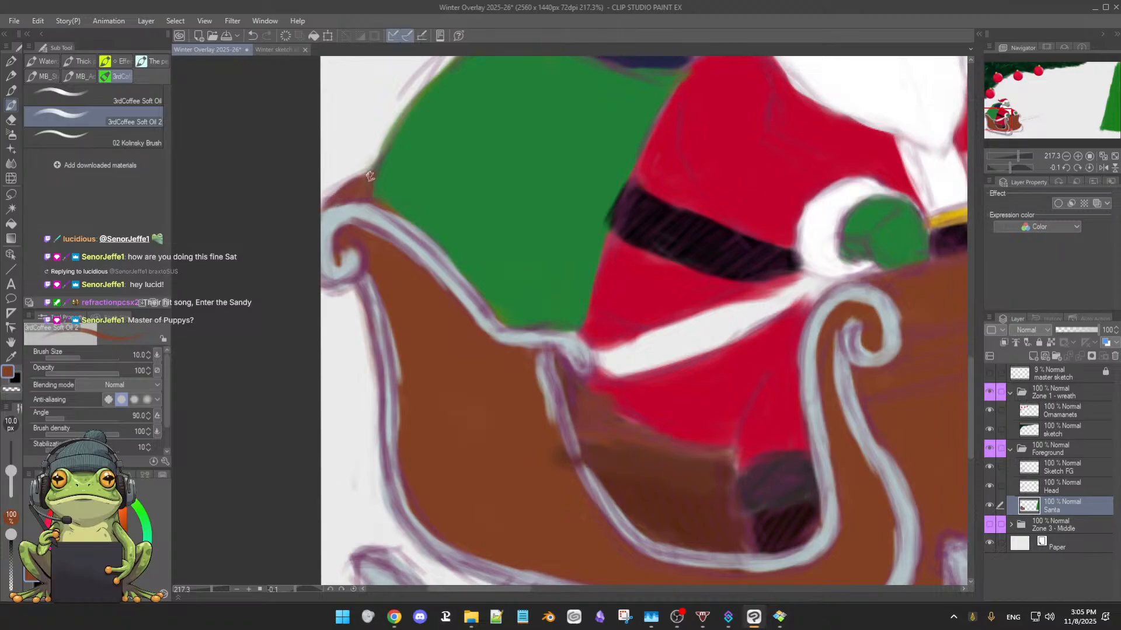
pyautogui.keyDown('alt'); pyautogui.click(387, 170); pyautogui.keyUp('alt')
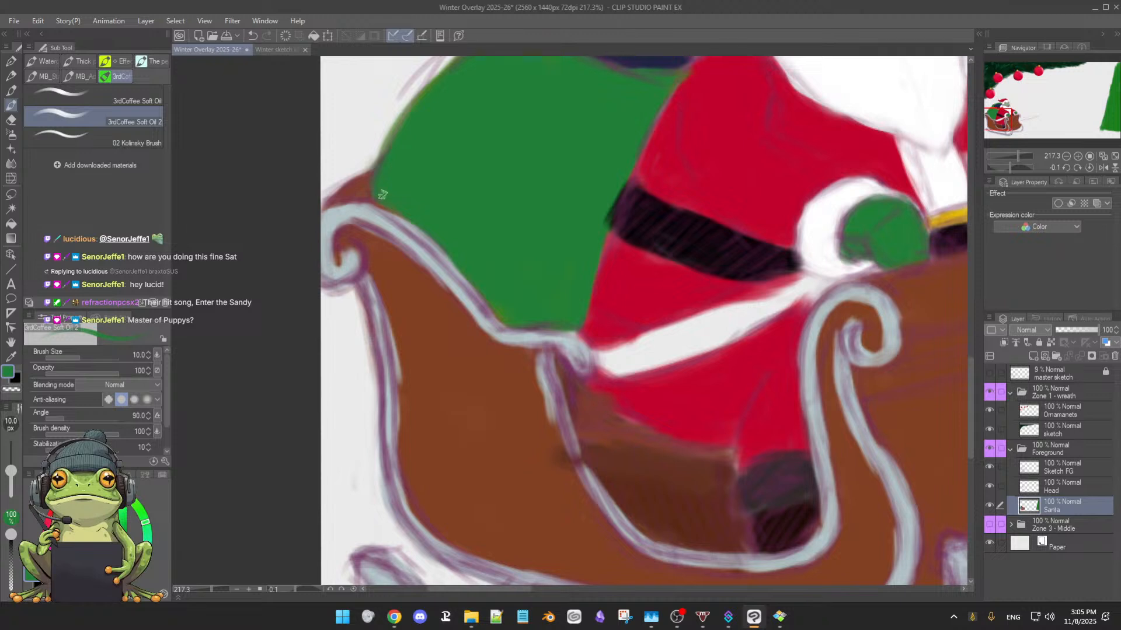
# Paint the curled scroll at the sleigh's upper front pale blue-grey and tidy its inner edge with the brown body colour
pyautogui.keyDown('alt'); pyautogui.click(363, 211); pyautogui.keyUp('alt')
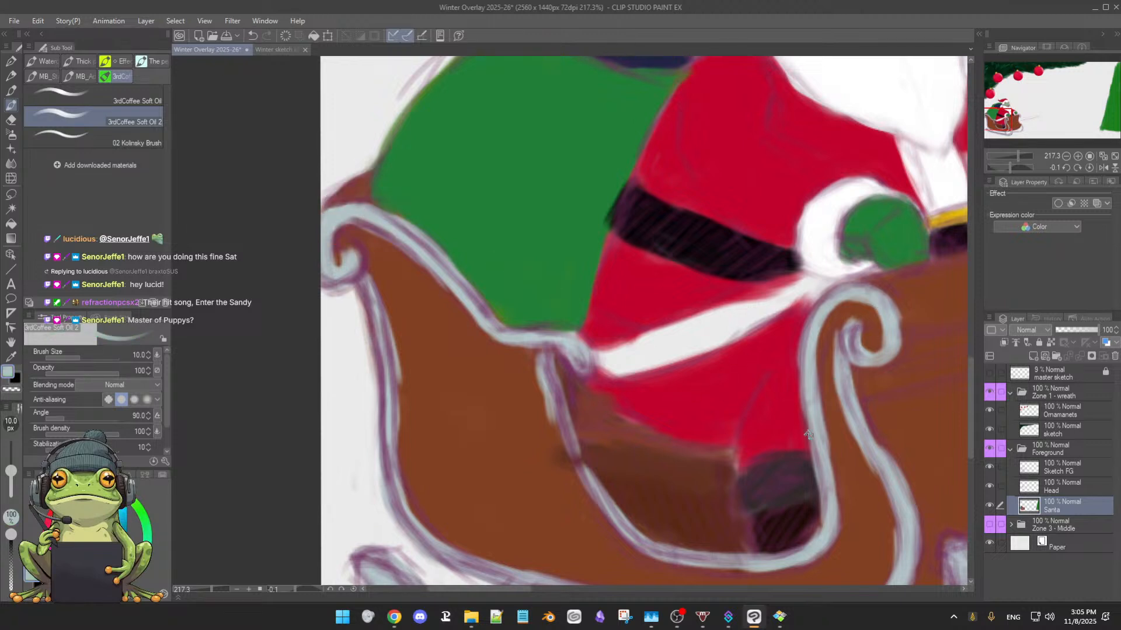
pyautogui.moveTo(878, 439); pyautogui.dragTo(514, 483)
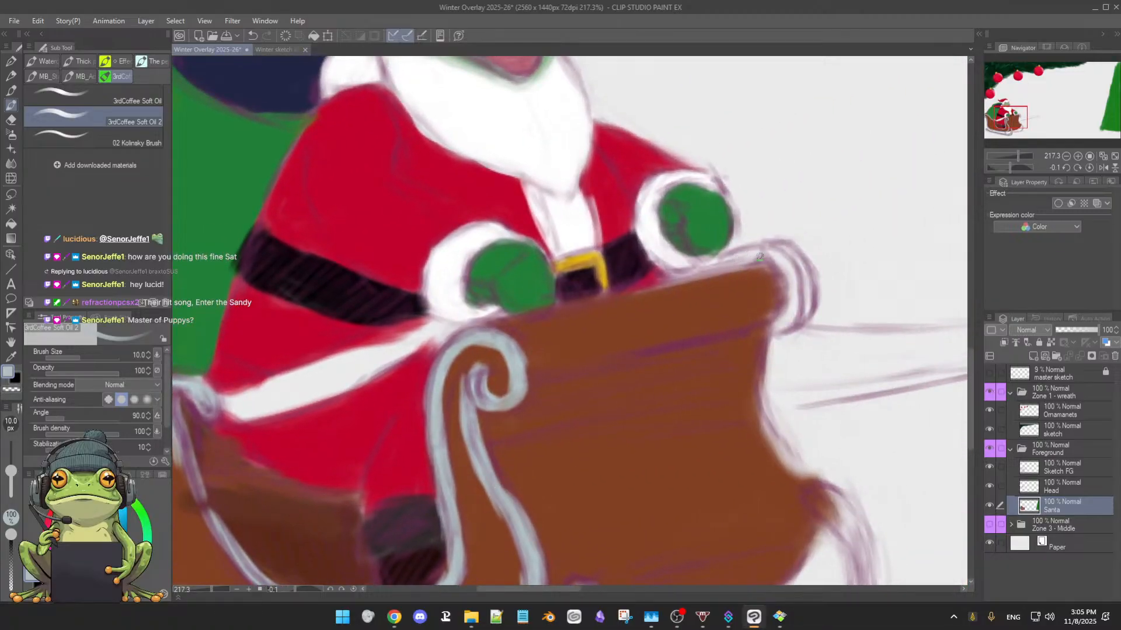
pyautogui.moveTo(742, 257)
pyautogui.mouseDown()
pyautogui.moveTo(766, 252)
pyautogui.moveTo(755, 254)
pyautogui.mouseUp()
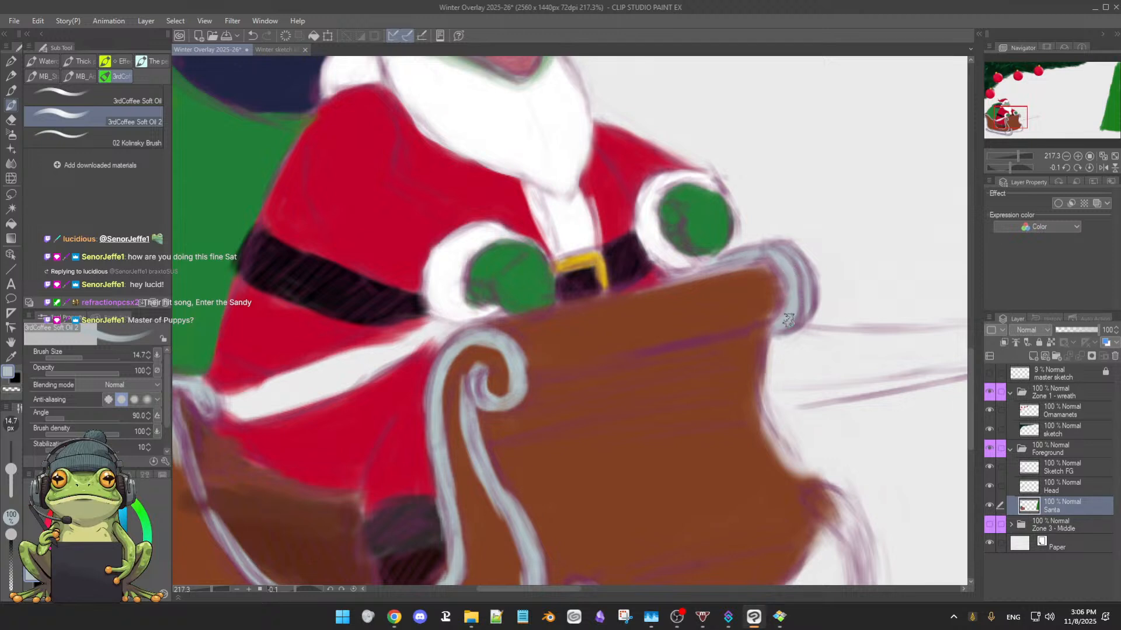
pyautogui.keyDown('alt'); pyautogui.click(624, 313); pyautogui.keyUp('alt')
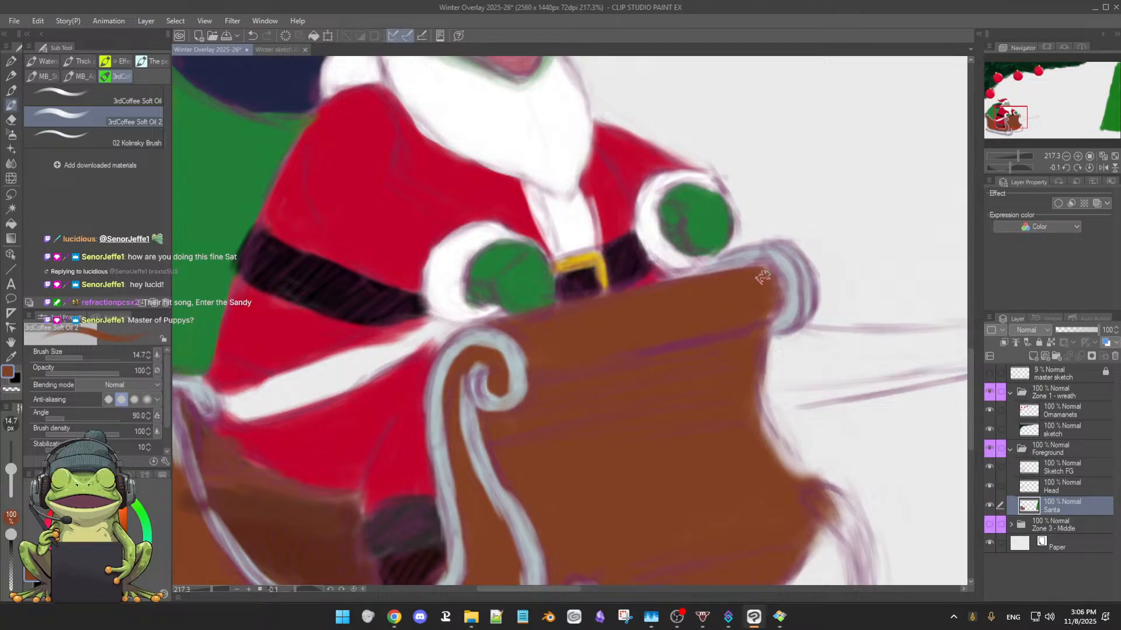
pyautogui.moveTo(776, 293); pyautogui.dragTo(777, 311)
pyautogui.moveTo(777, 284); pyautogui.dragTo(773, 319)
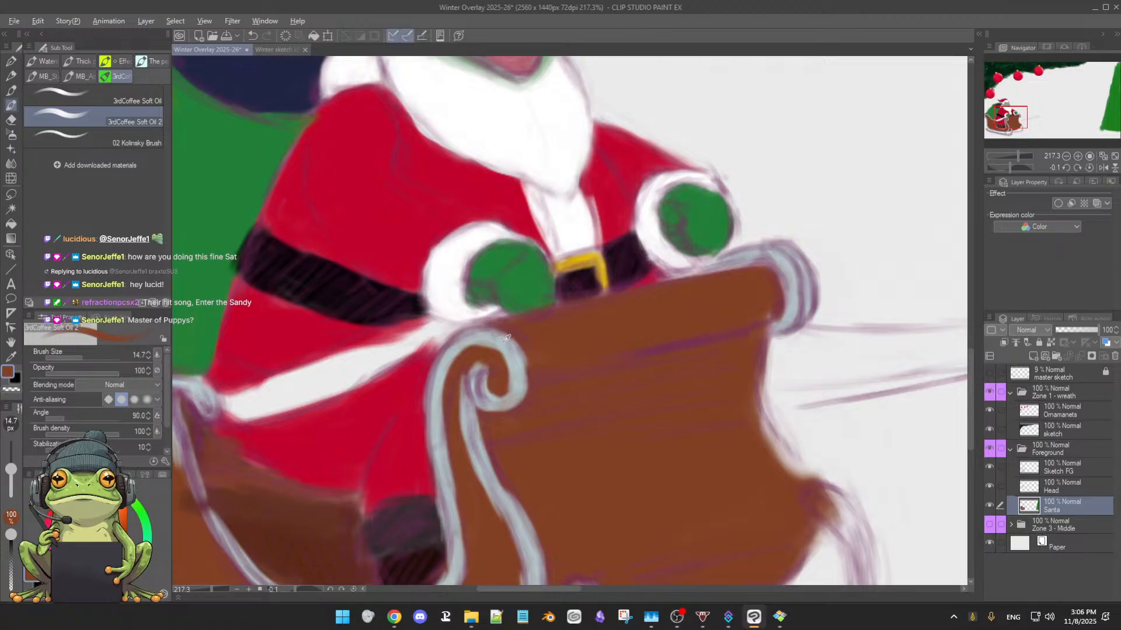
# Run pale blue-grey trim down the upper front edge below the scroll and hide the Sketch FG layer
pyautogui.keyDown('alt'); pyautogui.click(456, 351); pyautogui.keyUp('alt')
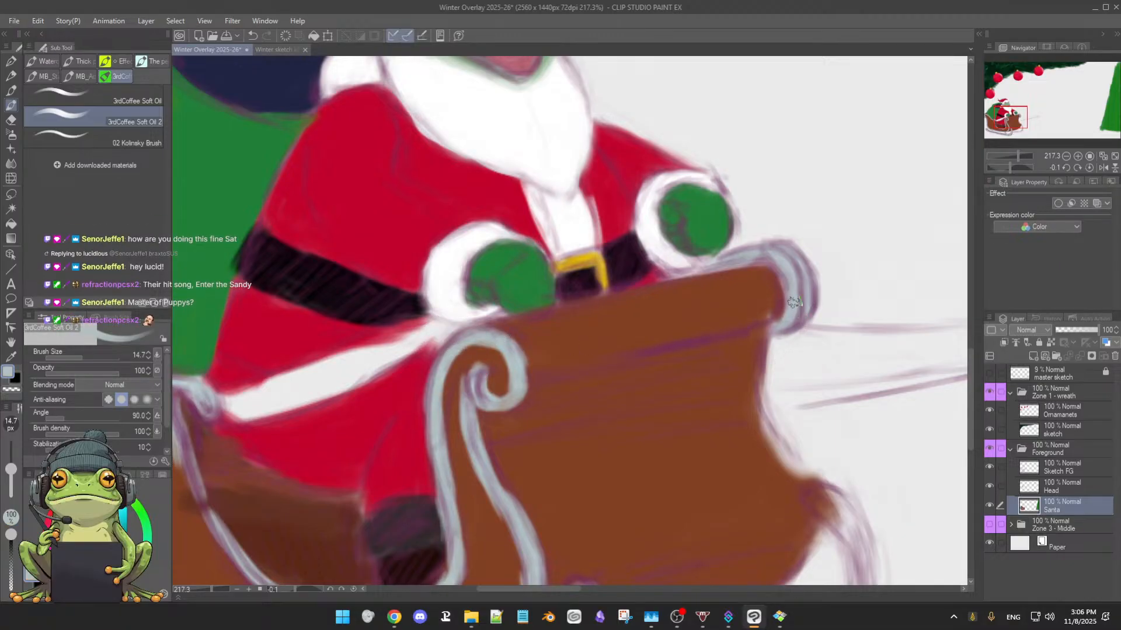
pyautogui.moveTo(769, 332); pyautogui.dragTo(761, 421)
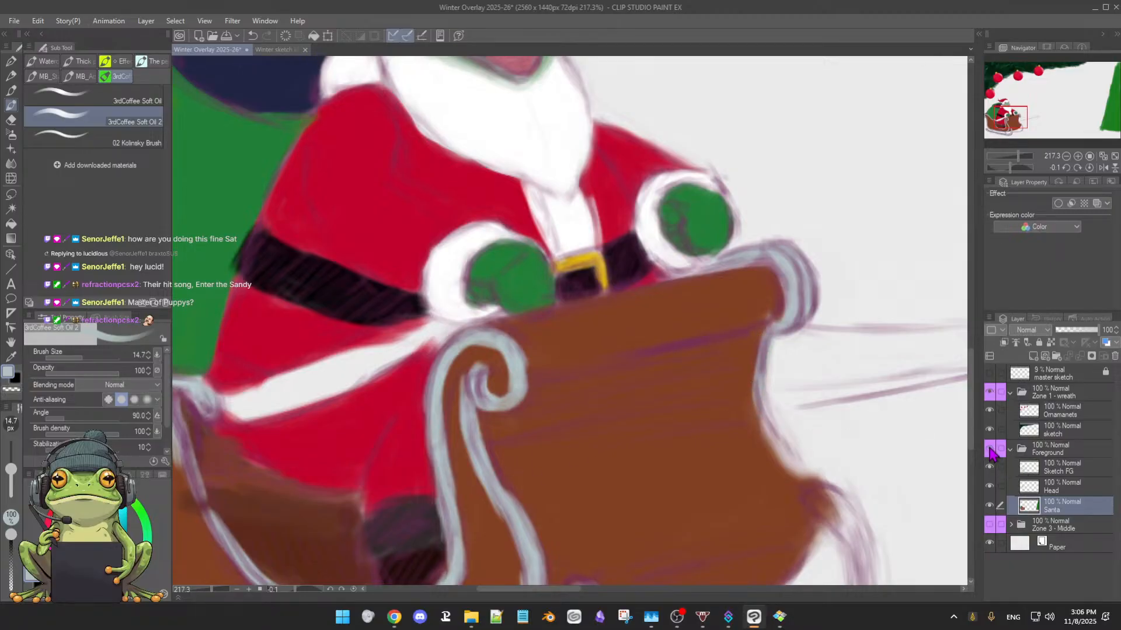
pyautogui.click(989, 449)
pyautogui.click(989, 449)
pyautogui.click(990, 467)
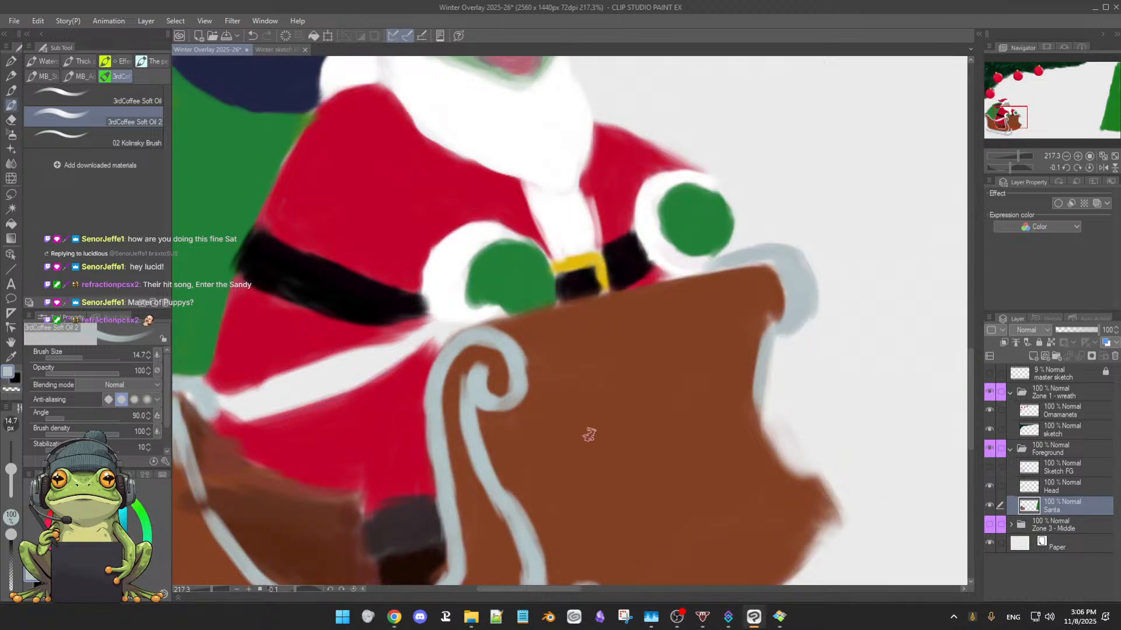
# Smooth and thicken the pale blue-grey scroll, side-opening trim and near runner with the sketch lines hidden
pyautogui.keyDown('alt'); pyautogui.click(480, 390); pyautogui.keyUp('alt')
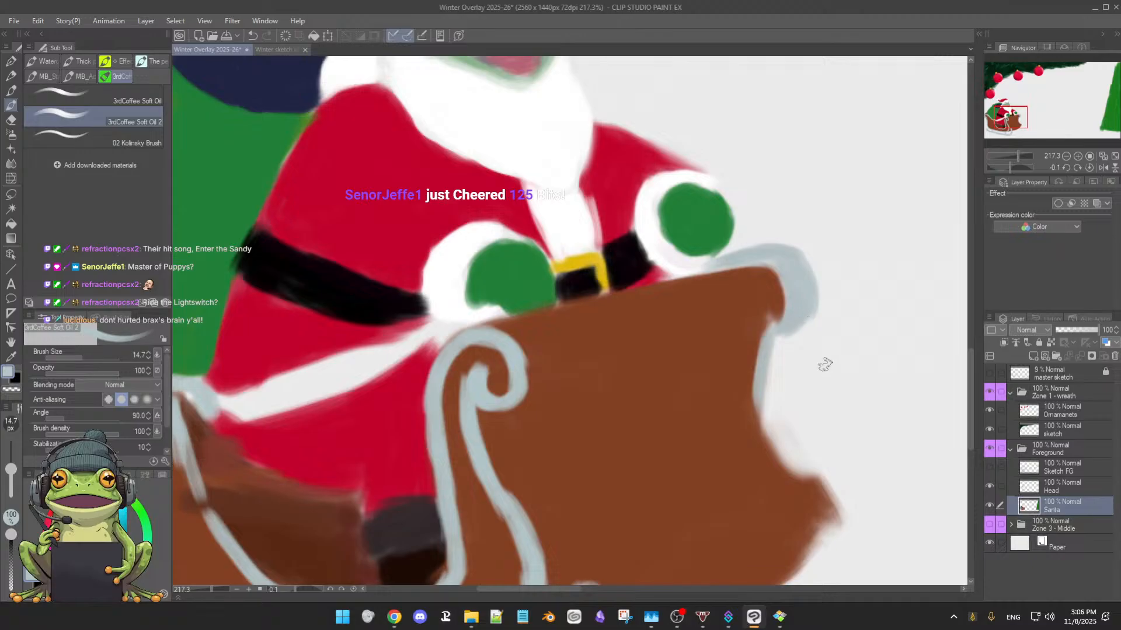
pyautogui.moveTo(512, 352)
pyautogui.mouseDown()
pyautogui.moveTo(517, 386)
pyautogui.moveTo(470, 385)
pyautogui.mouseUp()
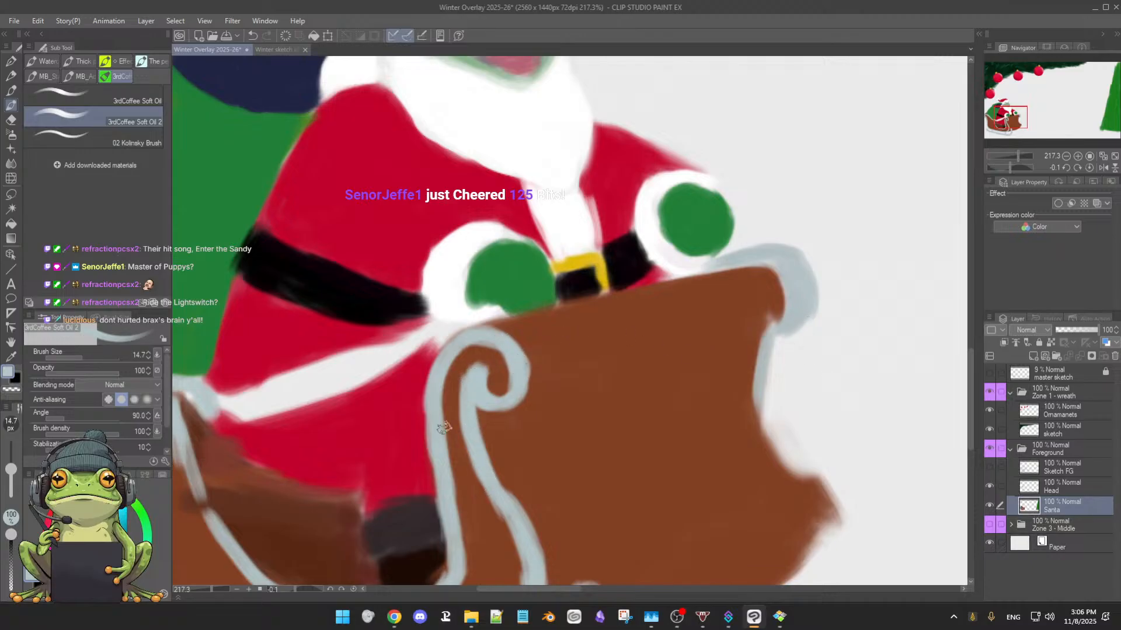
pyautogui.moveTo(435, 422); pyautogui.dragTo(449, 521)
pyautogui.moveTo(590, 447); pyautogui.dragTo(645, 315)
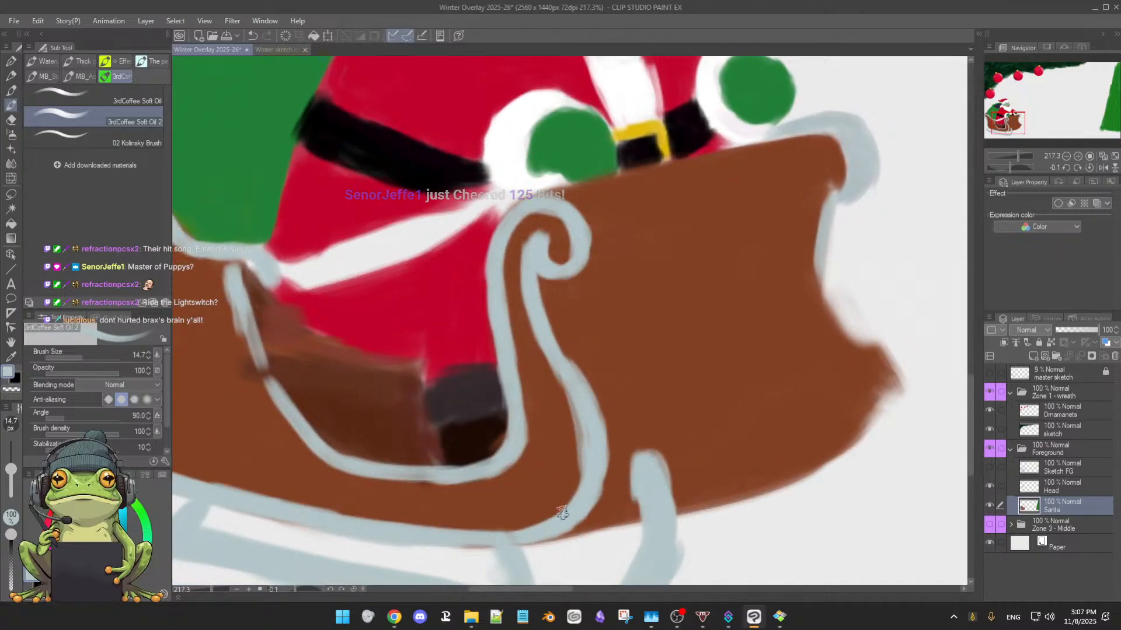
pyautogui.moveTo(546, 532); pyautogui.dragTo(584, 392)
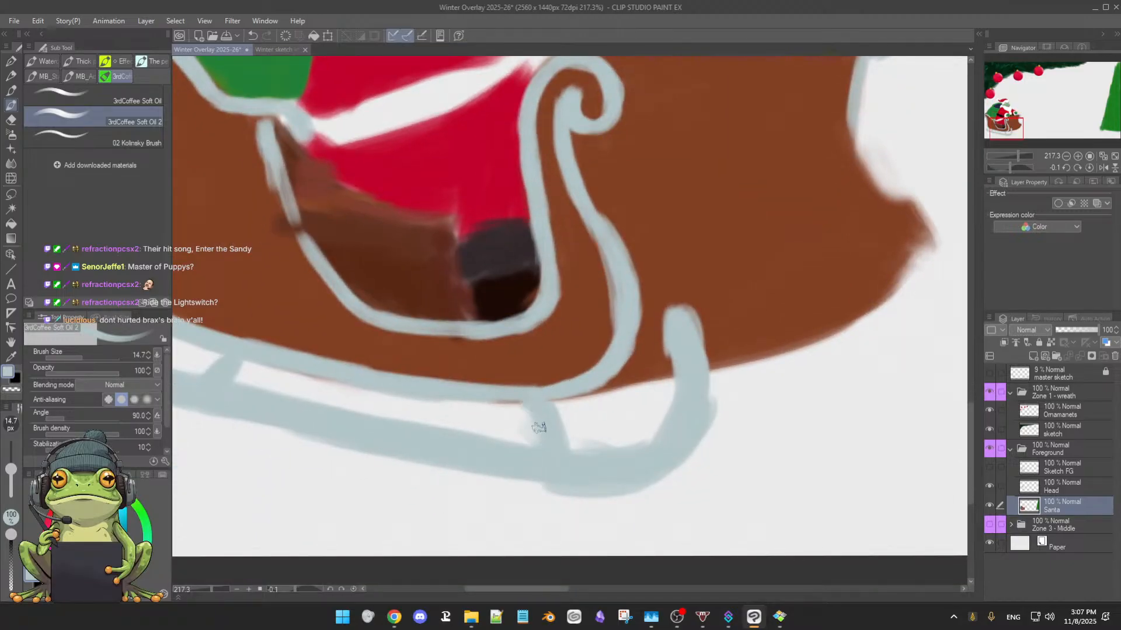
pyautogui.moveTo(677, 301); pyautogui.dragTo(535, 459)
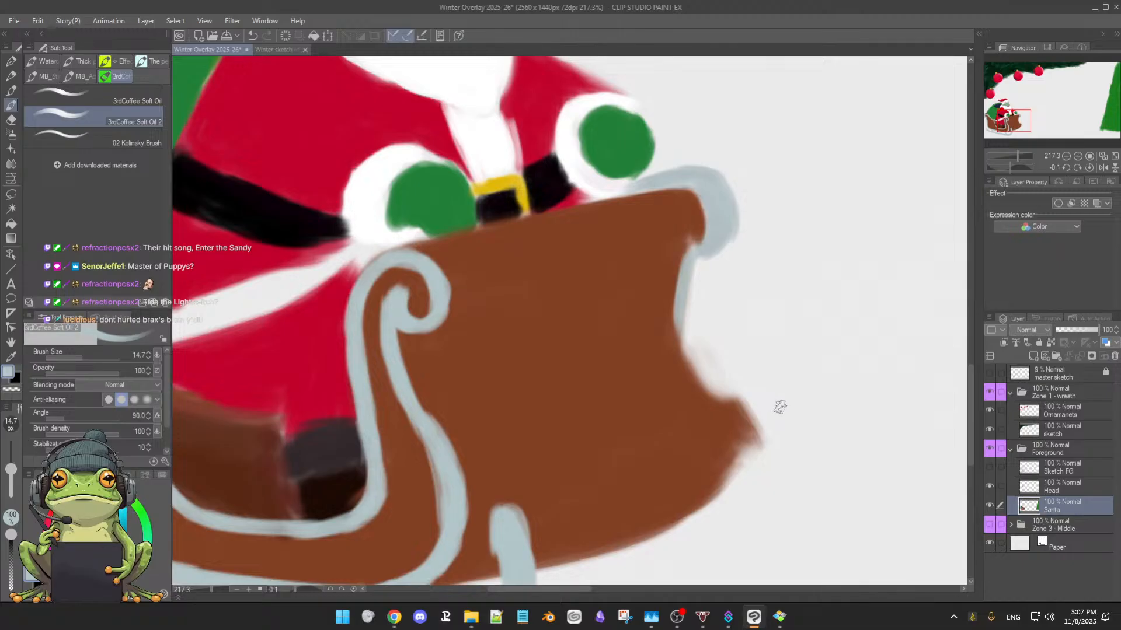
# Show the Sketch FG layer again and continue the pale trim down the sleigh's front edge to the far runner
pyautogui.click(990, 526)
pyautogui.click(990, 526)
pyautogui.click(989, 468)
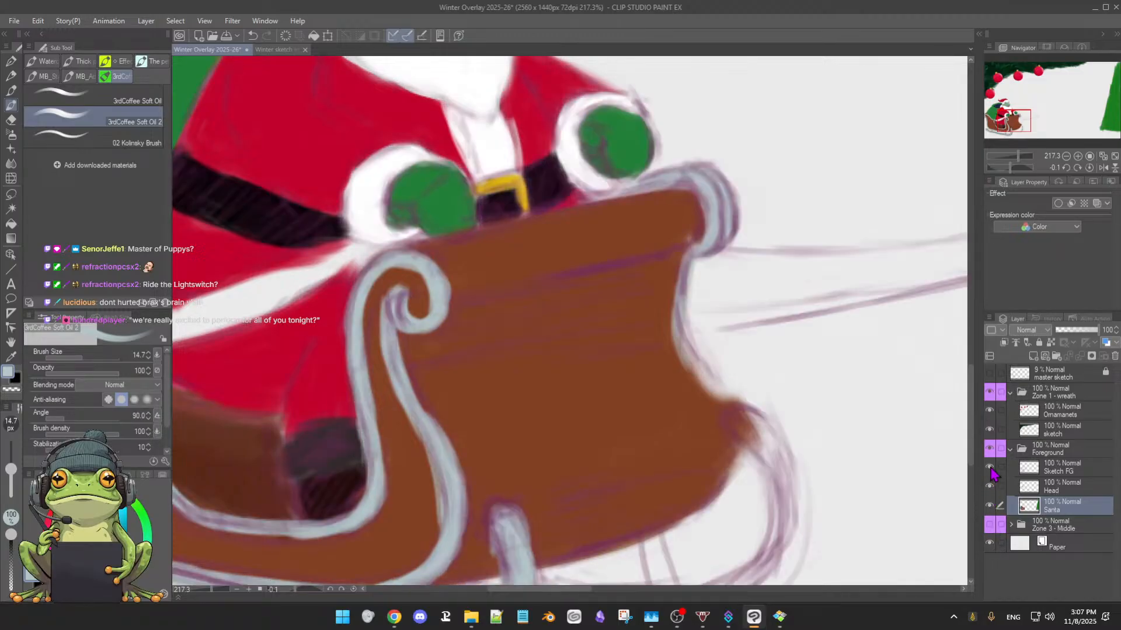
pyautogui.moveTo(695, 372)
pyautogui.mouseDown()
pyautogui.moveTo(725, 394)
pyautogui.moveTo(705, 370)
pyautogui.moveTo(728, 436)
pyautogui.mouseUp()
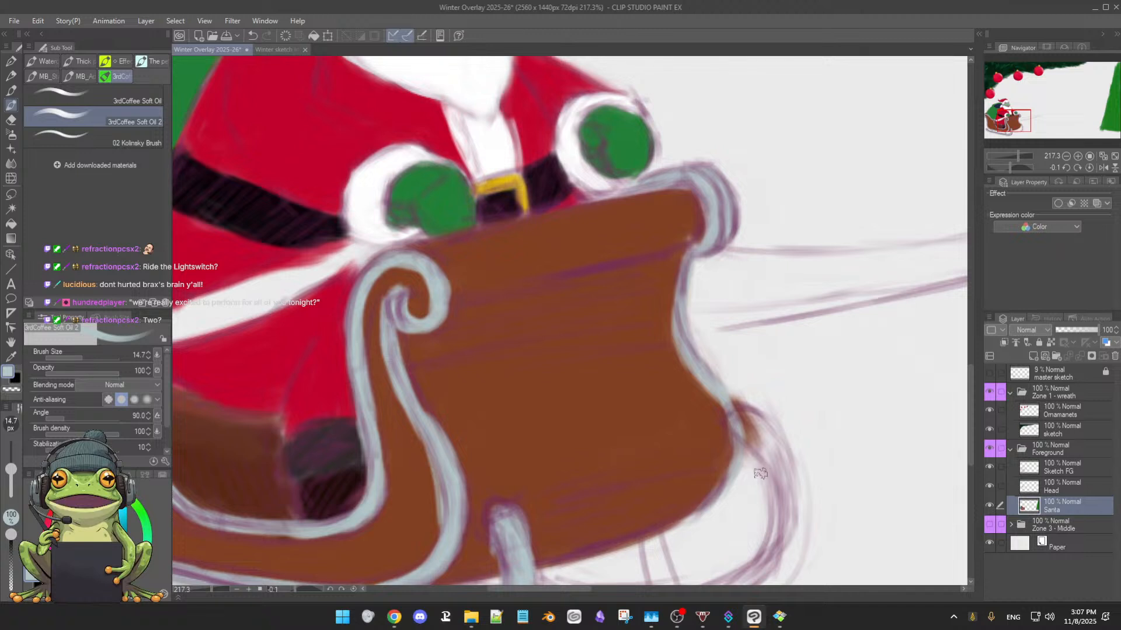
# Paint the far runner's front curve and lower rail pale blue-grey along the sketch lines
pyautogui.moveTo(753, 486)
pyautogui.mouseDown()
pyautogui.moveTo(810, 361)
pyautogui.moveTo(733, 400)
pyautogui.mouseUp()
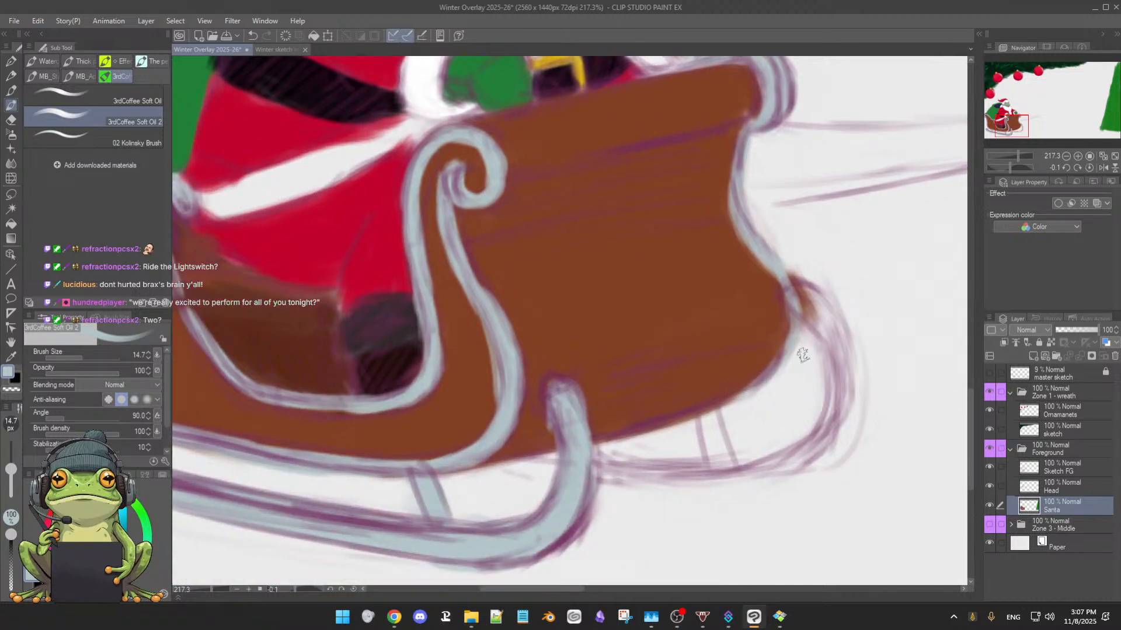
pyautogui.moveTo(800, 292)
pyautogui.mouseDown()
pyautogui.moveTo(825, 304)
pyautogui.moveTo(795, 287)
pyautogui.moveTo(832, 327)
pyautogui.moveTo(821, 324)
pyautogui.moveTo(841, 374)
pyautogui.mouseUp()
pyautogui.moveTo(805, 301)
pyautogui.mouseDown()
pyautogui.moveTo(839, 374)
pyautogui.moveTo(826, 324)
pyautogui.moveTo(846, 359)
pyautogui.moveTo(833, 321)
pyautogui.moveTo(831, 333)
pyautogui.moveTo(798, 301)
pyautogui.moveTo(829, 368)
pyautogui.moveTo(831, 348)
pyautogui.moveTo(837, 411)
pyautogui.moveTo(844, 386)
pyautogui.moveTo(827, 440)
pyautogui.moveTo(839, 372)
pyautogui.moveTo(822, 427)
pyautogui.mouseUp()
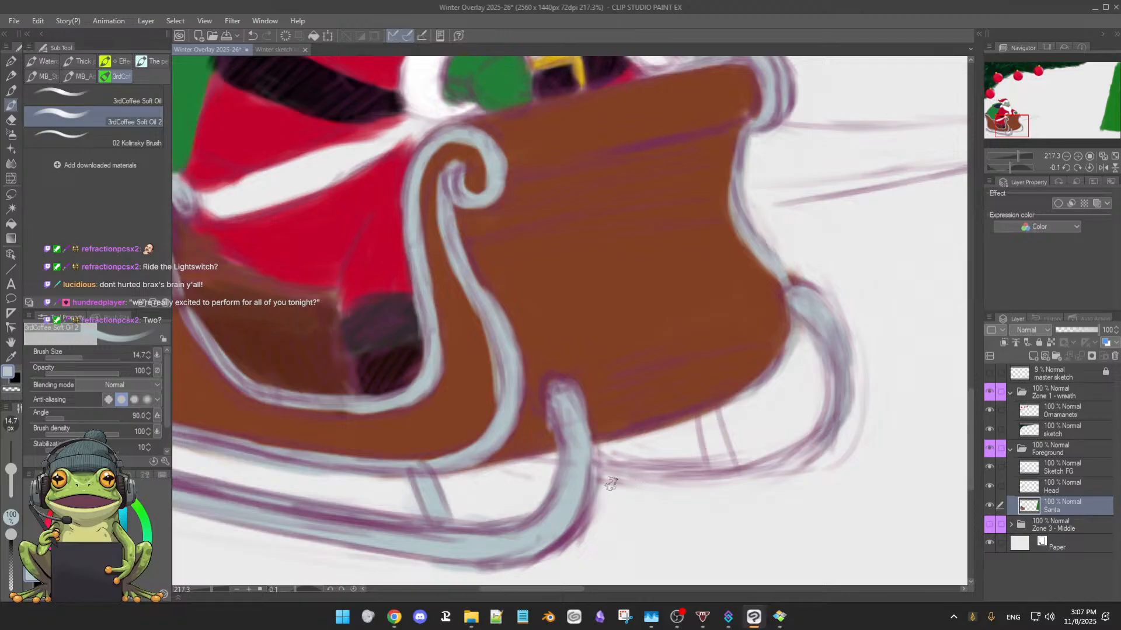
pyautogui.moveTo(565, 471)
pyautogui.mouseDown()
pyautogui.moveTo(724, 481)
pyautogui.moveTo(802, 457)
pyautogui.mouseUp()
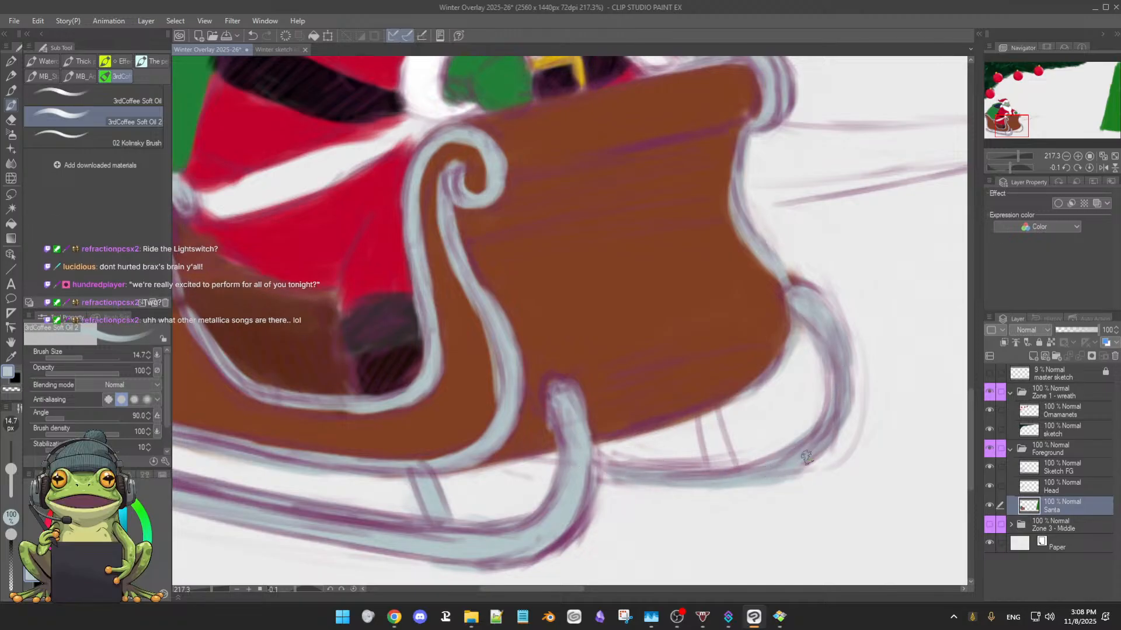
# Extend the far runner's rail behind the near runner and touch up its front curve in pale blue-grey
pyautogui.moveTo(789, 508); pyautogui.dragTo(858, 341)
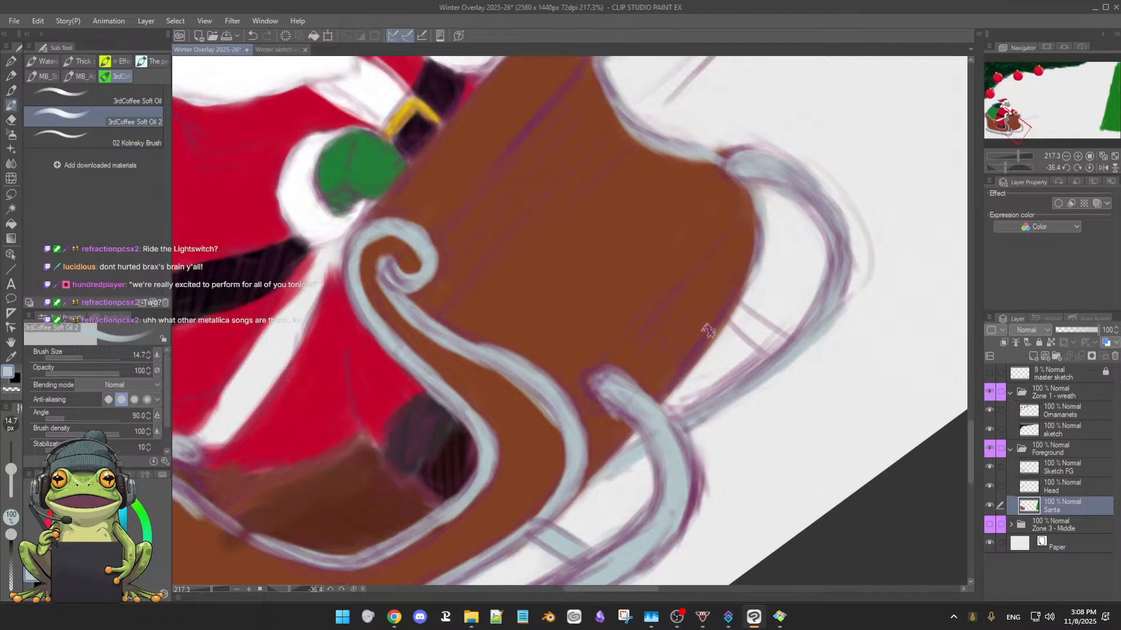
pyautogui.doubleClick(759, 420)
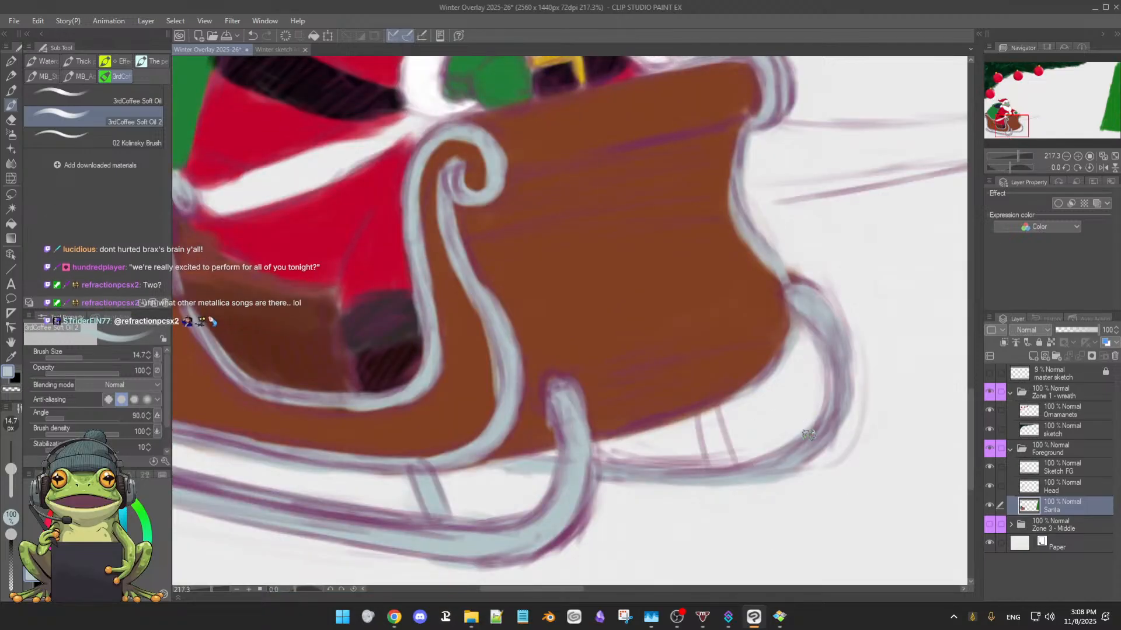
pyautogui.moveTo(808, 440); pyautogui.dragTo(801, 437)
pyautogui.moveTo(807, 365); pyautogui.dragTo(750, 389)
pyautogui.moveTo(860, 330); pyautogui.dragTo(688, 399)
pyautogui.moveTo(801, 359); pyautogui.dragTo(654, 381)
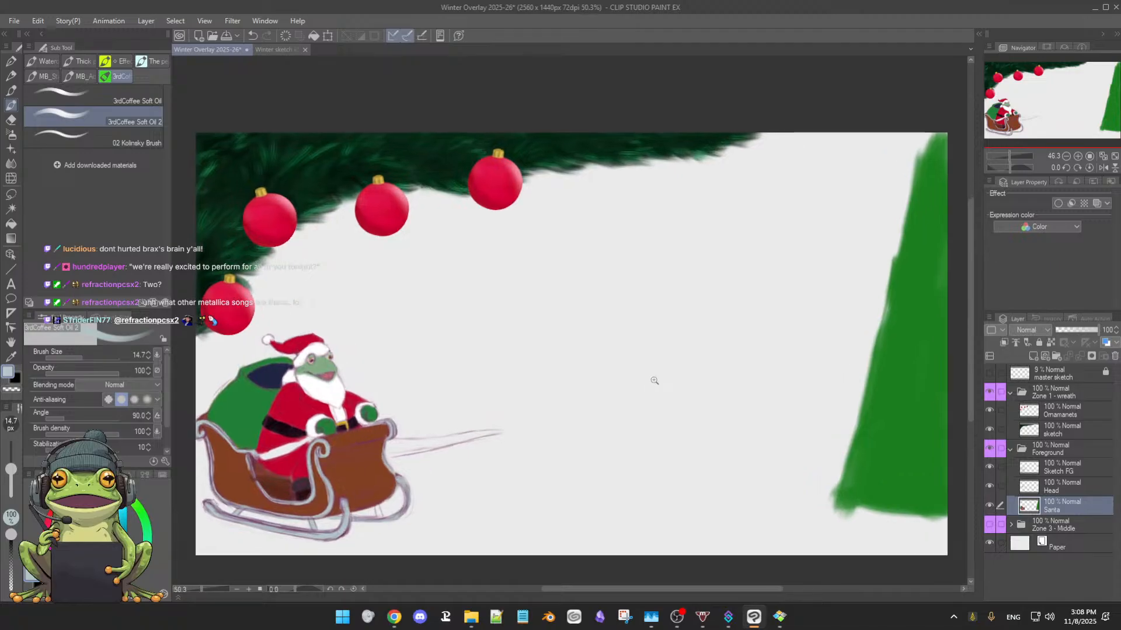
# Toggle the visibility of the Head and Sketch FG layers to check the base colours across the full composition
pyautogui.click(989, 487)
pyautogui.click(988, 487)
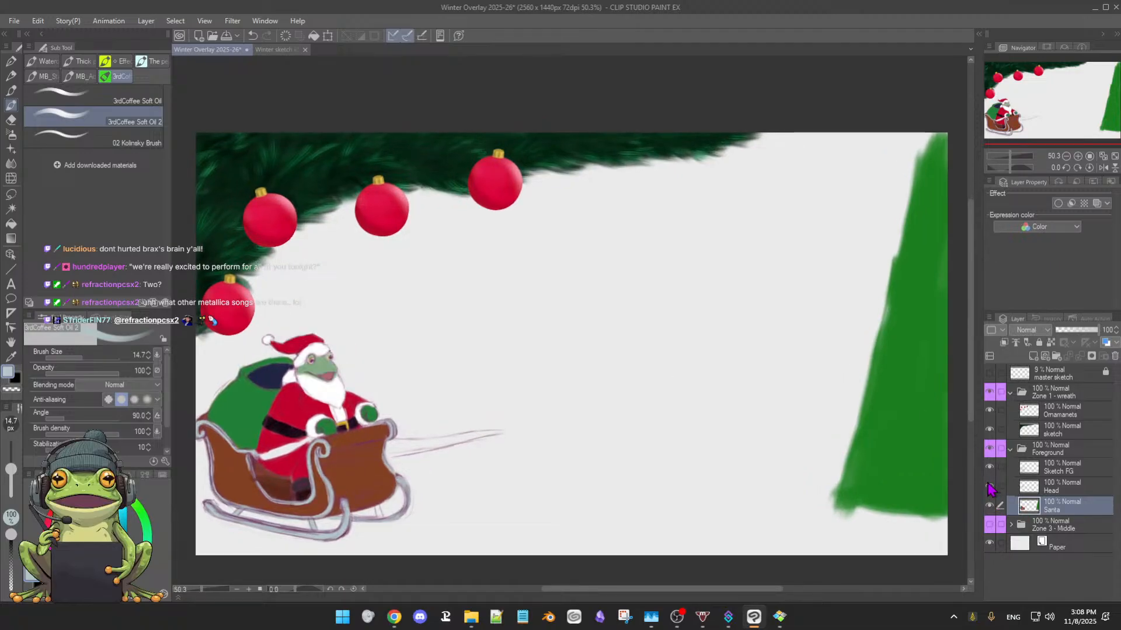
pyautogui.click(989, 487)
pyautogui.click(989, 487)
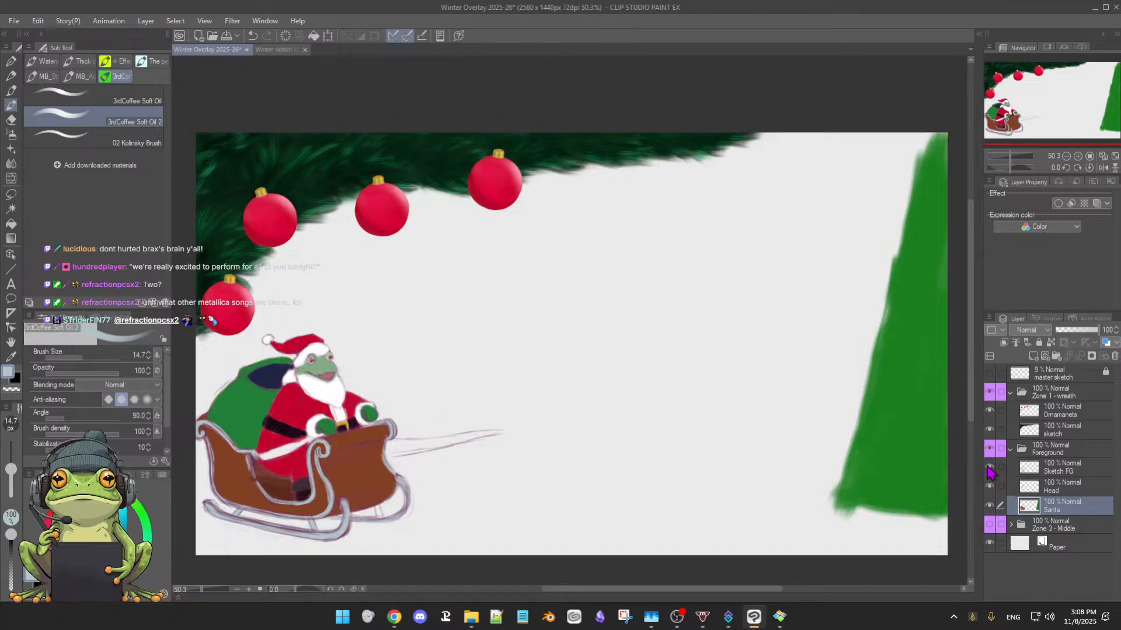
pyautogui.click(989, 467)
pyautogui.click(989, 468)
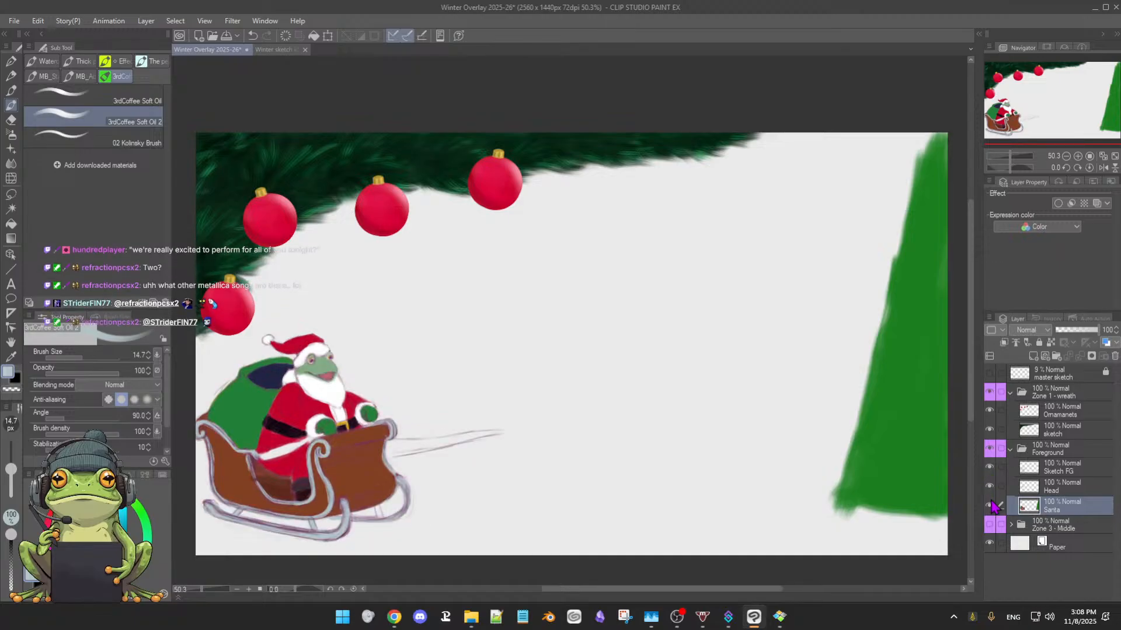
pyautogui.click(989, 468)
pyautogui.click(989, 468)
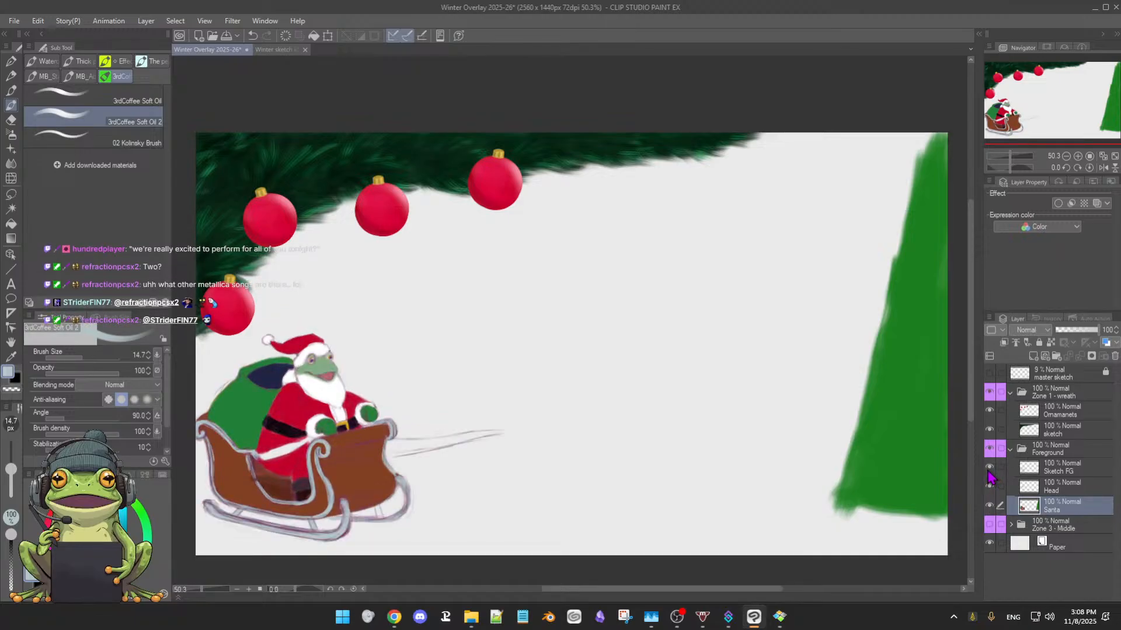
pyautogui.click(989, 468)
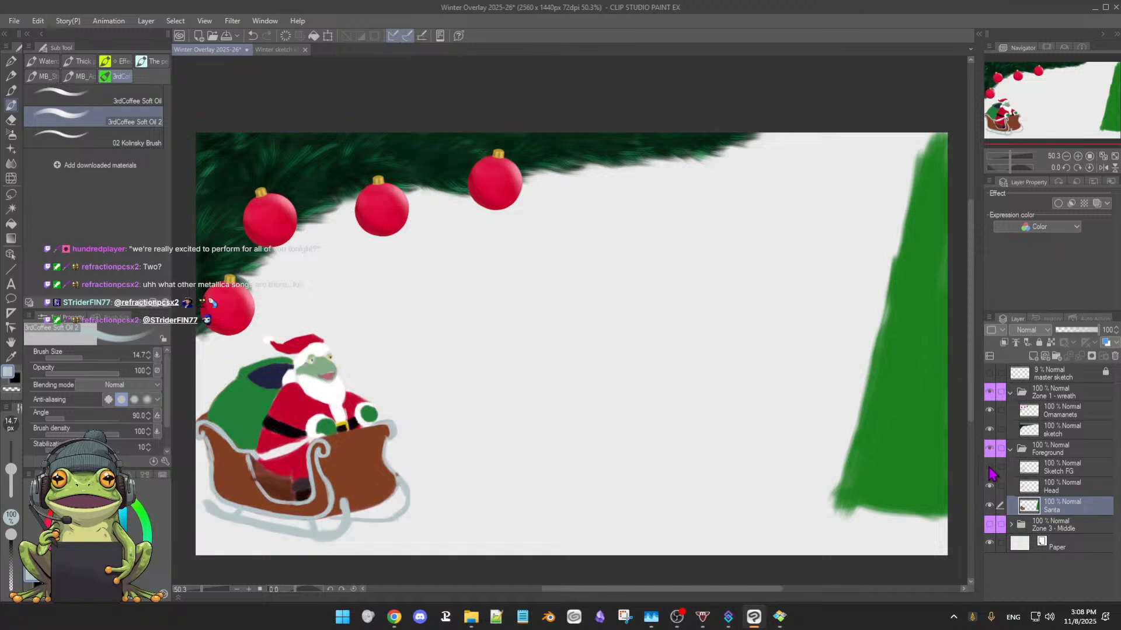
pyautogui.click(989, 468)
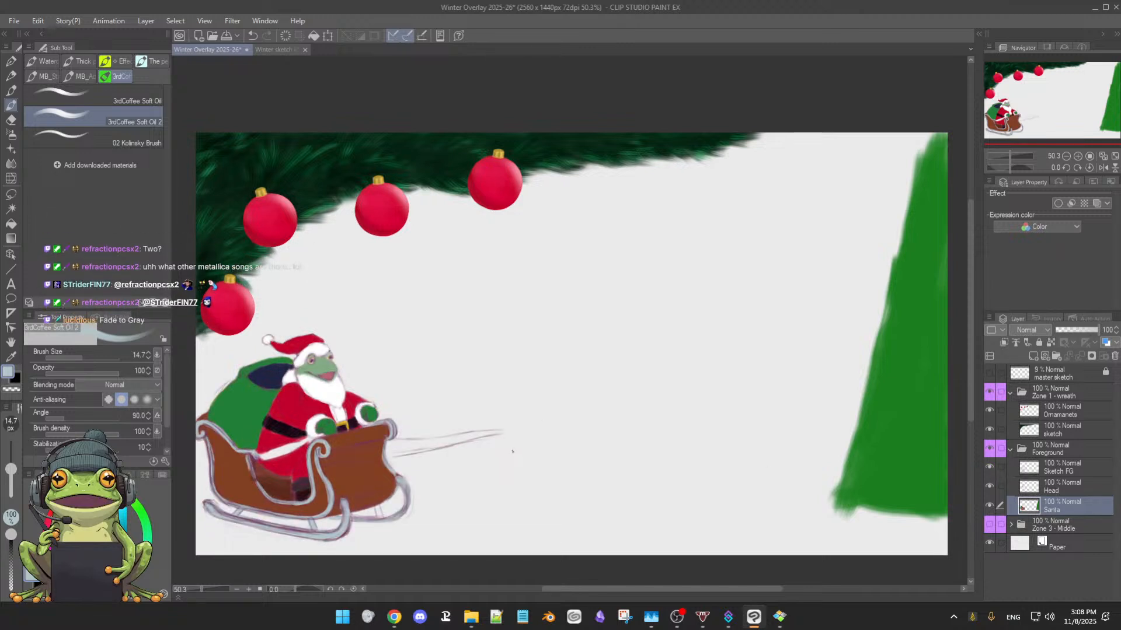
# Compare the frog Santa and sleigh with and without the Sketch FG linework, ending with the linework hidden
pyautogui.moveTo(510, 454); pyautogui.dragTo(509, 453)
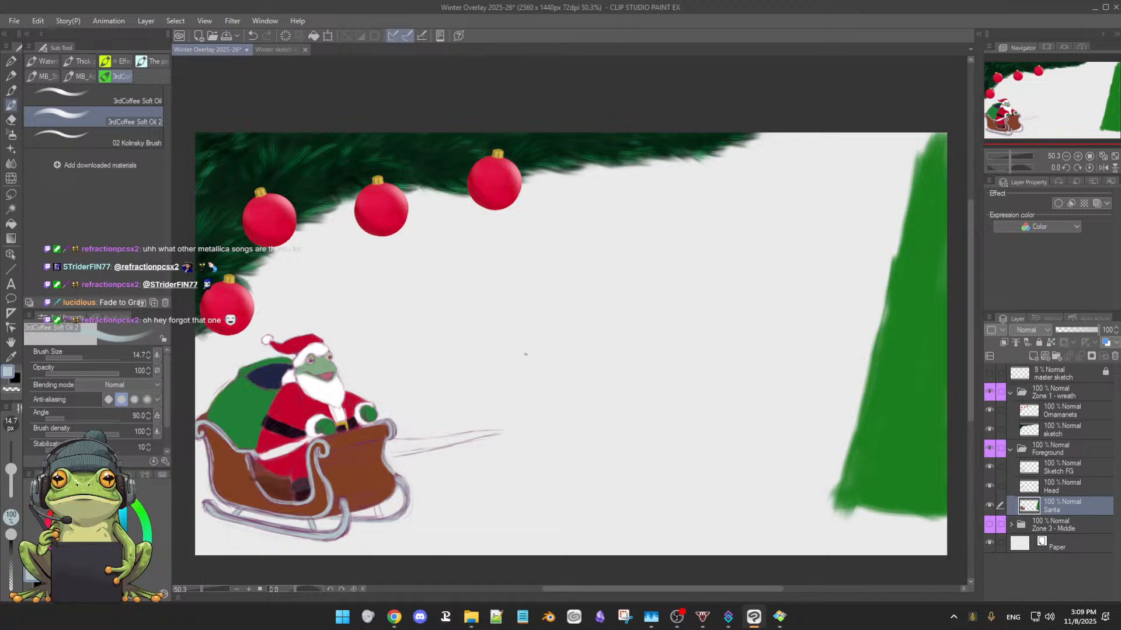
pyautogui.moveTo(556, 383); pyautogui.dragTo(562, 377)
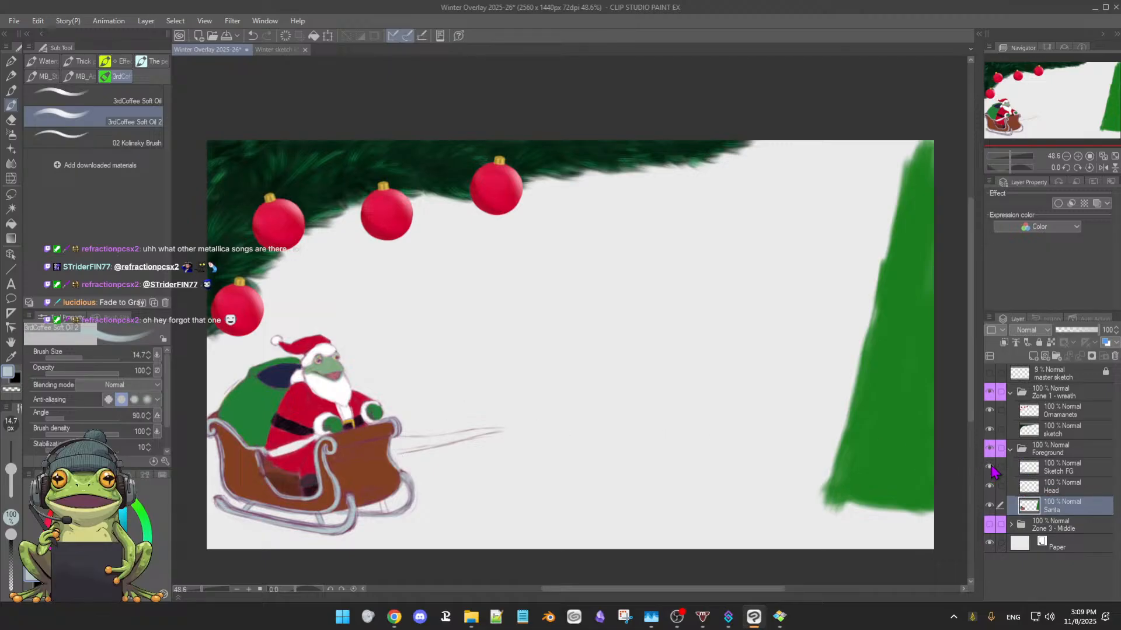
pyautogui.click(990, 467)
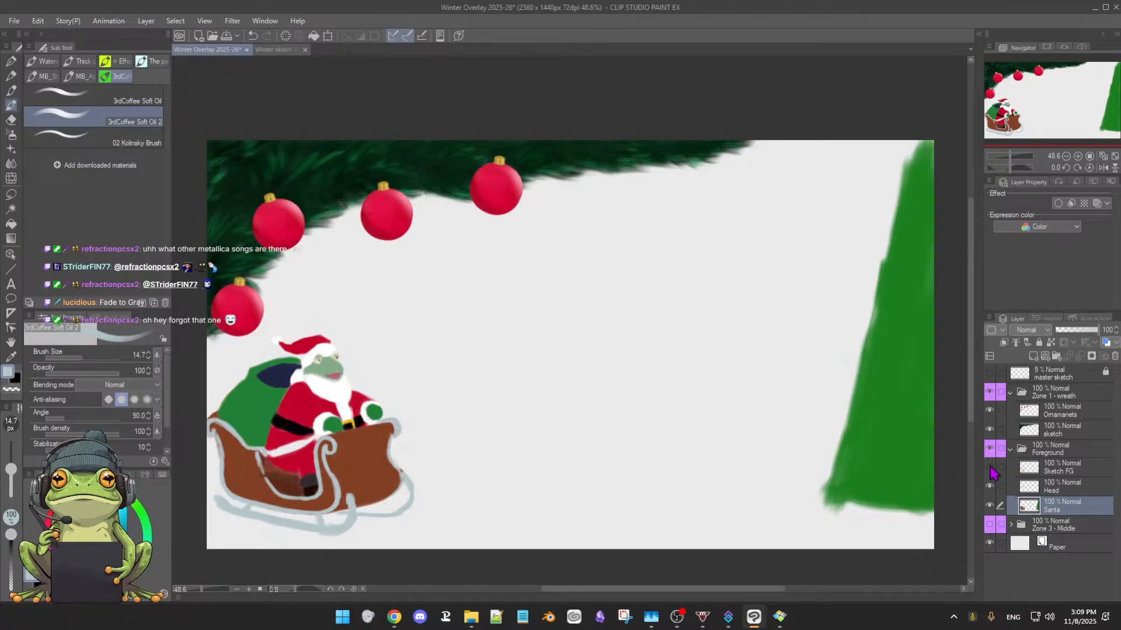
pyautogui.click(990, 468)
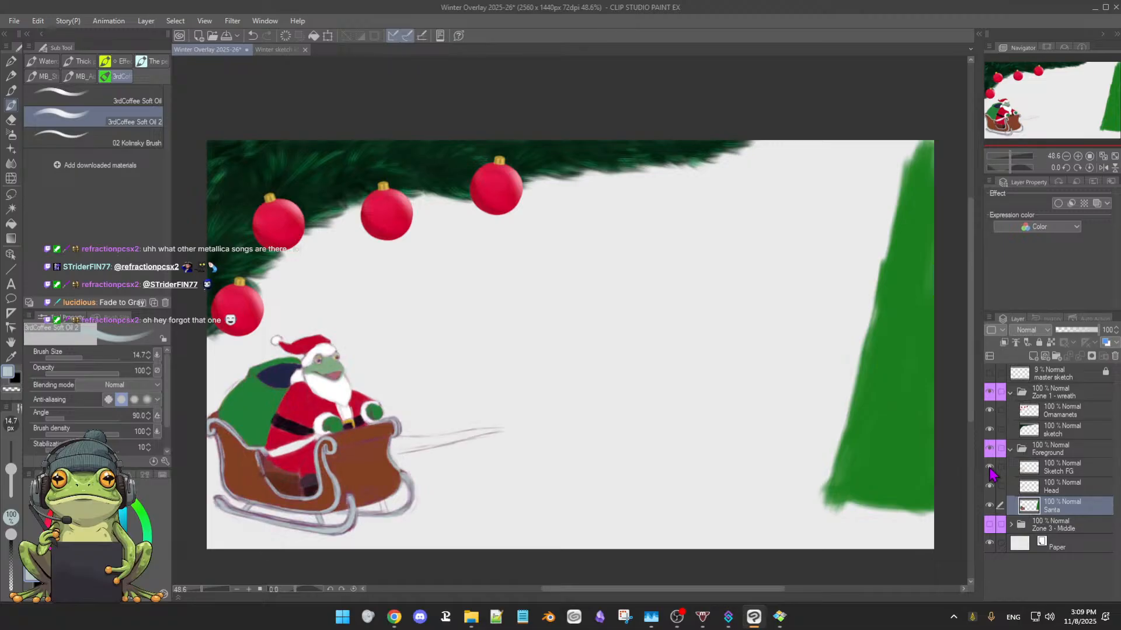
pyautogui.click(990, 468)
pyautogui.click(990, 468)
pyautogui.click(990, 468)
pyautogui.click(990, 468)
pyautogui.click(990, 468)
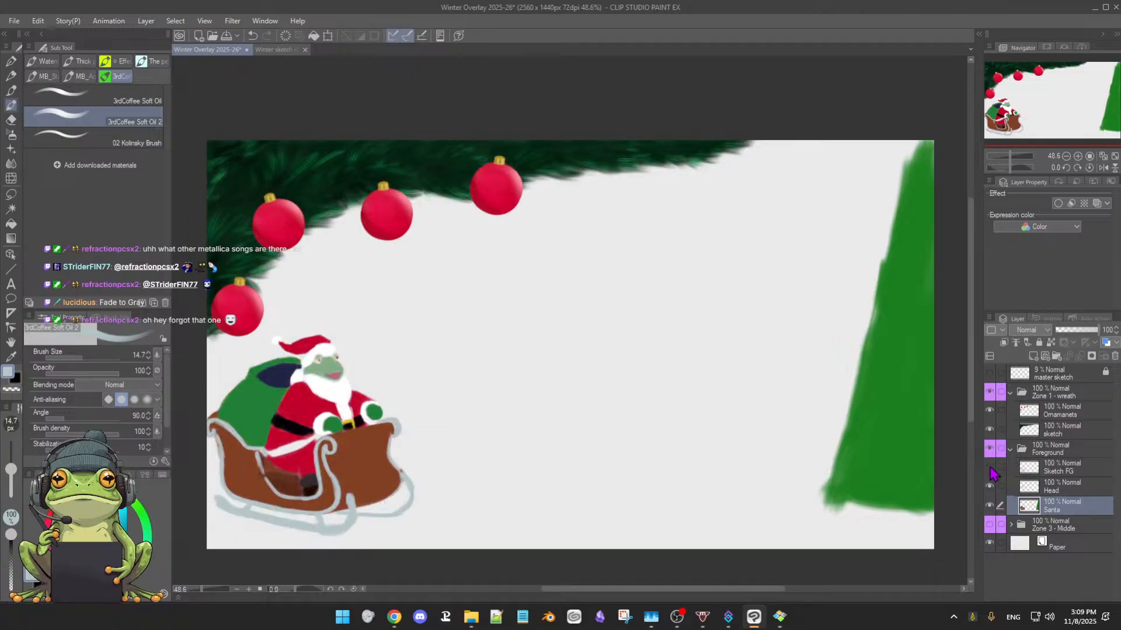
# Show the Sketch FG linework and the Zone 3 - Middle group together with the foreground and wreath
pyautogui.click(990, 468)
pyautogui.click(990, 468)
pyautogui.click(990, 468)
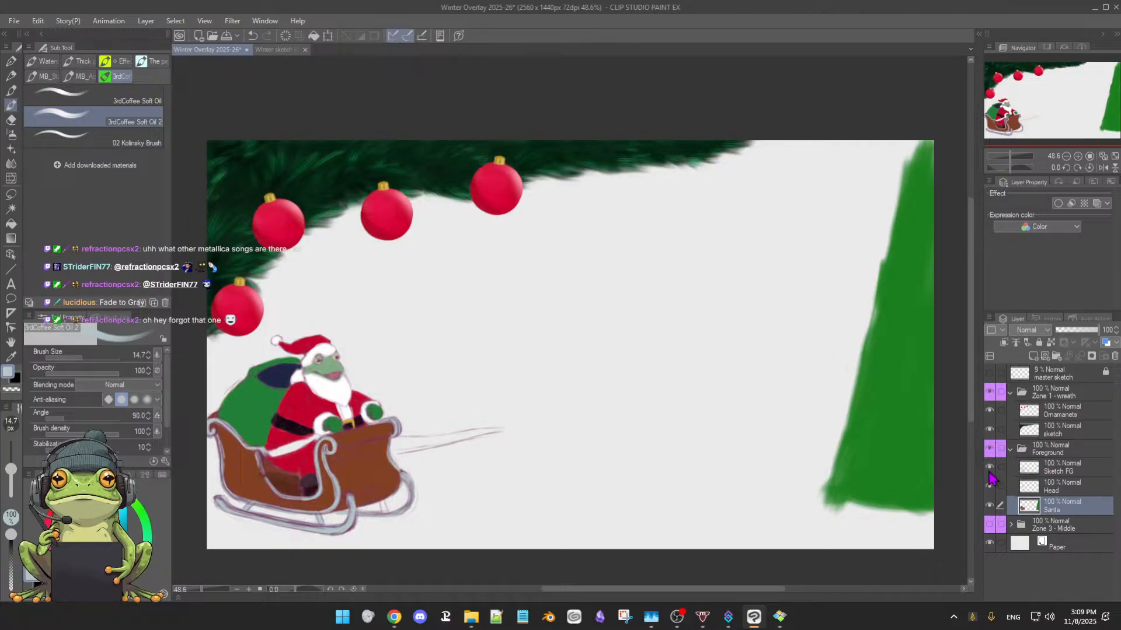
pyautogui.click(990, 524)
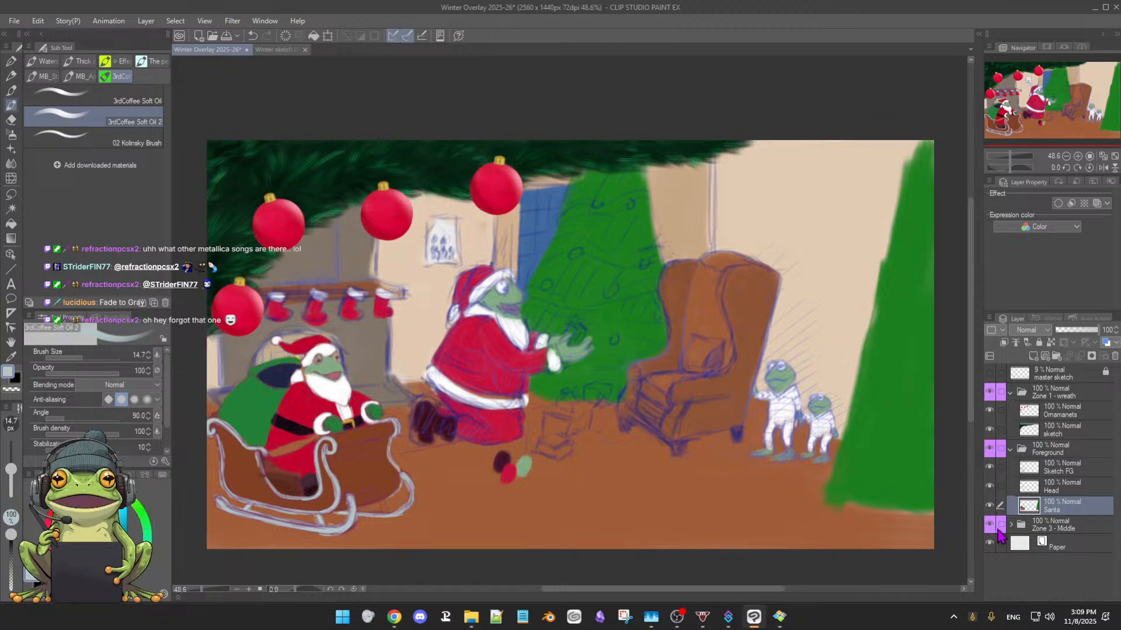
# Expand the Zone 3 - Middle group and hide its sketch middle layer so only the colour layers show
pyautogui.click(1047, 523)
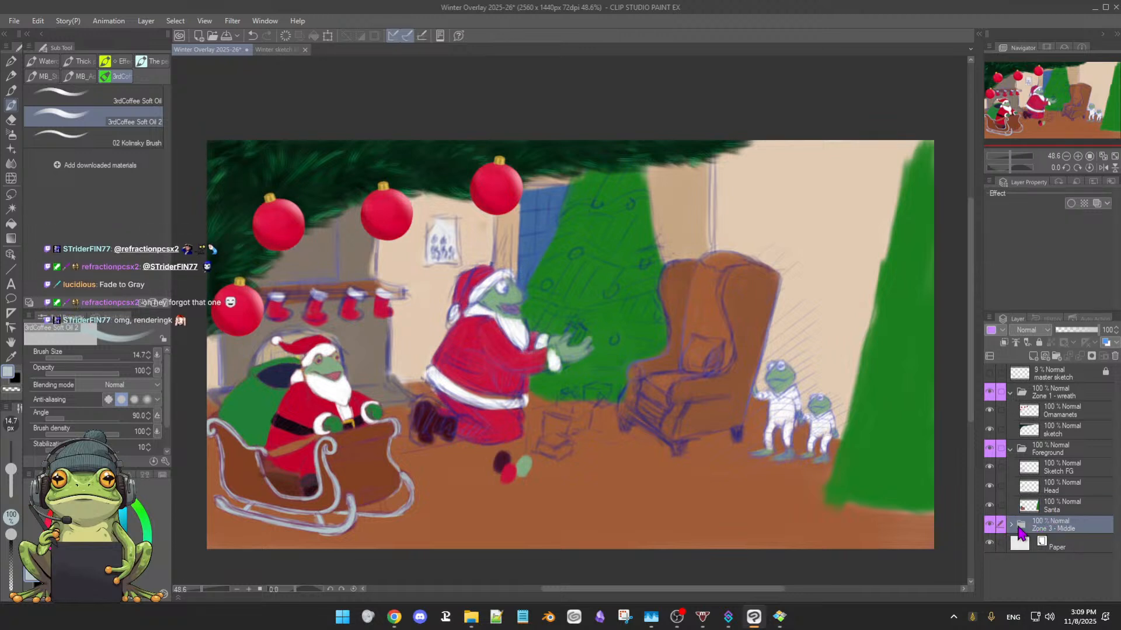
pyautogui.click(1011, 525)
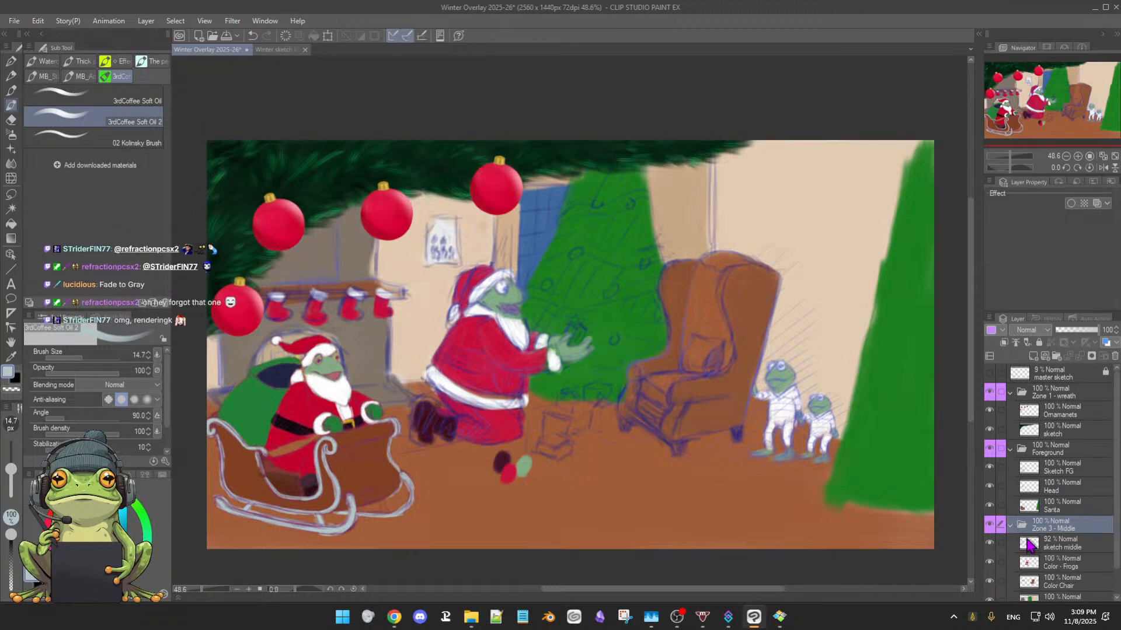
pyautogui.scroll(-2, 1044, 543)
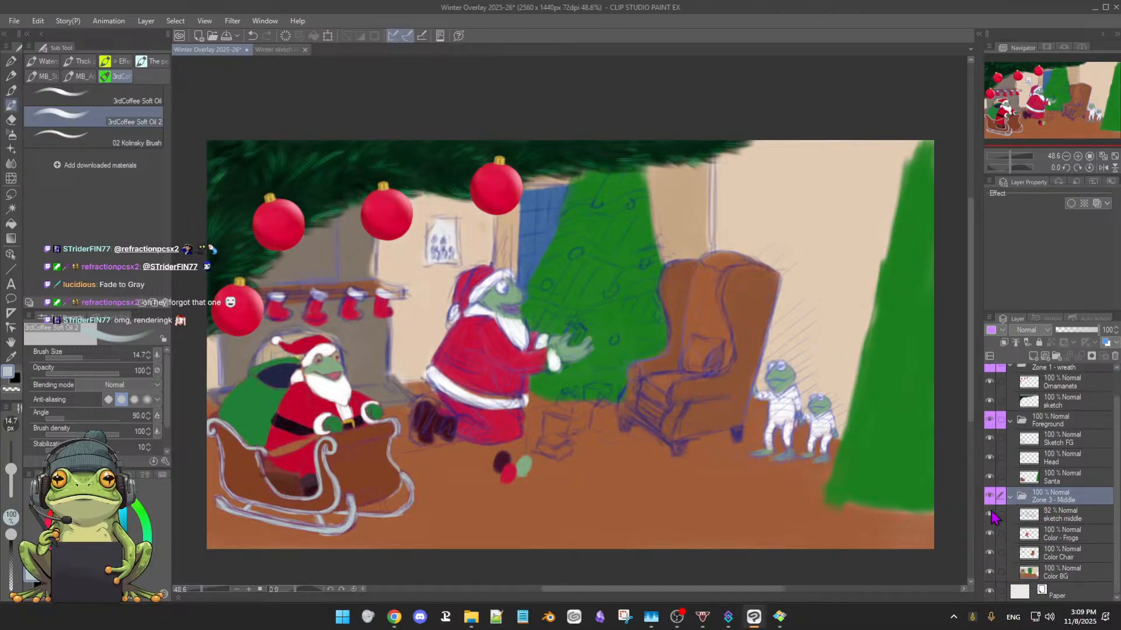
pyautogui.click(989, 515)
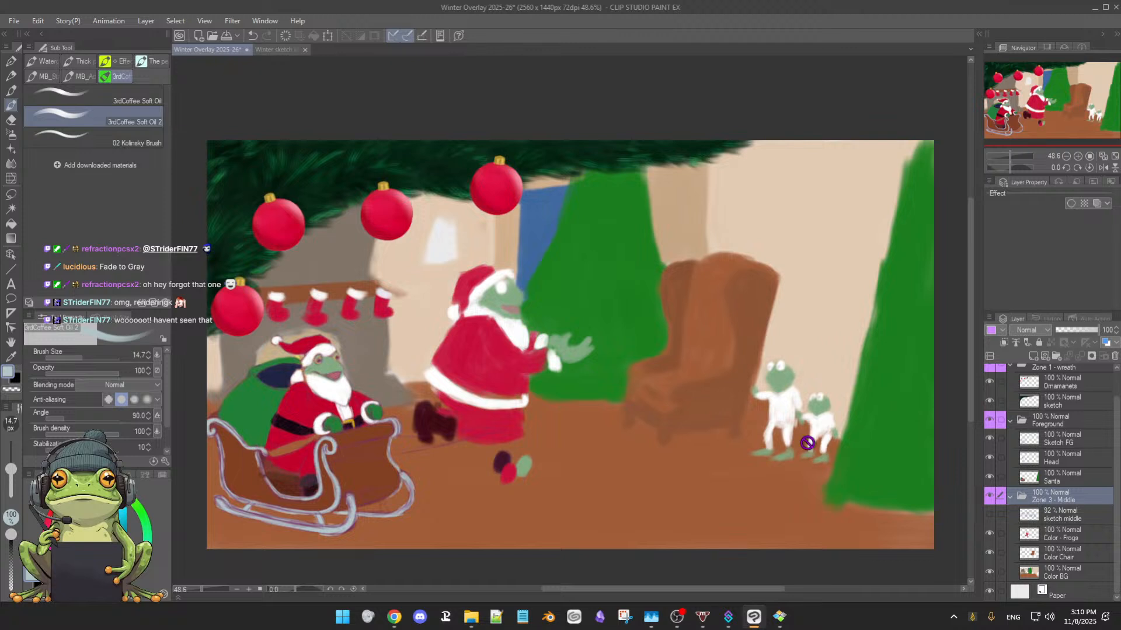
# Hide the Zone 3 - Middle group to check the foreground alone, save the document, and show the group again
pyautogui.scroll(-1, 776, 429)
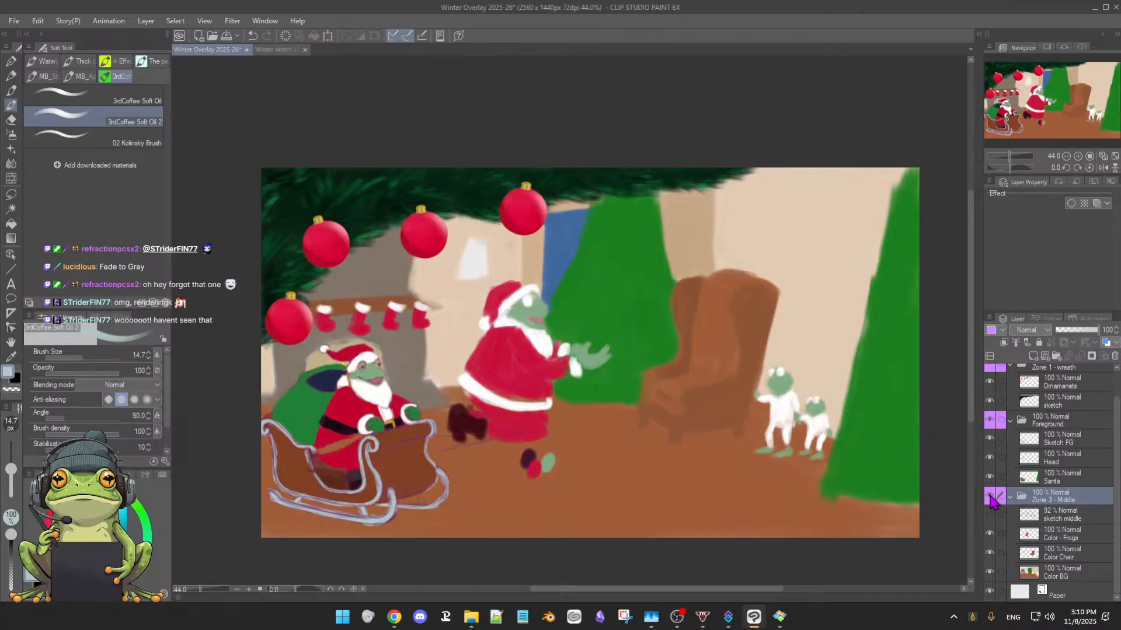
pyautogui.click(990, 496)
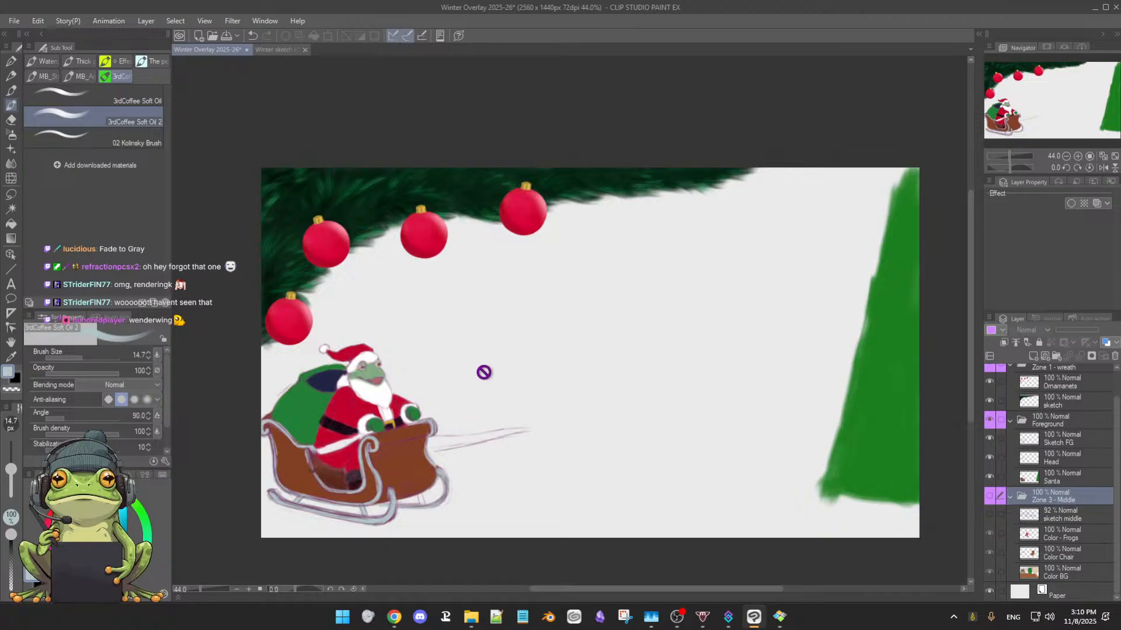
pyautogui.hotkey('ctrl', 's')
pyautogui.click(990, 497)
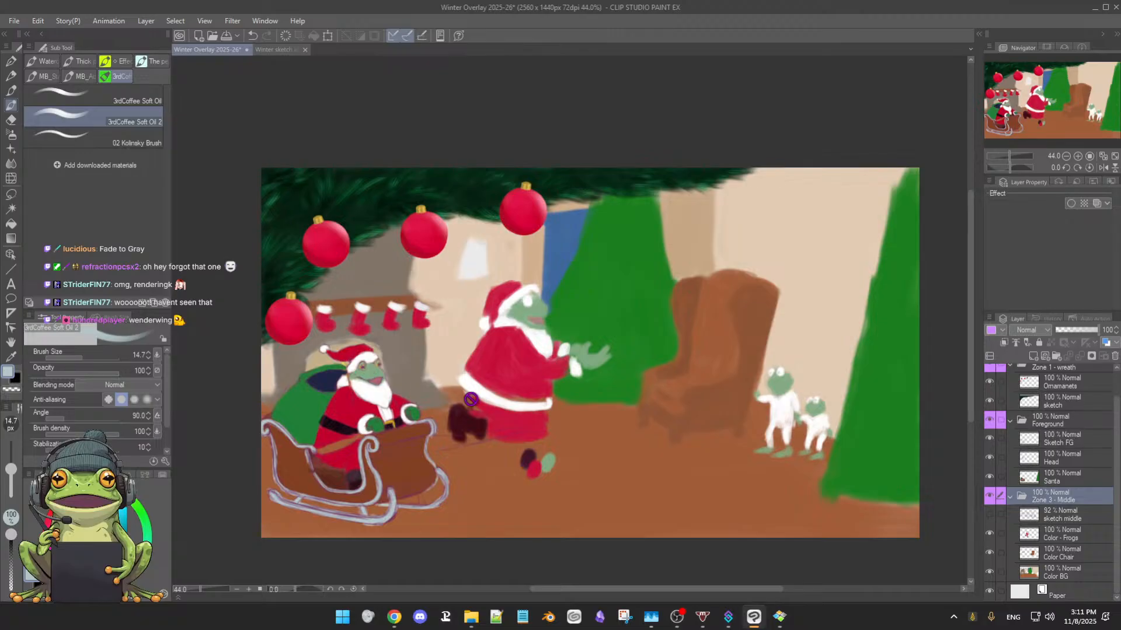
# Review the full composition in base colours and save the document with the middle zone visible
pyautogui.scroll(-1, 562, 425)
pyautogui.scroll(2, 563, 424)
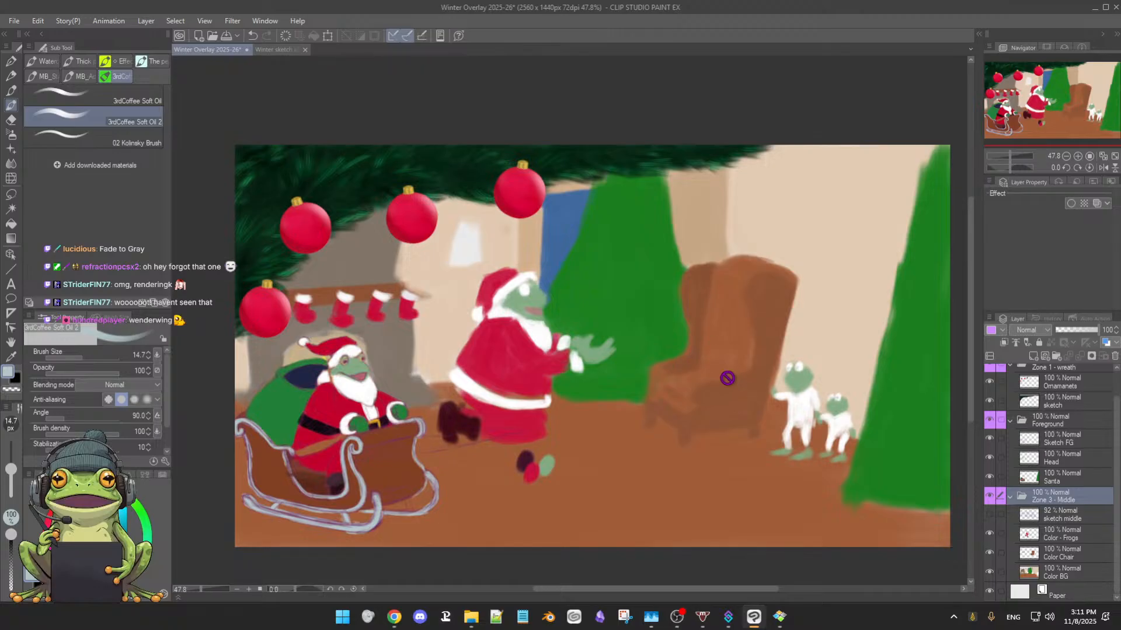
pyautogui.moveTo(749, 389); pyautogui.dragTo(751, 390)
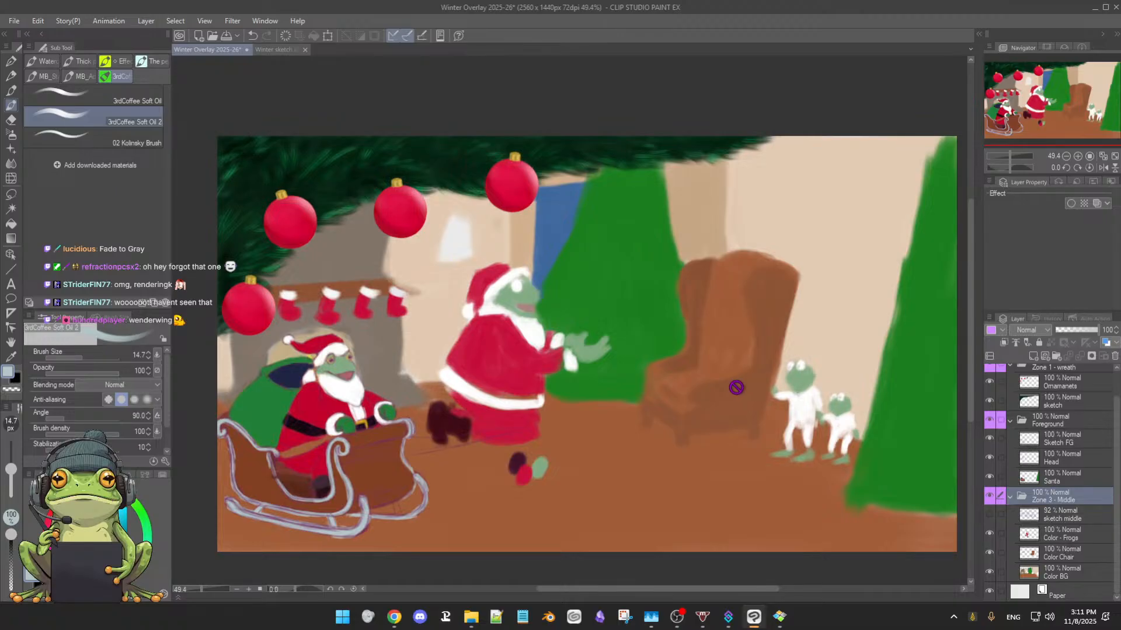
pyautogui.hotkey('ctrl', 's')
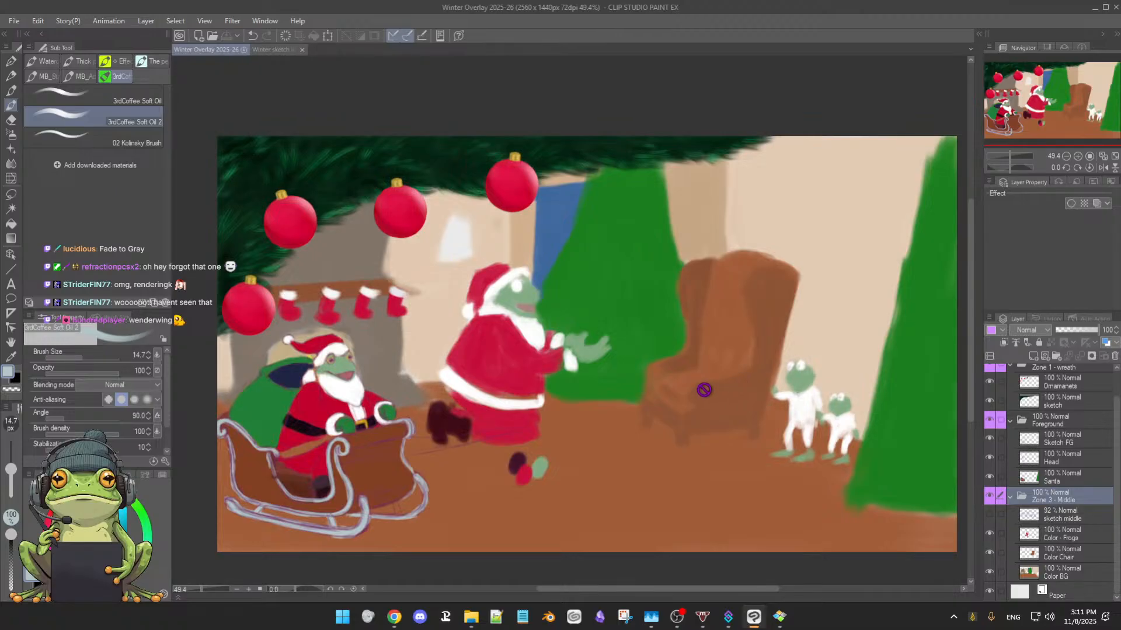